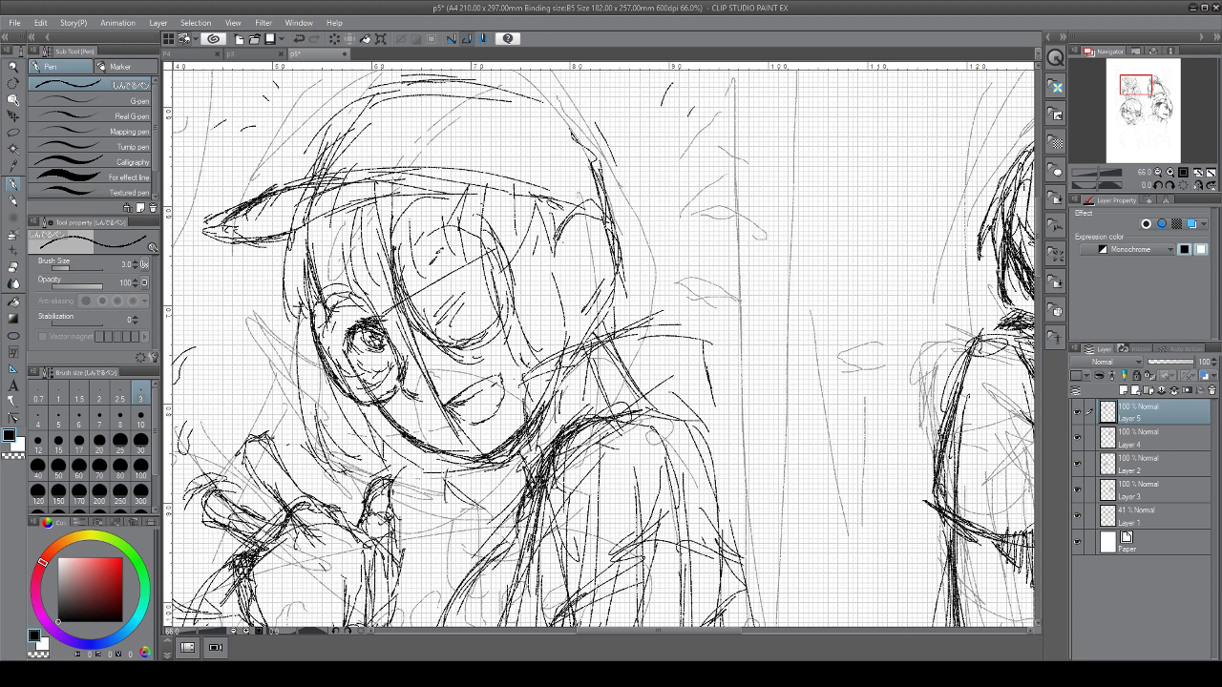
Sketch the fringe strands hanging below the cap brim across the forehead and down beside the face
drag(309, 307, 342, 391)
mouse_move(301, 210)
mouse_down()
mouse_move(285, 241)
mouse_move(294, 322)
mouse_move(303, 301)
mouse_move(352, 294)
mouse_up()
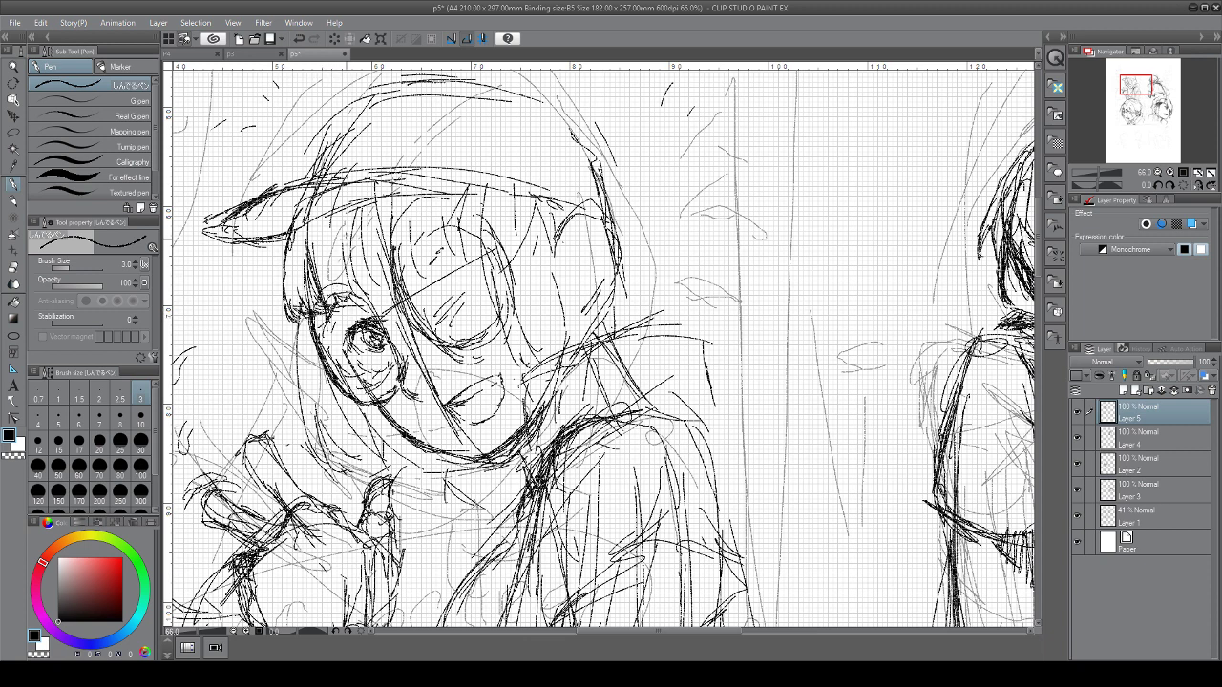
mouse_move(344, 219)
mouse_down()
mouse_move(357, 297)
mouse_move(341, 241)
mouse_move(373, 293)
mouse_up()
drag(345, 229, 345, 259)
mouse_move(350, 220)
mouse_down()
mouse_move(368, 285)
mouse_move(383, 258)
mouse_move(419, 277)
mouse_move(491, 262)
mouse_up()
drag(488, 195, 523, 370)
Redraw the lower edge of the cap brim with overlapping strokes from the forehead to the tip
mouse_move(381, 200)
mouse_down()
mouse_move(378, 239)
mouse_move(360, 237)
mouse_move(362, 217)
mouse_up()
mouse_move(288, 238)
mouse_down()
mouse_move(385, 194)
mouse_move(470, 189)
mouse_up()
drag(374, 202, 470, 189)
drag(331, 214, 398, 200)
mouse_move(294, 227)
mouse_down()
mouse_move(359, 204)
mouse_move(284, 239)
mouse_move(340, 207)
mouse_move(252, 231)
mouse_move(387, 193)
mouse_move(357, 209)
mouse_up()
mouse_move(265, 222)
mouse_down()
mouse_move(224, 235)
mouse_move(250, 241)
mouse_up()
mouse_move(313, 218)
mouse_down()
mouse_move(286, 232)
mouse_move(271, 208)
mouse_move(229, 231)
mouse_up()
Darken the brim's tip and redraw its upper edge where it meets the cap's crown
mouse_move(277, 199)
mouse_down()
mouse_move(246, 225)
mouse_move(262, 212)
mouse_up()
mouse_move(313, 193)
mouse_down()
mouse_move(218, 237)
mouse_move(296, 204)
mouse_up()
mouse_move(369, 179)
mouse_down()
mouse_move(292, 198)
mouse_move(535, 196)
mouse_up()
drag(416, 203, 510, 189)
drag(281, 233, 269, 245)
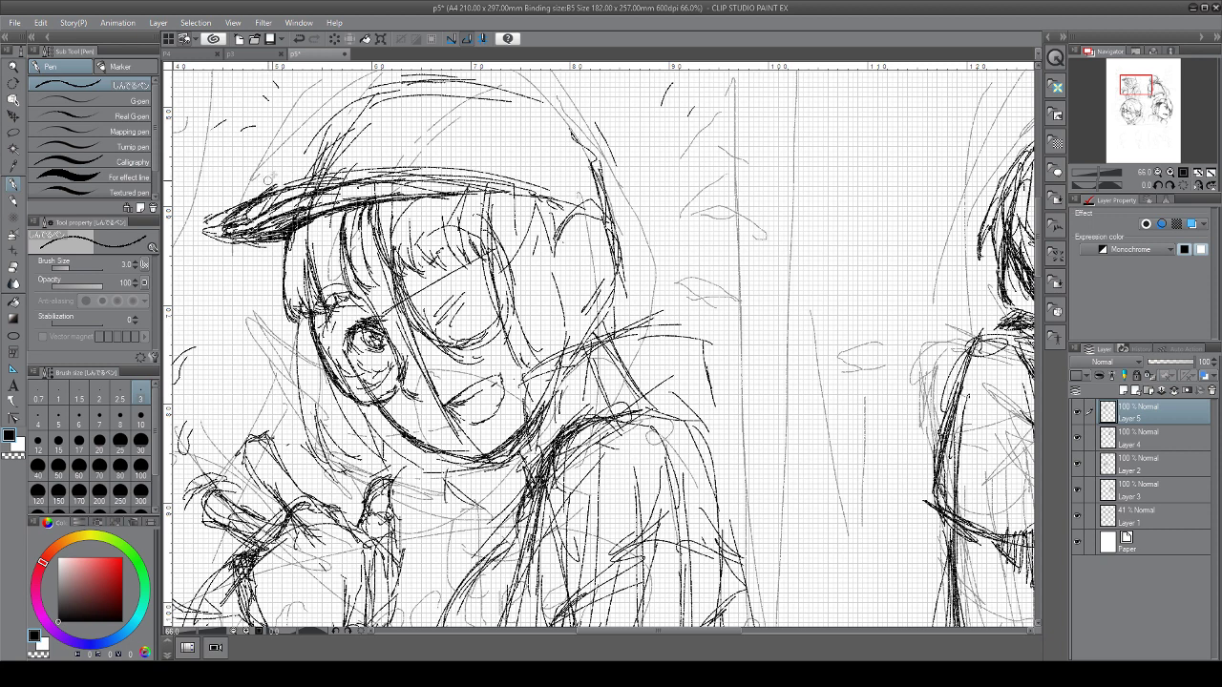
mouse_move(266, 180)
mouse_down()
mouse_move(287, 191)
mouse_move(373, 170)
mouse_up()
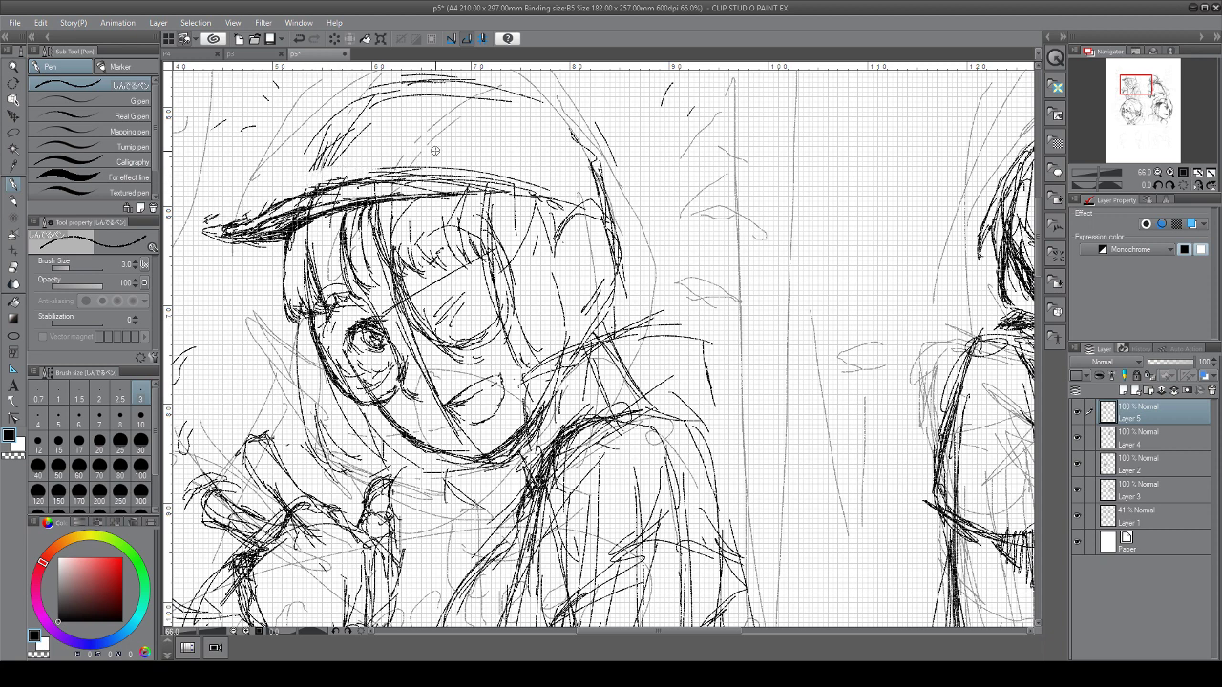
Redraw the outline of the cap's crown, squaring off its front, top and back
drag(296, 199, 325, 122)
mouse_move(372, 84)
mouse_down()
mouse_move(321, 131)
mouse_move(309, 164)
mouse_up()
drag(422, 193, 653, 164)
drag(686, 129, 522, 305)
drag(609, 304, 622, 401)
drag(618, 350, 622, 422)
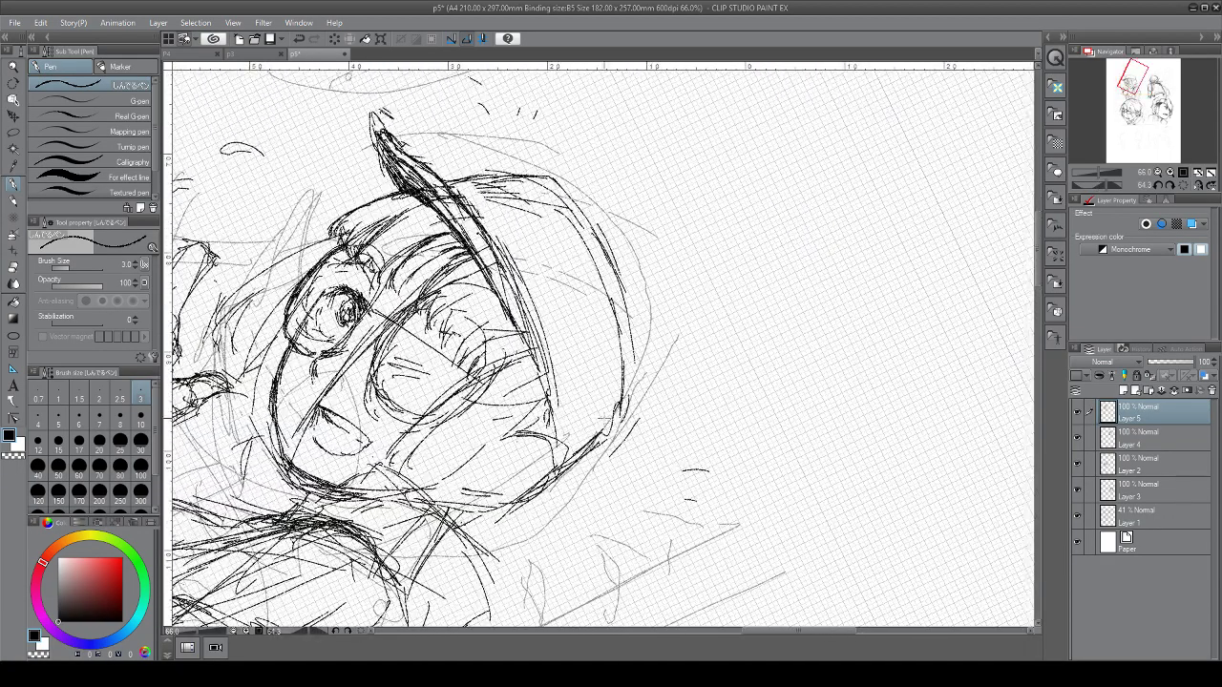
Extend the brim's lower edge toward the back of the cap, undoing the unwanted strokes
drag(487, 236, 509, 325)
mouse_move(487, 275)
mouse_down()
mouse_move(532, 367)
mouse_move(538, 414)
mouse_up()
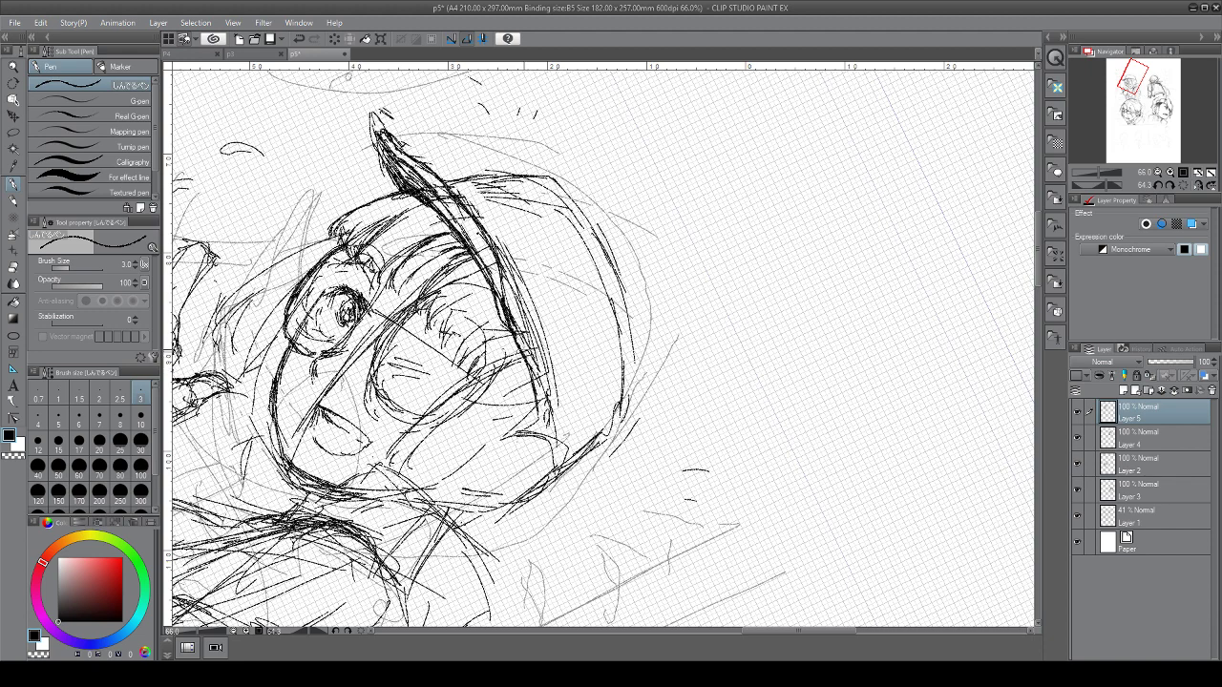
drag(522, 347, 535, 430)
mouse_move(527, 386)
mouse_down()
mouse_move(537, 432)
mouse_move(531, 422)
mouse_up()
key(ctrl+z)
key(ctrl+z)
key(ctrl+z)
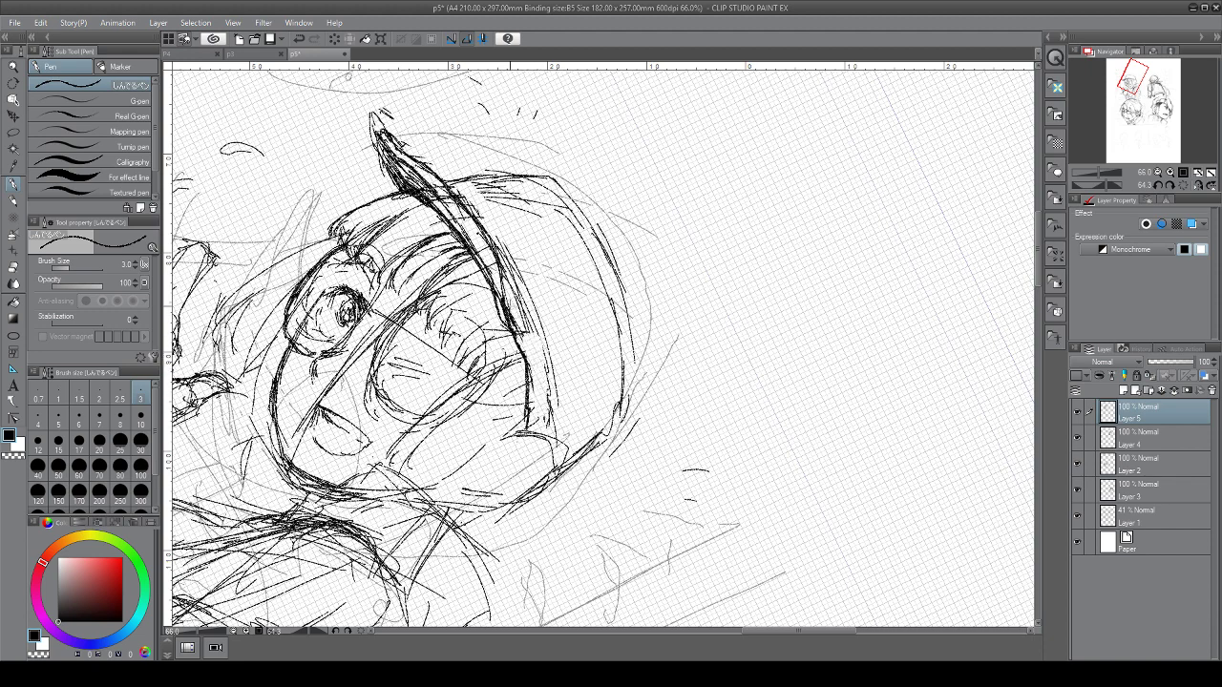
Thicken the rear part of the brim with short strokes along its edge
drag(508, 279, 536, 343)
drag(525, 334, 533, 361)
mouse_move(506, 292)
mouse_down()
mouse_move(534, 347)
mouse_move(523, 380)
mouse_move(533, 343)
mouse_up()
drag(500, 281, 529, 313)
mouse_move(496, 264)
mouse_down()
mouse_move(510, 294)
mouse_move(504, 269)
mouse_up()
drag(499, 271, 510, 303)
drag(522, 305, 527, 318)
Shorten the front of the cap brim, redraw its pointed tip and hatch its underside
mouse_move(668, 238)
mouse_down()
mouse_move(533, 243)
mouse_move(511, 260)
mouse_up()
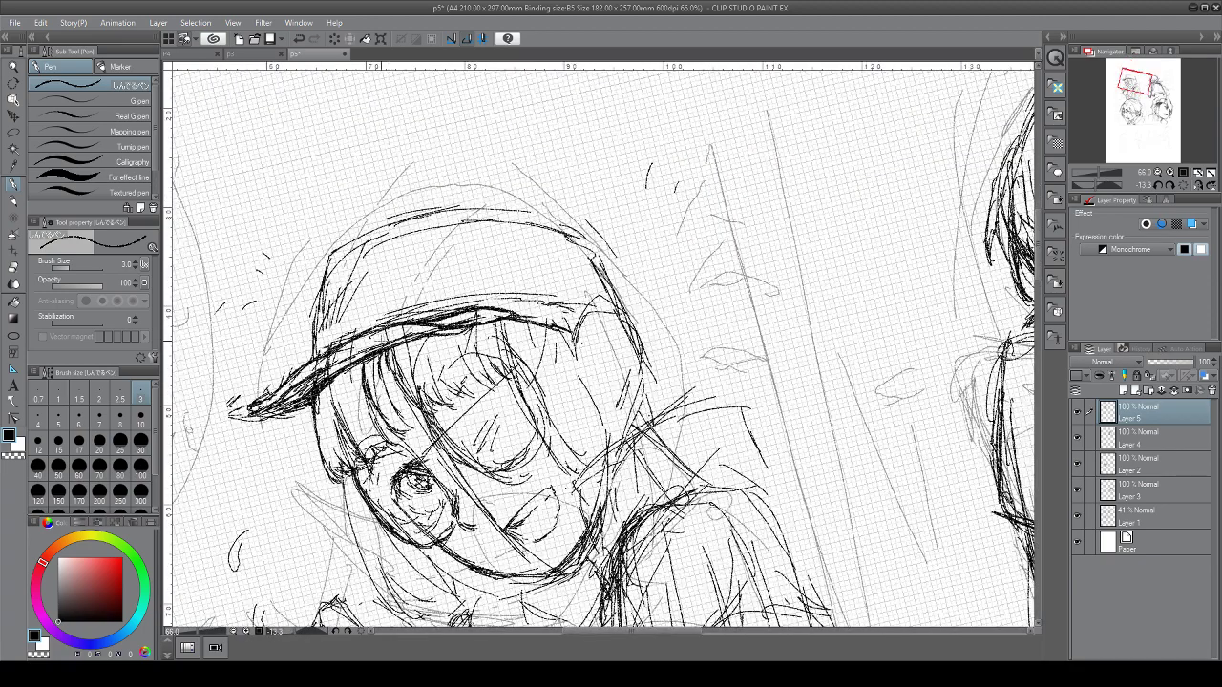
mouse_move(311, 369)
mouse_down()
mouse_move(413, 330)
mouse_move(373, 339)
mouse_up()
drag(409, 338, 428, 331)
mouse_move(346, 354)
mouse_down()
mouse_move(445, 327)
mouse_move(367, 342)
mouse_move(291, 384)
mouse_up()
mouse_move(286, 386)
mouse_down()
mouse_move(270, 403)
mouse_move(275, 418)
mouse_move(248, 416)
mouse_move(286, 417)
mouse_up()
mouse_move(233, 417)
mouse_down()
mouse_move(244, 391)
mouse_move(289, 406)
mouse_up()
mouse_move(277, 404)
mouse_down()
mouse_move(306, 405)
mouse_move(269, 397)
mouse_move(277, 406)
mouse_move(300, 390)
mouse_up()
drag(369, 351, 329, 376)
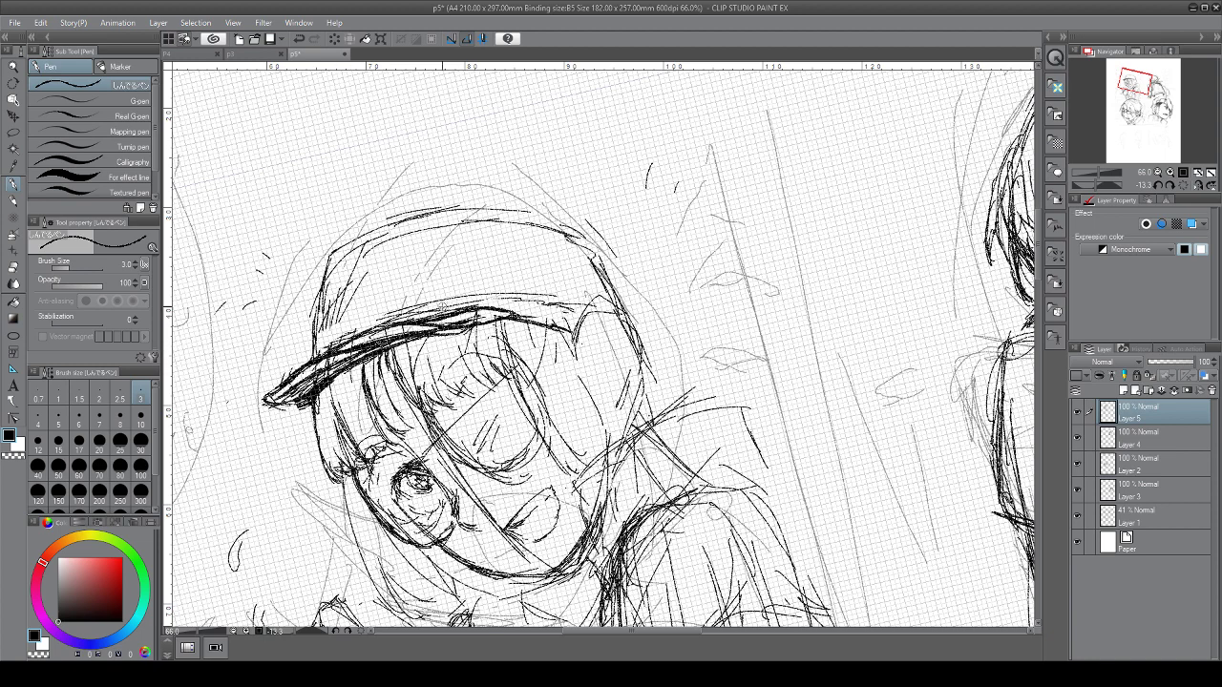
Undo the last shading strokes on the cap brim
key(ctrl+z)
key(ctrl+z)
key(ctrl+z)
key(ctrl+z)
key(ctrl+z)
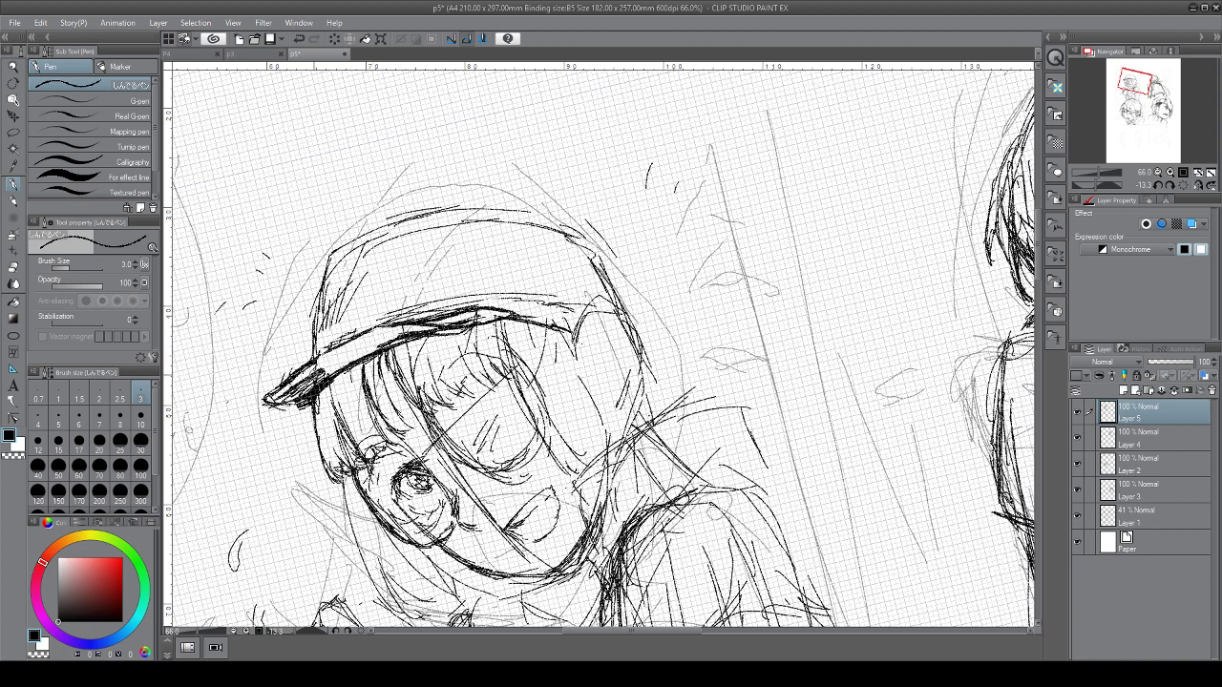
Redraw the brim's upper edge and hatch the band along its front with parallel strokes
mouse_move(420, 328)
mouse_down()
mouse_move(342, 349)
mouse_move(353, 340)
mouse_move(307, 368)
mouse_move(318, 370)
mouse_up()
drag(381, 345, 339, 358)
drag(410, 335, 386, 349)
drag(383, 345, 336, 368)
drag(417, 321, 375, 336)
drag(449, 305, 394, 327)
mouse_move(456, 303)
mouse_down()
mouse_move(355, 334)
mouse_move(386, 331)
mouse_move(378, 340)
mouse_up()
drag(501, 300, 386, 331)
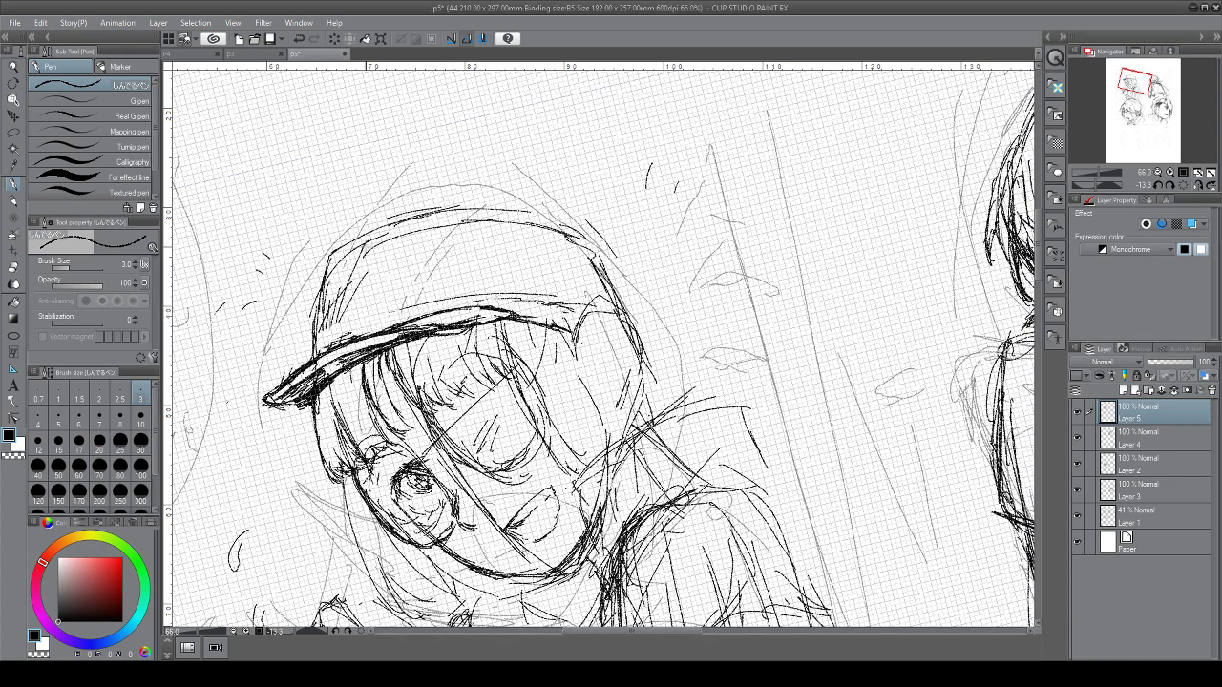
Strengthen the cap crown's top and back outline and extend the brim line behind the head
mouse_move(384, 229)
mouse_down()
mouse_move(334, 260)
mouse_move(351, 245)
mouse_up()
mouse_move(468, 202)
mouse_down()
mouse_move(411, 215)
mouse_move(368, 244)
mouse_up()
drag(510, 205, 443, 215)
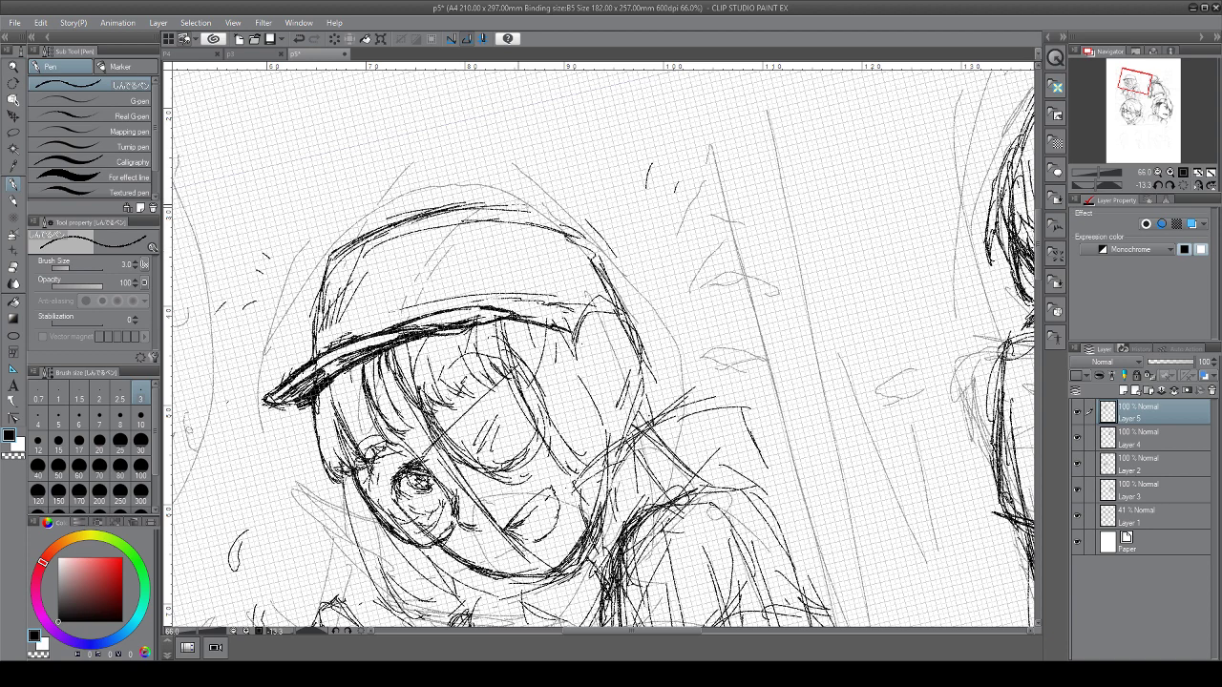
mouse_move(515, 201)
mouse_down()
mouse_move(611, 265)
mouse_move(642, 383)
mouse_up()
drag(622, 328, 634, 379)
drag(550, 326, 623, 364)
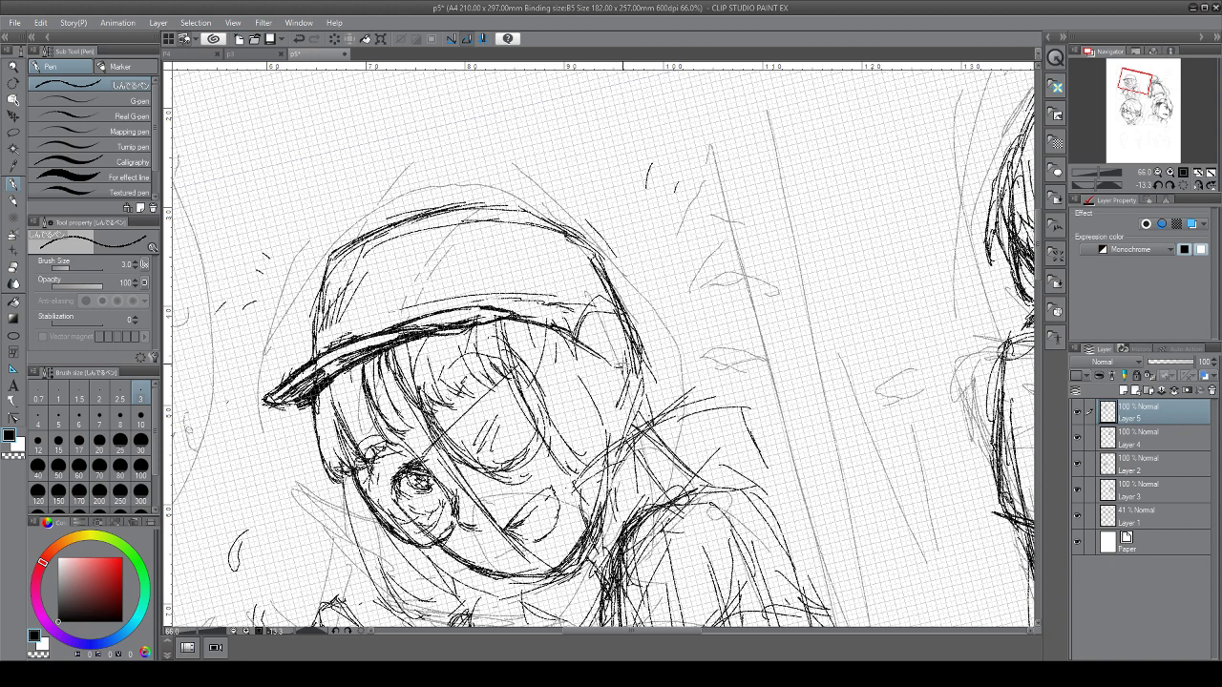
drag(607, 292, 624, 370)
drag(577, 244, 620, 359)
drag(605, 306, 631, 397)
drag(605, 283, 632, 367)
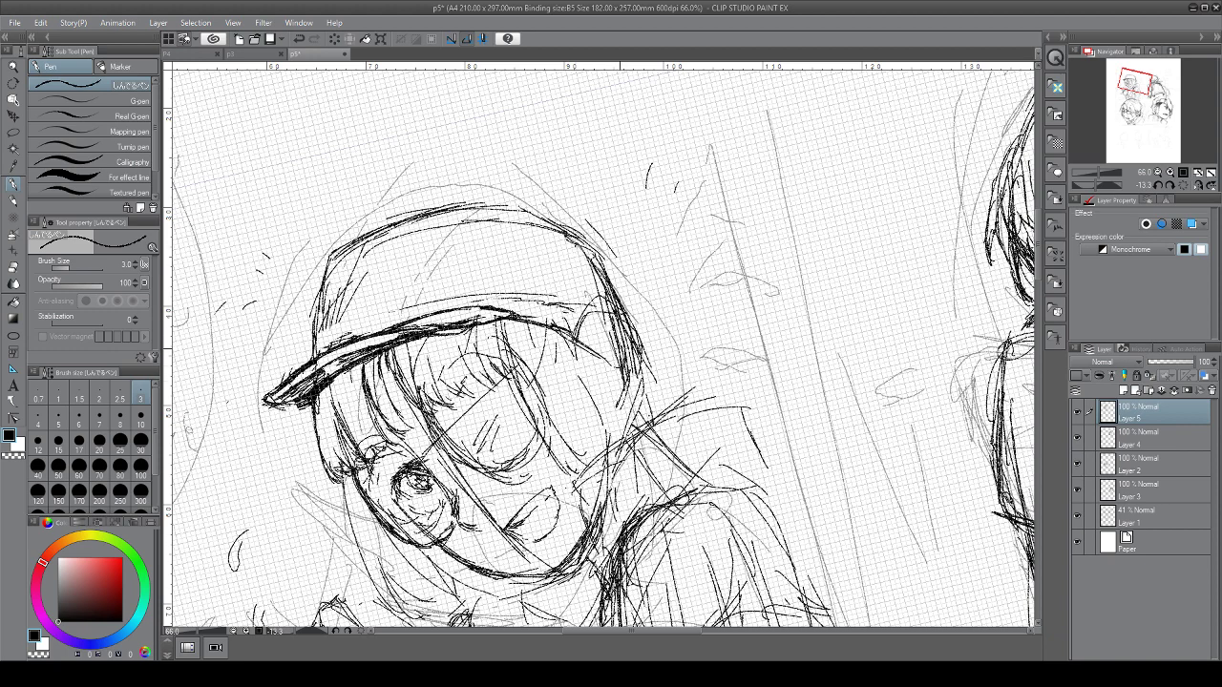
key(ctrl+z)
key(ctrl+z)
key(ctrl+z)
key(ctrl+z)
key(ctrl+z)
key(ctrl+z)
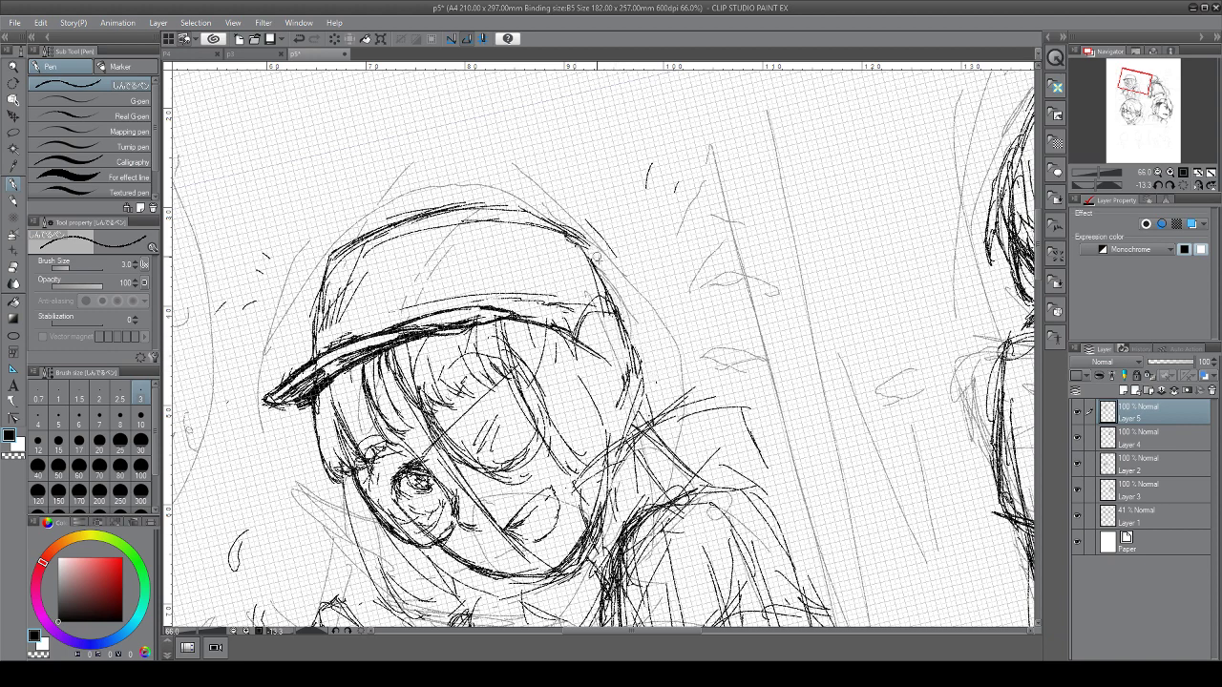
Refine the iris and pupil of the drawn eye with small strokes at close zoom
mouse_move(502, 430)
mouse_down()
mouse_move(491, 464)
mouse_move(450, 445)
mouse_move(602, 392)
mouse_up()
drag(527, 448, 611, 448)
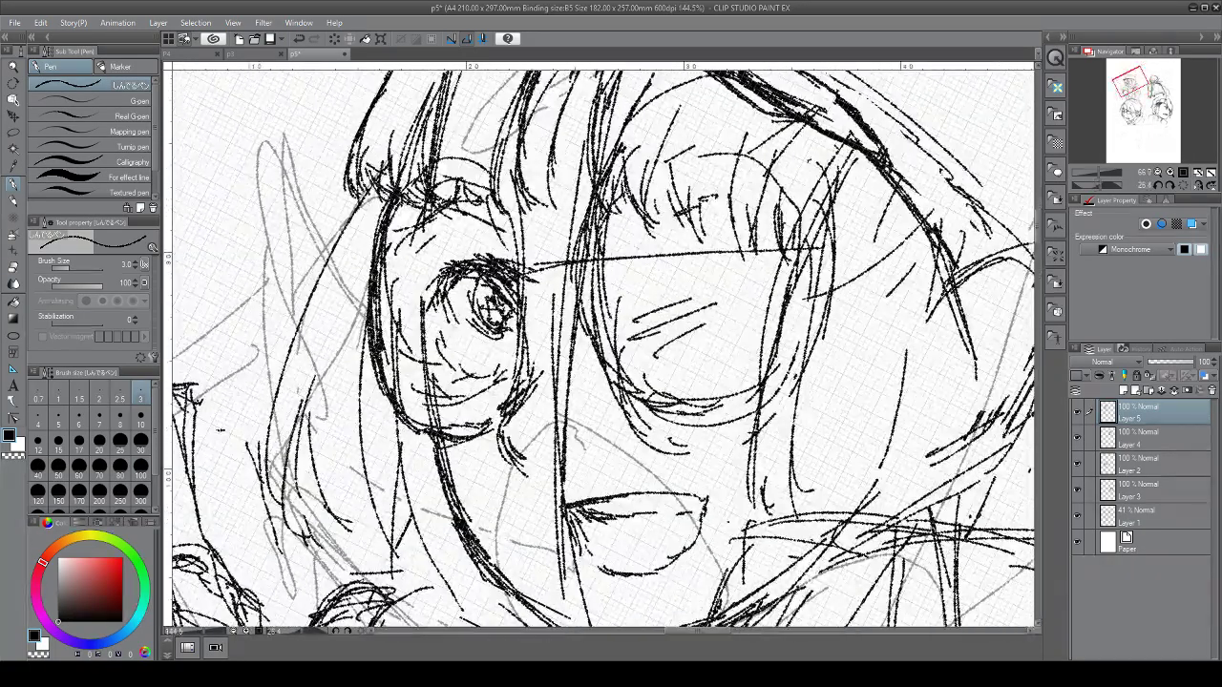
drag(474, 306, 479, 316)
drag(471, 308, 487, 334)
drag(481, 331, 509, 333)
drag(513, 307, 504, 340)
Darken the upper lash line and outer corner of the drawn eye
mouse_move(451, 279)
mouse_down()
mouse_move(441, 305)
mouse_move(452, 325)
mouse_up()
mouse_move(445, 317)
mouse_down()
mouse_move(459, 328)
mouse_move(443, 290)
mouse_up()
drag(440, 279, 451, 293)
mouse_move(444, 296)
mouse_down()
mouse_move(482, 452)
mouse_move(497, 455)
mouse_up()
drag(485, 408, 503, 401)
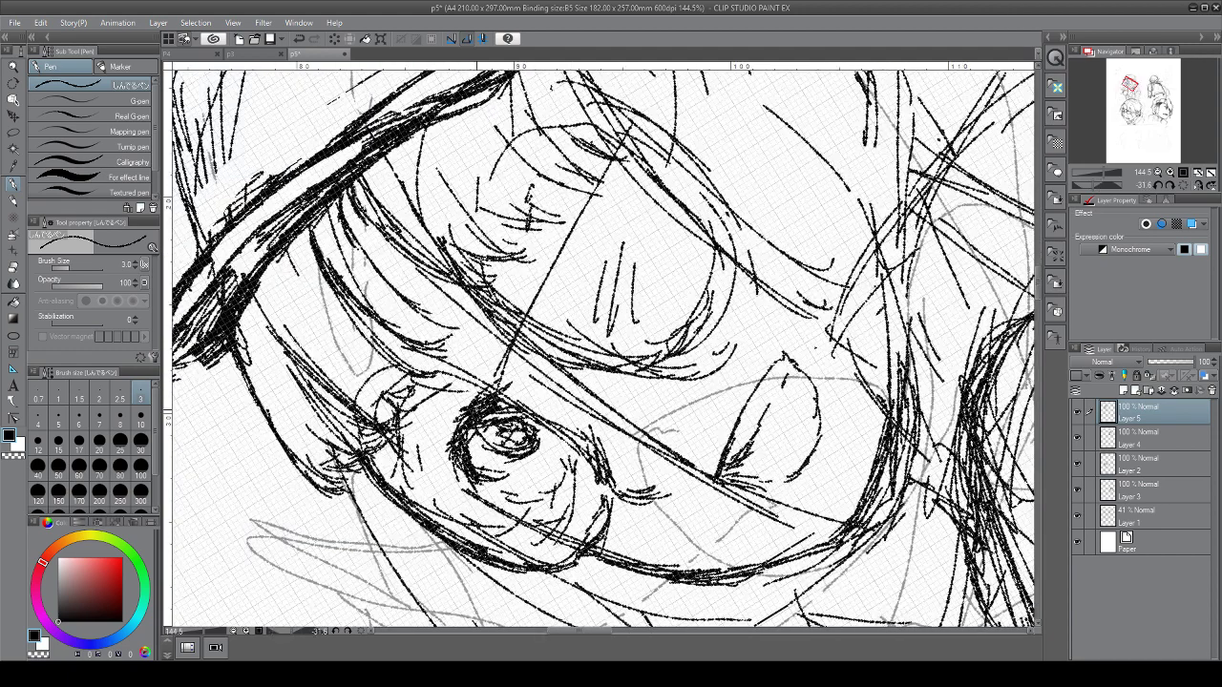
mouse_move(453, 436)
mouse_down()
mouse_move(469, 514)
mouse_move(506, 476)
mouse_up()
mouse_move(497, 485)
mouse_down()
mouse_move(520, 471)
mouse_move(516, 454)
mouse_up()
drag(532, 444, 522, 451)
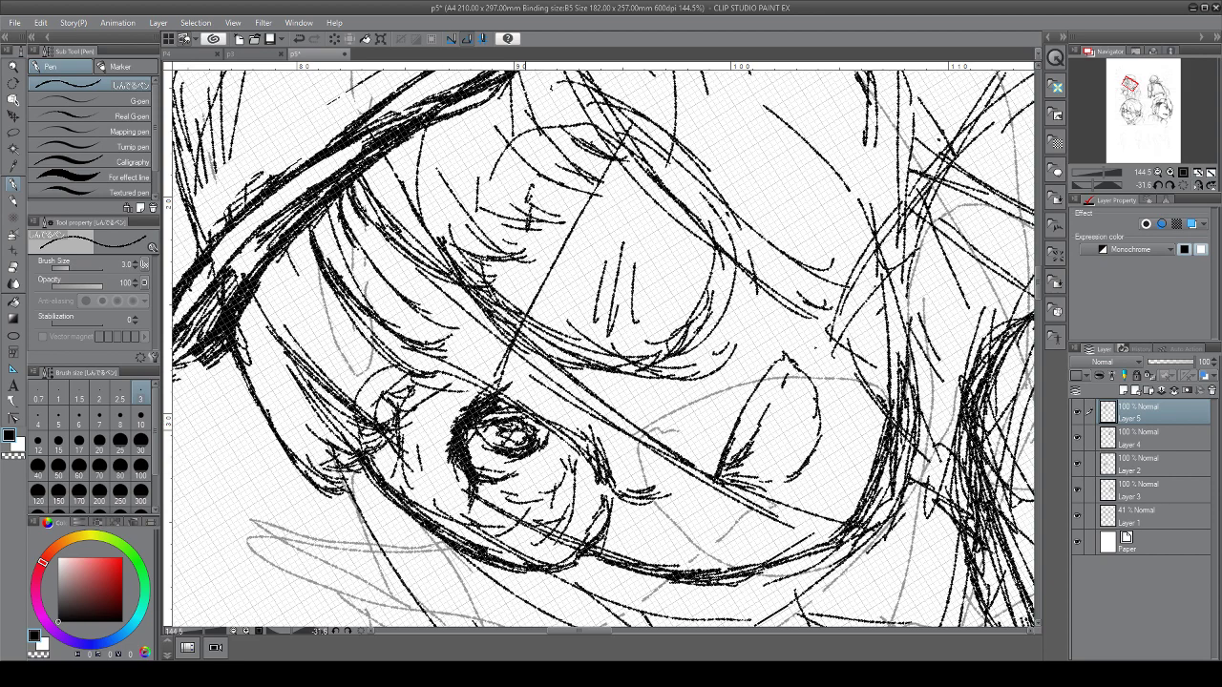
Sketch a dark nose shape beside the drawn eye and touch up the eye's inner lash corner
mouse_move(491, 595)
mouse_down()
mouse_move(487, 547)
mouse_move(525, 430)
mouse_move(499, 305)
mouse_up()
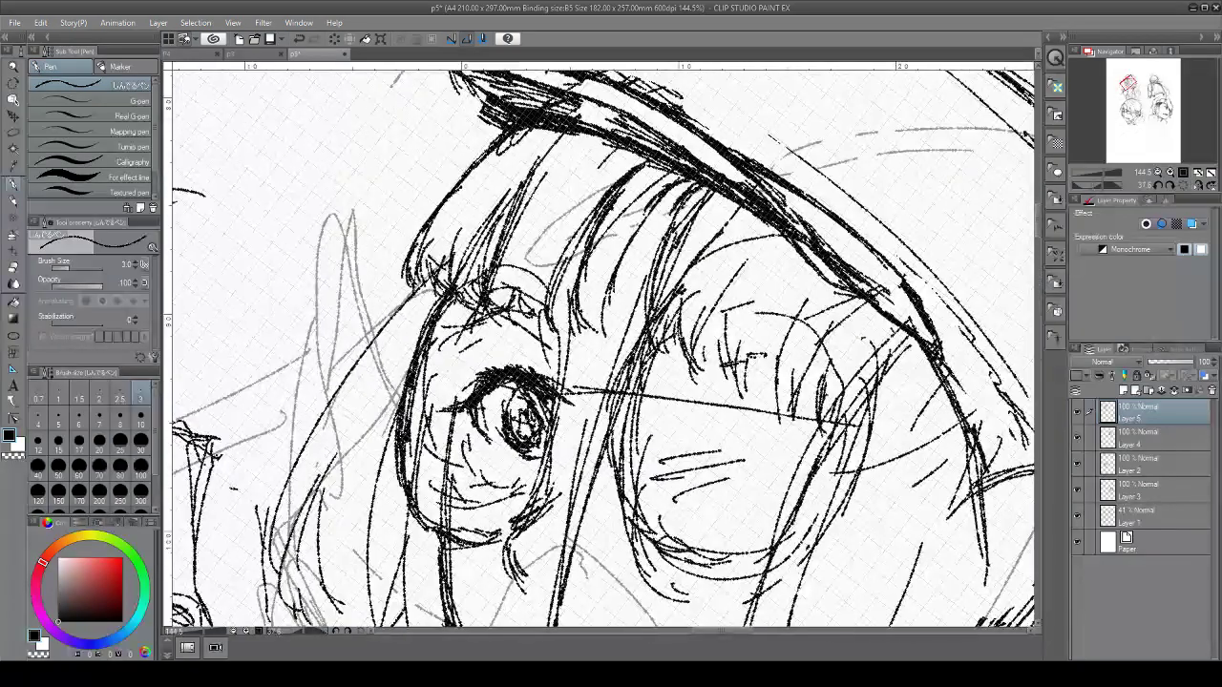
drag(554, 467, 504, 569)
drag(550, 504, 531, 527)
drag(554, 516, 533, 530)
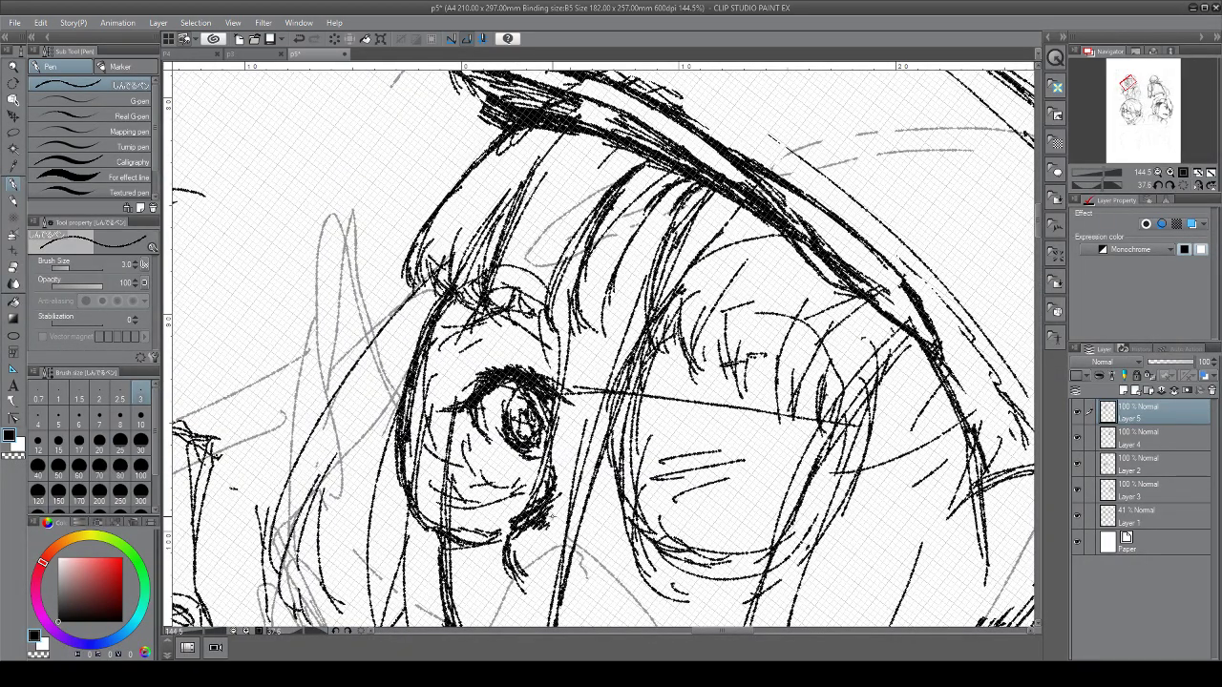
mouse_move(535, 452)
mouse_down()
mouse_move(492, 453)
mouse_move(571, 456)
mouse_up()
drag(571, 455, 485, 387)
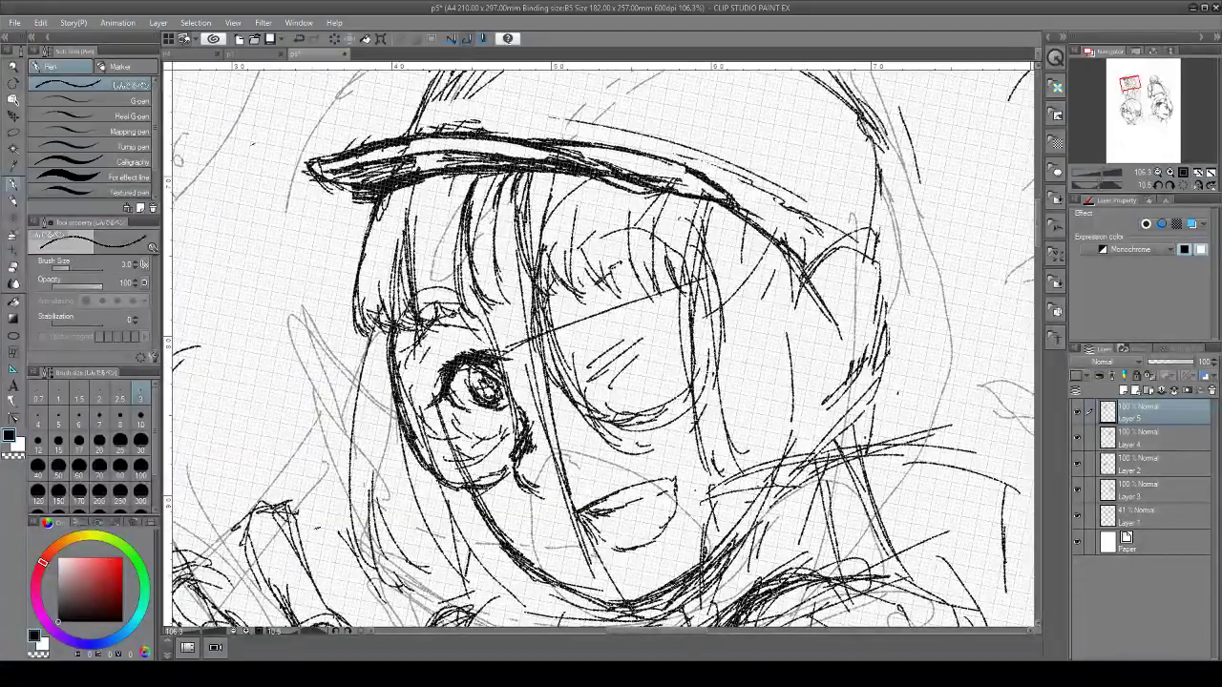
drag(494, 345, 510, 356)
drag(523, 418, 532, 434)
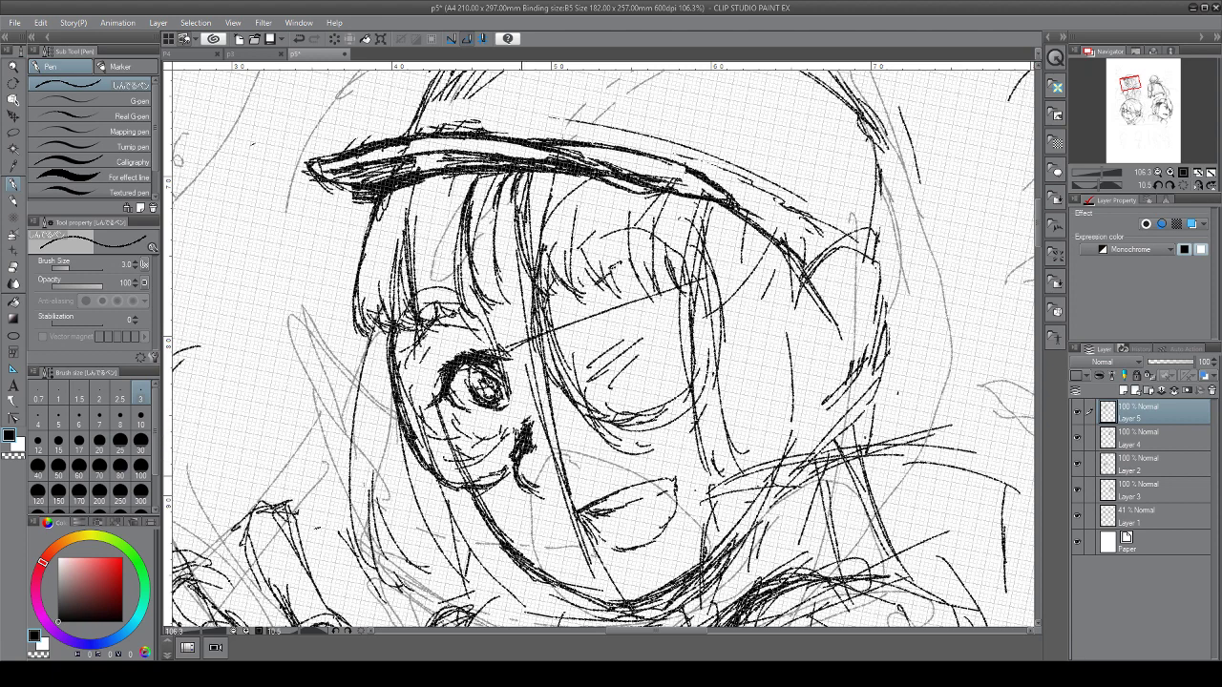
Undo the heavy nose strokes, redraw the nose as a thinner line and touch up the eye's edges
key(ctrl+z)
key(ctrl+z)
key(ctrl+z)
key(ctrl+z)
key(ctrl+z)
key(ctrl+z)
mouse_move(525, 439)
mouse_down()
mouse_move(513, 461)
mouse_move(540, 487)
mouse_up()
drag(506, 401, 518, 454)
drag(458, 410, 476, 430)
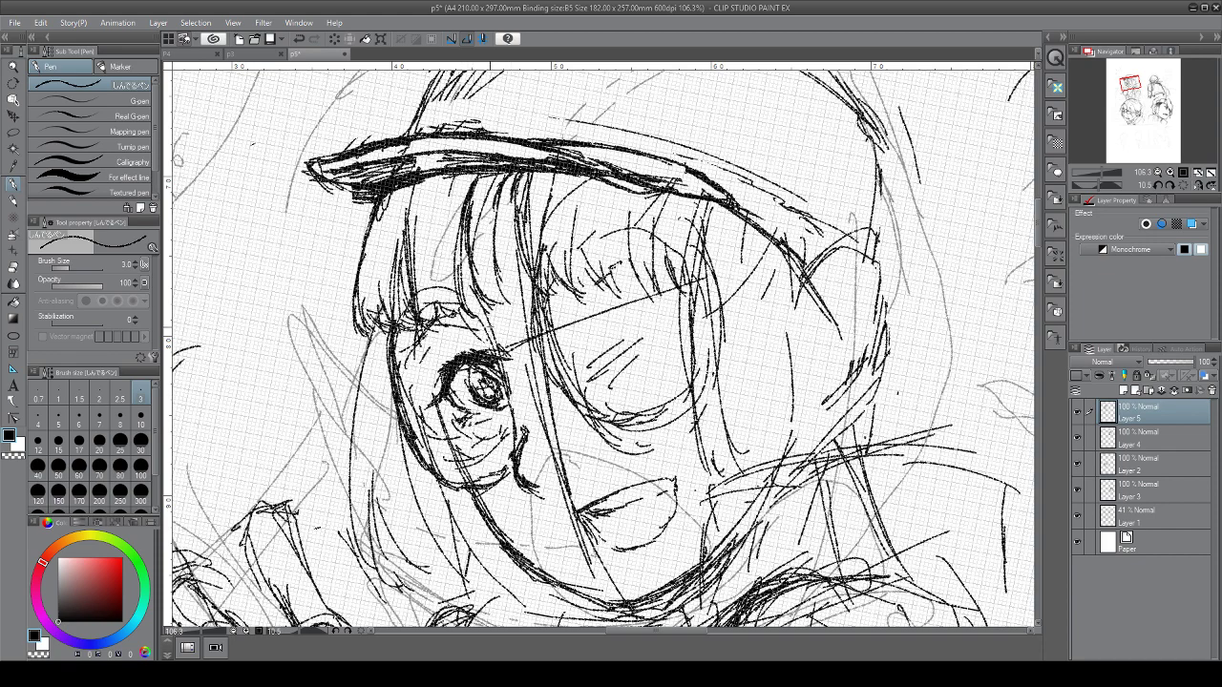
drag(496, 340, 506, 352)
Draw the eyebrow above the eye under the fringe and reinforce the hair line beside it
mouse_move(506, 348)
mouse_down()
mouse_move(514, 439)
mouse_move(530, 426)
mouse_up()
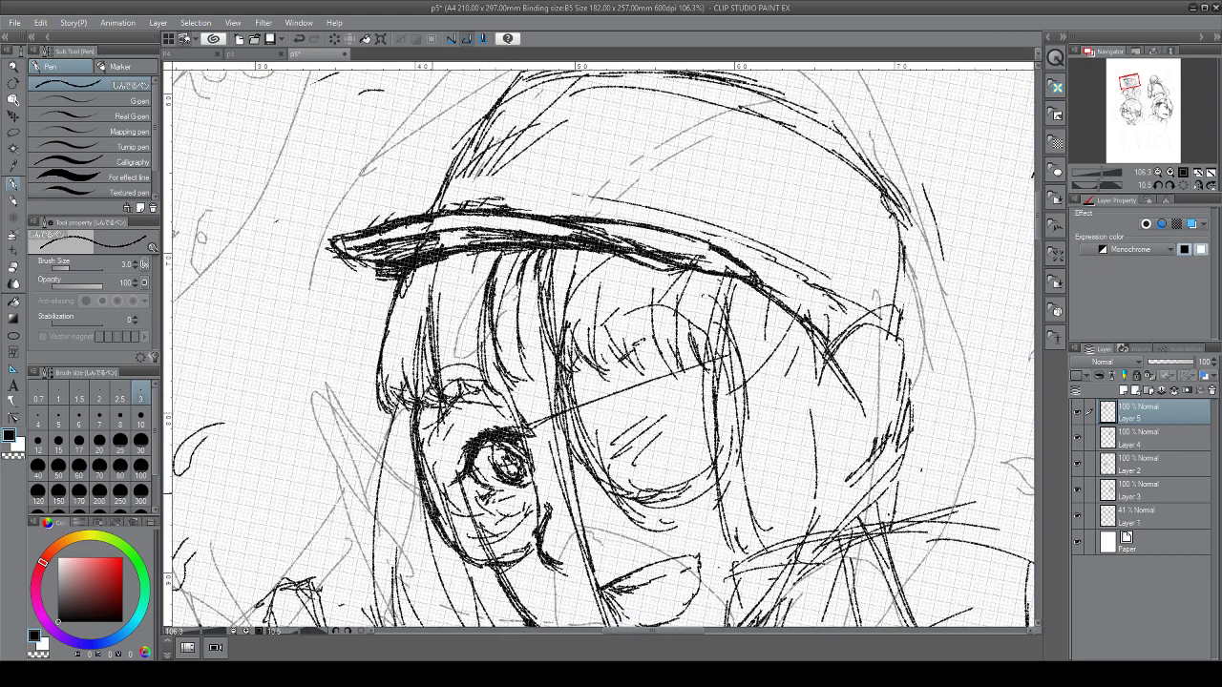
drag(453, 398, 494, 404)
mouse_move(447, 399)
mouse_down()
mouse_move(485, 406)
mouse_move(493, 390)
mouse_up()
drag(439, 422, 454, 464)
drag(436, 398, 510, 592)
Clean up the stray guideline strokes between the eye and the cheek contour
drag(472, 512, 485, 542)
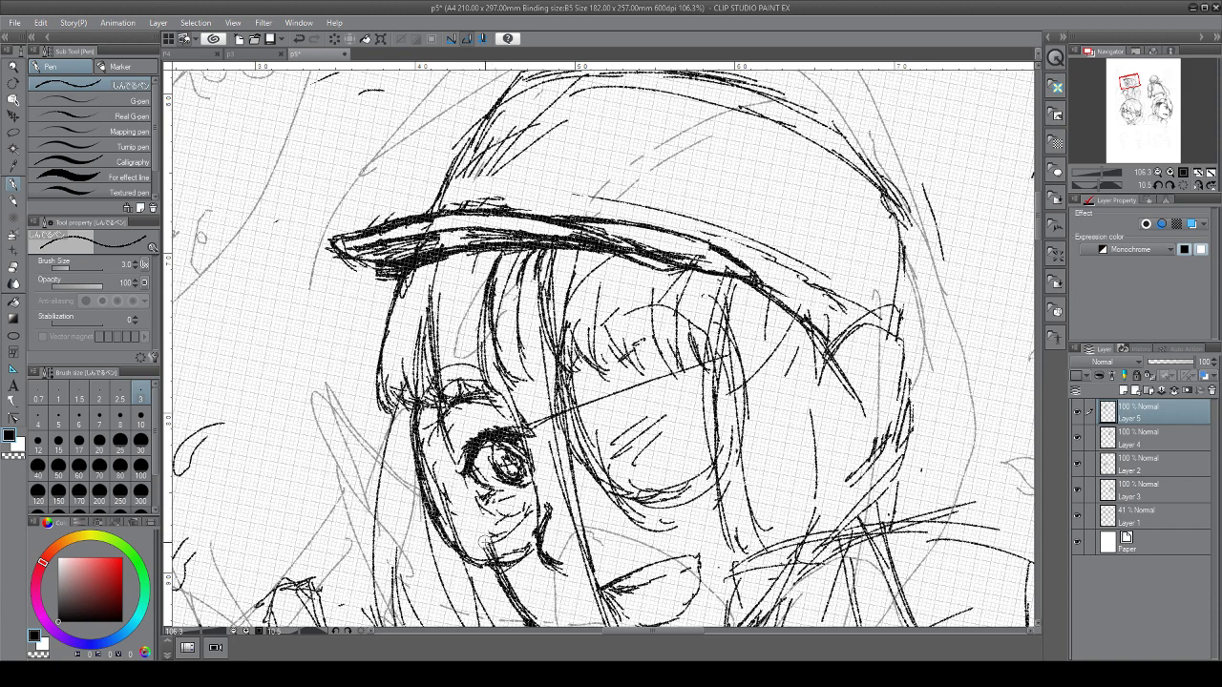
drag(447, 449, 453, 462)
mouse_move(460, 433)
mouse_down()
mouse_move(447, 470)
mouse_move(476, 552)
mouse_up()
drag(497, 504, 479, 554)
mouse_move(485, 545)
mouse_down()
mouse_move(473, 401)
mouse_move(497, 408)
mouse_move(478, 405)
mouse_up()
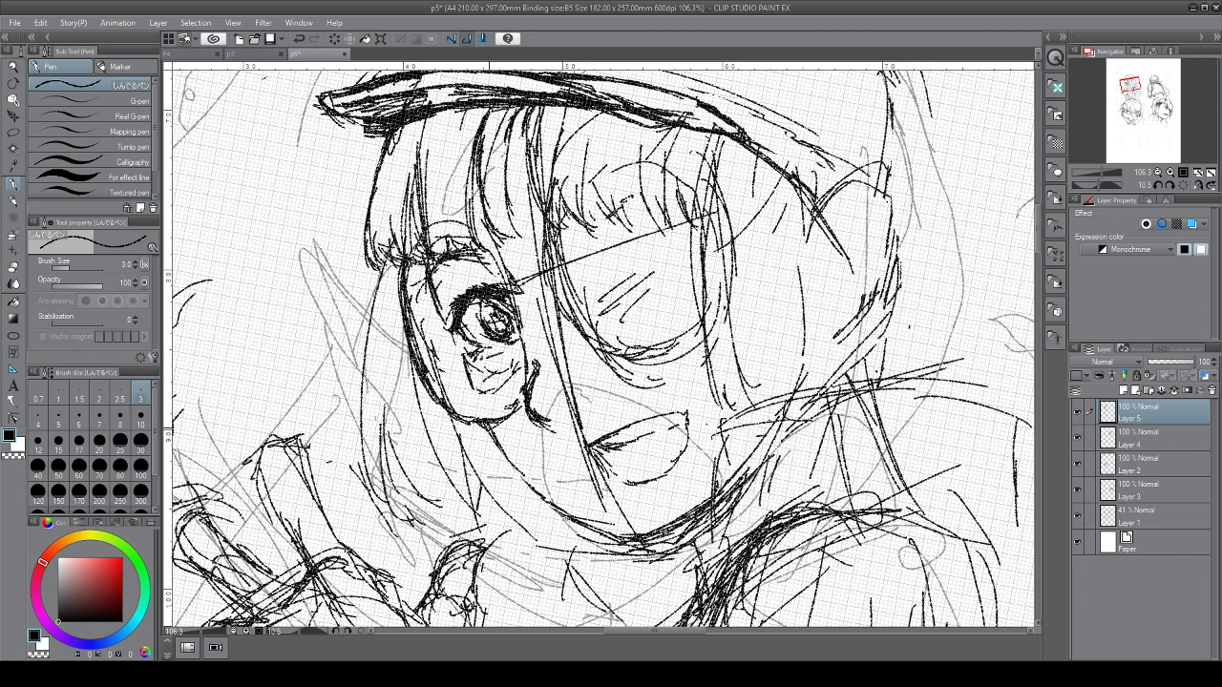
Redraw the face contour from the cheek around the chin and up to the jaw corner
mouse_move(491, 429)
mouse_down()
mouse_move(555, 504)
mouse_move(613, 537)
mouse_move(685, 526)
mouse_move(729, 489)
mouse_up()
mouse_move(651, 559)
mouse_down()
mouse_move(724, 525)
mouse_move(631, 554)
mouse_move(713, 511)
mouse_up()
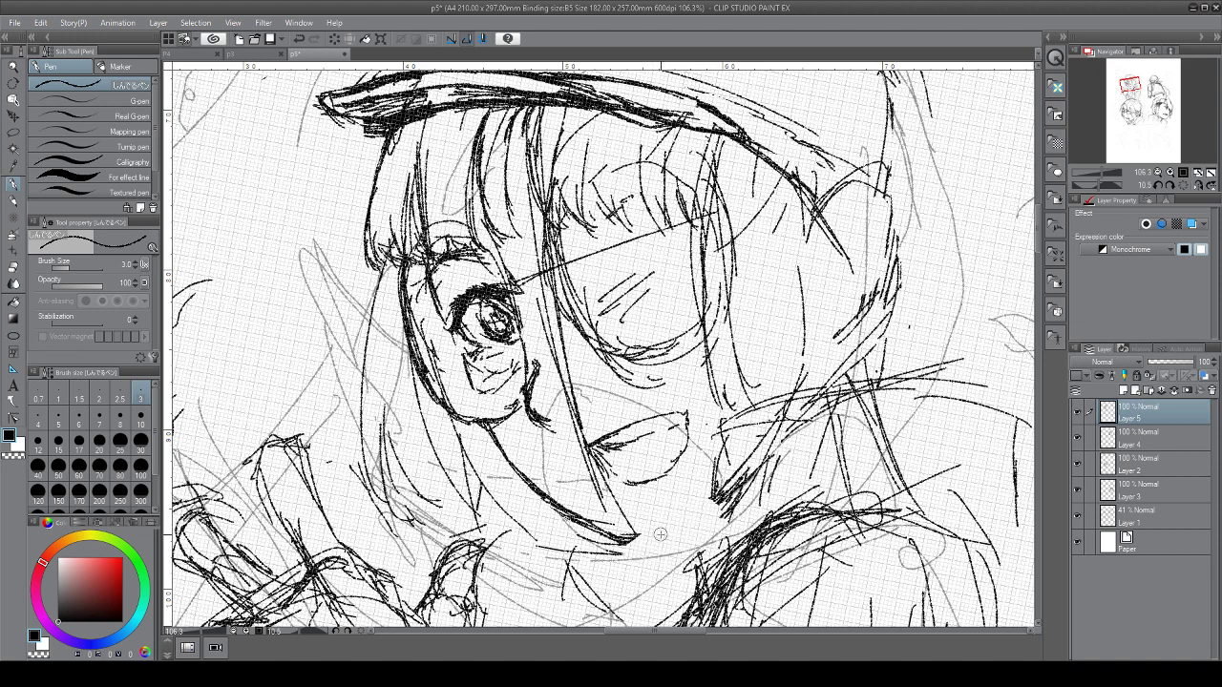
mouse_move(623, 544)
mouse_down()
mouse_move(659, 540)
mouse_move(714, 496)
mouse_move(640, 549)
mouse_move(717, 503)
mouse_move(669, 540)
mouse_move(712, 521)
mouse_up()
mouse_move(735, 409)
mouse_down()
mouse_move(715, 464)
mouse_move(735, 521)
mouse_move(728, 510)
mouse_move(732, 553)
mouse_move(701, 580)
mouse_up()
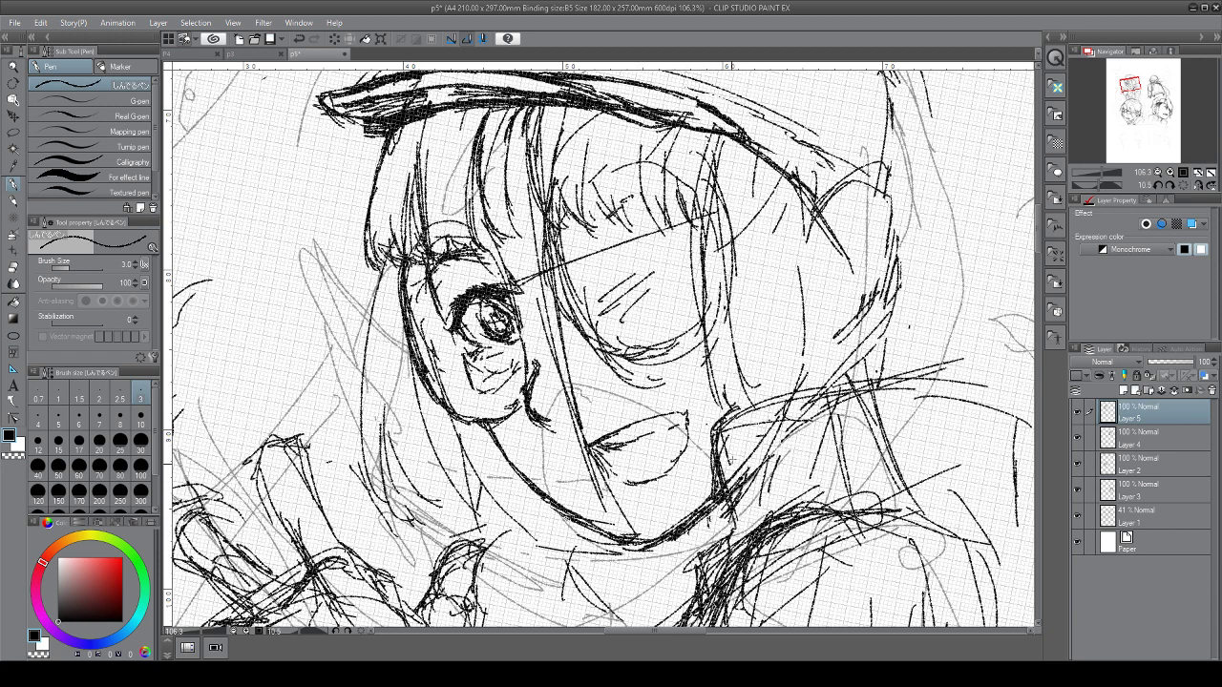
Reinforce the line running back from the jaw corner and try a short neck curve below the chin
mouse_move(722, 444)
mouse_down()
mouse_move(773, 401)
mouse_move(834, 390)
mouse_up()
mouse_move(550, 500)
mouse_down()
mouse_move(534, 537)
mouse_move(567, 574)
mouse_up()
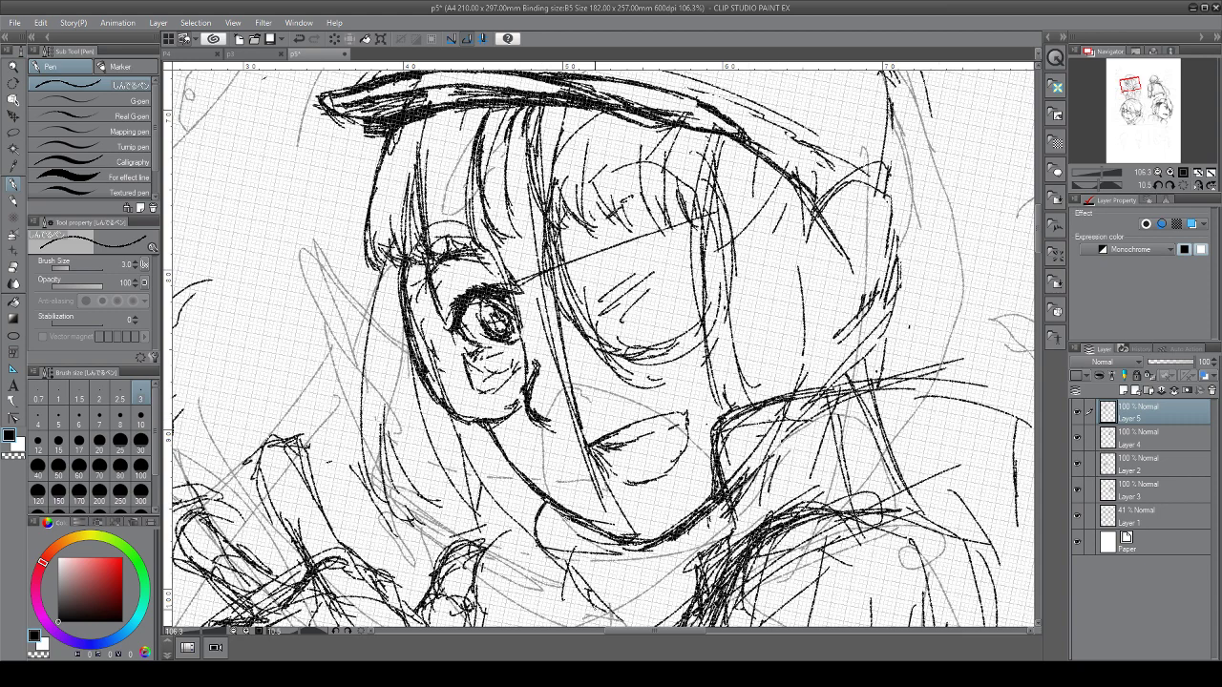
drag(909, 326, 840, 130)
mouse_move(469, 323)
mouse_down()
mouse_move(494, 395)
mouse_move(519, 394)
mouse_move(542, 485)
mouse_move(603, 508)
mouse_up()
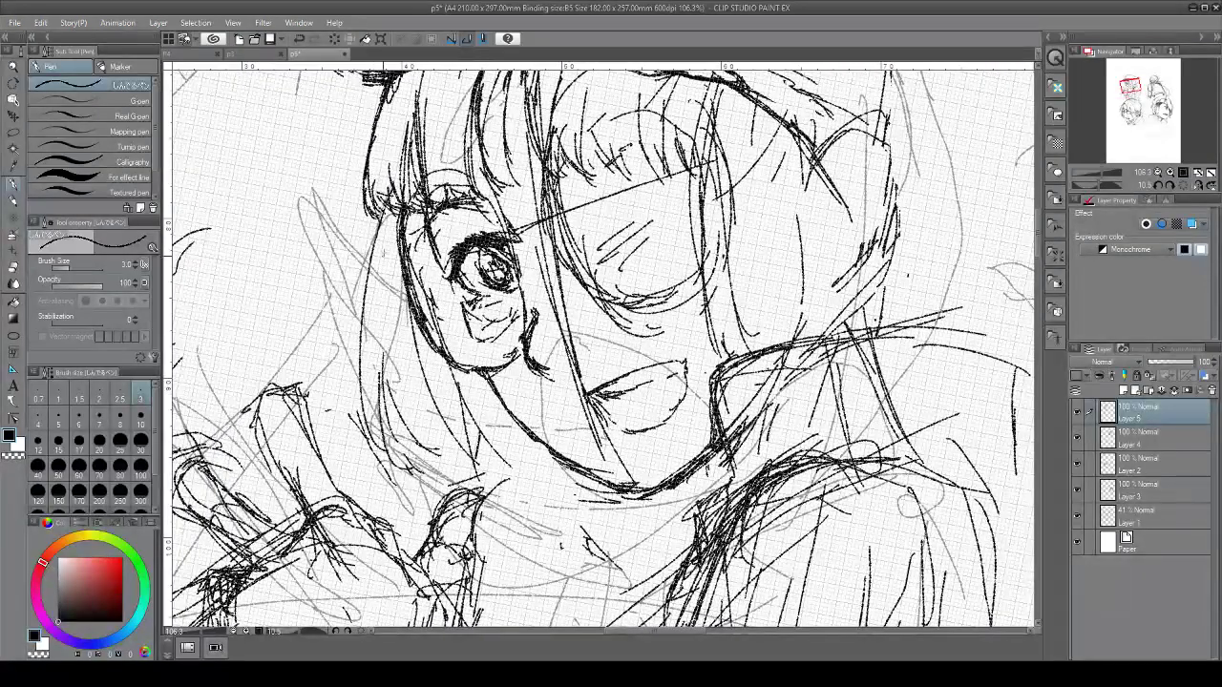
Sketch long side hair strands falling from below the fringe past the cheek
mouse_move(375, 238)
mouse_down()
mouse_move(374, 415)
mouse_move(386, 436)
mouse_up()
mouse_move(358, 355)
mouse_down()
mouse_move(369, 430)
mouse_move(389, 457)
mouse_up()
drag(379, 328, 391, 445)
drag(374, 370, 393, 442)
drag(382, 358, 418, 434)
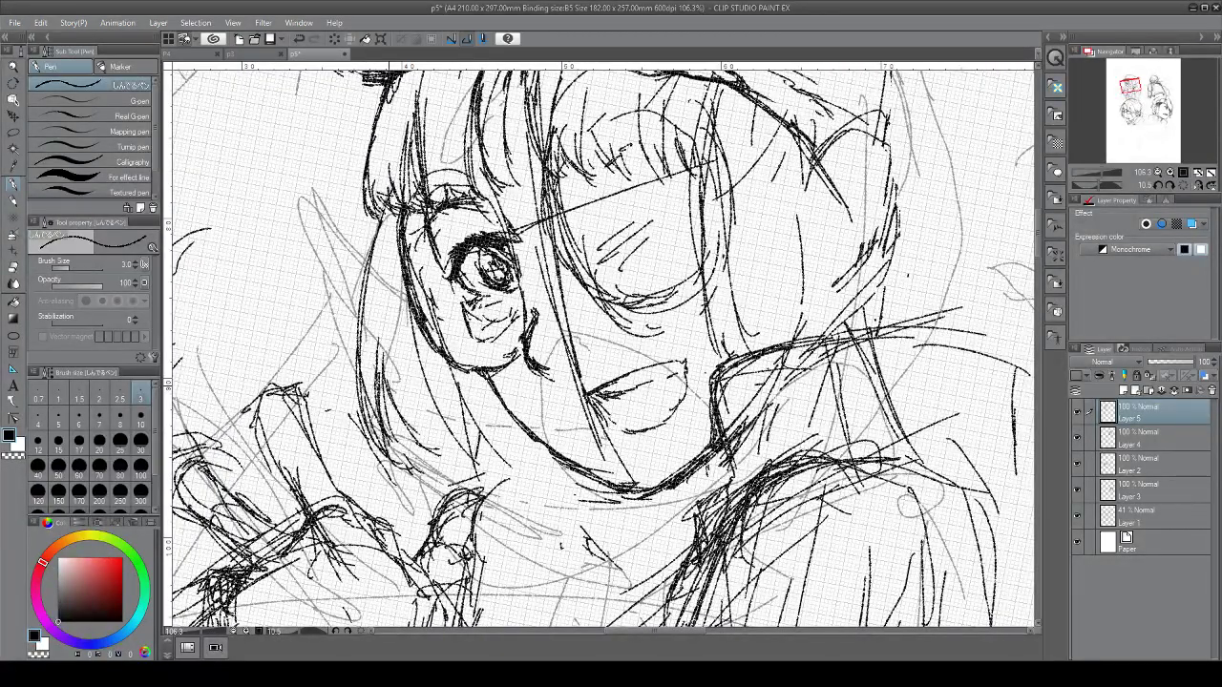
drag(388, 386, 462, 452)
drag(403, 279, 424, 382)
drag(410, 316, 438, 401)
drag(425, 338, 445, 382)
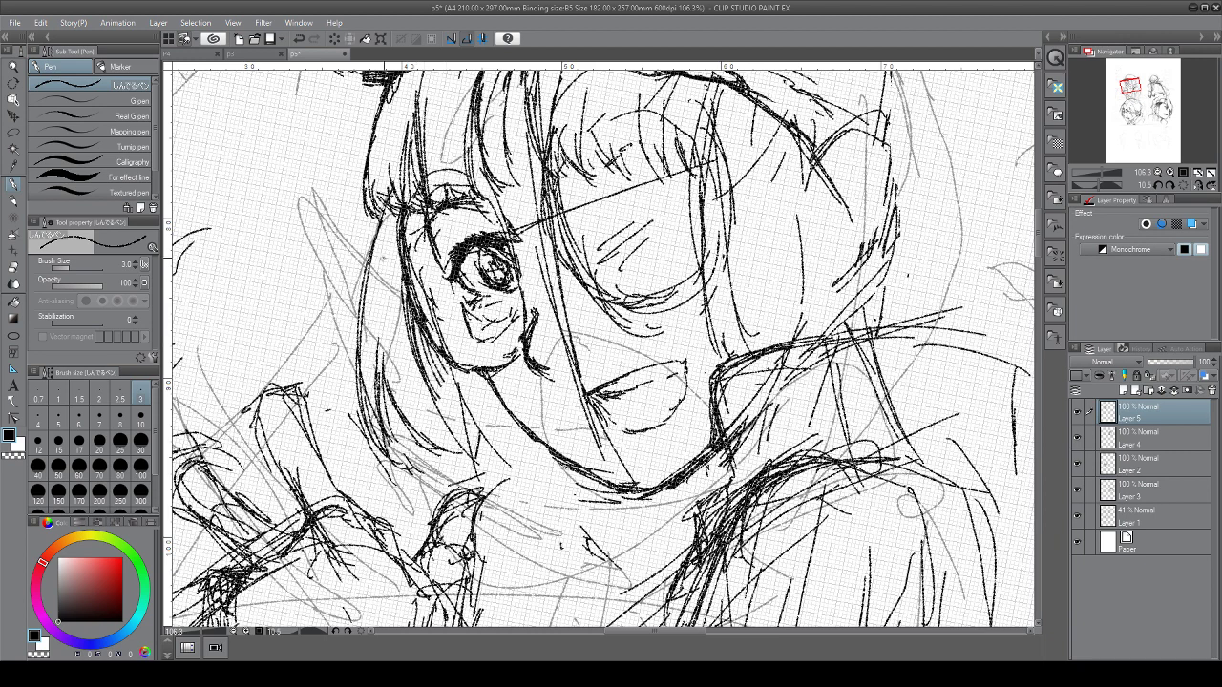
Add short strands at the top of the side hair and close off its tips below the cheek
drag(384, 237, 372, 316)
drag(390, 260, 375, 297)
drag(392, 263, 383, 299)
drag(465, 444, 486, 461)
drag(471, 448, 486, 453)
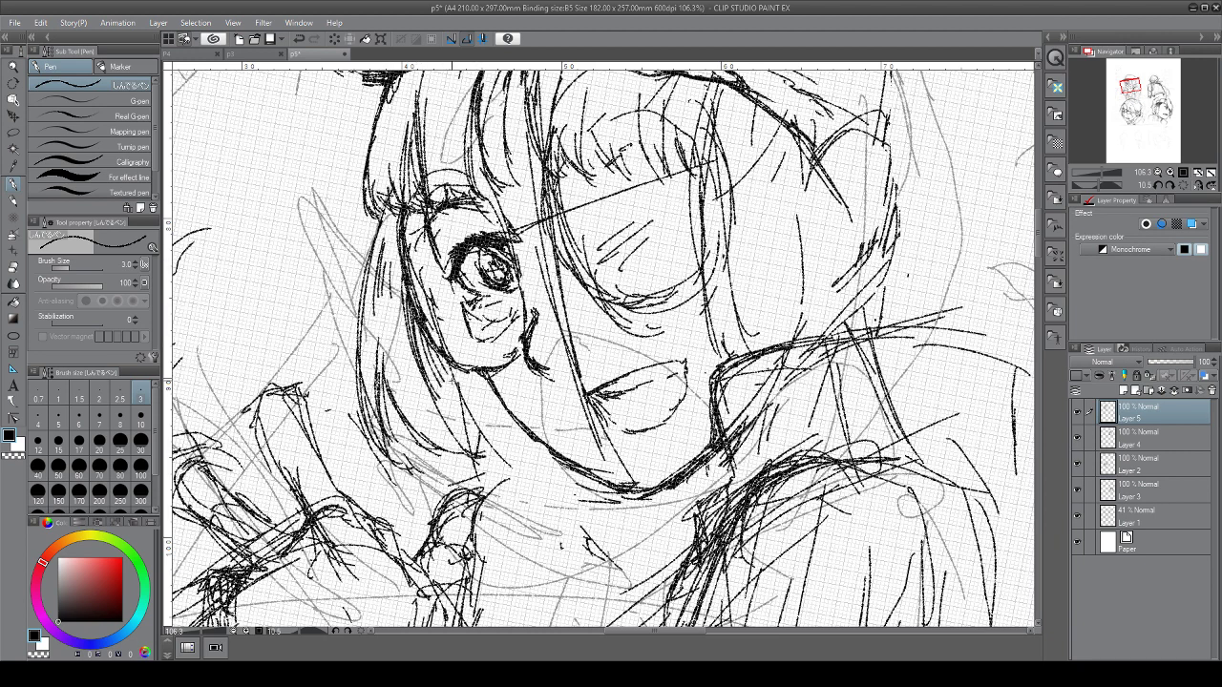
Draw the inner lock of the side hair from the cheek contour down to its tips beside the chin
drag(450, 369, 472, 453)
mouse_move(452, 380)
mouse_down()
mouse_move(488, 452)
mouse_move(477, 439)
mouse_up()
drag(492, 396, 508, 443)
drag(509, 443, 512, 467)
drag(494, 404, 511, 461)
drag(489, 393, 512, 479)
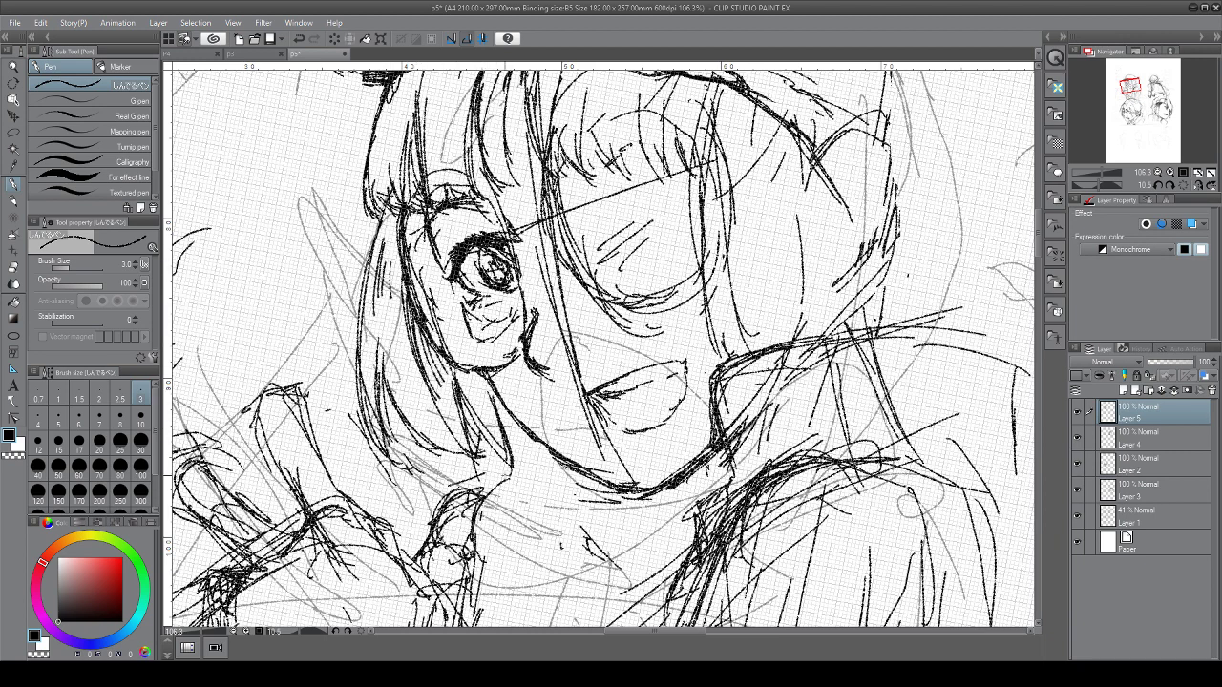
drag(477, 373, 511, 452)
Clean up the side hair line running from the fringe past the eyepatch to the jaw corner
mouse_move(521, 424)
mouse_down()
mouse_move(531, 476)
mouse_move(433, 592)
mouse_up()
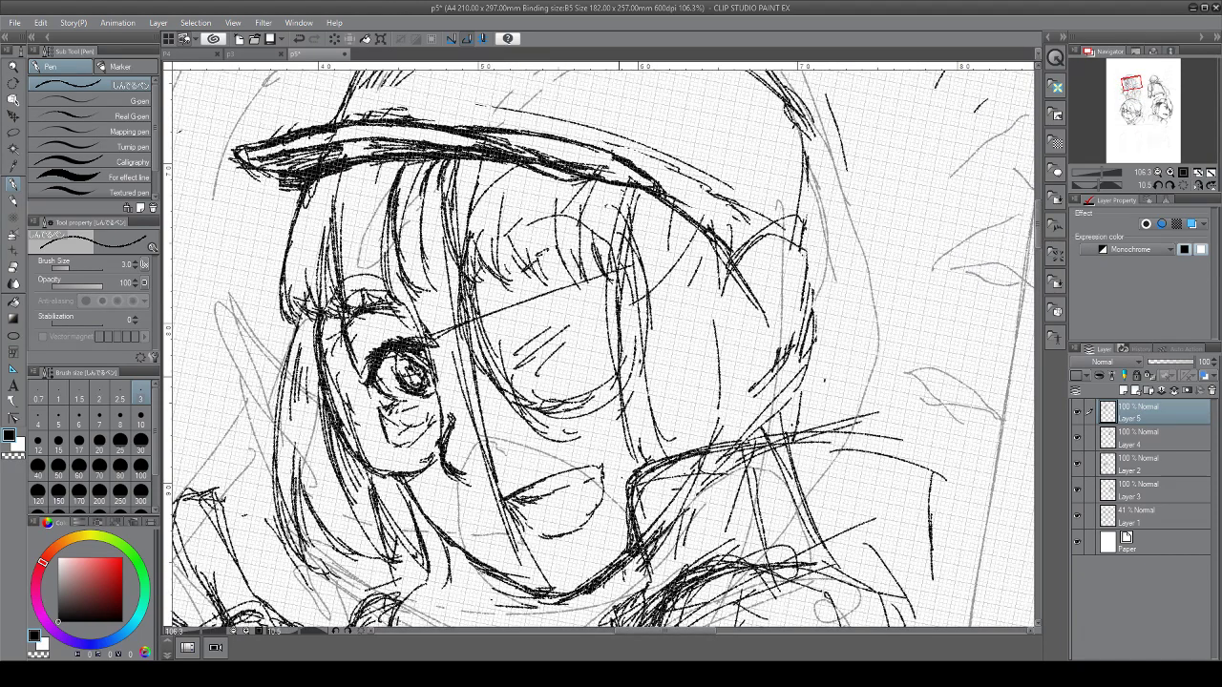
mouse_move(613, 382)
mouse_down()
mouse_move(636, 468)
mouse_move(626, 455)
mouse_up()
drag(632, 338, 620, 382)
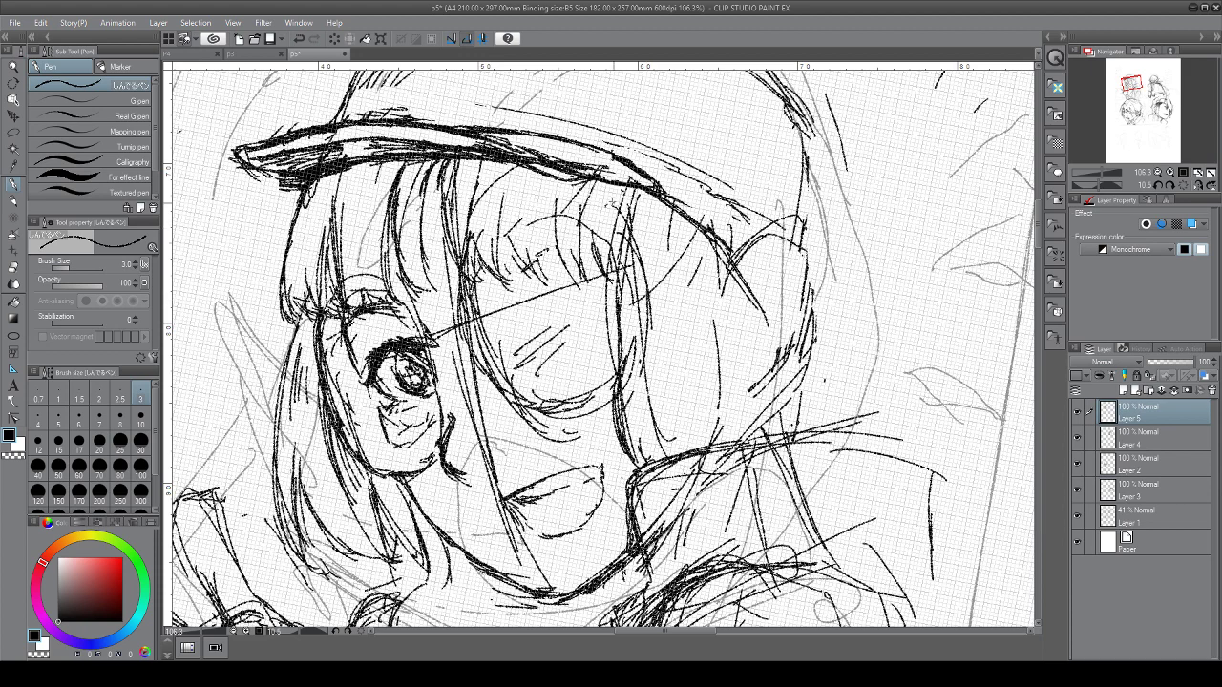
drag(611, 191, 630, 280)
drag(631, 324, 624, 359)
Reinforce the eyepatch's rounded lower edge and its edge beside the nose with heavier strokes
drag(618, 376, 564, 414)
drag(592, 403, 532, 417)
drag(468, 313, 500, 395)
mouse_move(473, 326)
mouse_down()
mouse_move(513, 405)
mouse_move(542, 414)
mouse_up()
Clear the long strand crossing the cheek beside the nose and tidy where the strap meets the eyepatch
drag(472, 288, 465, 320)
mouse_move(474, 340)
mouse_down()
mouse_move(488, 370)
mouse_move(481, 414)
mouse_move(460, 366)
mouse_up()
mouse_move(460, 366)
mouse_down()
mouse_move(451, 334)
mouse_move(471, 370)
mouse_up()
drag(475, 418, 491, 466)
mouse_move(493, 480)
mouse_down()
mouse_move(491, 456)
mouse_move(481, 488)
mouse_up()
Refine the open mouth, darkening its upper edge and inner corner and defining the lower lip
mouse_move(525, 560)
mouse_down()
mouse_move(504, 498)
mouse_move(586, 480)
mouse_move(531, 502)
mouse_move(536, 512)
mouse_up()
drag(588, 480, 541, 506)
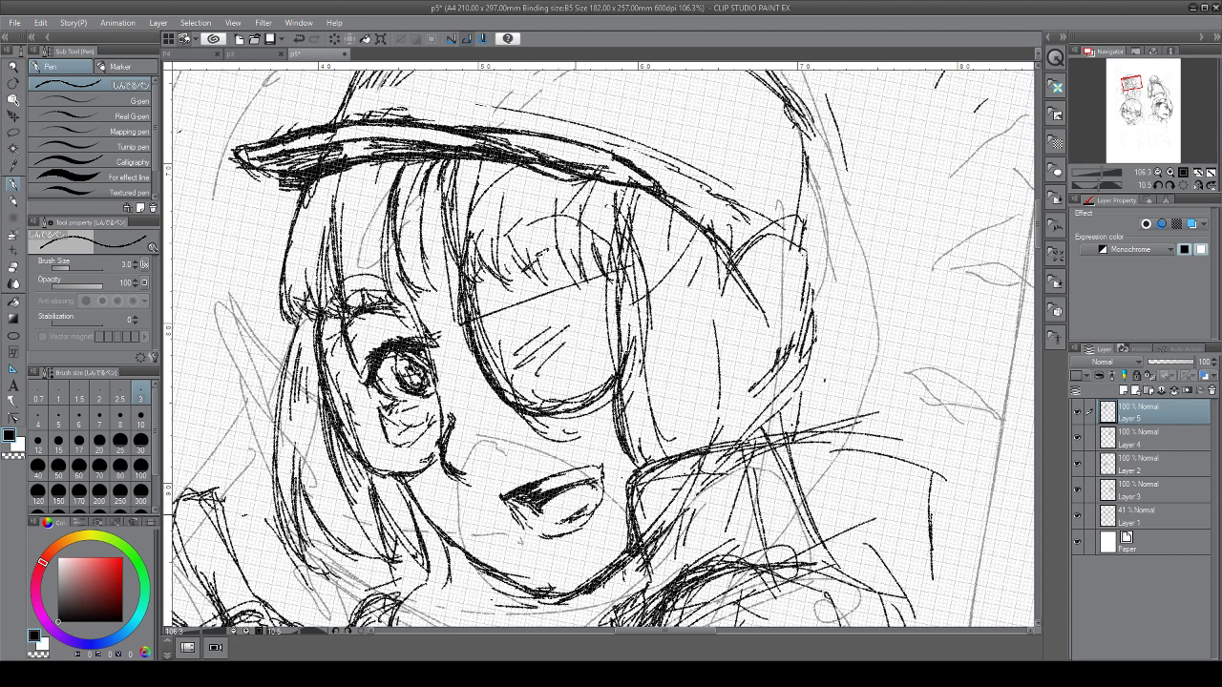
drag(534, 532, 546, 517)
Fill in the fringe above the eyepatch with additional short tapering strands
drag(485, 164, 479, 227)
drag(481, 212, 504, 271)
drag(489, 214, 531, 273)
mouse_move(531, 229)
mouse_down()
mouse_move(517, 263)
mouse_move(536, 273)
mouse_up()
drag(543, 241, 570, 265)
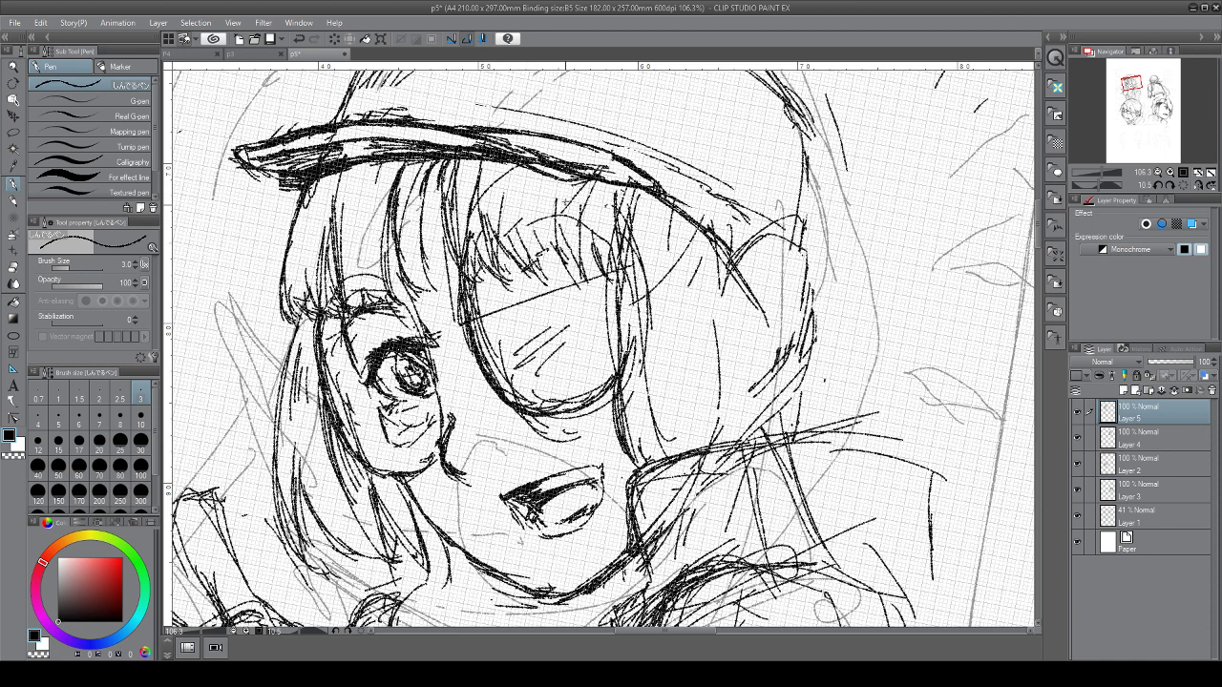
drag(563, 201, 584, 273)
drag(533, 231, 561, 284)
drag(546, 249, 576, 279)
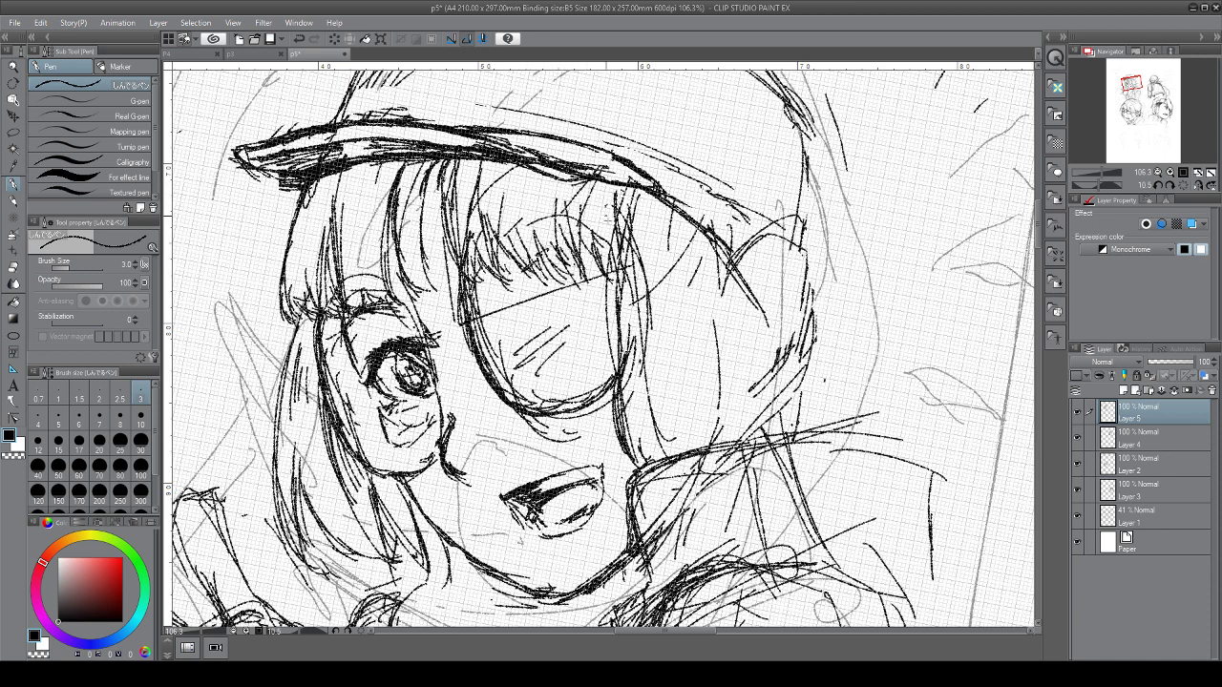
Add long vertical strands to the side lock in front of the ear, down to the jaw corner
drag(649, 339, 665, 451)
drag(666, 309, 681, 435)
drag(673, 392, 681, 432)
drag(719, 310, 722, 410)
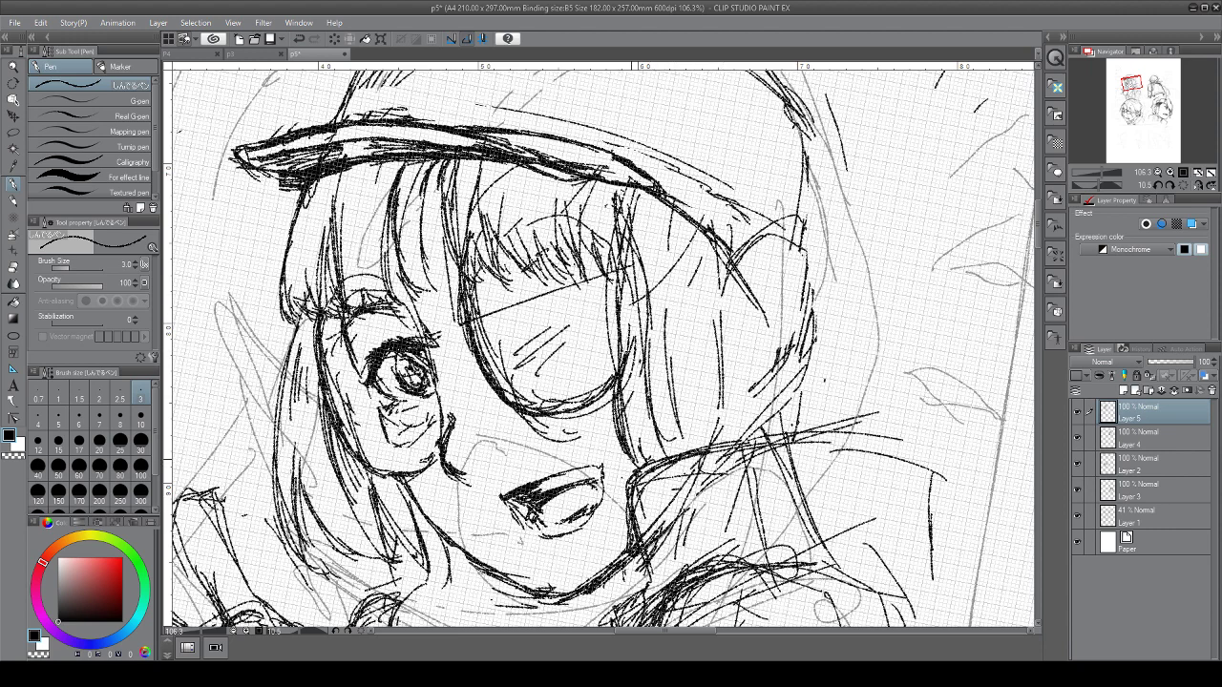
drag(623, 413, 613, 485)
drag(632, 445, 611, 489)
Draw the back edge of the side lock below the cap and clear the rough lines from the ear area
drag(731, 292, 701, 427)
mouse_move(741, 254)
mouse_down()
mouse_move(722, 284)
mouse_move(754, 298)
mouse_up()
drag(779, 292, 760, 378)
mouse_move(773, 355)
mouse_down()
mouse_move(724, 418)
mouse_move(737, 409)
mouse_up()
drag(776, 345, 756, 372)
mouse_move(758, 241)
mouse_down()
mouse_move(729, 267)
mouse_move(739, 256)
mouse_move(768, 324)
mouse_up()
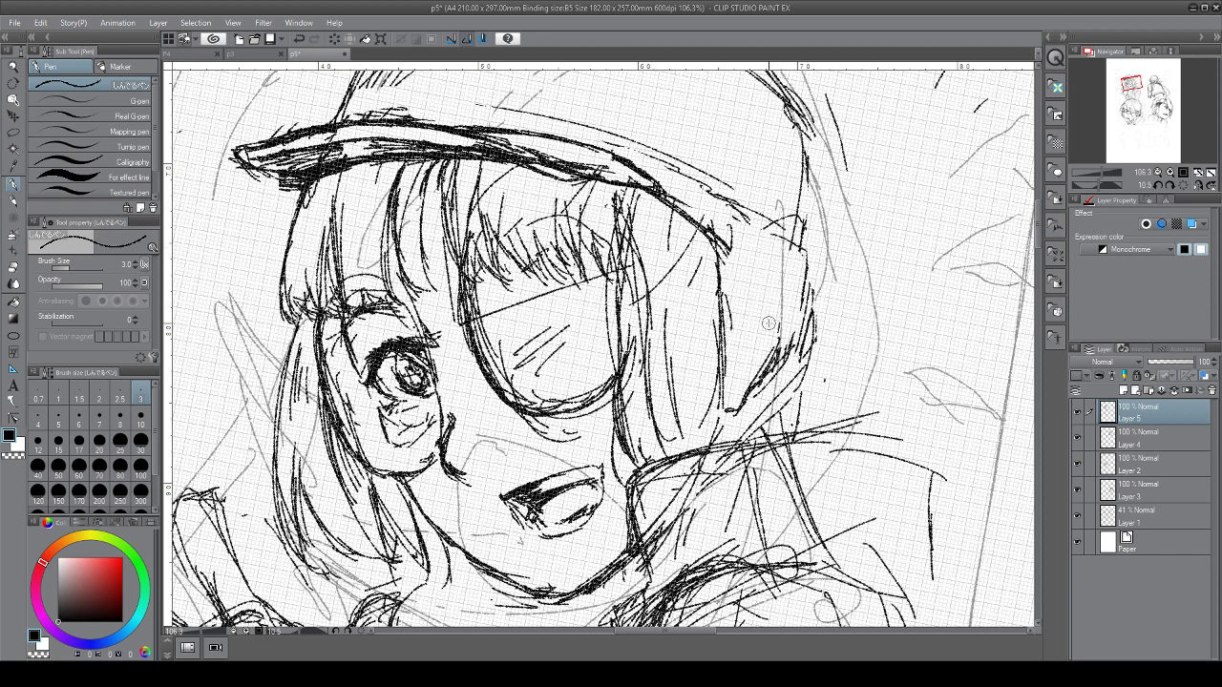
Outline the ear from the cap's edge around its outer curve to the lobe
mouse_move(726, 252)
mouse_down()
mouse_move(771, 236)
mouse_move(791, 294)
mouse_up()
mouse_move(790, 306)
mouse_down()
mouse_move(747, 405)
mouse_move(753, 385)
mouse_up()
drag(773, 344, 756, 375)
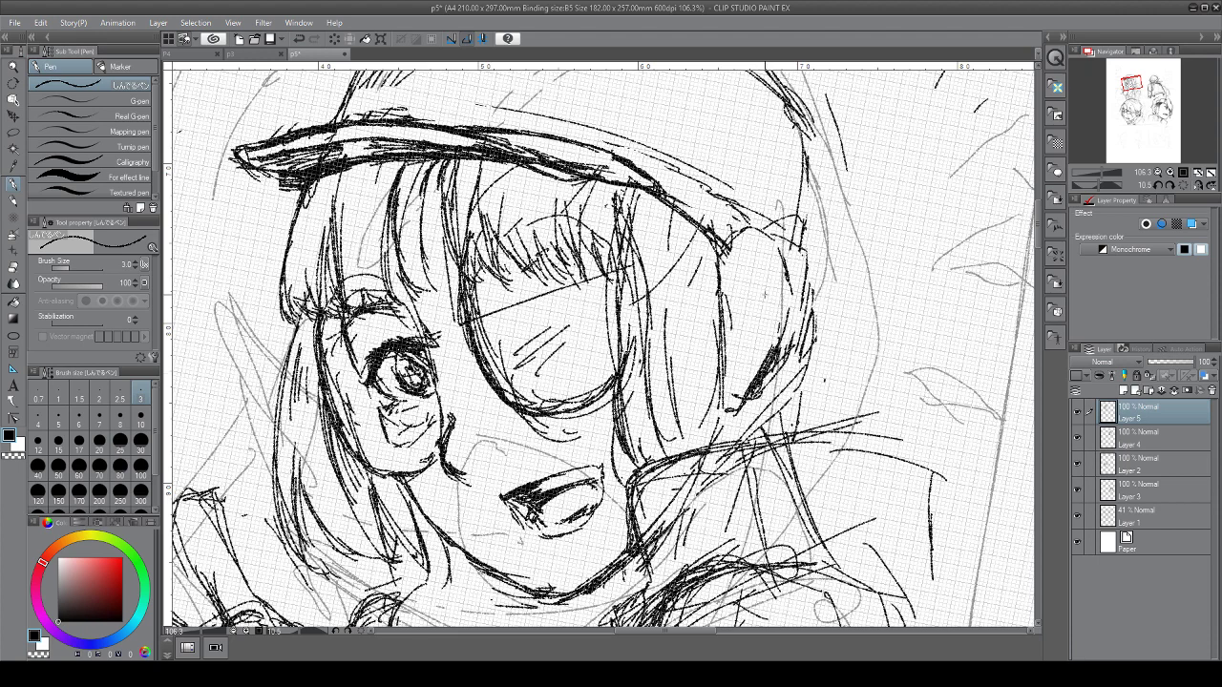
mouse_move(716, 248)
mouse_down()
mouse_move(743, 229)
mouse_move(745, 246)
mouse_up()
mouse_move(741, 248)
mouse_down()
mouse_move(764, 264)
mouse_move(758, 224)
mouse_move(781, 292)
mouse_move(768, 365)
mouse_up()
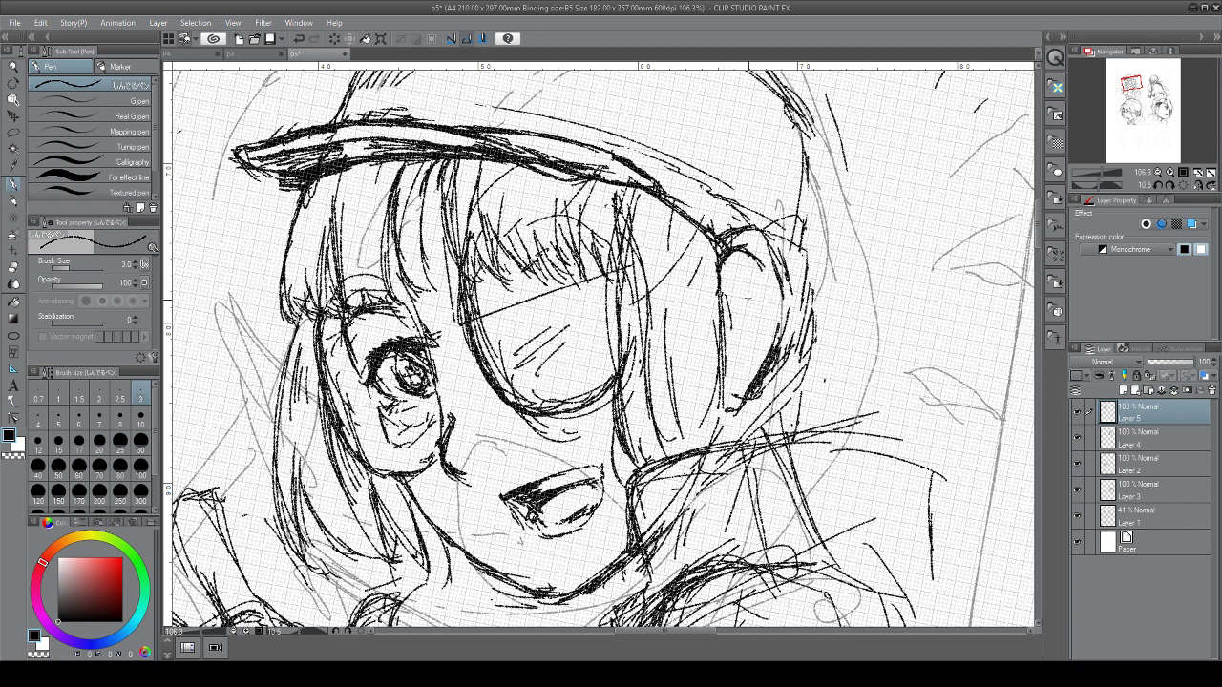
Draw the ear's inner folds and shade along the inside of its outer rim
mouse_move(730, 353)
mouse_down()
mouse_move(724, 326)
mouse_move(755, 281)
mouse_move(741, 323)
mouse_up()
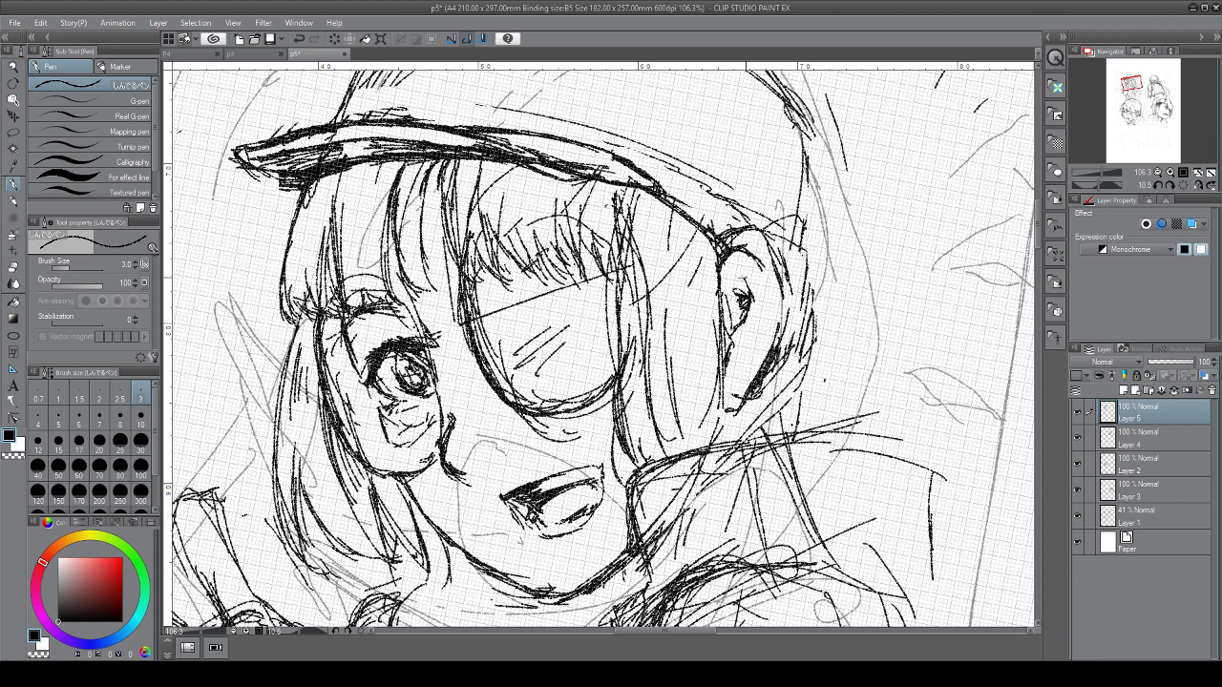
drag(753, 261, 738, 282)
drag(753, 255, 736, 270)
mouse_move(750, 266)
mouse_down()
mouse_move(730, 281)
mouse_move(745, 353)
mouse_move(729, 376)
mouse_up()
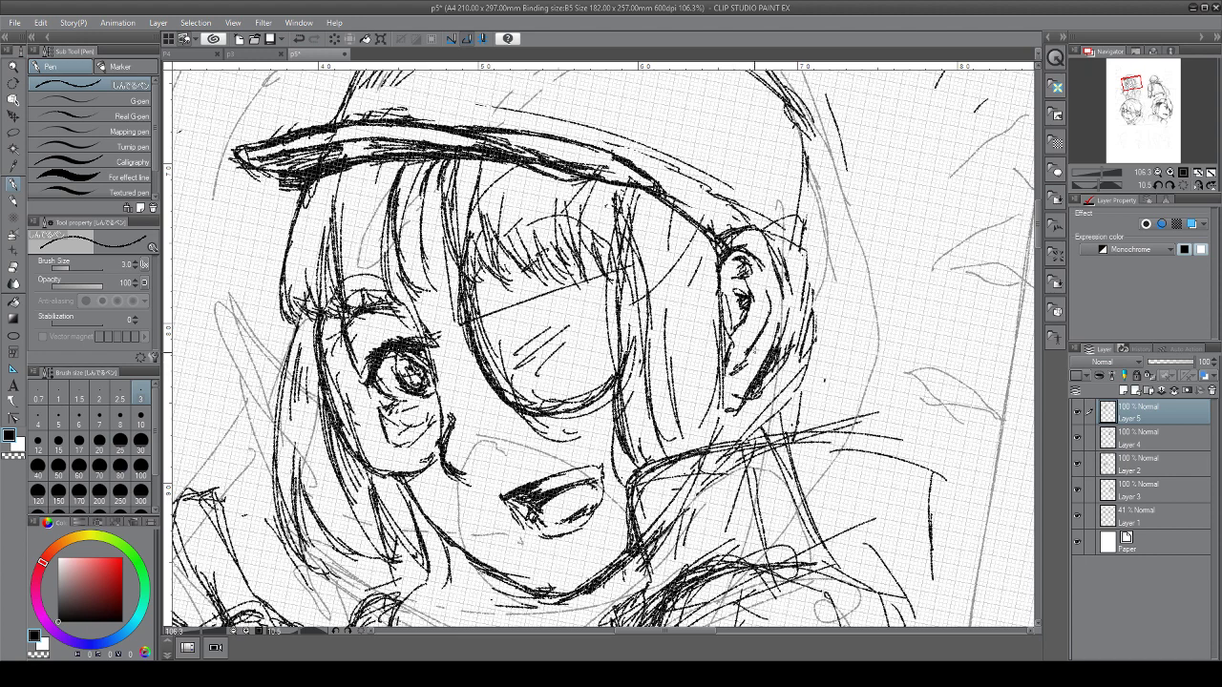
drag(763, 336, 744, 369)
drag(785, 301, 768, 342)
drag(781, 327, 764, 356)
Sketch dense short hair strands behind the ear, from the cap down to the nape above the collar
drag(786, 412, 748, 438)
drag(800, 379, 781, 418)
drag(798, 294, 785, 343)
drag(797, 349, 765, 421)
drag(773, 380, 744, 422)
drag(802, 246, 786, 280)
mouse_move(802, 267)
mouse_down()
mouse_move(785, 306)
mouse_move(788, 295)
mouse_up()
drag(800, 280, 789, 312)
drag(802, 299, 797, 344)
drag(802, 328, 776, 403)
drag(787, 391, 773, 438)
mouse_move(783, 422)
mouse_down()
mouse_move(777, 443)
mouse_move(729, 445)
mouse_up()
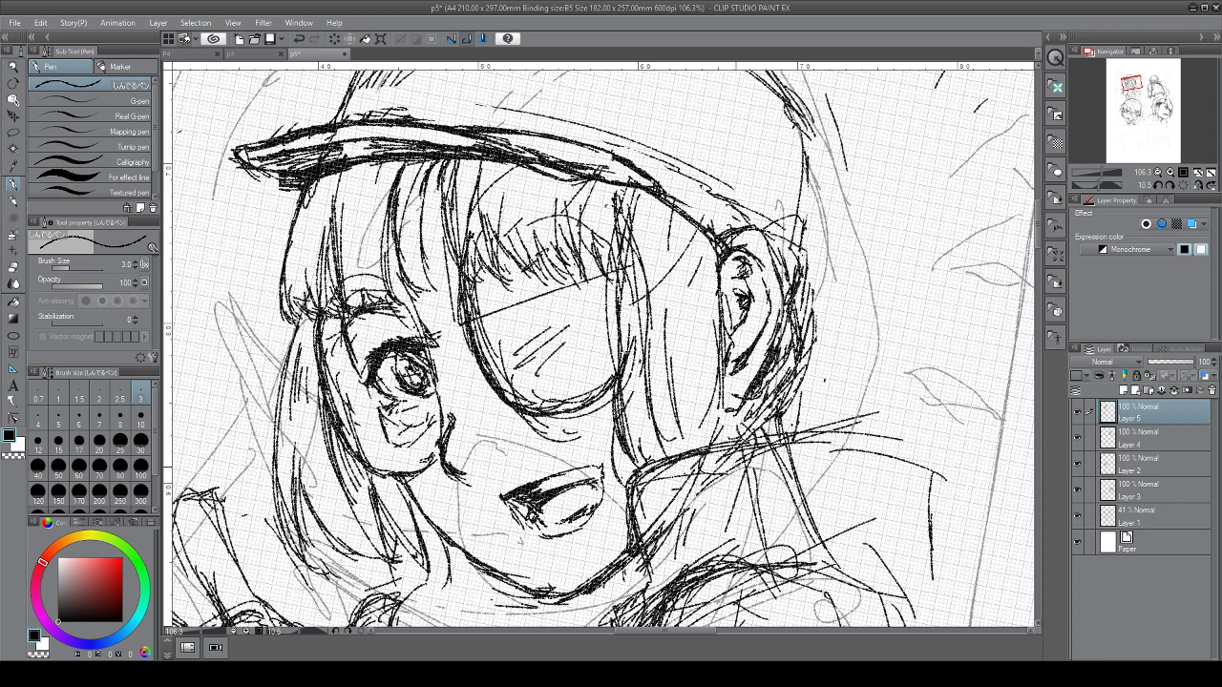
Add fine hair strands to the fringe over the visible eye and just under the brim above the eyepatch
mouse_move(315, 197)
mouse_down()
mouse_move(299, 261)
mouse_move(311, 241)
mouse_up()
drag(361, 179, 351, 266)
drag(373, 196, 359, 246)
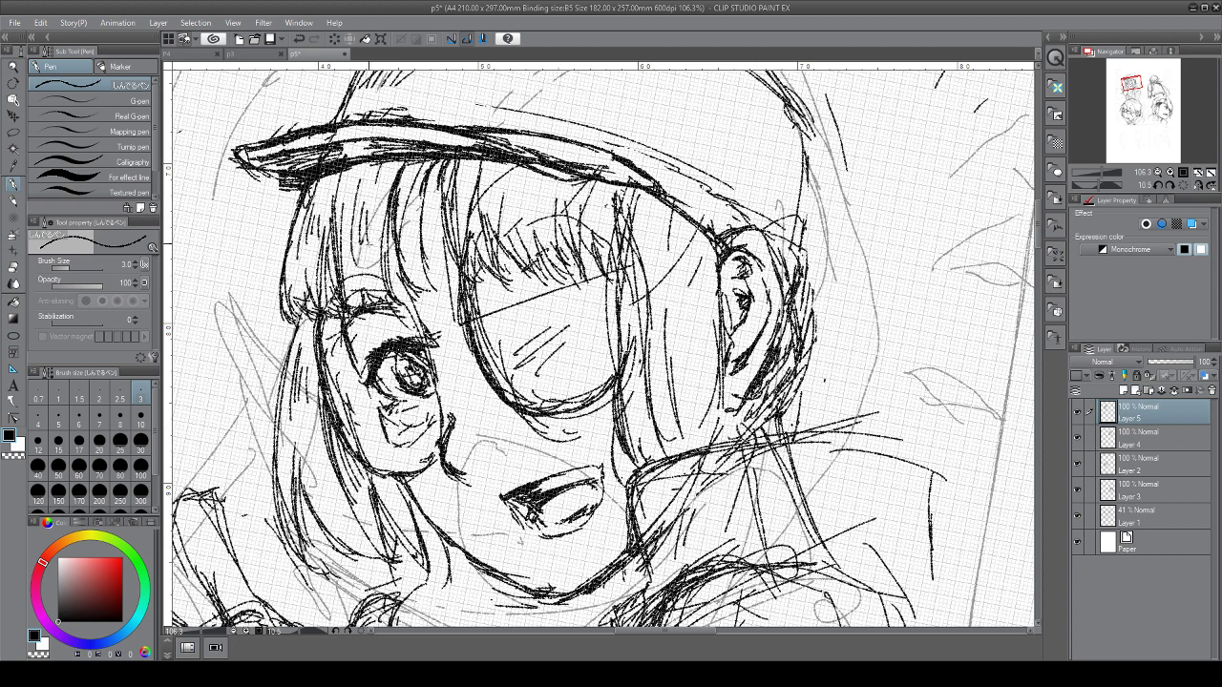
drag(510, 168, 506, 203)
drag(520, 178, 514, 199)
drag(537, 181, 531, 200)
Clear the strands overlapping the eyepatch's ear-side edge and rework the hair beside it
drag(646, 316, 626, 382)
drag(618, 273, 609, 359)
drag(646, 311, 617, 415)
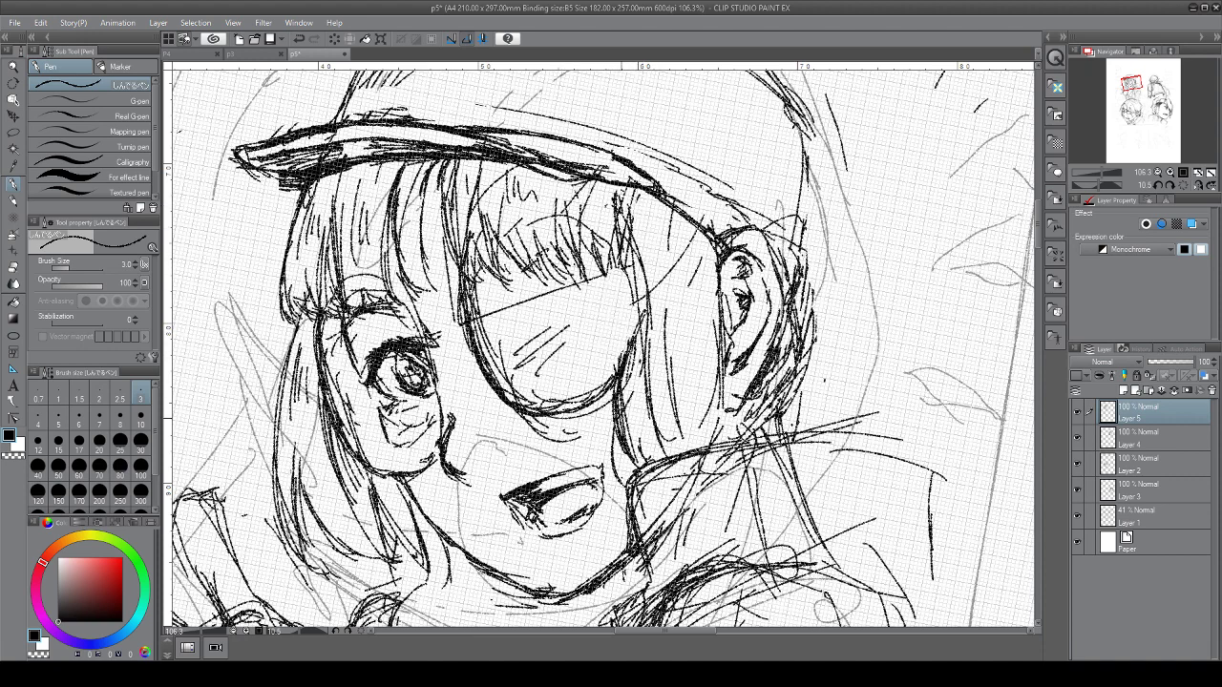
drag(632, 237, 630, 305)
drag(680, 229, 651, 320)
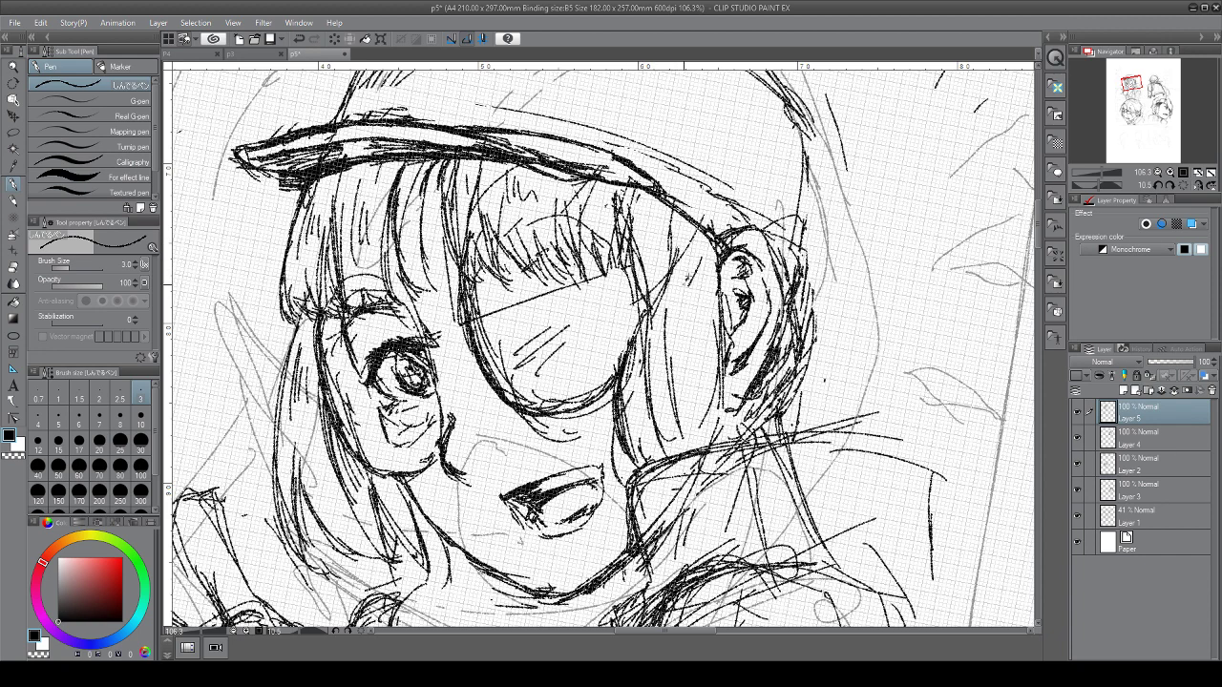
Sweep strands from the cap's edge toward the eyepatch strap and clear the old vertical strands from the side lock
drag(693, 275, 661, 312)
drag(710, 239, 670, 307)
drag(682, 296, 624, 350)
drag(680, 297, 656, 391)
drag(676, 314, 678, 425)
mouse_move(688, 280)
mouse_down()
mouse_move(646, 347)
mouse_move(647, 419)
mouse_move(695, 389)
mouse_move(686, 426)
mouse_up()
drag(695, 424, 686, 456)
mouse_move(657, 359)
mouse_down()
mouse_move(651, 367)
mouse_move(672, 355)
mouse_move(672, 426)
mouse_up()
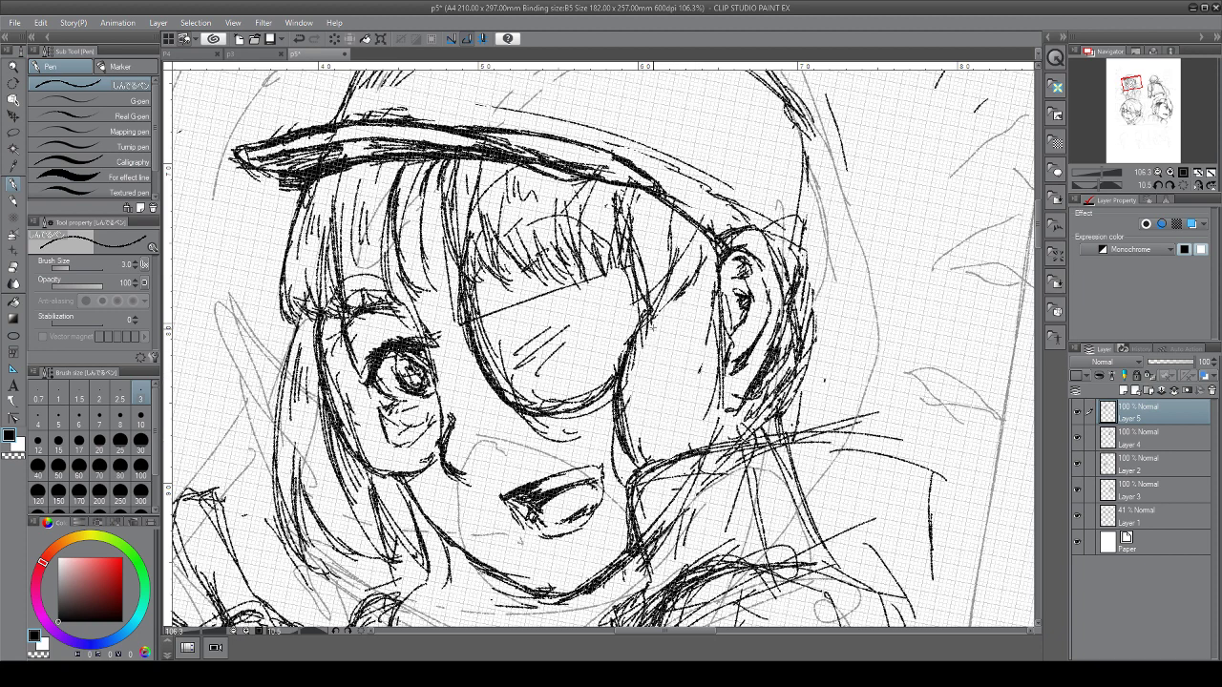
Hatch the side lock in front of the ear with short vertical strands and reinforce its back lower edge
mouse_move(642, 336)
mouse_down()
mouse_move(632, 426)
mouse_move(641, 393)
mouse_up()
drag(684, 338, 679, 420)
mouse_move(707, 361)
mouse_down()
mouse_move(695, 419)
mouse_move(702, 411)
mouse_up()
drag(720, 378, 712, 425)
drag(720, 369, 701, 451)
drag(716, 397, 713, 416)
drag(728, 420, 716, 443)
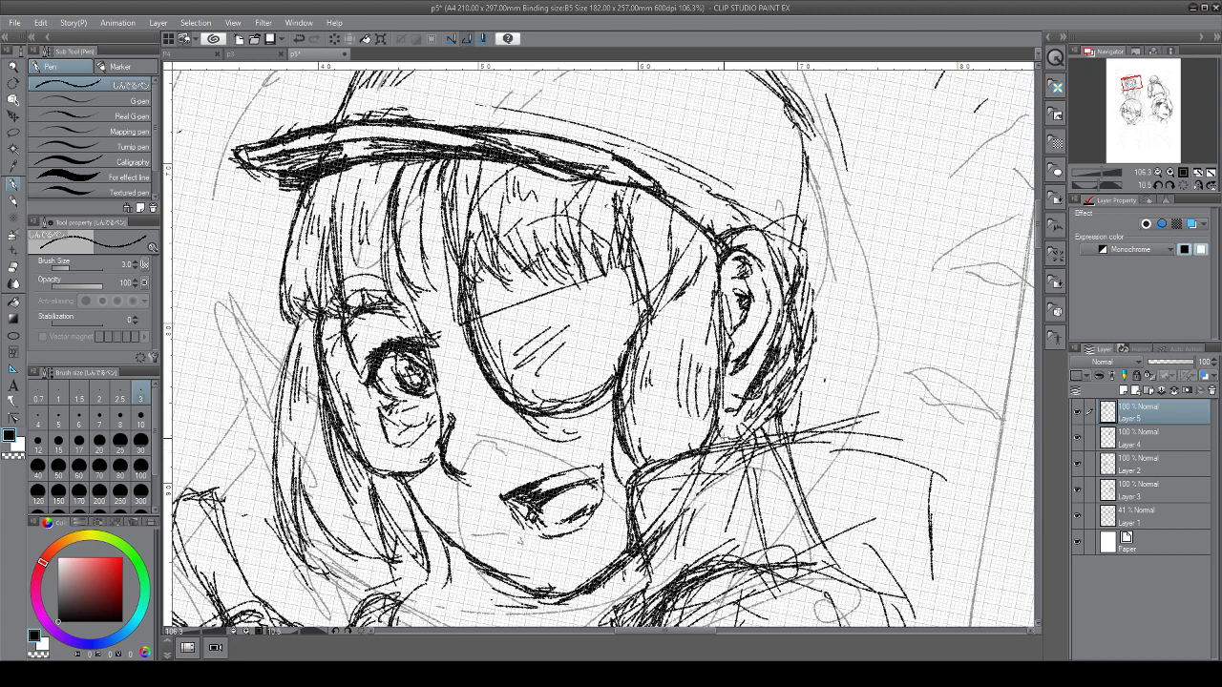
mouse_move(727, 380)
mouse_down()
mouse_move(718, 435)
mouse_move(715, 422)
mouse_up()
drag(730, 424, 721, 441)
Replace the heavy nose line with a thinner curved contour and short hatching at the bridge
drag(552, 487, 515, 504)
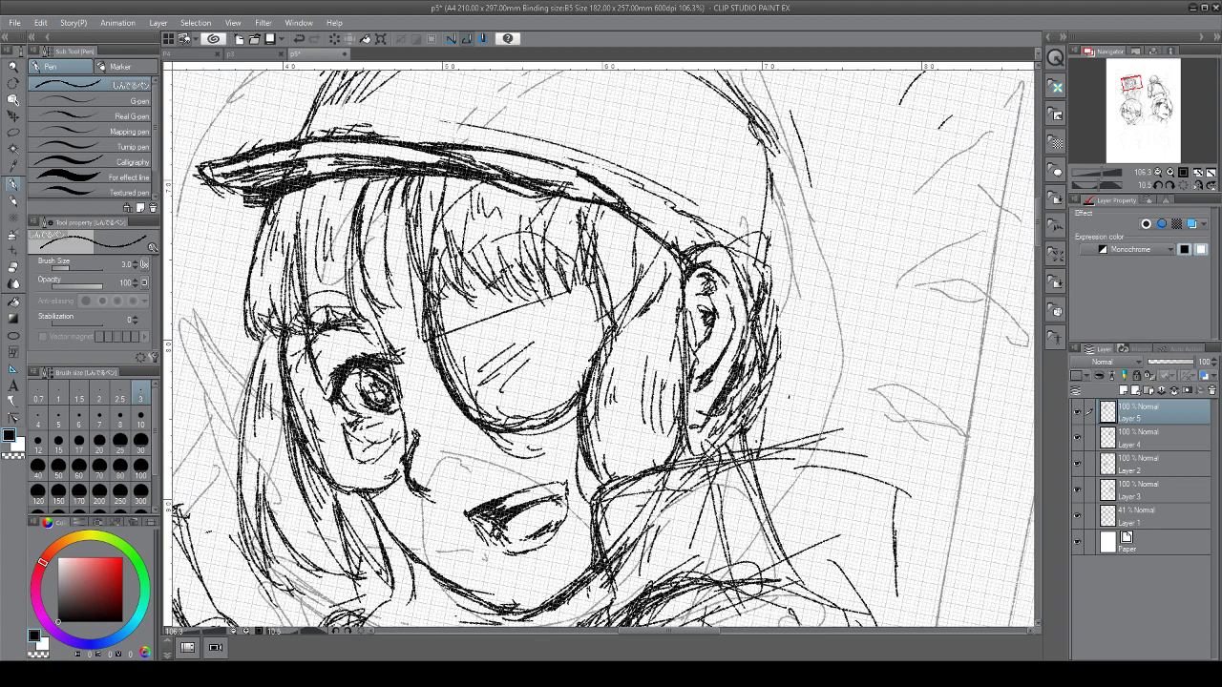
scroll(515, 504, down, 1)
scroll(516, 504, up, 4)
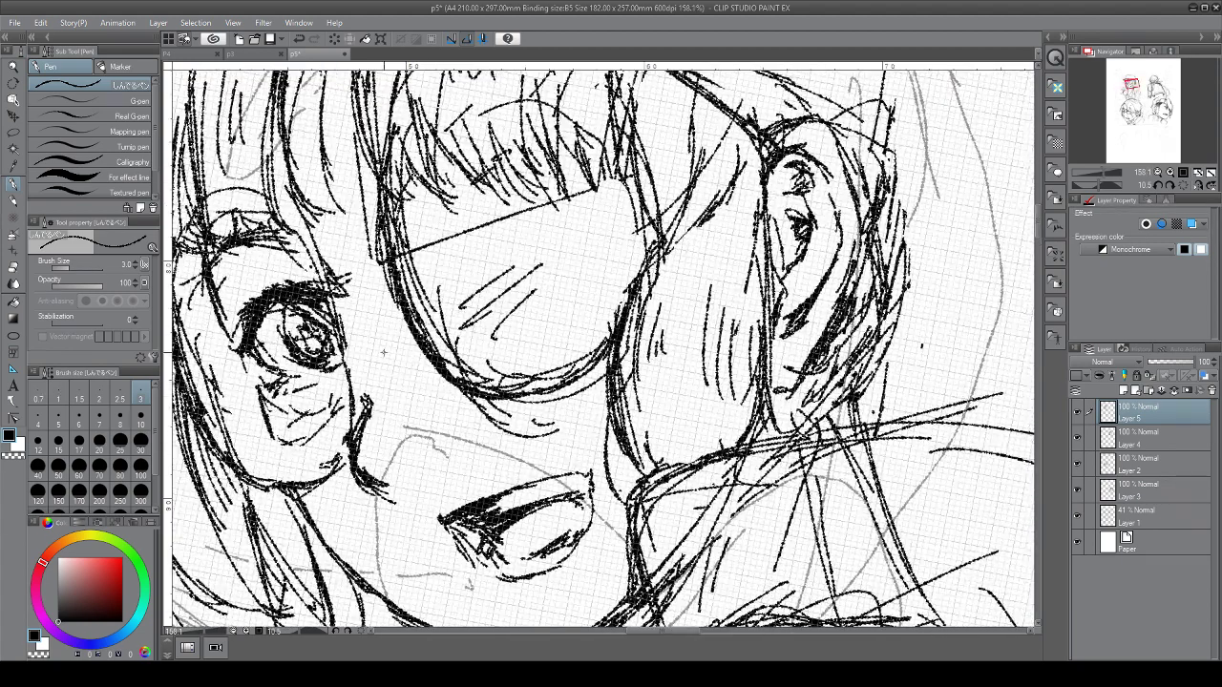
mouse_move(371, 399)
mouse_down()
mouse_move(382, 489)
mouse_move(361, 470)
mouse_up()
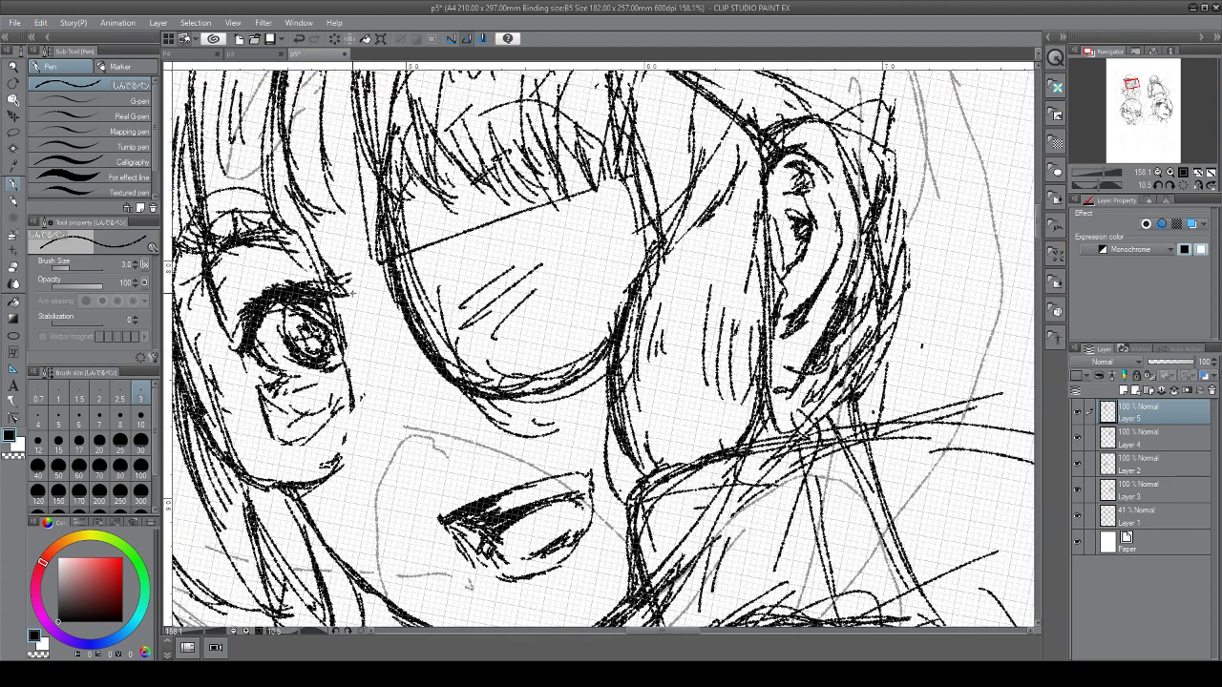
mouse_move(378, 395)
mouse_down()
mouse_move(359, 458)
mouse_move(398, 473)
mouse_up()
drag(372, 418, 380, 395)
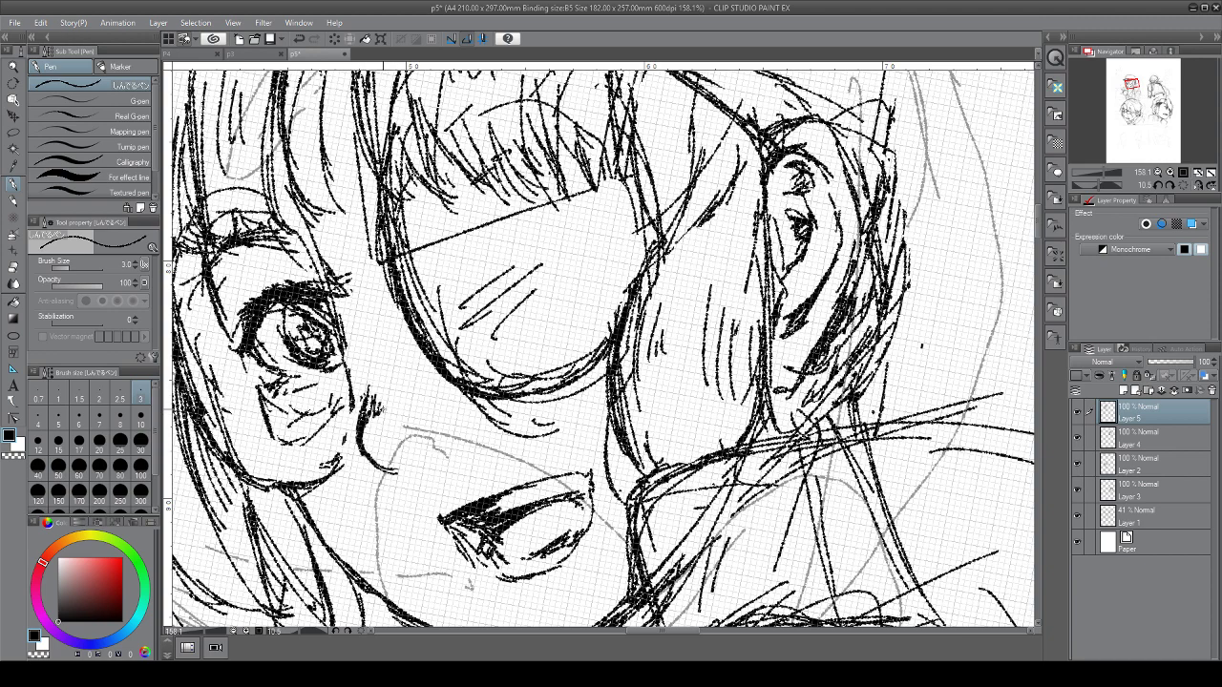
Hide the faint underdrawing on Layer 1
drag(764, 401, 765, 452)
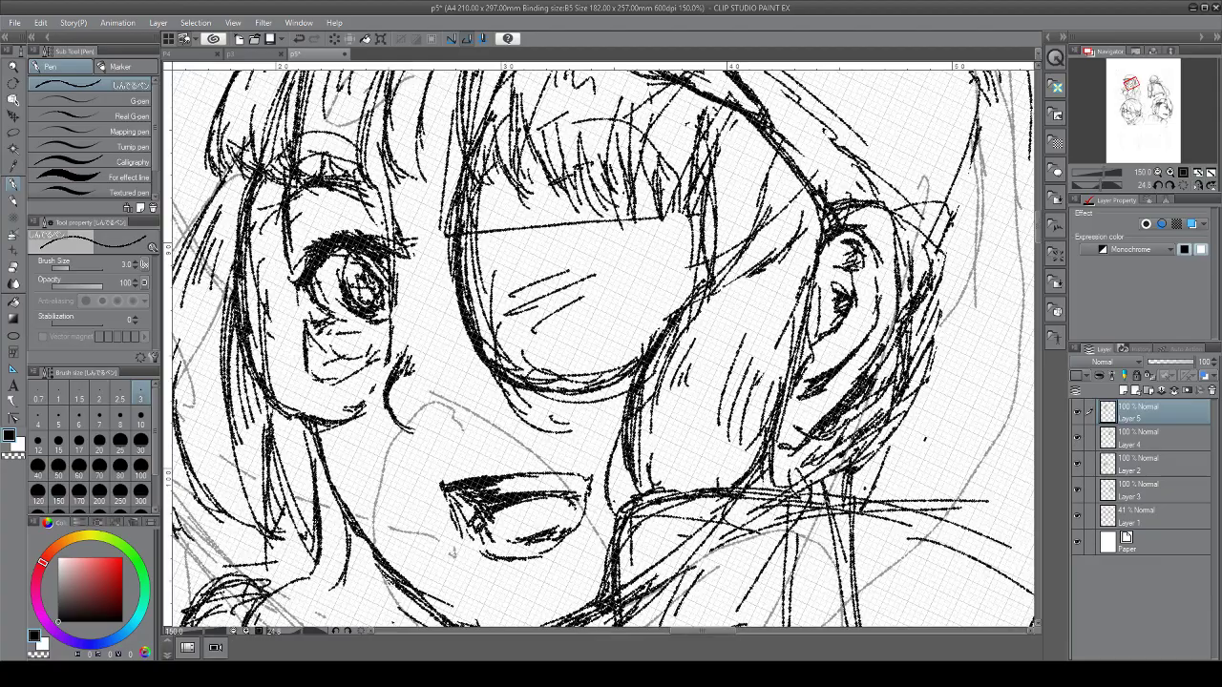
drag(589, 518, 516, 479)
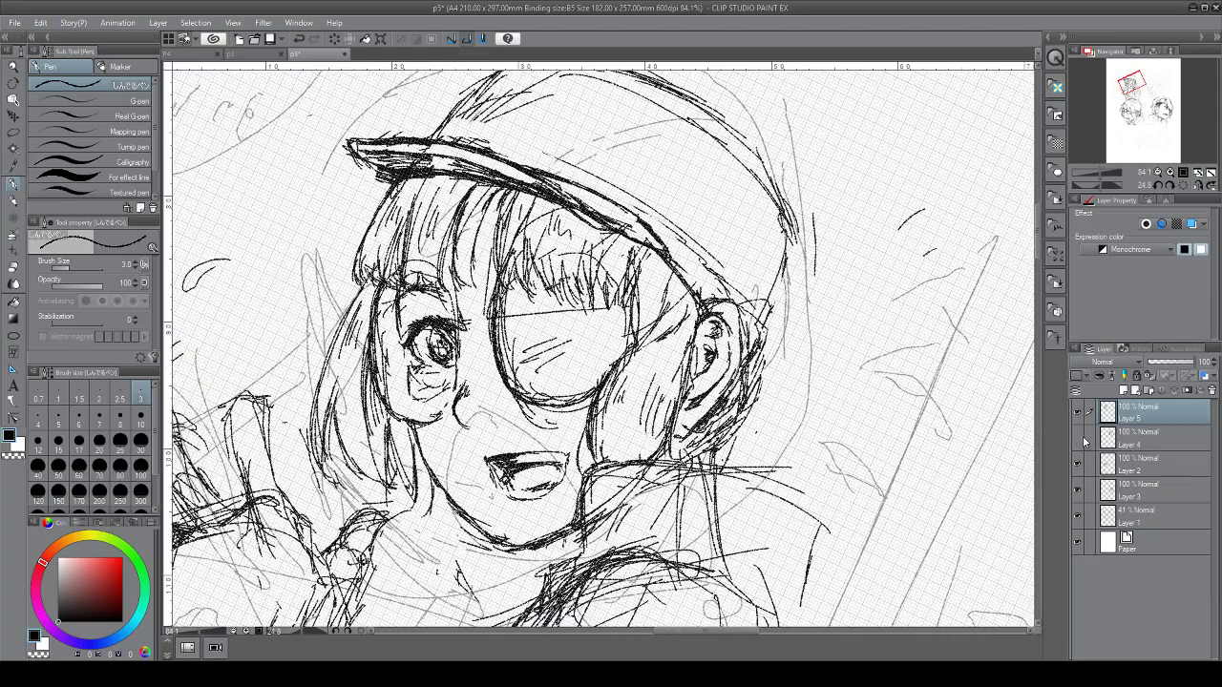
click(1077, 516)
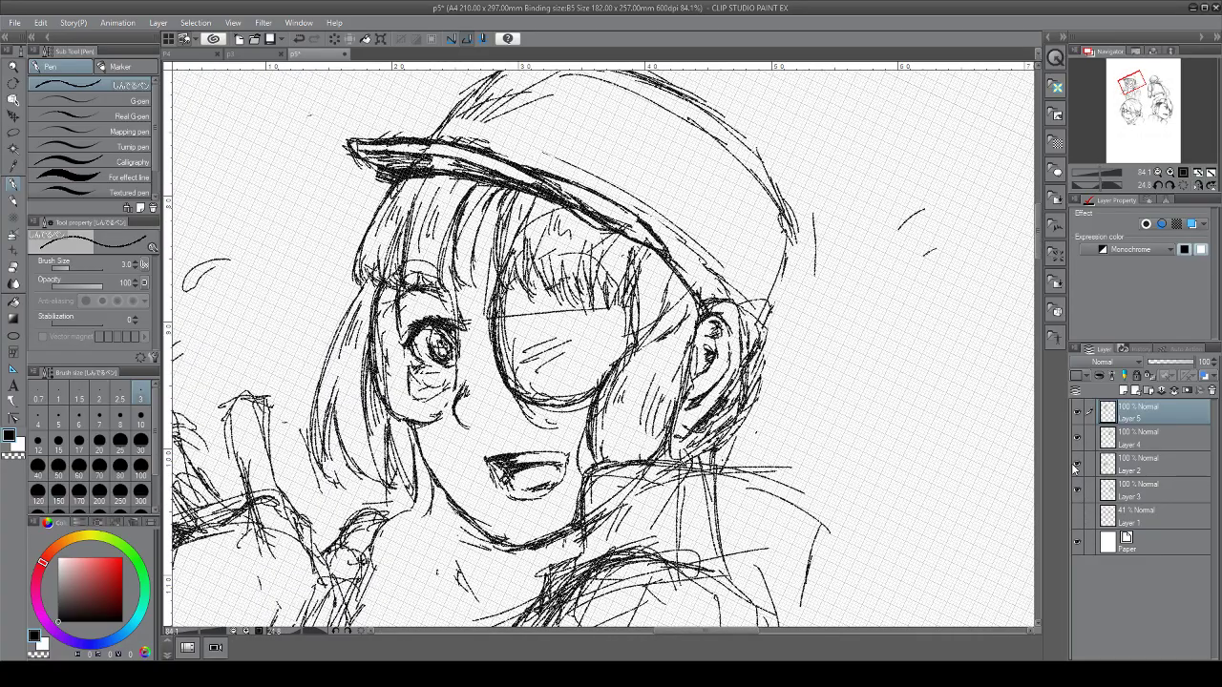
Sketch the outer contour of a ponytail arching from the back of the cap down toward the shoulder
drag(597, 449, 618, 449)
drag(726, 478, 770, 414)
drag(659, 401, 625, 426)
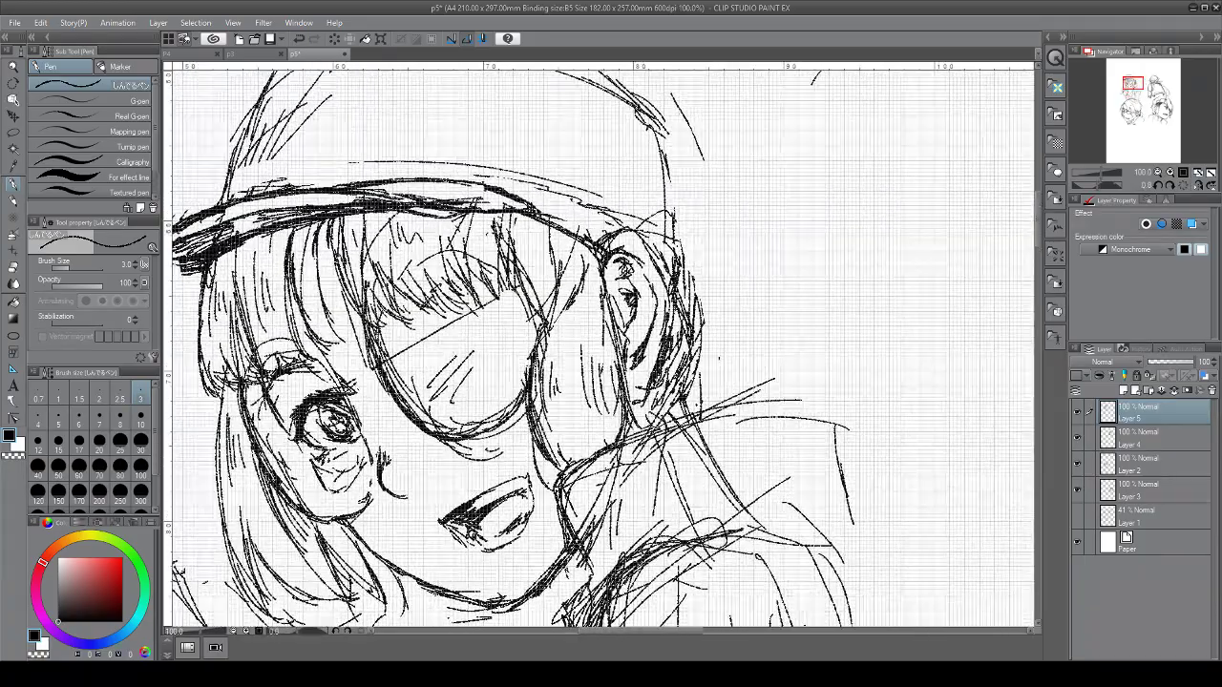
drag(624, 362, 600, 461)
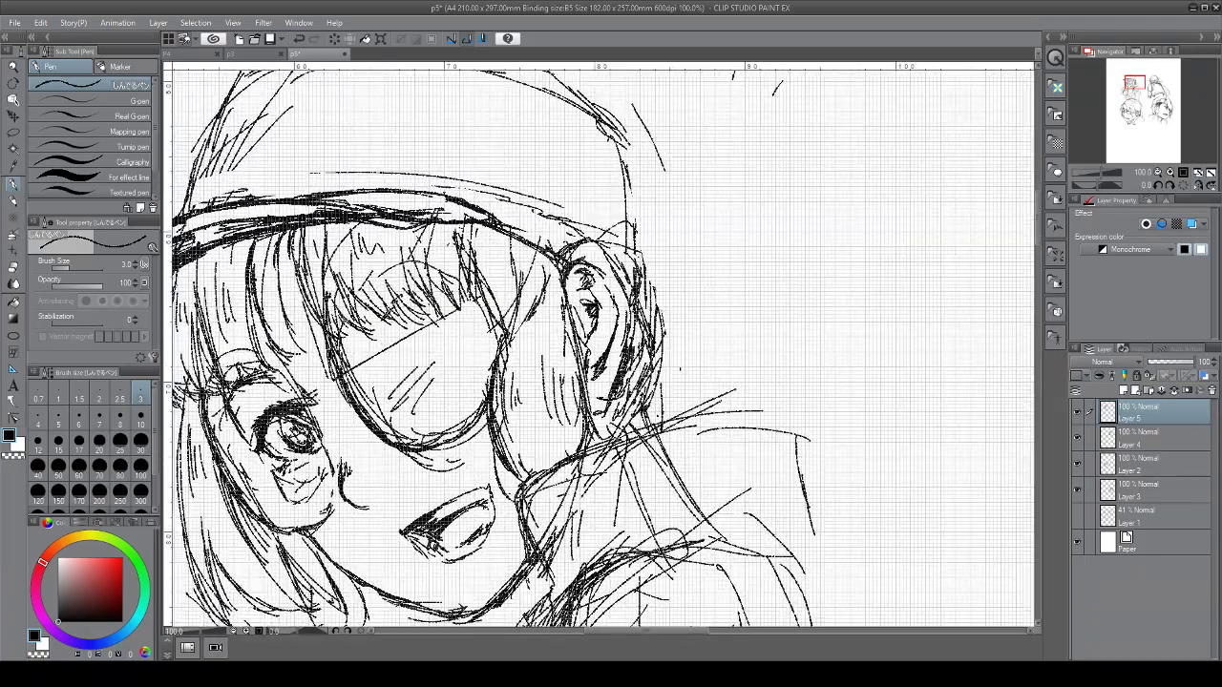
mouse_move(628, 142)
mouse_down()
mouse_move(670, 107)
mouse_move(722, 98)
mouse_move(823, 315)
mouse_up()
mouse_move(789, 218)
mouse_down()
mouse_move(809, 315)
mouse_move(792, 418)
mouse_up()
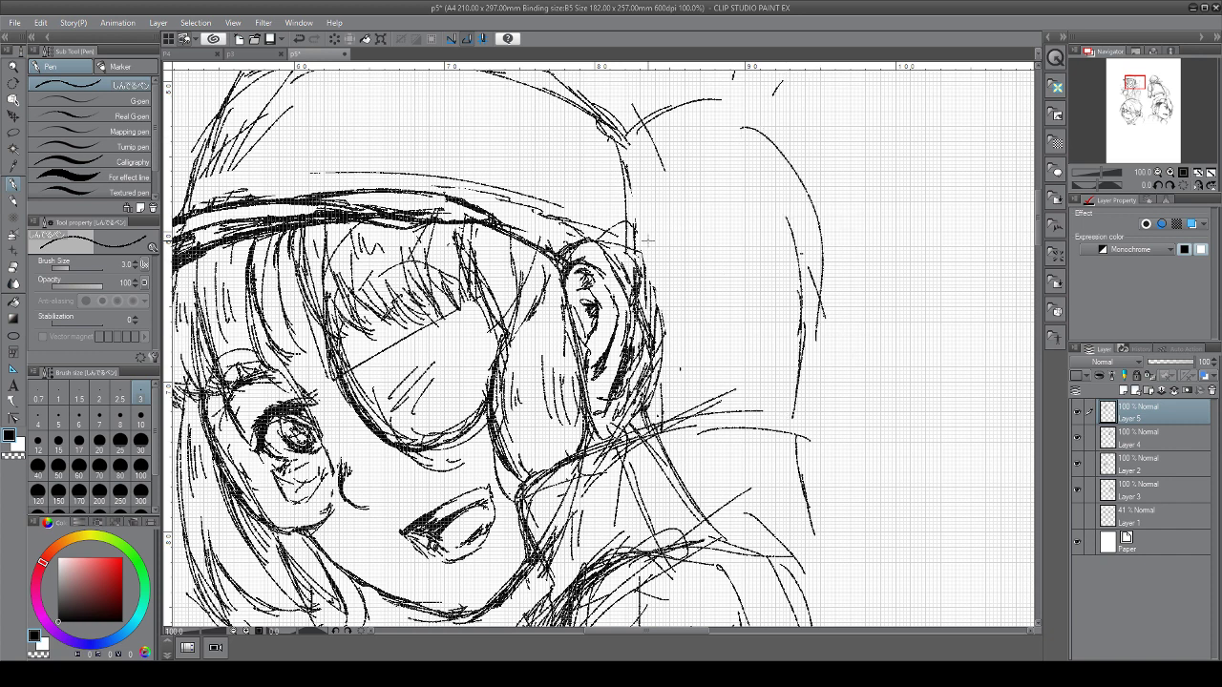
Add short strand marks inside the ponytail near its base, its crown and its lower part
drag(650, 250, 676, 393)
mouse_move(647, 200)
mouse_down()
mouse_move(675, 267)
mouse_move(677, 256)
mouse_up()
drag(678, 226, 686, 252)
mouse_move(680, 207)
mouse_down()
mouse_move(695, 235)
mouse_move(714, 223)
mouse_up()
drag(706, 180, 730, 183)
mouse_move(710, 165)
mouse_down()
mouse_move(740, 173)
mouse_move(743, 163)
mouse_up()
drag(745, 139, 798, 212)
mouse_move(705, 329)
mouse_down()
mouse_move(712, 372)
mouse_move(729, 371)
mouse_up()
mouse_move(739, 349)
mouse_down()
mouse_move(742, 367)
mouse_move(765, 352)
mouse_up()
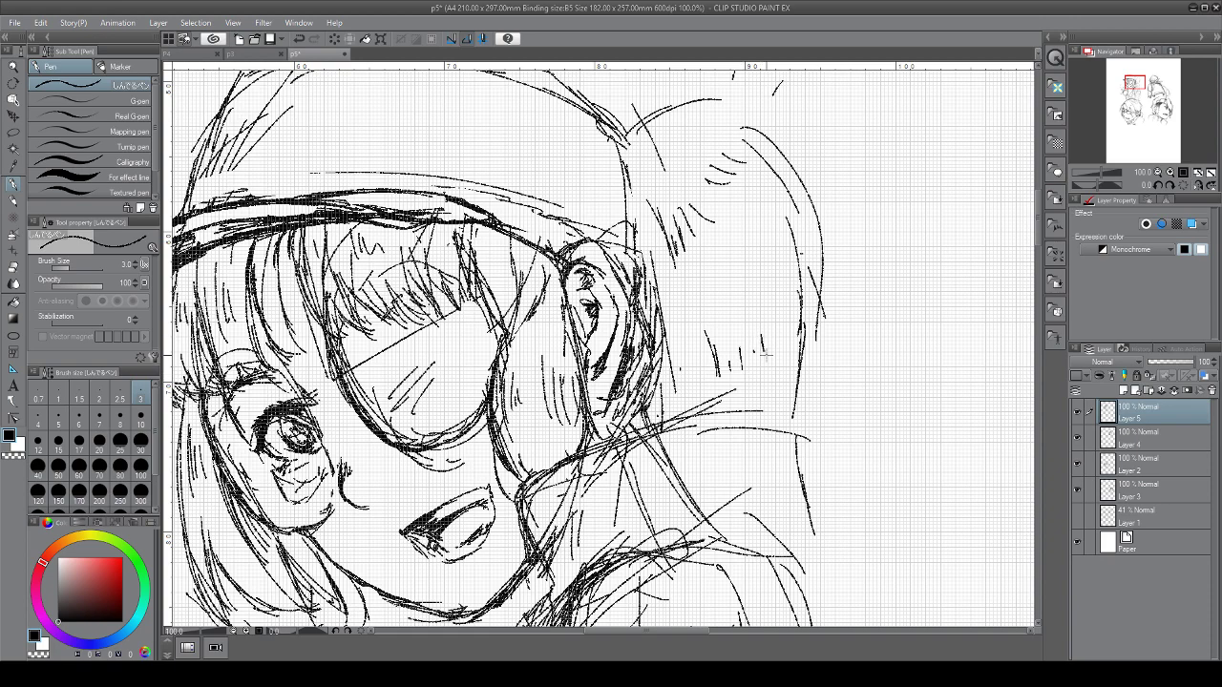
Extend the ponytail with longer outer strands curving down behind the shoulder
scroll(766, 355, down, 3)
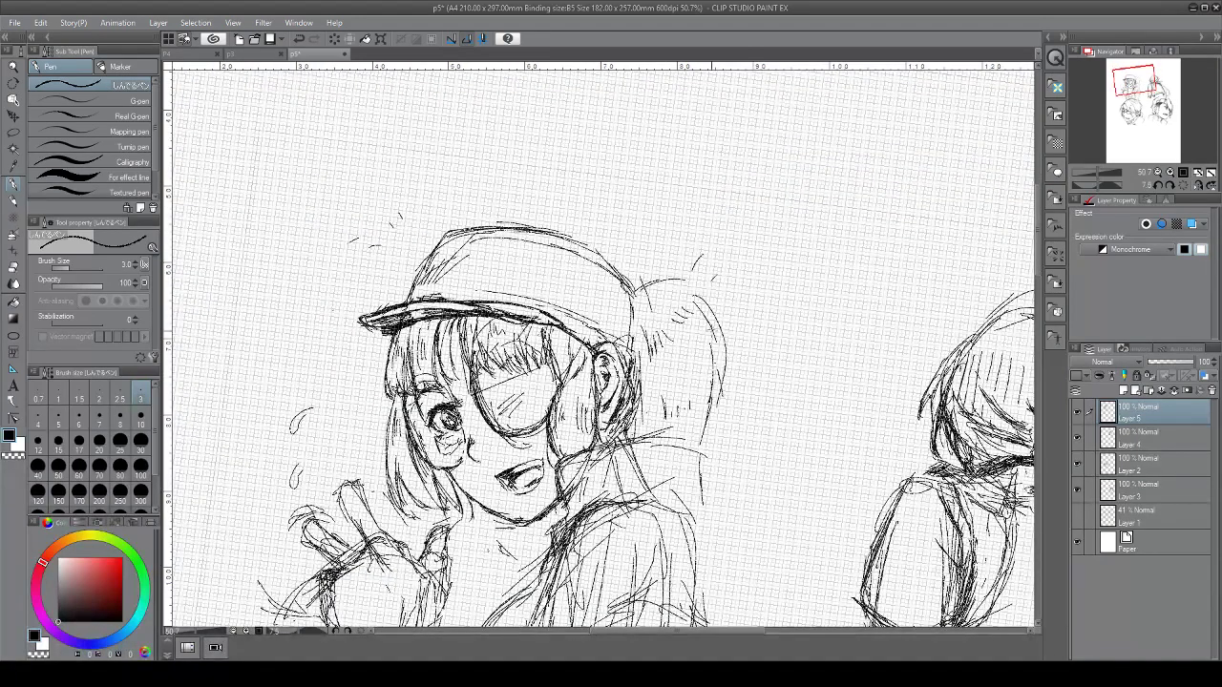
drag(703, 311, 718, 327)
drag(726, 330, 748, 447)
drag(728, 373, 707, 464)
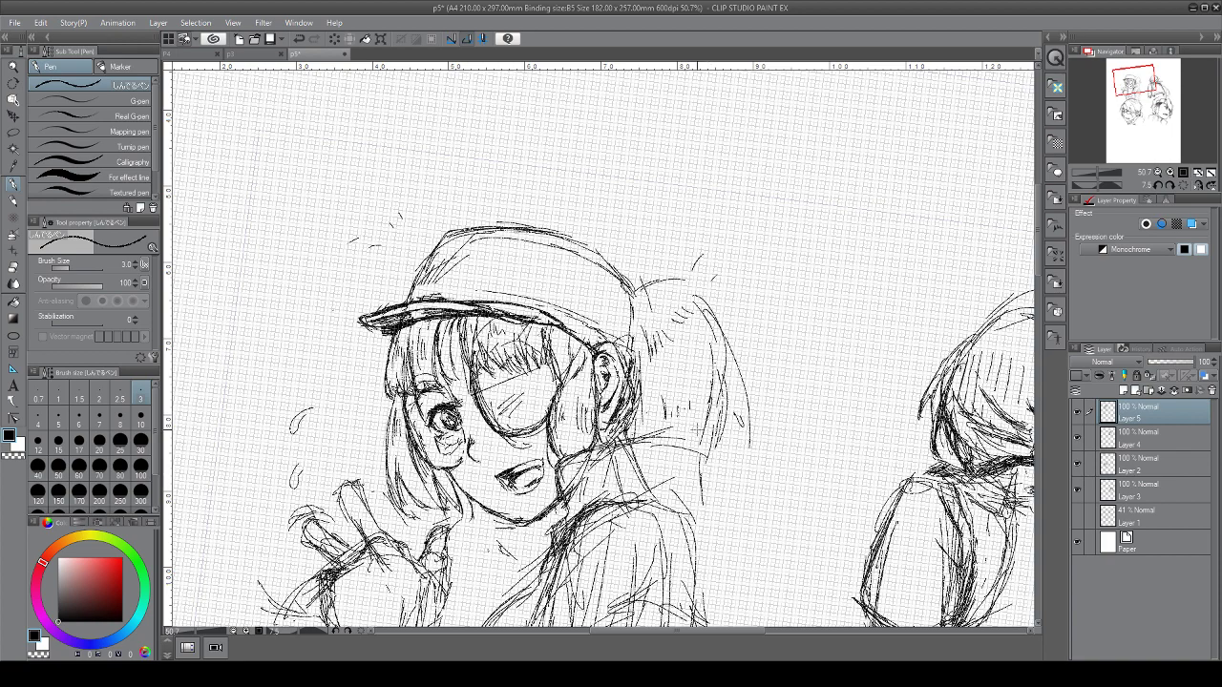
Try neck and collar strokes below the chin, then undo the last two strokes
mouse_move(514, 527)
mouse_down()
mouse_move(573, 411)
mouse_move(542, 461)
mouse_up()
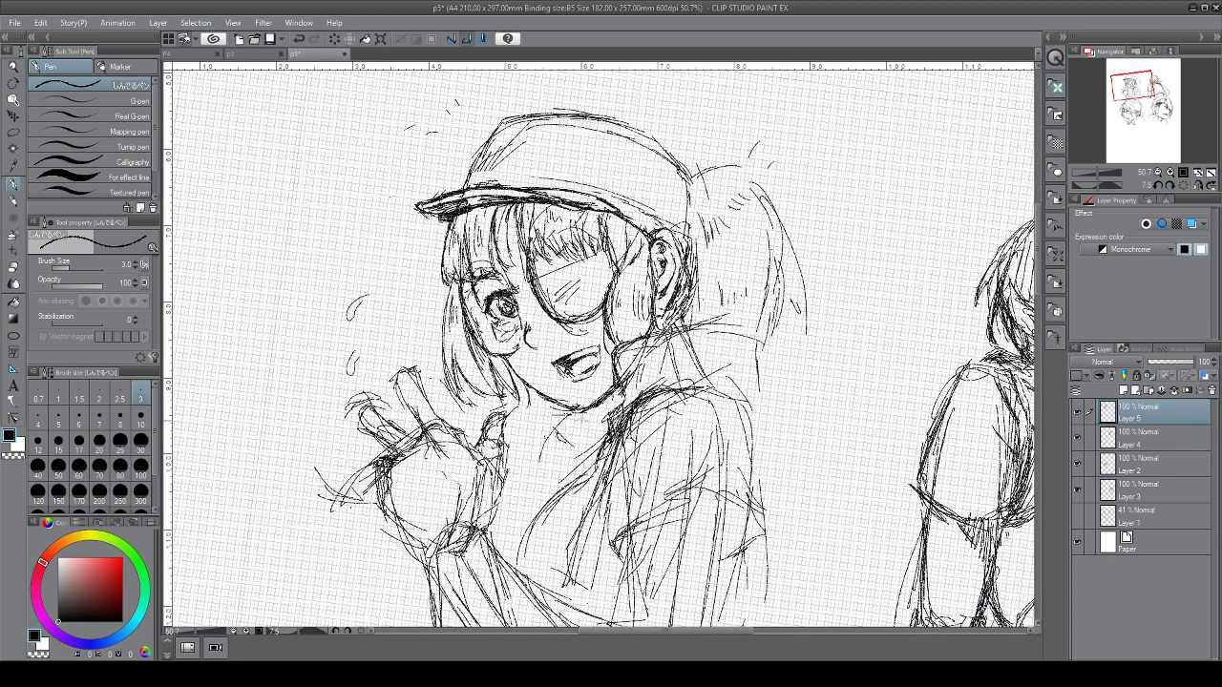
drag(579, 421, 547, 485)
mouse_move(548, 437)
mouse_down()
mouse_move(534, 500)
mouse_move(586, 439)
mouse_move(601, 455)
mouse_move(572, 472)
mouse_up()
drag(594, 414, 558, 490)
drag(569, 462, 554, 498)
mouse_move(565, 420)
mouse_down()
mouse_move(545, 460)
mouse_move(598, 426)
mouse_up()
key(ctrl+z)
key(ctrl+z)
Hatch the shadow on the neck under the chin along the inside of the collar
mouse_move(585, 426)
mouse_down()
mouse_move(612, 413)
mouse_move(573, 434)
mouse_up()
mouse_move(601, 426)
mouse_down()
mouse_move(571, 450)
mouse_move(567, 480)
mouse_up()
drag(586, 438, 566, 485)
drag(597, 433, 566, 494)
drag(595, 454, 572, 471)
drag(604, 441, 571, 482)
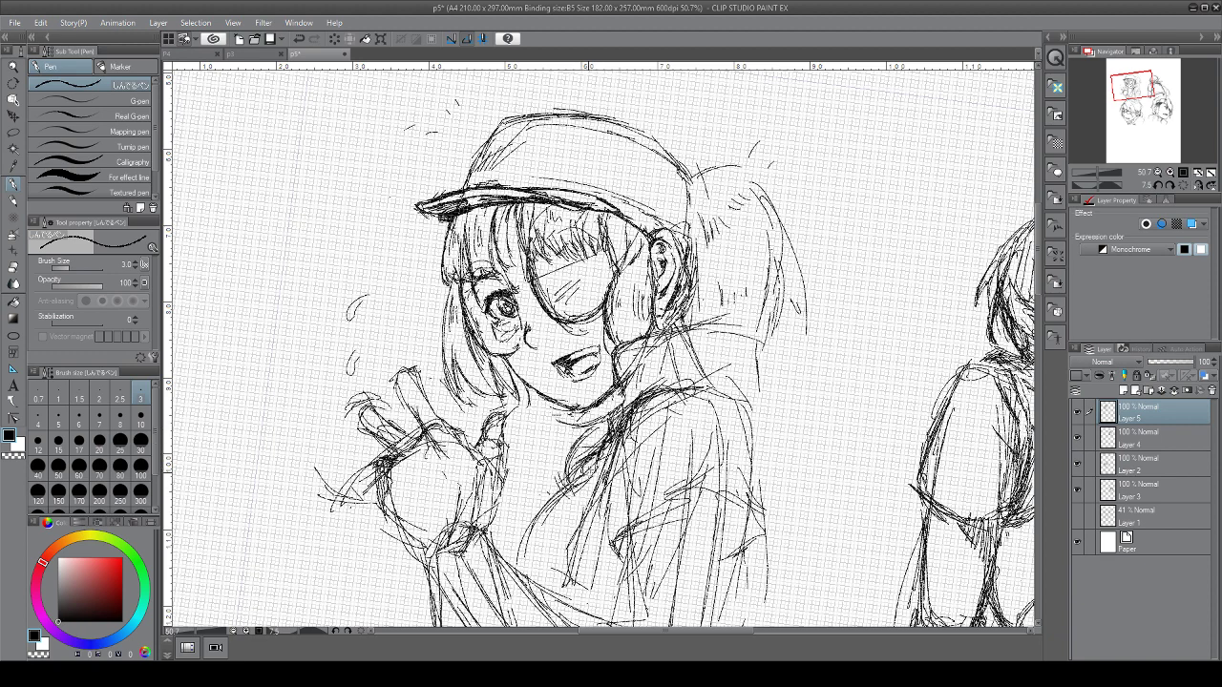
drag(614, 417, 584, 440)
drag(610, 415, 581, 433)
Define the back edge of the raised collar and reinforce the jacket's outer line down the shoulder and arm
drag(711, 323, 756, 468)
drag(746, 415, 764, 571)
drag(755, 525, 767, 609)
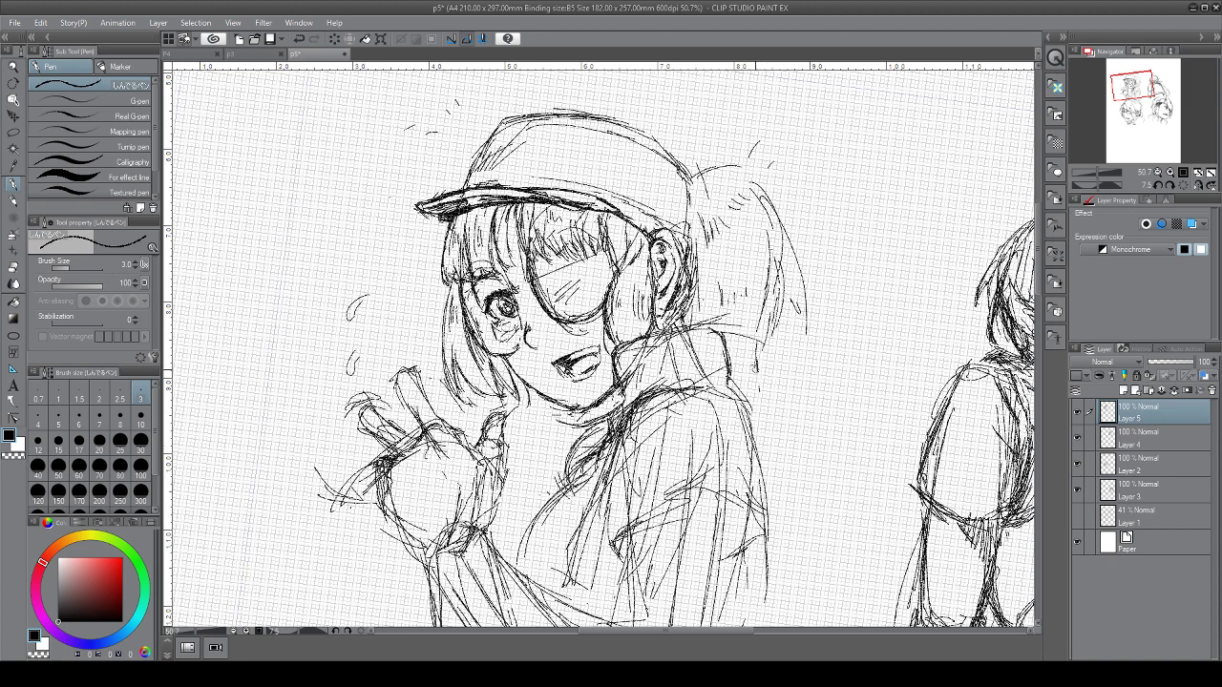
Bring the ponytail's outer edge down to a tapered tip behind the collar and add a strand near the nape
mouse_move(769, 296)
mouse_down()
mouse_move(768, 369)
mouse_move(750, 393)
mouse_up()
mouse_move(773, 338)
mouse_down()
mouse_move(725, 378)
mouse_move(751, 385)
mouse_up()
drag(716, 292, 691, 323)
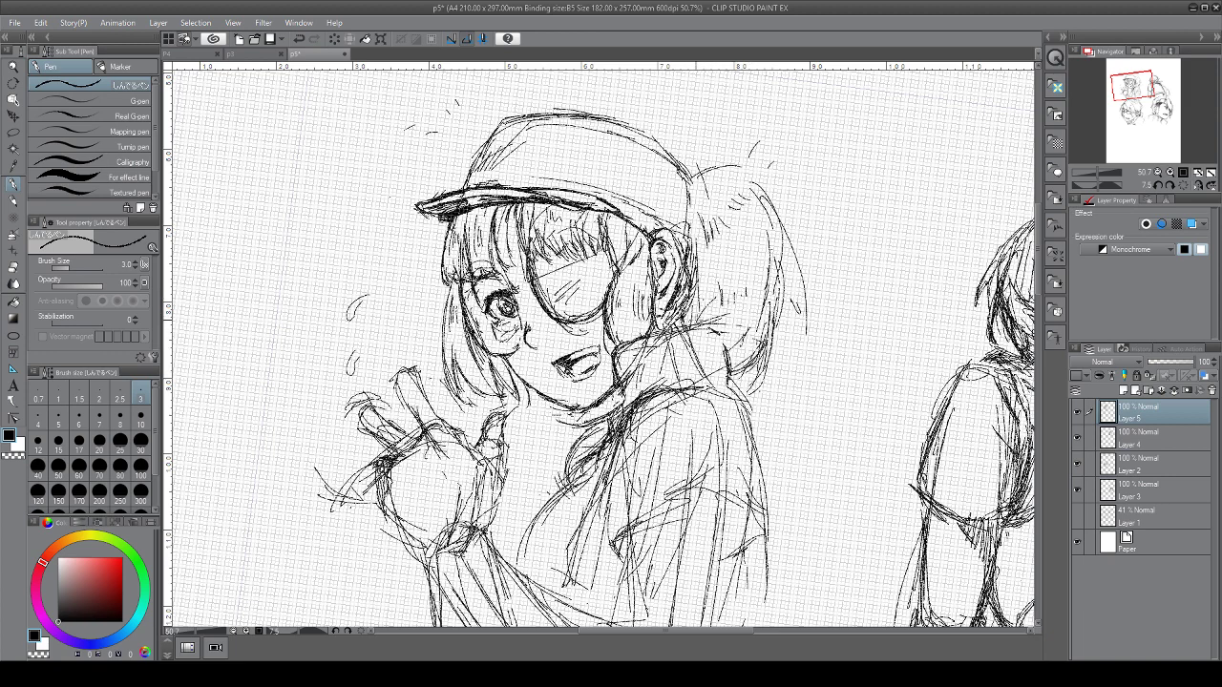
Draw gathered strands at the ponytail's base, fanning out from behind the cap and ear
drag(746, 265, 689, 325)
drag(689, 231, 732, 207)
mouse_move(735, 252)
mouse_down()
mouse_move(718, 295)
mouse_move(701, 289)
mouse_up()
mouse_move(689, 221)
mouse_down()
mouse_move(741, 197)
mouse_move(714, 286)
mouse_move(693, 243)
mouse_move(701, 287)
mouse_up()
drag(720, 269, 705, 286)
mouse_move(702, 244)
mouse_down()
mouse_move(718, 290)
mouse_move(688, 320)
mouse_up()
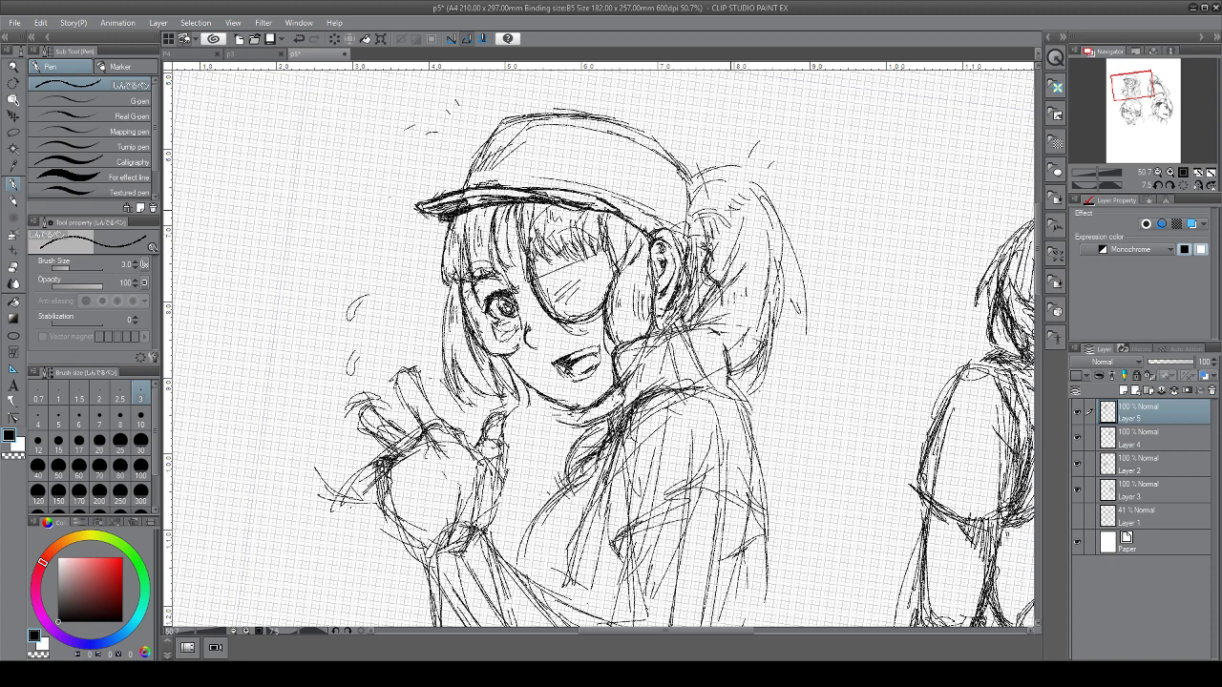
Reinforce the ponytail's gathered base and add inner strands curving down from behind the cap
mouse_move(741, 197)
mouse_down()
mouse_move(726, 206)
mouse_move(733, 247)
mouse_up()
drag(731, 252, 699, 297)
drag(737, 250, 720, 280)
drag(716, 184, 695, 204)
mouse_move(746, 173)
mouse_down()
mouse_move(699, 193)
mouse_move(729, 192)
mouse_up()
mouse_move(751, 183)
mouse_down()
mouse_move(737, 231)
mouse_move(718, 187)
mouse_up()
mouse_move(745, 183)
mouse_down()
mouse_move(731, 202)
mouse_move(737, 239)
mouse_up()
Darken the ponytail's outer edge and close its curved lower tip with overlapping strands
drag(762, 202, 796, 336)
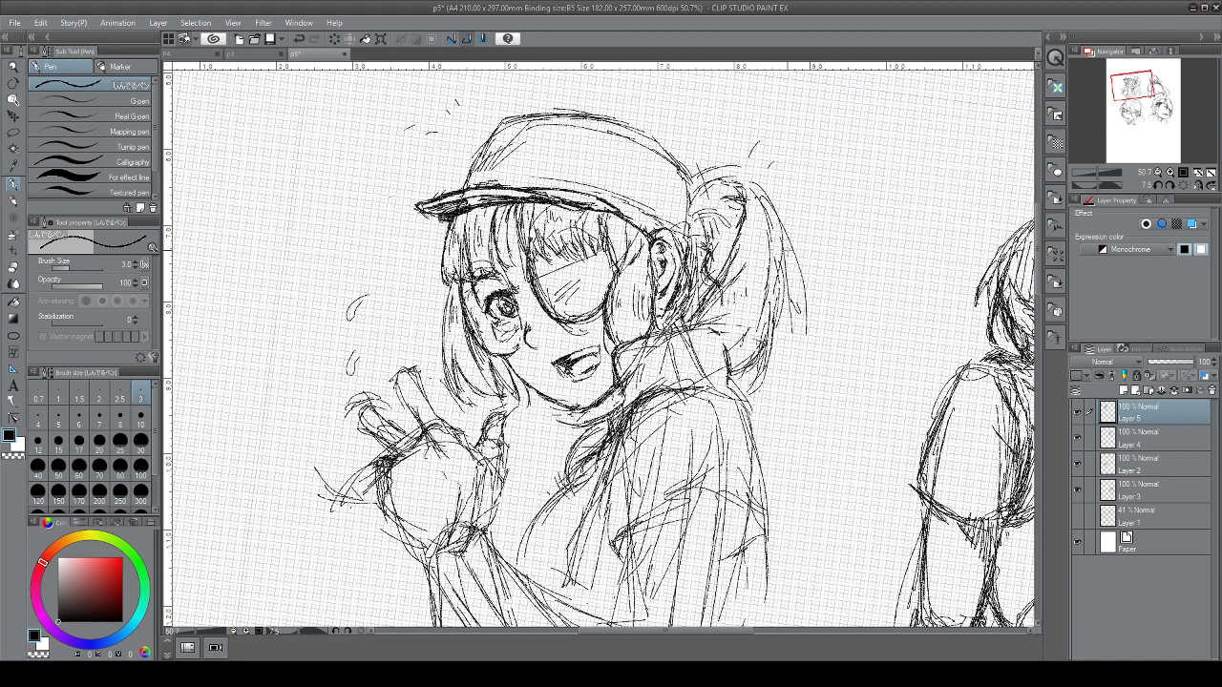
drag(784, 244, 804, 323)
mouse_move(781, 271)
mouse_down()
mouse_move(792, 303)
mouse_move(762, 384)
mouse_move(742, 389)
mouse_up()
mouse_move(781, 320)
mouse_down()
mouse_move(762, 384)
mouse_move(725, 382)
mouse_up()
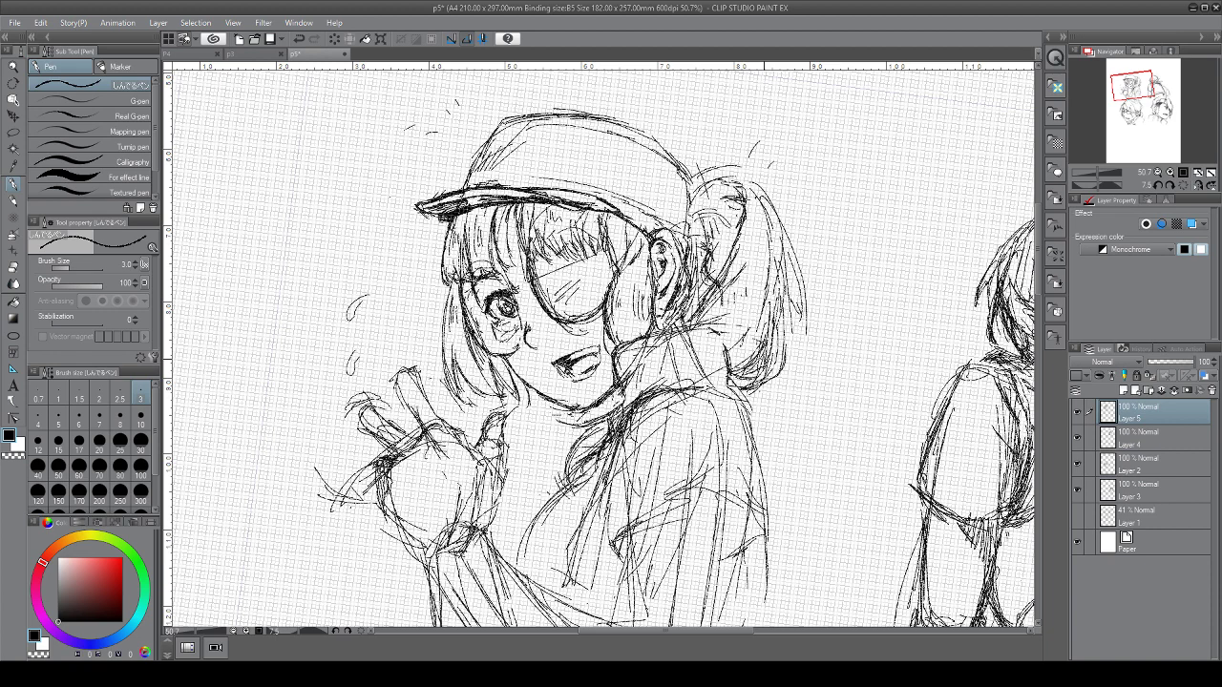
Hatch a shadow along the back of the cap's crown
drag(612, 394, 606, 462)
mouse_move(589, 443)
mouse_down()
mouse_move(672, 414)
mouse_move(692, 388)
mouse_up()
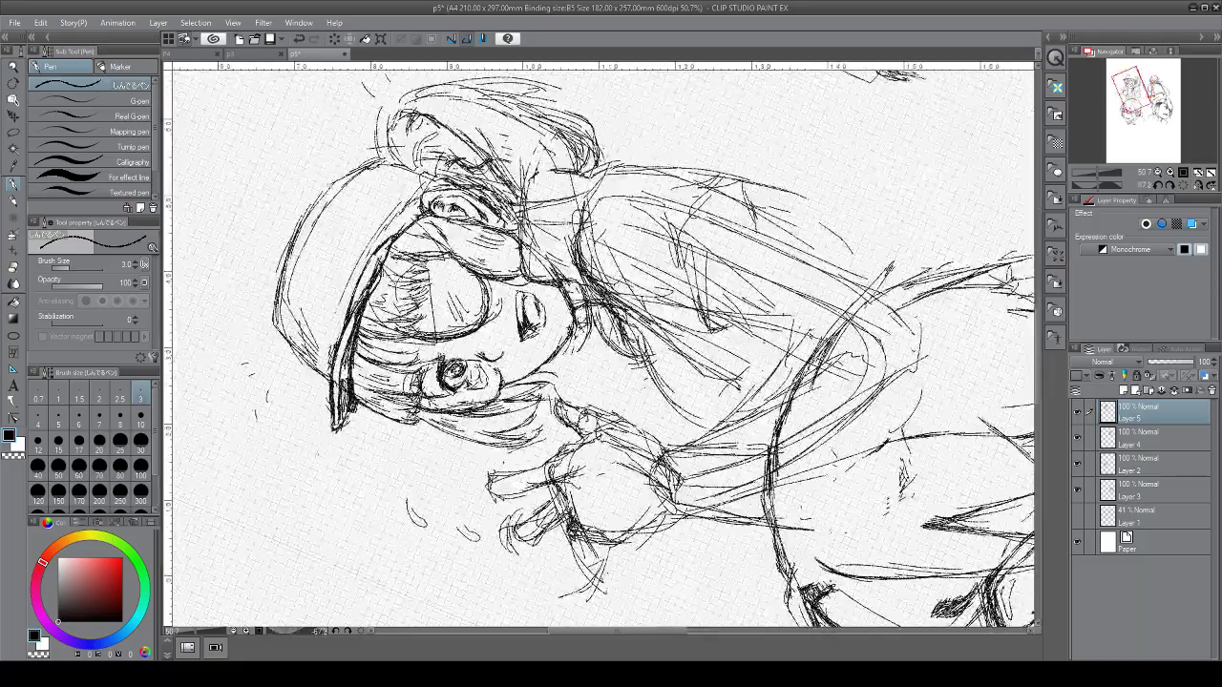
drag(376, 170, 351, 196)
mouse_move(383, 177)
mouse_down()
mouse_move(367, 196)
mouse_move(387, 206)
mouse_up()
drag(407, 189, 380, 221)
drag(407, 204, 374, 240)
Draw the curved hem of the short sleeve and strengthen the shoulder's outer line down to it
drag(591, 372, 599, 334)
drag(672, 414, 583, 441)
drag(620, 401, 484, 326)
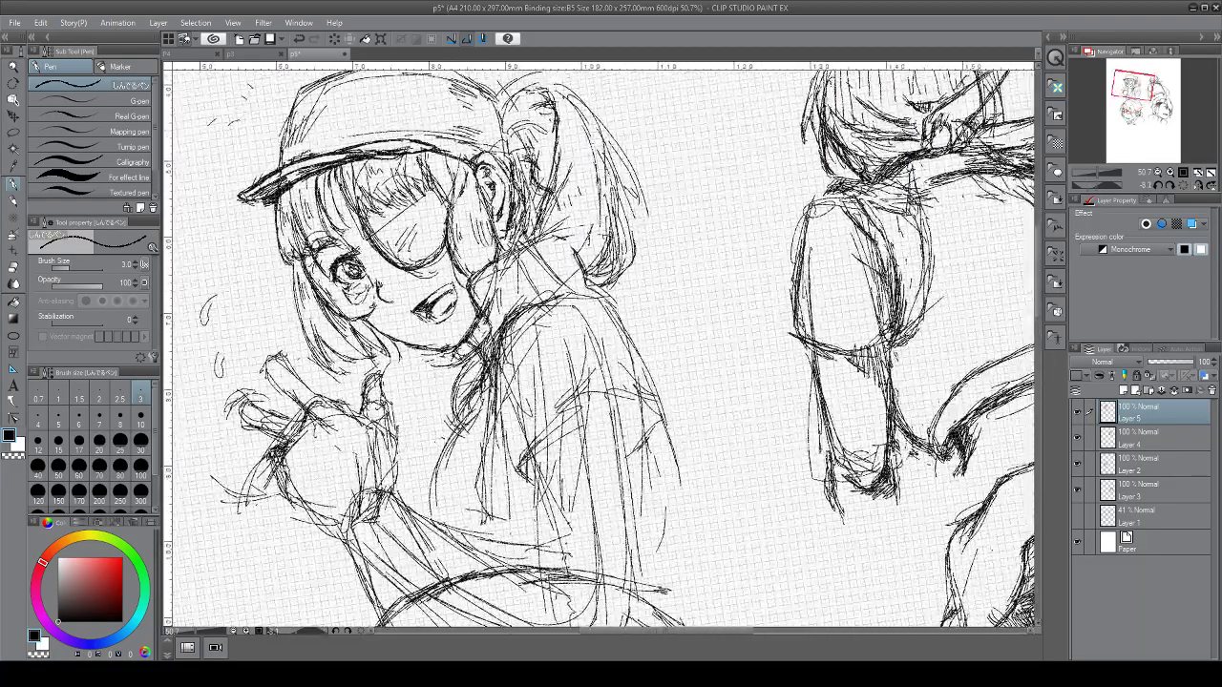
drag(501, 392, 496, 458)
mouse_move(501, 395)
mouse_down()
mouse_move(497, 429)
mouse_move(515, 487)
mouse_move(529, 491)
mouse_move(552, 408)
mouse_move(653, 378)
mouse_up()
mouse_move(584, 324)
mouse_down()
mouse_move(606, 302)
mouse_move(665, 391)
mouse_up()
mouse_move(637, 361)
mouse_down()
mouse_move(669, 401)
mouse_move(658, 441)
mouse_up()
drag(662, 416, 645, 454)
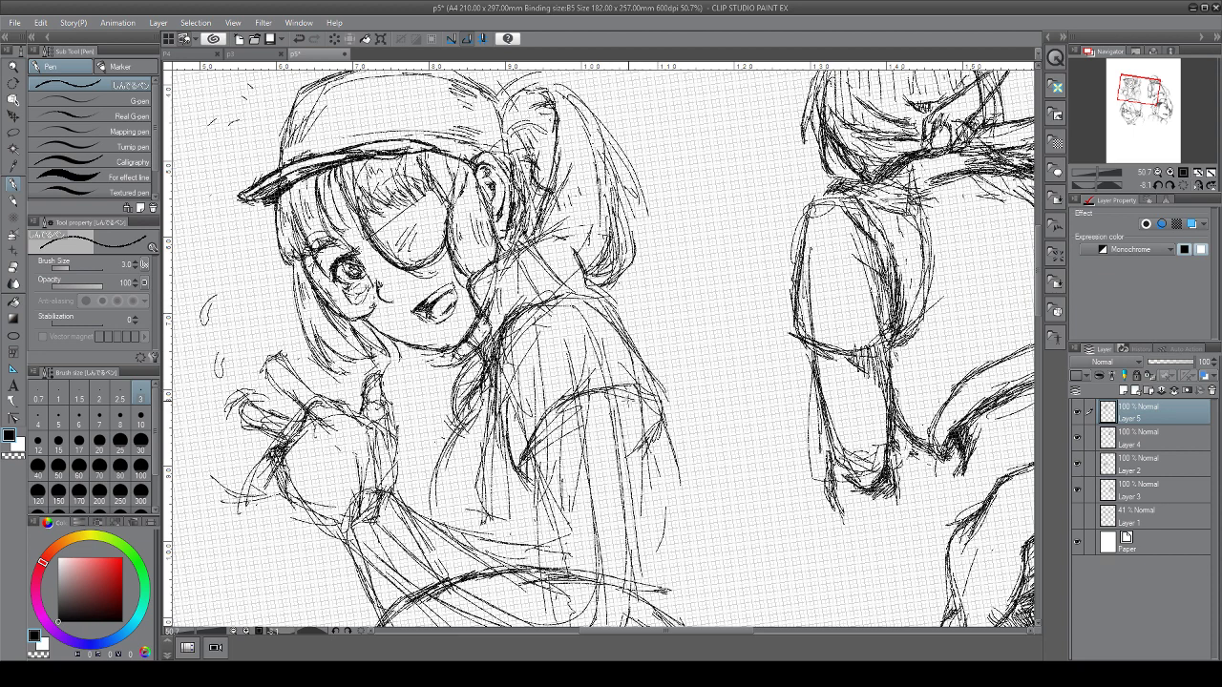
Draw the outer and inner edges of the upper arm coming out of the sleeve
drag(629, 395, 636, 443)
drag(631, 439, 629, 593)
drag(536, 471, 544, 511)
drag(611, 315, 556, 345)
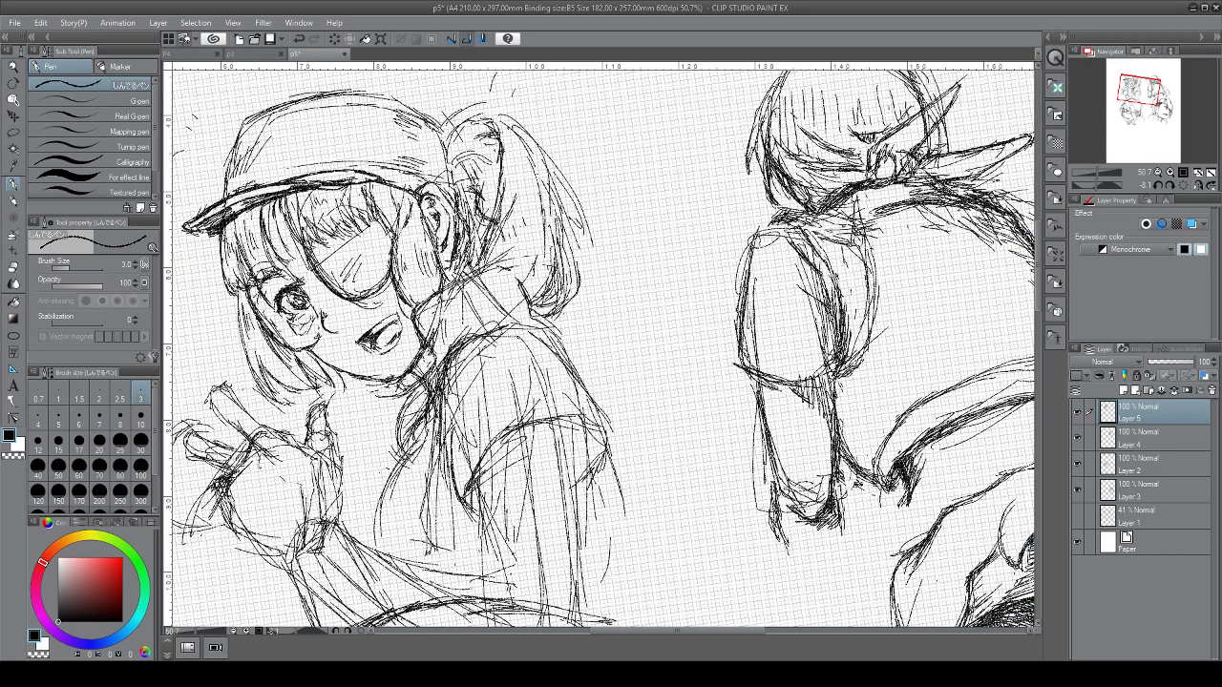
drag(859, 267, 838, 406)
Darken the sleeve's inner corner and hatch the shadow along the hem over the upper arm
scroll(601, 349, up, 2)
mouse_move(457, 476)
mouse_down()
mouse_move(438, 600)
mouse_move(452, 483)
mouse_up()
drag(462, 468, 448, 521)
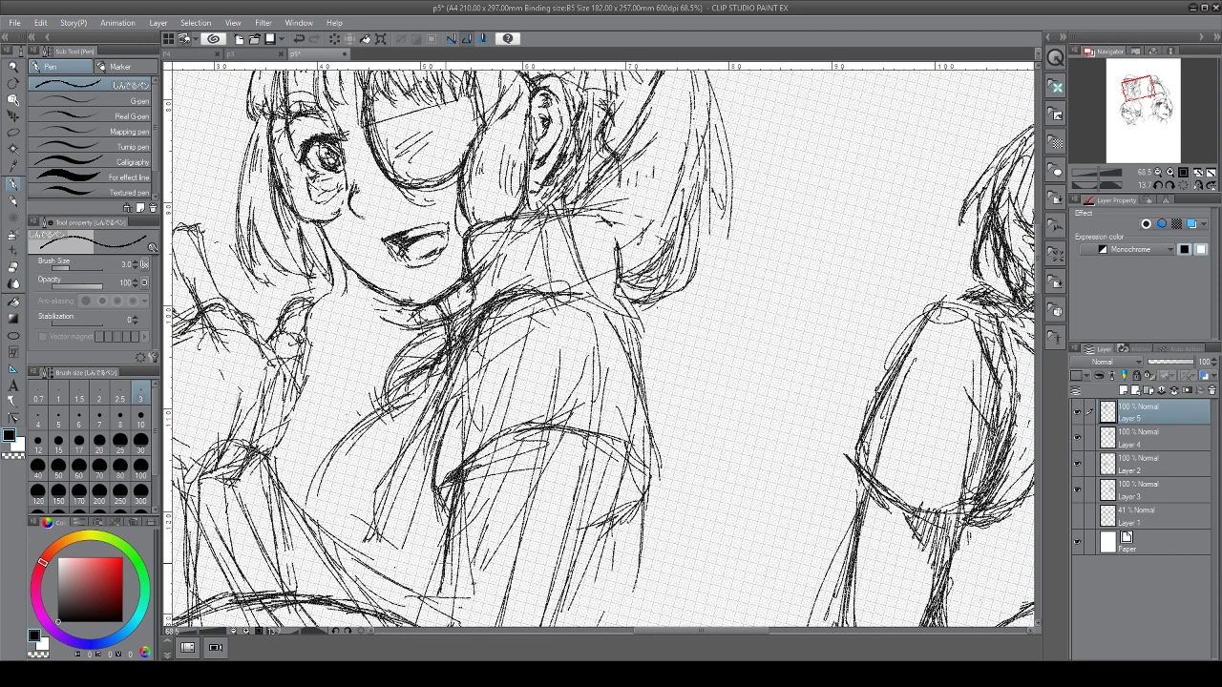
drag(458, 474, 449, 506)
drag(495, 440, 472, 462)
mouse_move(531, 426)
mouse_down()
mouse_move(469, 454)
mouse_move(475, 464)
mouse_up()
mouse_move(592, 440)
mouse_down()
mouse_move(569, 447)
mouse_move(598, 485)
mouse_move(581, 535)
mouse_move(605, 474)
mouse_up()
drag(624, 476, 601, 491)
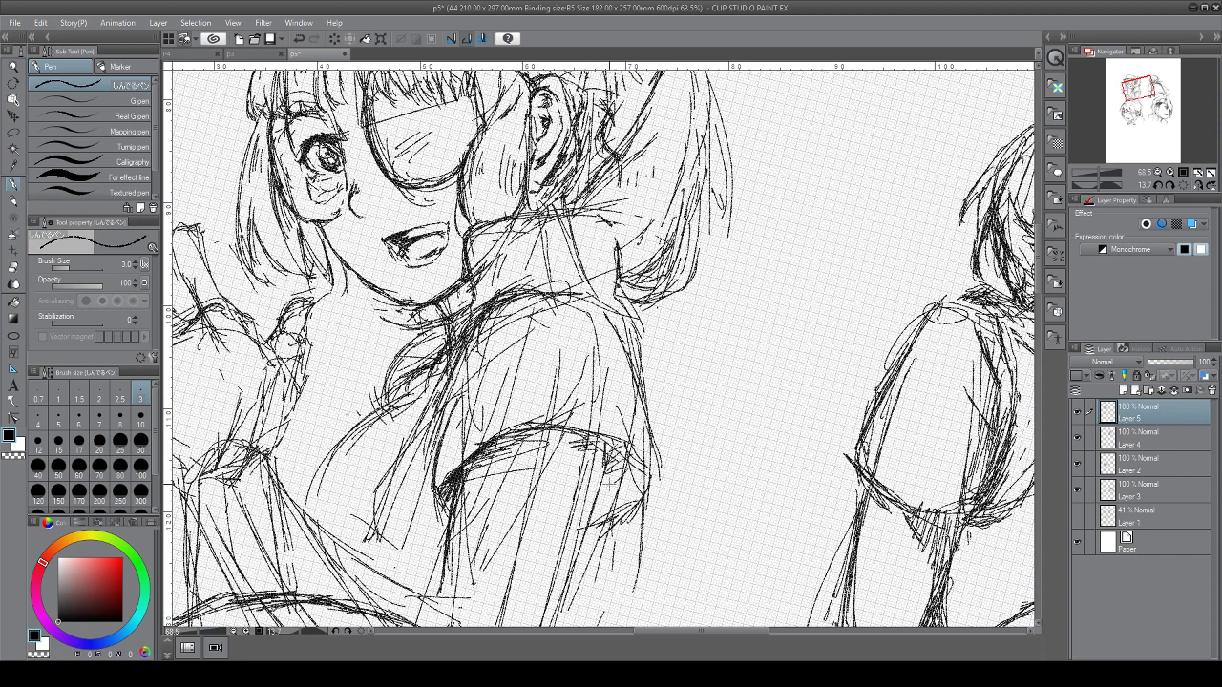
Reinforce the lower part of the upper arm and both edges of the raised forearm from wrist to elbow
mouse_move(611, 422)
mouse_down()
mouse_move(628, 435)
mouse_move(601, 358)
mouse_up()
key(ctrl+at)
key(ctrl+minus)
drag(601, 430, 573, 322)
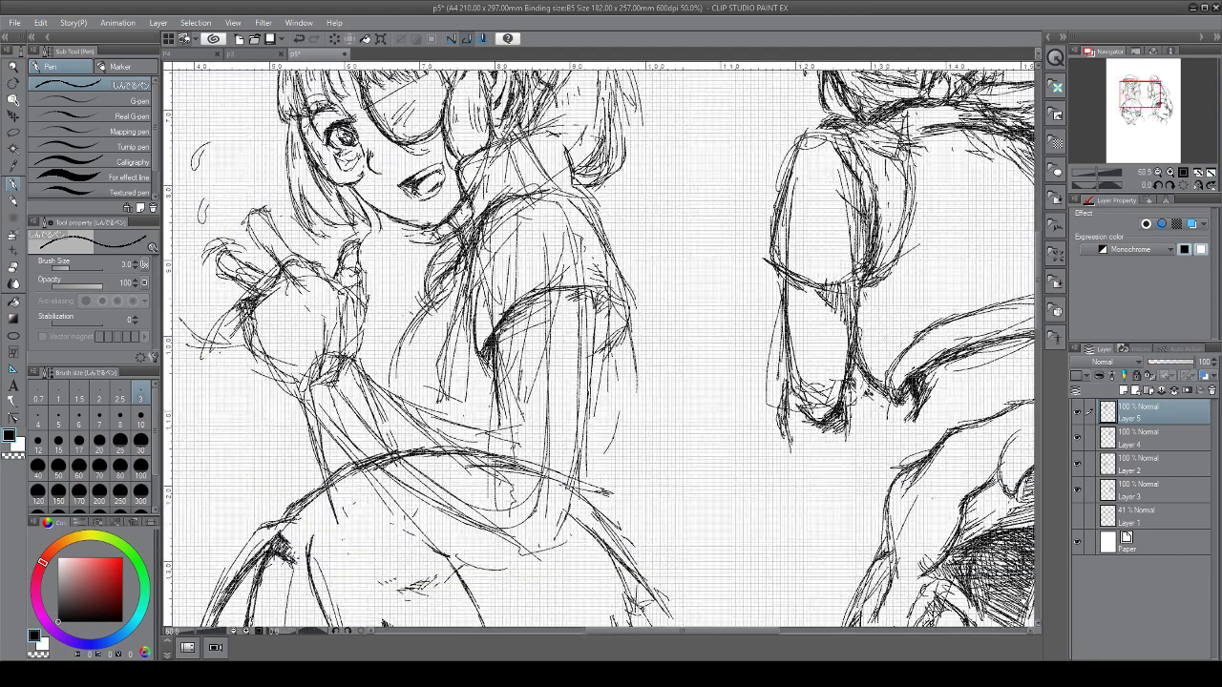
drag(581, 386, 584, 472)
mouse_move(371, 333)
mouse_down()
mouse_move(349, 369)
mouse_move(355, 352)
mouse_move(426, 422)
mouse_move(462, 436)
mouse_up()
drag(401, 399, 467, 429)
drag(403, 400, 463, 427)
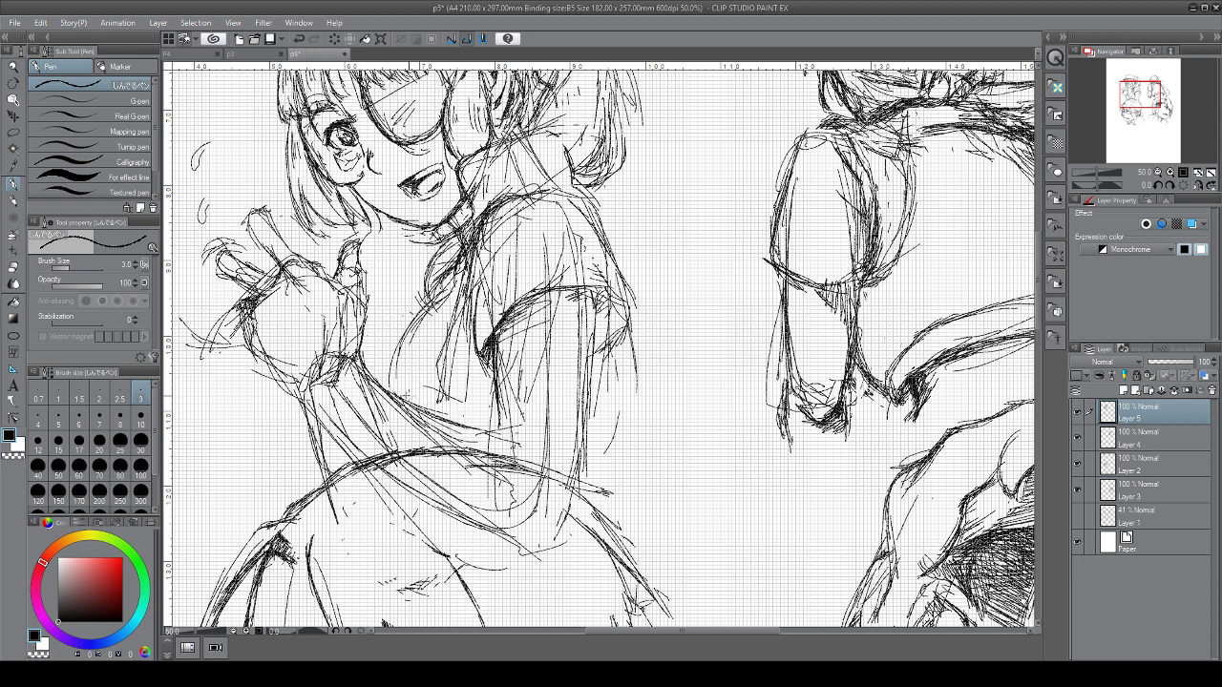
mouse_move(304, 394)
mouse_down()
mouse_move(364, 462)
mouse_move(428, 491)
mouse_up()
drag(362, 453, 273, 364)
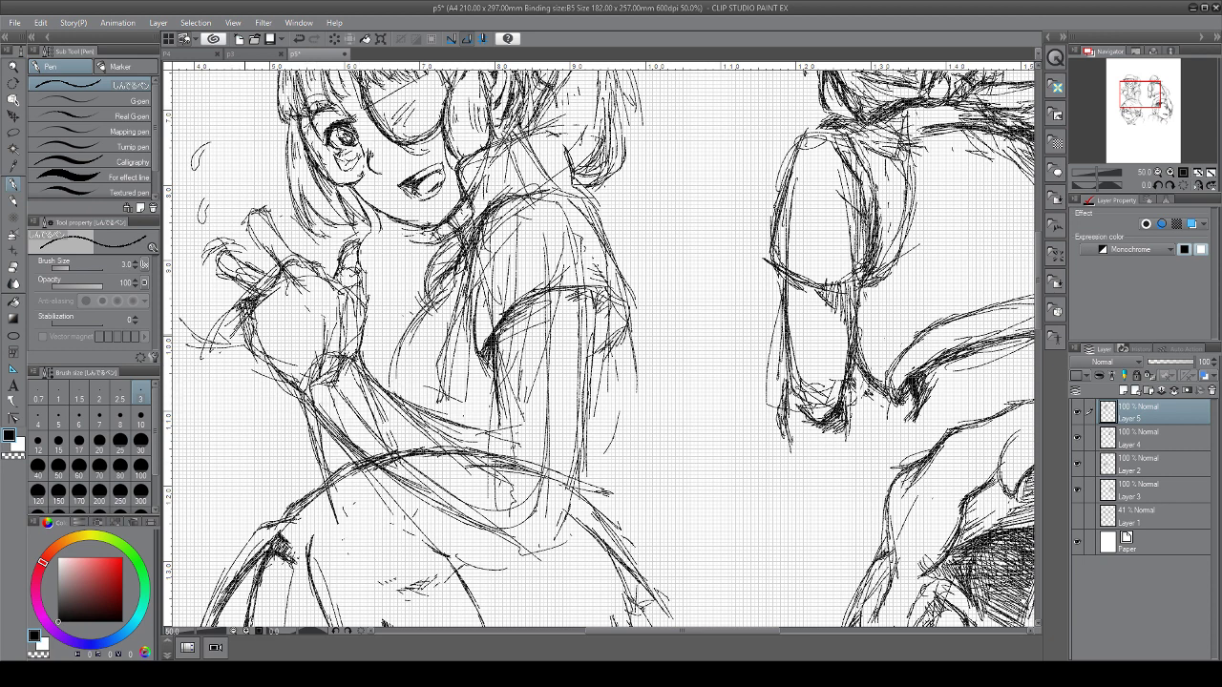
Darken the bent finger on the outer side of the raised hand and undo the last unwanted strokes
drag(252, 321, 235, 353)
drag(245, 298, 220, 313)
mouse_move(251, 307)
mouse_down()
mouse_move(222, 319)
mouse_move(221, 308)
mouse_up()
drag(227, 313, 245, 357)
drag(256, 292, 245, 330)
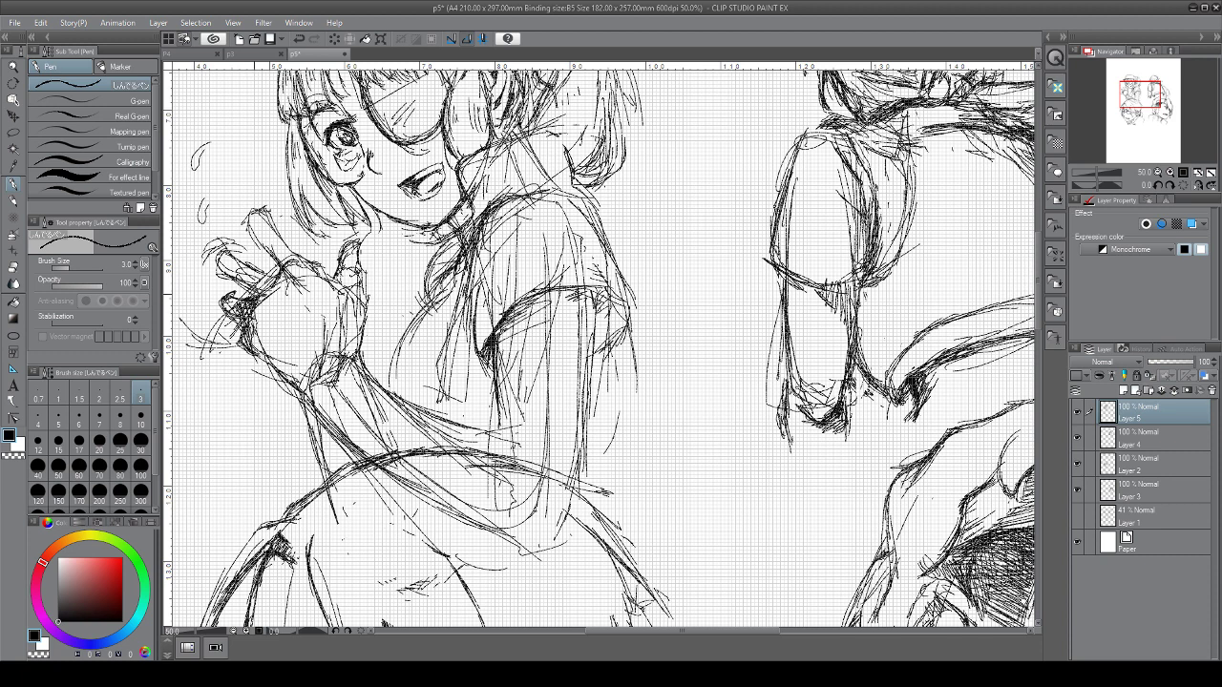
mouse_move(280, 293)
mouse_down()
mouse_move(259, 315)
mouse_move(271, 302)
mouse_move(244, 309)
mouse_move(271, 311)
mouse_move(252, 316)
mouse_move(235, 296)
mouse_move(254, 300)
mouse_up()
key(ctrl+z)
key(ctrl+z)
key(ctrl+z)
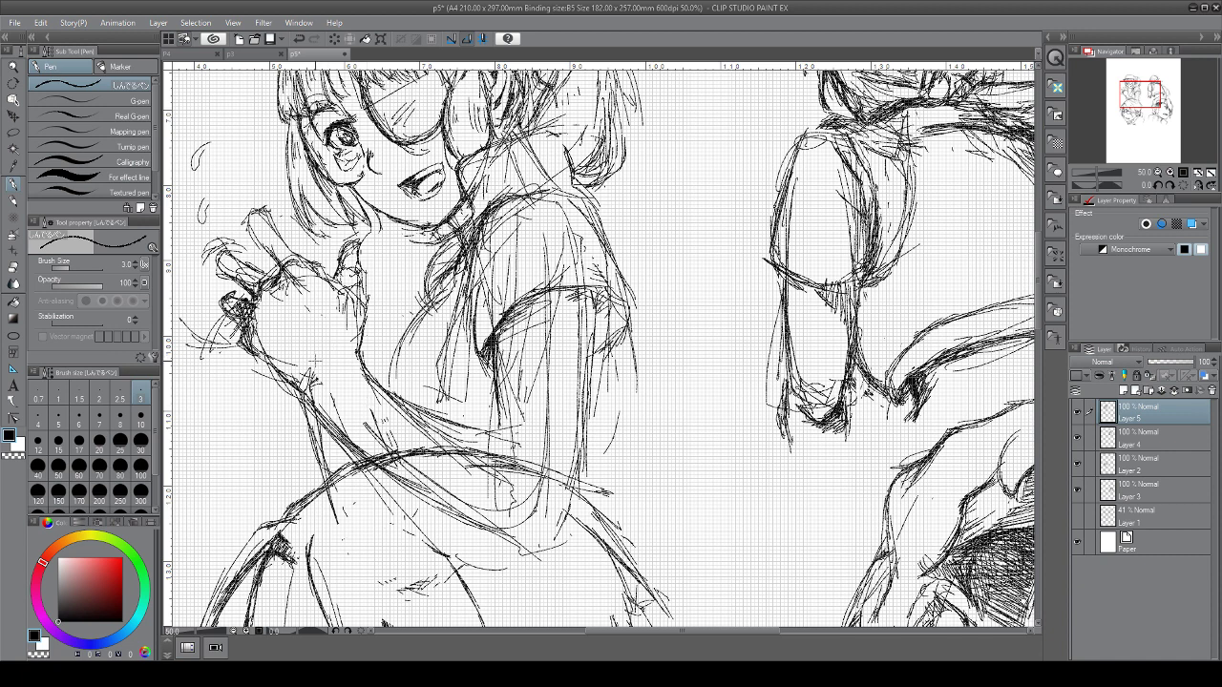
Draw the wristband's edge across the raised forearm and reinforce the upper arm below the sleeve
mouse_move(315, 362)
mouse_down()
mouse_move(374, 346)
mouse_move(394, 386)
mouse_move(353, 437)
mouse_up()
mouse_move(290, 401)
mouse_down()
mouse_move(341, 444)
mouse_move(372, 363)
mouse_move(389, 376)
mouse_move(349, 430)
mouse_up()
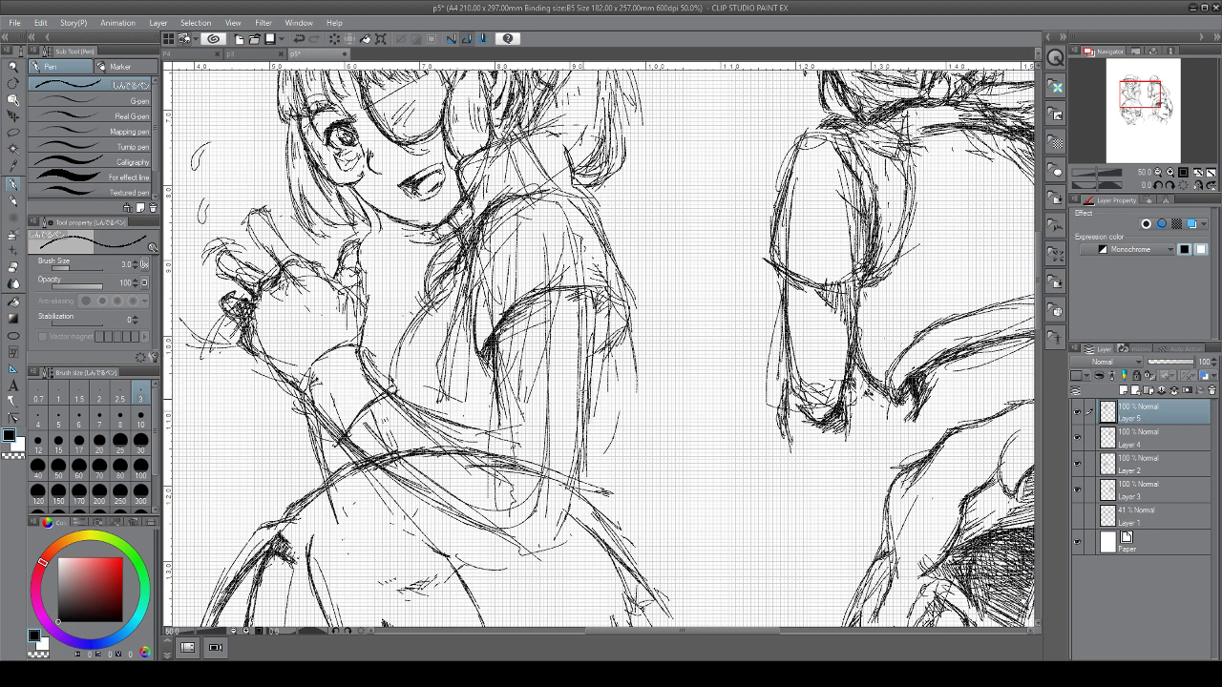
drag(590, 298, 589, 457)
mouse_move(617, 305)
mouse_down()
mouse_move(642, 362)
mouse_move(628, 447)
mouse_move(625, 408)
mouse_move(568, 429)
mouse_up()
Sketch loose boundary lines above, beside and below the capped figure to block out its area of the page
key(ctrl+minus)
key(ctrl+minus)
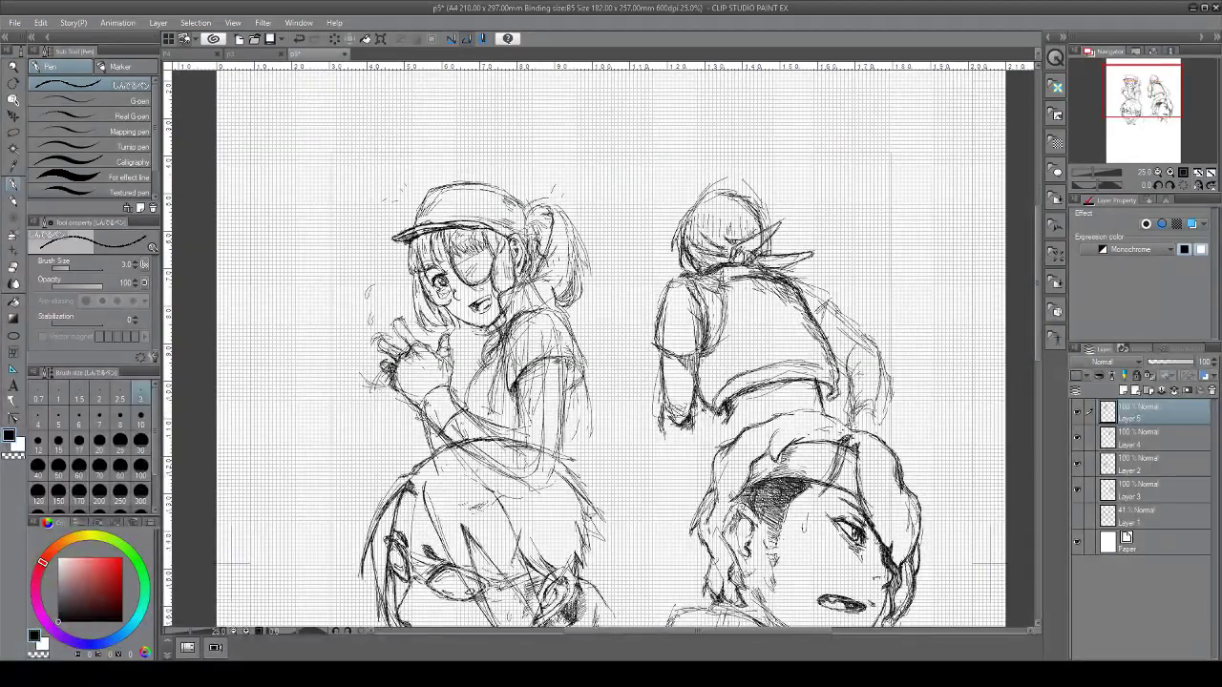
drag(340, 468, 424, 463)
drag(624, 445, 655, 444)
drag(621, 250, 620, 382)
drag(373, 148, 451, 144)
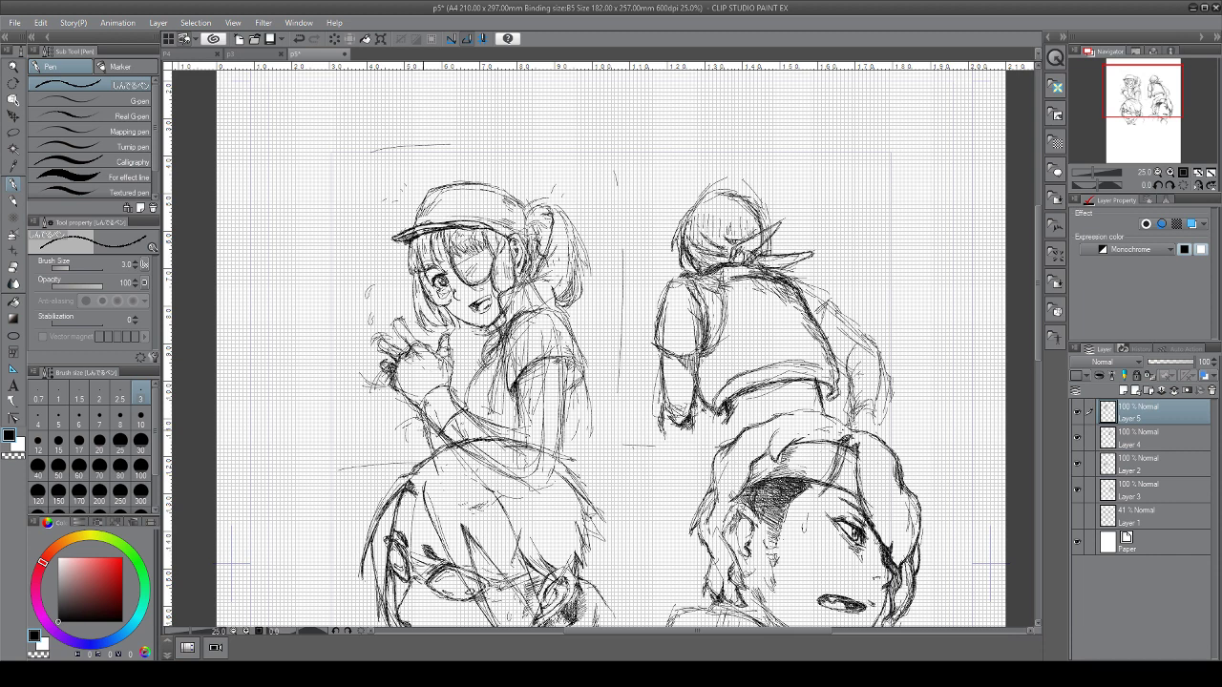
mouse_move(401, 404)
mouse_down()
mouse_move(379, 428)
mouse_move(366, 415)
mouse_move(363, 441)
mouse_up()
drag(410, 418, 389, 424)
mouse_move(388, 413)
mouse_down()
mouse_move(351, 441)
mouse_move(359, 448)
mouse_up()
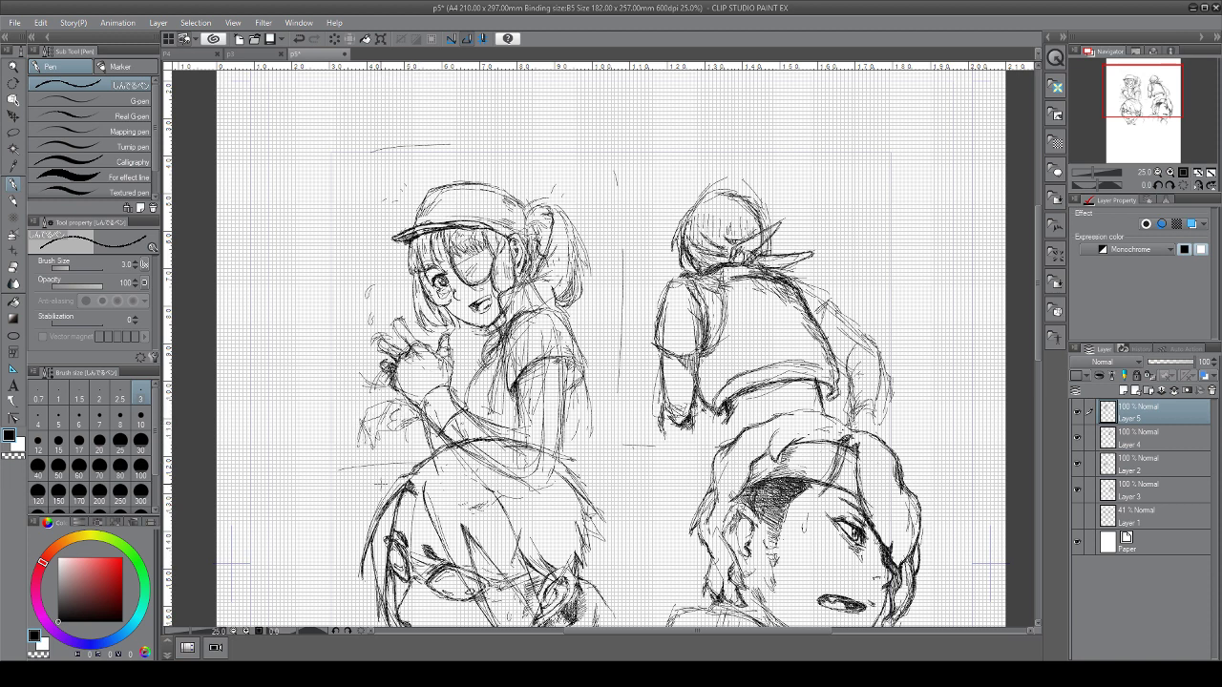
key(ctrl+z)
key(ctrl+z)
key(ctrl+z)
key(ctrl+z)
key(ctrl+z)
key(ctrl+z)
key(ctrl+z)
key(ctrl+z)
Add a new layer and sketch boundary lines beneath the two head portraits and a vertical divider between them
mouse_move(585, 316)
mouse_down()
mouse_move(526, 174)
mouse_move(540, 120)
mouse_move(536, 208)
mouse_up()
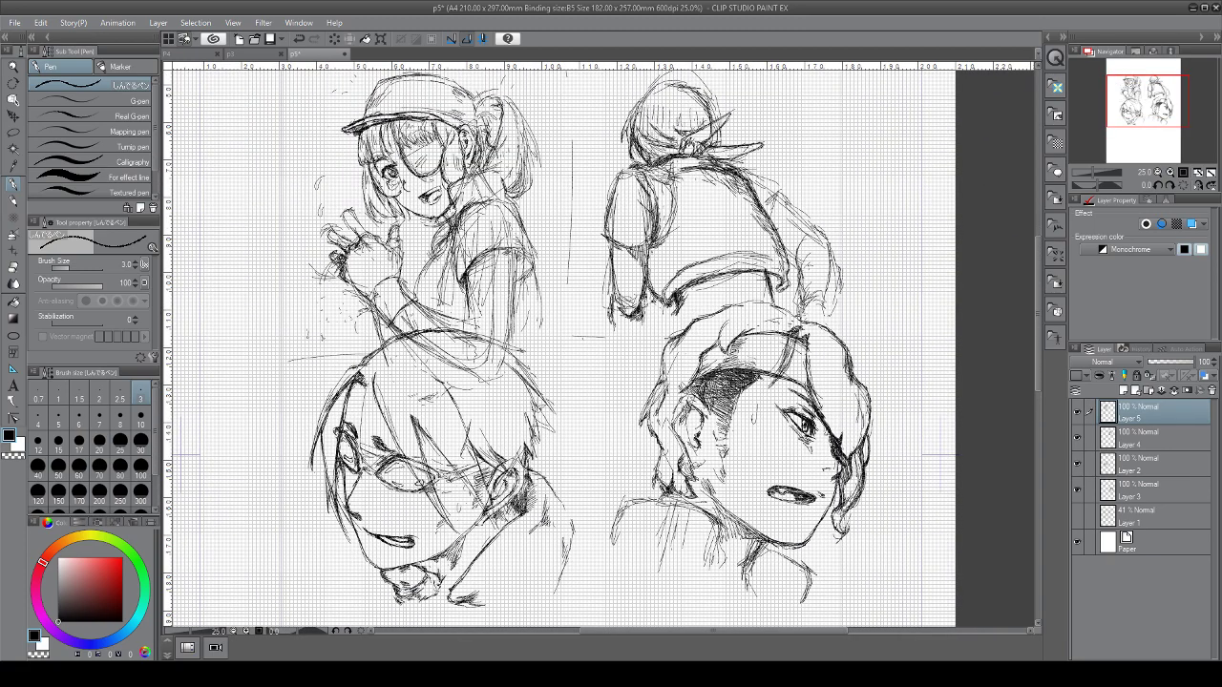
mouse_move(592, 401)
mouse_down()
mouse_move(557, 345)
mouse_move(537, 210)
mouse_up()
click(1123, 393)
drag(573, 382, 595, 333)
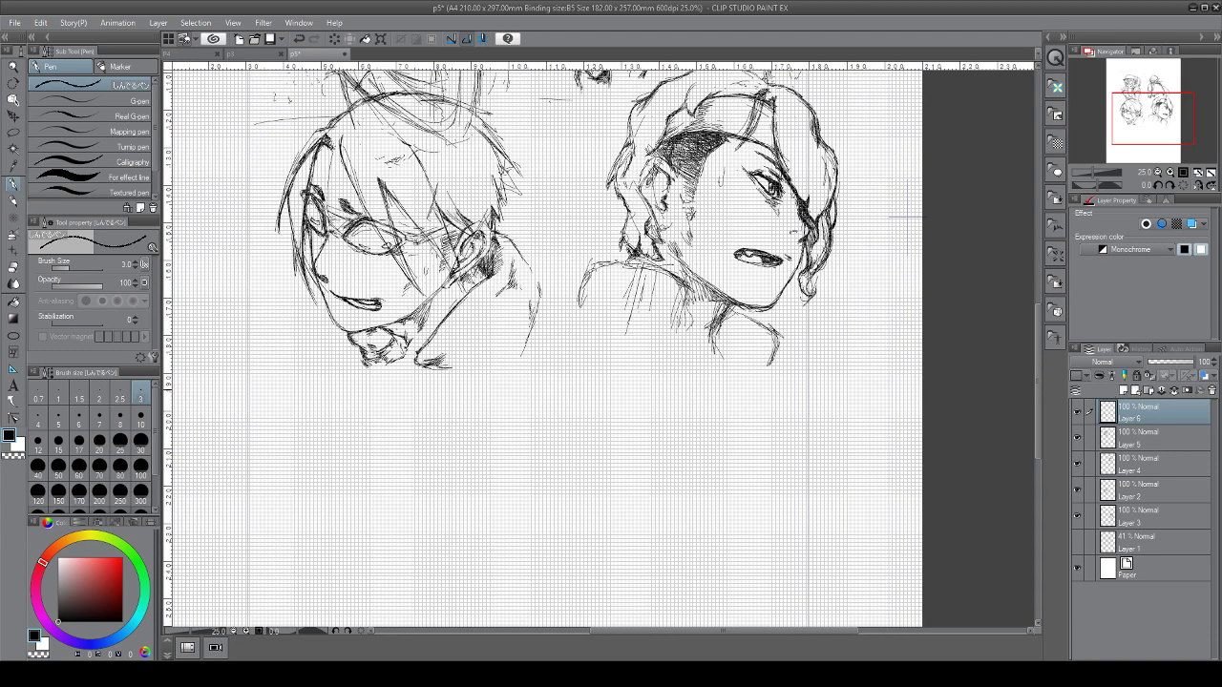
drag(582, 381, 610, 289)
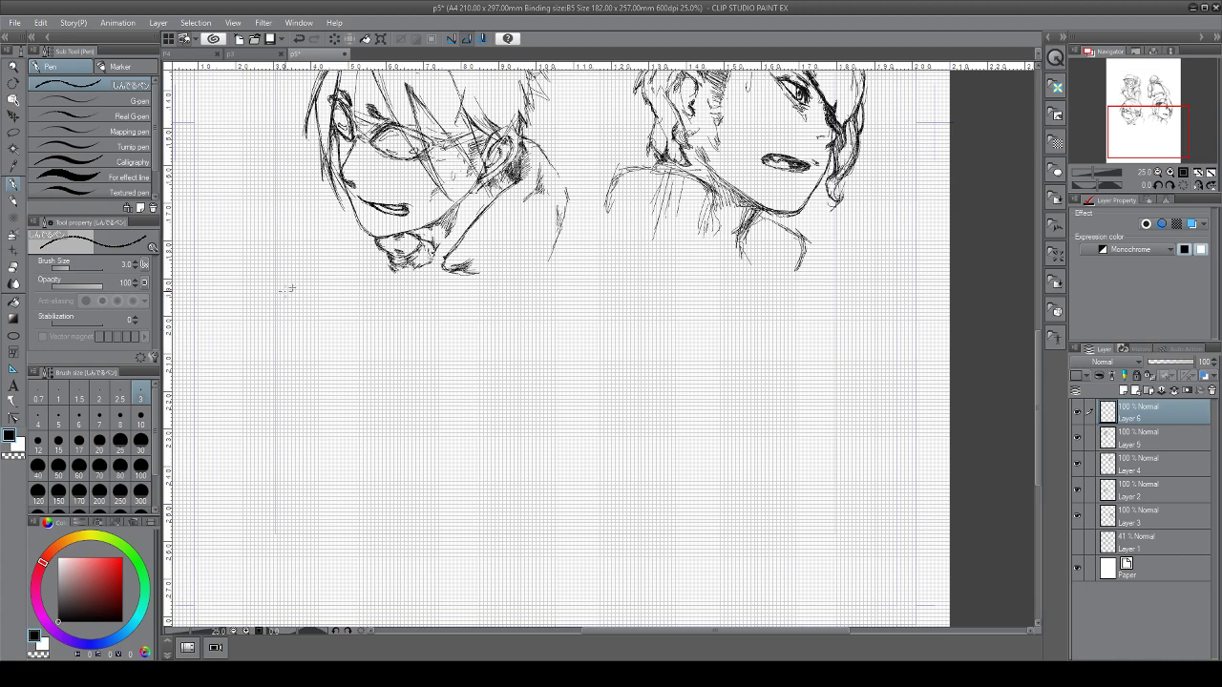
mouse_move(292, 288)
mouse_down()
mouse_move(639, 282)
mouse_move(744, 262)
mouse_up()
drag(823, 276, 289, 280)
mouse_move(359, 280)
mouse_down()
mouse_move(583, 277)
mouse_move(548, 602)
mouse_up()
drag(582, 308, 574, 557)
drag(579, 334, 575, 548)
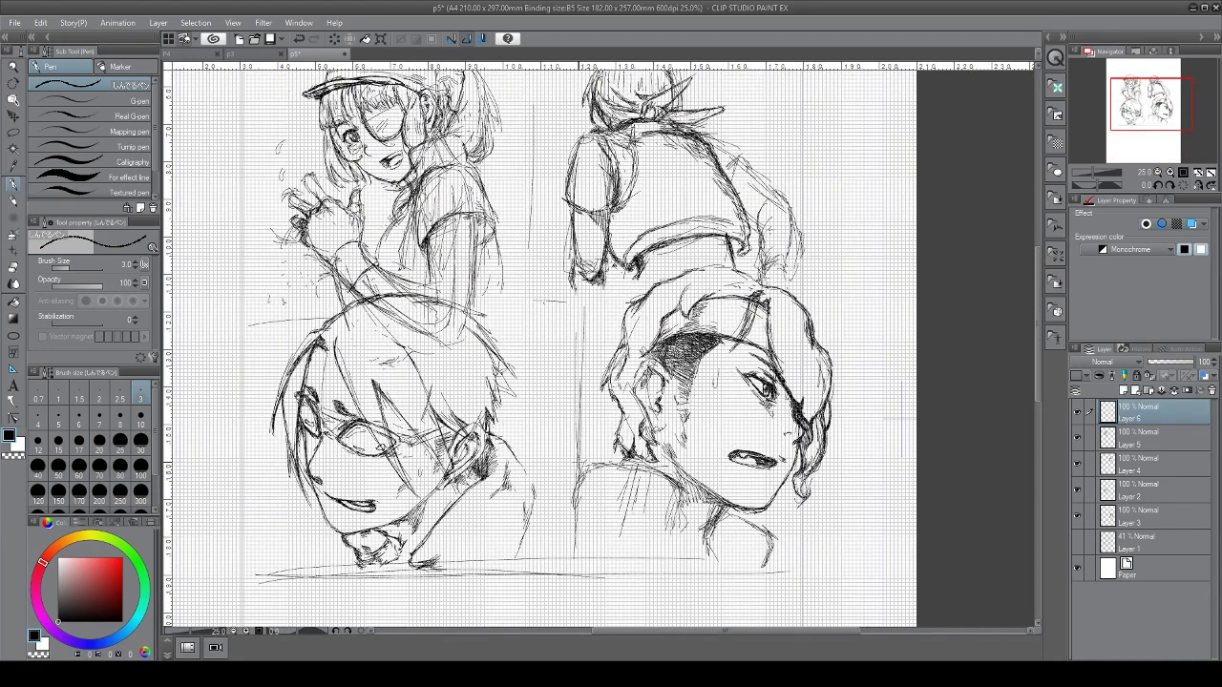
Sketch a horizontal divider between the two rows of drawings and a vertical divider between the upper figures
drag(246, 296, 536, 277)
drag(413, 283, 657, 282)
drag(340, 278, 737, 270)
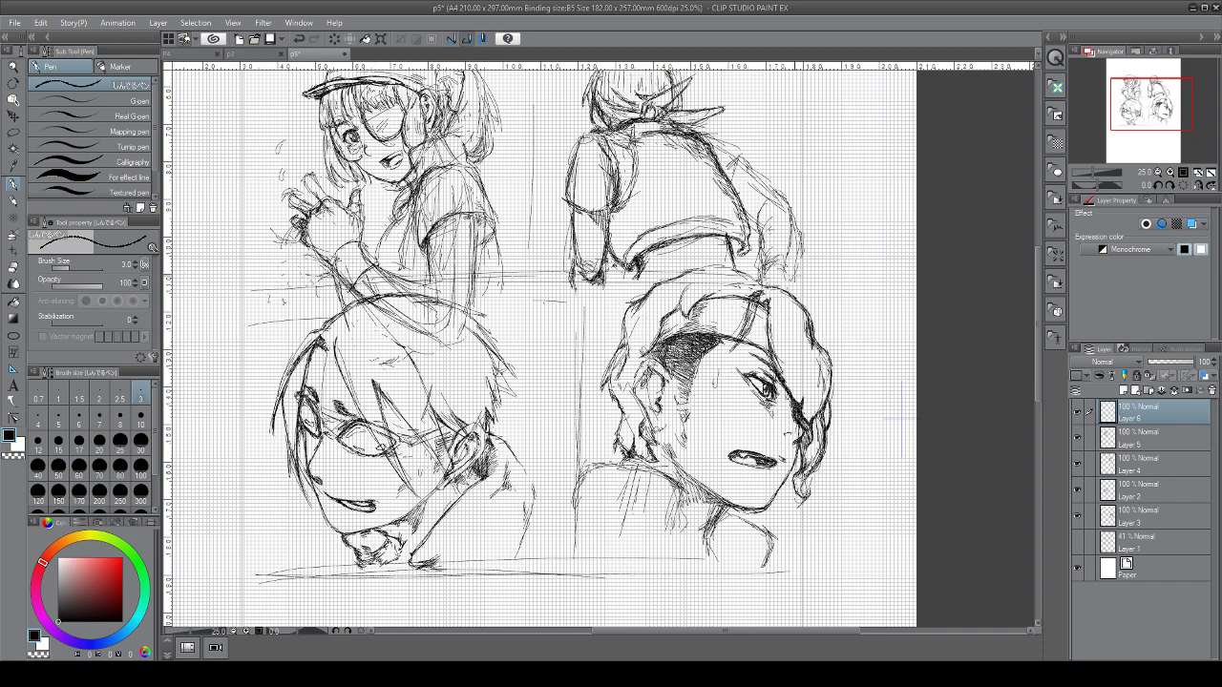
drag(529, 96, 525, 277)
drag(526, 120, 528, 281)
drag(541, 140, 531, 269)
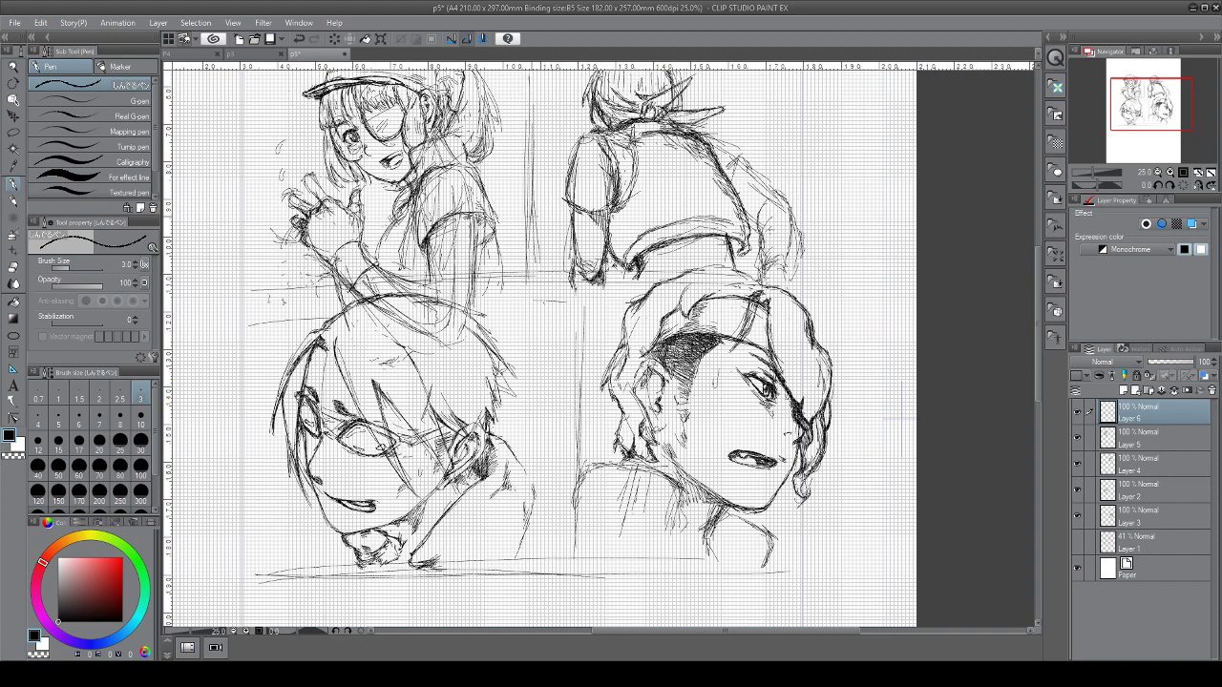
Rough in an open hand with palm, thumb and raised fingers in the empty area below the curly-haired portrait
drag(604, 467, 610, 378)
drag(611, 511, 601, 373)
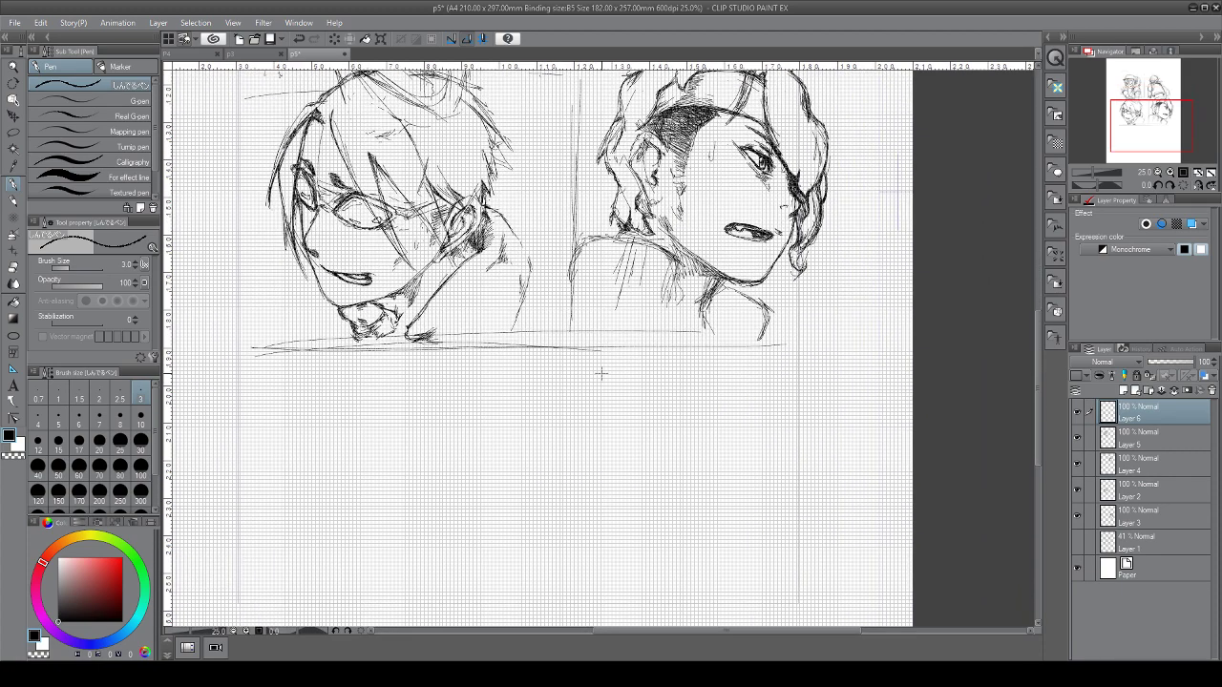
mouse_move(693, 424)
mouse_down()
mouse_move(697, 475)
mouse_move(740, 411)
mouse_move(759, 437)
mouse_up()
drag(750, 465, 728, 485)
drag(697, 475, 730, 491)
mouse_move(702, 487)
mouse_down()
mouse_move(726, 504)
mouse_move(755, 485)
mouse_up()
mouse_move(698, 433)
mouse_down()
mouse_move(664, 394)
mouse_move(699, 415)
mouse_up()
drag(726, 363, 742, 383)
mouse_move(701, 348)
mouse_down()
mouse_move(746, 379)
mouse_move(718, 386)
mouse_up()
mouse_move(706, 386)
mouse_down()
mouse_move(708, 414)
mouse_move(754, 431)
mouse_move(750, 350)
mouse_move(724, 365)
mouse_move(744, 405)
mouse_up()
mouse_move(761, 351)
mouse_down()
mouse_move(725, 343)
mouse_move(760, 452)
mouse_move(741, 489)
mouse_up()
mouse_move(762, 449)
mouse_down()
mouse_move(774, 456)
mouse_move(770, 418)
mouse_up()
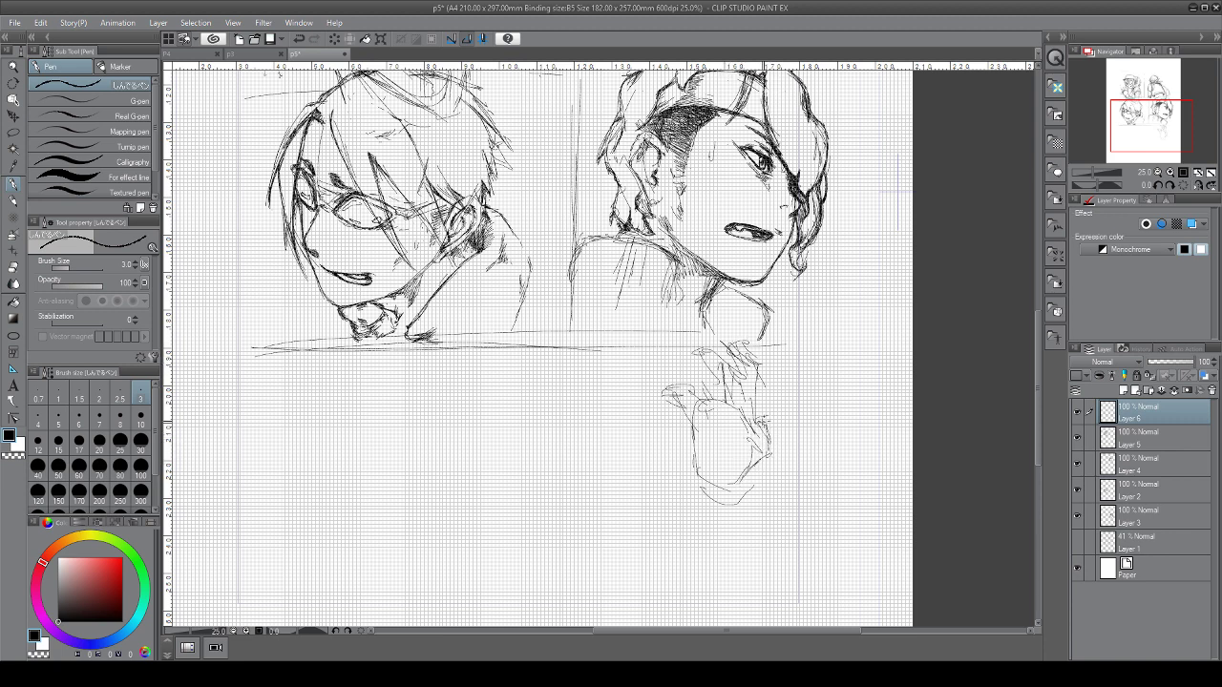
Define the separate fingers of the open hand and add contour and crease lines to its palm
mouse_move(758, 460)
mouse_down()
mouse_move(781, 422)
mouse_move(766, 422)
mouse_move(781, 420)
mouse_move(750, 418)
mouse_up()
mouse_move(763, 357)
mouse_down()
mouse_move(757, 405)
mouse_move(765, 367)
mouse_up()
mouse_move(741, 343)
mouse_down()
mouse_move(760, 361)
mouse_move(741, 363)
mouse_up()
mouse_move(711, 340)
mouse_down()
mouse_move(733, 361)
mouse_move(714, 392)
mouse_move(689, 388)
mouse_move(712, 412)
mouse_move(699, 461)
mouse_move(733, 485)
mouse_up()
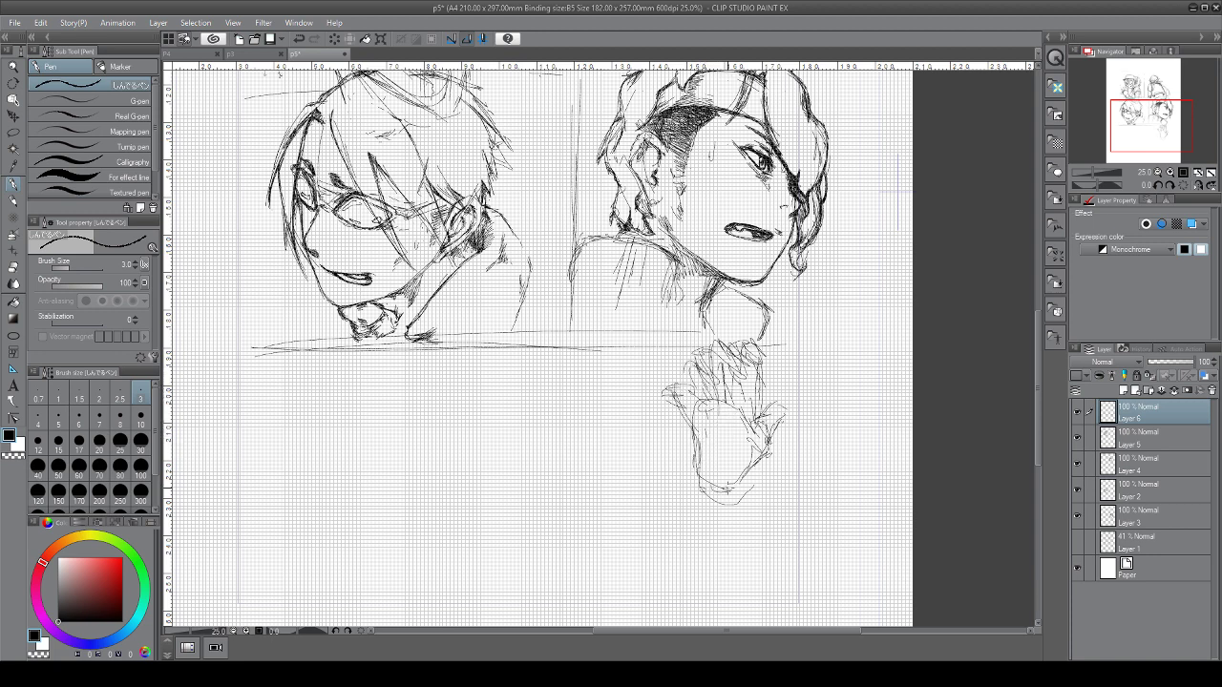
drag(732, 432, 736, 459)
drag(725, 475, 741, 493)
drag(735, 441, 729, 491)
Sketch the wrist and a tapering forearm extending down from the open hand
mouse_move(722, 493)
mouse_down()
mouse_move(743, 477)
mouse_move(669, 560)
mouse_up()
drag(725, 515, 718, 565)
drag(772, 370, 795, 378)
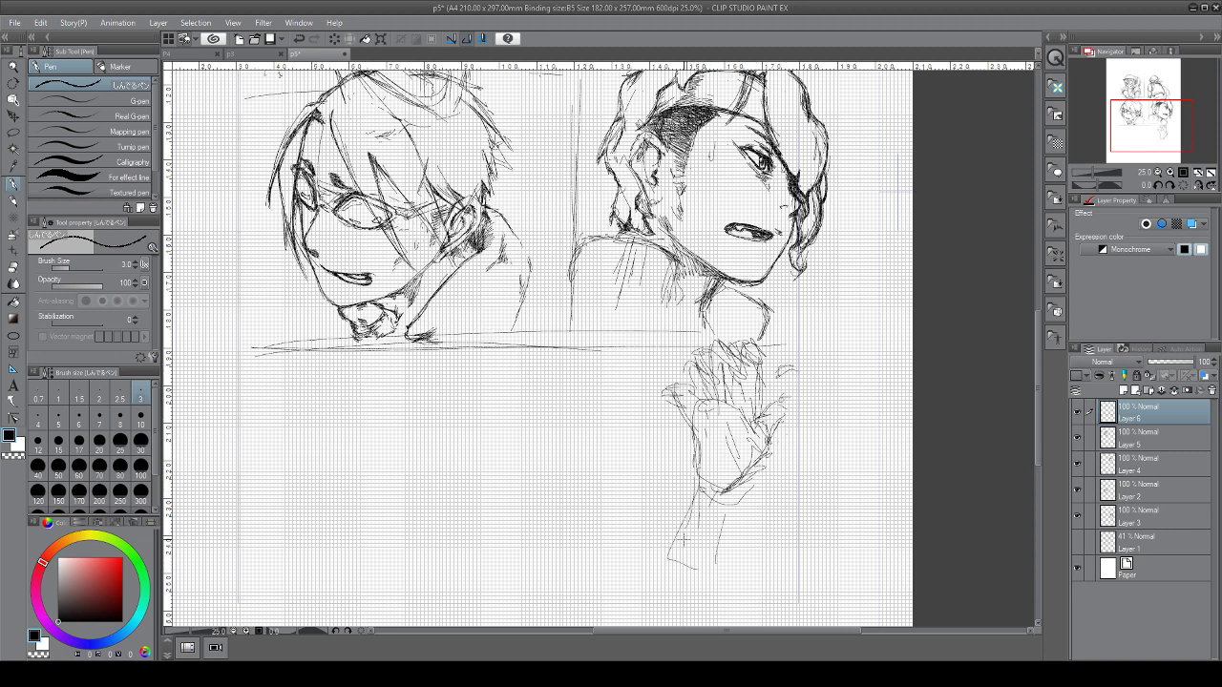
drag(697, 489, 679, 597)
Block in a small figure's oval head and its shoulder and upper arm beside the open hand
drag(598, 456, 598, 488)
mouse_move(565, 354)
mouse_down()
mouse_move(520, 397)
mouse_move(525, 384)
mouse_move(598, 395)
mouse_move(560, 444)
mouse_up()
drag(543, 425, 575, 436)
drag(547, 393, 588, 384)
drag(542, 420, 558, 437)
drag(546, 392, 551, 427)
mouse_move(547, 395)
mouse_down()
mouse_move(572, 377)
mouse_move(593, 425)
mouse_move(578, 463)
mouse_move(615, 415)
mouse_up()
drag(618, 424, 628, 434)
drag(596, 409, 623, 435)
drag(619, 424, 636, 481)
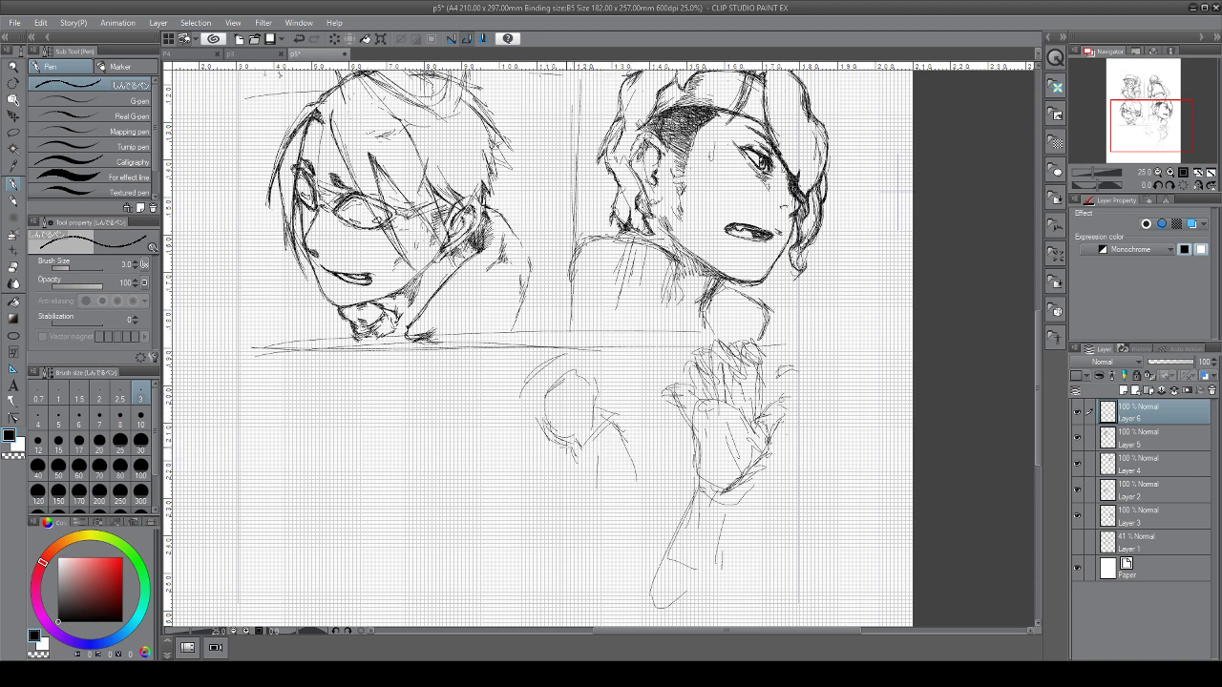
Add the small figure's facial centre line, neckline and the start of its other arm
drag(562, 443, 575, 475)
mouse_move(571, 469)
mouse_down()
mouse_move(582, 498)
mouse_move(579, 462)
mouse_up()
mouse_move(569, 460)
mouse_down()
mouse_move(613, 455)
mouse_move(562, 513)
mouse_up()
drag(556, 445, 566, 478)
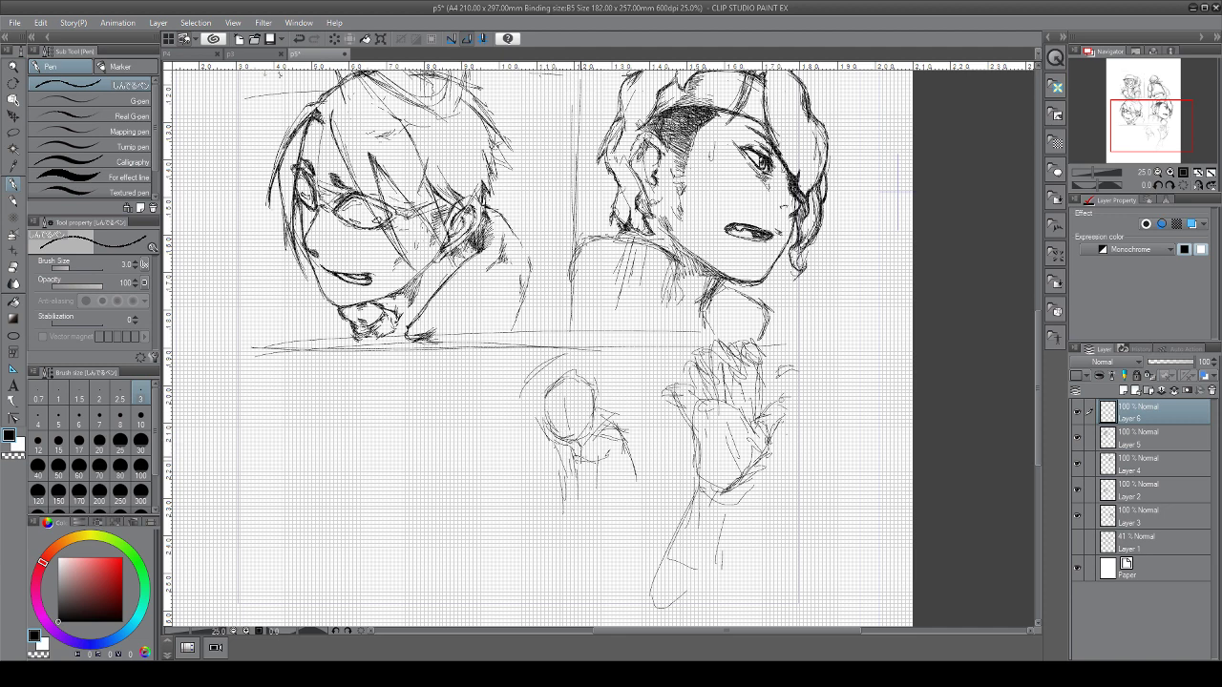
Sketch the small figure's torso sides, waist and hip lines, and the tops of the legs
drag(574, 441, 586, 547)
mouse_move(627, 447)
mouse_down()
mouse_move(649, 527)
mouse_move(630, 554)
mouse_up()
drag(634, 535, 600, 544)
mouse_move(581, 500)
mouse_down()
mouse_move(576, 537)
mouse_move(550, 547)
mouse_move(571, 534)
mouse_move(658, 569)
mouse_up()
drag(572, 527, 528, 544)
drag(531, 540, 533, 565)
mouse_move(575, 531)
mouse_down()
mouse_move(522, 554)
mouse_move(540, 575)
mouse_up()
mouse_move(590, 540)
mouse_down()
mouse_move(616, 546)
mouse_move(605, 571)
mouse_up()
drag(533, 525, 544, 573)
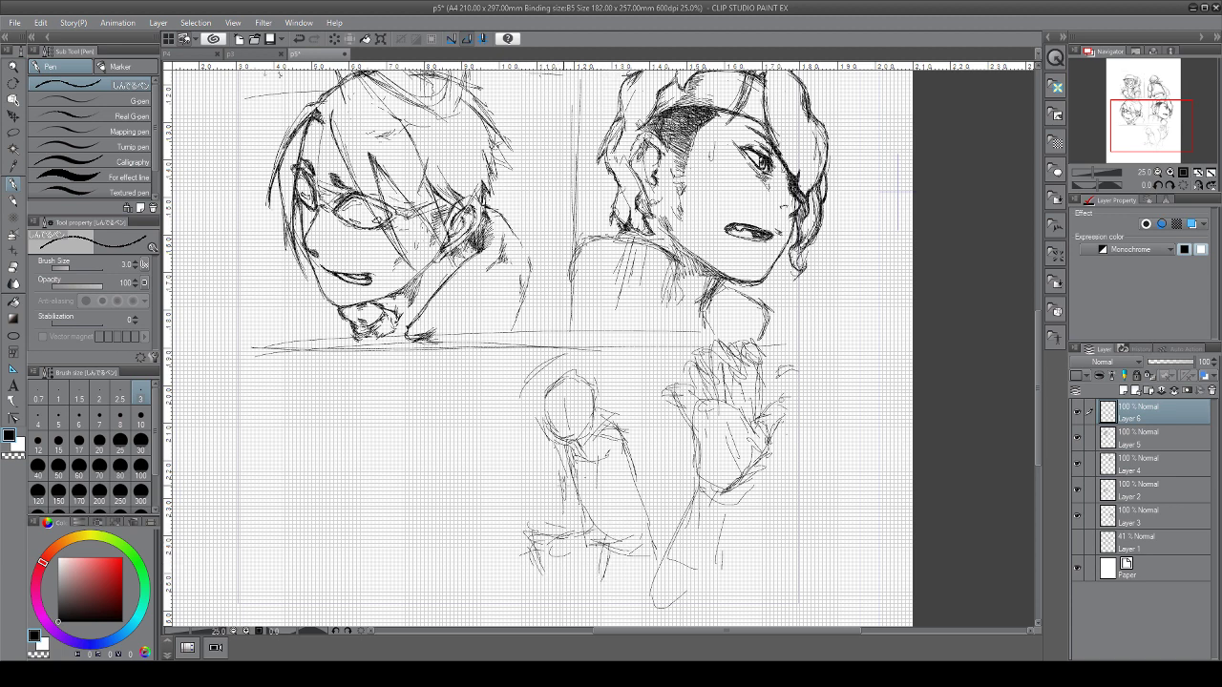
Build up the small figure's hanging arm and reinforce its side down to the hip
mouse_move(564, 453)
mouse_down()
mouse_move(551, 475)
mouse_move(557, 510)
mouse_up()
mouse_move(560, 454)
mouse_down()
mouse_move(542, 518)
mouse_move(556, 523)
mouse_up()
drag(561, 452, 545, 519)
mouse_move(623, 441)
mouse_down()
mouse_move(615, 510)
mouse_move(537, 567)
mouse_up()
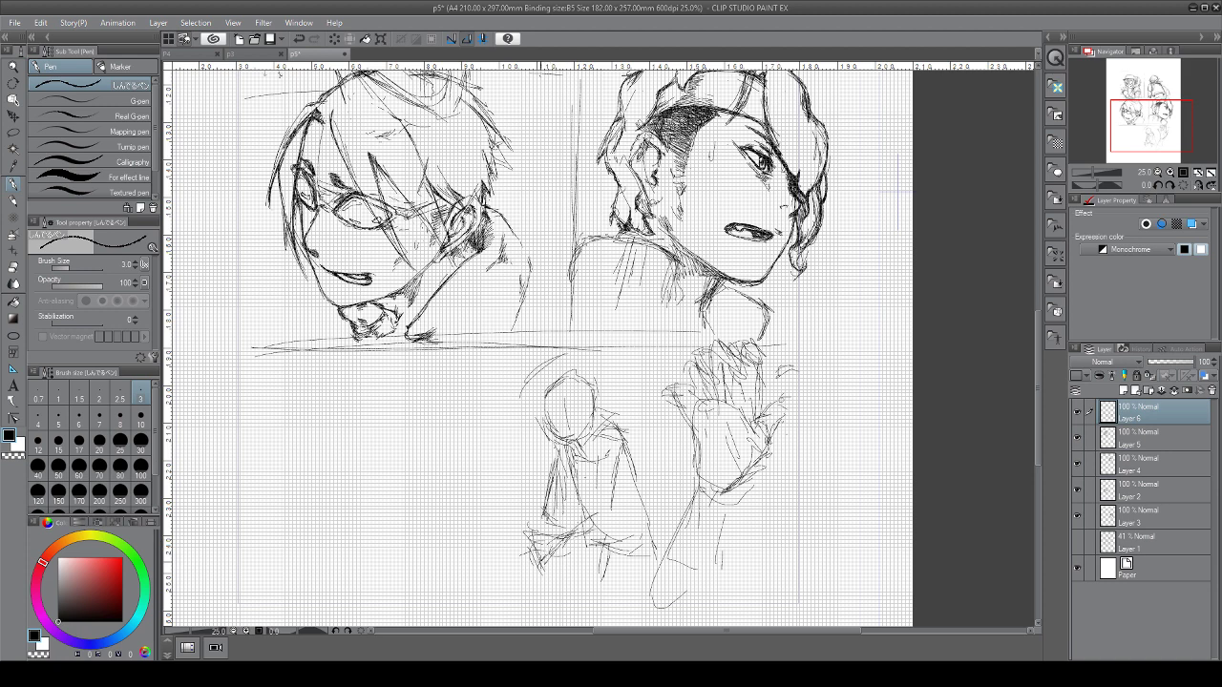
Rough in a second small figure's head below the bespectacled portrait, redrawing it higher with a neck and shoulder line
mouse_move(394, 398)
mouse_down()
mouse_move(388, 405)
mouse_move(402, 402)
mouse_up()
mouse_move(445, 379)
mouse_down()
mouse_move(399, 383)
mouse_move(448, 415)
mouse_move(413, 420)
mouse_move(457, 407)
mouse_move(453, 430)
mouse_move(449, 380)
mouse_move(448, 424)
mouse_move(402, 441)
mouse_move(449, 428)
mouse_up()
mouse_move(472, 426)
mouse_down()
mouse_move(481, 439)
mouse_move(467, 514)
mouse_up()
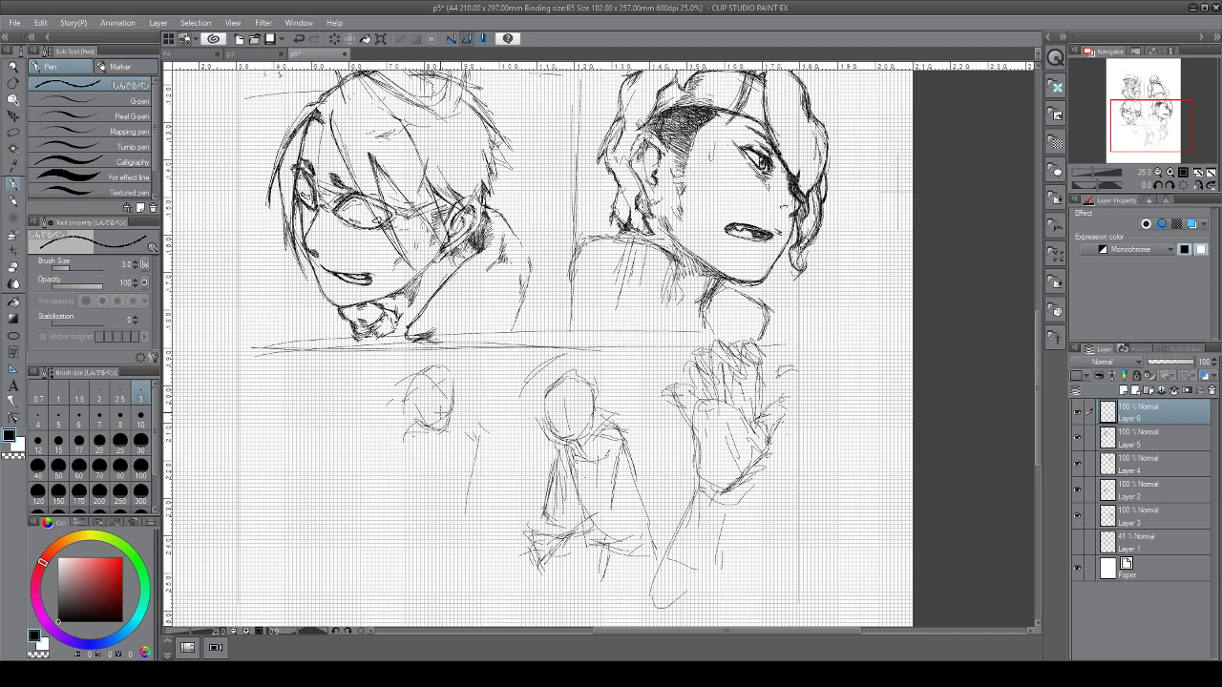
mouse_move(452, 382)
mouse_down()
mouse_move(443, 431)
mouse_move(439, 382)
mouse_move(410, 412)
mouse_up()
drag(428, 354, 445, 390)
mouse_move(437, 376)
mouse_down()
mouse_move(477, 385)
mouse_move(481, 373)
mouse_move(458, 395)
mouse_up()
drag(457, 394, 481, 385)
mouse_move(439, 391)
mouse_down()
mouse_move(468, 404)
mouse_move(484, 372)
mouse_move(439, 397)
mouse_up()
mouse_move(432, 373)
mouse_down()
mouse_move(453, 405)
mouse_move(473, 401)
mouse_up()
Block in the second small figure's torso sides, arms, hip line and upper legs
mouse_move(473, 401)
mouse_down()
mouse_move(485, 377)
mouse_move(462, 403)
mouse_move(490, 415)
mouse_move(485, 497)
mouse_up()
drag(428, 416, 431, 523)
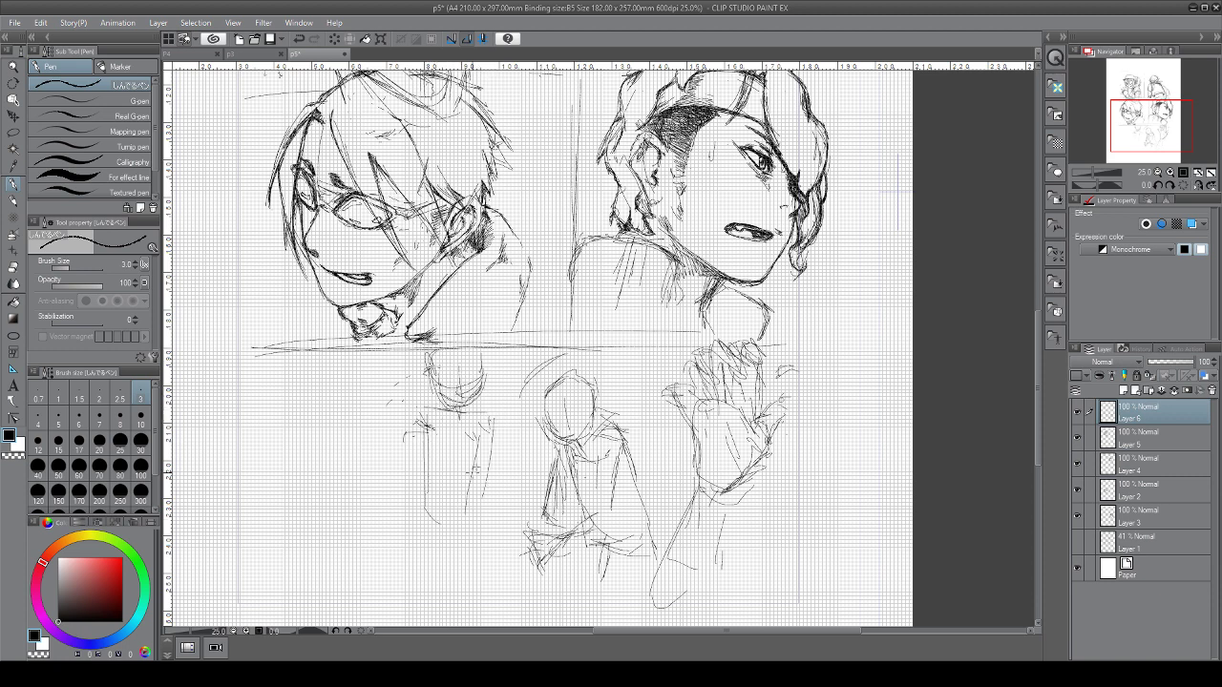
drag(492, 439, 478, 508)
drag(445, 546, 475, 542)
mouse_move(422, 458)
mouse_down()
mouse_move(414, 519)
mouse_move(368, 552)
mouse_move(413, 546)
mouse_move(385, 609)
mouse_move(395, 609)
mouse_up()
drag(426, 546, 433, 615)
drag(426, 433, 411, 515)
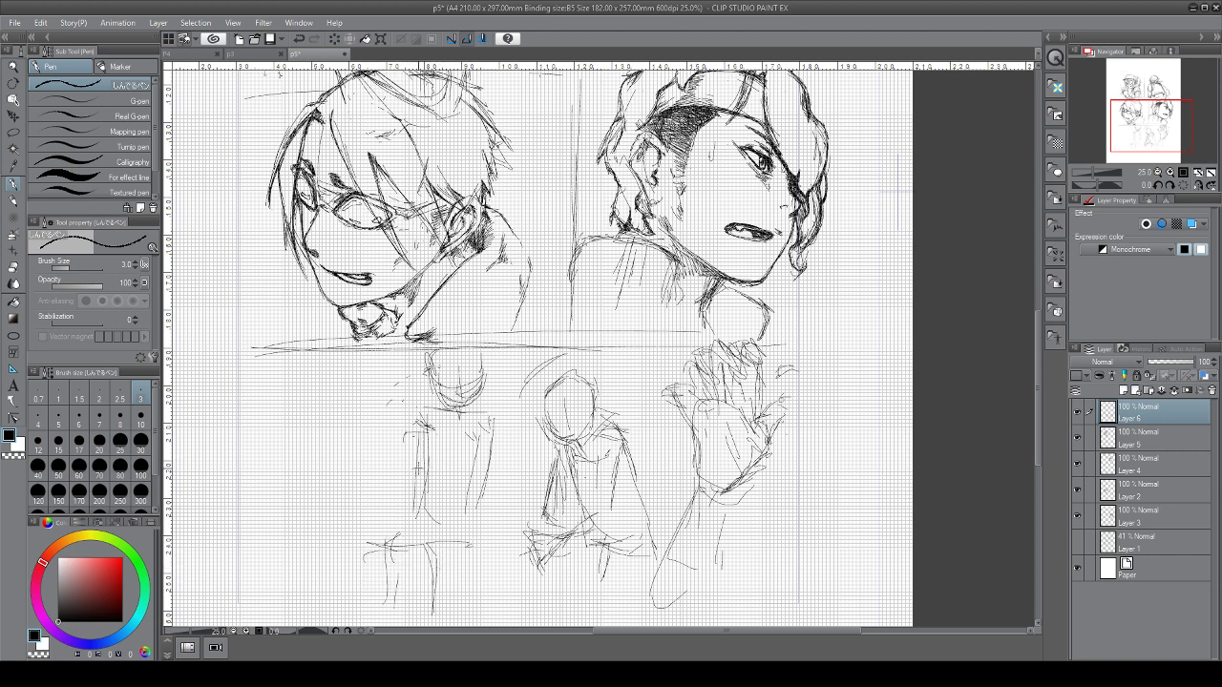
Rough in the left small figure's two bent arms with raised hands
mouse_move(414, 420)
mouse_down()
mouse_move(389, 474)
mouse_move(402, 481)
mouse_up()
drag(506, 451, 513, 476)
drag(374, 412, 399, 376)
drag(516, 447, 517, 475)
Block in the left small figure's seated hips, knees and hanging lower legs
mouse_move(514, 414)
mouse_down()
mouse_move(534, 416)
mouse_move(515, 487)
mouse_move(485, 523)
mouse_move(490, 553)
mouse_move(451, 548)
mouse_move(447, 519)
mouse_move(425, 611)
mouse_up()
drag(449, 544, 460, 619)
drag(457, 571, 487, 565)
drag(366, 542, 401, 525)
drag(369, 544, 372, 611)
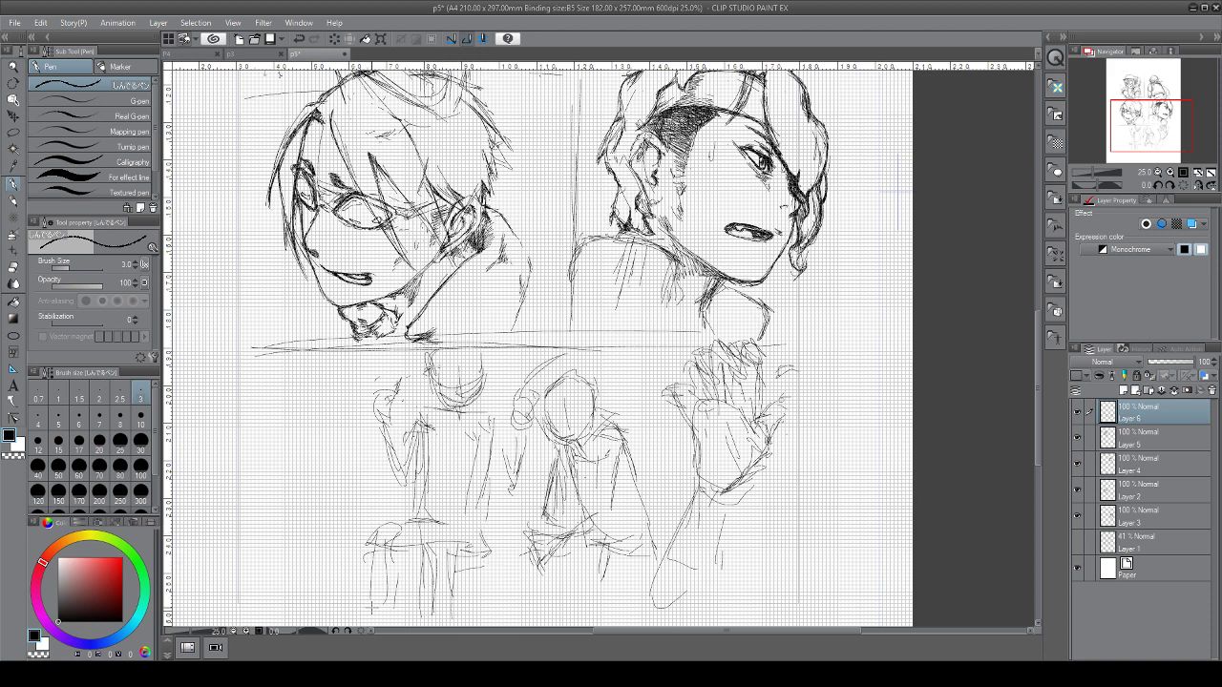
Sketch the right small figure's seated thighs and lower legs and reinforce its hip line
mouse_move(621, 582)
mouse_down()
mouse_move(657, 555)
mouse_move(592, 615)
mouse_up()
drag(588, 542, 621, 615)
drag(592, 573, 619, 619)
drag(535, 552, 530, 591)
drag(526, 544, 531, 609)
drag(552, 554, 556, 618)
drag(546, 564, 583, 577)
mouse_move(566, 537)
mouse_down()
mouse_move(642, 552)
mouse_move(644, 570)
mouse_up()
mouse_move(615, 451)
mouse_down()
mouse_move(606, 514)
mouse_move(563, 563)
mouse_move(599, 531)
mouse_move(592, 540)
mouse_move(644, 552)
mouse_move(577, 618)
mouse_up()
drag(582, 554, 578, 617)
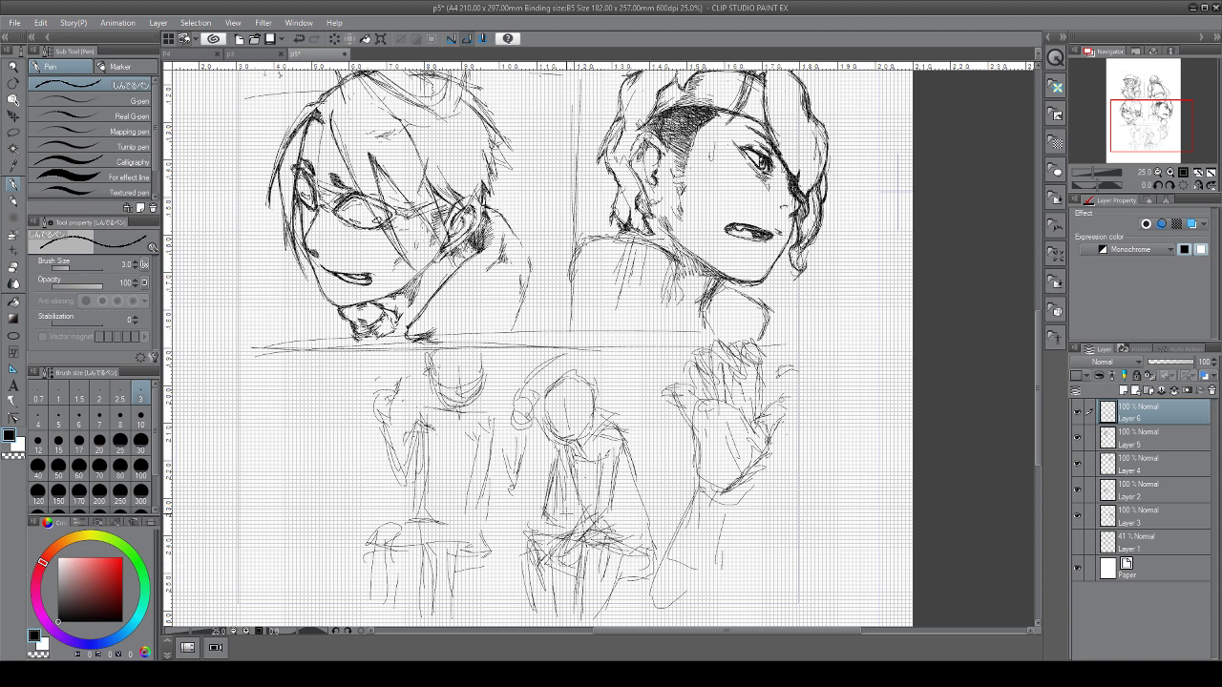
Restate both small figures' heads and strengthen the left one's shoulder line and torso sides
drag(563, 374, 535, 410)
mouse_move(433, 369)
mouse_down()
mouse_move(470, 358)
mouse_move(472, 400)
mouse_move(439, 399)
mouse_move(433, 374)
mouse_move(455, 351)
mouse_move(481, 374)
mouse_up()
drag(432, 425, 493, 427)
drag(492, 430, 480, 490)
mouse_move(426, 413)
mouse_down()
mouse_move(485, 428)
mouse_move(489, 464)
mouse_up()
drag(424, 435, 434, 515)
drag(485, 467, 495, 567)
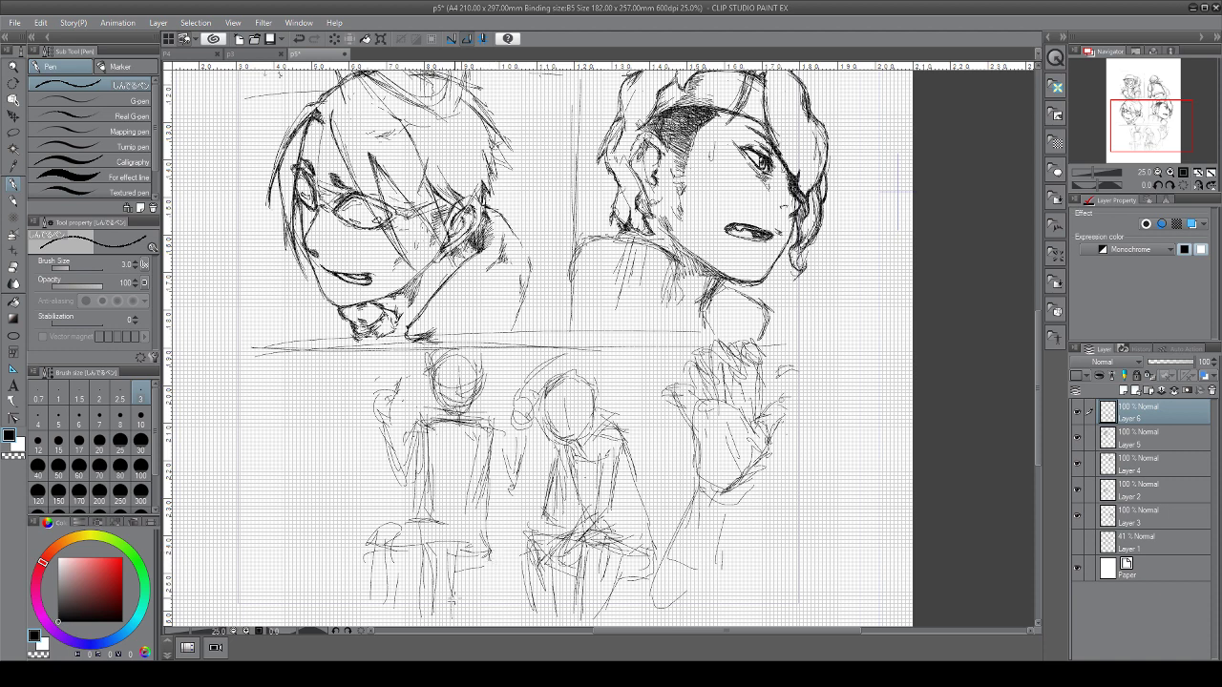
Rework the left small figure's waist line, thighs and lower legs with repeated strokes
mouse_move(440, 469)
mouse_down()
mouse_move(420, 527)
mouse_move(374, 540)
mouse_move(386, 602)
mouse_up()
mouse_move(469, 541)
mouse_down()
mouse_move(443, 524)
mouse_move(422, 583)
mouse_up()
drag(389, 519, 382, 620)
drag(411, 552, 407, 617)
drag(420, 553, 428, 608)
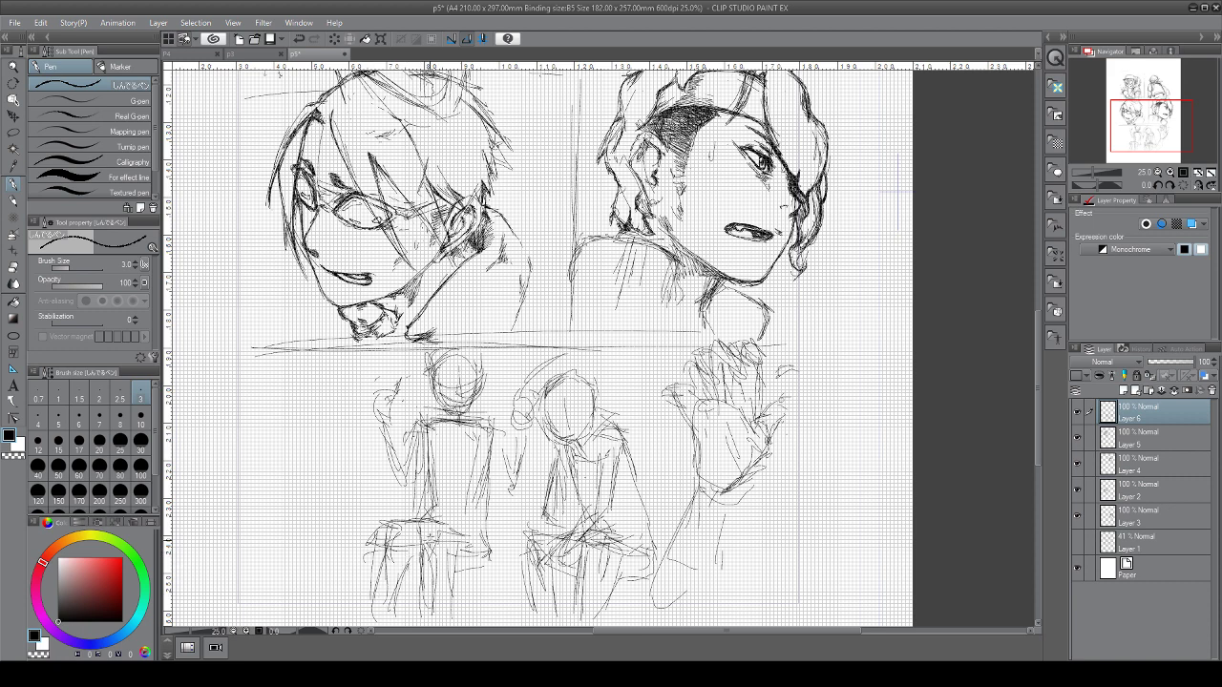
drag(430, 521, 445, 528)
mouse_move(439, 523)
mouse_down()
mouse_move(485, 541)
mouse_move(423, 563)
mouse_up()
drag(420, 577, 424, 611)
Draw a seat line linking the two small figures and close the lower end of the large hand's forearm
mouse_move(443, 556)
mouse_down()
mouse_move(456, 613)
mouse_move(500, 567)
mouse_up()
drag(471, 571, 497, 573)
drag(485, 543, 677, 566)
drag(723, 590, 682, 605)
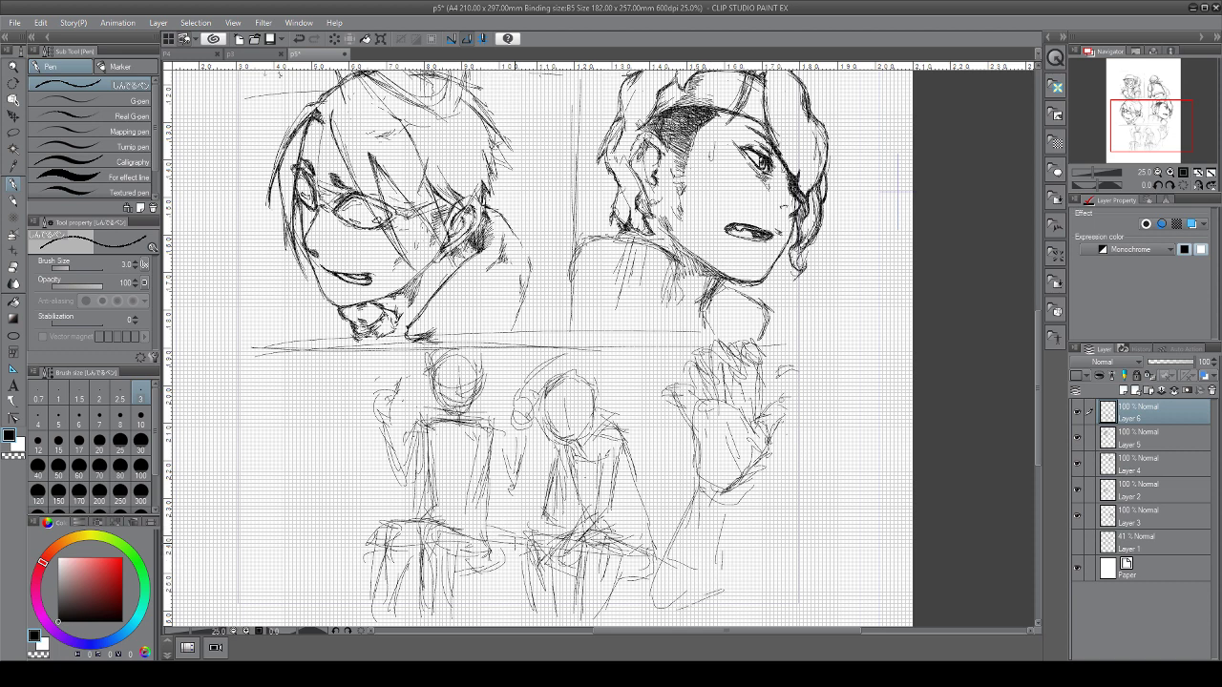
Raise the left small figure's lap line and reinforce its thighs and shins
drag(462, 550, 497, 537)
drag(432, 515, 472, 505)
mouse_move(433, 519)
mouse_down()
mouse_move(475, 504)
mouse_move(423, 510)
mouse_up()
drag(397, 521, 425, 503)
drag(386, 518, 417, 503)
mouse_move(384, 506)
mouse_down()
mouse_move(411, 508)
mouse_move(383, 562)
mouse_move(437, 516)
mouse_move(417, 584)
mouse_move(390, 570)
mouse_move(394, 604)
mouse_move(391, 575)
mouse_up()
drag(378, 560, 365, 616)
drag(399, 529, 418, 590)
mouse_move(415, 531)
mouse_down()
mouse_move(431, 553)
mouse_move(428, 596)
mouse_up()
drag(426, 576, 431, 611)
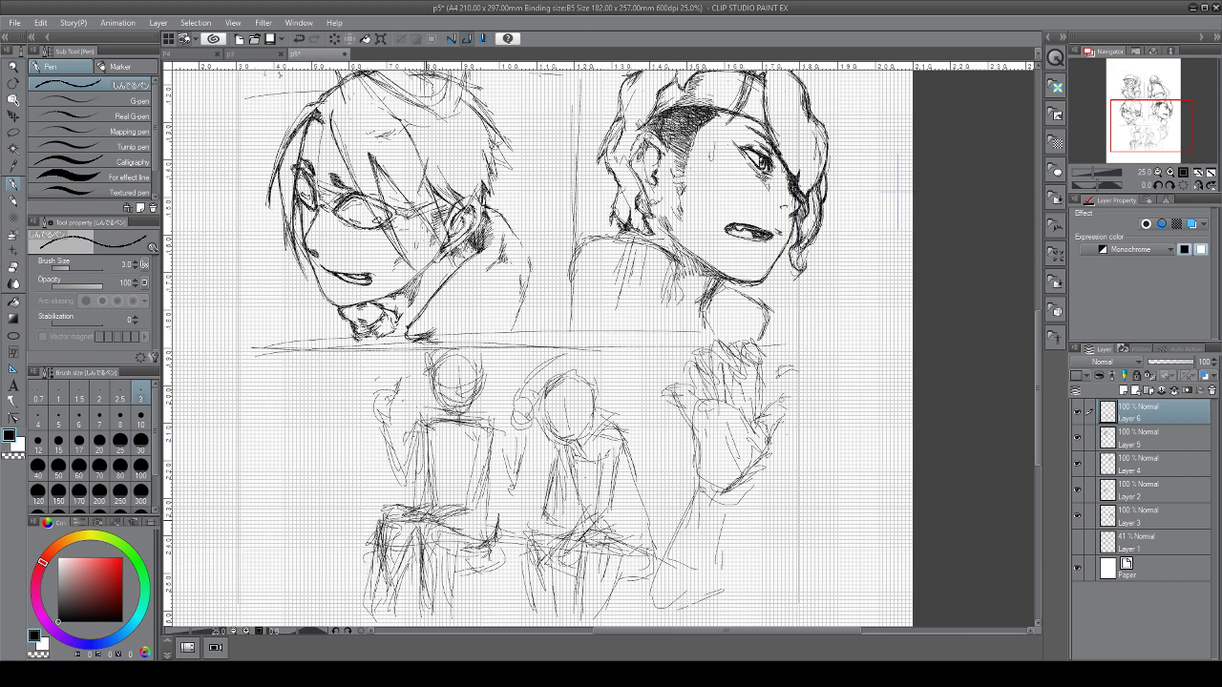
Darken the left small figure's outer torso side and hip corner, and hatch the gap between the two laps
mouse_move(421, 521)
mouse_down()
mouse_move(457, 504)
mouse_move(489, 535)
mouse_up()
mouse_move(464, 516)
mouse_down()
mouse_move(498, 530)
mouse_move(487, 544)
mouse_up()
drag(492, 444, 481, 525)
mouse_move(493, 481)
mouse_down()
mouse_move(481, 531)
mouse_move(494, 533)
mouse_up()
drag(494, 525, 473, 548)
drag(432, 441, 439, 506)
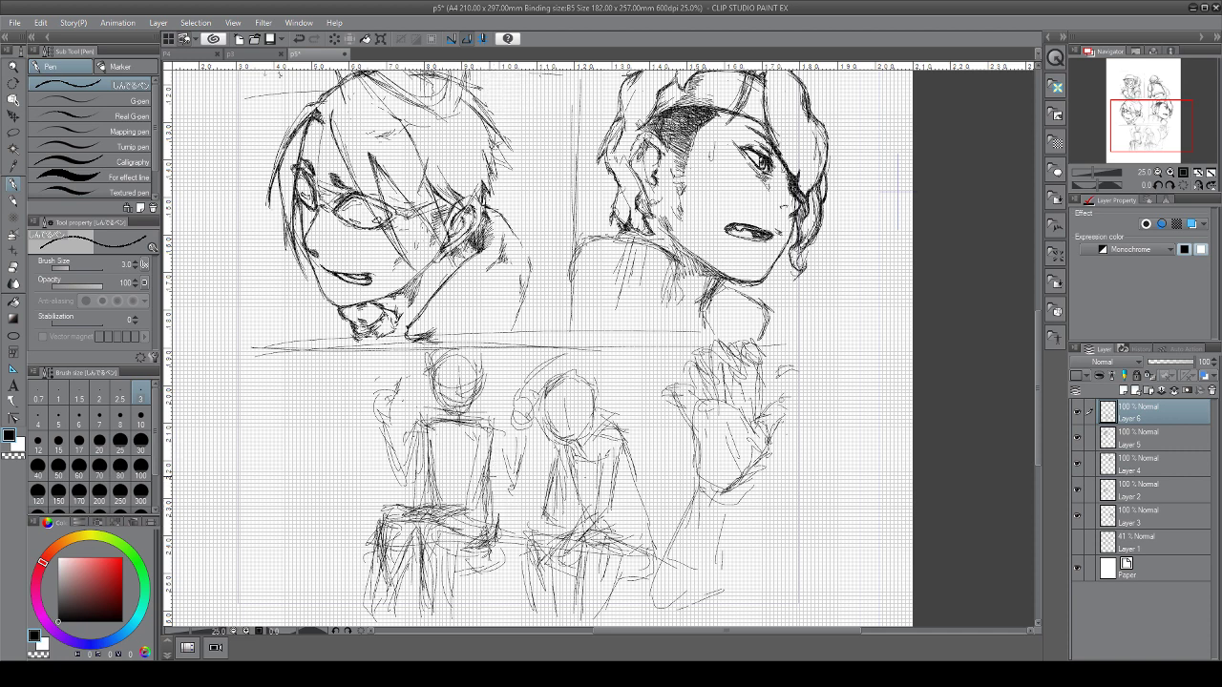
drag(489, 462, 494, 527)
mouse_move(495, 518)
mouse_down()
mouse_move(490, 542)
mouse_move(456, 563)
mouse_move(522, 592)
mouse_move(464, 566)
mouse_up()
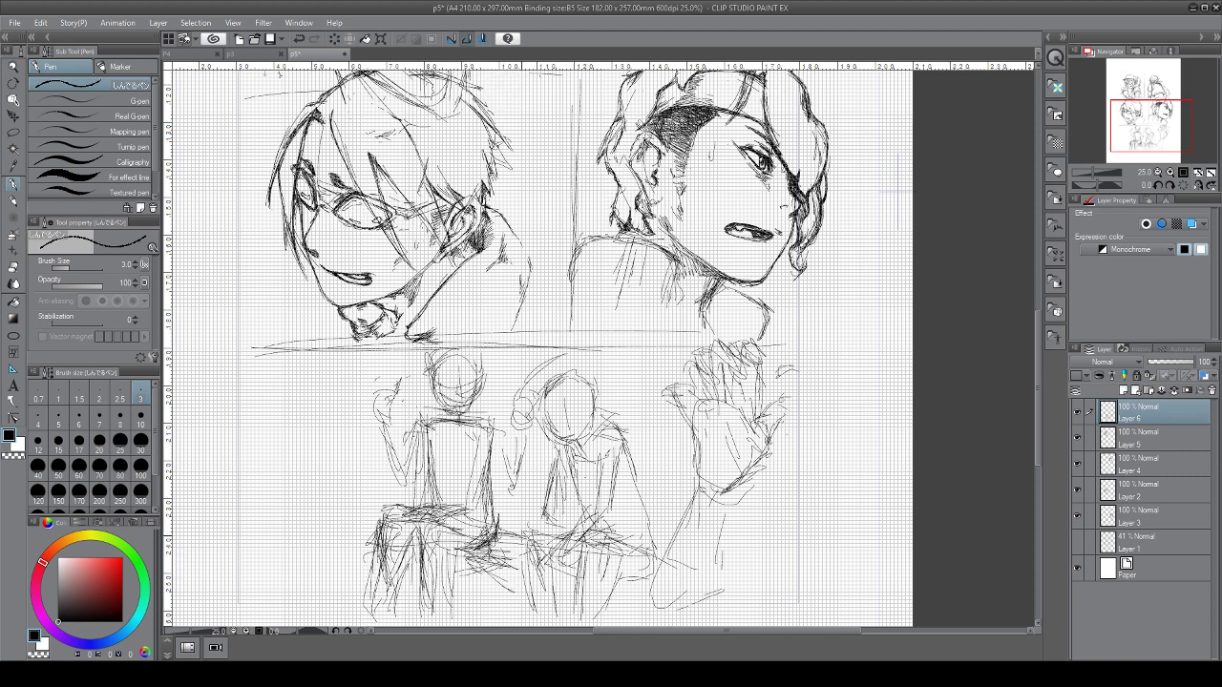
drag(527, 531, 500, 544)
drag(519, 534, 482, 556)
mouse_move(527, 537)
mouse_down()
mouse_move(481, 558)
mouse_move(494, 556)
mouse_up()
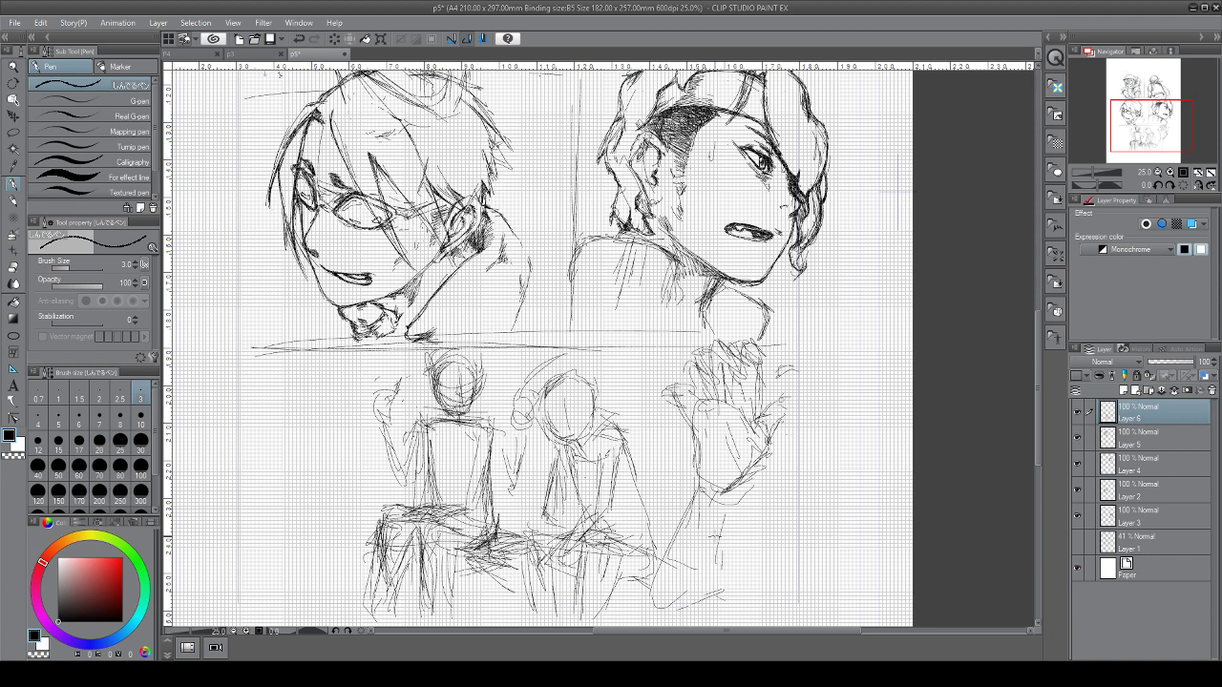
Sketch the large hand's forearm sides and loose sleeve folds around the elbow
mouse_move(715, 536)
mouse_down()
mouse_move(729, 611)
mouse_move(684, 488)
mouse_up()
mouse_move(646, 405)
mouse_down()
mouse_move(603, 511)
mouse_move(613, 545)
mouse_up()
drag(605, 533, 631, 550)
drag(662, 497, 631, 541)
drag(673, 437, 663, 511)
mouse_move(654, 526)
mouse_down()
mouse_move(615, 545)
mouse_move(659, 573)
mouse_move(630, 585)
mouse_move(721, 573)
mouse_move(737, 519)
mouse_up()
drag(703, 538, 760, 527)
drag(721, 544, 757, 560)
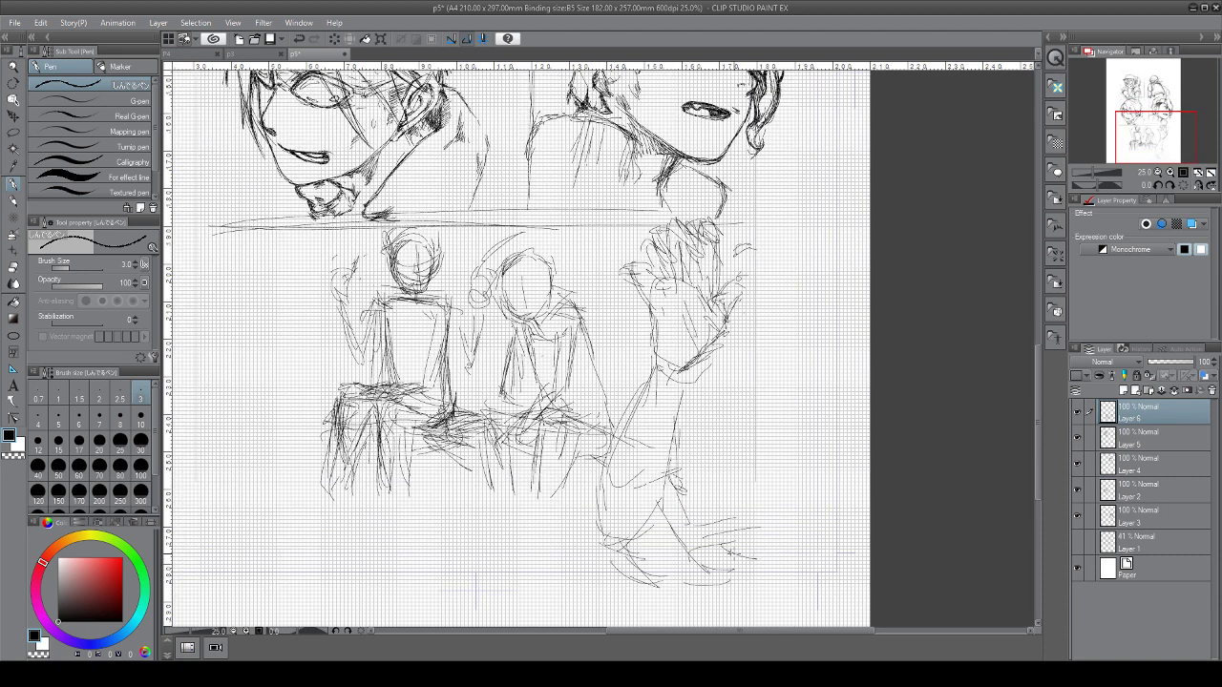
Extend the sleeve below the large hand outward with long sweeping lines
drag(670, 473, 748, 515)
mouse_move(708, 505)
mouse_down()
mouse_move(760, 501)
mouse_move(758, 533)
mouse_up()
mouse_move(658, 571)
mouse_down()
mouse_move(712, 578)
mouse_move(807, 479)
mouse_move(817, 486)
mouse_up()
mouse_move(716, 381)
mouse_down()
mouse_move(743, 388)
mouse_move(765, 447)
mouse_up()
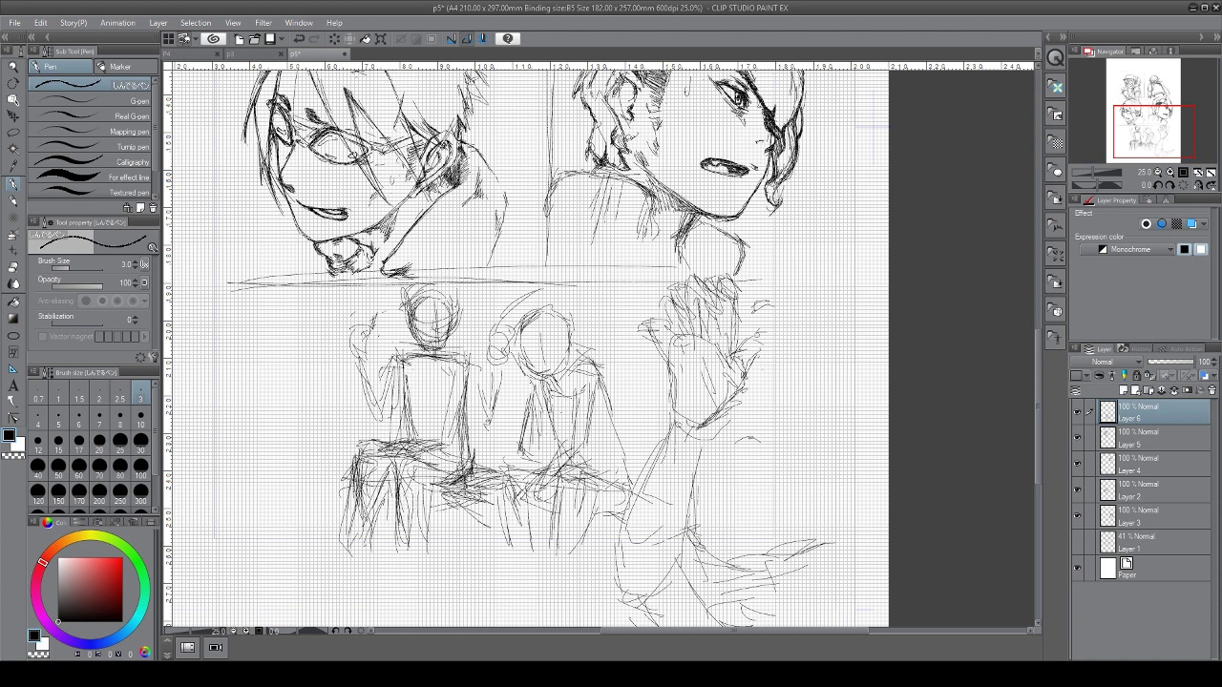
Redraw the left small figure's torso sides slanting in toward a narrower waist
drag(600, 474, 544, 461)
mouse_move(545, 461)
mouse_down()
mouse_move(650, 462)
mouse_move(541, 534)
mouse_up()
drag(540, 459, 672, 560)
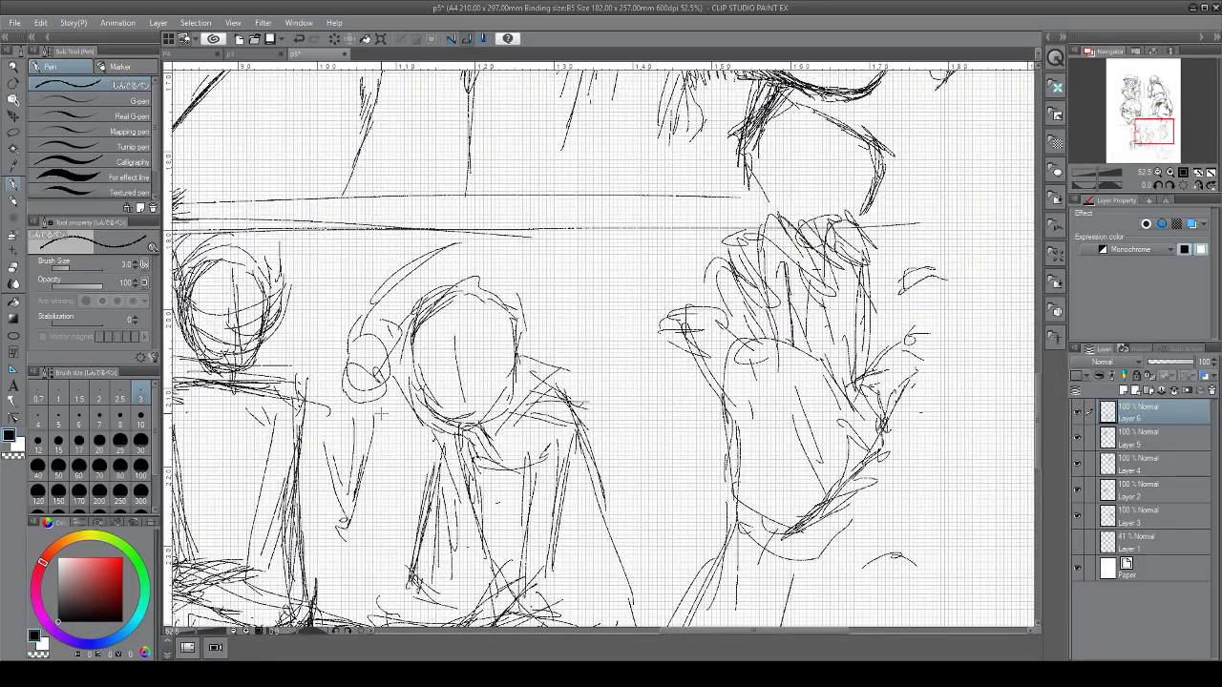
drag(380, 413, 502, 390)
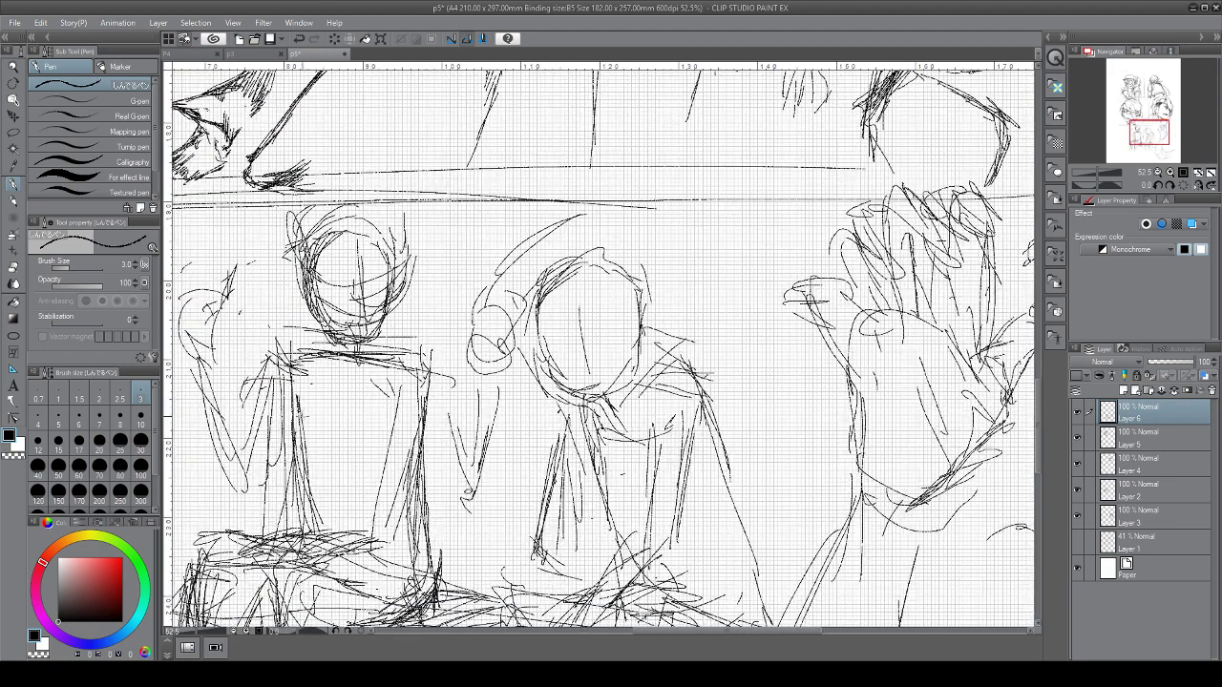
drag(300, 390, 324, 527)
drag(421, 391, 414, 497)
drag(414, 498, 426, 544)
drag(305, 455, 328, 552)
drag(315, 486, 322, 524)
mouse_move(316, 512)
mouse_down()
mouse_move(320, 556)
mouse_move(380, 575)
mouse_up()
drag(327, 557, 416, 578)
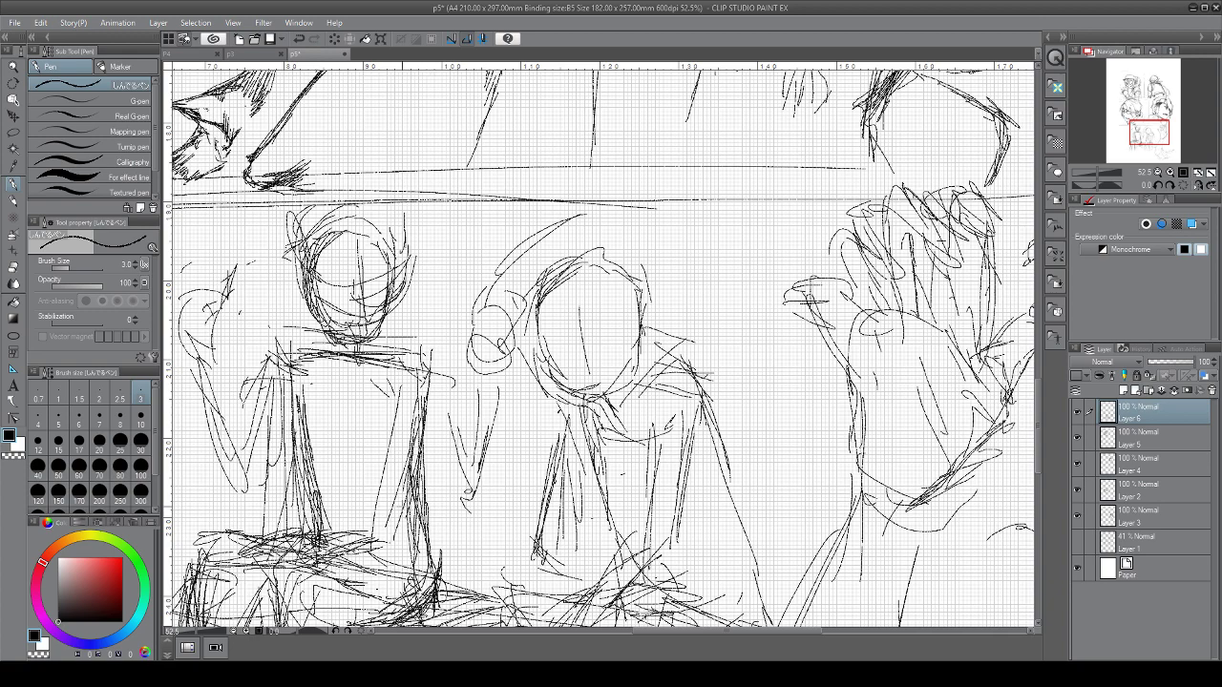
Erase the left small figure's lap and legs, clearing the leftover strokes with a lasso selection
drag(348, 561, 601, 502)
mouse_move(609, 497)
mouse_down()
mouse_move(592, 502)
mouse_move(616, 485)
mouse_move(593, 482)
mouse_move(449, 540)
mouse_move(535, 536)
mouse_move(507, 614)
mouse_move(538, 625)
mouse_move(538, 432)
mouse_move(547, 456)
mouse_up()
key(ctrl+minus)
key(ctrl+minus)
mouse_move(552, 498)
mouse_down()
mouse_move(553, 430)
mouse_move(525, 496)
mouse_move(536, 407)
mouse_move(470, 420)
mouse_up()
click(11, 129)
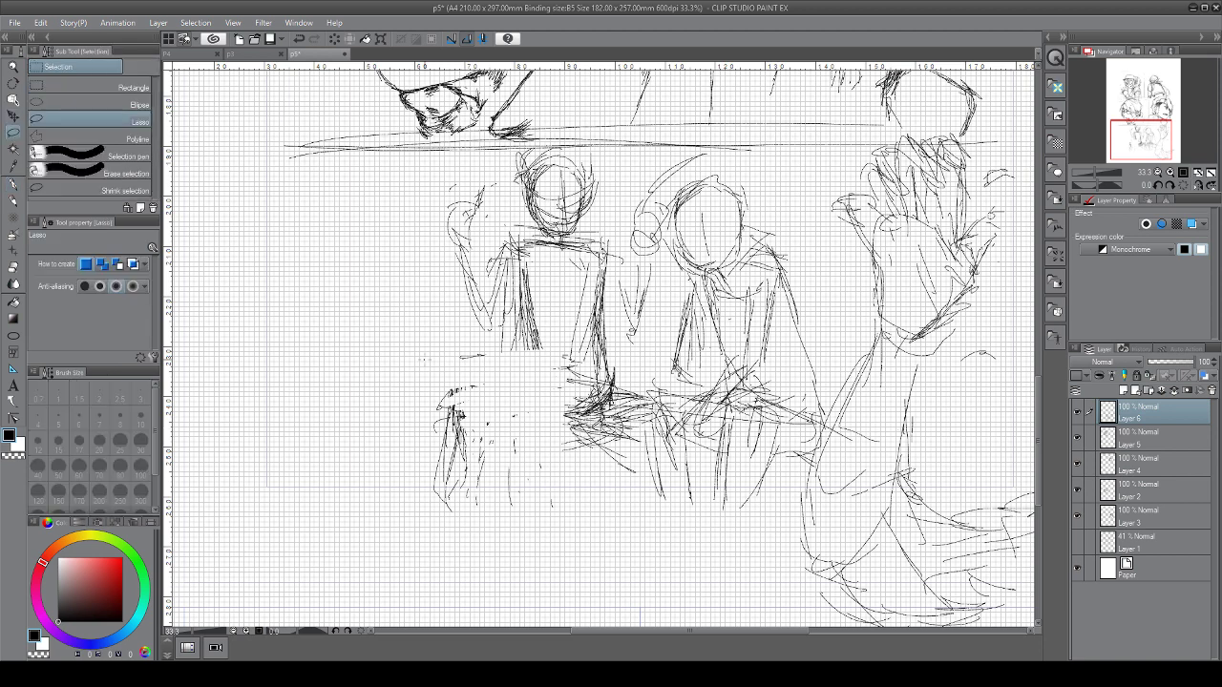
mouse_move(439, 350)
mouse_down()
mouse_move(406, 568)
mouse_move(434, 352)
mouse_up()
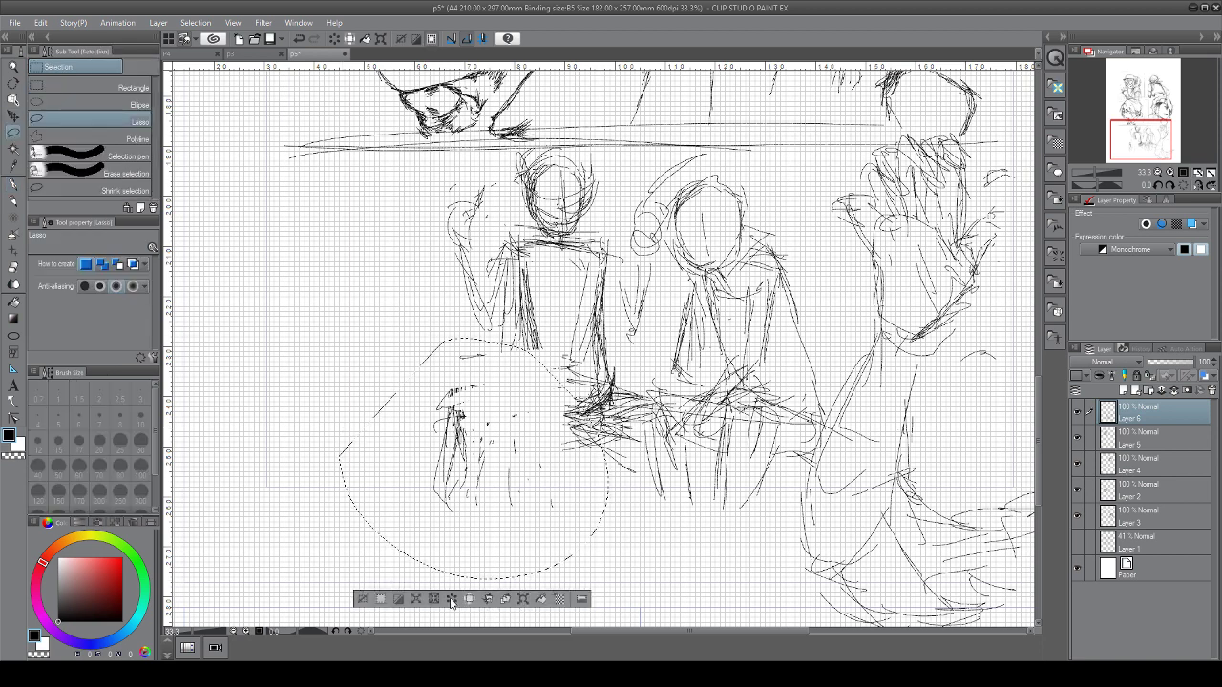
click(452, 600)
click(362, 599)
click(13, 185)
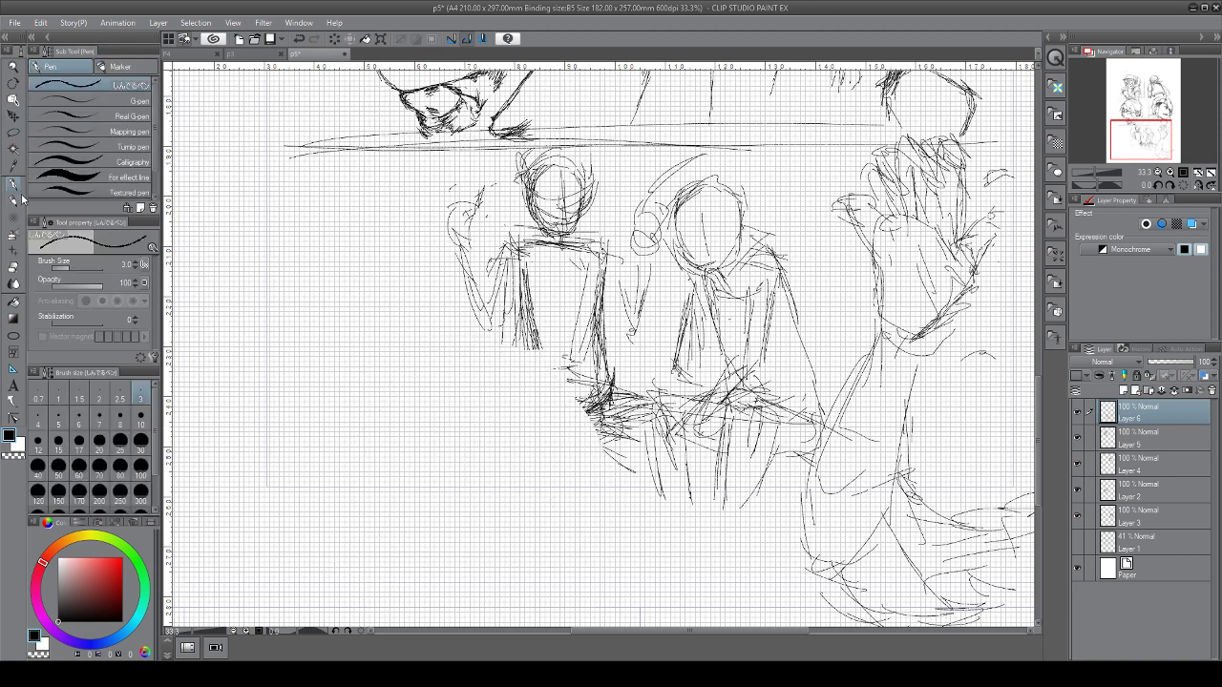
Hatch the right small figure's outer hip and restate its nearer thigh and lower leg
mouse_move(828, 411)
mouse_down()
mouse_move(885, 421)
mouse_move(827, 483)
mouse_move(818, 422)
mouse_move(780, 448)
mouse_up()
drag(819, 426, 783, 440)
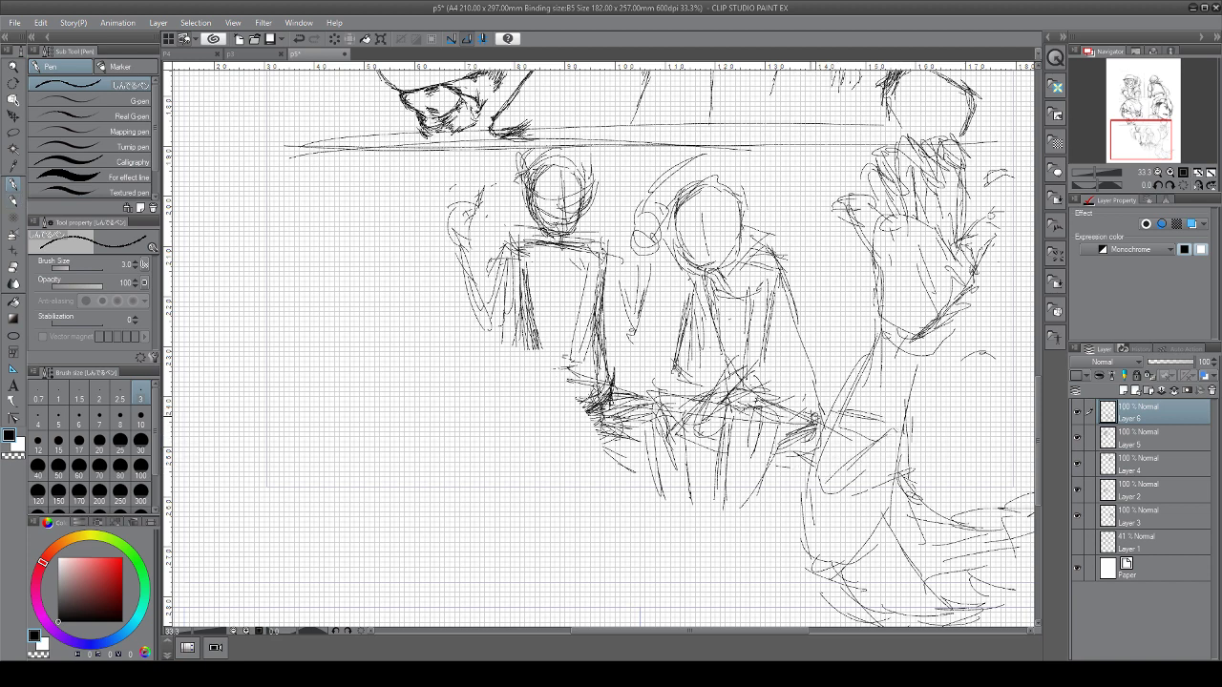
mouse_move(817, 376)
mouse_down()
mouse_move(828, 411)
mouse_move(794, 435)
mouse_up()
drag(818, 413, 796, 431)
drag(723, 379, 698, 452)
mouse_move(733, 375)
mouse_down()
mouse_move(711, 396)
mouse_move(738, 375)
mouse_up()
drag(729, 376, 704, 477)
drag(715, 397, 772, 387)
drag(721, 385, 704, 484)
drag(708, 423, 704, 495)
Build up the right small figure's other knee and shin and the underside of its lap
drag(663, 369, 677, 376)
drag(644, 376, 641, 456)
drag(637, 414, 651, 471)
mouse_move(643, 380)
mouse_down()
mouse_move(698, 390)
mouse_move(691, 377)
mouse_up()
drag(643, 378, 639, 465)
drag(638, 422, 652, 495)
drag(680, 421, 705, 437)
mouse_move(674, 442)
mouse_down()
mouse_move(720, 427)
mouse_move(802, 457)
mouse_move(788, 457)
mouse_up()
drag(815, 434, 777, 453)
drag(714, 369, 646, 374)
mouse_move(665, 363)
mouse_down()
mouse_move(644, 390)
mouse_move(645, 487)
mouse_up()
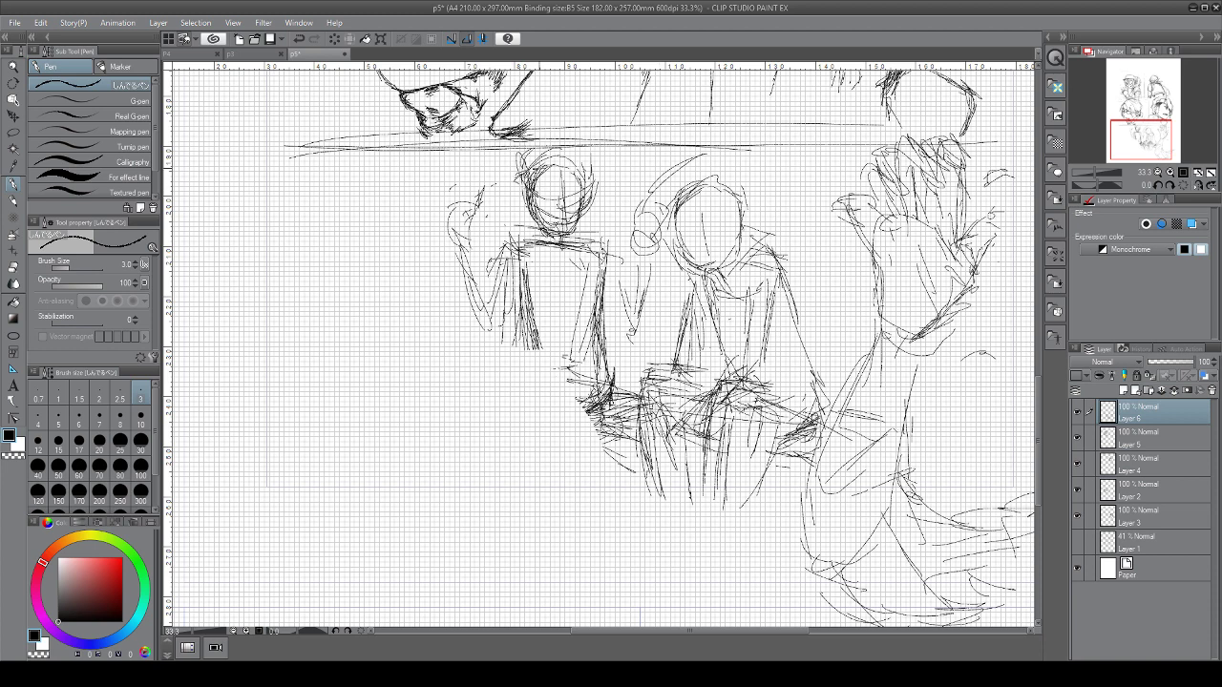
Erase the left small figure's head and redraw it as a narrower oval
mouse_move(544, 182)
mouse_down()
mouse_move(546, 217)
mouse_move(571, 225)
mouse_move(590, 191)
mouse_move(540, 160)
mouse_move(525, 195)
mouse_move(520, 178)
mouse_move(542, 220)
mouse_up()
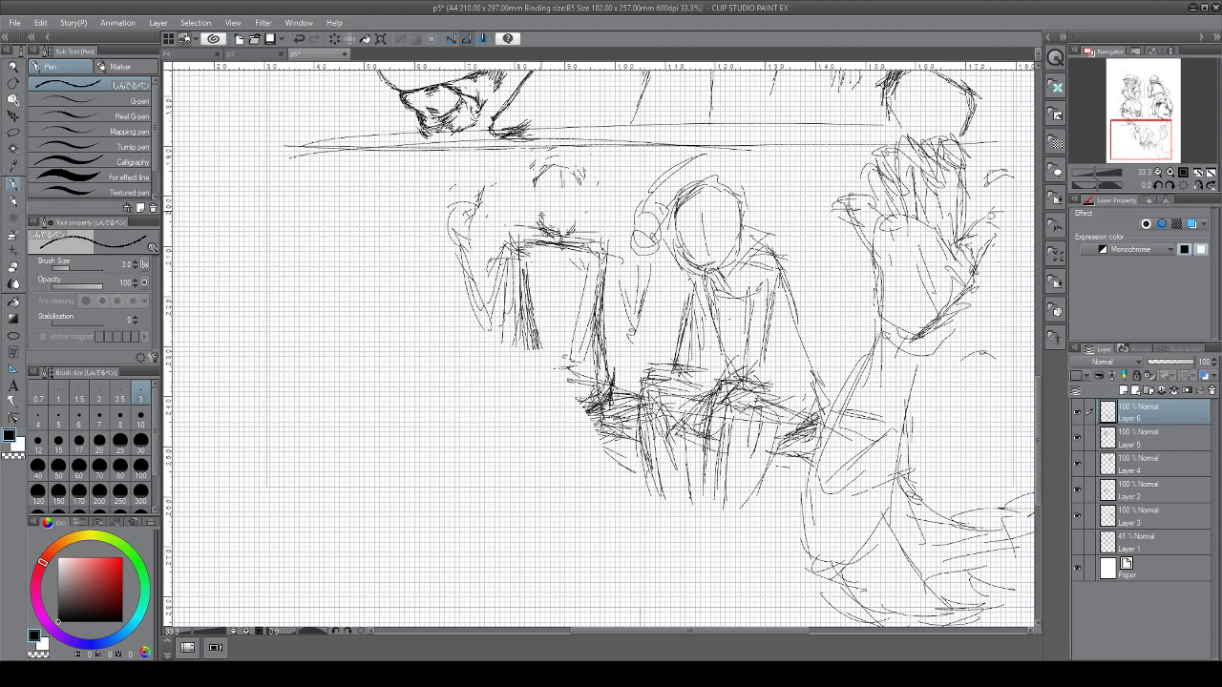
drag(573, 329, 649, 329)
drag(573, 238, 564, 419)
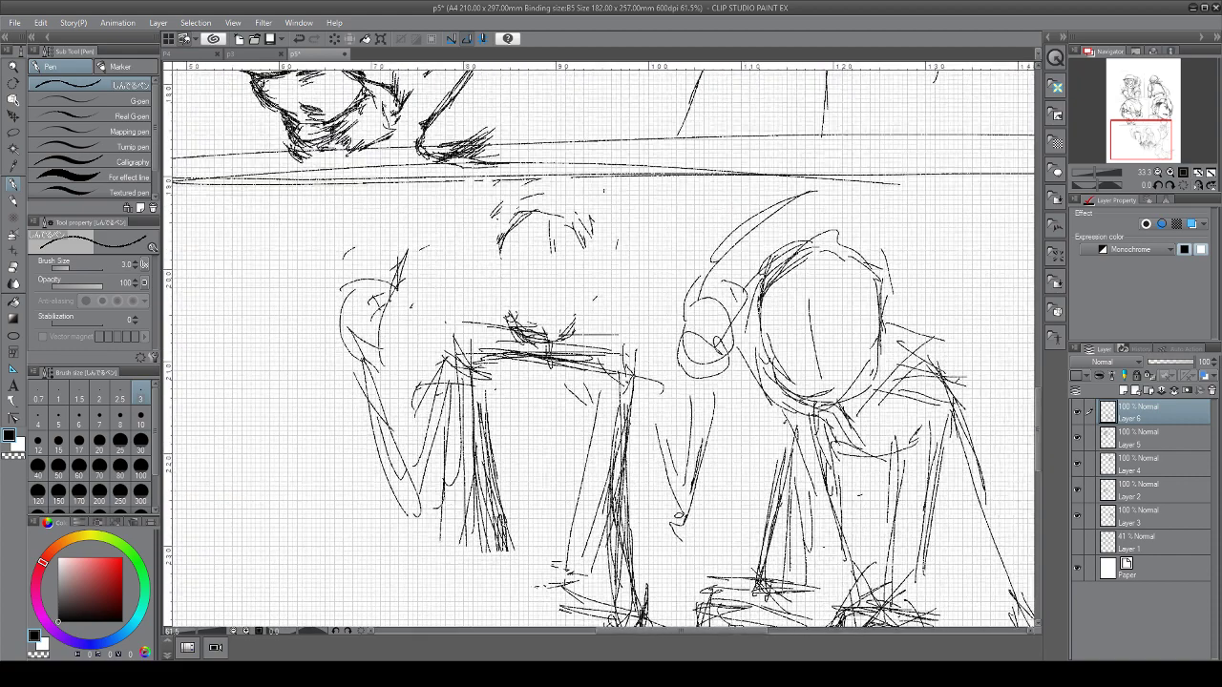
mouse_move(491, 267)
mouse_down()
mouse_move(514, 223)
mouse_move(580, 268)
mouse_move(588, 306)
mouse_move(489, 251)
mouse_move(508, 325)
mouse_move(573, 343)
mouse_up()
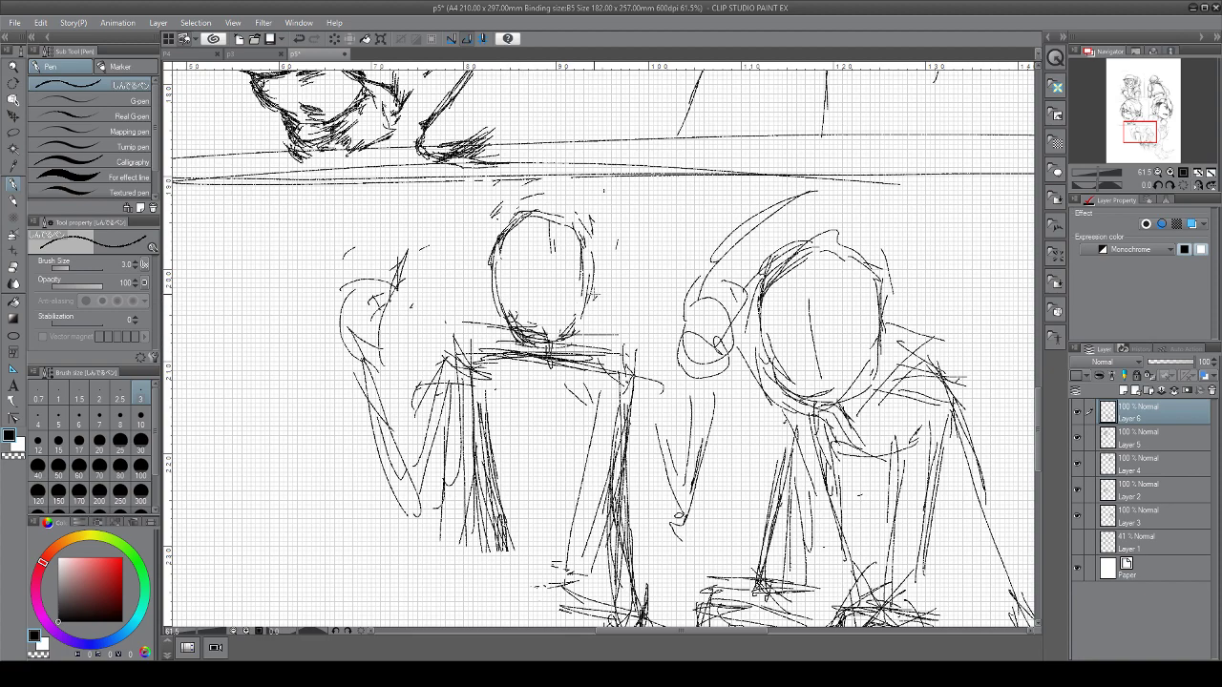
Redraw the left small figure's torso tapering to the waist and sketch the start of its hip
drag(482, 359, 513, 536)
drag(477, 403, 481, 548)
mouse_move(487, 464)
mouse_down()
mouse_move(506, 550)
mouse_move(498, 432)
mouse_up()
mouse_move(489, 317)
mouse_down()
mouse_move(500, 465)
mouse_move(512, 473)
mouse_move(473, 478)
mouse_move(600, 504)
mouse_up()
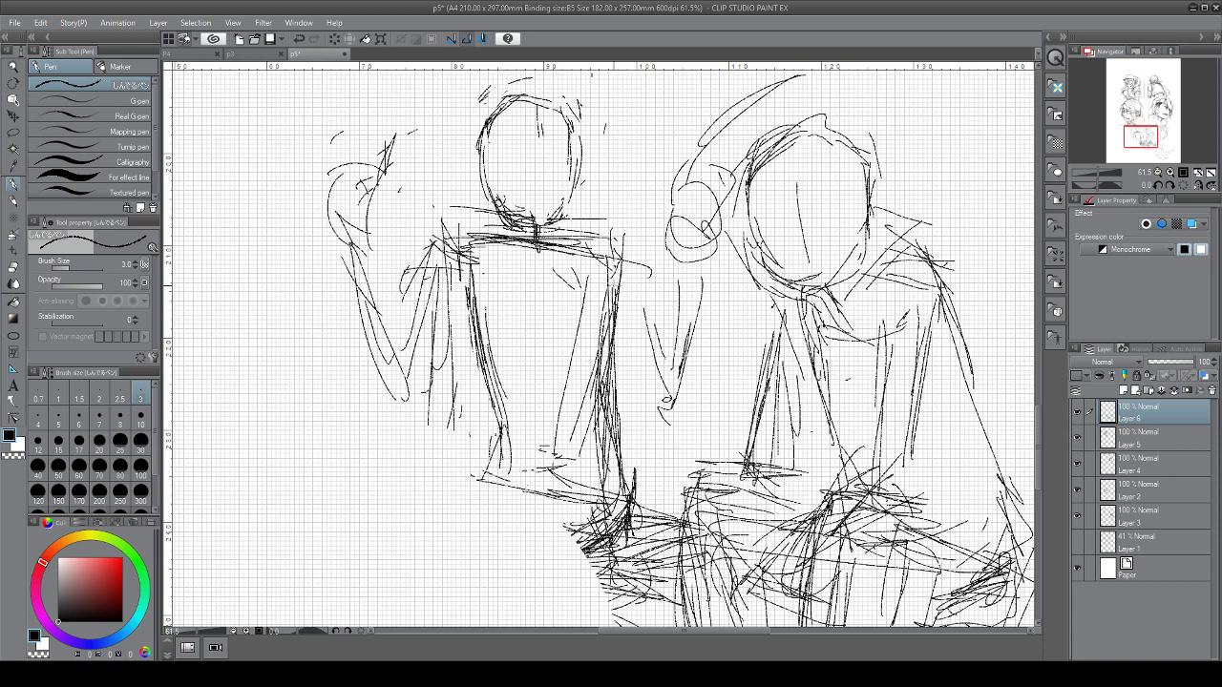
drag(611, 256, 605, 500)
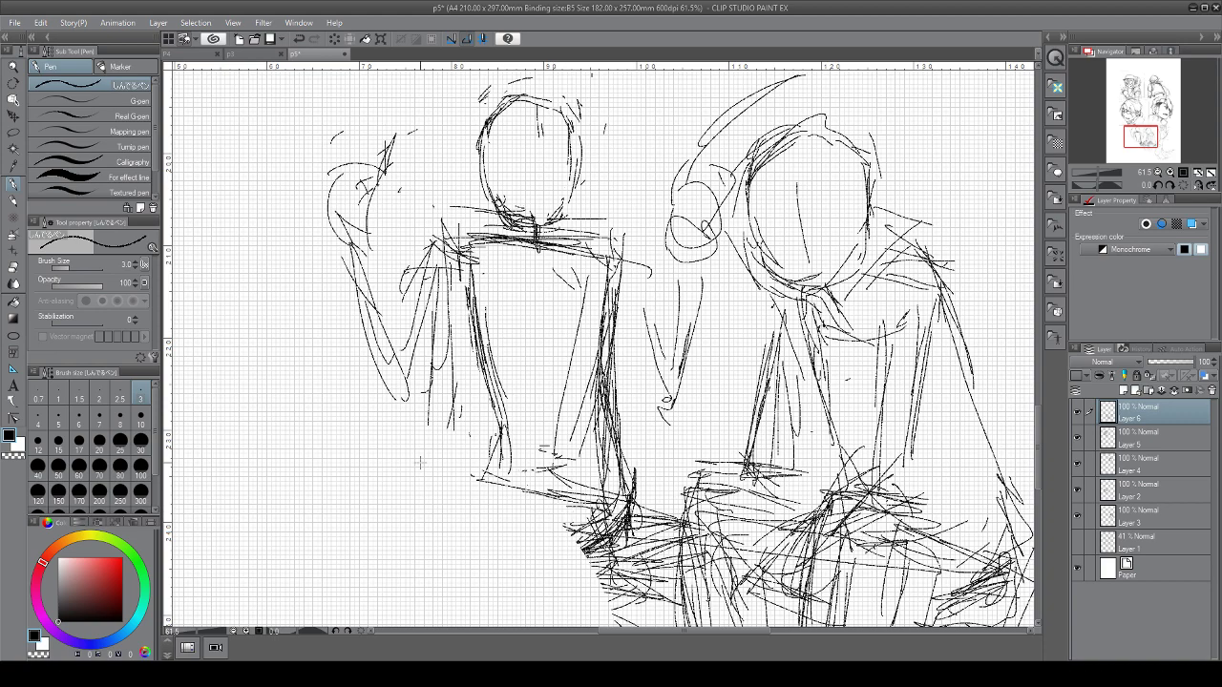
mouse_move(455, 464)
mouse_down()
mouse_move(437, 468)
mouse_move(506, 478)
mouse_move(482, 560)
mouse_up()
scroll(592, 455, down, 2)
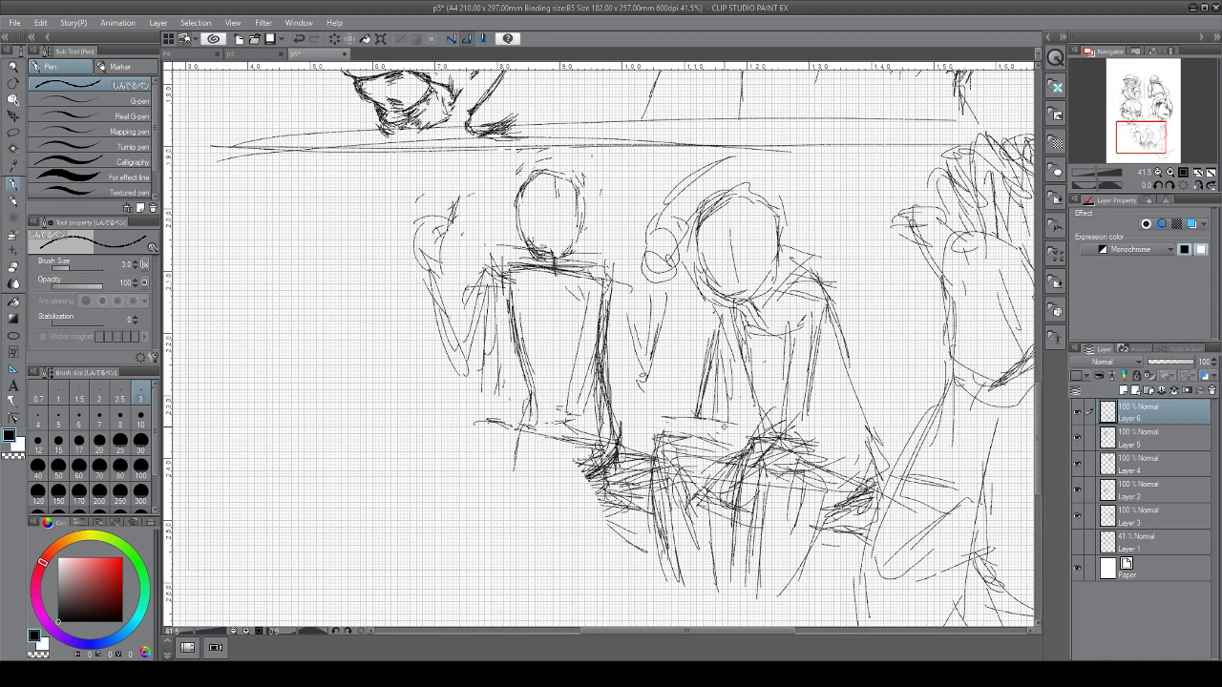
Taper the right small figure's torso toward the waist and redraw its outer arm down to the hip
drag(722, 300, 760, 401)
drag(748, 366, 786, 426)
drag(828, 313, 861, 418)
drag(834, 346, 885, 470)
Rework the right small figure's hip area and erase parts of its cluttered lap and thighs
mouse_move(781, 416)
mouse_down()
mouse_move(784, 452)
mouse_move(854, 497)
mouse_up()
mouse_move(782, 451)
mouse_down()
mouse_move(855, 486)
mouse_move(810, 469)
mouse_up()
mouse_move(763, 449)
mouse_down()
mouse_move(795, 463)
mouse_move(812, 516)
mouse_move(842, 487)
mouse_move(795, 575)
mouse_up()
mouse_move(663, 434)
mouse_down()
mouse_move(660, 527)
mouse_move(672, 535)
mouse_move(697, 458)
mouse_move(693, 542)
mouse_move(708, 482)
mouse_up()
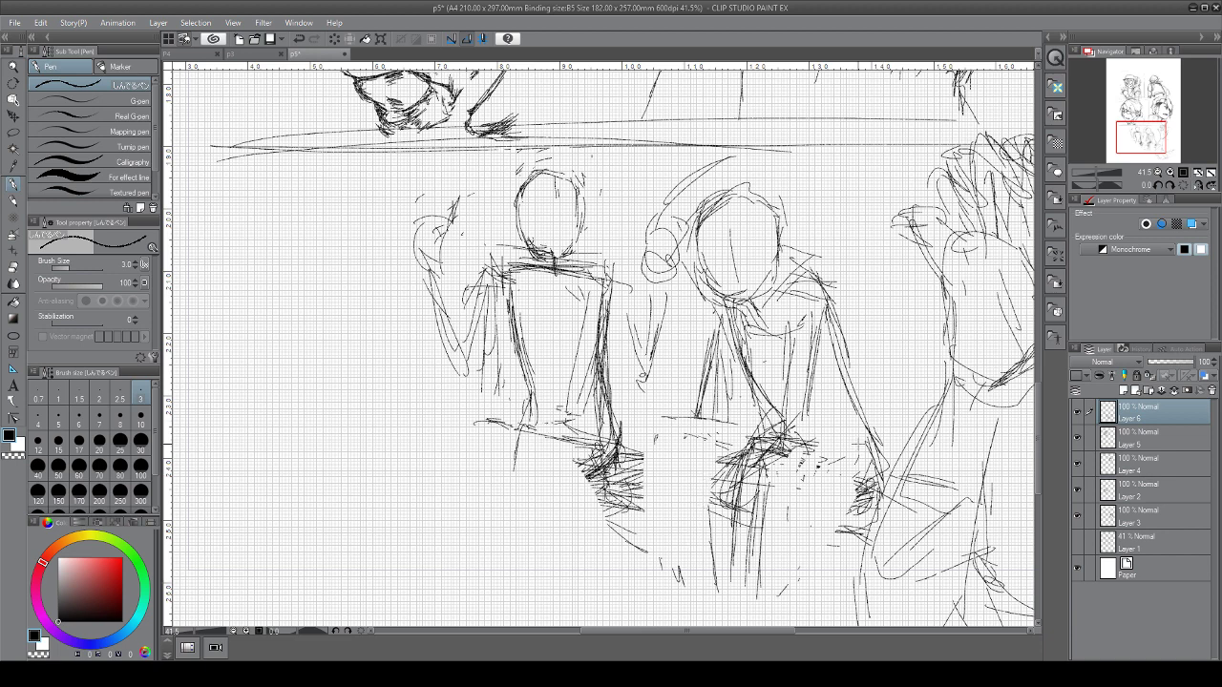
Sketch a cleaner hip line, lap edge and outer leg for the right small figure
mouse_move(845, 462)
mouse_down()
mouse_move(874, 476)
mouse_move(794, 456)
mouse_move(759, 432)
mouse_move(741, 563)
mouse_up()
mouse_move(756, 431)
mouse_down()
mouse_move(796, 443)
mouse_move(739, 542)
mouse_up()
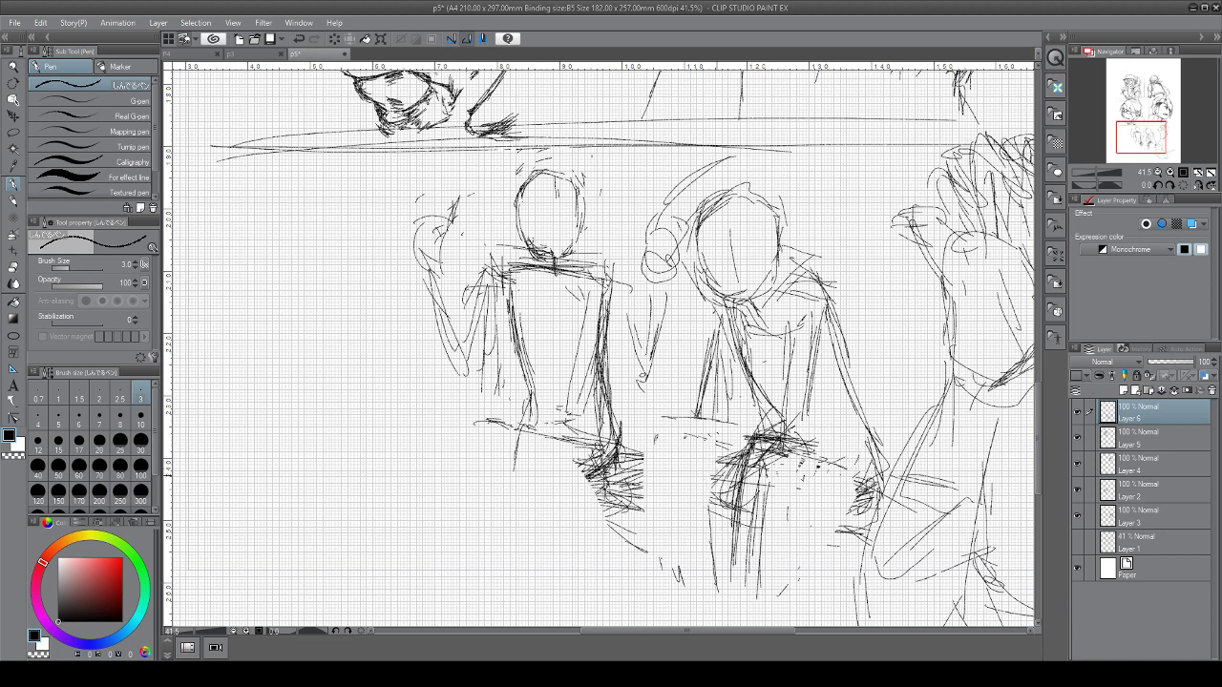
mouse_move(717, 434)
mouse_down()
mouse_move(657, 411)
mouse_move(651, 516)
mouse_move(668, 569)
mouse_up()
drag(661, 448, 672, 520)
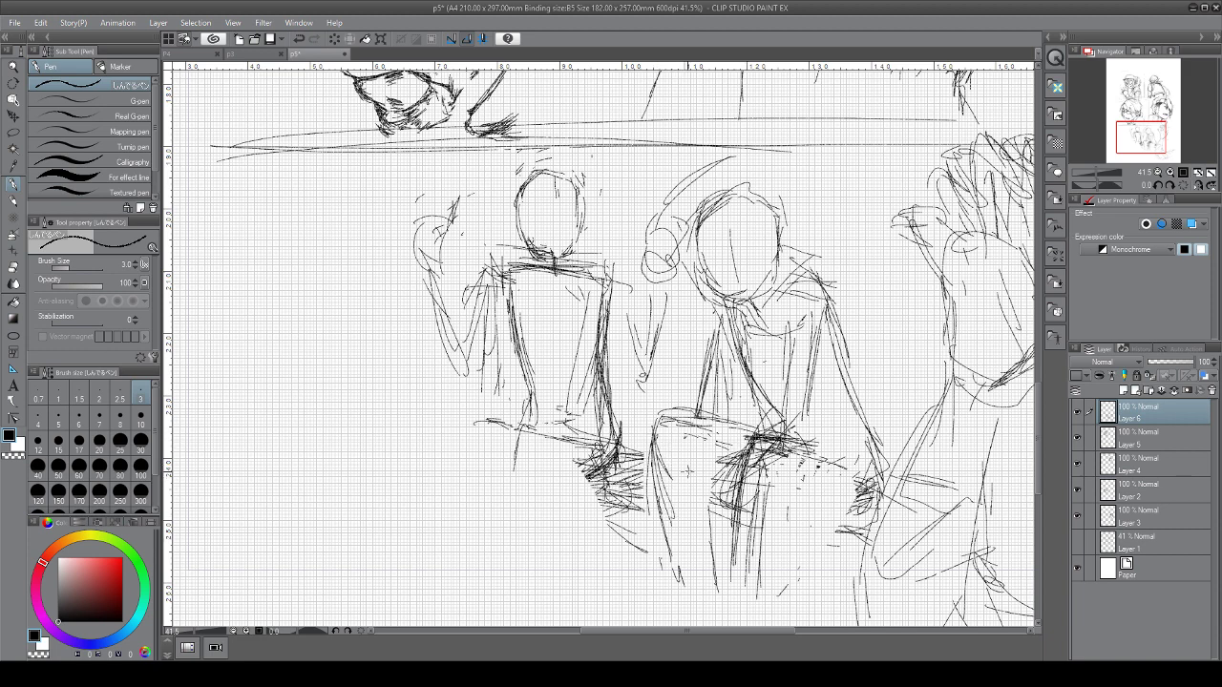
Restate the right small figure's lap edge and erase its lap and leg lines
drag(699, 424, 647, 430)
drag(648, 430, 739, 424)
drag(817, 445, 745, 445)
mouse_move(722, 442)
mouse_down()
mouse_move(807, 441)
mouse_move(726, 468)
mouse_move(783, 478)
mouse_move(726, 504)
mouse_move(737, 542)
mouse_move(707, 595)
mouse_up()
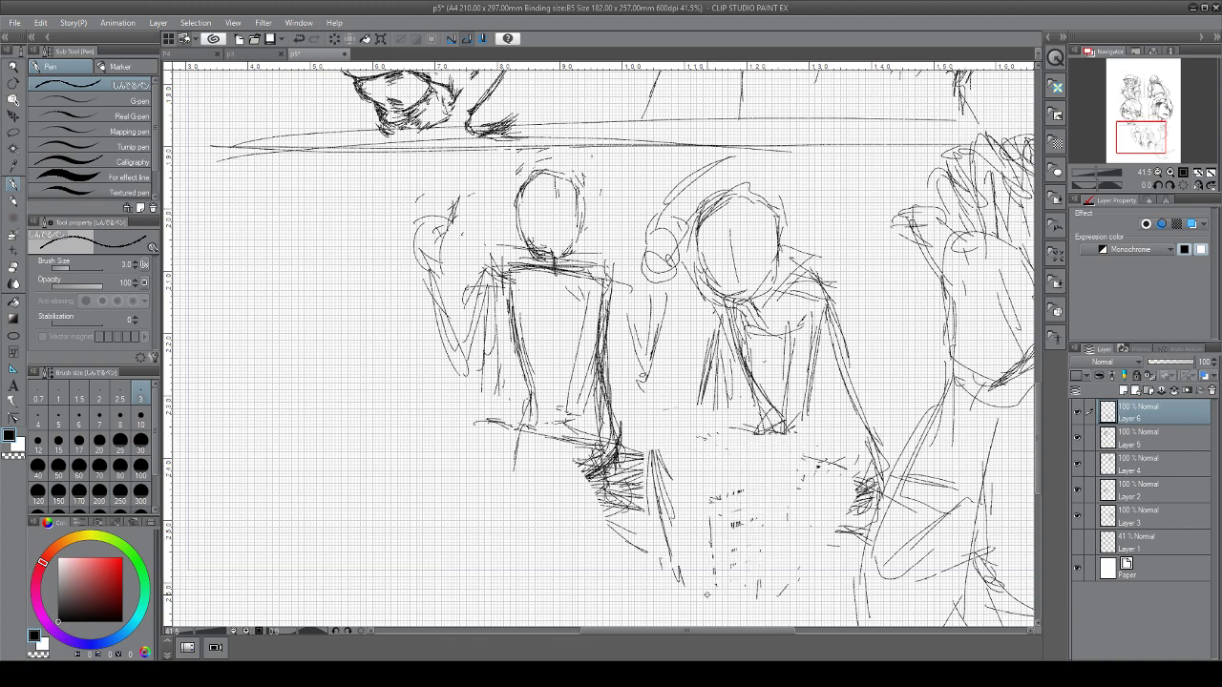
Sketch a new lap plane across the right small figure's hips
scroll(628, 430, down, 2)
drag(628, 430, 554, 368)
drag(668, 393, 637, 410)
mouse_move(677, 390)
mouse_down()
mouse_move(618, 419)
mouse_move(581, 405)
mouse_move(661, 387)
mouse_up()
mouse_move(609, 416)
mouse_down()
mouse_move(670, 426)
mouse_move(640, 420)
mouse_move(659, 428)
mouse_up()
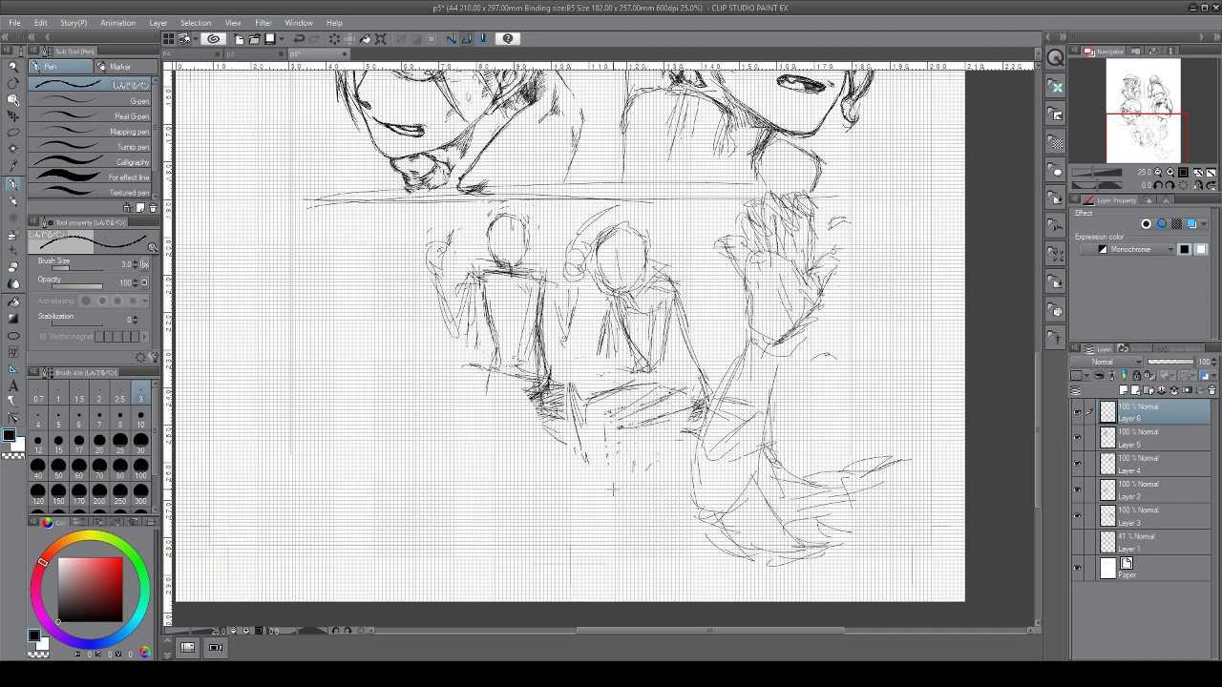
Lasso both small seated figures beside the large hand, delete them and clear the selection
click(12, 131)
mouse_move(344, 270)
mouse_down()
mouse_move(384, 239)
mouse_move(689, 233)
mouse_move(708, 342)
mouse_move(448, 475)
mouse_move(361, 434)
mouse_up()
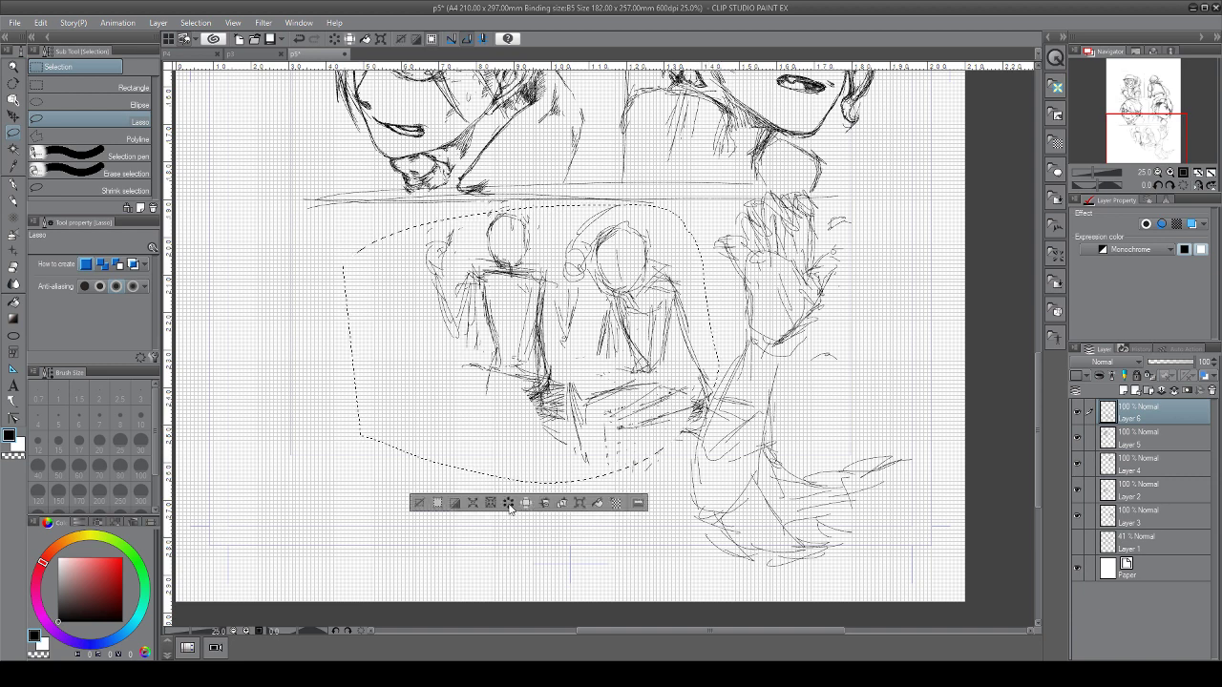
key(Delete)
click(419, 502)
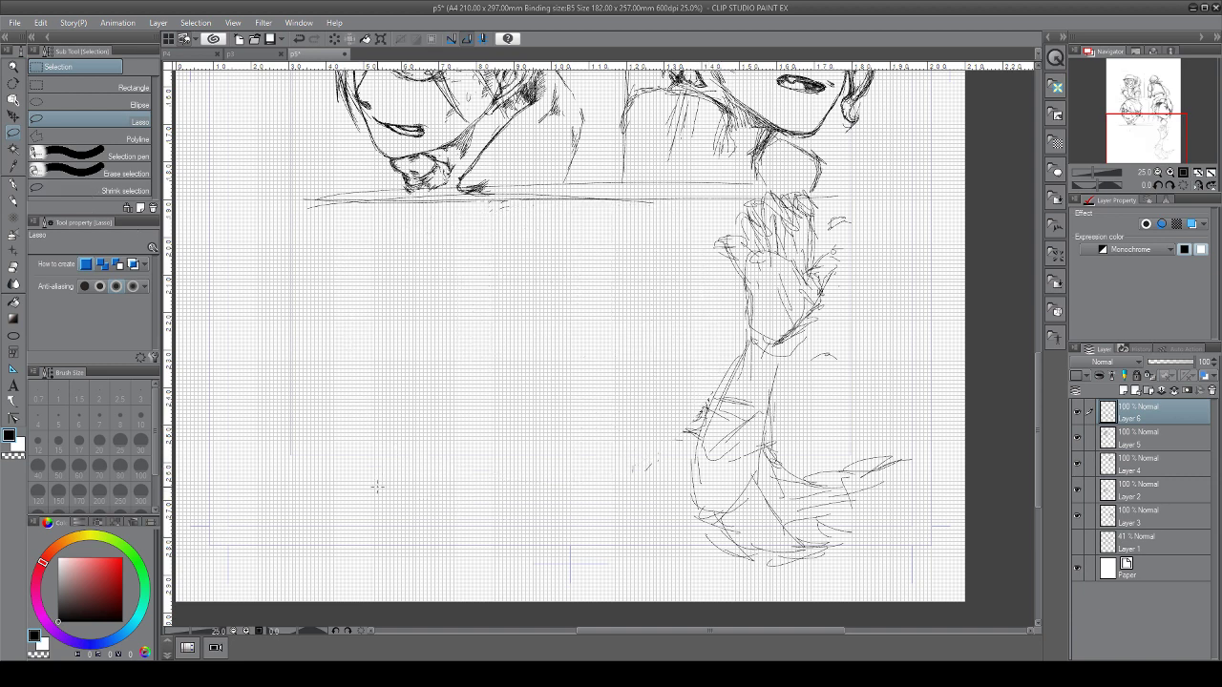
Sketch a flat, hatched seat plane in perspective beside the large hand's forearm
key(p)
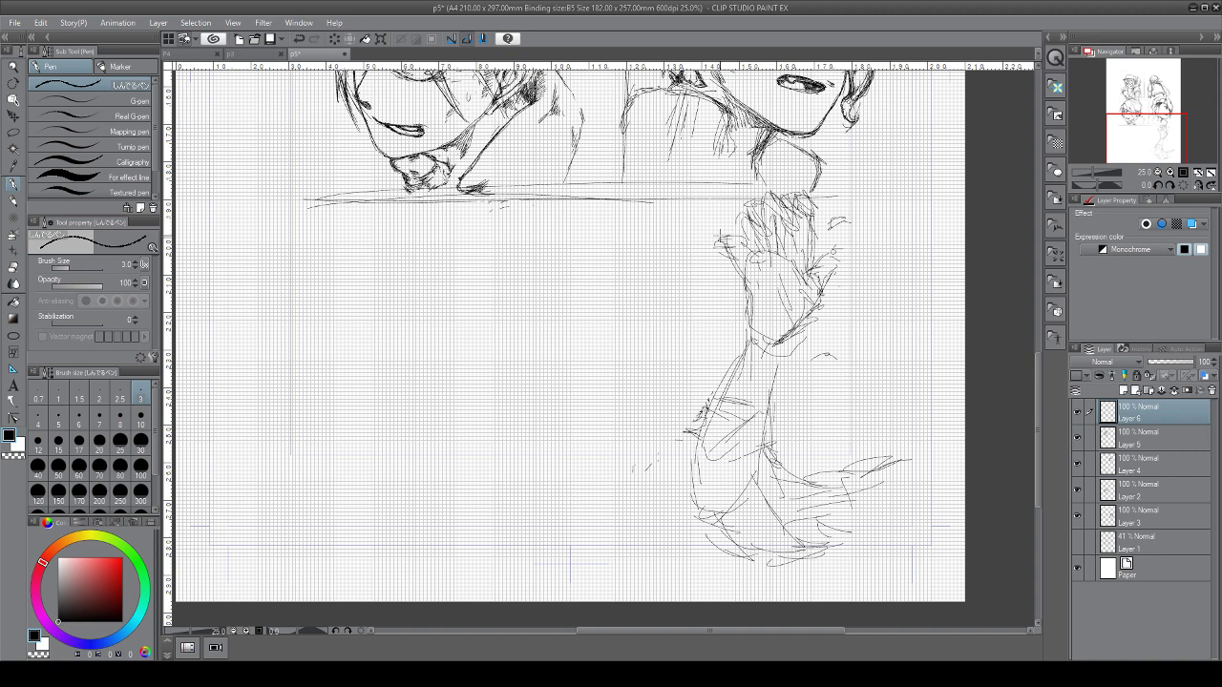
drag(624, 434, 702, 438)
mouse_move(613, 429)
mouse_down()
mouse_move(674, 440)
mouse_move(597, 436)
mouse_up()
drag(623, 422, 570, 440)
drag(670, 430, 576, 437)
mouse_move(697, 464)
mouse_down()
mouse_move(584, 441)
mouse_move(680, 478)
mouse_move(586, 443)
mouse_move(616, 447)
mouse_up()
drag(661, 443, 630, 455)
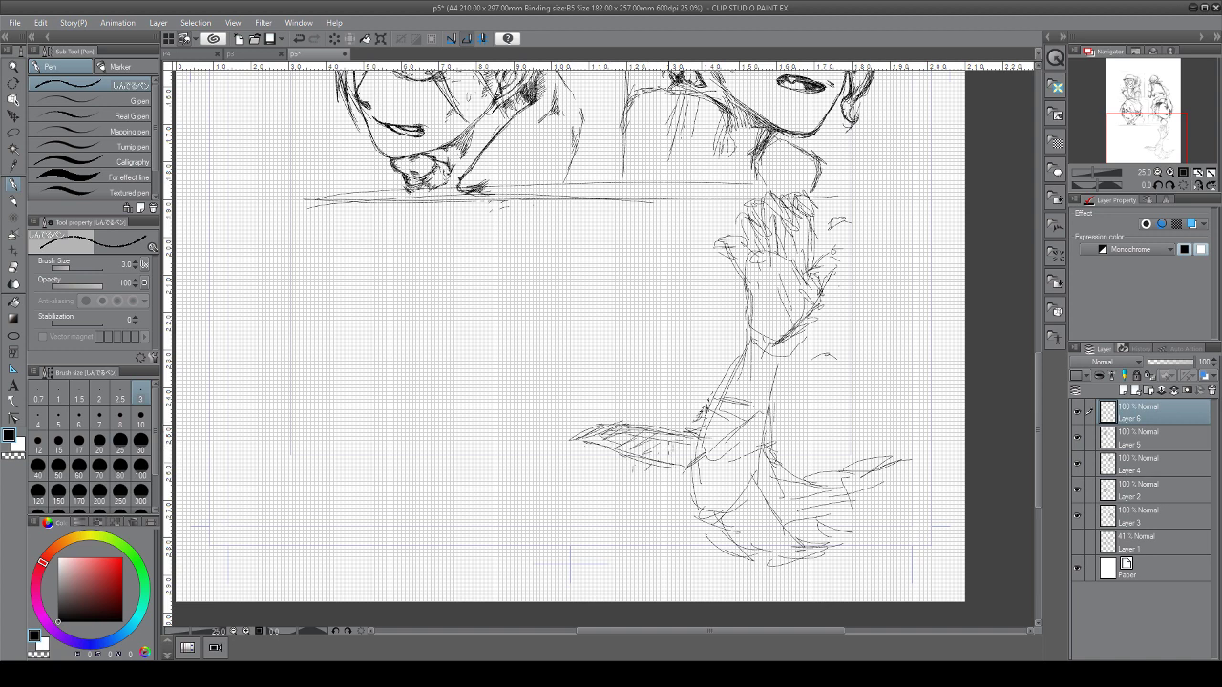
Sketch a second hatched seat plane further left and rough leaning torso lines above the seat plane beside the forearm
mouse_move(435, 417)
mouse_down()
mouse_move(544, 420)
mouse_move(417, 430)
mouse_move(519, 424)
mouse_move(481, 437)
mouse_up()
drag(616, 425, 611, 389)
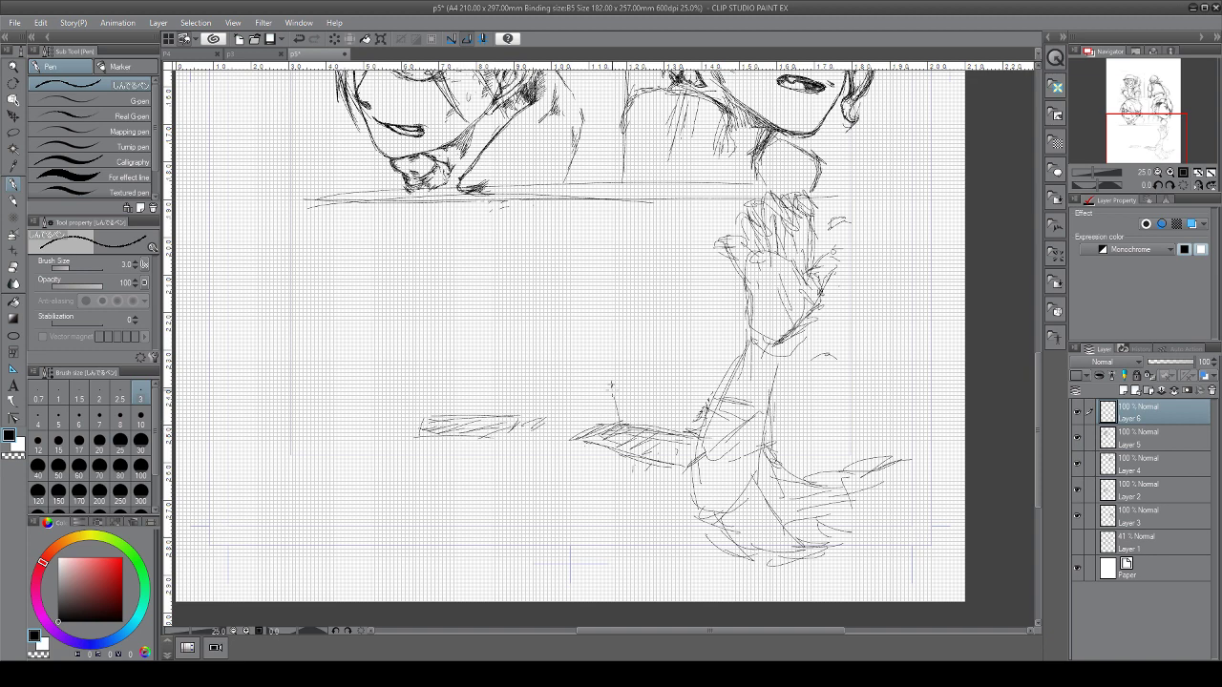
drag(679, 303, 672, 418)
mouse_move(613, 377)
mouse_down()
mouse_move(607, 347)
mouse_move(653, 420)
mouse_move(639, 444)
mouse_move(672, 447)
mouse_up()
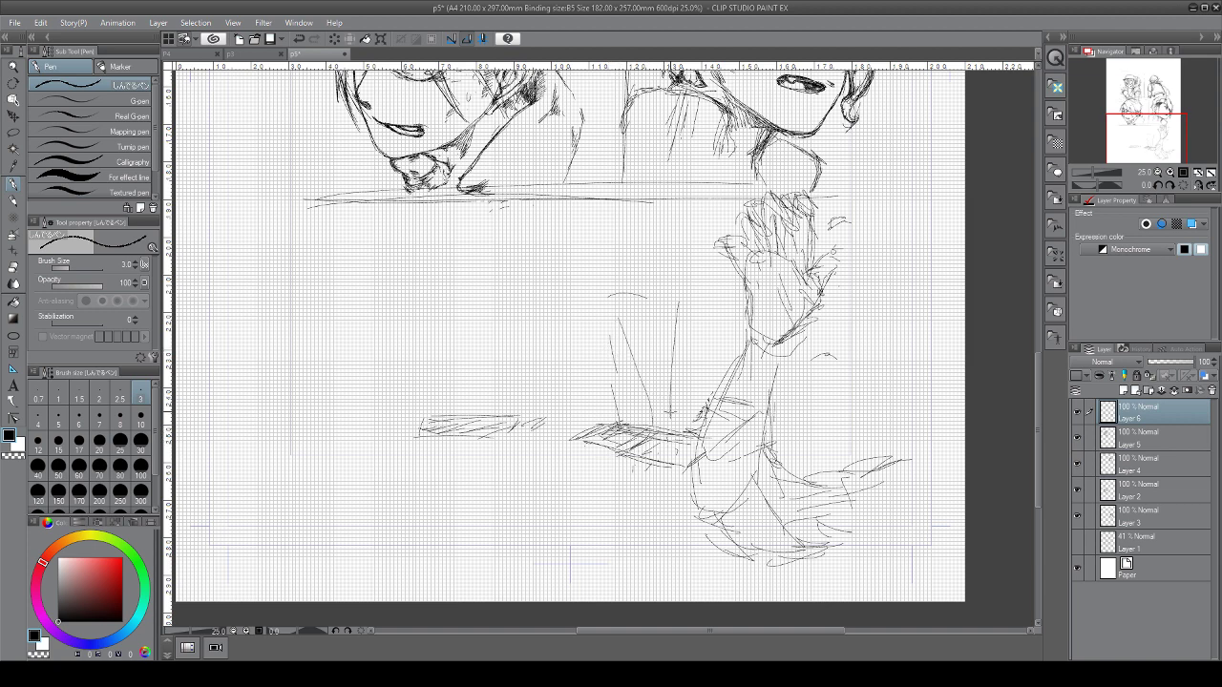
drag(676, 389, 658, 437)
drag(581, 356, 624, 423)
mouse_move(590, 336)
mouse_down()
mouse_move(595, 350)
mouse_move(630, 325)
mouse_move(653, 422)
mouse_up()
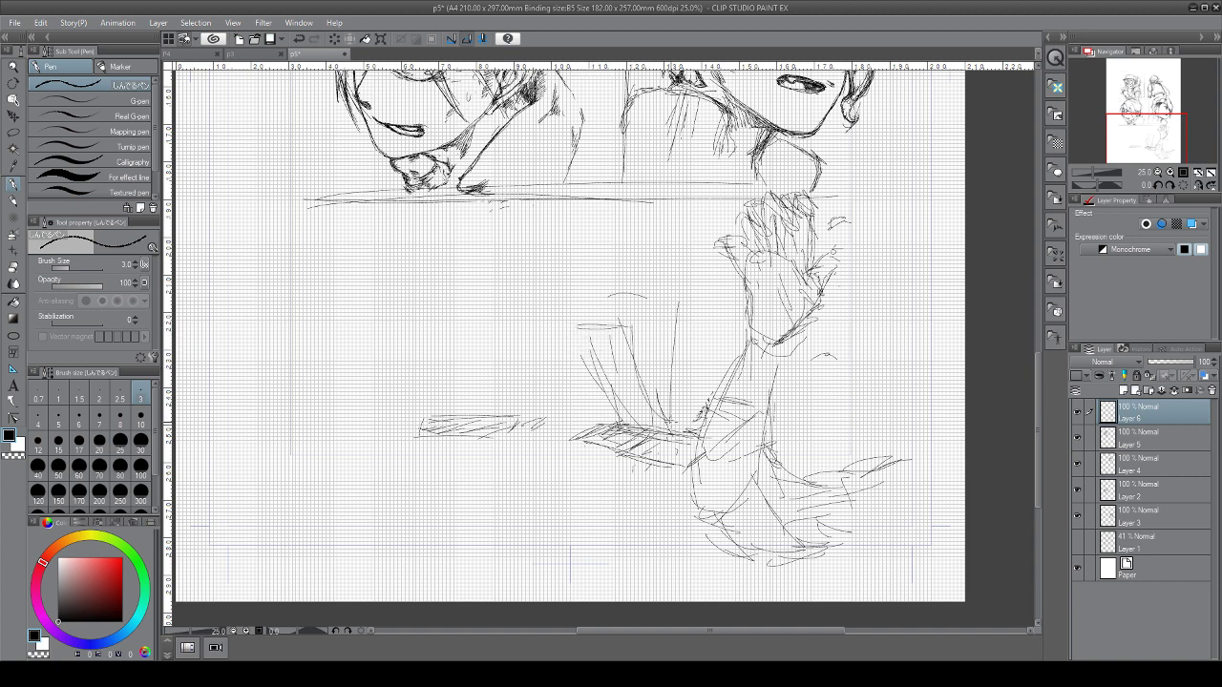
Try a narrow leaning torso block with head arcs above the right seat plane, and erase most of it
drag(579, 328, 612, 420)
mouse_move(641, 331)
mouse_down()
mouse_move(670, 426)
mouse_move(657, 409)
mouse_up()
mouse_move(596, 325)
mouse_down()
mouse_move(601, 399)
mouse_move(636, 330)
mouse_move(583, 275)
mouse_move(610, 253)
mouse_move(623, 298)
mouse_up()
drag(628, 371, 648, 384)
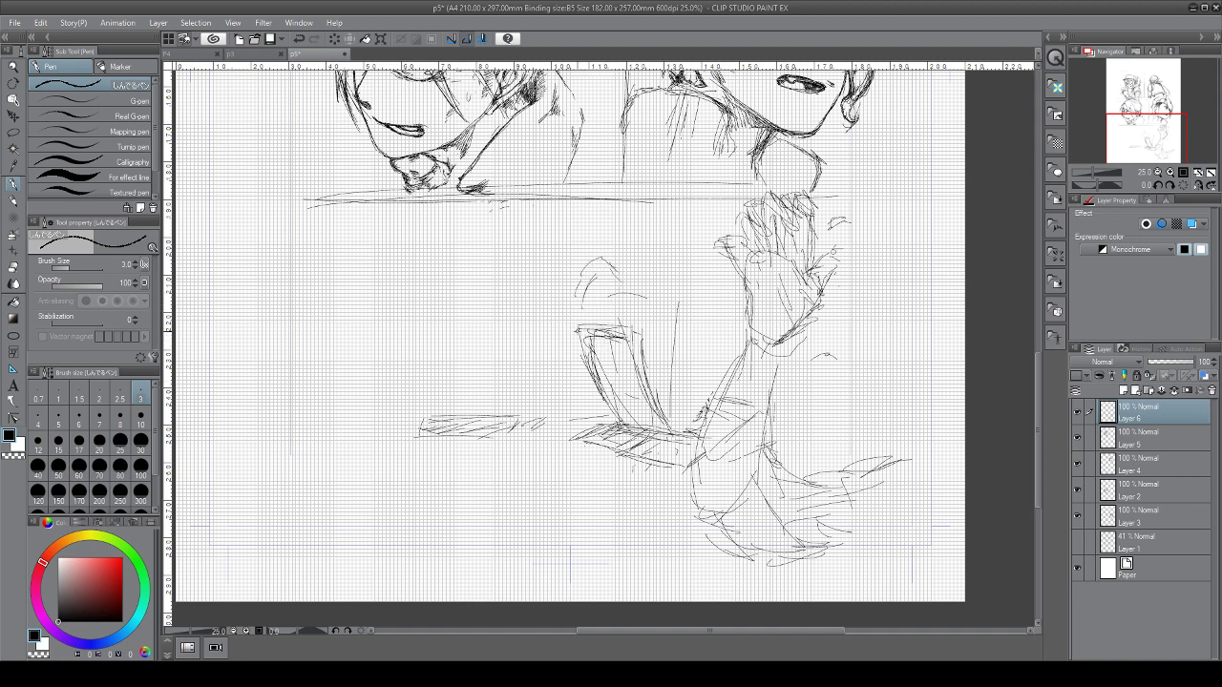
mouse_move(588, 278)
mouse_down()
mouse_move(579, 347)
mouse_move(594, 395)
mouse_move(608, 365)
mouse_move(630, 407)
mouse_move(636, 333)
mouse_up()
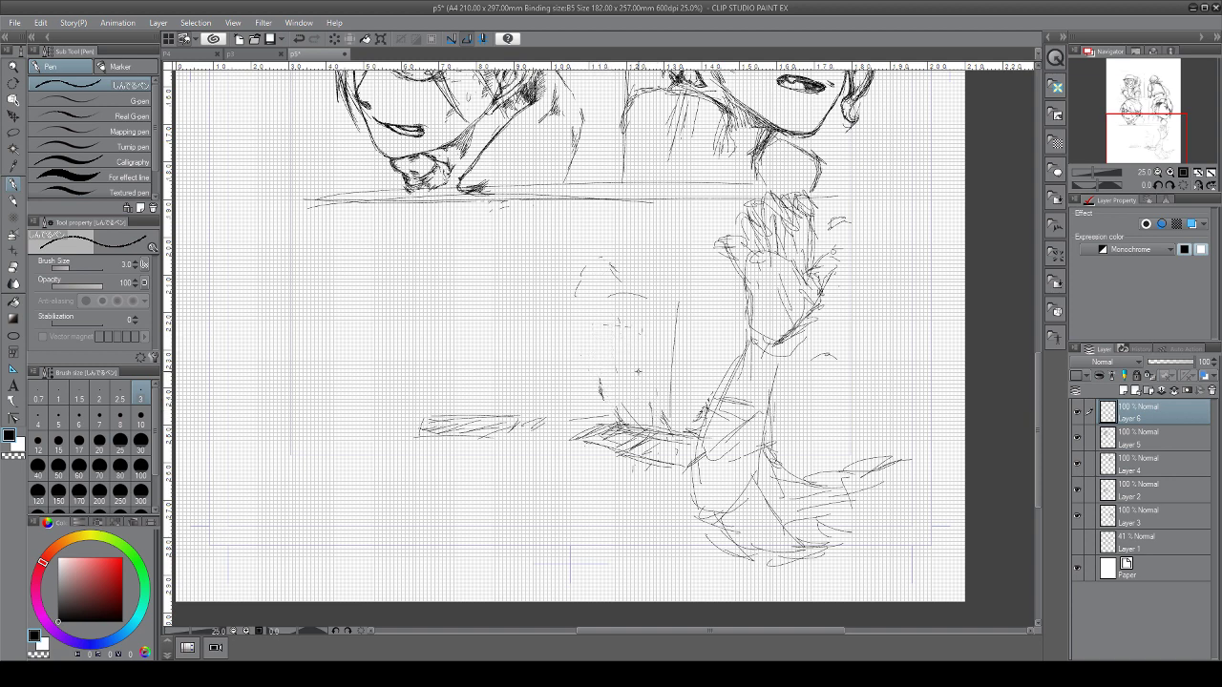
Sketch the right small figure's bowed head resting on a hand, with the forearm reaching down to the seat plane
mouse_move(577, 325)
mouse_down()
mouse_move(625, 285)
mouse_move(586, 322)
mouse_move(624, 314)
mouse_move(588, 289)
mouse_move(600, 272)
mouse_move(614, 330)
mouse_move(585, 329)
mouse_move(611, 340)
mouse_move(618, 325)
mouse_up()
mouse_move(595, 331)
mouse_down()
mouse_move(590, 290)
mouse_move(576, 317)
mouse_move(620, 330)
mouse_move(625, 296)
mouse_up()
mouse_move(597, 273)
mouse_down()
mouse_move(626, 326)
mouse_move(567, 319)
mouse_move(586, 339)
mouse_up()
mouse_move(575, 321)
mouse_down()
mouse_move(616, 283)
mouse_move(579, 335)
mouse_move(618, 336)
mouse_move(601, 361)
mouse_up()
mouse_move(602, 349)
mouse_down()
mouse_move(589, 356)
mouse_move(619, 328)
mouse_move(602, 333)
mouse_move(595, 367)
mouse_up()
drag(596, 347, 613, 413)
mouse_move(609, 359)
mouse_down()
mouse_move(607, 403)
mouse_move(641, 412)
mouse_move(626, 443)
mouse_move(597, 449)
mouse_up()
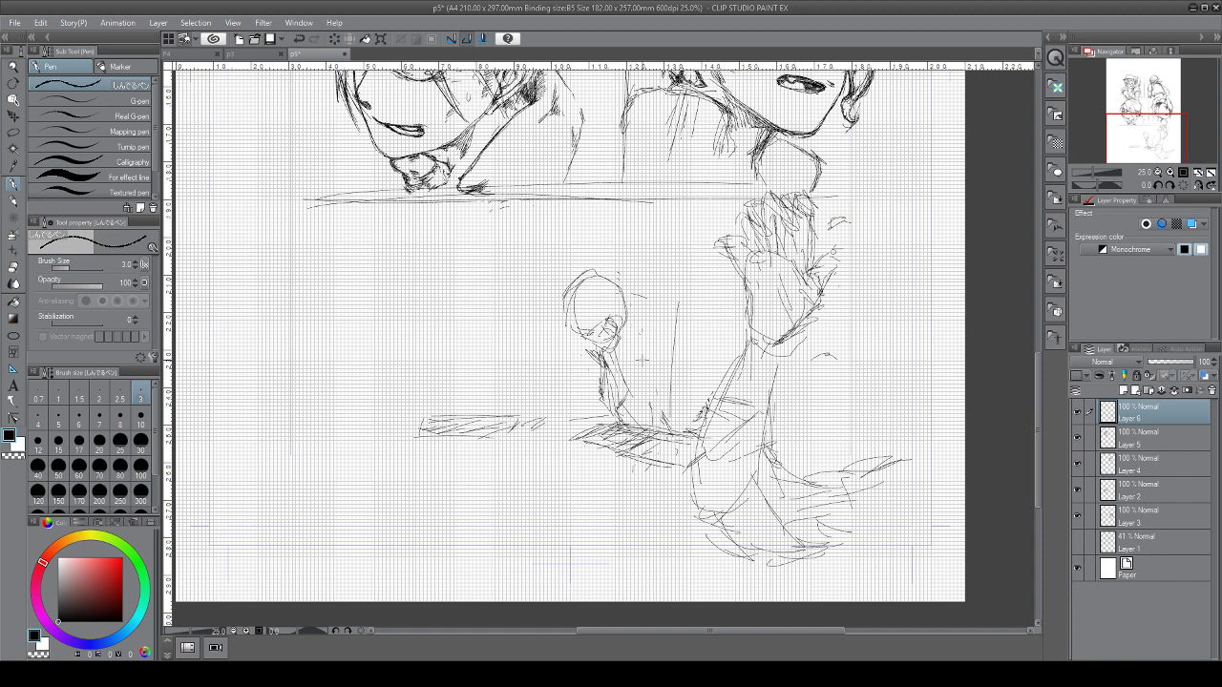
Sketch the right small figure's hunched back, torso and upper arm, and restate the supporting forearm
mouse_move(653, 325)
mouse_down()
mouse_move(632, 384)
mouse_move(667, 306)
mouse_move(658, 342)
mouse_move(593, 401)
mouse_move(677, 382)
mouse_move(673, 345)
mouse_move(677, 441)
mouse_up()
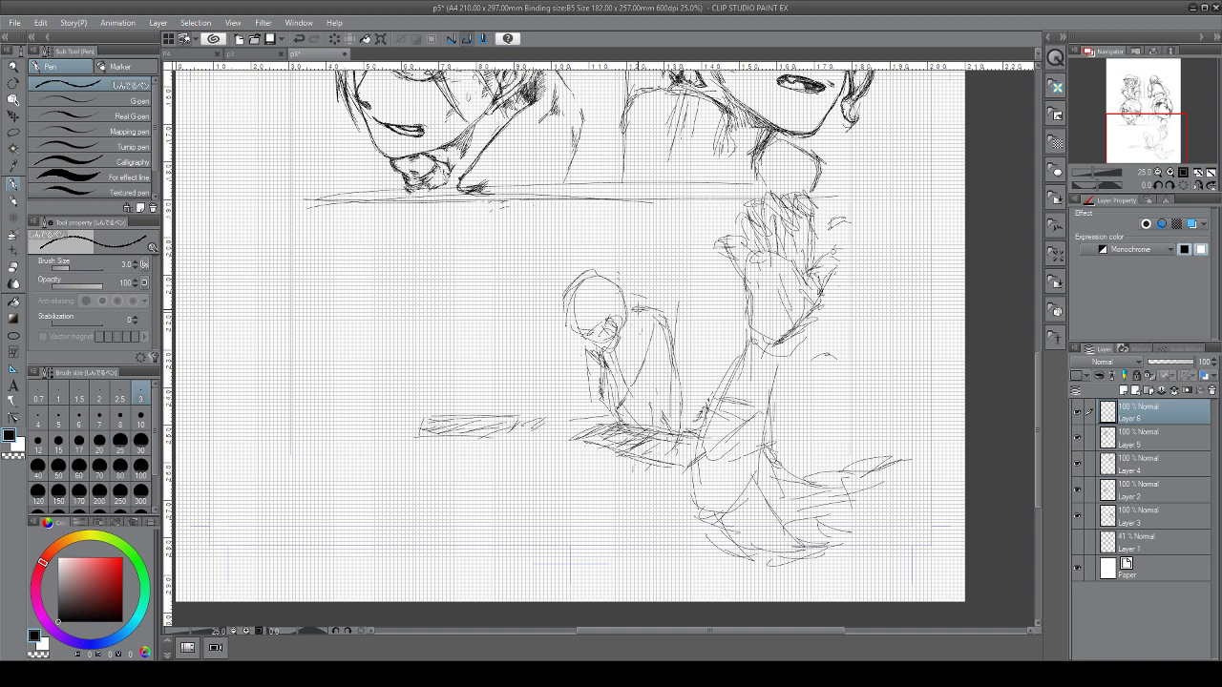
mouse_move(635, 308)
mouse_down()
mouse_move(679, 401)
mouse_move(666, 440)
mouse_up()
drag(588, 326, 597, 346)
mouse_move(638, 374)
mouse_down()
mouse_move(634, 401)
mouse_move(659, 407)
mouse_up()
drag(598, 359, 590, 427)
Rough in the right small figure's thighs, crossed lower legs and feet extending from the seat plane
mouse_move(680, 420)
mouse_down()
mouse_move(645, 473)
mouse_move(609, 487)
mouse_up()
mouse_move(607, 411)
mouse_down()
mouse_move(544, 437)
mouse_move(569, 478)
mouse_move(540, 435)
mouse_move(555, 454)
mouse_up()
drag(682, 443, 637, 476)
drag(634, 430, 621, 440)
drag(649, 427, 608, 453)
drag(608, 451, 564, 521)
drag(607, 507, 561, 523)
drag(640, 473, 569, 525)
drag(641, 476, 563, 523)
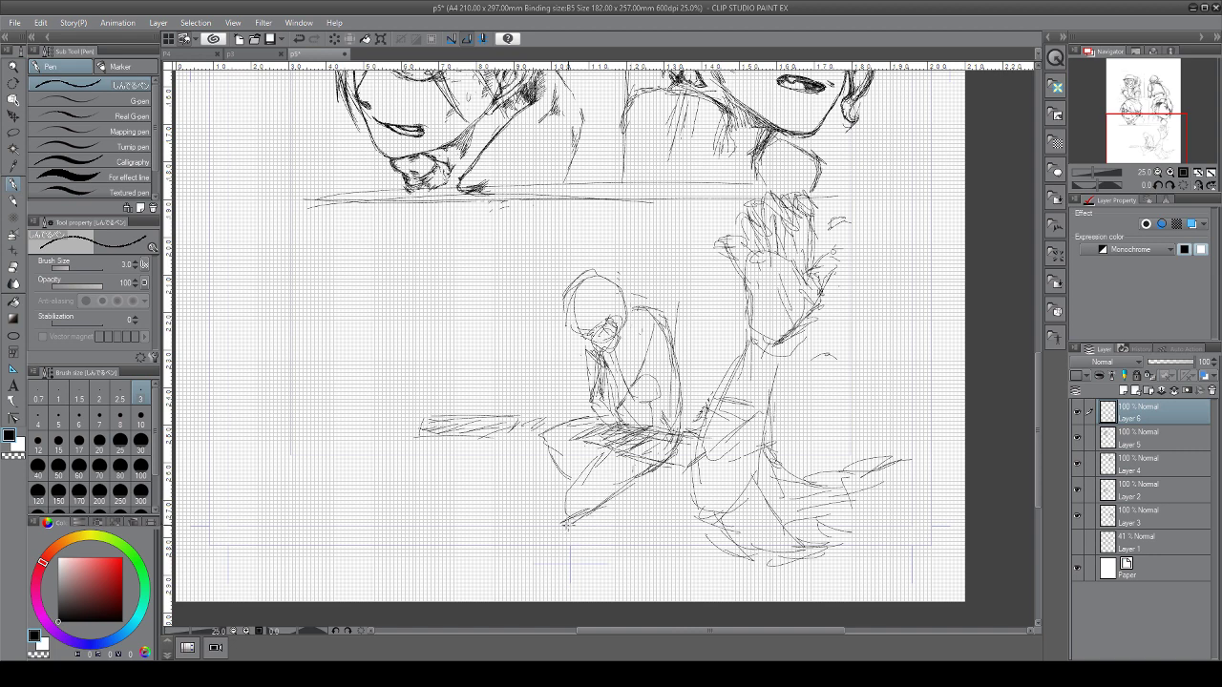
mouse_move(577, 475)
mouse_down()
mouse_move(614, 530)
mouse_move(620, 508)
mouse_move(604, 546)
mouse_up()
drag(605, 540, 630, 504)
Sketch a round head for the left small figure, and add a scribble and forehead lines around the right figure's head
drag(457, 277, 449, 283)
mouse_move(458, 251)
mouse_down()
mouse_move(447, 278)
mouse_move(451, 250)
mouse_move(501, 252)
mouse_up()
mouse_move(499, 259)
mouse_down()
mouse_move(502, 284)
mouse_move(474, 233)
mouse_move(500, 265)
mouse_move(470, 315)
mouse_up()
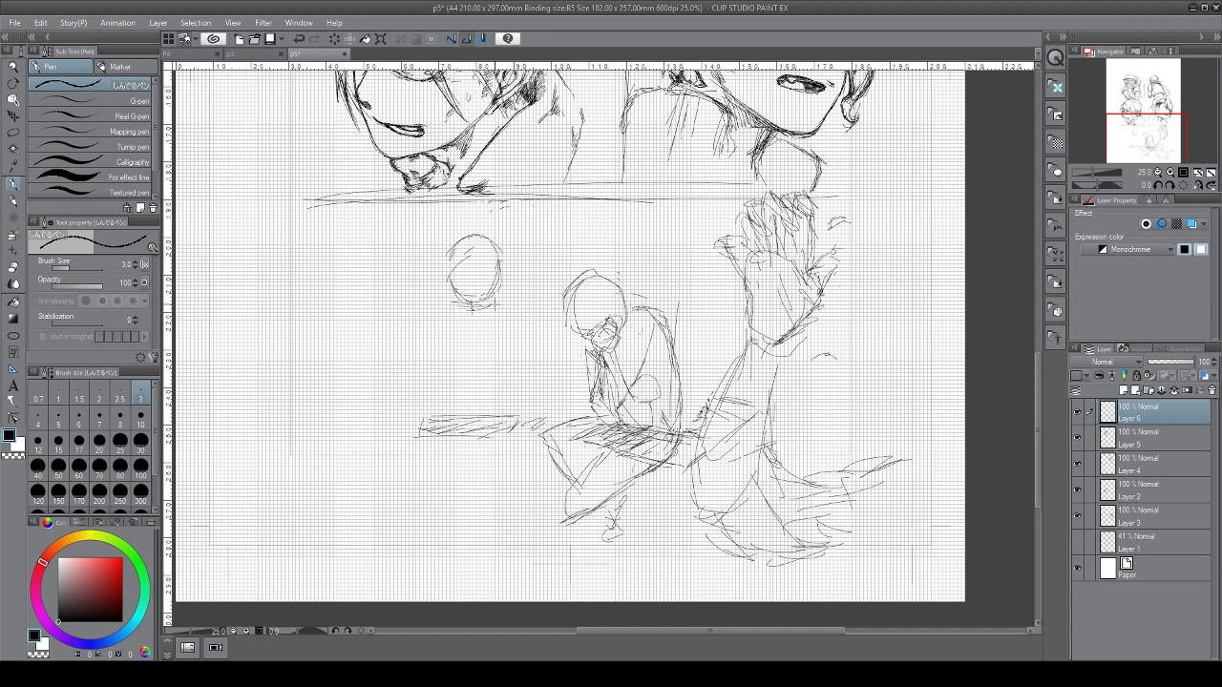
drag(571, 269, 550, 237)
drag(596, 294, 604, 319)
drag(611, 300, 618, 323)
key(ctrl+z)
Sketch the left small figure's shoulder line and upright torso sides down to its seat plane
drag(448, 310, 504, 307)
mouse_move(447, 277)
mouse_down()
mouse_move(468, 304)
mouse_move(491, 290)
mouse_move(498, 301)
mouse_move(436, 320)
mouse_move(479, 306)
mouse_up()
drag(501, 315, 500, 356)
drag(428, 321, 442, 386)
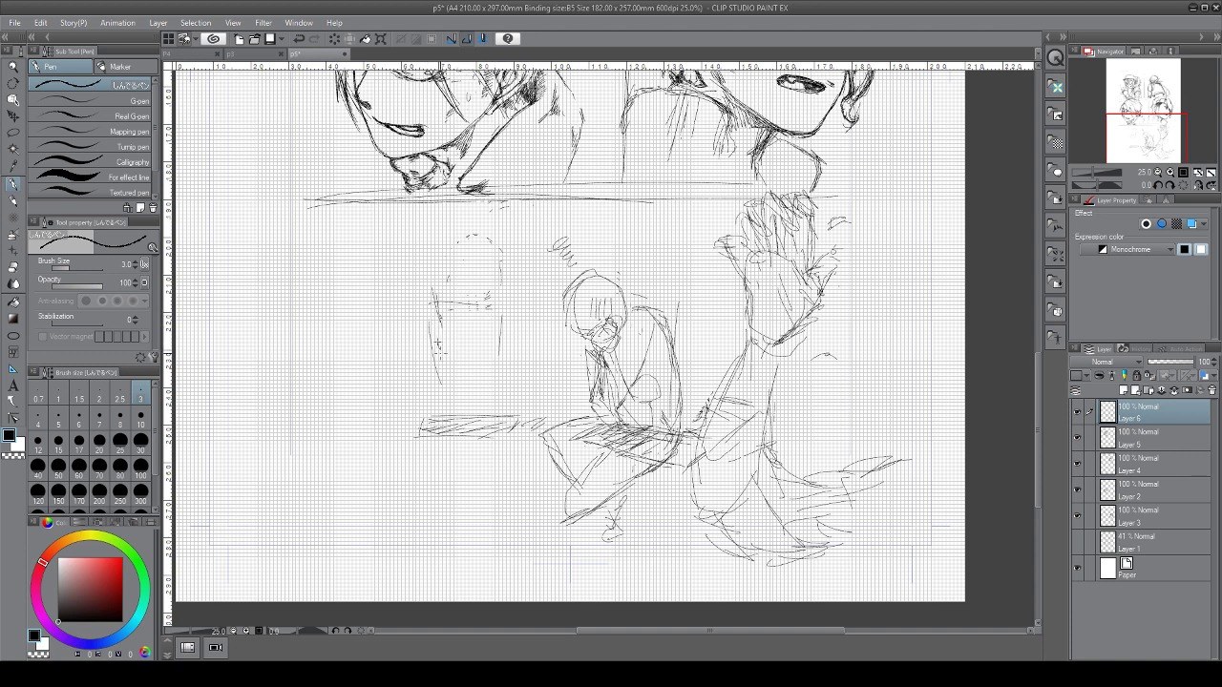
drag(438, 343, 438, 414)
mouse_move(435, 415)
mouse_down()
mouse_move(499, 374)
mouse_move(503, 415)
mouse_up()
drag(445, 309, 445, 367)
mouse_move(438, 313)
mouse_down()
mouse_move(480, 305)
mouse_move(494, 387)
mouse_move(447, 384)
mouse_up()
drag(446, 387, 442, 417)
Sketch the left small figure's hips around the seat plane and its two hanging legs
mouse_move(501, 336)
mouse_down()
mouse_move(437, 447)
mouse_move(425, 433)
mouse_move(444, 458)
mouse_up()
mouse_move(429, 401)
mouse_down()
mouse_move(422, 435)
mouse_move(449, 454)
mouse_move(515, 425)
mouse_move(487, 297)
mouse_move(484, 403)
mouse_move(446, 452)
mouse_move(443, 499)
mouse_up()
drag(441, 432, 429, 489)
drag(435, 419, 422, 479)
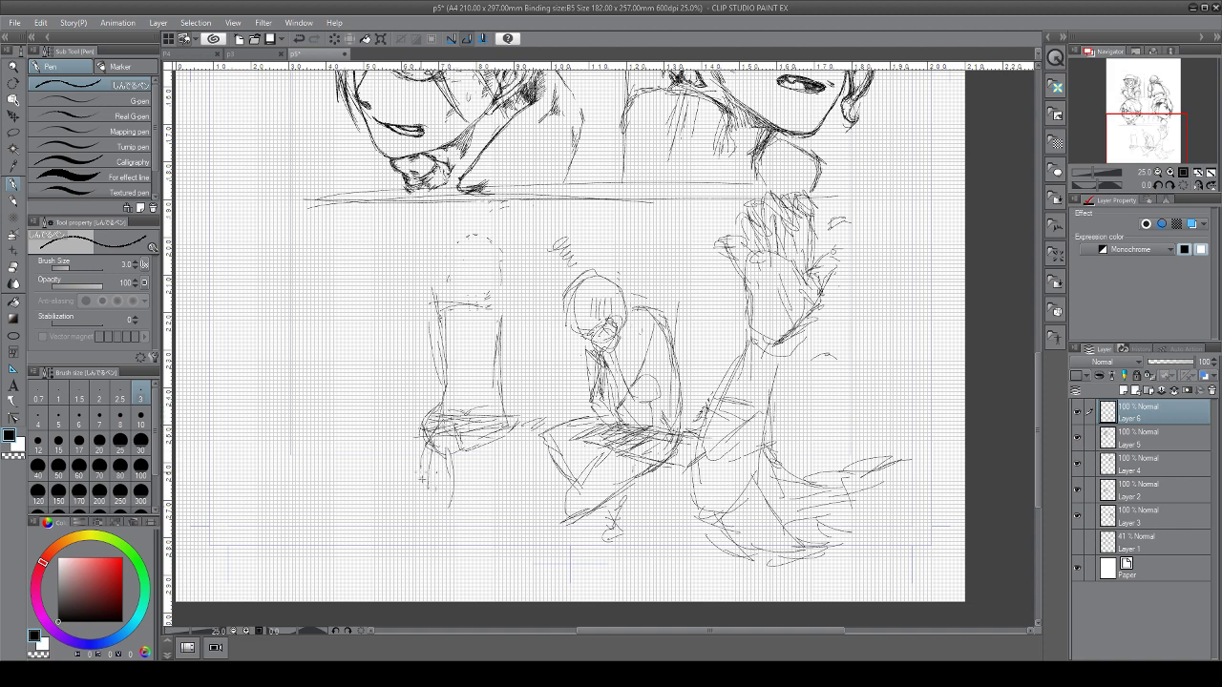
mouse_move(474, 447)
mouse_down()
mouse_move(487, 498)
mouse_move(508, 506)
mouse_move(506, 420)
mouse_up()
Add the left small figure's arms and shoulder circles, redraw its round head with face guides, and restate one leg
drag(438, 318, 431, 372)
drag(506, 323, 506, 380)
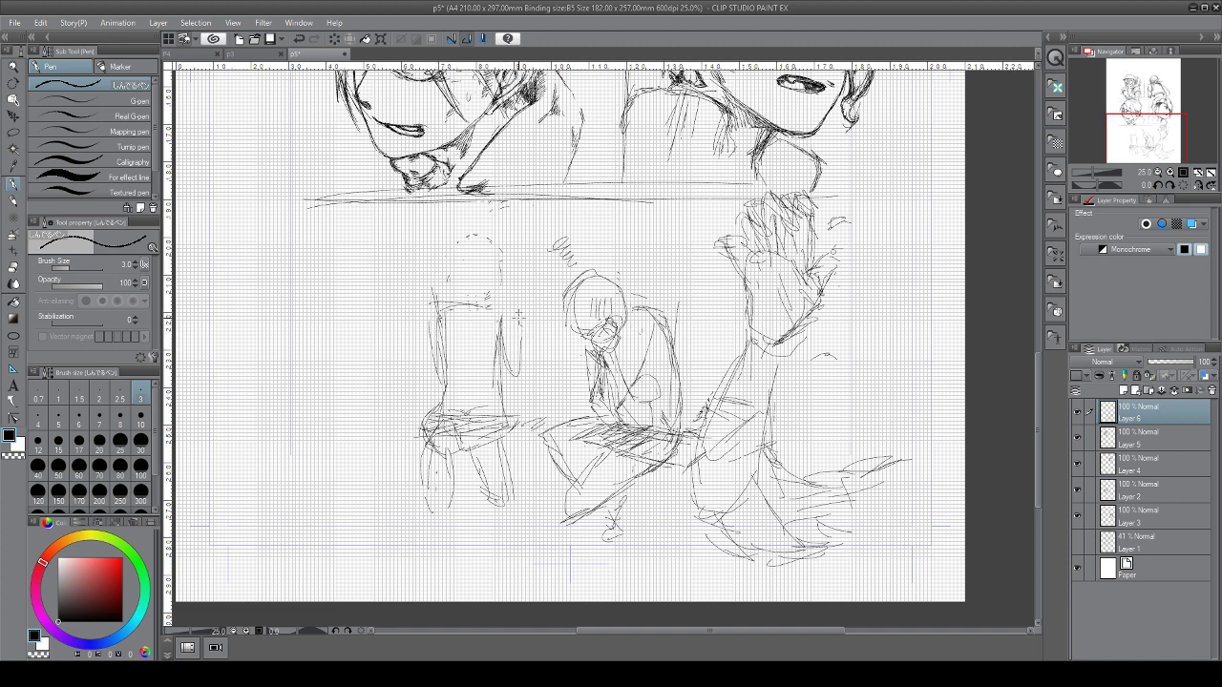
drag(519, 317, 527, 321)
drag(437, 327, 424, 378)
mouse_move(413, 323)
mouse_down()
mouse_move(417, 313)
mouse_move(426, 376)
mouse_up()
mouse_move(468, 308)
mouse_down()
mouse_move(453, 263)
mouse_move(496, 256)
mouse_move(468, 300)
mouse_move(456, 275)
mouse_move(477, 242)
mouse_move(496, 257)
mouse_move(455, 264)
mouse_move(458, 302)
mouse_up()
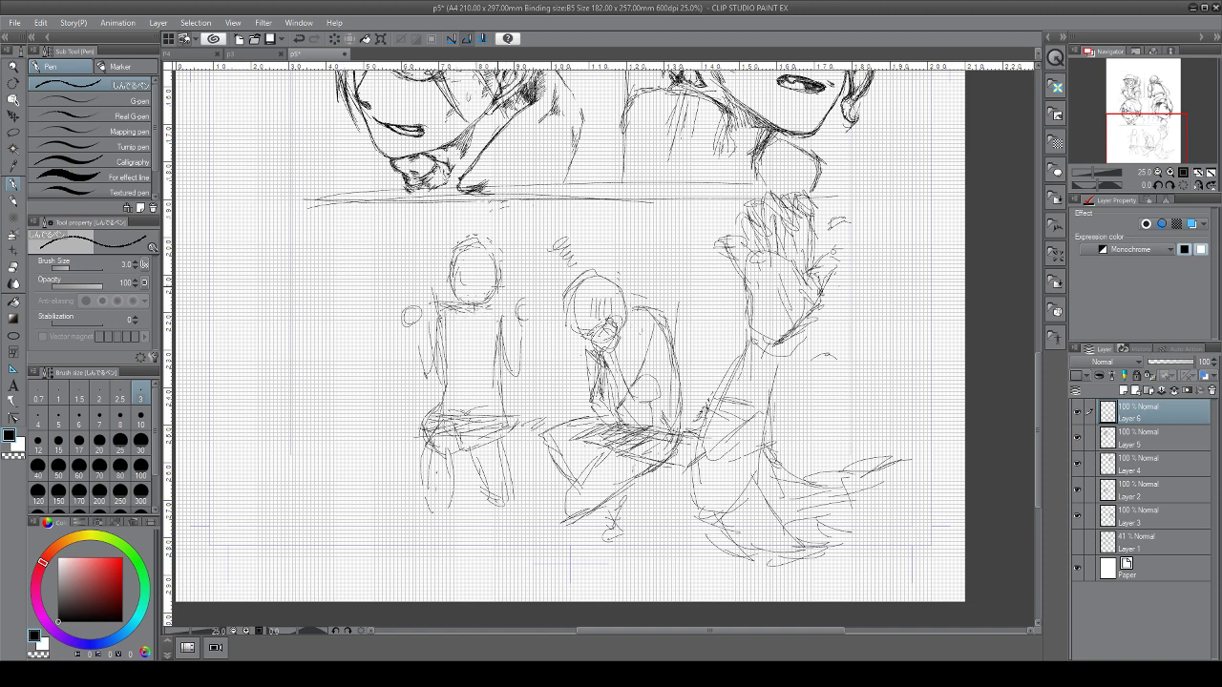
mouse_move(473, 304)
mouse_down()
mouse_move(472, 264)
mouse_move(496, 273)
mouse_up()
mouse_move(432, 424)
mouse_down()
mouse_move(421, 503)
mouse_move(450, 491)
mouse_move(442, 499)
mouse_up()
Add a new layer and draw the hunched figure's cap outline, brim and side hair over the rough
click(1134, 389)
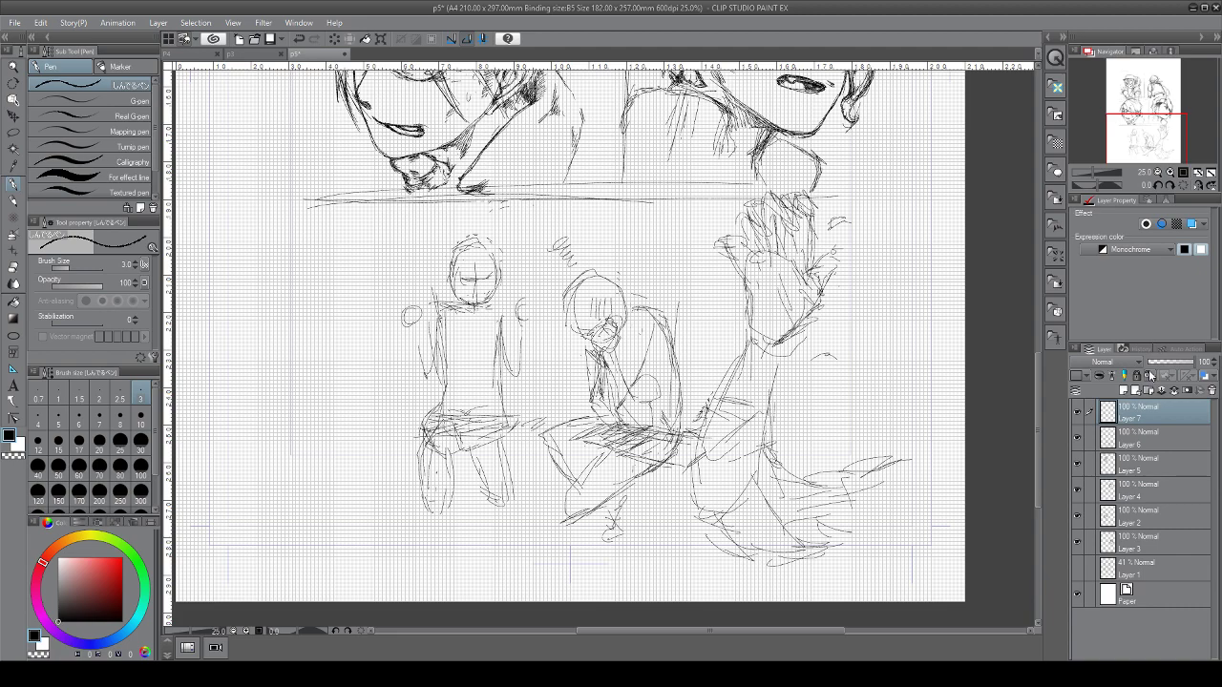
scroll(580, 338, up, 5)
drag(580, 338, 535, 408)
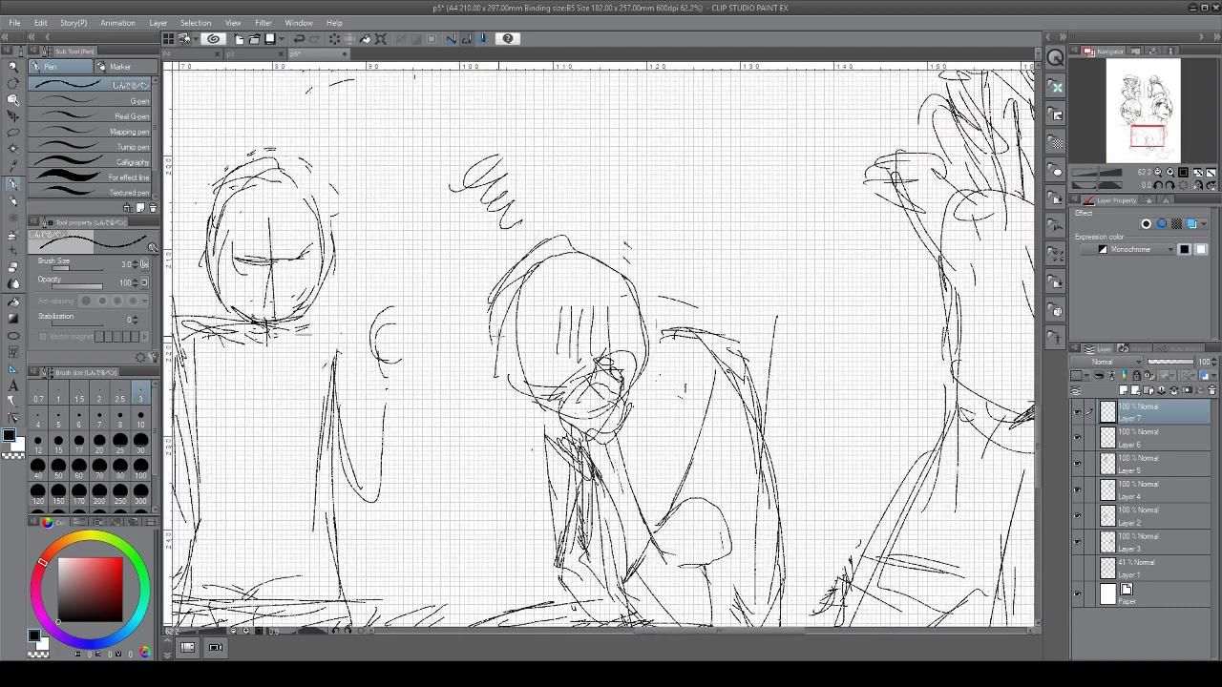
drag(488, 329, 494, 391)
mouse_move(499, 344)
mouse_down()
mouse_move(497, 393)
mouse_move(524, 376)
mouse_move(538, 341)
mouse_move(545, 397)
mouse_move(571, 359)
mouse_move(533, 331)
mouse_up()
drag(501, 341, 536, 338)
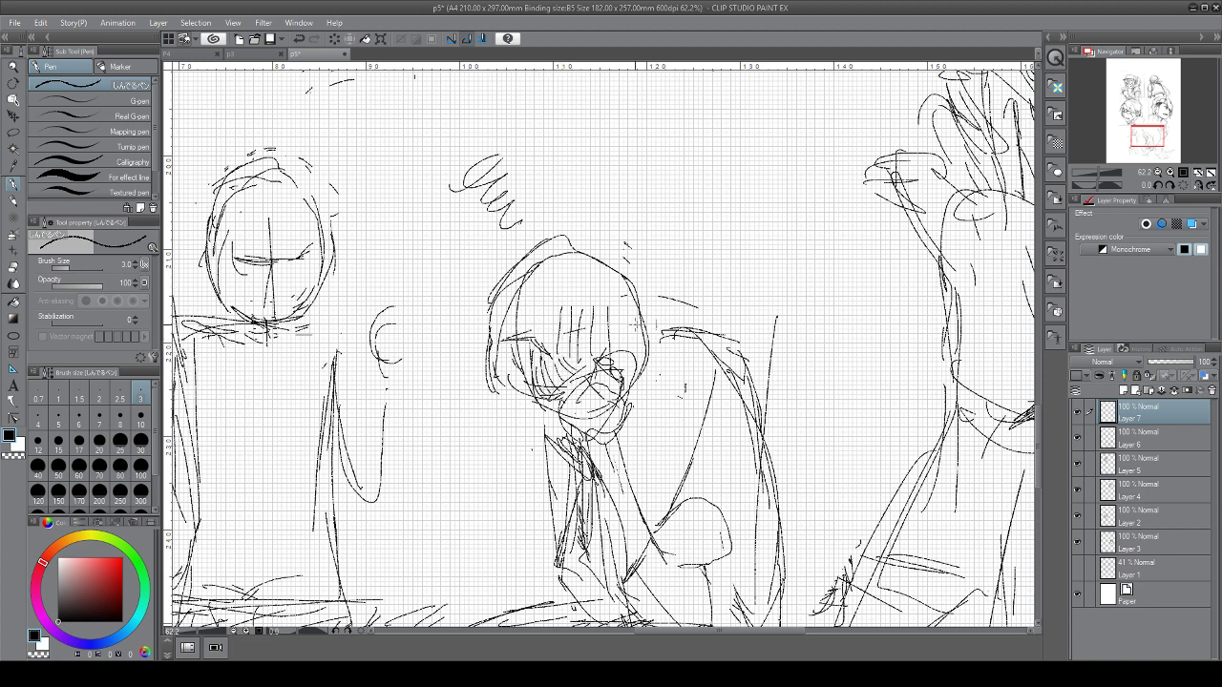
mouse_move(623, 326)
mouse_down()
mouse_move(557, 334)
mouse_move(625, 344)
mouse_move(598, 343)
mouse_up()
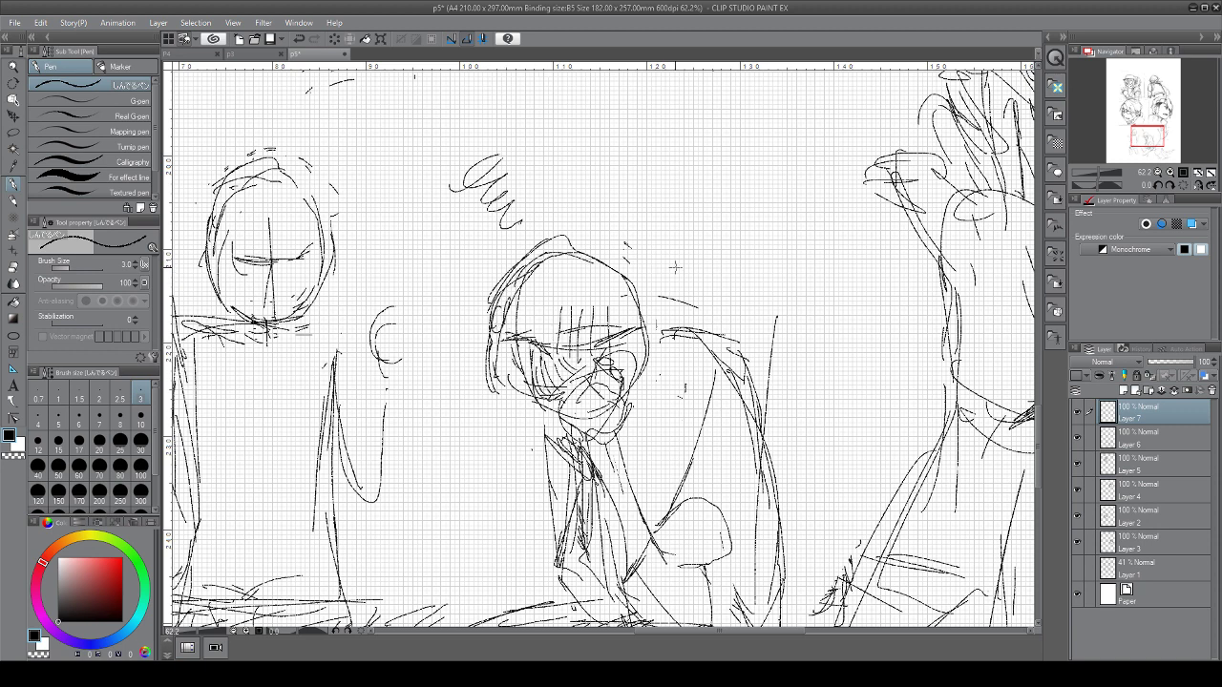
Draw the pointed tip and long ribbon shapes behind the hunched figure's cap, and mark the facial features below the brim
drag(659, 279, 703, 233)
drag(683, 248, 729, 231)
drag(684, 281, 723, 250)
drag(655, 301, 714, 262)
mouse_move(595, 267)
mouse_down()
mouse_move(607, 216)
mouse_move(622, 258)
mouse_up()
drag(639, 300, 674, 334)
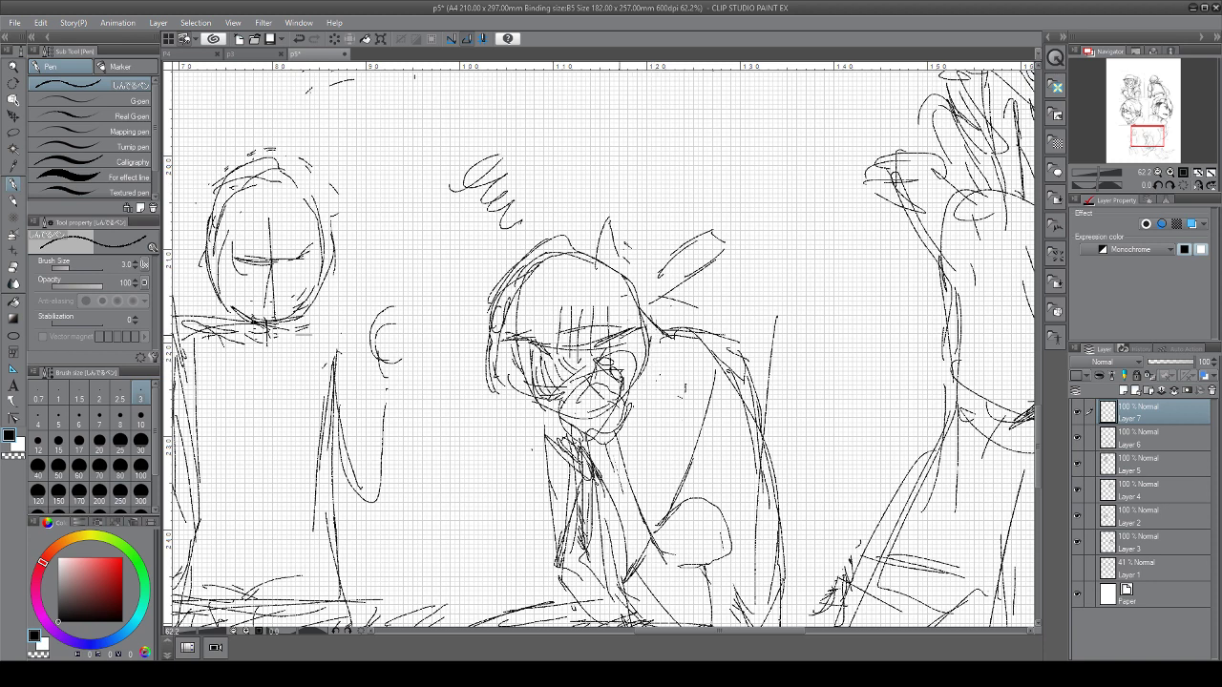
mouse_move(604, 328)
mouse_down()
mouse_move(634, 340)
mouse_move(634, 369)
mouse_up()
mouse_move(516, 377)
mouse_down()
mouse_move(536, 392)
mouse_move(551, 382)
mouse_move(558, 395)
mouse_move(578, 374)
mouse_move(563, 384)
mouse_move(582, 386)
mouse_up()
Lower the opacity of Layer 6 to 20% and make Layer 7 the active layer
click(1149, 445)
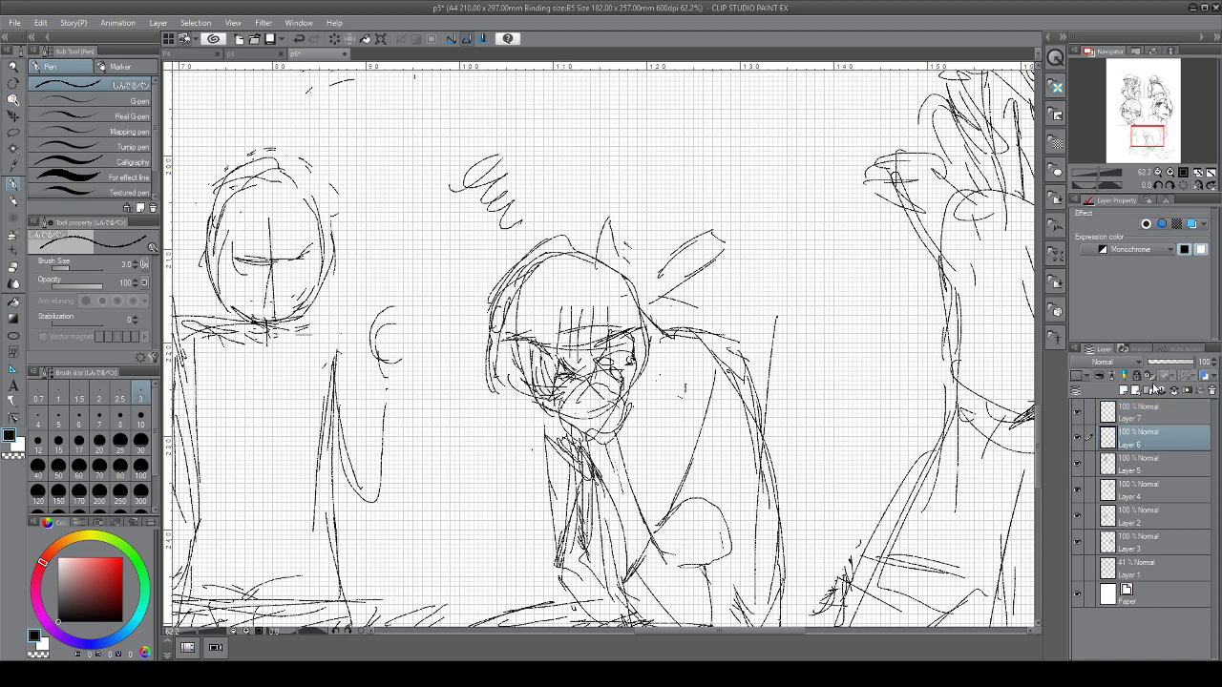
click(1158, 363)
click(1159, 421)
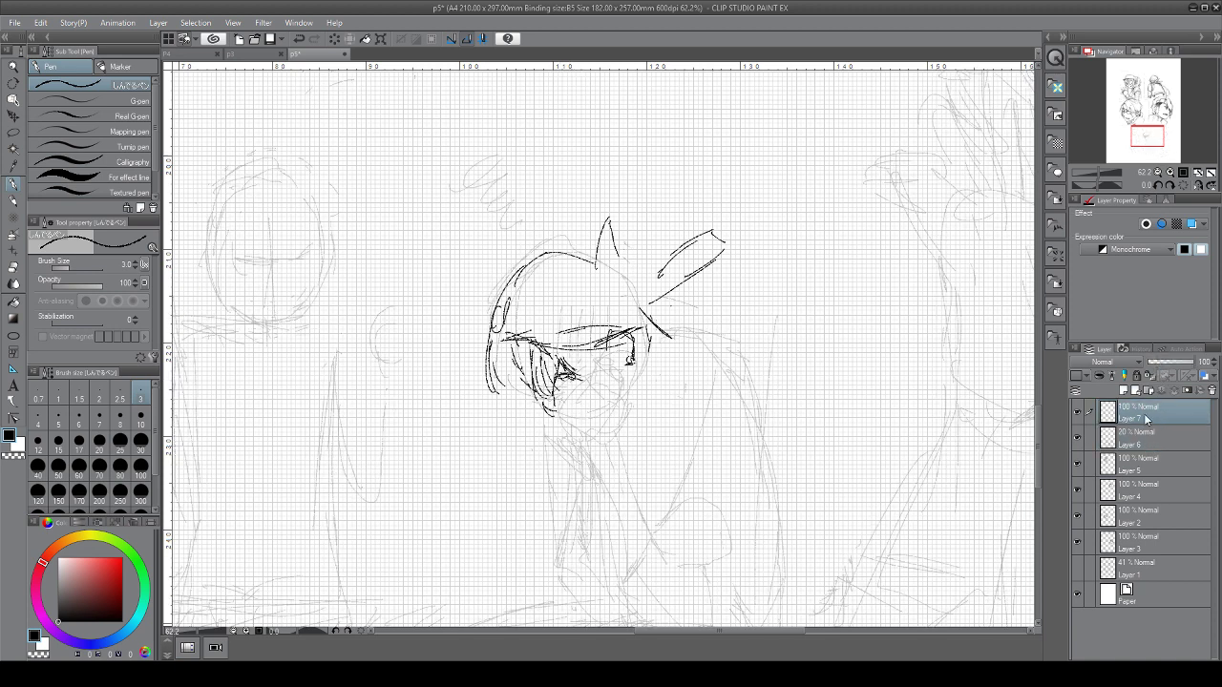
Draw the hunched figure's hand against the face, the cuffed wrist and the near forearm down to the elbow
drag(548, 410, 585, 423)
drag(577, 376, 596, 385)
mouse_move(589, 372)
mouse_down()
mouse_move(589, 386)
mouse_move(597, 364)
mouse_move(616, 410)
mouse_move(577, 439)
mouse_move(586, 461)
mouse_move(622, 443)
mouse_move(626, 426)
mouse_move(542, 337)
mouse_move(518, 417)
mouse_up()
mouse_move(507, 355)
mouse_down()
mouse_move(540, 464)
mouse_move(576, 471)
mouse_up()
mouse_move(533, 342)
mouse_down()
mouse_move(563, 431)
mouse_move(584, 382)
mouse_move(611, 391)
mouse_move(605, 410)
mouse_move(569, 429)
mouse_move(598, 428)
mouse_move(607, 408)
mouse_move(590, 320)
mouse_up()
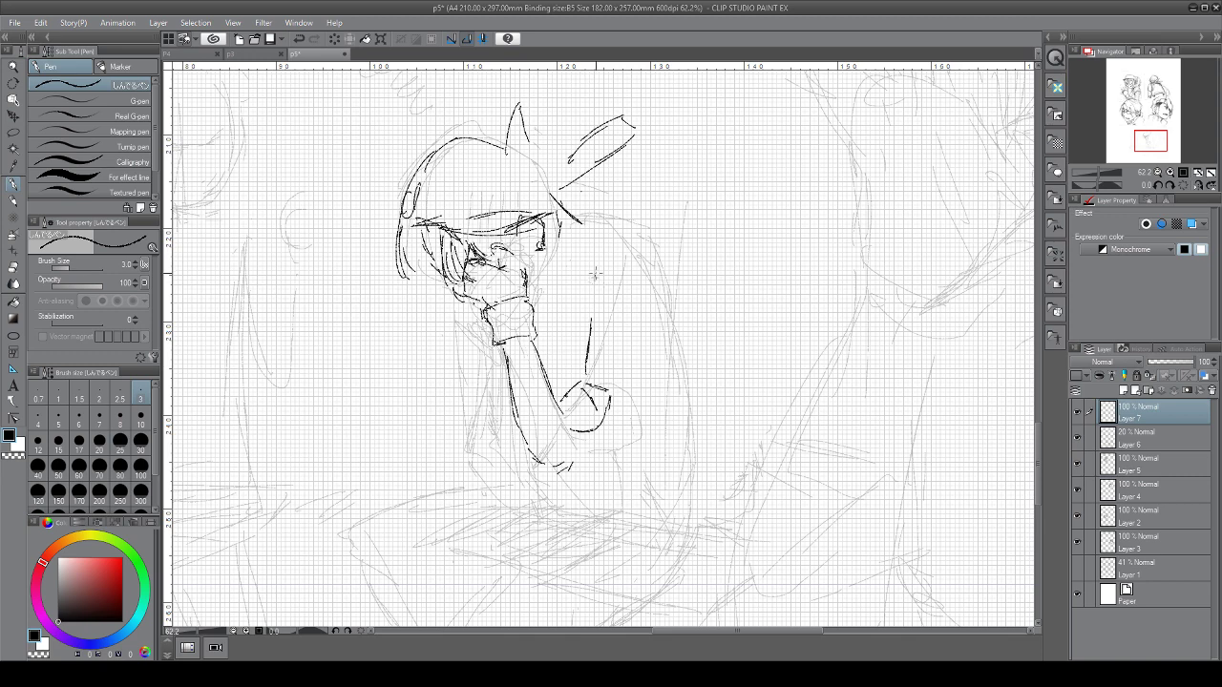
Draw the hunched figure's near shoulder and upper arm down to the bent elbow
drag(588, 270, 619, 250)
mouse_move(594, 275)
mouse_down()
mouse_move(586, 368)
mouse_move(618, 265)
mouse_move(587, 341)
mouse_move(634, 266)
mouse_up()
mouse_move(652, 290)
mouse_down()
mouse_move(661, 304)
mouse_move(590, 457)
mouse_up()
drag(588, 371, 582, 381)
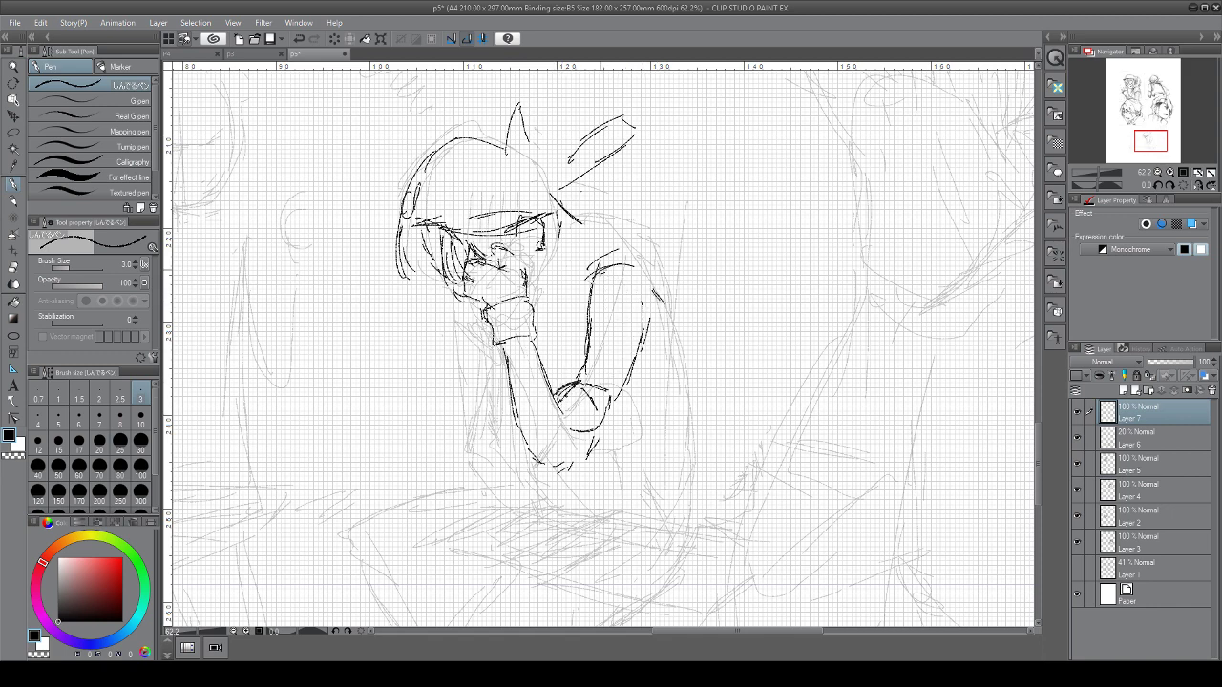
Draw the collar and neckline between the hunched figure's jaw and near shoulder
drag(590, 273, 587, 302)
drag(545, 251, 535, 285)
mouse_move(551, 235)
mouse_down()
mouse_move(537, 270)
mouse_move(548, 300)
mouse_up()
drag(532, 294, 556, 311)
mouse_move(548, 249)
mouse_down()
mouse_move(578, 204)
mouse_move(608, 243)
mouse_up()
mouse_move(575, 275)
mouse_down()
mouse_move(584, 284)
mouse_move(556, 314)
mouse_up()
drag(566, 302, 555, 321)
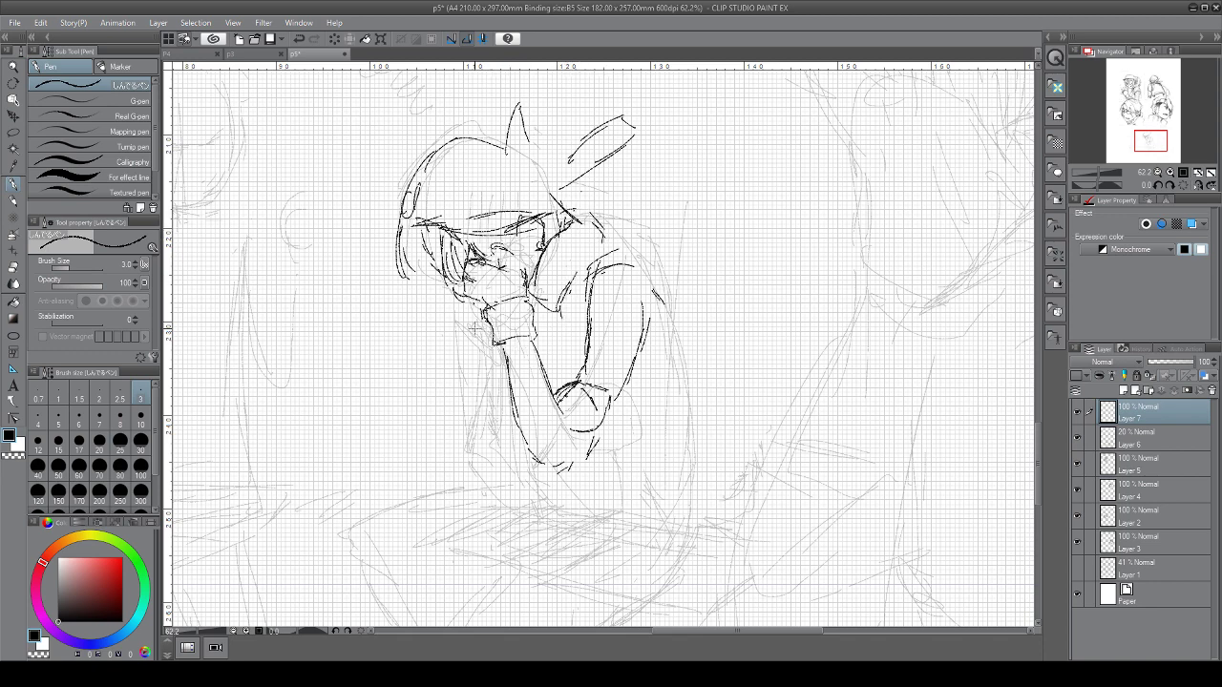
Draw the hunched figure's far forearm and elbow behind the near arm
drag(479, 334, 479, 401)
drag(476, 310, 479, 407)
drag(482, 361, 482, 433)
drag(475, 437, 510, 460)
mouse_move(489, 397)
mouse_down()
mouse_move(506, 424)
mouse_move(514, 414)
mouse_up()
mouse_move(498, 449)
mouse_down()
mouse_move(514, 461)
mouse_move(529, 443)
mouse_up()
drag(527, 322, 530, 352)
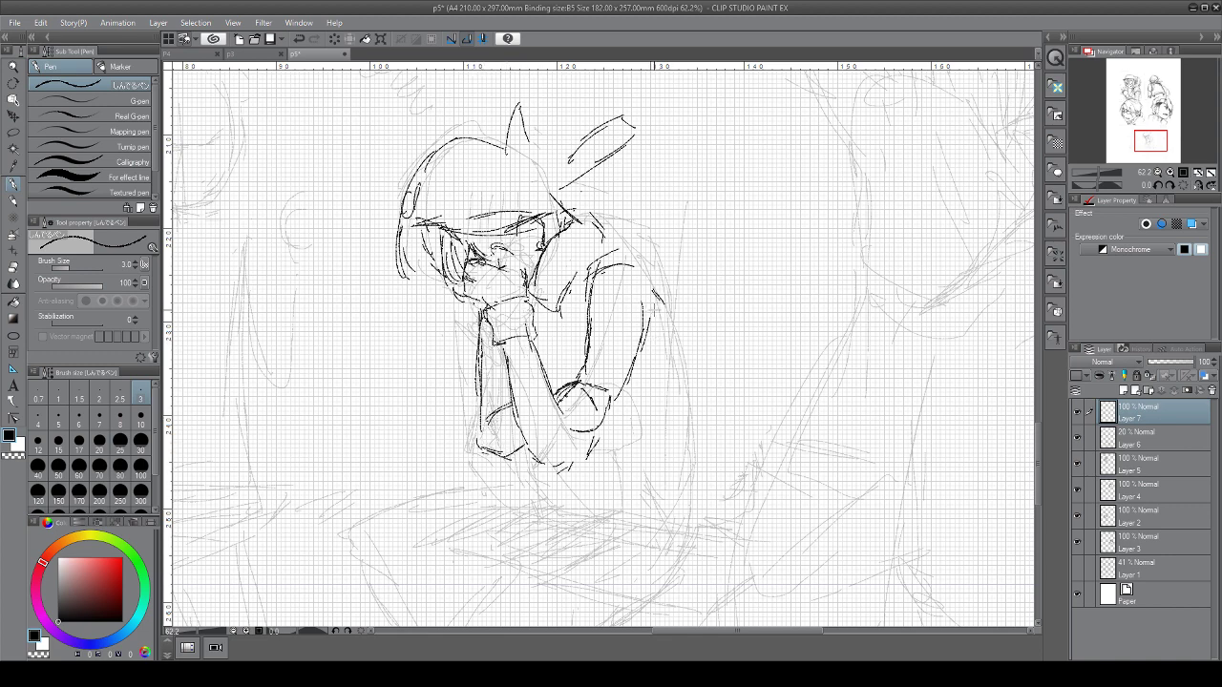
Draw the hunched figure's curved back, rear shirt hem and chest edge down to the waist
mouse_move(665, 327)
mouse_down()
mouse_move(685, 471)
mouse_move(680, 420)
mouse_move(697, 424)
mouse_up()
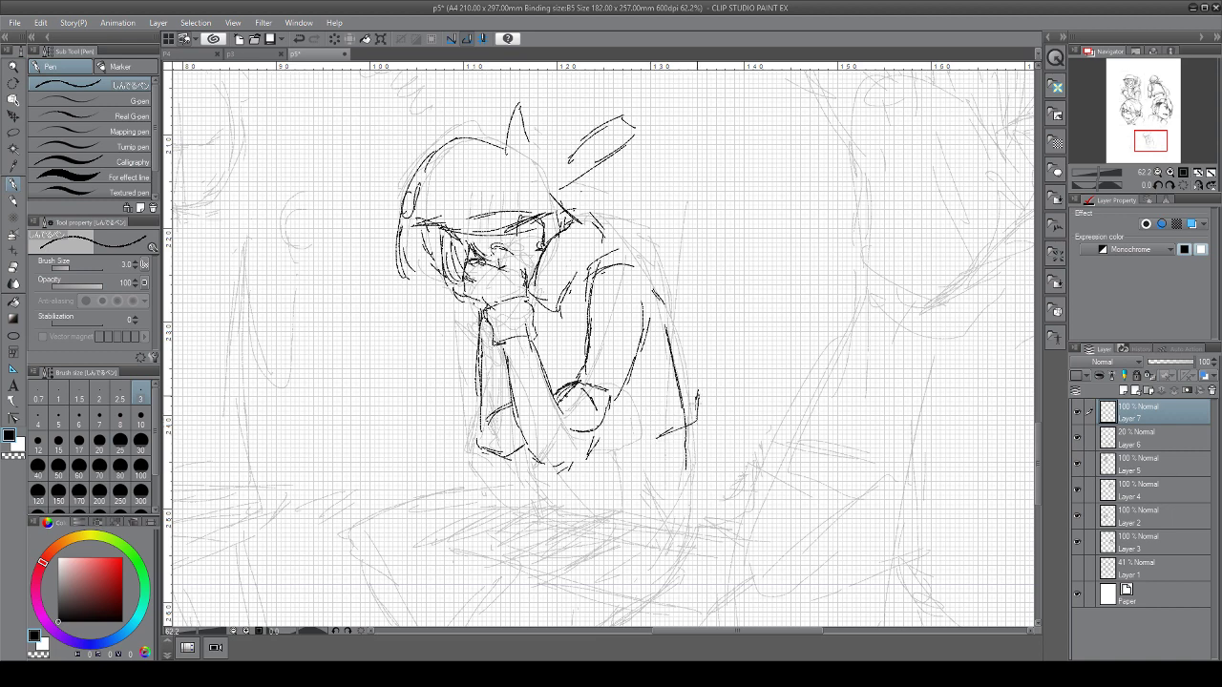
mouse_move(703, 376)
mouse_down()
mouse_move(693, 426)
mouse_move(680, 431)
mouse_up()
drag(653, 271, 696, 380)
mouse_move(627, 410)
mouse_down()
mouse_move(634, 449)
mouse_move(664, 438)
mouse_move(616, 444)
mouse_up()
mouse_move(560, 301)
mouse_down()
mouse_move(567, 377)
mouse_move(560, 350)
mouse_up()
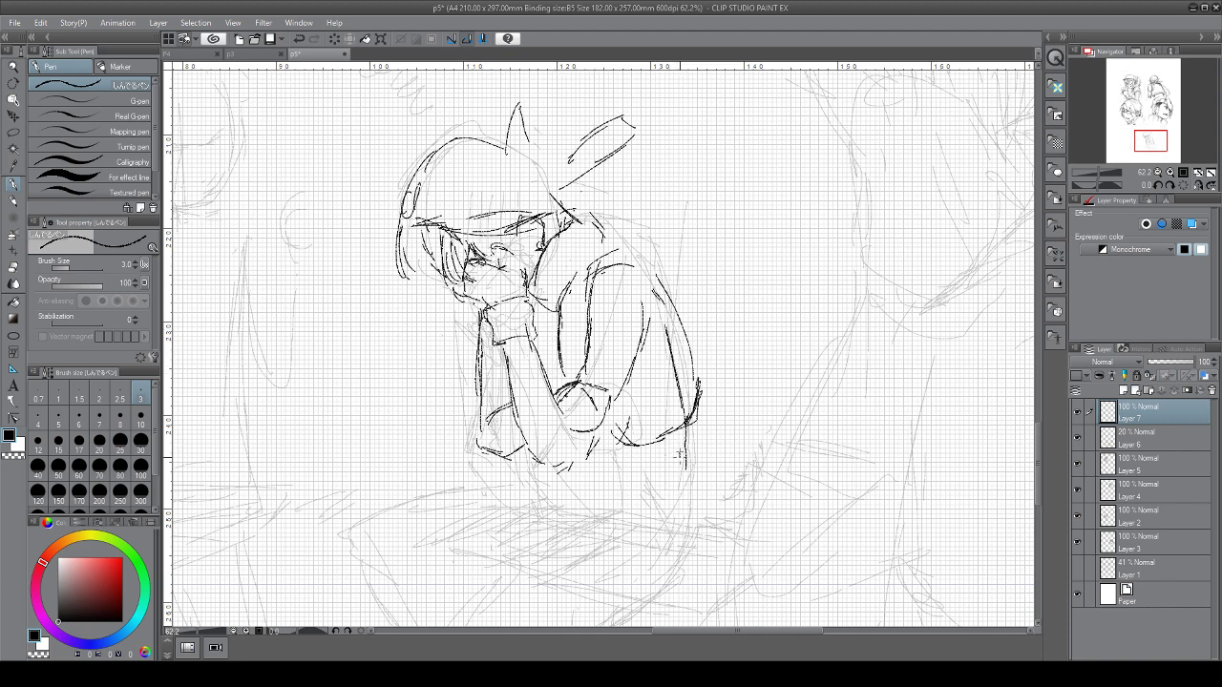
drag(680, 437, 689, 487)
Sketch the gathered folds at the front of the hunched figure's waist
mouse_move(573, 474)
mouse_down()
mouse_move(581, 487)
mouse_move(564, 477)
mouse_move(577, 491)
mouse_up()
mouse_move(571, 466)
mouse_down()
mouse_move(561, 497)
mouse_move(576, 493)
mouse_up()
drag(580, 470, 615, 472)
mouse_move(615, 472)
mouse_down()
mouse_move(619, 497)
mouse_move(584, 495)
mouse_up()
drag(567, 476, 558, 487)
drag(565, 475, 544, 496)
Draw the hunched figure's waistline, hip folds and buttock curve on the seat
mouse_move(680, 497)
mouse_down()
mouse_move(668, 515)
mouse_move(652, 326)
mouse_move(592, 346)
mouse_move(616, 417)
mouse_up()
drag(575, 336, 605, 330)
mouse_move(605, 340)
mouse_down()
mouse_move(638, 374)
mouse_move(630, 414)
mouse_up()
drag(516, 313, 531, 354)
drag(500, 307, 540, 319)
mouse_move(512, 313)
mouse_down()
mouse_move(540, 326)
mouse_move(537, 357)
mouse_up()
mouse_move(537, 336)
mouse_down()
mouse_move(560, 361)
mouse_move(562, 324)
mouse_move(655, 299)
mouse_up()
mouse_move(638, 290)
mouse_down()
mouse_move(667, 350)
mouse_move(684, 308)
mouse_move(686, 321)
mouse_move(676, 370)
mouse_move(638, 413)
mouse_up()
drag(653, 399, 617, 426)
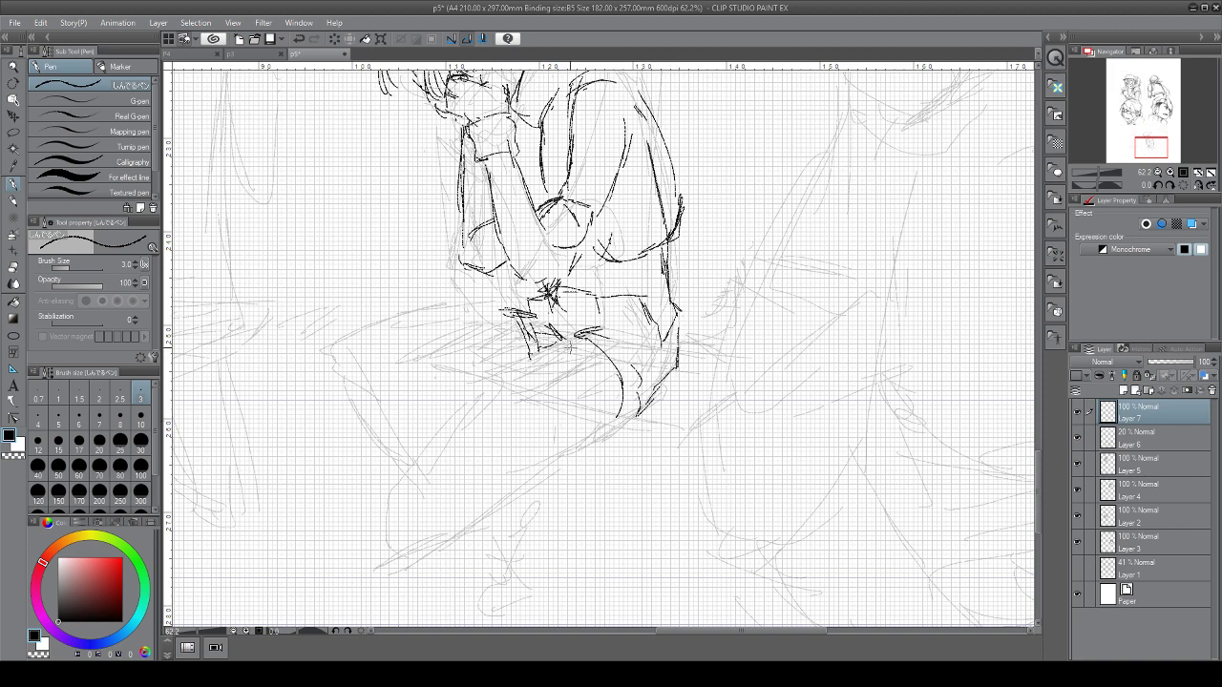
Draw the hunched figure's near thigh, knee and lower leg tapering down to the ankle
drag(573, 341, 447, 439)
drag(523, 465, 611, 416)
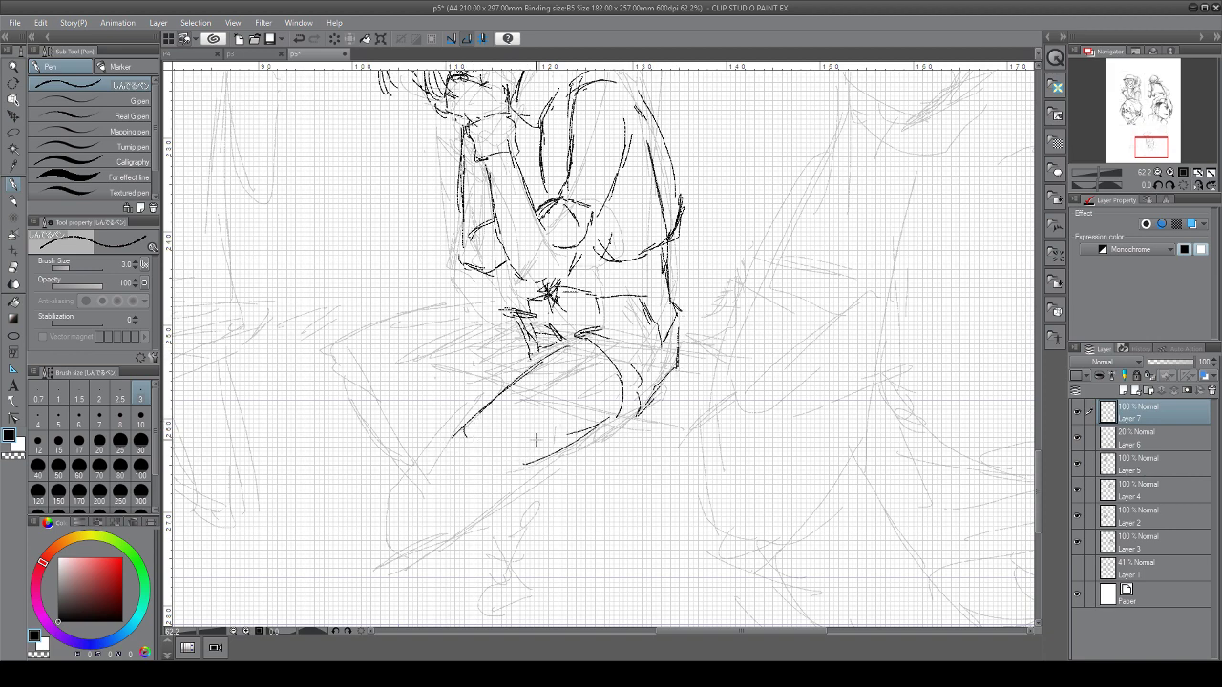
drag(471, 416, 478, 444)
mouse_move(527, 444)
mouse_down()
mouse_move(511, 457)
mouse_move(484, 438)
mouse_move(450, 449)
mouse_move(420, 514)
mouse_up()
drag(501, 467, 447, 540)
drag(445, 545, 406, 576)
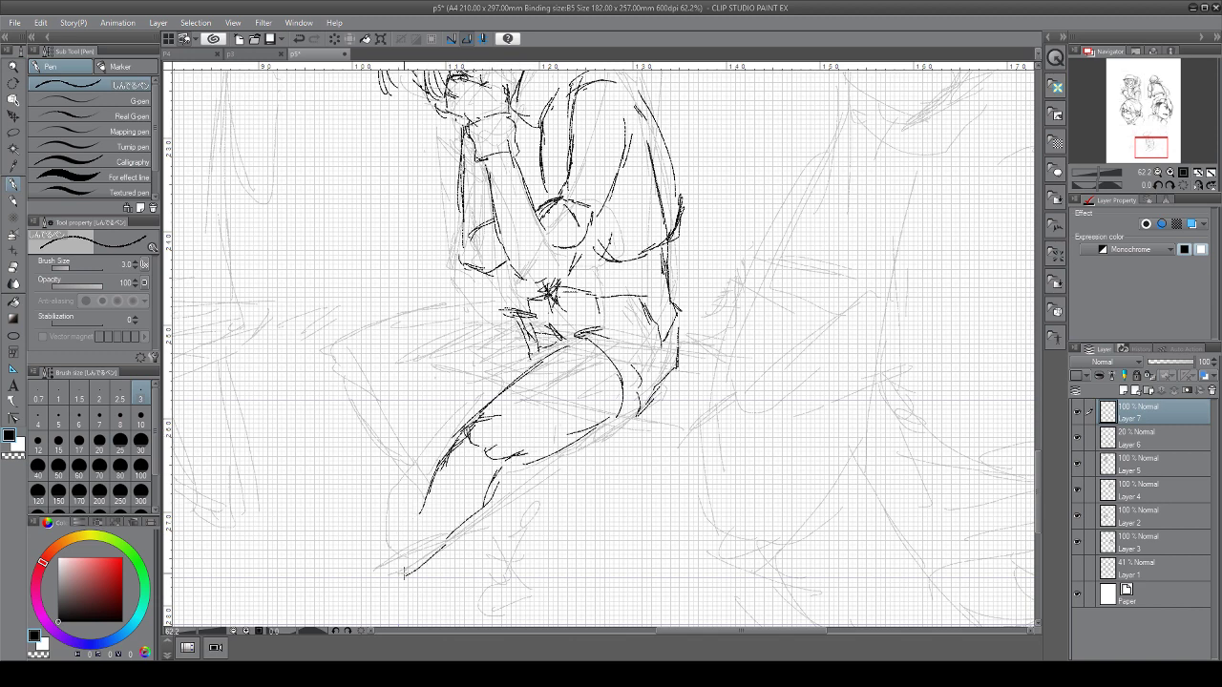
mouse_move(431, 498)
mouse_down()
mouse_move(395, 554)
mouse_move(412, 587)
mouse_up()
drag(435, 562, 413, 582)
Draw the hunched figure's far thigh, knee and shin behind the near leg
mouse_move(483, 309)
mouse_down()
mouse_move(405, 319)
mouse_move(359, 349)
mouse_move(390, 439)
mouse_up()
mouse_move(420, 371)
mouse_down()
mouse_move(420, 415)
mouse_move(447, 394)
mouse_move(447, 458)
mouse_up()
drag(378, 416, 416, 502)
mouse_move(424, 371)
mouse_down()
mouse_move(494, 387)
mouse_move(521, 376)
mouse_up()
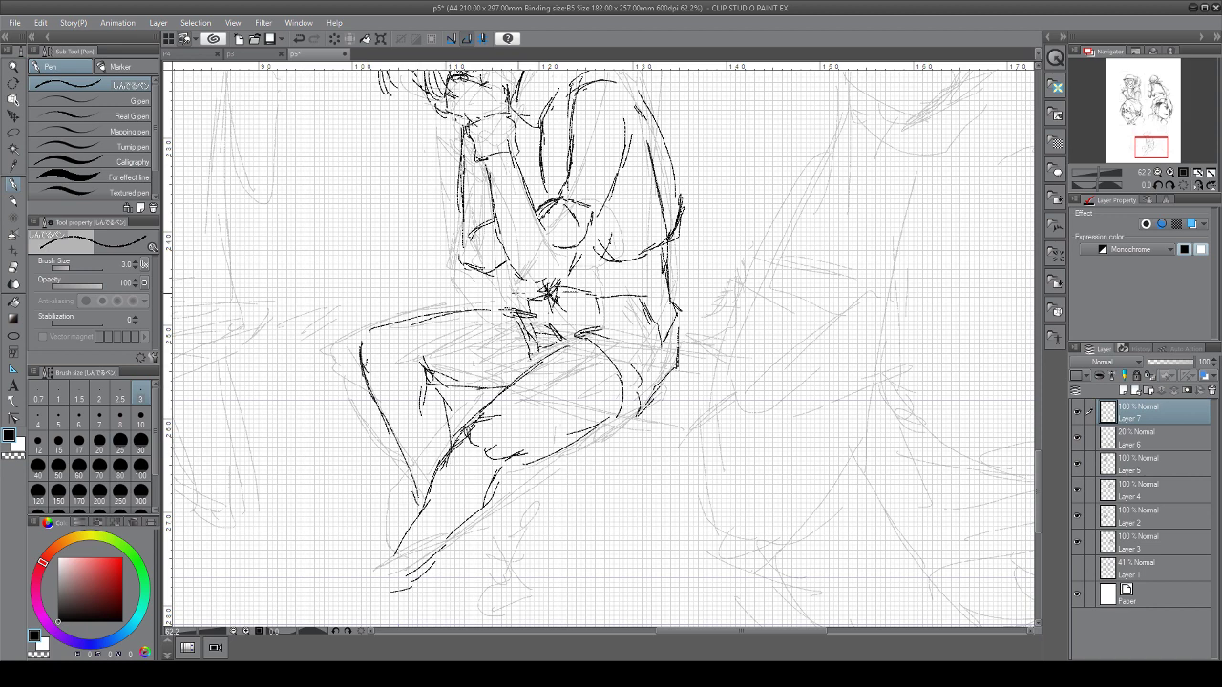
Add knee and calf contours to the hunched figure's legs, and restate the far leg's thigh and shin edges
mouse_move(427, 333)
mouse_down()
mouse_move(439, 384)
mouse_move(443, 355)
mouse_up()
mouse_move(422, 399)
mouse_down()
mouse_move(412, 413)
mouse_move(435, 412)
mouse_up()
mouse_move(465, 452)
mouse_down()
mouse_move(449, 493)
mouse_move(479, 490)
mouse_up()
mouse_move(512, 390)
mouse_down()
mouse_move(541, 429)
mouse_move(516, 466)
mouse_up()
mouse_move(527, 315)
mouse_down()
mouse_move(406, 321)
mouse_move(353, 341)
mouse_move(403, 481)
mouse_up()
drag(380, 420, 415, 510)
drag(422, 362, 455, 430)
mouse_move(445, 413)
mouse_down()
mouse_move(456, 440)
mouse_move(483, 380)
mouse_move(493, 401)
mouse_move(511, 392)
mouse_up()
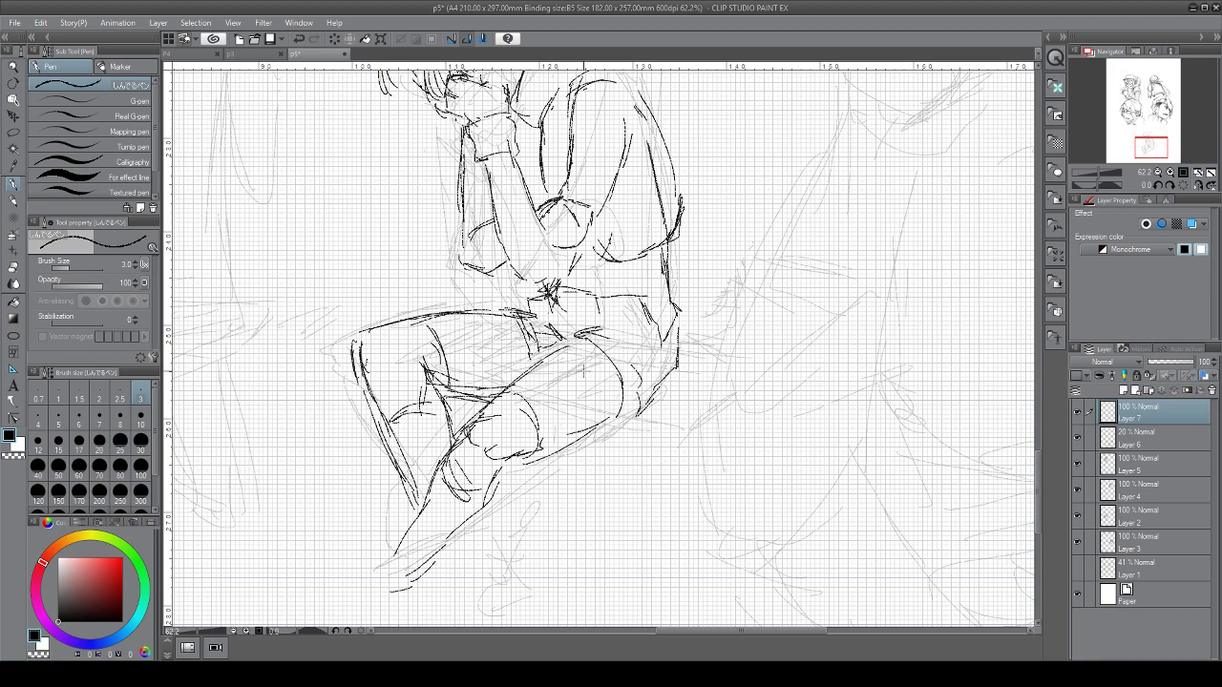
Darken the hunched figure's thigh edges and lap folds, and rework the waist and the area between the forearms
scroll(633, 423, down, 2)
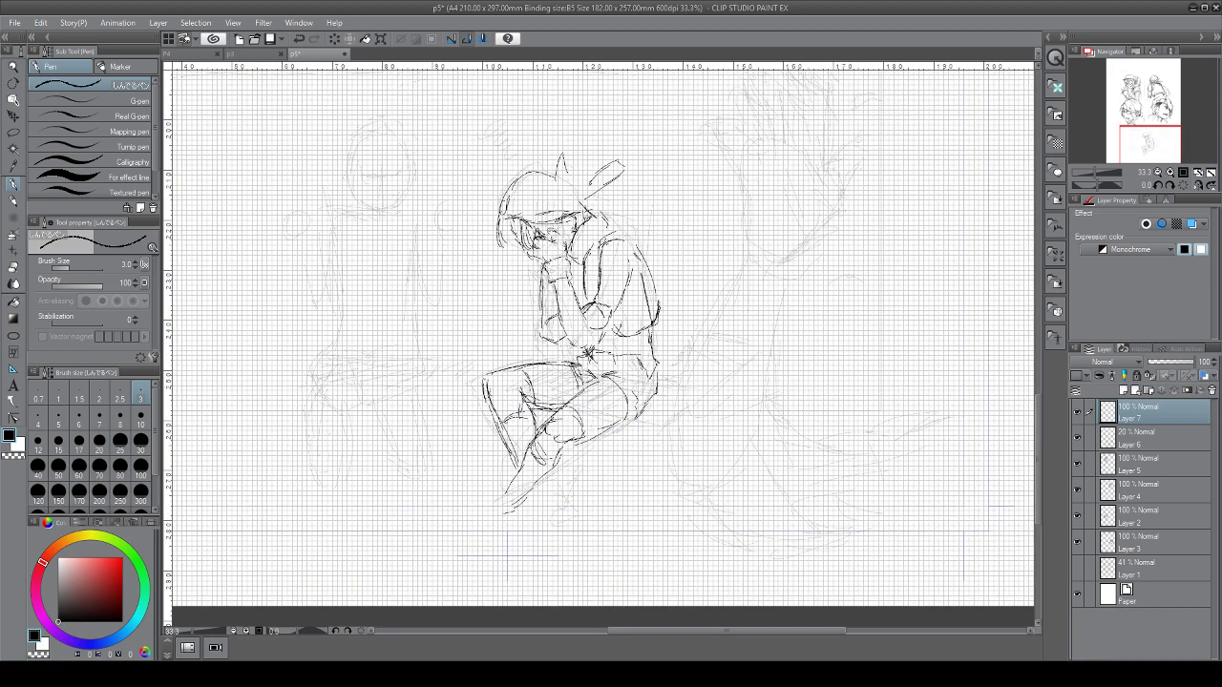
mouse_move(638, 420)
mouse_down()
mouse_move(659, 401)
mouse_move(609, 425)
mouse_up()
mouse_move(570, 365)
mouse_down()
mouse_move(529, 370)
mouse_move(586, 356)
mouse_move(586, 379)
mouse_move(597, 380)
mouse_move(590, 347)
mouse_move(612, 366)
mouse_up()
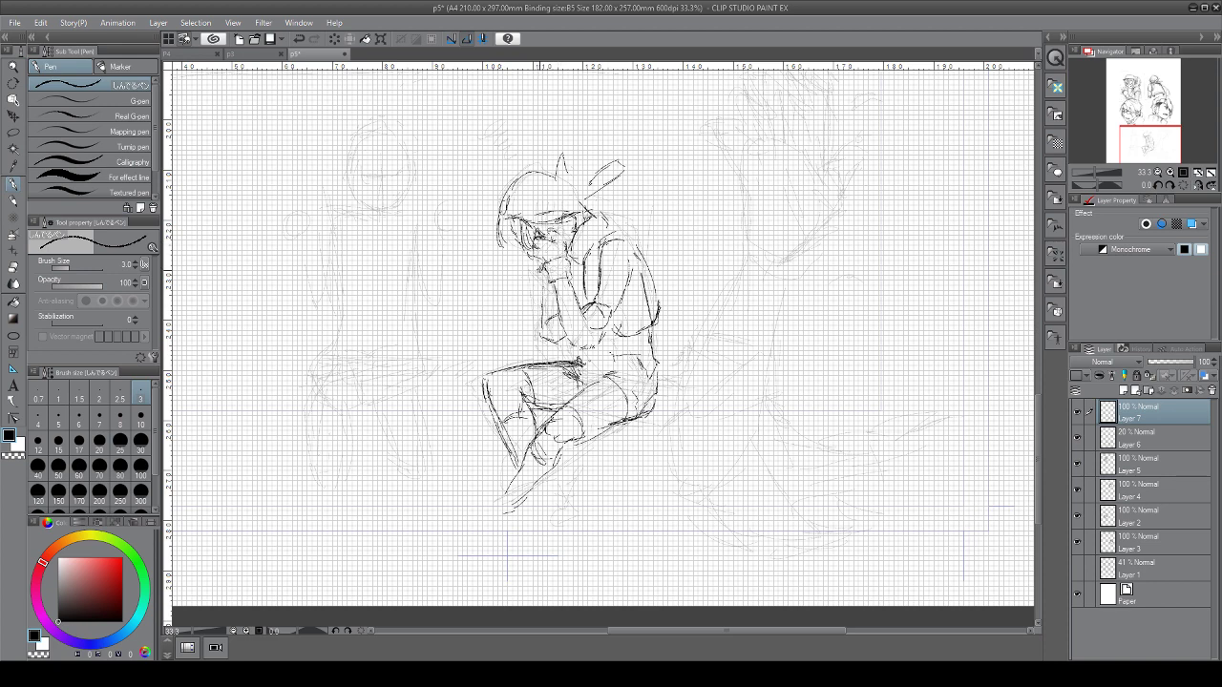
drag(553, 288, 545, 332)
mouse_move(590, 350)
mouse_down()
mouse_move(600, 365)
mouse_move(586, 372)
mouse_move(636, 375)
mouse_move(595, 378)
mouse_move(553, 413)
mouse_up()
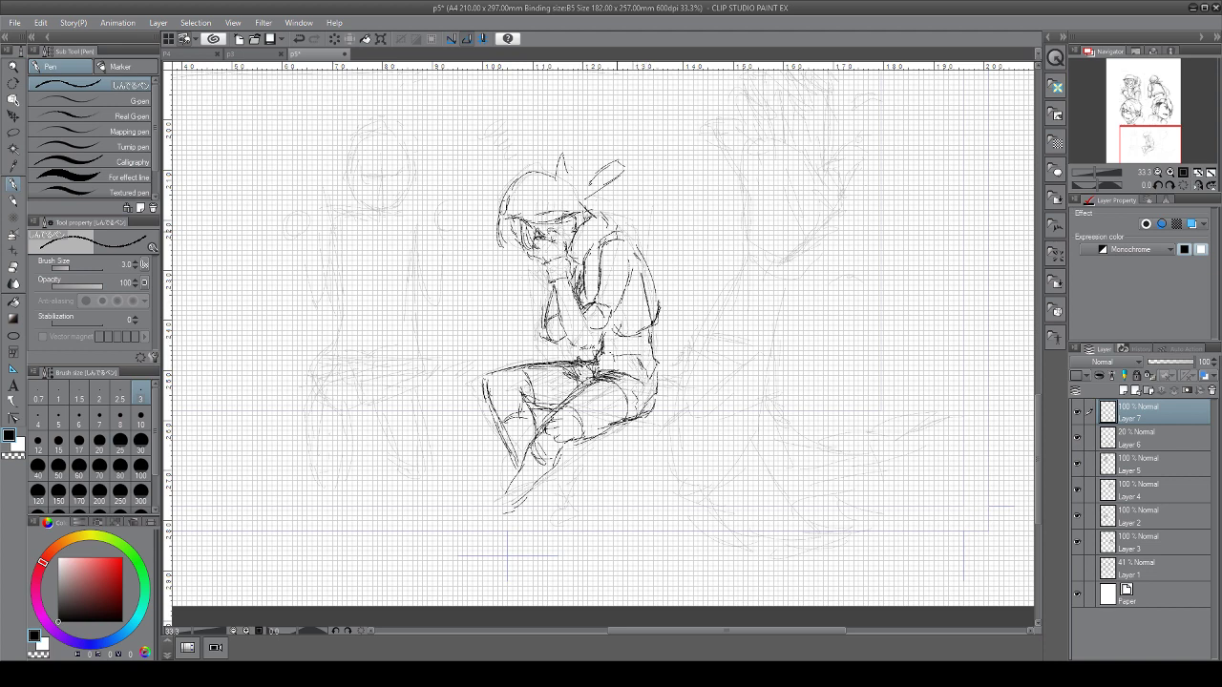
Restate the hunched figure's shoulder line and hatch the front of the cap
drag(612, 227, 648, 261)
drag(526, 204, 552, 227)
drag(415, 349, 658, 363)
drag(849, 100, 704, 307)
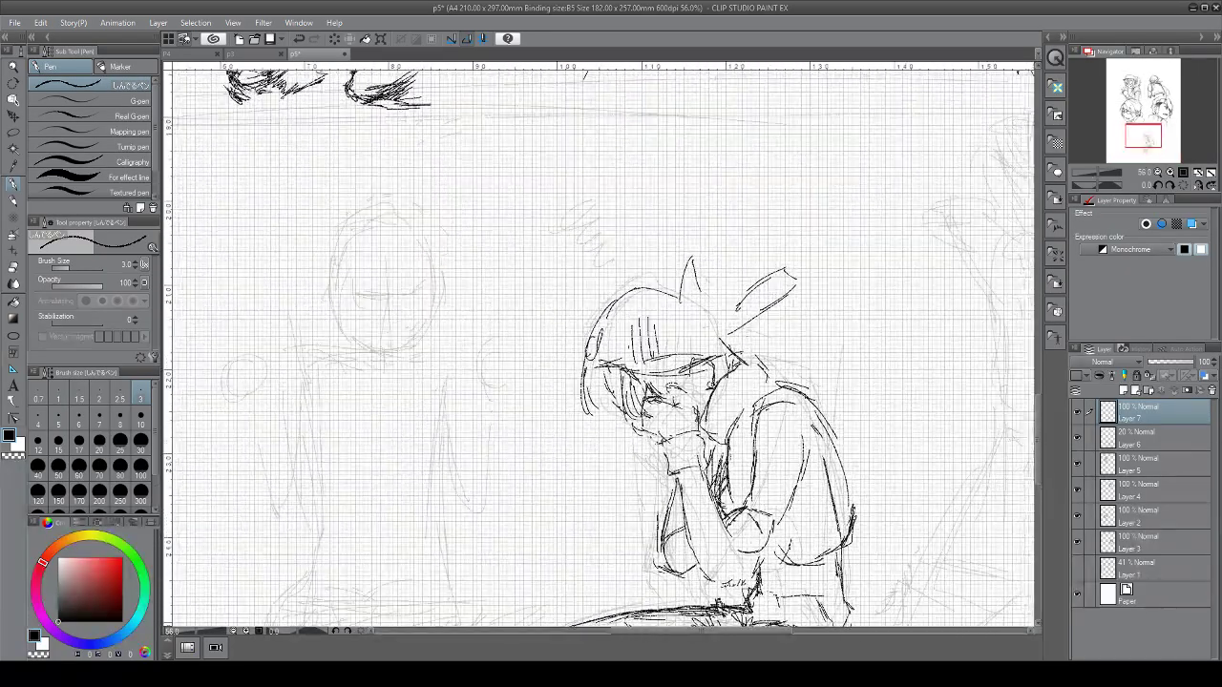
Add short strokes to the hunched figure's hair beside the face and restate the jaw edge
scroll(705, 307, up, 1)
scroll(601, 401, up, 4)
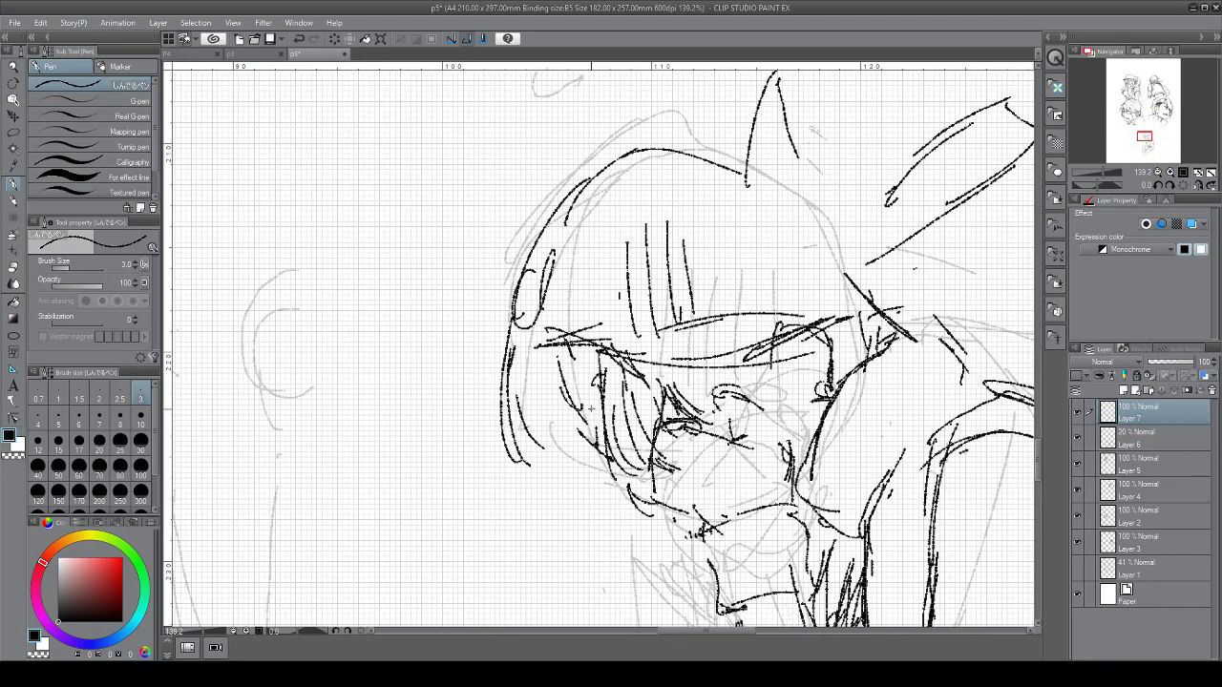
mouse_move(586, 415)
mouse_down()
mouse_move(596, 445)
mouse_move(605, 400)
mouse_up()
drag(604, 450, 716, 521)
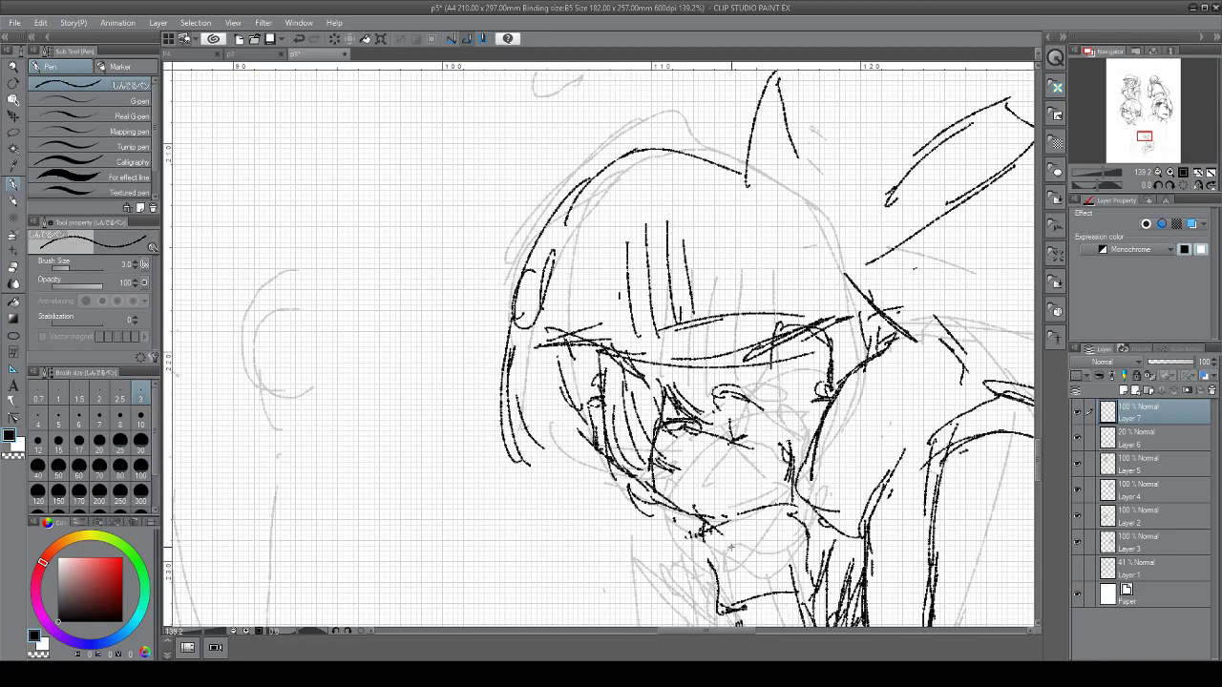
scroll(731, 548, down, 4)
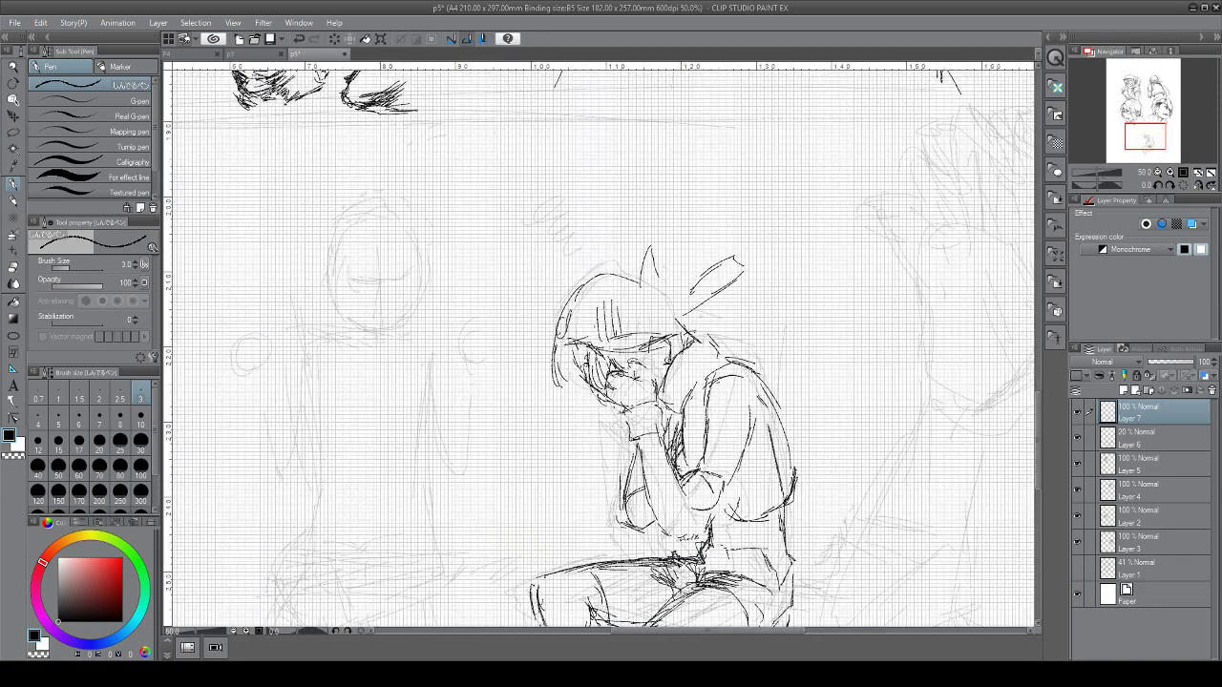
Outline the upright seated figure's head over the faded rough with a skull curve, cheek line and chin
scroll(516, 376, up, 1)
space+drag(515, 377, 742, 395)
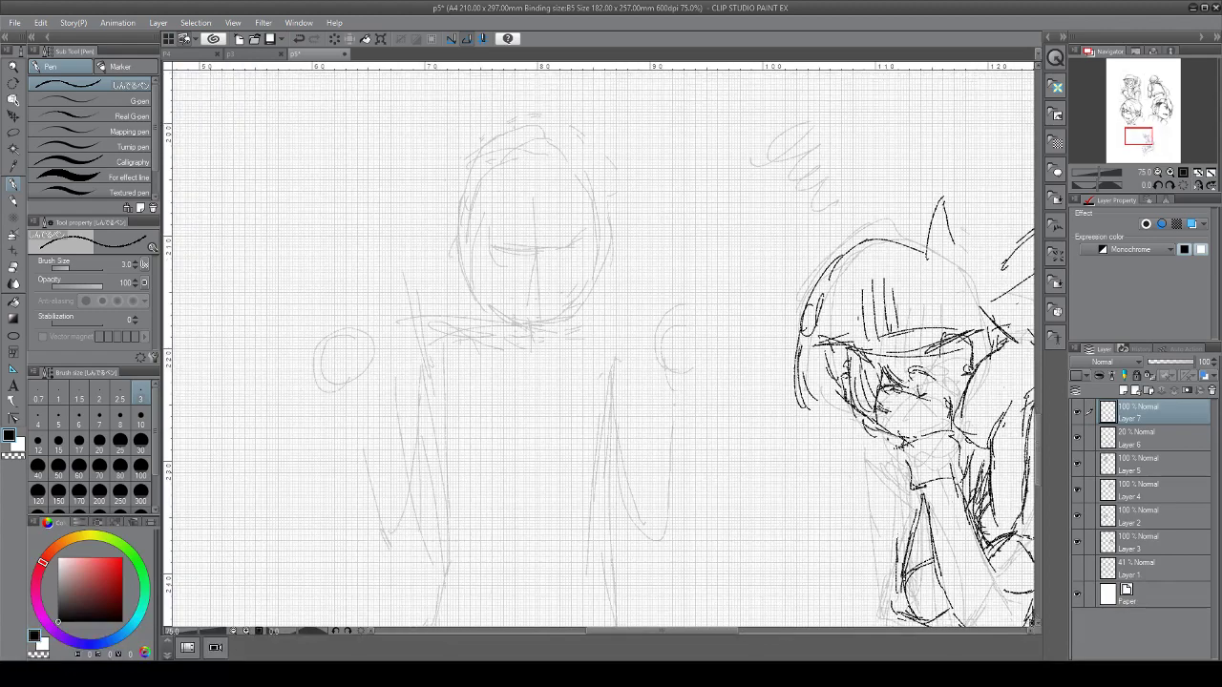
drag(468, 212, 523, 162)
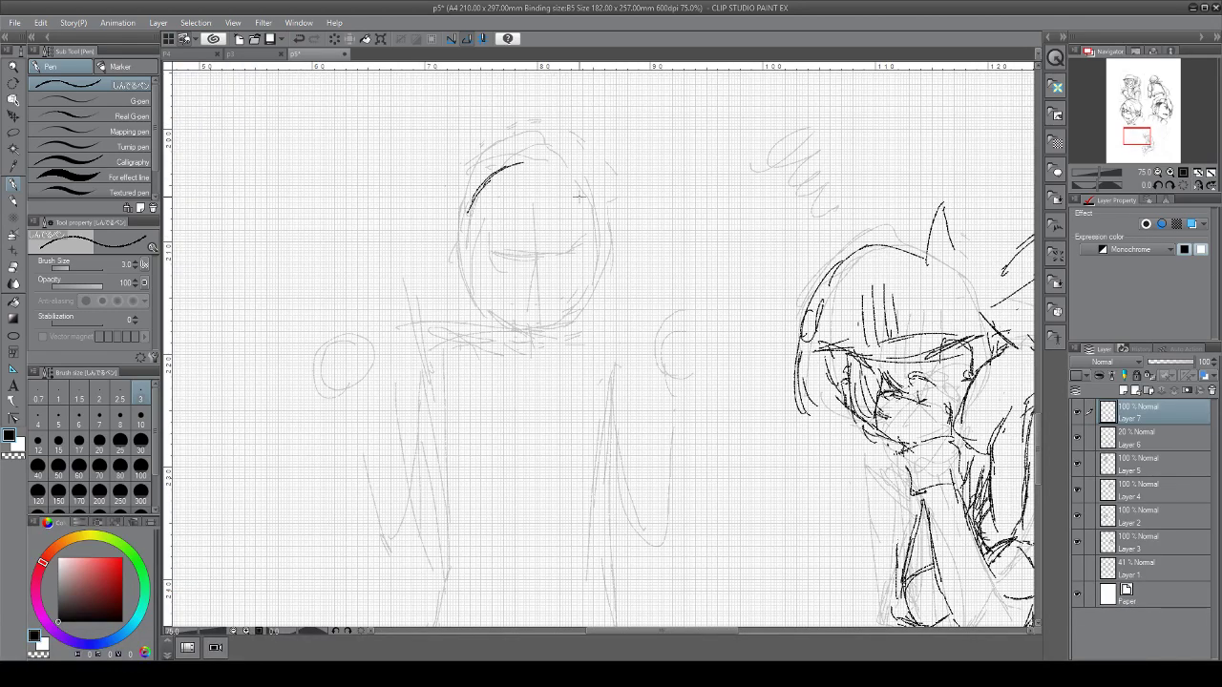
drag(579, 201, 588, 240)
mouse_move(487, 304)
mouse_down()
mouse_move(530, 337)
mouse_move(507, 321)
mouse_move(545, 334)
mouse_move(569, 313)
mouse_up()
drag(587, 245, 571, 317)
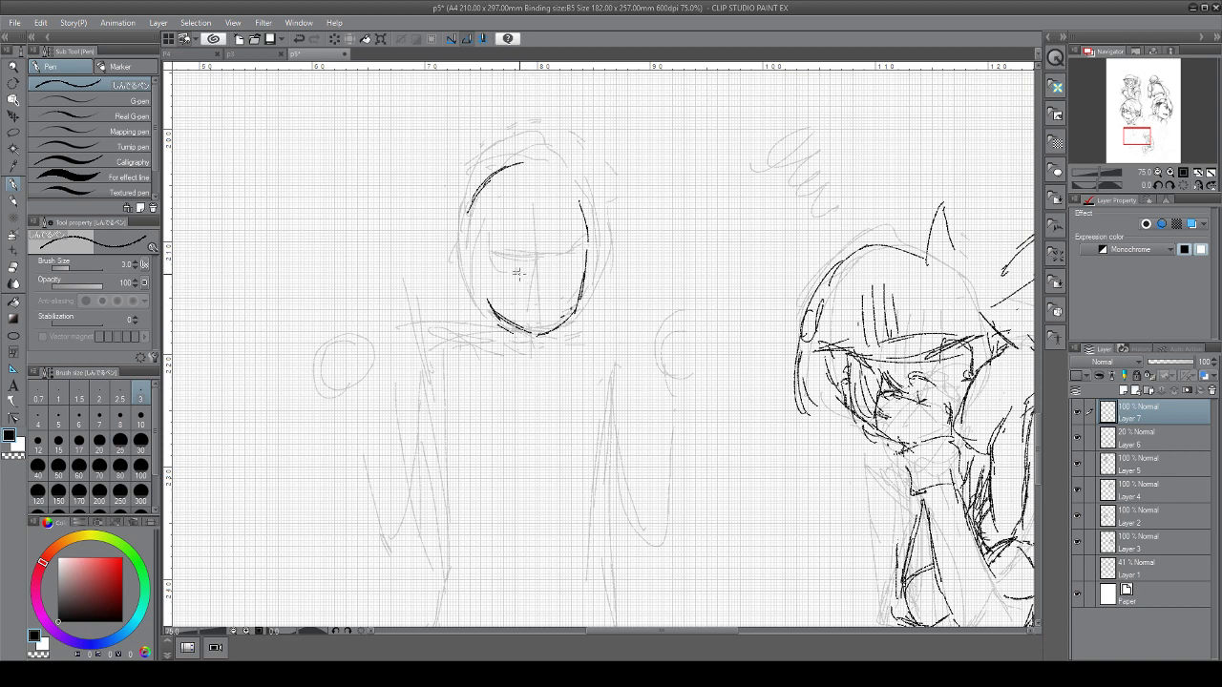
Sketch the upright figure's brows, eye, nose and open mouth inside the face outline
mouse_move(487, 258)
mouse_down()
mouse_move(513, 243)
mouse_move(530, 259)
mouse_move(526, 291)
mouse_move(584, 238)
mouse_move(552, 293)
mouse_move(559, 309)
mouse_move(544, 301)
mouse_up()
key(ctrl+z)
key(ctrl+z)
mouse_move(548, 298)
mouse_down()
mouse_move(558, 303)
mouse_move(525, 319)
mouse_move(541, 326)
mouse_move(553, 309)
mouse_move(547, 317)
mouse_up()
drag(532, 310, 549, 312)
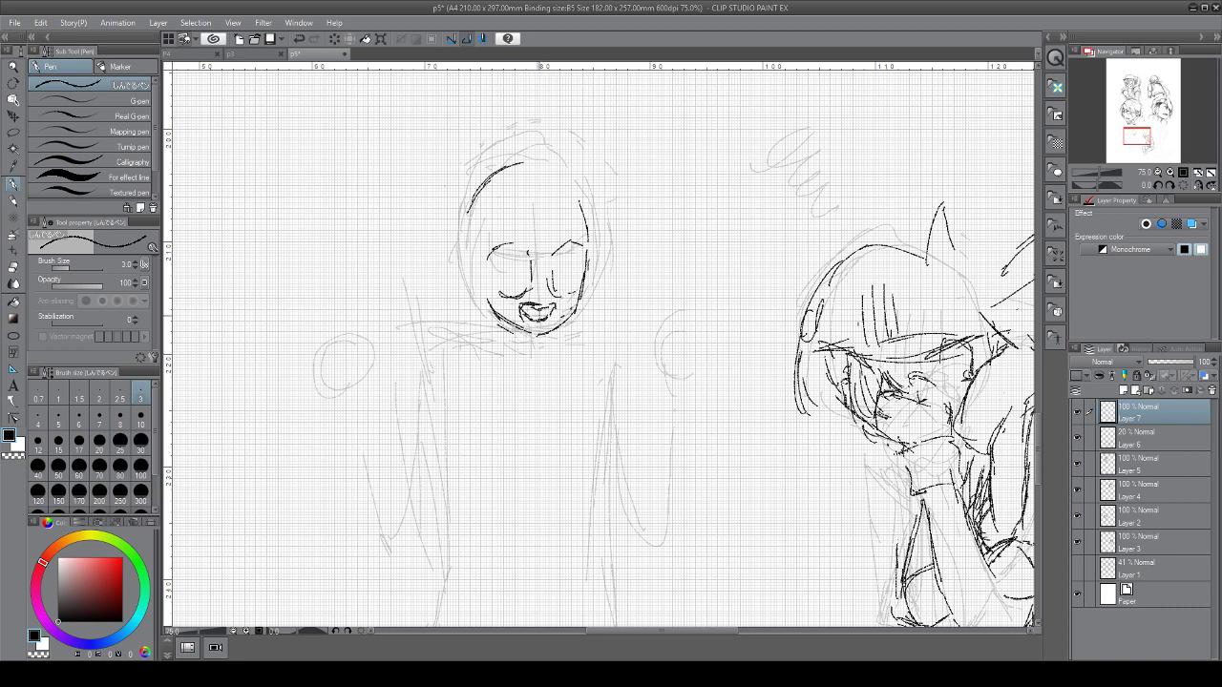
Flip the canvas view horizontally and rework the upright figure's mouth area
click(1193, 186)
mouse_move(678, 311)
mouse_down()
mouse_move(688, 309)
mouse_move(674, 306)
mouse_up()
drag(681, 304, 689, 315)
mouse_move(672, 317)
mouse_down()
mouse_move(681, 327)
mouse_move(663, 321)
mouse_move(671, 306)
mouse_move(691, 322)
mouse_up()
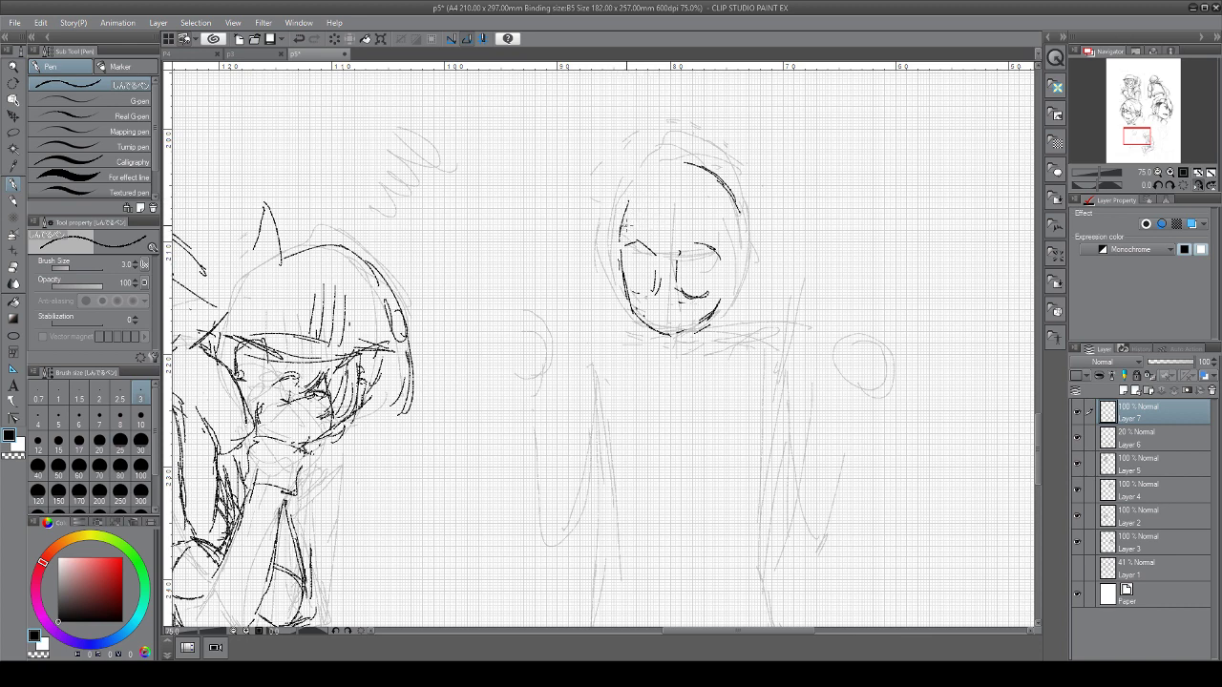
Draw the upright figure's cap brim and dome, add both ears and restate the jaw
mouse_move(625, 227)
mouse_down()
mouse_move(679, 215)
mouse_move(727, 226)
mouse_up()
drag(603, 233, 737, 228)
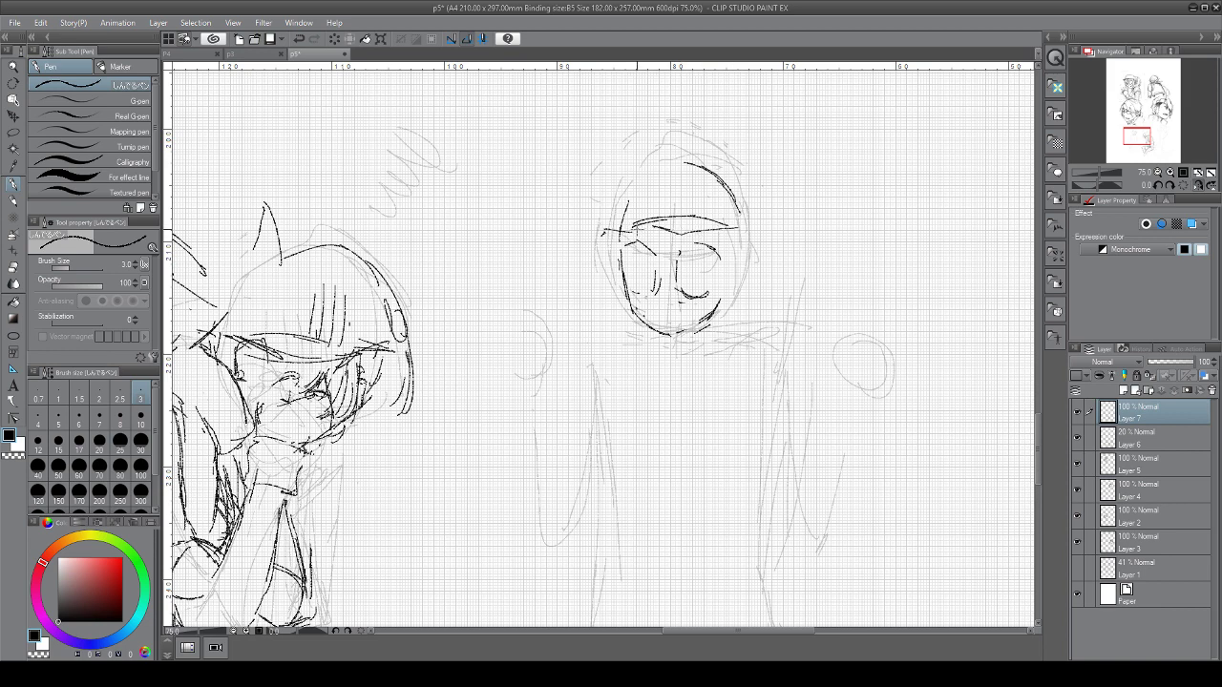
drag(645, 225, 624, 234)
drag(703, 220, 741, 227)
mouse_move(628, 199)
mouse_down()
mouse_move(680, 162)
mouse_move(747, 204)
mouse_move(745, 294)
mouse_up()
mouse_move(612, 255)
mouse_down()
mouse_move(622, 298)
mouse_move(672, 339)
mouse_move(716, 316)
mouse_up()
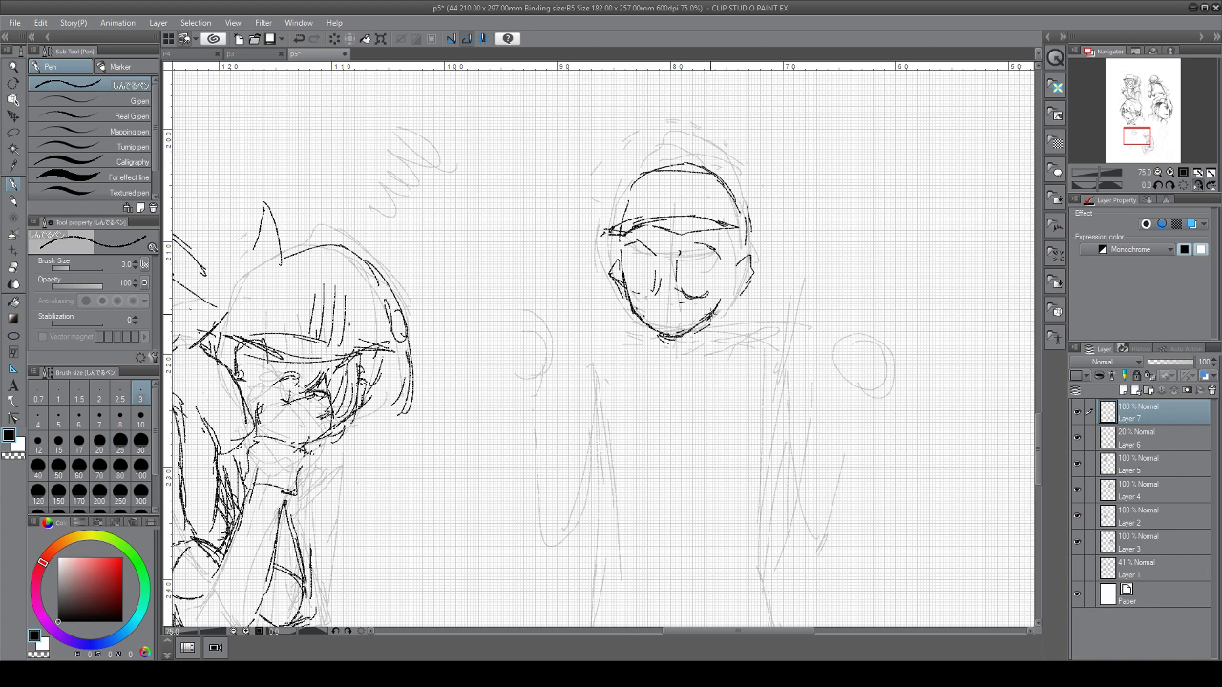
mouse_move(638, 282)
mouse_down()
mouse_move(657, 296)
mouse_move(712, 280)
mouse_up()
key(ctrl+z)
key(ctrl+z)
key(ctrl+z)
key(ctrl+z)
key(ctrl+z)
Redraw the upright figure's nose line and eye edge, and draw a small open mouth
drag(656, 277, 655, 296)
drag(650, 290, 667, 285)
drag(659, 219, 661, 284)
drag(662, 235, 656, 279)
mouse_move(631, 301)
mouse_down()
mouse_move(638, 313)
mouse_move(680, 303)
mouse_up()
mouse_move(683, 301)
mouse_down()
mouse_move(695, 300)
mouse_move(674, 319)
mouse_move(664, 308)
mouse_move(688, 308)
mouse_up()
key(ctrl+z)
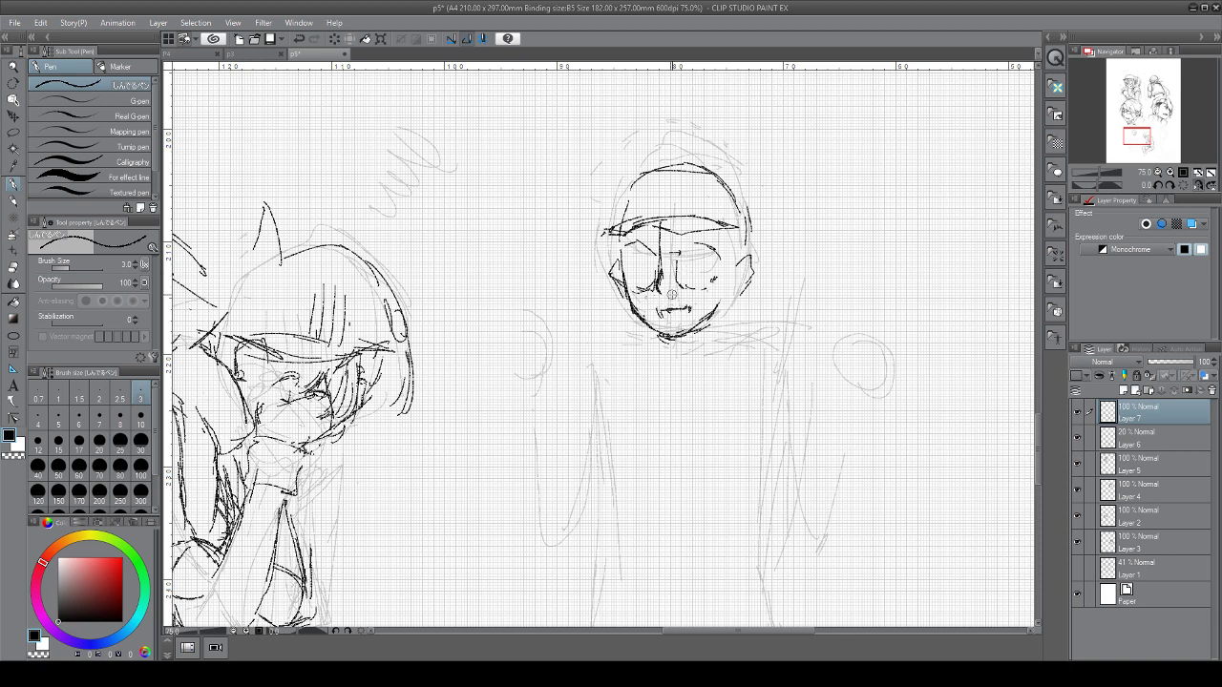
mouse_move(680, 307)
mouse_down()
mouse_move(695, 319)
mouse_move(669, 318)
mouse_move(680, 314)
mouse_up()
mouse_move(679, 305)
mouse_down()
mouse_move(685, 322)
mouse_move(672, 319)
mouse_up()
drag(618, 251, 625, 288)
Draw the upright figure's fringe beneath the cap brim and long locks of hair beside the face
mouse_move(653, 229)
mouse_down()
mouse_move(664, 242)
mouse_move(657, 265)
mouse_up()
drag(655, 239, 630, 262)
drag(638, 235, 621, 250)
drag(624, 237, 621, 262)
drag(680, 227, 688, 253)
drag(691, 229, 724, 313)
drag(617, 237, 609, 330)
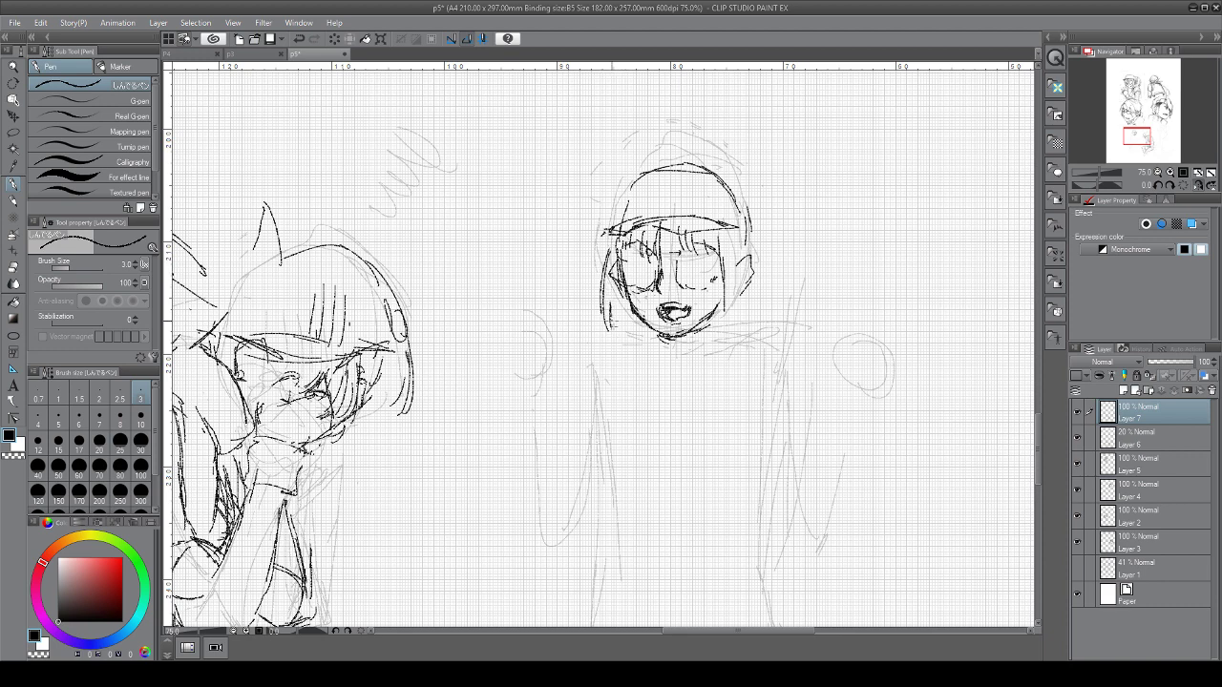
Add hair around the far ear, restate the cap's sides and sketch loose strands behind the cap
drag(722, 260, 719, 304)
drag(747, 258, 737, 315)
mouse_move(623, 206)
mouse_down()
mouse_move(635, 177)
mouse_move(620, 224)
mouse_move(627, 205)
mouse_up()
mouse_move(630, 184)
mouse_down()
mouse_move(710, 175)
mouse_move(743, 227)
mouse_up()
drag(739, 200, 735, 250)
drag(749, 220, 745, 253)
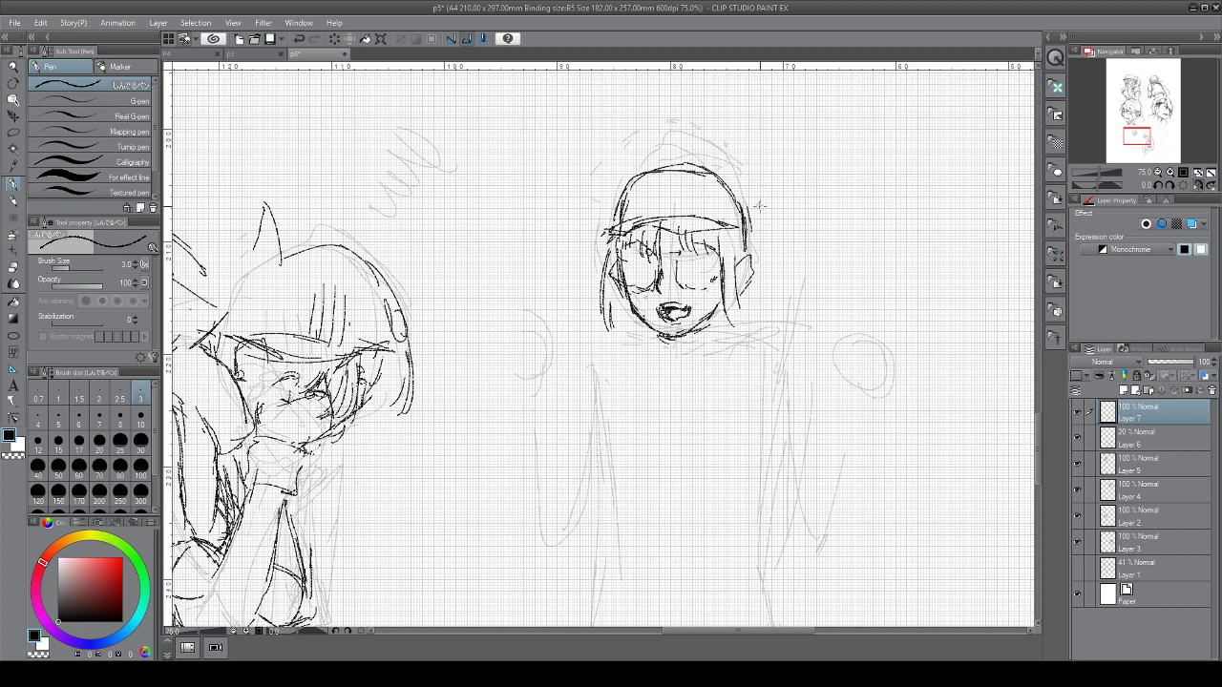
mouse_move(733, 183)
mouse_down()
mouse_move(770, 221)
mouse_move(776, 307)
mouse_up()
Draw the upright figure's neck, collar edges and first shoulder line
drag(646, 362, 669, 369)
drag(714, 319, 716, 348)
mouse_move(615, 313)
mouse_down()
mouse_move(633, 332)
mouse_move(628, 352)
mouse_move(596, 376)
mouse_move(618, 399)
mouse_up()
drag(617, 350, 588, 430)
mouse_move(735, 342)
mouse_down()
mouse_move(737, 363)
mouse_move(751, 333)
mouse_up()
drag(751, 323, 735, 338)
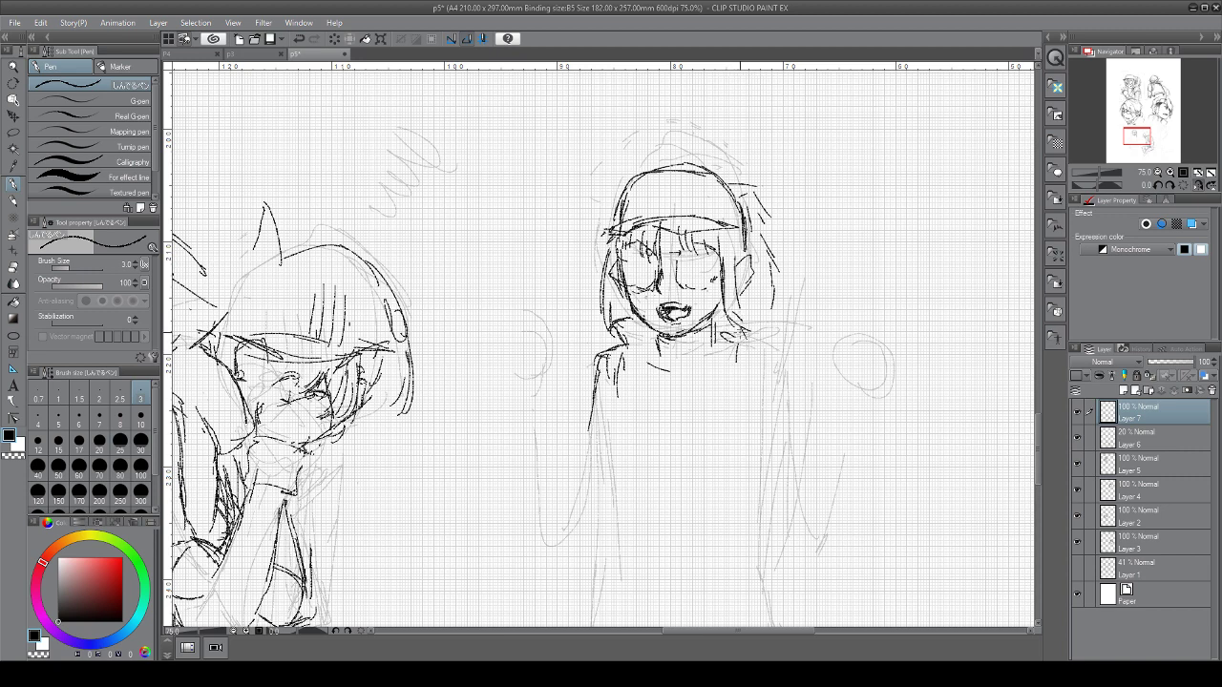
Darken the upright figure's mouth and outline the vest's sides and lower corners
drag(655, 294, 684, 315)
drag(688, 313, 676, 325)
drag(761, 356, 744, 401)
mouse_move(612, 365)
mouse_down()
mouse_move(596, 462)
mouse_move(659, 495)
mouse_up()
drag(745, 480, 723, 492)
drag(749, 475, 723, 492)
drag(750, 409, 753, 454)
drag(751, 474, 717, 492)
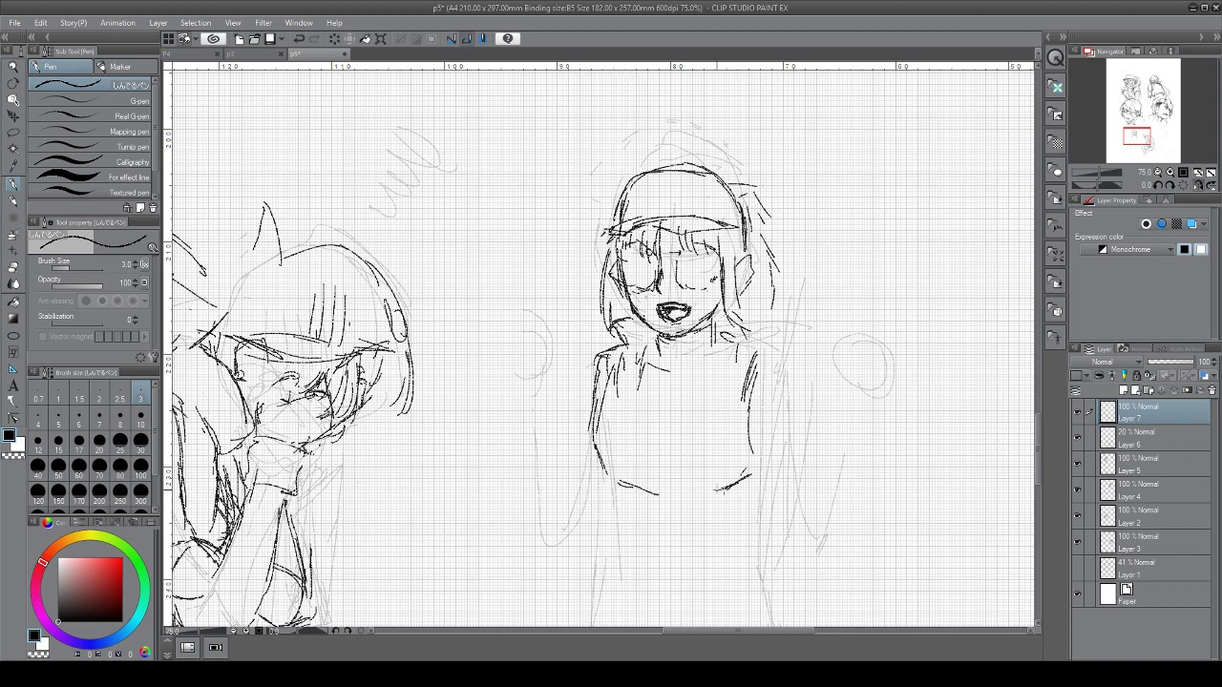
Draw the vest's front opening, the shirt's neckline and a line across the waist below the vest
mouse_move(699, 355)
mouse_down()
mouse_move(677, 426)
mouse_move(677, 483)
mouse_up()
drag(643, 388, 647, 489)
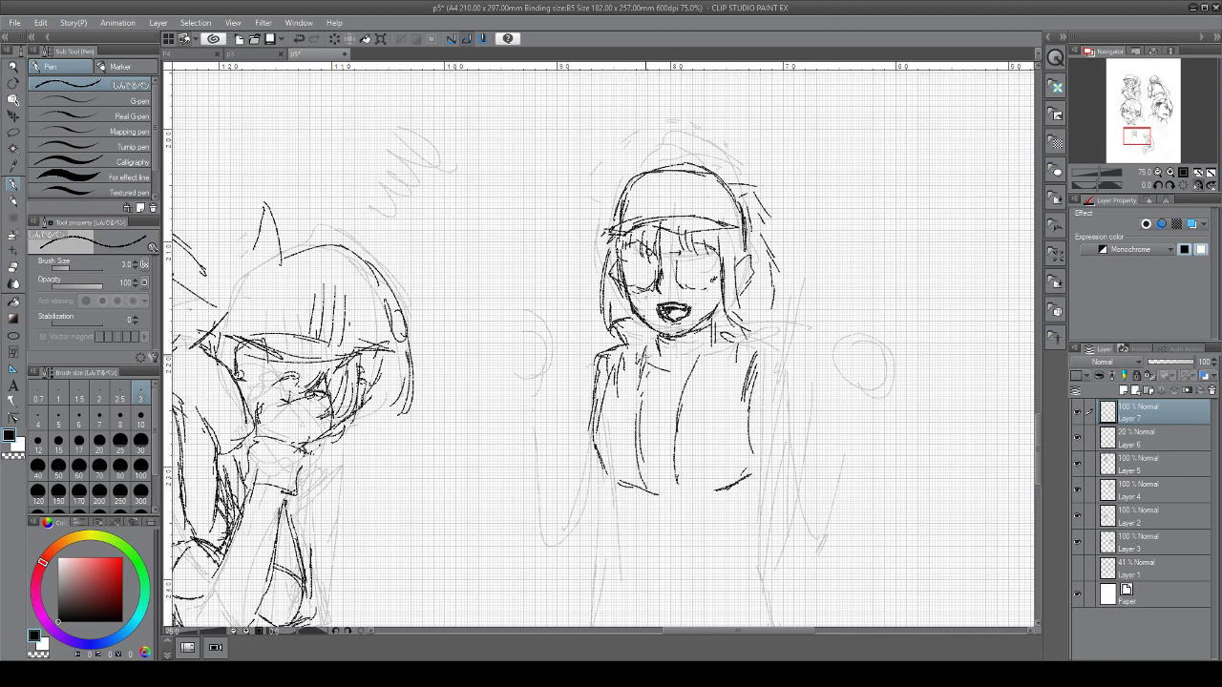
mouse_move(645, 351)
mouse_down()
mouse_move(642, 389)
mouse_move(678, 409)
mouse_move(700, 383)
mouse_up()
mouse_move(615, 489)
mouse_down()
mouse_move(647, 495)
mouse_move(649, 510)
mouse_up()
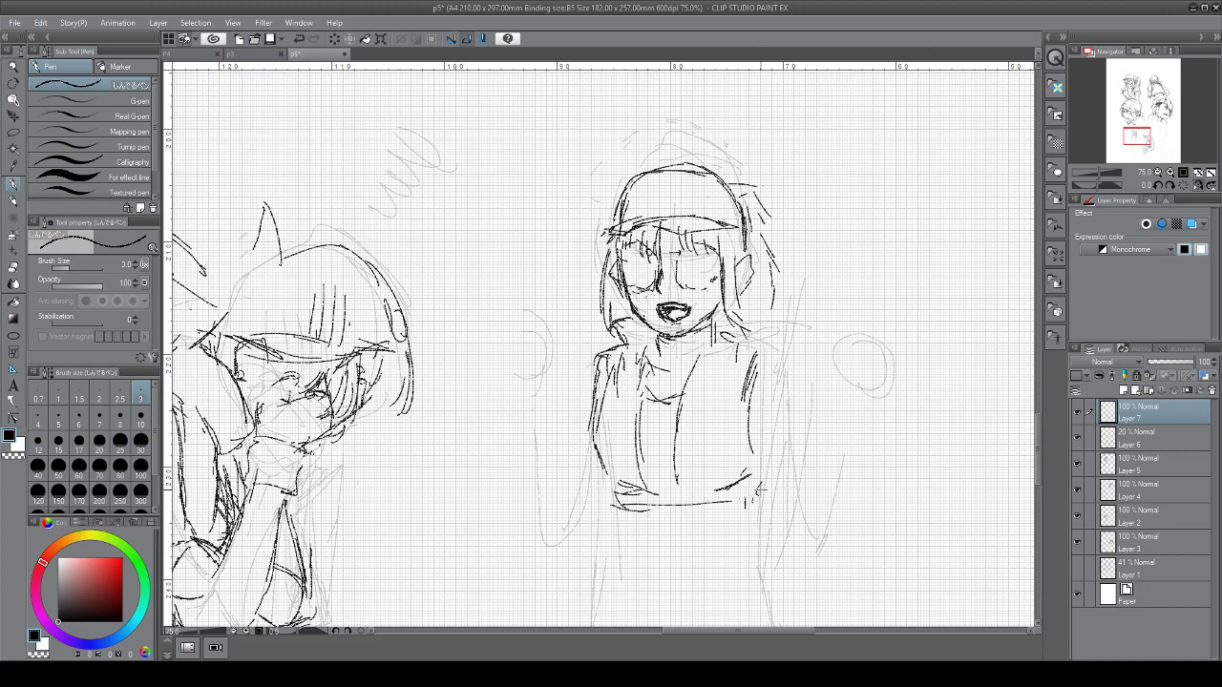
Draw the upright figure's waist sides, shirt folds and the hem at the hips
scroll(940, 272, down, 4)
drag(607, 321, 592, 424)
drag(625, 348, 659, 368)
drag(676, 390, 690, 407)
drag(752, 325, 751, 395)
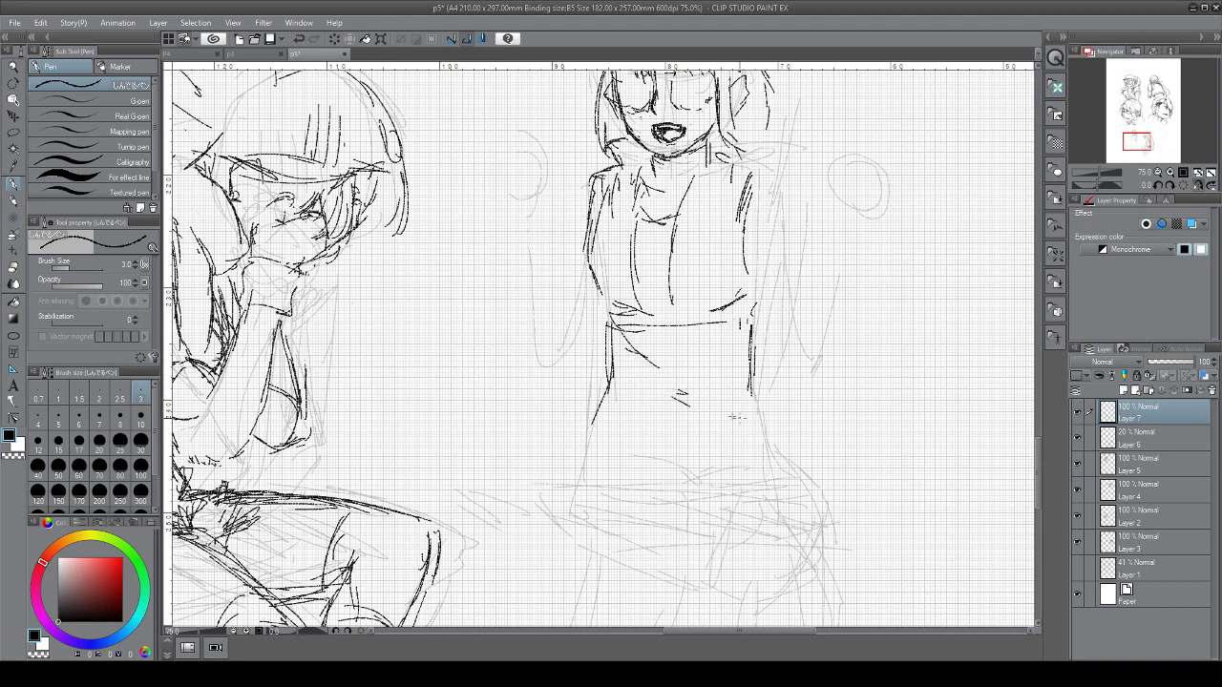
drag(621, 375, 650, 401)
drag(739, 380, 747, 393)
drag(742, 335, 756, 397)
drag(633, 392, 602, 408)
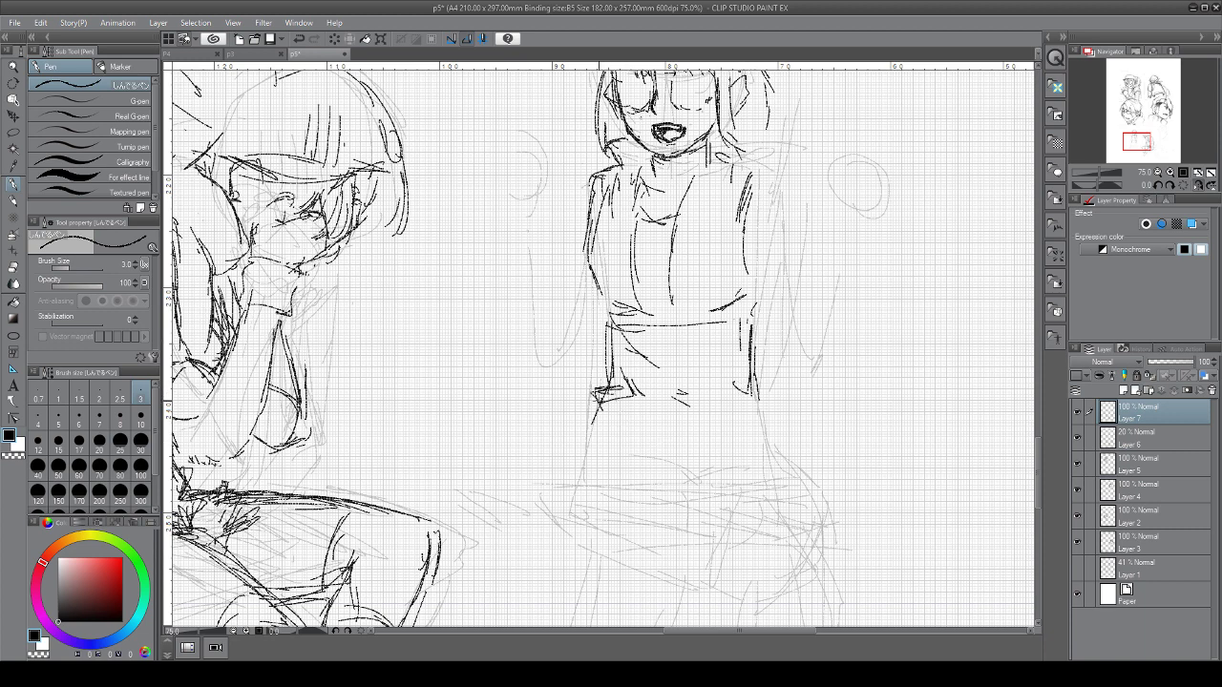
Draw the upright figure's hips, crotch folds and the shorts around both foreshortened thighs
drag(706, 386, 764, 395)
mouse_move(594, 407)
mouse_down()
mouse_move(572, 439)
mouse_move(571, 475)
mouse_up()
mouse_move(569, 487)
mouse_down()
mouse_move(582, 516)
mouse_move(594, 504)
mouse_up()
mouse_move(597, 401)
mouse_down()
mouse_move(573, 487)
mouse_move(563, 448)
mouse_move(663, 435)
mouse_move(680, 449)
mouse_move(596, 483)
mouse_move(594, 502)
mouse_up()
drag(613, 462, 680, 455)
mouse_move(676, 457)
mouse_down()
mouse_move(690, 477)
mouse_move(680, 506)
mouse_up()
mouse_move(611, 459)
mouse_down()
mouse_move(711, 413)
mouse_move(764, 410)
mouse_move(775, 437)
mouse_up()
mouse_move(781, 458)
mouse_down()
mouse_move(764, 483)
mouse_move(703, 436)
mouse_up()
Draw the outer and inner contours of both lower legs hanging from the shorts
mouse_move(585, 435)
mouse_down()
mouse_move(563, 473)
mouse_move(546, 609)
mouse_up()
drag(680, 422, 632, 573)
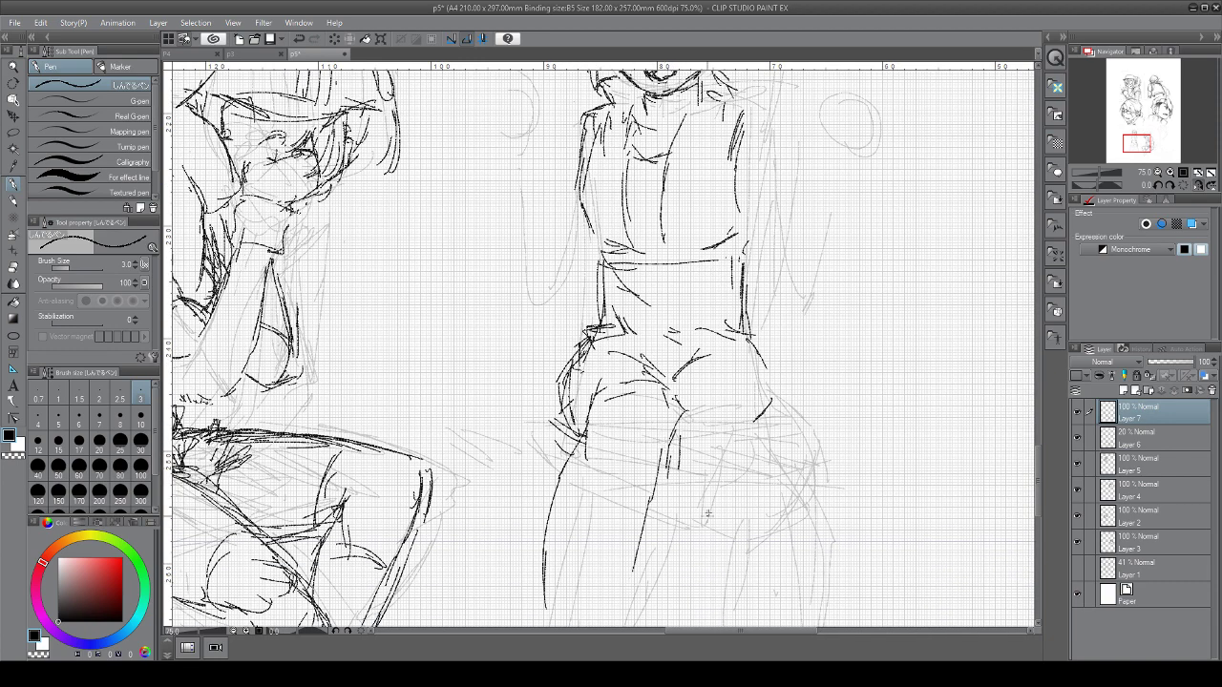
drag(697, 442, 715, 549)
mouse_move(680, 449)
mouse_down()
mouse_move(674, 416)
mouse_move(699, 554)
mouse_move(707, 397)
mouse_move(762, 466)
mouse_move(767, 506)
mouse_up()
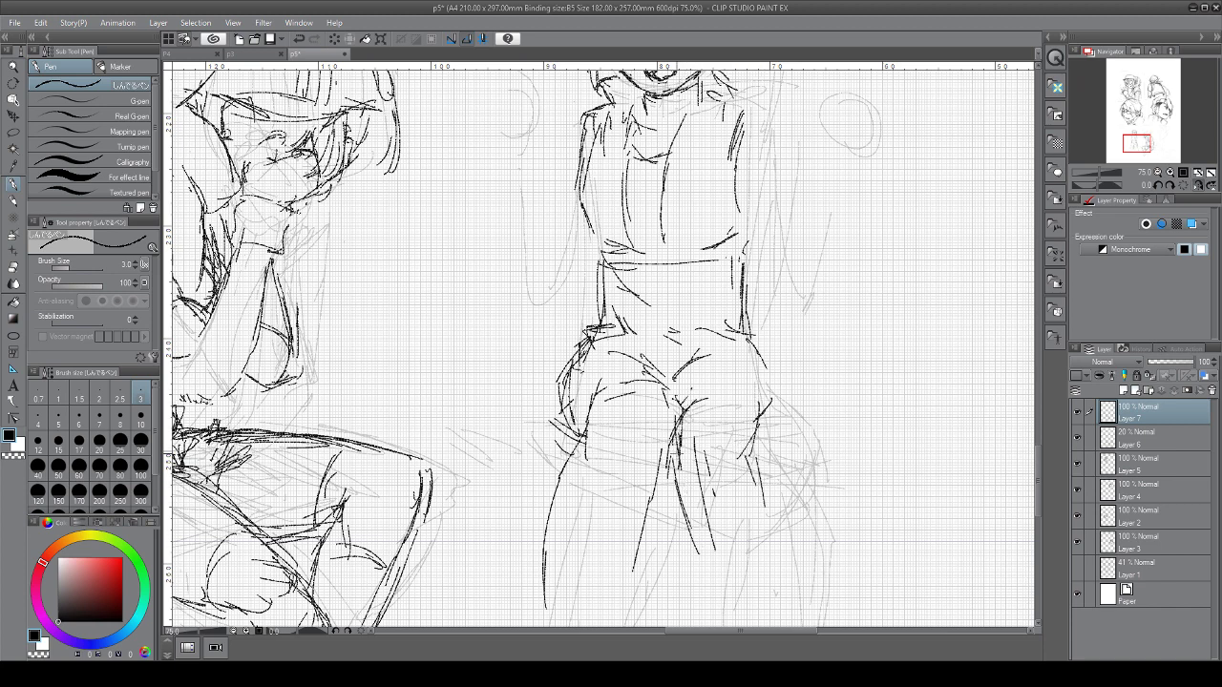
drag(676, 476, 724, 602)
drag(748, 466, 785, 605)
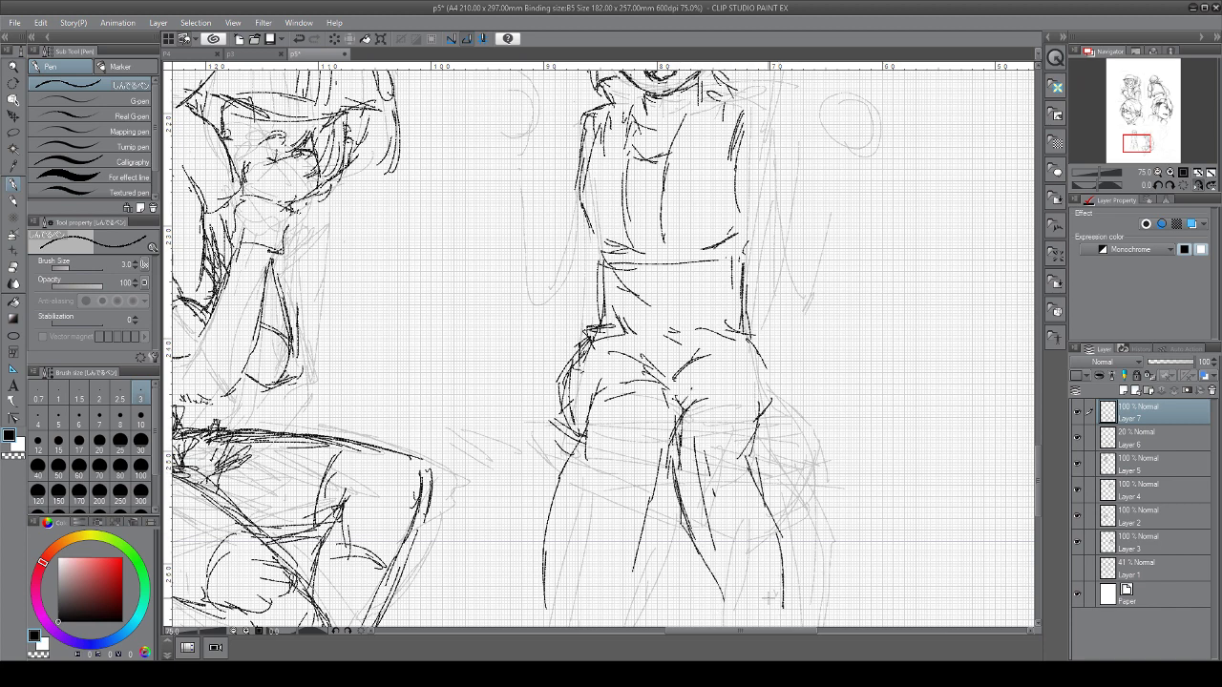
drag(731, 573, 716, 593)
Restate the shin and calf lines of the upright figure's legs and darken the gap between them
drag(668, 453, 632, 504)
mouse_move(594, 420)
mouse_down()
mouse_move(552, 604)
mouse_move(582, 618)
mouse_up()
drag(644, 498, 605, 598)
drag(660, 455, 649, 492)
drag(651, 481, 615, 586)
drag(680, 506, 691, 556)
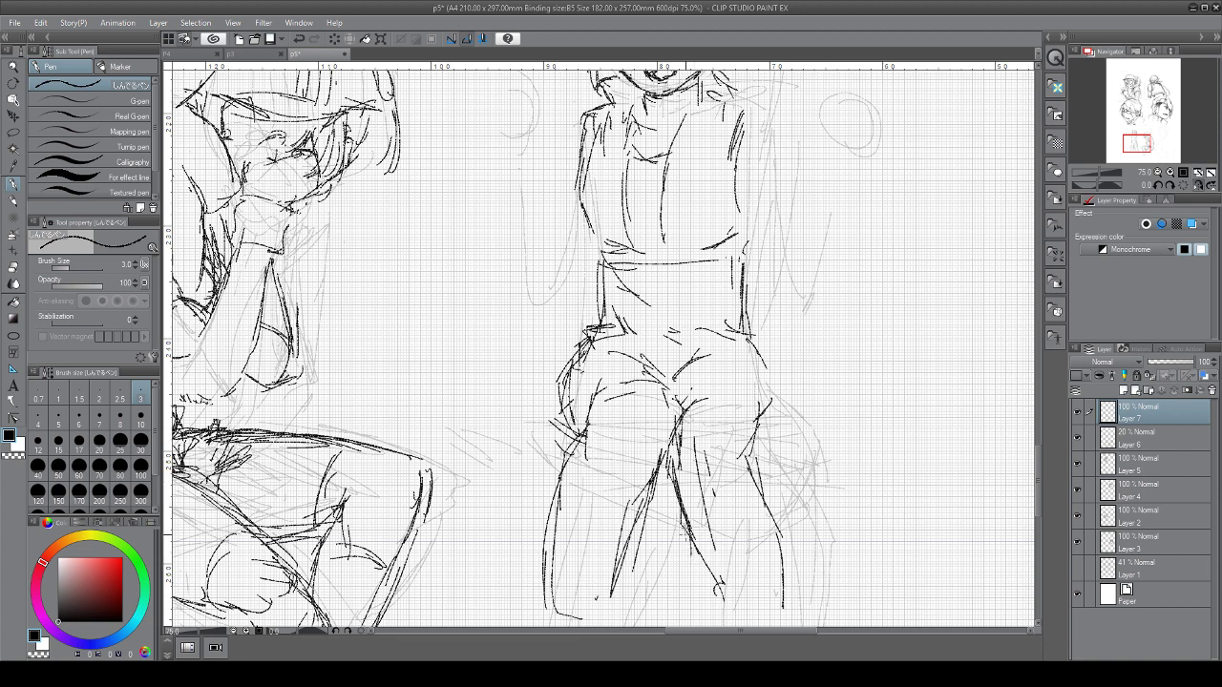
Draw rounded knee contours on both of the upright figure's legs and add folds across the lap
mouse_move(572, 464)
mouse_down()
mouse_move(625, 493)
mouse_move(582, 490)
mouse_up()
mouse_move(579, 488)
mouse_down()
mouse_move(625, 514)
mouse_move(645, 506)
mouse_up()
mouse_move(611, 403)
mouse_down()
mouse_move(599, 457)
mouse_move(650, 391)
mouse_up()
mouse_move(646, 387)
mouse_down()
mouse_move(678, 424)
mouse_move(728, 421)
mouse_move(732, 401)
mouse_up()
drag(728, 419, 742, 473)
drag(691, 496, 750, 470)
drag(737, 420, 744, 451)
drag(701, 351, 674, 380)
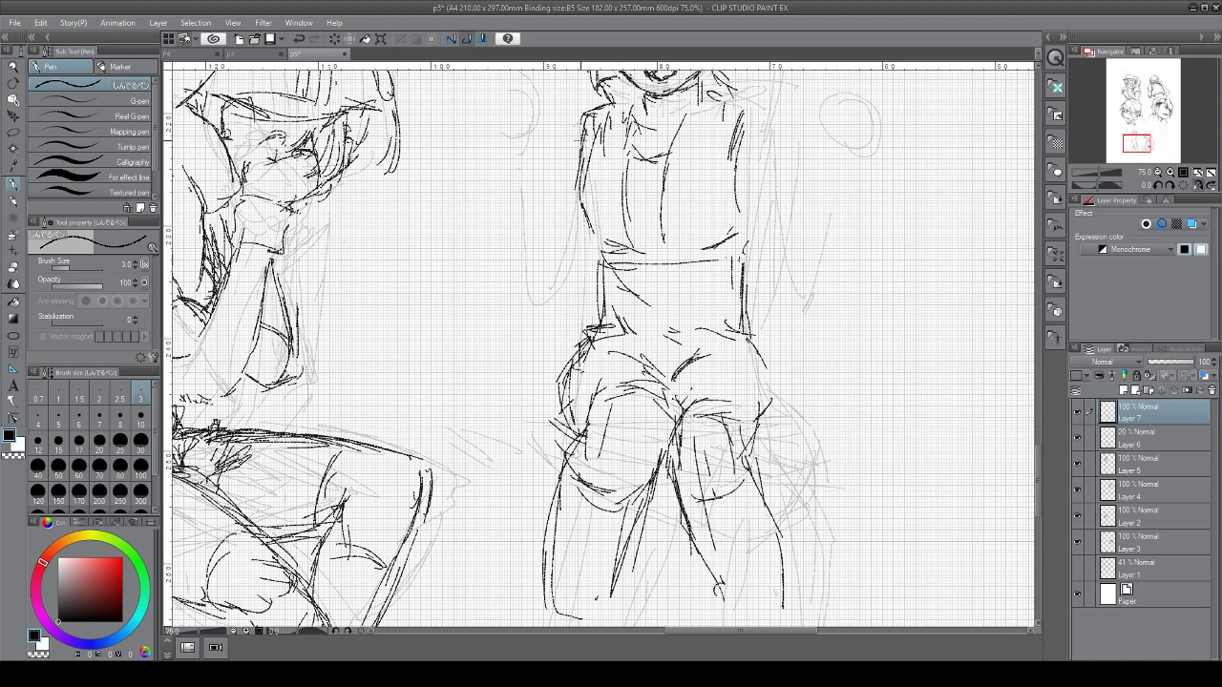
Draw the upright figure's bent, raised arm nearest the hunched figure, with a wristband and a rough hand
scroll(601, 344, up, 3)
drag(575, 235, 554, 368)
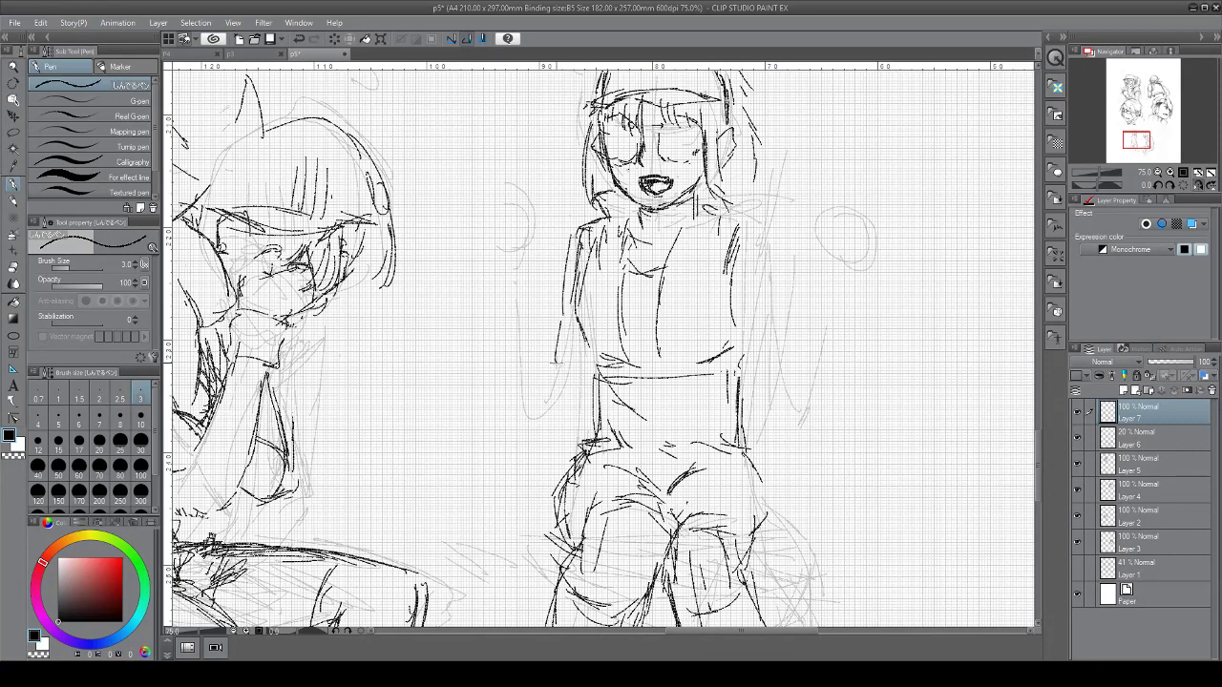
drag(527, 265, 558, 372)
mouse_move(514, 256)
mouse_down()
mouse_move(506, 345)
mouse_move(569, 408)
mouse_move(584, 353)
mouse_move(556, 335)
mouse_move(569, 262)
mouse_move(536, 286)
mouse_move(552, 326)
mouse_up()
mouse_move(531, 277)
mouse_down()
mouse_move(550, 333)
mouse_move(520, 299)
mouse_move(523, 319)
mouse_move(548, 298)
mouse_move(570, 367)
mouse_up()
mouse_move(531, 248)
mouse_down()
mouse_move(541, 271)
mouse_move(531, 256)
mouse_move(489, 273)
mouse_up()
drag(477, 225, 502, 264)
drag(475, 206, 480, 222)
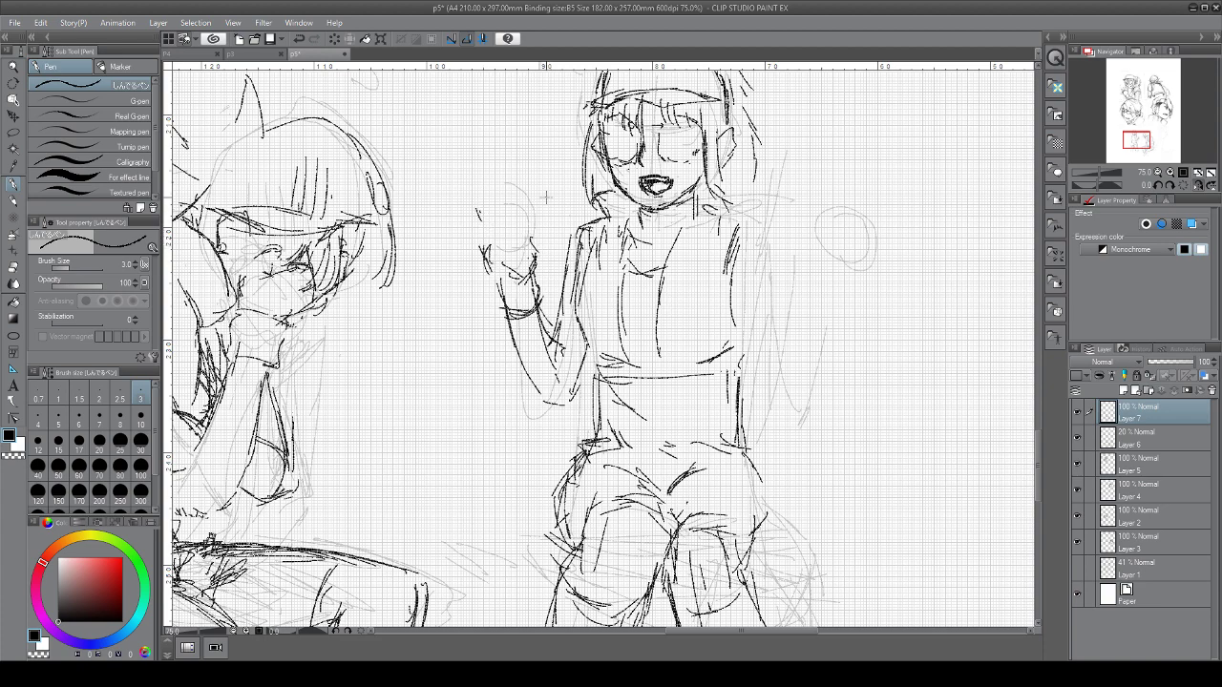
Draw the lower lid of the upright figure's eye and add small accent marks beside the head
scroll(645, 474, down, 1)
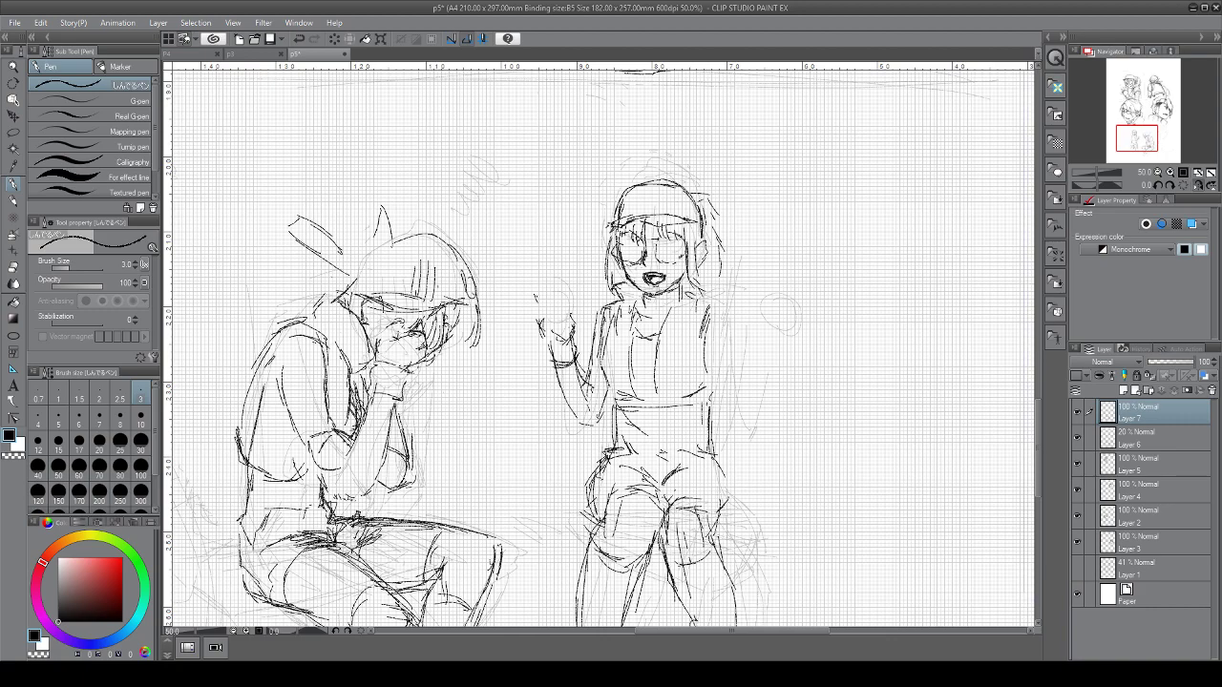
drag(643, 332, 625, 452)
scroll(626, 453, up, 2)
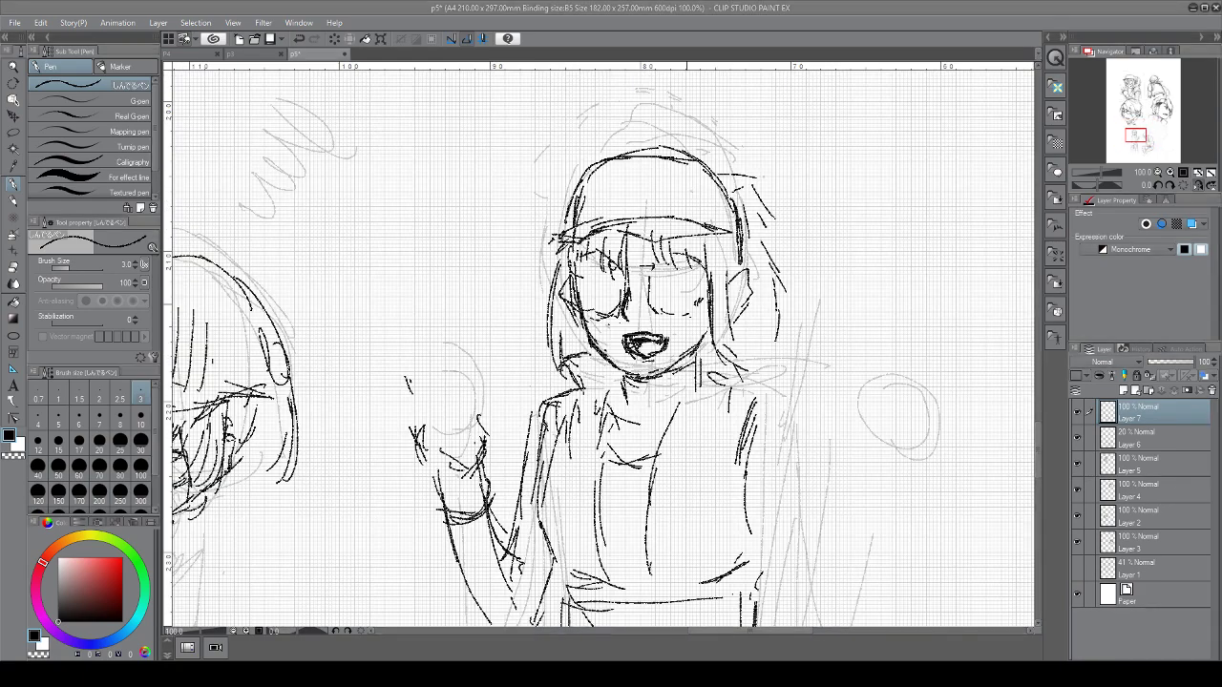
drag(692, 306, 674, 314)
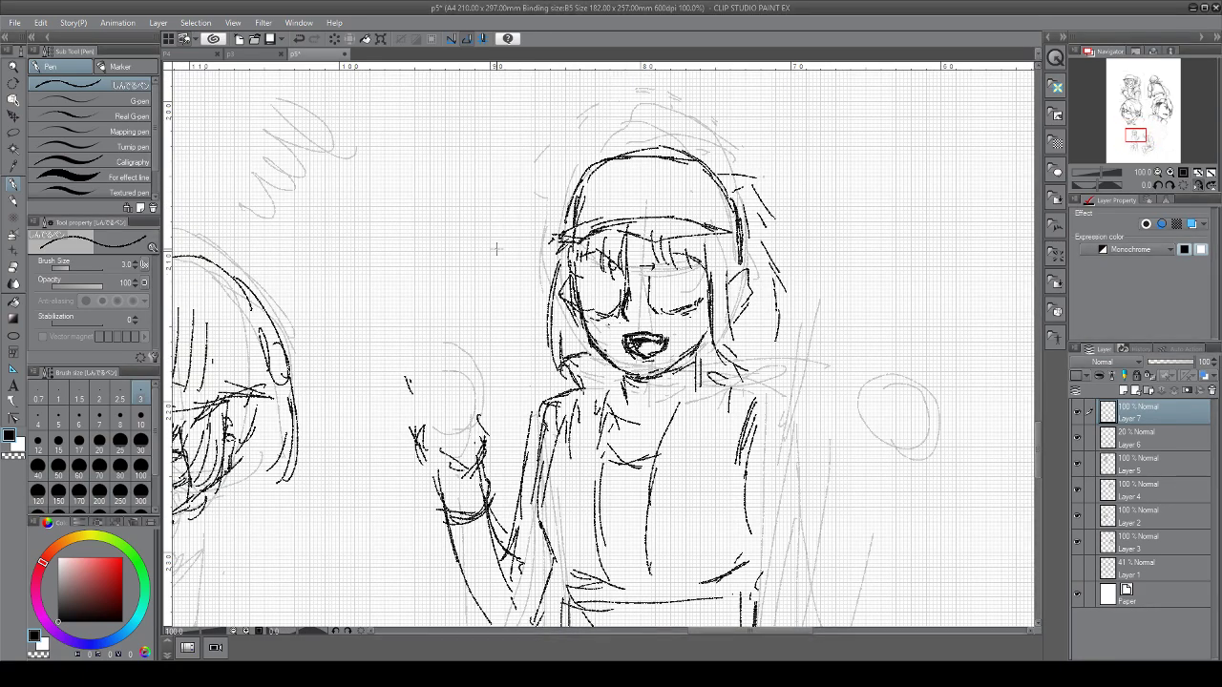
drag(496, 247, 485, 259)
Draw the upright figure's other arm bent upward, with the forearm contours and start of the hand
mouse_move(801, 400)
mouse_down()
mouse_move(641, 255)
mouse_move(678, 401)
mouse_move(657, 479)
mouse_move(676, 489)
mouse_up()
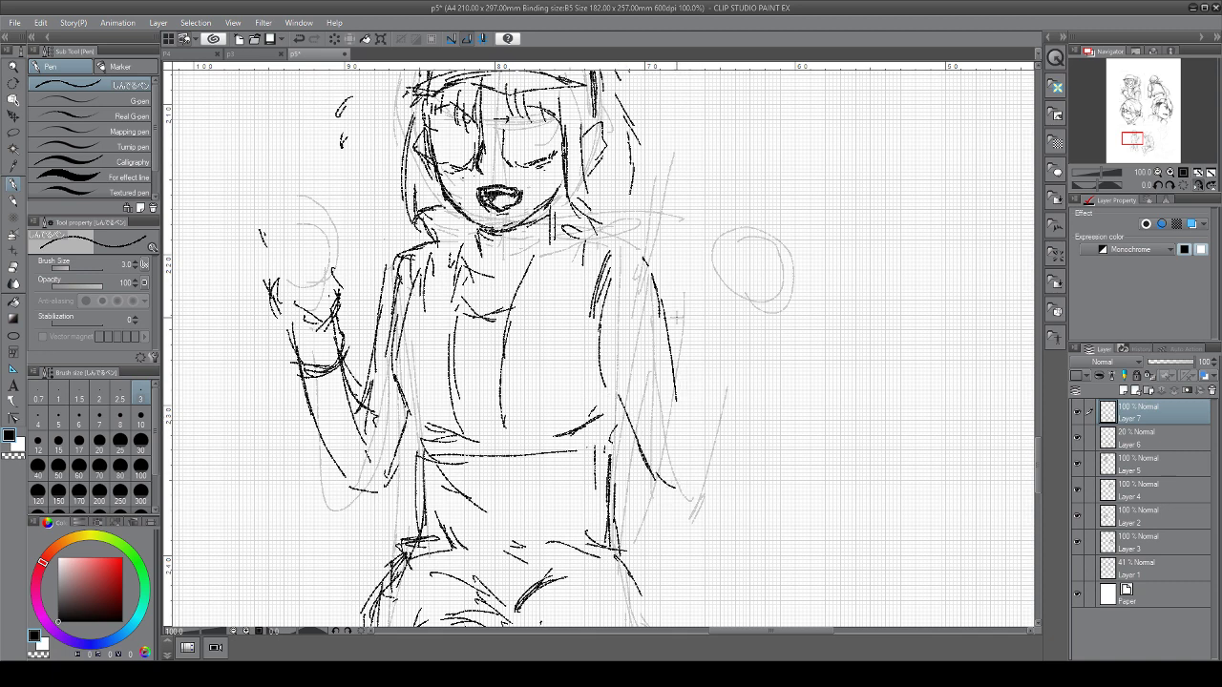
mouse_move(656, 408)
mouse_down()
mouse_move(663, 359)
mouse_move(699, 301)
mouse_up()
mouse_move(716, 336)
mouse_down()
mouse_move(708, 458)
mouse_move(682, 495)
mouse_up()
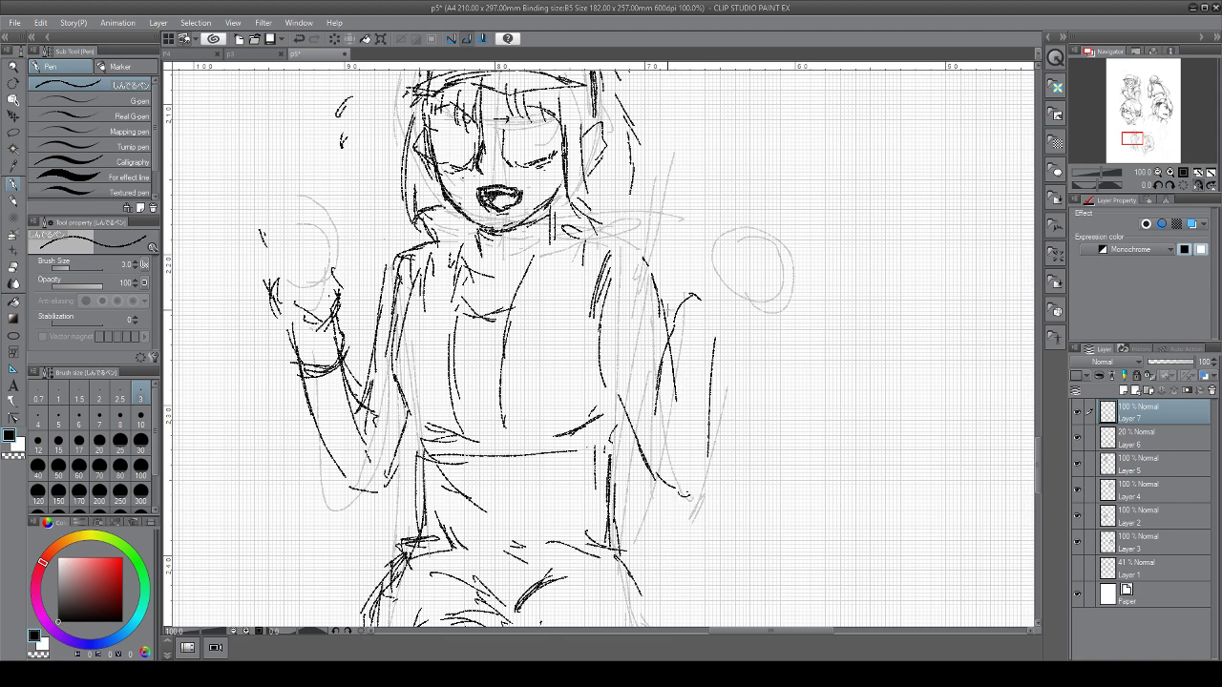
mouse_move(669, 275)
mouse_down()
mouse_move(678, 211)
mouse_move(672, 245)
mouse_move(688, 235)
mouse_move(726, 254)
mouse_move(719, 334)
mouse_up()
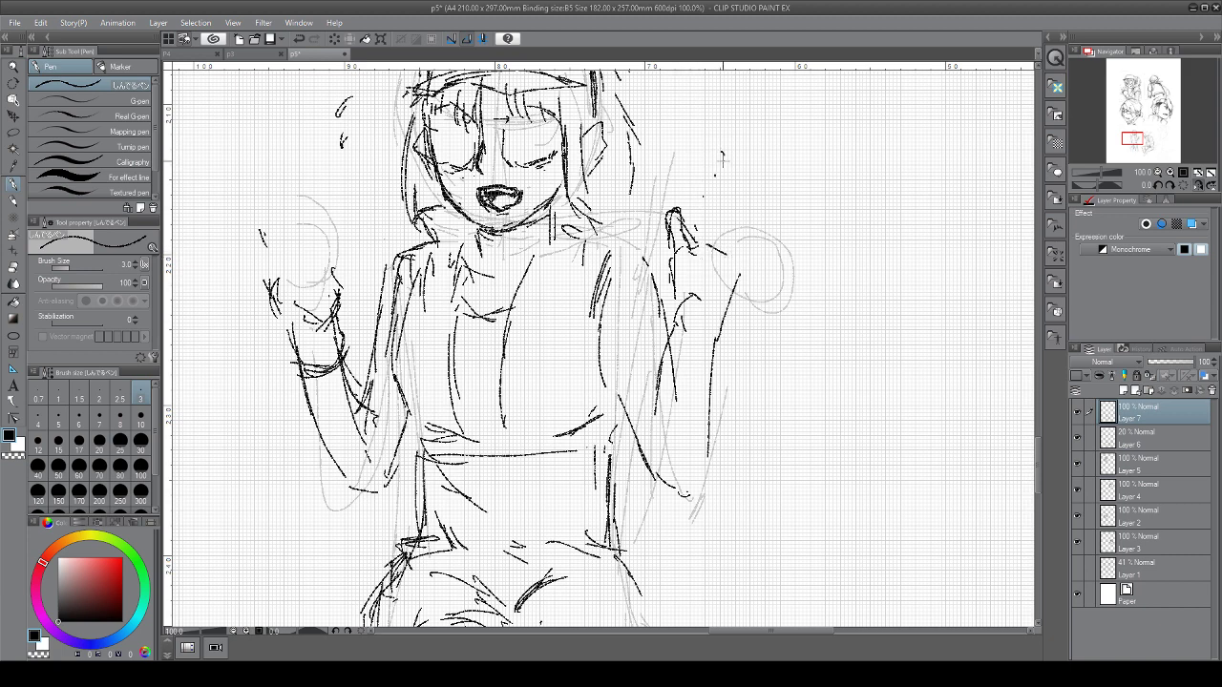
Draw the spread fingers of the second raised hand and darken its palm and wrist edges
mouse_move(723, 160)
mouse_down()
mouse_move(706, 238)
mouse_move(728, 189)
mouse_move(716, 240)
mouse_move(760, 203)
mouse_up()
mouse_move(726, 237)
mouse_down()
mouse_move(768, 218)
mouse_move(743, 250)
mouse_up()
mouse_move(751, 238)
mouse_down()
mouse_move(740, 263)
mouse_move(736, 213)
mouse_move(741, 256)
mouse_move(704, 263)
mouse_up()
drag(706, 249, 730, 267)
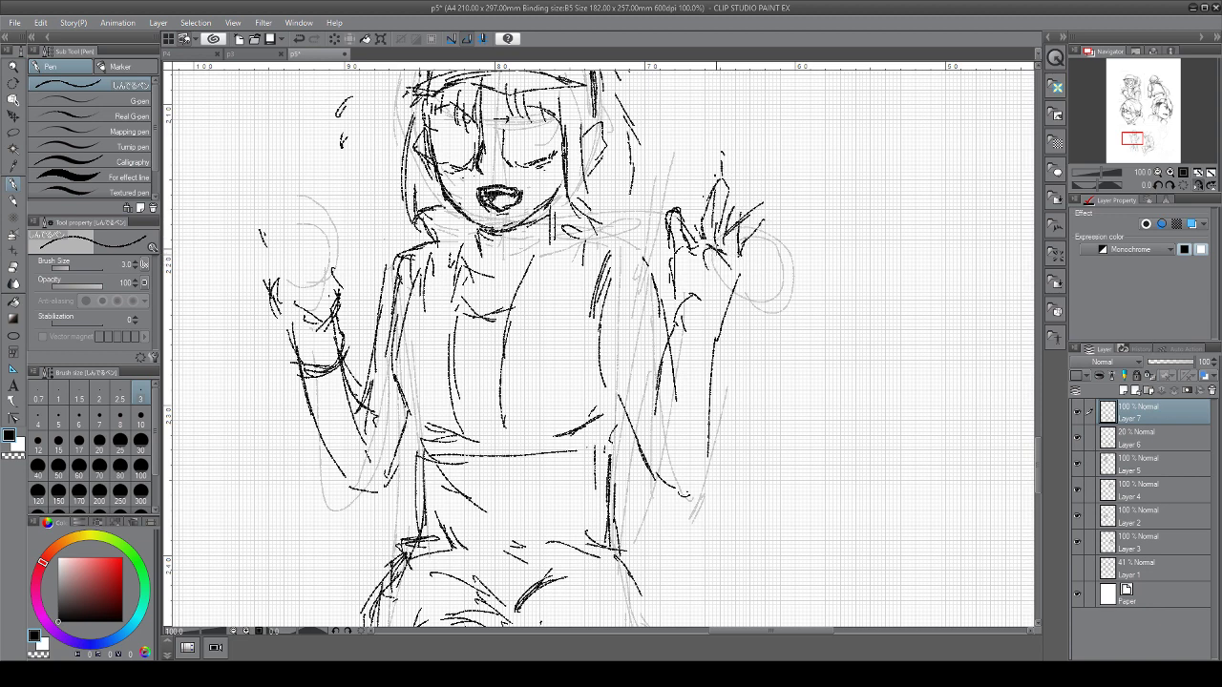
mouse_move(710, 216)
mouse_down()
mouse_move(741, 289)
mouse_move(713, 304)
mouse_up()
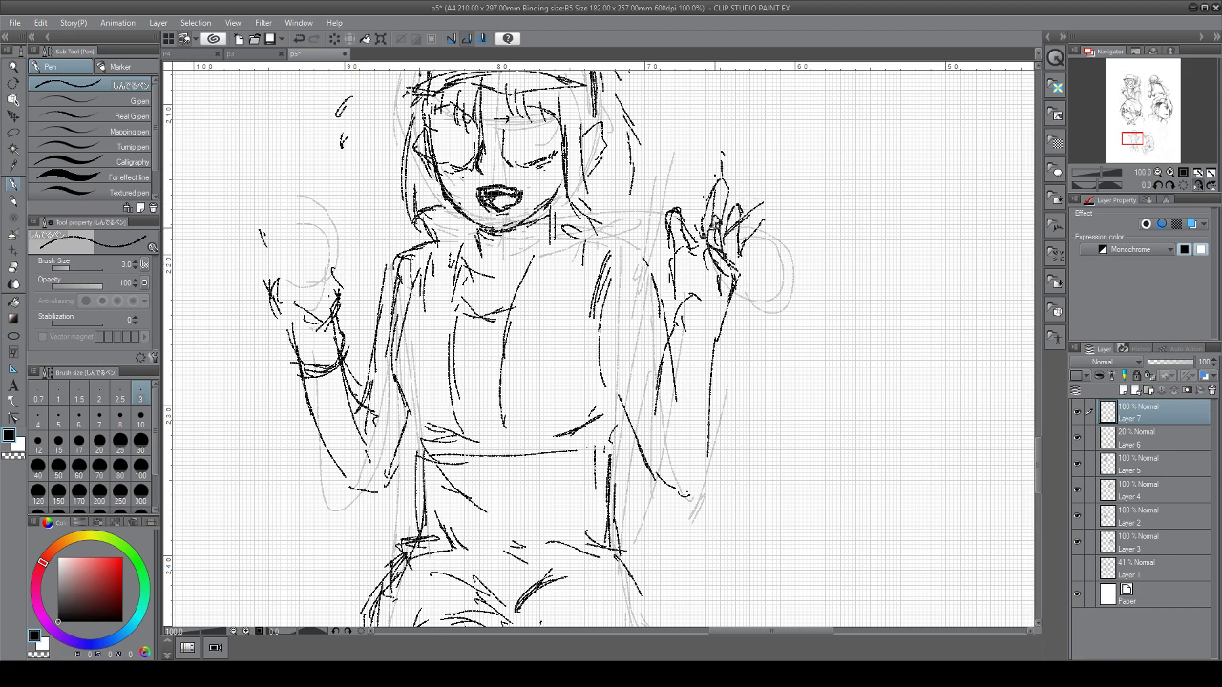
drag(710, 224, 732, 282)
drag(743, 197, 715, 340)
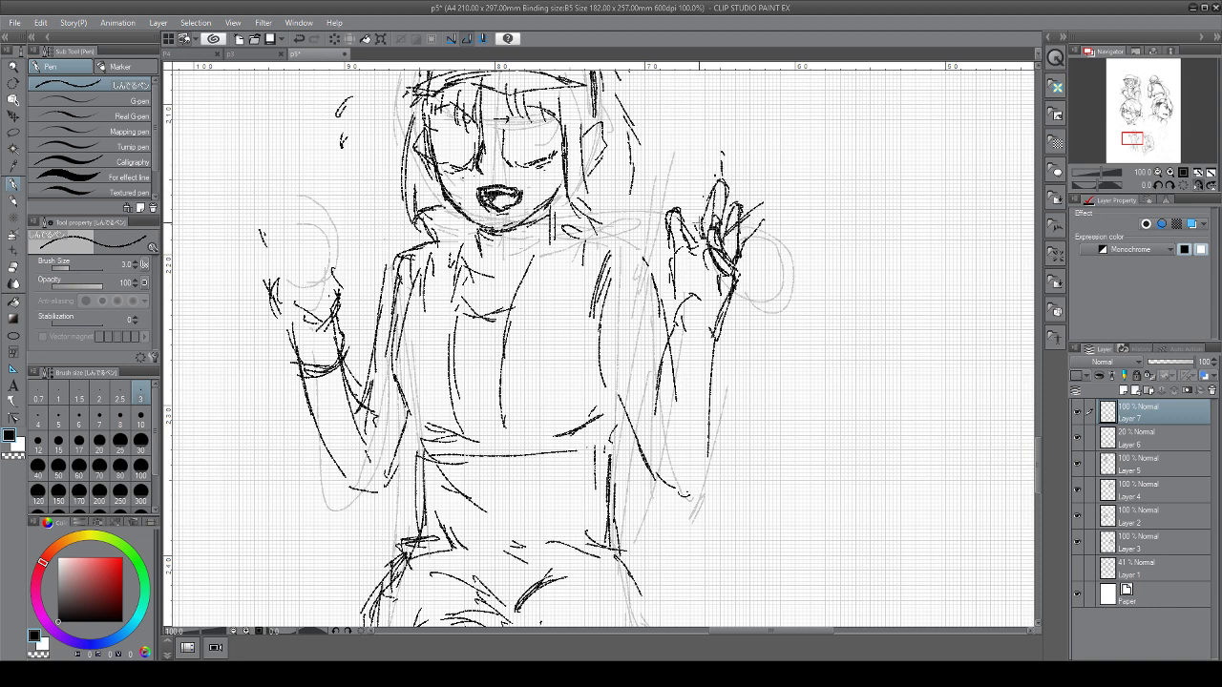
Refine the fingers of the upright figure's raised hand farthest from the hunched figure and close its palm and wrist
drag(703, 214, 696, 235)
mouse_move(719, 187)
mouse_down()
mouse_move(698, 225)
mouse_move(712, 247)
mouse_move(679, 258)
mouse_move(674, 219)
mouse_move(680, 296)
mouse_up()
key(ctrl+z)
key(ctrl+z)
mouse_move(690, 240)
mouse_down()
mouse_move(707, 264)
mouse_move(680, 294)
mouse_move(684, 223)
mouse_move(679, 240)
mouse_up()
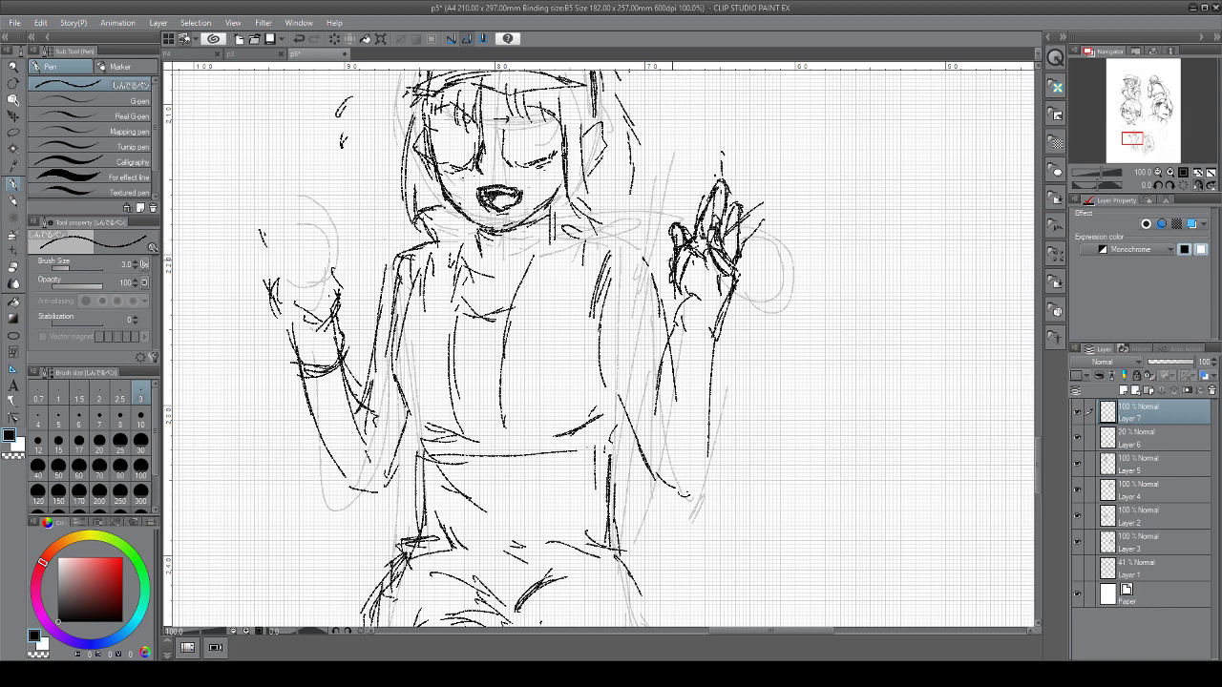
mouse_move(670, 285)
mouse_down()
mouse_move(682, 317)
mouse_move(714, 332)
mouse_move(726, 300)
mouse_up()
drag(649, 277, 702, 454)
Add the seam inside the upright figure's cap, reinforce the glasses and jawline, and mark the neck below the chin
drag(616, 227, 604, 216)
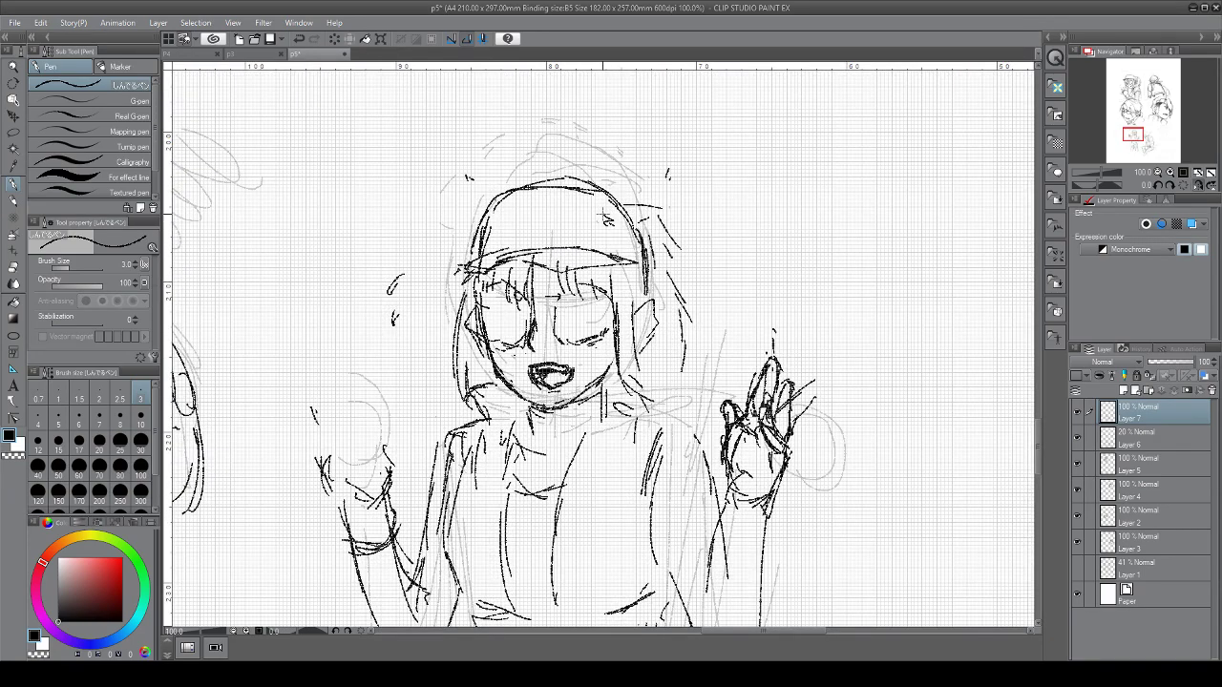
drag(524, 307, 581, 307)
drag(488, 355, 537, 403)
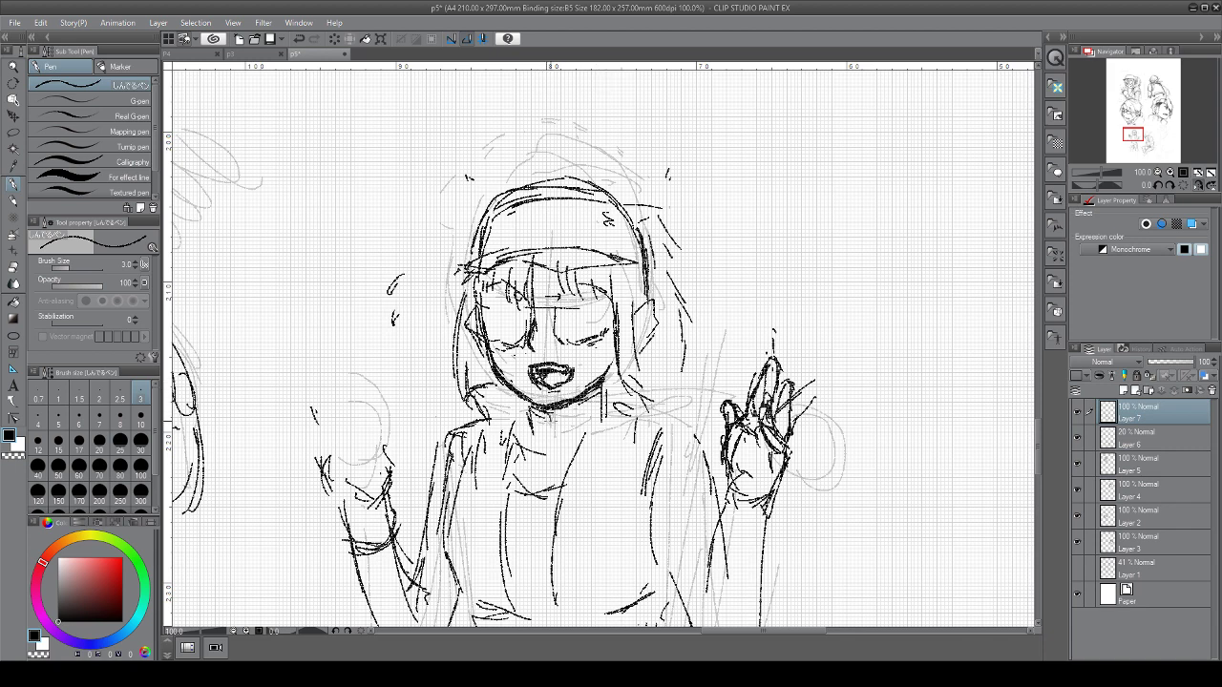
drag(551, 410, 547, 426)
mouse_move(476, 316)
mouse_down()
mouse_move(493, 353)
mouse_move(527, 336)
mouse_up()
drag(485, 277, 475, 320)
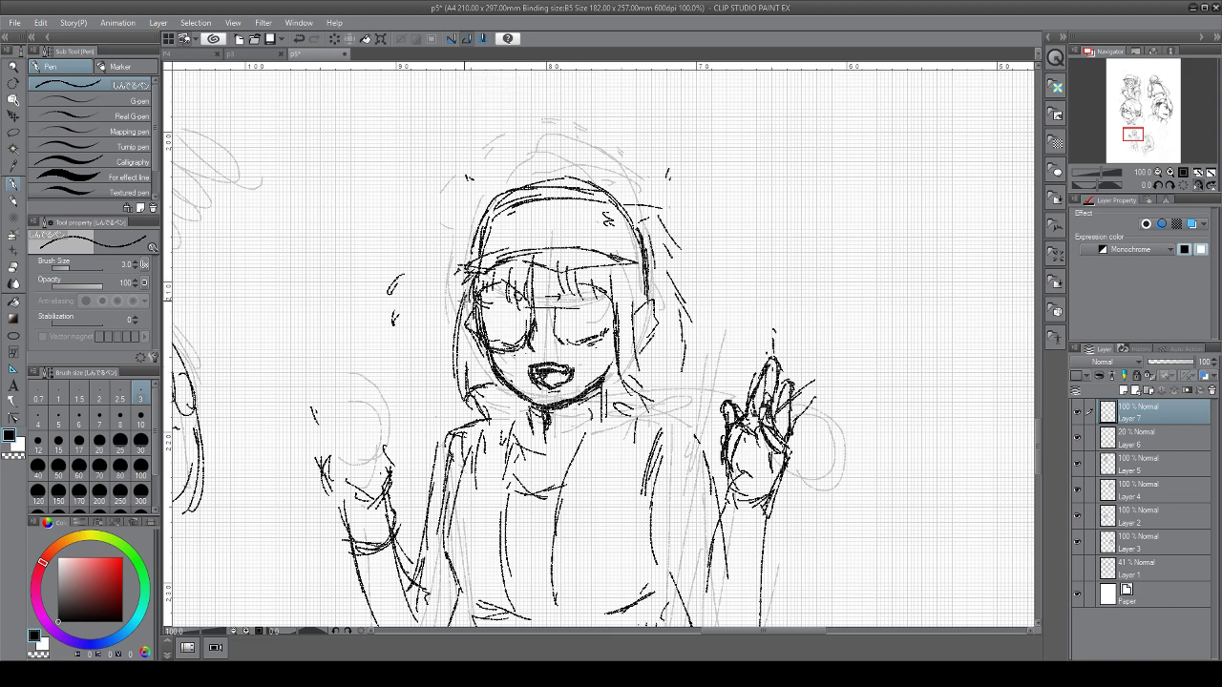
Draw the hair strands falling beside the upright figure's face down to the shoulder and add fold lines on the top below
mouse_move(604, 346)
mouse_down()
mouse_move(608, 380)
mouse_move(624, 378)
mouse_up()
mouse_move(630, 290)
mouse_down()
mouse_move(637, 370)
mouse_move(625, 330)
mouse_up()
mouse_move(638, 267)
mouse_down()
mouse_move(692, 388)
mouse_move(686, 412)
mouse_up()
drag(674, 377, 673, 394)
drag(672, 378, 659, 391)
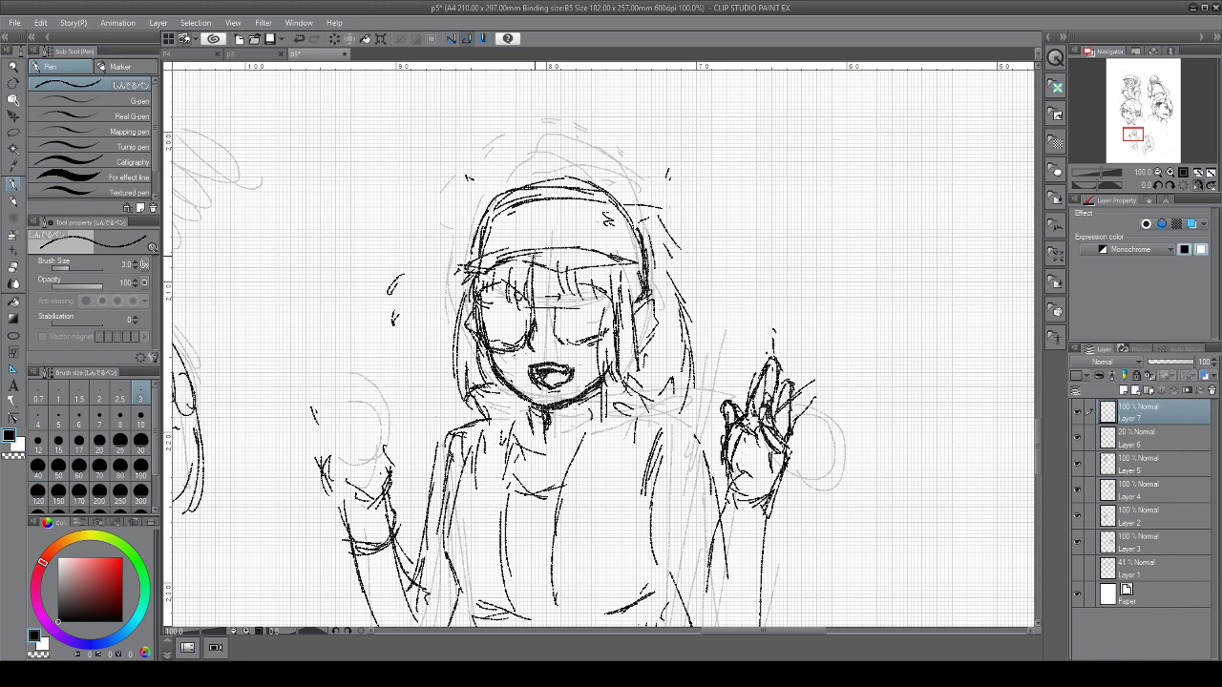
drag(633, 433, 649, 510)
drag(659, 599, 675, 456)
Draw the upright figure's short sleeve hems and firm up the bent forearm and elbow farthest from the hunched figure
drag(697, 276, 721, 287)
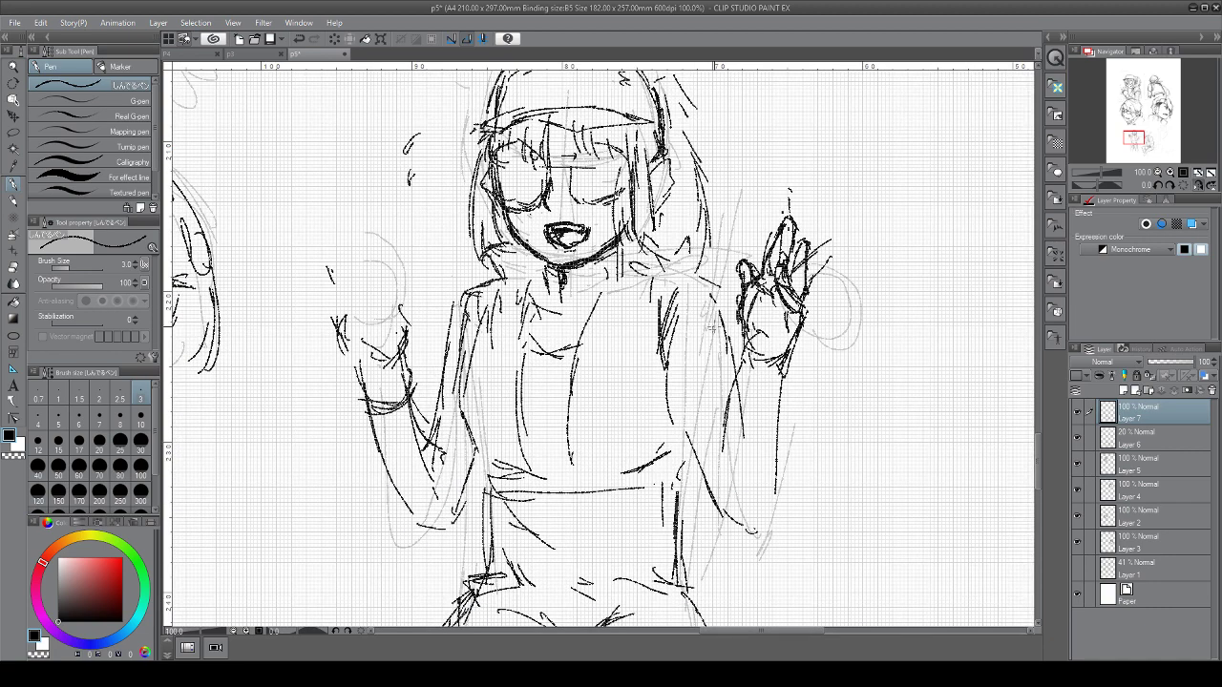
drag(675, 385, 730, 363)
mouse_move(474, 294)
mouse_down()
mouse_move(428, 375)
mouse_move(466, 399)
mouse_up()
drag(689, 389, 726, 520)
mouse_move(740, 360)
mouse_down()
mouse_move(720, 499)
mouse_move(735, 430)
mouse_move(722, 493)
mouse_move(753, 536)
mouse_up()
drag(775, 483, 753, 526)
drag(779, 383, 771, 491)
drag(691, 393, 705, 468)
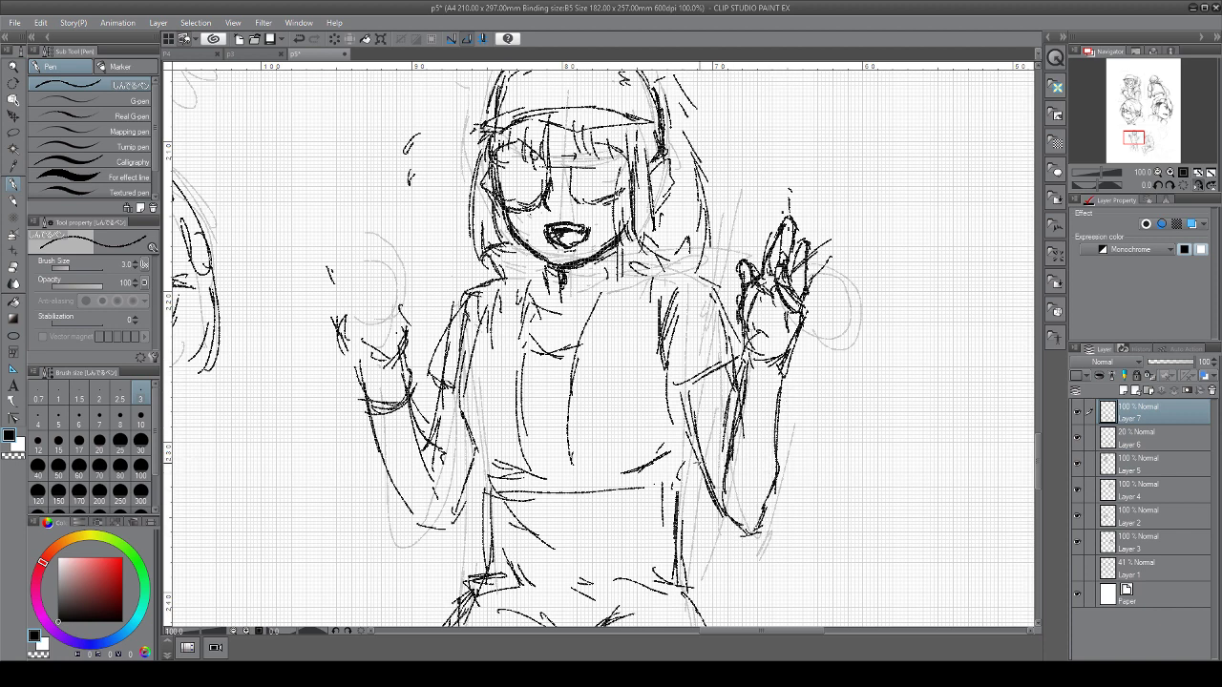
Close the elbow of the upright figure's arm nearest the hunched figure and round out that hand's palm and curled fingers
drag(424, 529, 445, 502)
drag(434, 515, 460, 493)
drag(474, 468, 483, 457)
mouse_move(401, 290)
mouse_down()
mouse_move(382, 351)
mouse_move(346, 317)
mouse_move(408, 315)
mouse_up()
mouse_move(332, 231)
mouse_down()
mouse_move(363, 246)
mouse_move(372, 283)
mouse_move(348, 325)
mouse_up()
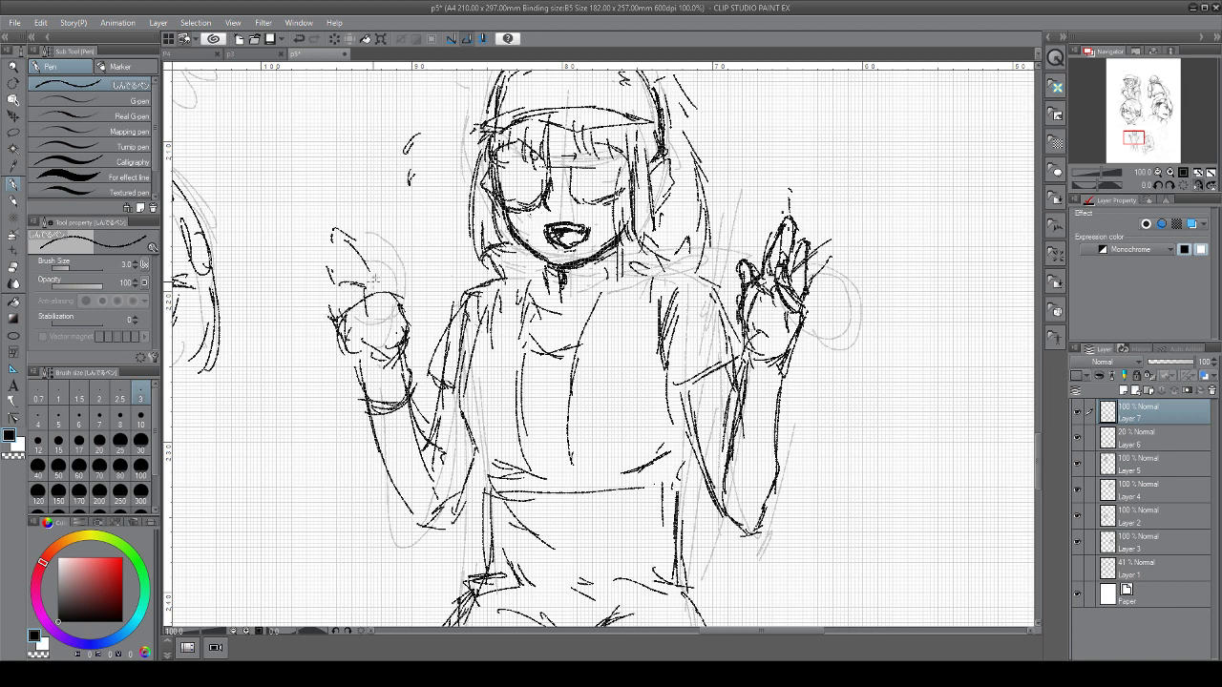
mouse_move(382, 265)
mouse_down()
mouse_move(385, 292)
mouse_move(390, 258)
mouse_move(407, 314)
mouse_up()
mouse_move(405, 329)
mouse_down()
mouse_move(397, 342)
mouse_move(370, 340)
mouse_up()
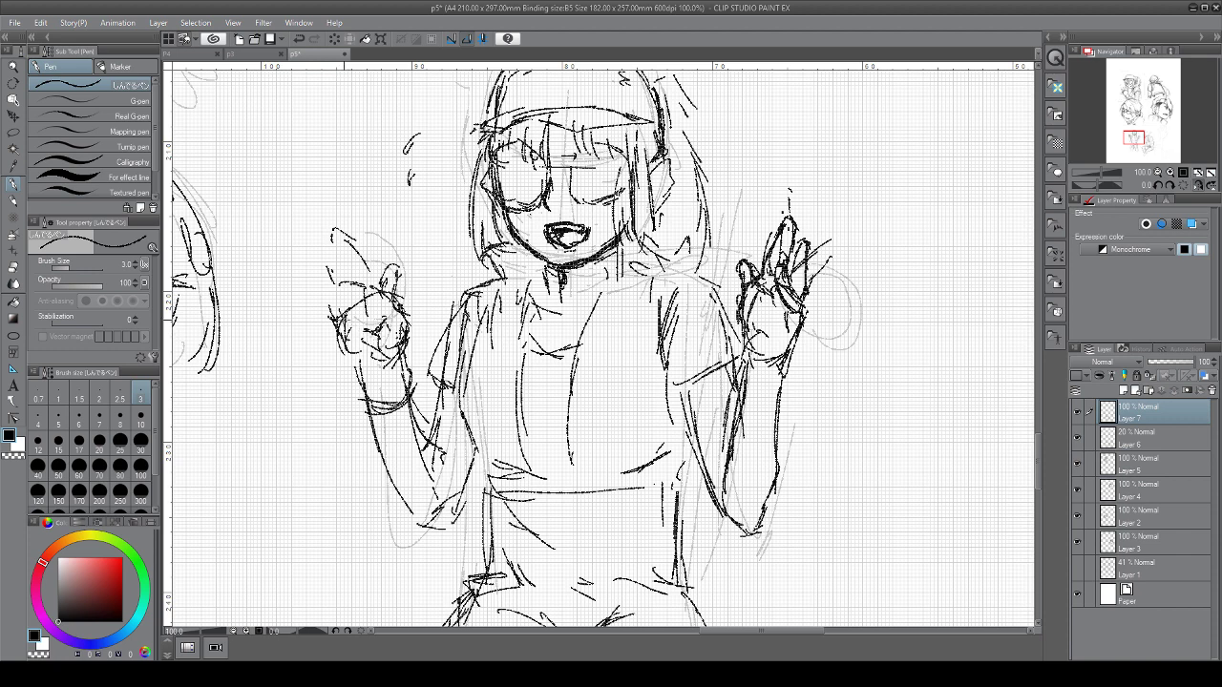
Outline the extended finger of the hand nearest the hunched figure and reinforce its palm edge and wrist
drag(334, 294, 325, 320)
drag(348, 272, 336, 245)
drag(332, 238, 338, 232)
mouse_move(357, 277)
mouse_down()
mouse_move(348, 283)
mouse_move(366, 283)
mouse_up()
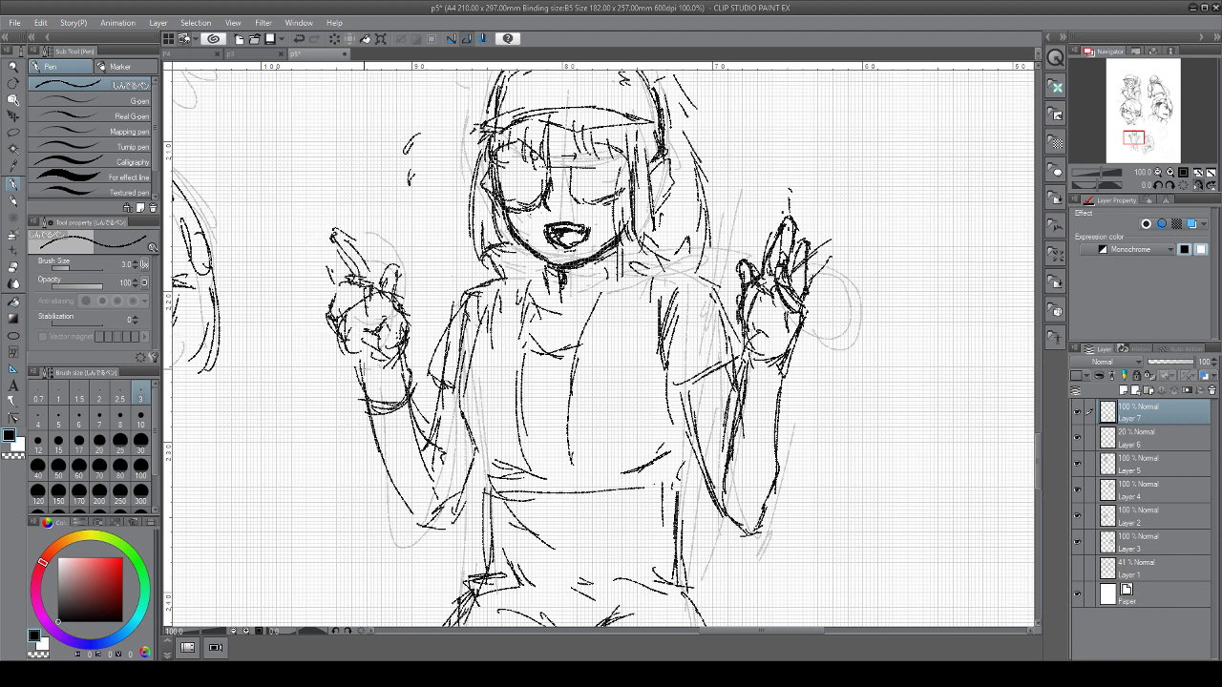
drag(357, 374, 388, 361)
mouse_move(399, 338)
mouse_down()
mouse_move(367, 372)
mouse_move(393, 353)
mouse_up()
Darken the side contour of the upright figure's chest with curved strokes below the sleeve nearest the hunched figure
drag(567, 234, 399, 257)
scroll(599, 348, down, 3)
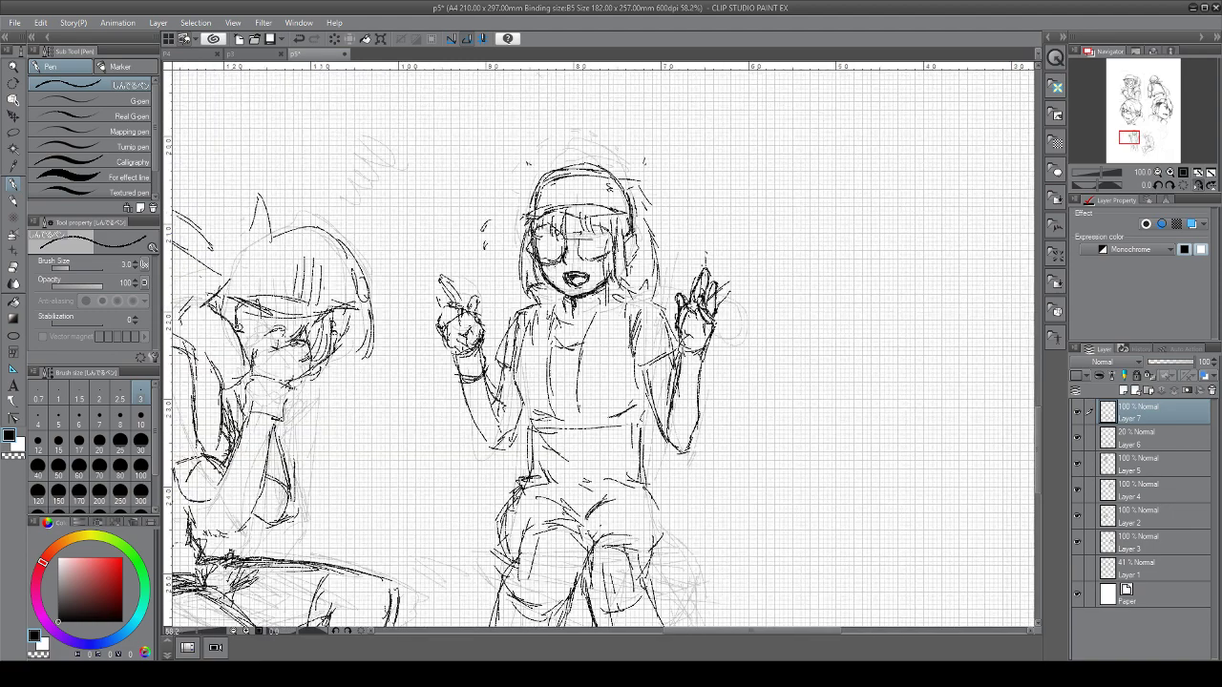
drag(573, 273, 687, 195)
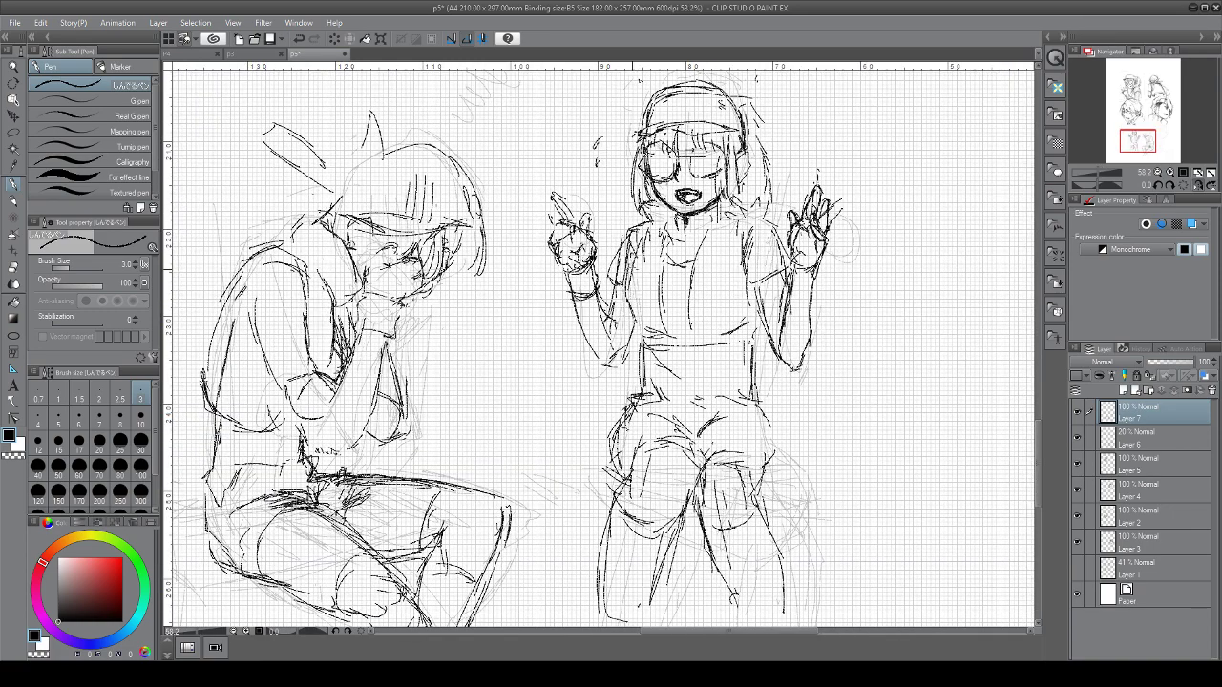
drag(632, 264, 625, 321)
drag(625, 298, 645, 333)
drag(630, 271, 636, 336)
drag(624, 311, 643, 339)
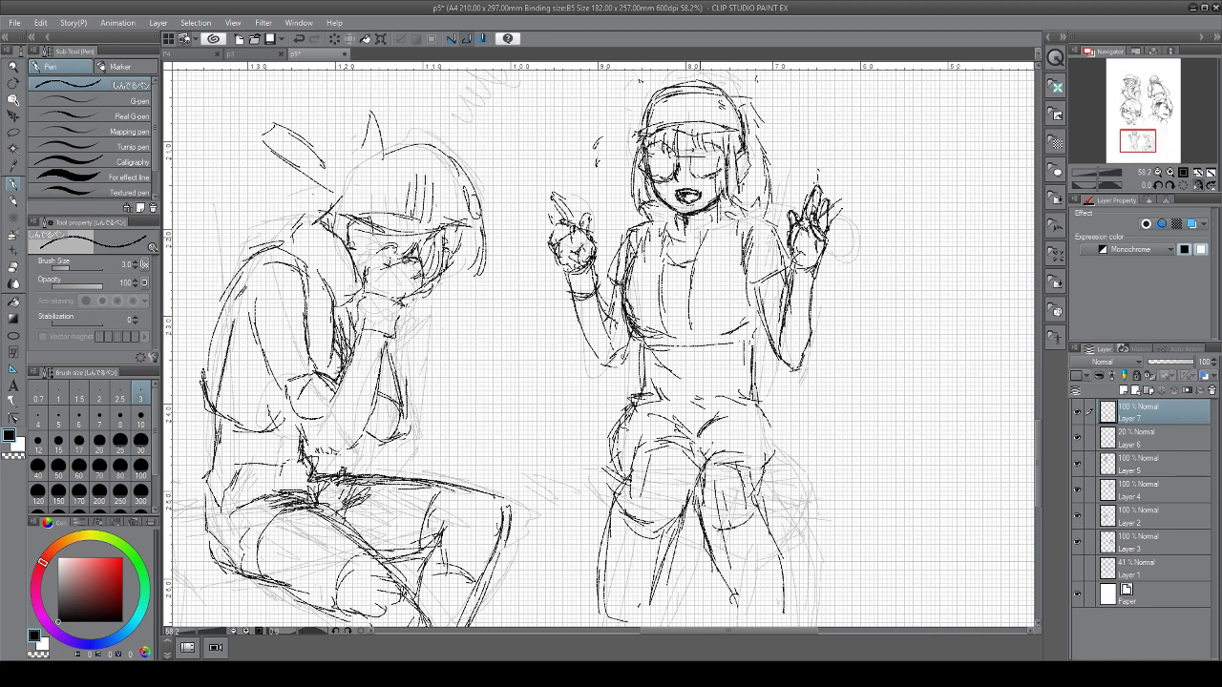
Sketch the upright figure's collar and neckline under the chin, undoing the stray strokes
mouse_move(691, 227)
mouse_down()
mouse_move(697, 260)
mouse_move(701, 235)
mouse_up()
drag(689, 250, 693, 266)
drag(704, 197, 703, 235)
drag(713, 188, 729, 202)
drag(724, 196, 750, 218)
key(ctrl+z)
key(ctrl+z)
drag(707, 207, 725, 195)
mouse_move(707, 209)
mouse_down()
mouse_move(737, 191)
mouse_move(638, 218)
mouse_up()
drag(644, 205, 655, 222)
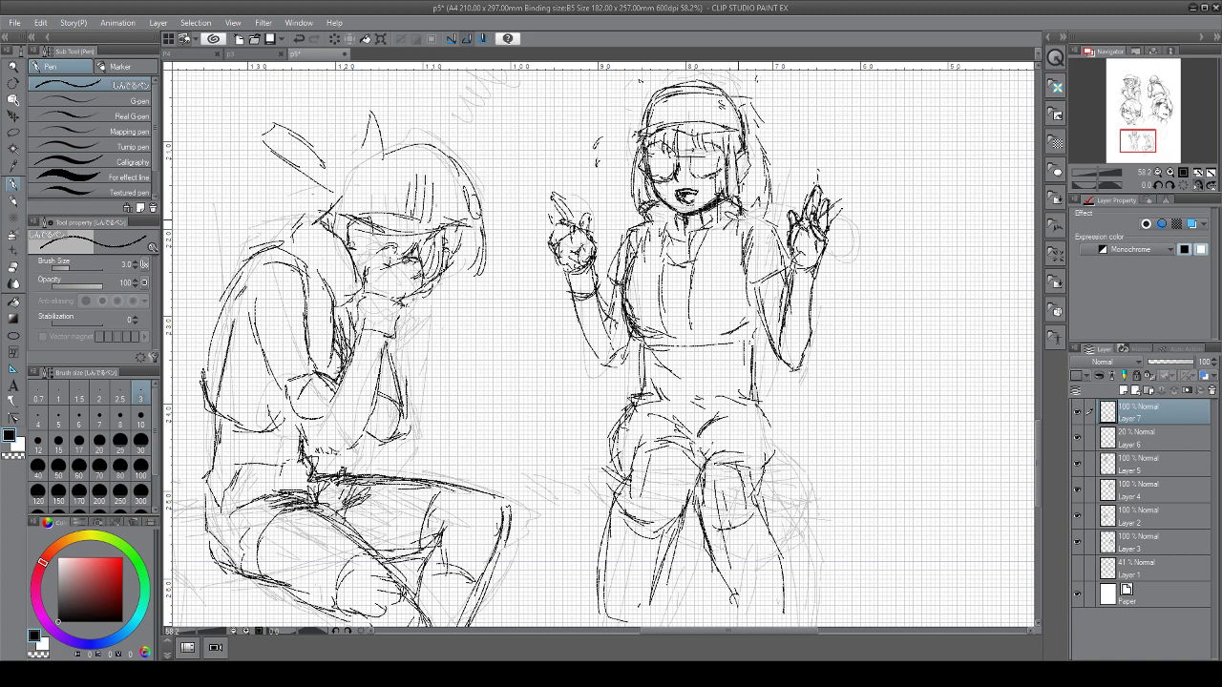
key(ctrl+z)
Draw the front opening and lower edge of the upright figure's vest and define its shoulders and side seam
drag(729, 222, 686, 288)
mouse_move(693, 243)
mouse_down()
mouse_move(680, 315)
mouse_move(691, 339)
mouse_up()
mouse_move(706, 328)
mouse_down()
mouse_move(717, 339)
mouse_move(757, 326)
mouse_move(749, 331)
mouse_up()
drag(649, 321, 659, 338)
drag(670, 245, 661, 326)
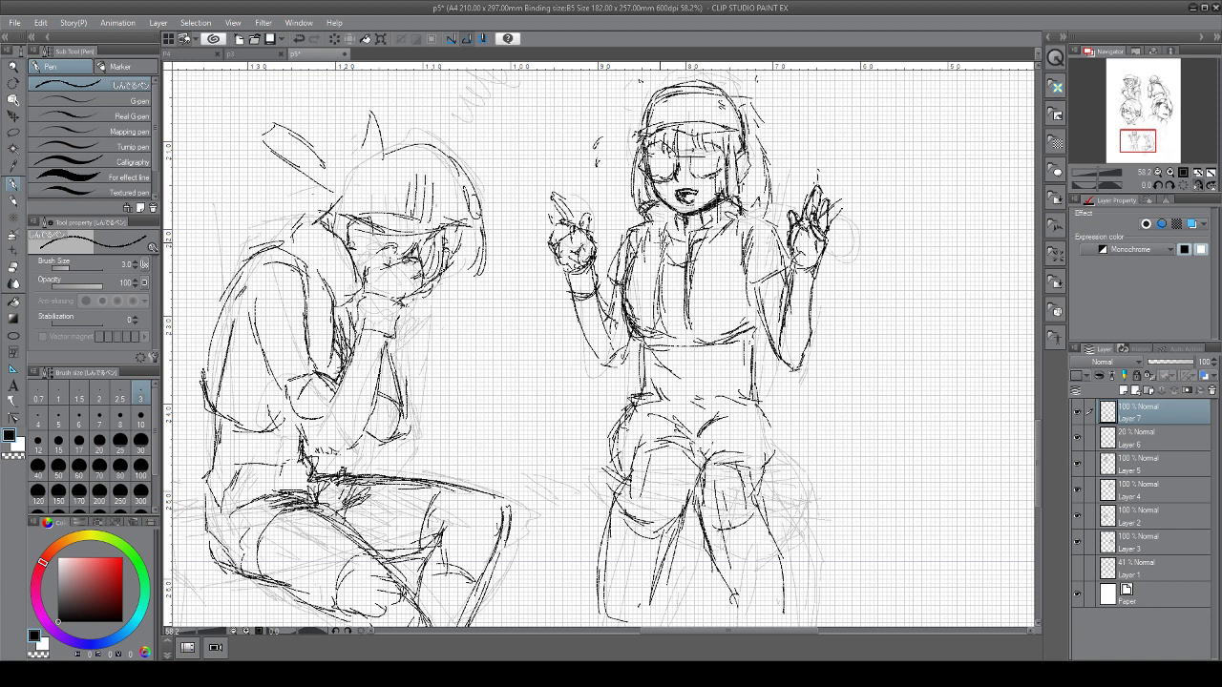
drag(649, 216, 648, 235)
mouse_move(744, 220)
mouse_down()
mouse_move(767, 230)
mouse_move(783, 283)
mouse_move(760, 292)
mouse_move(752, 341)
mouse_up()
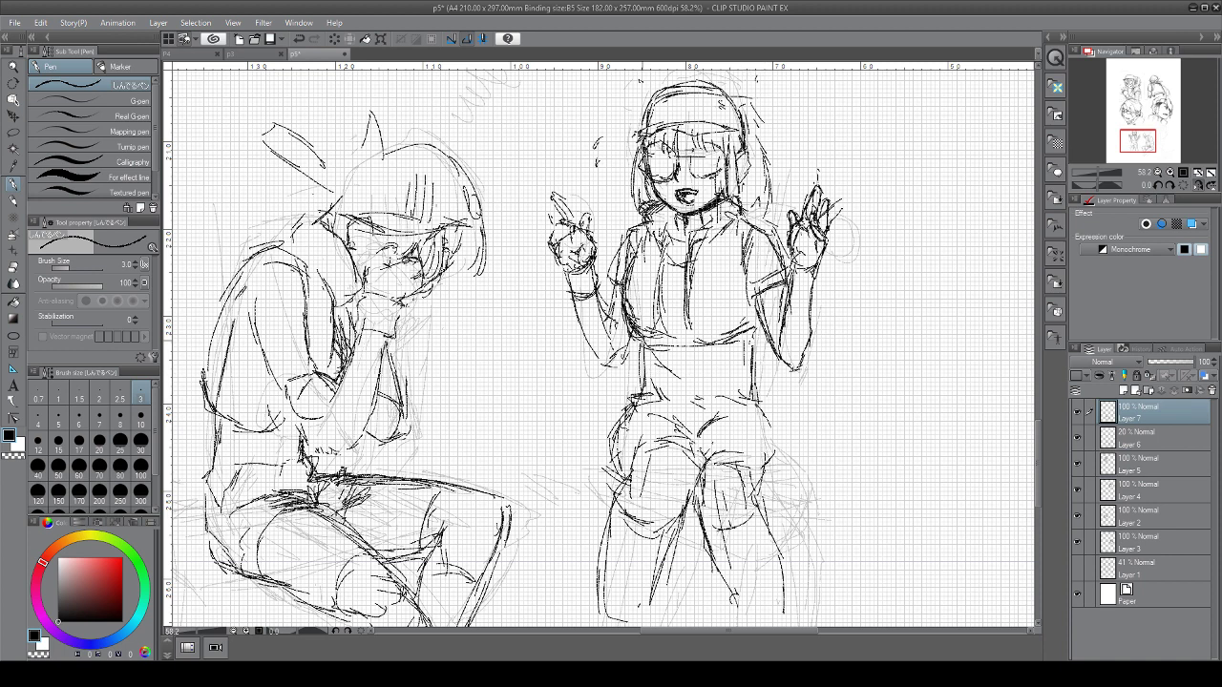
Contour both sides of the upright figure's bare waist and carry the lines down over the hips
drag(642, 344, 661, 398)
drag(754, 330, 749, 412)
mouse_move(638, 338)
mouse_down()
mouse_move(658, 394)
mouse_move(630, 401)
mouse_up()
drag(641, 390, 630, 406)
mouse_move(764, 367)
mouse_down()
mouse_move(753, 413)
mouse_move(772, 449)
mouse_up()
drag(760, 395, 761, 463)
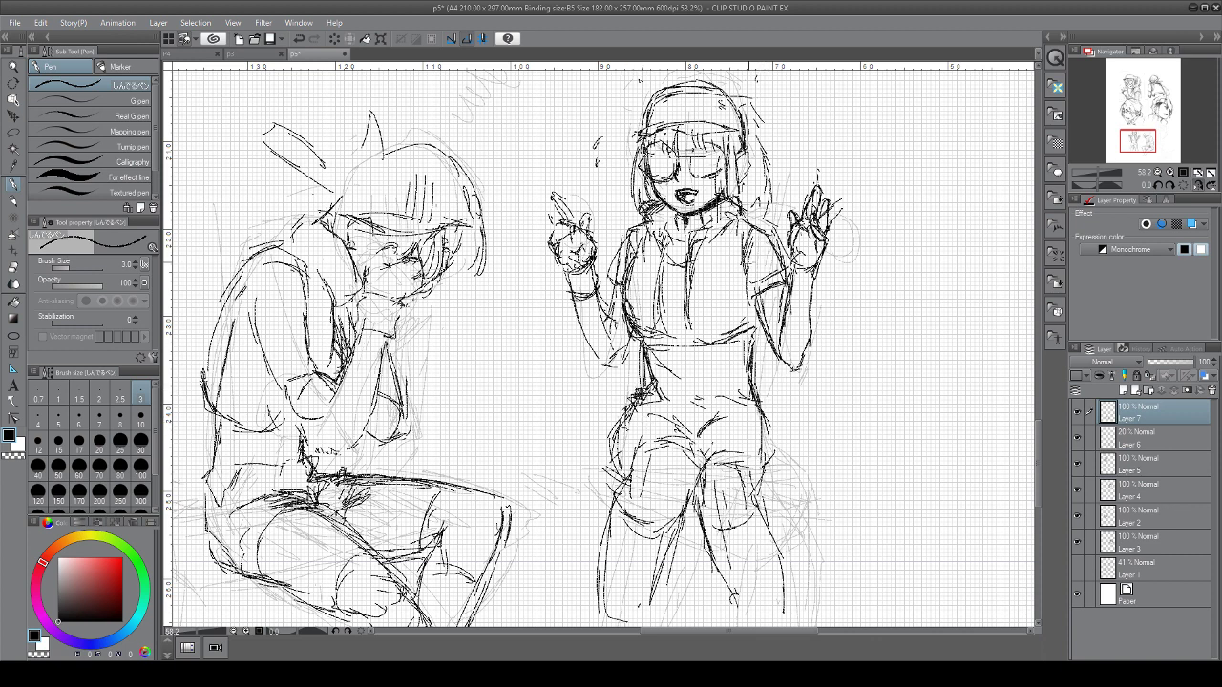
Darken the waist contour farthest from the hunched figure and the outer edges of the upright figure's shorts
drag(745, 287, 749, 363)
drag(750, 317, 766, 424)
drag(754, 359, 760, 412)
drag(760, 441, 769, 476)
drag(774, 439, 769, 464)
drag(619, 427, 624, 466)
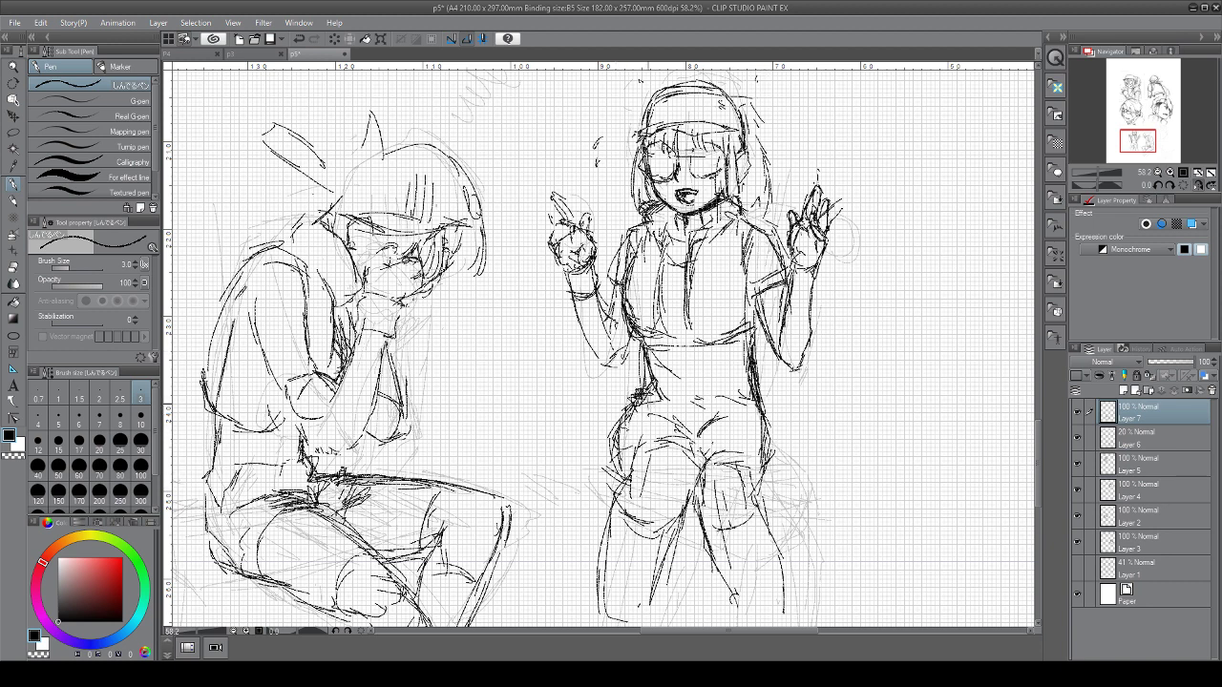
Draw the waistband of the upright figure's shorts and the fold lines over the crotch and thigh
mouse_move(643, 410)
mouse_down()
mouse_move(684, 386)
mouse_move(689, 416)
mouse_move(756, 380)
mouse_move(766, 413)
mouse_up()
drag(763, 417, 758, 429)
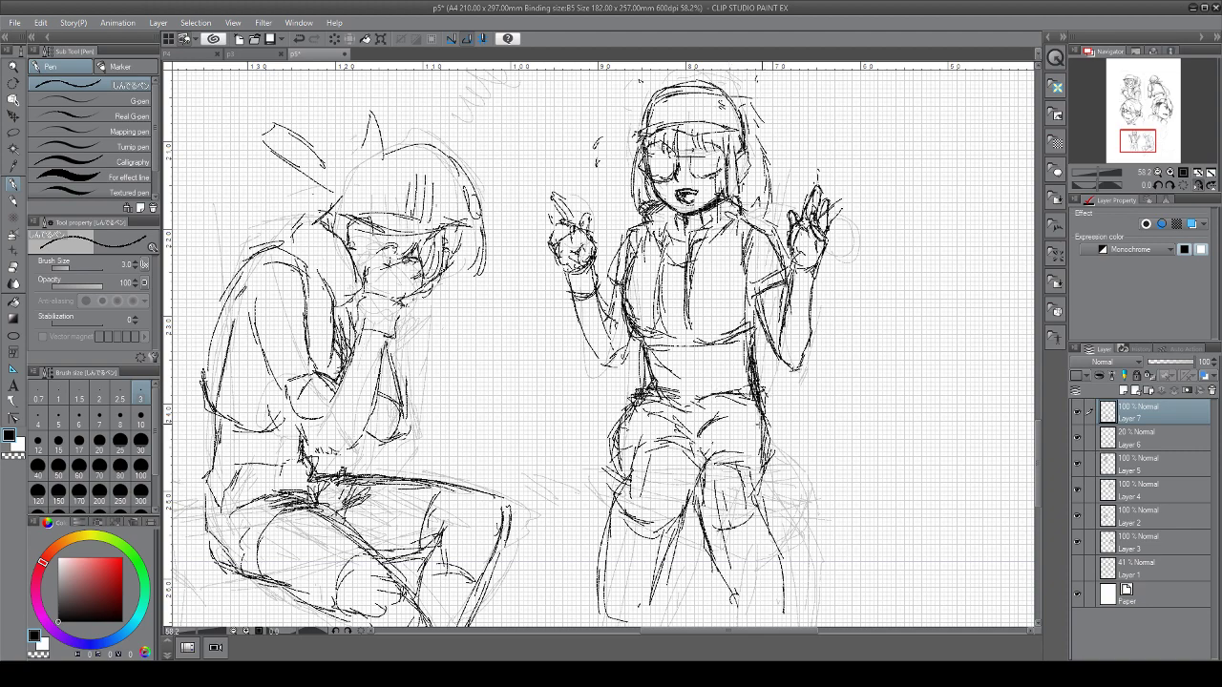
drag(685, 422, 697, 445)
mouse_move(705, 424)
mouse_down()
mouse_move(690, 441)
mouse_move(757, 416)
mouse_up()
drag(700, 436, 755, 426)
Outline the palm, thumb and finger bases of the large open hand over the faded rough beside the hunched figure
scroll(635, 535, down, 4)
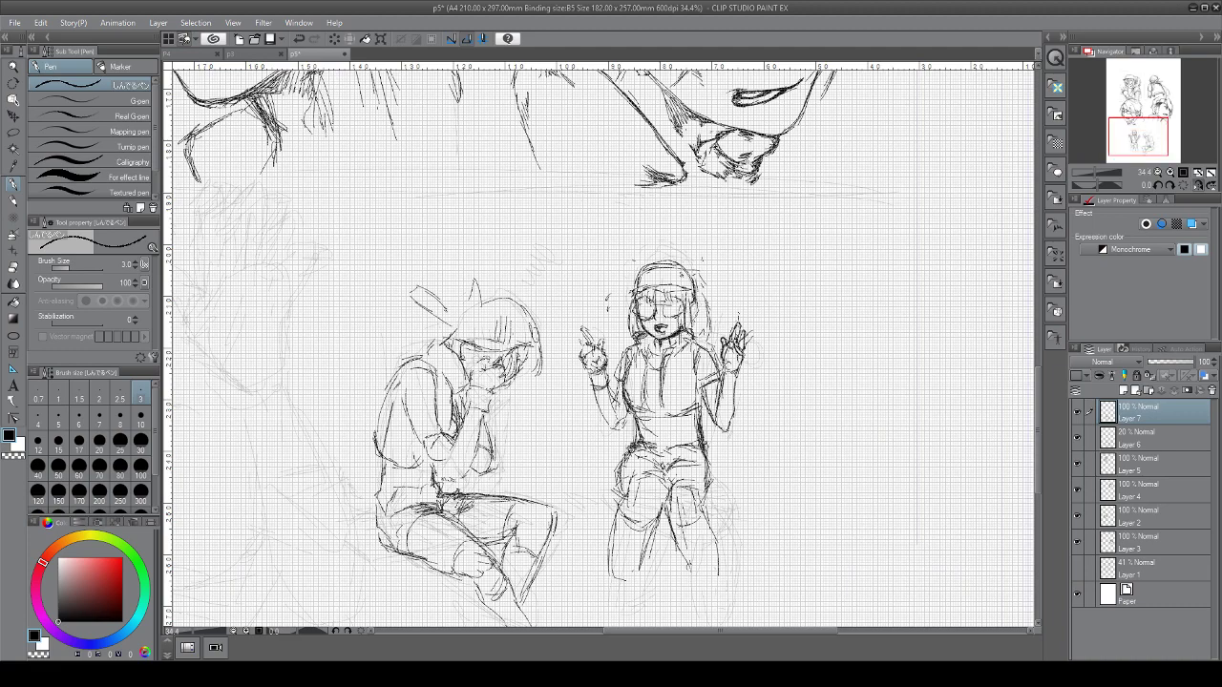
drag(611, 401, 725, 413)
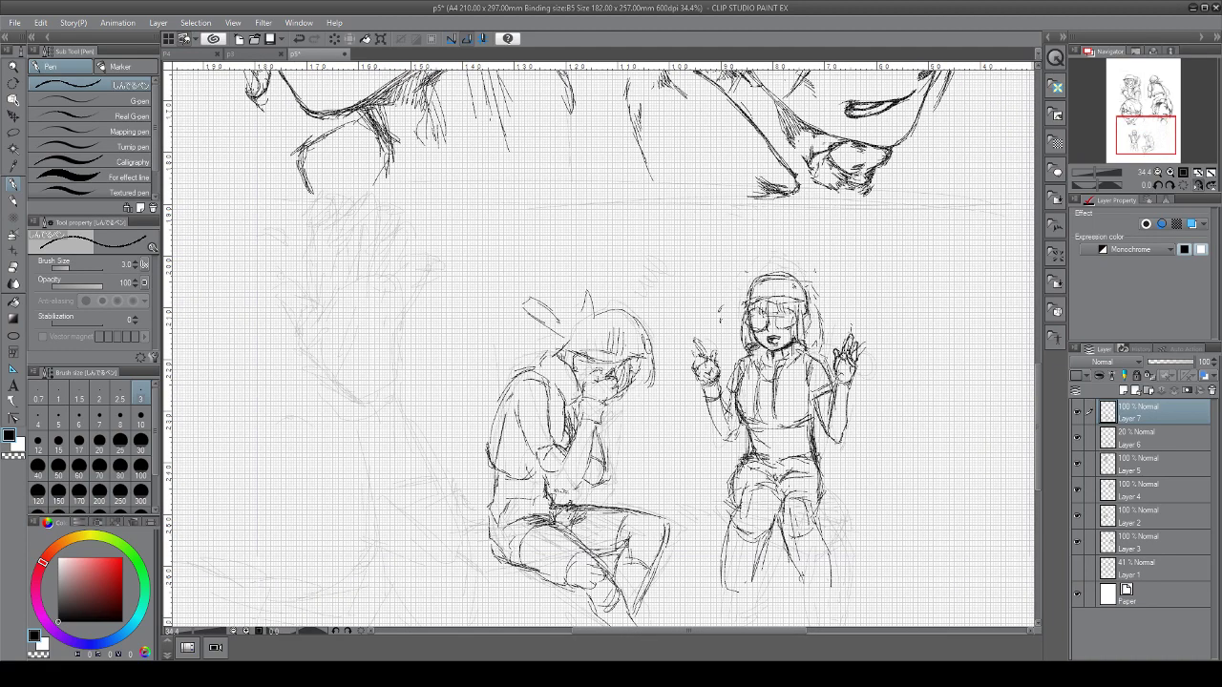
mouse_move(313, 338)
mouse_down()
mouse_move(331, 391)
mouse_move(359, 407)
mouse_up()
drag(392, 395, 401, 313)
drag(304, 338, 320, 331)
mouse_move(318, 286)
mouse_down()
mouse_move(303, 352)
mouse_move(290, 315)
mouse_up()
mouse_move(295, 322)
mouse_down()
mouse_move(316, 309)
mouse_move(276, 290)
mouse_move(298, 291)
mouse_up()
mouse_move(294, 288)
mouse_down()
mouse_move(311, 310)
mouse_move(290, 335)
mouse_up()
mouse_move(319, 298)
mouse_down()
mouse_move(309, 314)
mouse_move(342, 275)
mouse_move(346, 301)
mouse_move(367, 286)
mouse_move(386, 328)
mouse_up()
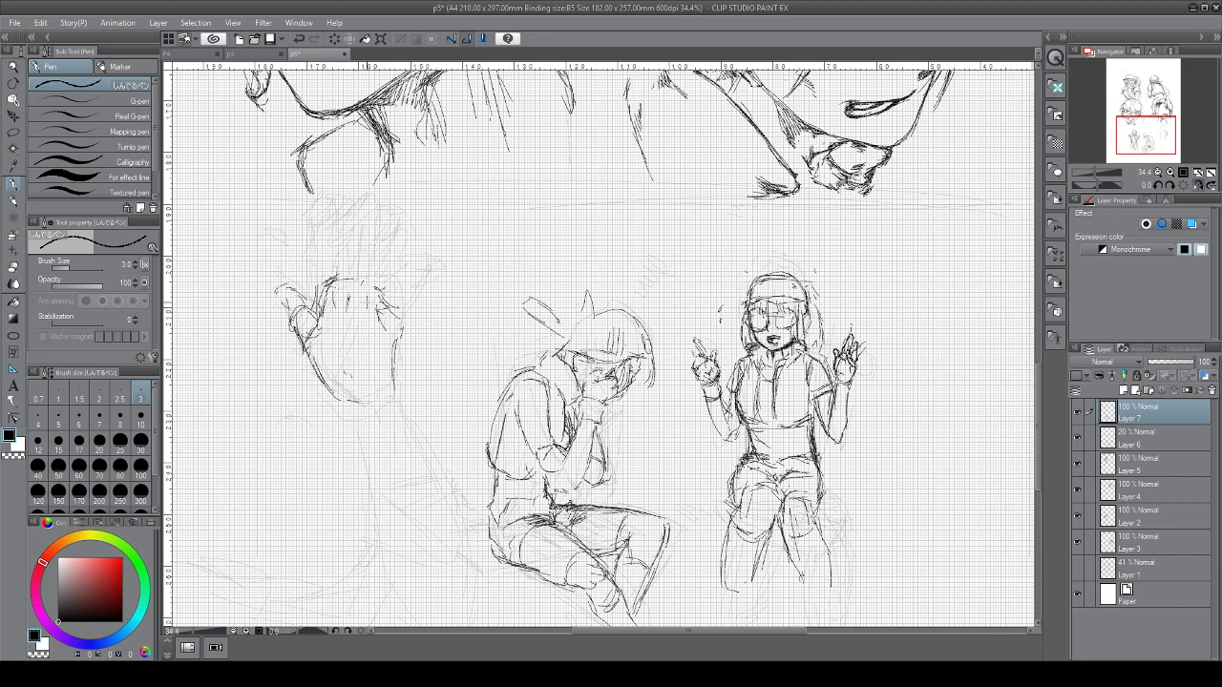
Draw the raised fingers of the large hand and the outer edge running down to its wrist
mouse_move(327, 279)
mouse_down()
mouse_move(329, 212)
mouse_move(344, 202)
mouse_move(349, 269)
mouse_move(352, 205)
mouse_up()
drag(340, 252, 358, 197)
drag(352, 252, 356, 272)
mouse_move(390, 198)
mouse_down()
mouse_move(382, 244)
mouse_move(354, 256)
mouse_move(377, 277)
mouse_move(389, 240)
mouse_move(418, 224)
mouse_move(420, 250)
mouse_move(391, 294)
mouse_move(398, 309)
mouse_move(399, 233)
mouse_up()
mouse_move(391, 235)
mouse_down()
mouse_move(410, 249)
mouse_move(408, 310)
mouse_up()
mouse_move(405, 258)
mouse_down()
mouse_move(407, 311)
mouse_move(408, 238)
mouse_move(392, 399)
mouse_up()
Sketch the large hand's wrist cuff and the two sides of the forearm below it
mouse_move(384, 369)
mouse_down()
mouse_move(391, 395)
mouse_move(355, 455)
mouse_move(415, 445)
mouse_move(363, 468)
mouse_move(418, 466)
mouse_move(420, 483)
mouse_up()
drag(418, 428, 460, 553)
mouse_move(355, 456)
mouse_down()
mouse_move(377, 564)
mouse_move(440, 561)
mouse_move(484, 587)
mouse_up()
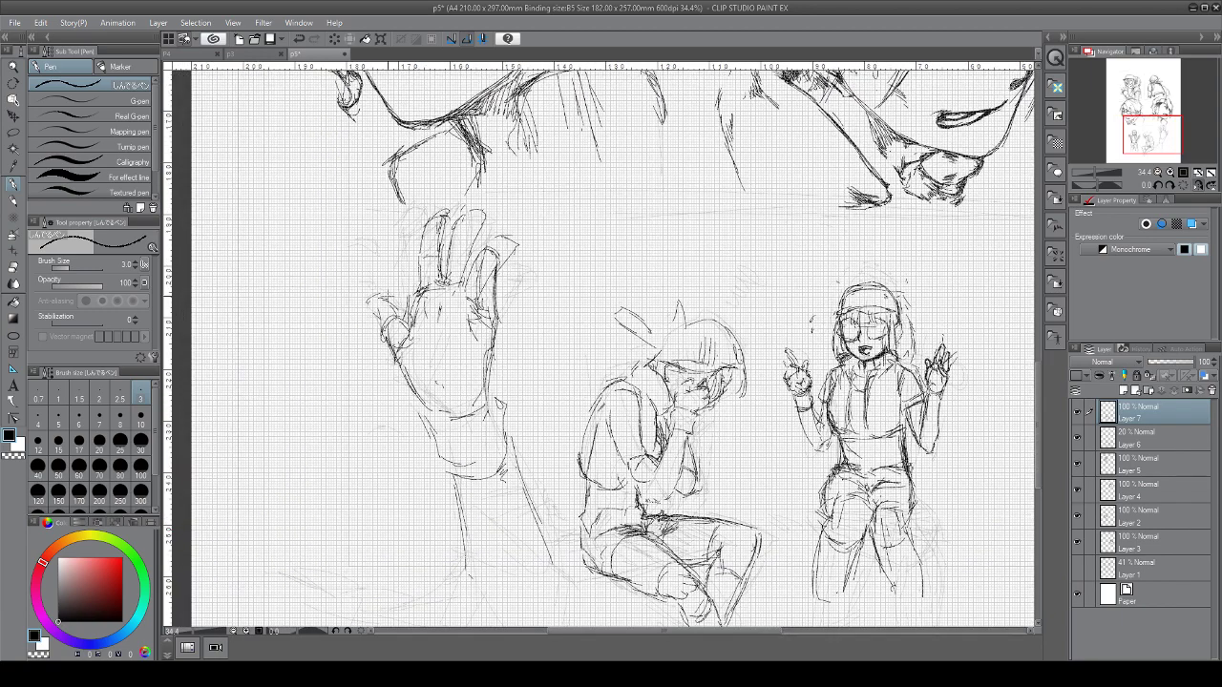
Refine the large hand's thumb, fingers and fingerless glove edges, darkening the bent little finger
mouse_move(380, 298)
mouse_down()
mouse_move(367, 317)
mouse_move(388, 327)
mouse_move(405, 315)
mouse_move(410, 328)
mouse_move(426, 253)
mouse_move(449, 233)
mouse_move(439, 267)
mouse_up()
mouse_move(456, 225)
mouse_down()
mouse_move(466, 214)
mouse_move(450, 256)
mouse_up()
mouse_move(449, 277)
mouse_down()
mouse_move(459, 287)
mouse_move(472, 232)
mouse_move(463, 298)
mouse_move(497, 246)
mouse_up()
mouse_move(487, 250)
mouse_down()
mouse_move(509, 232)
mouse_move(521, 246)
mouse_move(474, 279)
mouse_move(472, 296)
mouse_up()
mouse_move(477, 267)
mouse_down()
mouse_move(492, 254)
mouse_move(473, 319)
mouse_up()
mouse_move(494, 265)
mouse_down()
mouse_move(485, 342)
mouse_move(472, 347)
mouse_up()
drag(484, 302, 472, 342)
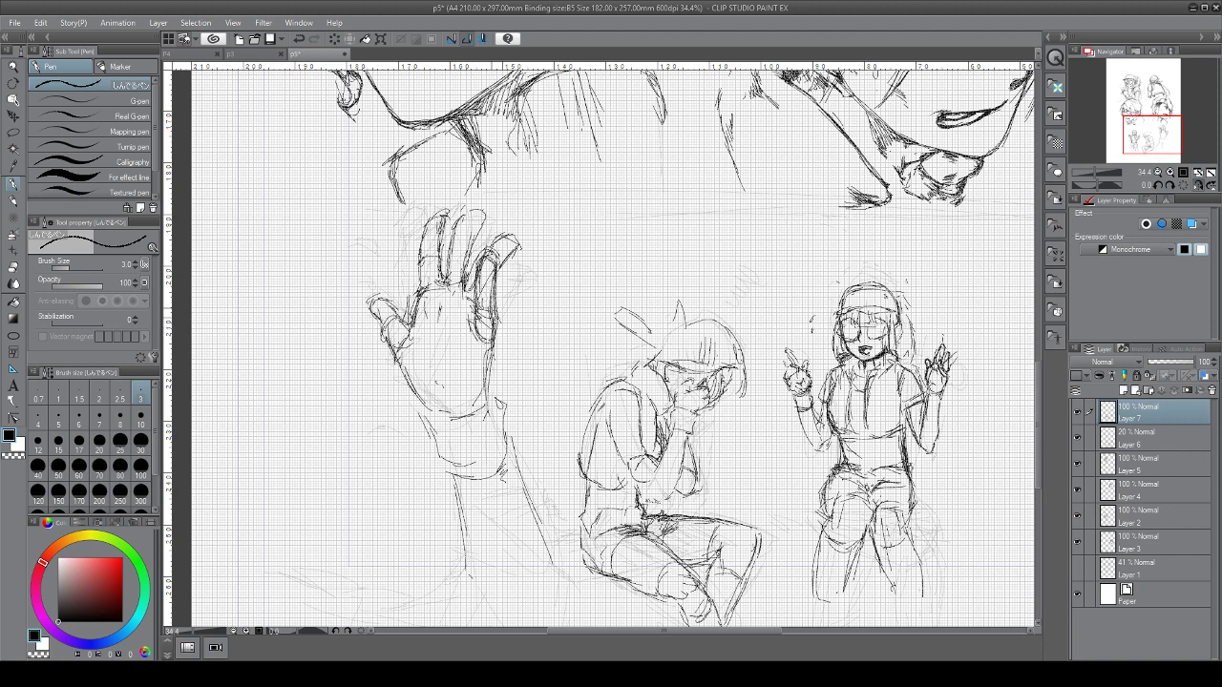
Add the large hand's palm creases and reinforce its lower palm, glove cuff and forearm lines
drag(498, 275, 485, 395)
mouse_move(475, 334)
mouse_down()
mouse_move(458, 369)
mouse_move(447, 347)
mouse_move(428, 346)
mouse_move(447, 352)
mouse_move(458, 379)
mouse_move(439, 380)
mouse_move(440, 407)
mouse_move(468, 413)
mouse_move(428, 409)
mouse_move(412, 386)
mouse_move(412, 420)
mouse_move(428, 435)
mouse_up()
drag(420, 420, 444, 474)
mouse_move(491, 386)
mouse_down()
mouse_move(520, 457)
mouse_move(470, 474)
mouse_move(516, 479)
mouse_move(546, 541)
mouse_up()
drag(449, 493, 458, 573)
drag(454, 563, 478, 580)
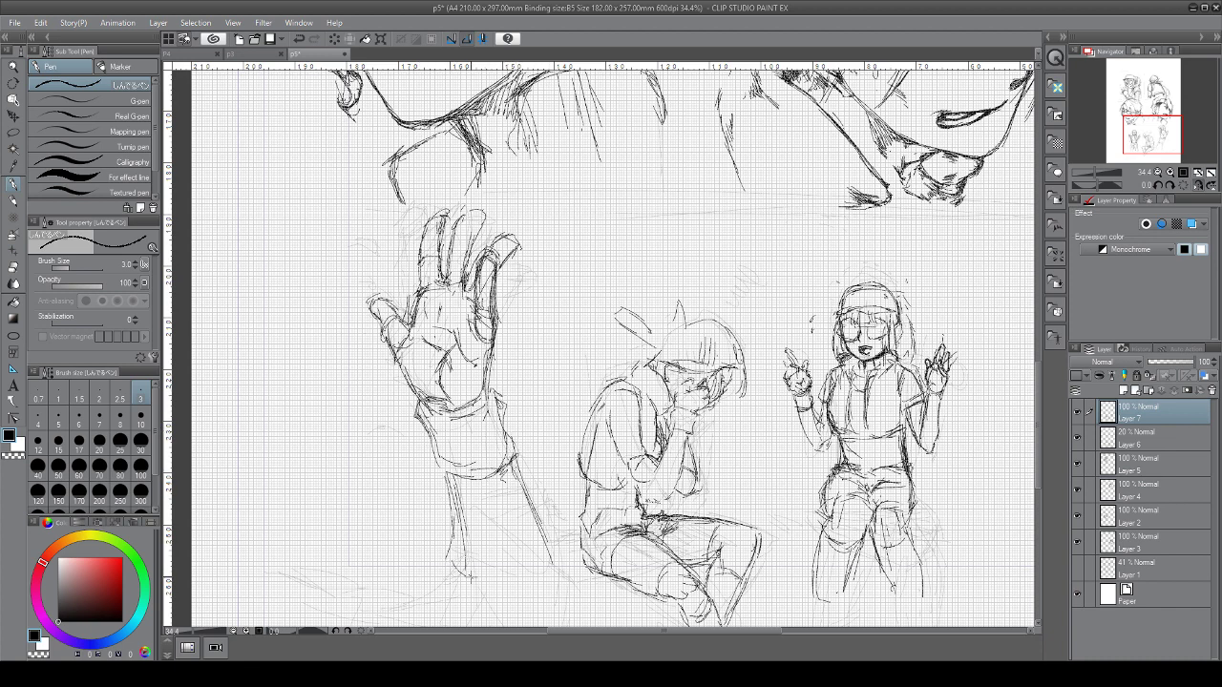
Reinforce the hunched figure's cap, covered face, sleeve and folded arms, and darken the line under the hips
mouse_move(643, 365)
mouse_down()
mouse_move(611, 385)
mouse_move(642, 378)
mouse_move(672, 401)
mouse_move(634, 411)
mouse_move(672, 416)
mouse_move(653, 363)
mouse_move(680, 330)
mouse_up()
mouse_move(668, 334)
mouse_down()
mouse_move(701, 317)
mouse_move(726, 331)
mouse_move(739, 362)
mouse_move(686, 385)
mouse_move(697, 397)
mouse_move(716, 384)
mouse_up()
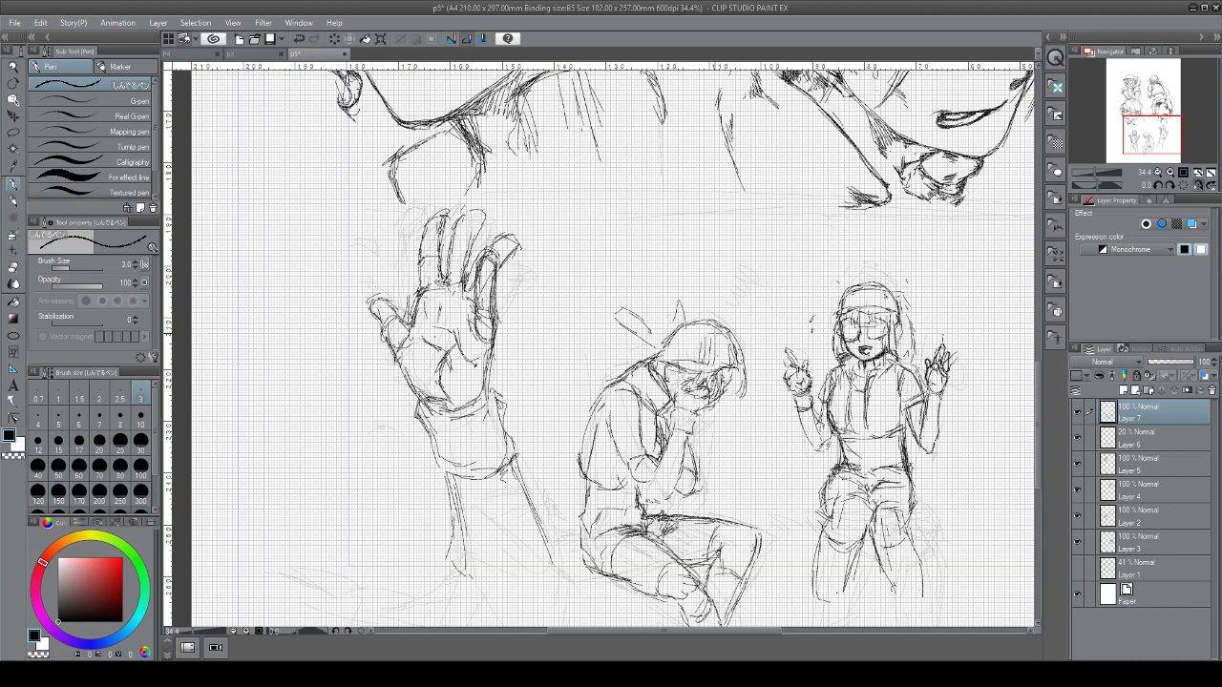
drag(706, 391, 632, 263)
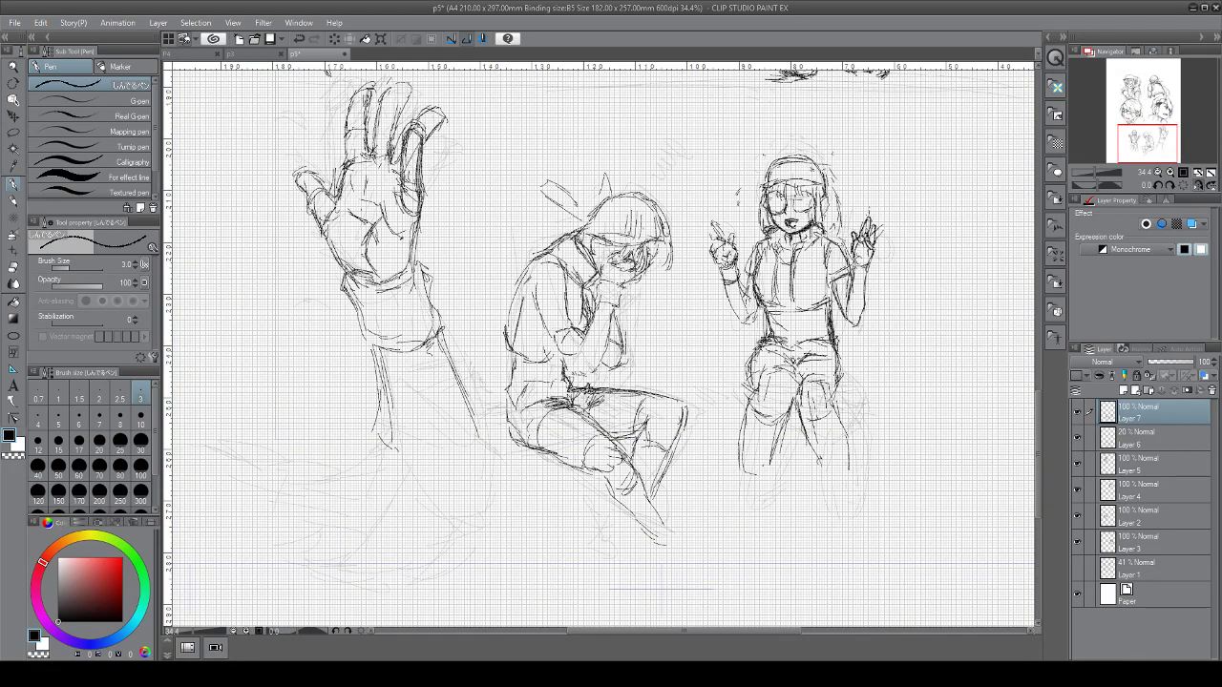
mouse_move(565, 354)
mouse_down()
mouse_move(586, 374)
mouse_move(599, 346)
mouse_up()
drag(617, 308, 588, 322)
drag(539, 262, 592, 345)
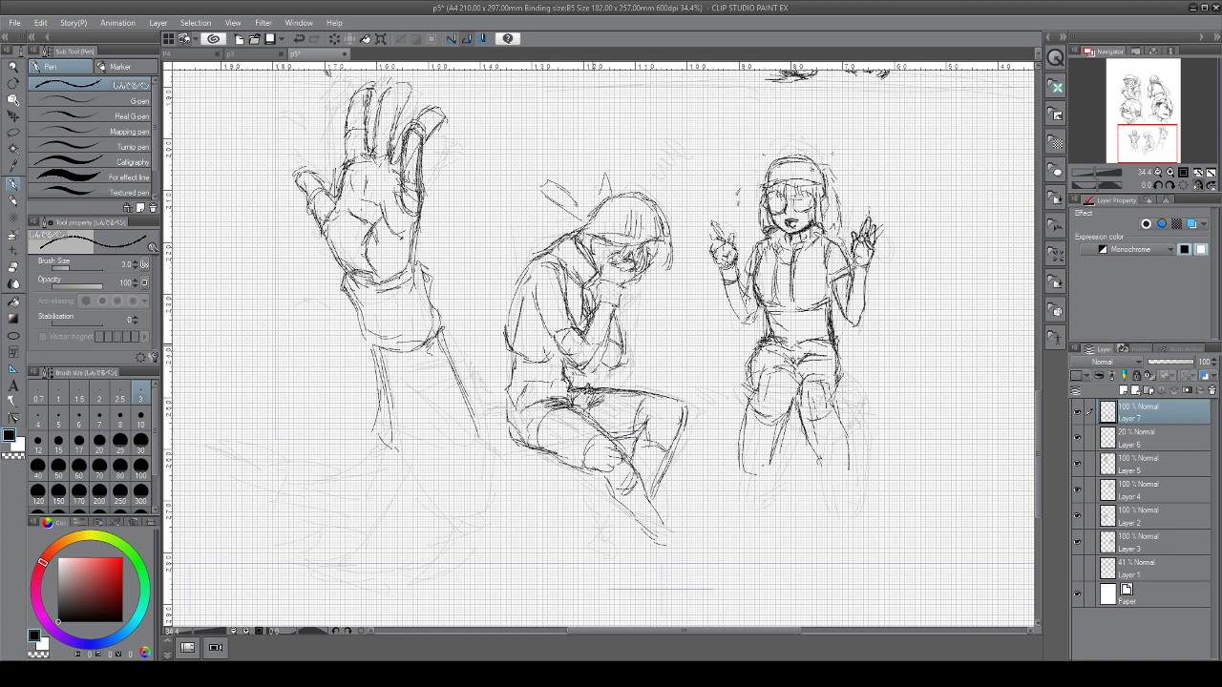
mouse_move(604, 303)
mouse_down()
mouse_move(575, 344)
mouse_move(606, 325)
mouse_move(601, 345)
mouse_move(557, 343)
mouse_move(626, 372)
mouse_up()
drag(521, 451, 555, 457)
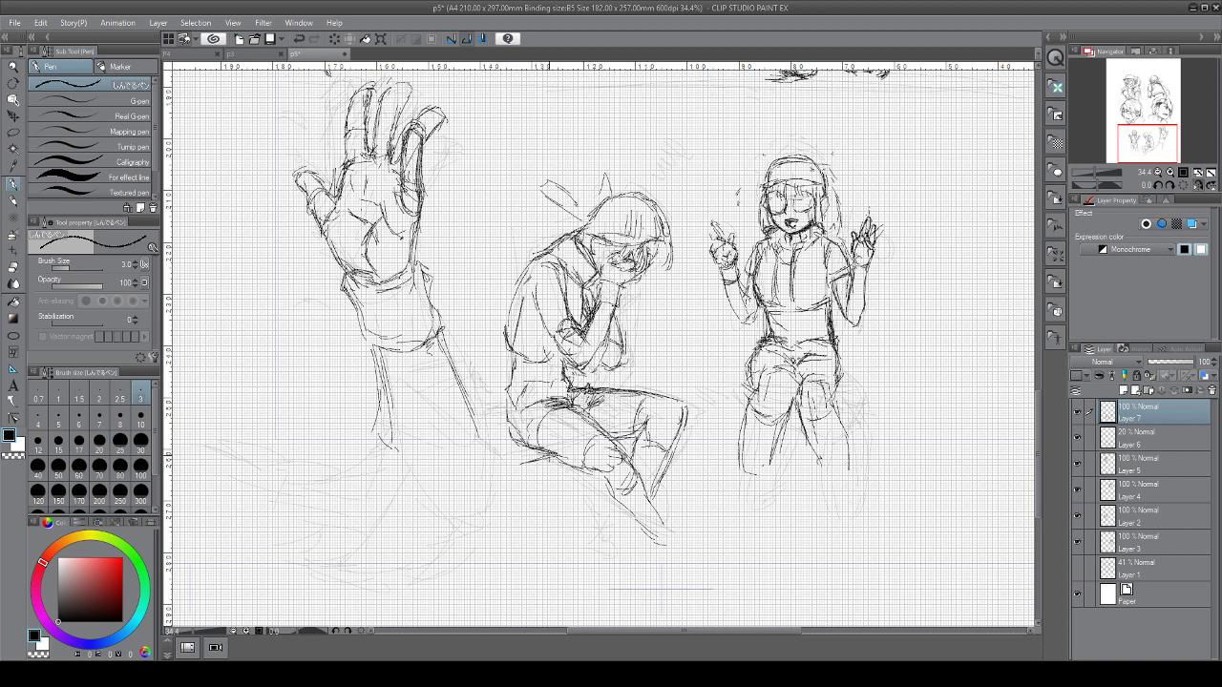
Sketch the edge of the seat behind the hunched figure's hips with long flat strokes
drag(493, 427, 451, 441)
mouse_move(446, 457)
mouse_down()
mouse_move(549, 466)
mouse_move(446, 456)
mouse_up()
drag(506, 426, 453, 439)
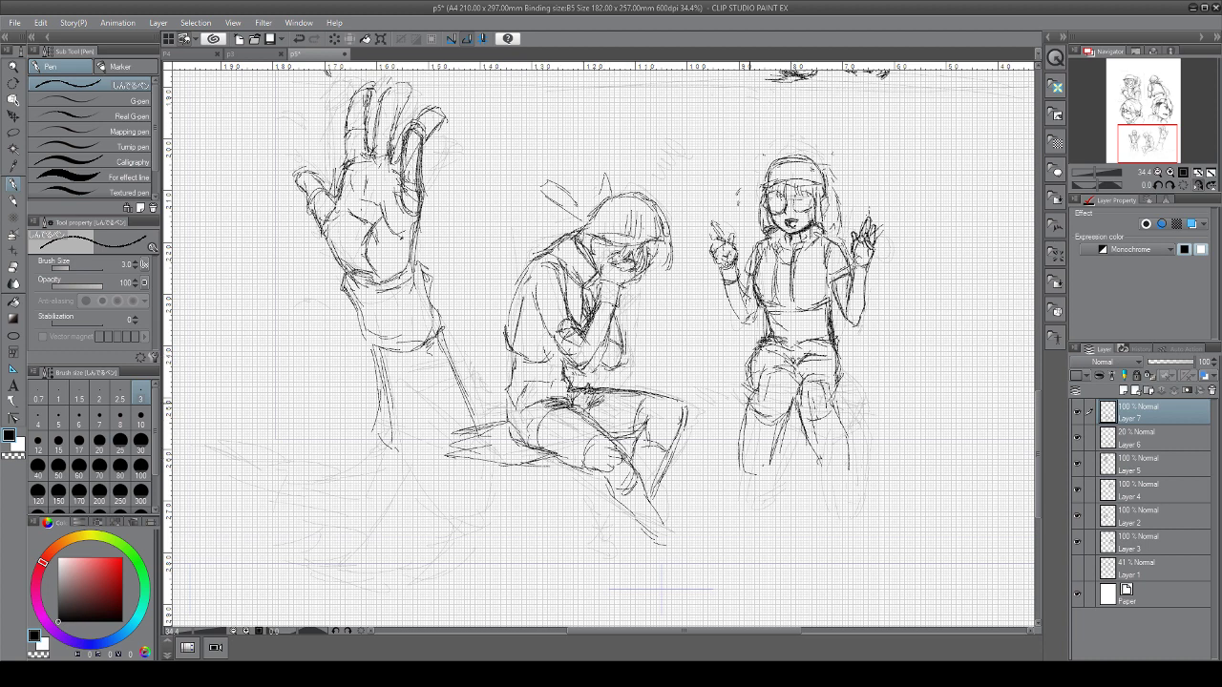
Hatch the seat surface with horizontal strokes on both sides of the upright figure's hips
mouse_move(754, 388)
mouse_down()
mouse_move(702, 399)
mouse_move(695, 381)
mouse_up()
mouse_move(752, 356)
mouse_down()
mouse_move(703, 363)
mouse_move(708, 388)
mouse_move(695, 362)
mouse_move(711, 374)
mouse_up()
mouse_move(726, 369)
mouse_down()
mouse_move(695, 383)
mouse_move(704, 388)
mouse_up()
drag(743, 363, 710, 376)
drag(743, 370, 706, 382)
key(ctrl+z)
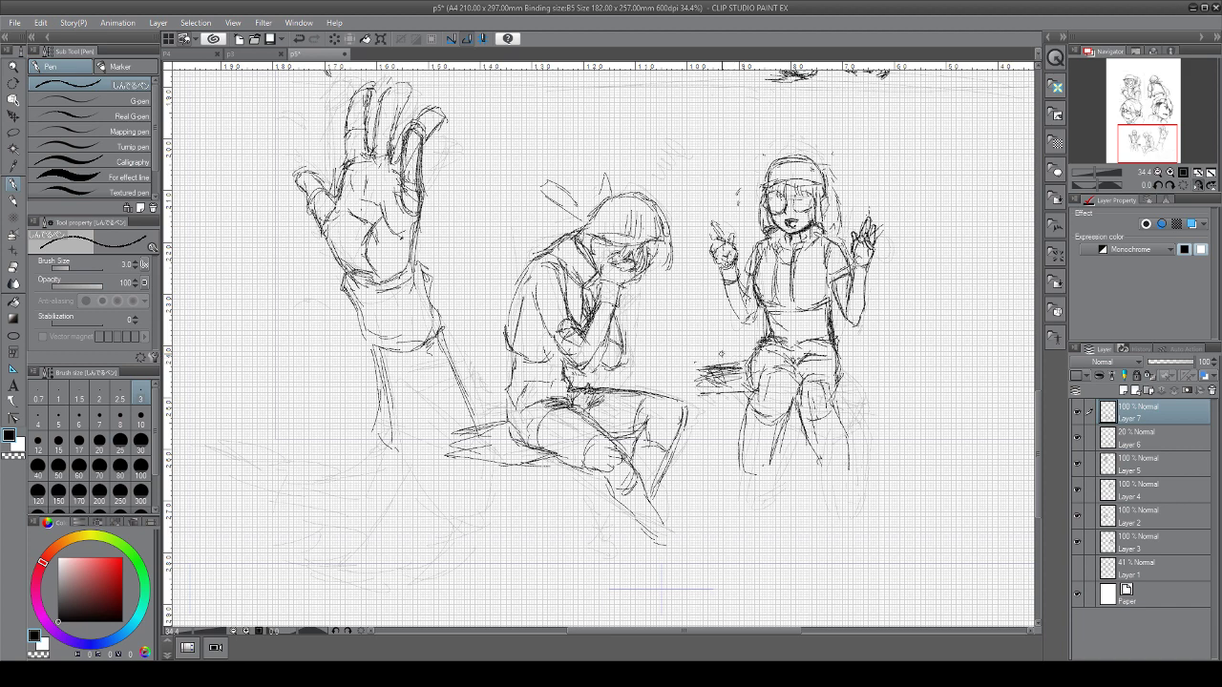
drag(841, 375, 888, 369)
drag(776, 388, 703, 380)
Hatch the seat surface behind the hunched figure's lower back with slanted strokes
drag(488, 369, 441, 378)
mouse_move(490, 380)
mouse_down()
mouse_move(433, 400)
mouse_move(475, 395)
mouse_move(487, 424)
mouse_up()
drag(492, 392, 441, 412)
mouse_move(508, 395)
mouse_down()
mouse_move(449, 416)
mouse_move(483, 428)
mouse_up()
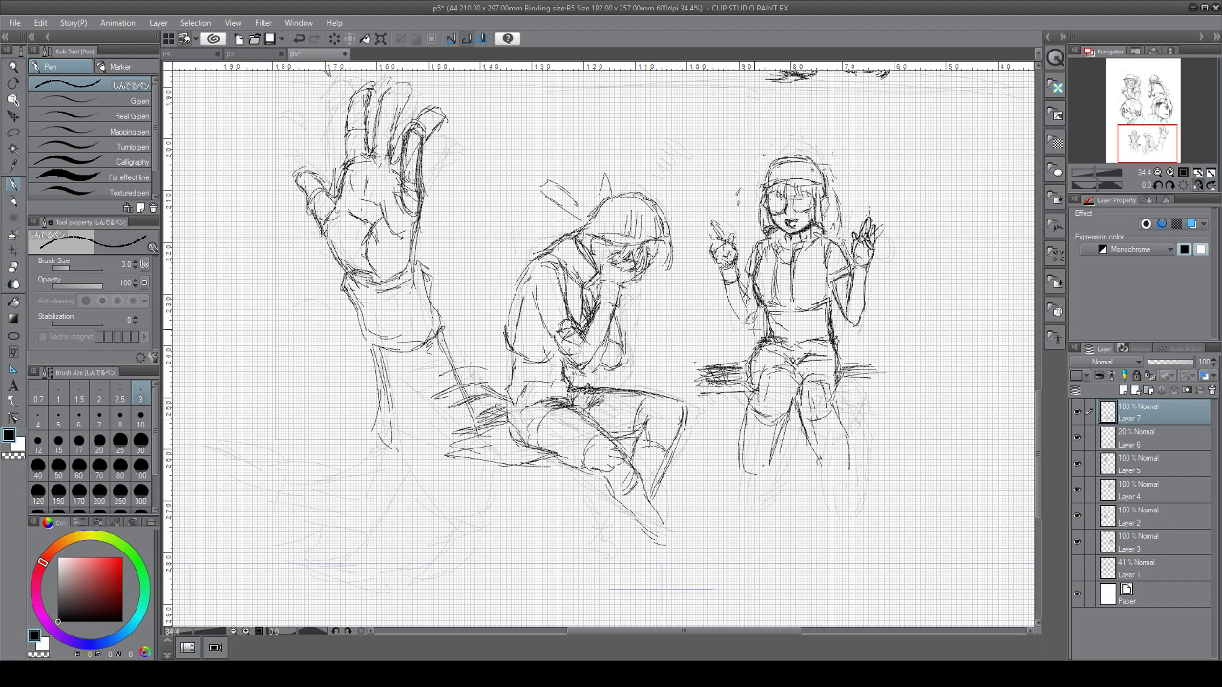
Check page p3 for reference, then trim the seat ends beside the upright figure and sketch short vertical strokes for the seat's sides
click(247, 54)
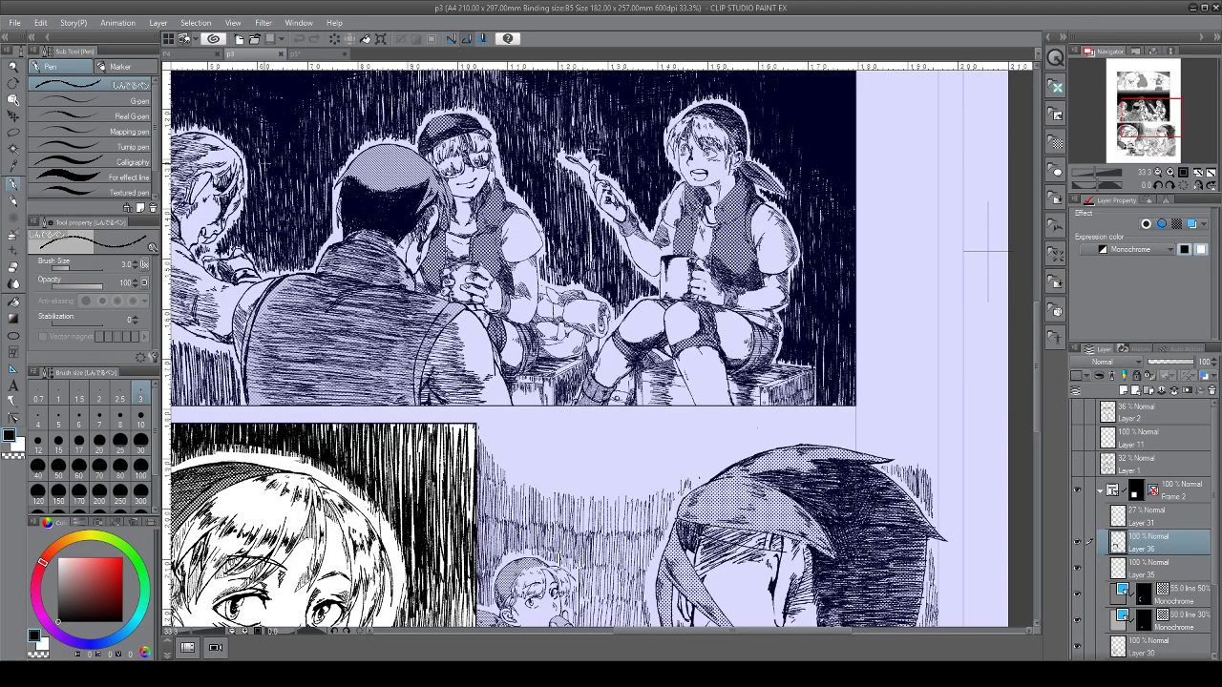
click(315, 54)
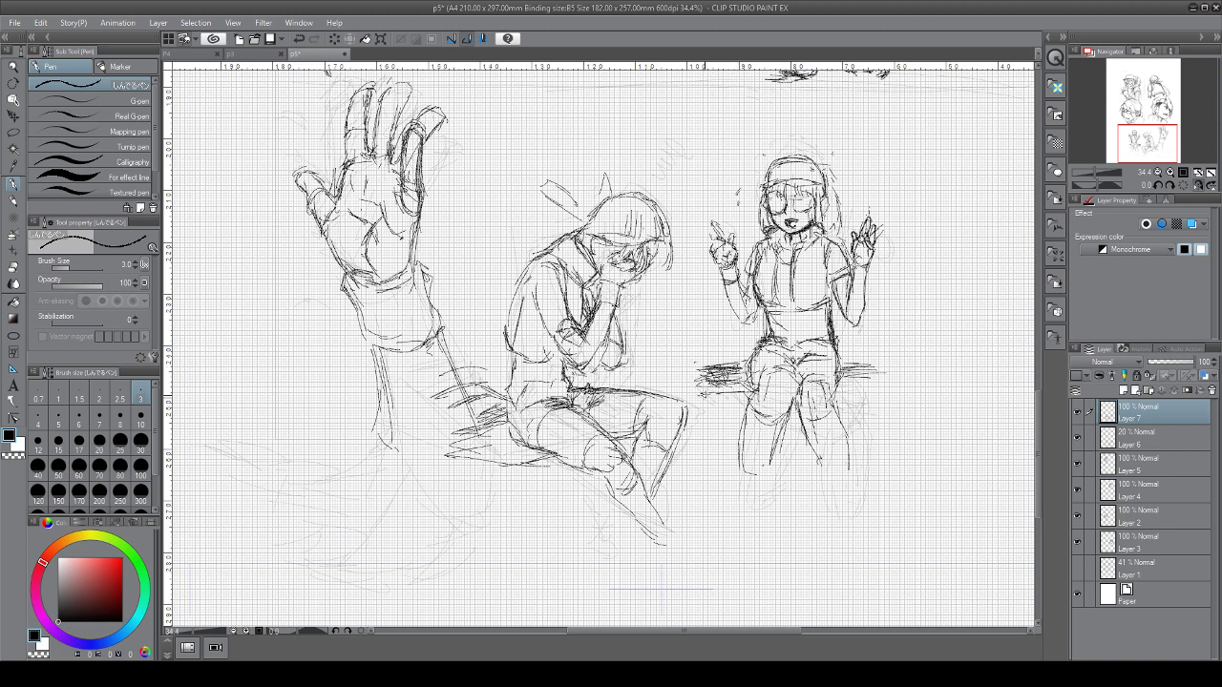
mouse_move(699, 390)
mouse_down()
mouse_move(712, 375)
mouse_move(718, 396)
mouse_up()
mouse_move(747, 337)
mouse_down()
mouse_move(756, 356)
mouse_move(769, 342)
mouse_up()
drag(844, 335, 899, 422)
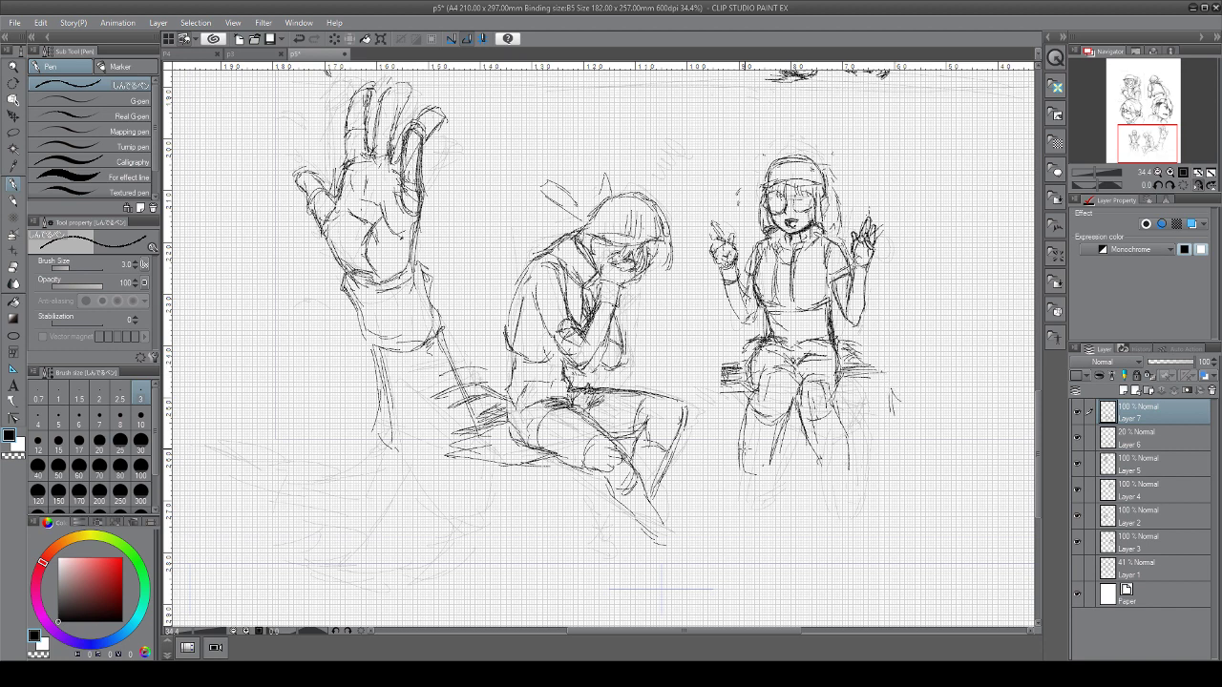
drag(710, 379, 710, 432)
drag(715, 380, 720, 424)
drag(869, 384, 876, 420)
drag(877, 381, 880, 424)
mouse_move(726, 368)
mouse_down()
mouse_move(730, 417)
mouse_move(722, 381)
mouse_up()
mouse_move(720, 374)
mouse_down()
mouse_move(756, 384)
mouse_move(632, 426)
mouse_up()
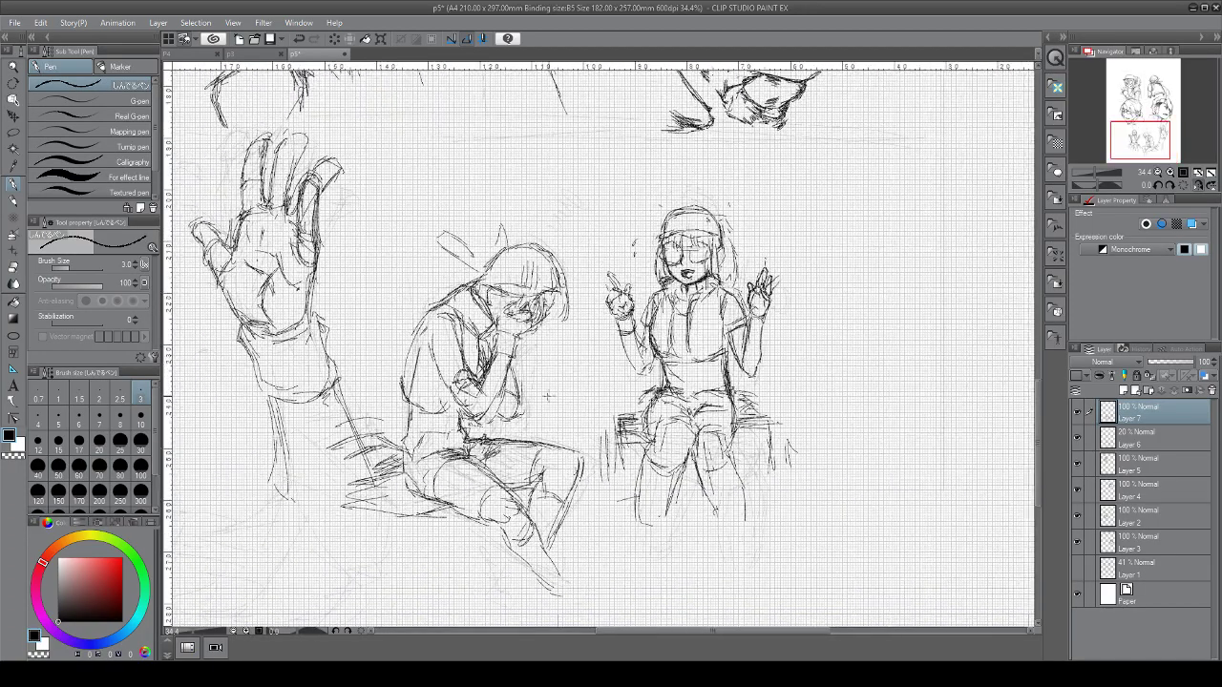
Add loose vertical strokes in front of the hunched figure and at the outer ends of the upright figure's seat
mouse_move(534, 373)
mouse_down()
mouse_move(538, 428)
mouse_move(550, 436)
mouse_up()
mouse_move(558, 392)
mouse_down()
mouse_move(560, 439)
mouse_move(573, 443)
mouse_up()
drag(594, 436, 601, 447)
drag(804, 414, 805, 454)
drag(794, 449, 943, 456)
drag(592, 502, 363, 452)
mouse_move(362, 450)
mouse_down()
mouse_move(327, 479)
mouse_move(306, 551)
mouse_up()
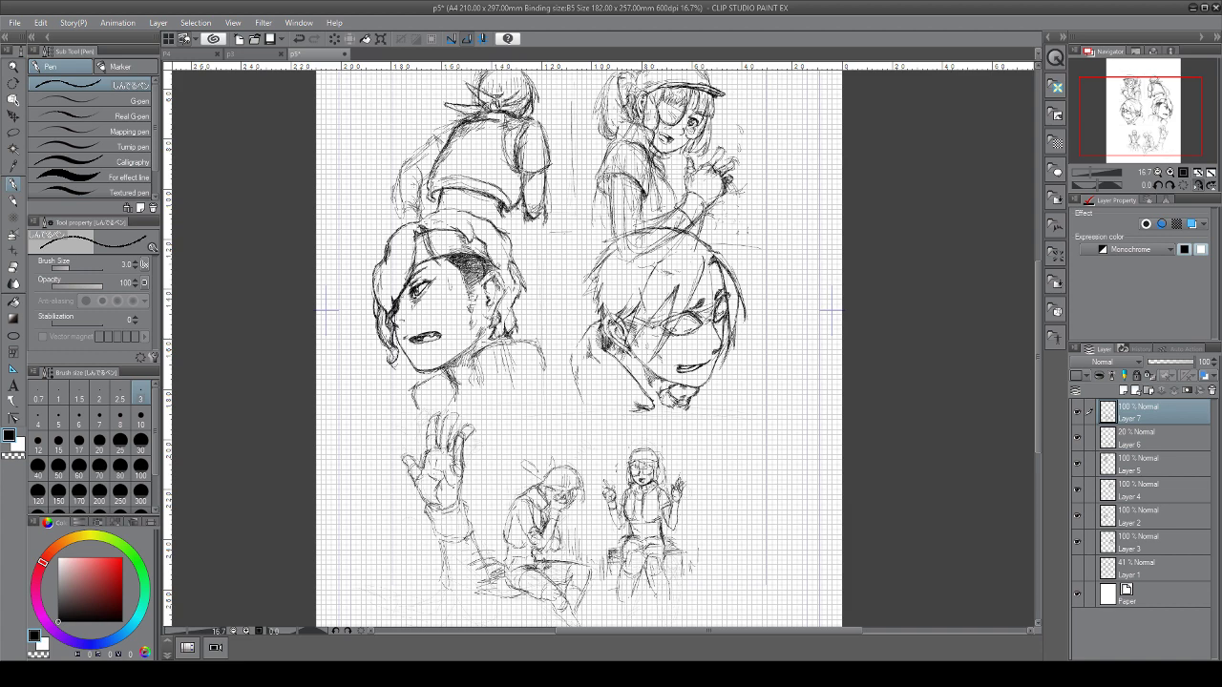
Flip the canvas view horizontally and sketch a tall balloon oval between the two large heads
click(1198, 187)
mouse_move(668, 334)
mouse_down()
mouse_move(606, 357)
mouse_move(649, 441)
mouse_up()
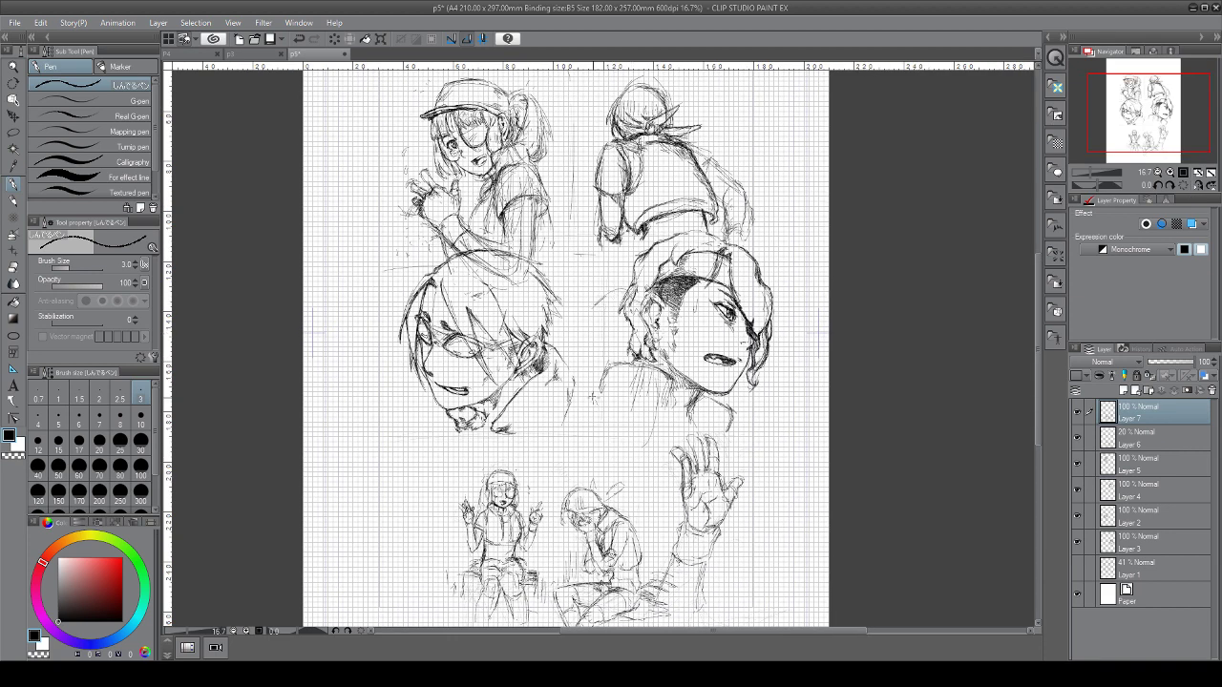
mouse_move(592, 376)
mouse_down()
mouse_move(594, 431)
mouse_move(653, 420)
mouse_move(630, 457)
mouse_up()
mouse_move(584, 325)
mouse_down()
mouse_move(589, 425)
mouse_move(604, 435)
mouse_up()
mouse_move(657, 357)
mouse_down()
mouse_move(653, 416)
mouse_move(614, 464)
mouse_move(638, 447)
mouse_up()
Undo the latest balloon strokes and redraw the oval between the two large heads on a new layer
click(300, 39)
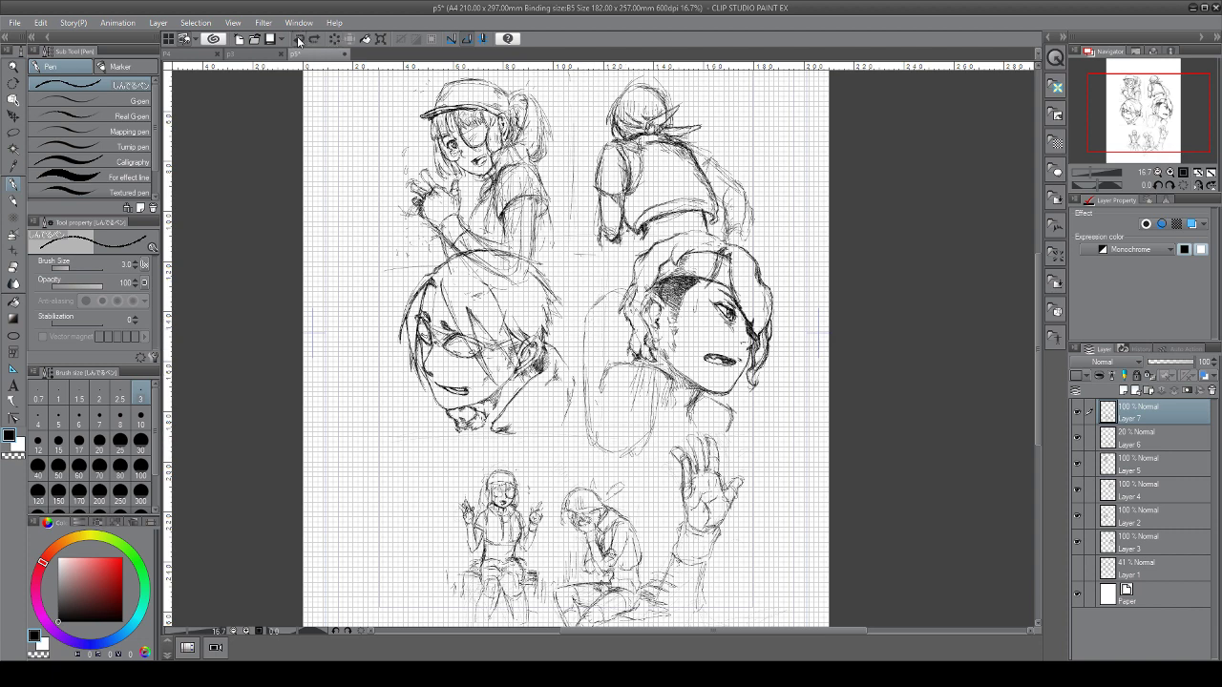
click(300, 39)
click(300, 39)
click(300, 40)
click(300, 40)
click(299, 40)
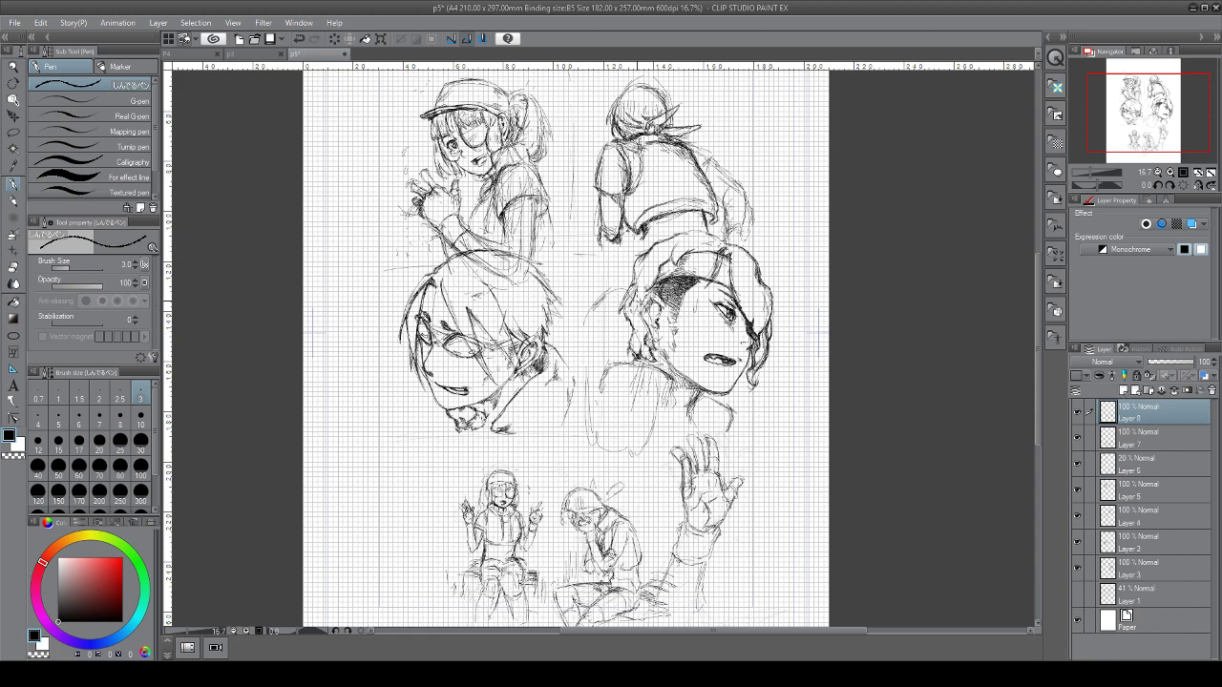
drag(604, 299, 585, 418)
Lasso the balloon area between the large heads on Layer 7, clear its contents and deselect
click(1167, 438)
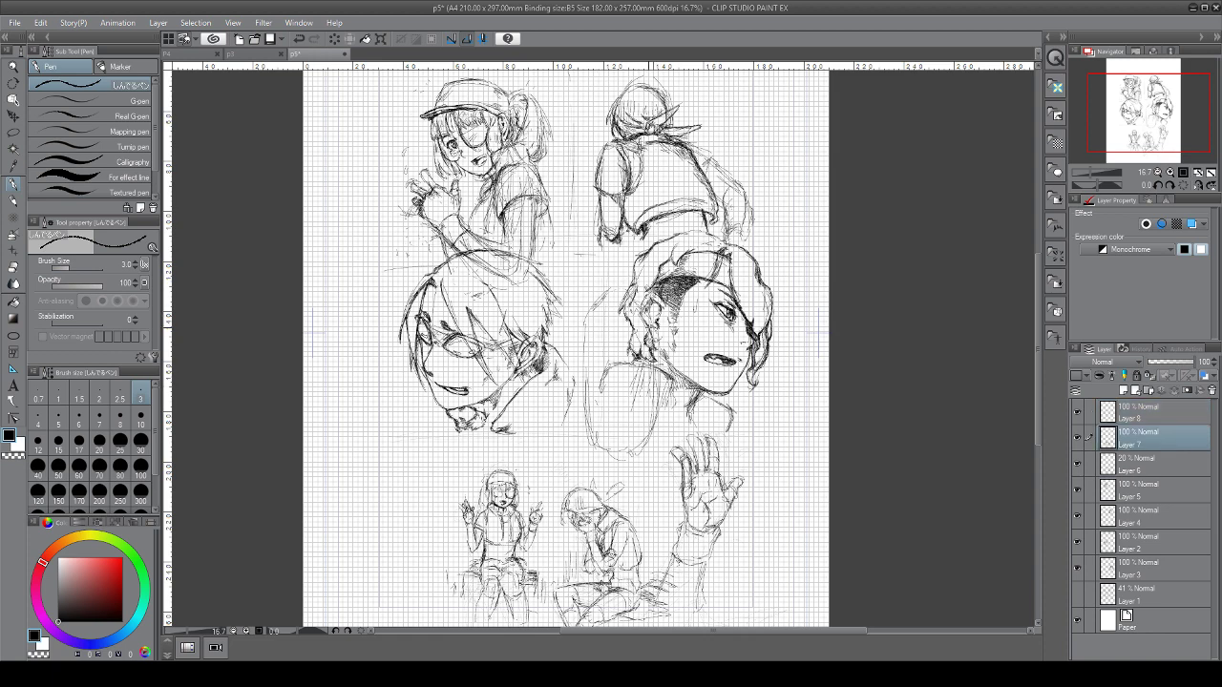
click(18, 131)
mouse_move(617, 480)
mouse_down()
mouse_move(659, 278)
mouse_move(674, 435)
mouse_up()
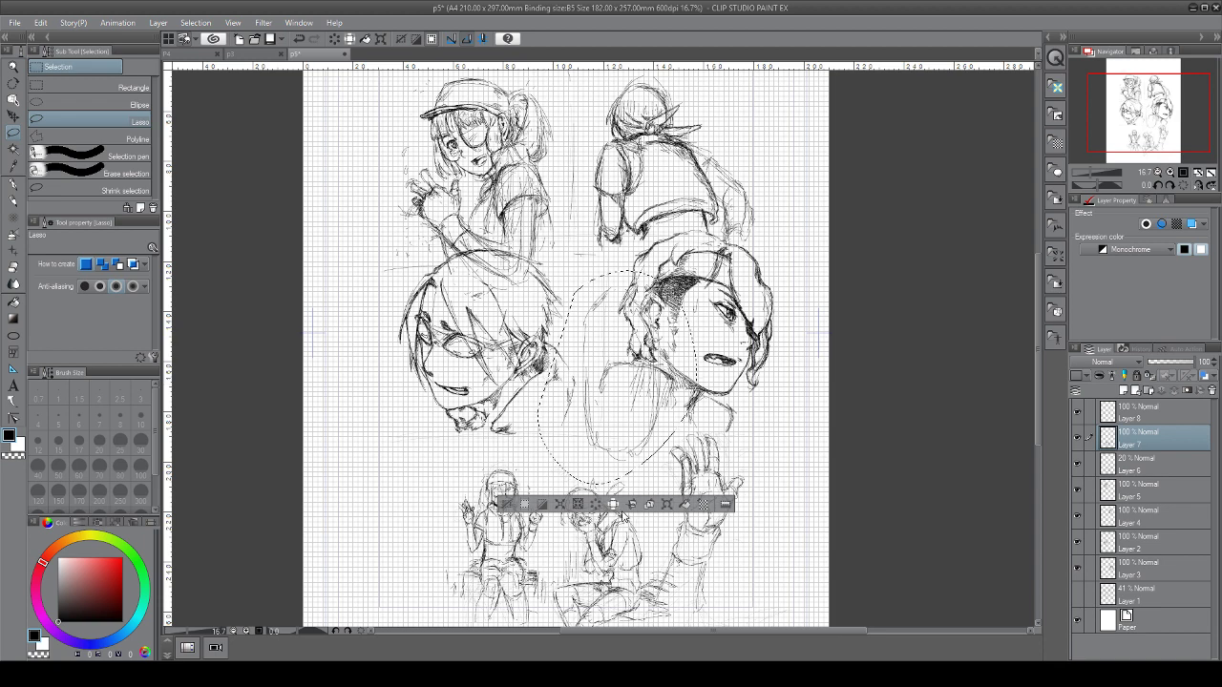
click(594, 505)
click(509, 504)
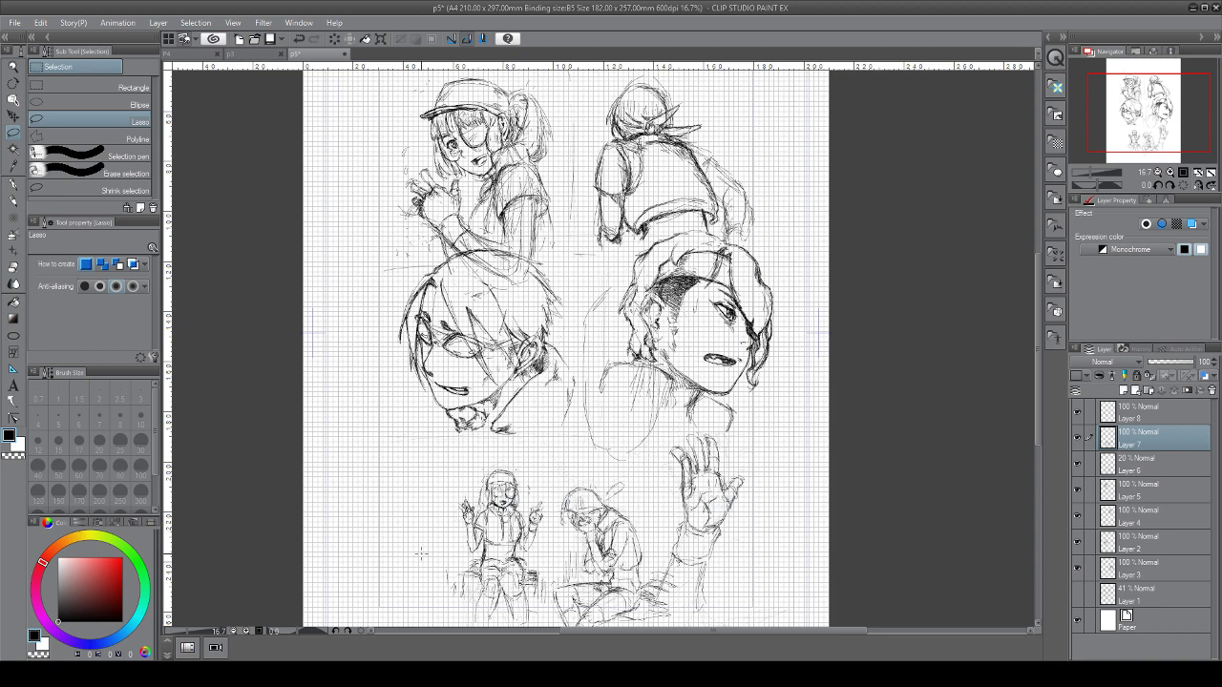
Reinforce the balloon oval between the large heads with the pen and sketch a second one beside the spiky-haired head's chin
key(p)
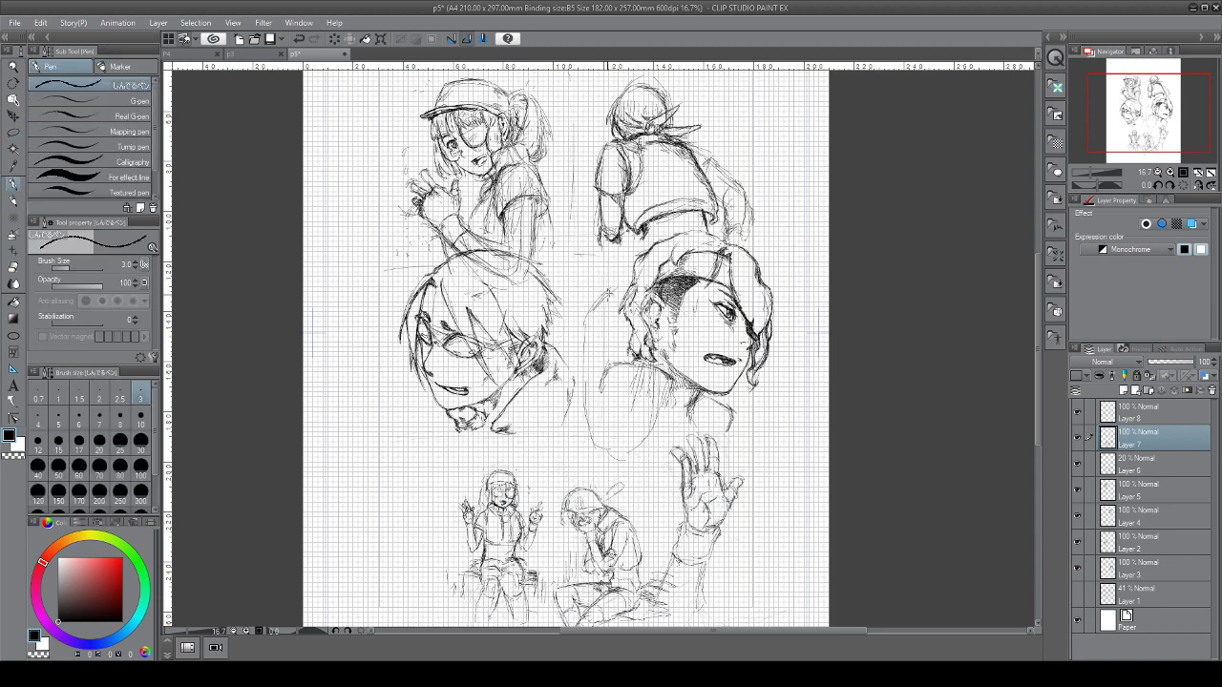
mouse_move(609, 293)
mouse_down()
mouse_move(657, 354)
mouse_move(647, 438)
mouse_move(628, 456)
mouse_up()
drag(584, 370, 617, 455)
drag(391, 394, 418, 373)
drag(441, 416, 442, 448)
mouse_move(385, 410)
mouse_down()
mouse_move(398, 463)
mouse_move(444, 428)
mouse_up()
mouse_move(413, 375)
mouse_down()
mouse_move(436, 396)
mouse_move(427, 462)
mouse_up()
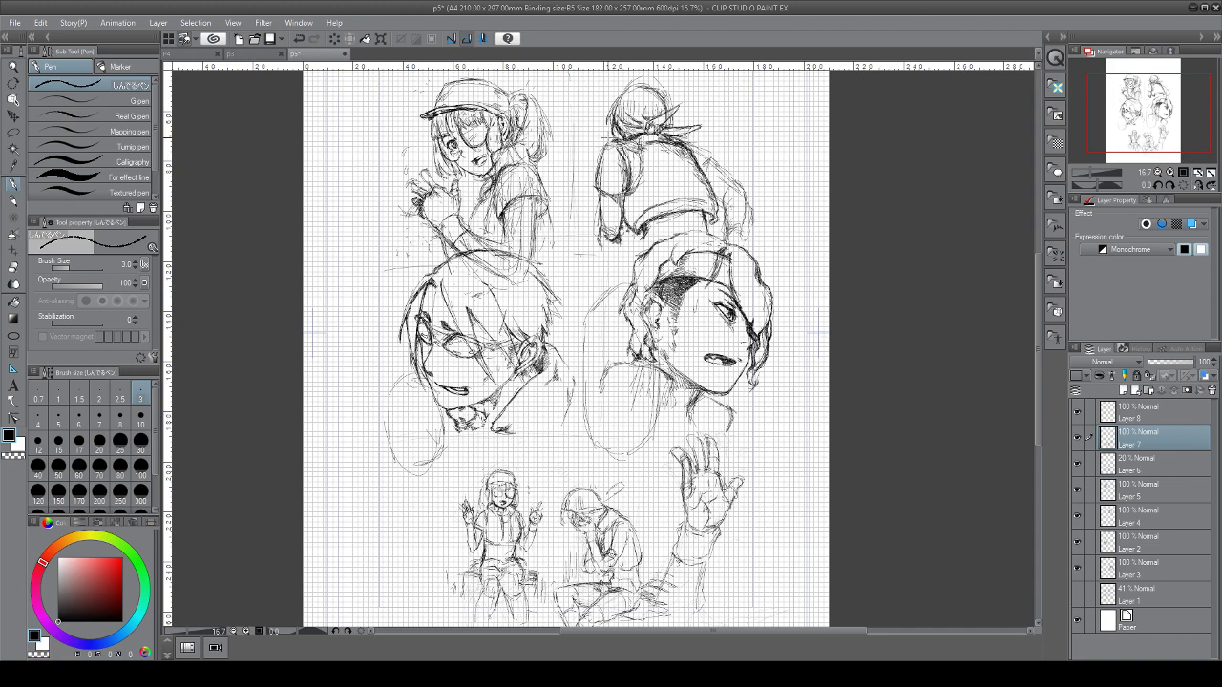
Sketch a tall balloon oval in the page's upper corner beside the back-view figure
mouse_move(718, 84)
space+mouse_down()
mouse_move(614, 182)
mouse_move(620, 222)
space+mouse_up()
mouse_move(607, 175)
mouse_down()
mouse_move(687, 217)
mouse_move(665, 267)
mouse_up()
mouse_move(618, 234)
mouse_down()
mouse_move(646, 263)
mouse_move(657, 247)
mouse_up()
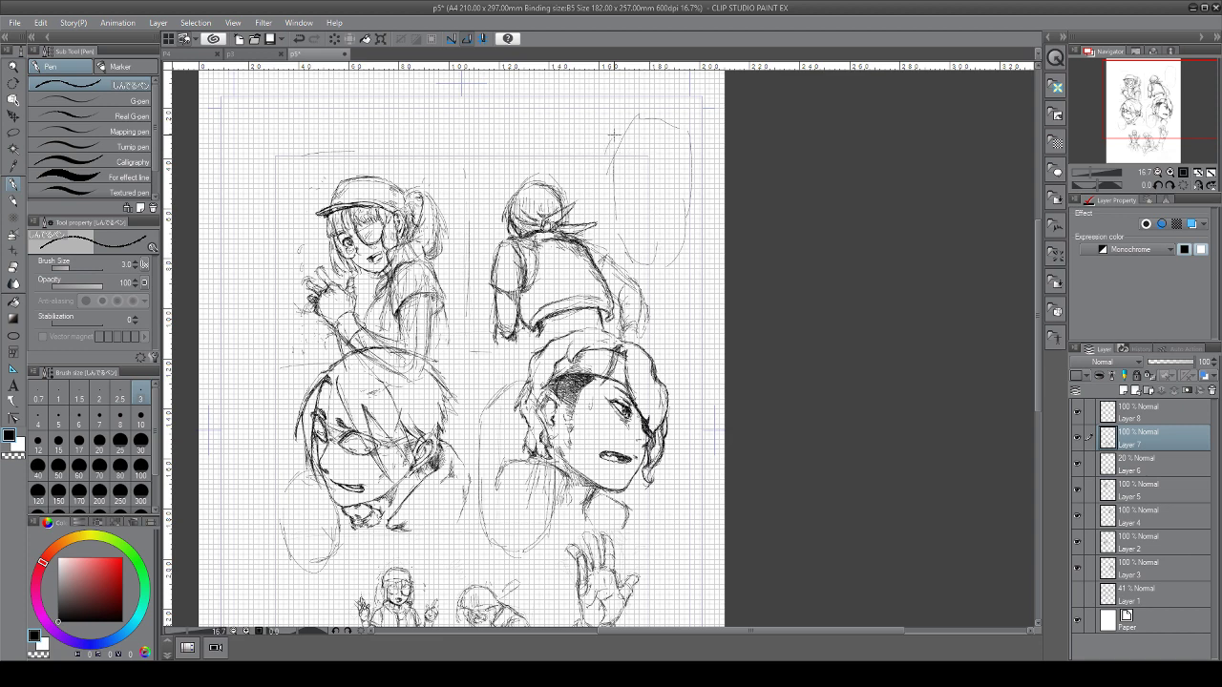
mouse_move(612, 136)
mouse_down()
mouse_move(683, 218)
mouse_move(607, 184)
mouse_move(621, 269)
mouse_move(619, 204)
mouse_up()
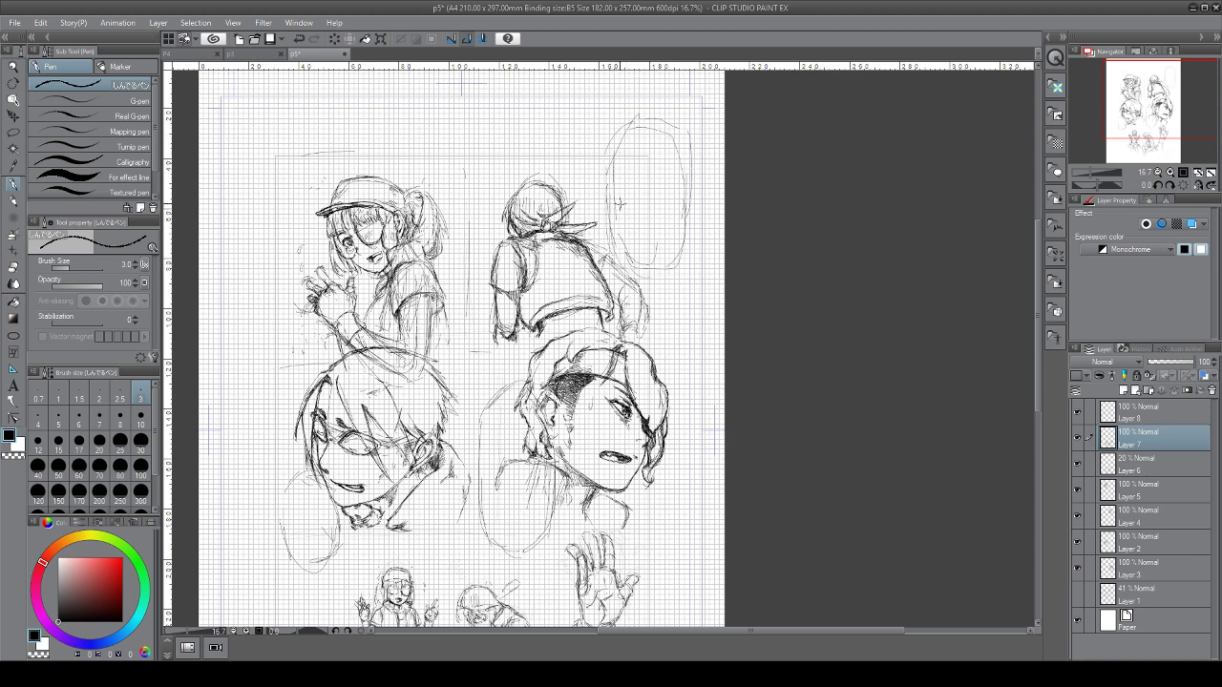
Sketch balloon ovals between the two upper figures and beside the capped girl, with short horizontal strokes near her cap
mouse_move(460, 246)
mouse_down()
mouse_move(506, 239)
mouse_move(493, 355)
mouse_move(454, 287)
mouse_up()
drag(497, 339, 504, 380)
mouse_move(288, 189)
mouse_down()
mouse_move(307, 183)
mouse_move(313, 200)
mouse_up()
mouse_move(288, 217)
mouse_down()
mouse_move(314, 214)
mouse_move(321, 277)
mouse_move(277, 353)
mouse_move(315, 350)
mouse_up()
mouse_move(312, 177)
mouse_down()
mouse_move(328, 164)
mouse_move(338, 182)
mouse_up()
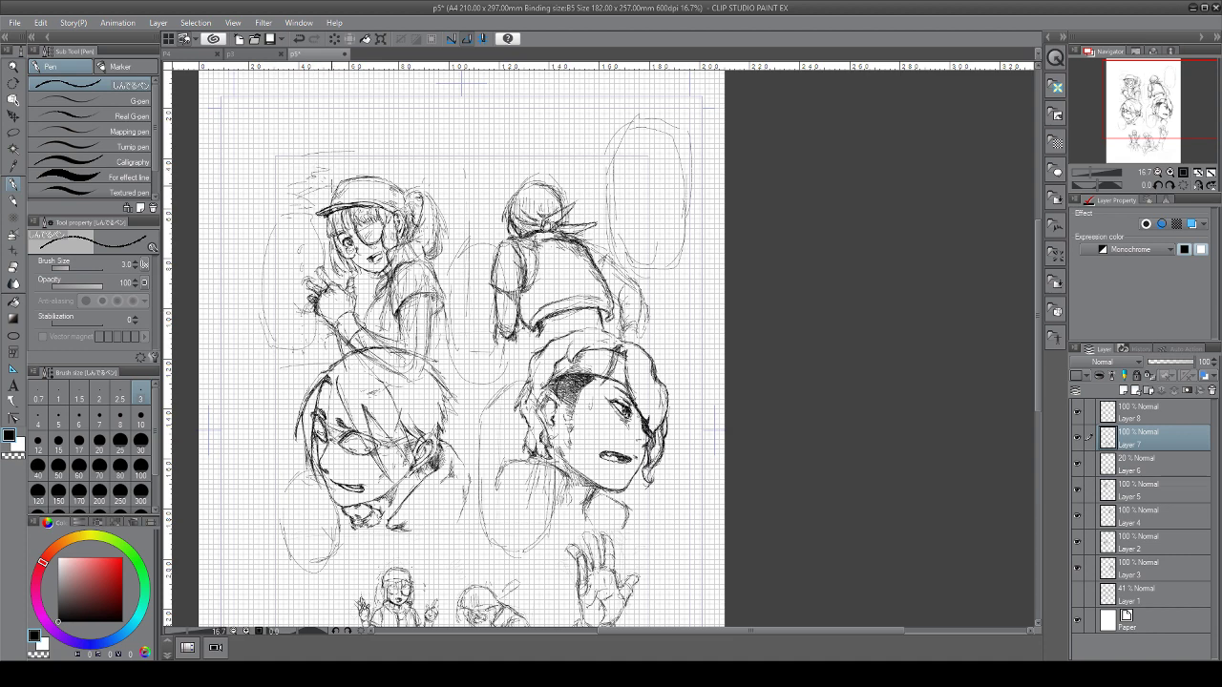
mouse_move(284, 222)
mouse_down()
mouse_move(327, 333)
mouse_move(301, 352)
mouse_up()
drag(325, 275, 310, 353)
drag(496, 468, 499, 268)
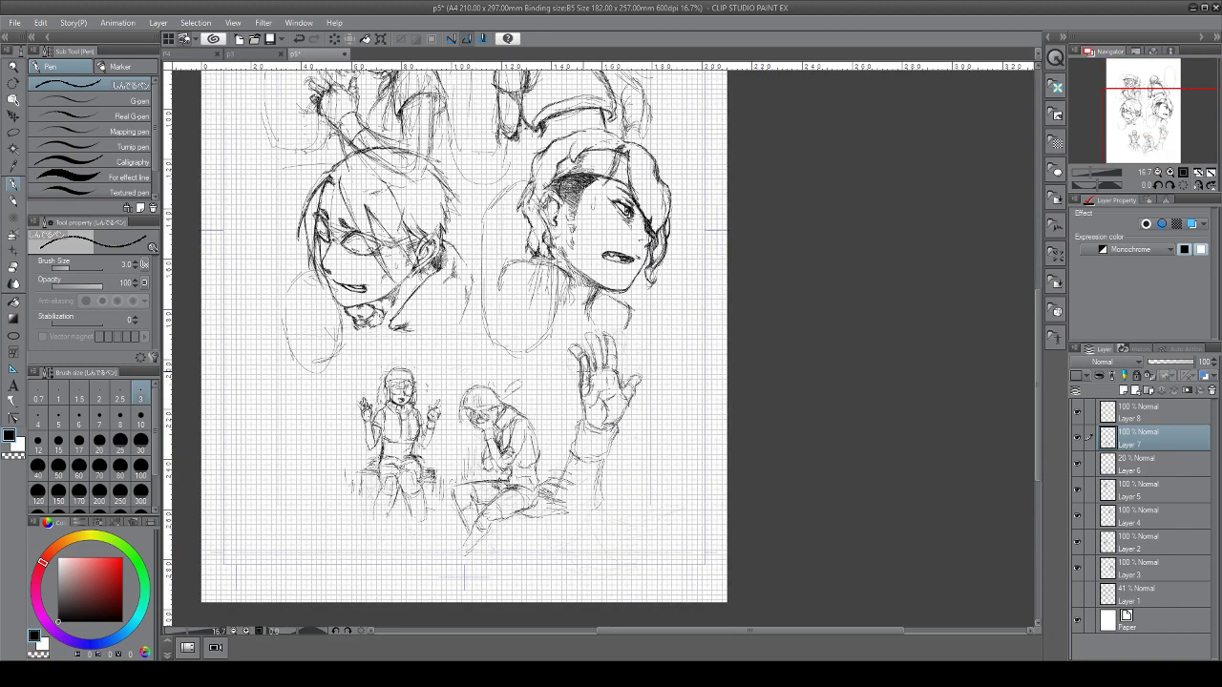
drag(628, 435, 661, 388)
mouse_move(641, 397)
mouse_down()
mouse_move(620, 454)
mouse_move(670, 388)
mouse_up()
key(ctrl+z)
key(ctrl+z)
key(ctrl+z)
key(ctrl+z)
Add a short stroke beside the open hand's thumb and save the page
drag(660, 388, 641, 403)
drag(424, 347, 442, 422)
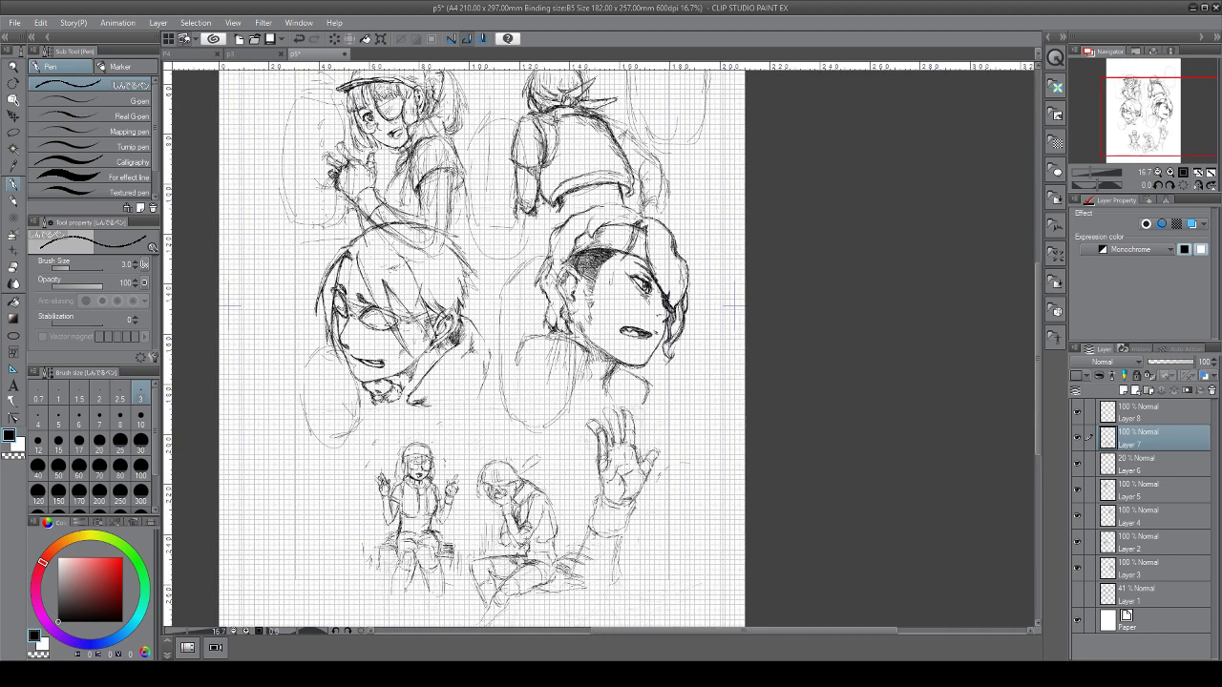
click(273, 39)
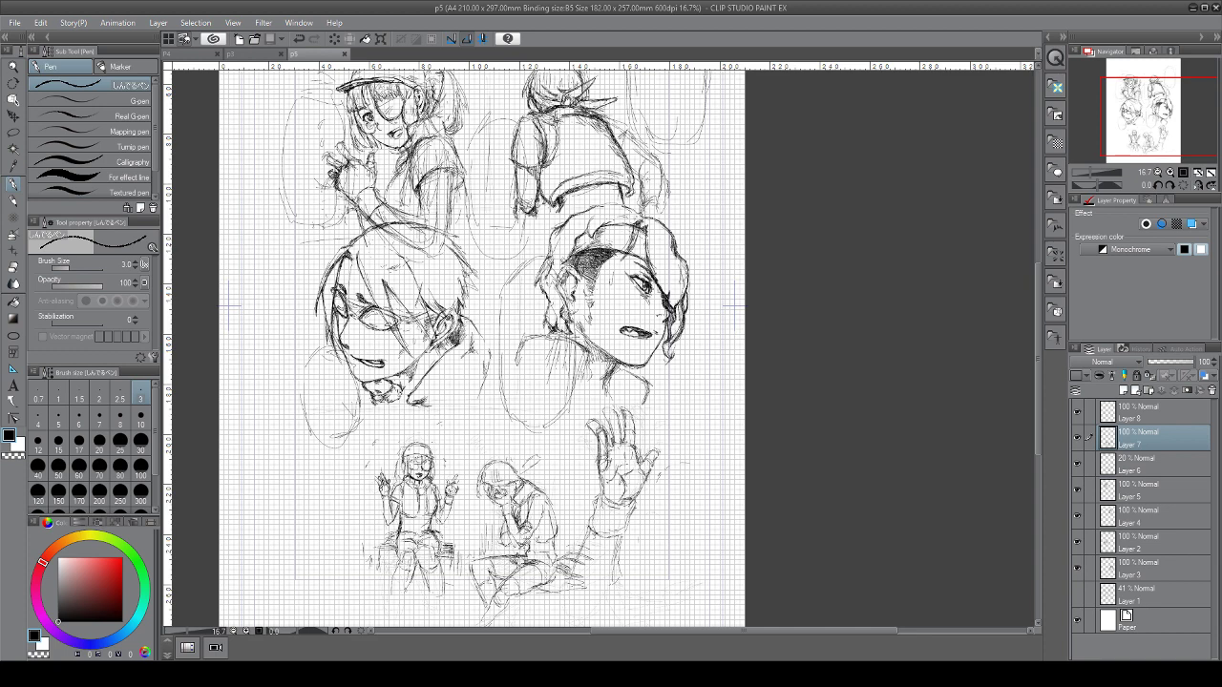
Group Layers 1 through 8 into a new folder and lower the folder's opacity to 45%
drag(573, 305, 609, 440)
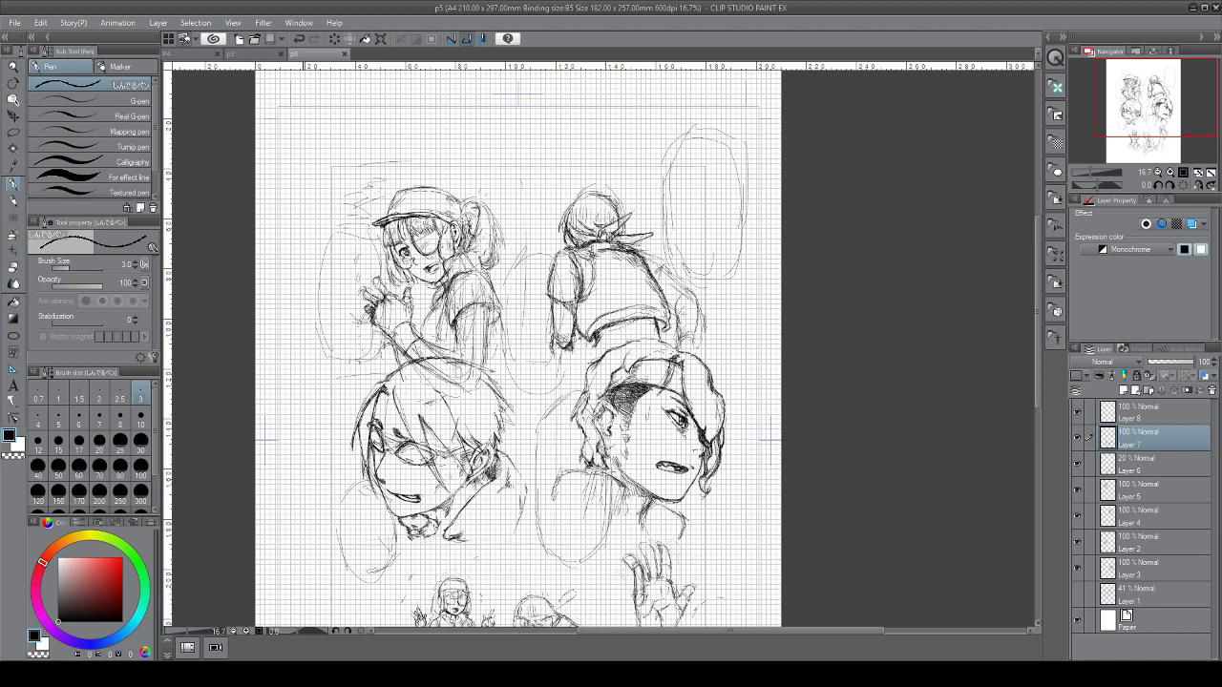
click(1160, 413)
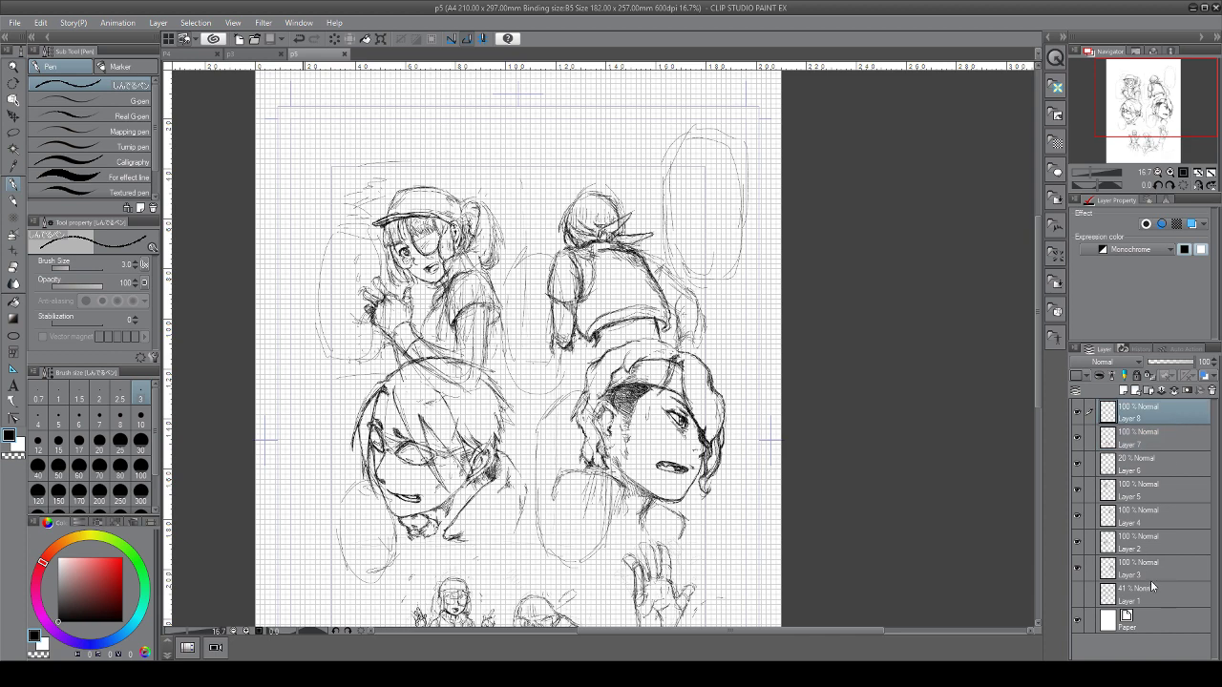
shift+click(1163, 567)
shift+click(1167, 592)
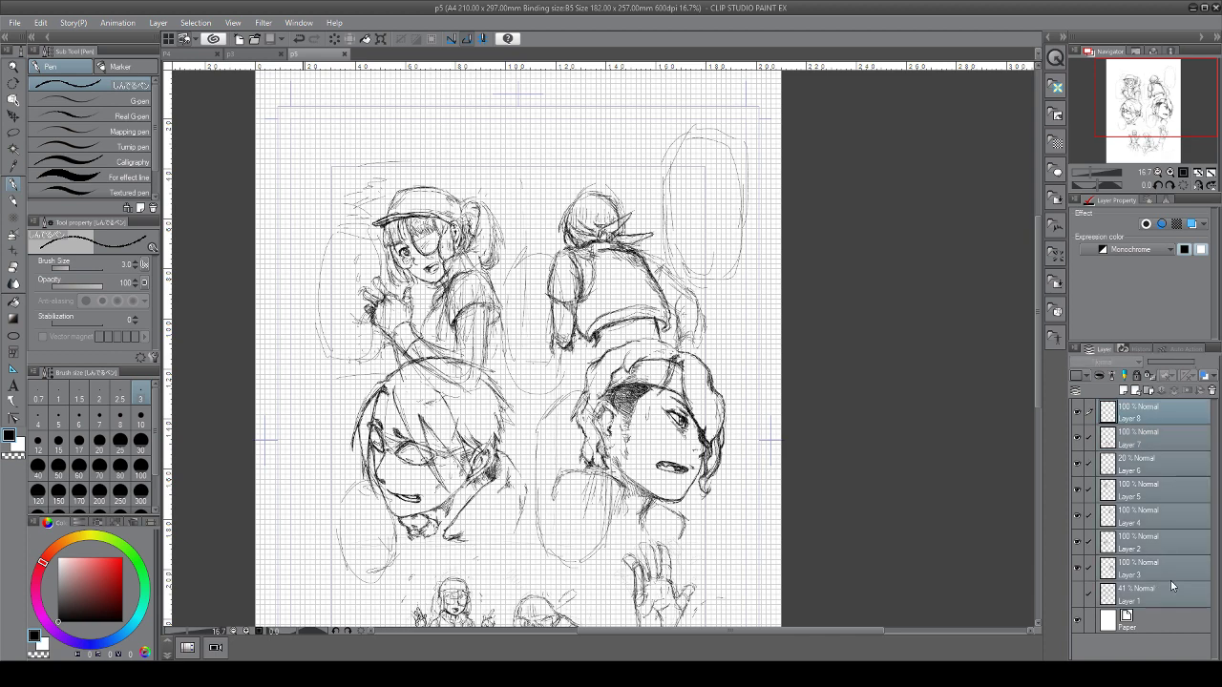
click(1149, 391)
click(1160, 433)
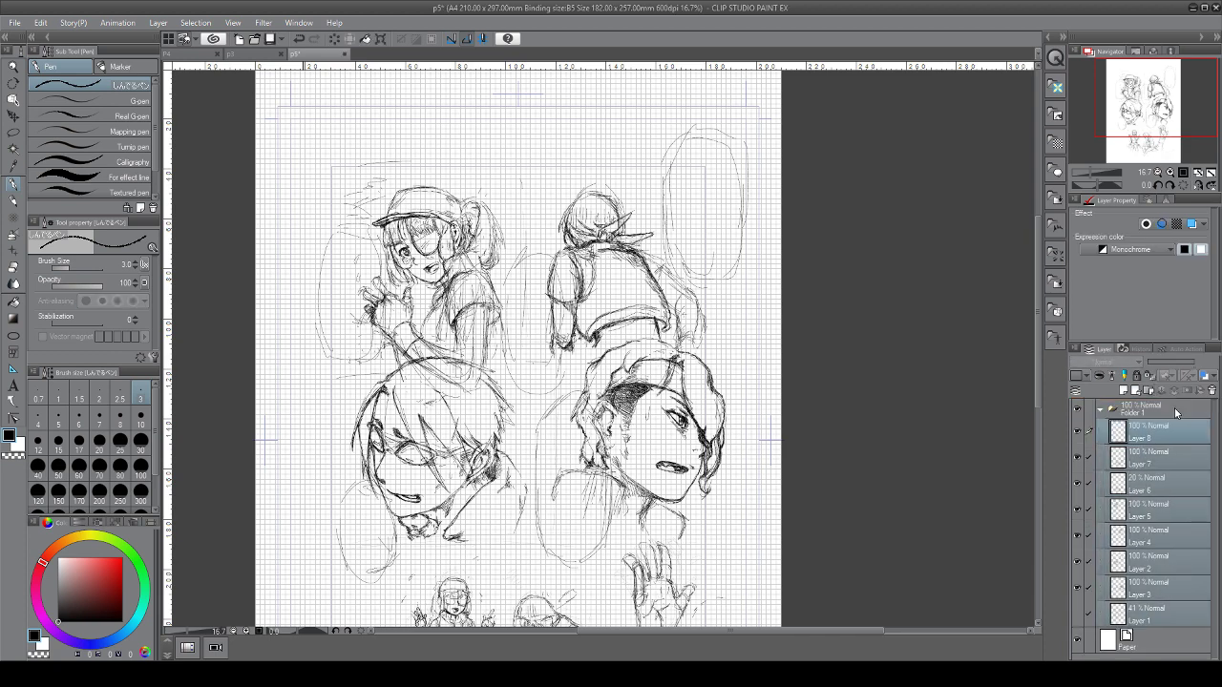
click(1102, 409)
click(1166, 362)
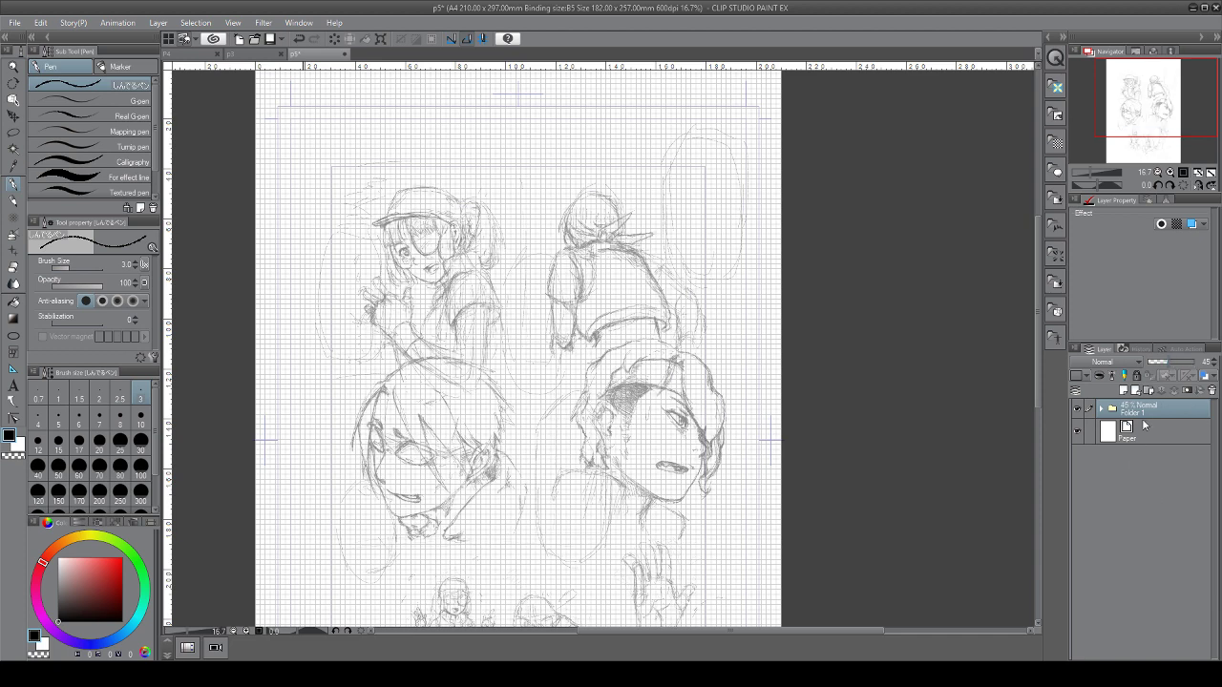
Create a rectangular frame around the back-view figure and move it below the rough sketch folder
click(15, 351)
drag(703, 169, 512, 333)
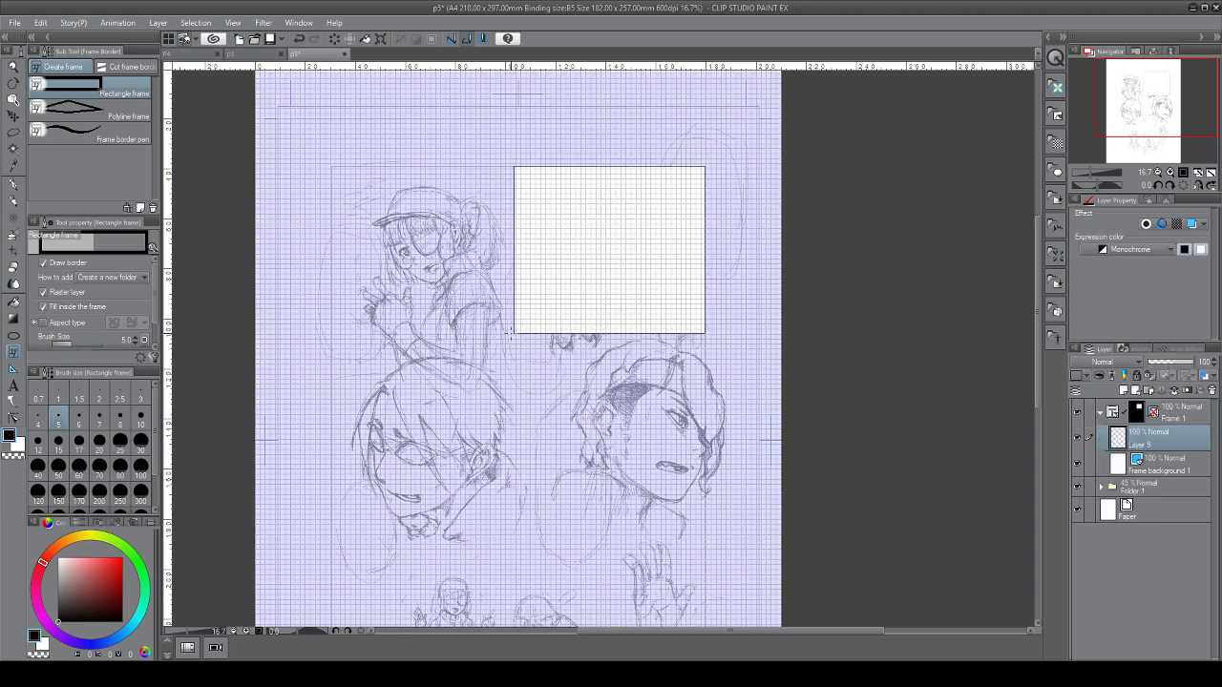
mouse_move(1193, 416)
mouse_down()
mouse_move(1188, 504)
mouse_move(1181, 496)
mouse_up()
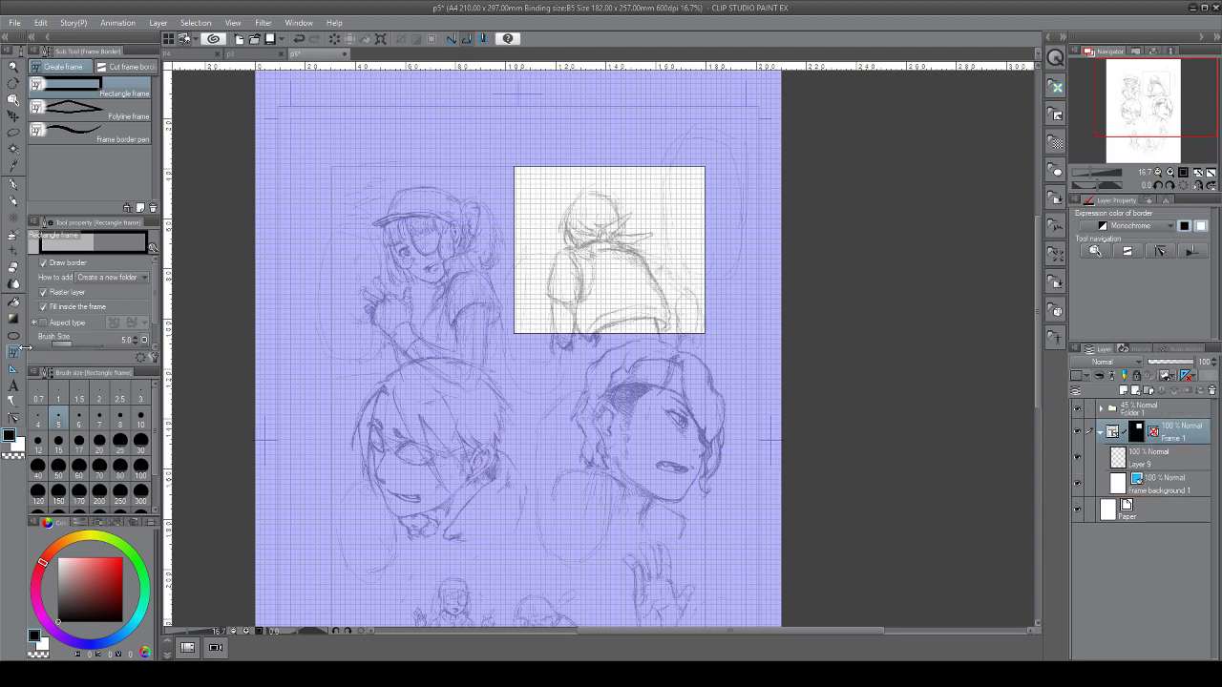
Create a matching rectangular frame around the capped girl, level with the first frame, and move it below the rough sketch folder
mouse_move(510, 166)
mouse_down()
mouse_move(436, 335)
mouse_move(381, 354)
mouse_up()
key(ctrl+z)
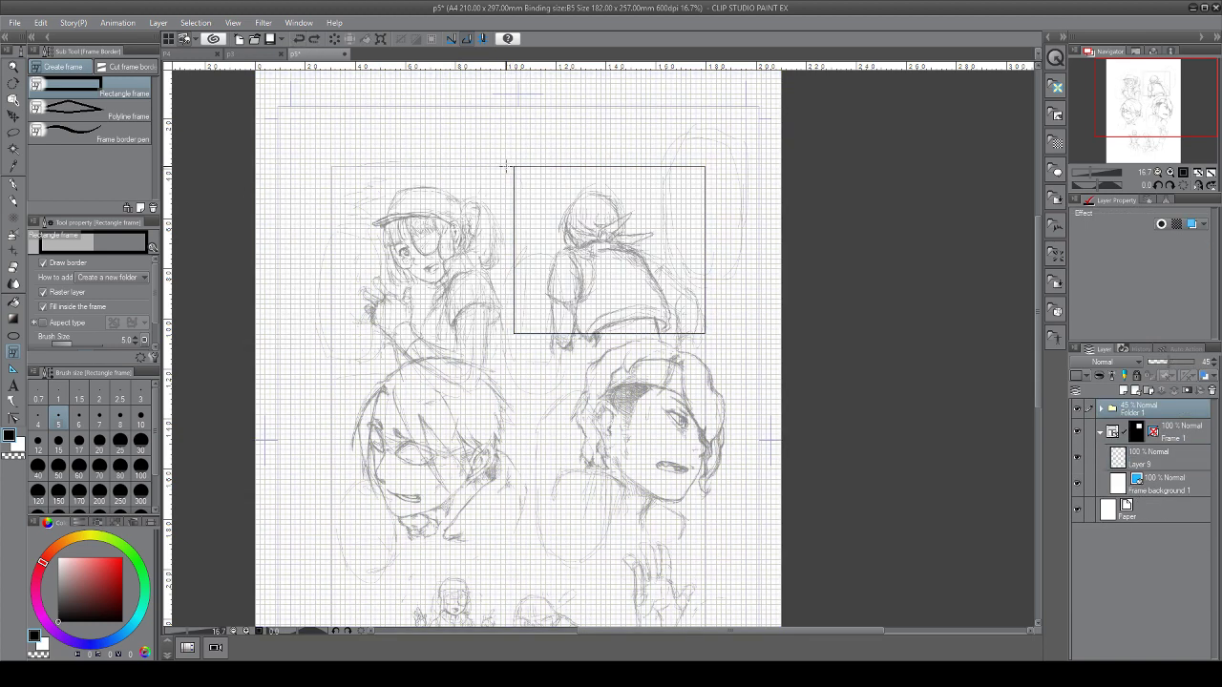
drag(507, 168, 334, 331)
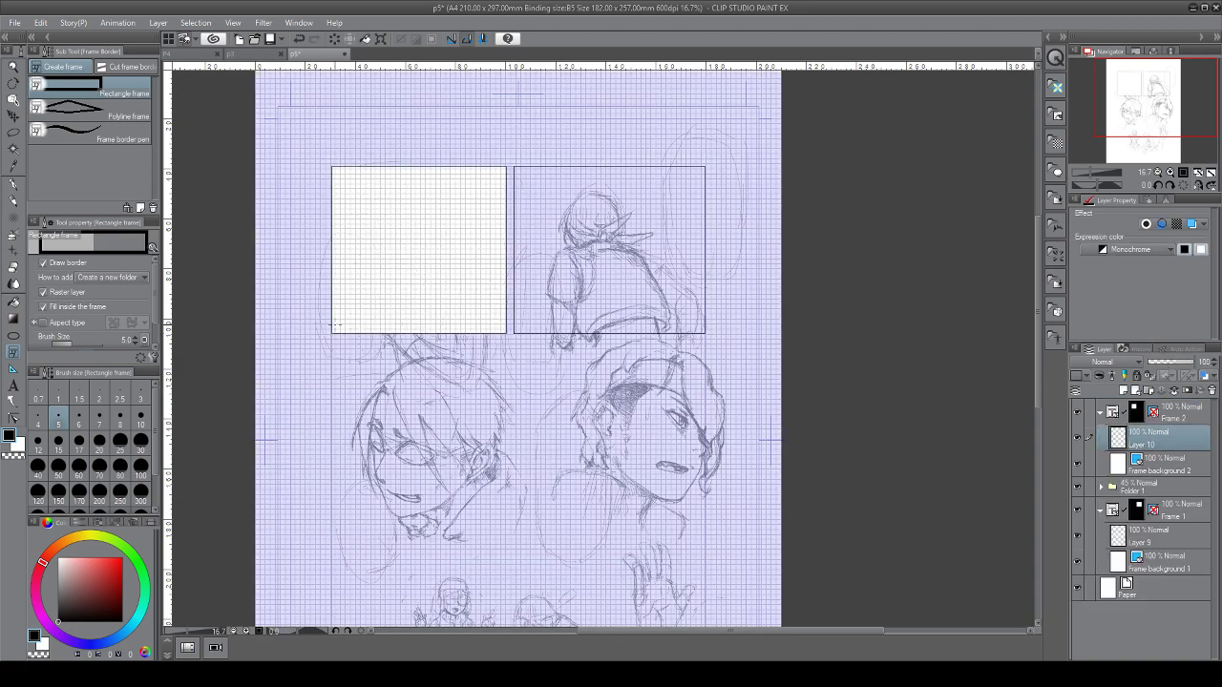
scroll(334, 325, down, 3)
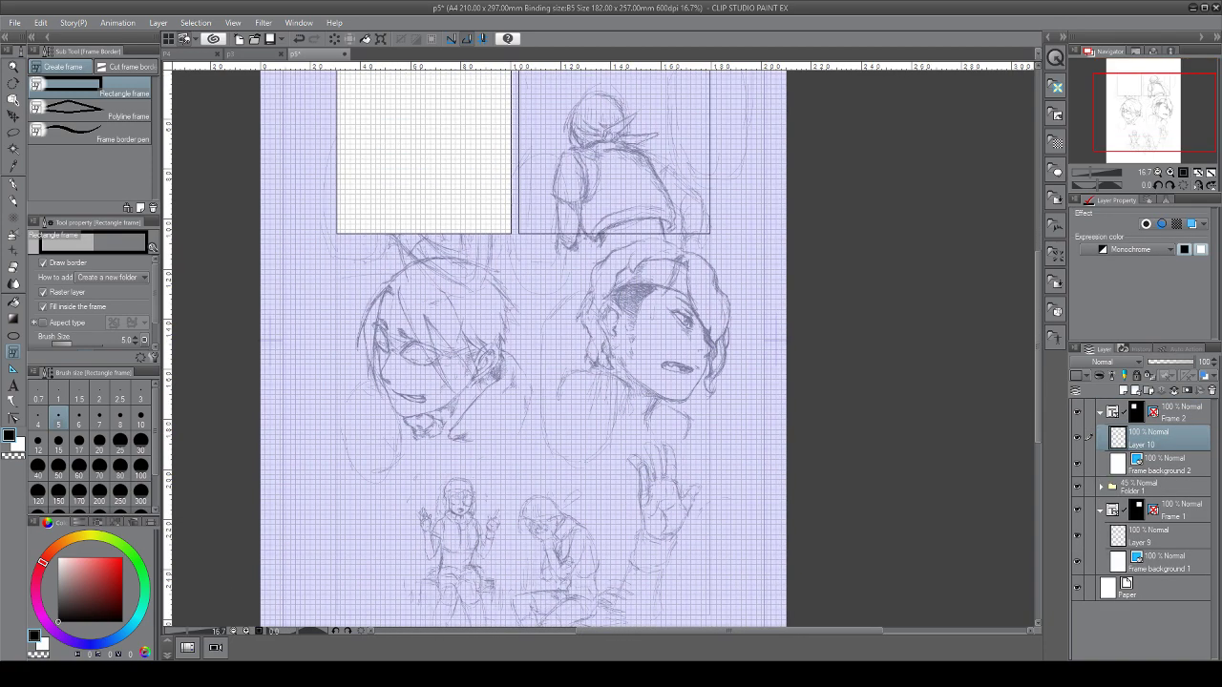
click(1184, 413)
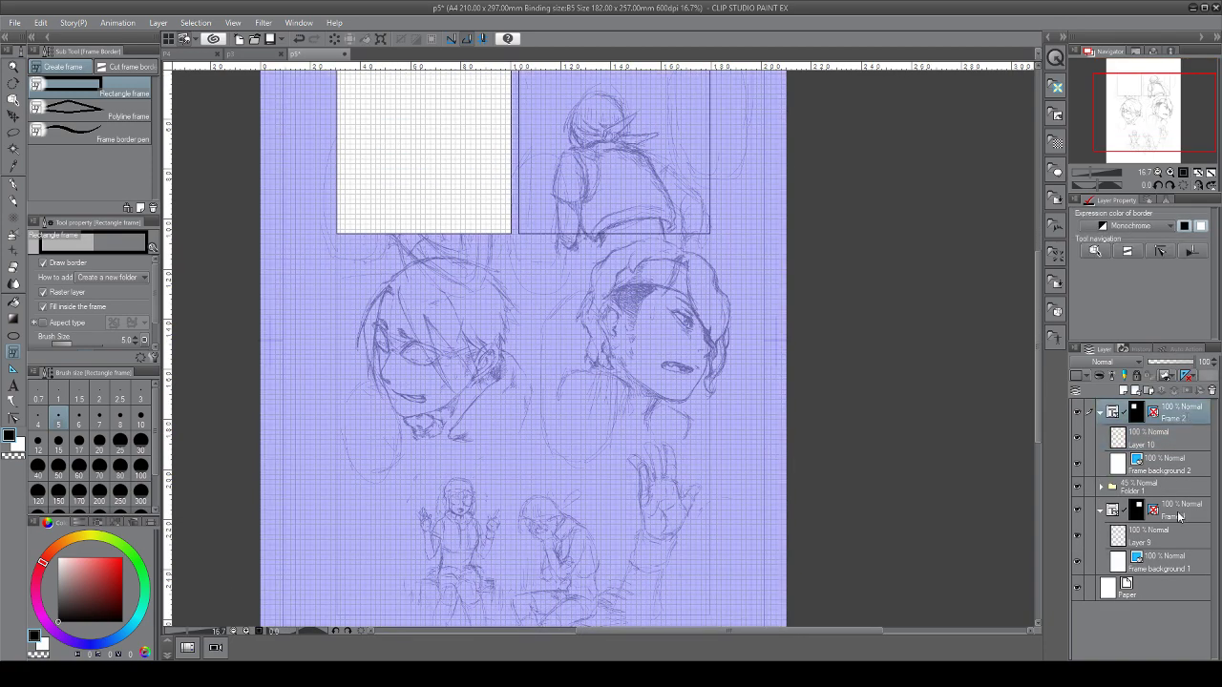
drag(1184, 411, 1181, 495)
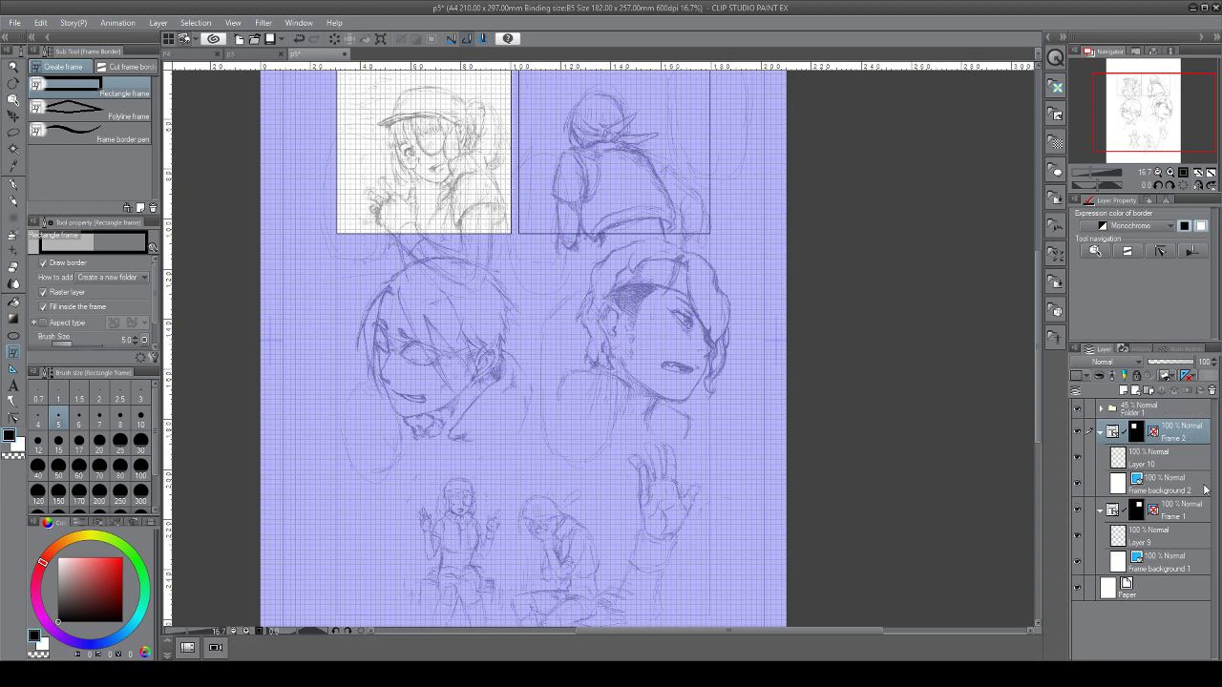
click(1171, 411)
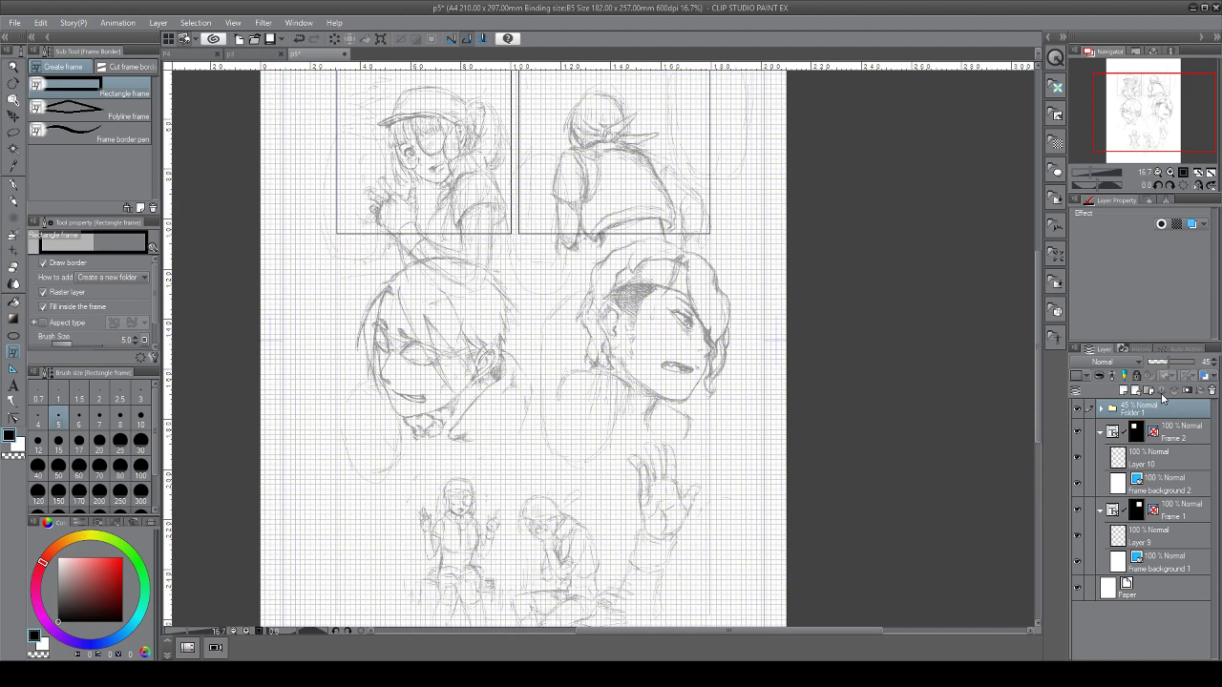
click(1191, 436)
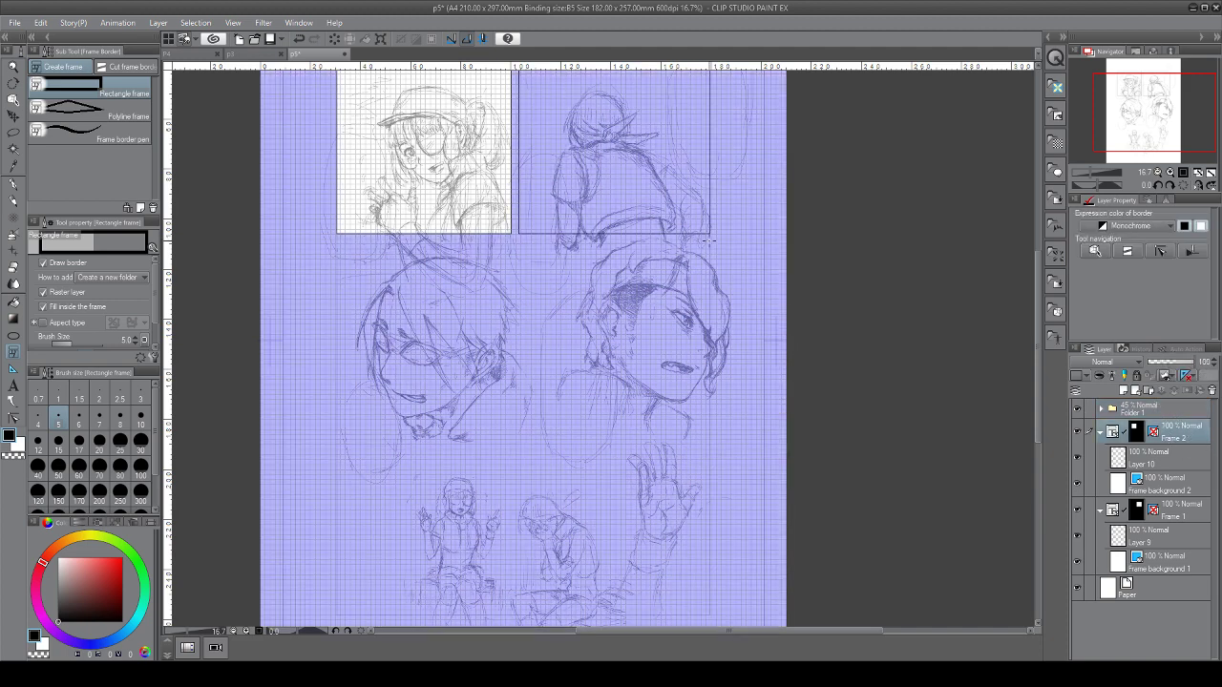
Create two side-by-side rectangle frames over the middle-row faces and place the sketch Folder 1 above them in the layer order
mouse_move(710, 242)
mouse_down()
mouse_move(496, 434)
mouse_move(522, 445)
mouse_move(556, 429)
mouse_up()
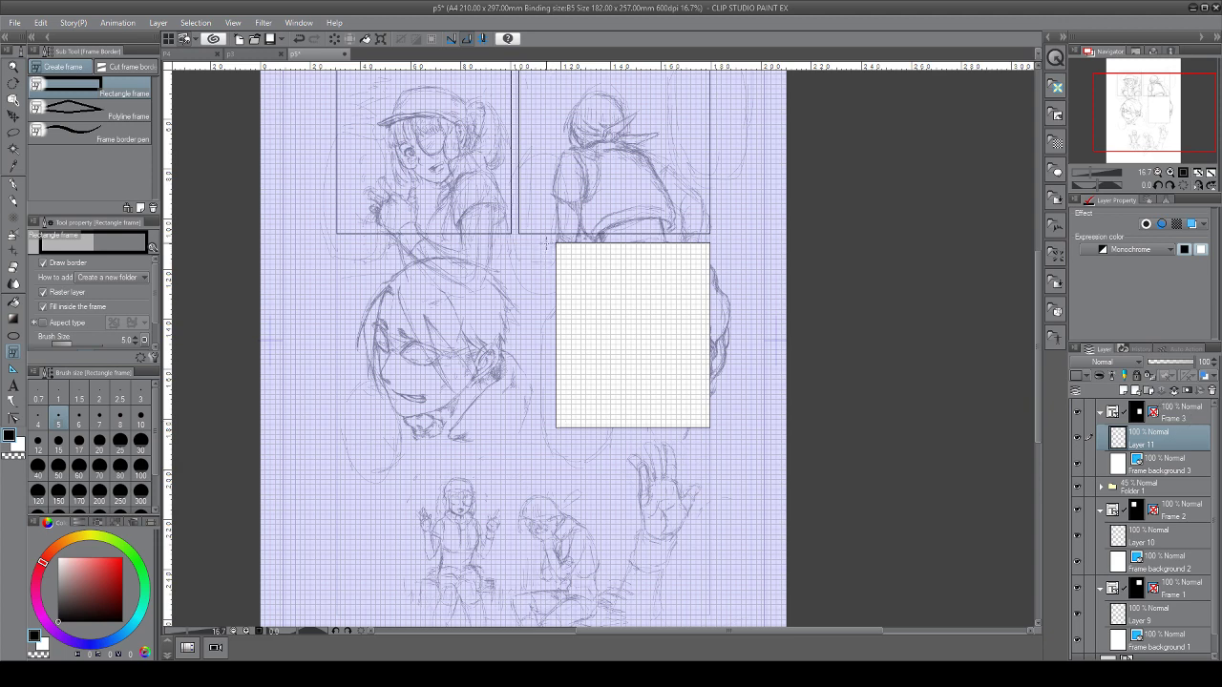
mouse_move(546, 242)
mouse_down()
mouse_move(462, 381)
mouse_move(337, 428)
mouse_up()
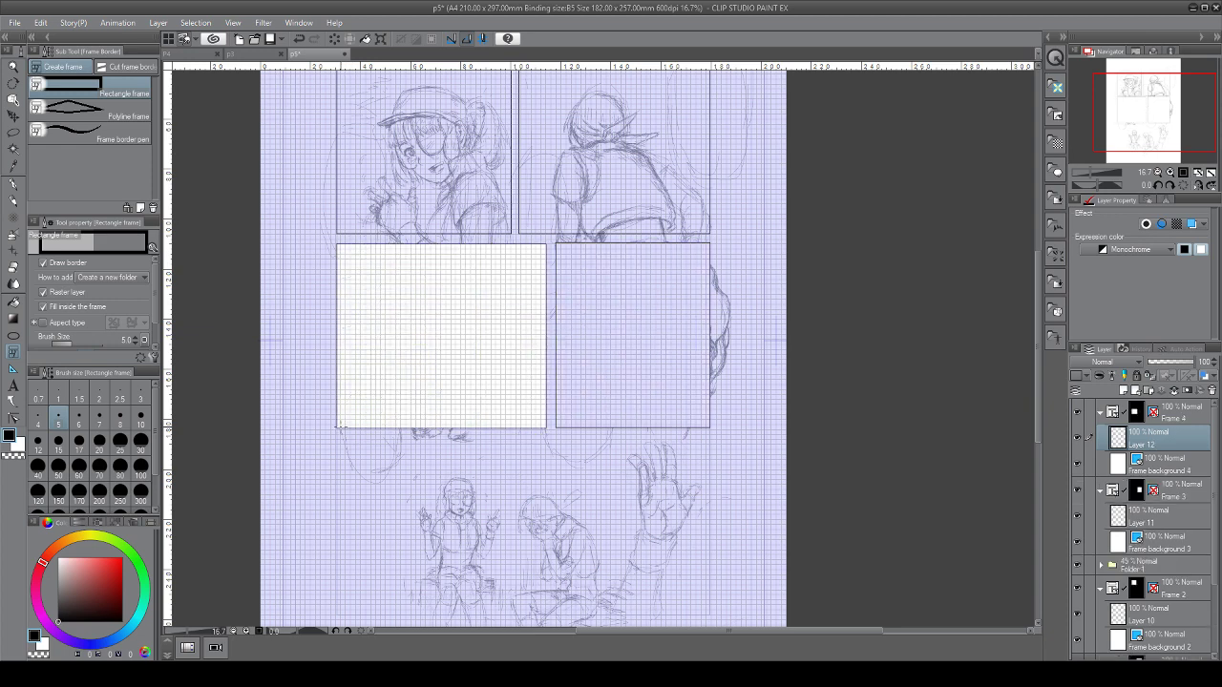
click(1180, 420)
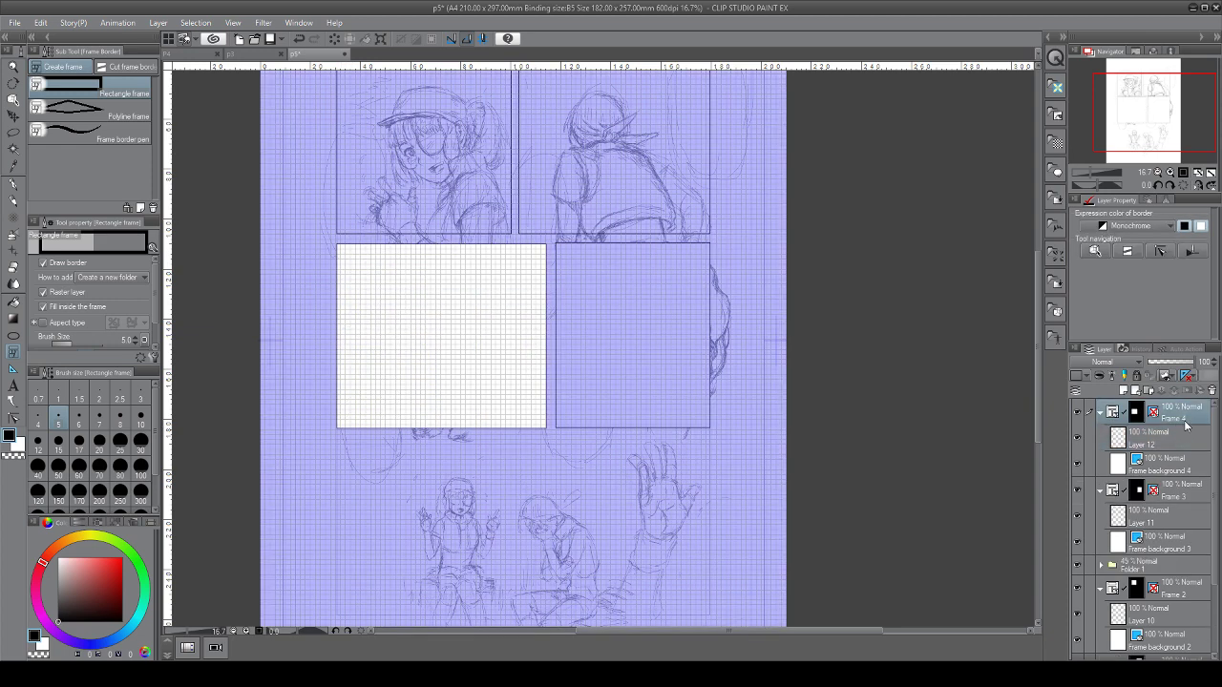
click(1180, 492)
mouse_move(1157, 561)
mouse_down()
mouse_move(1172, 560)
mouse_move(1194, 406)
mouse_up()
Create a wide rectangle frame across the bottom row of figures and place it below the sketch Folder 1
drag(649, 411, 638, 345)
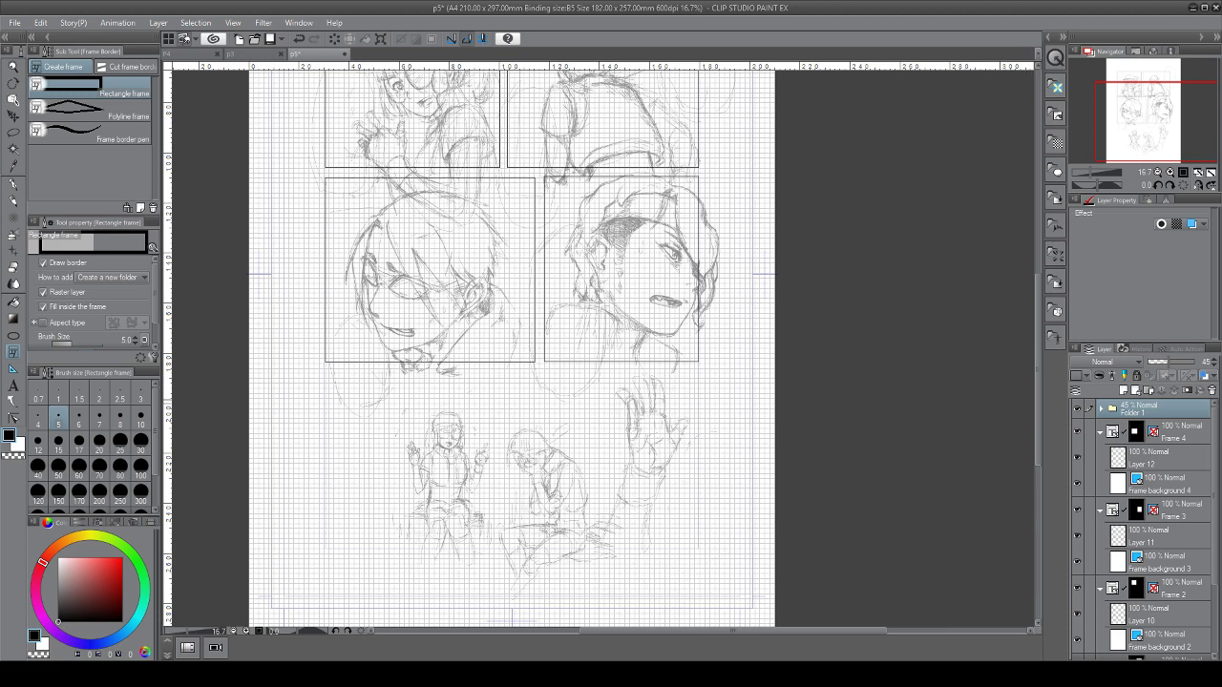
drag(699, 373, 331, 546)
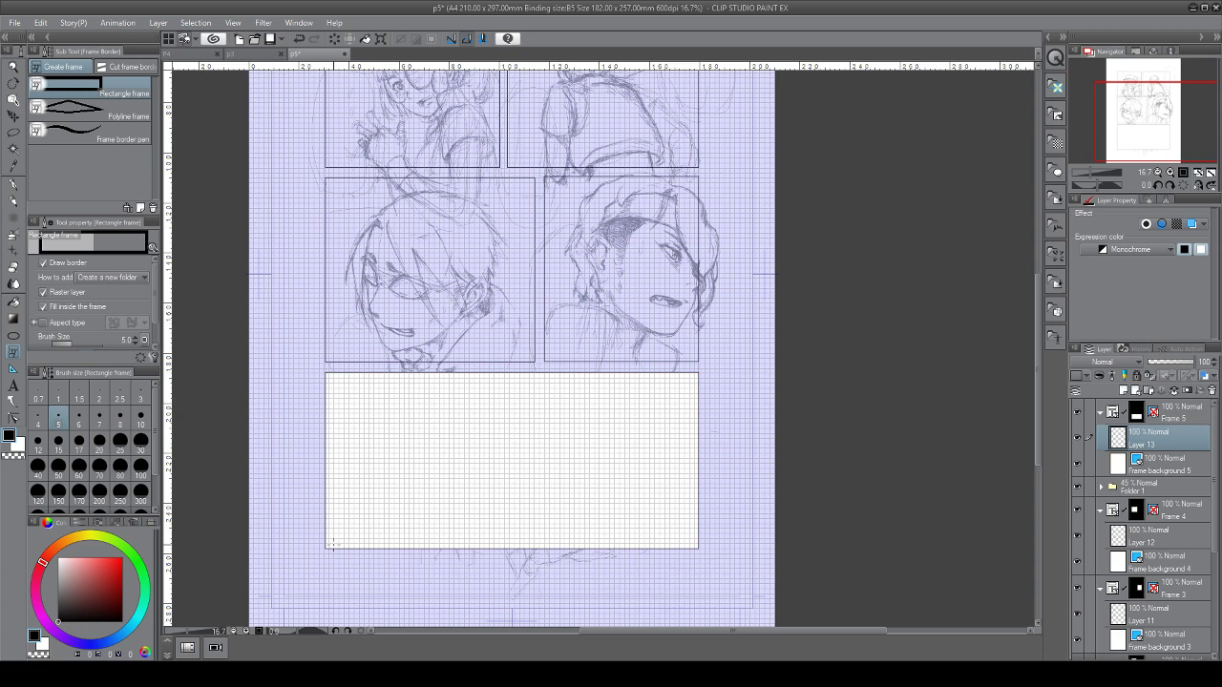
click(1186, 416)
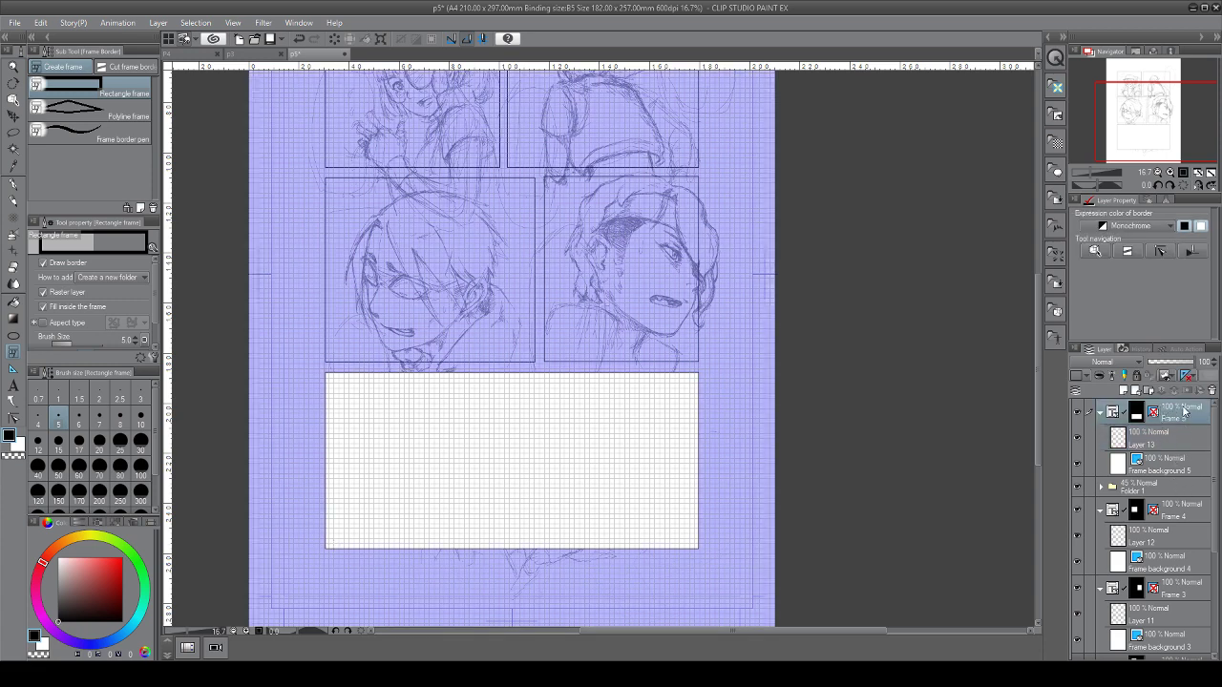
drag(1186, 412, 1184, 492)
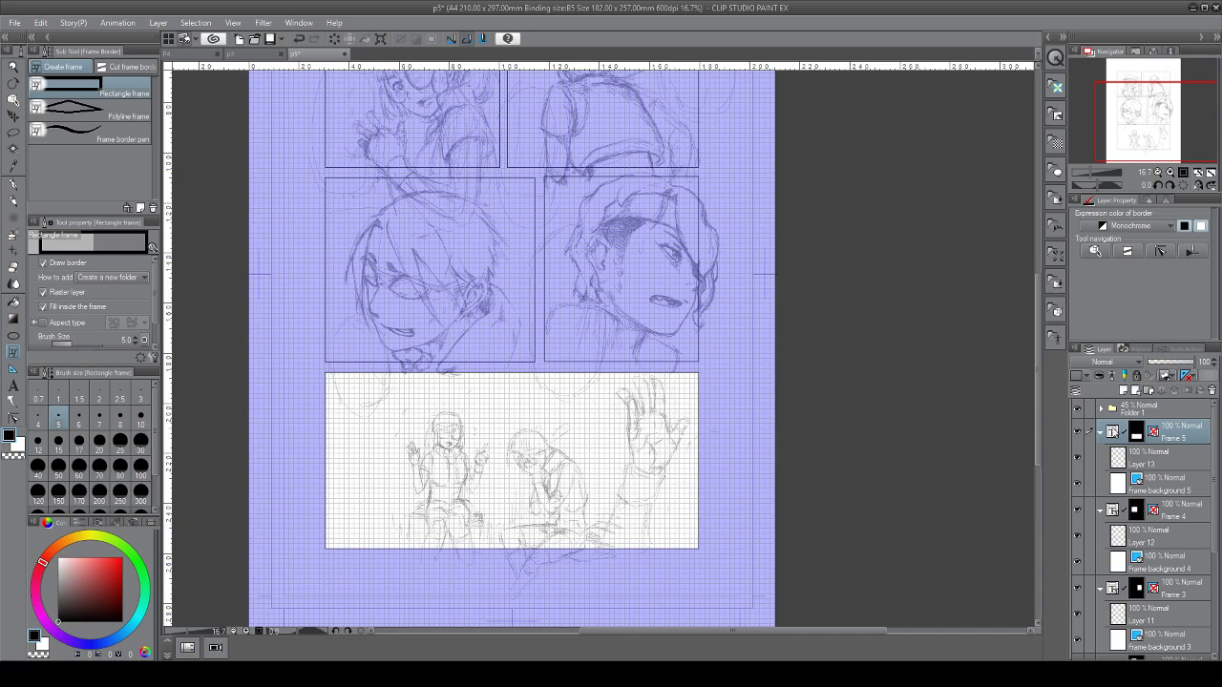
Collapse the Frame 5, 4, 3 and 2 folders and make Layer 9 inside Frame 1 the active layer
click(1101, 432)
click(1100, 459)
click(1102, 485)
click(1102, 511)
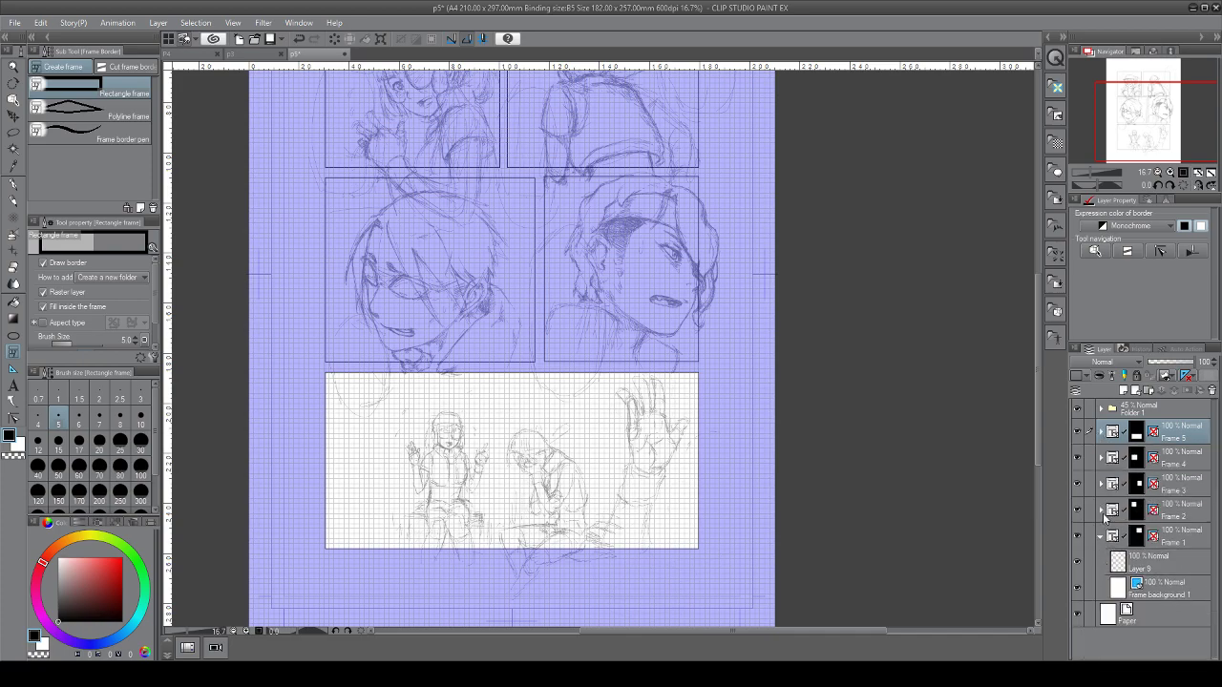
click(1190, 563)
Ink the hair at the left side of the back-view head and the bandana's lower edge with the size 3 pen
drag(480, 112, 322, 395)
scroll(526, 372, up, 3)
key(ctrl+equal)
key(ctrl+equal)
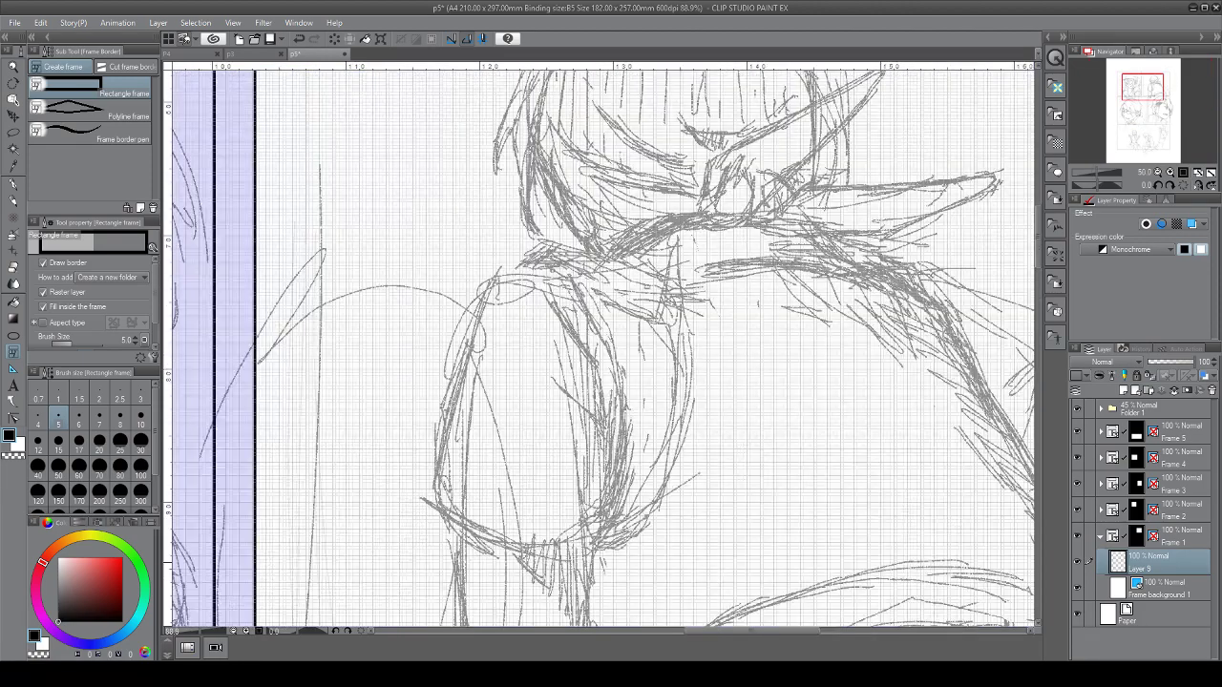
key(p)
drag(611, 324, 496, 409)
mouse_move(433, 235)
mouse_down()
mouse_move(409, 281)
mouse_move(443, 324)
mouse_up()
drag(452, 276, 463, 335)
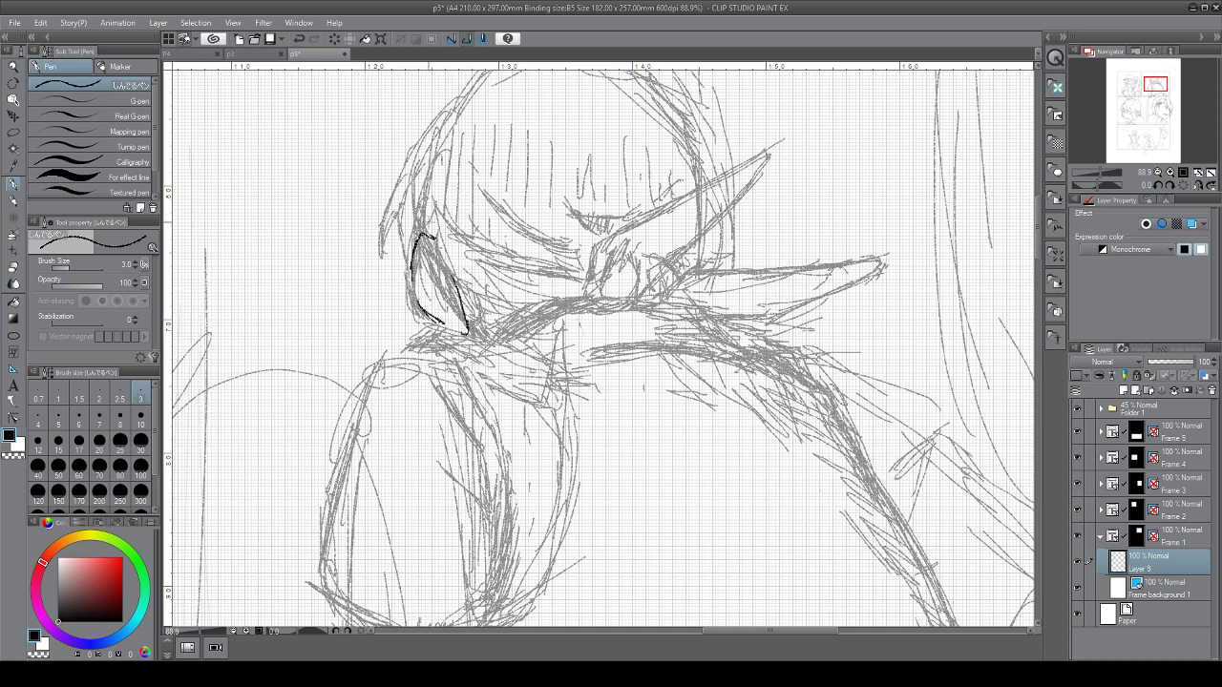
mouse_move(425, 214)
mouse_down()
mouse_move(446, 250)
mouse_move(591, 277)
mouse_move(590, 246)
mouse_move(591, 275)
mouse_move(598, 241)
mouse_move(624, 227)
mouse_move(695, 191)
mouse_move(701, 226)
mouse_up()
Ink the pointed bandana tail hanging straight down from the knot over the upper back
mouse_move(724, 183)
mouse_down()
mouse_move(645, 292)
mouse_move(573, 301)
mouse_up()
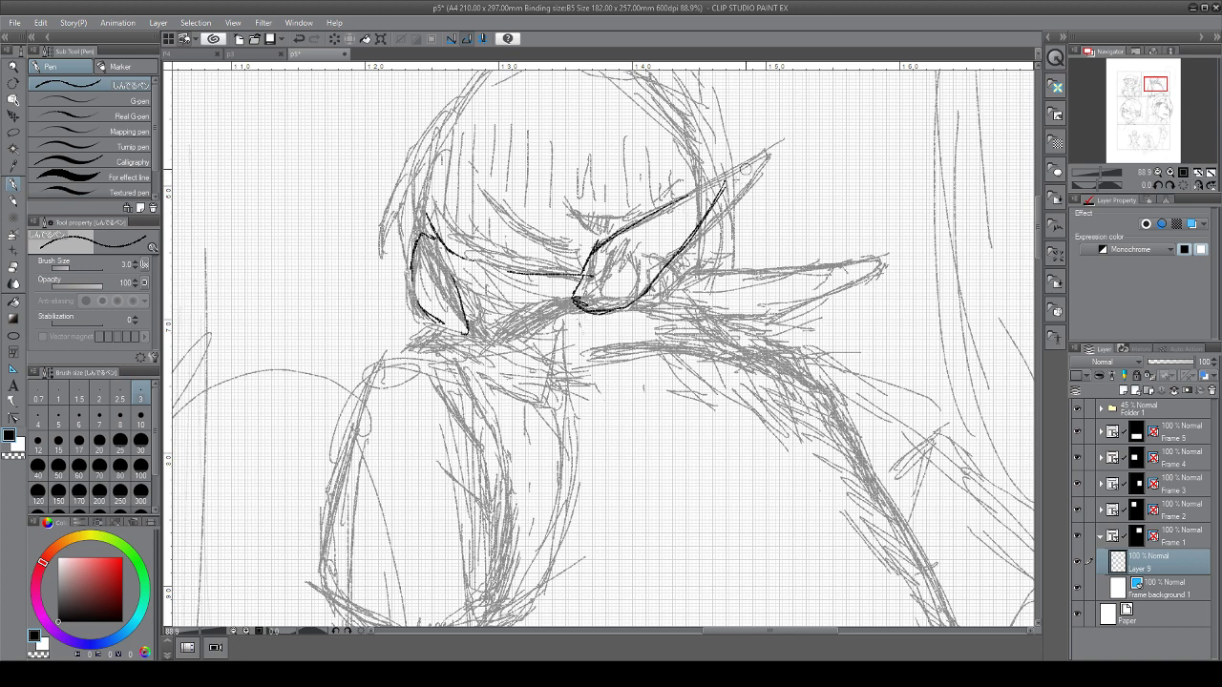
drag(729, 179, 627, 307)
mouse_move(677, 201)
mouse_down()
mouse_move(592, 250)
mouse_move(620, 227)
mouse_move(590, 276)
mouse_move(595, 256)
mouse_move(603, 312)
mouse_move(623, 299)
mouse_move(608, 277)
mouse_move(622, 321)
mouse_move(596, 416)
mouse_up()
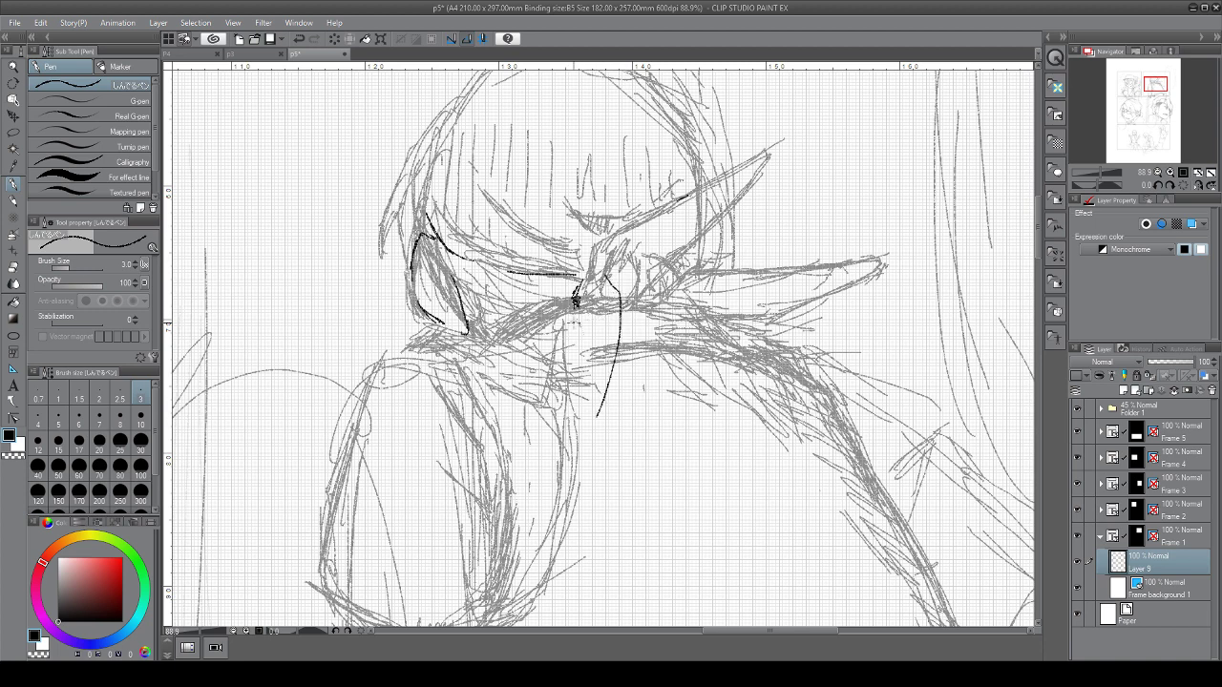
mouse_move(576, 302)
mouse_down()
mouse_move(567, 411)
mouse_move(583, 458)
mouse_up()
mouse_move(619, 336)
mouse_down()
mouse_move(617, 410)
mouse_move(584, 462)
mouse_up()
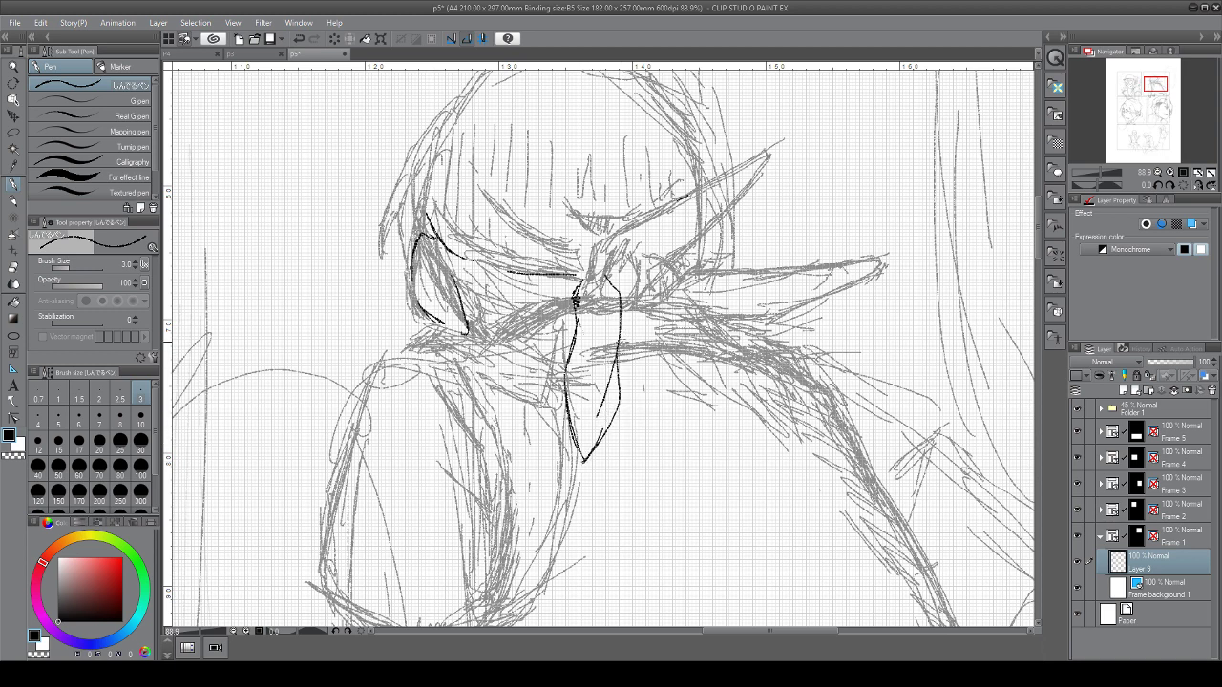
mouse_move(587, 280)
mouse_down()
mouse_move(563, 374)
mouse_move(586, 461)
mouse_up()
Ink the upper and lower edges of the bandana tail that sticks out sideways from the knot
mouse_move(577, 296)
mouse_down()
mouse_move(631, 274)
mouse_move(636, 306)
mouse_move(664, 270)
mouse_move(849, 270)
mouse_up()
mouse_move(657, 315)
mouse_down()
mouse_move(764, 342)
mouse_move(853, 336)
mouse_up()
mouse_move(850, 272)
mouse_down()
mouse_move(847, 294)
mouse_move(914, 345)
mouse_move(780, 334)
mouse_up()
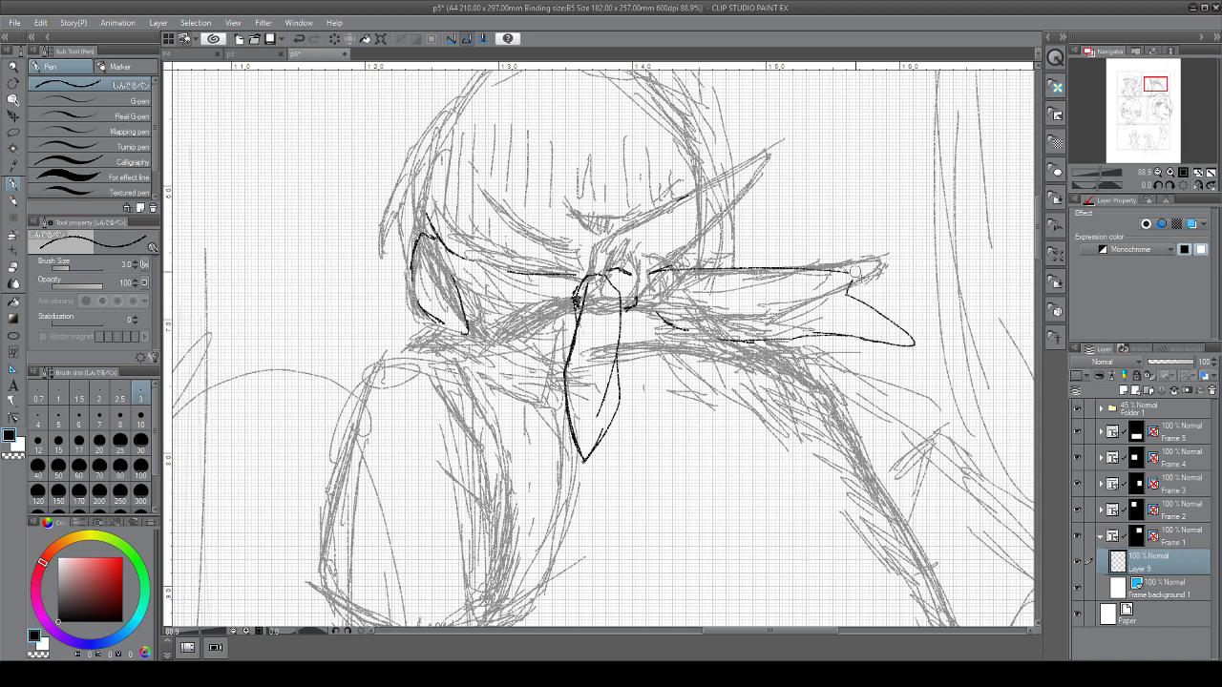
Flip the canvas view horizontally, redraw the sideways tail's upper edge as one smooth curve, and ink the folds at the knot
click(1199, 186)
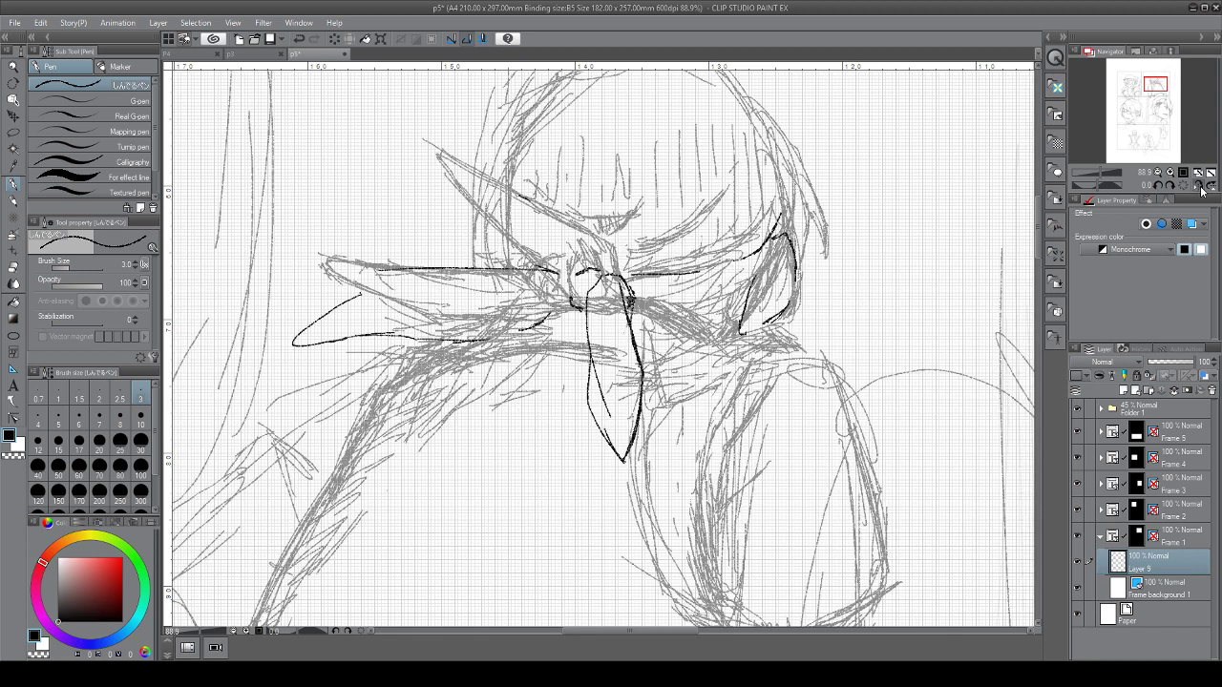
drag(405, 271, 358, 297)
key(ctrl+z)
key(ctrl+z)
mouse_move(477, 268)
mouse_down()
mouse_move(416, 273)
mouse_move(355, 293)
mouse_move(363, 302)
mouse_up()
drag(550, 302, 382, 336)
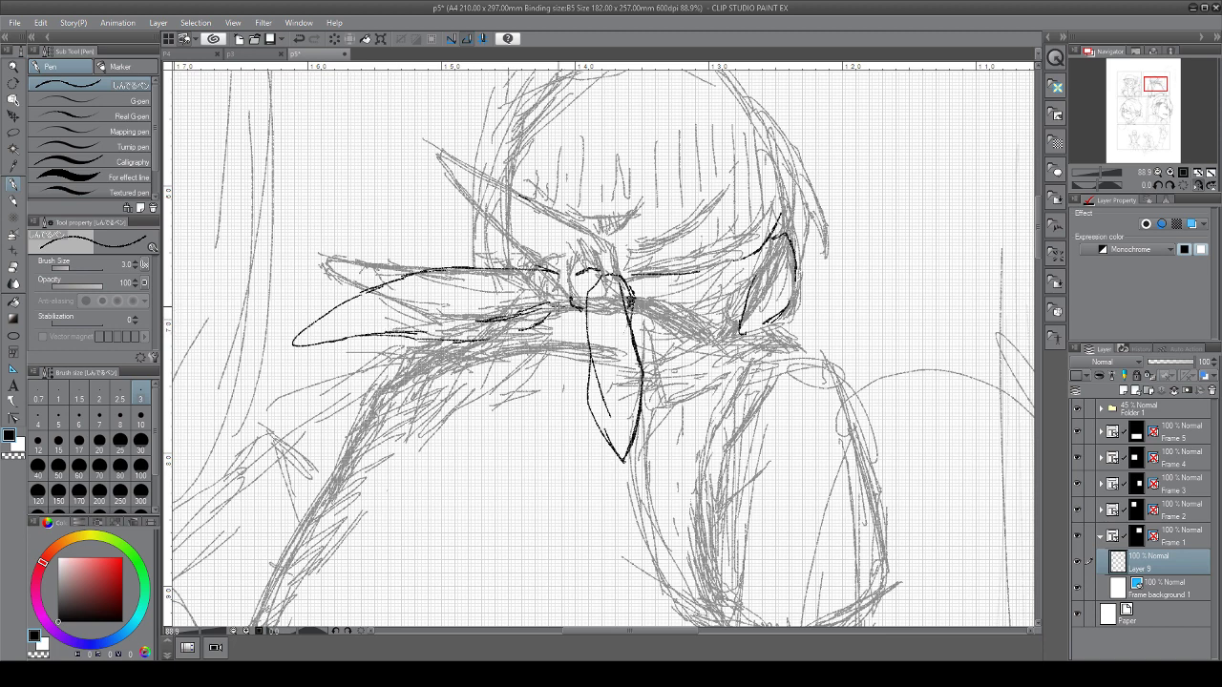
drag(560, 305, 498, 337)
mouse_move(557, 290)
mouse_down()
mouse_move(565, 309)
mouse_move(562, 281)
mouse_move(560, 300)
mouse_move(596, 302)
mouse_up()
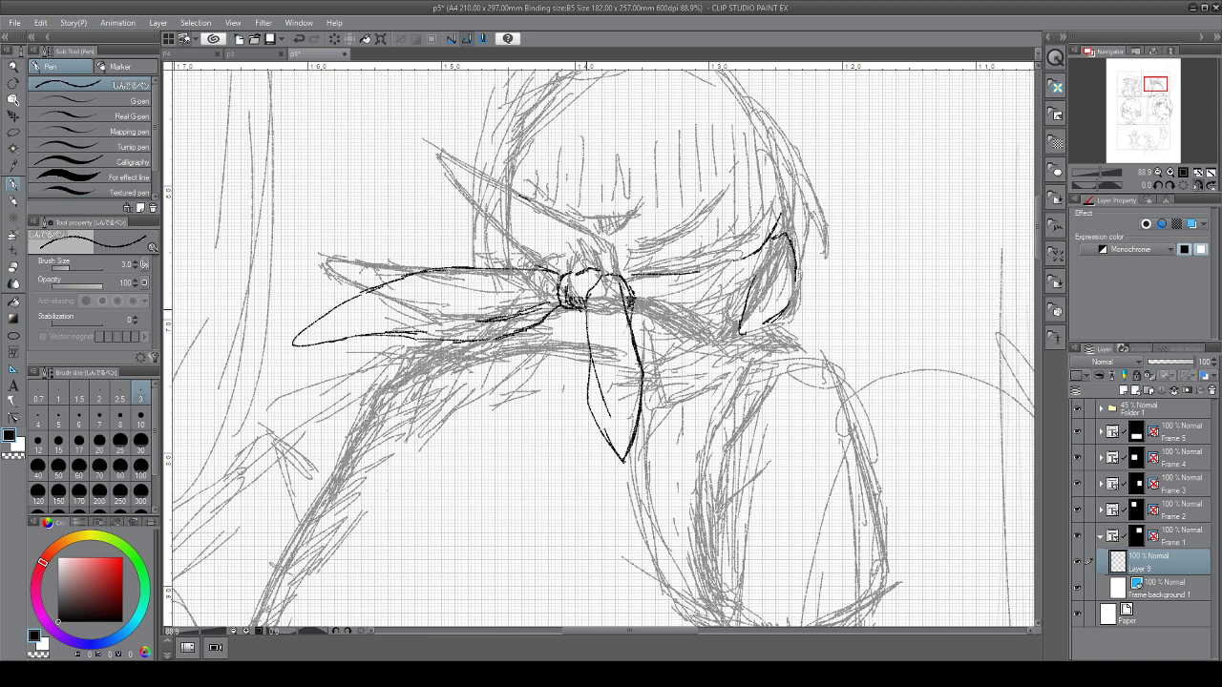
Ink the round outline of the bandana-covered head along both sides and the crown
drag(508, 250, 507, 265)
drag(512, 162, 508, 266)
mouse_move(573, 83)
mouse_down()
mouse_move(506, 168)
mouse_move(488, 376)
mouse_up()
mouse_move(556, 263)
mouse_down()
mouse_move(655, 246)
mouse_move(546, 261)
mouse_move(628, 244)
mouse_up()
mouse_move(692, 276)
mouse_down()
mouse_move(564, 157)
mouse_move(599, 163)
mouse_move(640, 260)
mouse_up()
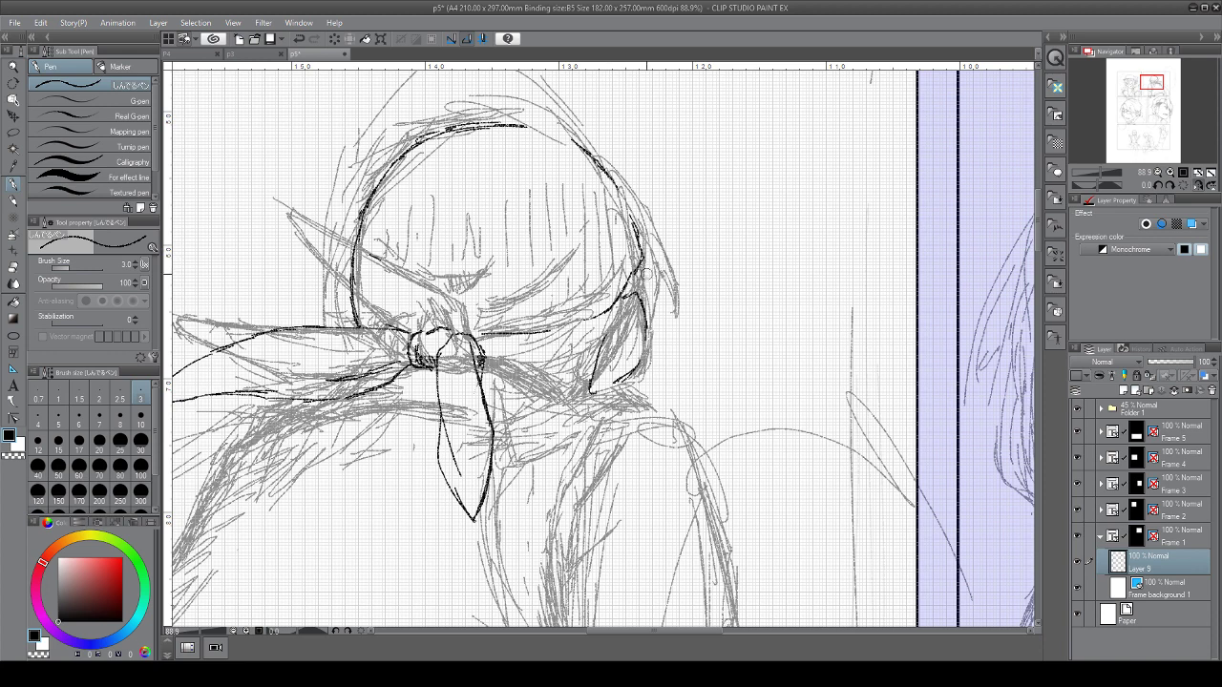
Ink the hair below the bandana with short pointed strands from the head's right side down to the nape
drag(638, 208, 632, 275)
mouse_move(591, 316)
mouse_down()
mouse_move(539, 333)
mouse_move(588, 316)
mouse_move(607, 330)
mouse_move(603, 355)
mouse_move(573, 379)
mouse_move(487, 384)
mouse_move(524, 384)
mouse_up()
mouse_move(527, 376)
mouse_down()
mouse_move(545, 369)
mouse_move(525, 374)
mouse_move(506, 355)
mouse_move(508, 373)
mouse_up()
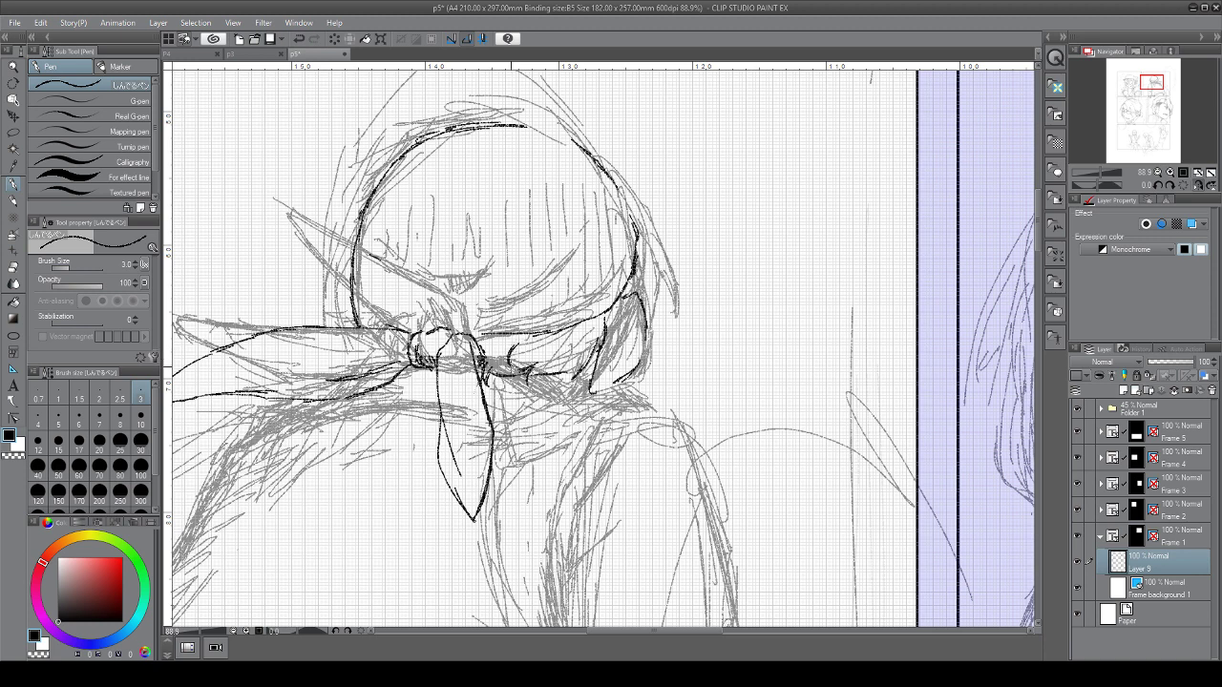
mouse_move(583, 357)
mouse_down()
mouse_move(560, 369)
mouse_move(572, 374)
mouse_up()
drag(577, 368, 569, 385)
drag(600, 353, 590, 365)
drag(590, 369, 578, 382)
mouse_move(582, 376)
mouse_down()
mouse_move(571, 391)
mouse_move(540, 382)
mouse_move(558, 382)
mouse_up()
drag(577, 351, 527, 380)
mouse_move(535, 369)
mouse_down()
mouse_move(523, 382)
mouse_move(558, 403)
mouse_up()
click(300, 38)
Ink the collar line across the neck just below the nape hair
drag(535, 426, 585, 412)
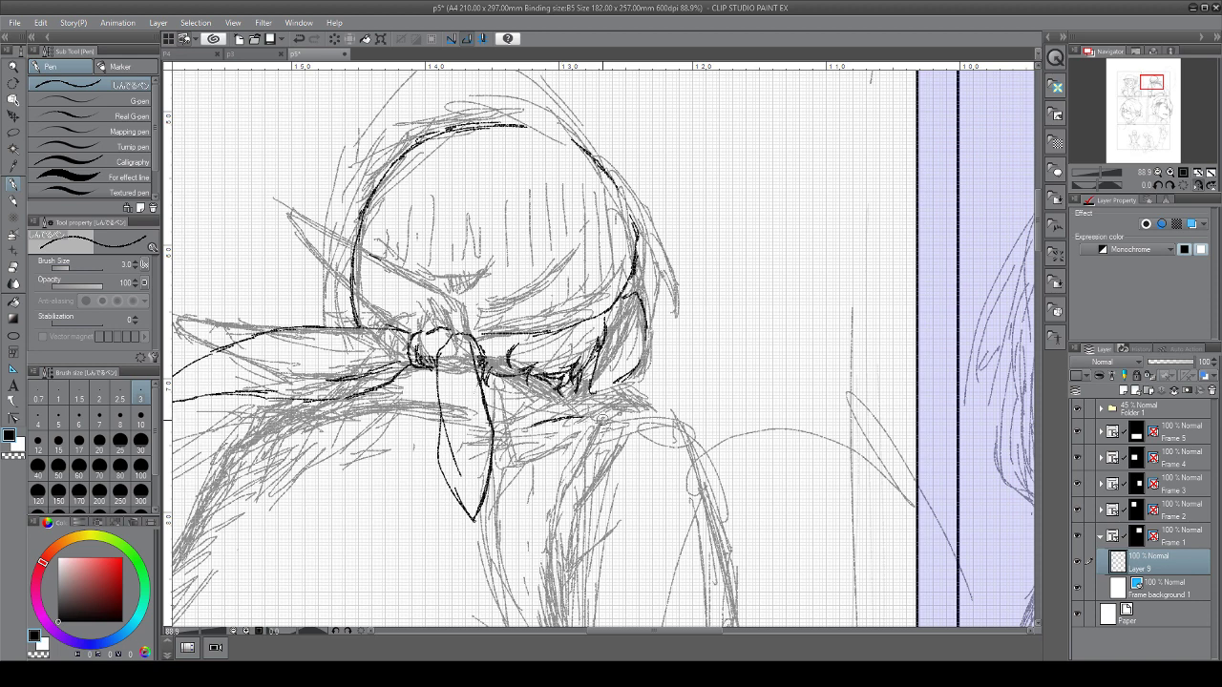
mouse_move(588, 418)
mouse_down()
mouse_move(619, 413)
mouse_move(591, 438)
mouse_up()
drag(515, 421, 538, 413)
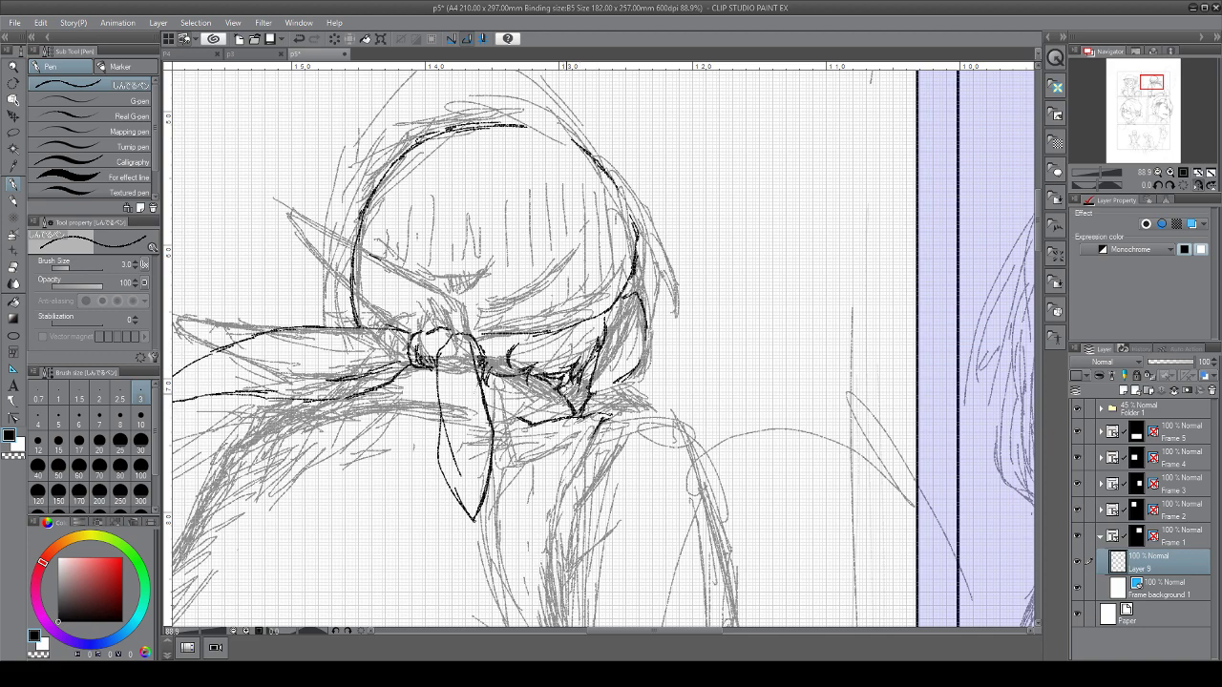
Ink the loose hair strands curving down along the right side of the mirrored head
drag(535, 382, 463, 383)
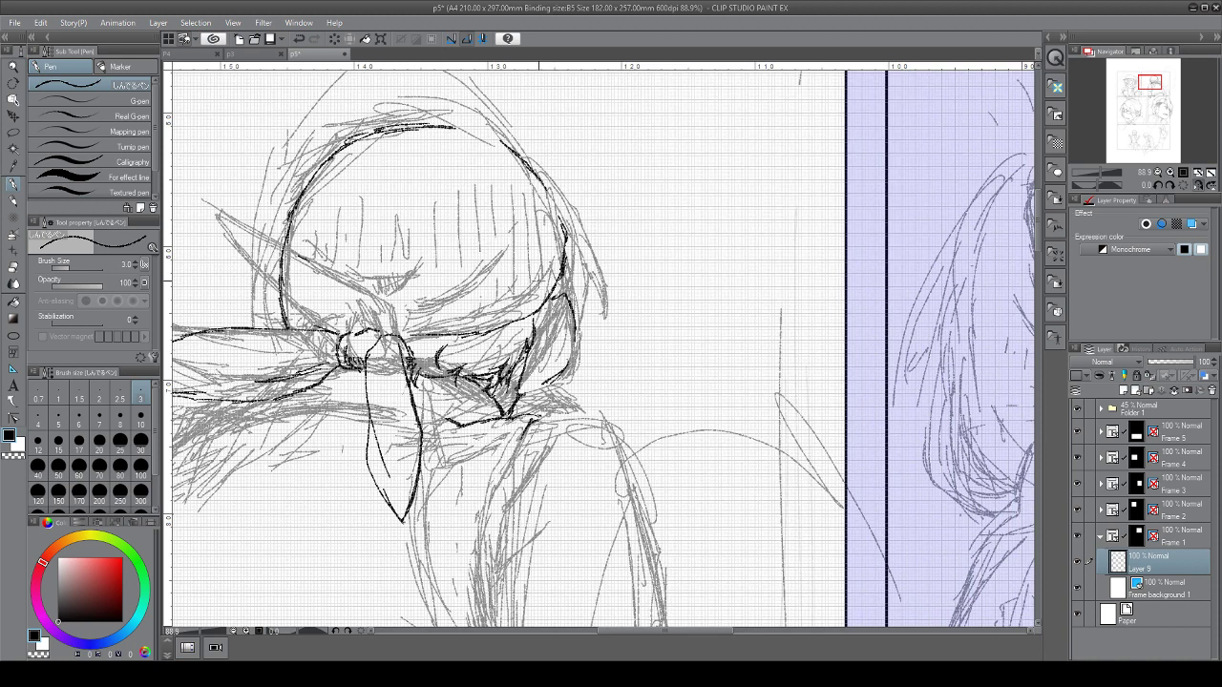
drag(553, 297, 553, 346)
drag(563, 275, 575, 319)
mouse_move(575, 238)
mouse_down()
mouse_move(589, 285)
mouse_move(576, 342)
mouse_up()
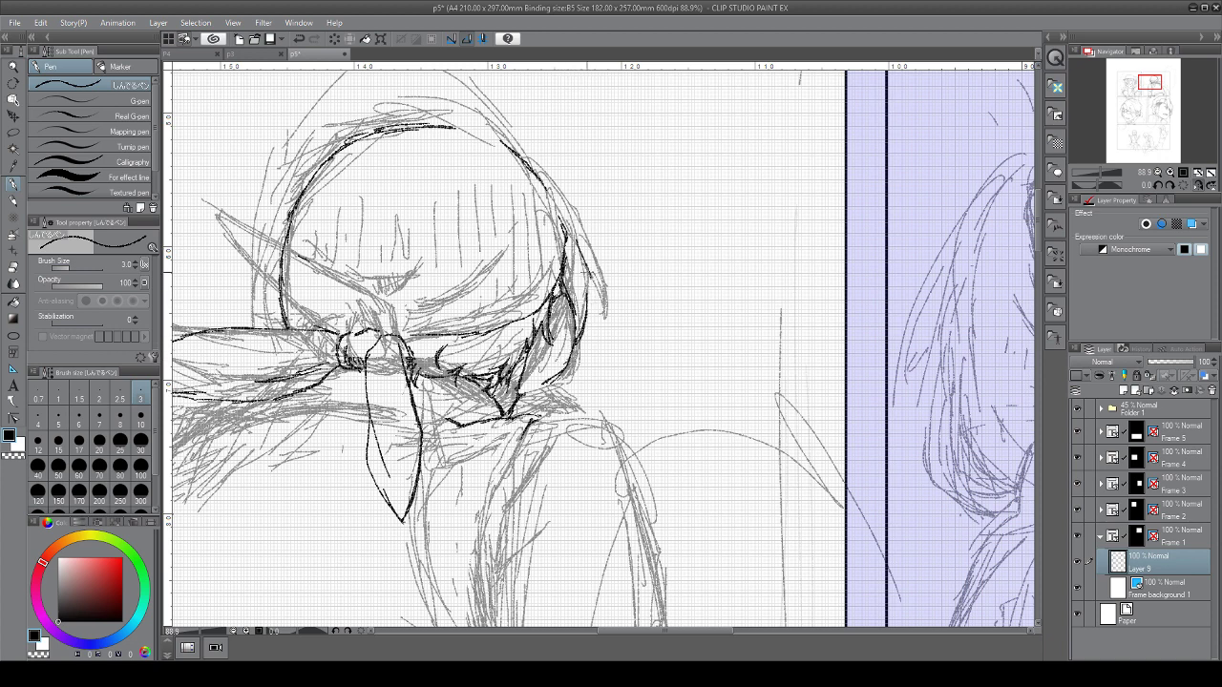
drag(589, 287, 594, 349)
mouse_move(563, 214)
mouse_down()
mouse_move(602, 266)
mouse_move(605, 315)
mouse_up()
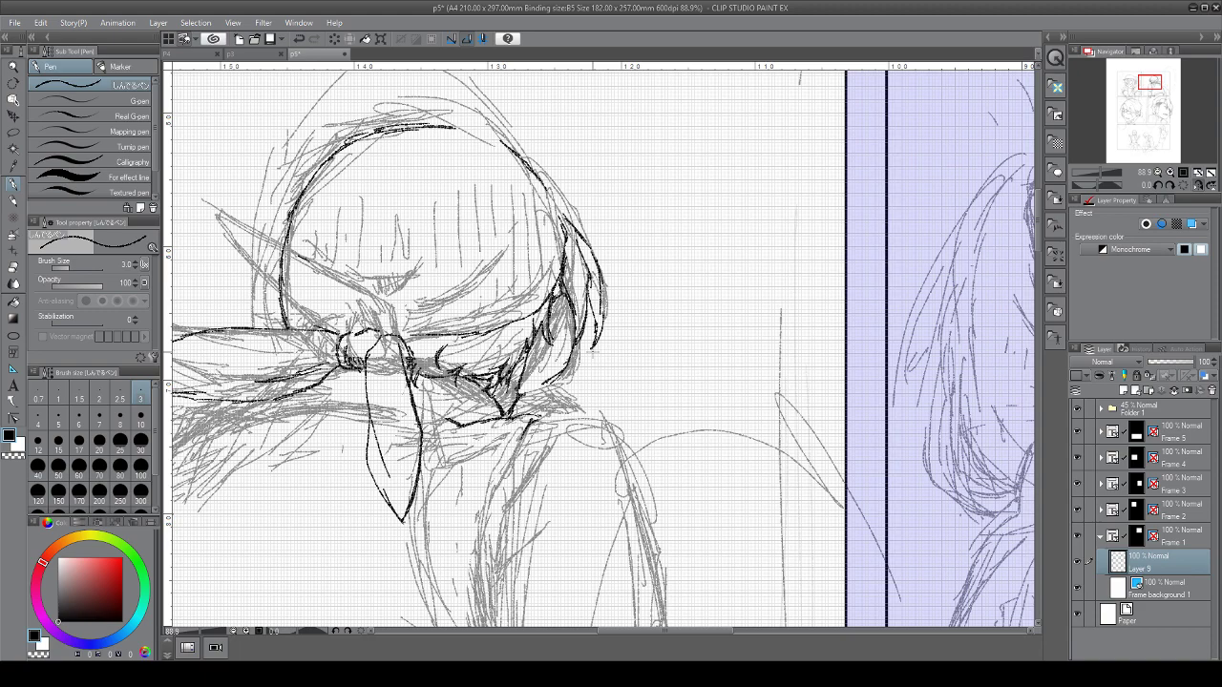
drag(554, 198, 566, 235)
Ink the left shoulder line and the armhole edge of the garment below the sideways bandana tail
drag(535, 401, 721, 305)
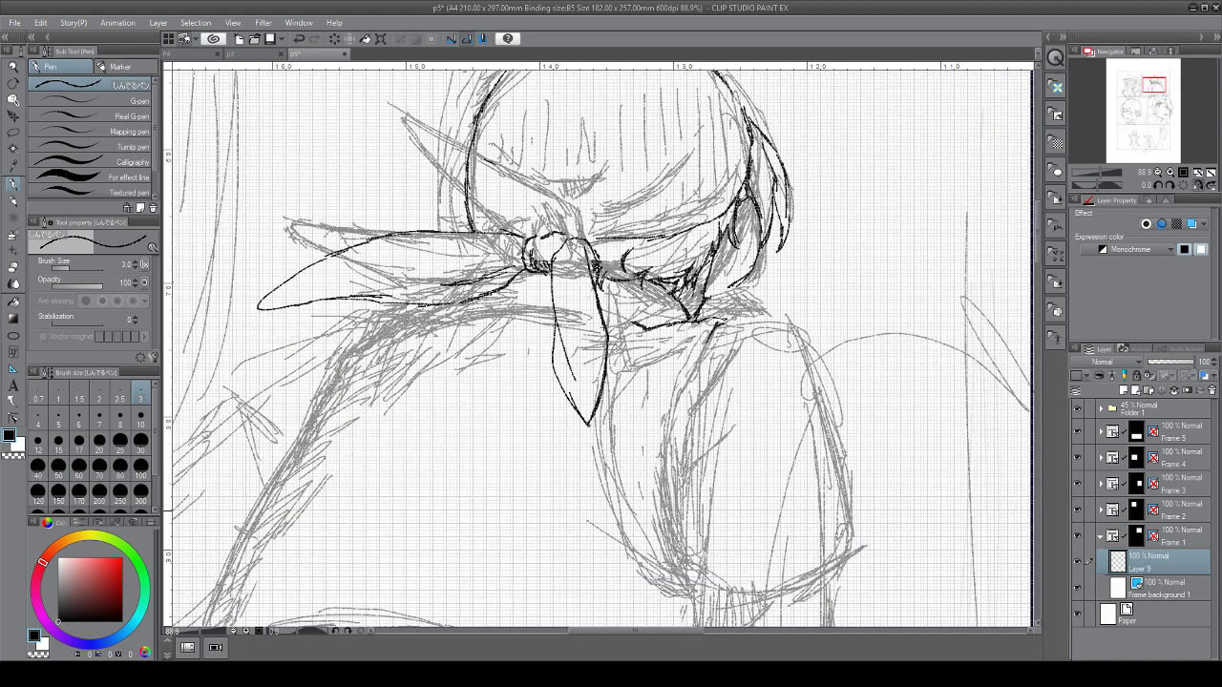
mouse_move(453, 298)
mouse_down()
mouse_move(397, 321)
mouse_move(334, 387)
mouse_up()
mouse_move(388, 323)
mouse_down()
mouse_move(368, 332)
mouse_move(326, 412)
mouse_move(419, 296)
mouse_up()
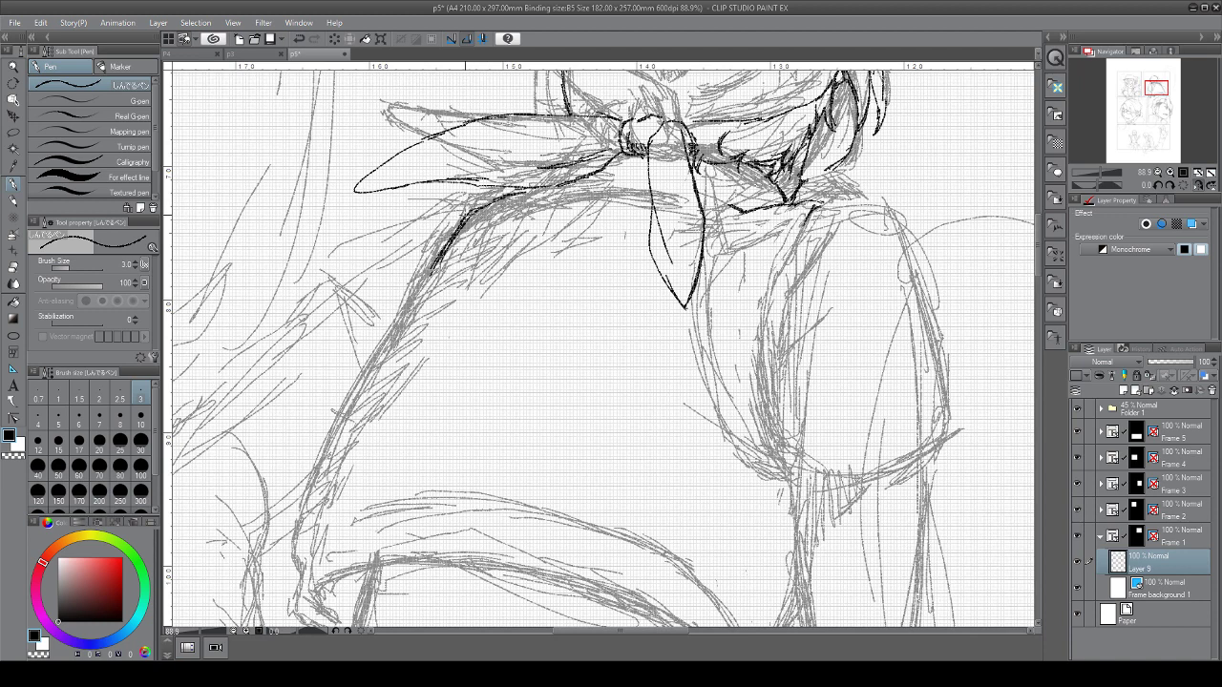
mouse_move(470, 201)
mouse_down()
mouse_move(429, 243)
mouse_move(401, 315)
mouse_up()
mouse_move(430, 212)
mouse_down()
mouse_move(318, 257)
mouse_move(361, 285)
mouse_move(384, 328)
mouse_up()
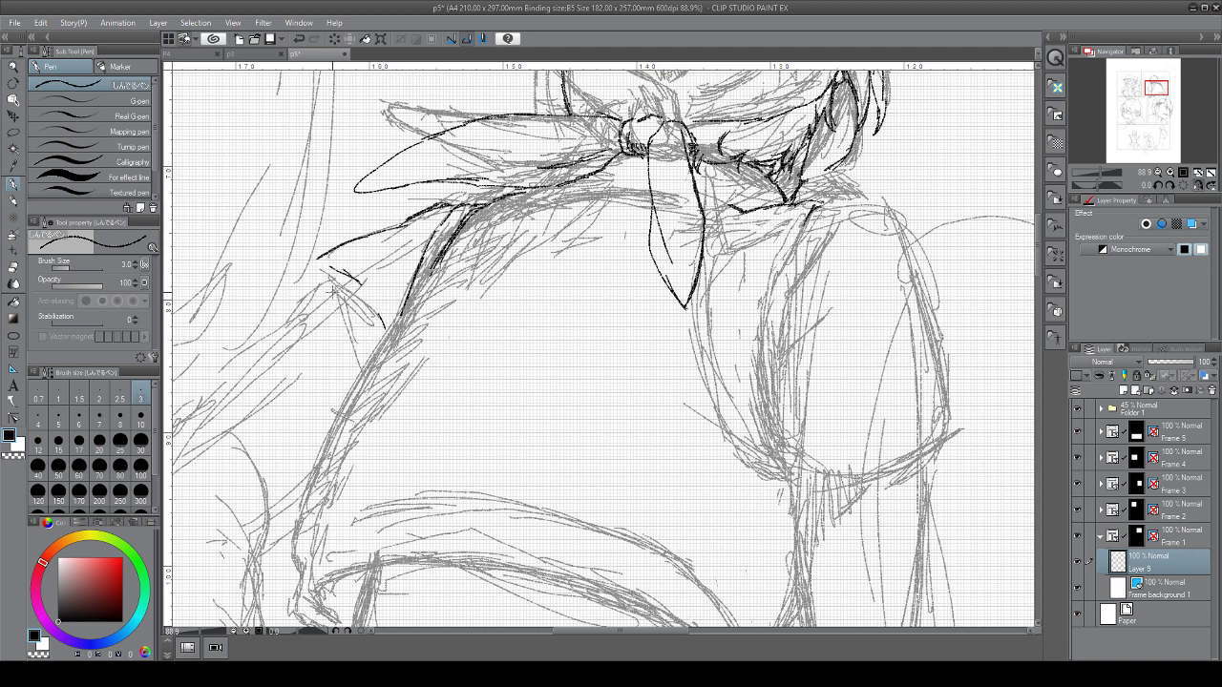
Ink the left sleeve and arm contours down to the panel's bottom border, with a short fold joining the torso
drag(340, 284, 201, 408)
mouse_move(220, 605)
mouse_down()
mouse_move(380, 485)
mouse_move(460, 444)
mouse_up()
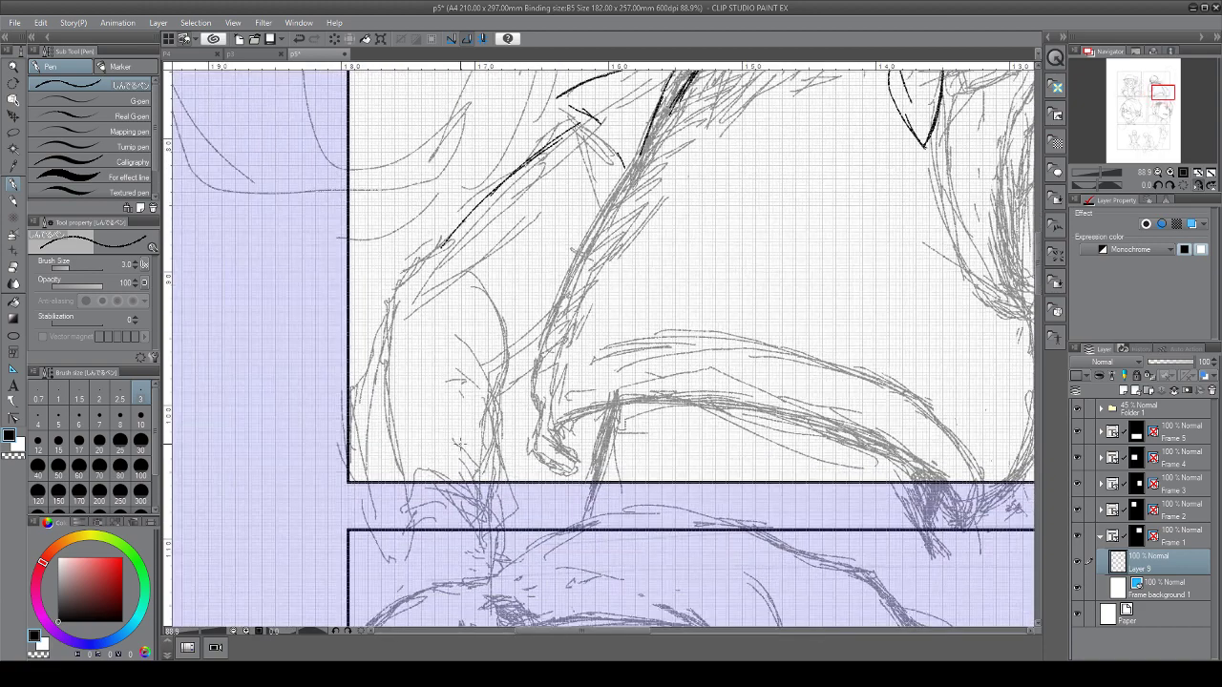
drag(451, 234, 403, 267)
drag(401, 275, 383, 406)
mouse_move(484, 277)
mouse_down()
mouse_move(500, 363)
mouse_move(492, 477)
mouse_up()
mouse_move(546, 307)
mouse_down()
mouse_move(511, 331)
mouse_move(560, 296)
mouse_up()
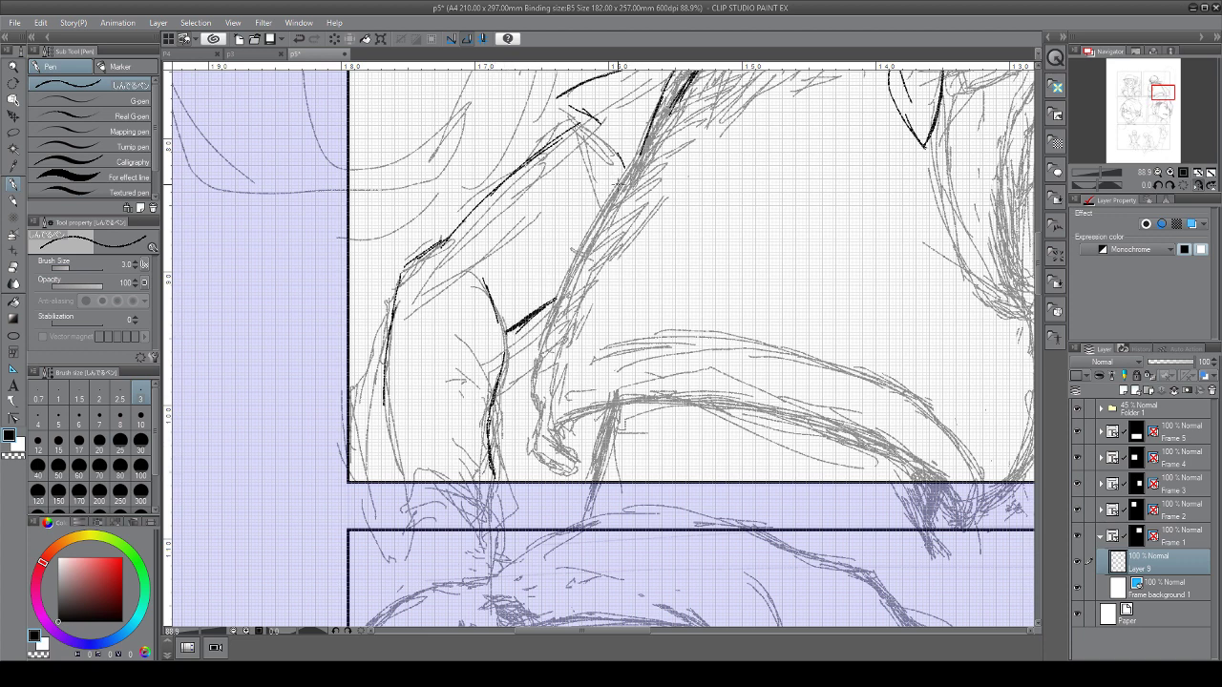
Ink the torso's left side down to the waist and the start of the curved hem, rotating the canvas for the hem
drag(636, 162, 540, 352)
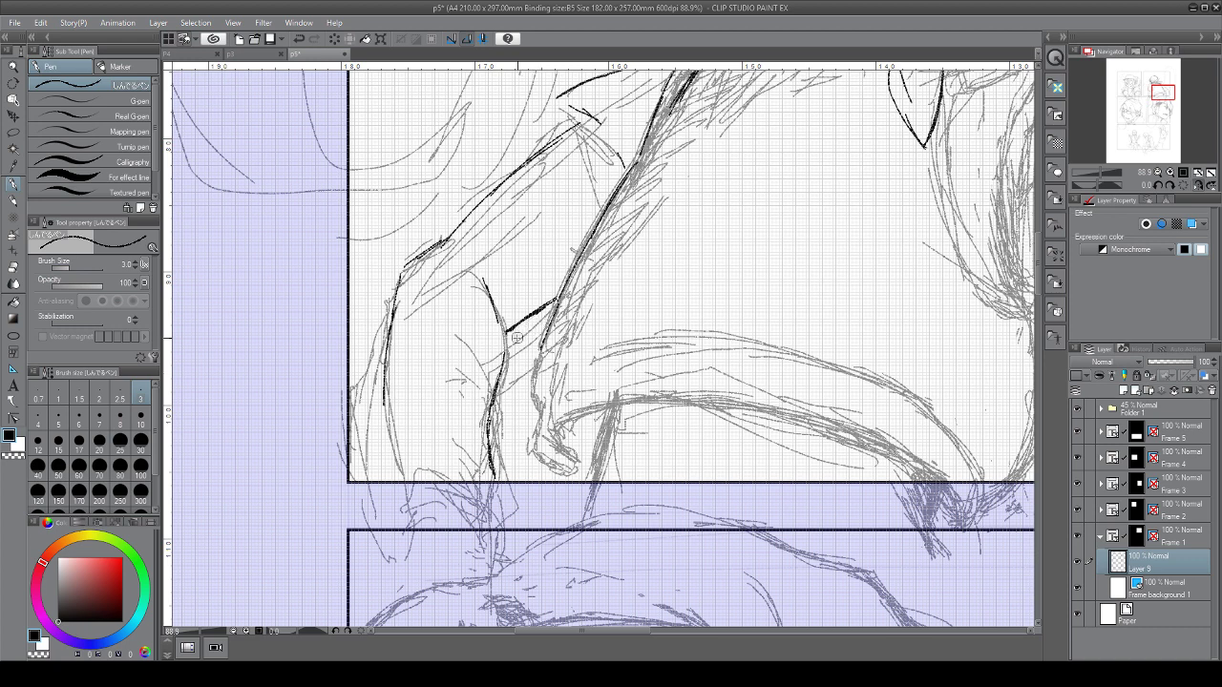
mouse_move(570, 298)
mouse_down()
mouse_move(542, 334)
mouse_move(532, 445)
mouse_move(552, 456)
mouse_move(580, 414)
mouse_up()
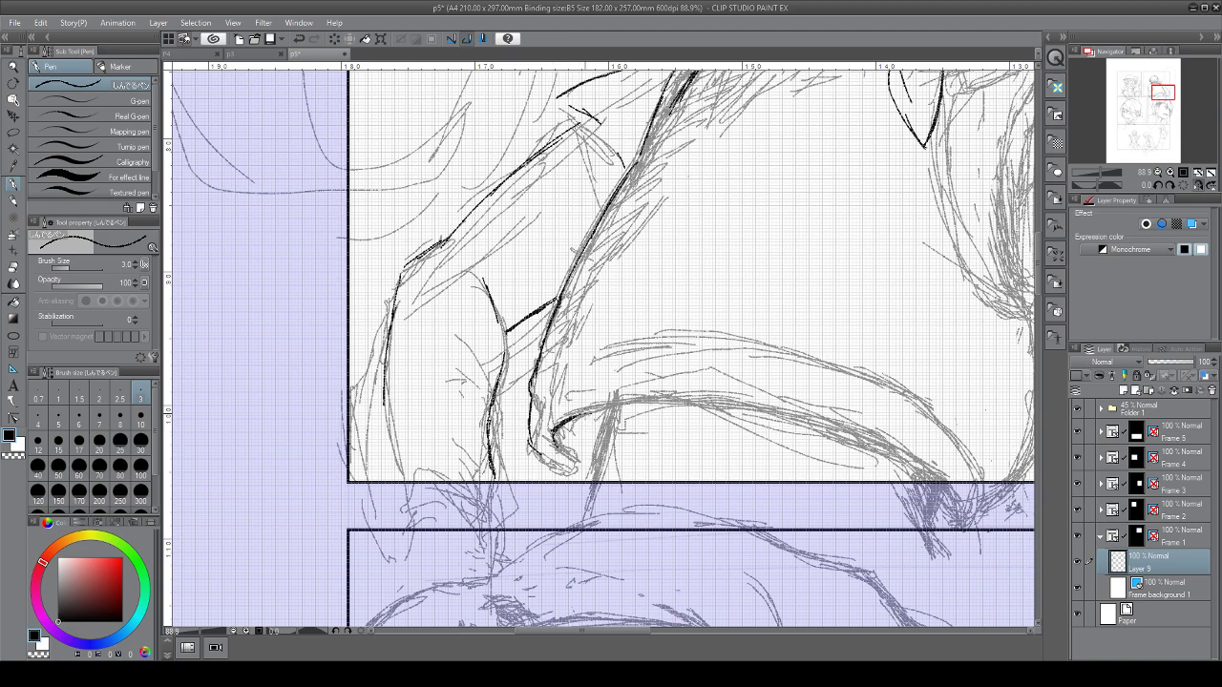
drag(729, 268, 623, 391)
drag(706, 411, 722, 337)
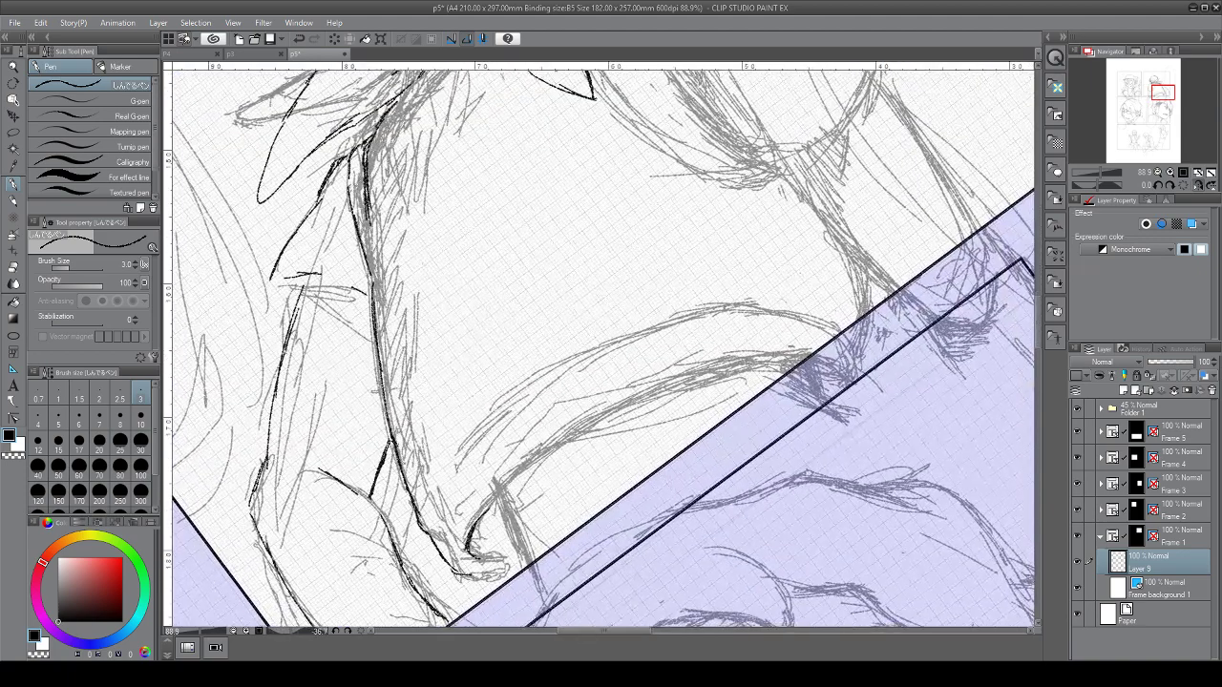
mouse_move(442, 505)
mouse_down()
mouse_move(477, 445)
mouse_move(447, 519)
mouse_up()
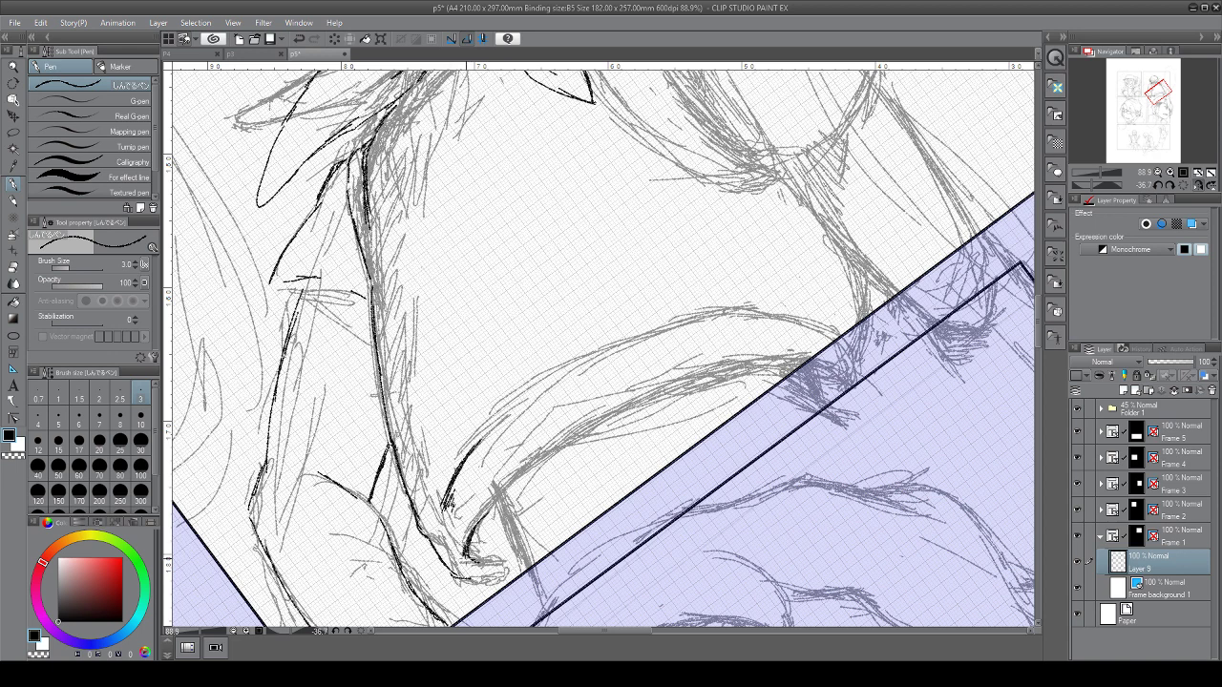
Hatch the small hem corner at the waist, undo the extra shading strokes above it, and ink the short inner edge instead
mouse_move(468, 554)
mouse_down()
mouse_move(460, 577)
mouse_move(480, 579)
mouse_up()
drag(498, 567, 494, 579)
drag(510, 556, 500, 571)
mouse_move(481, 527)
mouse_down()
mouse_move(476, 559)
mouse_move(472, 550)
mouse_up()
drag(487, 537, 480, 555)
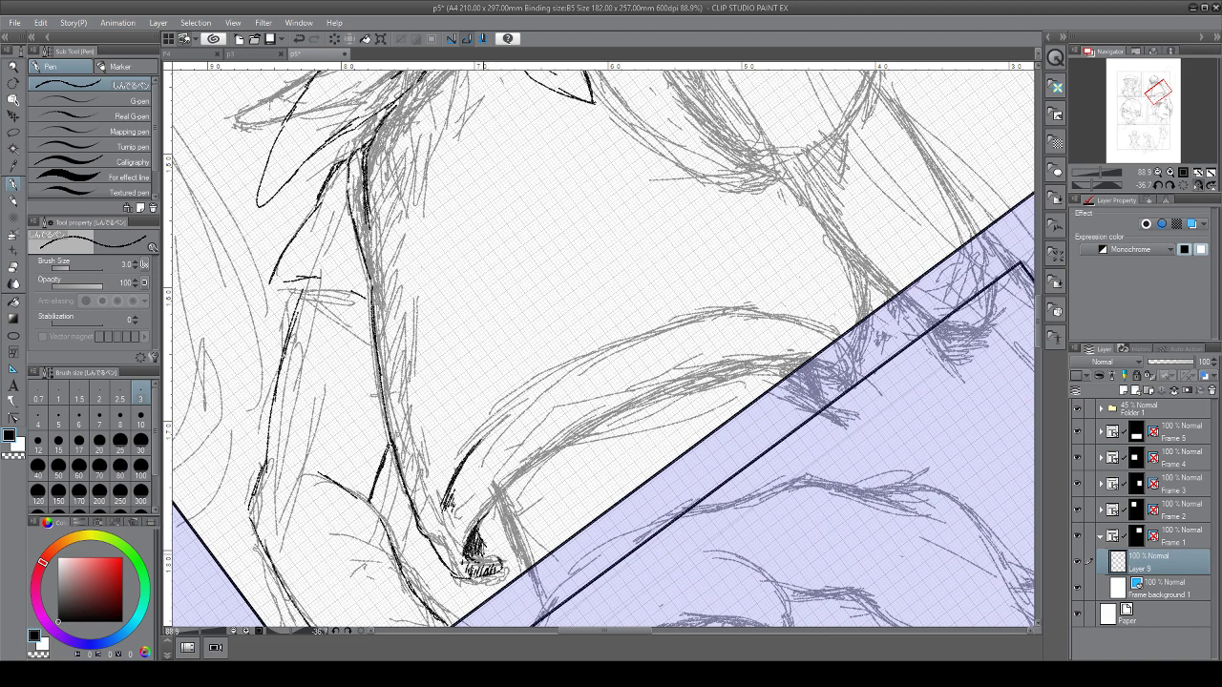
key(ctrl+z)
key(ctrl+z)
key(ctrl+z)
mouse_move(505, 558)
mouse_down()
mouse_move(493, 510)
mouse_move(496, 561)
mouse_up()
drag(501, 494, 481, 520)
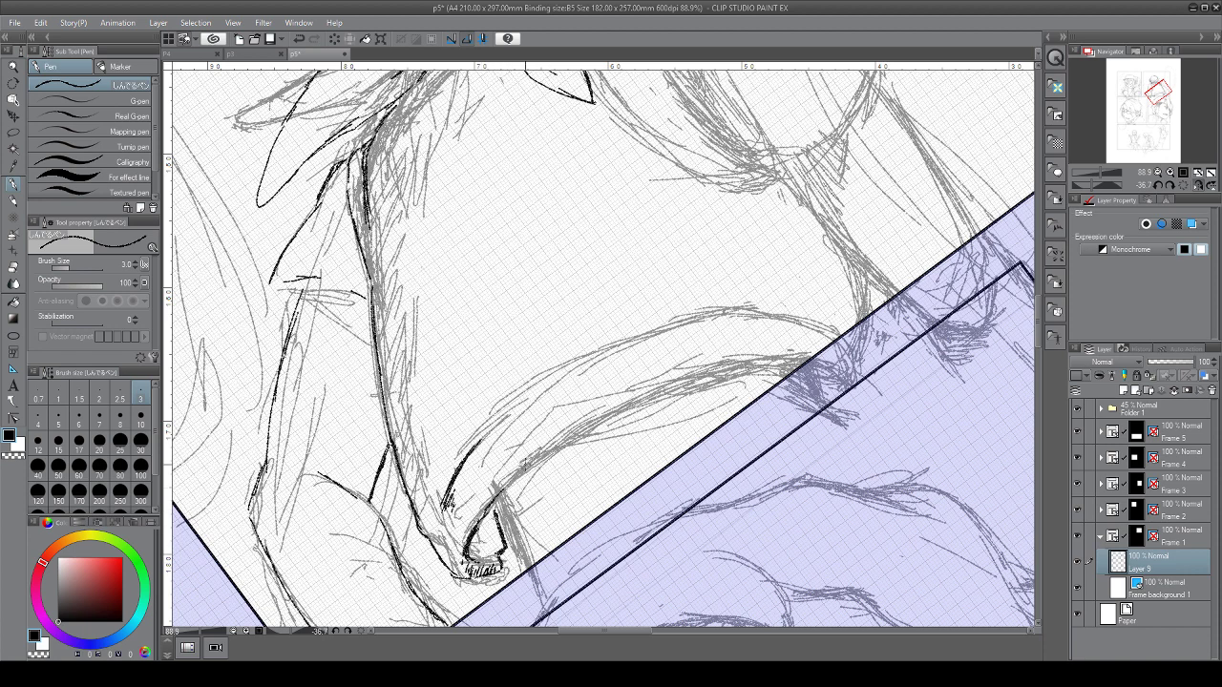
Ink the lower curve of the shirt hem to the panel border and the outer part of its upper curve
mouse_move(543, 451)
mouse_down()
mouse_move(481, 519)
mouse_move(588, 428)
mouse_move(642, 400)
mouse_move(808, 357)
mouse_move(746, 374)
mouse_up()
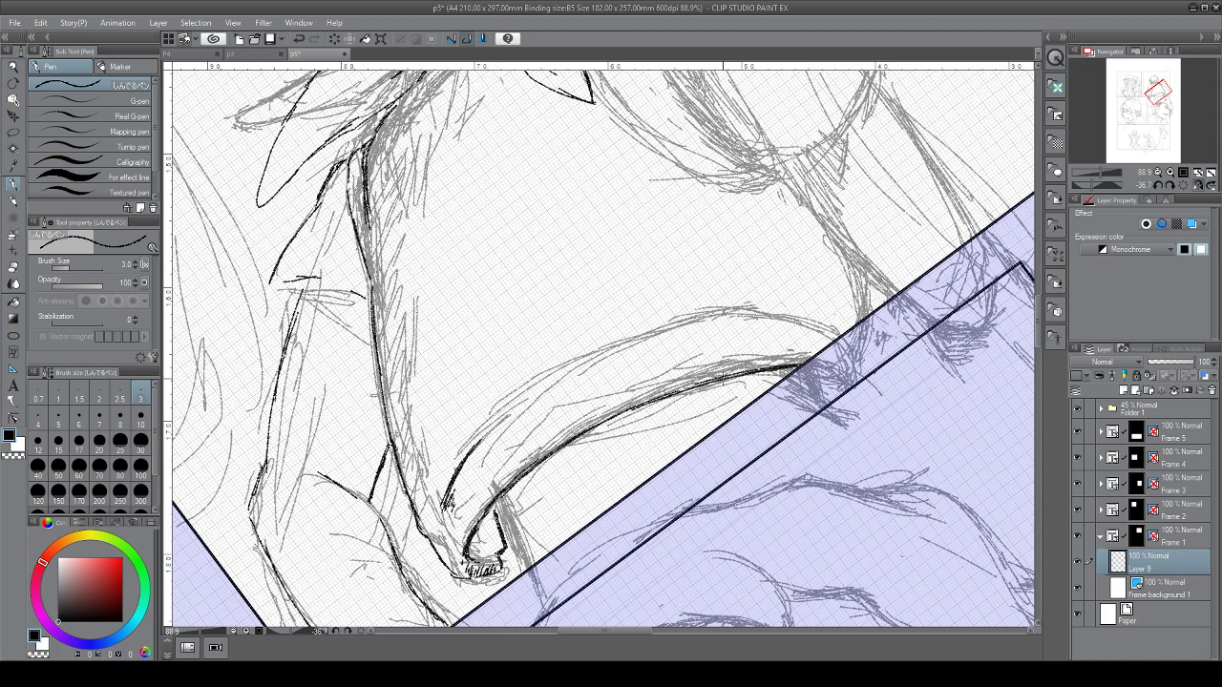
drag(668, 286, 625, 379)
drag(764, 307, 644, 354)
drag(762, 306, 605, 383)
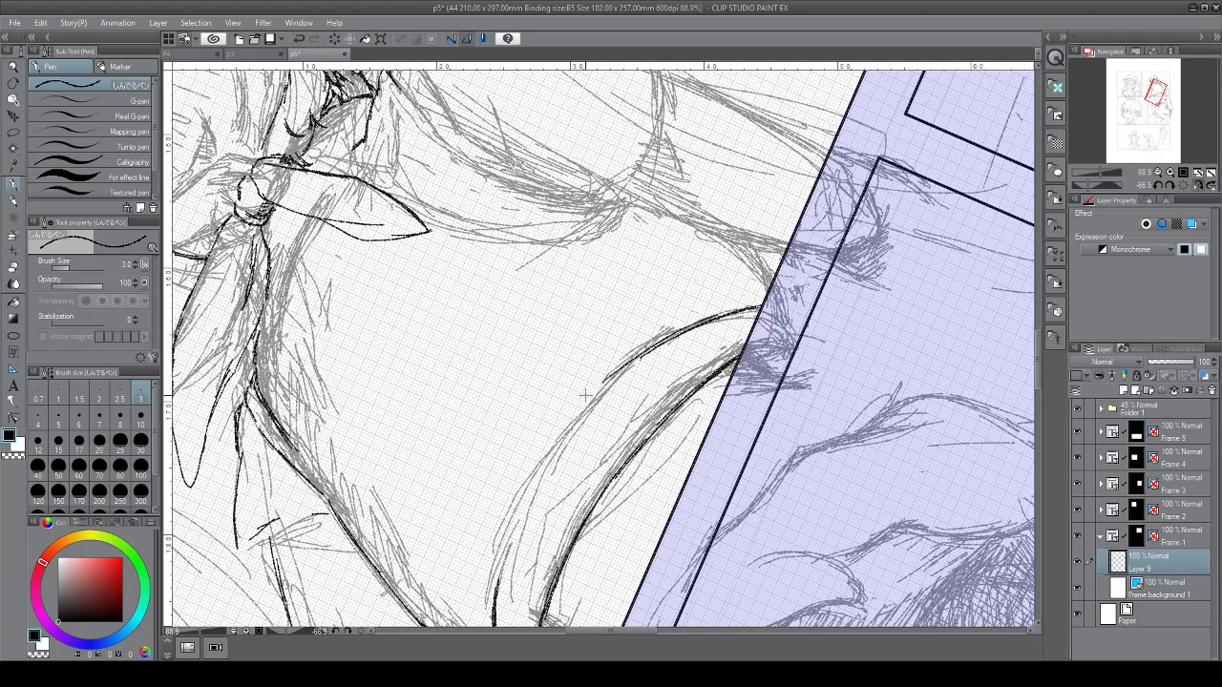
Ink the torso's right corner at the panel border and both contours of the right arm below the sleeve
mouse_move(764, 287)
mouse_down()
mouse_move(738, 455)
mouse_move(646, 393)
mouse_move(650, 453)
mouse_up()
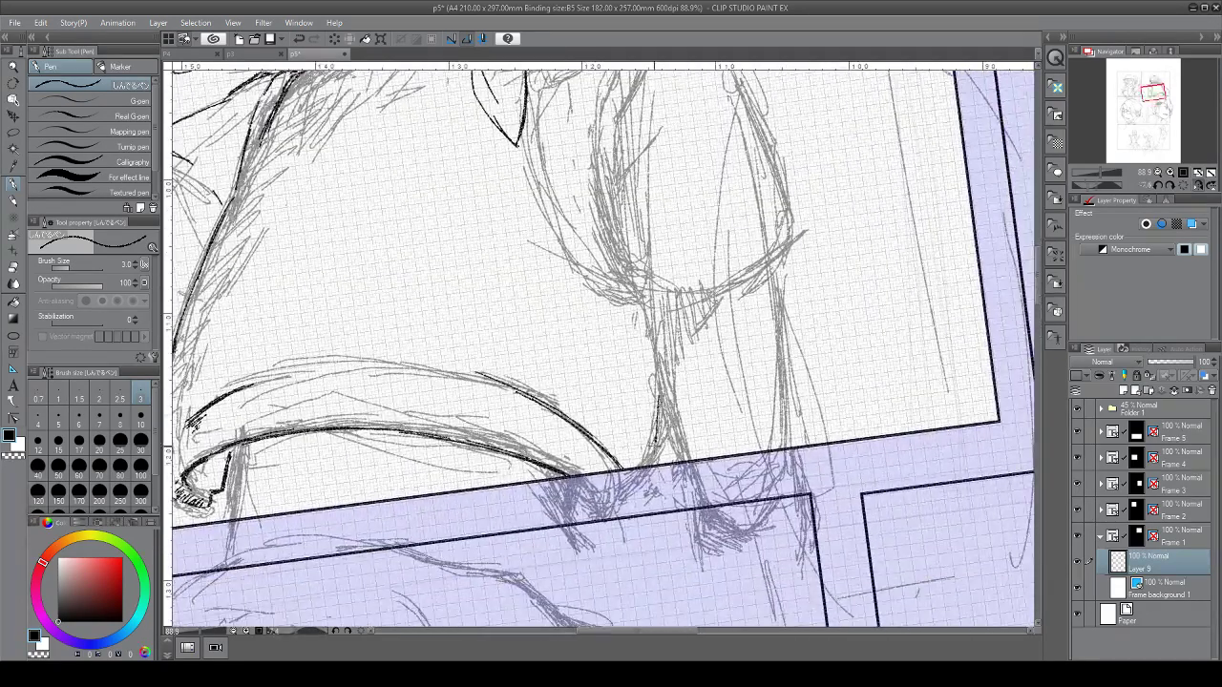
drag(660, 398, 637, 469)
drag(658, 426, 639, 467)
drag(638, 298, 653, 359)
drag(674, 422, 670, 468)
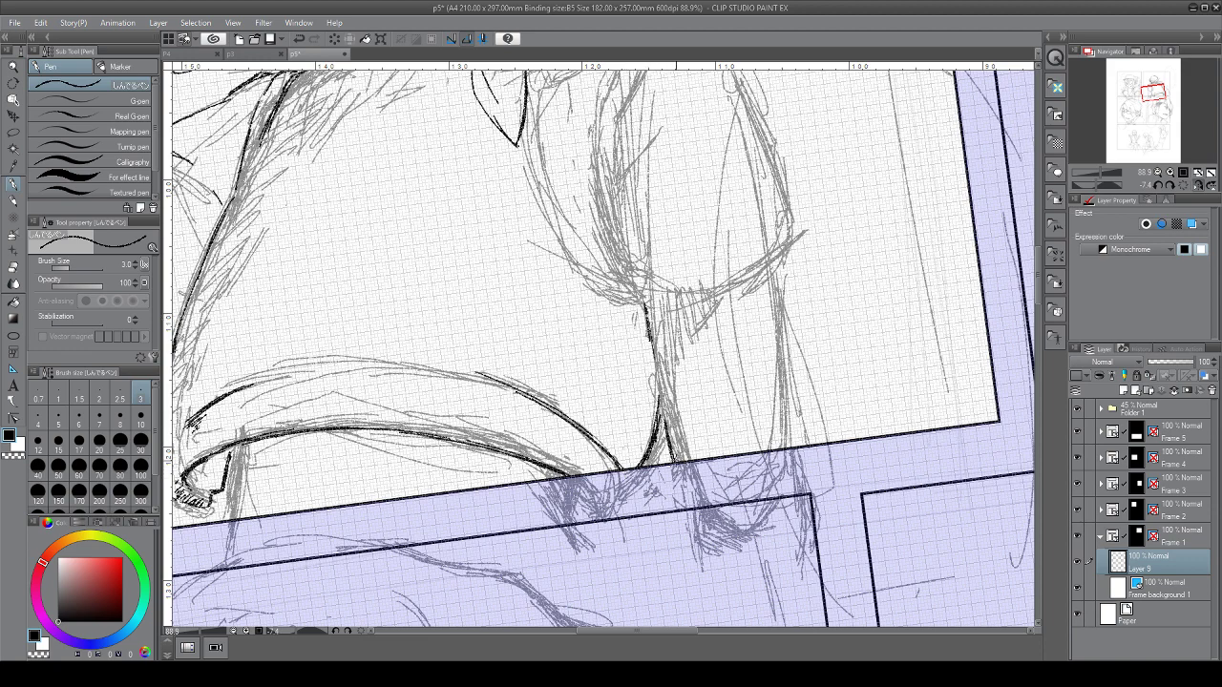
drag(768, 271, 792, 436)
Ink the right sleeve's curved bottom edge, its inner side along the torso and a short stroke at the shoulder top
drag(642, 289, 673, 296)
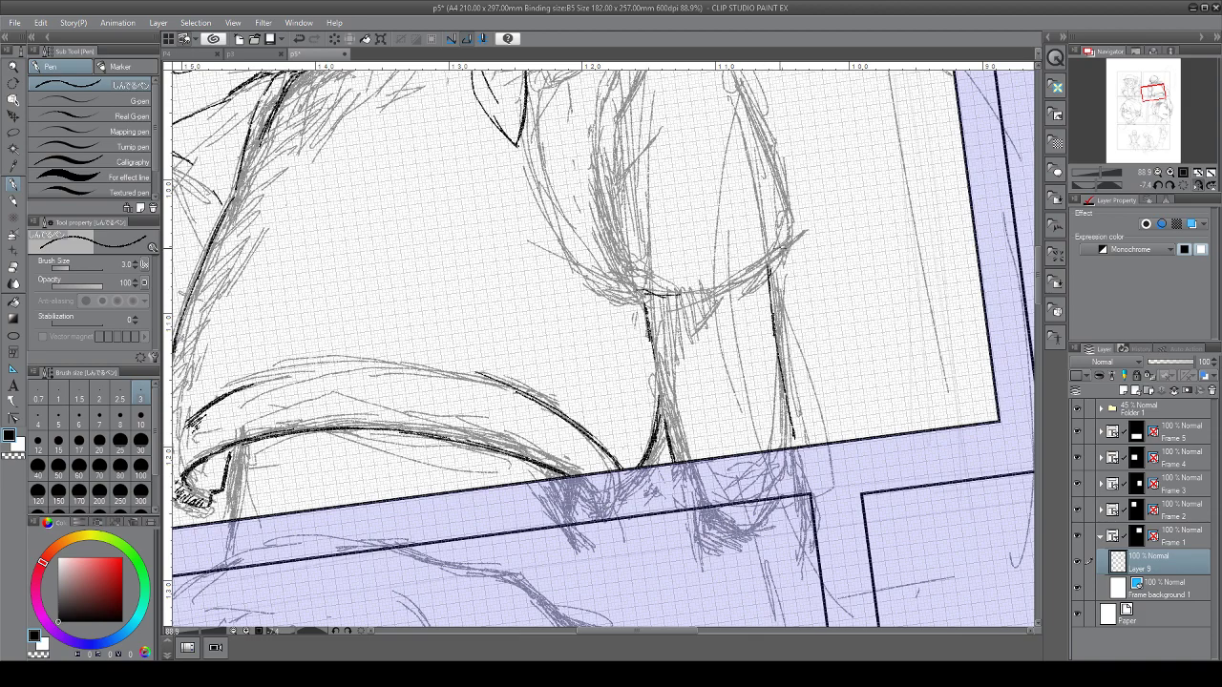
mouse_move(793, 240)
mouse_down()
mouse_move(728, 288)
mouse_move(691, 296)
mouse_move(733, 285)
mouse_up()
scroll(602, 344, up, 4)
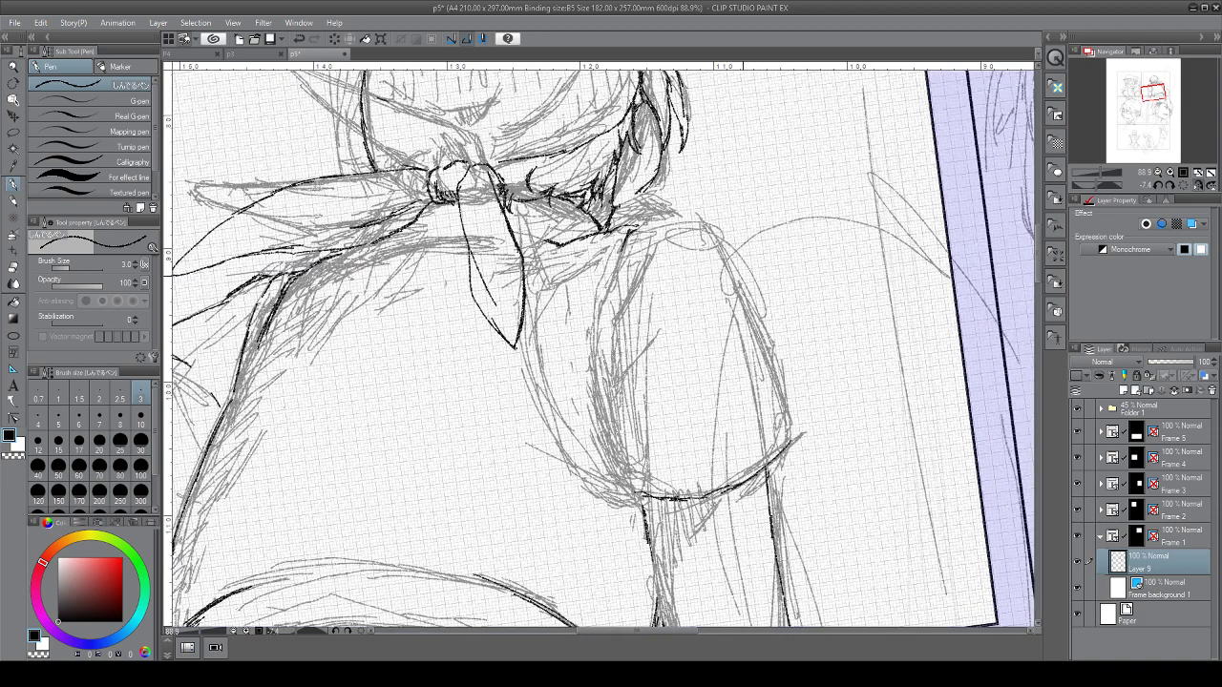
mouse_move(602, 278)
mouse_down()
mouse_move(587, 396)
mouse_move(611, 478)
mouse_move(638, 501)
mouse_up()
drag(689, 229, 708, 229)
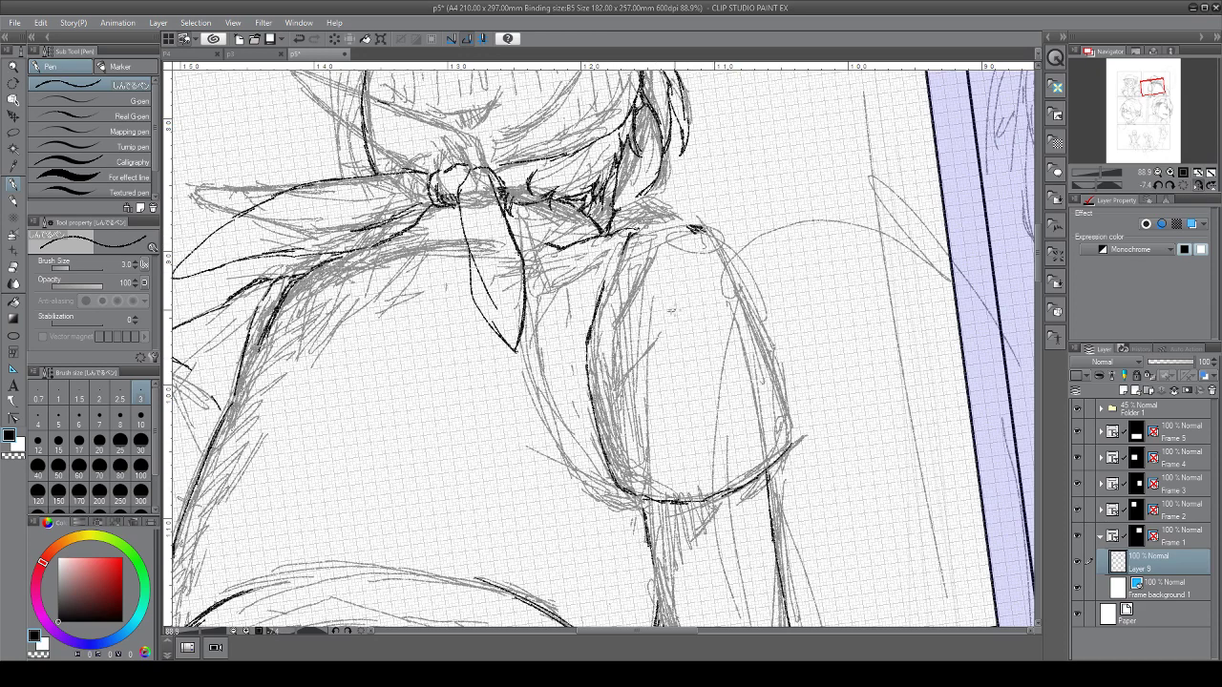
Ink a fold along the right sleeve's inner side, then its shoulder top and outer contour down to the cuff
mouse_move(615, 318)
mouse_down()
mouse_move(605, 350)
mouse_move(649, 267)
mouse_move(617, 319)
mouse_up()
mouse_move(603, 384)
mouse_down()
mouse_move(610, 458)
mouse_move(630, 496)
mouse_move(599, 447)
mouse_up()
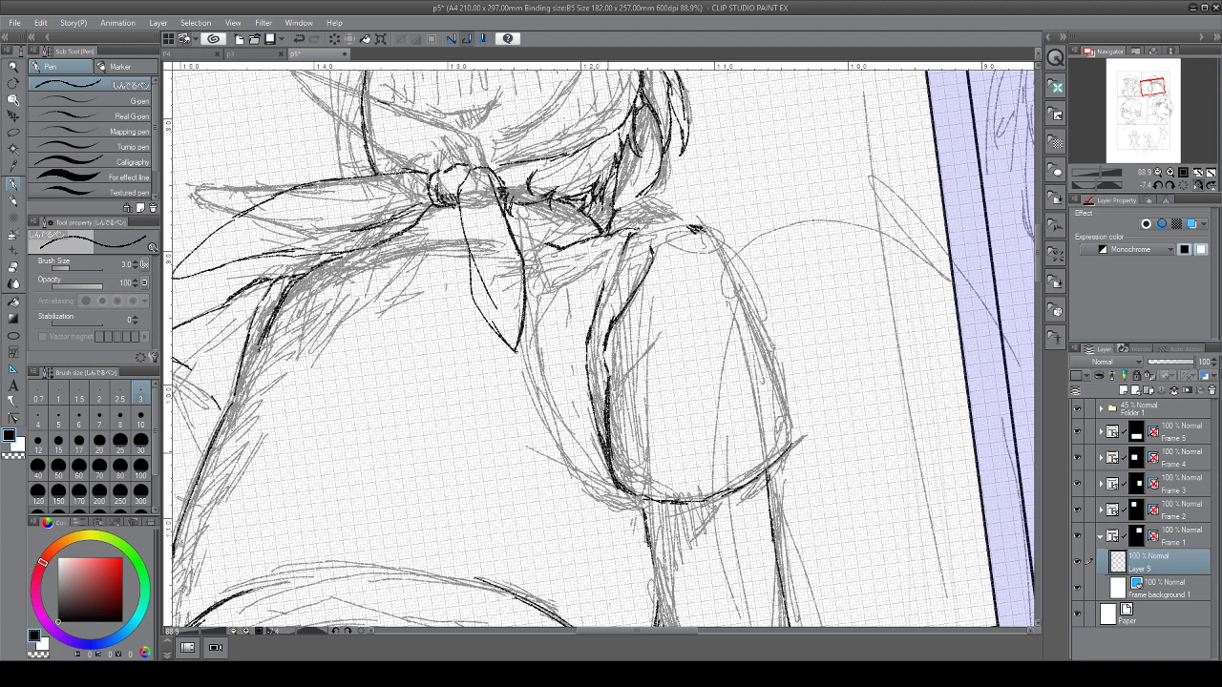
drag(709, 239, 750, 309)
drag(773, 385, 793, 451)
mouse_move(682, 226)
mouse_down()
mouse_move(633, 233)
mouse_move(696, 227)
mouse_up()
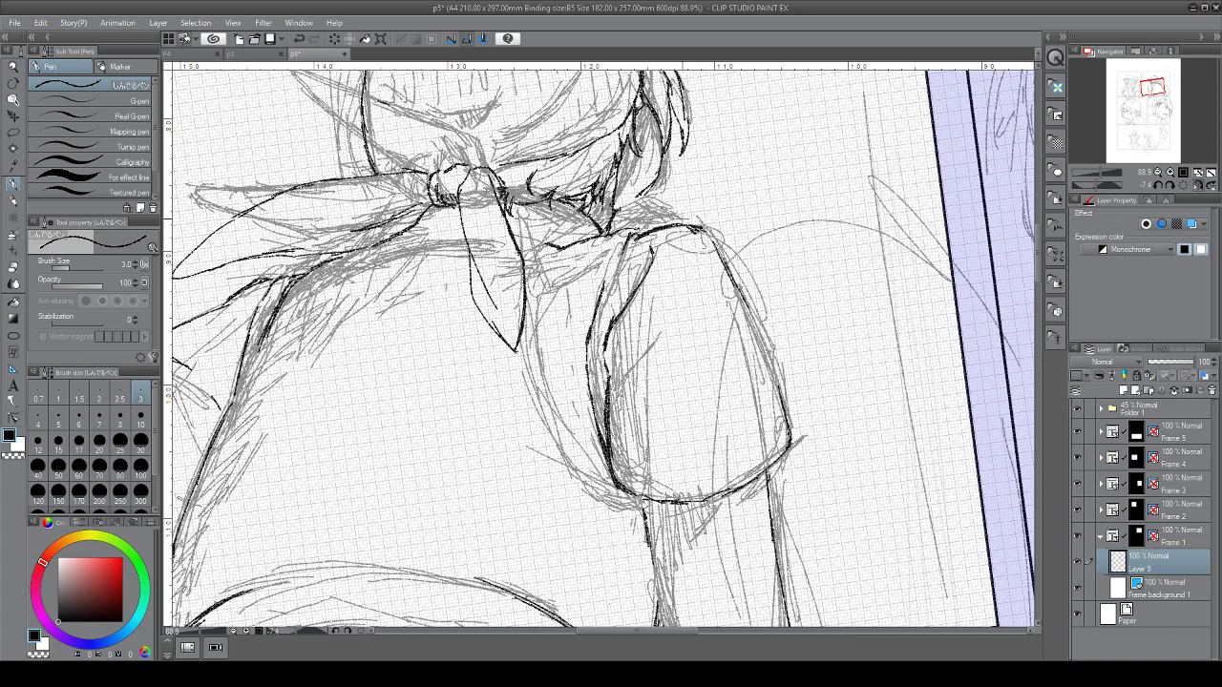
Add diagonal and vertical hatched folds to the upper right sleeve, undoing one stray stroke, and thicken the shoulder edge
drag(709, 280, 703, 323)
mouse_move(615, 391)
mouse_down()
mouse_move(695, 267)
mouse_move(619, 387)
mouse_move(633, 374)
mouse_up()
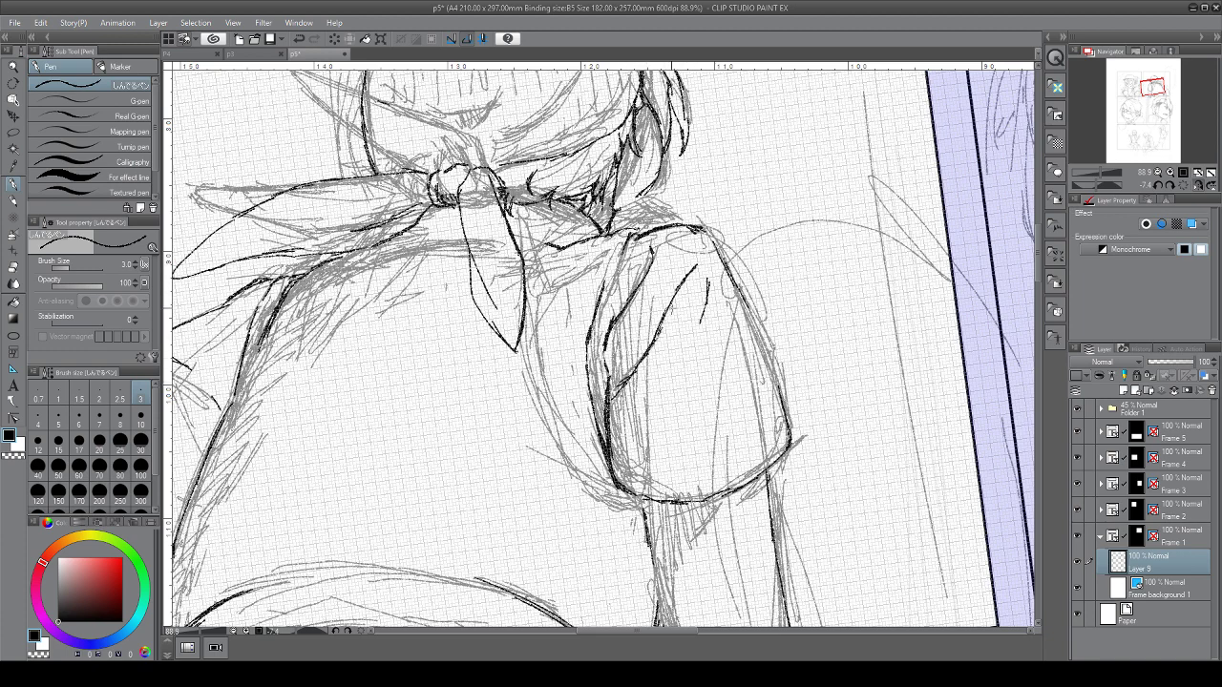
drag(678, 303, 617, 386)
drag(707, 244, 712, 265)
key(ctrl+z)
drag(709, 269, 712, 330)
drag(708, 224, 745, 297)
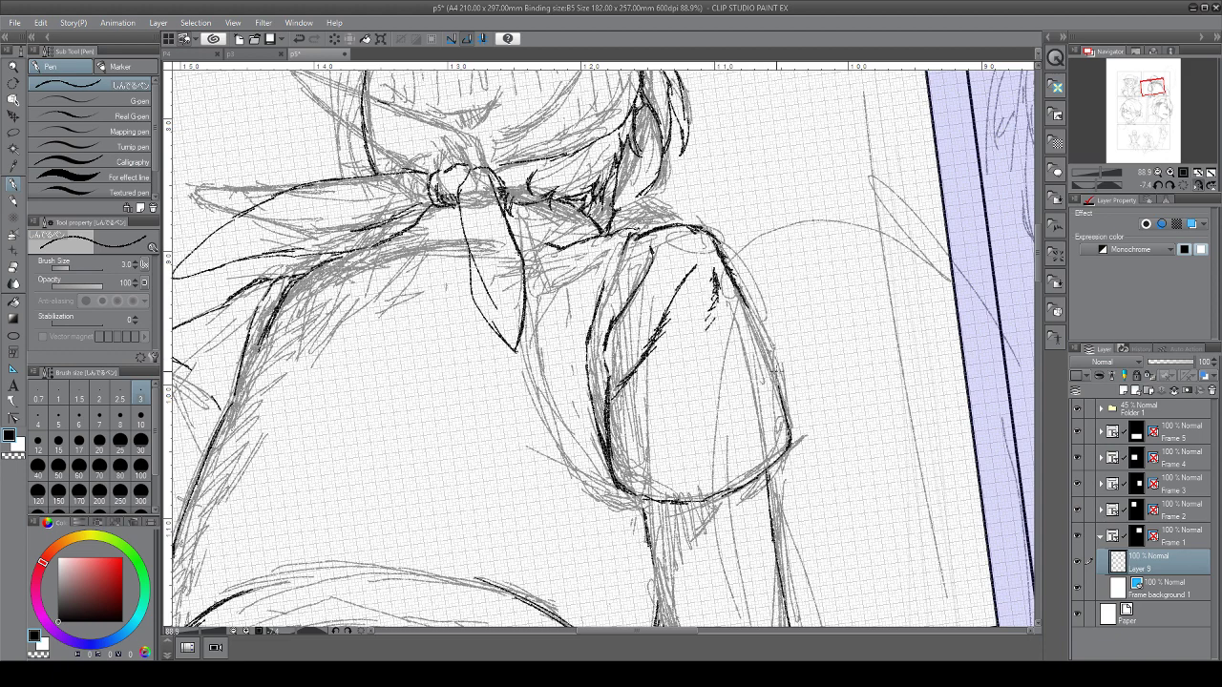
Hatch short creases on the lower right sleeve near the cuff and hide the rough sketch folder
mouse_move(743, 401)
mouse_down()
mouse_move(694, 506)
mouse_move(706, 502)
mouse_up()
drag(743, 483, 714, 501)
click(1078, 409)
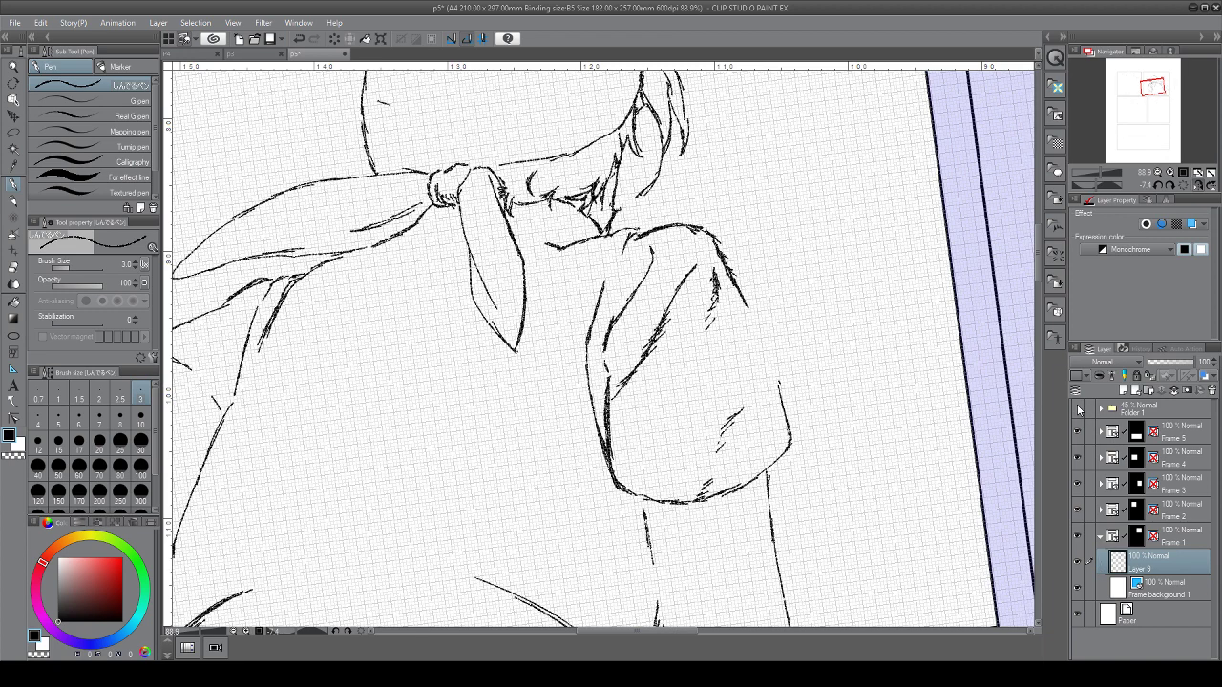
Redraw the neck line between the hair strands and the right shoulder in the inked drawing
drag(649, 189, 550, 332)
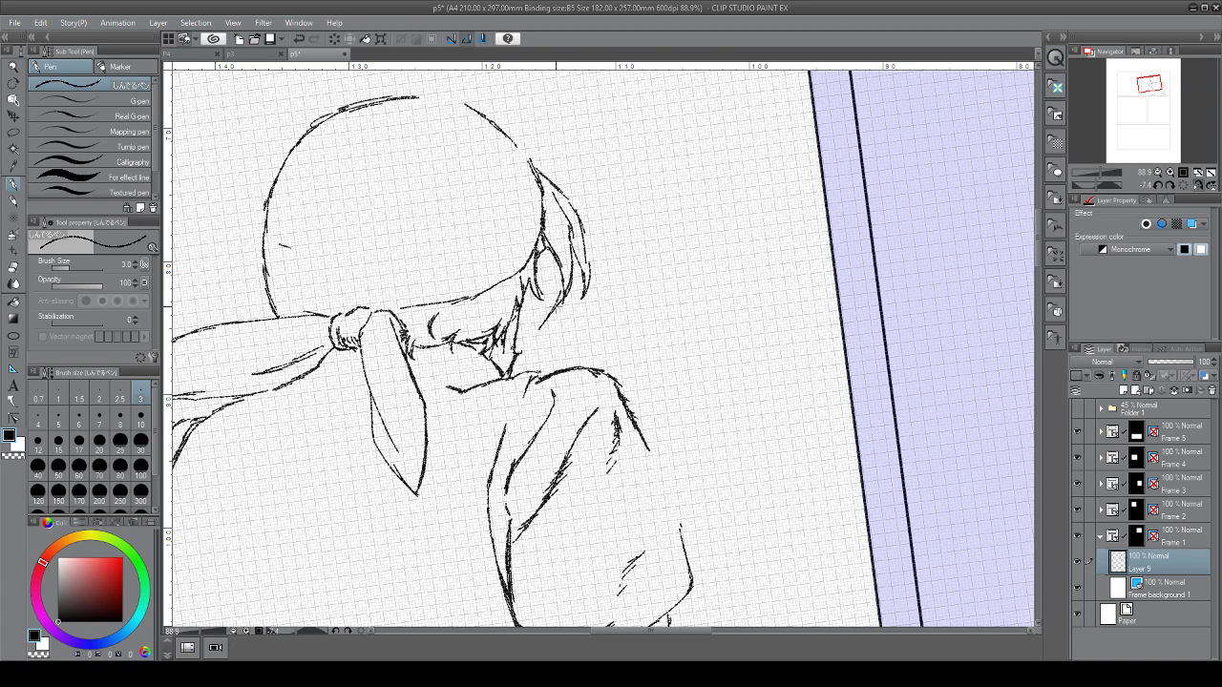
mouse_move(524, 349)
mouse_down()
mouse_move(558, 303)
mouse_move(517, 348)
mouse_up()
drag(521, 347, 498, 372)
drag(541, 334, 535, 370)
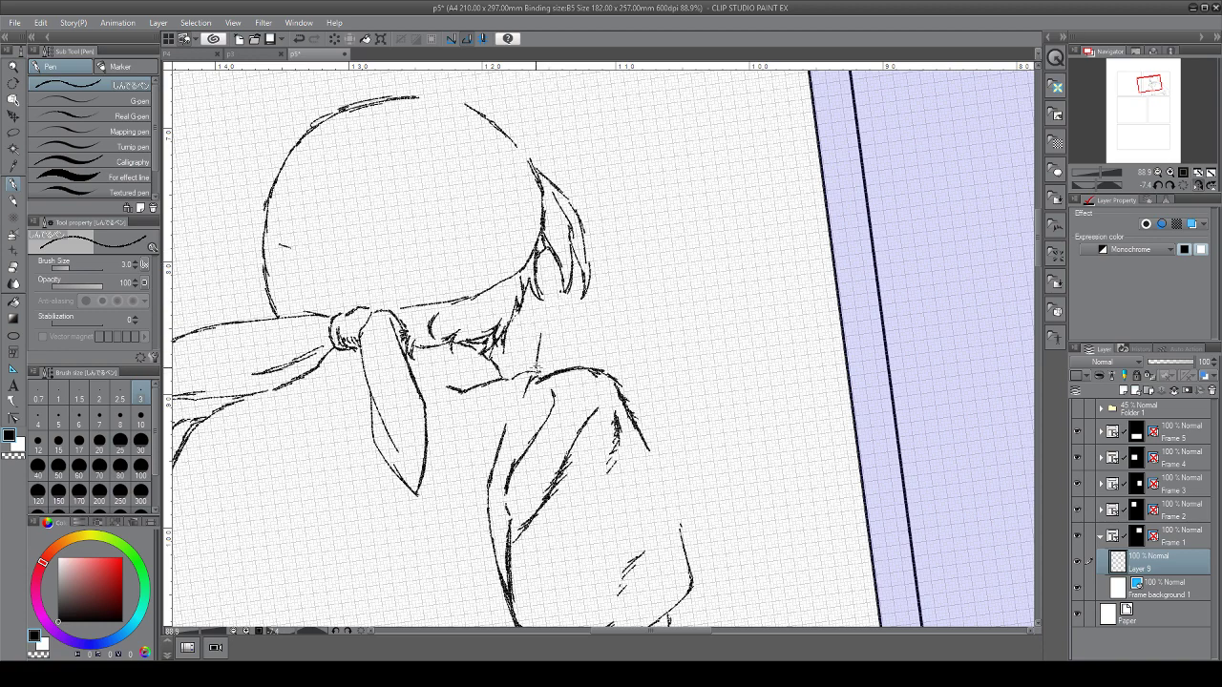
mouse_move(521, 329)
mouse_down()
mouse_move(532, 348)
mouse_move(546, 328)
mouse_up()
drag(523, 298, 533, 371)
Mirror the canvas view and close the gap in the large sleeve's outer edge with overlapping ink strokes
drag(409, 575, 552, 430)
scroll(552, 429, down, 2)
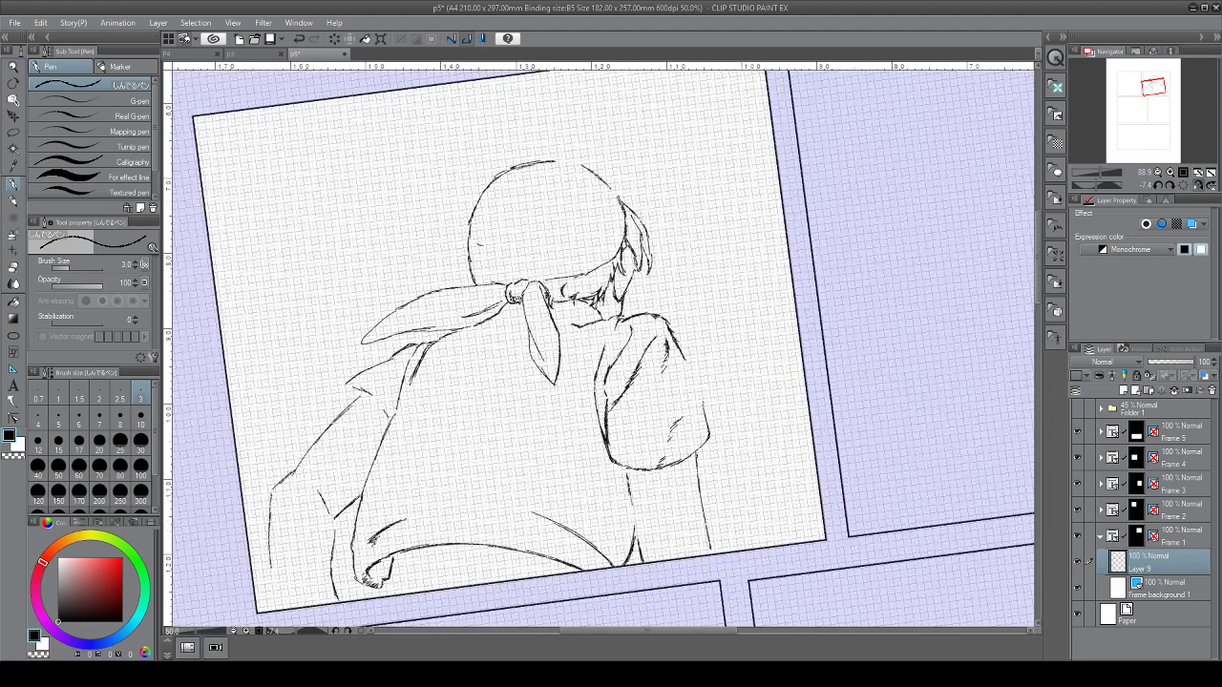
click(1195, 186)
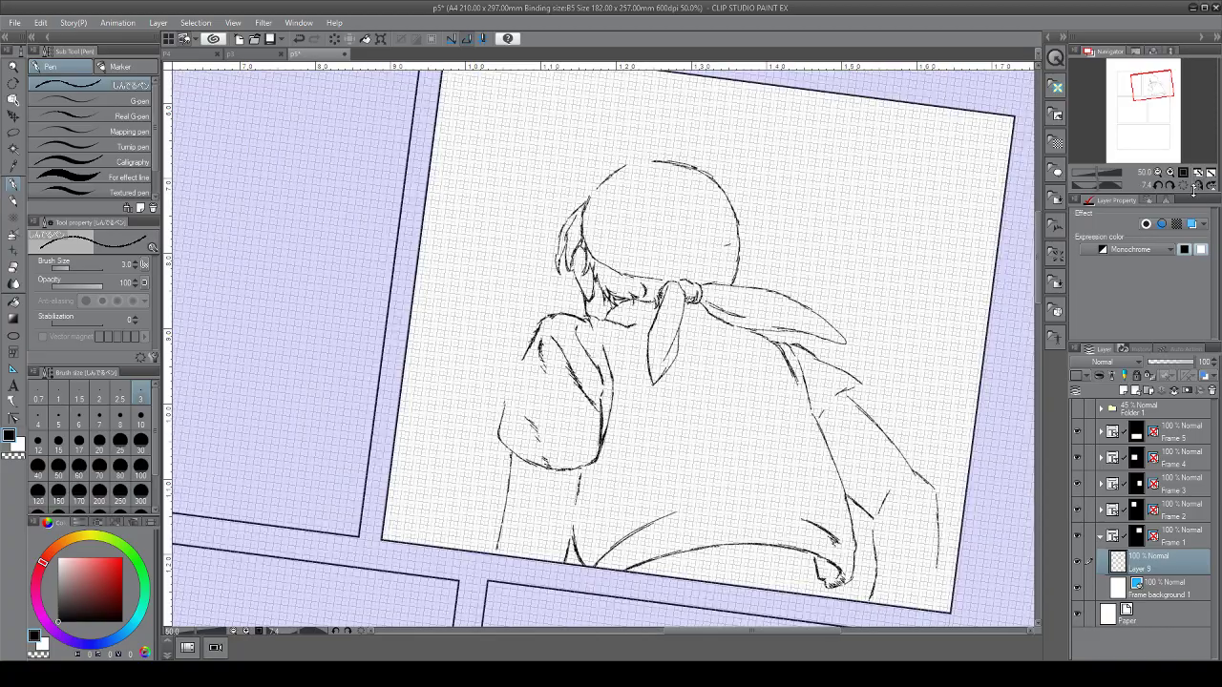
drag(964, 527, 972, 272)
drag(577, 400, 649, 400)
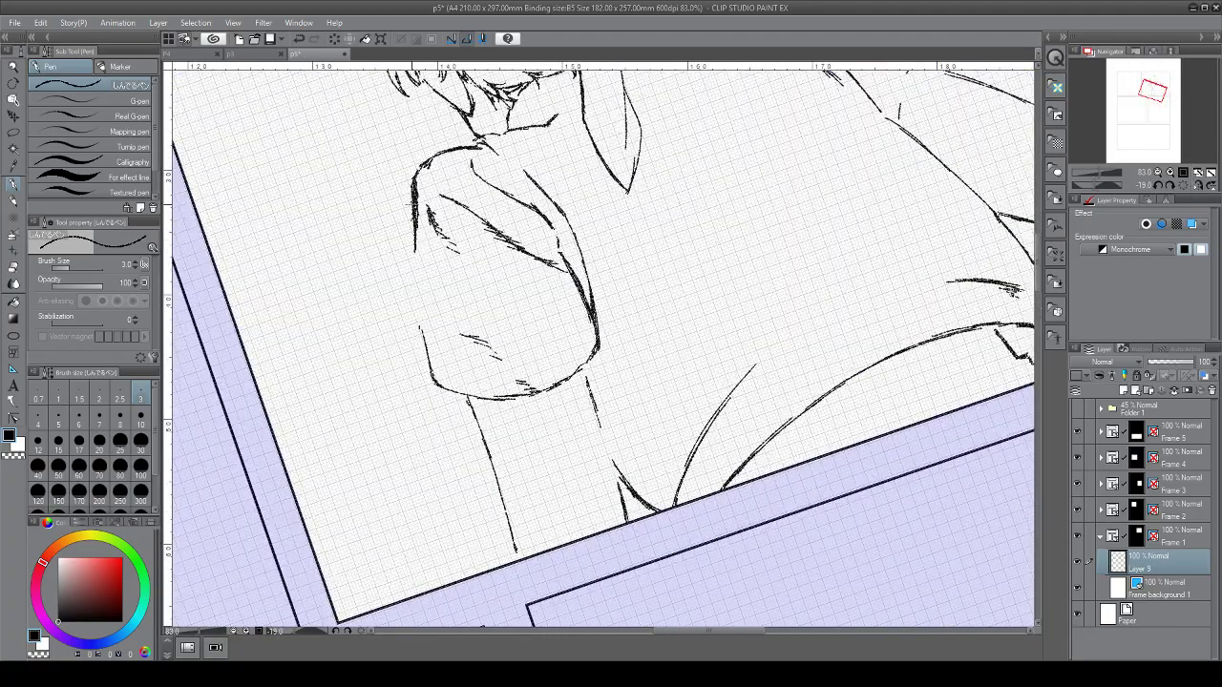
drag(414, 234, 430, 368)
drag(416, 259, 424, 332)
drag(421, 243, 428, 283)
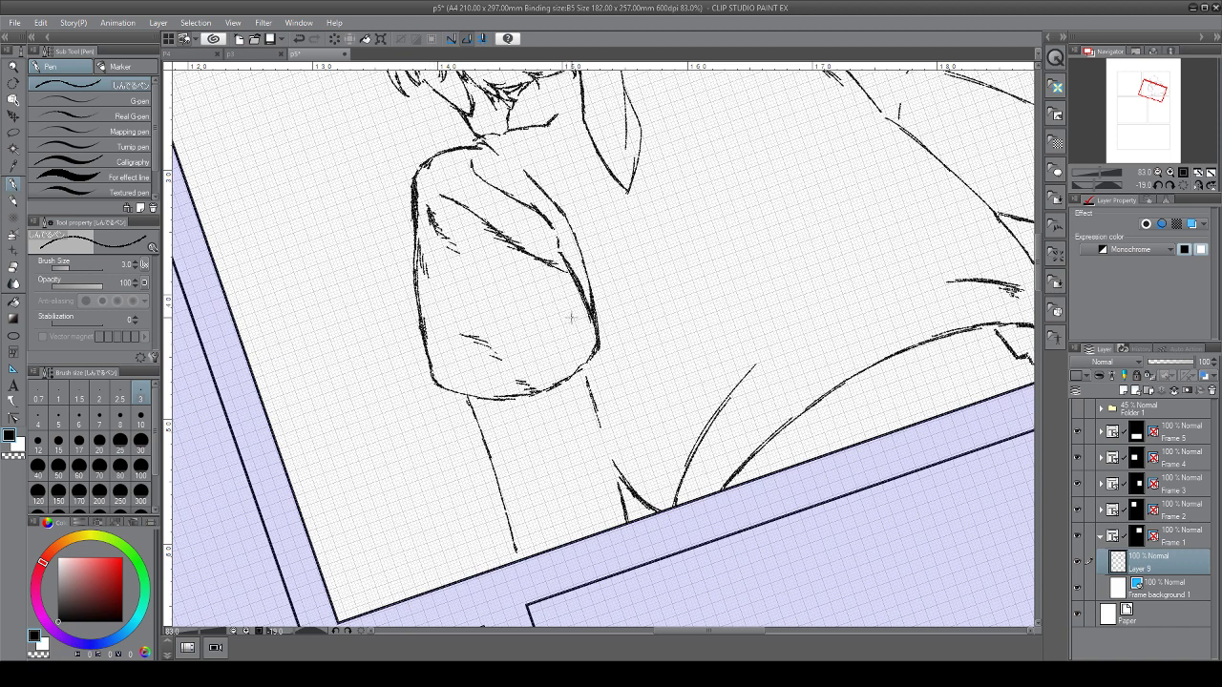
Hatch the large sleeve's inner cuff corner and reinforce both contour lines of the arm down to the panel border
mouse_move(571, 312)
mouse_down()
mouse_move(573, 378)
mouse_move(587, 368)
mouse_move(559, 388)
mouse_move(593, 396)
mouse_move(623, 502)
mouse_up()
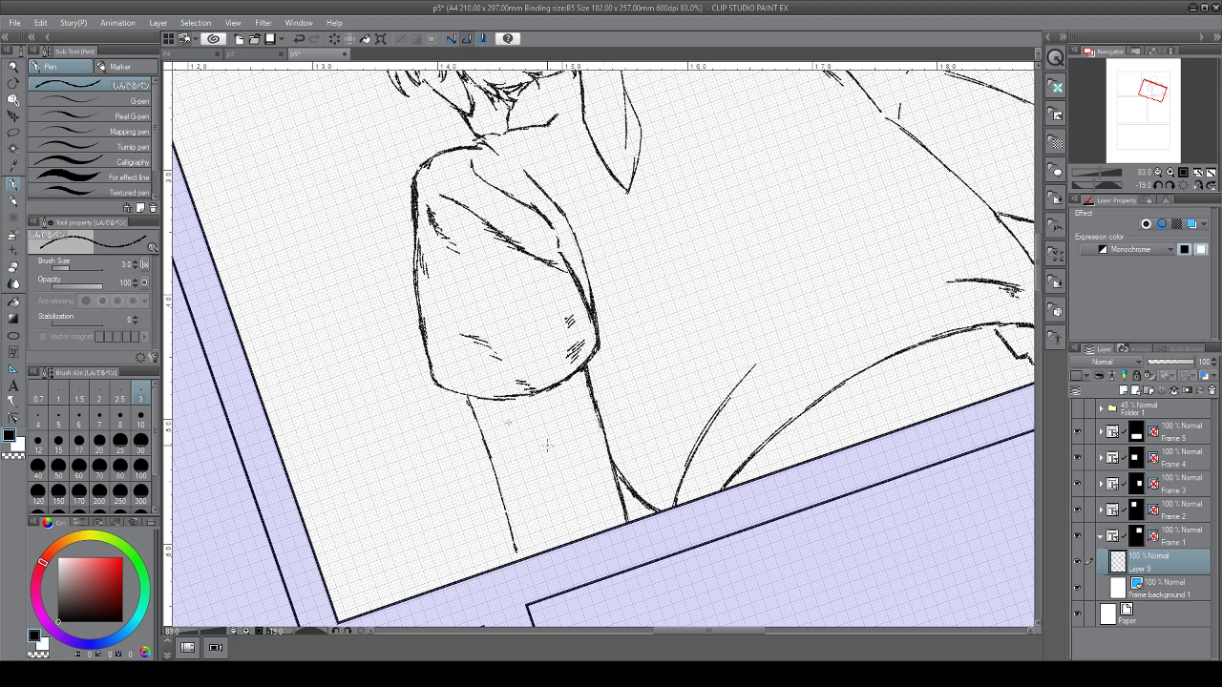
drag(466, 391, 506, 509)
drag(487, 464, 520, 563)
drag(477, 441, 579, 503)
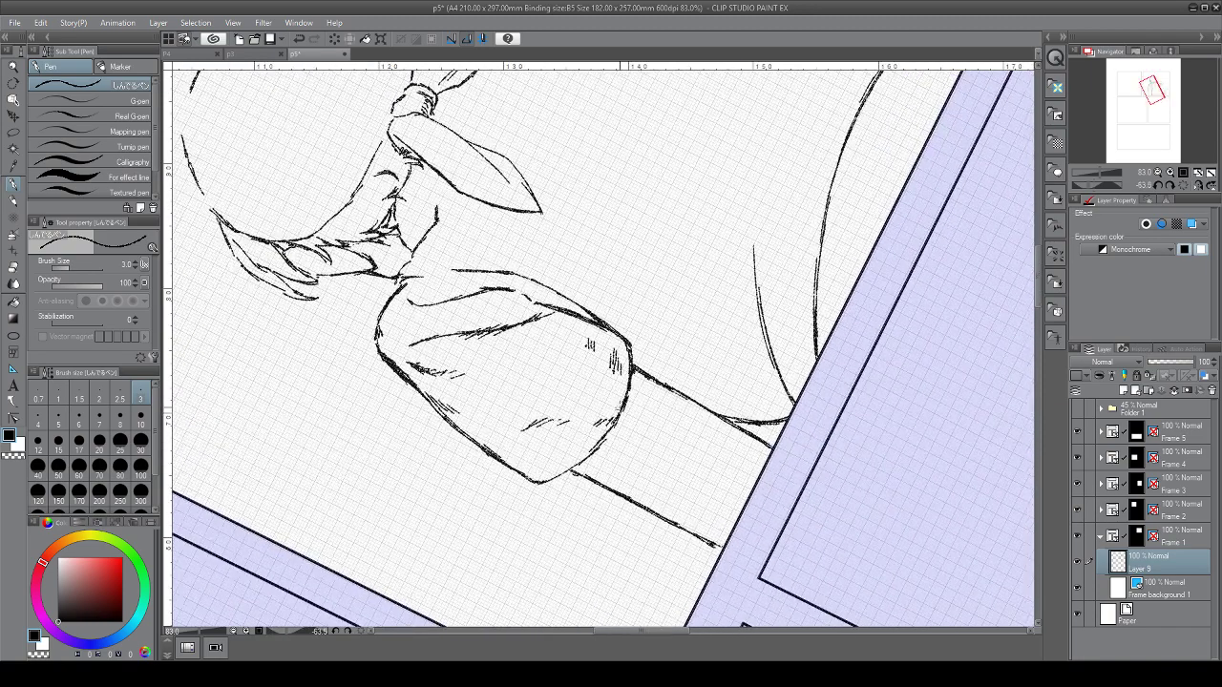
Thicken the large sleeve's cuff edge, hatch the shadow beneath it and add hatching on the arm near the panel border
drag(622, 414, 577, 464)
drag(590, 453, 570, 467)
drag(638, 370, 630, 393)
mouse_move(641, 382)
mouse_down()
mouse_move(608, 439)
mouse_move(638, 411)
mouse_up()
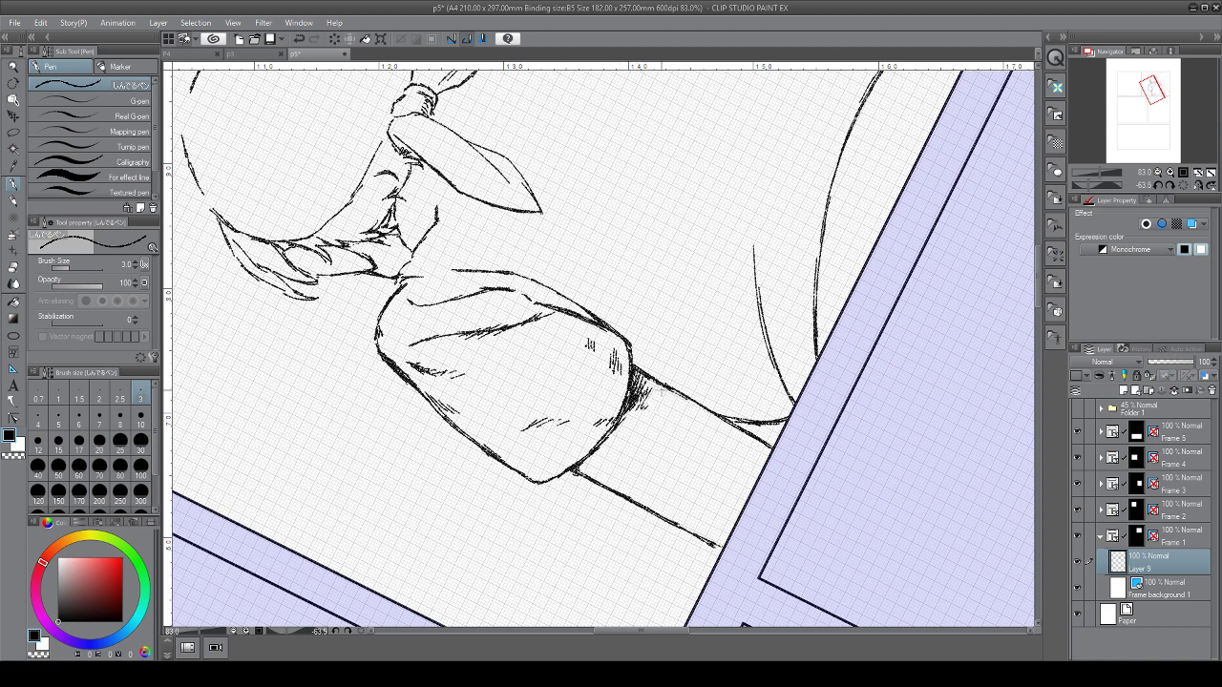
mouse_move(741, 466)
mouse_down()
mouse_move(732, 487)
mouse_move(745, 507)
mouse_up()
drag(731, 531, 724, 544)
mouse_move(726, 286)
mouse_down()
mouse_move(730, 314)
mouse_move(555, 448)
mouse_move(634, 478)
mouse_up()
mouse_move(603, 158)
mouse_down()
mouse_move(724, 202)
mouse_move(764, 245)
mouse_up()
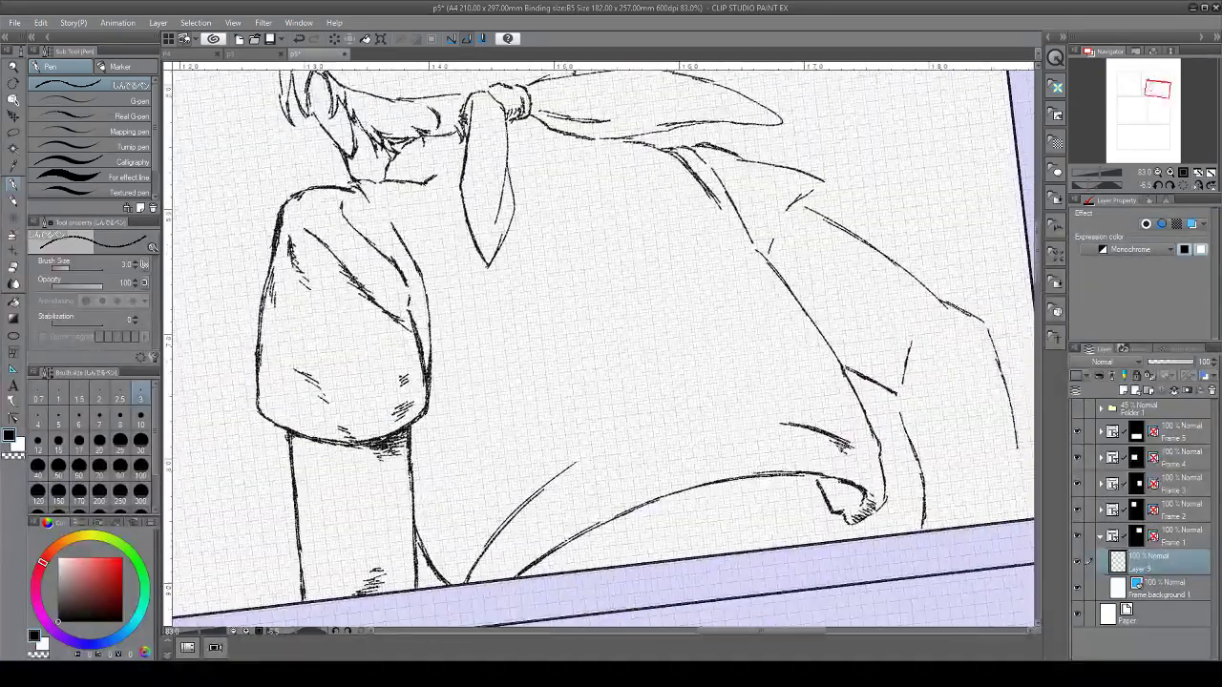
Hatch the torso beside the large sleeve's cuff and undo the trial shading strokes above the hem
mouse_move(452, 409)
mouse_down()
mouse_move(442, 270)
mouse_move(404, 318)
mouse_up()
mouse_move(410, 294)
mouse_down()
mouse_move(410, 318)
mouse_move(448, 352)
mouse_move(472, 411)
mouse_up()
drag(487, 366, 477, 399)
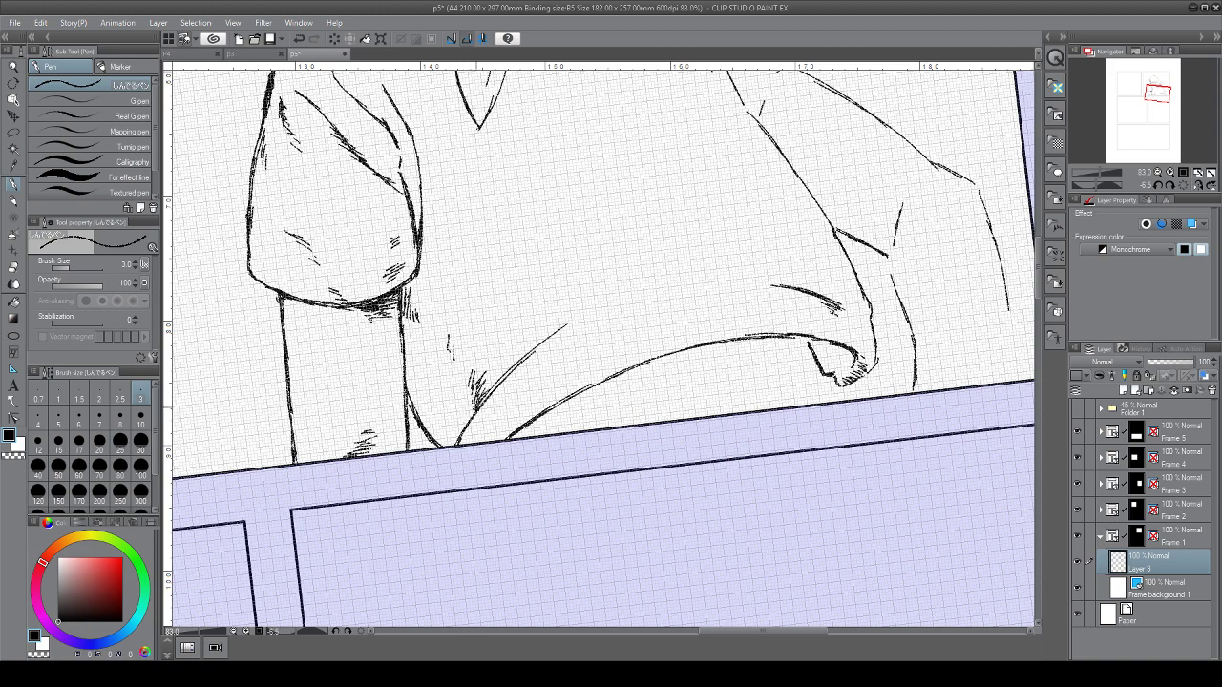
key(ctrl+z)
key(ctrl+z)
key(ctrl+z)
Hatch the creases where the hem band meets the panel border beside the large sleeve's arm
drag(490, 384, 476, 400)
drag(484, 396, 442, 443)
drag(454, 356, 449, 374)
drag(452, 370, 455, 443)
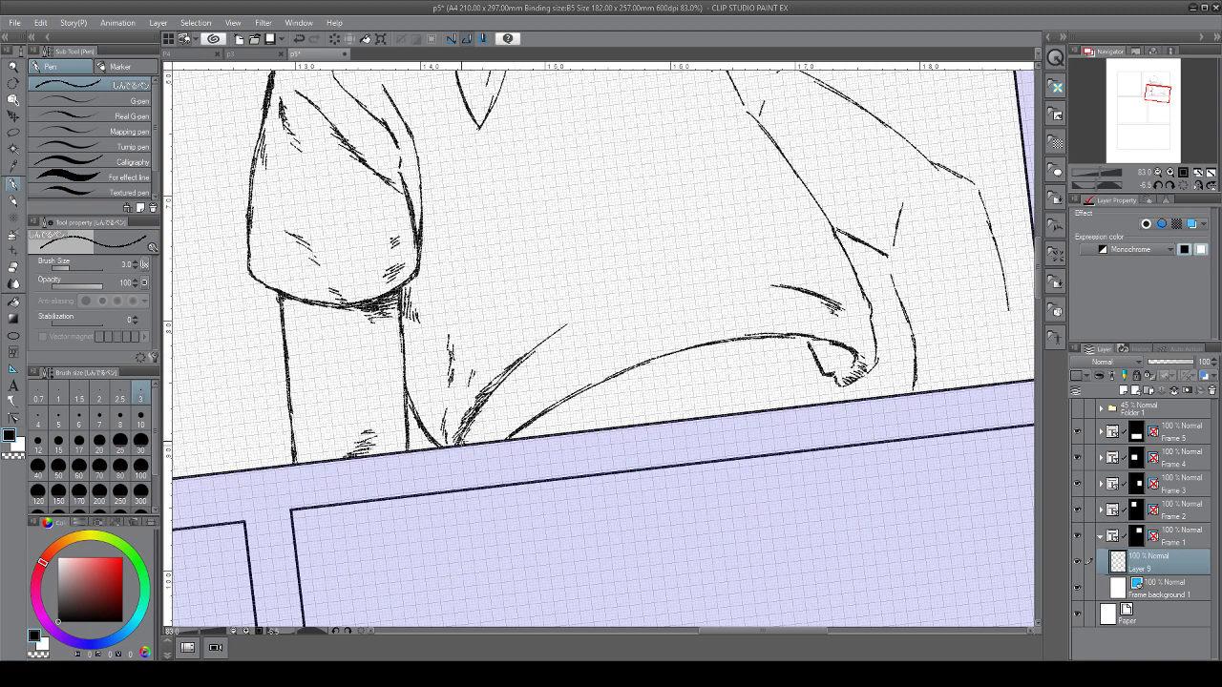
mouse_move(489, 407)
mouse_down()
mouse_move(479, 421)
mouse_move(506, 435)
mouse_up()
Ink the missing middle of the hem band's upper curve so it joins the torso's far side
mouse_move(569, 324)
mouse_down()
mouse_move(678, 286)
mouse_move(764, 282)
mouse_move(703, 289)
mouse_up()
drag(823, 281, 590, 296)
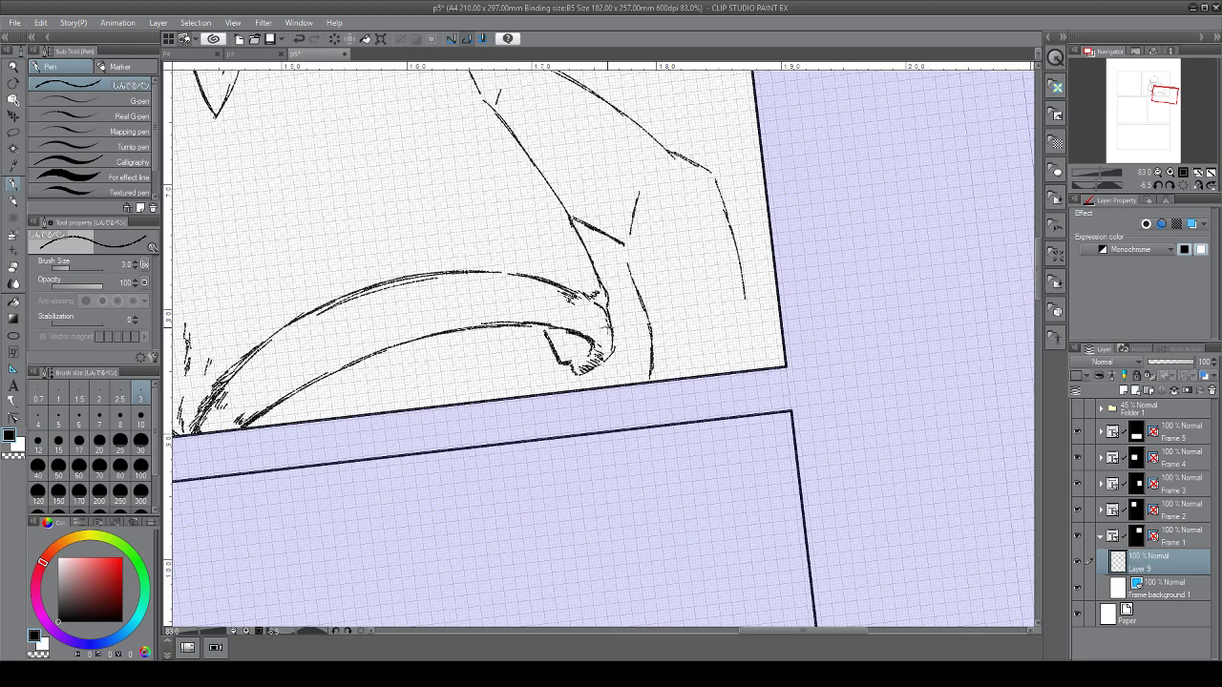
drag(706, 448, 726, 315)
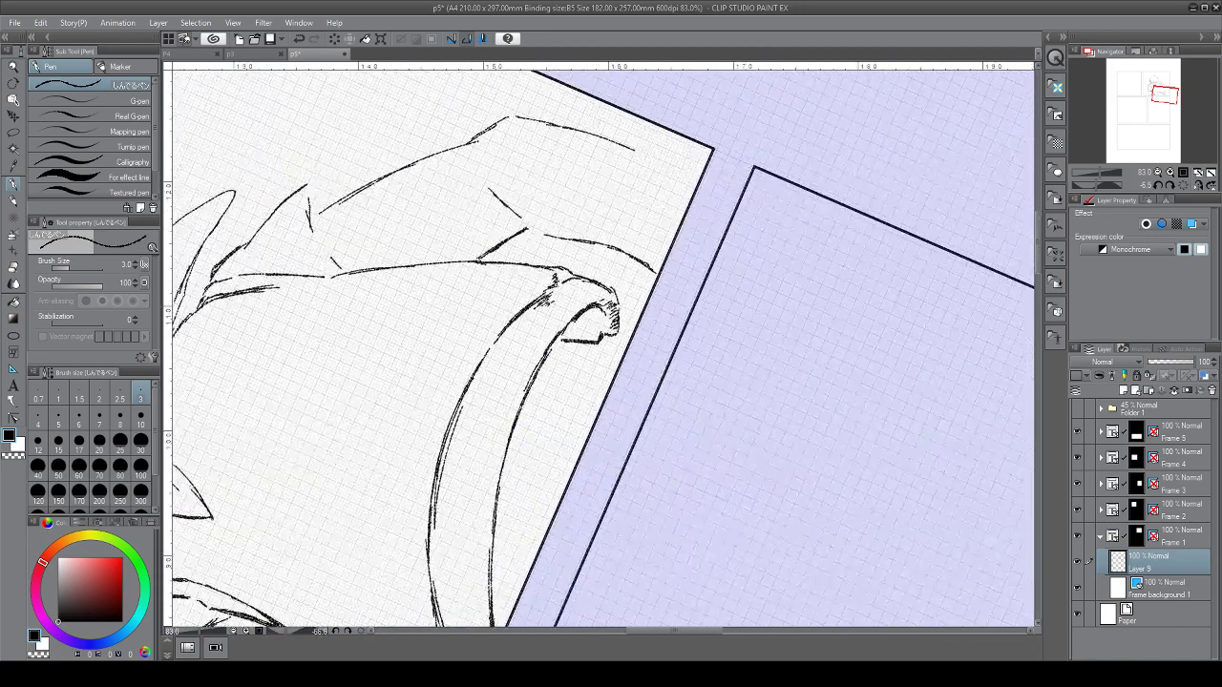
Add a row of short hatching strokes along the inside of the torso's side, from the hem up to the armhole
drag(649, 303, 877, 269)
drag(510, 271, 523, 259)
mouse_move(521, 270)
mouse_down()
mouse_move(615, 239)
mouse_move(751, 233)
mouse_up()
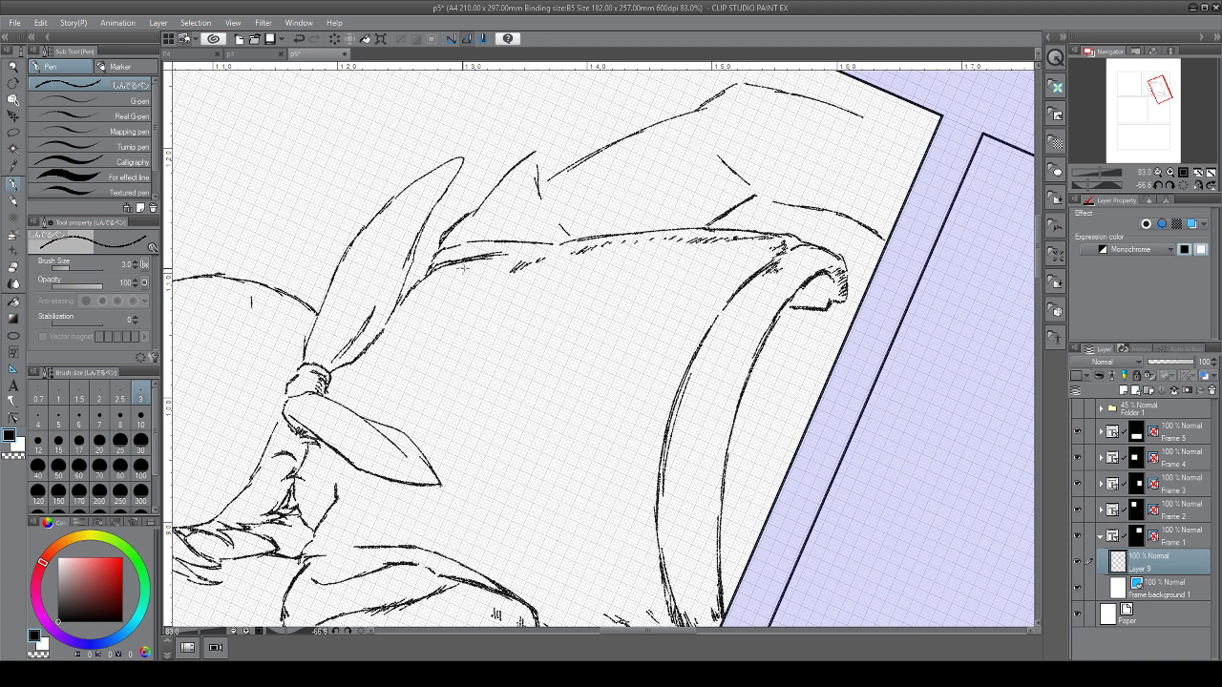
drag(456, 275, 477, 260)
drag(466, 273, 557, 245)
Ink the opening of the small sleeve below the sideways bandana tail and fill its underside with dense hatching
drag(603, 398, 491, 333)
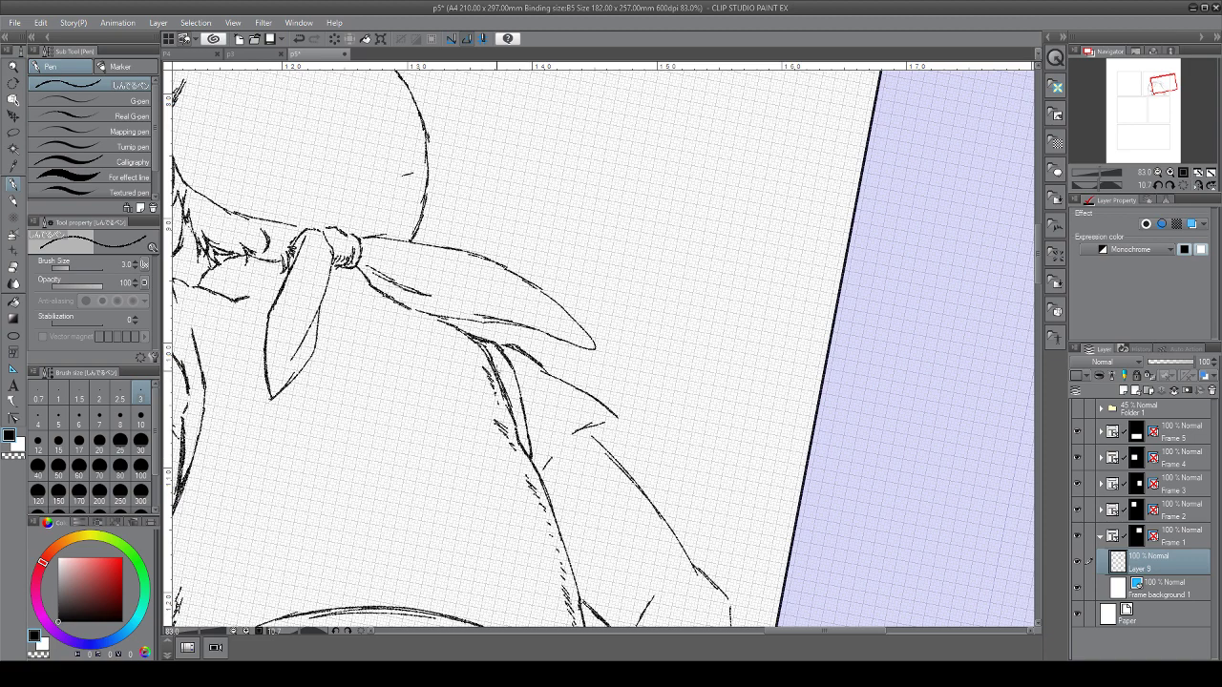
mouse_move(516, 424)
mouse_down()
mouse_move(532, 458)
mouse_move(531, 445)
mouse_move(554, 455)
mouse_move(582, 426)
mouse_move(623, 455)
mouse_up()
mouse_move(590, 425)
mouse_down()
mouse_move(604, 420)
mouse_move(583, 434)
mouse_move(600, 437)
mouse_move(618, 419)
mouse_move(628, 437)
mouse_up()
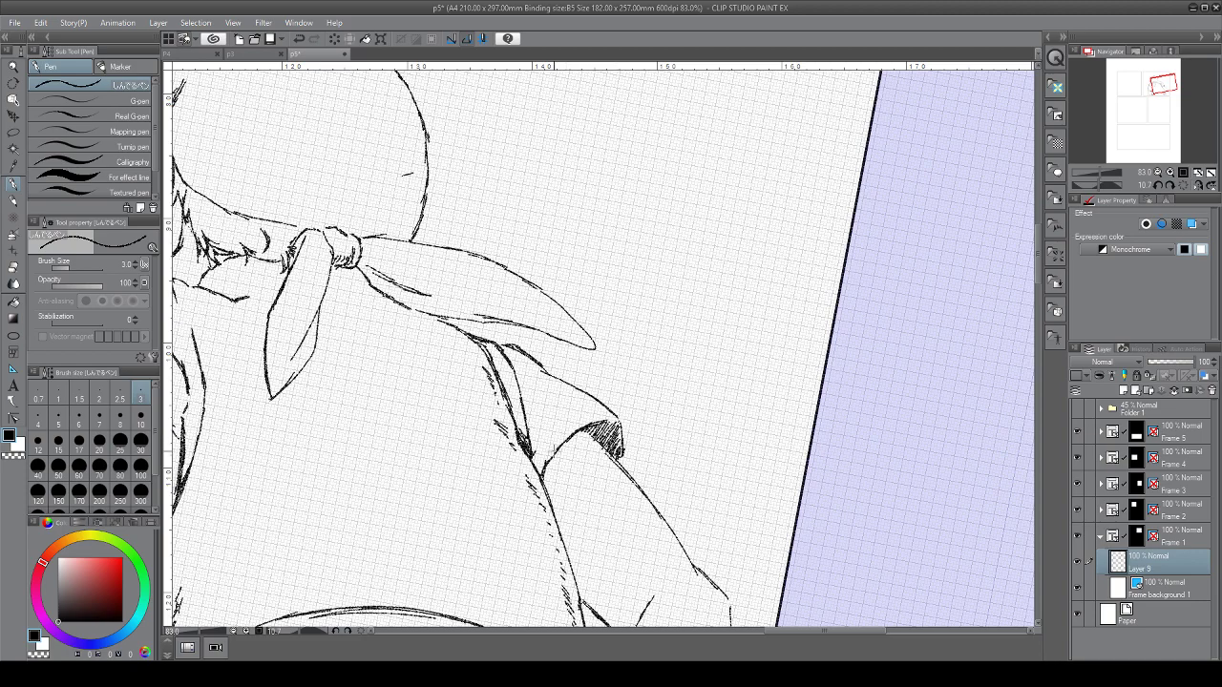
Reset the canvas rotation, add short hatching marks to the bent arm and extend both forearm contours to the panel border
mouse_move(557, 459)
mouse_down()
mouse_move(571, 439)
mouse_move(599, 437)
mouse_move(568, 237)
mouse_up()
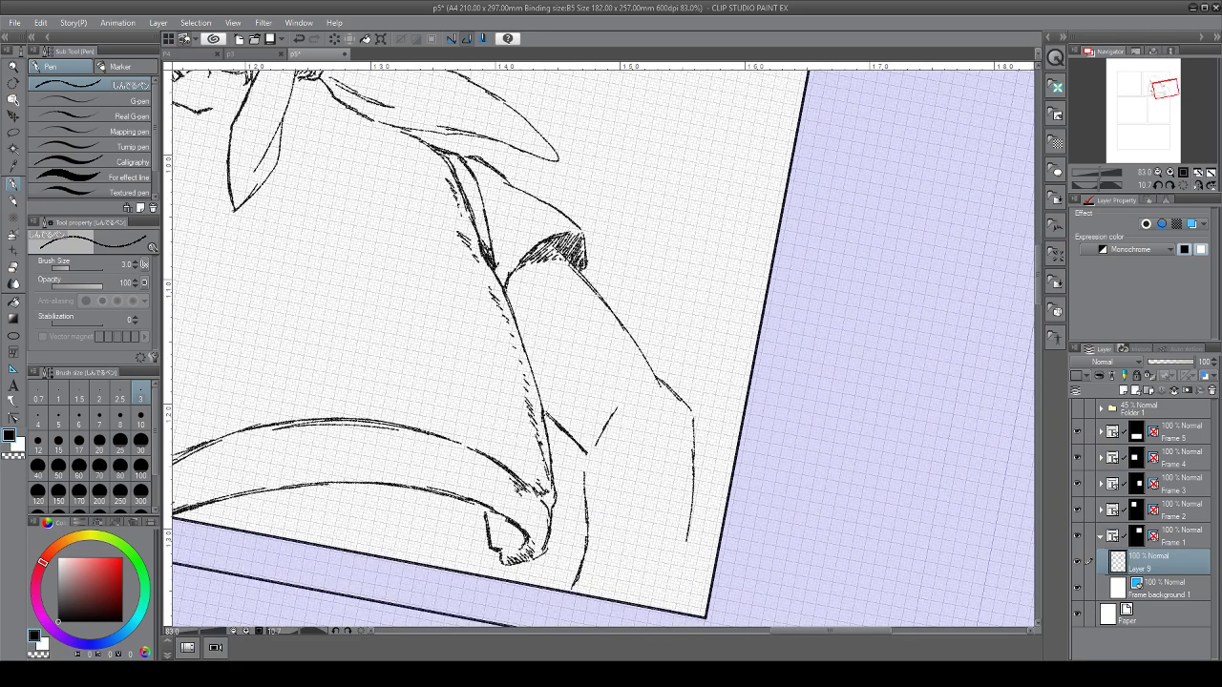
key(ctrl+@)
drag(572, 299, 577, 309)
drag(579, 302, 579, 309)
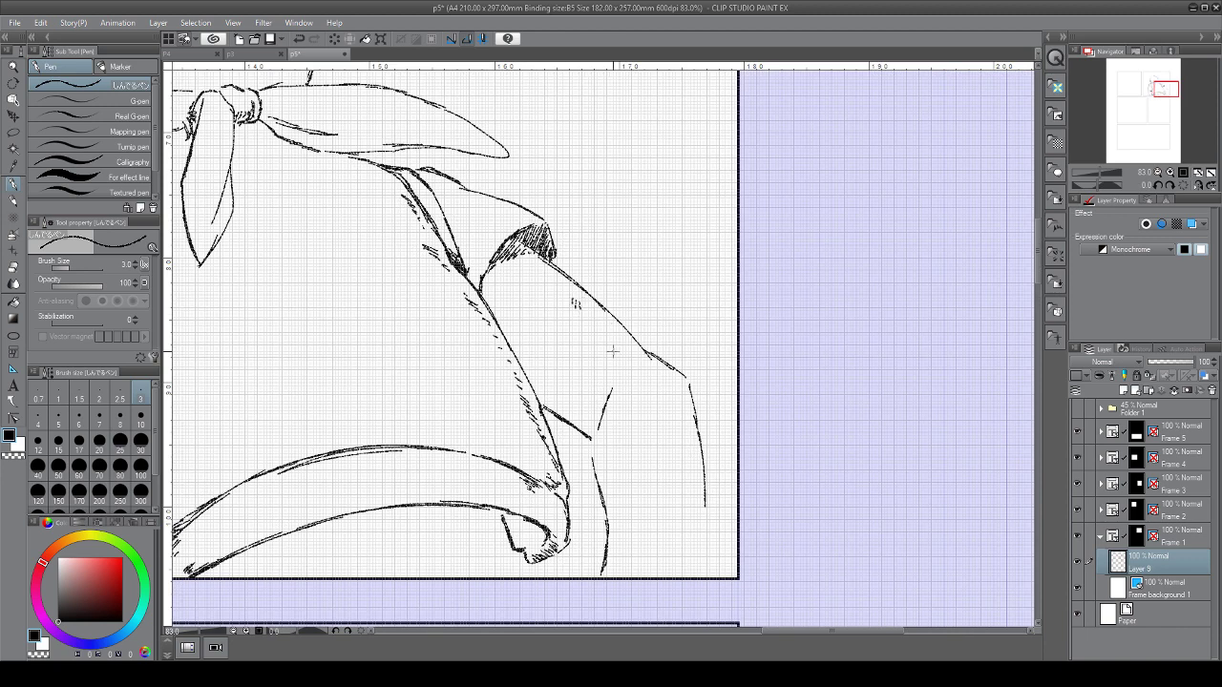
drag(620, 350, 647, 415)
drag(652, 401, 656, 413)
mouse_move(662, 401)
mouse_down()
mouse_move(694, 411)
mouse_move(697, 429)
mouse_up()
drag(704, 485, 703, 573)
mouse_move(598, 434)
mouse_down()
mouse_move(591, 464)
mouse_move(611, 510)
mouse_move(596, 591)
mouse_up()
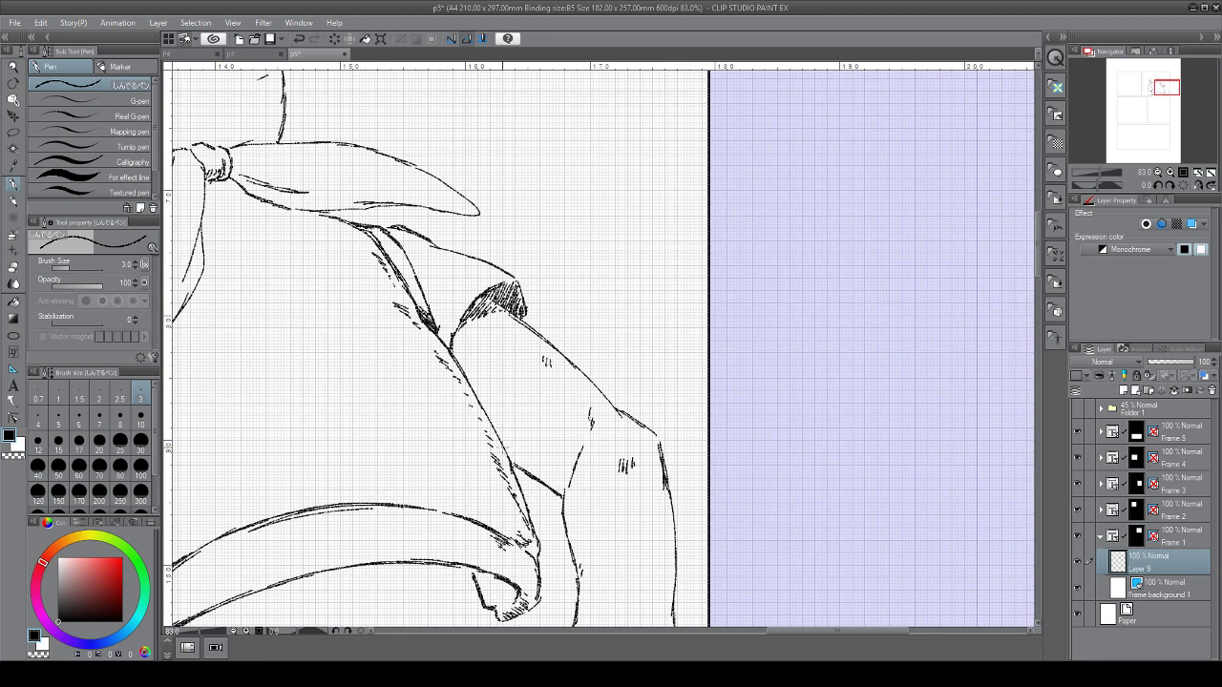
Thicken the torso's side contour beside the bent arm and darken the corner where the arm's fold meets it
mouse_move(504, 451)
mouse_down()
mouse_move(532, 475)
mouse_move(524, 502)
mouse_move(520, 474)
mouse_move(526, 503)
mouse_up()
drag(528, 533, 534, 547)
drag(519, 501, 530, 514)
drag(445, 347, 514, 454)
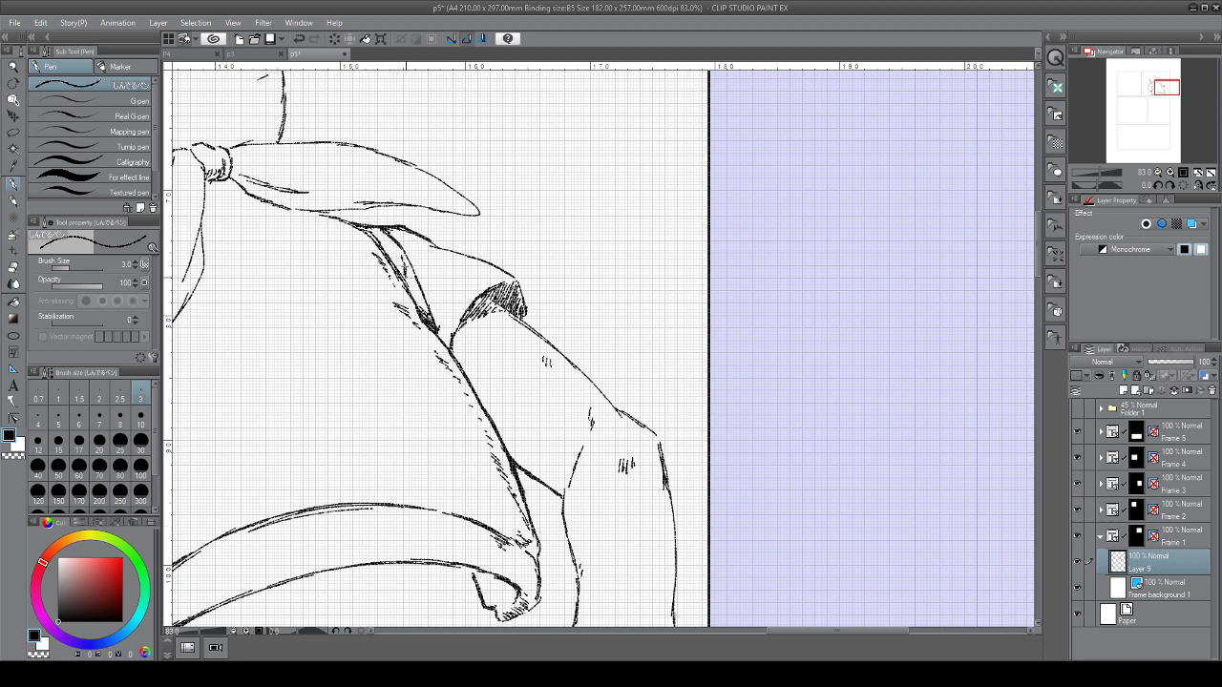
Rotate the canvas and hatch the shadow on the shoulder just below the bandana knot
mouse_move(404, 265)
mouse_down()
mouse_move(431, 326)
mouse_move(597, 304)
mouse_move(775, 333)
mouse_move(754, 273)
mouse_move(784, 284)
mouse_up()
mouse_move(539, 284)
mouse_down()
mouse_move(567, 288)
mouse_move(548, 305)
mouse_up()
drag(566, 292, 551, 304)
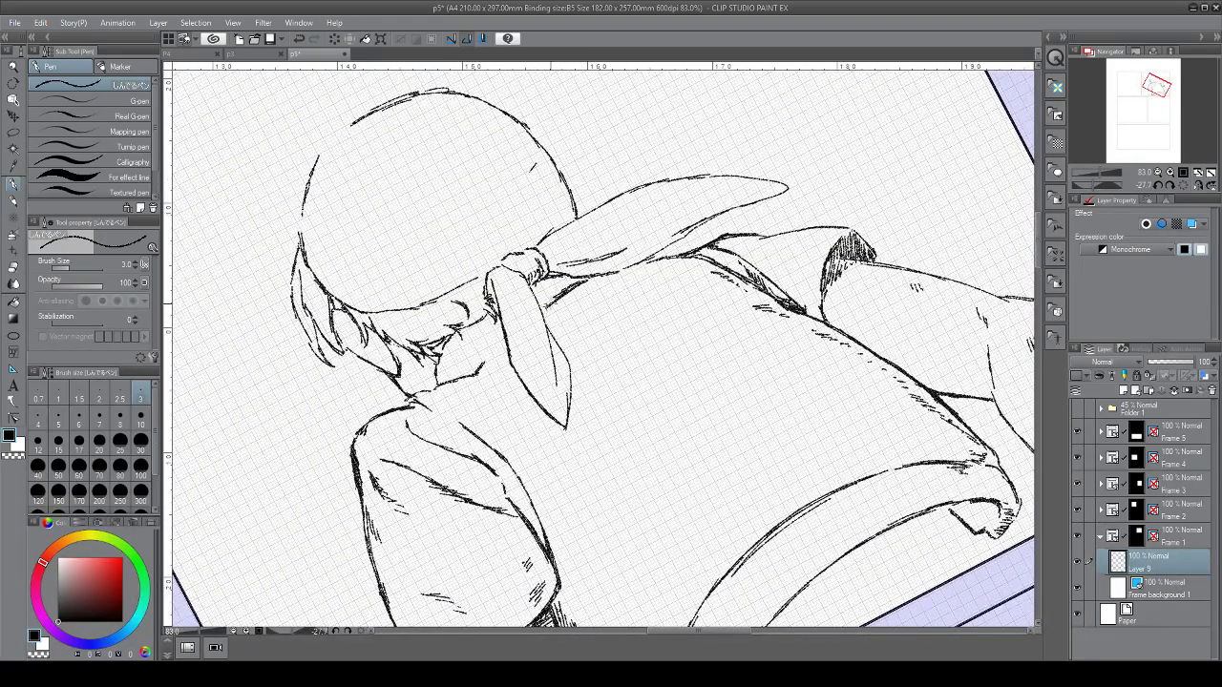
Ink short crease strokes on the upper back beside the hanging bandana tail, undoing the unwanted ones
drag(615, 273, 593, 319)
drag(611, 279, 586, 364)
key(ctrl+z)
key(ctrl+z)
scroll(631, 380, down, 3)
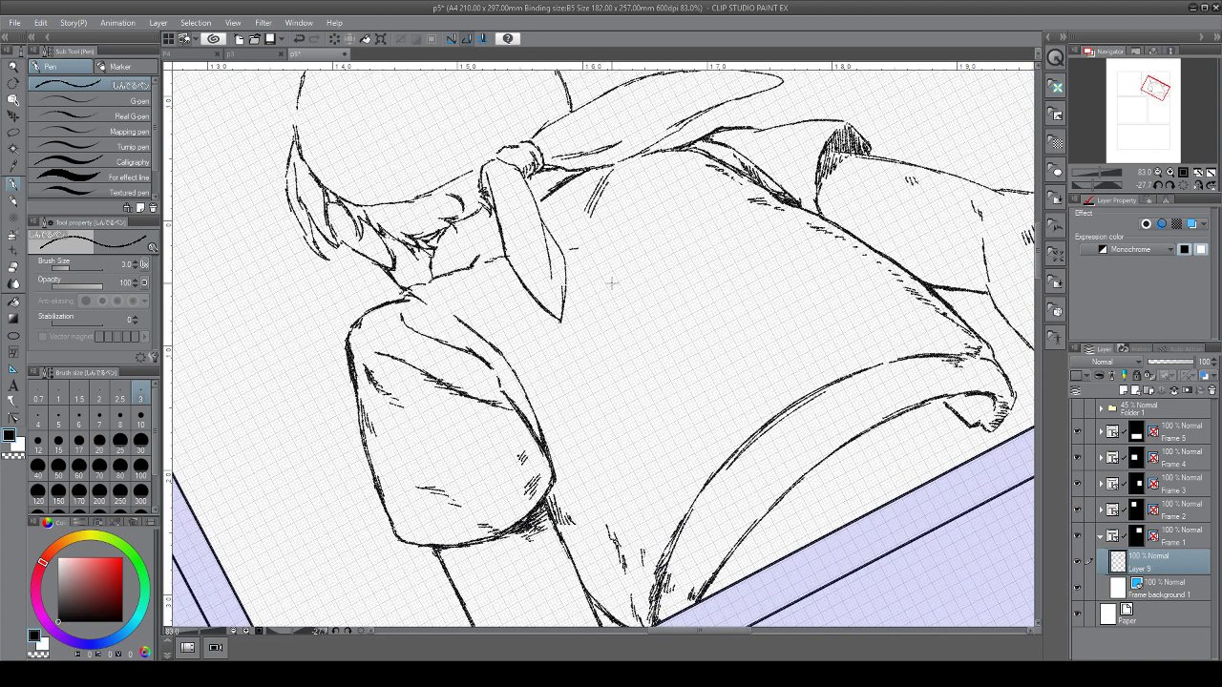
Ink short crease strokes across the upper back and beside the puffed sleeve, and hatch the shoulder below the collar
drag(611, 292, 601, 311)
drag(615, 296, 606, 318)
mouse_move(659, 221)
mouse_down()
mouse_move(697, 199)
mouse_move(744, 195)
mouse_up()
mouse_move(580, 405)
mouse_down()
mouse_move(524, 273)
mouse_move(531, 340)
mouse_up()
drag(533, 324, 545, 360)
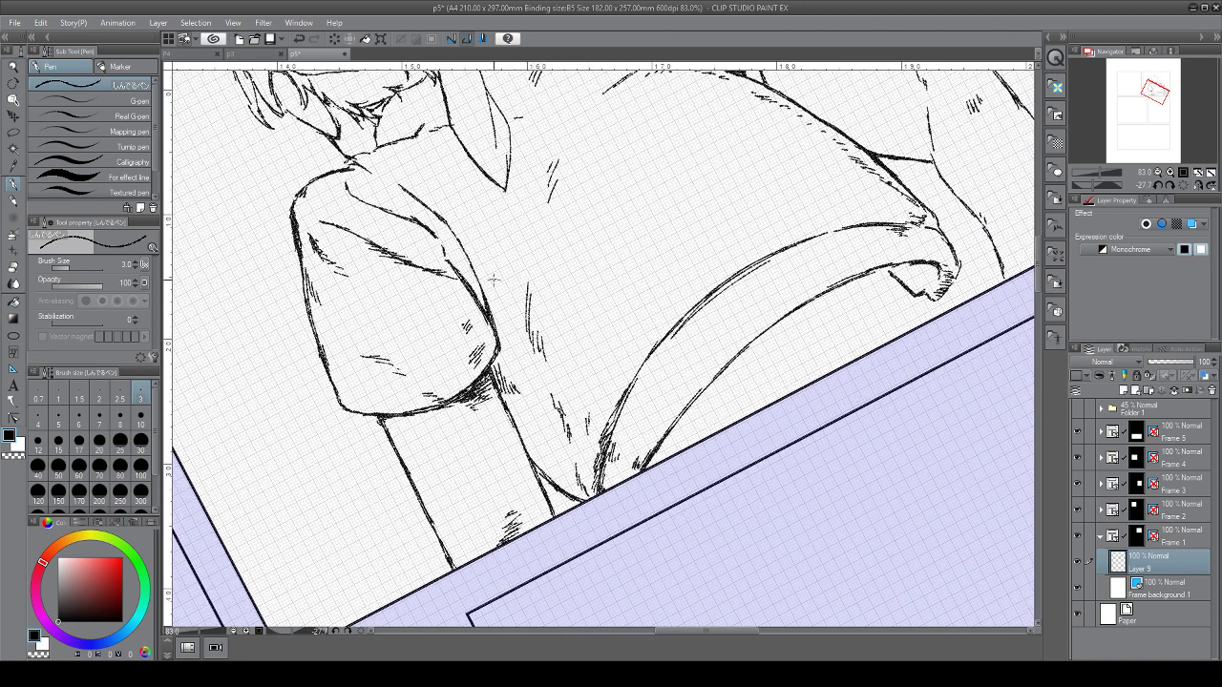
drag(524, 250, 499, 359)
mouse_move(429, 139)
mouse_down()
mouse_move(407, 153)
mouse_move(420, 158)
mouse_up()
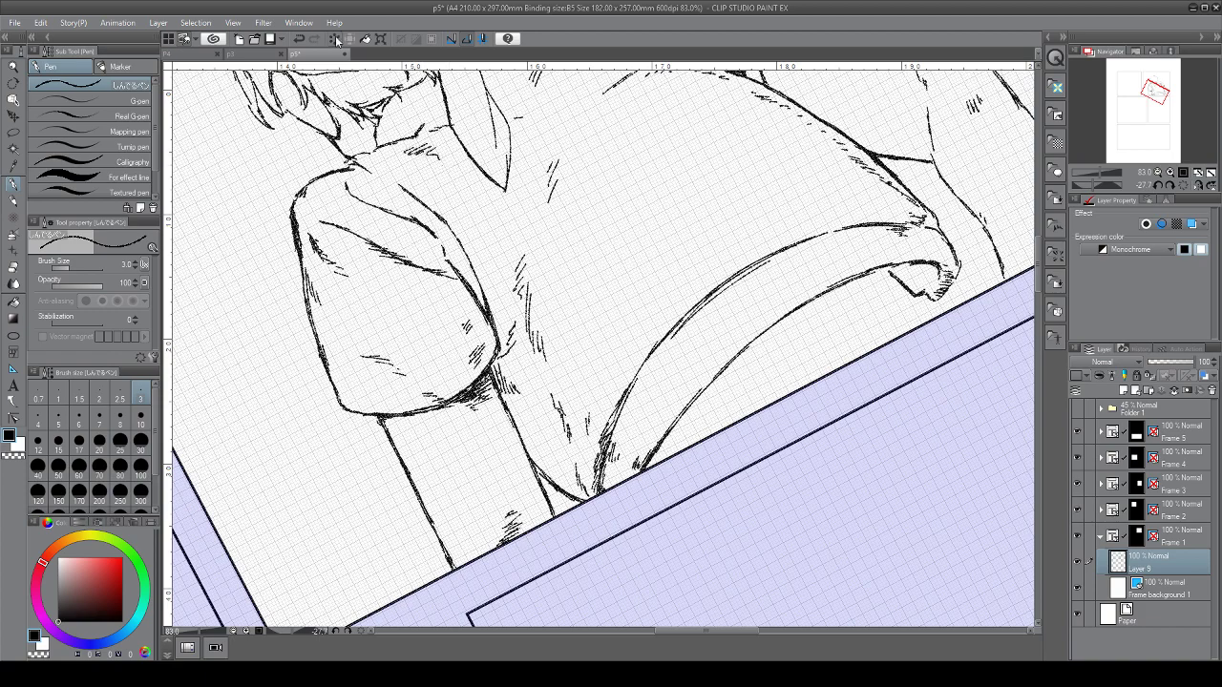
click(299, 39)
click(298, 39)
drag(478, 219, 568, 379)
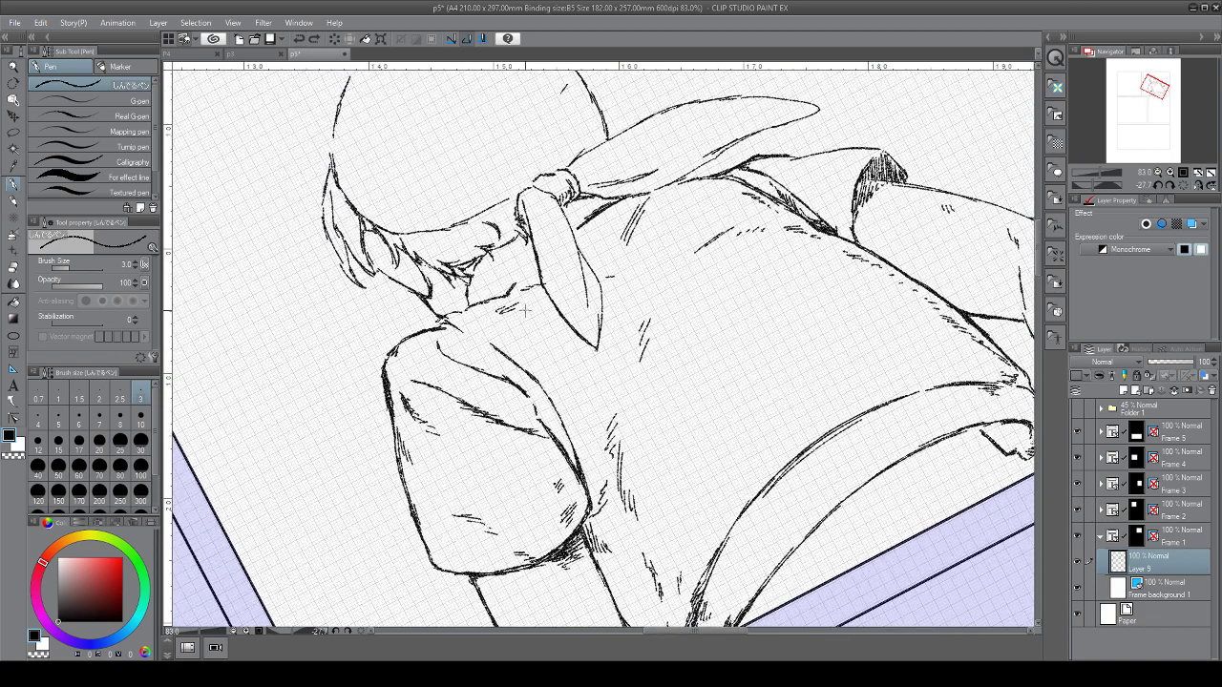
drag(526, 306, 517, 318)
Ink a curved armhole seam beside the puffed sleeve and hatch the shadow between the seam and the sleeve's fold
mouse_move(438, 320)
mouse_down()
mouse_move(470, 307)
mouse_move(527, 229)
mouse_up()
mouse_move(527, 229)
mouse_down()
mouse_move(514, 317)
mouse_move(497, 274)
mouse_move(474, 279)
mouse_move(477, 313)
mouse_up()
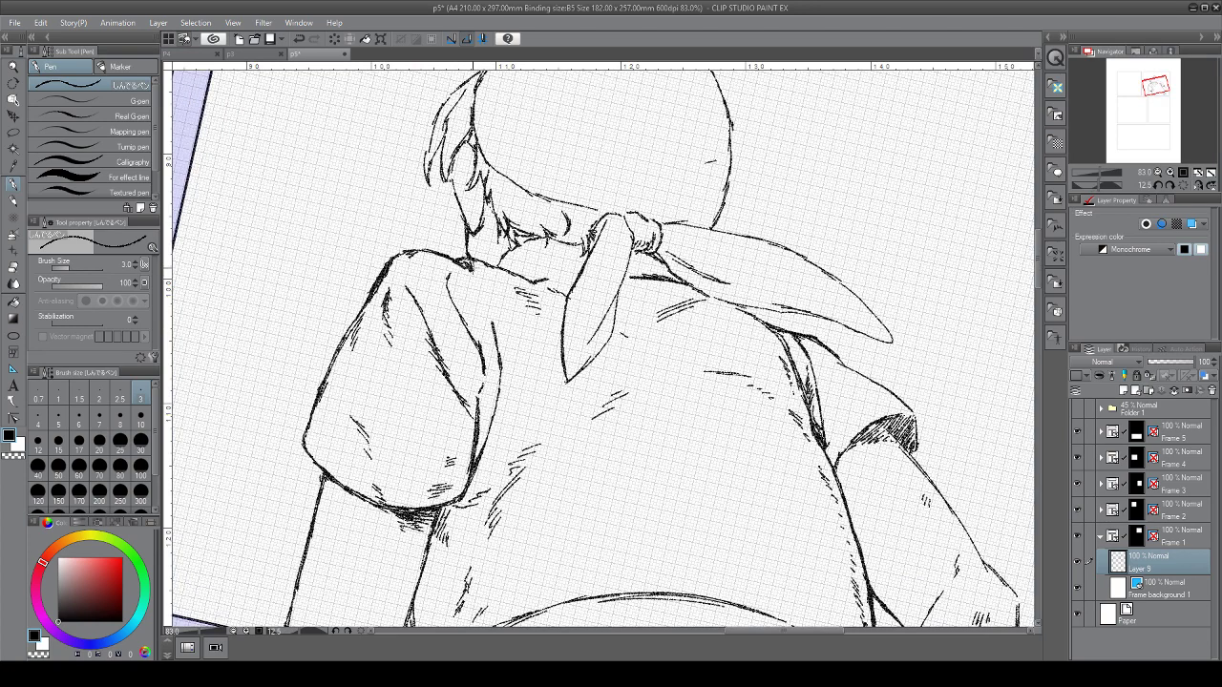
drag(468, 264, 494, 333)
mouse_move(515, 419)
mouse_down()
mouse_move(468, 498)
mouse_move(497, 462)
mouse_up()
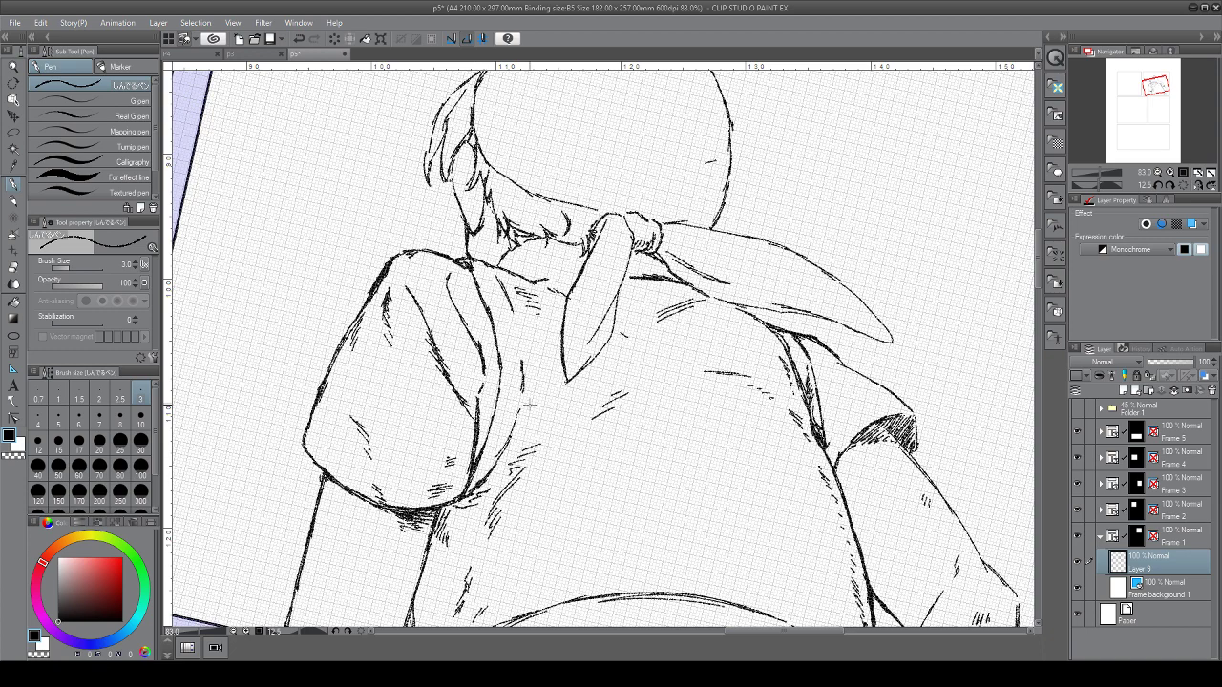
drag(525, 396, 514, 439)
drag(506, 370, 509, 385)
drag(525, 376, 427, 280)
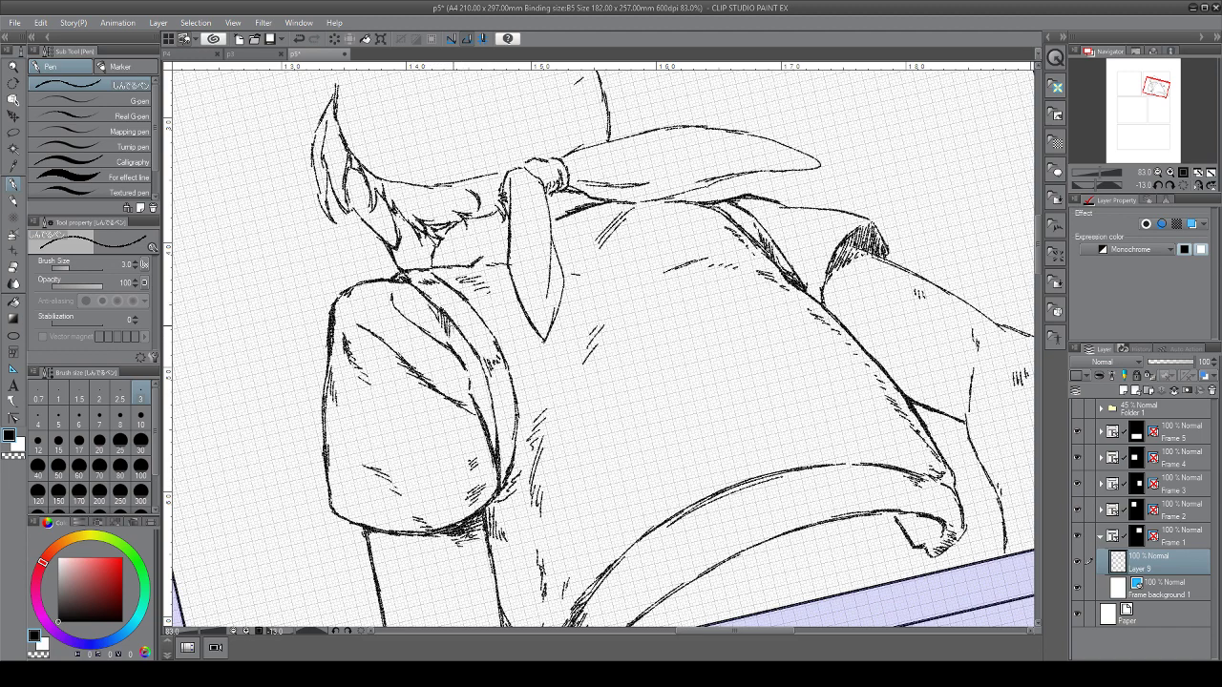
drag(456, 339, 496, 449)
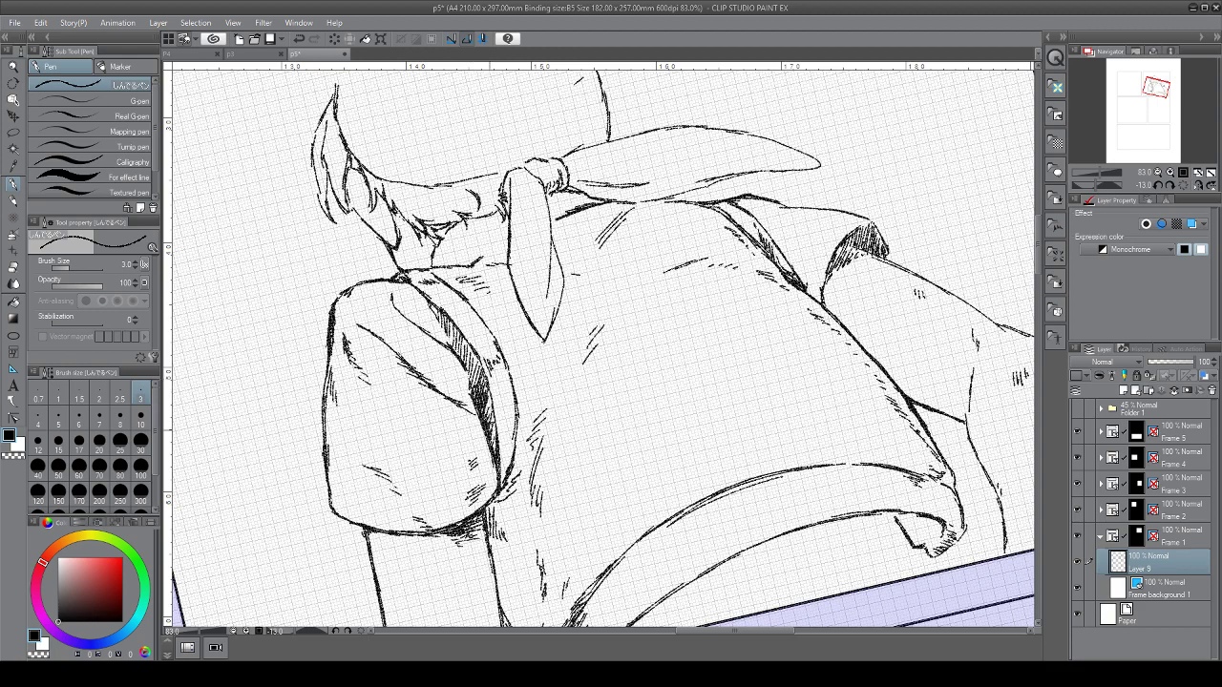
drag(487, 424, 497, 449)
Add crease strokes inside the small sleeve of the bent arm and darken the torso's side contour below the puffed sleeve
mouse_move(772, 210)
mouse_down()
mouse_move(633, 192)
mouse_move(613, 218)
mouse_move(615, 243)
mouse_up()
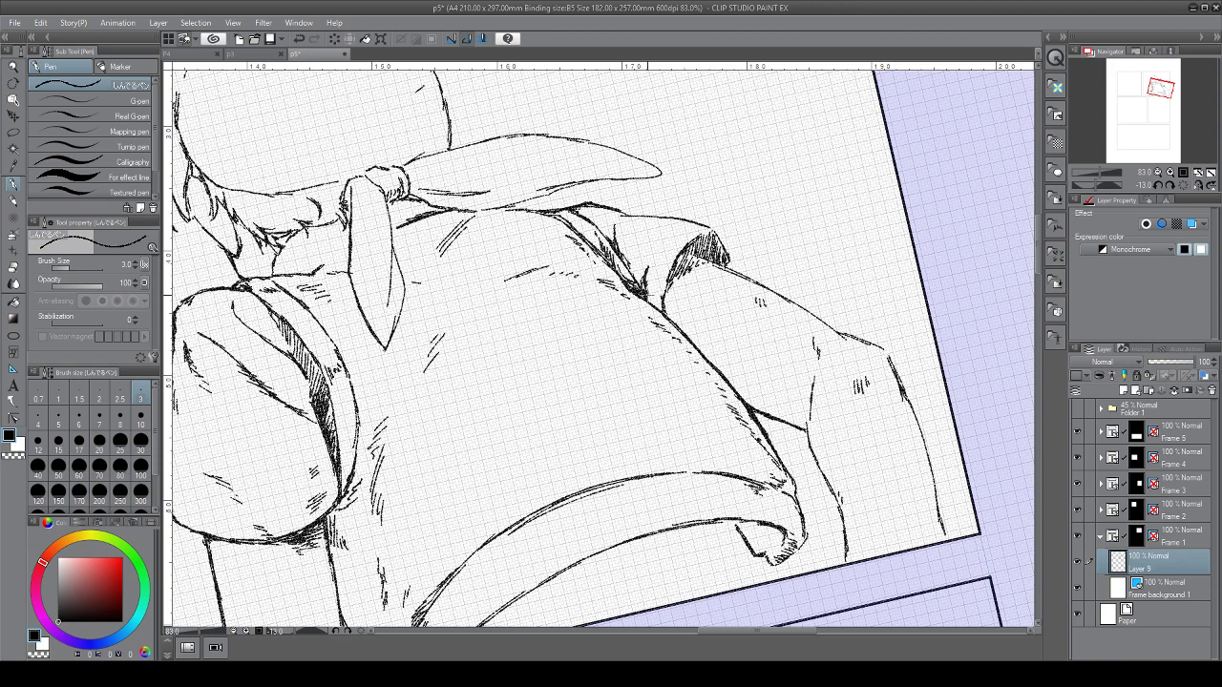
drag(669, 276, 550, 204)
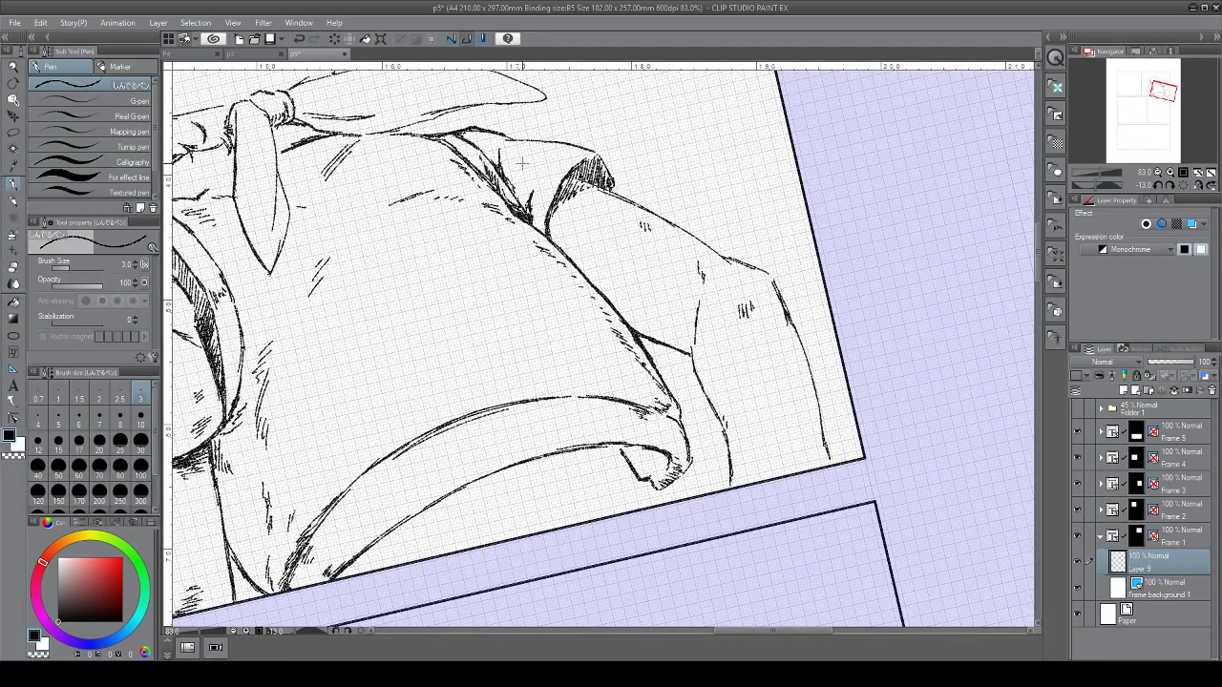
drag(528, 160, 760, 76)
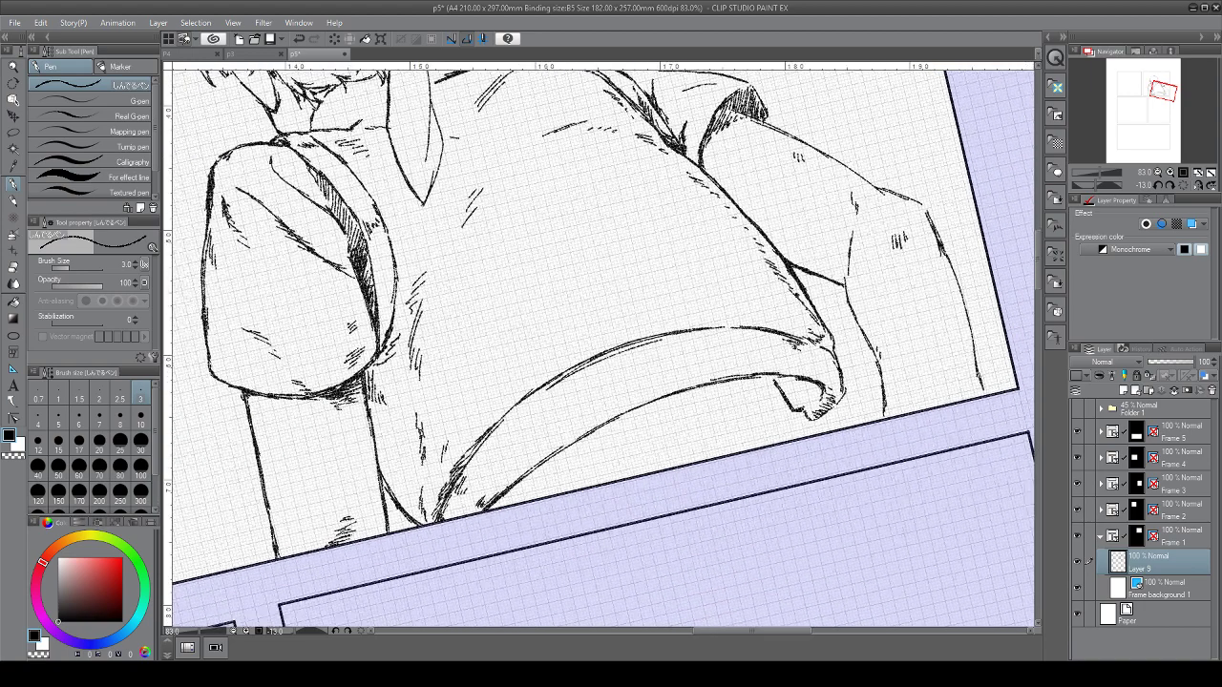
mouse_move(369, 384)
mouse_down()
mouse_move(381, 411)
mouse_move(378, 468)
mouse_up()
scroll(612, 525, down, 3)
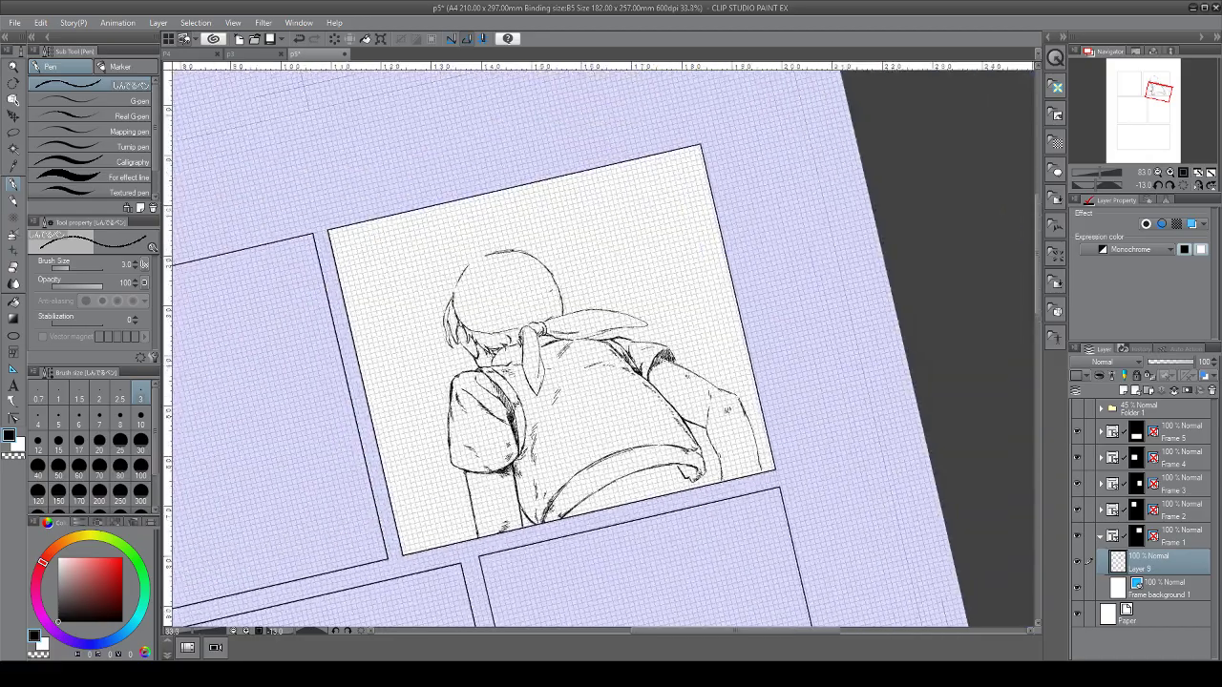
Hatch small shadows on the neck and in the gap directly under the bandana knot
scroll(476, 399, up, 4)
mouse_move(521, 297)
mouse_down()
mouse_move(547, 258)
mouse_move(573, 289)
mouse_up()
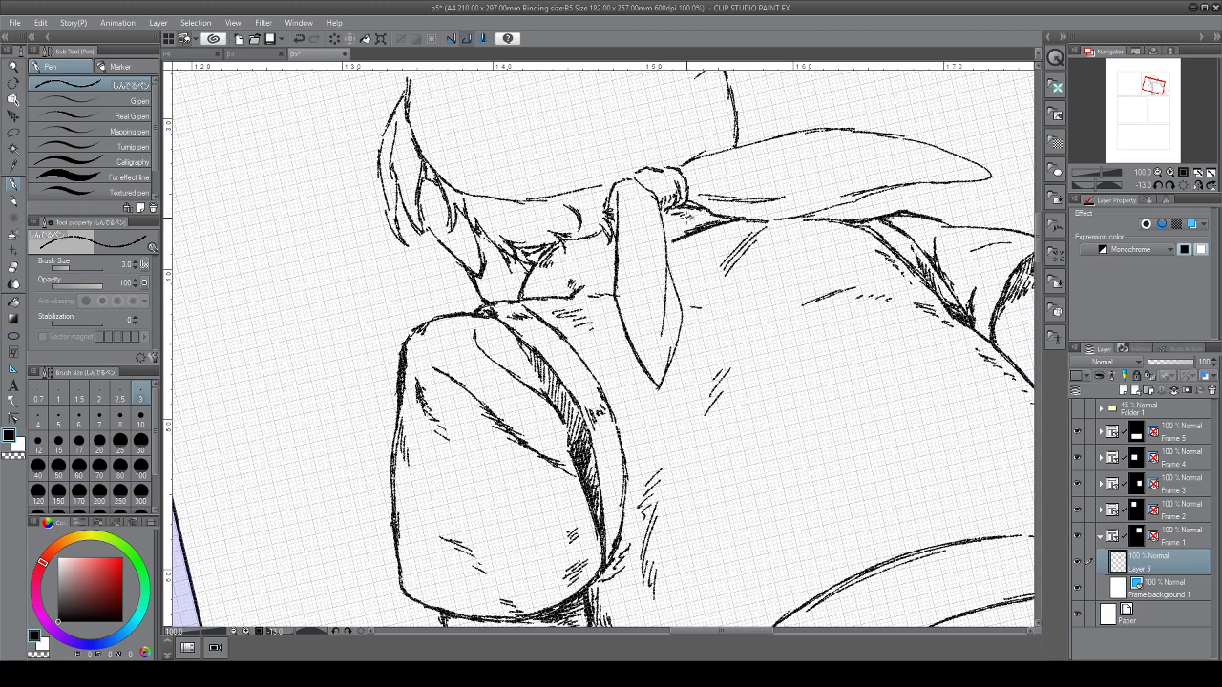
drag(704, 212, 687, 224)
mouse_move(699, 214)
mouse_down()
mouse_move(676, 227)
mouse_move(704, 230)
mouse_up()
drag(695, 211, 681, 225)
drag(703, 209, 685, 226)
Shade the hanging bandana tail with short hatching and thicken its contour down to the tip
drag(630, 187, 642, 225)
mouse_move(626, 197)
mouse_down()
mouse_move(619, 208)
mouse_move(662, 298)
mouse_move(658, 347)
mouse_up()
drag(672, 333, 659, 368)
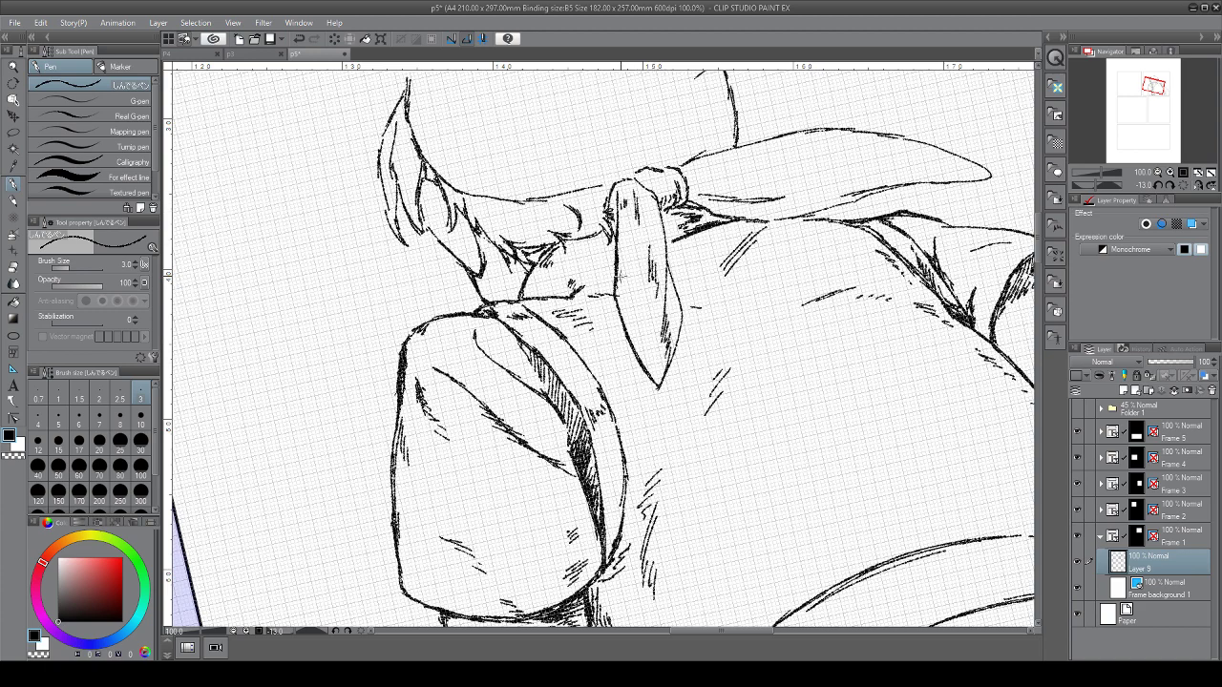
mouse_move(617, 294)
mouse_down()
mouse_move(633, 353)
mouse_move(661, 388)
mouse_up()
drag(667, 252, 678, 319)
mouse_move(668, 200)
mouse_down()
mouse_move(655, 229)
mouse_move(669, 296)
mouse_up()
drag(676, 313, 660, 387)
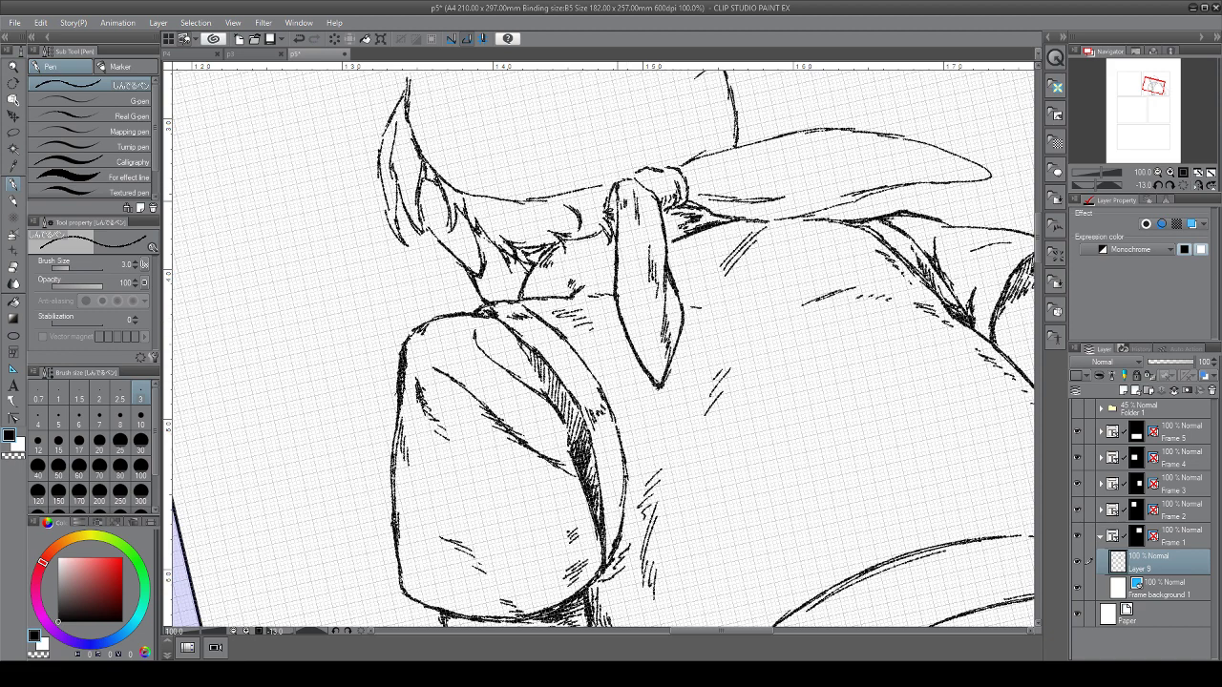
Rotate the canvas and darken the hair strands at the nape beside the bandana knot
drag(617, 189, 454, 265)
mouse_move(453, 265)
mouse_down()
mouse_move(528, 268)
mouse_move(541, 296)
mouse_move(522, 318)
mouse_up()
drag(552, 261, 538, 288)
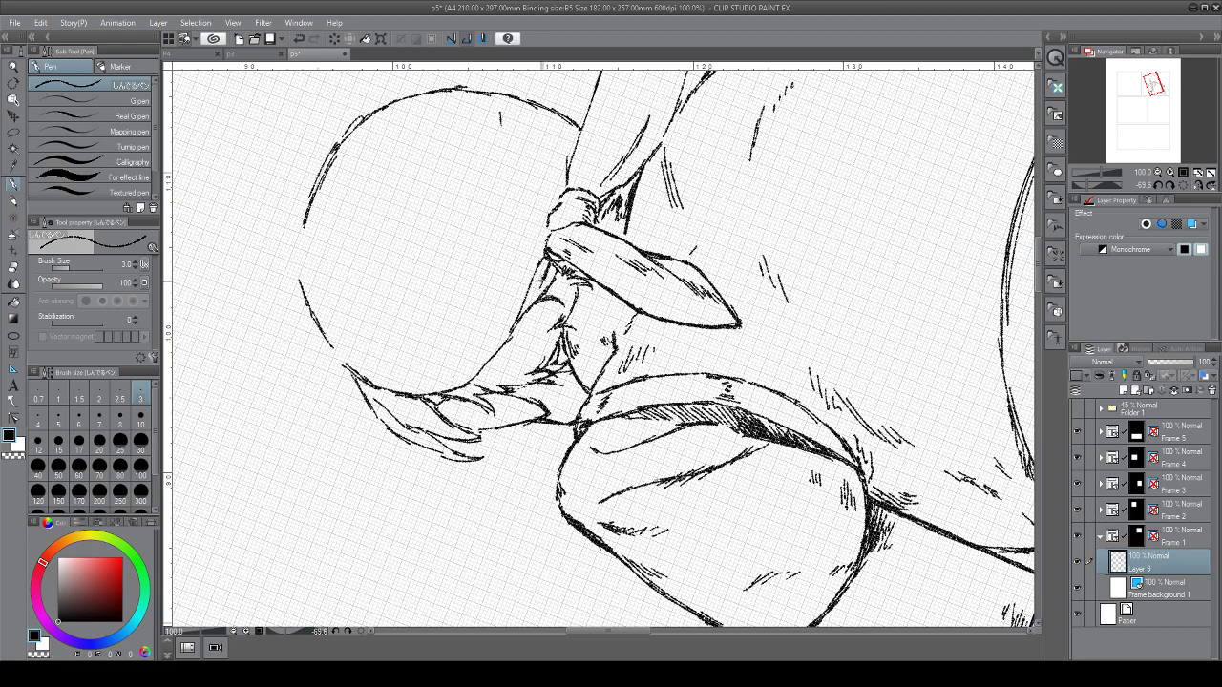
Ink long curved fold lines across the bandana that converge on the knot, rotating the canvas to suit the strokes
key(ctrl+at)
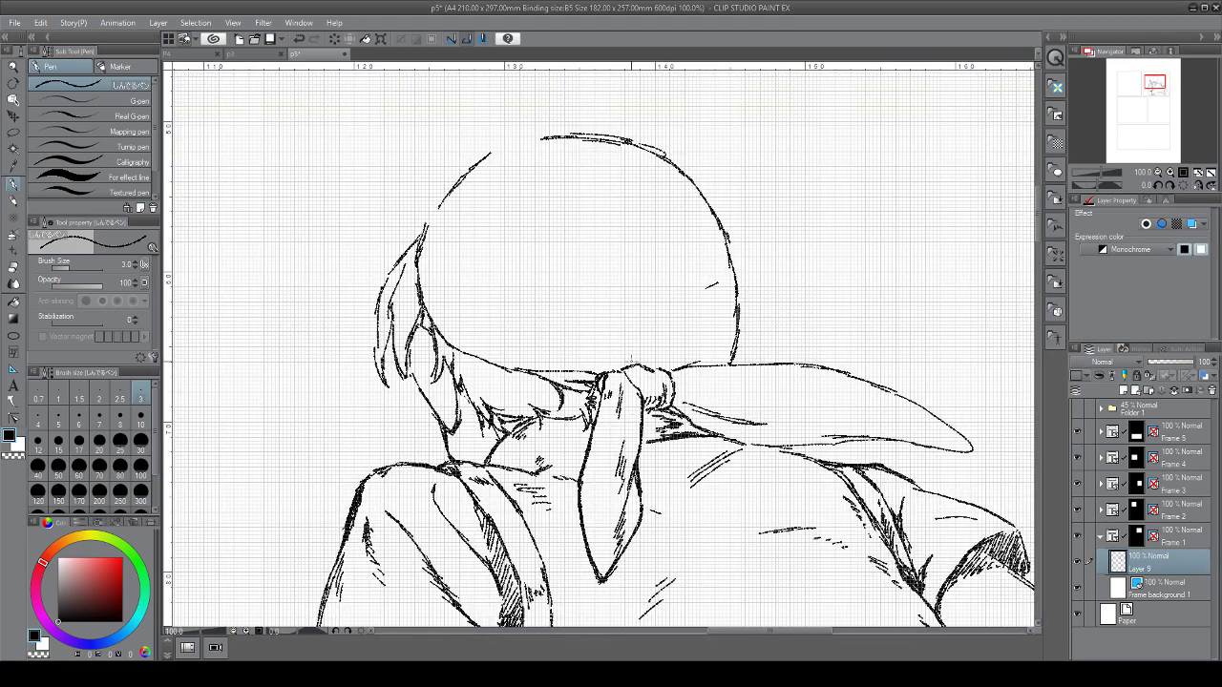
drag(631, 359, 520, 420)
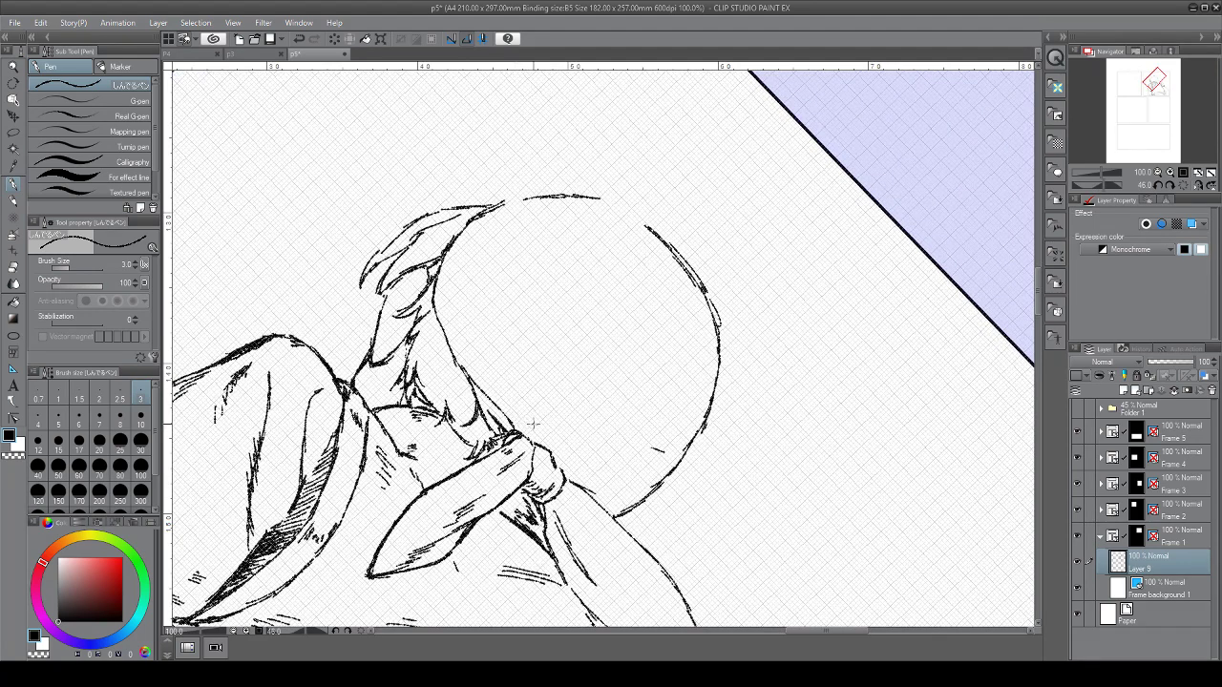
drag(537, 233, 540, 413)
mouse_move(477, 250)
mouse_down()
mouse_move(475, 346)
mouse_move(512, 403)
mouse_up()
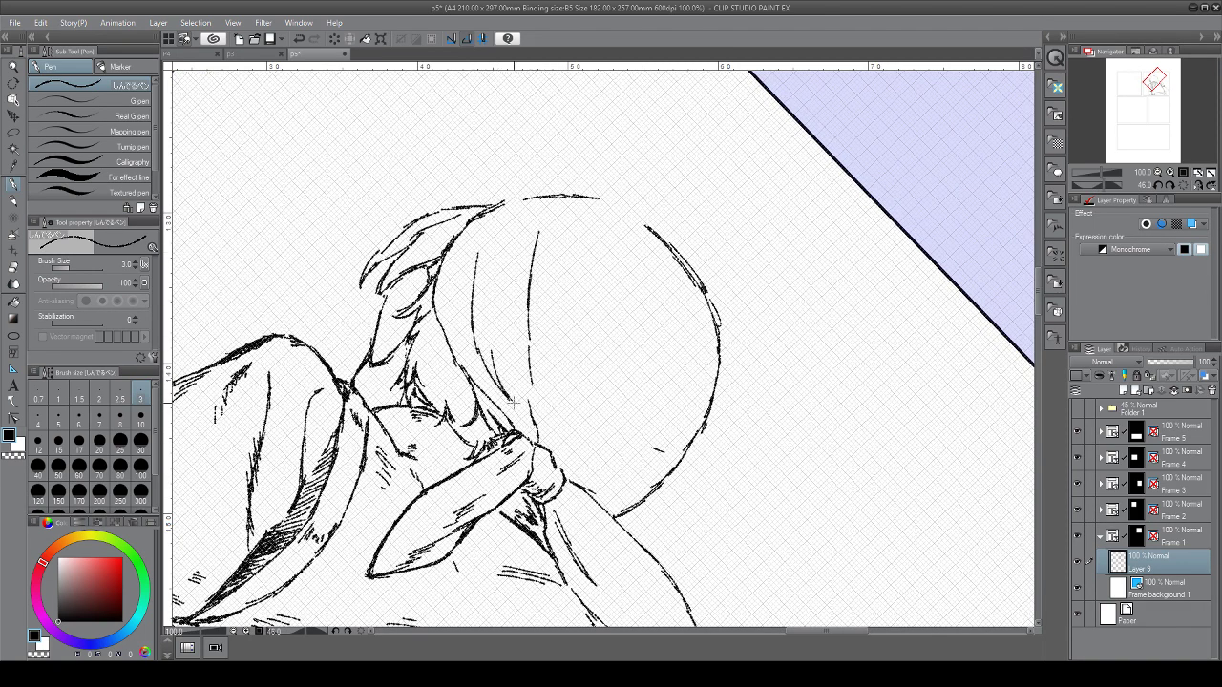
drag(608, 350, 563, 431)
mouse_move(601, 378)
mouse_down()
mouse_move(596, 413)
mouse_move(626, 360)
mouse_up()
drag(687, 430, 715, 315)
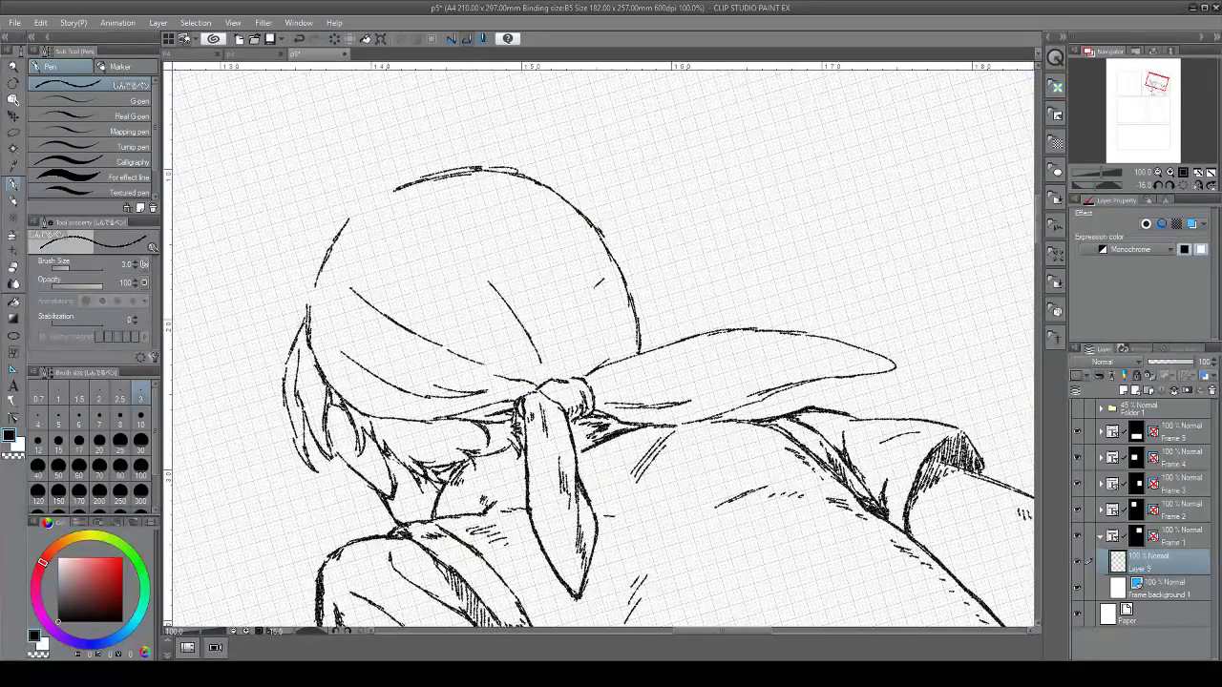
drag(571, 372, 583, 336)
drag(578, 239, 582, 339)
drag(616, 305, 611, 357)
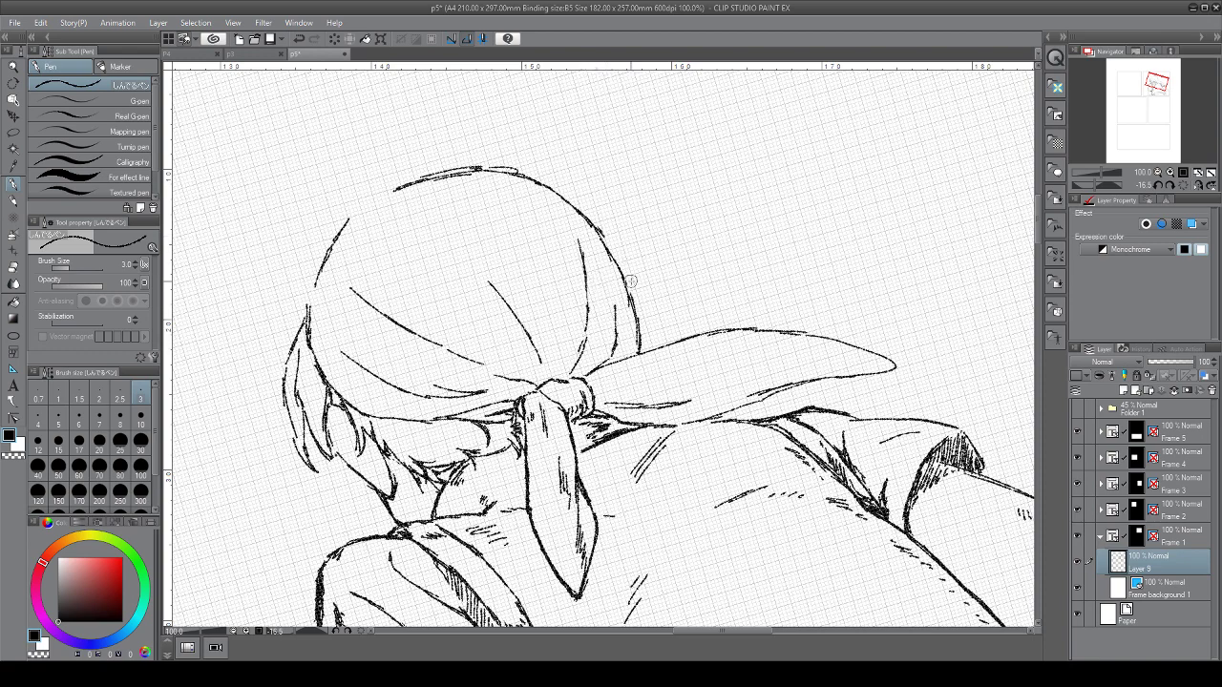
Redraw the bandana's outer contour closer in above the flying tail and close the remaining gaps in the head outline
key(ctrl+z)
drag(611, 270, 622, 325)
mouse_move(625, 311)
mouse_down()
mouse_move(623, 298)
mouse_move(625, 359)
mouse_up()
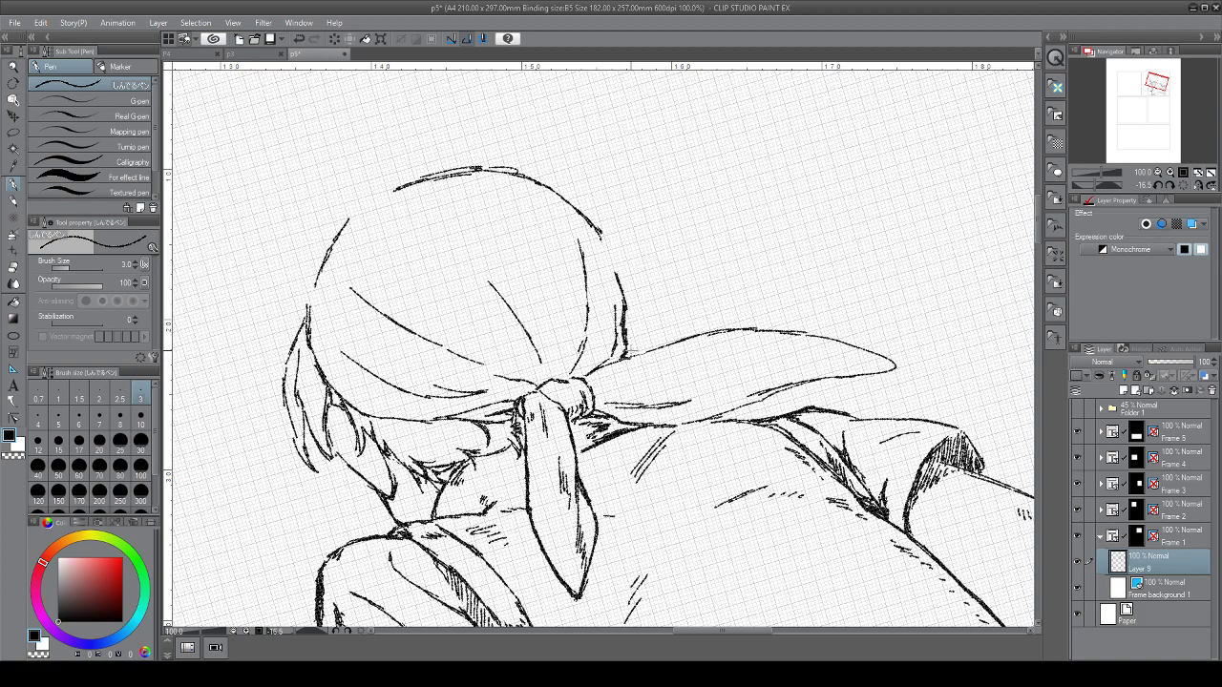
mouse_move(586, 219)
mouse_down()
mouse_move(617, 274)
mouse_move(639, 272)
mouse_move(739, 197)
mouse_up()
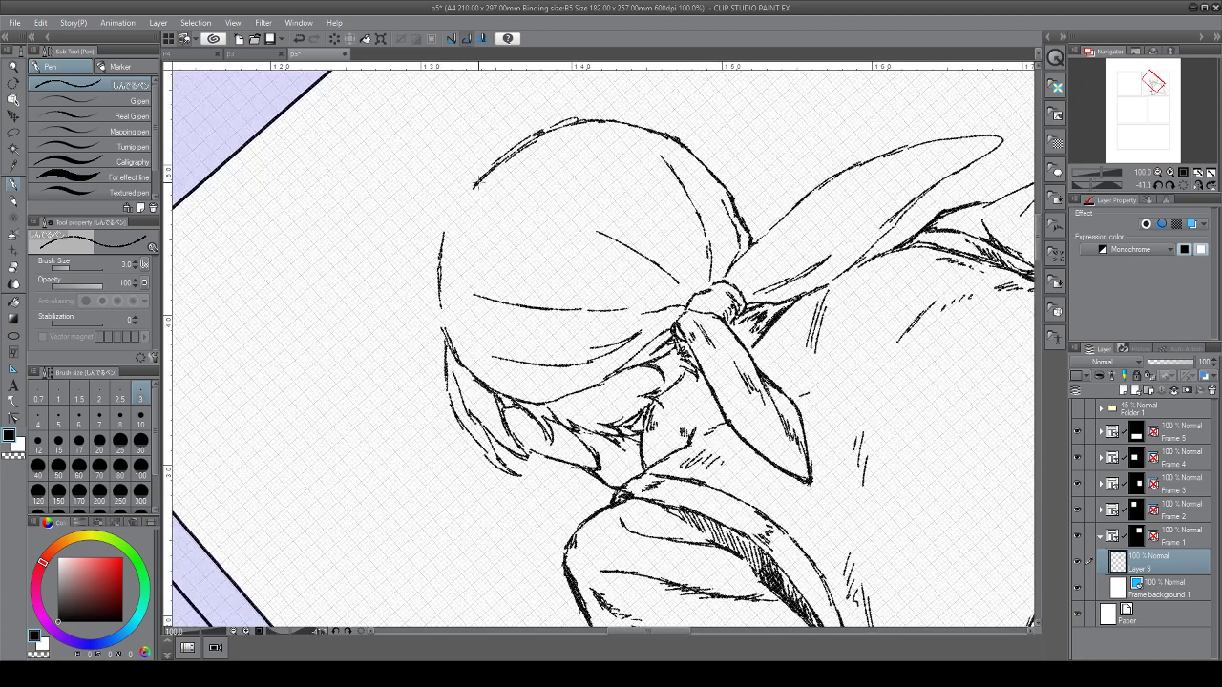
mouse_move(482, 182)
mouse_down()
mouse_move(449, 228)
mouse_move(442, 315)
mouse_move(456, 361)
mouse_move(451, 403)
mouse_move(507, 512)
mouse_up()
key(ctrl+at)
mouse_move(415, 404)
mouse_down()
mouse_move(443, 306)
mouse_move(454, 345)
mouse_move(458, 284)
mouse_up()
Ink pointed hair strands along the cheek and below the bandana's lower edge toward the knot
mouse_move(464, 327)
mouse_down()
mouse_move(476, 350)
mouse_move(471, 297)
mouse_move(495, 359)
mouse_move(482, 339)
mouse_up()
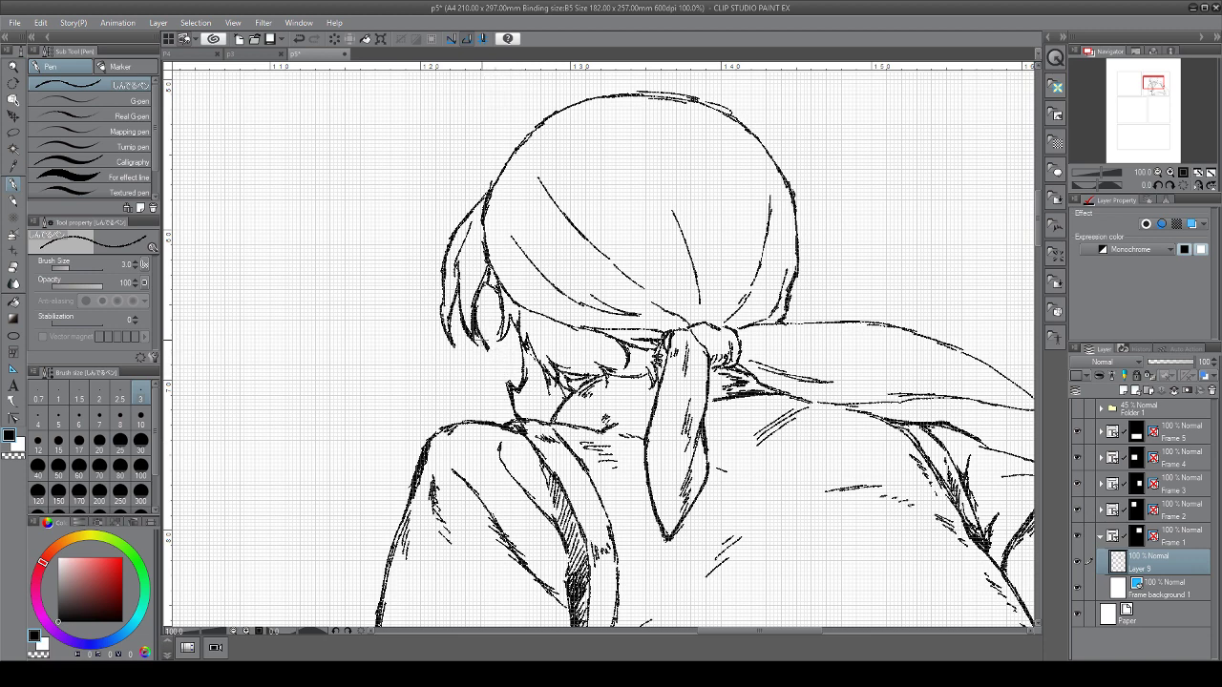
drag(484, 340, 509, 385)
drag(502, 330, 511, 355)
drag(493, 294, 491, 311)
drag(522, 344, 527, 365)
drag(515, 321, 530, 352)
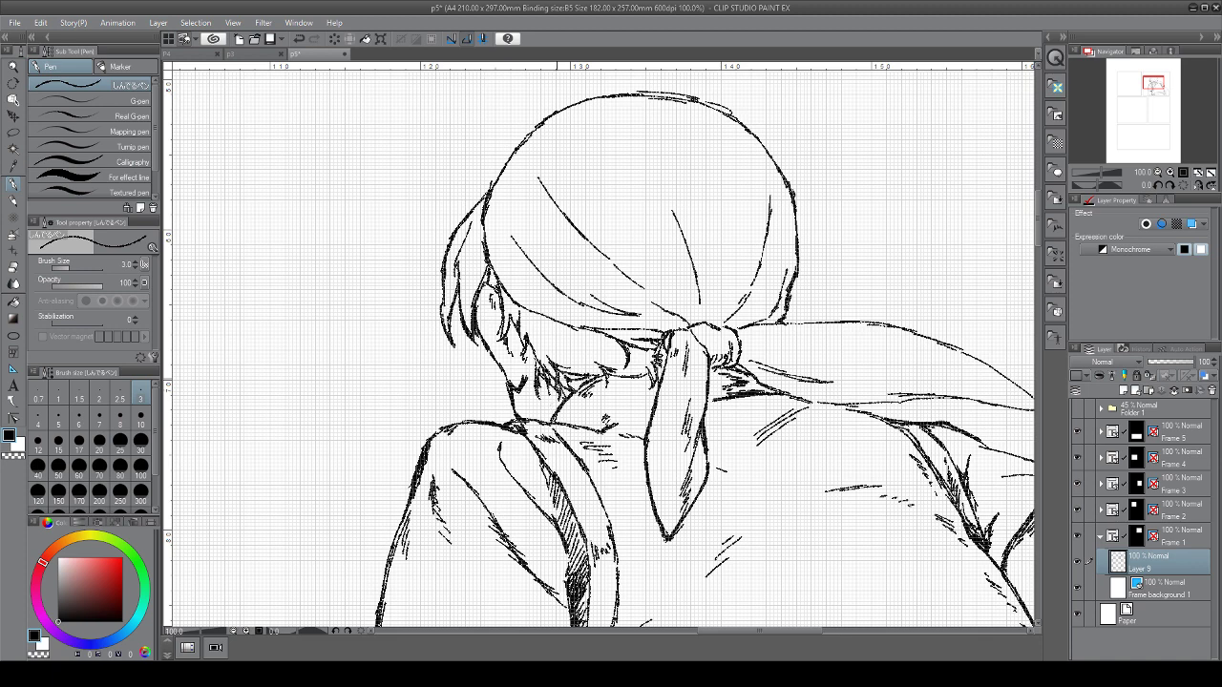
mouse_move(528, 319)
mouse_down()
mouse_move(552, 343)
mouse_move(585, 350)
mouse_move(584, 364)
mouse_up()
drag(602, 348, 645, 376)
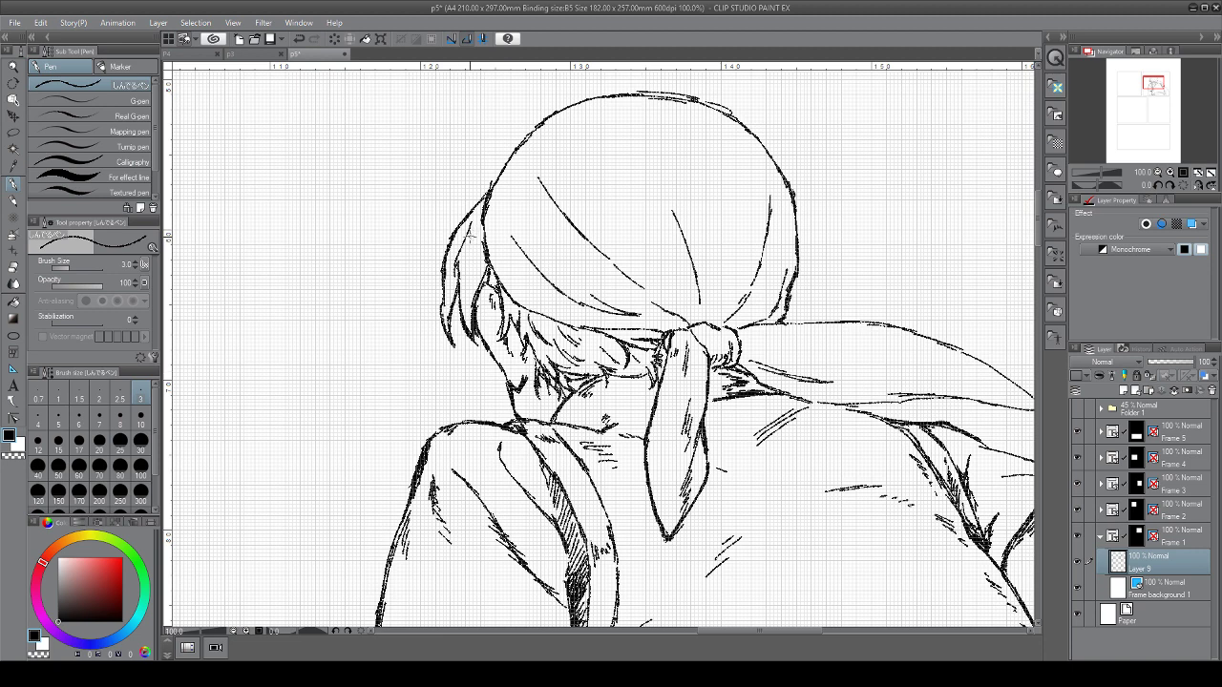
Add strand lines to the hair beside the face and thicken the bandana's edge where it meets that hair
drag(459, 250, 474, 286)
drag(461, 277, 472, 296)
drag(468, 249, 481, 263)
mouse_move(458, 219)
mouse_down()
mouse_move(470, 235)
mouse_move(445, 262)
mouse_up()
drag(455, 277, 443, 298)
mouse_move(491, 193)
mouse_down()
mouse_move(477, 250)
mouse_move(476, 213)
mouse_up()
drag(488, 198, 476, 239)
drag(506, 166, 491, 187)
mouse_move(537, 128)
mouse_down()
mouse_move(510, 157)
mouse_move(485, 233)
mouse_move(516, 254)
mouse_move(533, 299)
mouse_move(579, 309)
mouse_up()
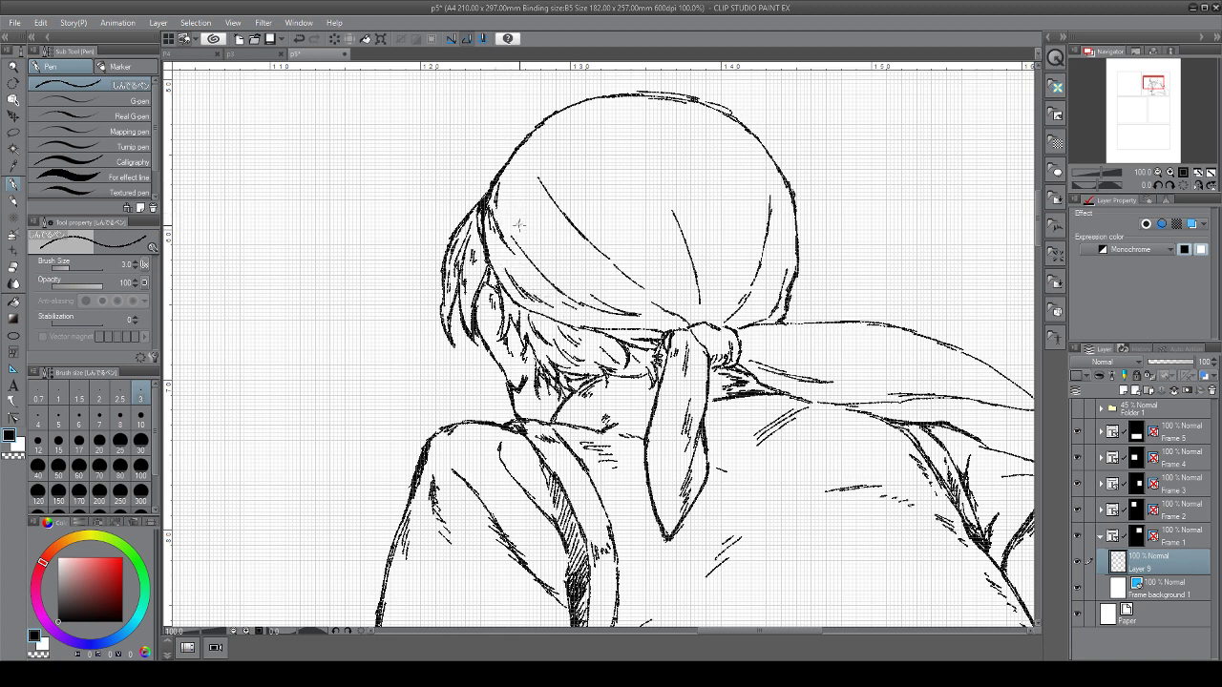
Add short hatching along the bandana's folds on the face side and where they gather above the knot
drag(502, 219, 533, 248)
drag(520, 227, 544, 256)
mouse_move(528, 174)
mouse_down()
mouse_move(512, 152)
mouse_move(550, 216)
mouse_up()
drag(562, 275, 602, 302)
mouse_move(585, 288)
mouse_down()
mouse_move(625, 306)
mouse_move(663, 293)
mouse_move(674, 298)
mouse_move(666, 319)
mouse_move(681, 324)
mouse_move(691, 302)
mouse_up()
drag(677, 262, 688, 298)
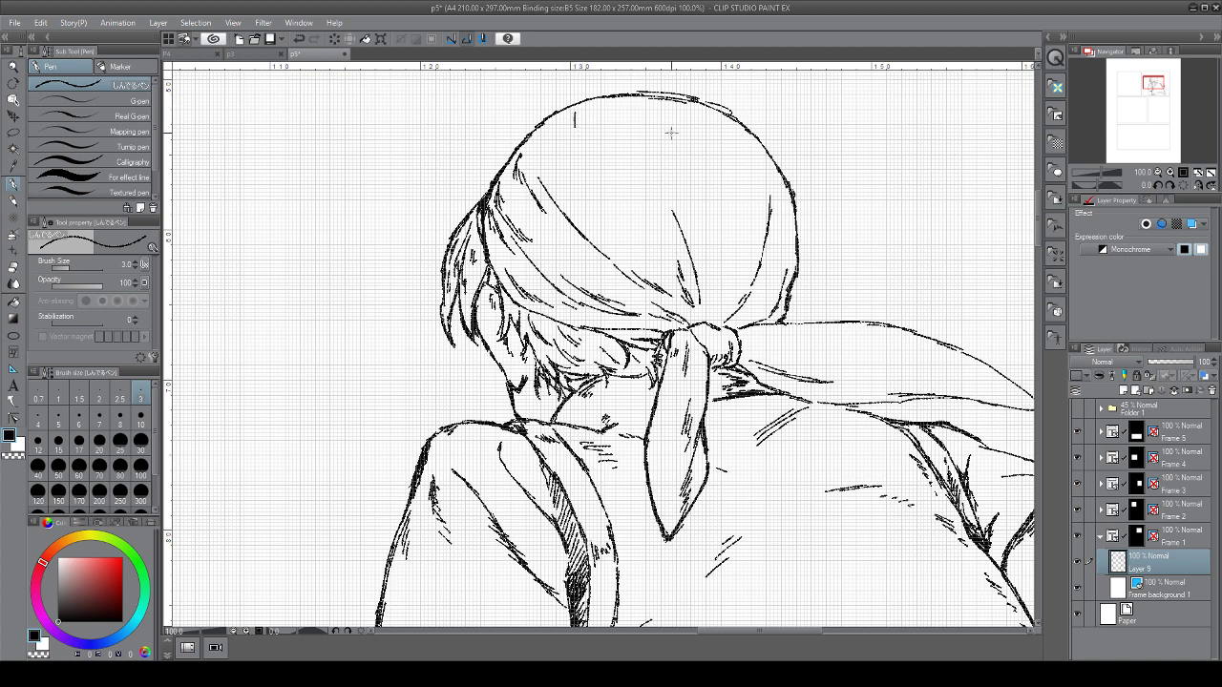
Ink short creases on the bandana's crown and add fold strokes around the knot and along the far side of the head
drag(636, 121, 666, 170)
mouse_move(718, 268)
mouse_down()
mouse_move(712, 292)
mouse_move(758, 301)
mouse_move(743, 311)
mouse_up()
drag(738, 323, 768, 314)
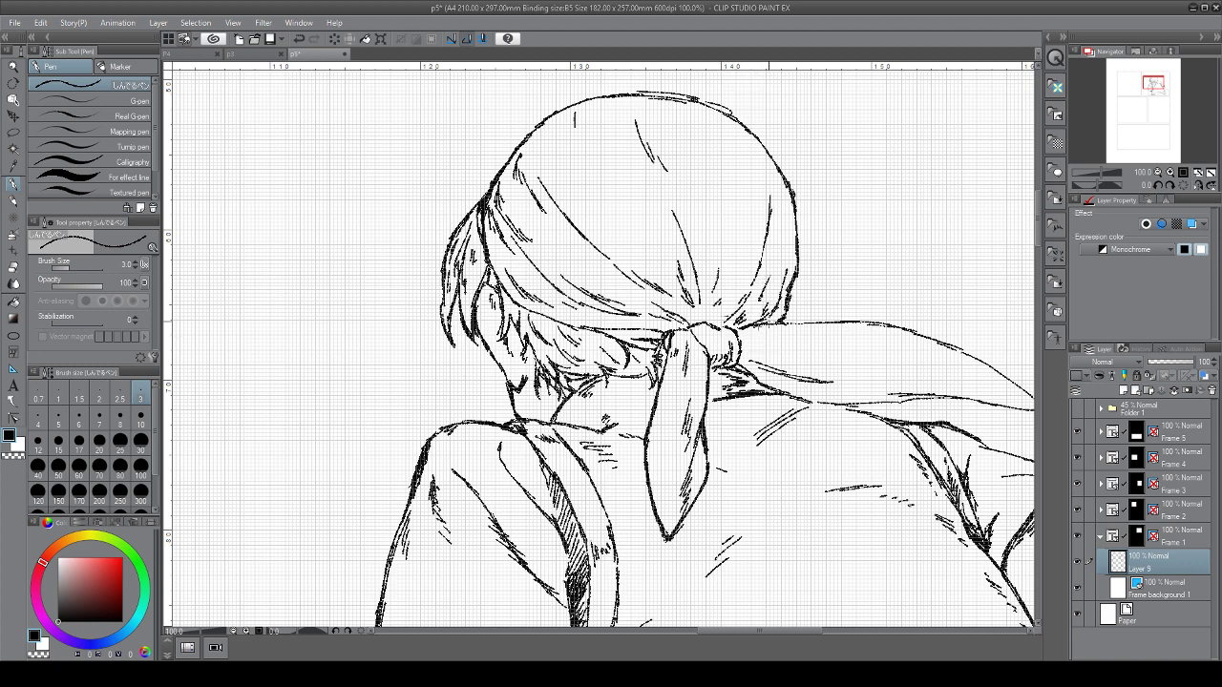
drag(789, 221, 796, 260)
drag(937, 309, 823, 95)
drag(823, 94, 827, 163)
drag(659, 331, 647, 352)
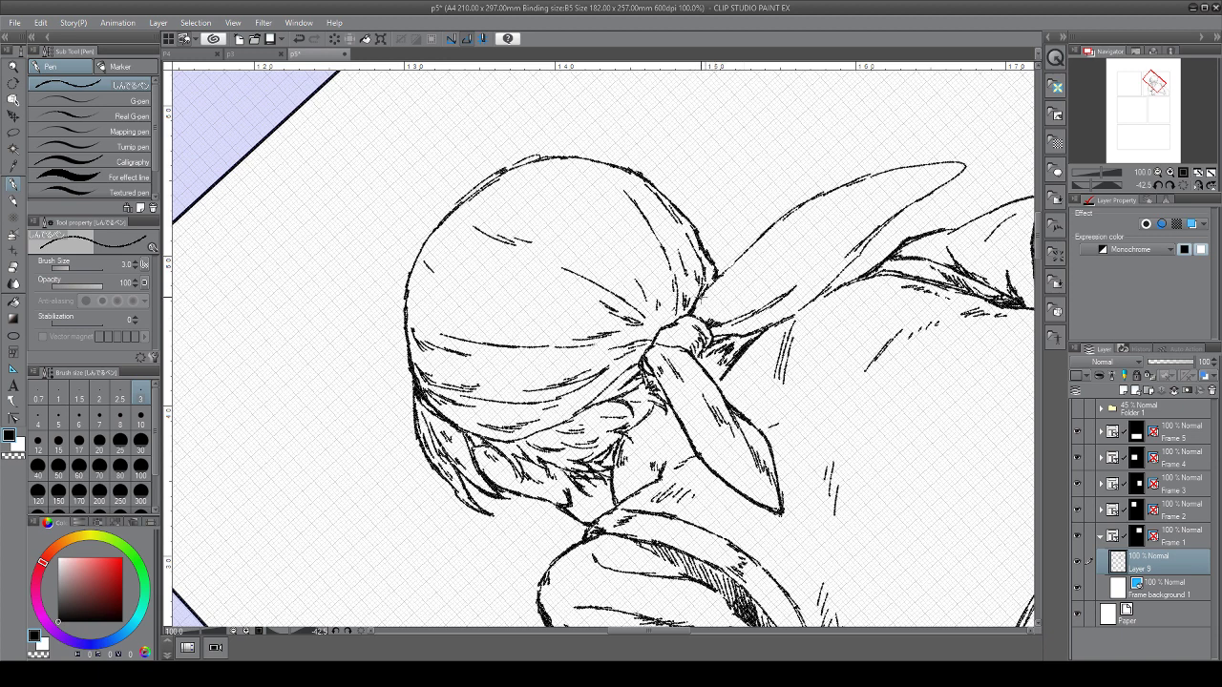
Hatch creases along the flying bandana tail from the knot toward its tip
mouse_move(702, 299)
mouse_down()
mouse_move(735, 268)
mouse_move(722, 310)
mouse_up()
mouse_move(799, 252)
mouse_down()
mouse_move(781, 263)
mouse_move(799, 253)
mouse_up()
drag(823, 243, 812, 251)
drag(848, 196, 872, 181)
drag(842, 208, 863, 197)
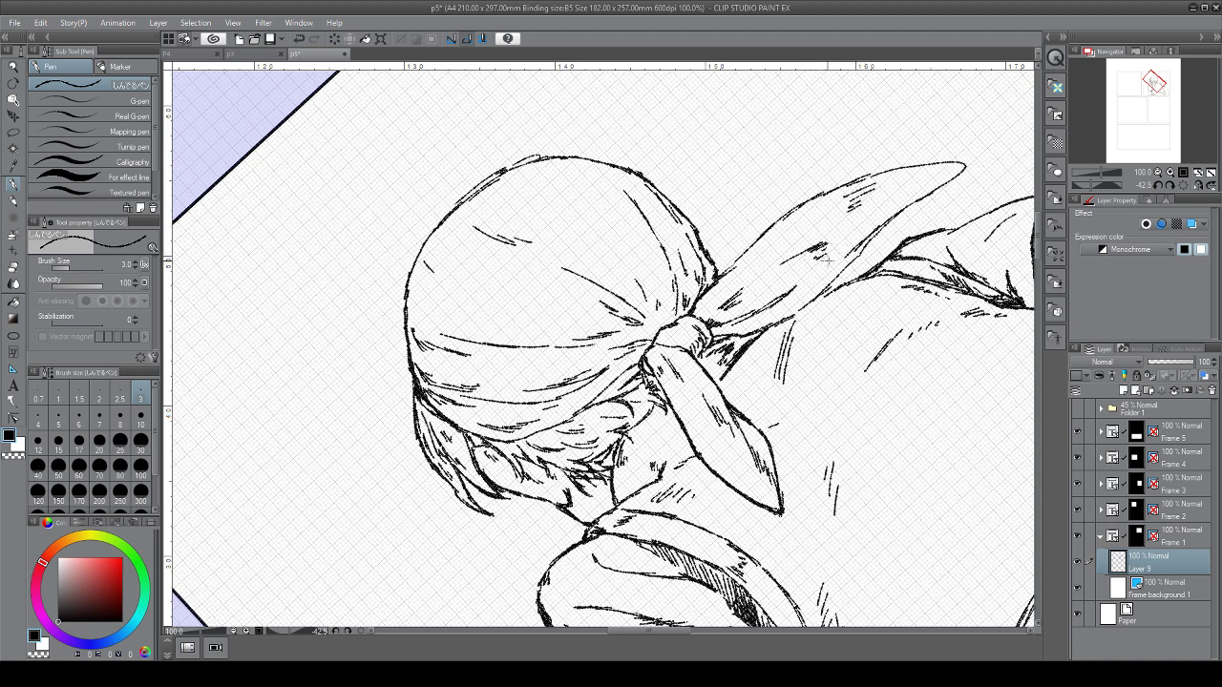
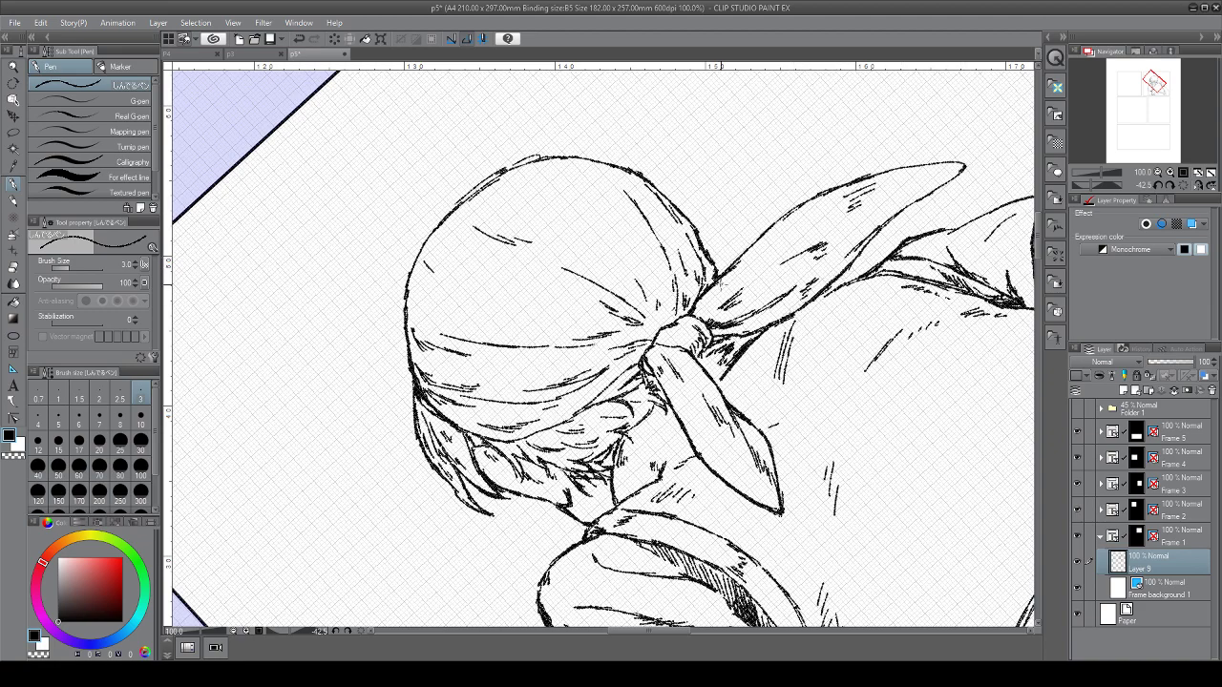
Reset the canvas rotation, darken the bandana's contour above the flying tail, and rotate again to strengthen its lower fold strokes
key(ctrl+@)
drag(734, 263, 699, 273)
drag(710, 336, 701, 369)
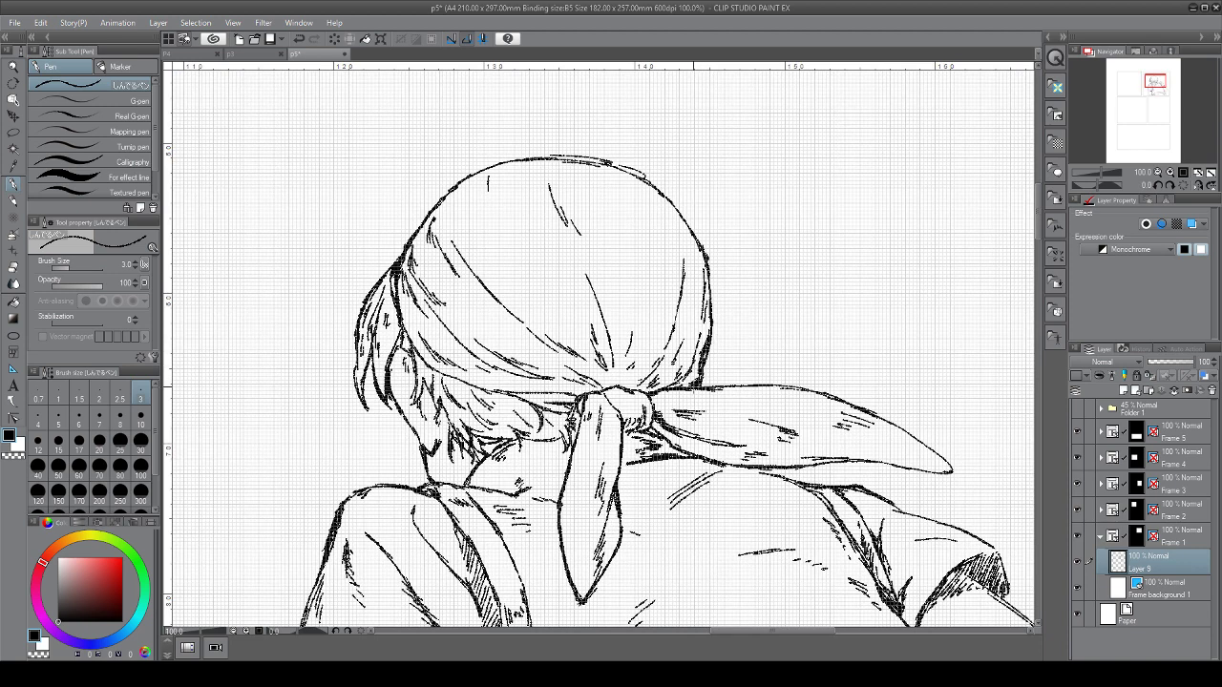
mouse_move(565, 149)
mouse_down()
mouse_move(554, 151)
mouse_move(644, 167)
mouse_move(445, 252)
mouse_move(494, 250)
mouse_move(491, 265)
mouse_move(535, 183)
mouse_move(504, 229)
mouse_up()
drag(488, 279, 572, 200)
drag(573, 296, 454, 277)
mouse_move(549, 375)
mouse_down()
mouse_move(573, 382)
mouse_move(554, 424)
mouse_up()
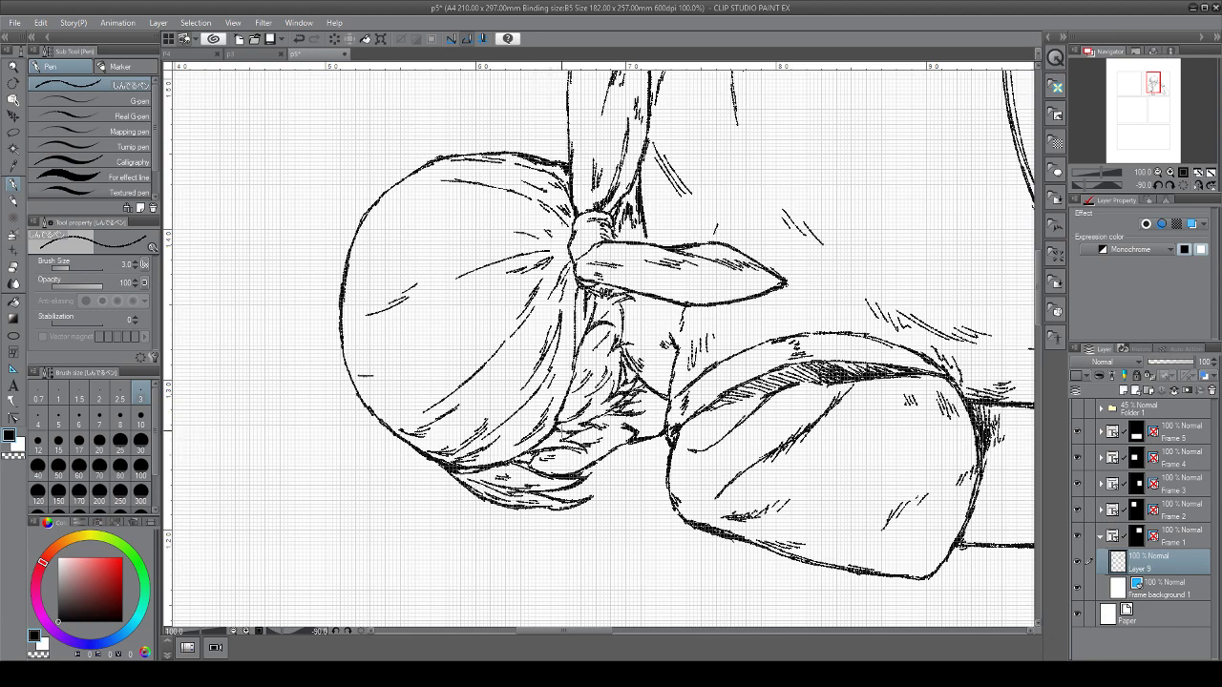
mouse_move(556, 424)
mouse_down()
mouse_move(521, 385)
mouse_move(515, 338)
mouse_up()
drag(611, 478, 583, 259)
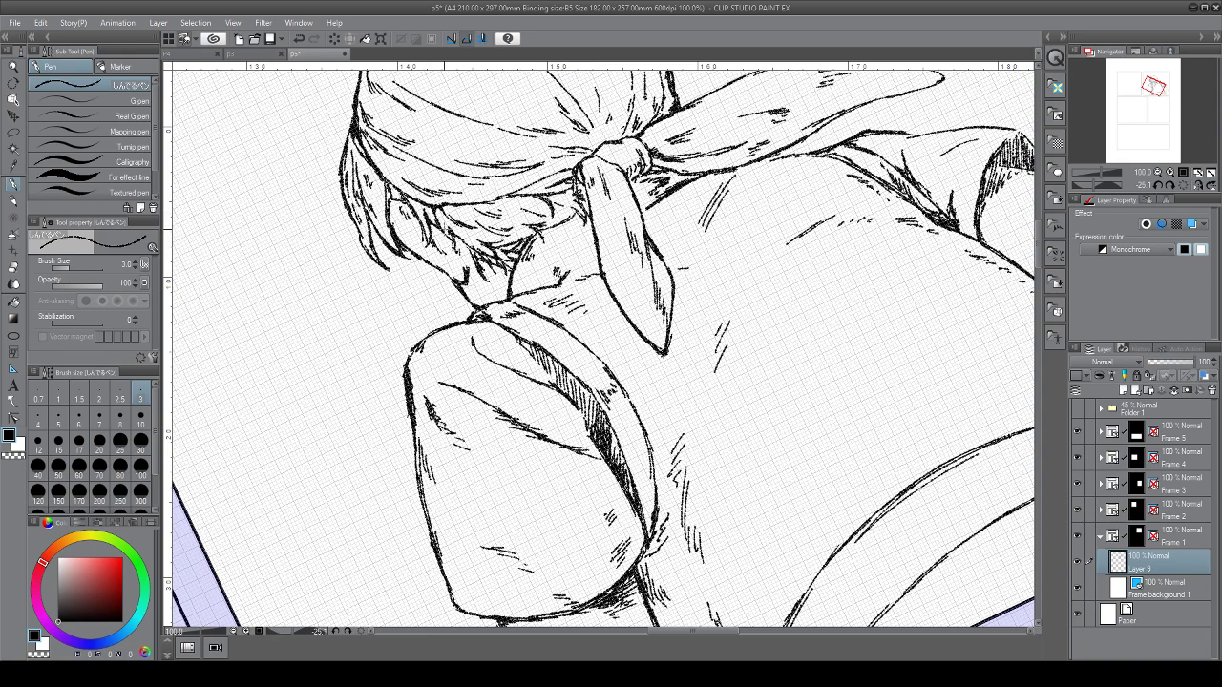
drag(666, 354, 704, 409)
scroll(602, 452, down, 4)
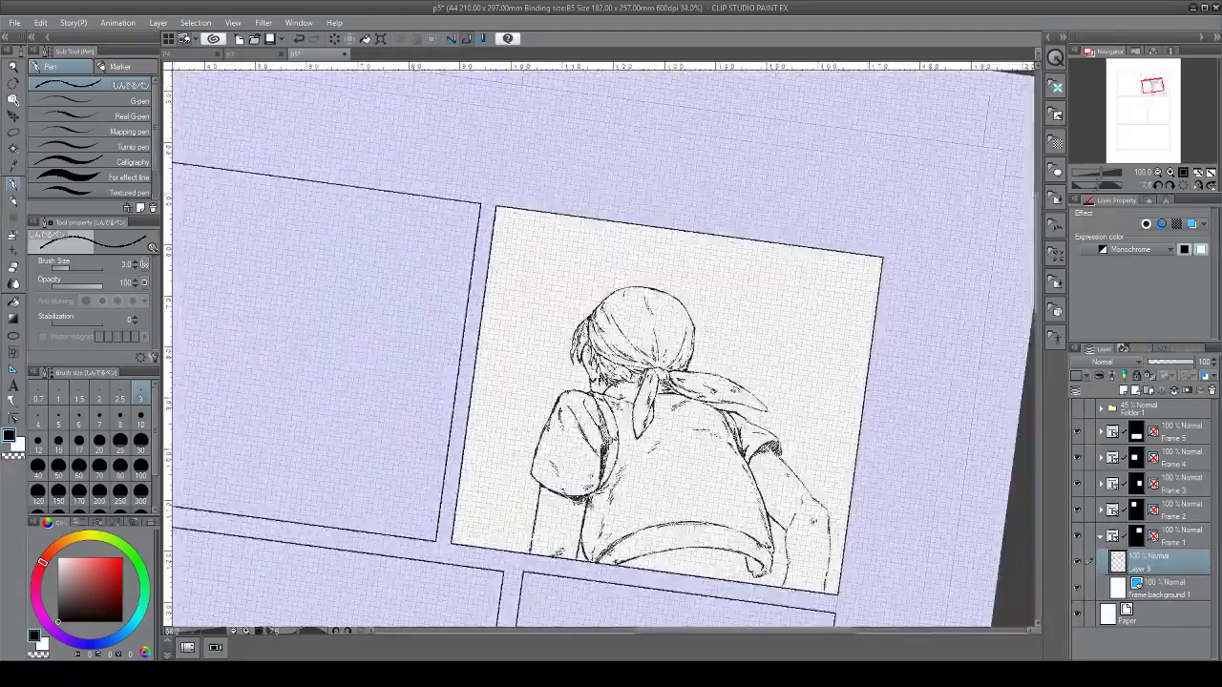
Ink the waist contour below the far corner of the shirt hem and briefly toggle the rough sketch folder to compare
key(ctrl+at)
drag(692, 506, 668, 480)
scroll(668, 479, up, 4)
scroll(668, 479, down, 1)
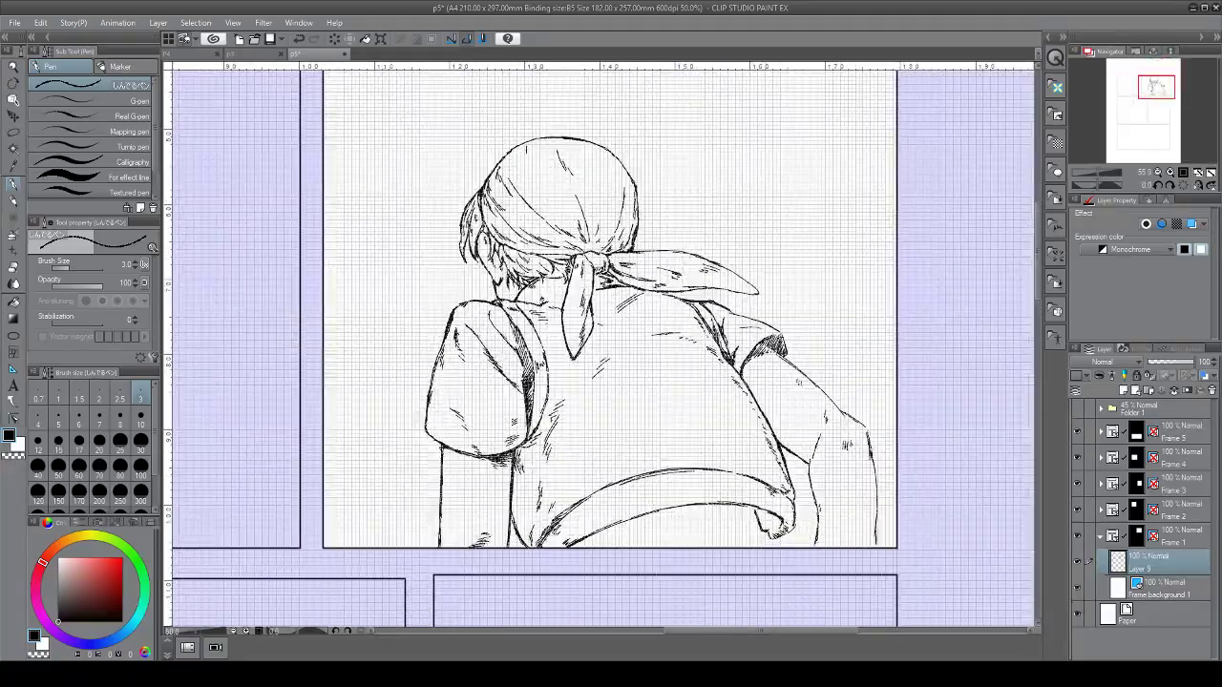
scroll(750, 554, up, 4)
mouse_move(821, 420)
mouse_down()
mouse_move(830, 310)
mouse_move(726, 281)
mouse_up()
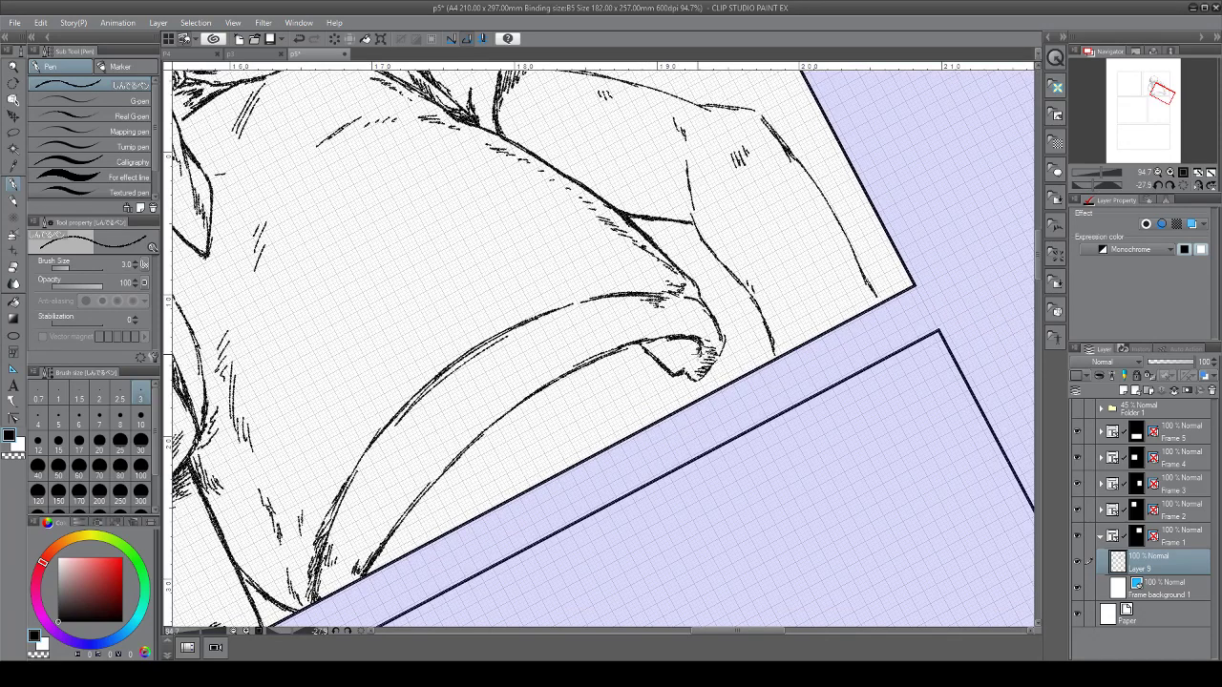
drag(647, 356, 684, 403)
drag(638, 350, 686, 404)
scroll(555, 497, down, 2)
drag(555, 496, 542, 448)
click(1078, 408)
click(1079, 407)
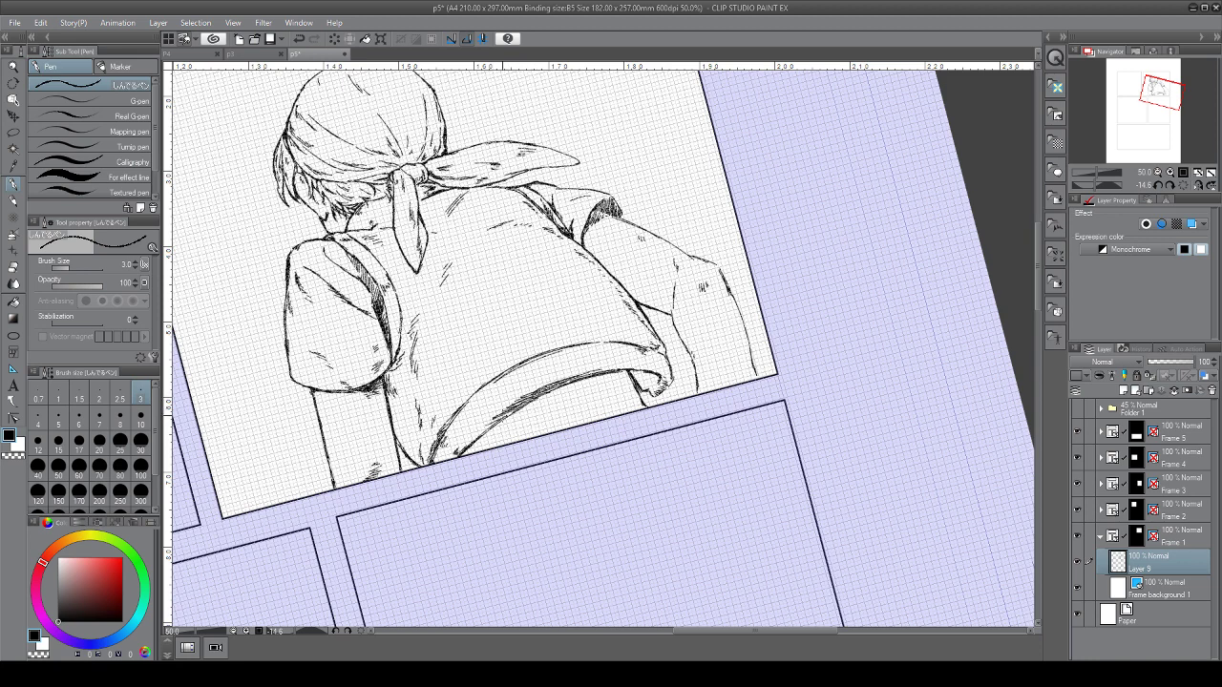
Hatch the shadow along the underside of the rolled shirt hem and add short strokes inside its near end
drag(516, 404, 484, 425)
drag(507, 415, 484, 428)
drag(514, 407, 494, 422)
drag(504, 414, 449, 462)
drag(552, 354, 532, 366)
drag(550, 357, 527, 372)
drag(546, 360, 523, 378)
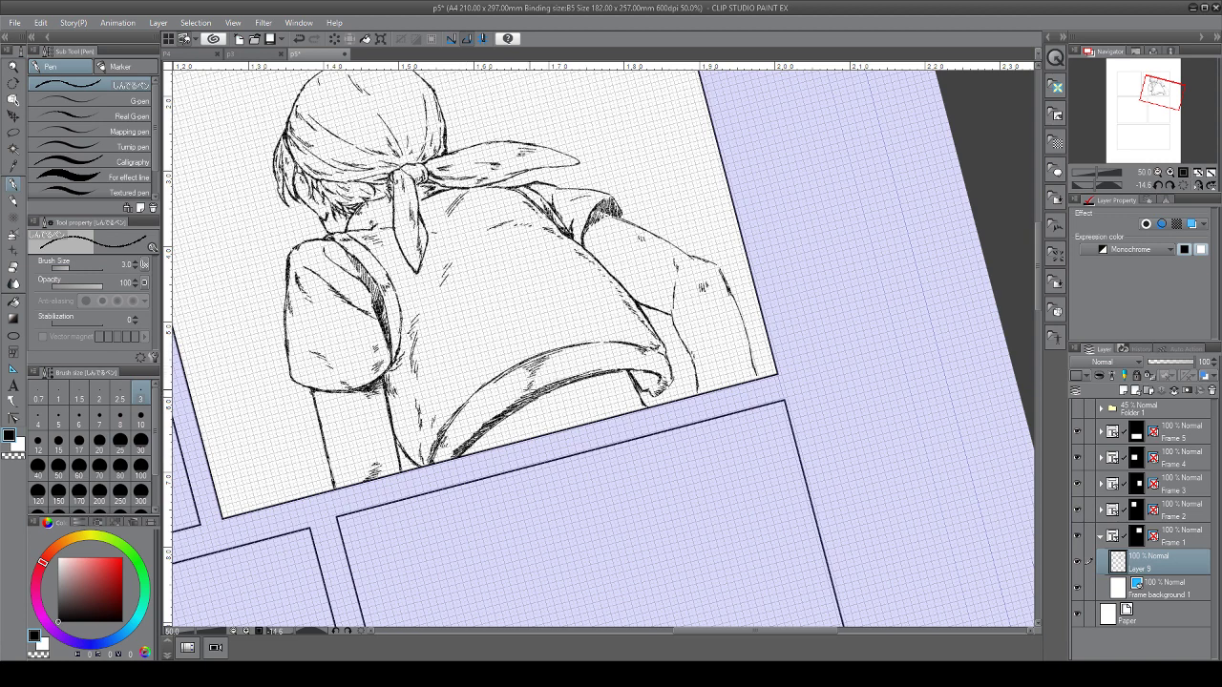
drag(454, 421, 441, 442)
drag(455, 428, 438, 446)
scroll(580, 310, down, 3)
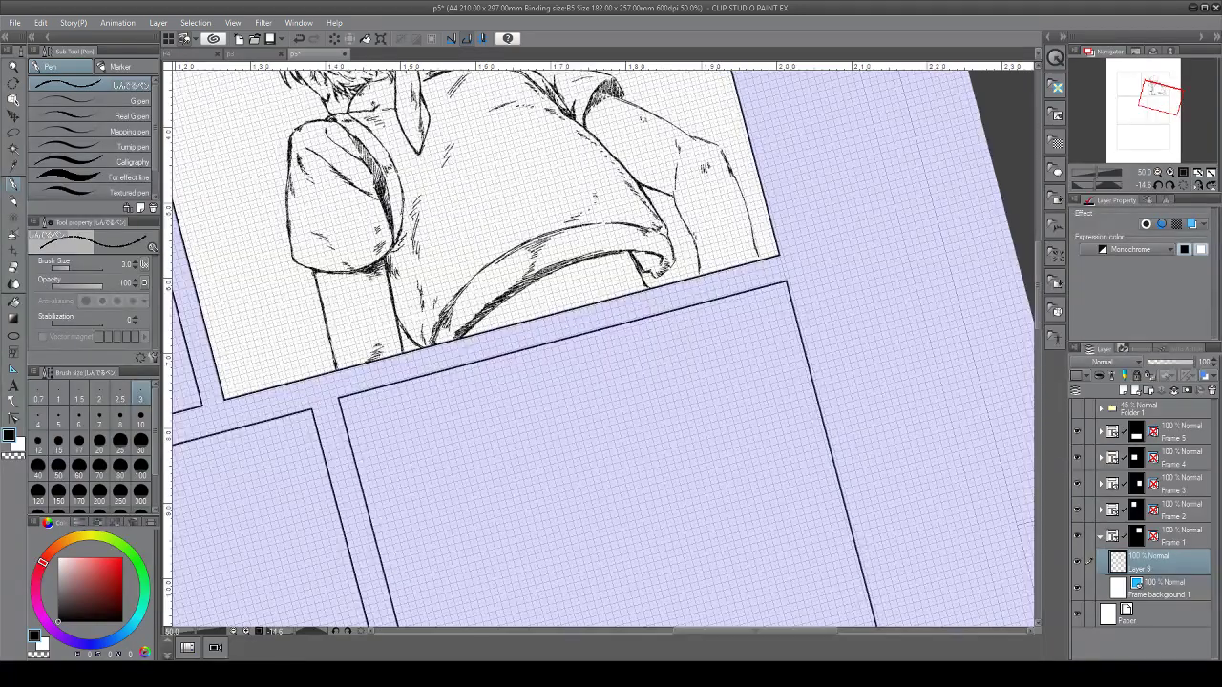
Hatch along the upper edge of the hem band from the middle of the back down to its near end
drag(780, 255, 701, 182)
scroll(580, 310, up, 3)
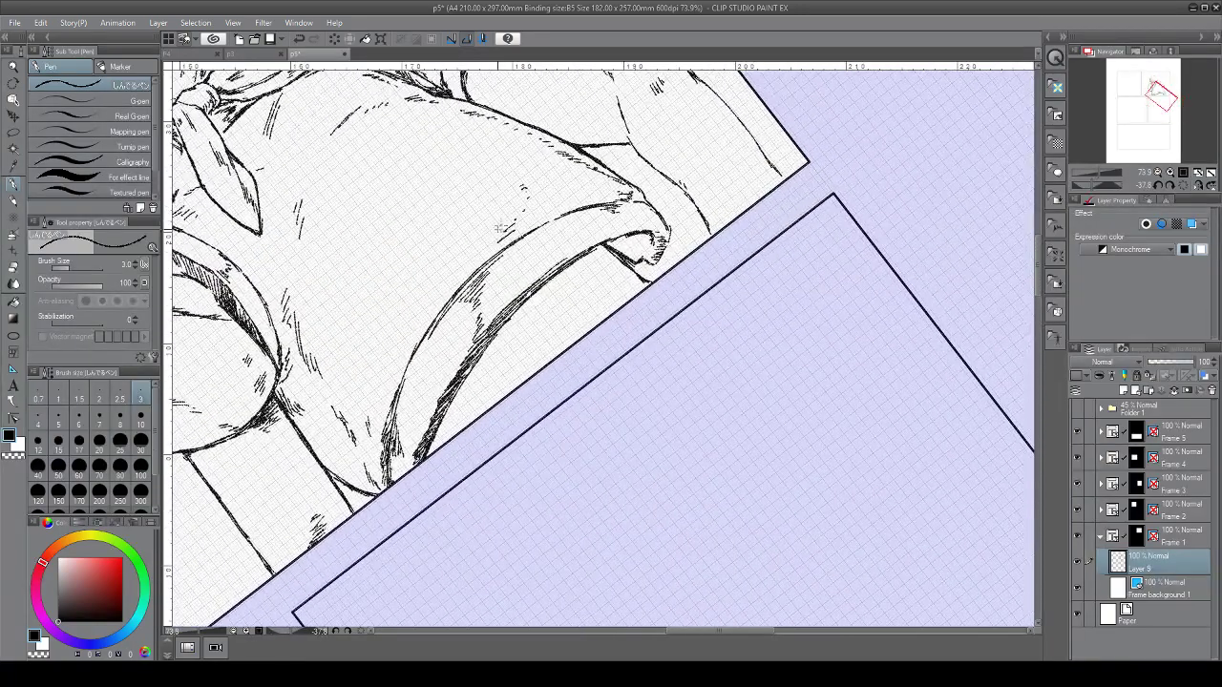
drag(512, 227, 487, 248)
drag(462, 279, 493, 247)
drag(432, 315, 453, 285)
mouse_move(410, 361)
mouse_down()
mouse_move(439, 304)
mouse_move(404, 356)
mouse_up()
drag(382, 411, 407, 370)
drag(380, 422, 395, 387)
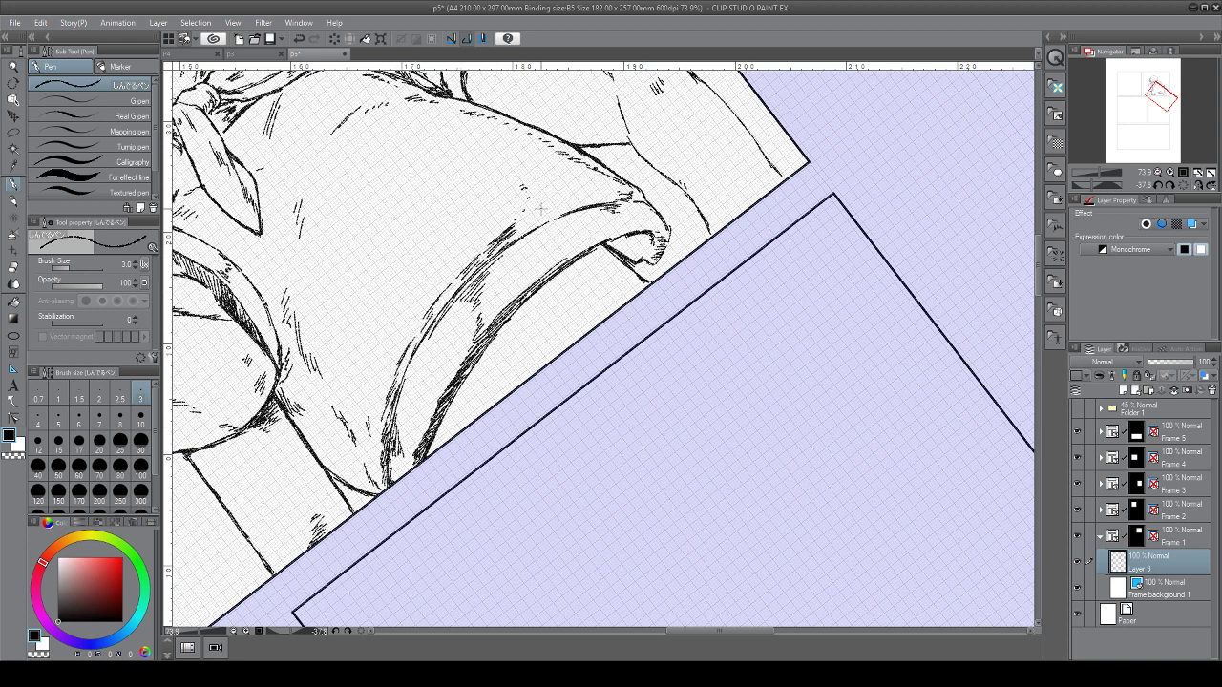
Continue the short hatching along the hem band's upper edge toward its far corner
mouse_move(533, 223)
mouse_down()
mouse_move(554, 204)
mouse_move(621, 195)
mouse_up()
drag(554, 217, 630, 193)
mouse_move(609, 199)
mouse_down()
mouse_move(633, 186)
mouse_move(628, 217)
mouse_move(554, 218)
mouse_up()
drag(533, 239, 542, 231)
drag(550, 225, 561, 219)
mouse_move(550, 238)
mouse_down()
mouse_move(563, 225)
mouse_move(532, 243)
mouse_move(546, 231)
mouse_up()
Hatch a dense shadow directly beneath the hem's lower edge, following its curve from the far corner to the near end
mouse_move(550, 241)
mouse_down()
mouse_move(514, 268)
mouse_move(524, 299)
mouse_up()
drag(533, 290, 508, 321)
drag(523, 265, 489, 319)
mouse_move(535, 286)
mouse_down()
mouse_move(475, 360)
mouse_move(491, 298)
mouse_up()
drag(513, 286, 479, 332)
drag(502, 313, 477, 343)
drag(527, 284, 512, 300)
drag(540, 271, 494, 325)
mouse_move(533, 290)
mouse_down()
mouse_move(478, 352)
mouse_move(468, 386)
mouse_up()
drag(510, 316, 468, 377)
drag(489, 352, 465, 429)
drag(475, 334, 465, 364)
drag(471, 357, 463, 413)
drag(467, 401, 464, 431)
drag(519, 312, 477, 385)
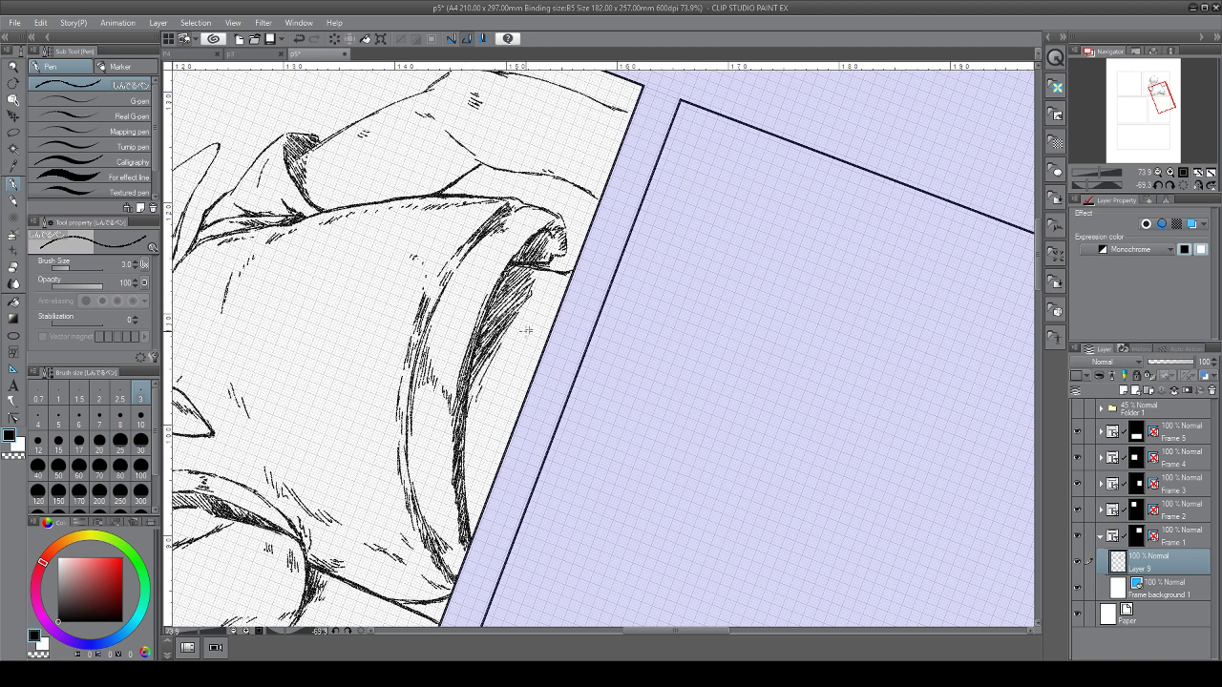
Extend the shadow hatching under the hem outward across the exposed lower back toward the frame border
drag(536, 286, 489, 375)
drag(523, 322, 487, 407)
mouse_move(483, 359)
mouse_down()
mouse_move(468, 428)
mouse_move(491, 411)
mouse_up()
drag(532, 299, 503, 354)
drag(528, 319, 511, 366)
drag(533, 330, 517, 365)
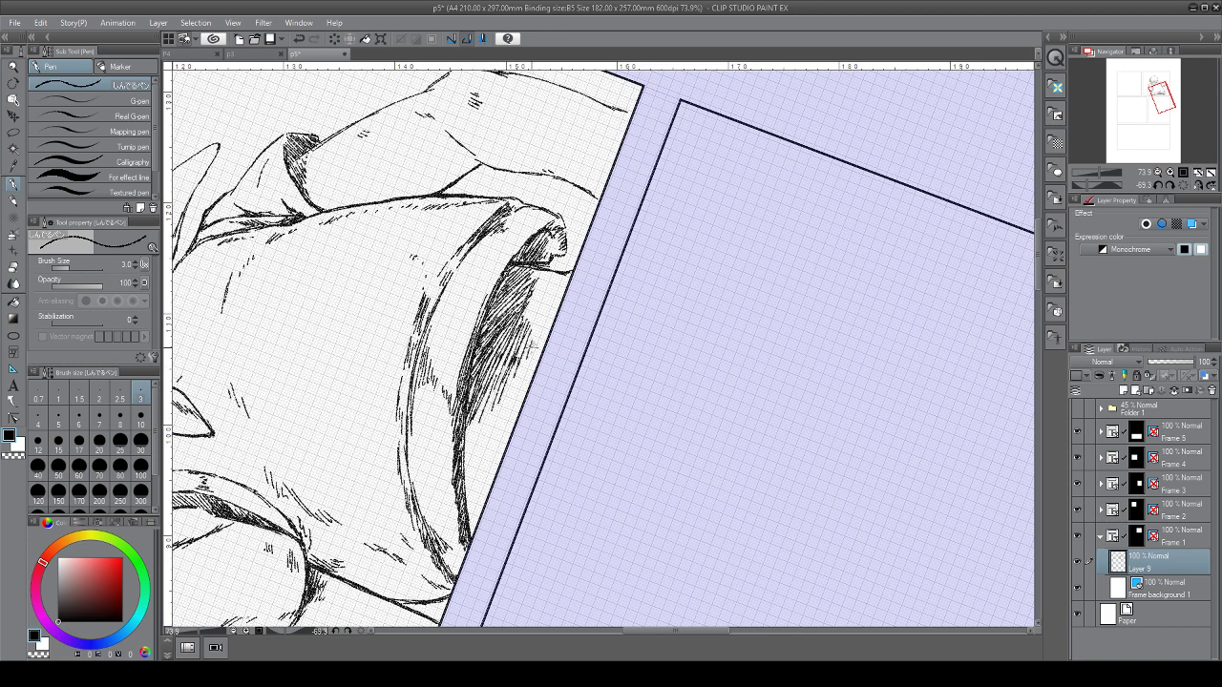
drag(531, 297, 515, 335)
mouse_move(532, 318)
mouse_down()
mouse_move(511, 358)
mouse_move(608, 189)
mouse_move(669, 239)
mouse_up()
drag(635, 244, 598, 343)
drag(560, 383, 533, 418)
drag(653, 315, 592, 355)
mouse_move(678, 330)
mouse_down()
mouse_move(626, 349)
mouse_move(650, 360)
mouse_up()
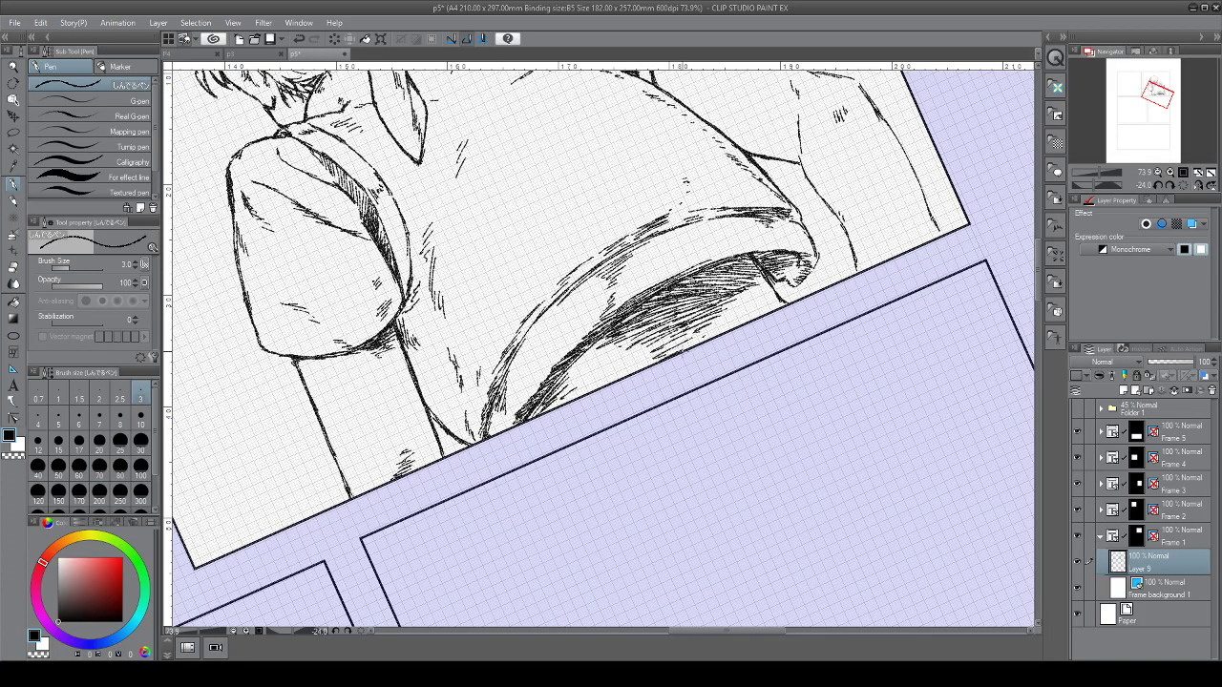
Add a new raster layer in Frame 1 and hatch the lower armhole shadow and the adjoining sleeve fold
scroll(542, 423, down, 1)
drag(582, 239, 580, 402)
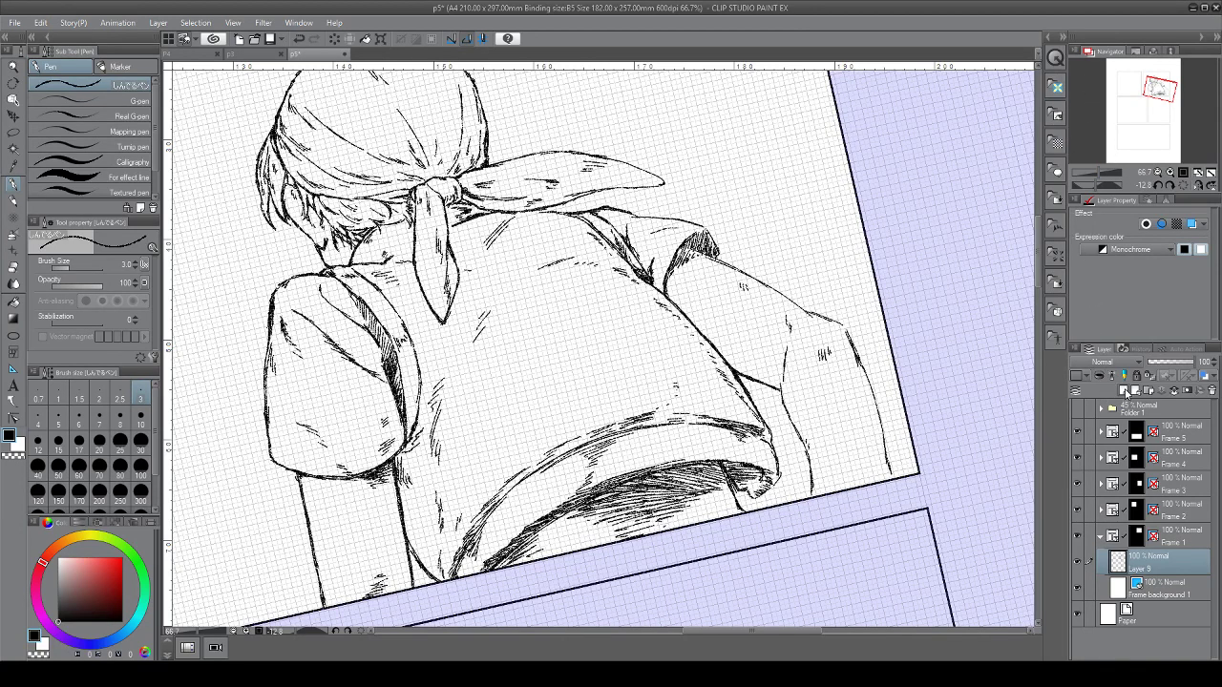
click(1127, 392)
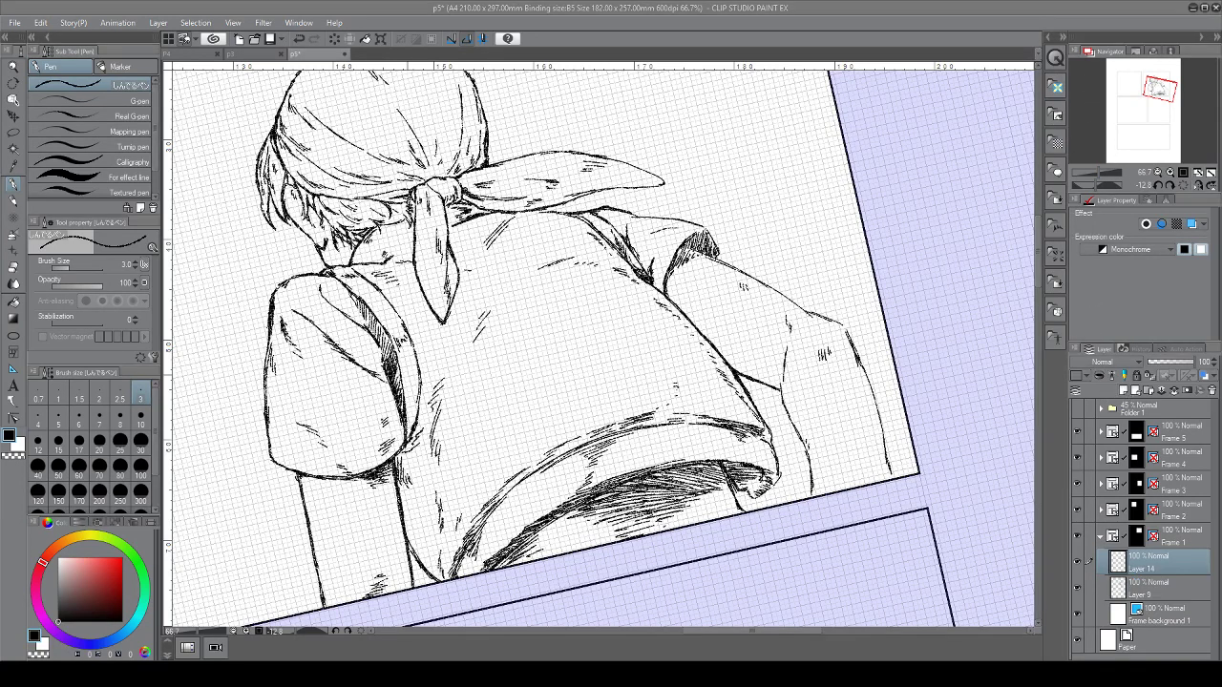
drag(422, 379, 402, 435)
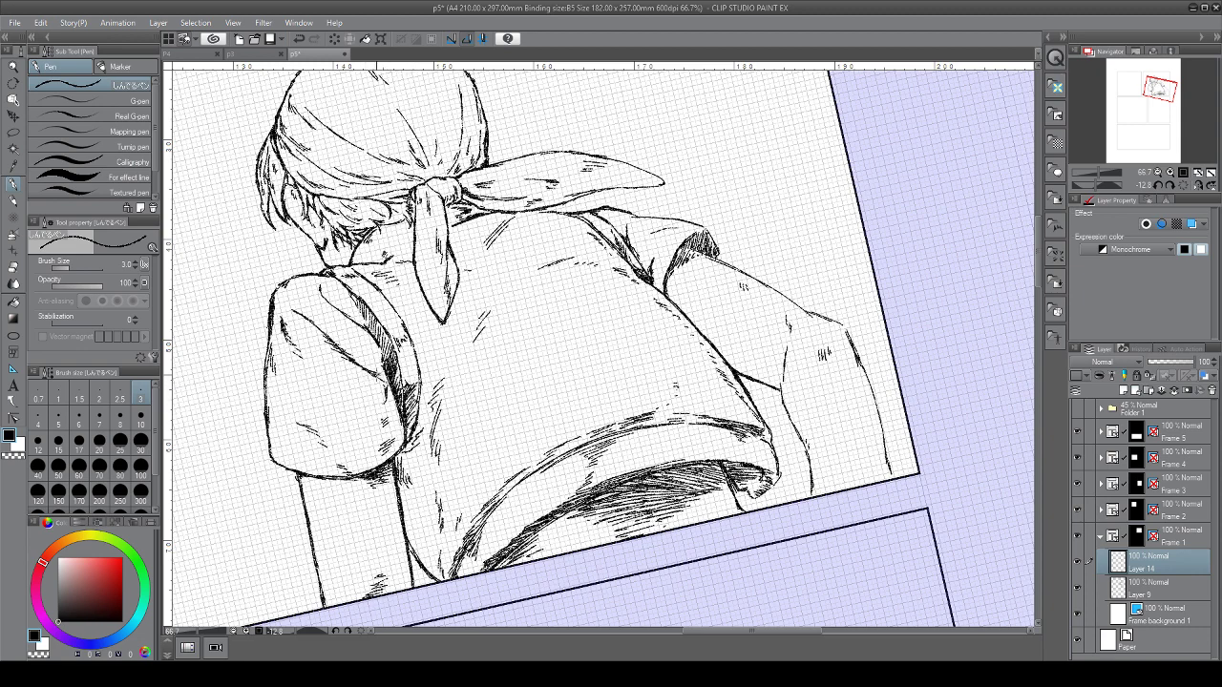
mouse_move(367, 338)
mouse_down()
mouse_move(342, 355)
mouse_move(366, 380)
mouse_move(349, 338)
mouse_up()
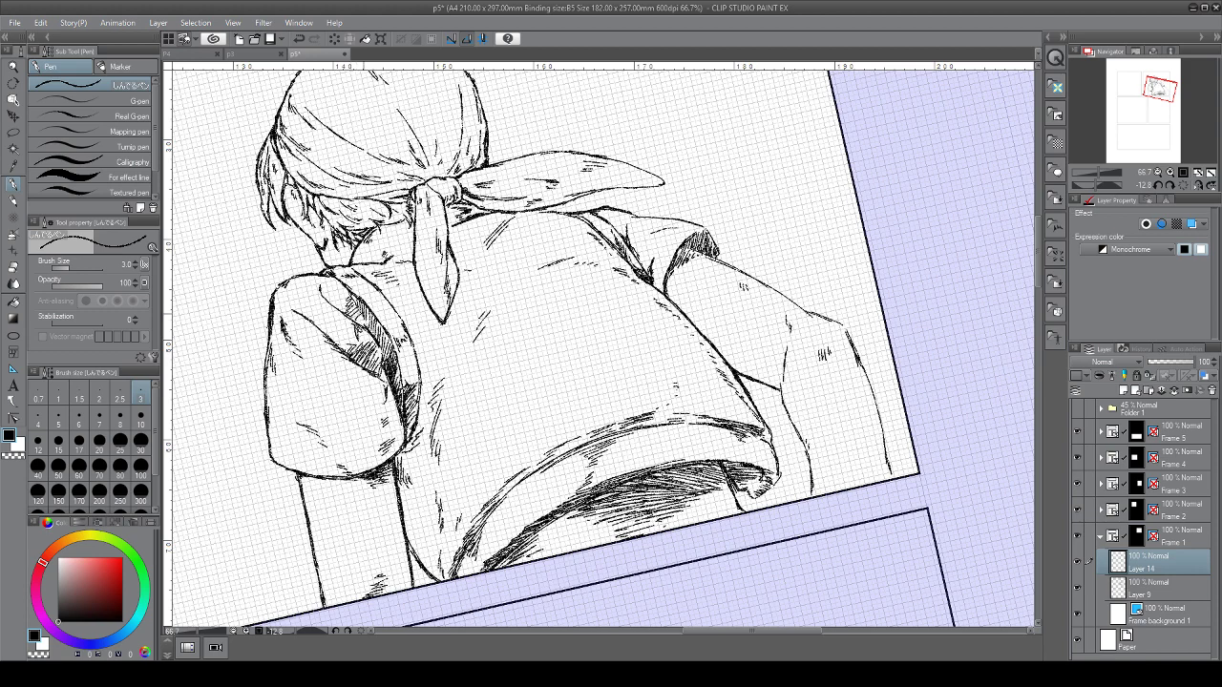
Hatch diagonal shading across the lower half of the near sleeve down to its cuff
mouse_move(372, 331)
mouse_down()
mouse_move(356, 357)
mouse_move(312, 372)
mouse_move(355, 399)
mouse_move(355, 420)
mouse_move(293, 405)
mouse_move(287, 418)
mouse_up()
mouse_move(355, 388)
mouse_down()
mouse_move(304, 405)
mouse_move(305, 426)
mouse_up()
mouse_move(382, 424)
mouse_down()
mouse_move(321, 447)
mouse_move(334, 461)
mouse_move(302, 463)
mouse_up()
mouse_move(344, 452)
mouse_down()
mouse_move(312, 466)
mouse_move(323, 469)
mouse_up()
drag(368, 423, 355, 431)
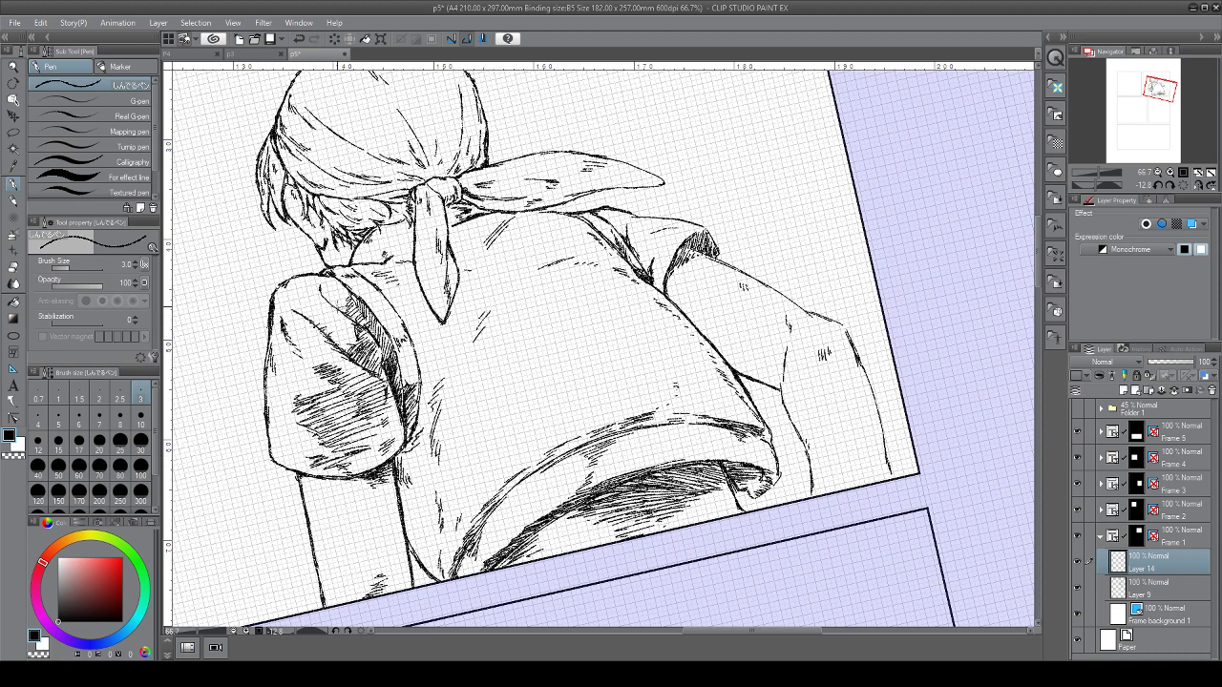
Hatch the upper sleeve fold and the band along the armhole below the near shoulder
mouse_move(360, 340)
mouse_down()
mouse_move(321, 323)
mouse_move(334, 306)
mouse_up()
mouse_move(350, 306)
mouse_down()
mouse_move(320, 292)
mouse_move(322, 317)
mouse_move(321, 283)
mouse_up()
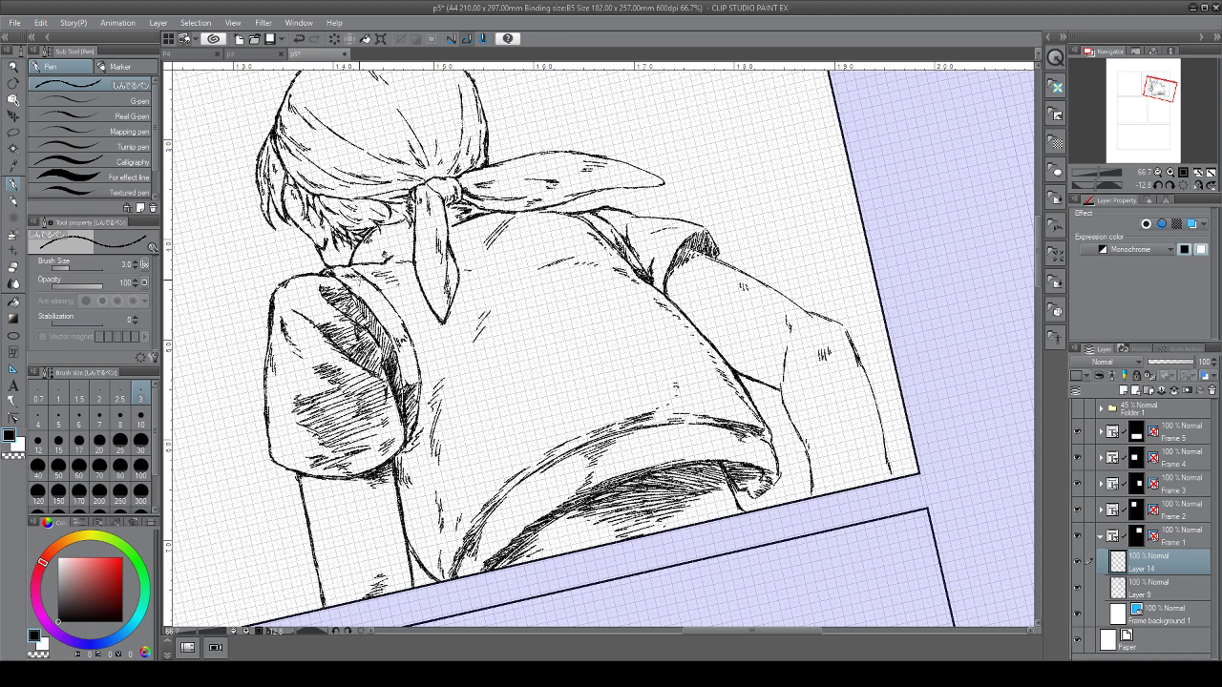
drag(372, 288, 353, 274)
drag(378, 294, 359, 276)
drag(380, 325, 347, 304)
drag(392, 302, 369, 291)
mouse_move(393, 310)
mouse_down()
mouse_move(358, 294)
mouse_move(372, 299)
mouse_up()
mouse_move(403, 320)
mouse_down()
mouse_move(363, 300)
mouse_move(377, 311)
mouse_up()
drag(405, 329, 376, 312)
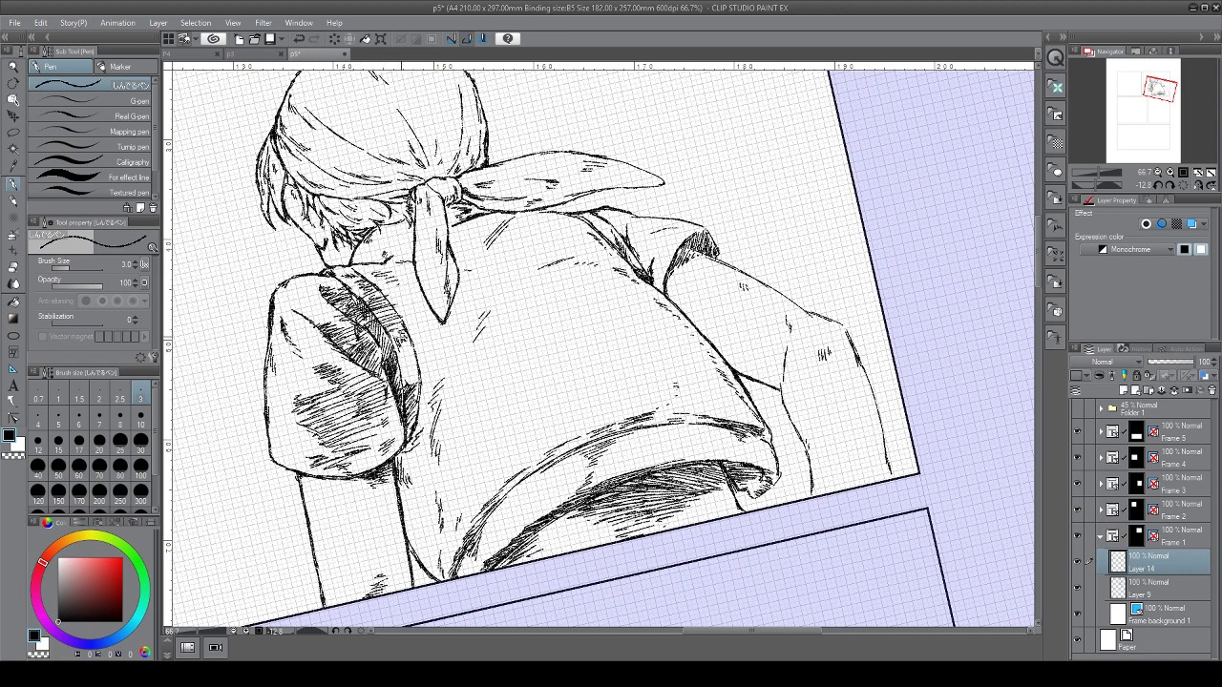
Hatch the shirt beside the hanging bandana tail and across the upper back below the collar
drag(388, 263, 415, 259)
drag(486, 275, 462, 287)
drag(496, 275, 458, 299)
drag(493, 290, 453, 330)
drag(485, 315, 449, 346)
drag(482, 331, 446, 363)
drag(471, 245, 487, 227)
mouse_move(454, 258)
mouse_down()
mouse_move(491, 235)
mouse_move(535, 237)
mouse_up()
drag(523, 250, 569, 243)
drag(525, 267, 626, 256)
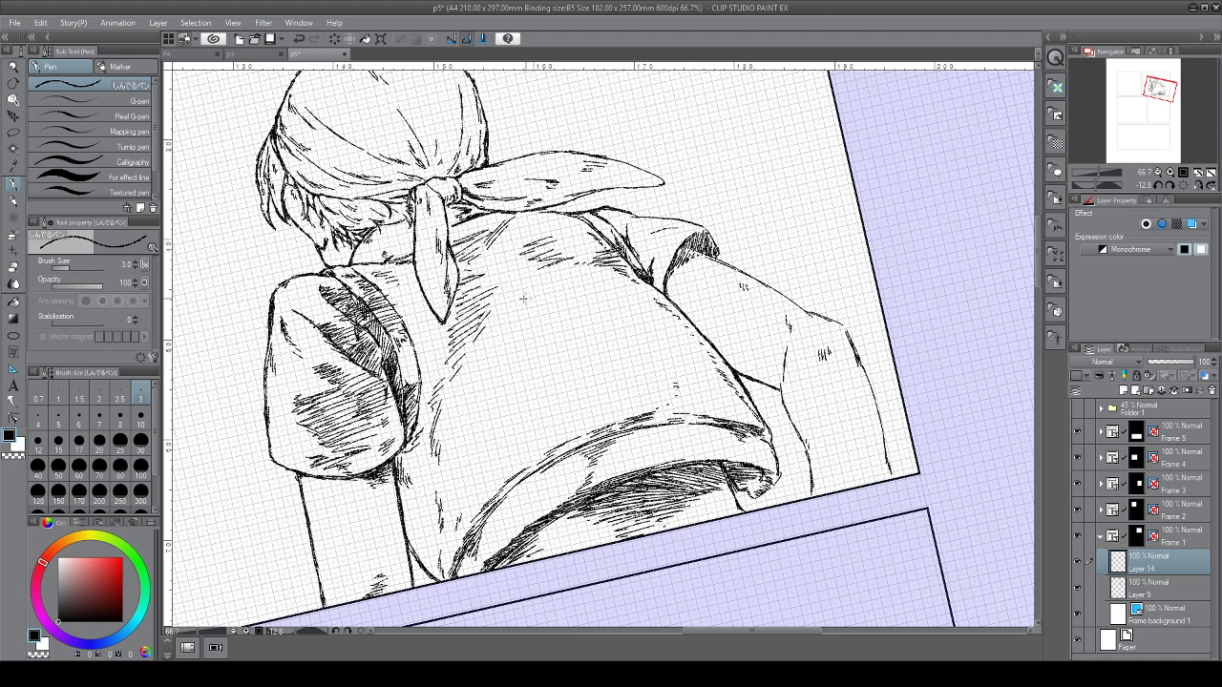
Hatch long, slightly diagonal strokes across the middle of the upper back beside the bandana tail's tip
drag(508, 308, 573, 281)
mouse_move(506, 330)
mouse_down()
mouse_move(569, 292)
mouse_move(571, 308)
mouse_up()
drag(500, 338, 599, 302)
drag(481, 290, 490, 279)
drag(481, 298, 515, 278)
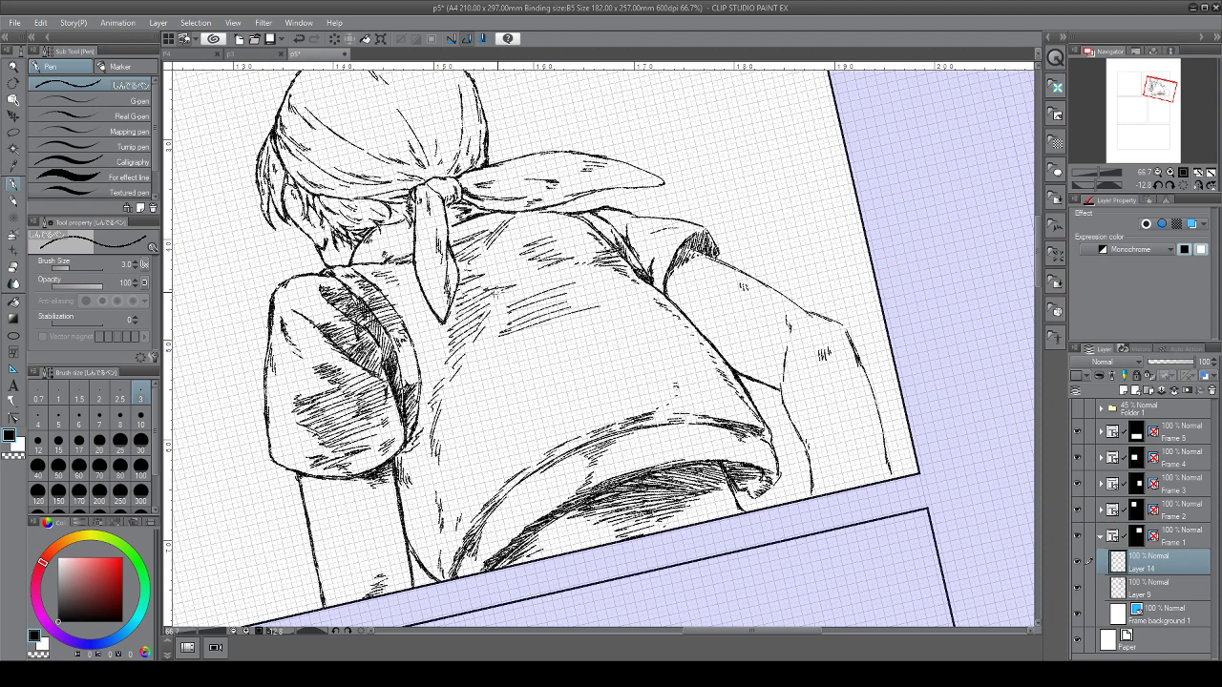
drag(471, 323, 506, 300)
drag(487, 327, 531, 309)
Continue the diagonal hatching down the near side of the back toward the hem
drag(470, 359, 543, 334)
drag(478, 380, 553, 353)
drag(497, 359, 587, 332)
drag(489, 373, 598, 334)
drag(441, 399, 512, 362)
mouse_move(454, 401)
mouse_down()
mouse_move(563, 355)
mouse_move(581, 375)
mouse_up()
drag(483, 414, 560, 384)
drag(520, 424, 563, 399)
drag(525, 432, 546, 420)
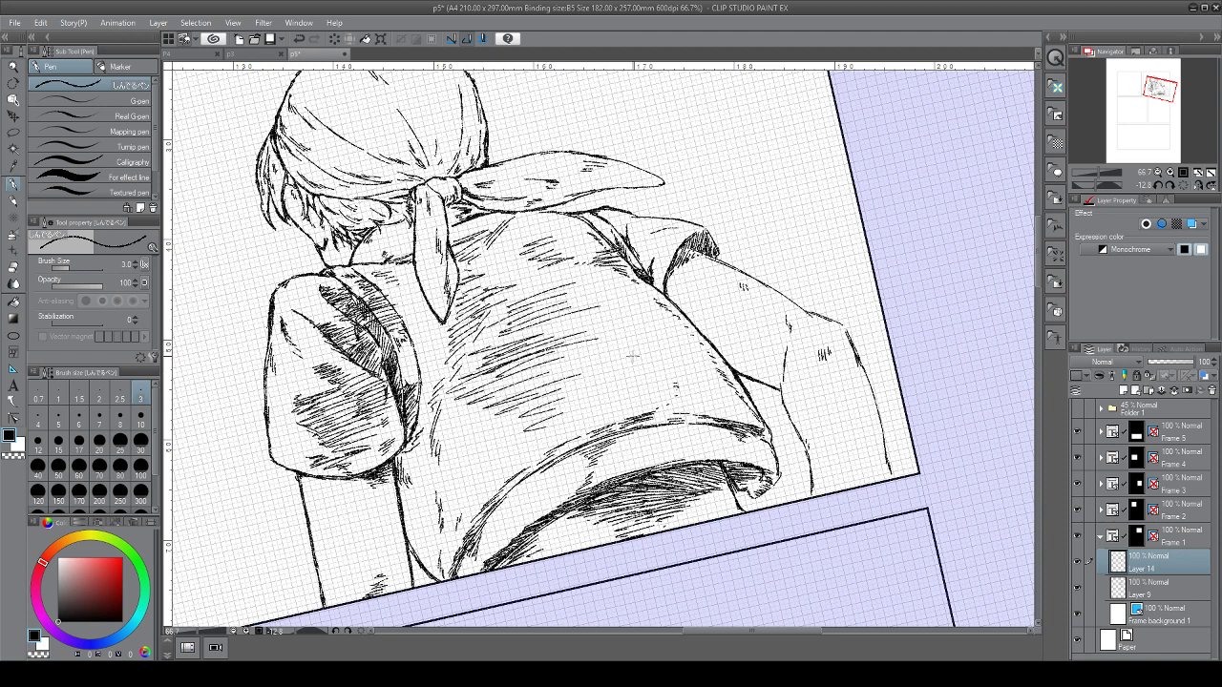
Extend the back's hatching toward the far side and down to just above the hem band
mouse_move(626, 323)
mouse_down()
mouse_move(595, 339)
mouse_move(598, 363)
mouse_move(575, 376)
mouse_up()
drag(626, 363, 564, 384)
drag(625, 374, 540, 407)
drag(636, 391, 565, 413)
mouse_move(623, 405)
mouse_down()
mouse_move(527, 433)
mouse_move(622, 413)
mouse_up()
drag(526, 458, 607, 422)
drag(522, 414, 545, 397)
mouse_move(524, 418)
mouse_down()
mouse_move(559, 402)
mouse_move(570, 423)
mouse_up()
drag(534, 455, 591, 427)
drag(547, 427, 593, 394)
Thicken the back's shading with a second pass of strokes from the lower middle up to the collar
drag(505, 402, 571, 371)
drag(479, 384, 563, 342)
drag(464, 365, 598, 311)
drag(466, 346, 519, 315)
mouse_move(478, 325)
mouse_down()
mouse_move(525, 294)
mouse_move(500, 241)
mouse_move(509, 244)
mouse_up()
mouse_move(475, 277)
mouse_down()
mouse_move(525, 256)
mouse_move(558, 217)
mouse_move(529, 254)
mouse_up()
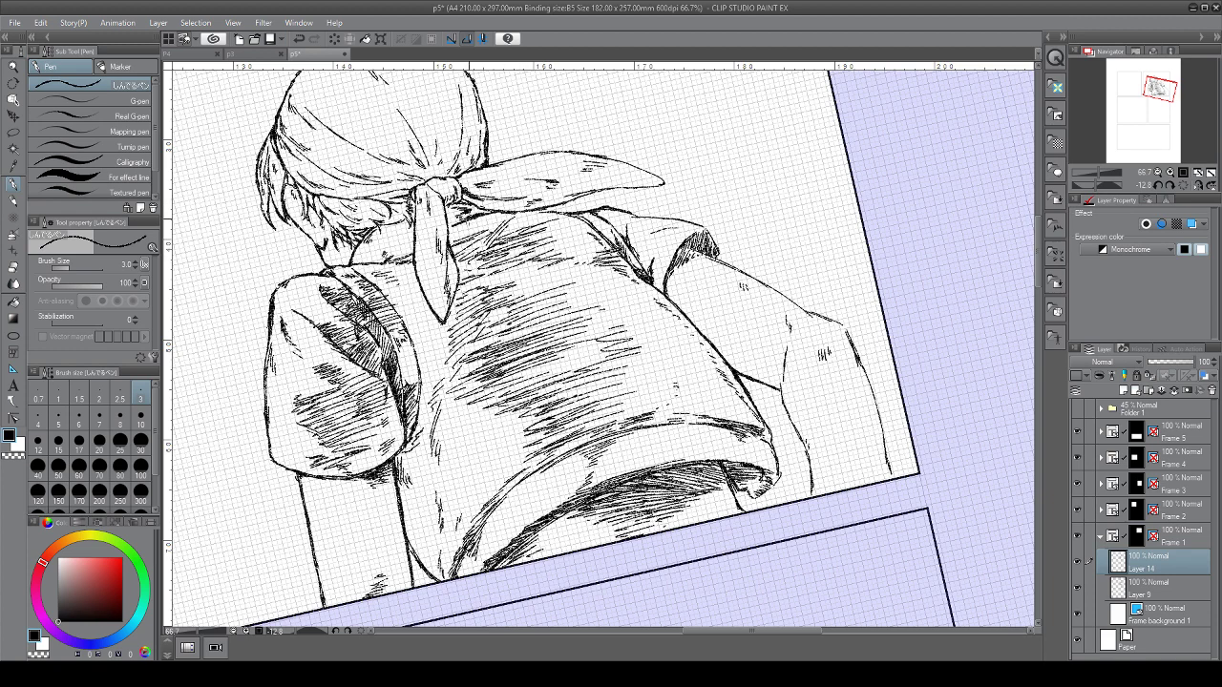
Hatch the neck behind the hanging bandana tail and the collar area beneath the knot
drag(386, 236, 419, 226)
drag(380, 262, 422, 232)
drag(393, 257, 411, 246)
mouse_move(467, 225)
mouse_down()
mouse_move(499, 218)
mouse_move(475, 231)
mouse_up()
drag(506, 233, 517, 218)
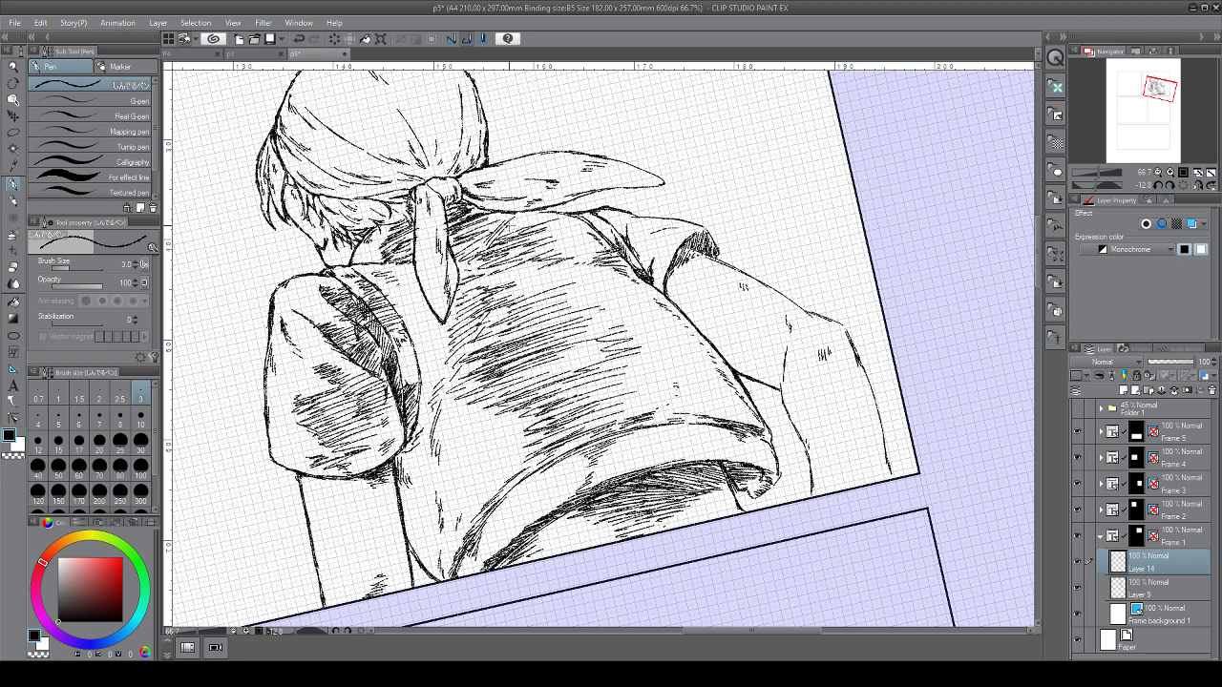
Darken the hatching on the lower near side of the back above the hem
drag(460, 403, 499, 374)
mouse_move(463, 404)
mouse_down()
mouse_move(508, 380)
mouse_move(542, 390)
mouse_up()
mouse_move(499, 420)
mouse_down()
mouse_move(550, 393)
mouse_move(546, 404)
mouse_up()
drag(525, 447, 557, 426)
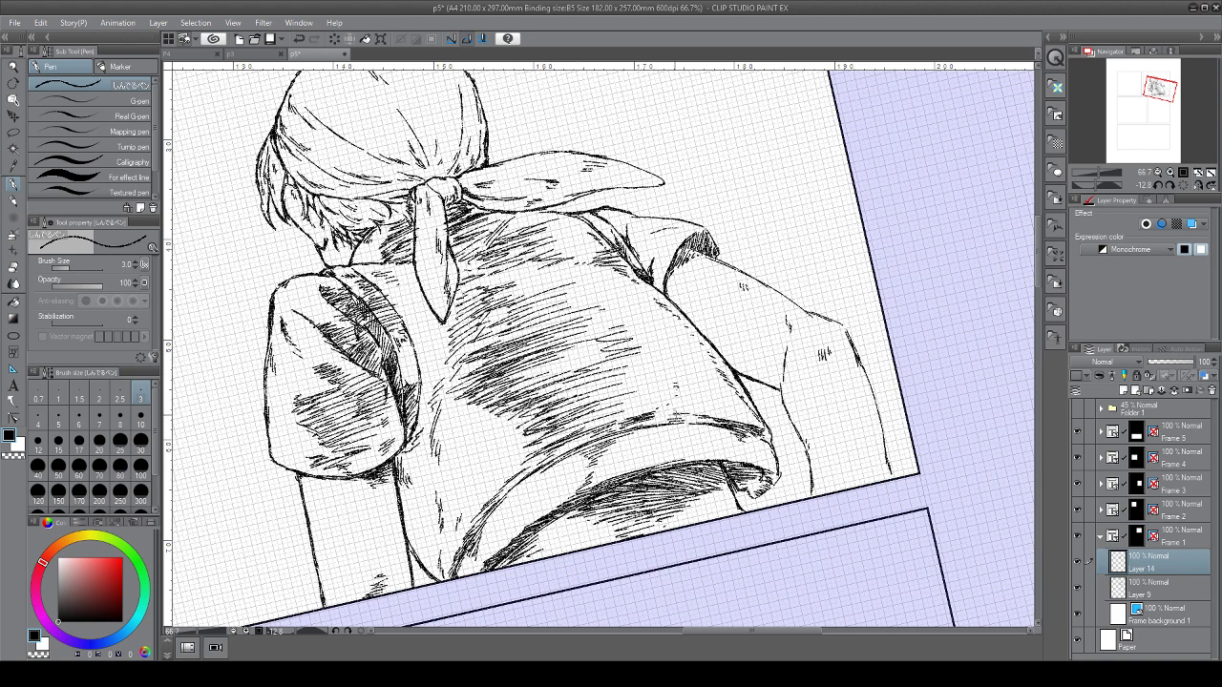
Add short hatching strokes to the back's upper middle and near side, down to the near end of the hem band
drag(551, 298, 572, 288)
drag(549, 303, 562, 298)
drag(437, 406, 430, 420)
drag(439, 405, 437, 437)
drag(427, 473, 439, 459)
mouse_move(444, 507)
mouse_down()
mouse_move(469, 471)
mouse_move(473, 491)
mouse_move(531, 452)
mouse_up()
drag(504, 480, 526, 455)
Hatch the shirt's hem band along its curve from the near side to the far corner
drag(506, 501, 640, 432)
drag(611, 448, 667, 425)
drag(558, 460, 599, 441)
drag(518, 485, 546, 470)
drag(548, 471, 598, 451)
drag(499, 506, 588, 464)
drag(516, 510, 605, 470)
drag(529, 514, 573, 497)
drag(643, 439, 705, 424)
drag(579, 472, 681, 428)
drag(579, 472, 666, 443)
drag(565, 497, 727, 424)
drag(630, 458, 708, 434)
mouse_move(632, 462)
mouse_down()
mouse_move(711, 439)
mouse_move(687, 450)
mouse_up()
drag(695, 443, 741, 430)
drag(678, 456, 743, 445)
Fill the shaded area beneath the hem band with more hatching strokes down to the frame border
drag(619, 502, 638, 489)
mouse_move(552, 527)
mouse_down()
mouse_move(561, 512)
mouse_move(606, 507)
mouse_up()
drag(544, 537, 634, 508)
drag(522, 554, 619, 527)
drag(720, 500, 731, 489)
mouse_move(639, 540)
mouse_down()
mouse_move(722, 503)
mouse_move(714, 516)
mouse_up()
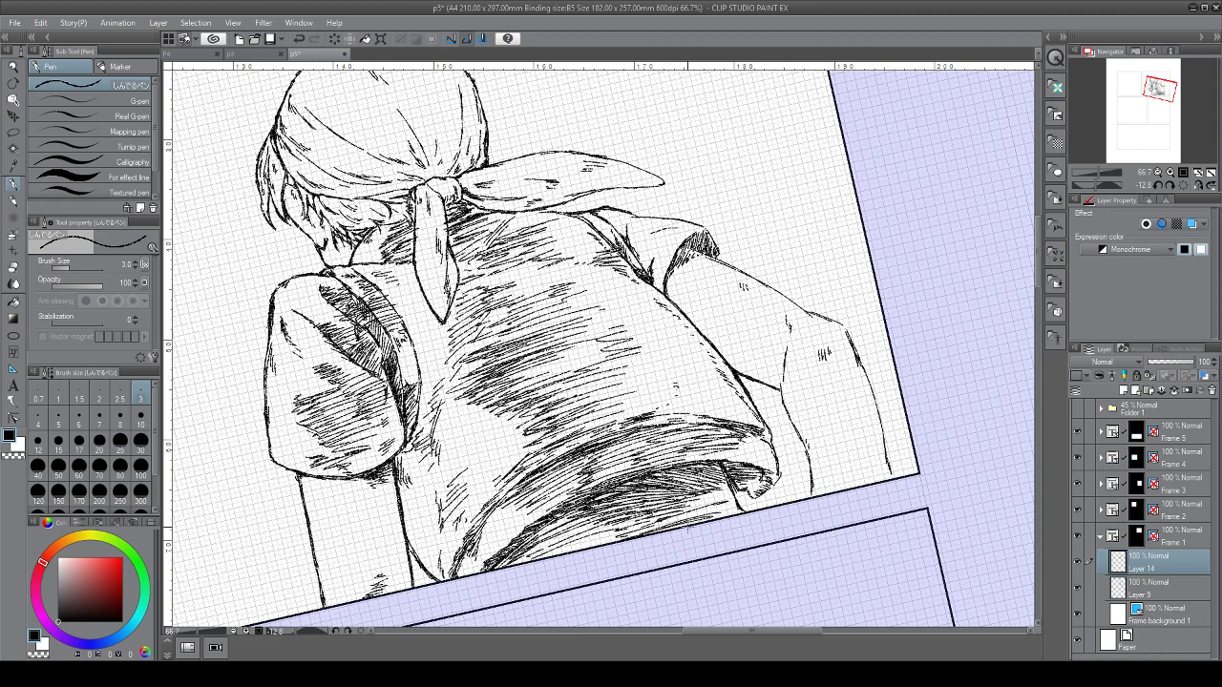
Hatch the near arm below the sleeve with slanted strokes along its inner side down to the frame border
drag(458, 487, 590, 333)
mouse_move(467, 355)
mouse_down()
mouse_move(479, 369)
mouse_move(488, 321)
mouse_move(527, 321)
mouse_move(525, 334)
mouse_up()
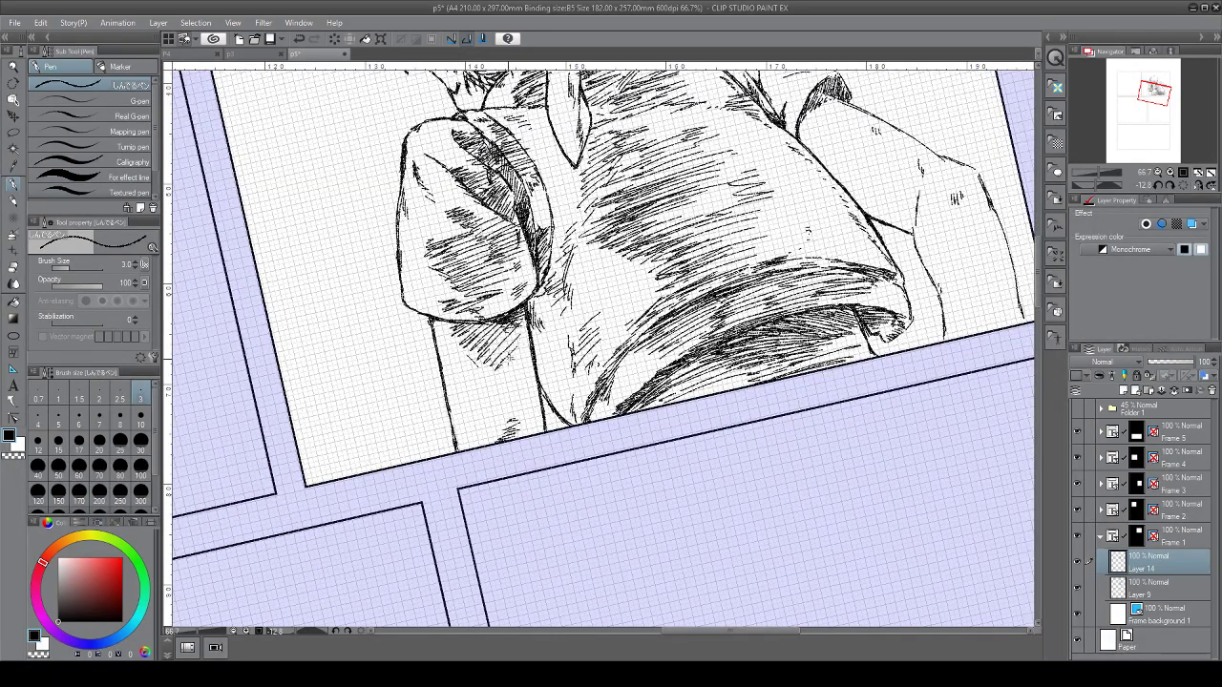
drag(499, 374, 520, 355)
mouse_move(502, 380)
mouse_down()
mouse_move(520, 365)
mouse_move(522, 333)
mouse_up()
drag(491, 372, 522, 342)
drag(499, 393, 515, 378)
drag(503, 404, 527, 327)
mouse_move(496, 379)
mouse_down()
mouse_move(537, 336)
mouse_move(531, 351)
mouse_up()
mouse_move(498, 397)
mouse_down()
mouse_move(536, 357)
mouse_move(533, 366)
mouse_up()
mouse_move(498, 419)
mouse_down()
mouse_move(542, 380)
mouse_move(531, 393)
mouse_up()
drag(506, 431, 525, 409)
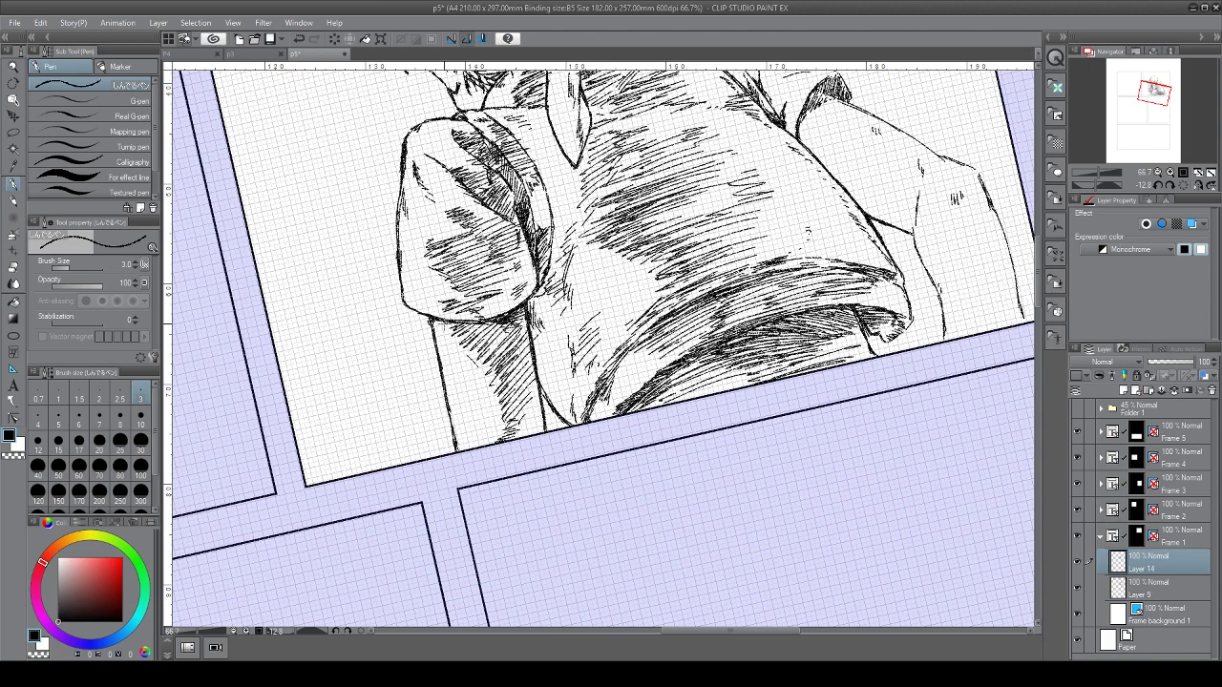
Hatch the far upper arm with long parallel strokes from the sleeve cuff to the elbow
mouse_move(874, 186)
mouse_down()
mouse_move(611, 347)
mouse_move(627, 348)
mouse_up()
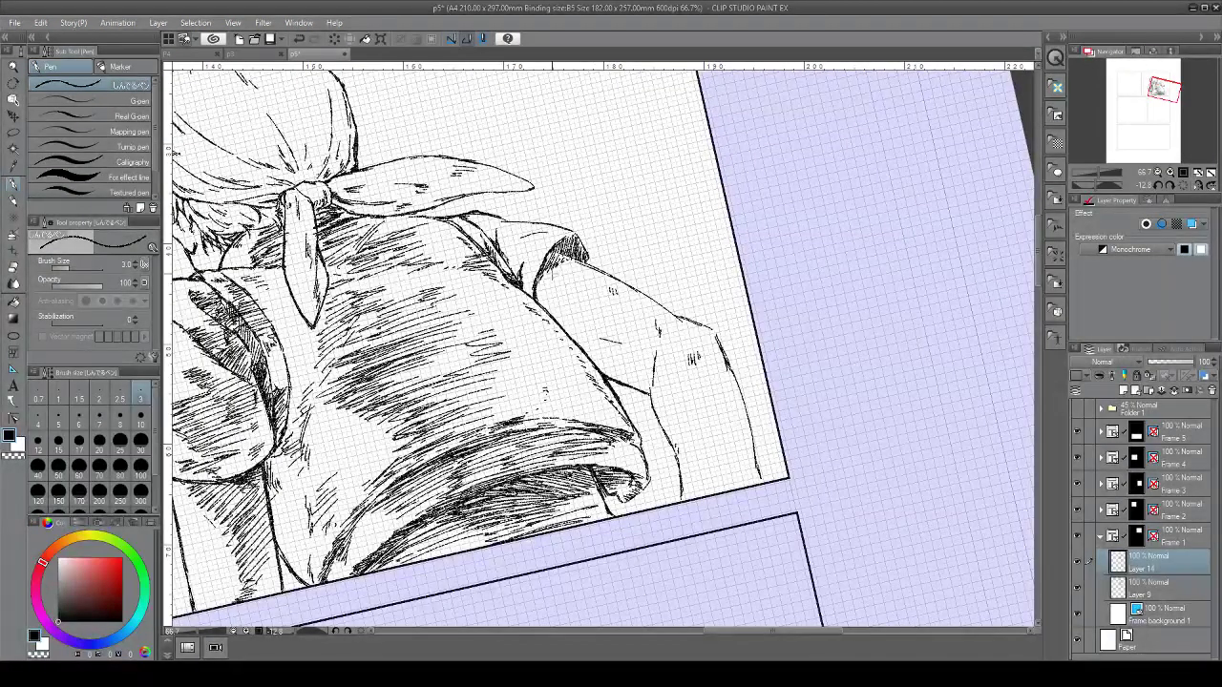
drag(538, 273, 572, 330)
drag(558, 265, 576, 332)
drag(567, 258, 595, 342)
drag(572, 267, 597, 340)
drag(578, 265, 607, 339)
drag(592, 277, 619, 340)
drag(603, 274, 628, 345)
drag(619, 289, 644, 338)
drag(624, 296, 643, 332)
drag(632, 298, 657, 338)
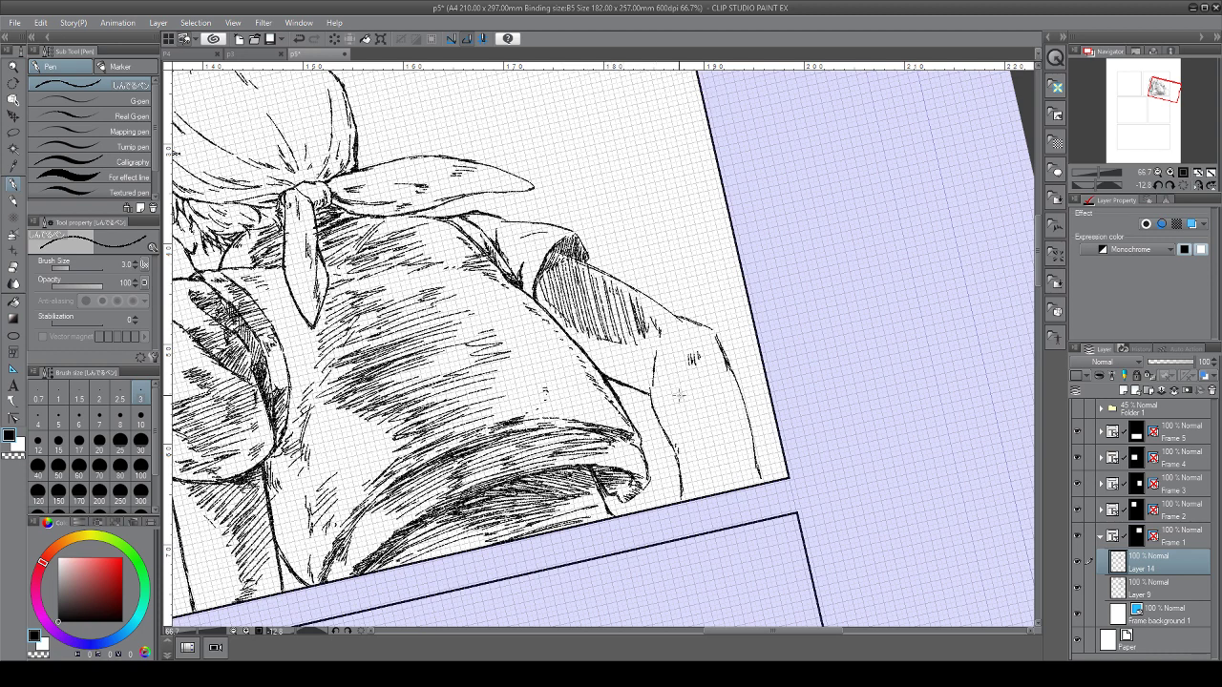
Hatch the outer side of the far forearm with slanted strokes from the elbow down to the frame border
drag(680, 397, 689, 416)
drag(701, 328, 687, 355)
drag(703, 336, 680, 380)
drag(706, 351, 678, 392)
mouse_move(707, 351)
mouse_down()
mouse_move(682, 387)
mouse_move(712, 428)
mouse_move(710, 447)
mouse_up()
drag(749, 405, 724, 486)
drag(720, 364, 687, 415)
mouse_move(720, 380)
mouse_down()
mouse_move(697, 420)
mouse_move(708, 422)
mouse_up()
drag(716, 456, 707, 481)
drag(731, 409, 708, 468)
mouse_move(731, 443)
mouse_down()
mouse_move(708, 470)
mouse_move(715, 488)
mouse_up()
drag(739, 473, 721, 493)
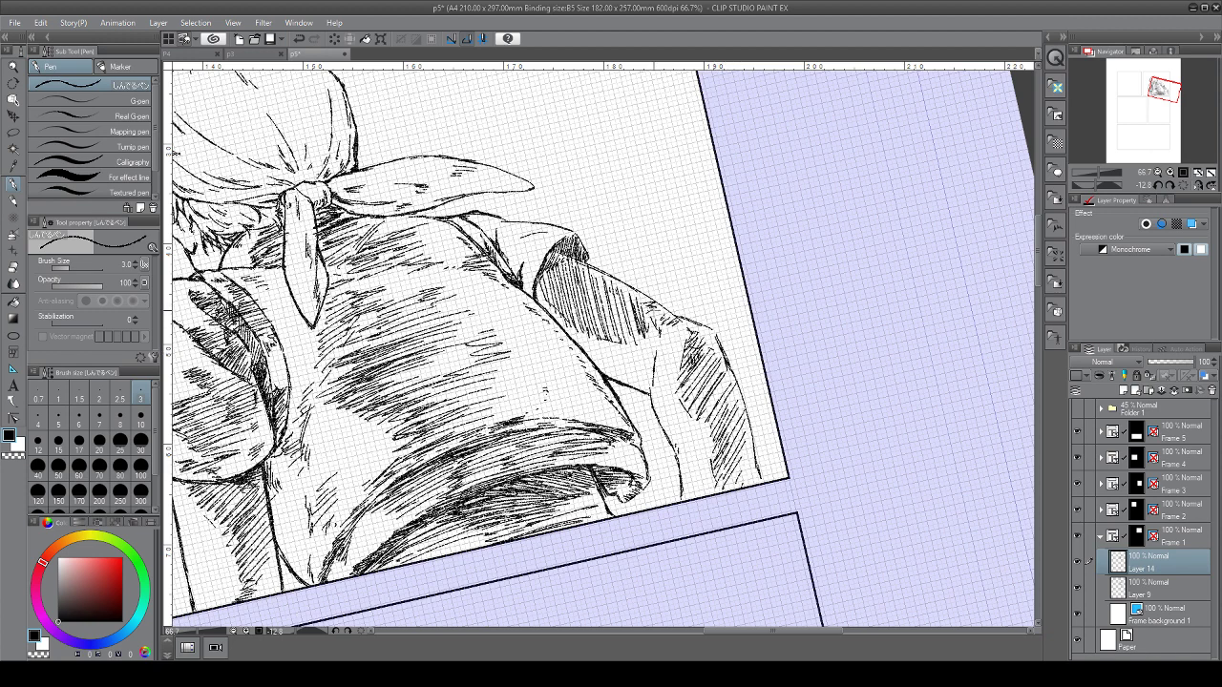
Darken the outer edge of the far arm with dense strokes between the sleeve cuff and the elbow
mouse_move(650, 313)
mouse_down()
mouse_move(686, 332)
mouse_move(657, 315)
mouse_up()
drag(611, 283, 702, 334)
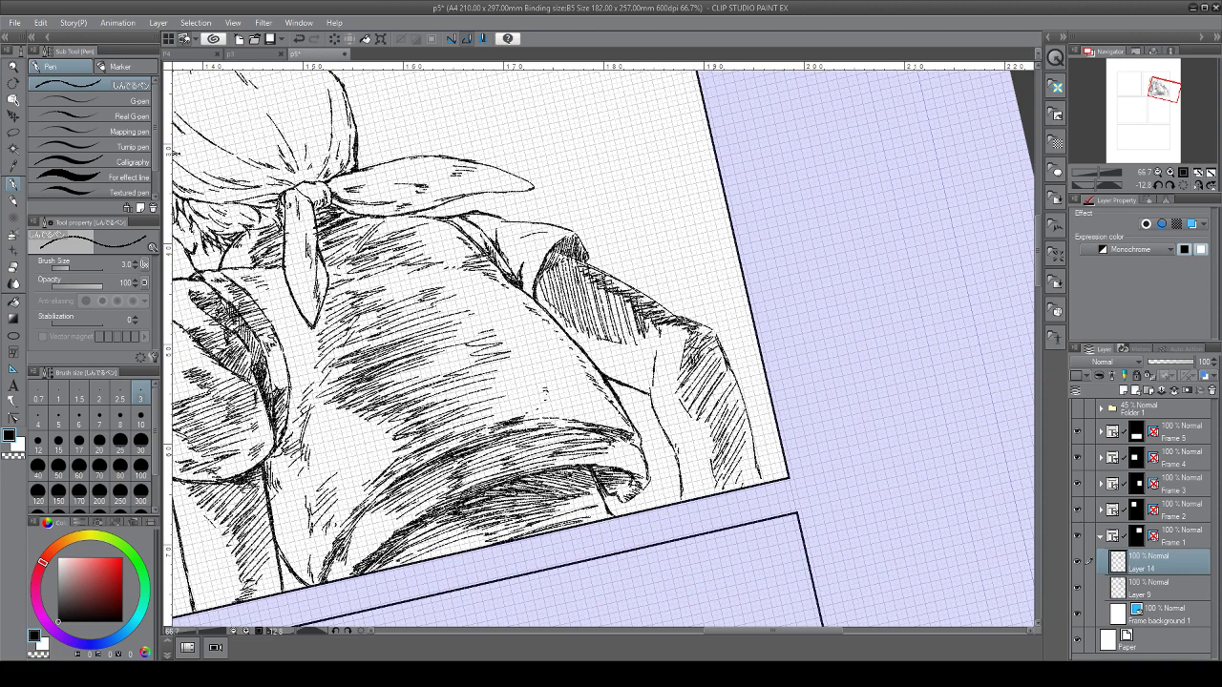
drag(704, 336, 583, 390)
drag(669, 315, 658, 396)
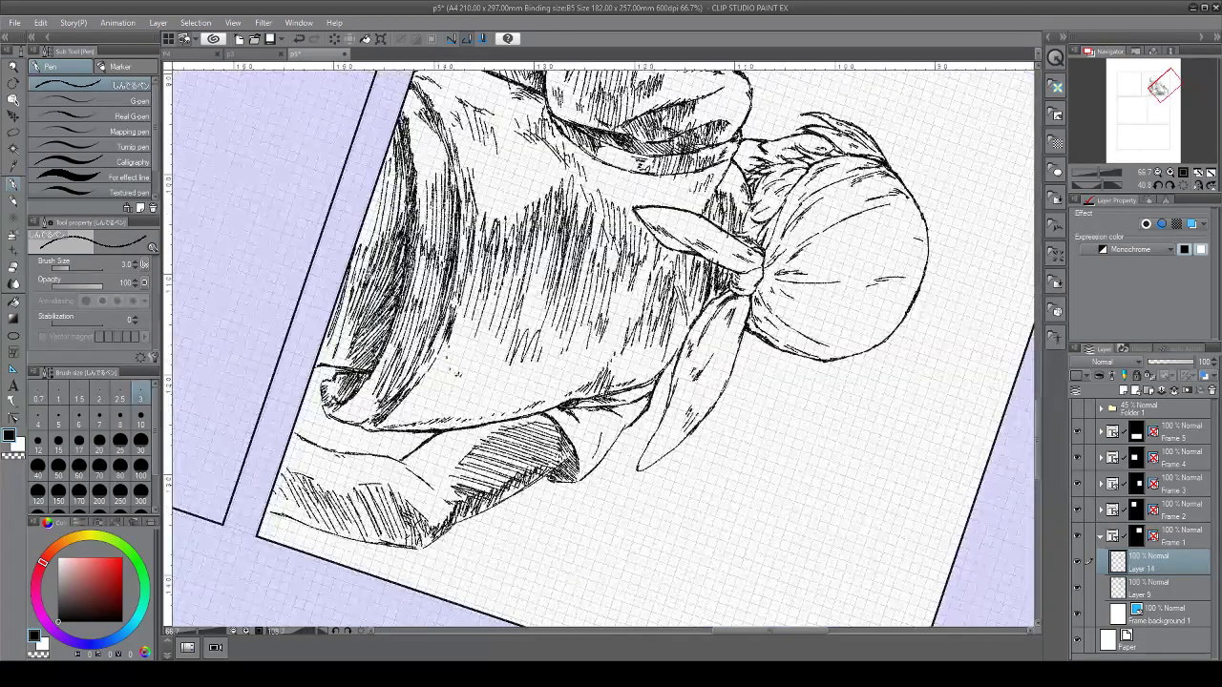
drag(465, 486, 470, 514)
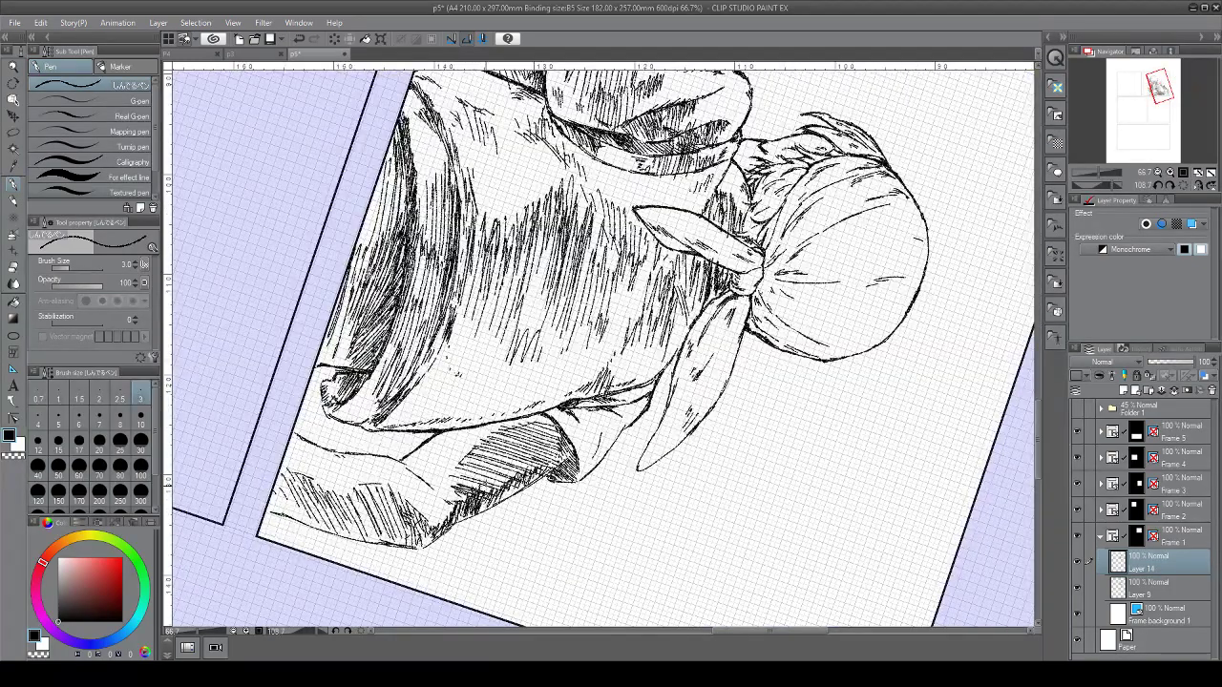
mouse_move(496, 472)
mouse_down()
mouse_move(477, 509)
mouse_move(496, 499)
mouse_up()
mouse_move(527, 453)
mouse_down()
mouse_move(508, 496)
mouse_move(542, 471)
mouse_up()
Deepen the shadow on the far upper arm just beneath the sleeve cuff with dense crosshatching
mouse_move(562, 438)
mouse_down()
mouse_move(548, 466)
mouse_move(619, 465)
mouse_move(711, 396)
mouse_move(703, 294)
mouse_up()
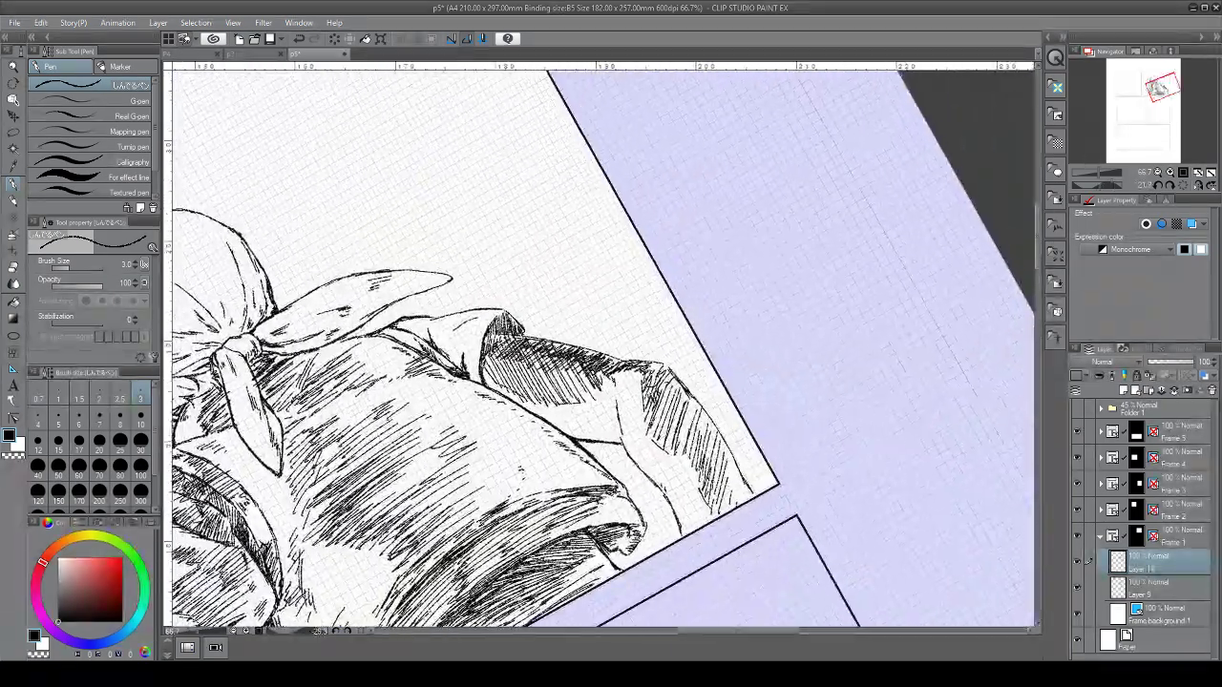
drag(500, 329, 484, 348)
mouse_move(498, 327)
mouse_down()
mouse_move(487, 370)
mouse_move(538, 376)
mouse_up()
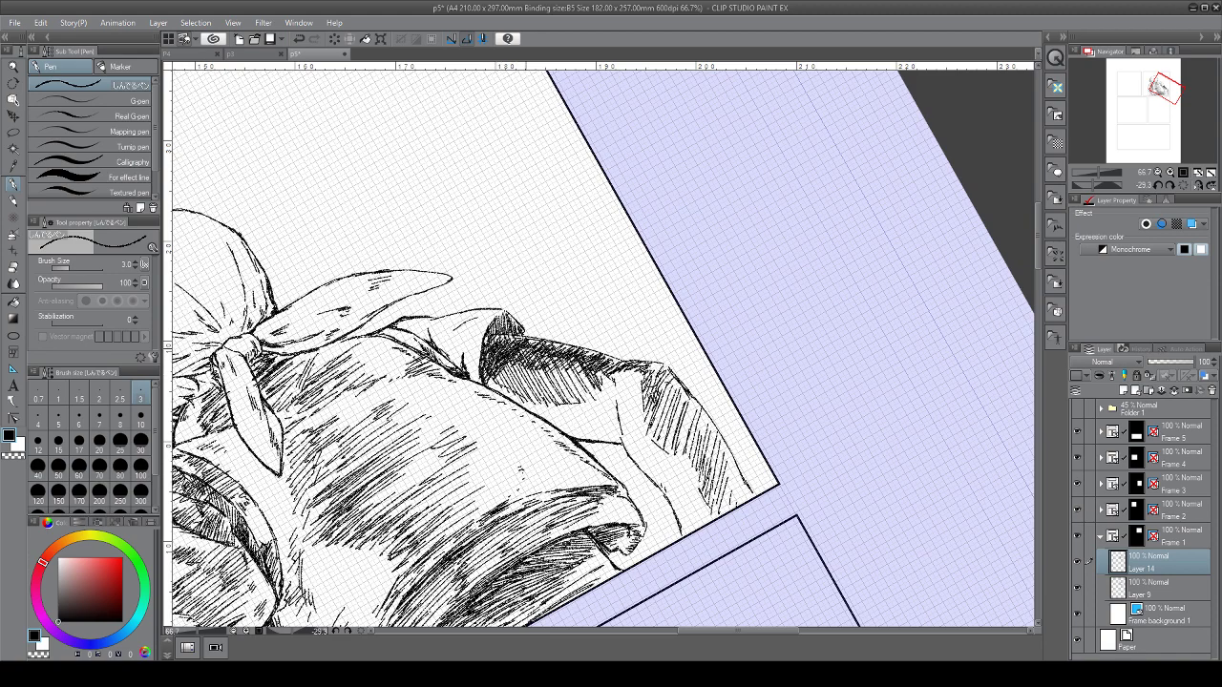
drag(554, 355, 533, 375)
drag(567, 354, 540, 376)
Clear the hatching from the inner part of the far upper arm, leaving a dark band along the outer edge
key(asciicircum)
key(asciicircum)
key(asciicircum)
key(asciicircum)
key(asciicircum)
key(asciicircum)
key(asciicircum)
key(asciicircum)
key(asciicircum)
key(asciicircum)
key(asciicircum)
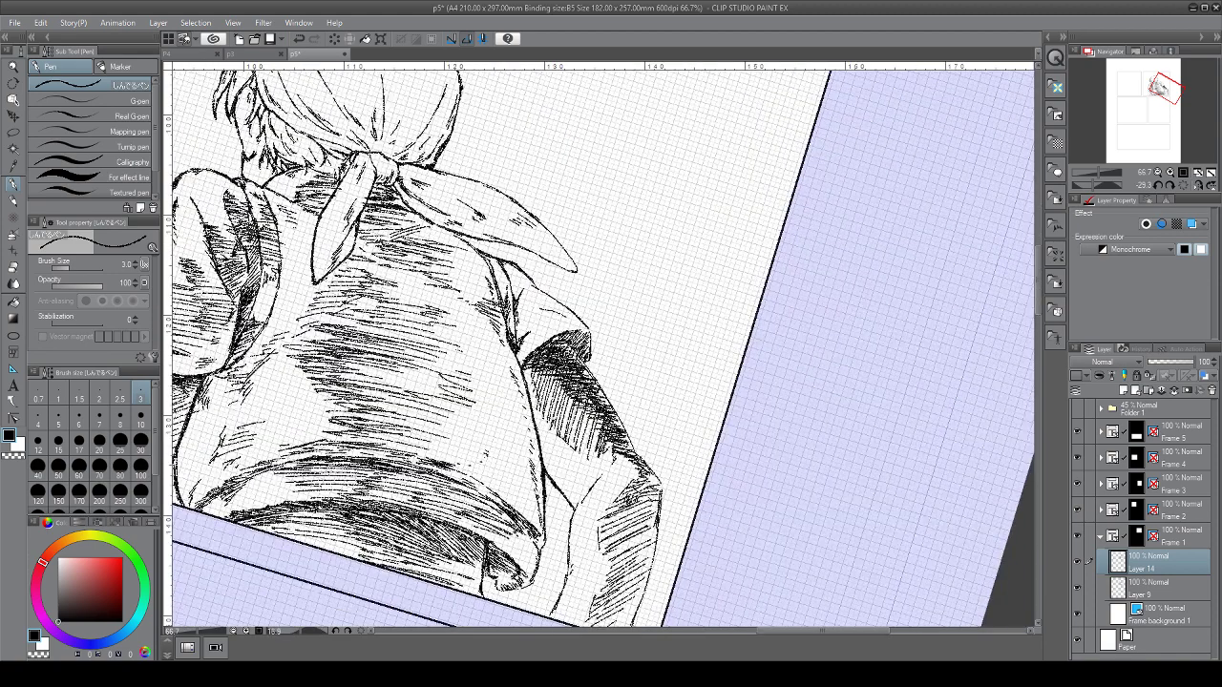
mouse_move(569, 368)
mouse_down()
mouse_move(535, 420)
mouse_move(525, 377)
mouse_move(552, 361)
mouse_move(573, 392)
mouse_move(568, 439)
mouse_move(577, 422)
mouse_up()
drag(516, 354, 611, 436)
drag(435, 354, 449, 372)
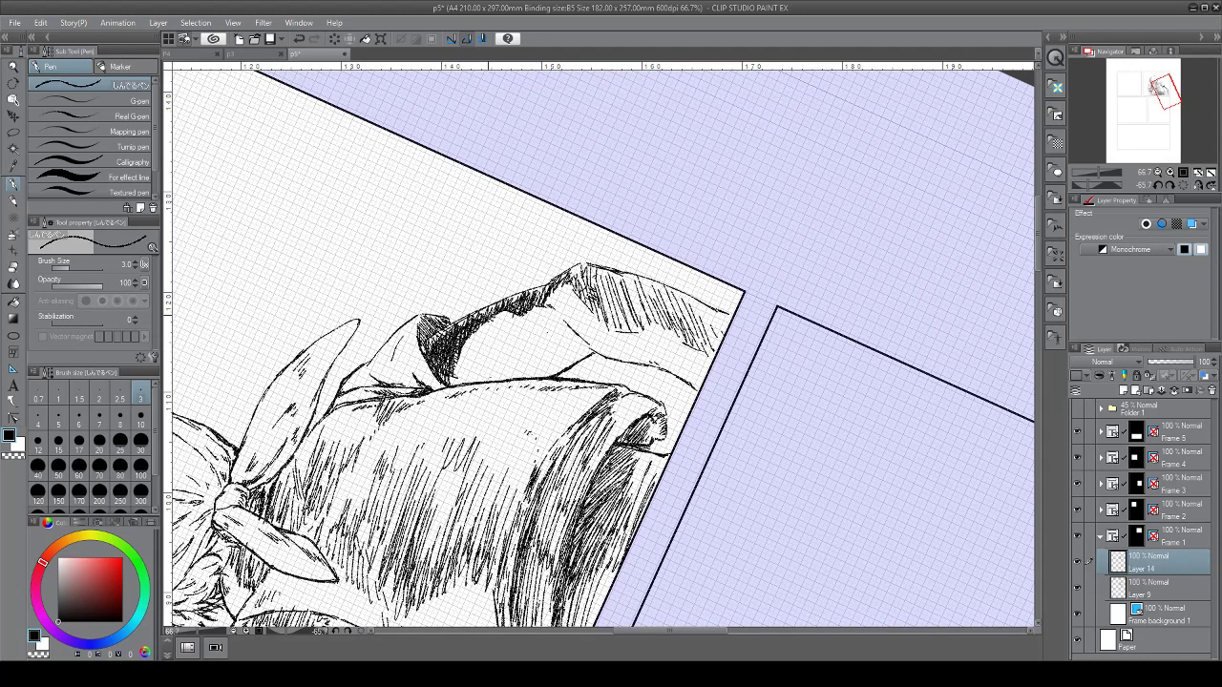
Remove the remaining dark shading band from the far upper arm between the cuff and the elbow
mouse_move(502, 305)
mouse_down()
mouse_move(452, 371)
mouse_move(549, 277)
mouse_move(525, 315)
mouse_move(573, 282)
mouse_move(638, 278)
mouse_up()
mouse_move(534, 382)
mouse_down()
mouse_move(656, 369)
mouse_move(820, 392)
mouse_up()
scroll(454, 360, down, 2)
drag(592, 382, 495, 390)
drag(573, 286, 626, 283)
drag(568, 395, 530, 412)
scroll(530, 412, up, 2)
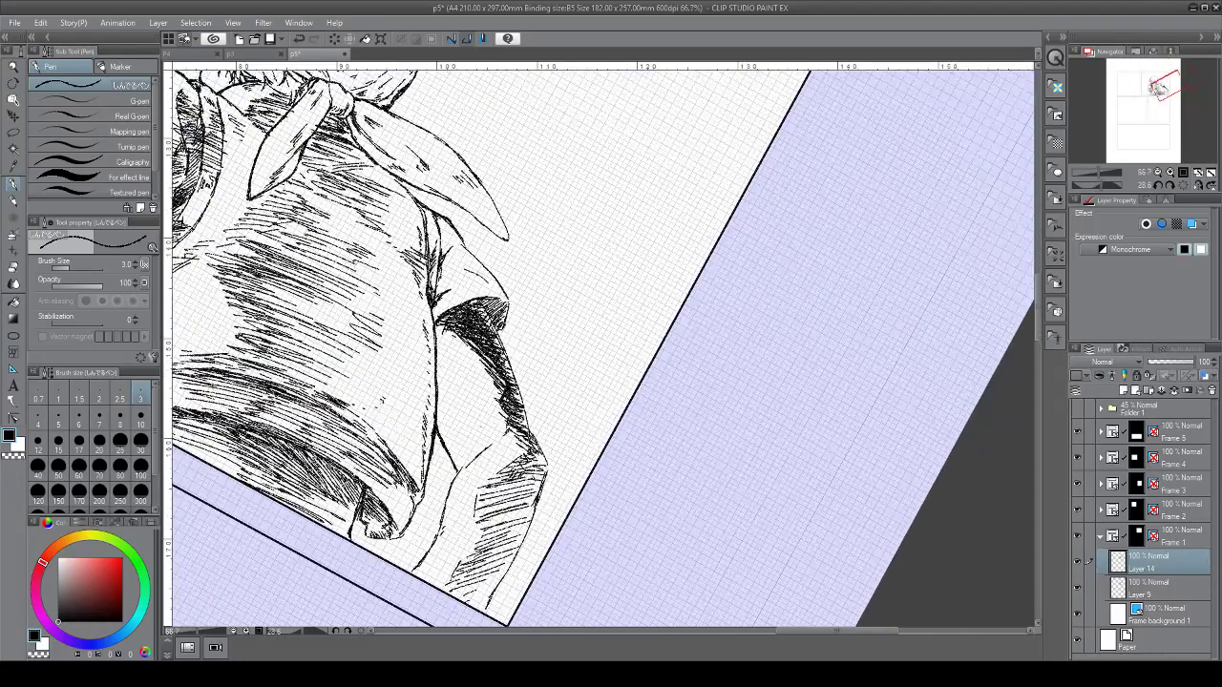
mouse_move(447, 327)
mouse_down()
mouse_move(518, 418)
mouse_move(479, 323)
mouse_move(442, 323)
mouse_up()
scroll(495, 376, up, 5)
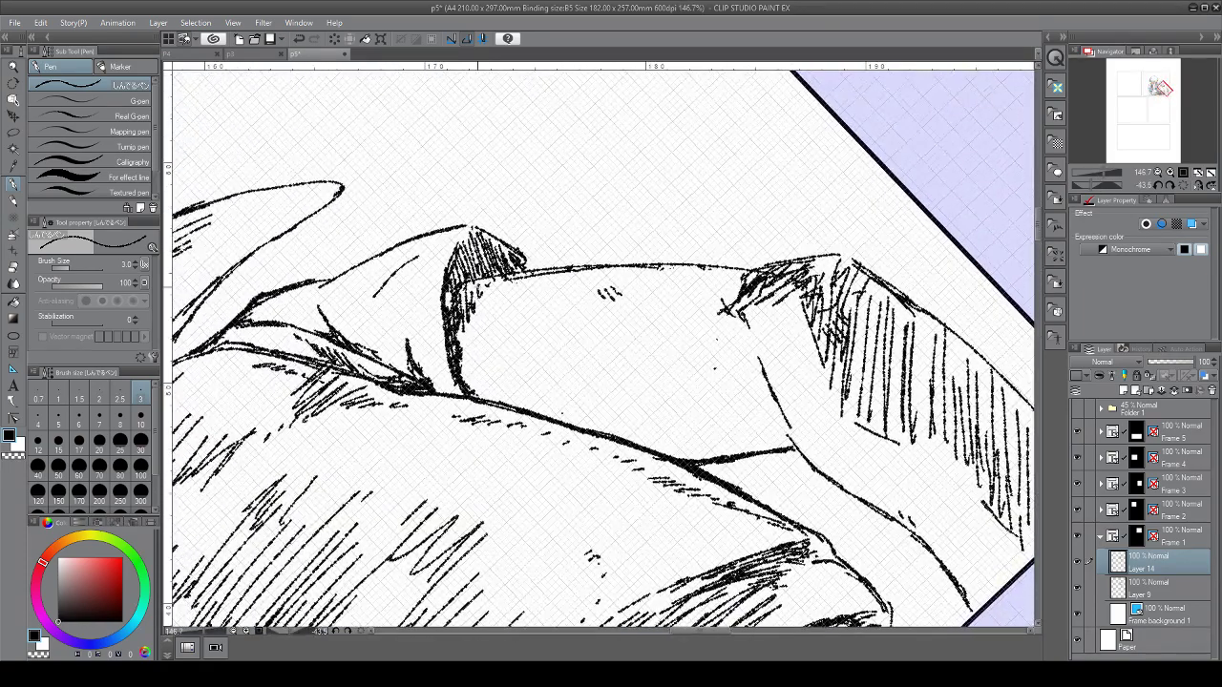
Hatch a narrow band of slanted strokes along the far upper arm's outer edge, from the cuff to the elbow
mouse_move(449, 311)
mouse_down()
mouse_move(485, 281)
mouse_move(552, 275)
mouse_up()
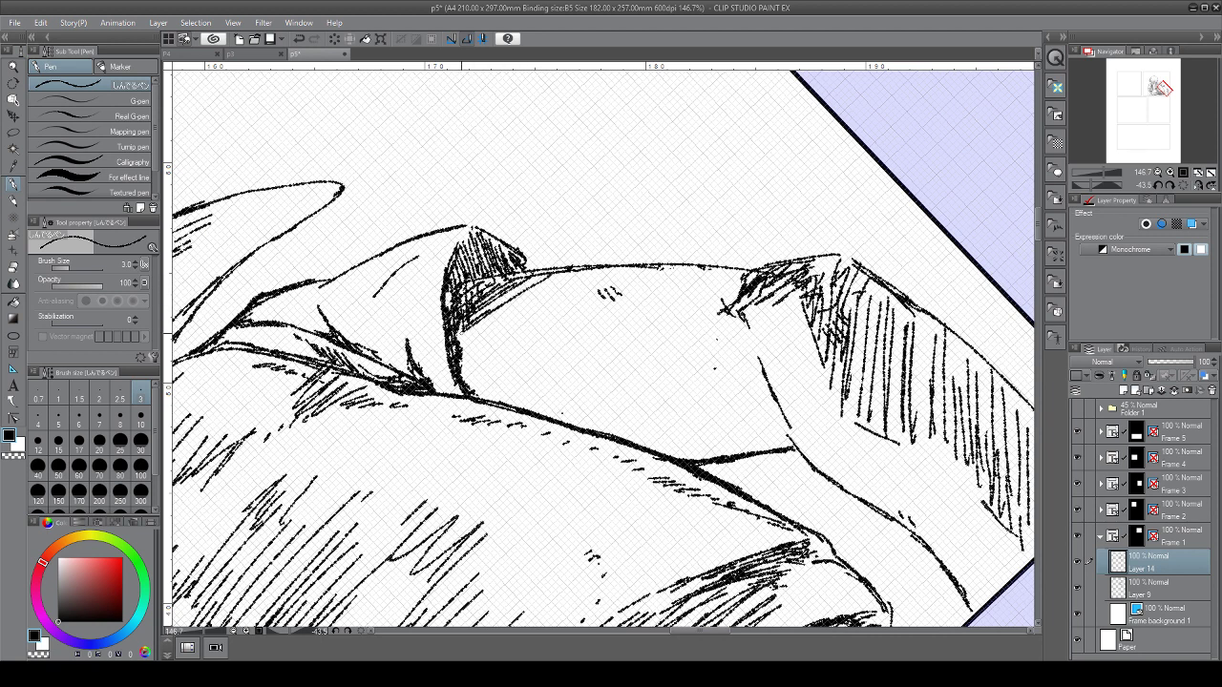
drag(481, 329, 558, 279)
drag(477, 334, 587, 271)
drag(519, 321, 609, 273)
drag(557, 313, 647, 264)
drag(596, 308, 673, 271)
drag(642, 302, 724, 273)
drag(697, 300, 758, 277)
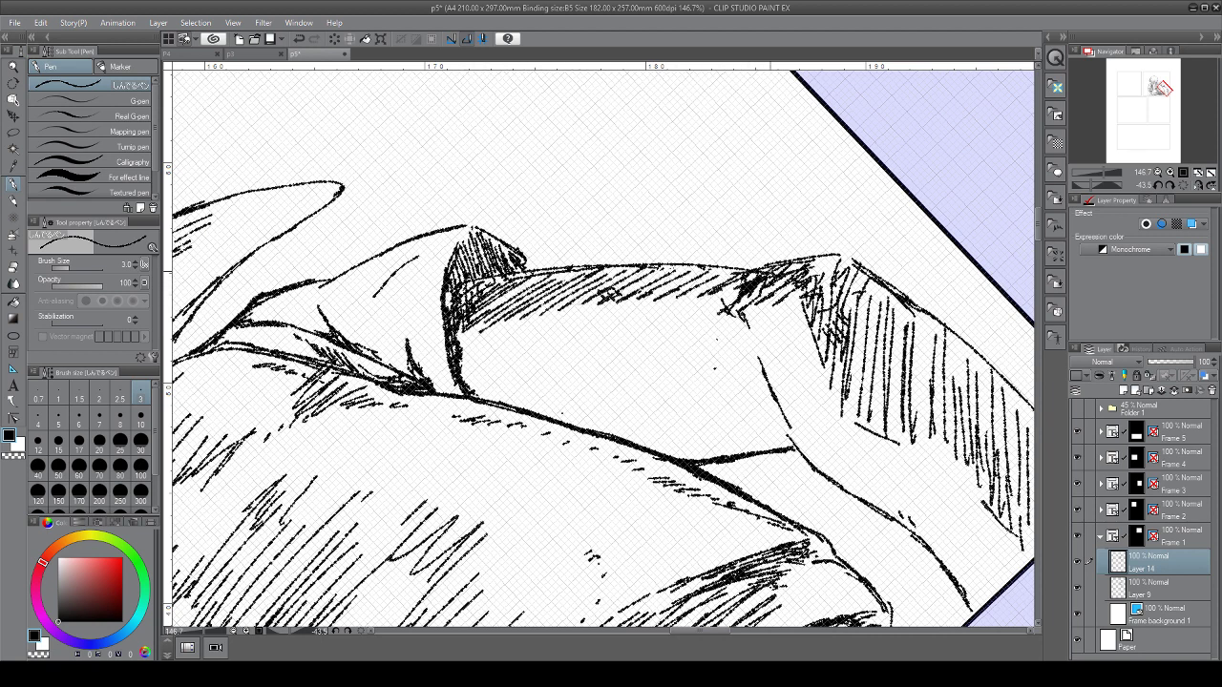
Touch up the far arm's inner edge and erase the short crease line inside the elbow on Layer 9
scroll(570, 435, down, 8)
mouse_move(570, 435)
mouse_down()
mouse_move(536, 414)
mouse_move(512, 366)
mouse_up()
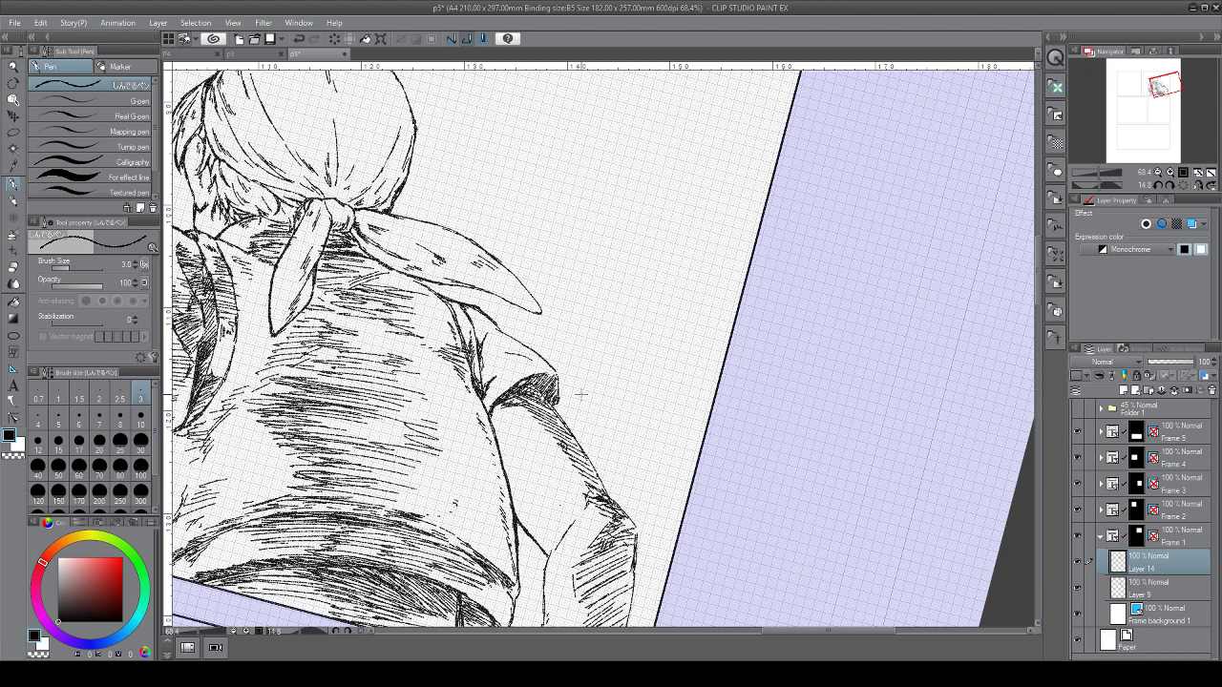
drag(518, 473, 530, 517)
mouse_move(546, 542)
mouse_down()
mouse_move(566, 547)
mouse_move(559, 387)
mouse_up()
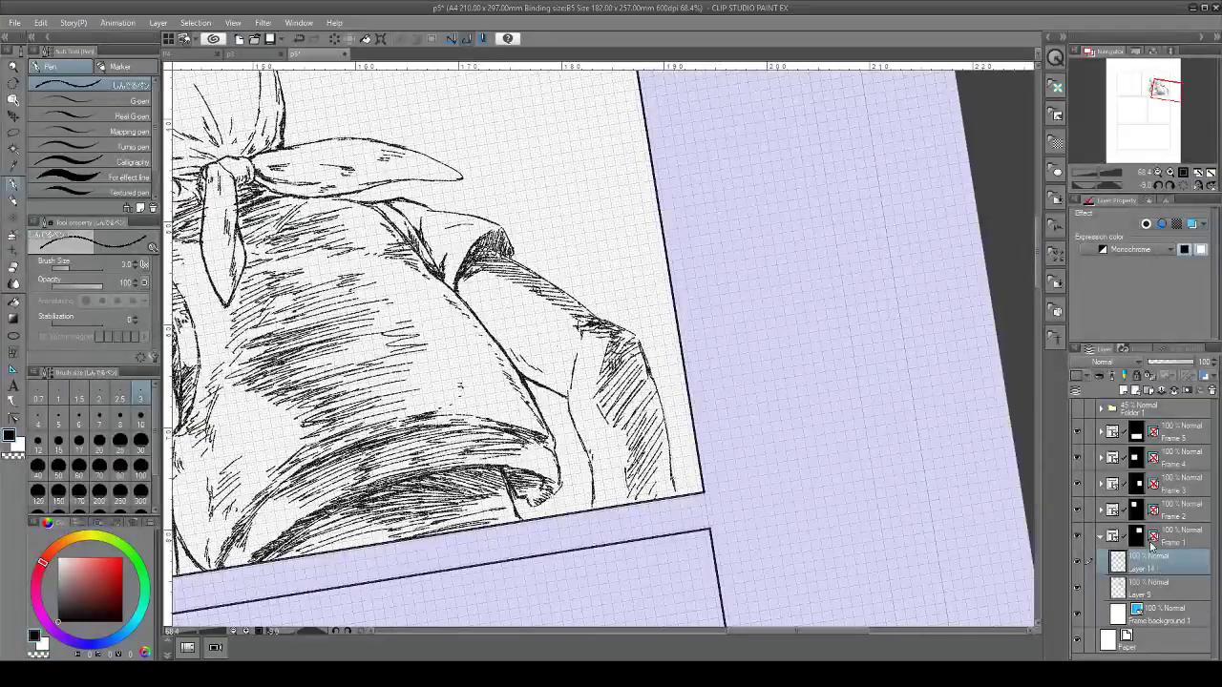
click(1174, 591)
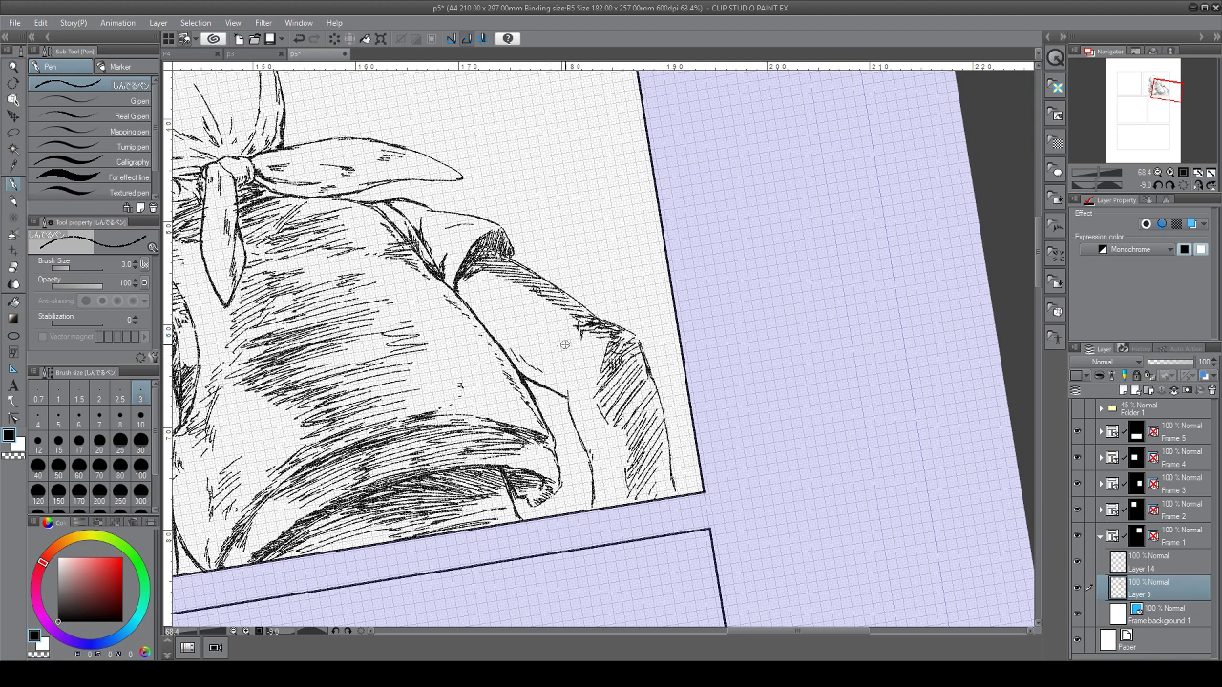
key(alt+bracketright)
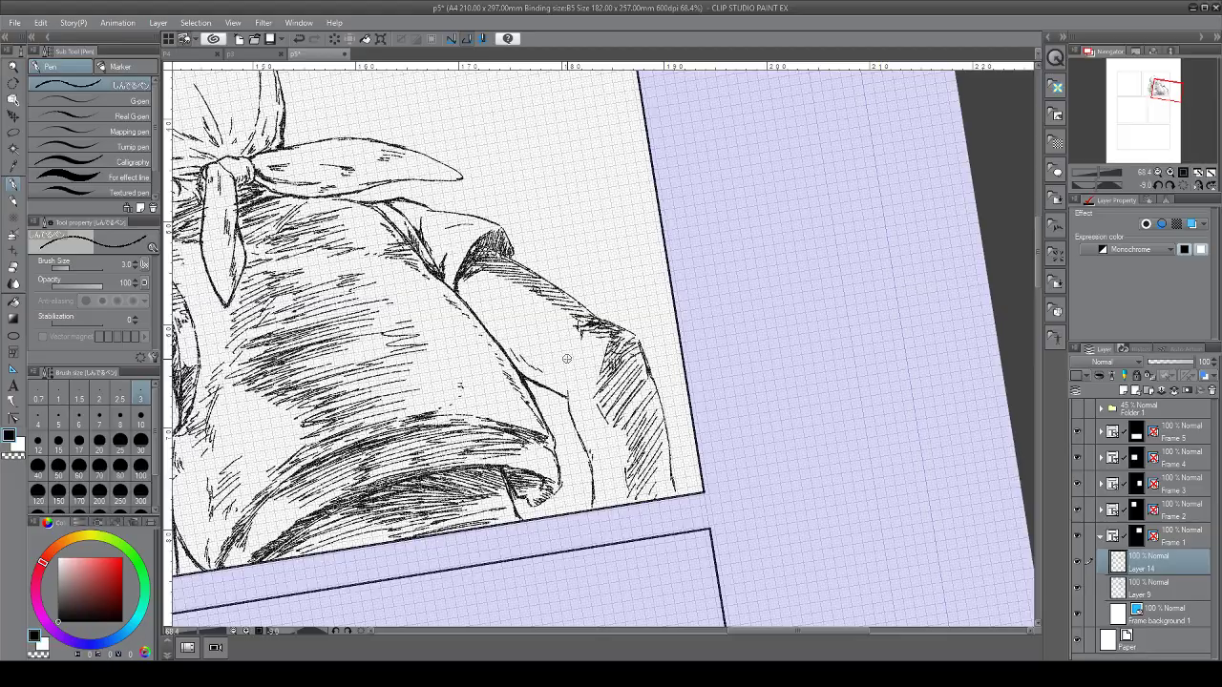
On Layer 14, shade the bandana's gathered folds around the knot and the start of the side tail
scroll(566, 358, down, 2)
drag(525, 402, 572, 504)
scroll(565, 472, up, 3)
scroll(621, 305, up, 1)
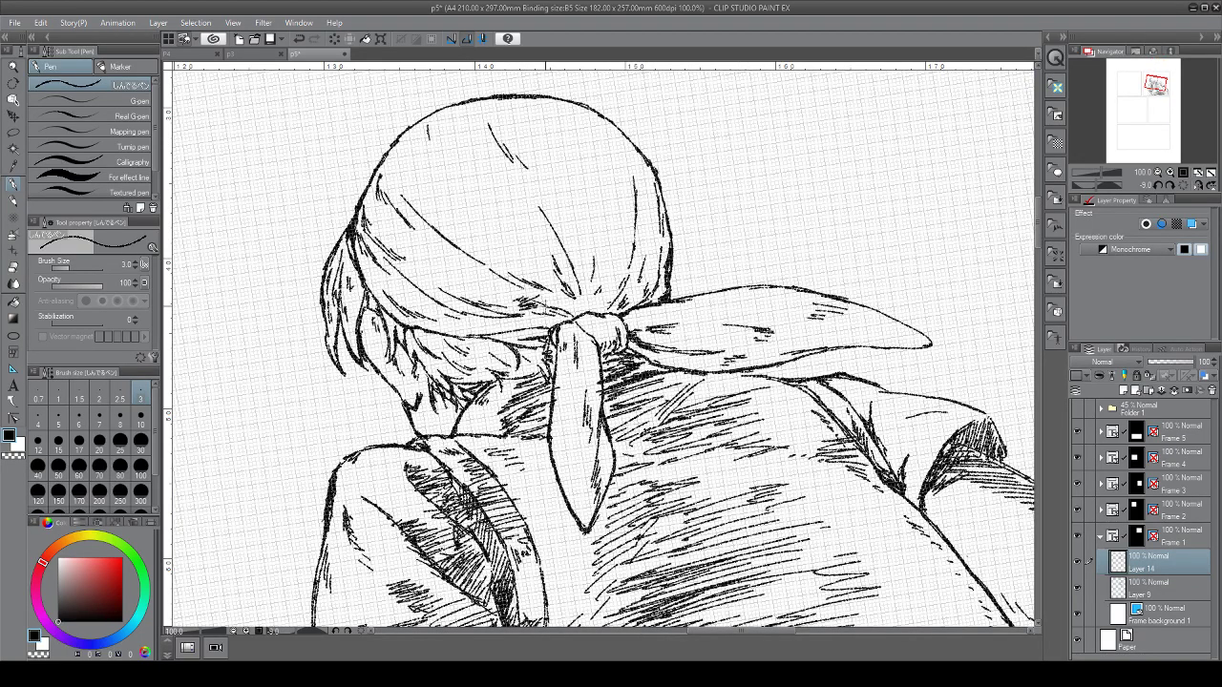
mouse_move(521, 323)
mouse_down()
mouse_move(545, 321)
mouse_move(522, 332)
mouse_up()
mouse_move(562, 294)
mouse_down()
mouse_move(552, 300)
mouse_move(583, 305)
mouse_move(579, 286)
mouse_move(607, 305)
mouse_move(603, 288)
mouse_move(626, 296)
mouse_move(598, 330)
mouse_move(619, 354)
mouse_move(586, 322)
mouse_move(645, 323)
mouse_move(645, 359)
mouse_up()
drag(659, 344, 591, 371)
drag(604, 351, 594, 369)
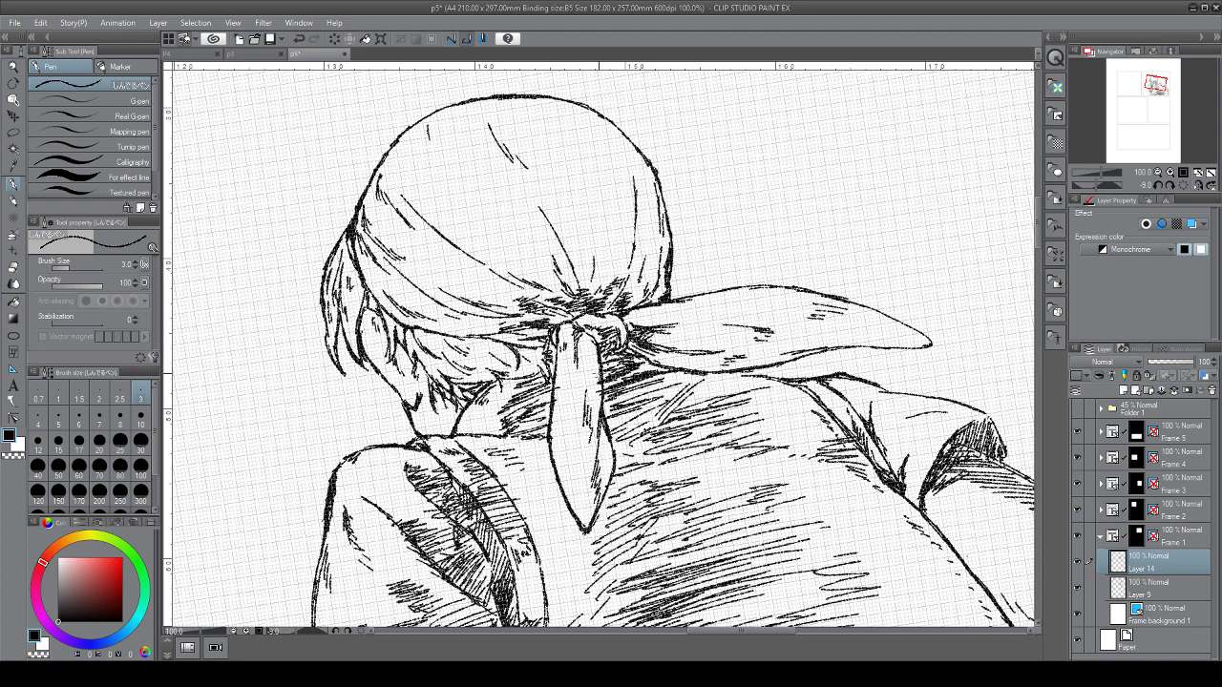
Hatch the hair below the bandana's lower edge, from the ear area toward the knot
drag(446, 334, 425, 344)
mouse_move(458, 332)
mouse_down()
mouse_move(433, 344)
mouse_move(483, 361)
mouse_move(477, 384)
mouse_up()
drag(544, 346, 506, 373)
mouse_move(537, 363)
mouse_down()
mouse_move(508, 375)
mouse_move(518, 377)
mouse_up()
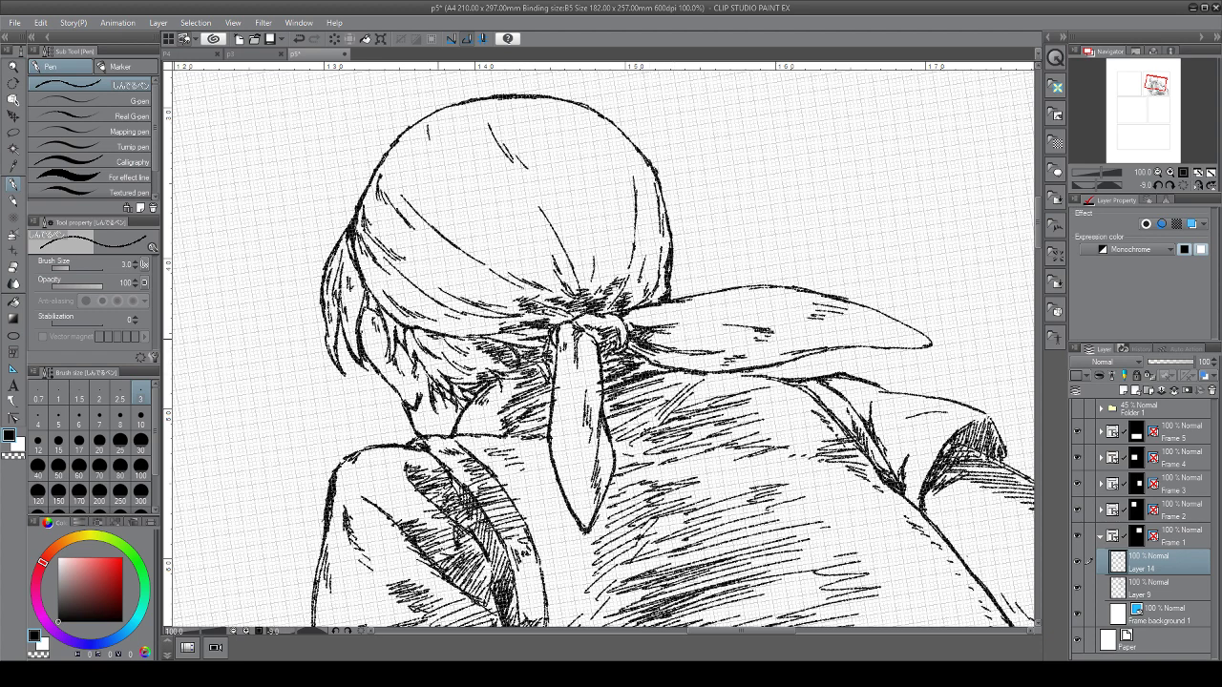
mouse_move(454, 337)
mouse_down()
mouse_move(480, 343)
mouse_move(436, 329)
mouse_up()
drag(493, 317, 453, 335)
mouse_move(882, 331)
mouse_down()
mouse_move(660, 365)
mouse_move(382, 228)
mouse_move(698, 266)
mouse_move(671, 288)
mouse_up()
mouse_move(727, 277)
mouse_down()
mouse_move(698, 287)
mouse_move(714, 287)
mouse_up()
Reset the canvas rotation and toggle the rough sketch folder to compare it with the inked first frame
drag(541, 468, 462, 468)
drag(516, 463, 751, 390)
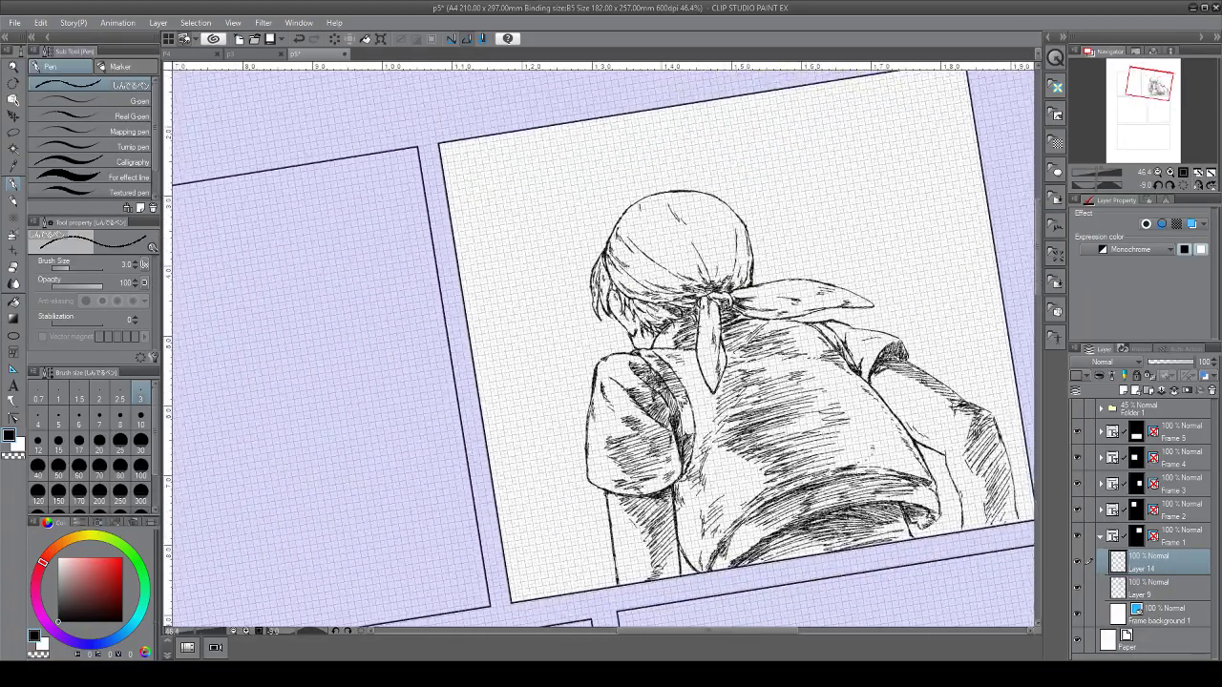
drag(575, 425, 519, 425)
key(ctrl+@)
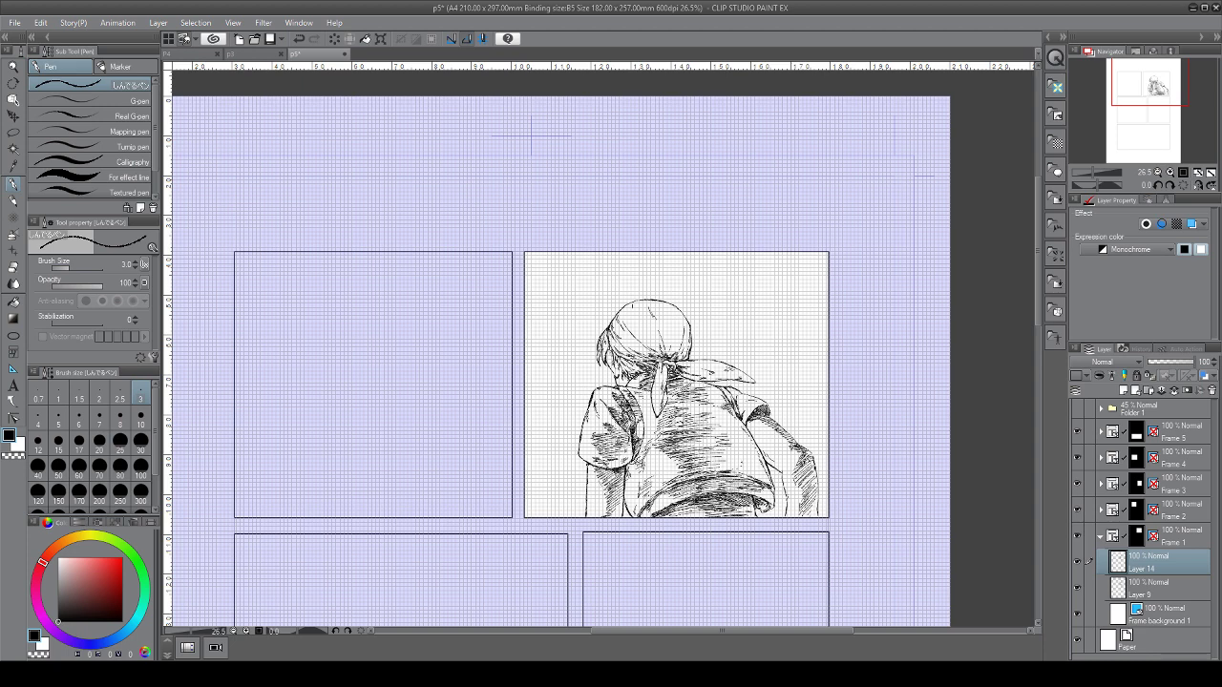
click(1077, 409)
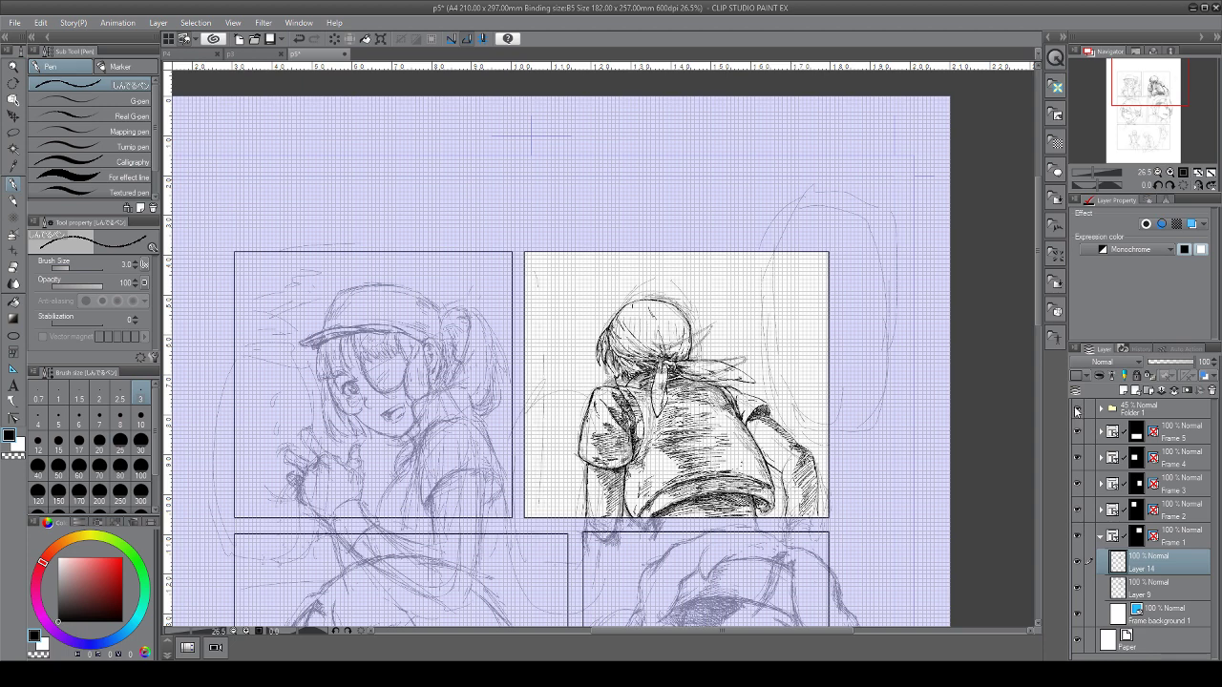
click(1077, 409)
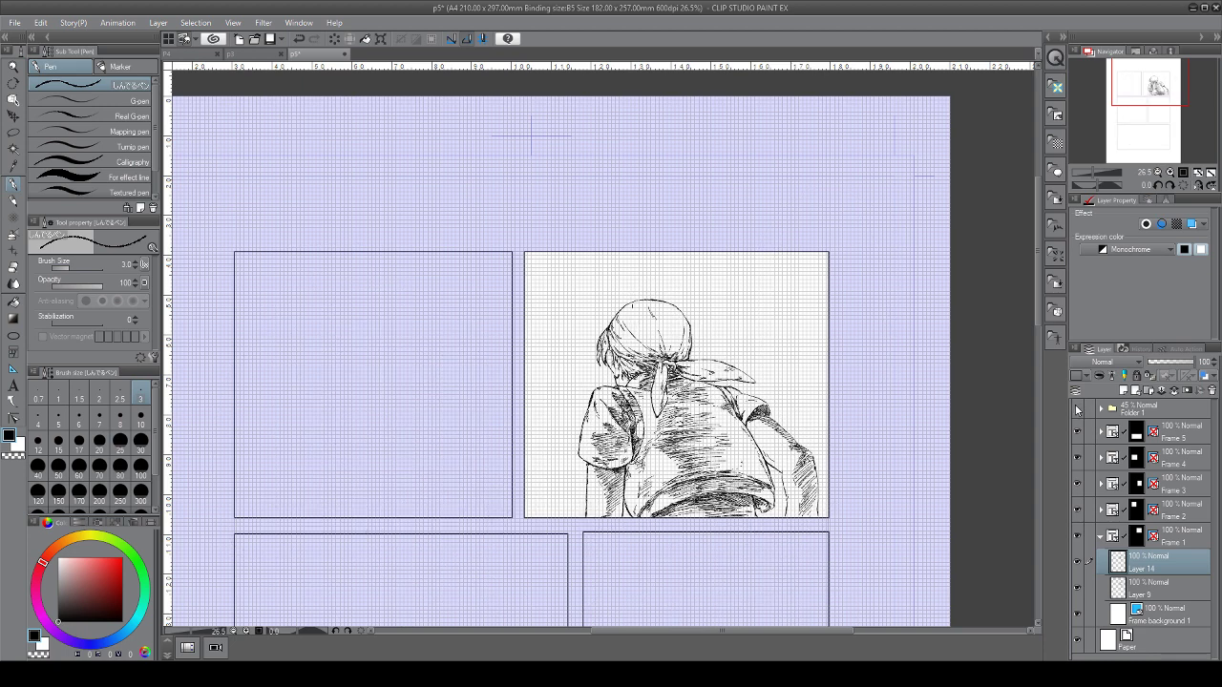
click(1077, 410)
click(1077, 411)
scroll(726, 422, up, 4)
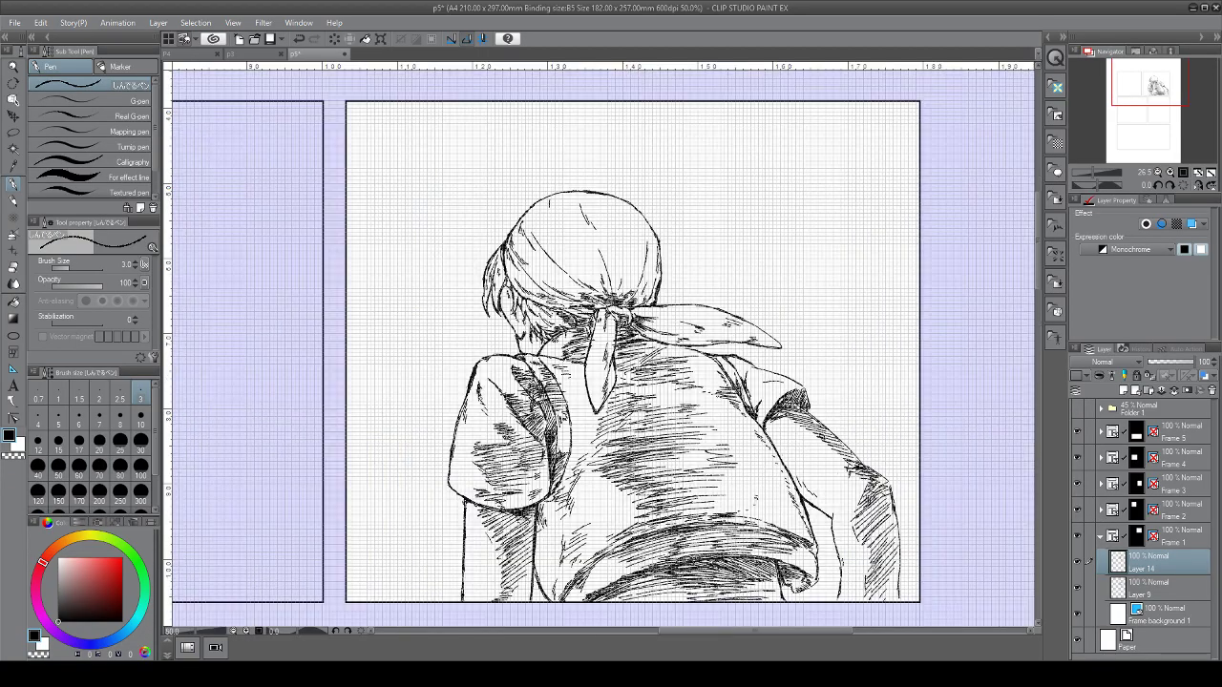
On Layer 9, extend the far forearm's outlines to the frame border and thicken the arm's outer contour around the elbow
mouse_move(726, 422)
mouse_down()
mouse_move(446, 249)
mouse_move(399, 171)
mouse_up()
click(1171, 592)
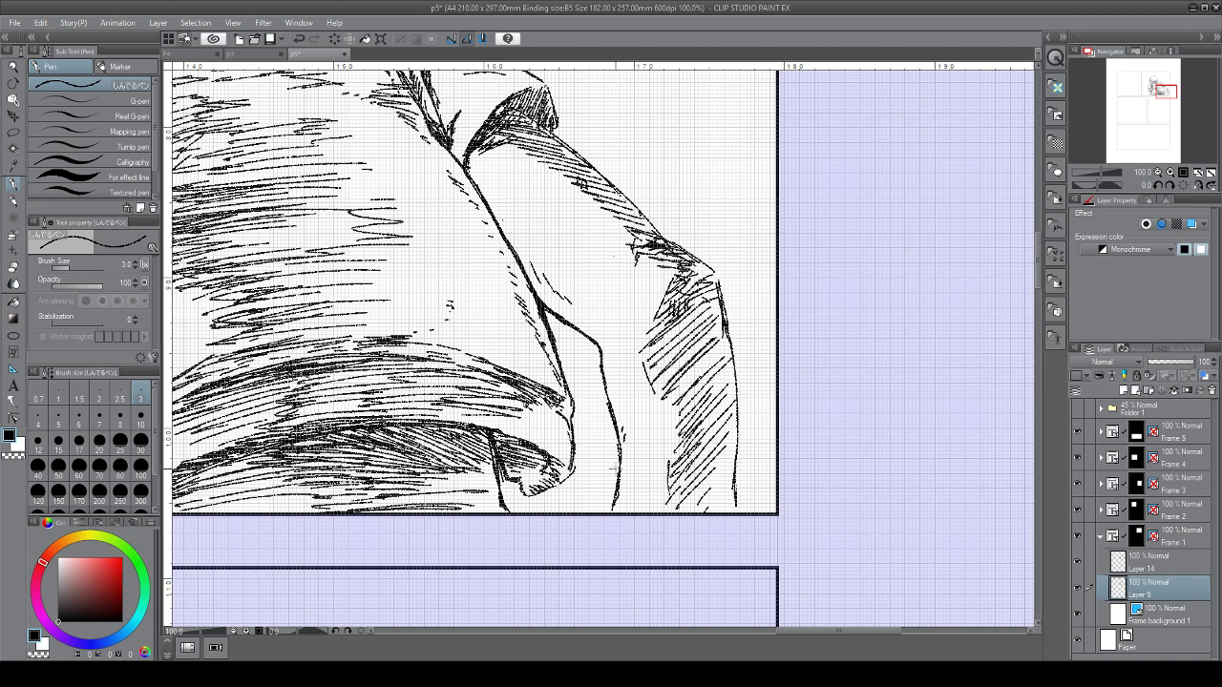
drag(733, 480, 727, 516)
key(ctrl+z)
key(ctrl+z)
drag(706, 270, 732, 367)
drag(525, 116, 562, 142)
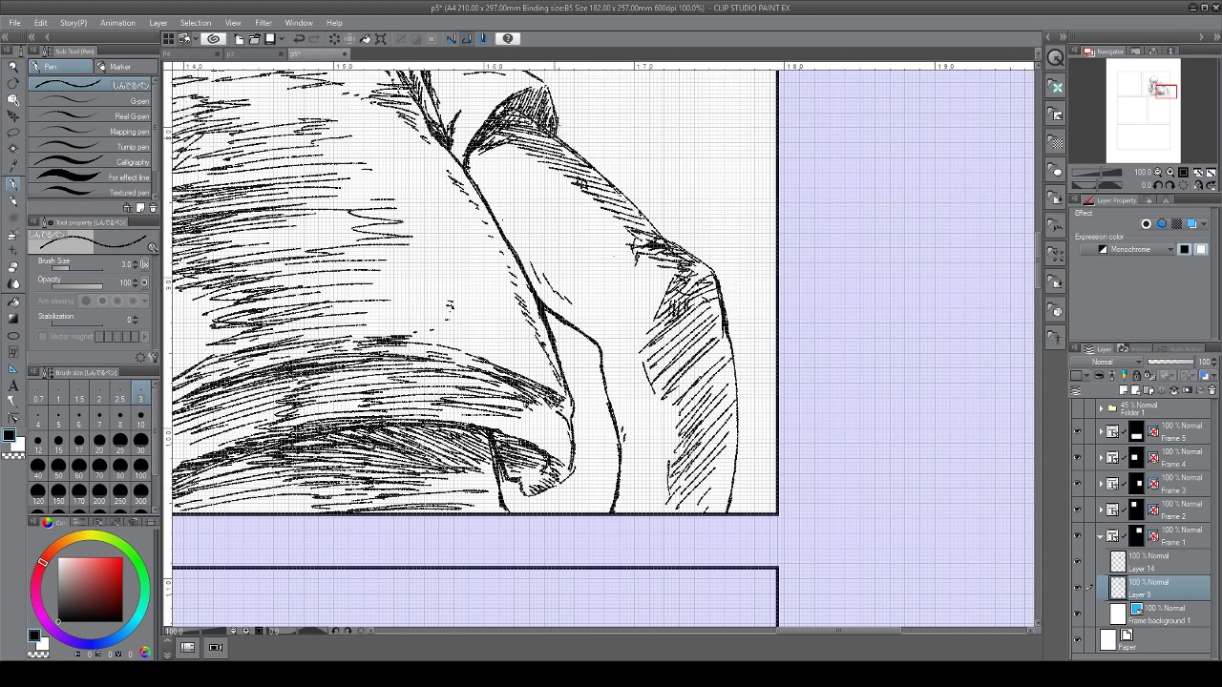
drag(645, 215, 702, 266)
scroll(749, 458, down, 5)
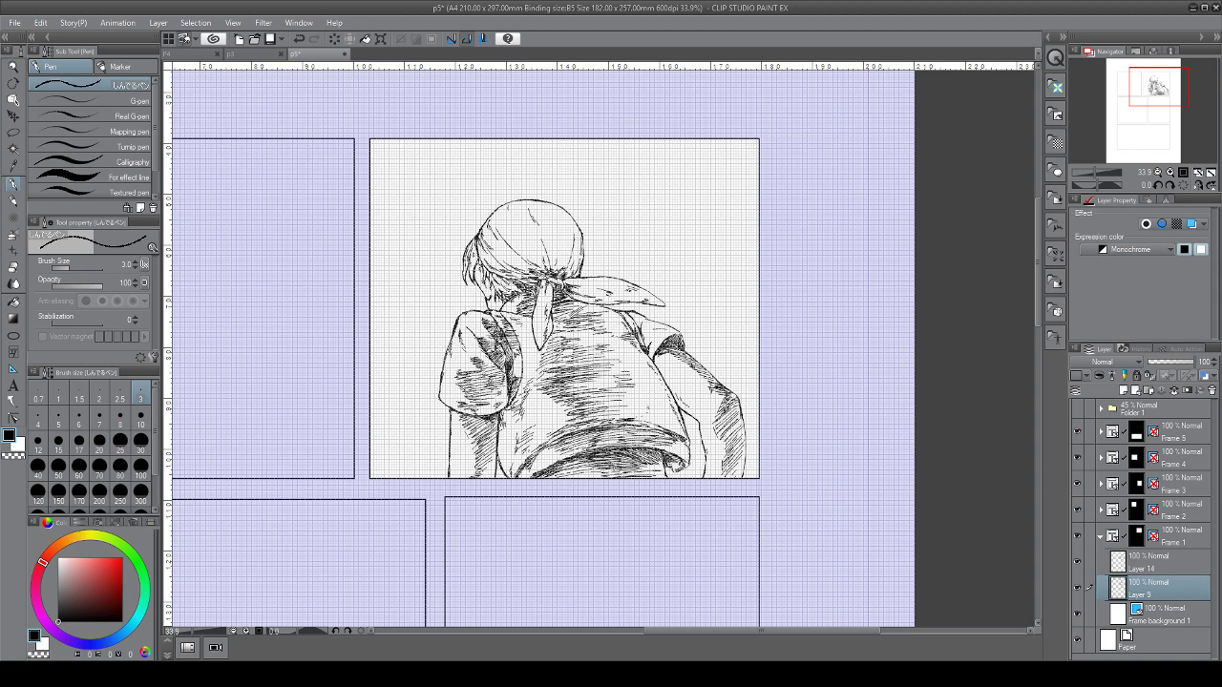
Thicken the shoulder contour beneath the bandana's side tail, from the neck toward the far sleeve seam
scroll(551, 382, up, 5)
drag(623, 212, 478, 401)
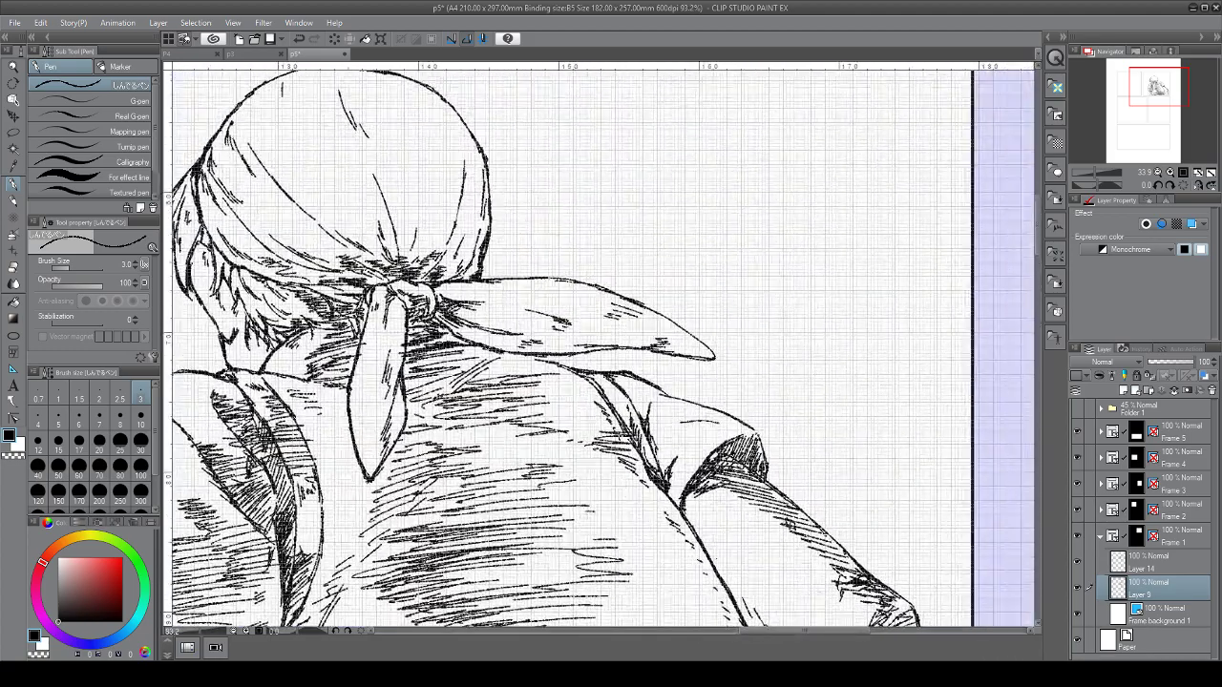
drag(435, 346, 513, 352)
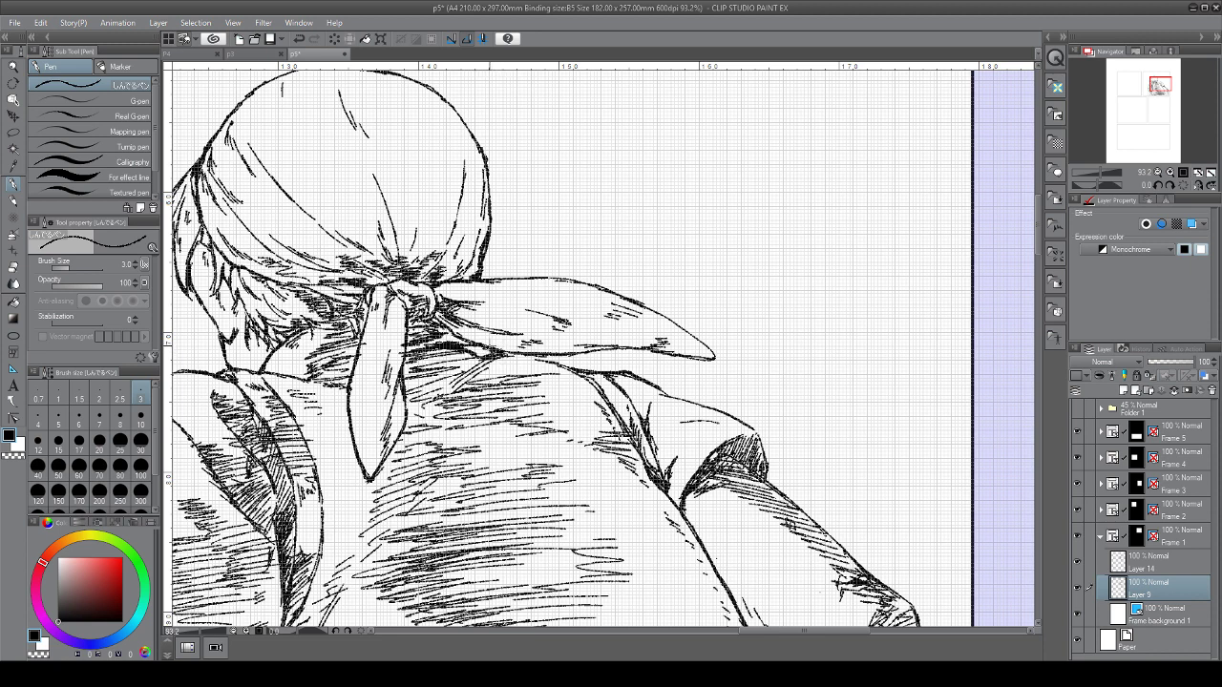
drag(488, 361, 521, 352)
drag(501, 363, 548, 357)
drag(527, 366, 584, 363)
drag(571, 376, 601, 366)
drag(610, 395, 734, 303)
scroll(617, 391, down, 3)
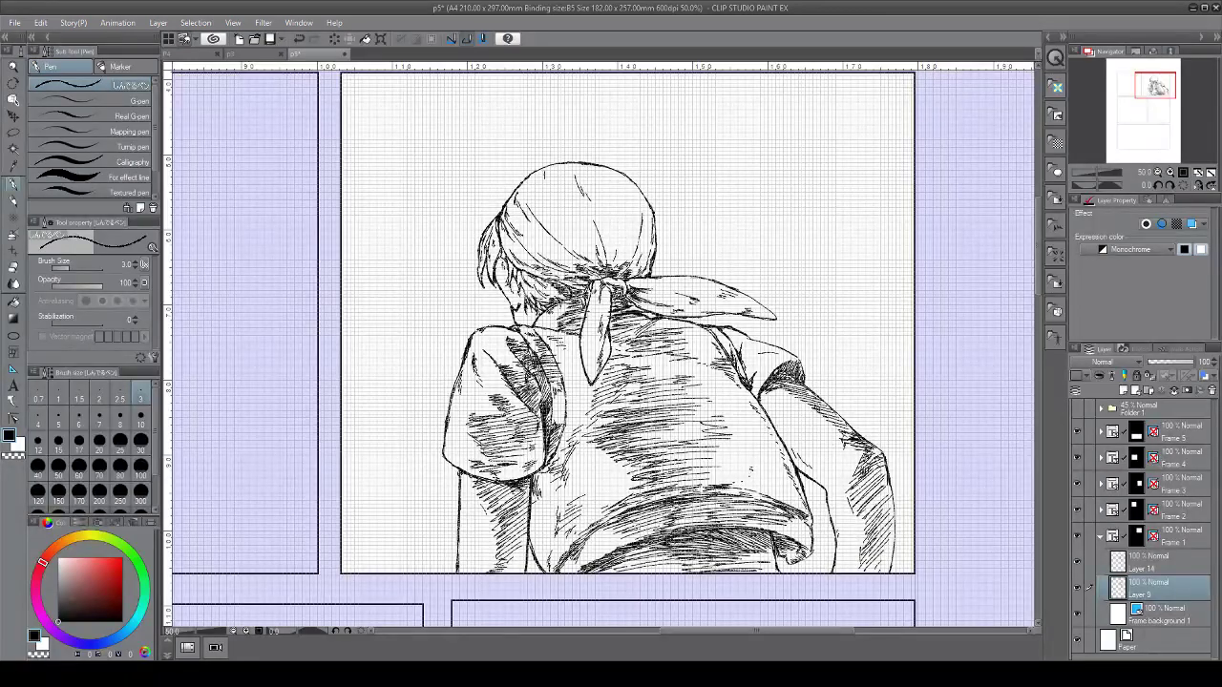
Open the grid settings and widen the grid spacing over the manga page
scroll(599, 349, down, 2)
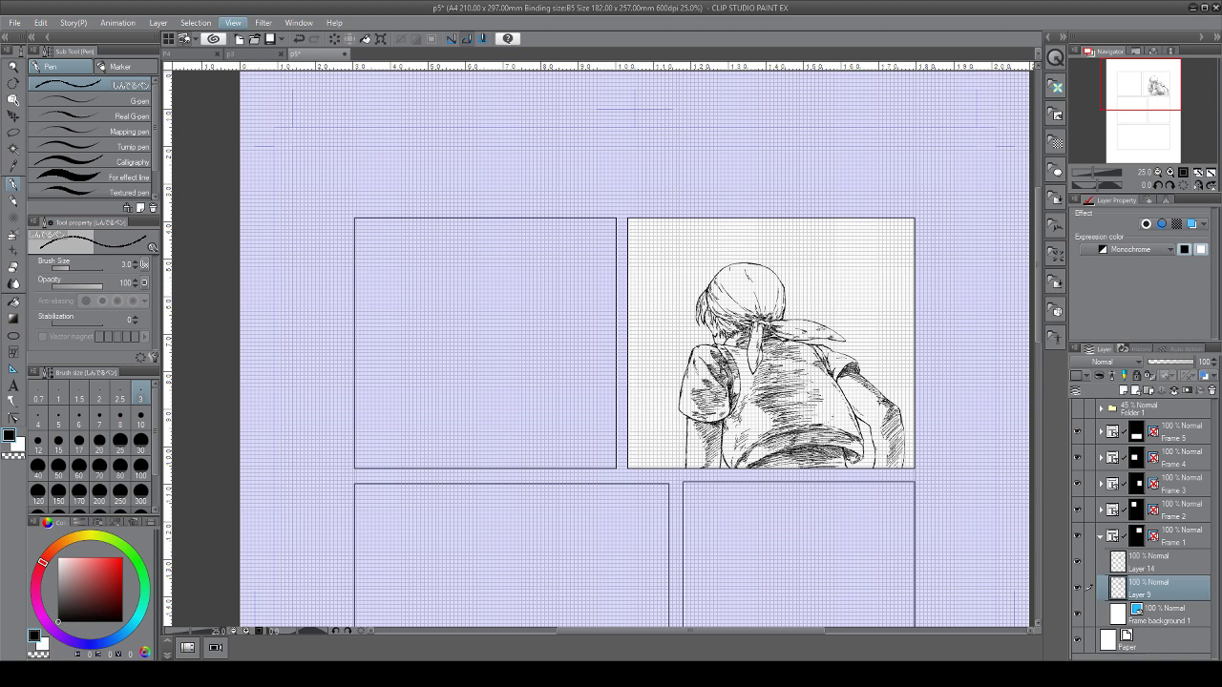
click(340, 329)
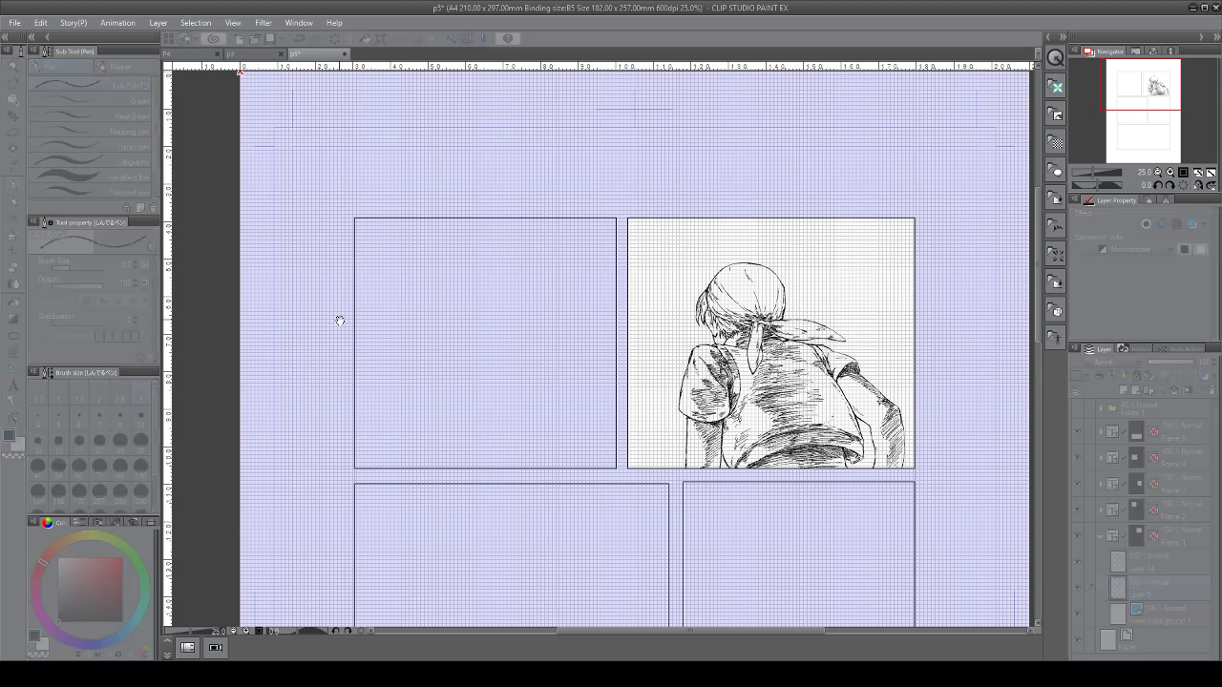
click(536, 390)
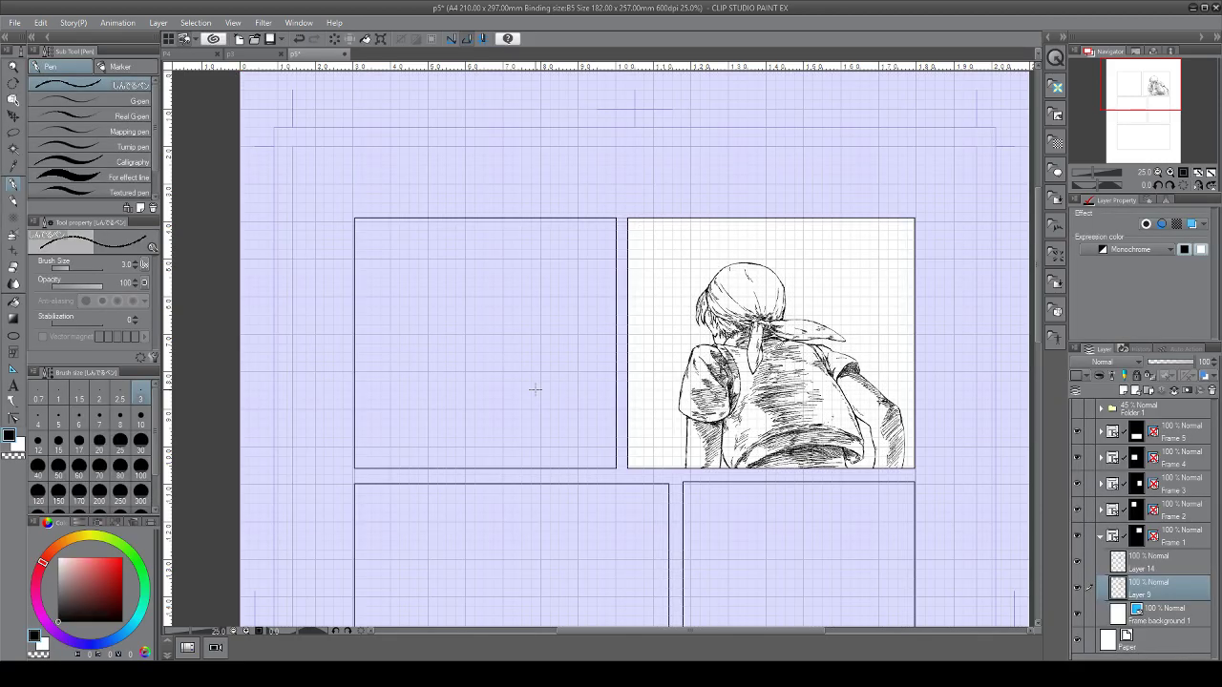
drag(536, 389, 334, 414)
key(ctrl+plus)
key(ctrl+plus)
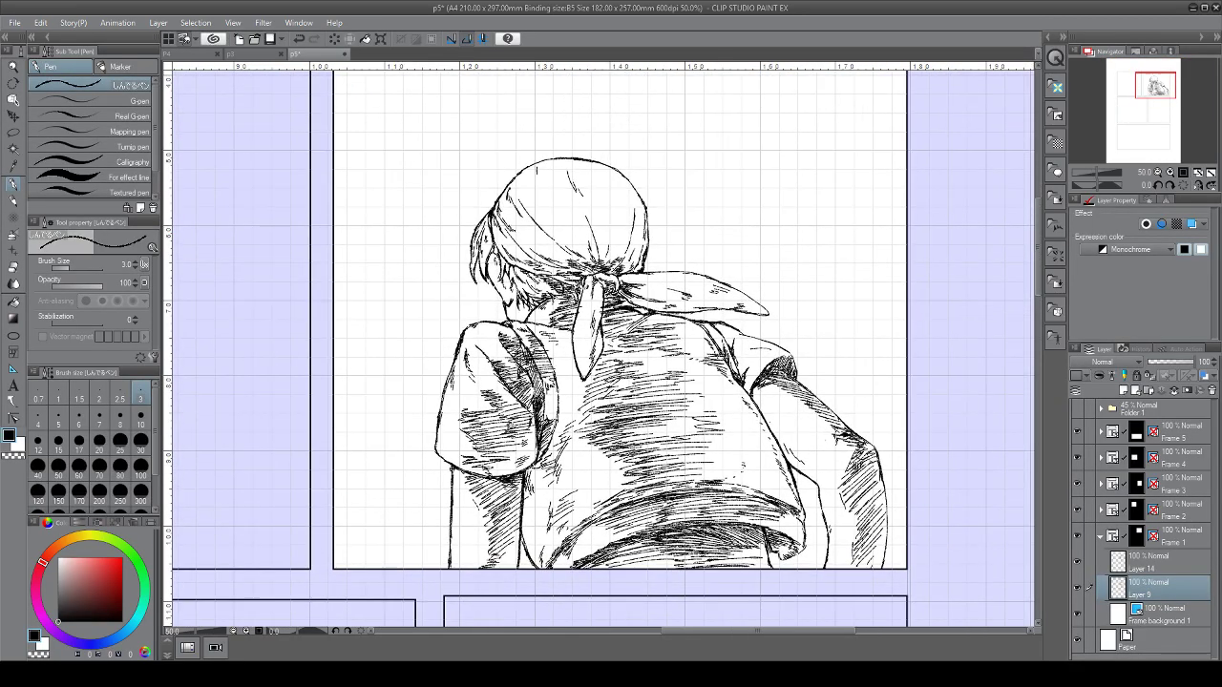
Add a raster layer above Layer 9 and auto-select the blank background around the character in the first frame
click(1124, 391)
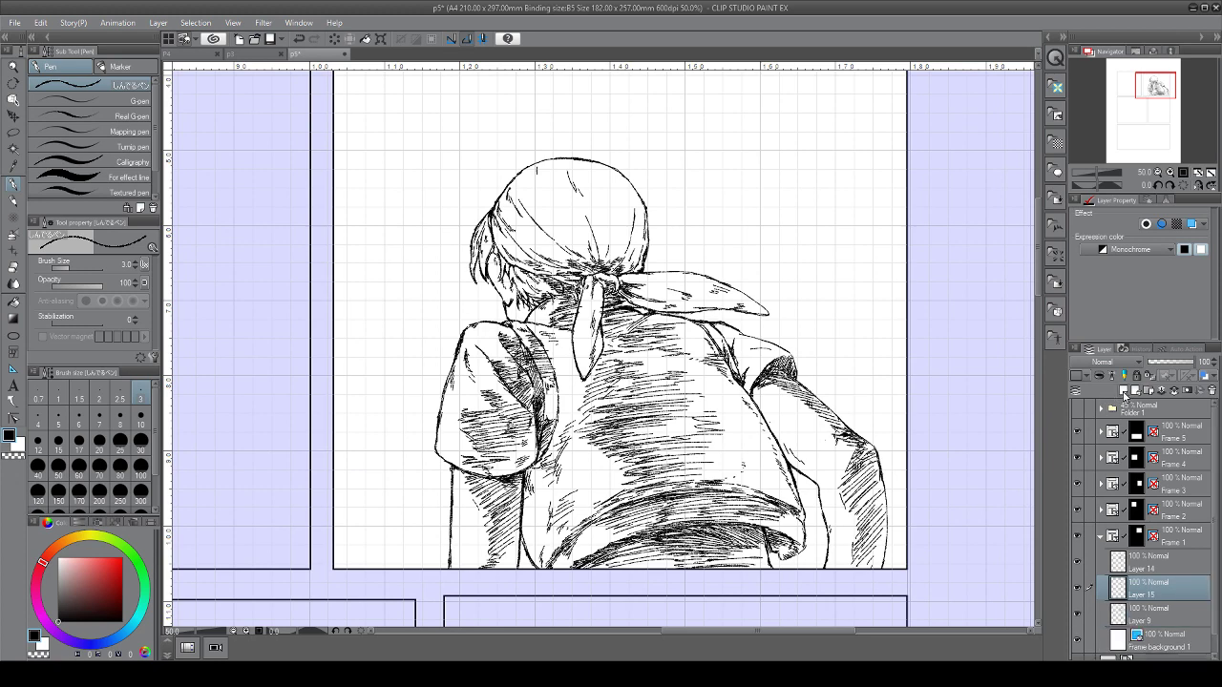
drag(602, 348, 631, 368)
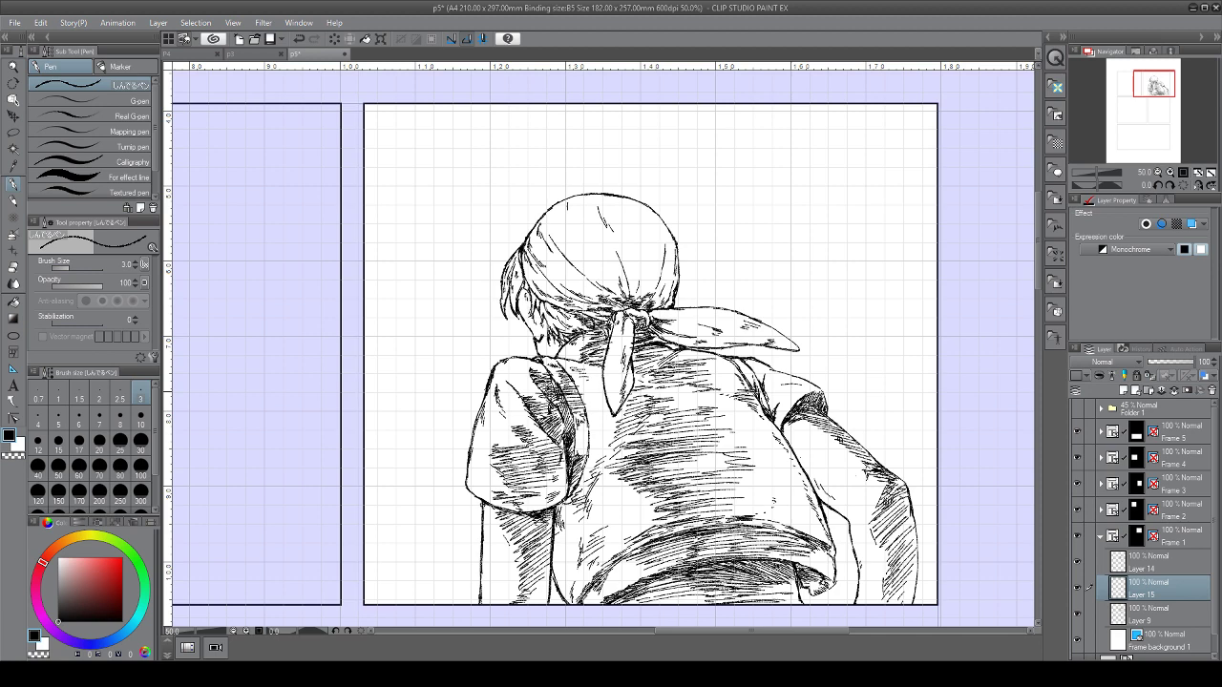
click(14, 149)
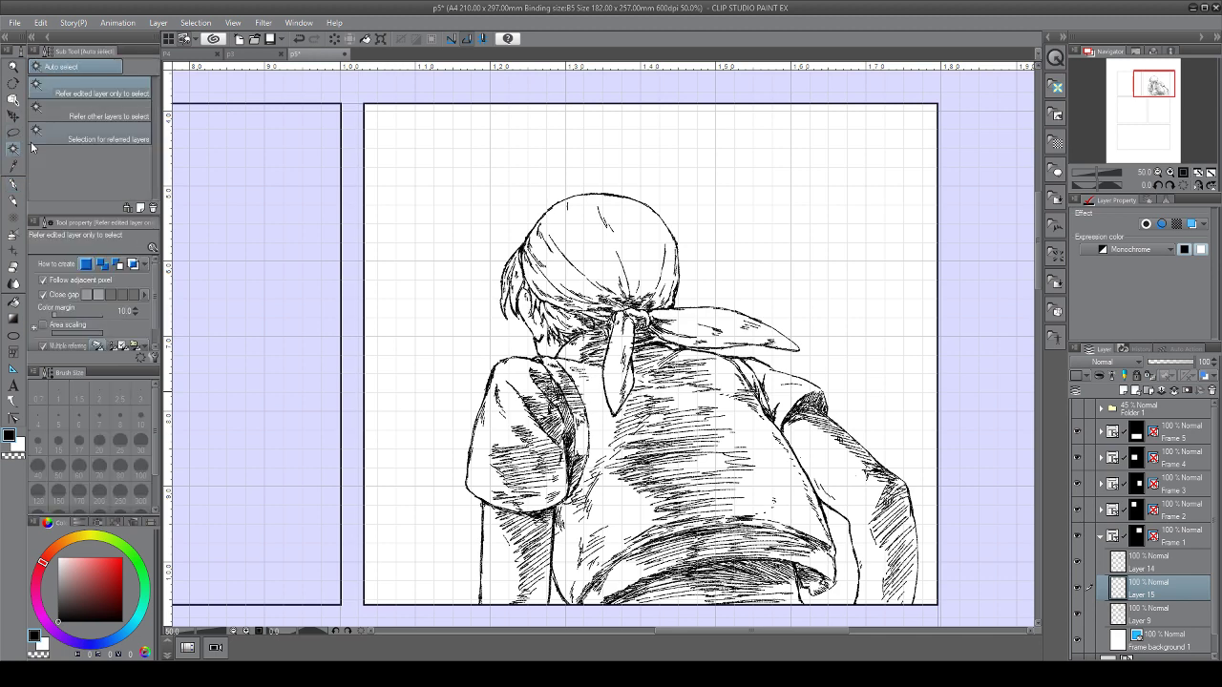
click(719, 170)
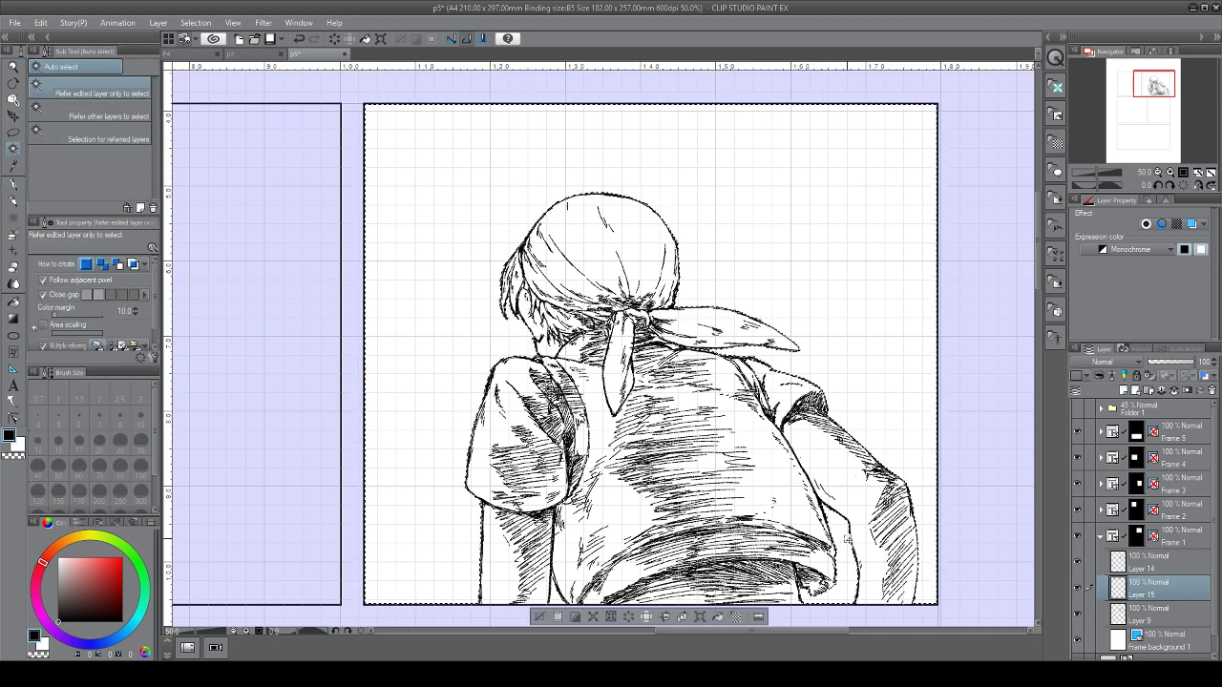
Paint a solid black, rough-edged area in the frame's upper-right corner with the PG0075 dirt-texture brush at size 100, undoing the stray diagonal stroke
key(b)
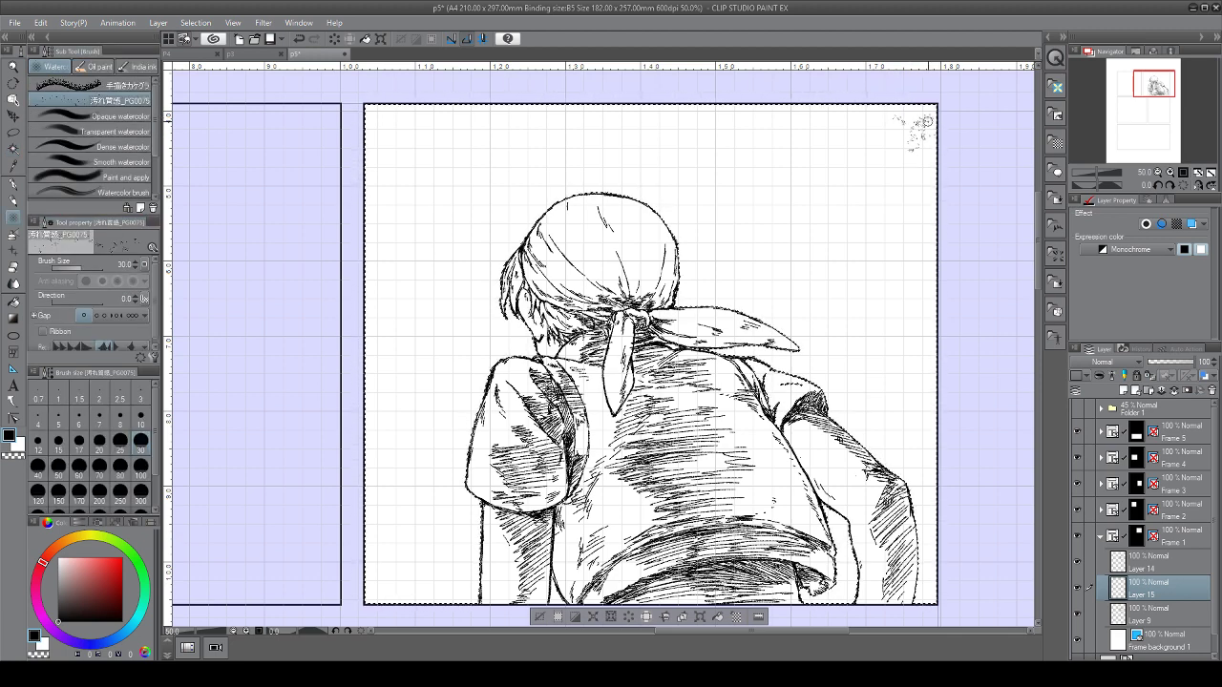
click(142, 468)
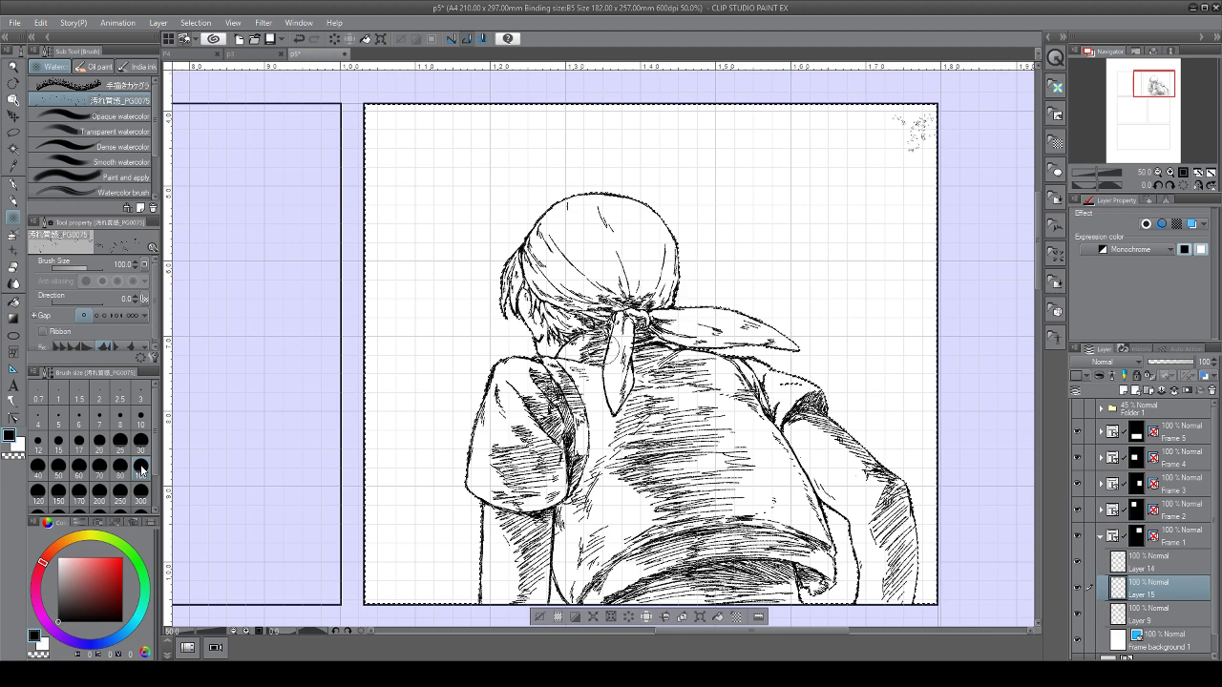
click(136, 316)
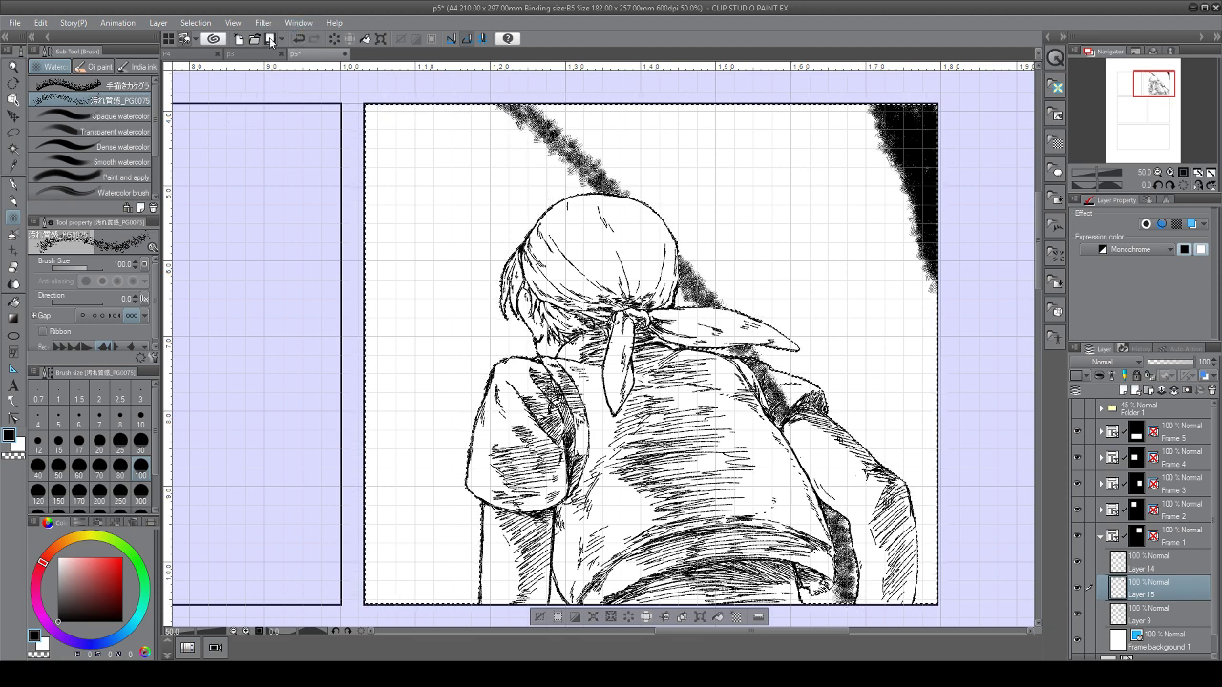
key(ctrl+a)
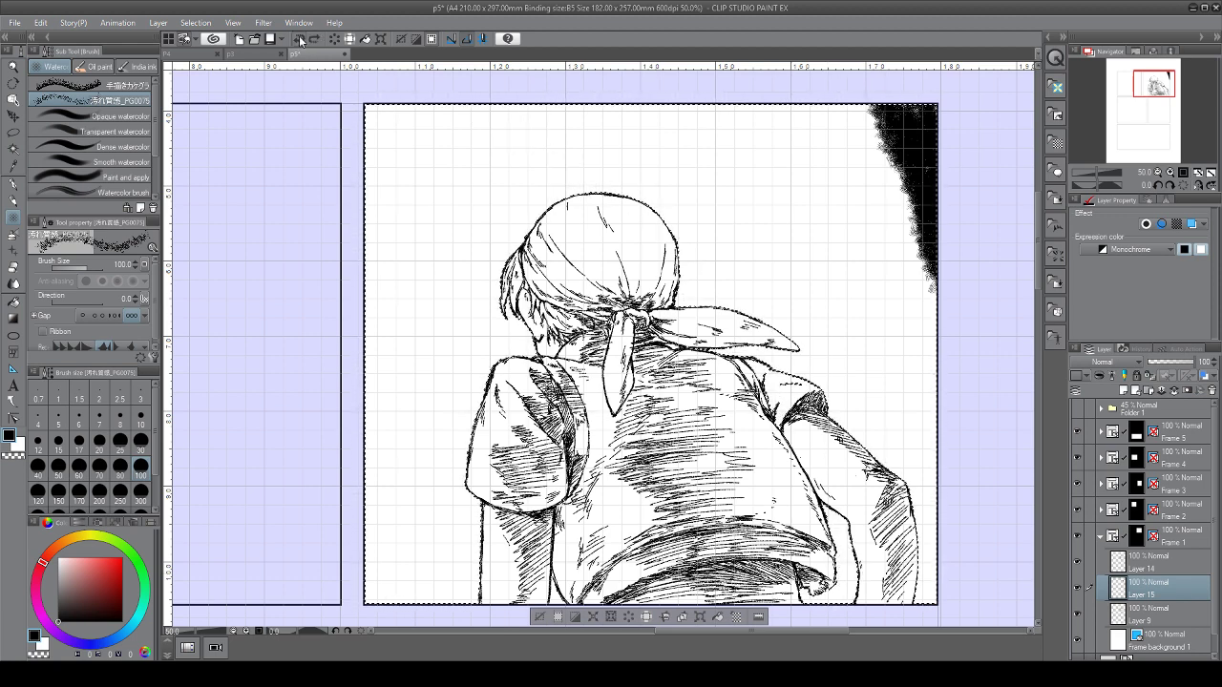
Clear the selection and close the gap in the far sleeve's outline on Layer 9 with the pen
scroll(716, 428, up, 5)
drag(721, 430, 571, 414)
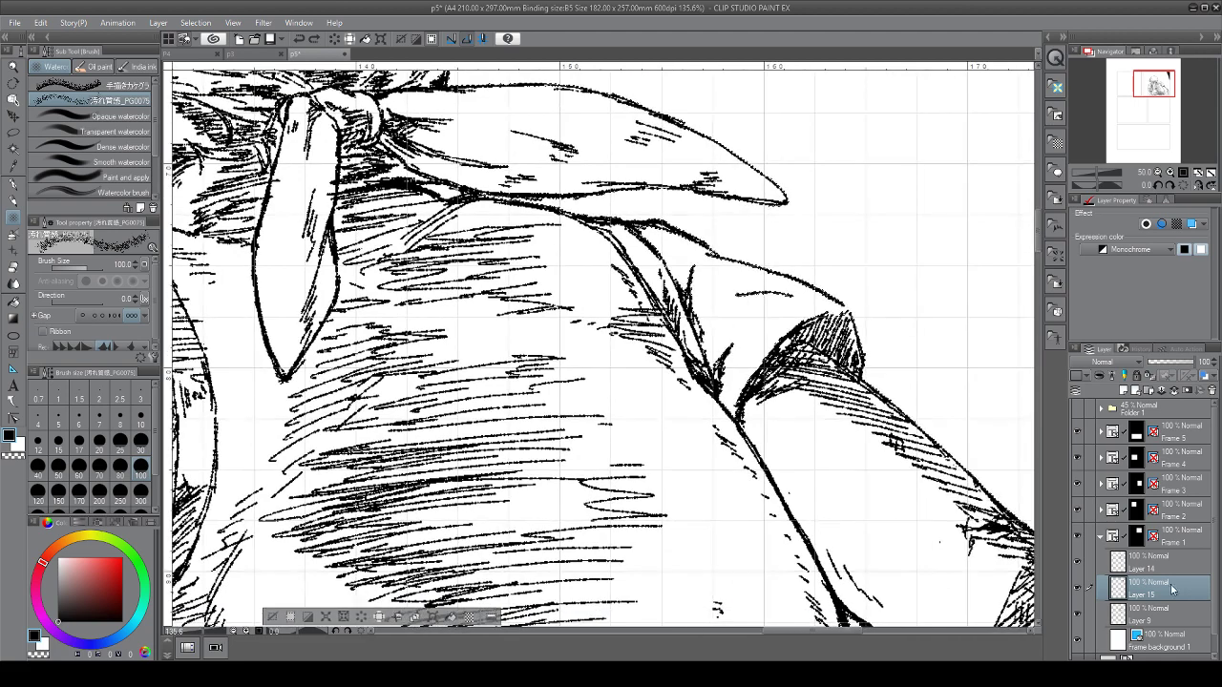
click(1178, 616)
scroll(610, 442, down, 2)
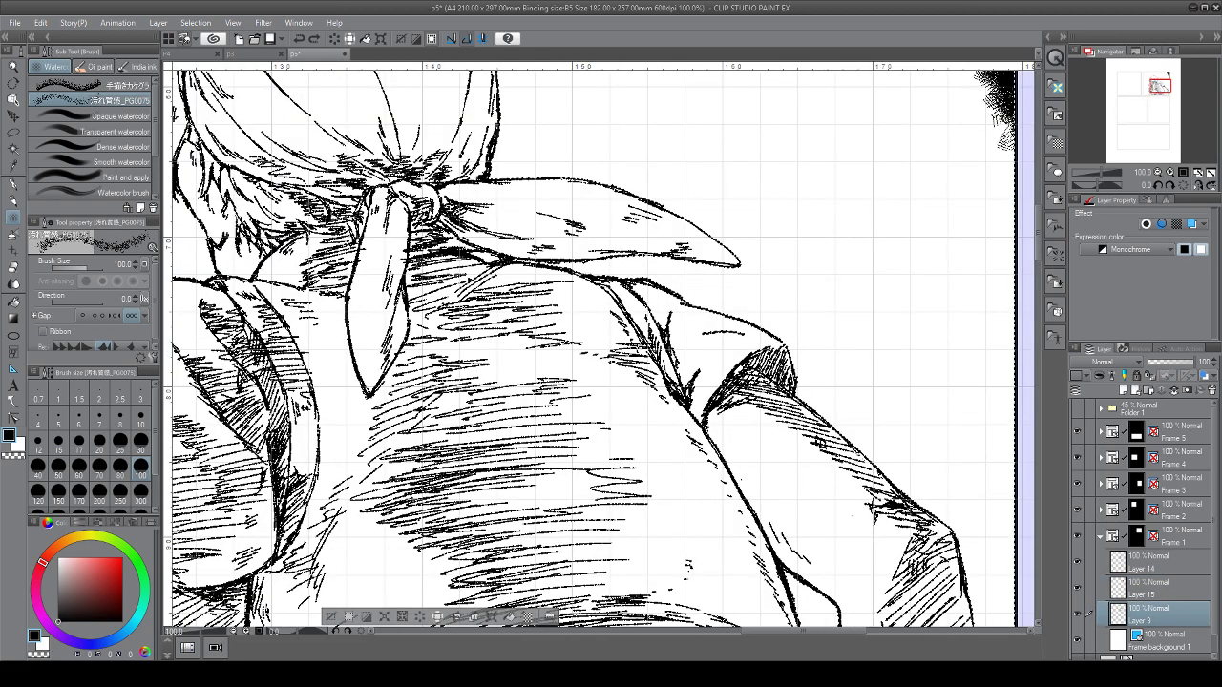
click(13, 185)
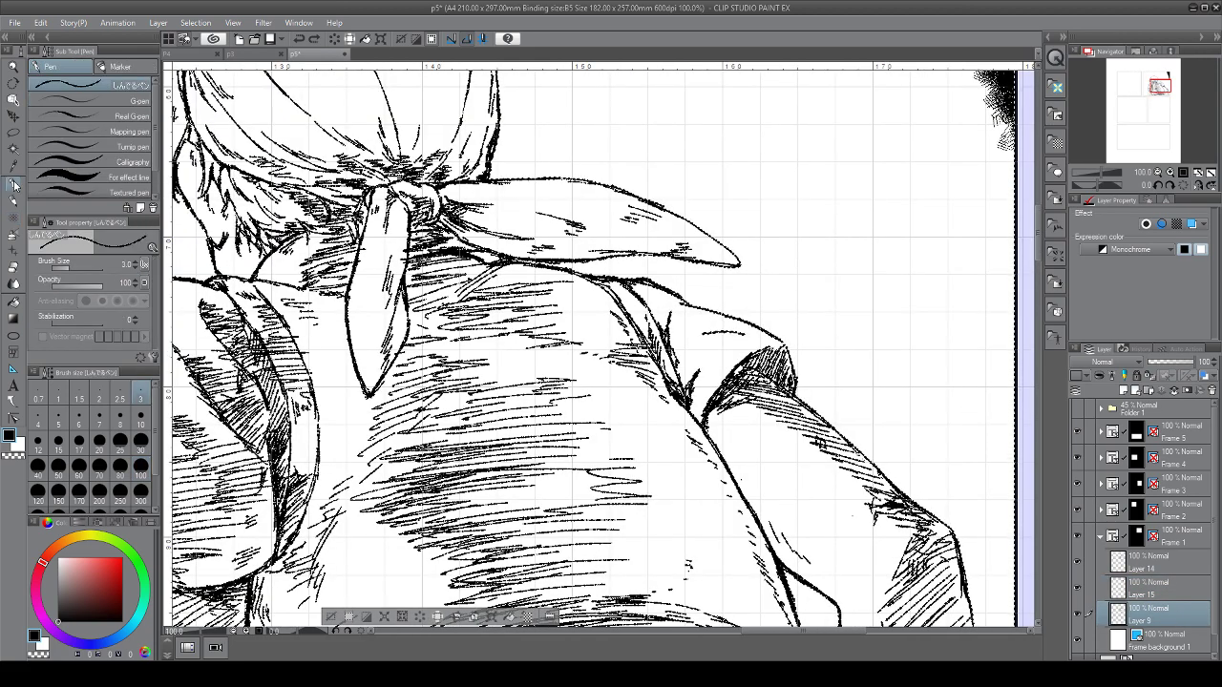
key(ctrl+d)
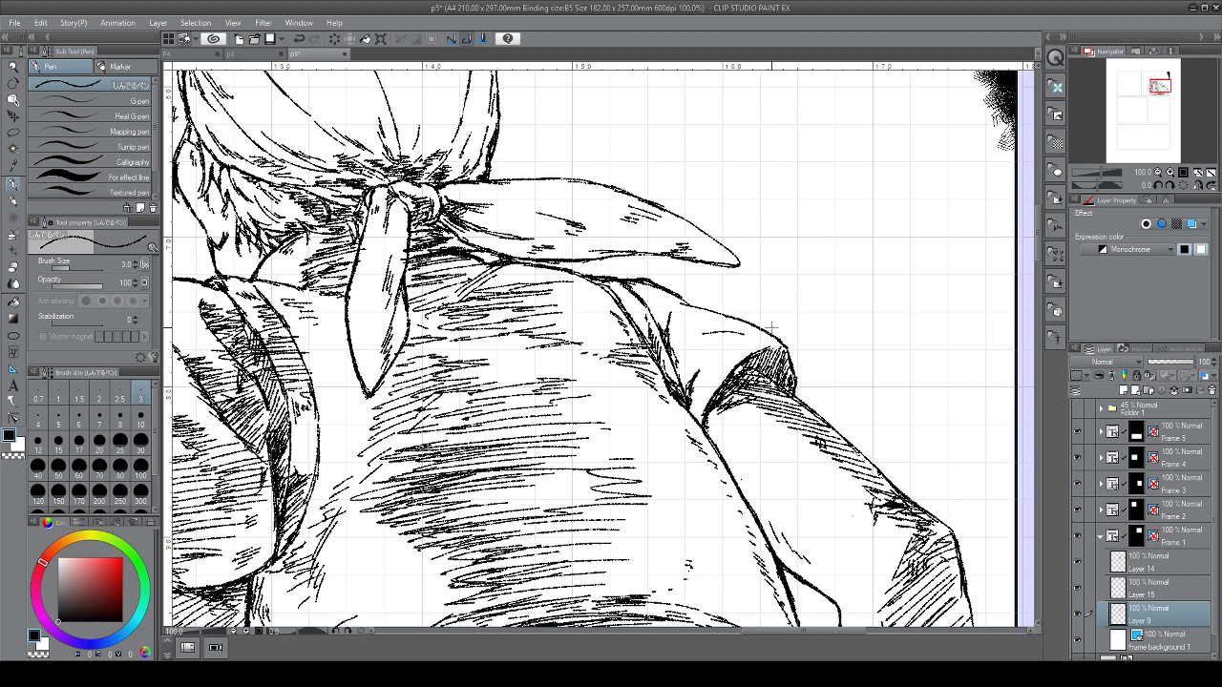
scroll(771, 328, down, 3)
Toggle the visibility of Layers 14 and 15 to check their contents, and move Layer 15 above Layer 14
click(1173, 564)
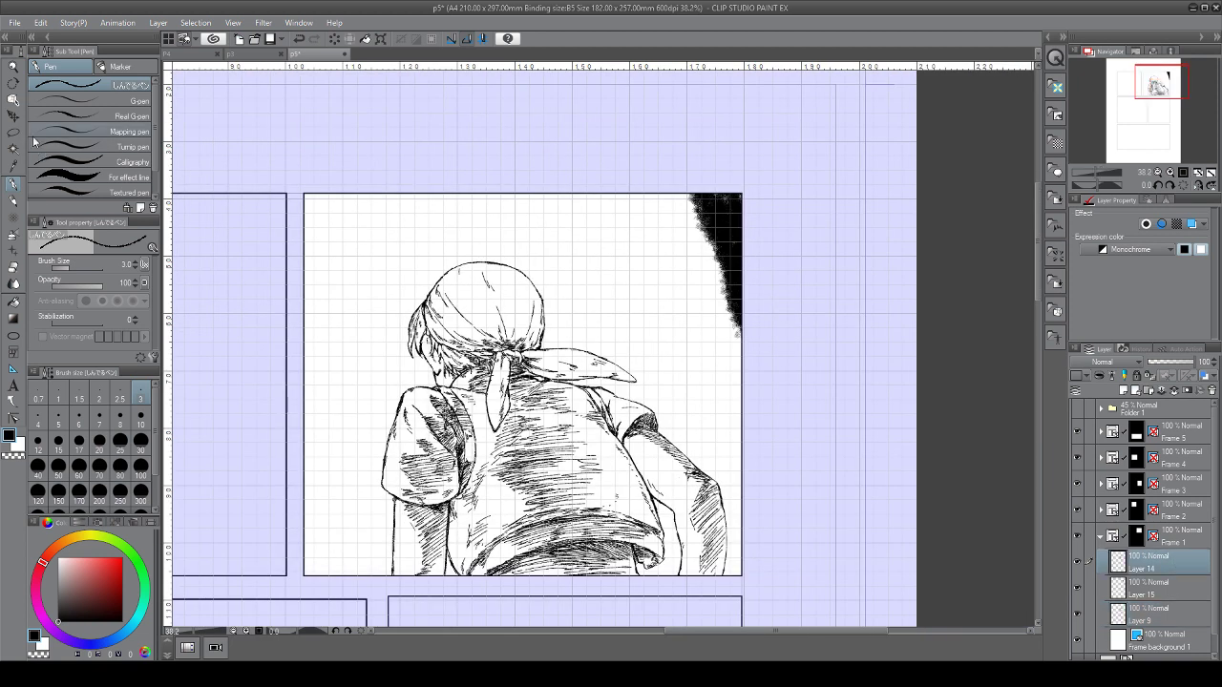
click(1078, 561)
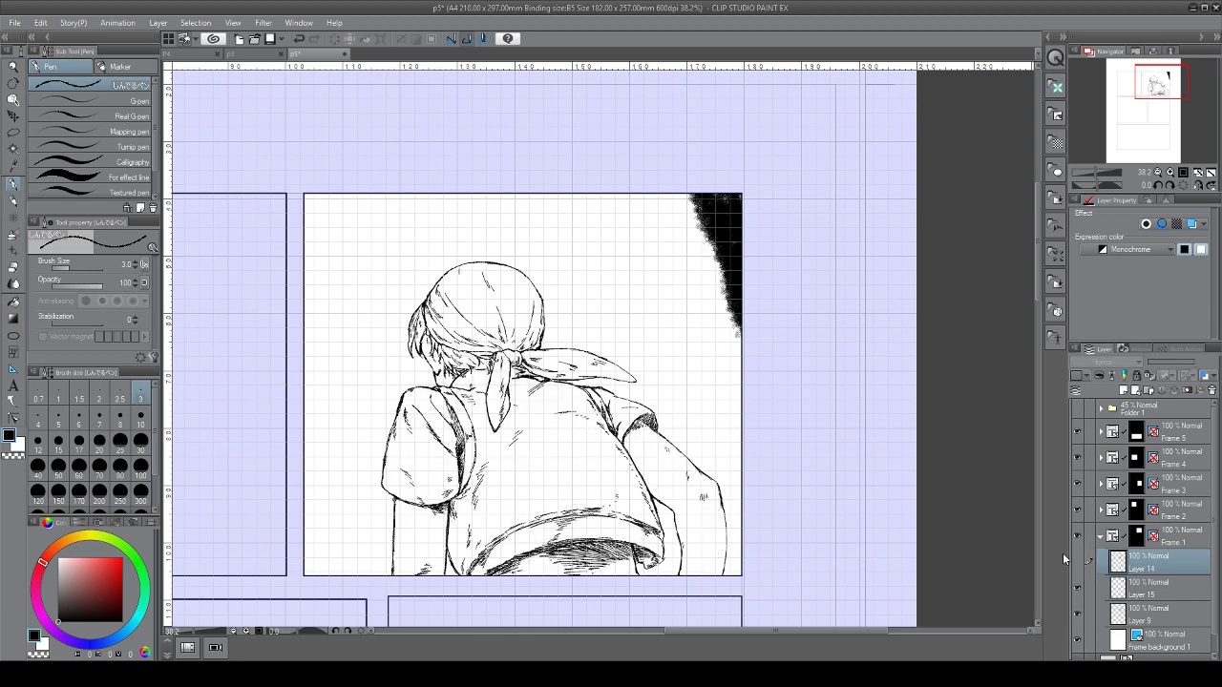
click(1078, 563)
click(1078, 562)
click(1078, 564)
click(1078, 589)
click(1078, 589)
drag(1159, 590, 1166, 548)
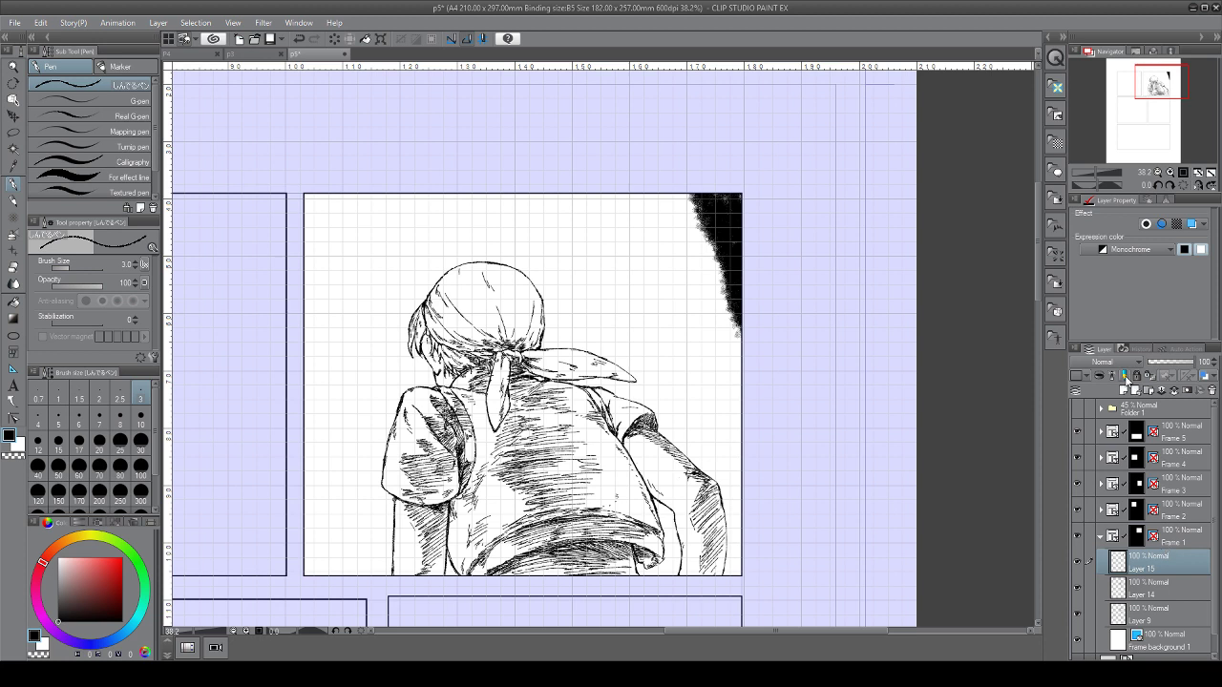
Auto-select the background around the character with Layer 15 hidden, and show the layer again
click(1078, 563)
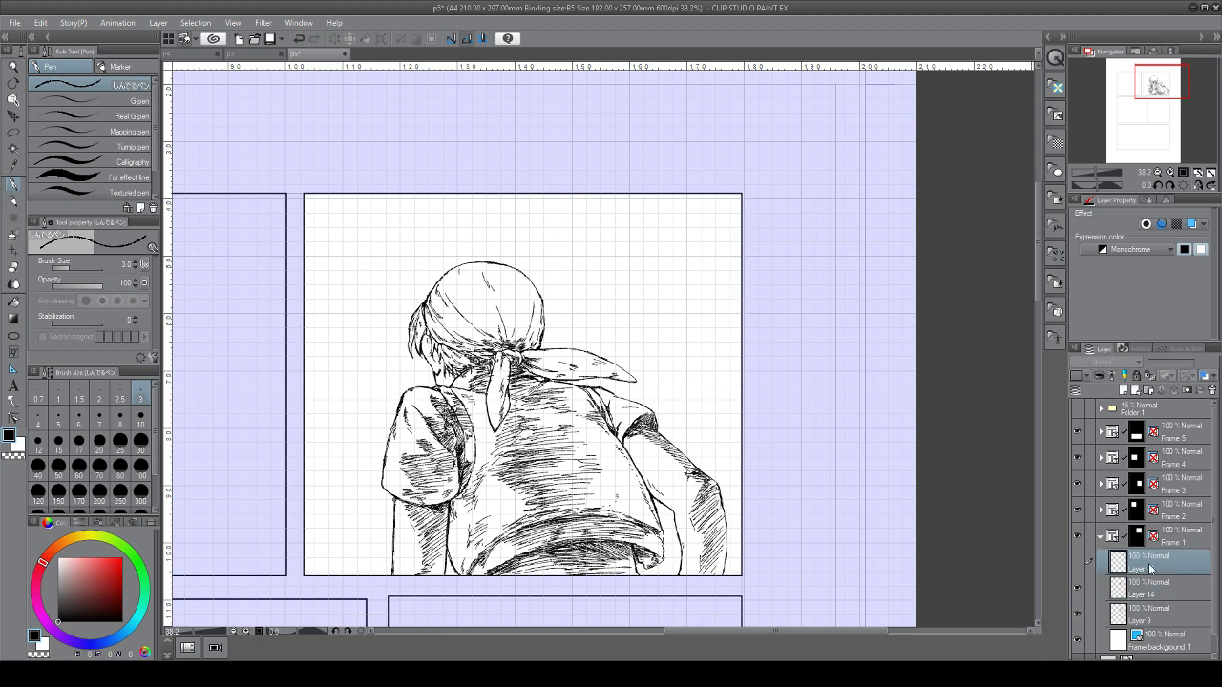
click(14, 148)
click(655, 269)
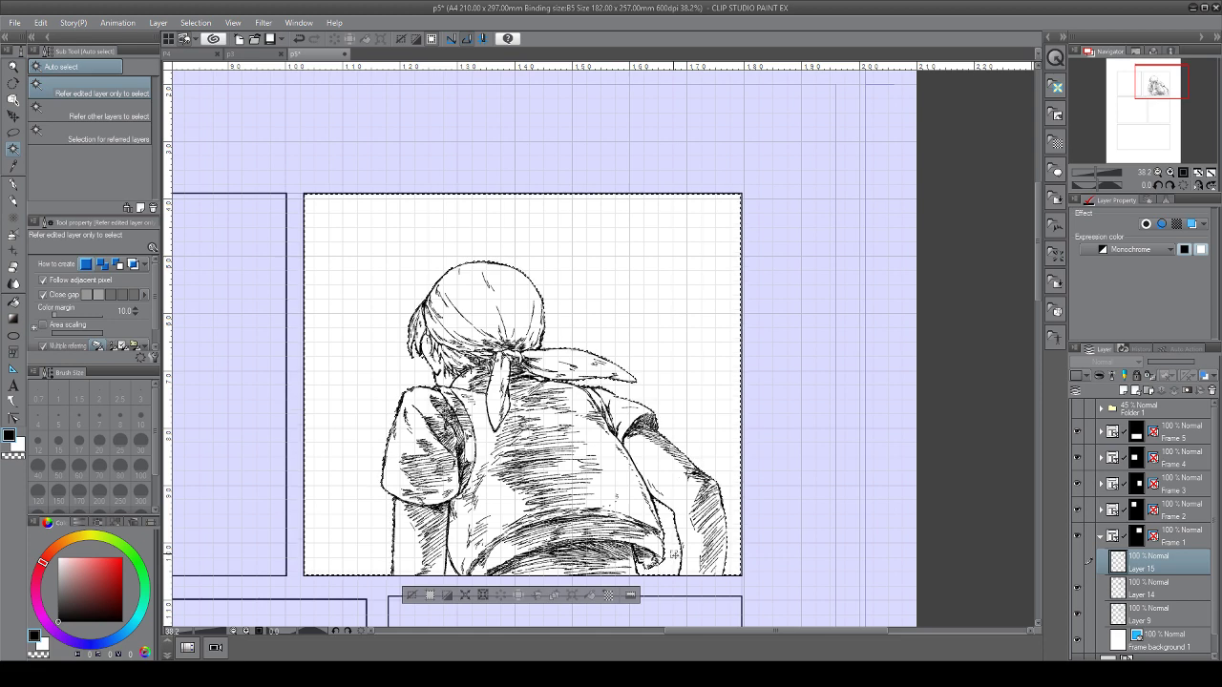
click(1077, 563)
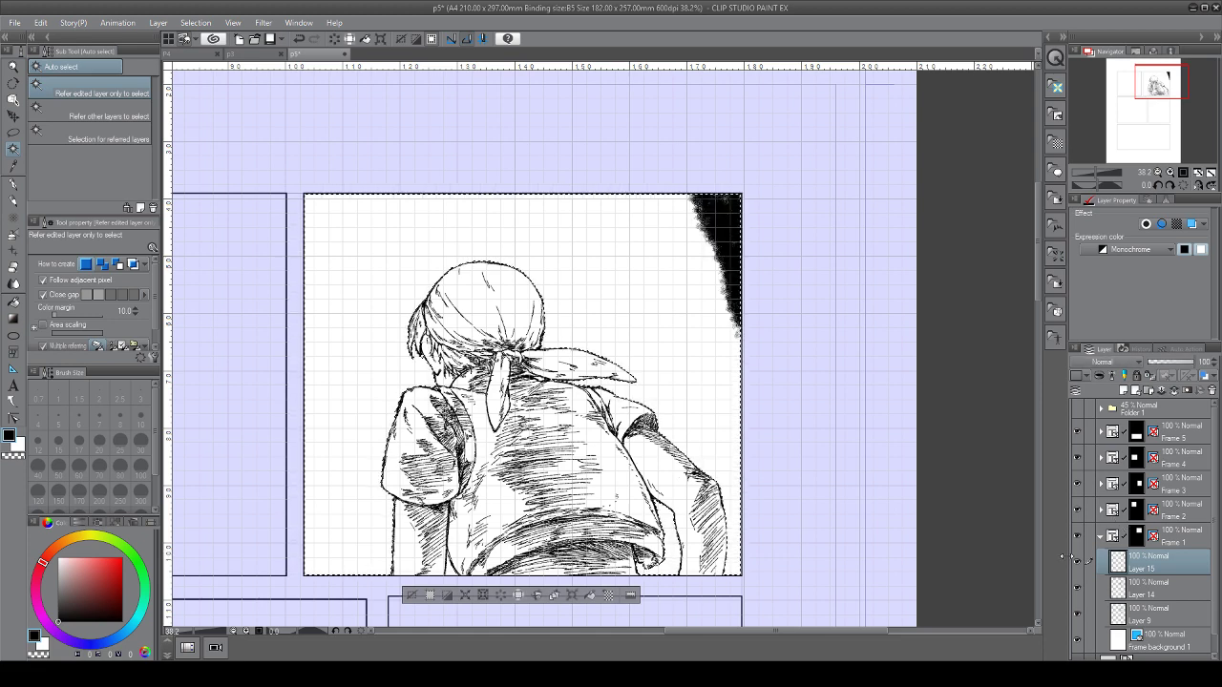
Try diagonal texture strokes behind the head with two different gap settings and undo them
click(13, 218)
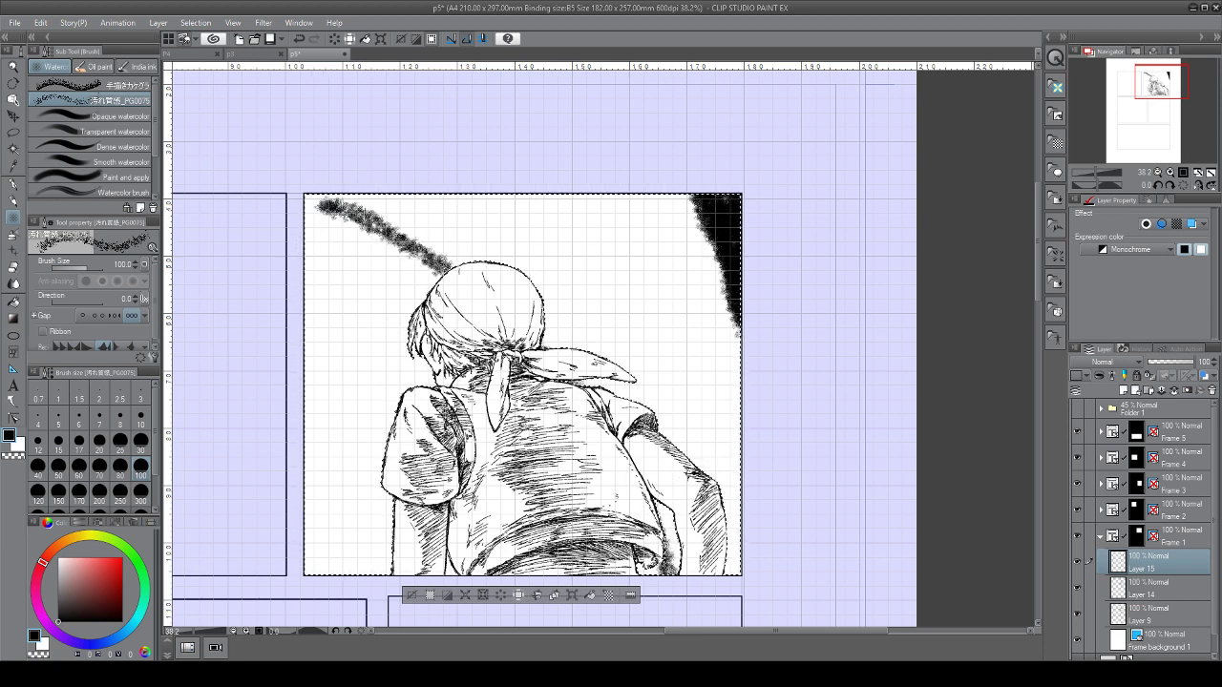
click(99, 316)
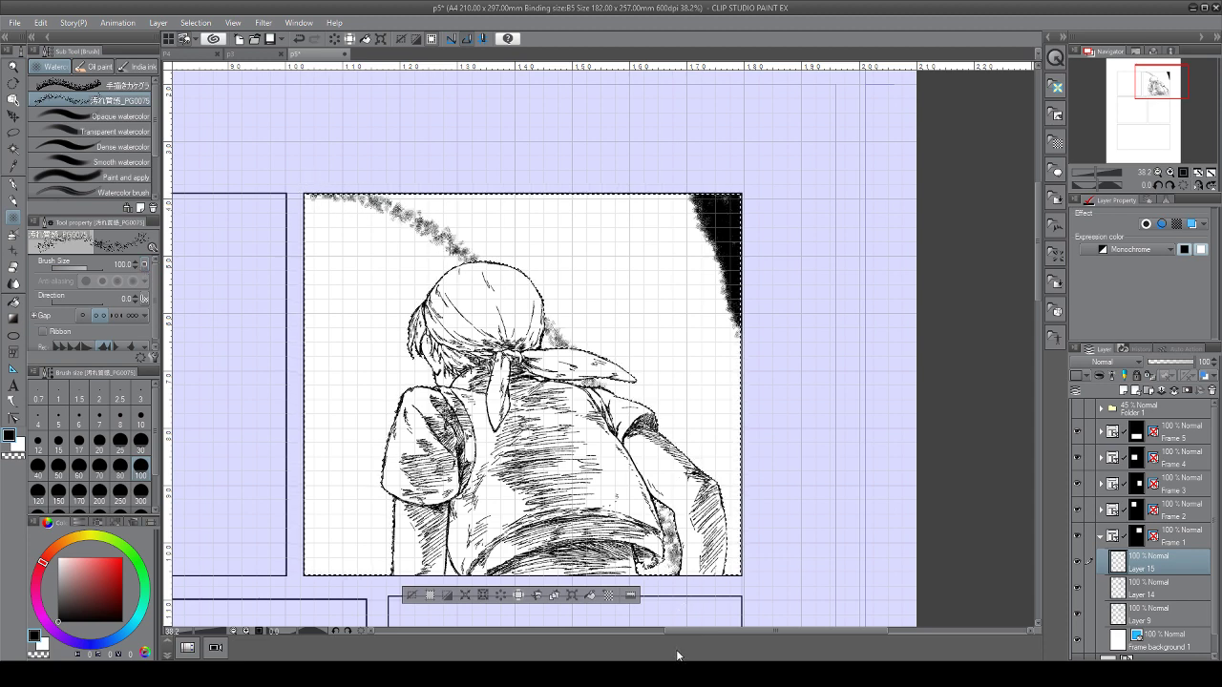
key(ctrl+z)
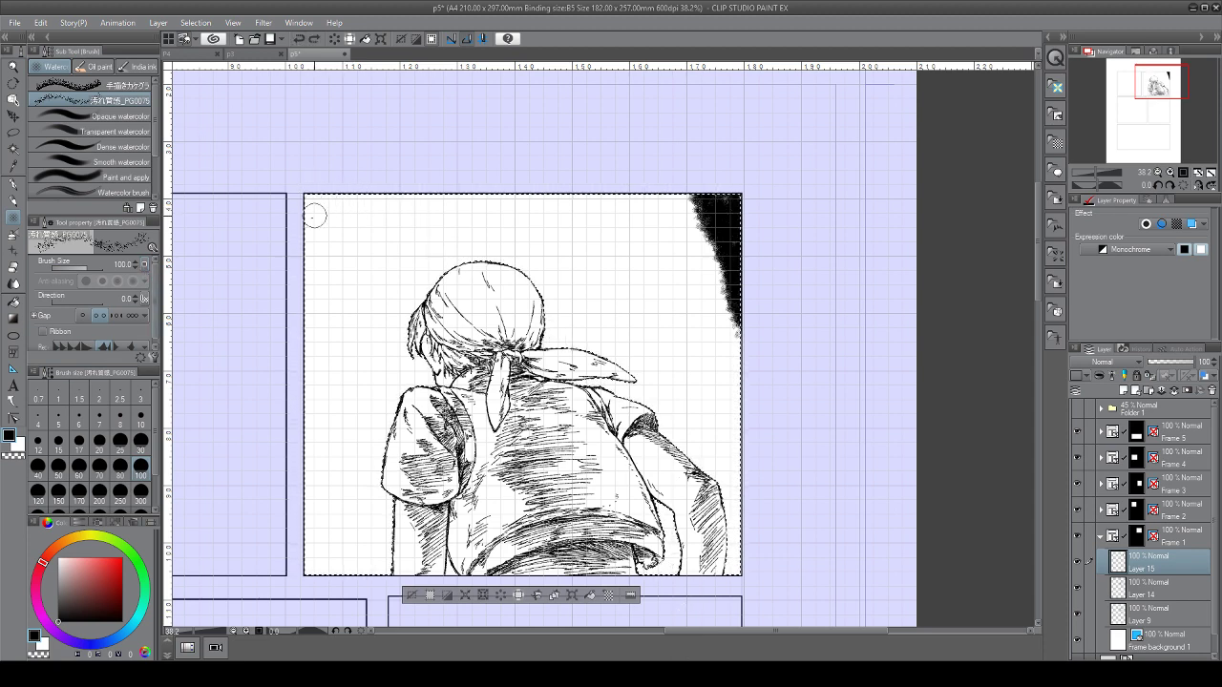
Scatter speckles in a curved band from the frame's top edge past the head to the far arm, using the wider brush gaps
click(85, 313)
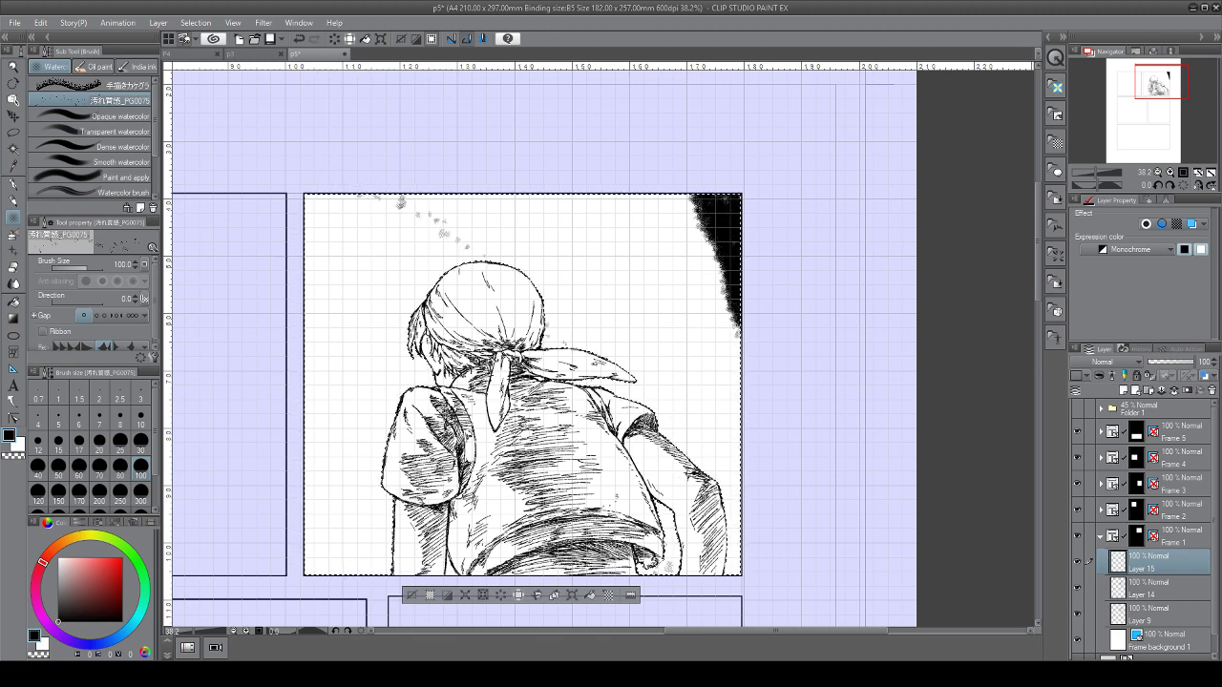
click(103, 316)
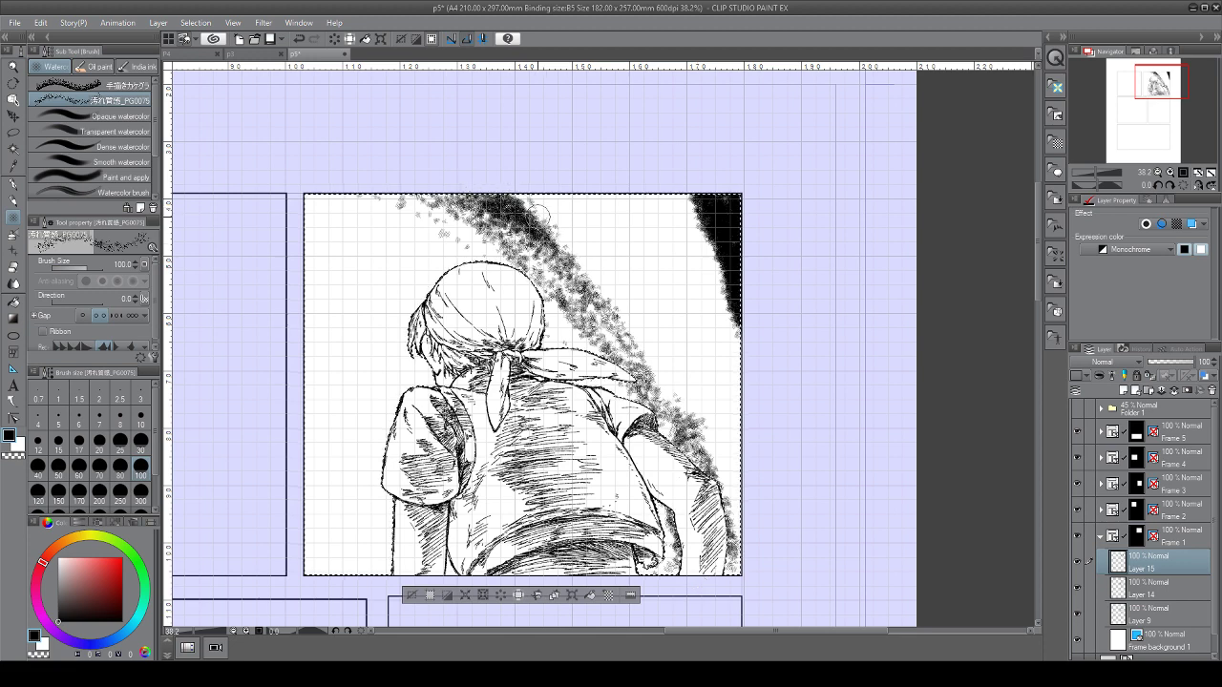
mouse_move(539, 212)
mouse_down()
mouse_move(582, 256)
mouse_move(626, 253)
mouse_move(590, 270)
mouse_move(642, 320)
mouse_move(625, 287)
mouse_move(654, 301)
mouse_move(632, 319)
mouse_move(673, 353)
mouse_move(676, 344)
mouse_move(733, 491)
mouse_move(611, 260)
mouse_move(599, 200)
mouse_move(630, 239)
mouse_move(625, 229)
mouse_move(632, 287)
mouse_up()
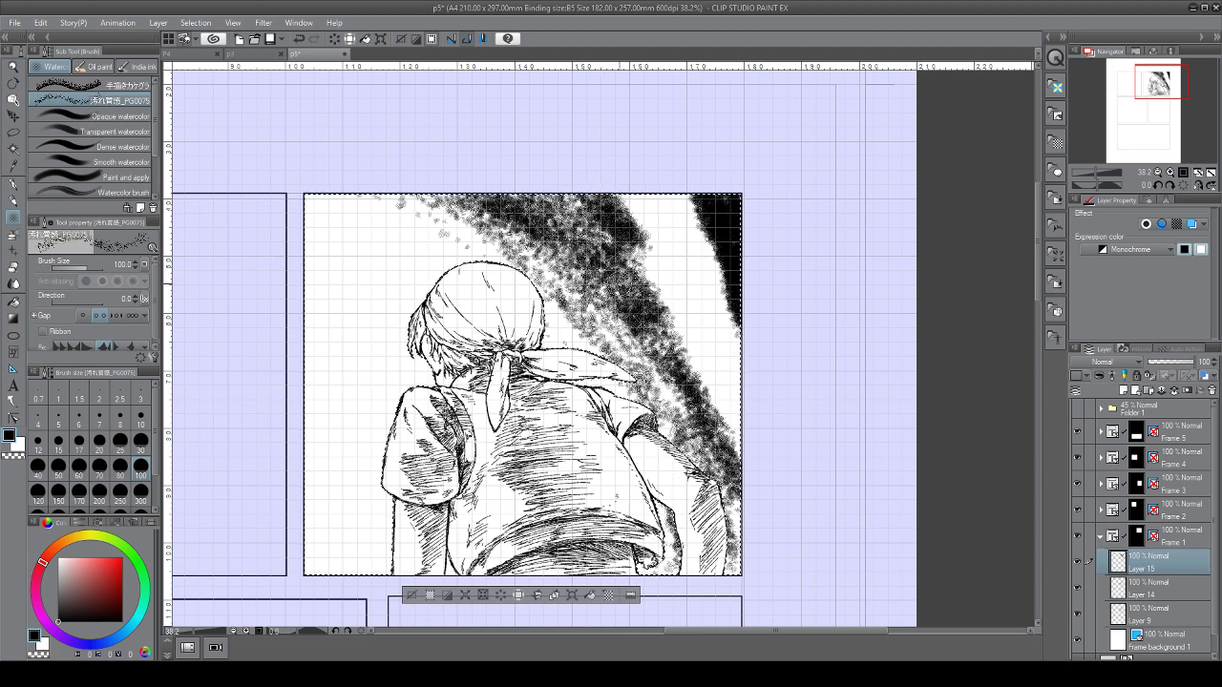
Extend the band outward with denser texture strokes at a narrower gap and fill the remaining space toward the upper-right corner with black
click(115, 316)
mouse_move(585, 198)
mouse_down()
mouse_move(635, 266)
mouse_move(623, 198)
mouse_move(669, 325)
mouse_move(688, 277)
mouse_move(659, 250)
mouse_move(698, 369)
mouse_move(708, 344)
mouse_move(730, 425)
mouse_move(723, 380)
mouse_move(731, 411)
mouse_up()
click(14, 302)
click(701, 284)
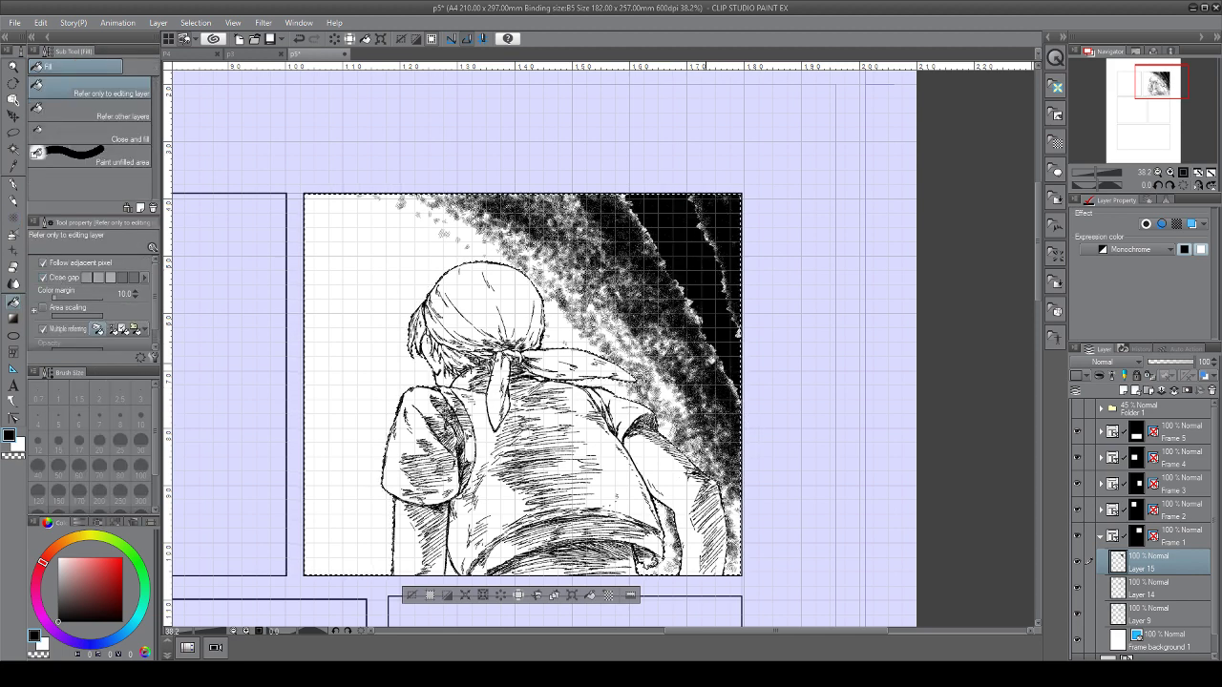
Cover the thin white seams inside the black corner area with dense texture-brush strokes, blending the solid black into the speckles
key(p)
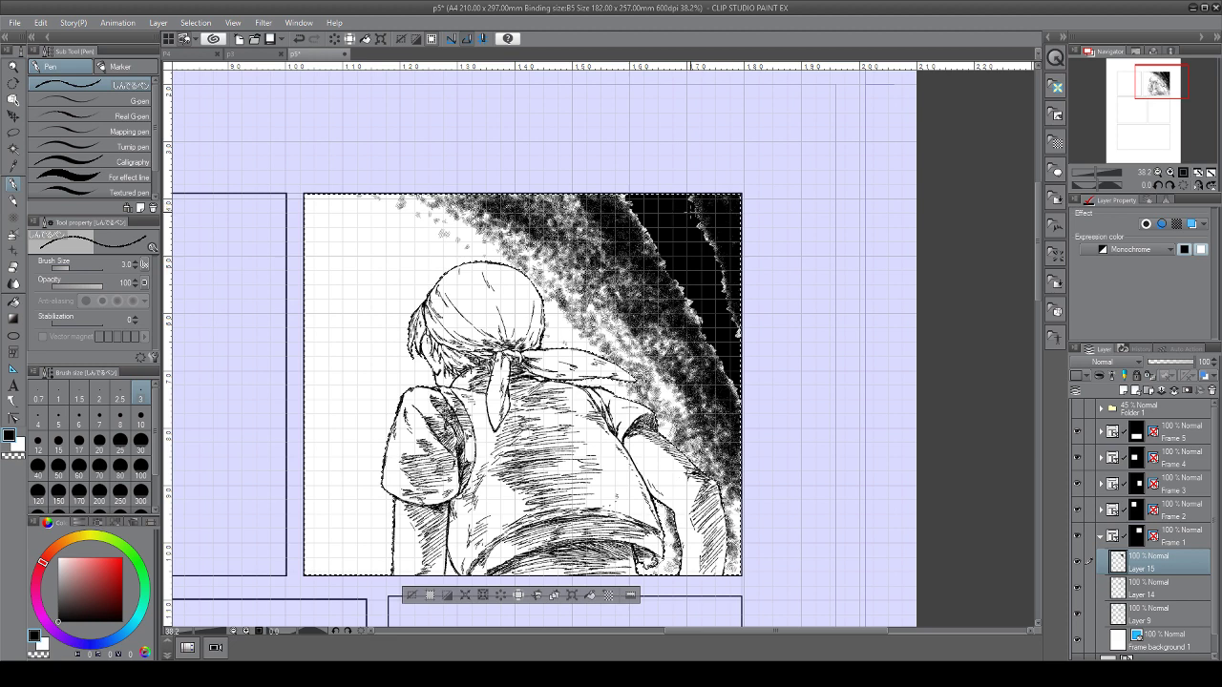
key(b)
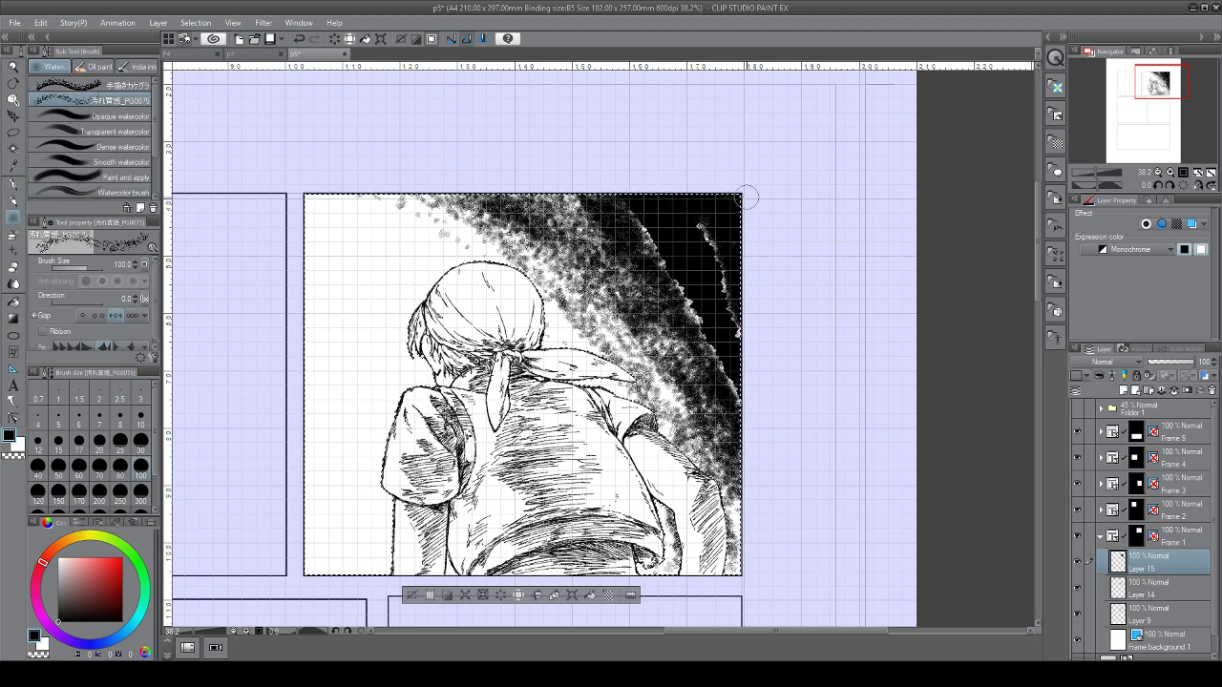
mouse_move(716, 221)
mouse_down()
mouse_move(709, 293)
mouse_move(727, 317)
mouse_move(727, 282)
mouse_up()
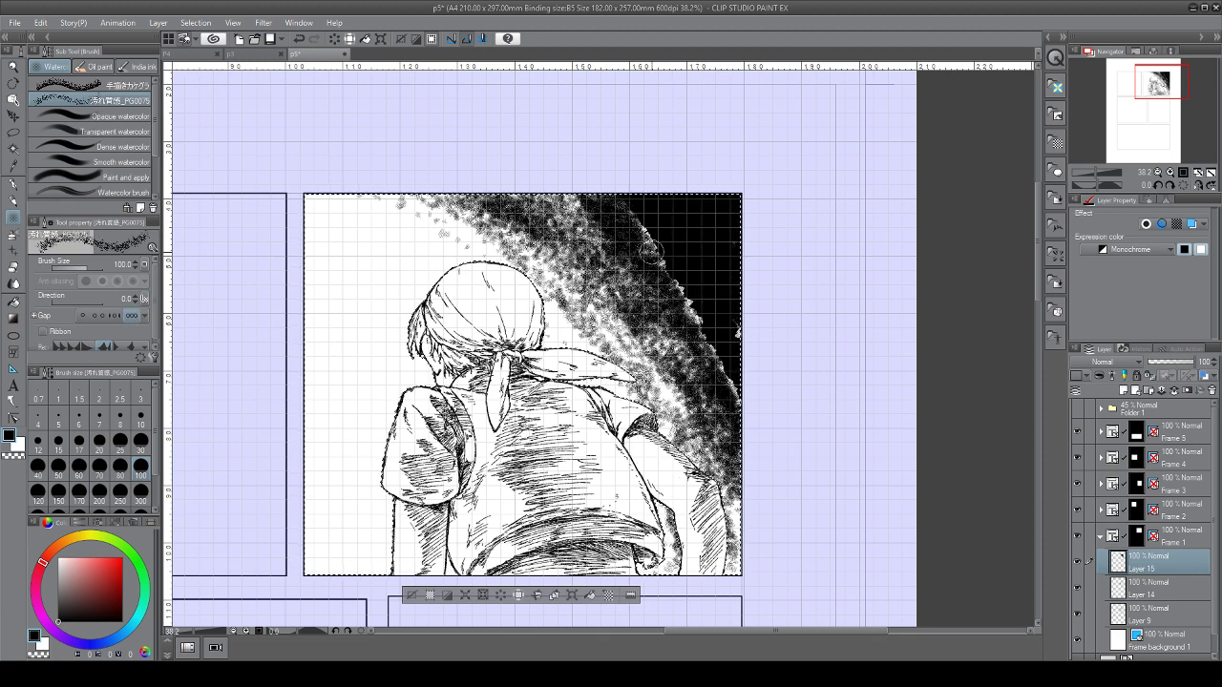
drag(732, 324, 739, 342)
click(115, 315)
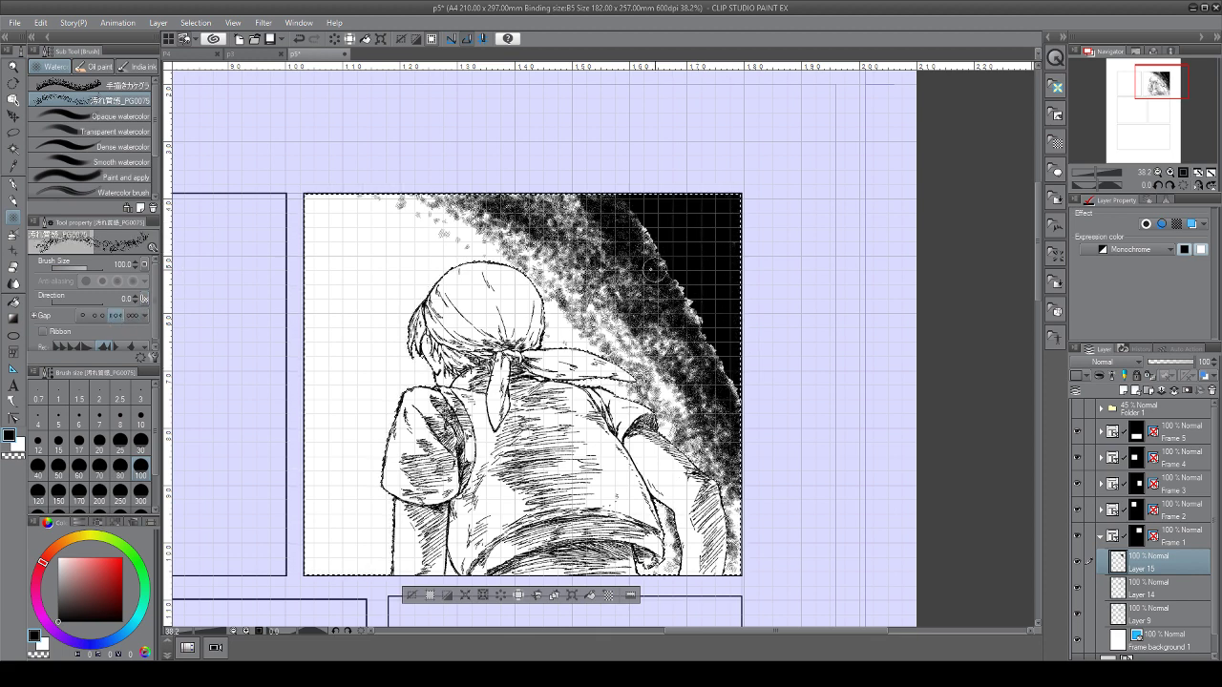
mouse_move(654, 272)
mouse_down()
mouse_move(635, 224)
mouse_move(740, 420)
mouse_move(573, 205)
mouse_move(519, 179)
mouse_move(626, 273)
mouse_move(599, 235)
mouse_up()
Widen the brush gap and darken the speckled band along the bandana tail and far arm, down to the frame's lower-right corner
click(97, 317)
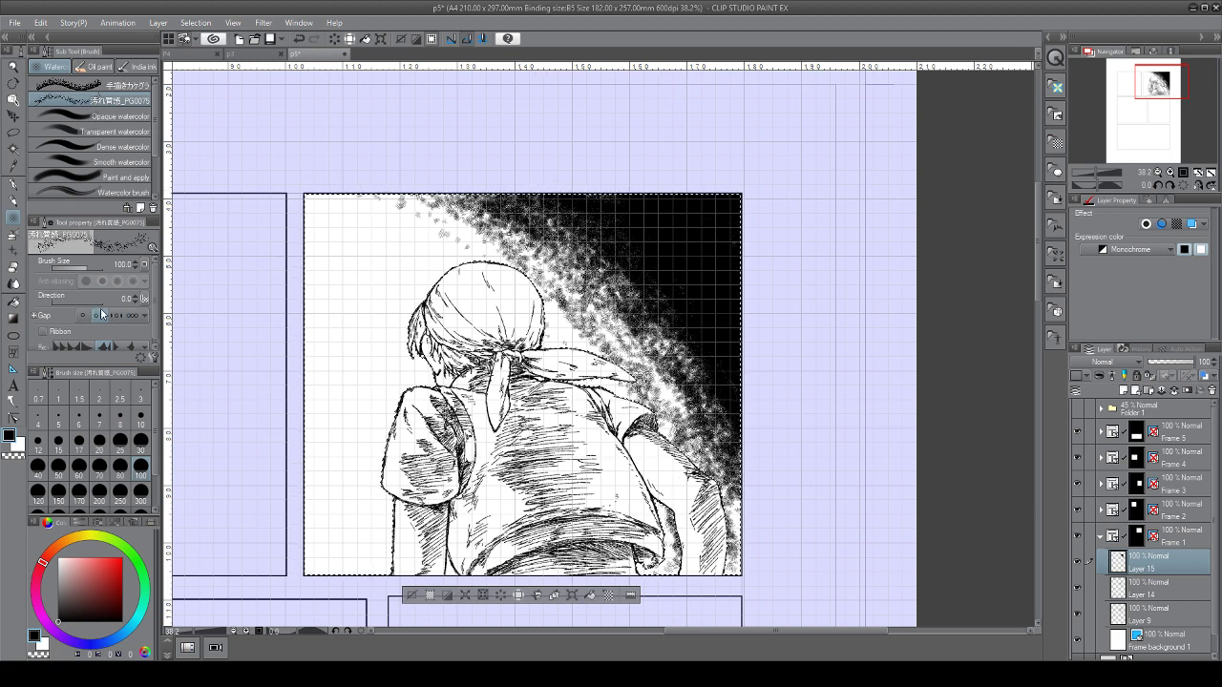
mouse_move(620, 283)
mouse_down()
mouse_move(568, 215)
mouse_move(611, 287)
mouse_move(592, 242)
mouse_move(649, 296)
mouse_move(657, 286)
mouse_move(638, 304)
mouse_move(680, 344)
mouse_move(717, 419)
mouse_move(678, 366)
mouse_up()
drag(731, 530, 739, 548)
mouse_move(633, 324)
mouse_down()
mouse_move(666, 372)
mouse_move(655, 391)
mouse_up()
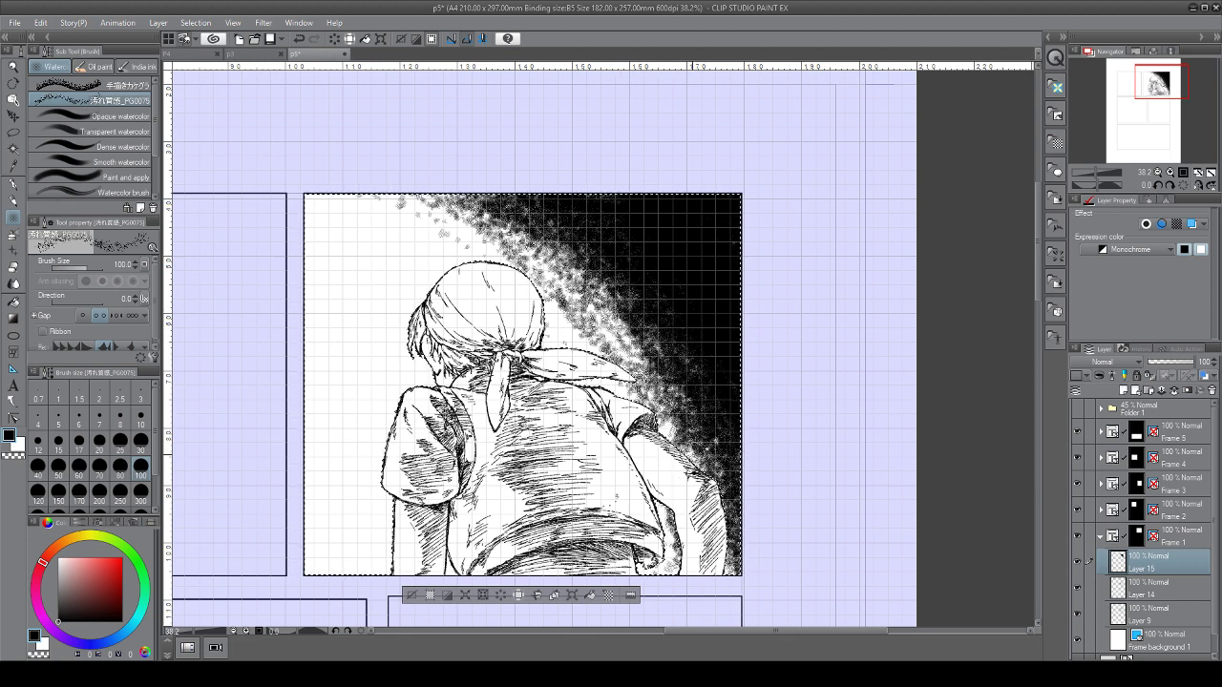
Switch to the widest brush gap and spread speckles along the band's inner edge up to the frame's upper-left corner
click(85, 316)
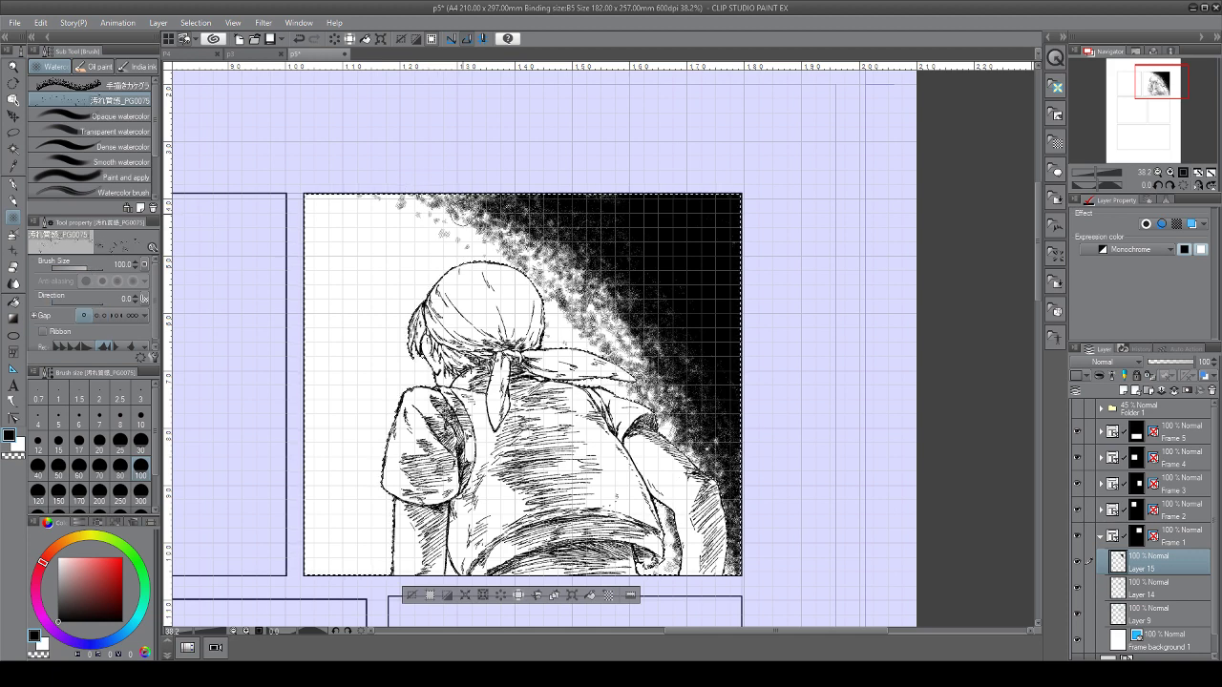
mouse_move(522, 254)
mouse_down()
mouse_move(563, 290)
mouse_move(517, 240)
mouse_move(573, 275)
mouse_move(649, 378)
mouse_move(598, 290)
mouse_move(621, 359)
mouse_move(526, 250)
mouse_move(560, 283)
mouse_move(409, 197)
mouse_move(439, 184)
mouse_move(671, 348)
mouse_move(685, 421)
mouse_move(700, 413)
mouse_move(728, 561)
mouse_move(696, 548)
mouse_move(676, 583)
mouse_move(650, 464)
mouse_move(661, 426)
mouse_move(692, 458)
mouse_move(598, 344)
mouse_move(621, 391)
mouse_move(610, 314)
mouse_move(634, 347)
mouse_move(534, 272)
mouse_move(570, 300)
mouse_move(577, 264)
mouse_move(418, 186)
mouse_move(389, 205)
mouse_move(449, 224)
mouse_move(510, 270)
mouse_move(422, 195)
mouse_move(563, 301)
mouse_move(507, 247)
mouse_move(544, 220)
mouse_move(292, 200)
mouse_move(561, 214)
mouse_move(427, 211)
mouse_up()
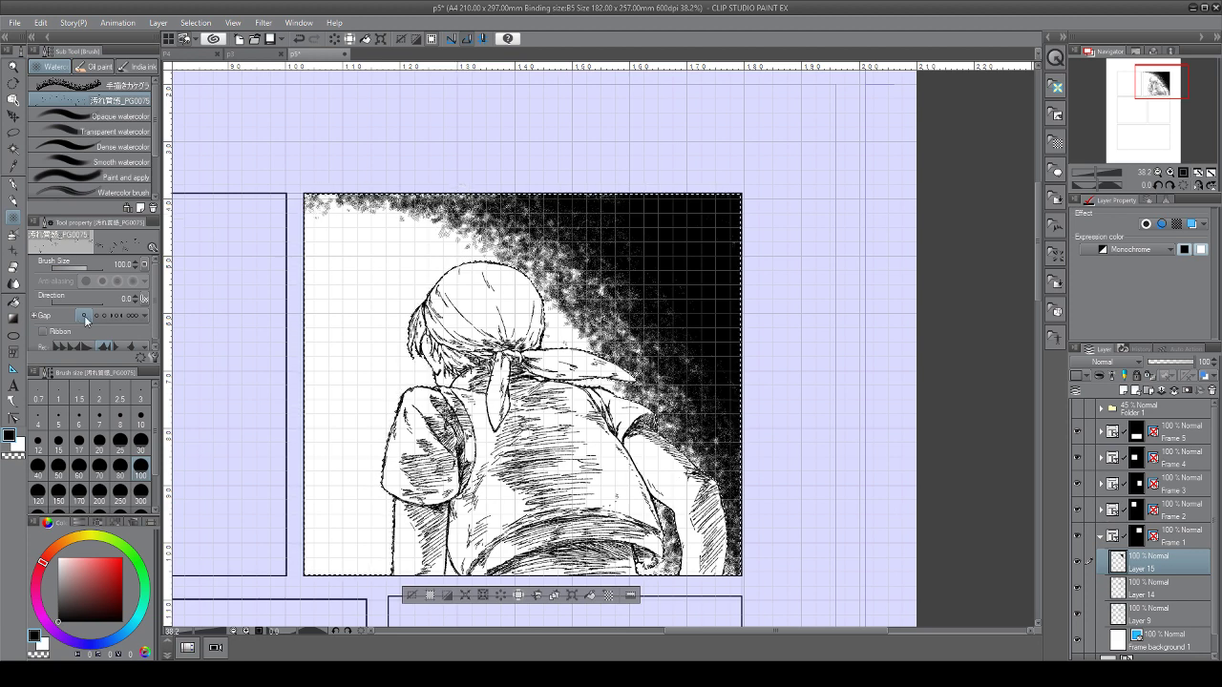
Try adding broader texture strokes at brush size 300 along the band's inner edge above the head and beside the bandana
click(142, 496)
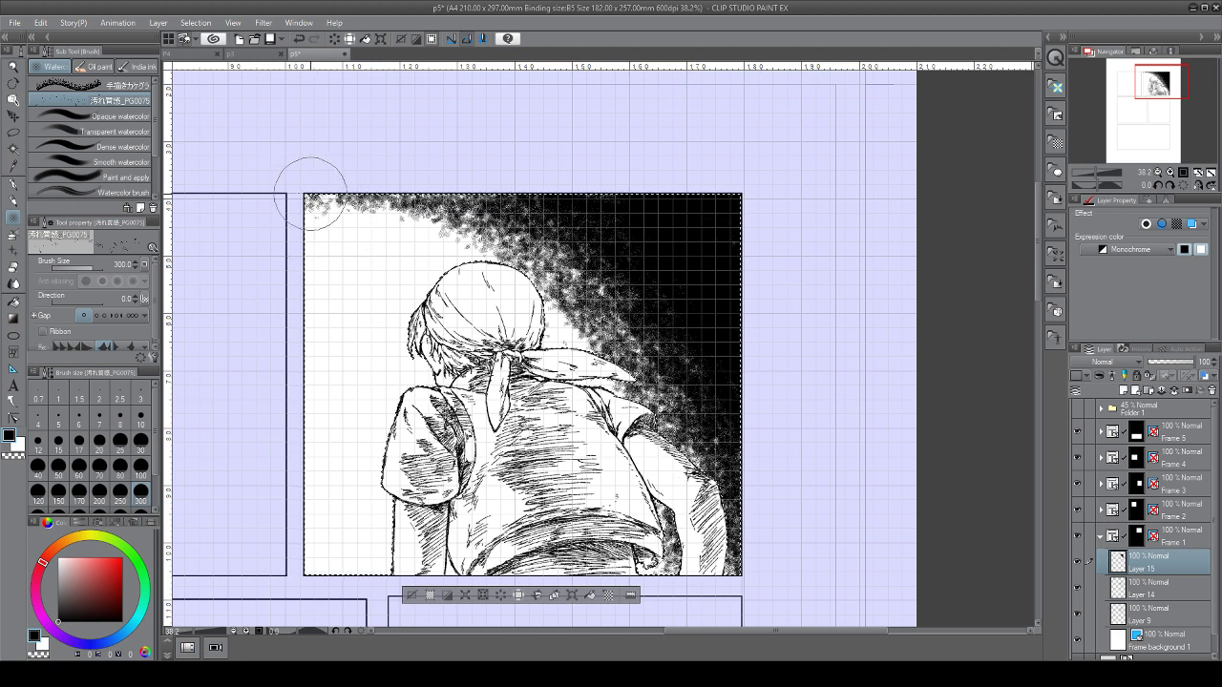
mouse_move(312, 193)
mouse_down()
mouse_move(427, 237)
mouse_move(699, 569)
mouse_up()
mouse_move(410, 217)
mouse_down()
mouse_move(603, 354)
mouse_move(726, 529)
mouse_up()
mouse_move(313, 183)
mouse_down()
mouse_move(396, 212)
mouse_move(736, 535)
mouse_up()
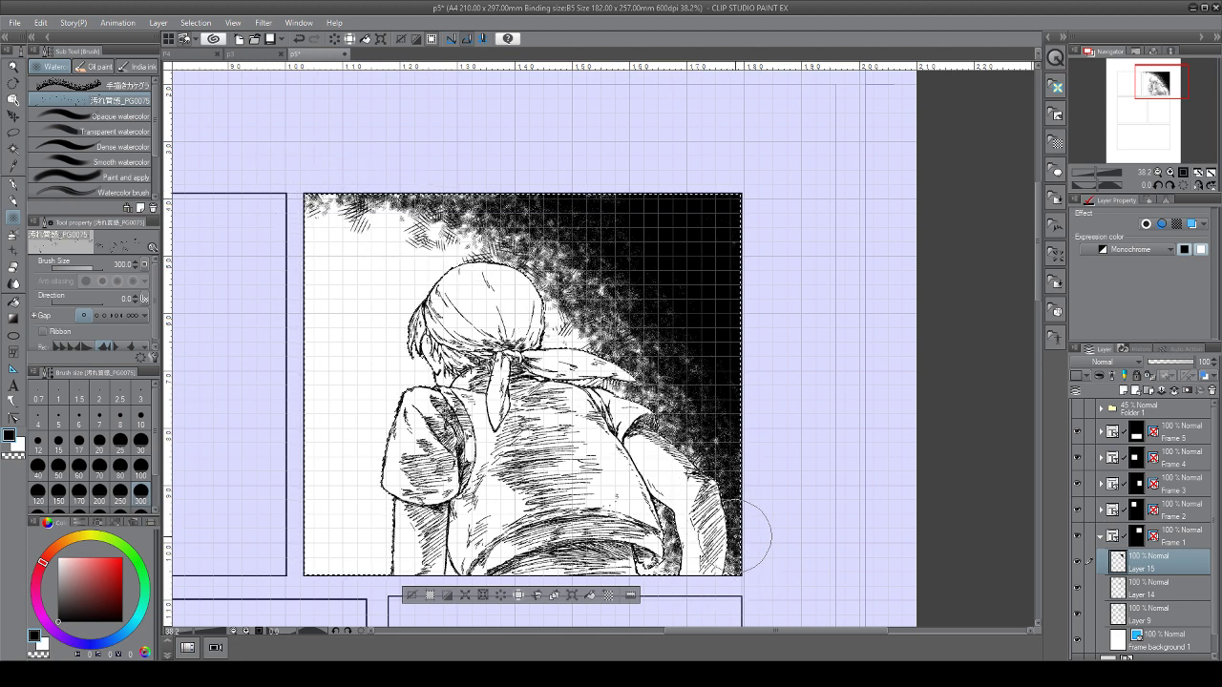
mouse_move(373, 191)
mouse_down()
mouse_move(644, 408)
mouse_move(714, 511)
mouse_move(573, 310)
mouse_up()
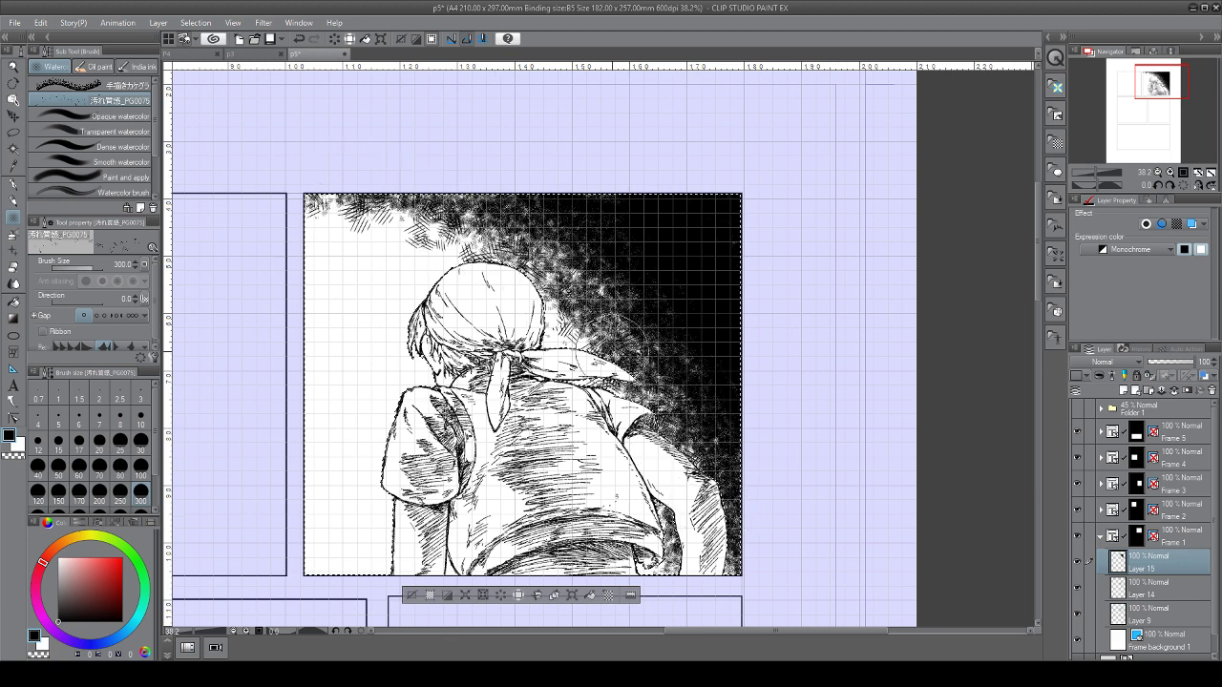
drag(537, 268, 589, 324)
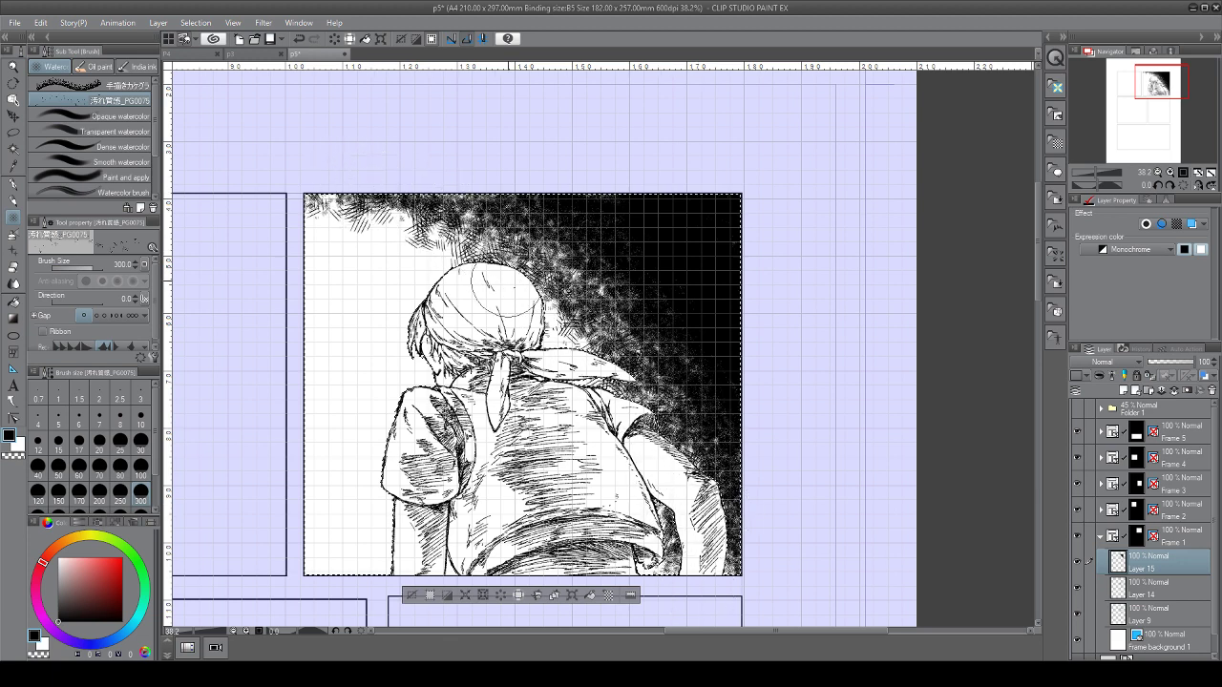
drag(508, 281, 362, 200)
drag(449, 224, 266, 192)
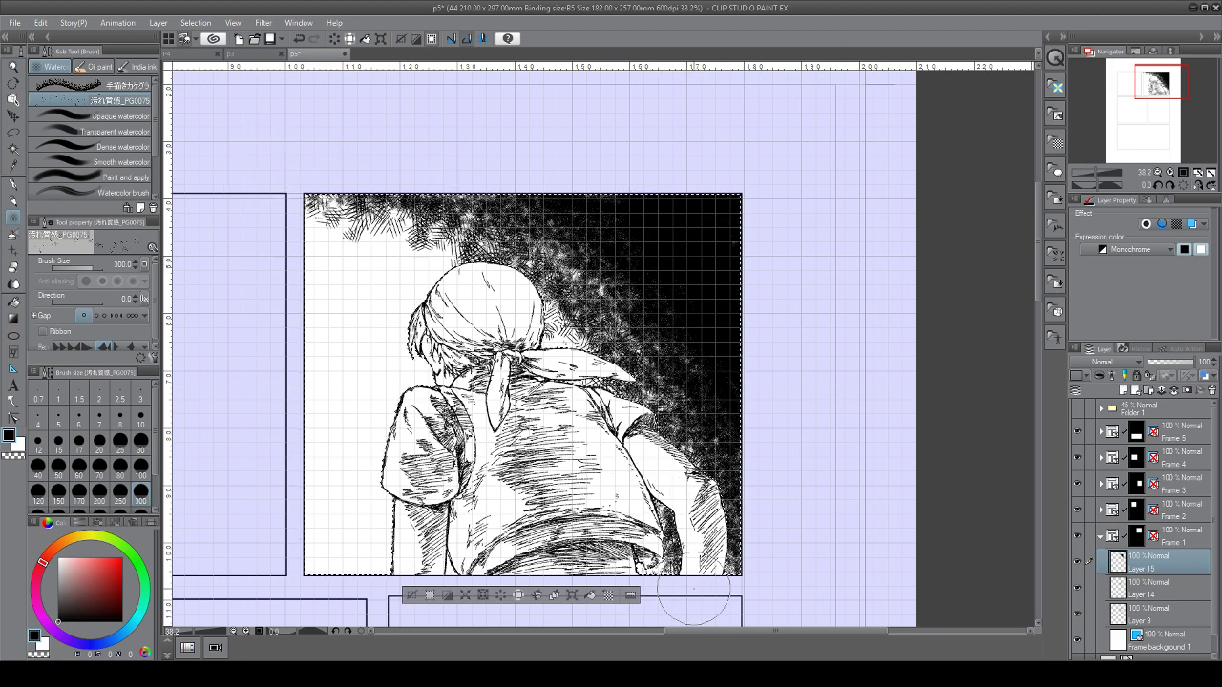
drag(413, 238, 464, 230)
drag(547, 298, 579, 334)
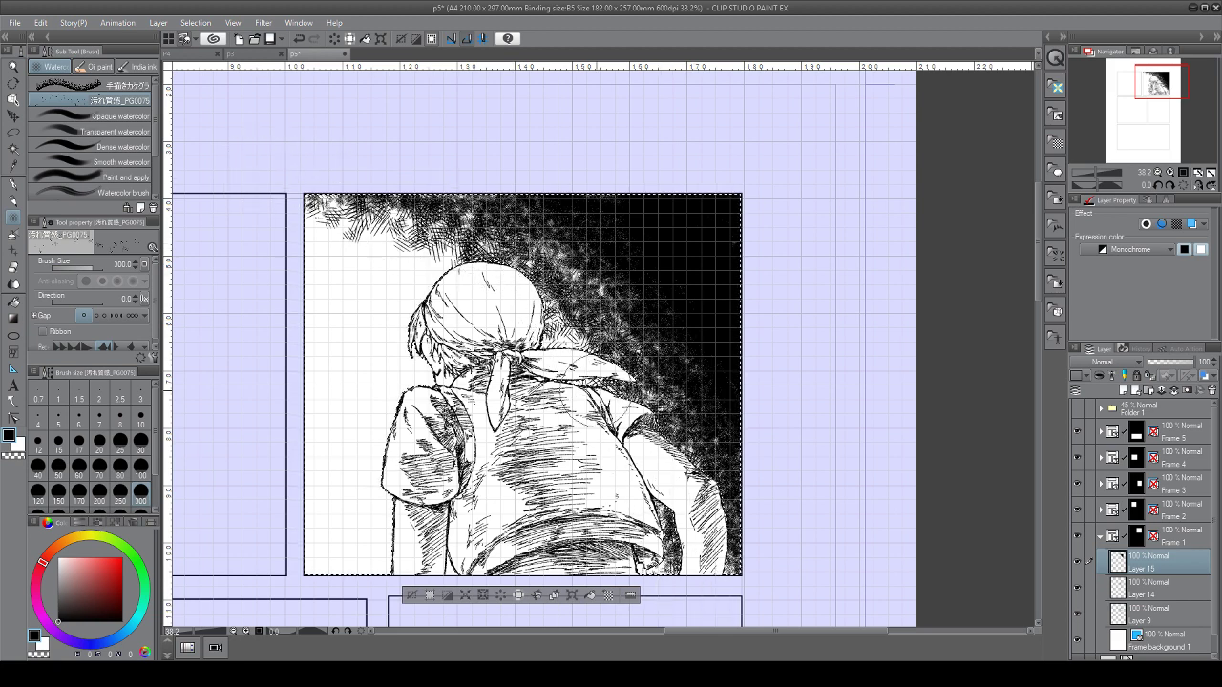
Undo all the size 300 texture strokes along the speckled band
click(298, 41)
click(298, 43)
click(297, 44)
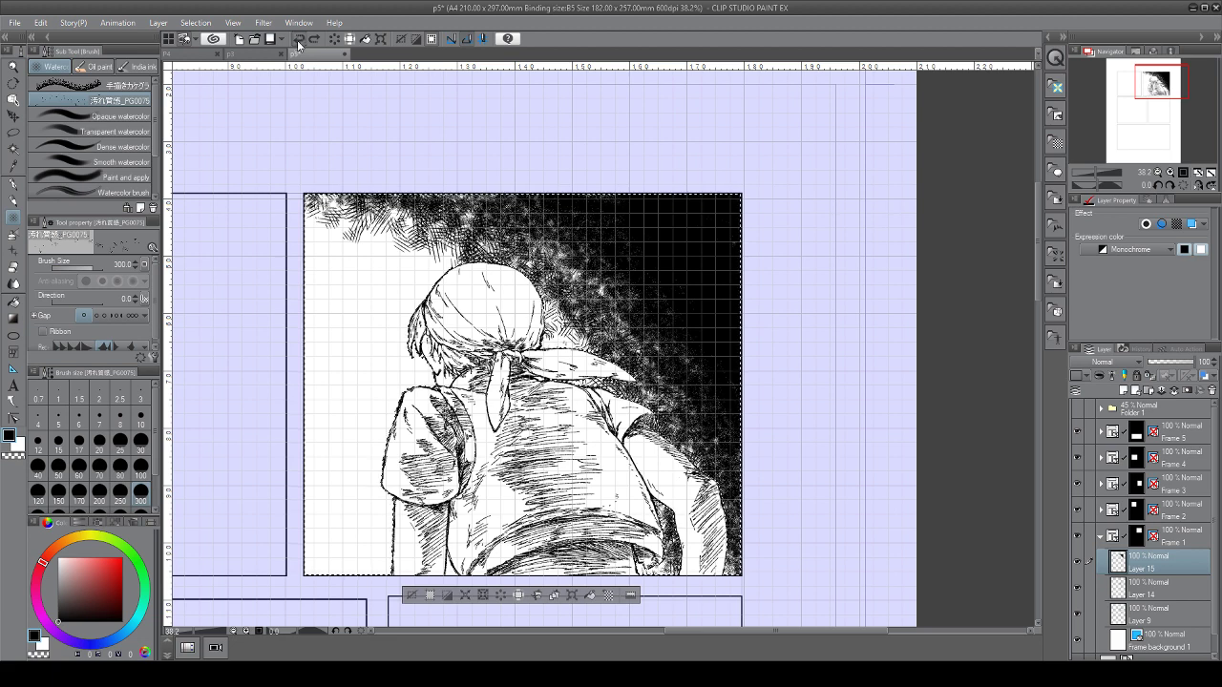
click(298, 39)
click(299, 39)
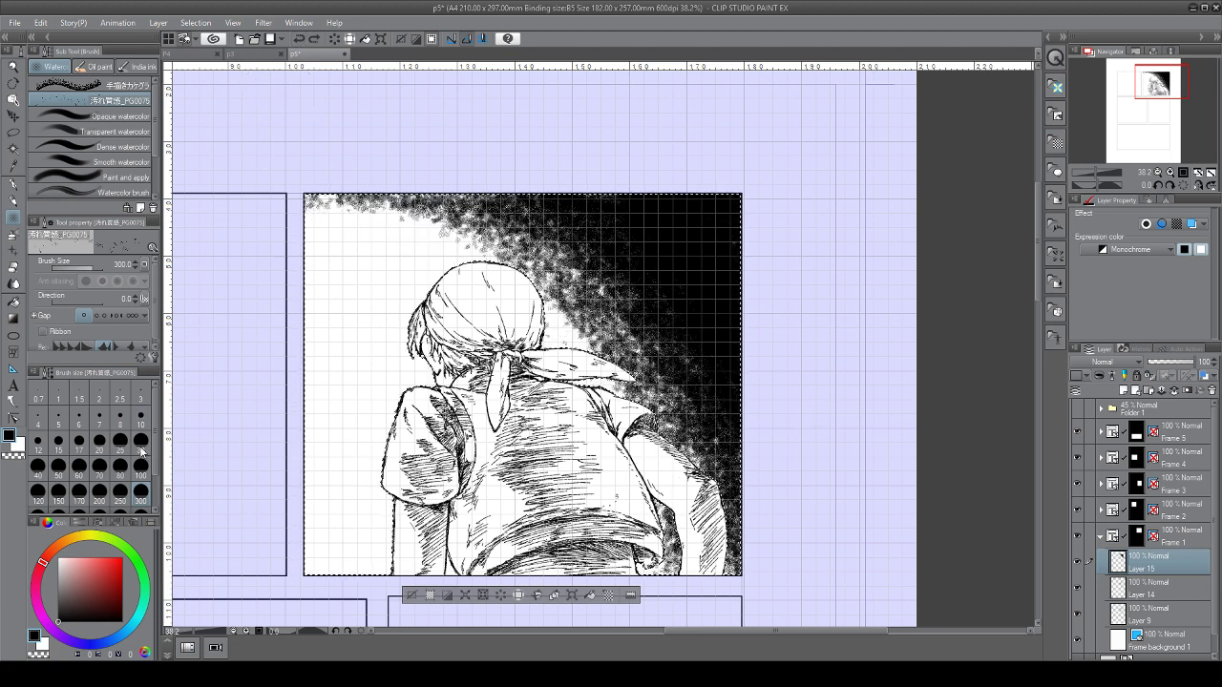
Build up the band's inner edge with speckles at brush size 60, from the upper-left corner past the head to the bandana tail
click(78, 468)
drag(339, 201, 392, 213)
mouse_move(314, 201)
mouse_down()
mouse_move(355, 202)
mouse_move(451, 241)
mouse_move(401, 213)
mouse_move(505, 270)
mouse_move(491, 252)
mouse_move(511, 249)
mouse_move(497, 235)
mouse_move(498, 254)
mouse_up()
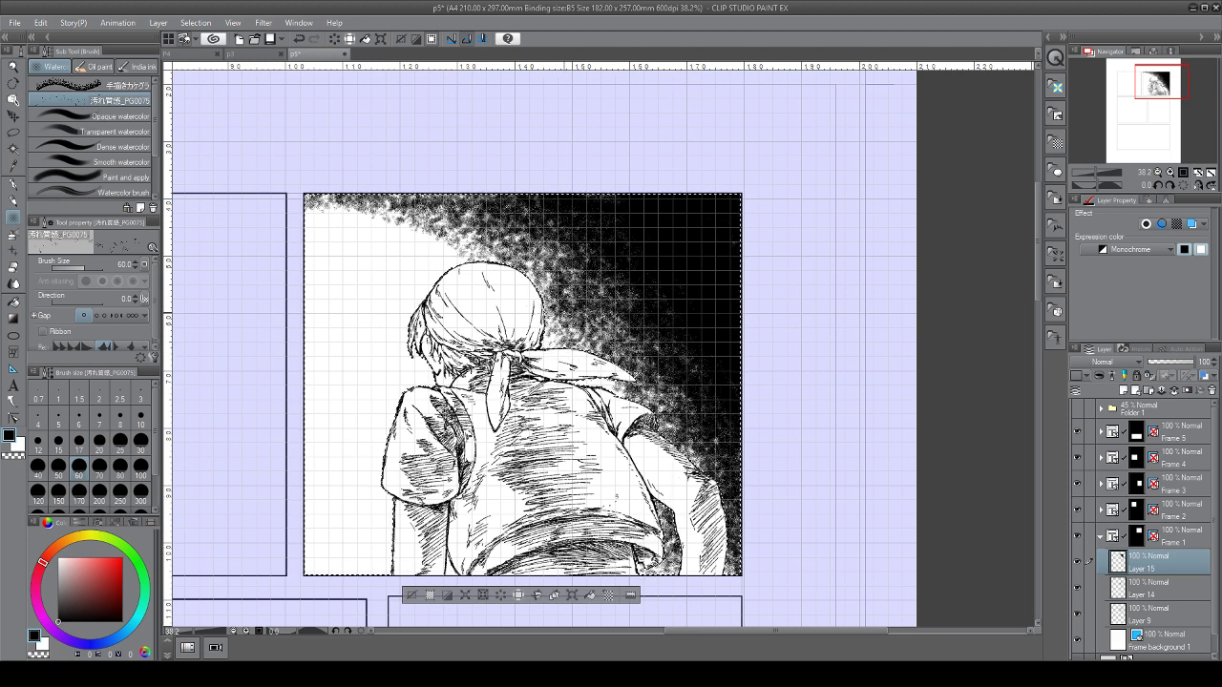
drag(587, 363, 602, 360)
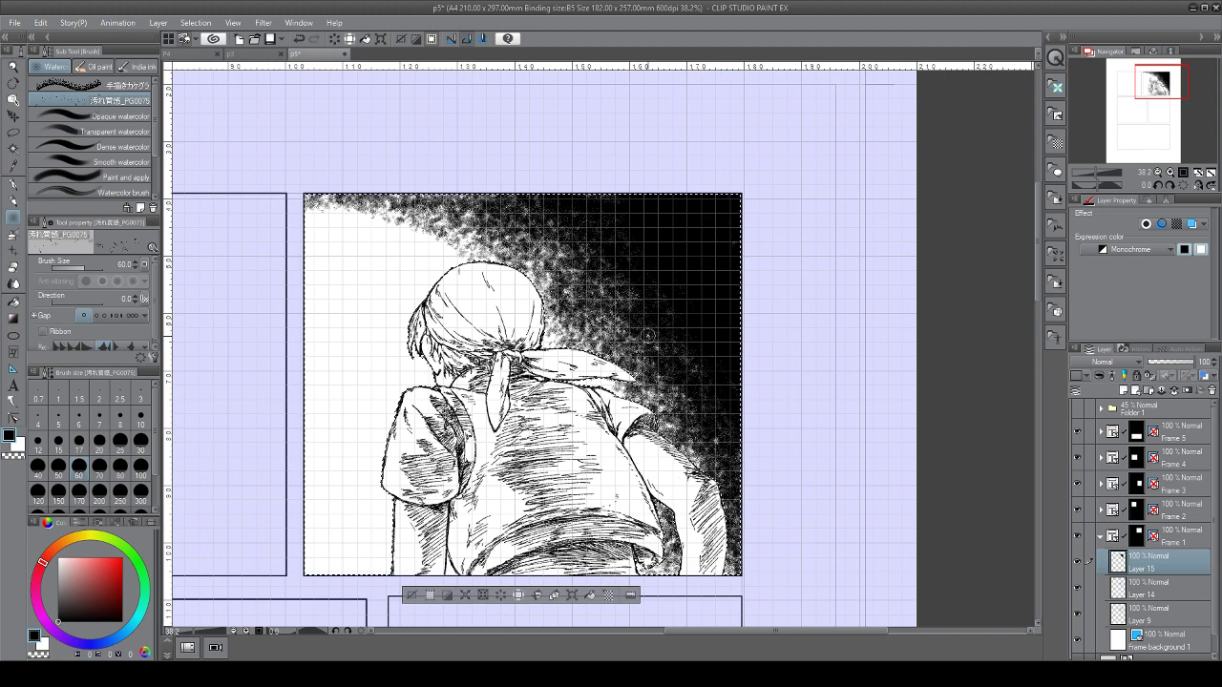
drag(647, 567, 770, 497)
drag(428, 346, 537, 307)
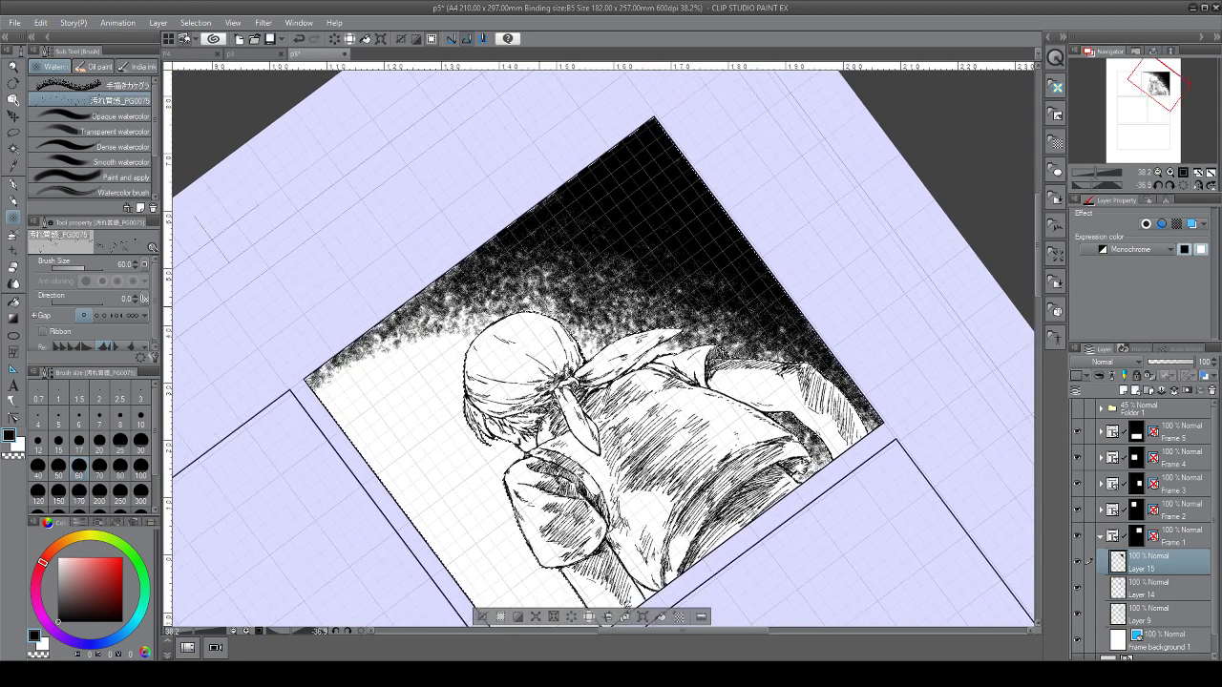
drag(327, 377, 477, 322)
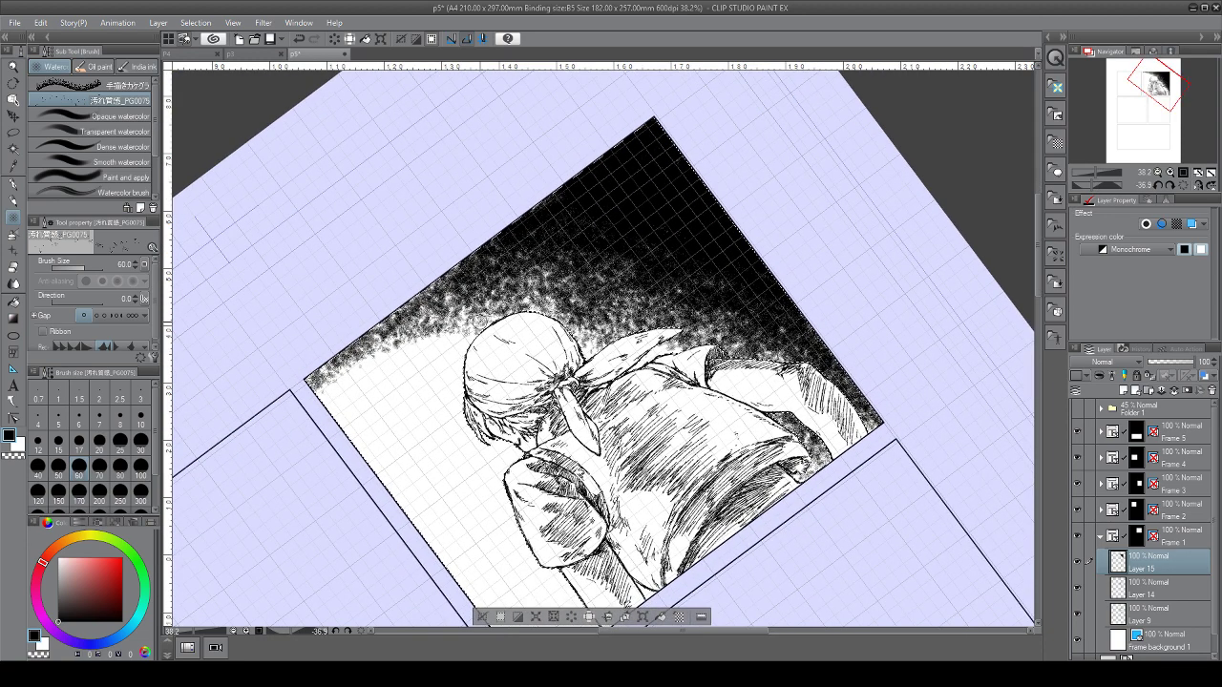
Scatter a few sparse speckles over the white background beside the character's face and near arm
drag(764, 478, 686, 536)
drag(573, 420, 612, 299)
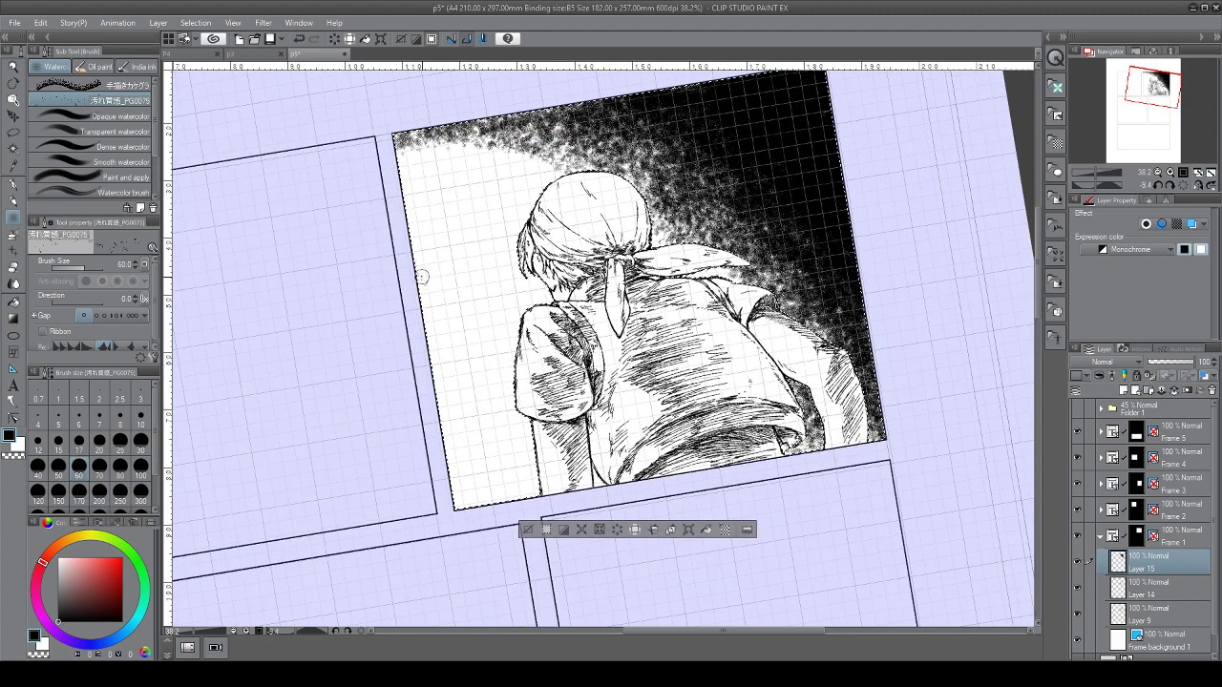
drag(418, 272, 520, 324)
drag(431, 303, 475, 331)
drag(443, 394, 492, 392)
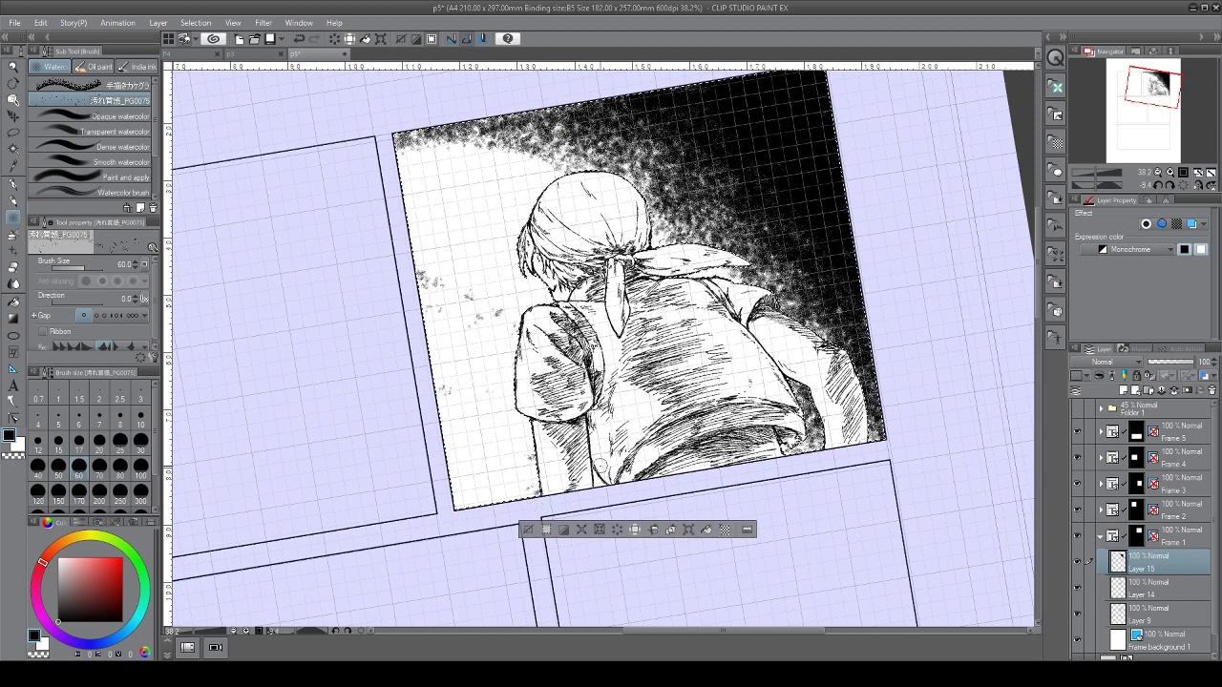
Clear the selection and try carving a white outline around the far sleeve and arm and inside the gap beside the torso
scroll(601, 465, down, 3)
key(ctrl+at)
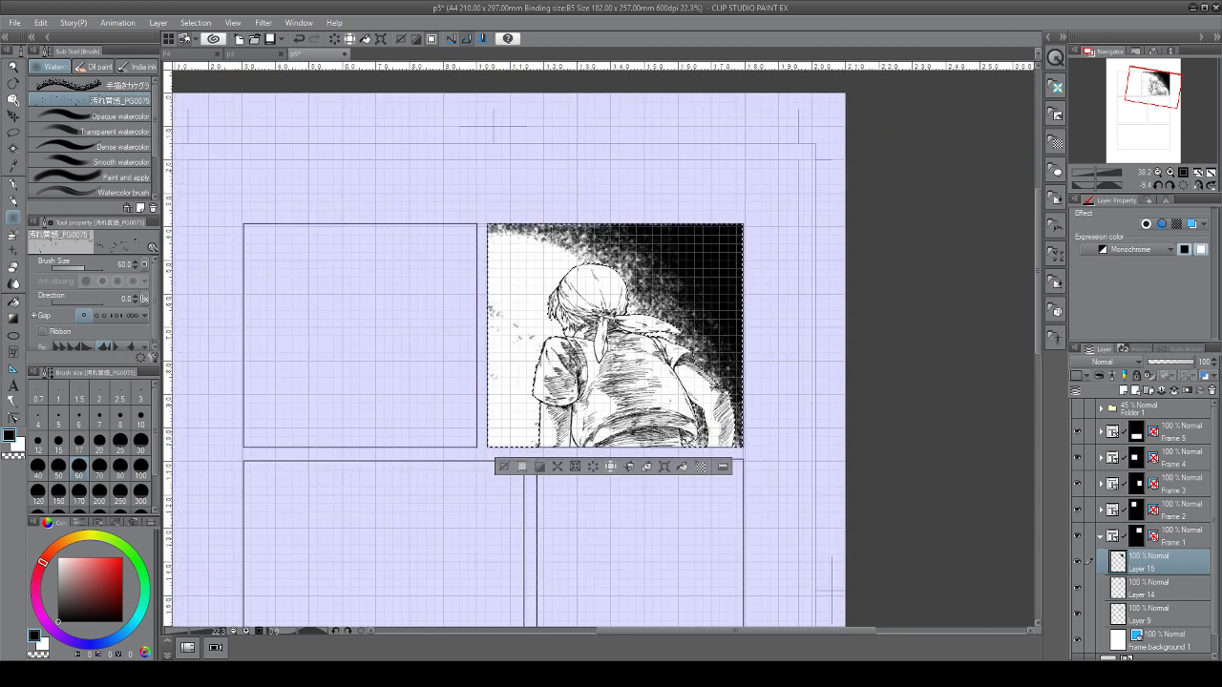
click(514, 468)
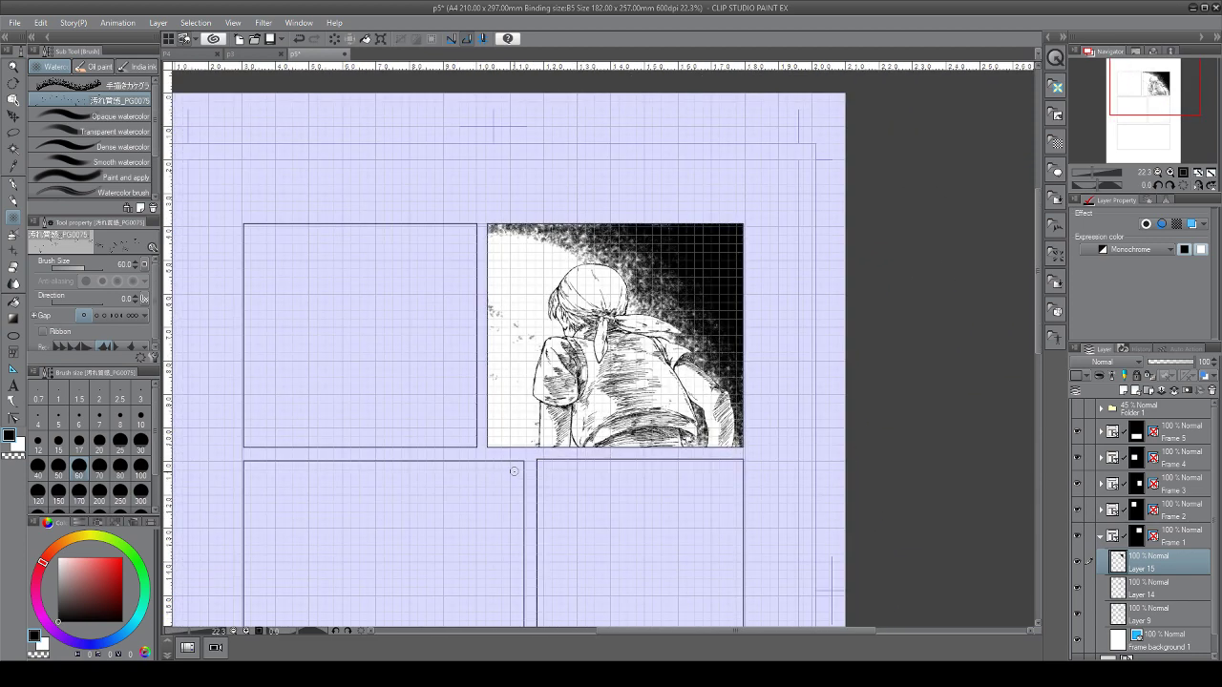
scroll(692, 453, up, 3)
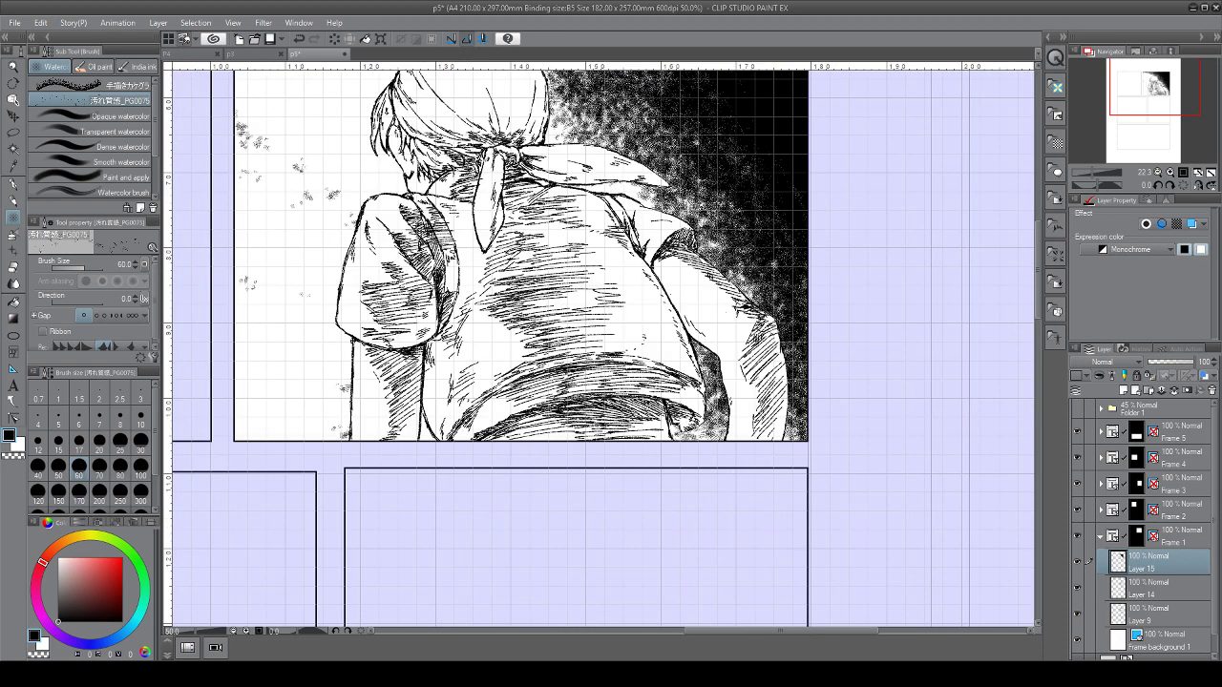
drag(692, 452, 629, 503)
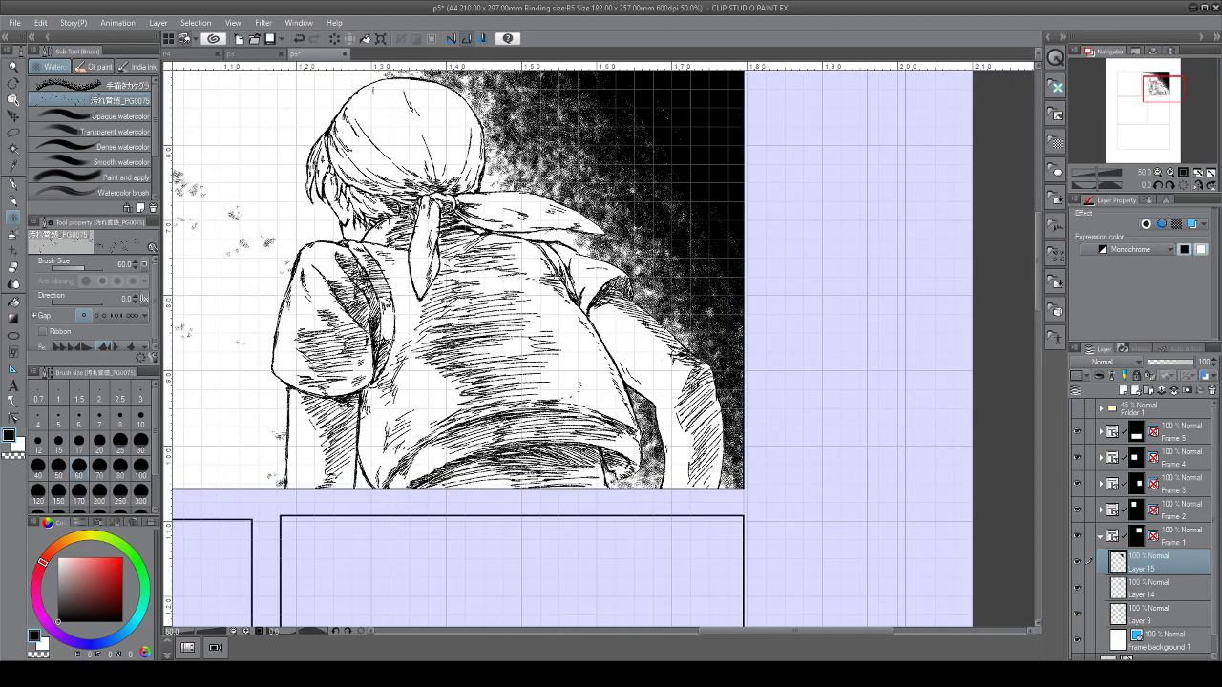
drag(641, 306, 702, 358)
mouse_move(634, 297)
mouse_down()
mouse_move(710, 371)
mouse_move(720, 401)
mouse_up()
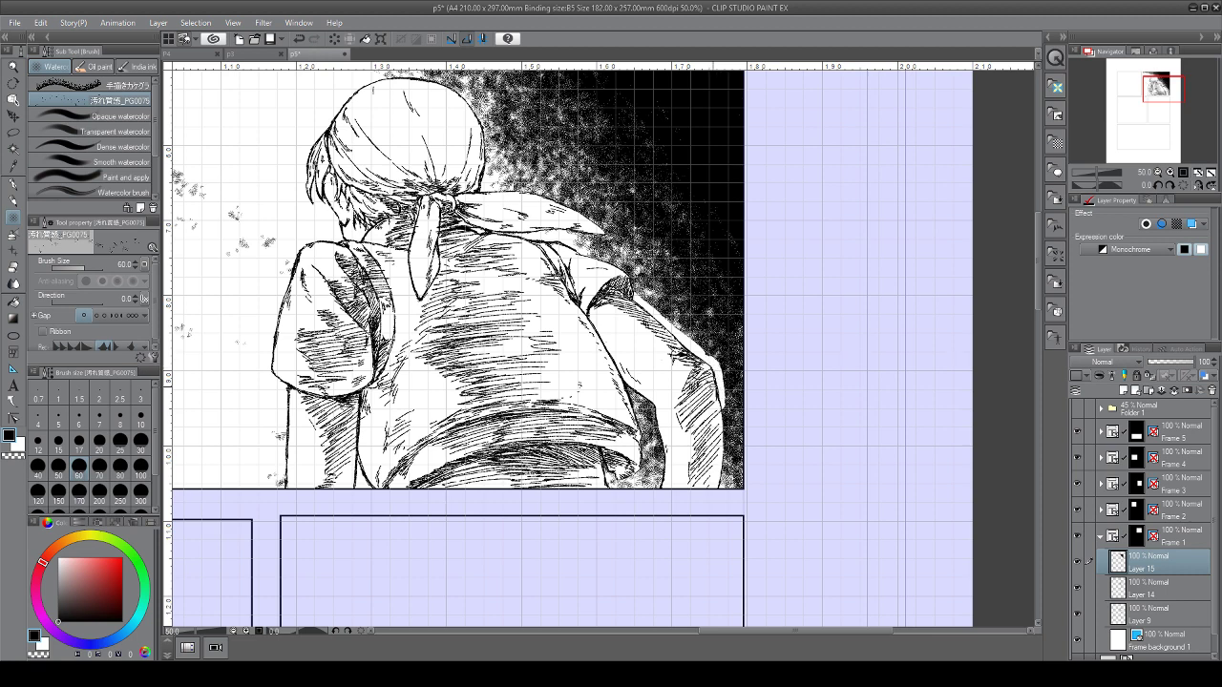
mouse_move(724, 389)
mouse_down()
mouse_move(726, 477)
mouse_move(727, 458)
mouse_up()
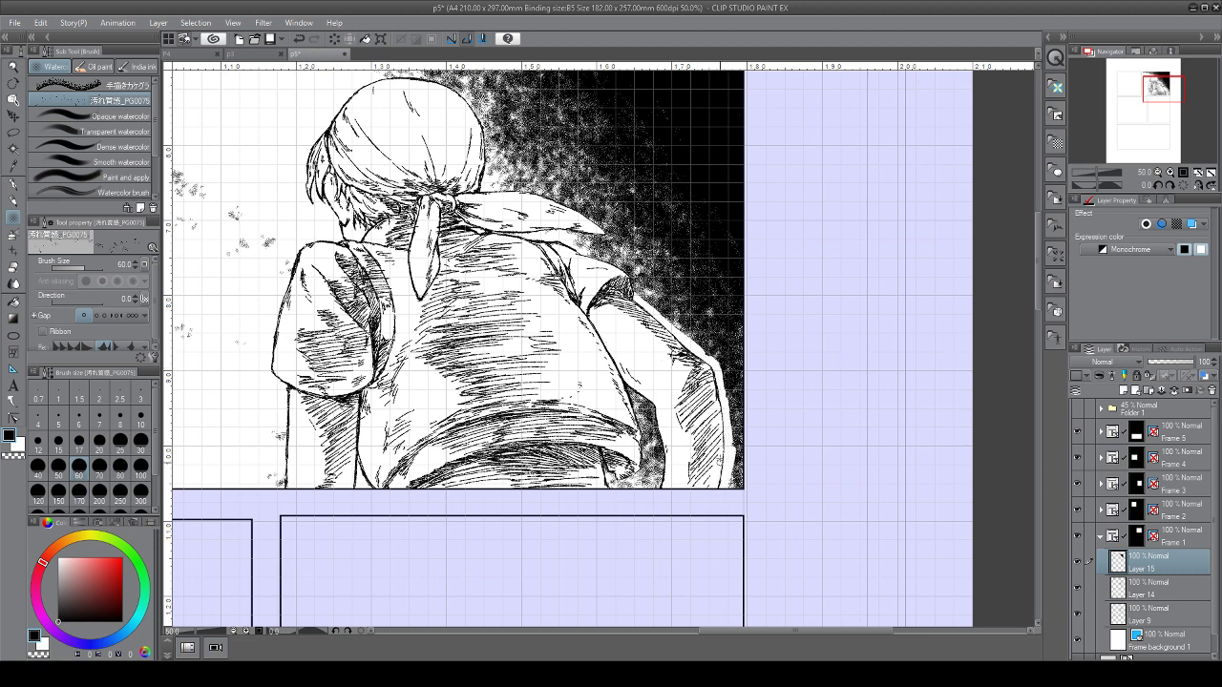
mouse_move(636, 296)
mouse_down()
mouse_move(632, 275)
mouse_move(592, 260)
mouse_move(616, 262)
mouse_up()
mouse_move(630, 383)
mouse_down()
mouse_move(655, 406)
mouse_move(629, 387)
mouse_move(670, 466)
mouse_move(668, 455)
mouse_up()
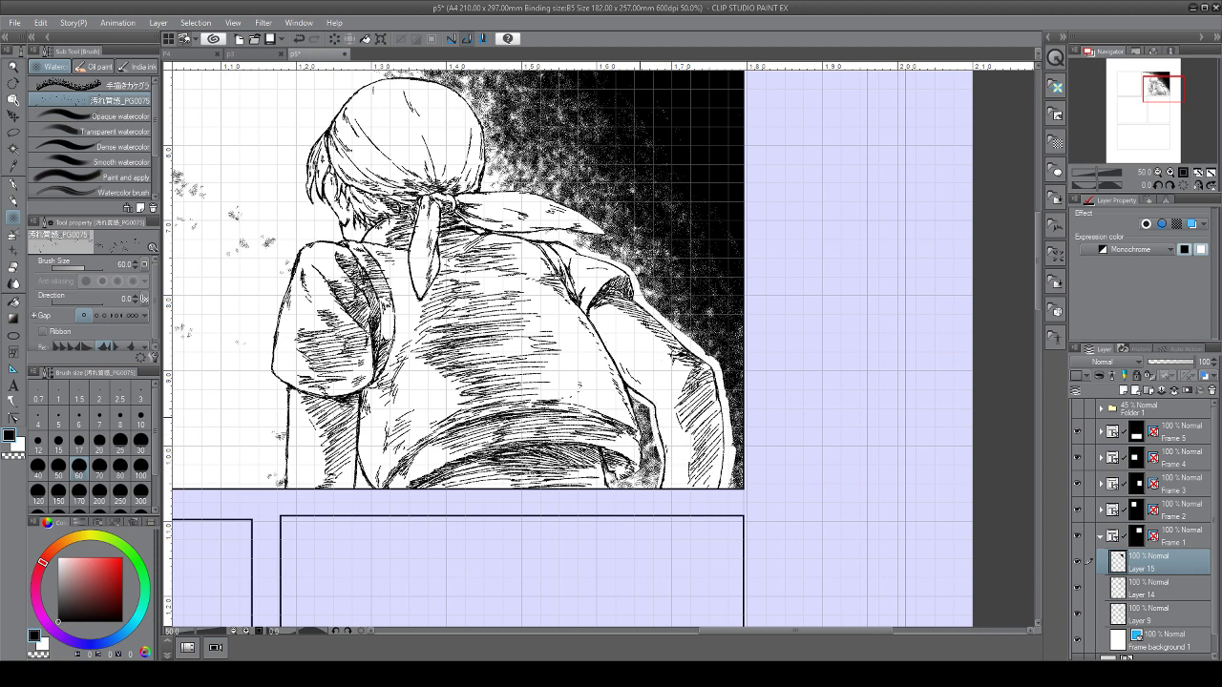
mouse_move(632, 398)
mouse_down()
mouse_move(647, 460)
mouse_move(632, 474)
mouse_up()
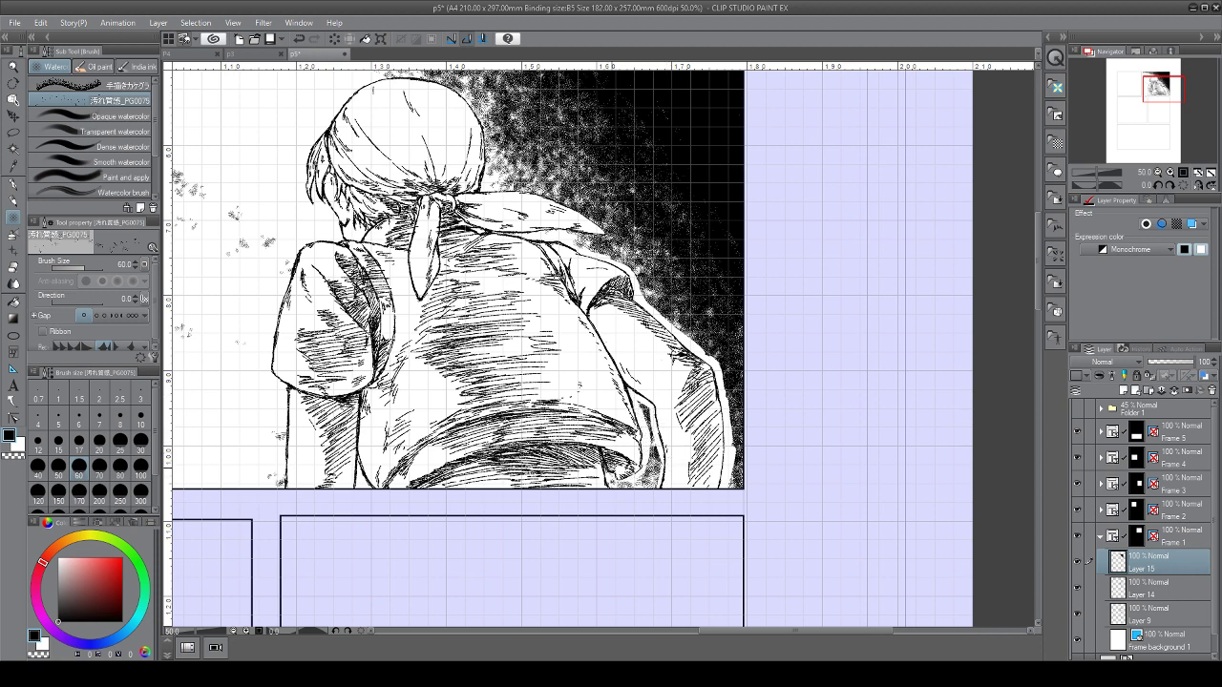
Undo the white outline strokes around the far arm and the deselection, restoring the background selection
scroll(632, 453, down, 3)
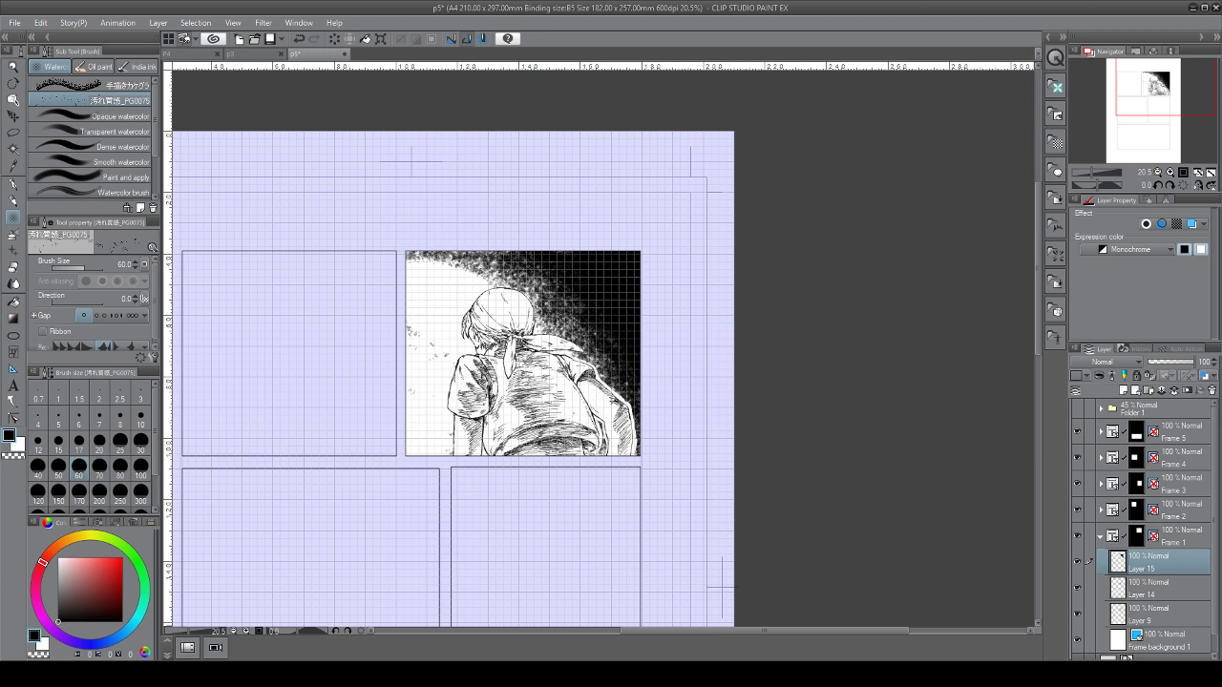
click(301, 41)
click(302, 40)
click(303, 40)
click(303, 40)
click(303, 40)
click(303, 41)
click(304, 41)
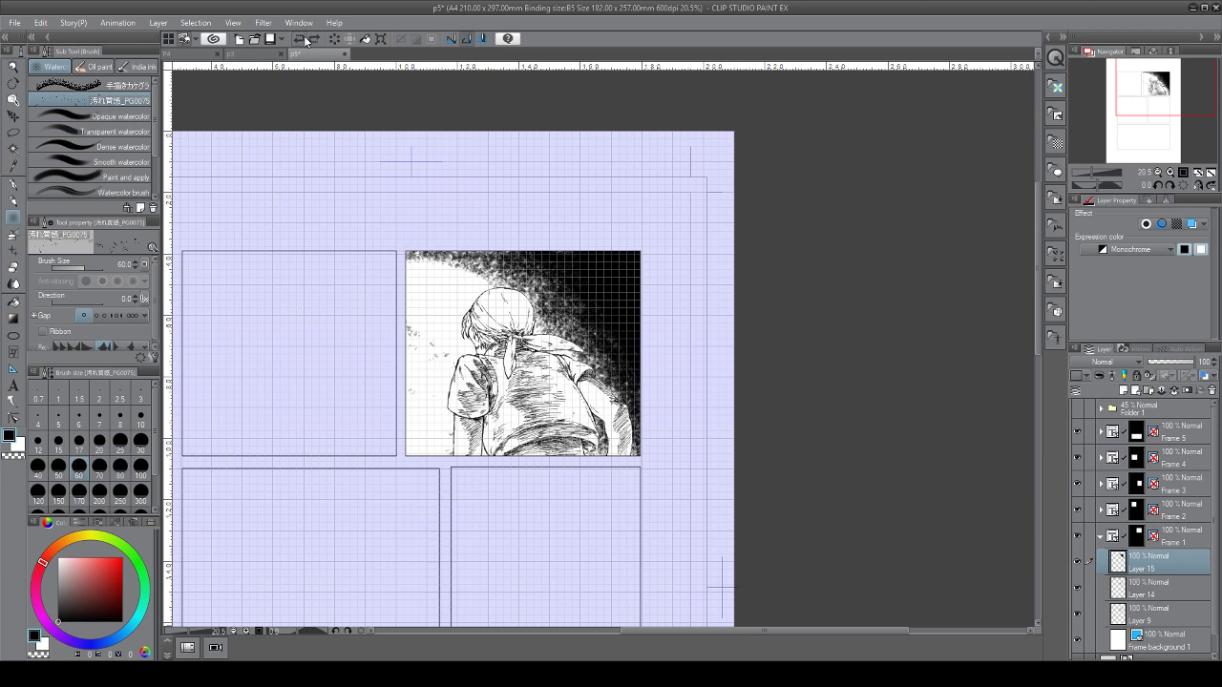
click(304, 41)
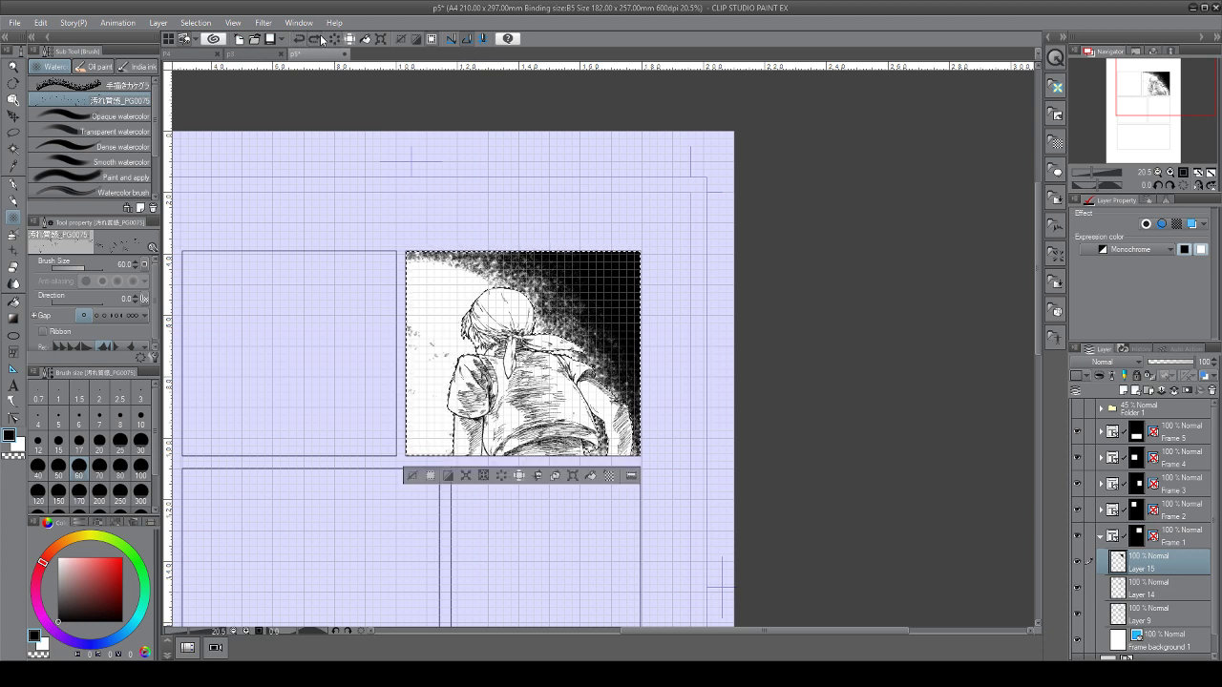
click(318, 40)
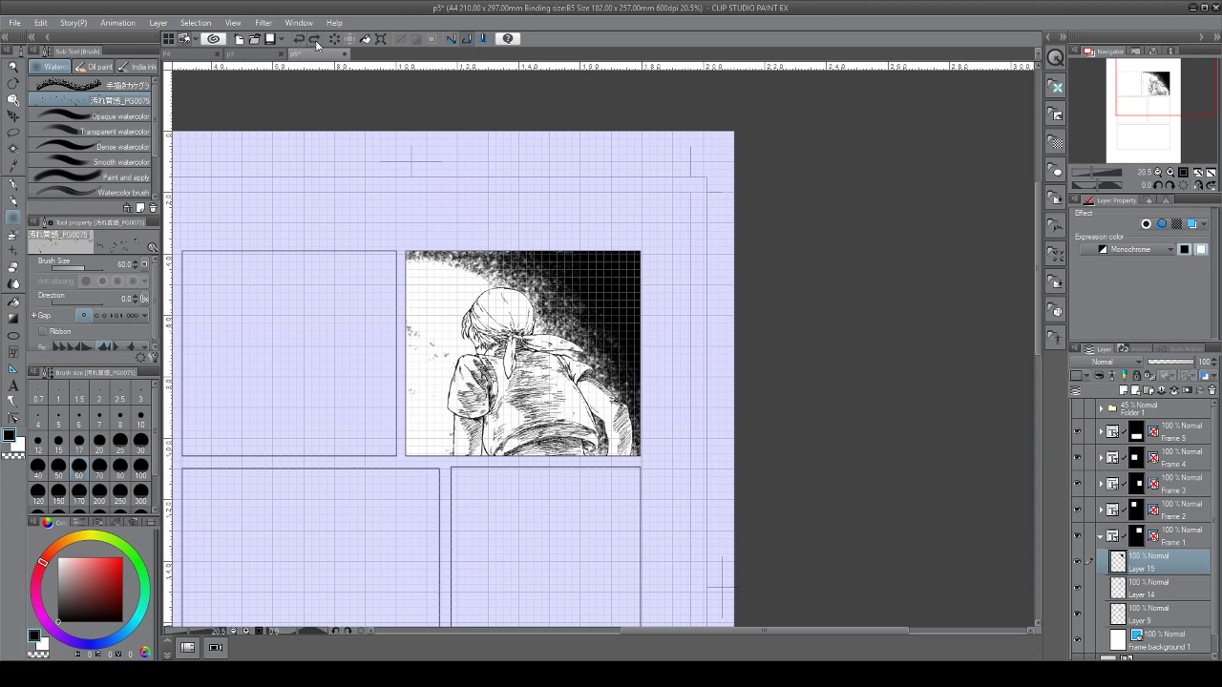
click(299, 40)
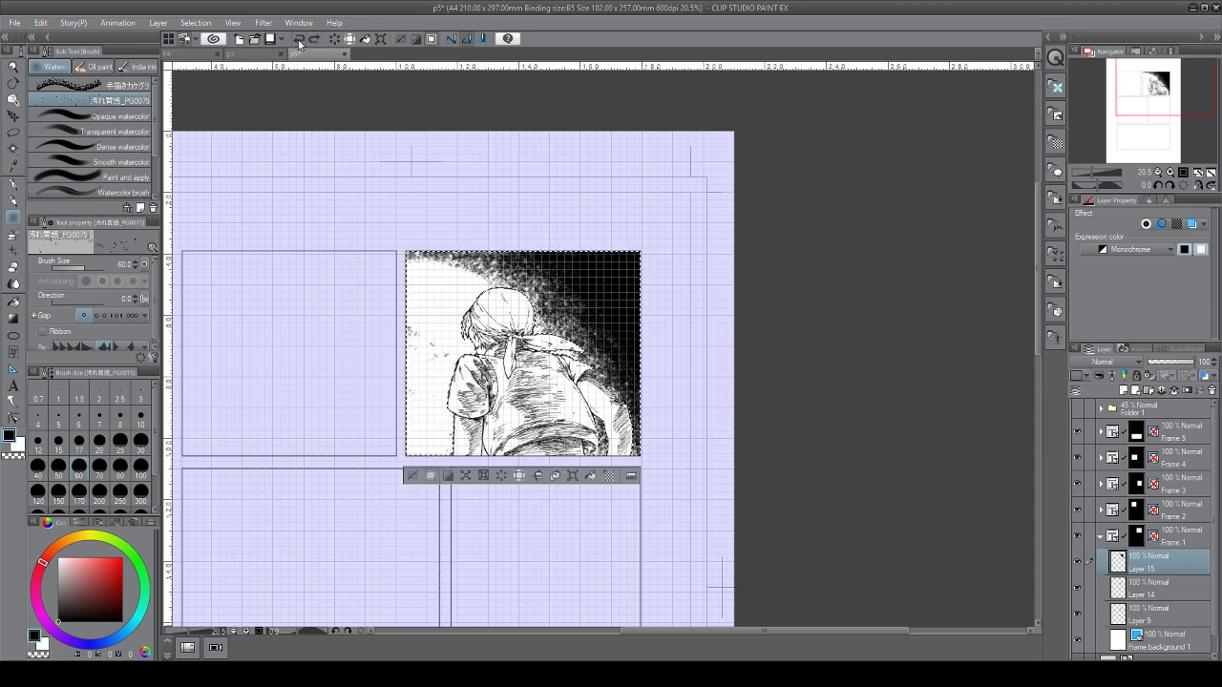
Erase a white outline around the character's bandana-covered head in the dark background using the Soft eraser at size 20
scroll(544, 313, up, 3)
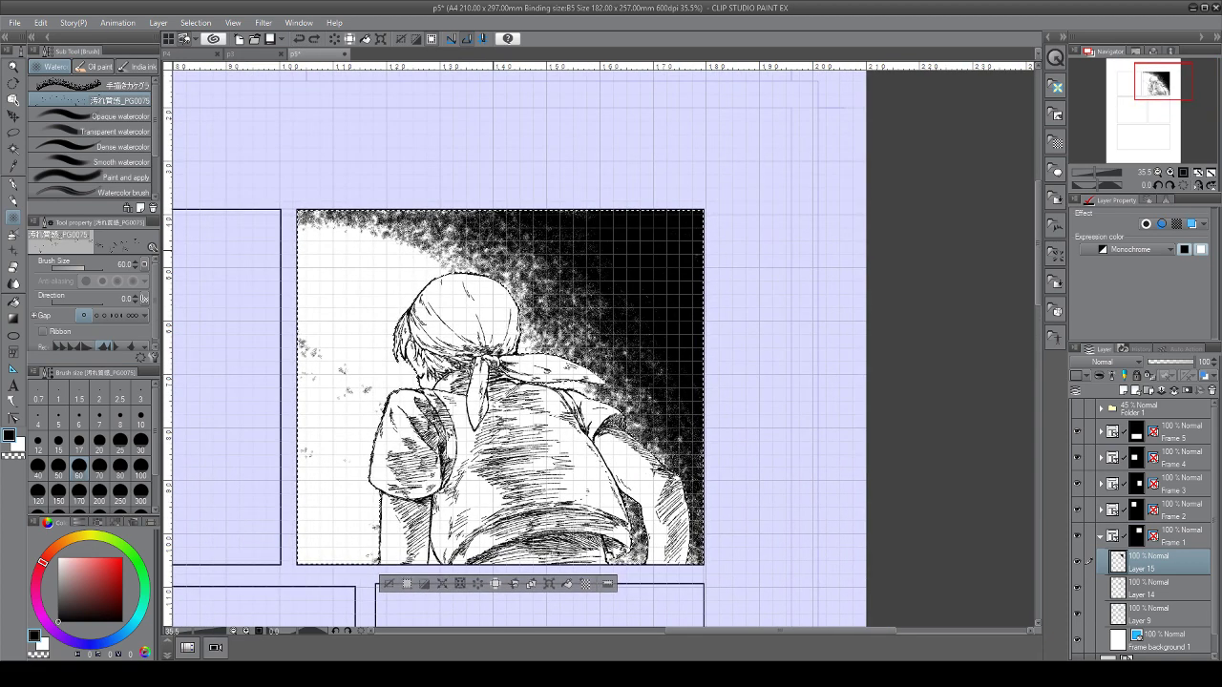
click(14, 267)
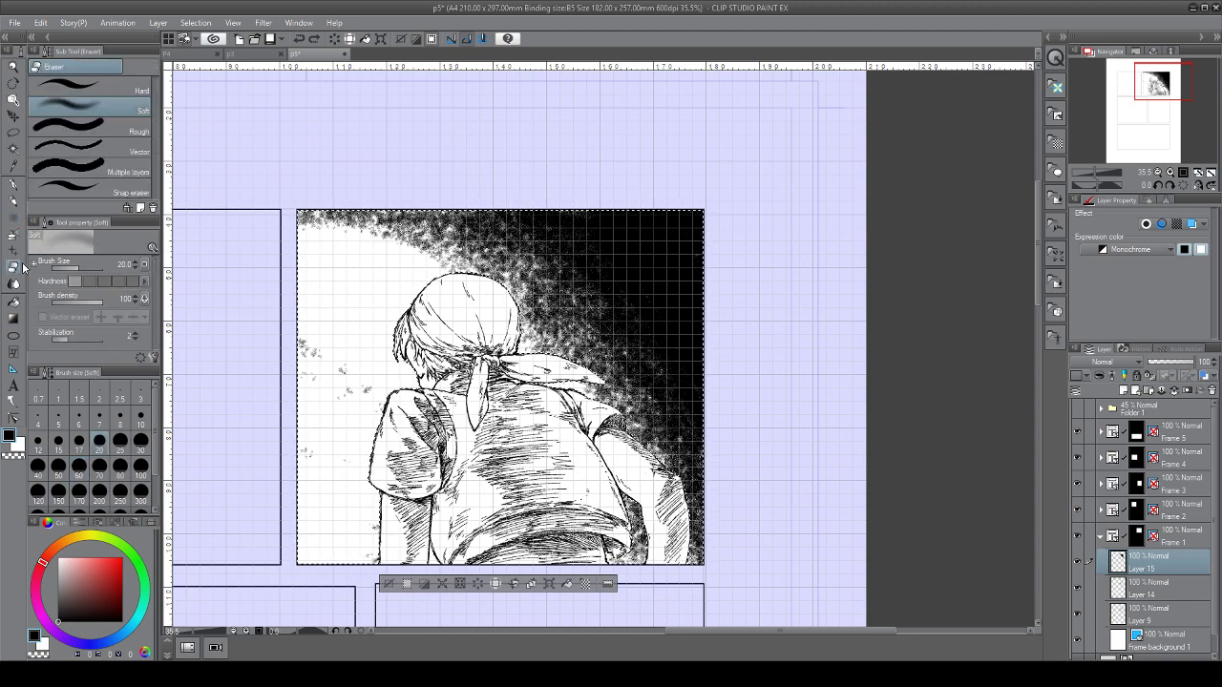
key(minus)
key(minus)
key(minus)
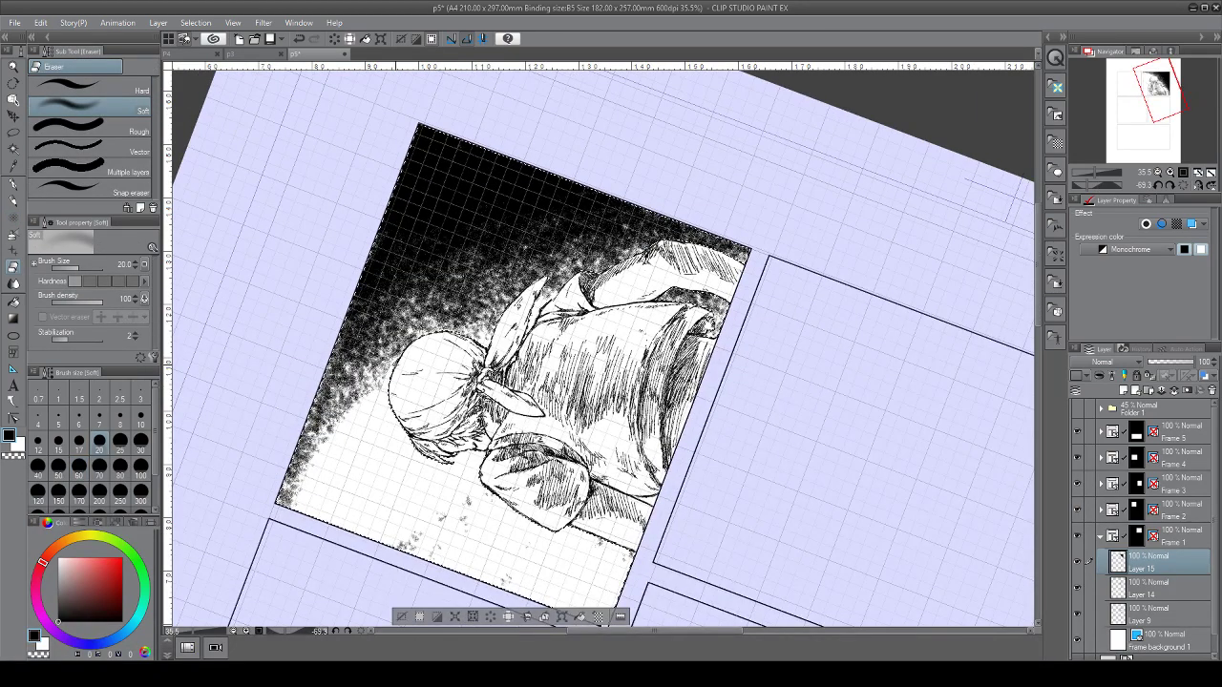
drag(405, 350, 430, 334)
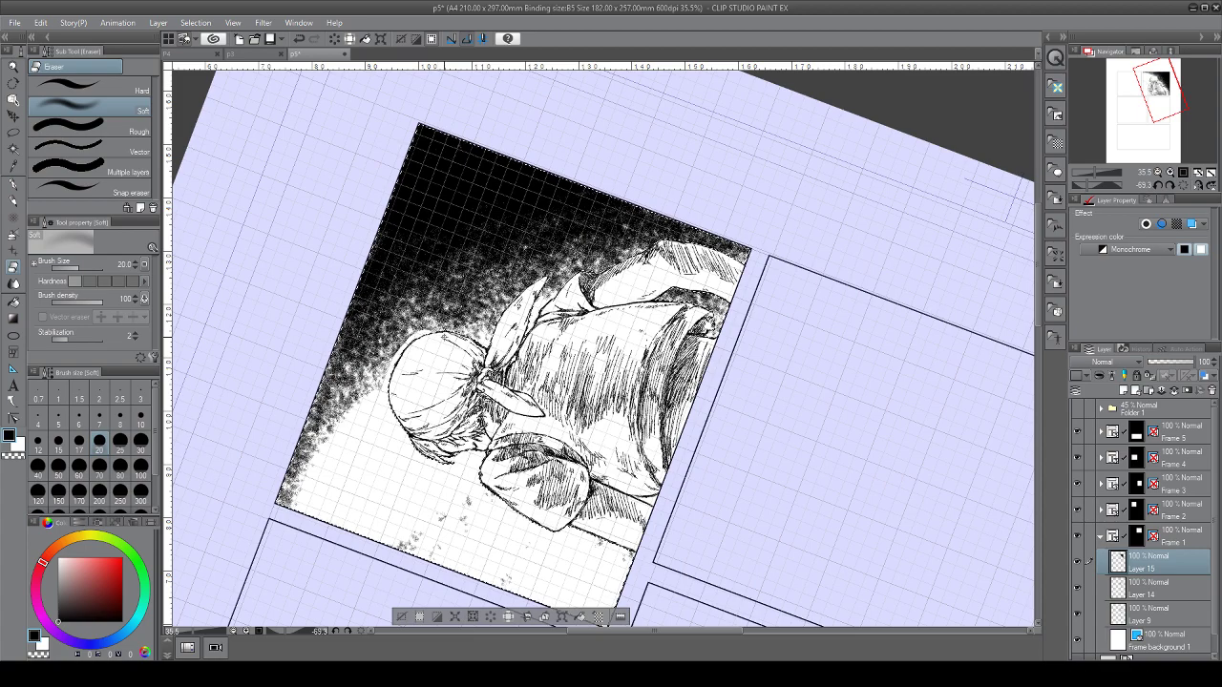
drag(417, 123, 705, 286)
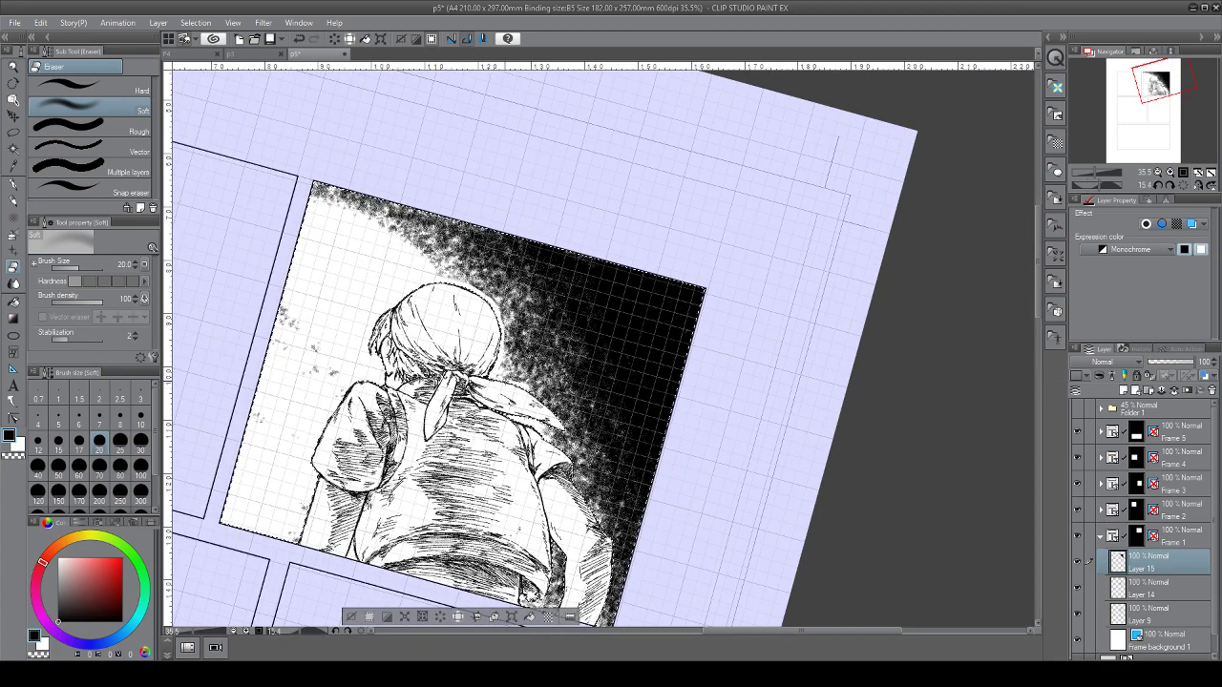
Extend the erased white outline along the bandana tail, far sleeve and far arm, and clear the selection
mouse_move(535, 399)
mouse_down()
mouse_move(558, 420)
mouse_move(563, 434)
mouse_move(542, 425)
mouse_move(576, 477)
mouse_up()
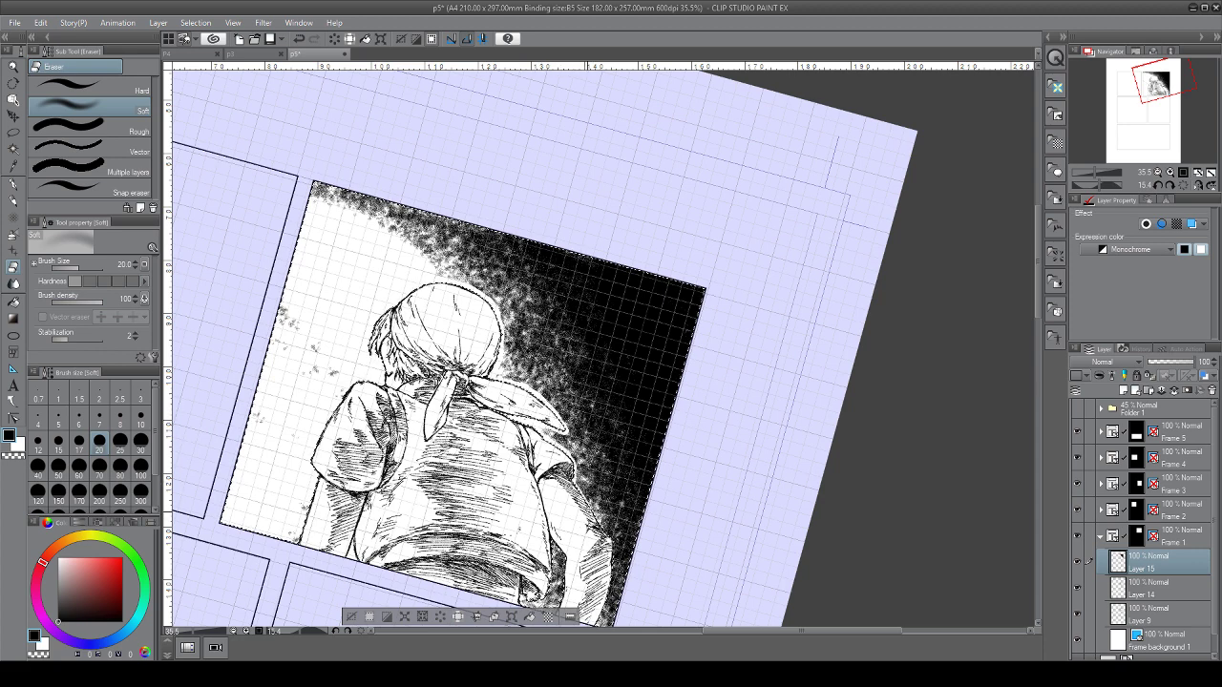
mouse_move(606, 525)
mouse_down()
mouse_move(613, 567)
mouse_move(647, 400)
mouse_move(642, 439)
mouse_move(596, 440)
mouse_up()
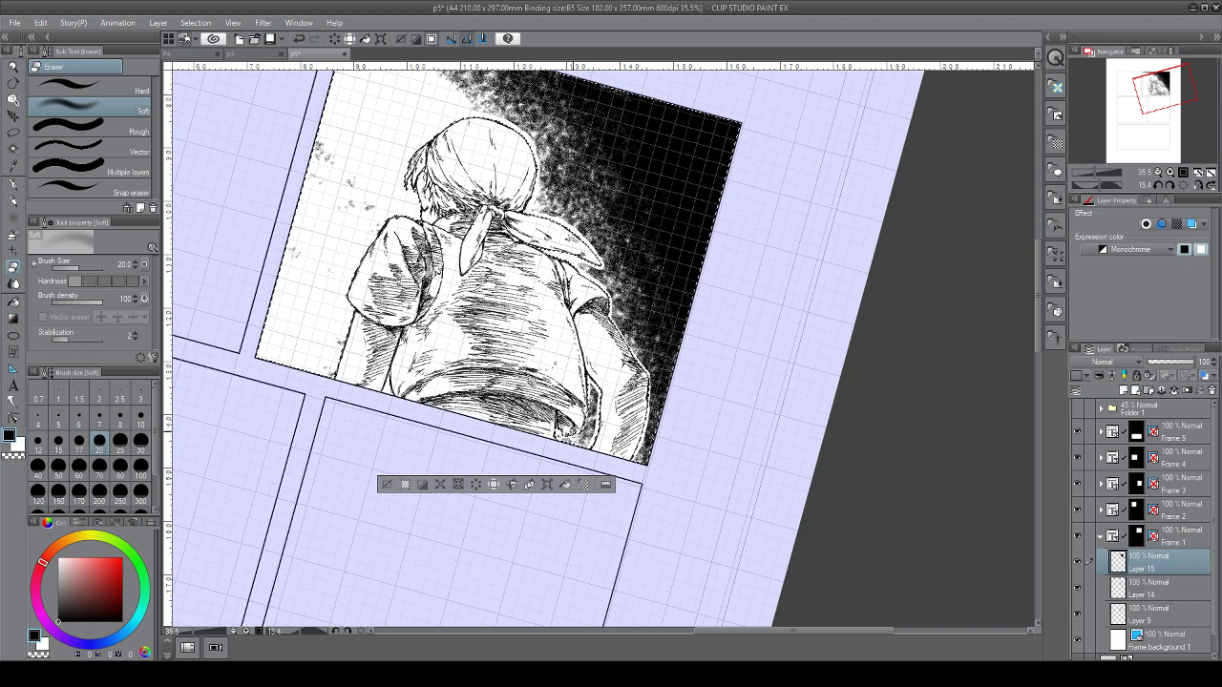
drag(572, 433, 585, 416)
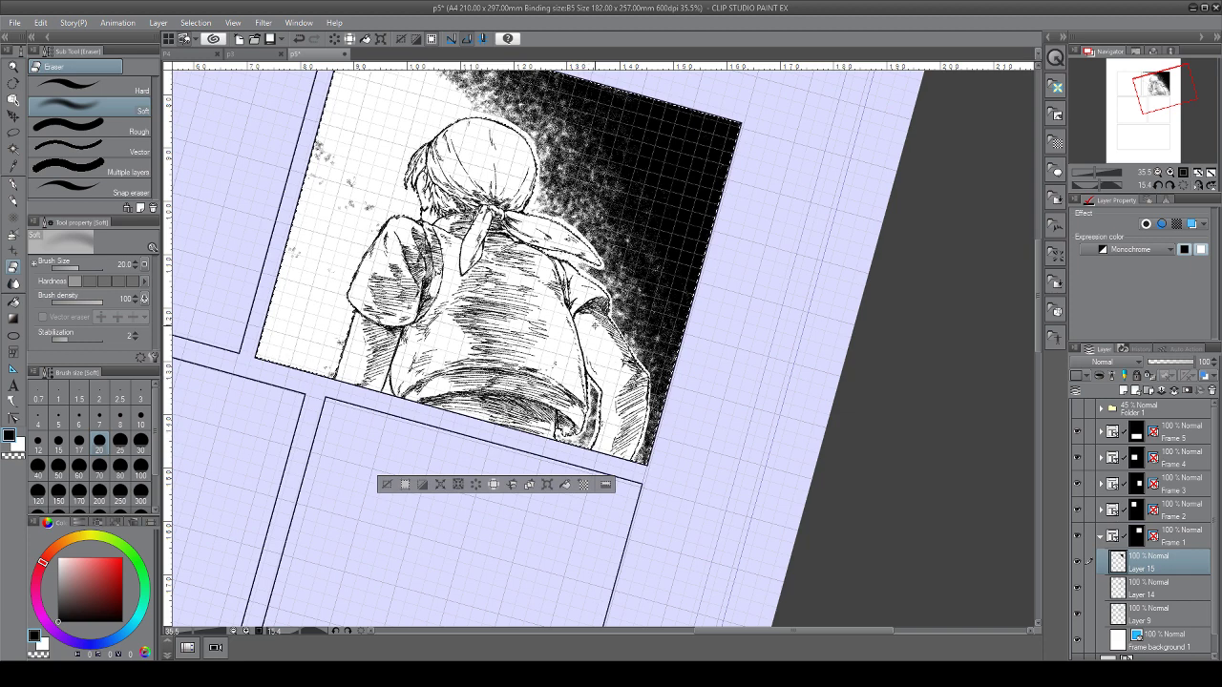
click(388, 483)
drag(390, 480, 424, 505)
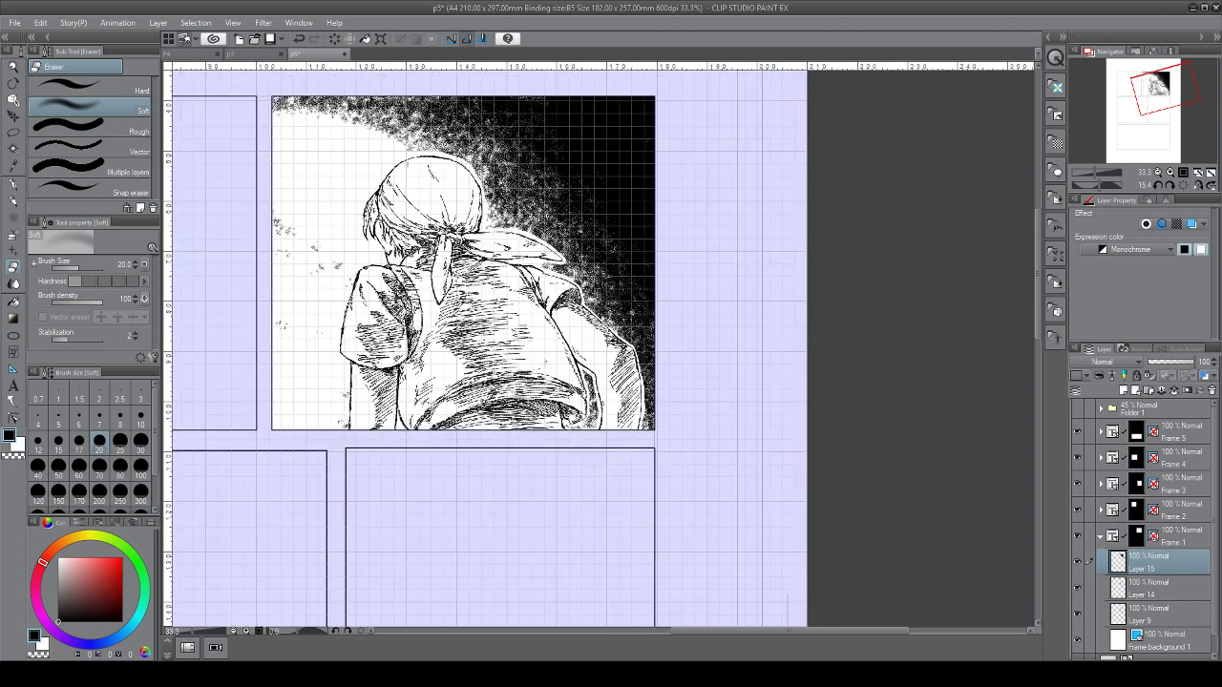
scroll(613, 482, down, 3)
drag(612, 482, 741, 436)
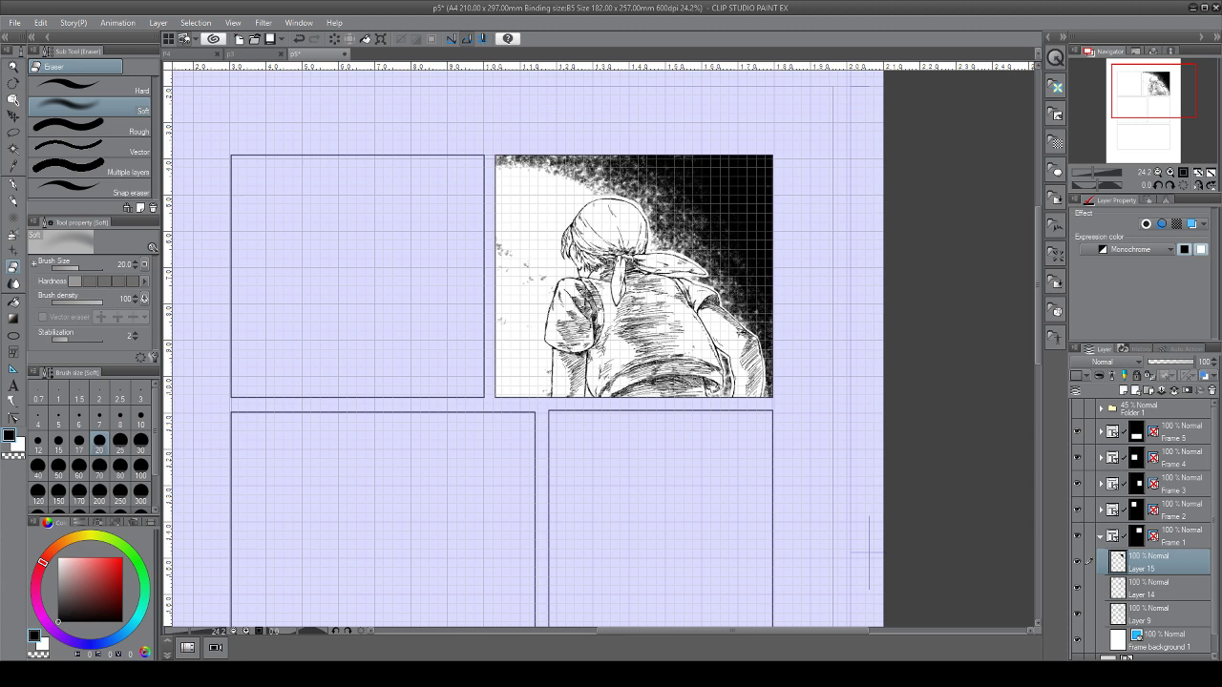
Hide the background texture on Layer 15 and the hatching on Layer 14, leaving Layer 14 selected
click(1077, 564)
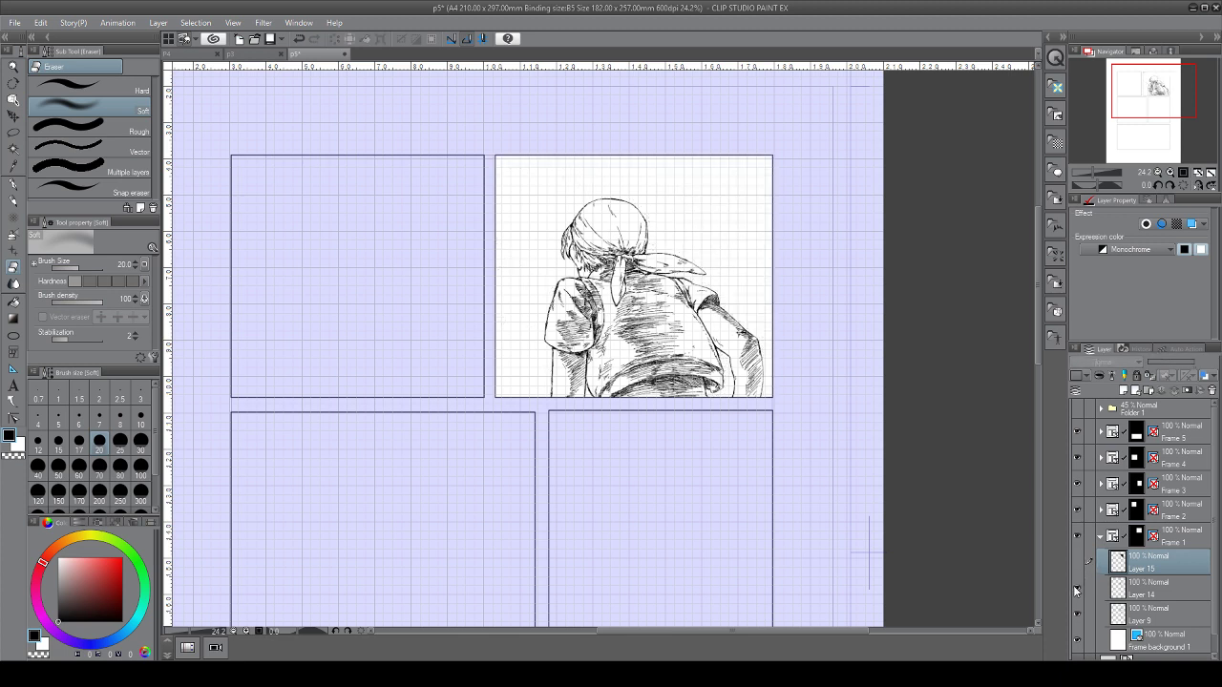
click(1078, 588)
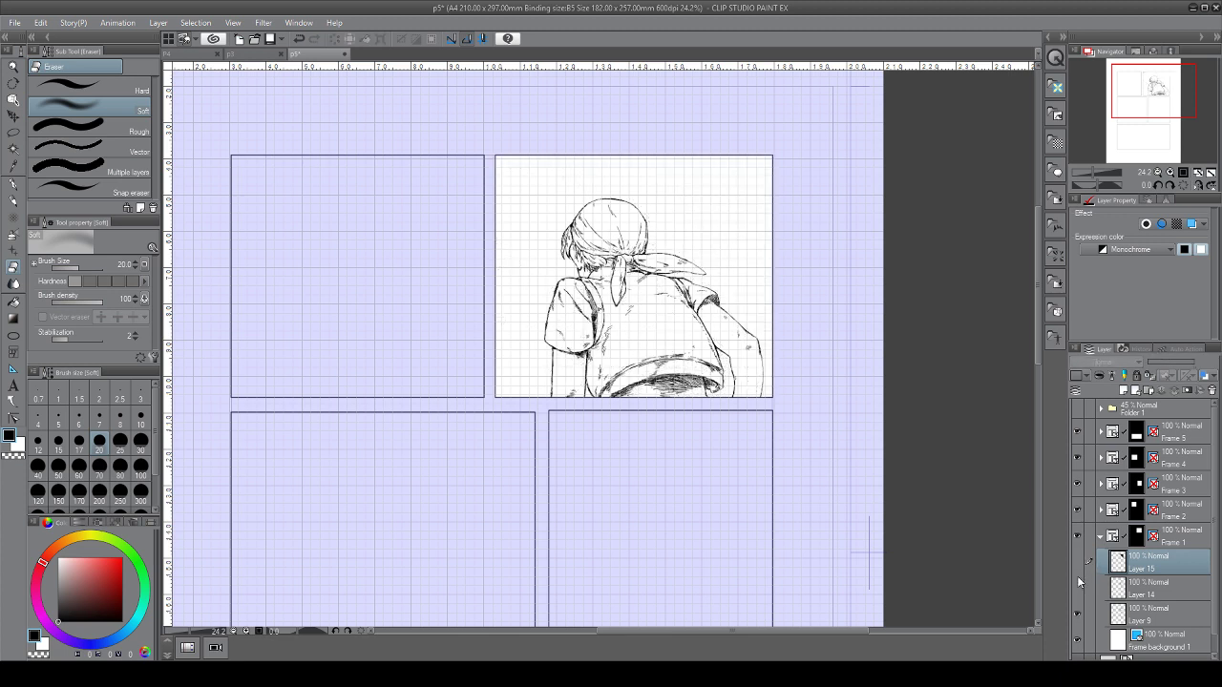
click(1175, 582)
Add the 25% 40/0 noise tone to the first frame above Layer 14 and empty its mask
click(1055, 141)
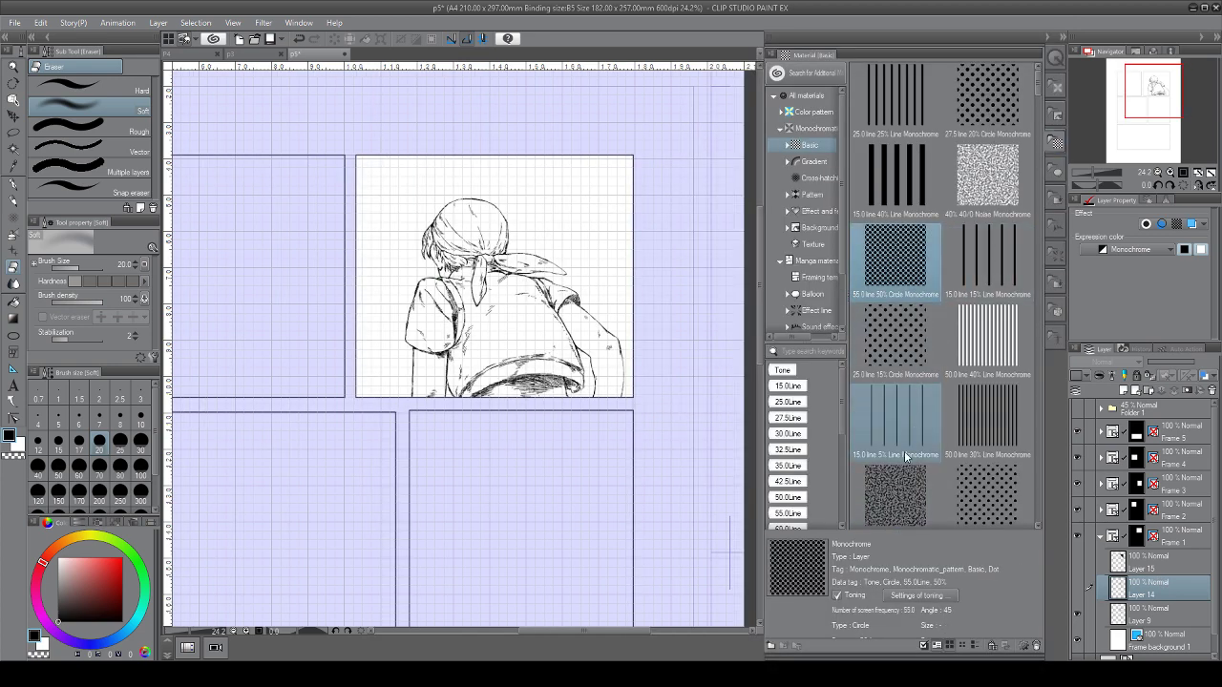
drag(905, 482, 506, 296)
click(335, 39)
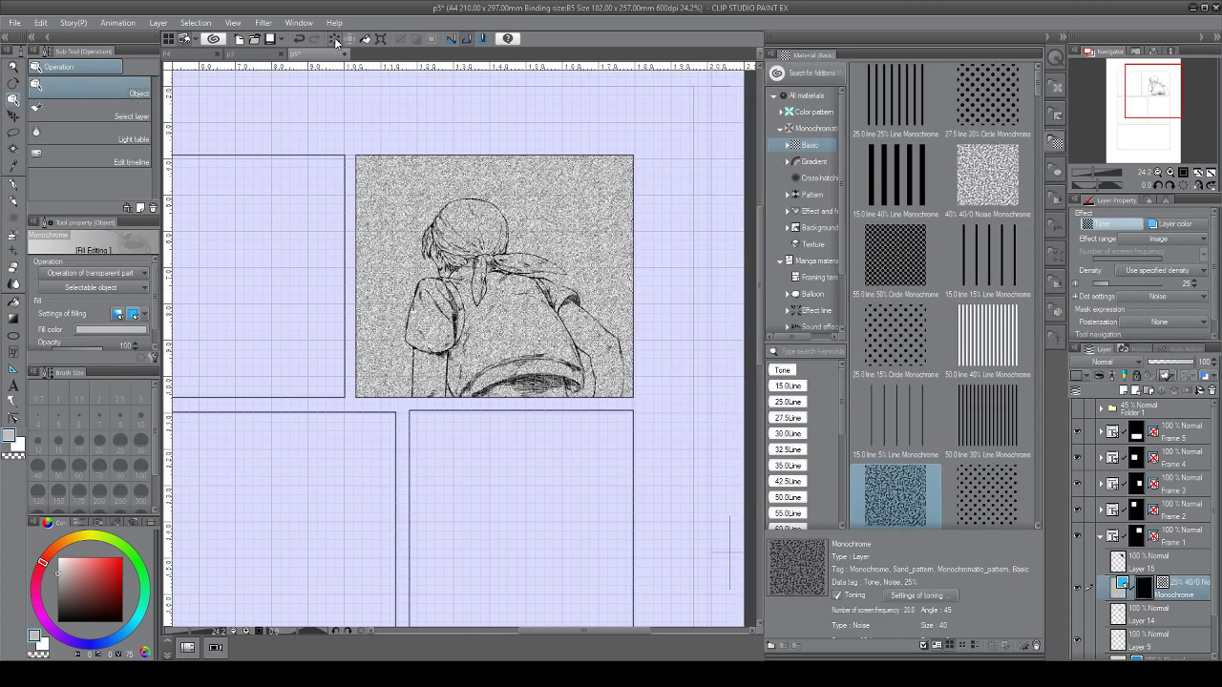
Fill the bandana's cap, knot and both tails with the noise tone
click(13, 301)
click(474, 225)
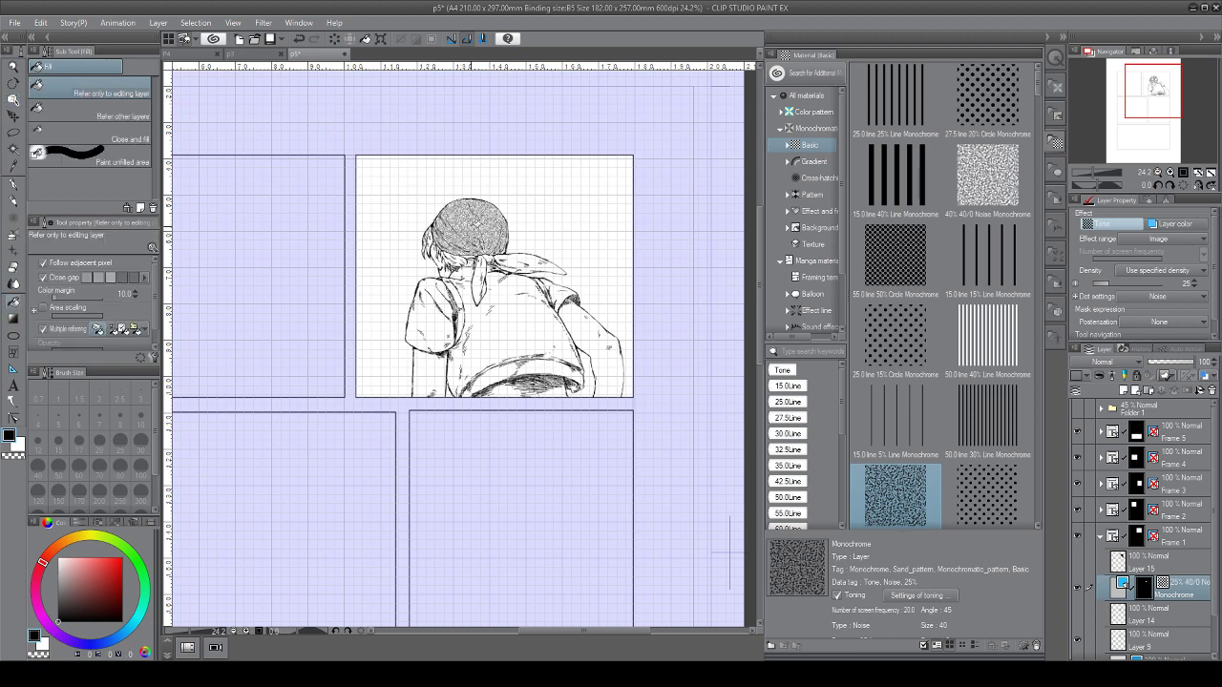
scroll(475, 224, up, 2)
drag(474, 224, 410, 326)
click(418, 398)
click(469, 383)
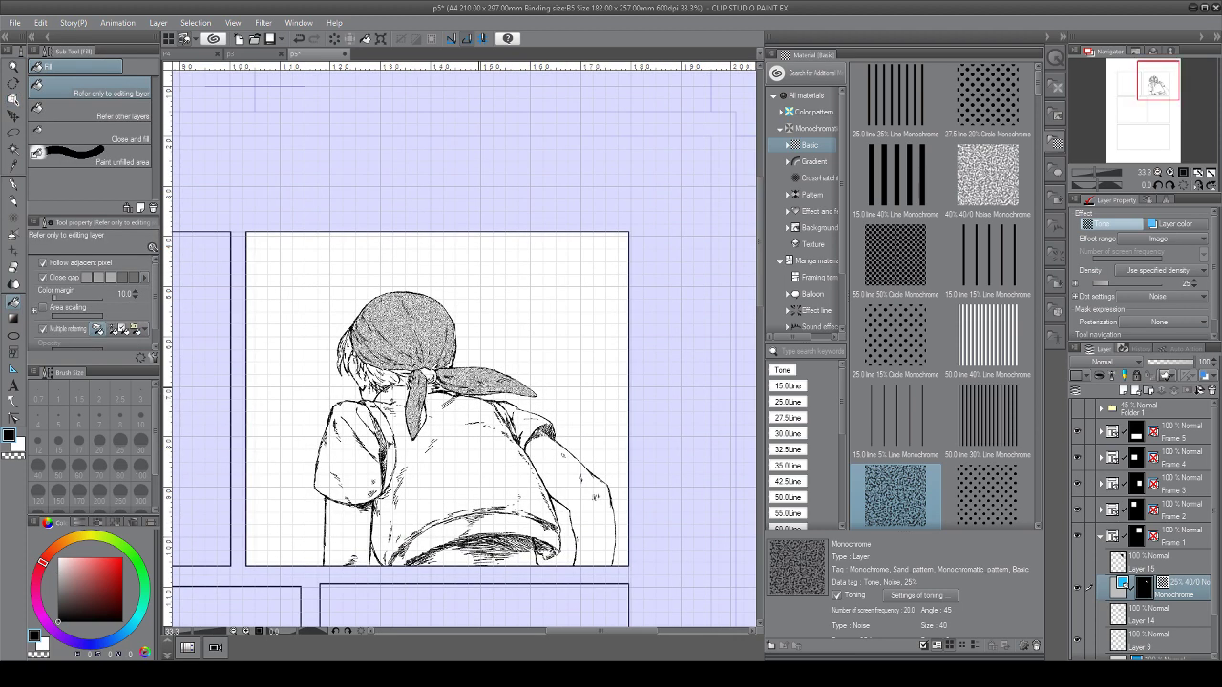
scroll(493, 387, up, 2)
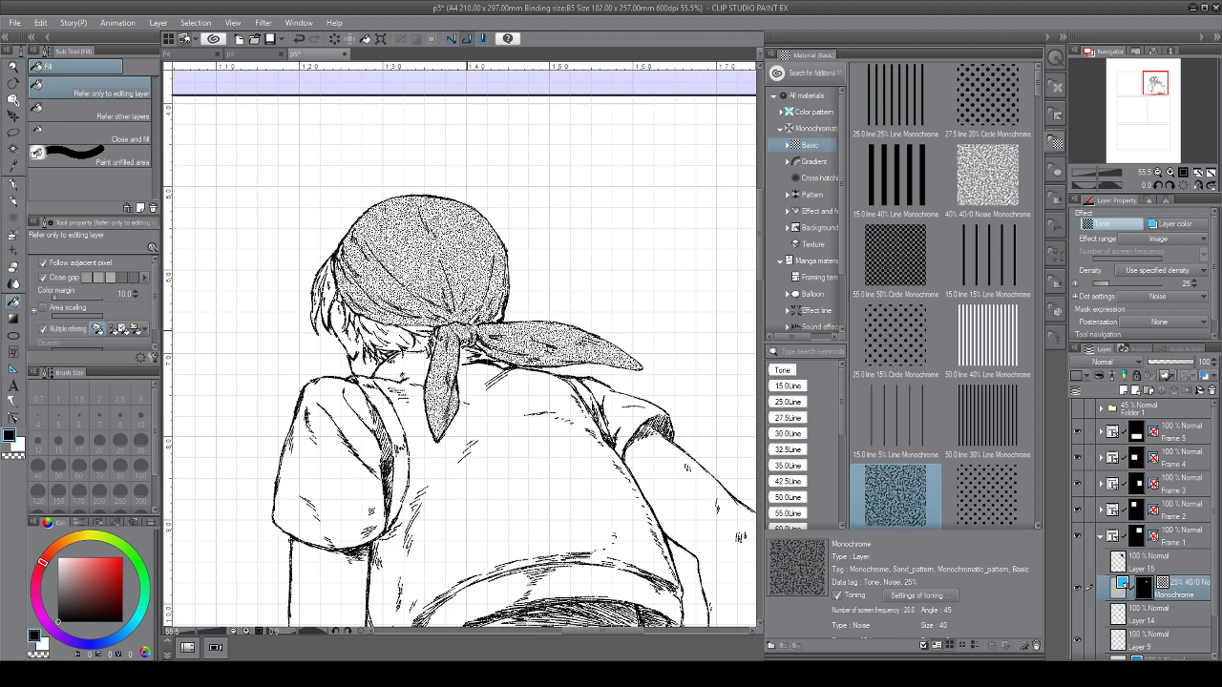
click(424, 326)
click(12, 183)
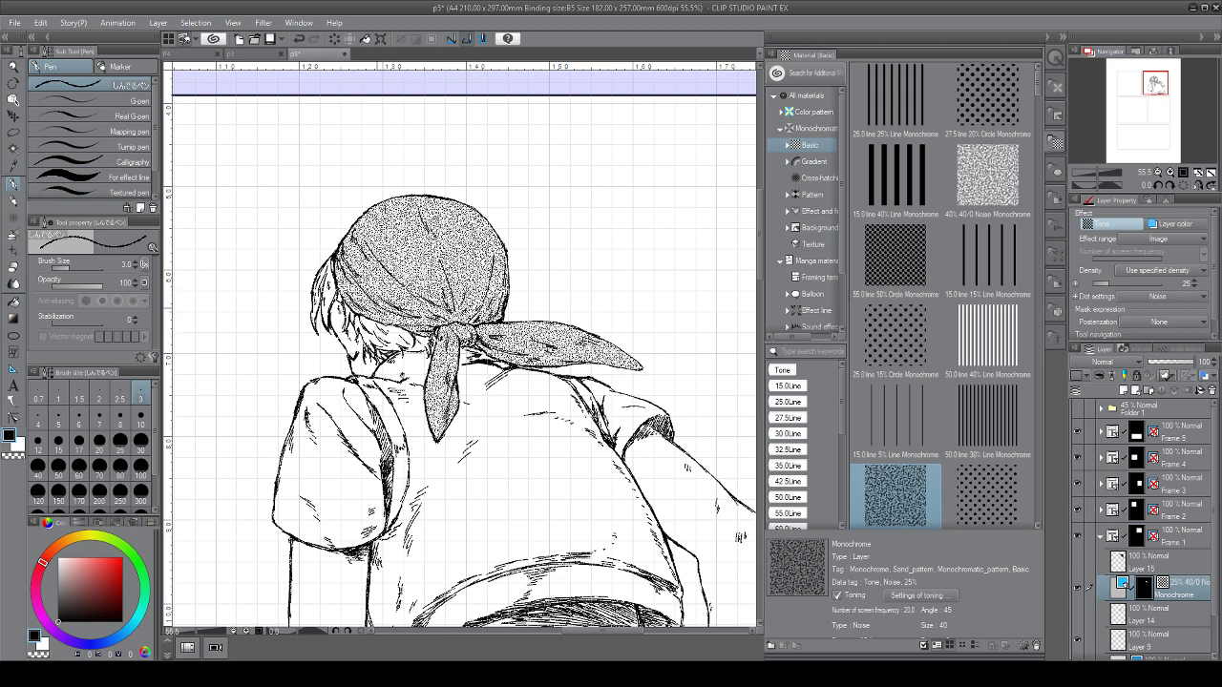
drag(467, 392, 443, 278)
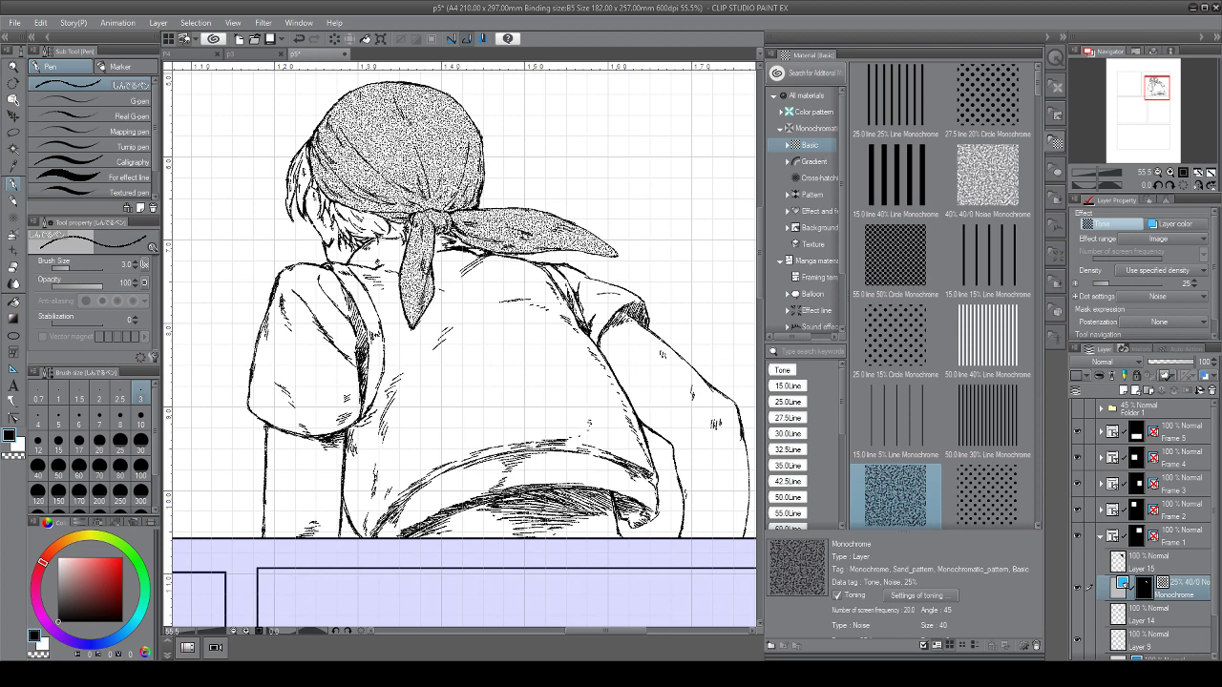
Add the 55.0 line 50% circle tone above the noise tone and empty its mask
click(921, 244)
drag(899, 251, 449, 390)
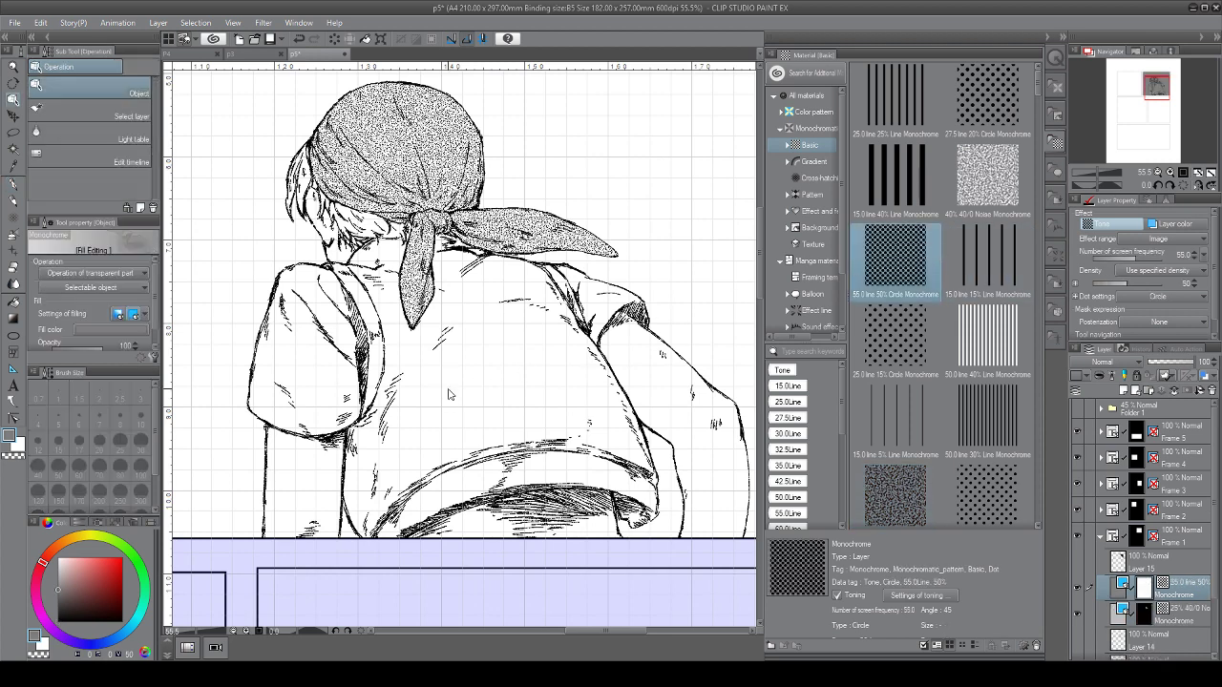
click(334, 41)
Fill the vest's back, armhole trim and shoulder areas with the circle dot tone
click(16, 302)
click(485, 374)
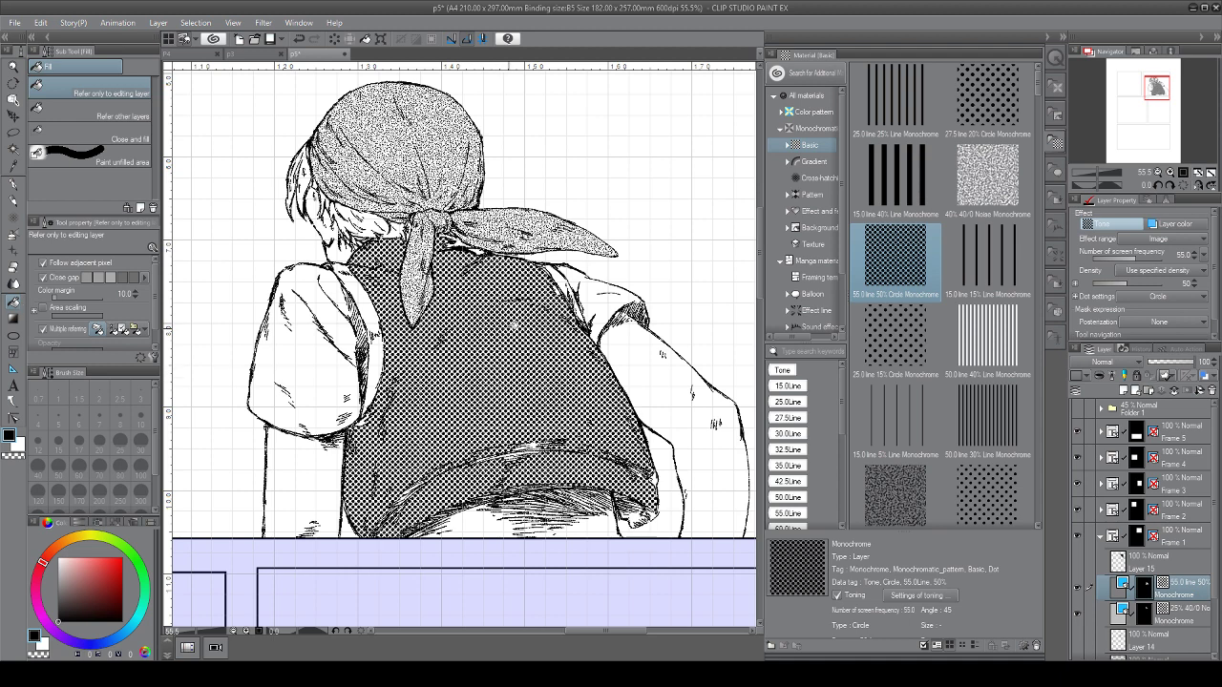
click(376, 298)
click(382, 346)
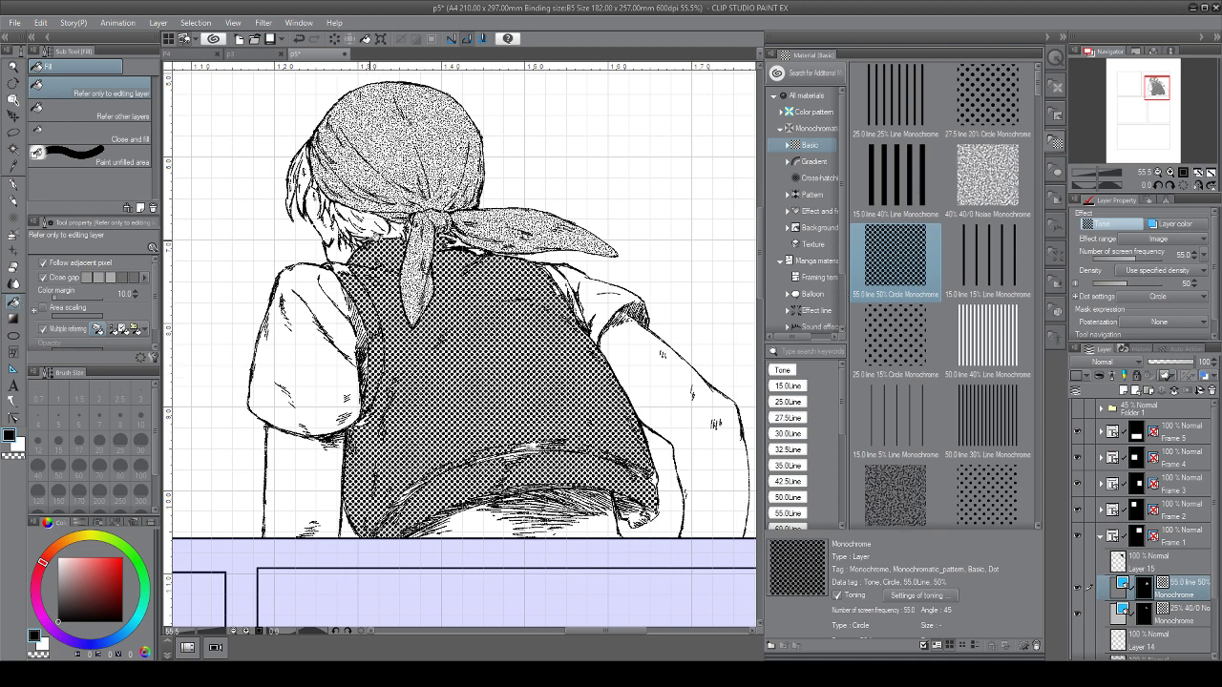
click(344, 267)
click(561, 278)
drag(554, 399, 564, 310)
Touch up gaps in the vest's dot tone along its folds and hem with the pen at brush size 20
click(18, 187)
drag(574, 351, 498, 371)
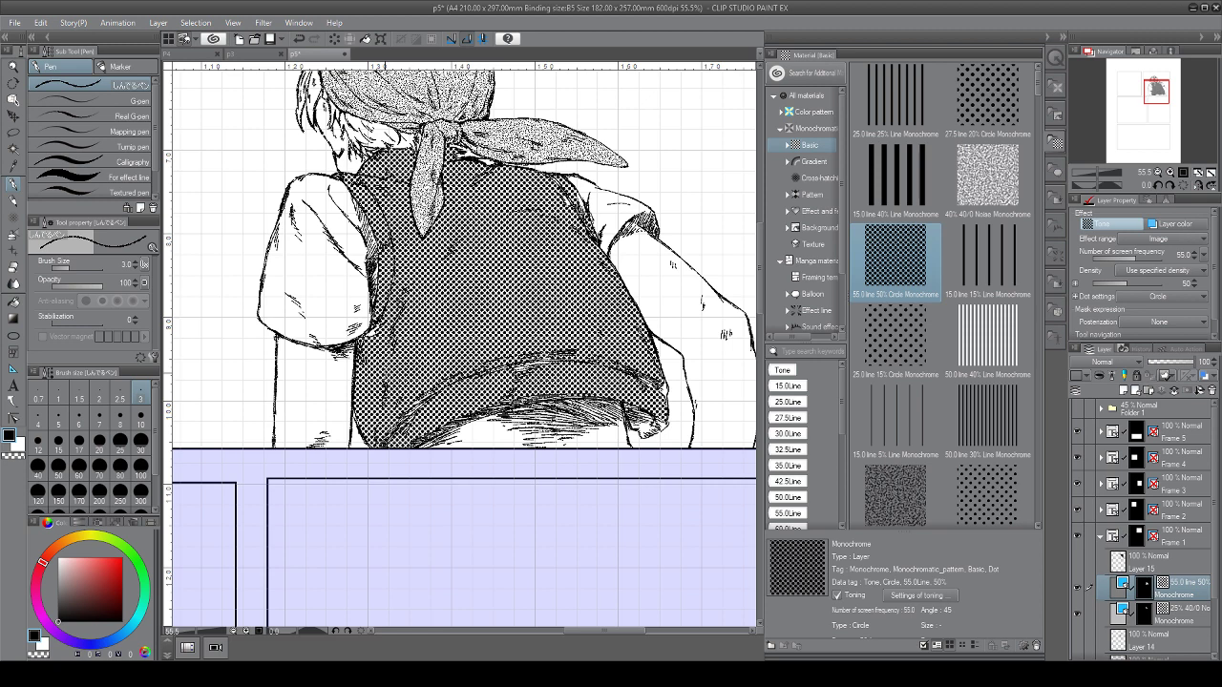
click(14, 199)
drag(398, 426, 422, 405)
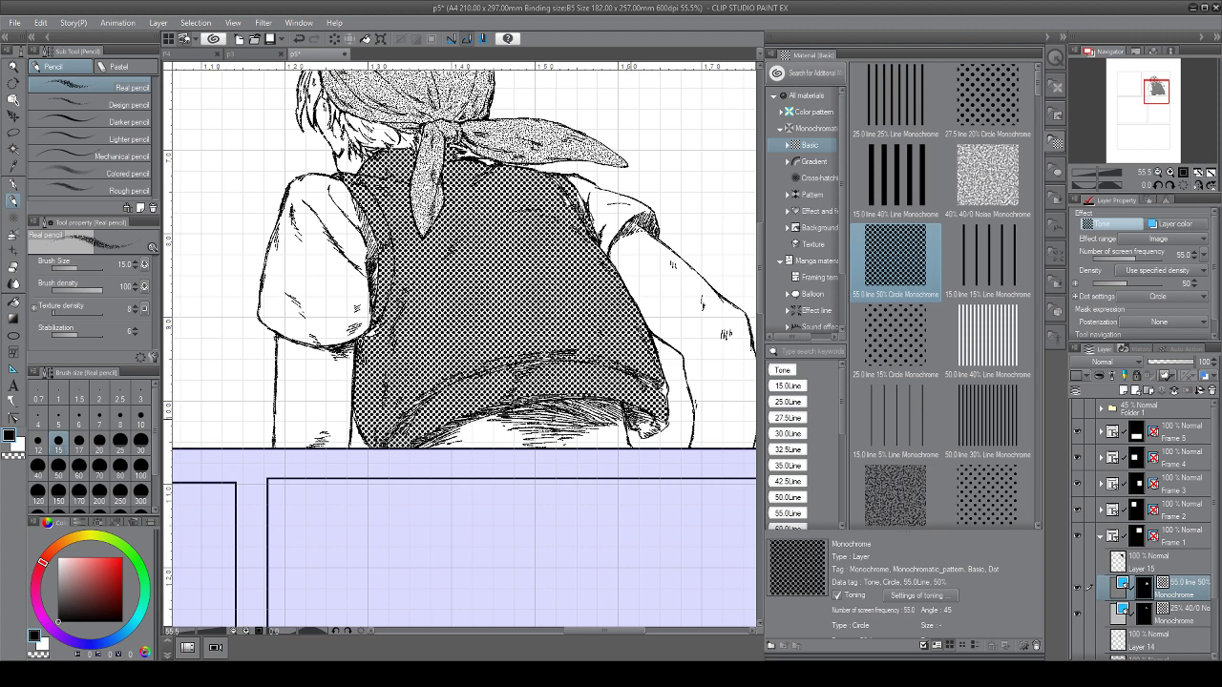
click(14, 186)
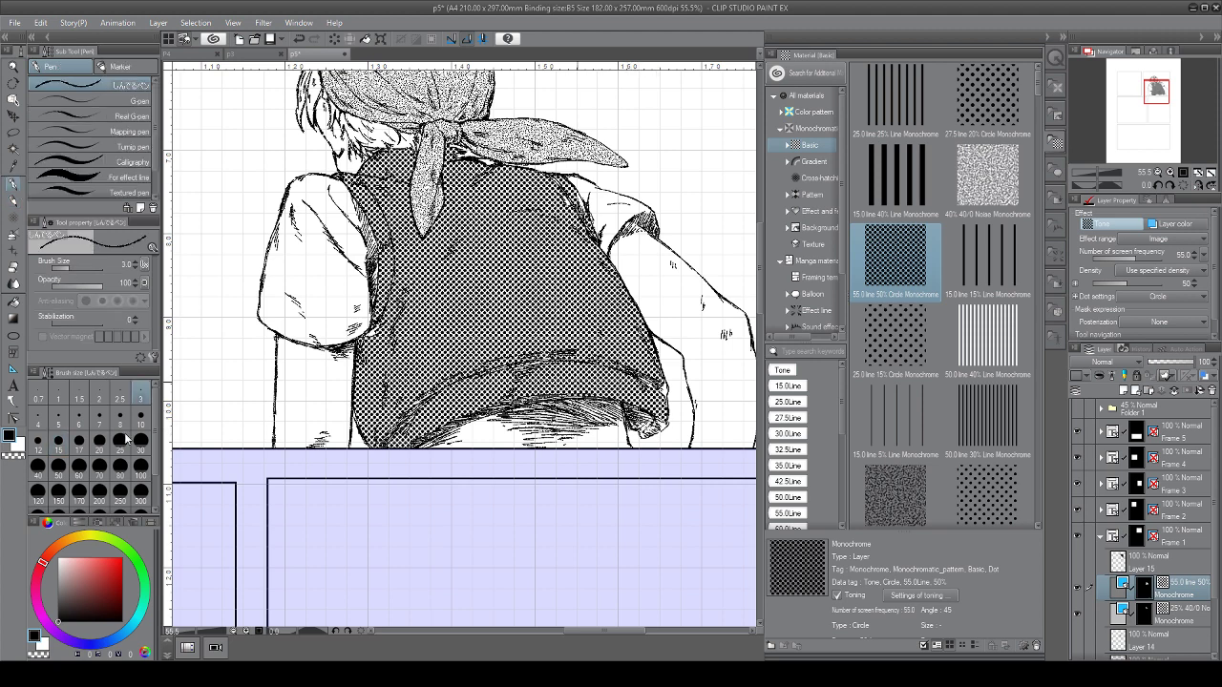
click(101, 442)
drag(601, 584, 359, 550)
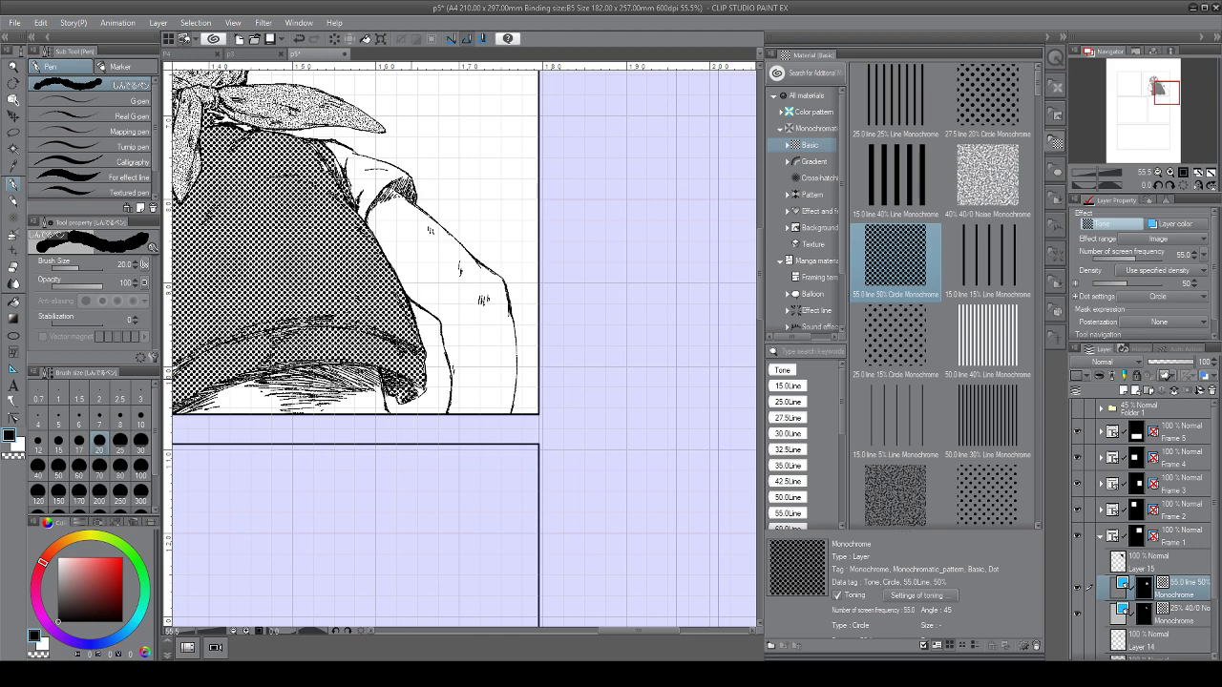
drag(272, 335, 458, 350)
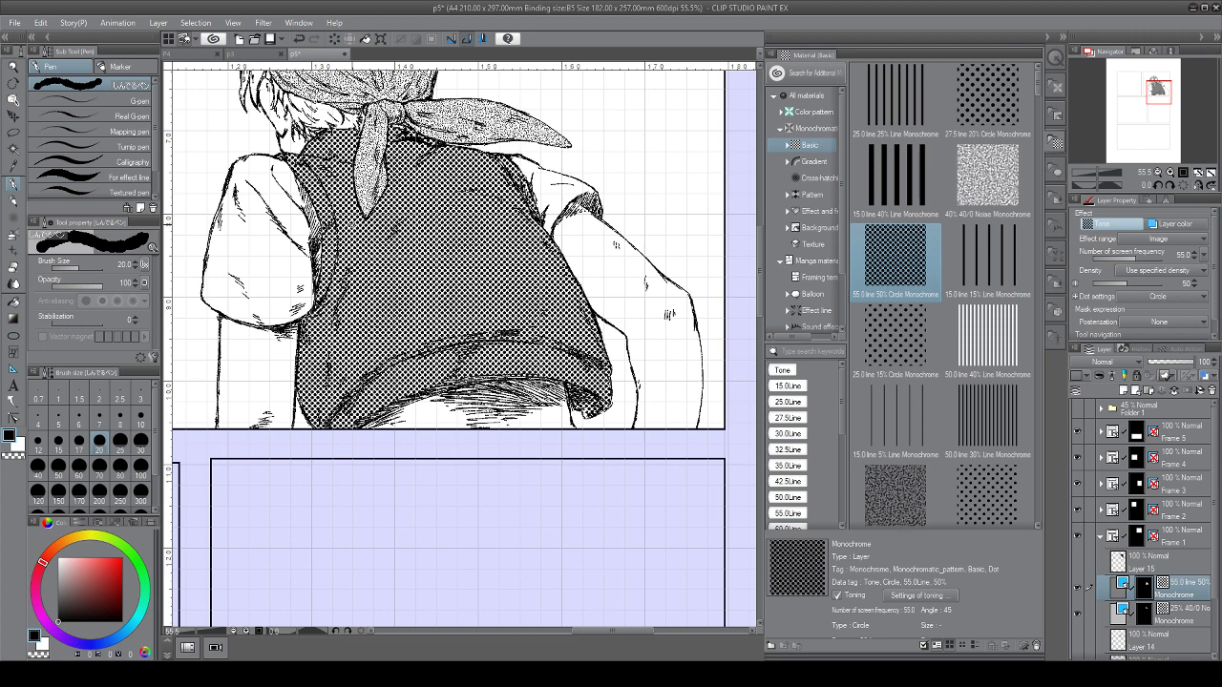
Lower the vest dot tone's opacity to 72% and the bandana noise tone's opacity to just under 60%
drag(420, 205, 400, 271)
drag(1180, 363, 1180, 367)
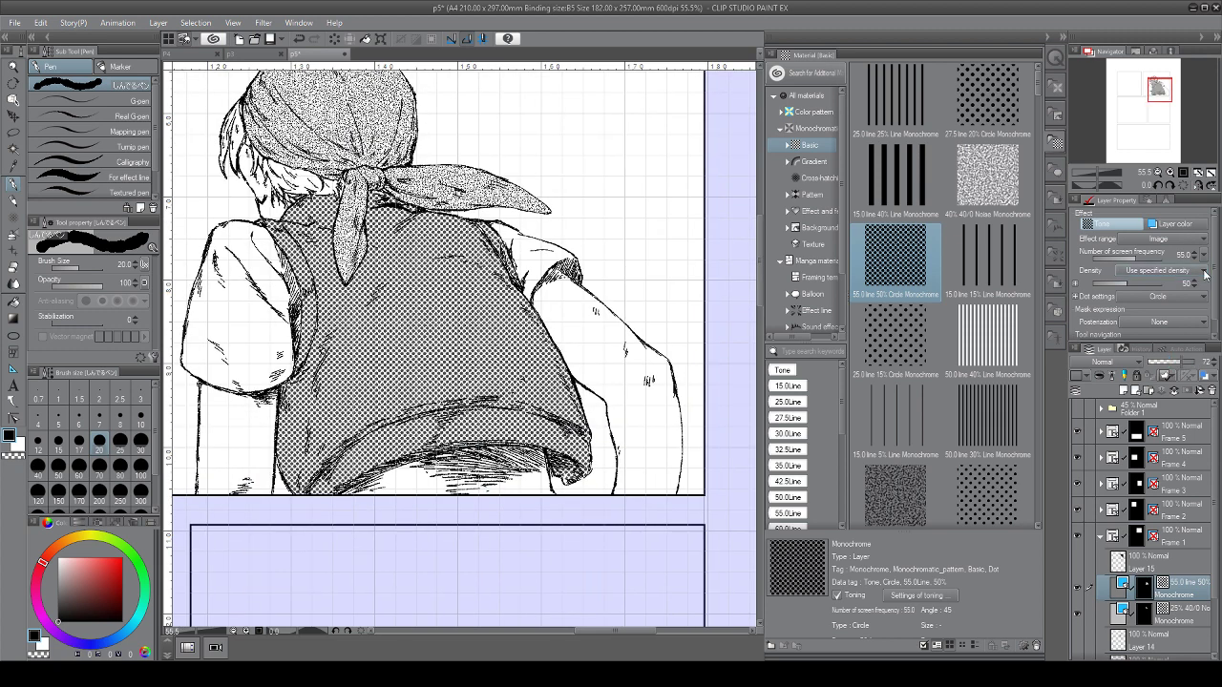
drag(523, 378, 565, 406)
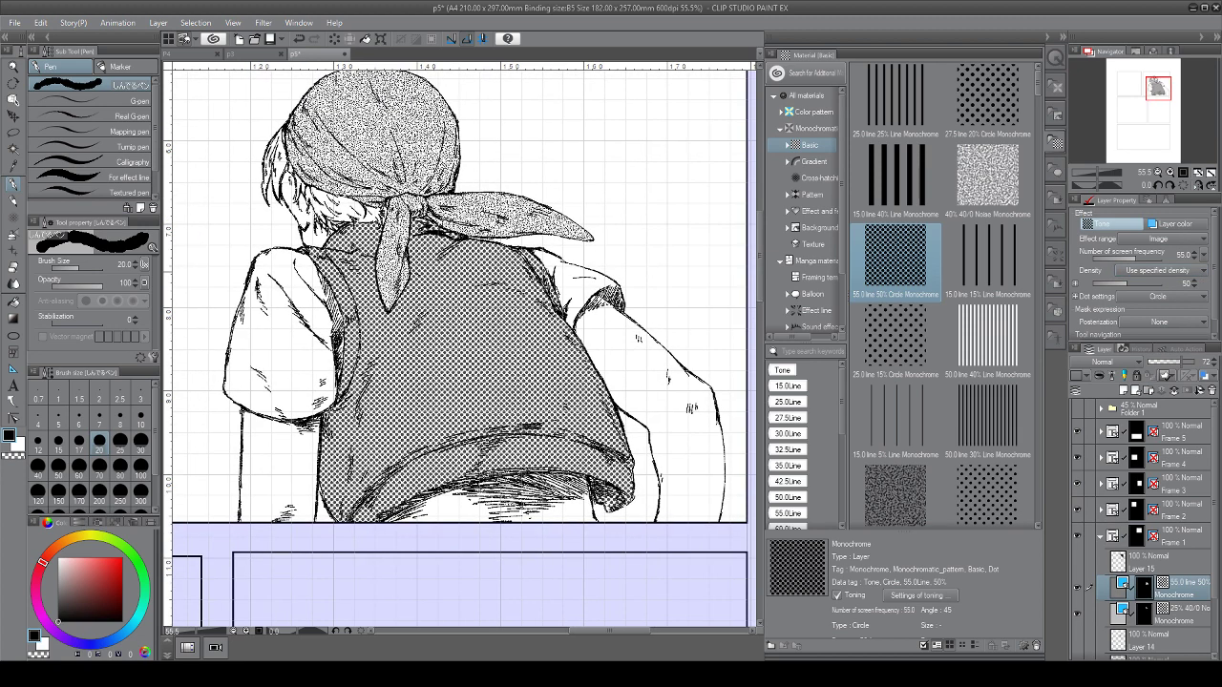
click(1189, 607)
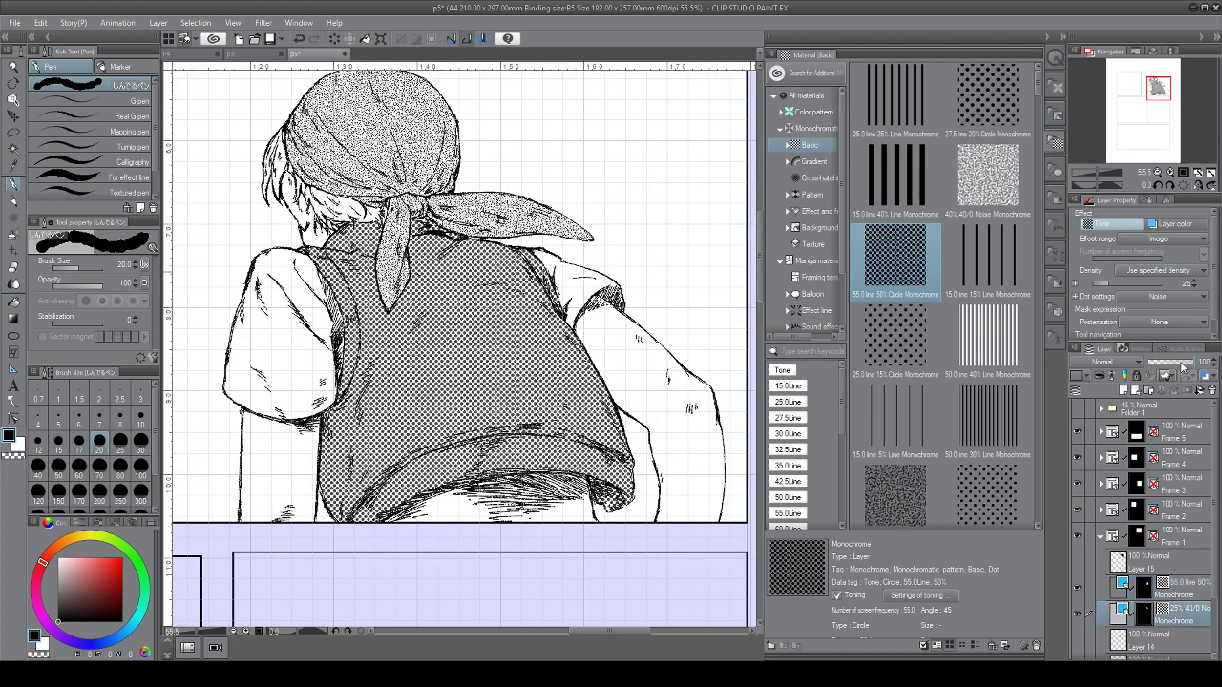
drag(1186, 367, 1180, 371)
Show the background texture on Layer 15 and the hatching on Layer 14 again
key(ctrl+plus)
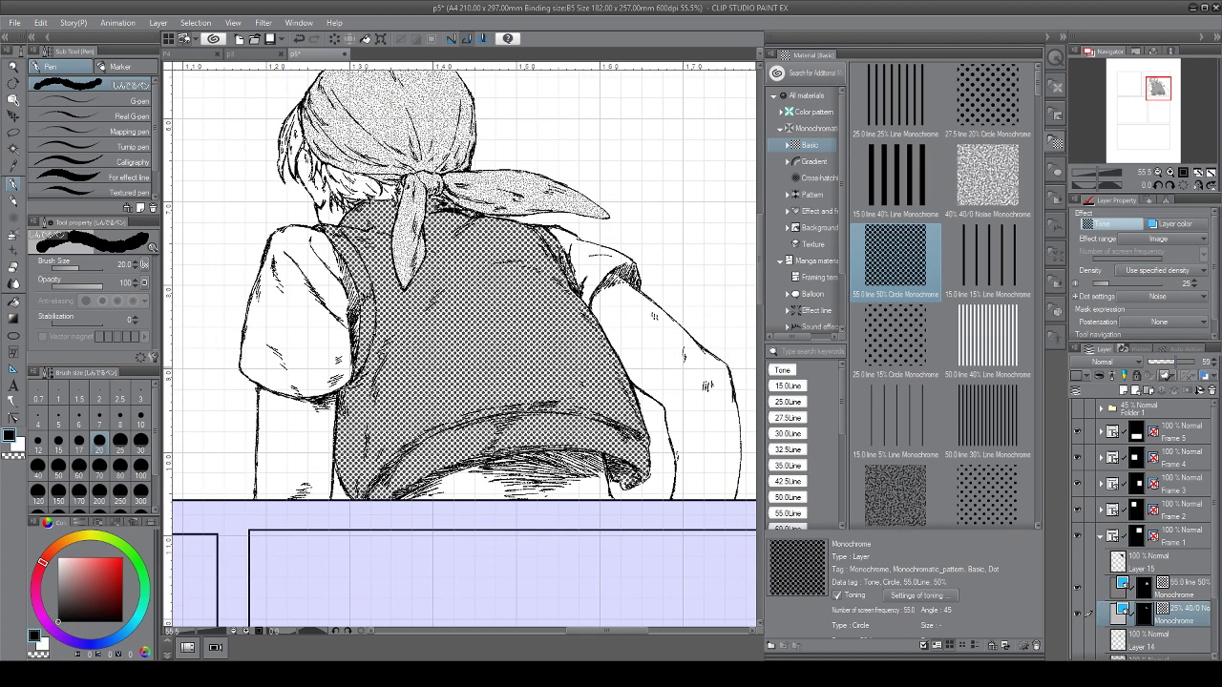
key(ctrl+minus)
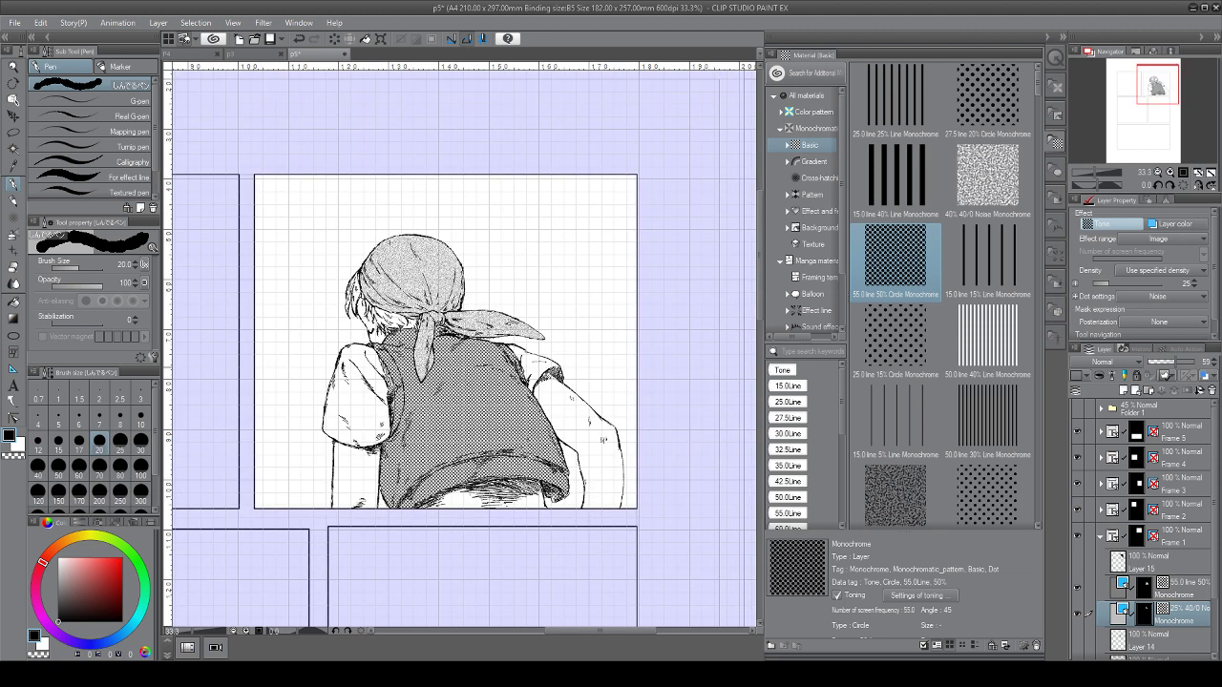
drag(458, 349, 473, 351)
click(1078, 562)
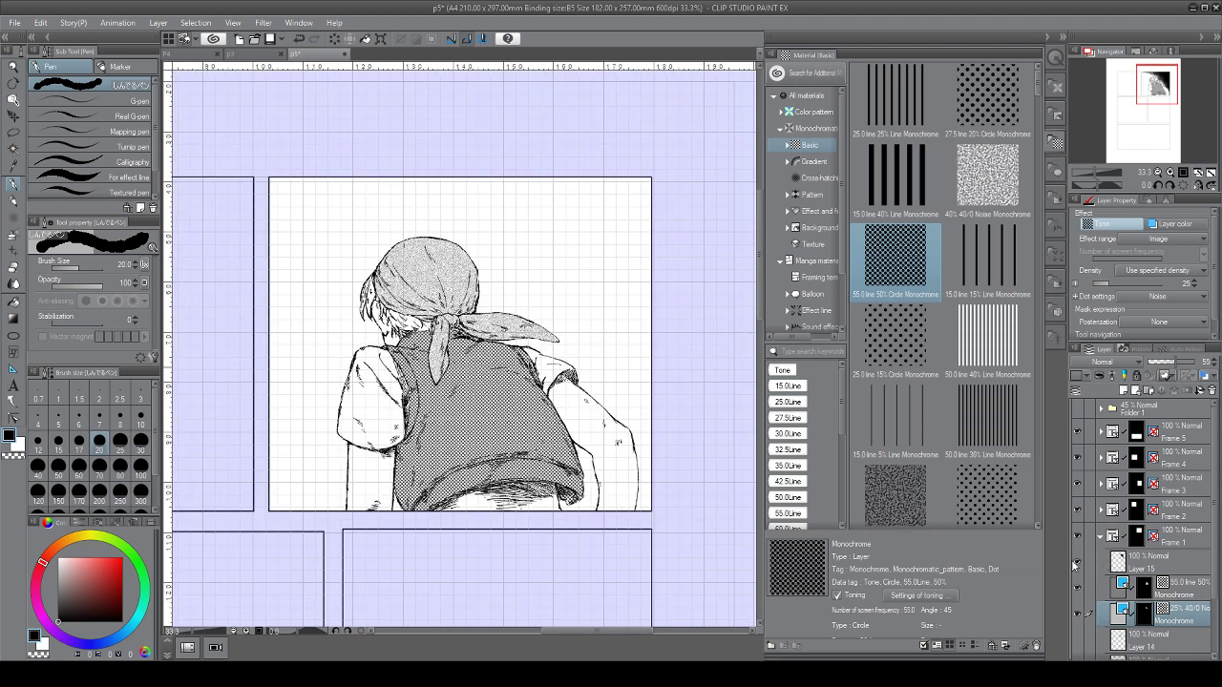
scroll(1083, 563, down, 3)
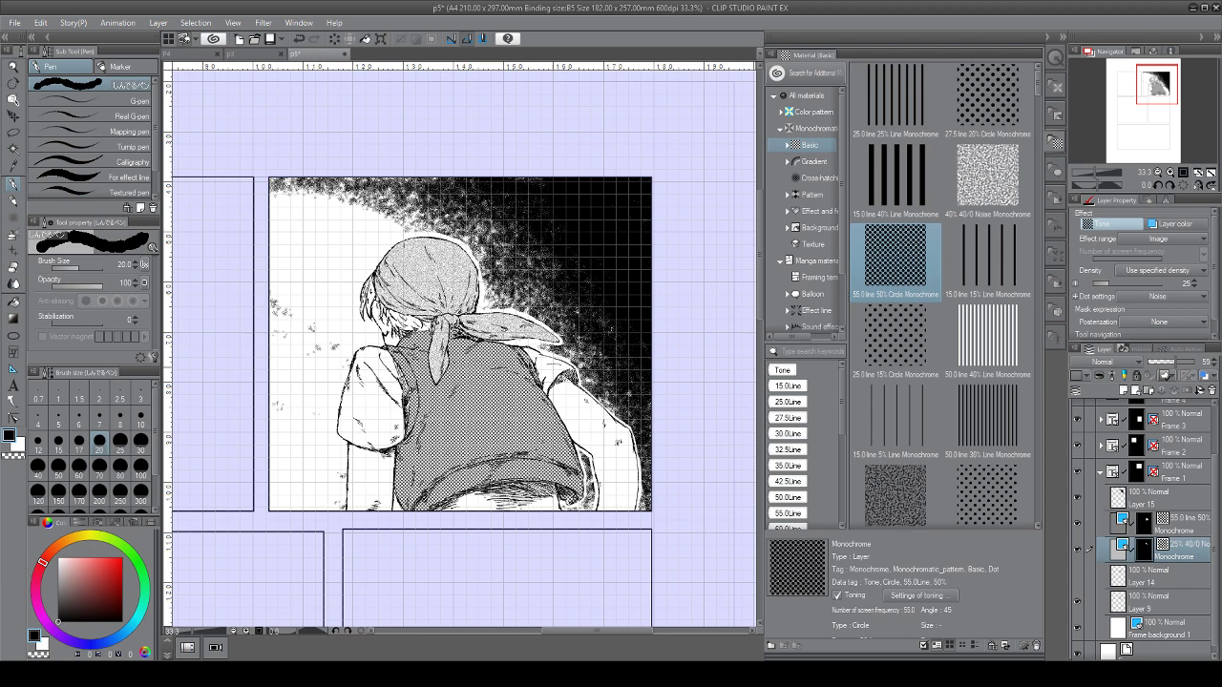
click(1078, 580)
drag(477, 353, 519, 342)
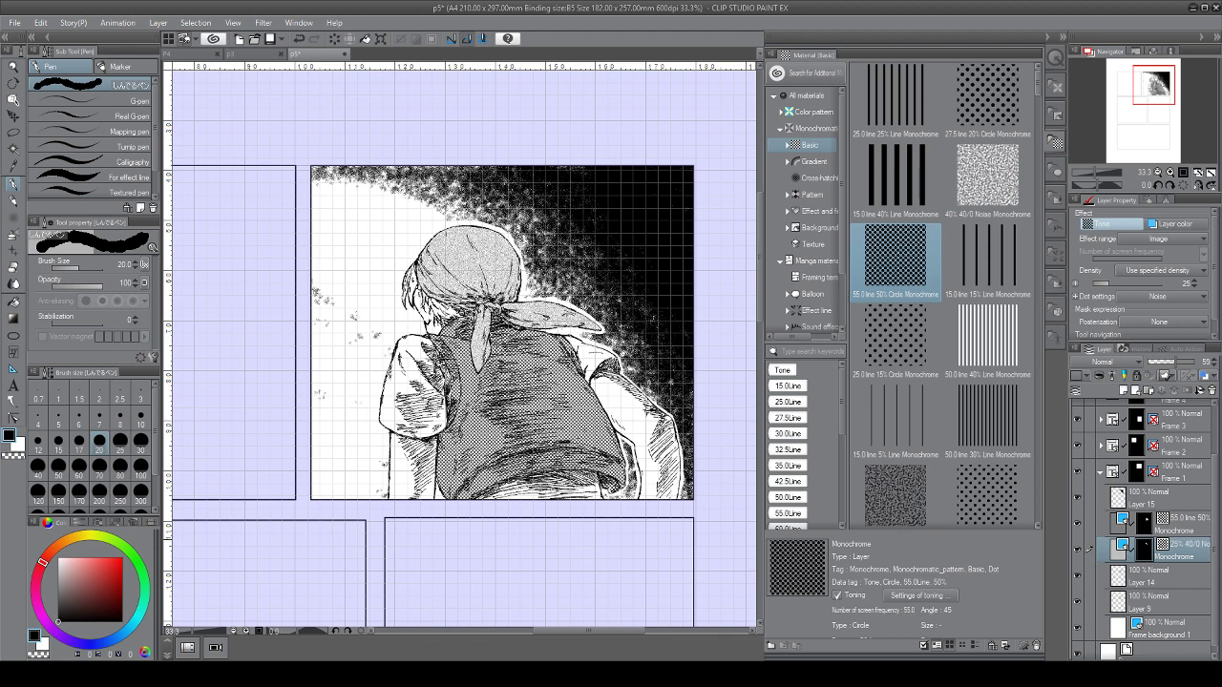
Save the page and collapse the finished Frame 1 folder in the layer list
click(270, 41)
key(ctrl+minus)
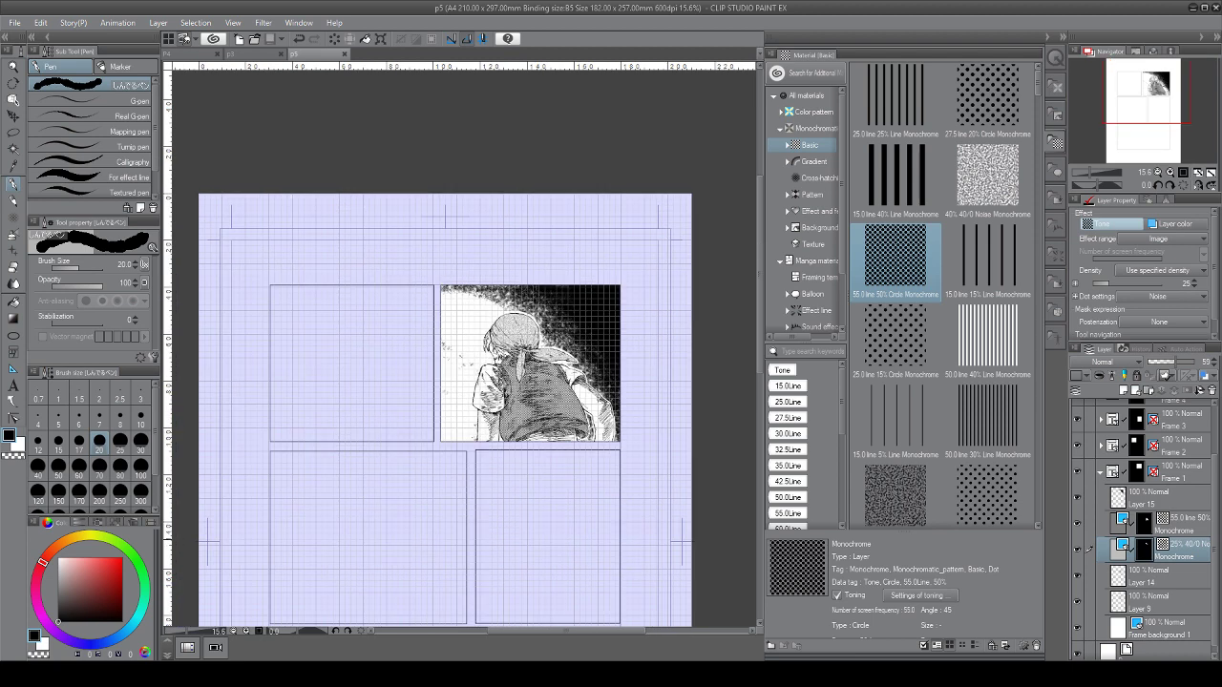
click(1101, 471)
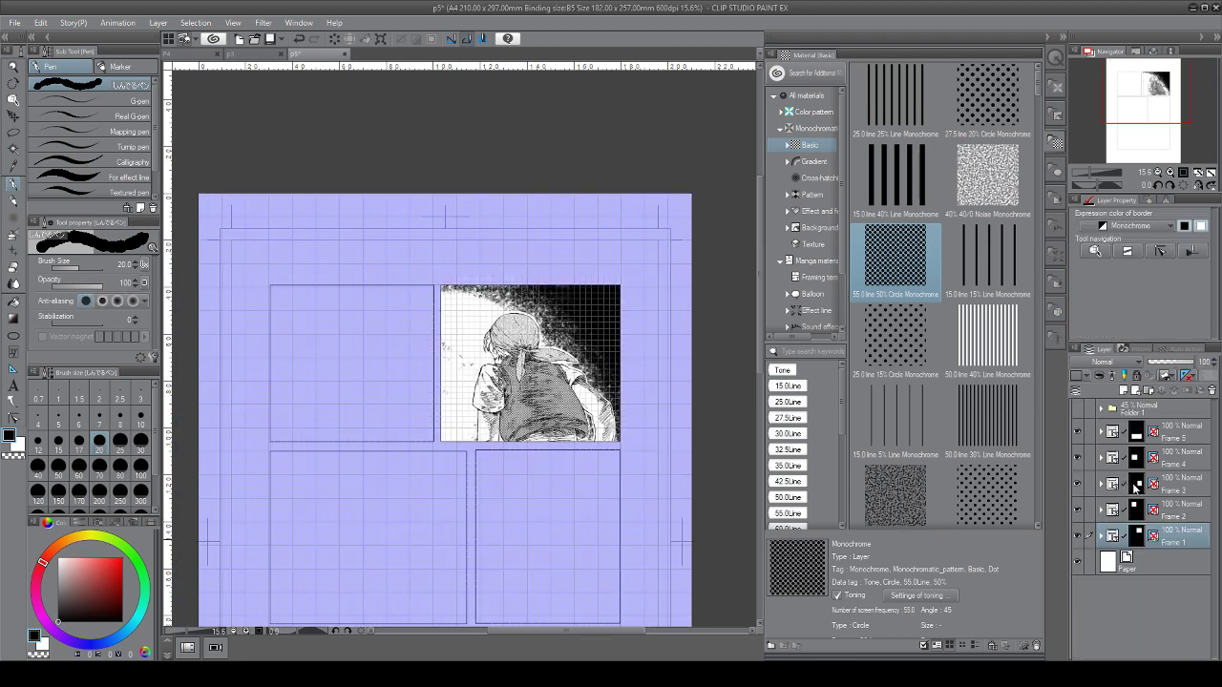
Make Frame 2 the active frame folder and show the rough sketches in Folder 1
click(1177, 514)
click(1078, 409)
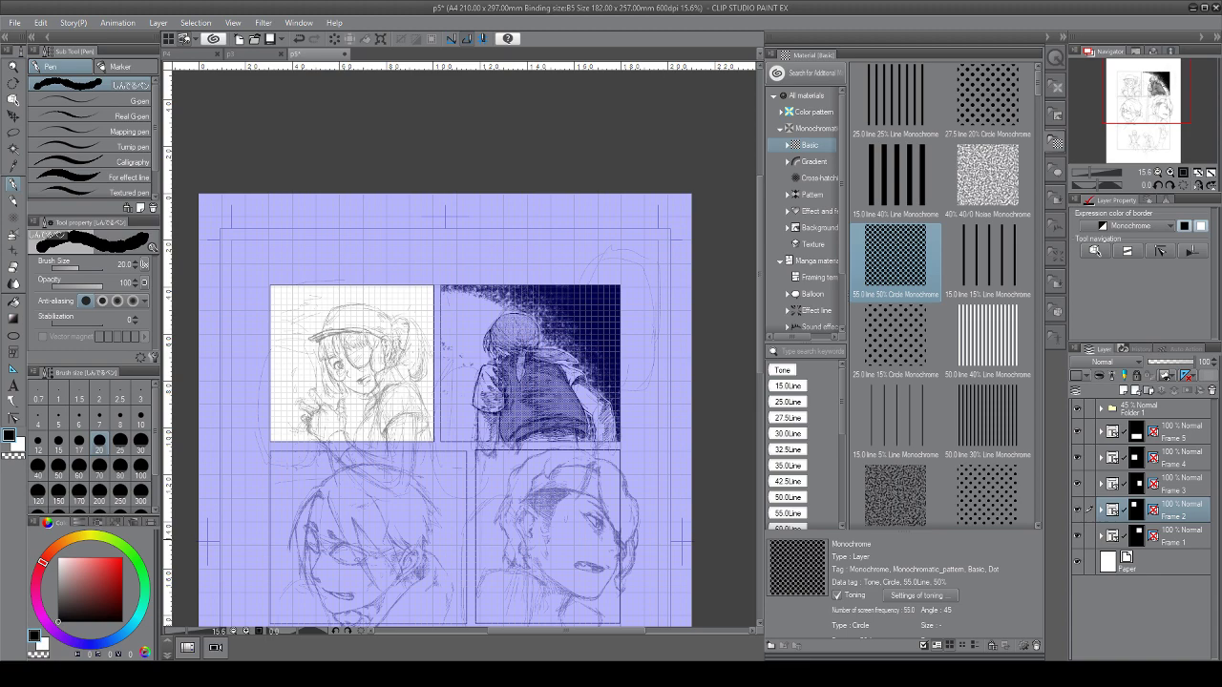
drag(420, 382, 482, 360)
scroll(432, 417, up, 5)
drag(431, 418, 432, 475)
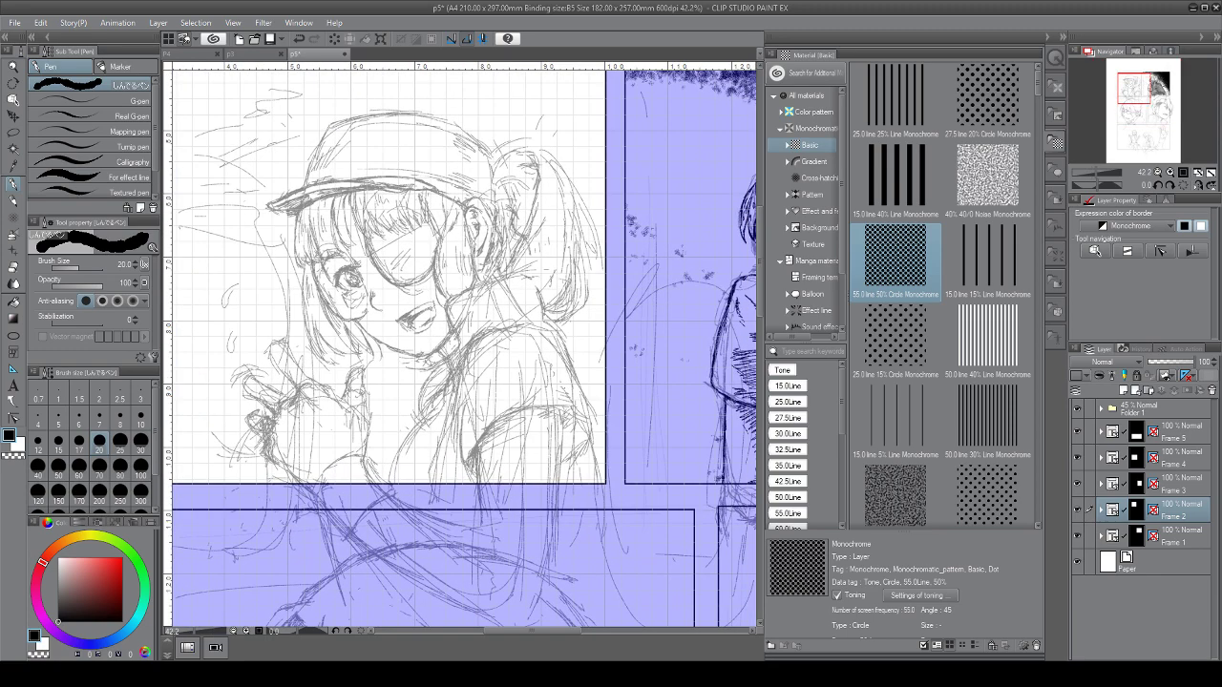
Expand Frame 2, select its Layer 10 for drawing, and set the pen's brush size to 5 for the capped girl's face
click(1101, 511)
click(1169, 543)
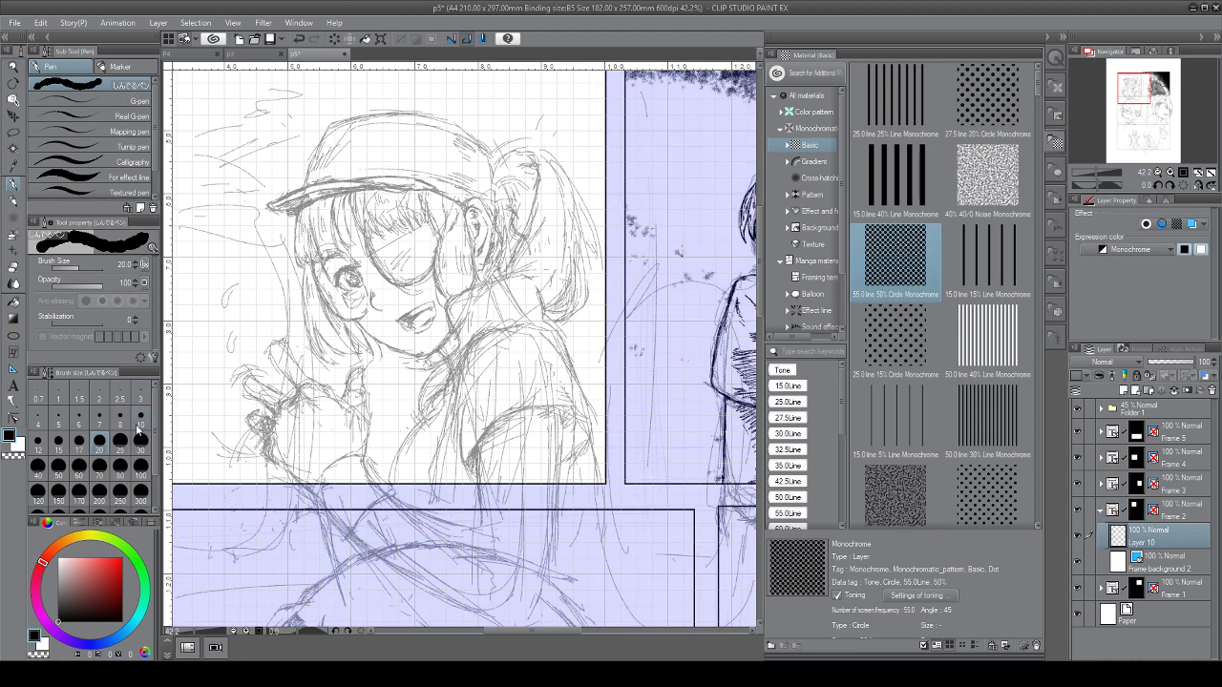
click(59, 424)
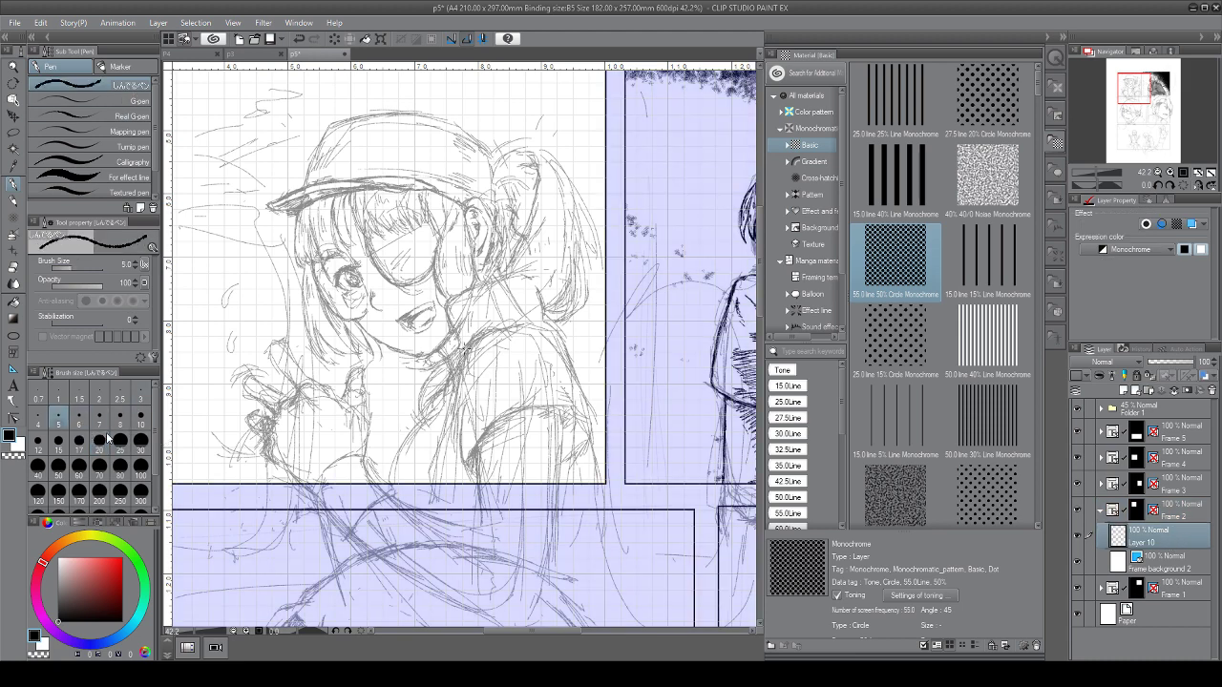
scroll(363, 345, up, 3)
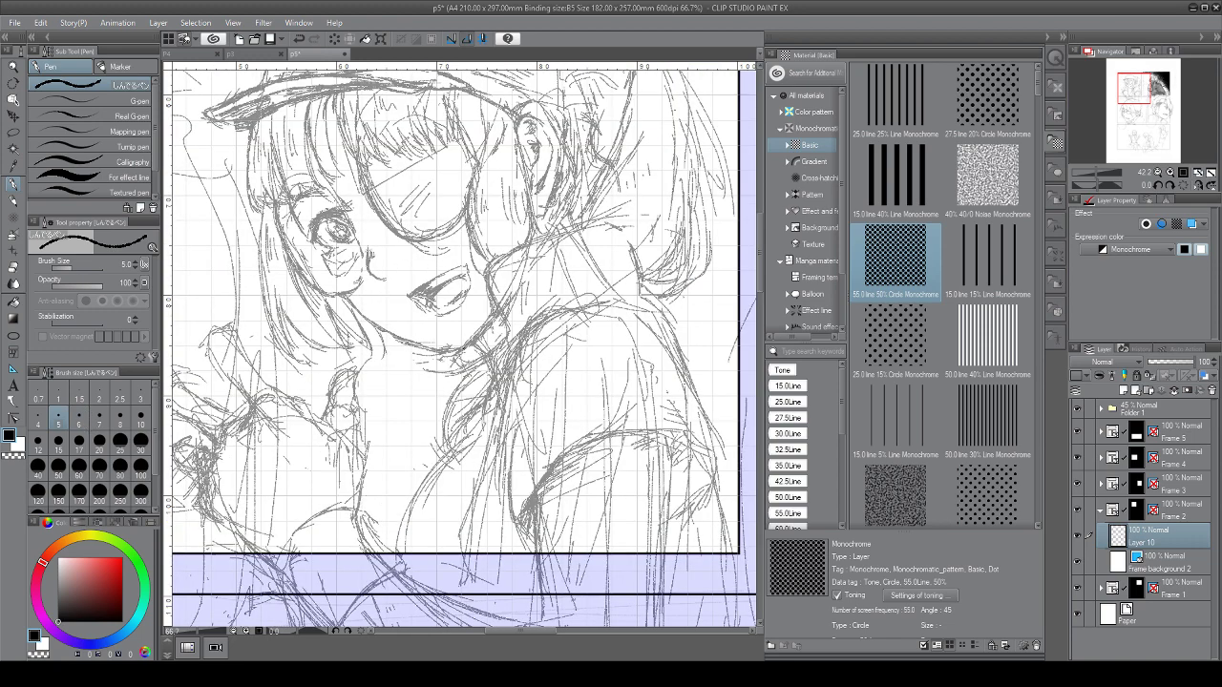
drag(363, 320, 382, 367)
scroll(382, 346, up, 5)
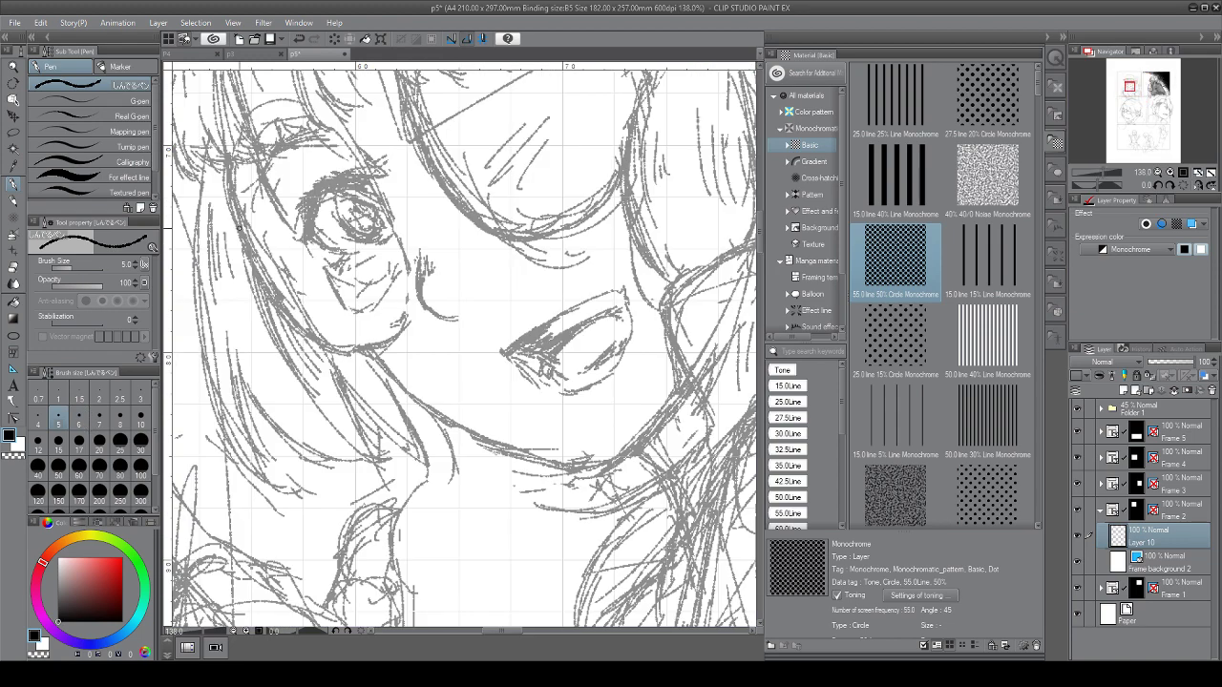
Ink the cheek curve around the eye and the jawline down to the chin over the sketch with the 5.0 pen
mouse_move(237, 220)
mouse_down()
mouse_move(319, 344)
mouse_move(346, 345)
mouse_up()
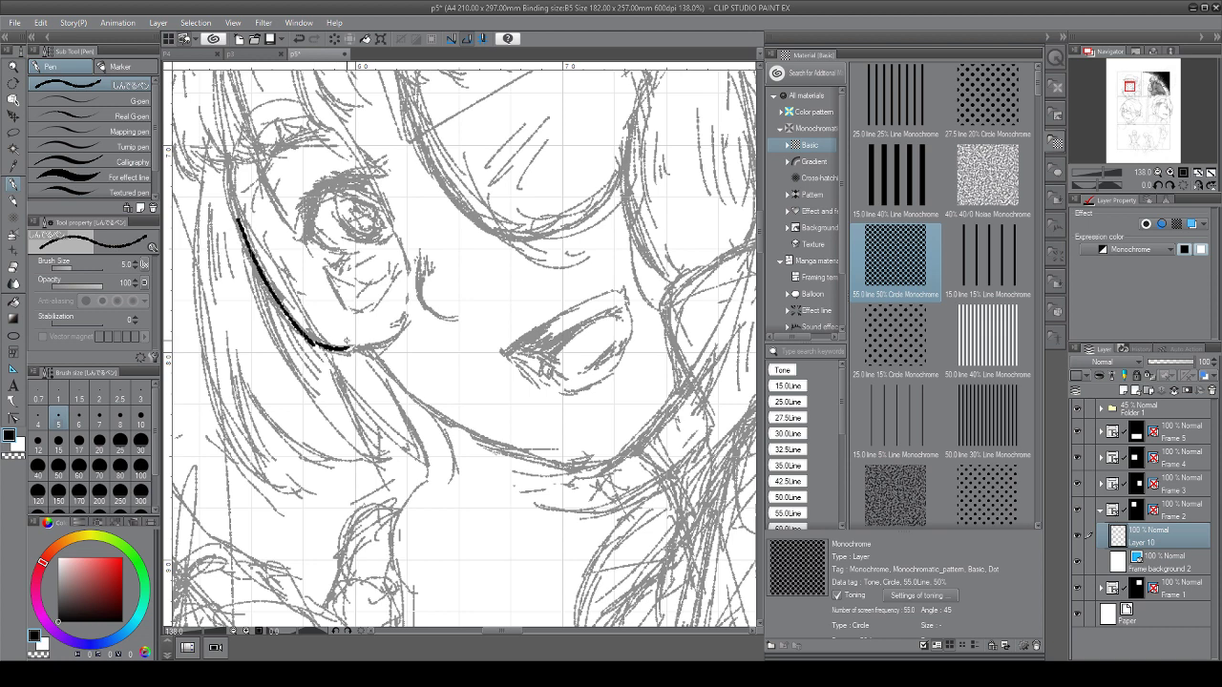
mouse_move(229, 155)
mouse_down()
mouse_move(241, 227)
mouse_move(343, 349)
mouse_move(435, 412)
mouse_move(456, 250)
mouse_move(555, 309)
mouse_move(341, 275)
mouse_up()
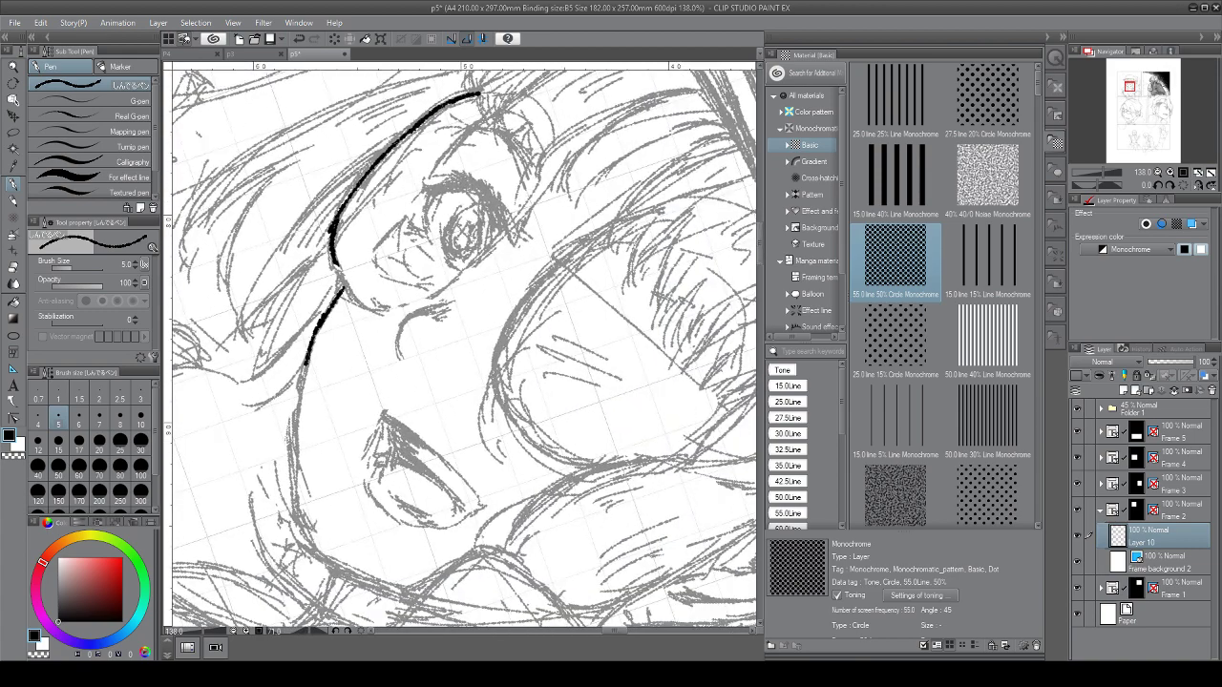
mouse_move(297, 401)
mouse_down()
mouse_move(325, 628)
mouse_move(439, 617)
mouse_move(644, 556)
mouse_up()
mouse_move(643, 557)
mouse_down()
mouse_move(414, 504)
mouse_move(308, 580)
mouse_move(345, 562)
mouse_up()
drag(423, 443, 399, 528)
mouse_move(425, 433)
mouse_down()
mouse_move(411, 497)
mouse_move(445, 401)
mouse_up()
drag(592, 363, 506, 468)
mouse_move(382, 315)
mouse_down()
mouse_move(445, 441)
mouse_move(423, 552)
mouse_up()
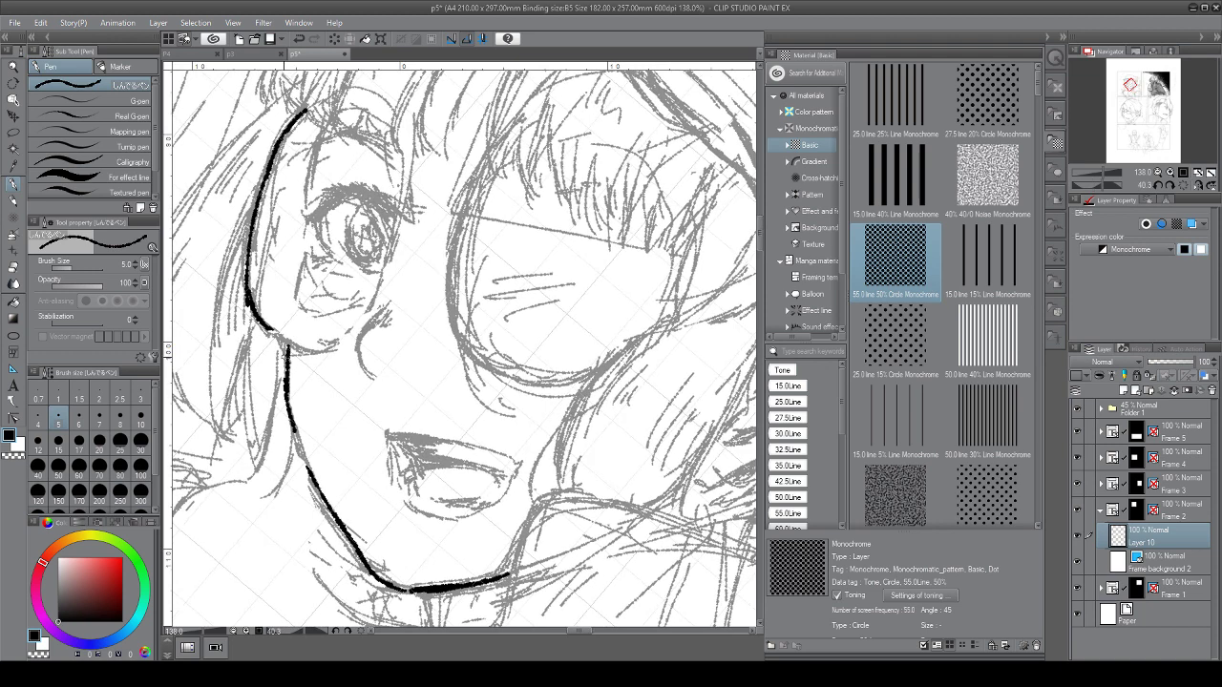
mouse_move(288, 348)
mouse_down()
mouse_move(298, 449)
mouse_move(358, 548)
mouse_up()
mouse_move(263, 309)
mouse_down()
mouse_move(292, 348)
mouse_move(312, 428)
mouse_up()
mouse_move(312, 427)
mouse_down()
mouse_move(375, 424)
mouse_move(415, 395)
mouse_move(401, 409)
mouse_up()
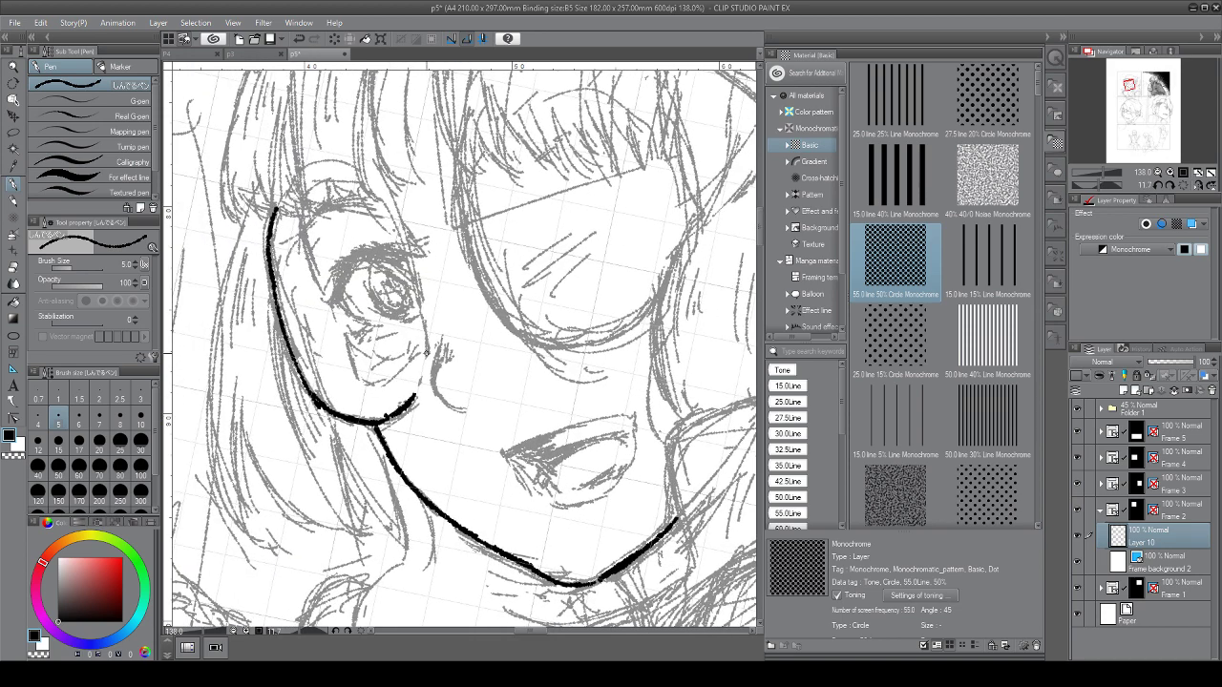
mouse_move(220, 170)
mouse_down()
mouse_move(237, 220)
mouse_move(267, 214)
mouse_up()
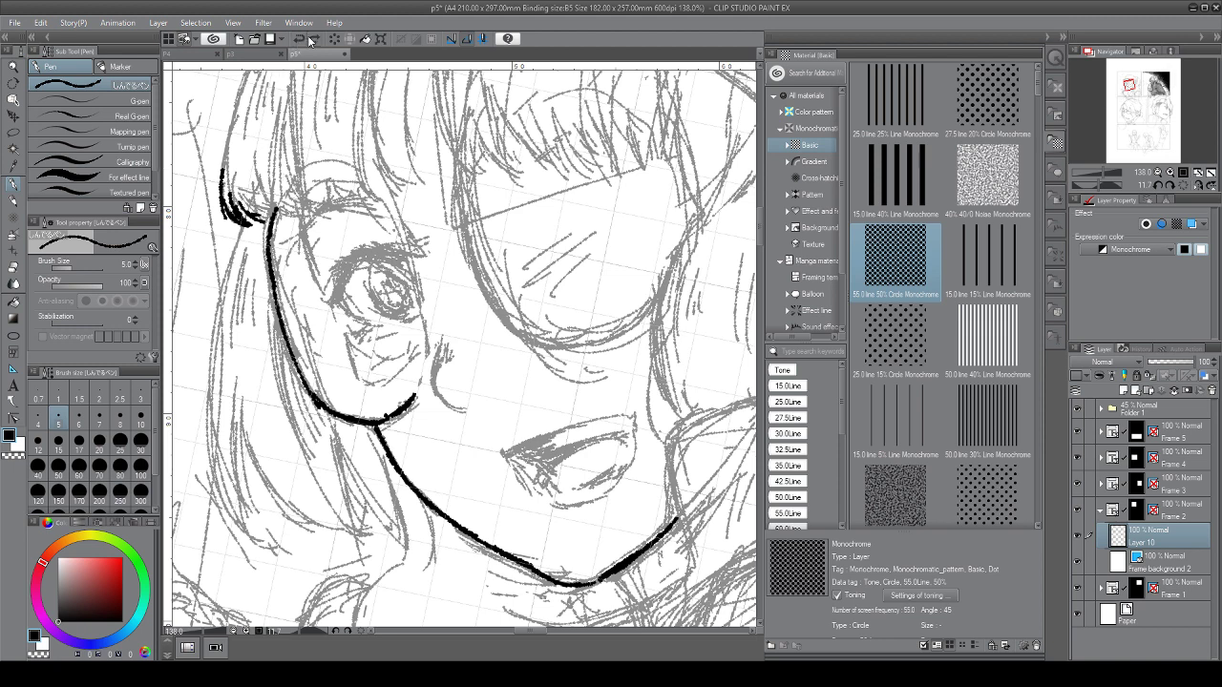
click(299, 39)
click(298, 39)
click(299, 39)
click(301, 40)
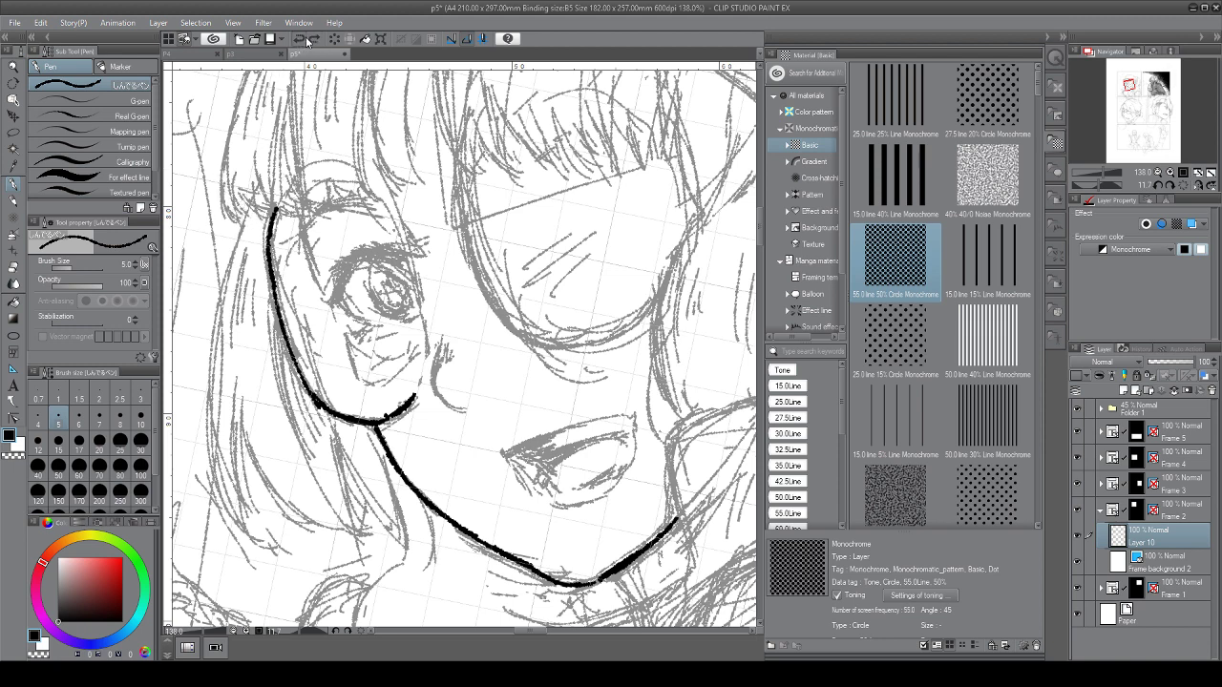
Set the brush size to 3 and ink the side of the bangs with dense short strands along their lower edge
click(141, 391)
drag(239, 99, 226, 217)
mouse_move(224, 162)
mouse_down()
mouse_move(235, 215)
mouse_move(255, 217)
mouse_up()
mouse_move(233, 186)
mouse_down()
mouse_move(246, 211)
mouse_move(268, 219)
mouse_up()
drag(248, 184, 269, 215)
drag(255, 168, 263, 208)
drag(270, 182, 279, 202)
drag(277, 197, 297, 215)
drag(288, 143, 305, 204)
drag(300, 187, 315, 209)
mouse_move(267, 158)
mouse_down()
mouse_move(277, 197)
mouse_move(304, 211)
mouse_up()
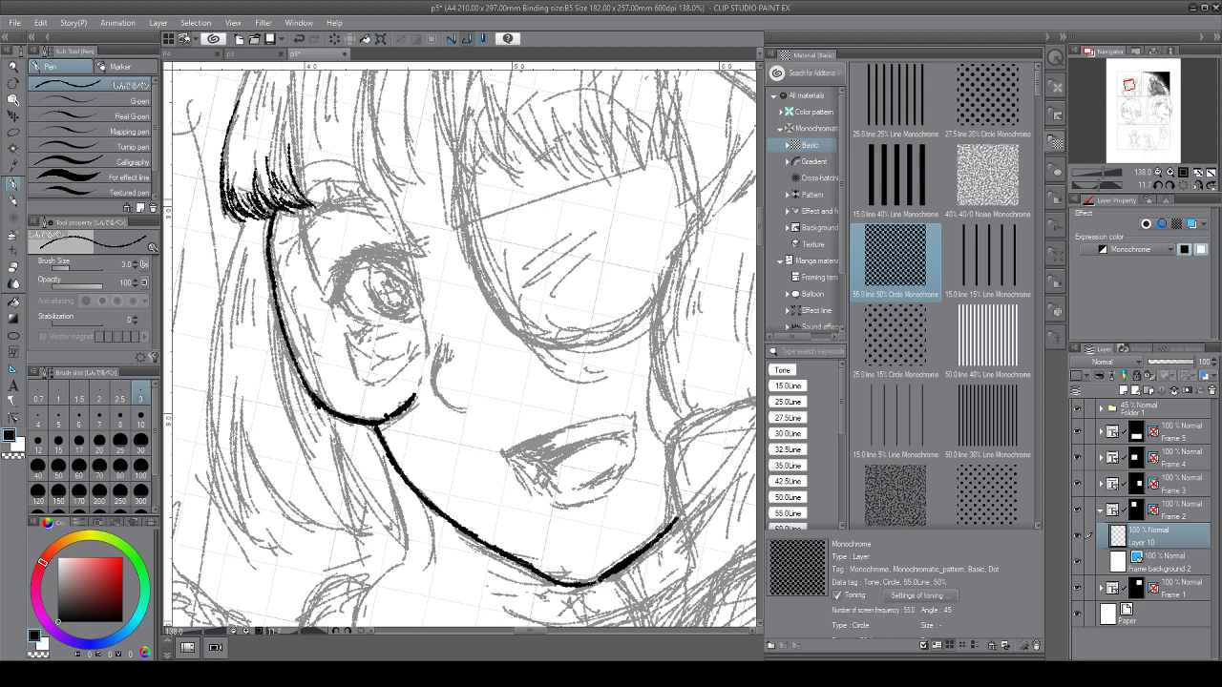
Ink the inner cheek line beside the nose and reinforce the jawline
drag(421, 309, 428, 358)
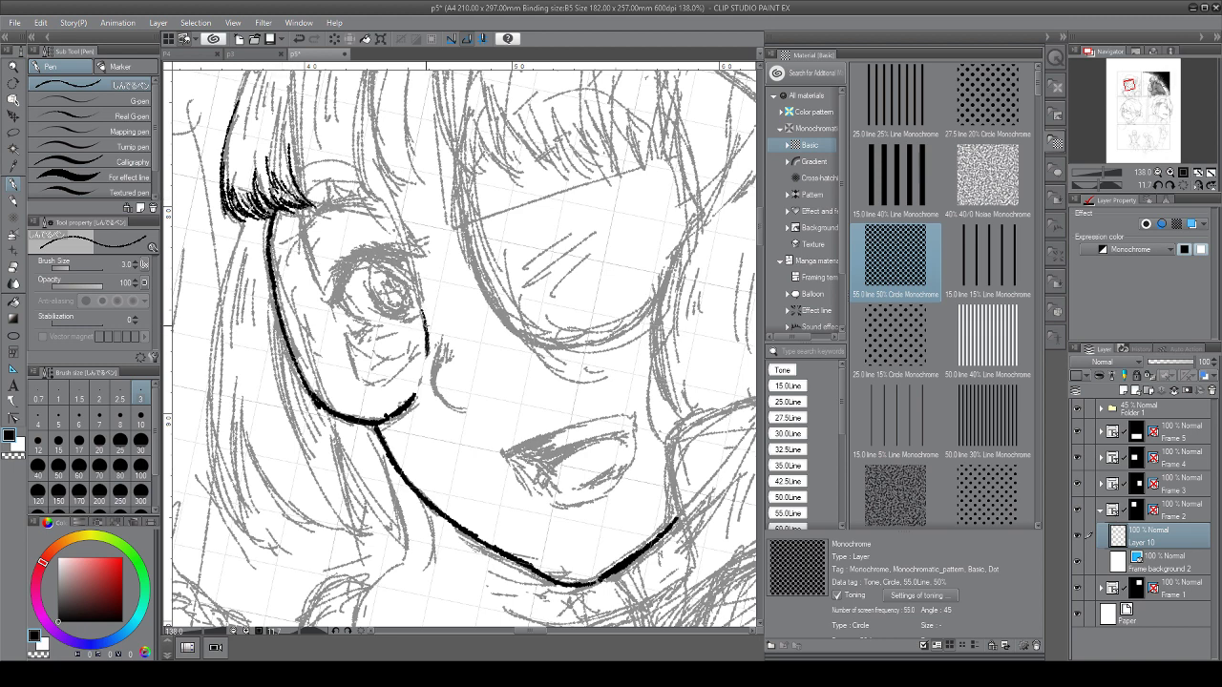
click(299, 41)
click(299, 41)
drag(423, 311, 428, 357)
drag(420, 308, 426, 340)
drag(430, 190, 592, 253)
drag(327, 445, 310, 573)
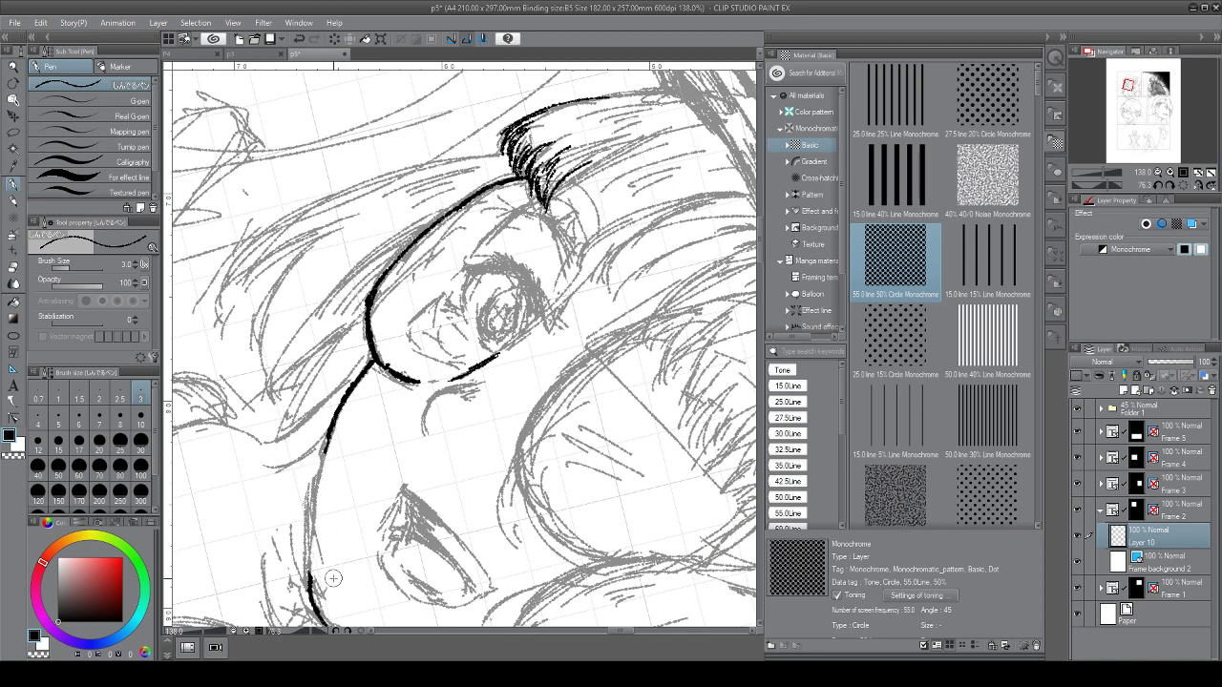
drag(363, 368, 359, 380)
key(ctrl+y)
drag(334, 428, 310, 575)
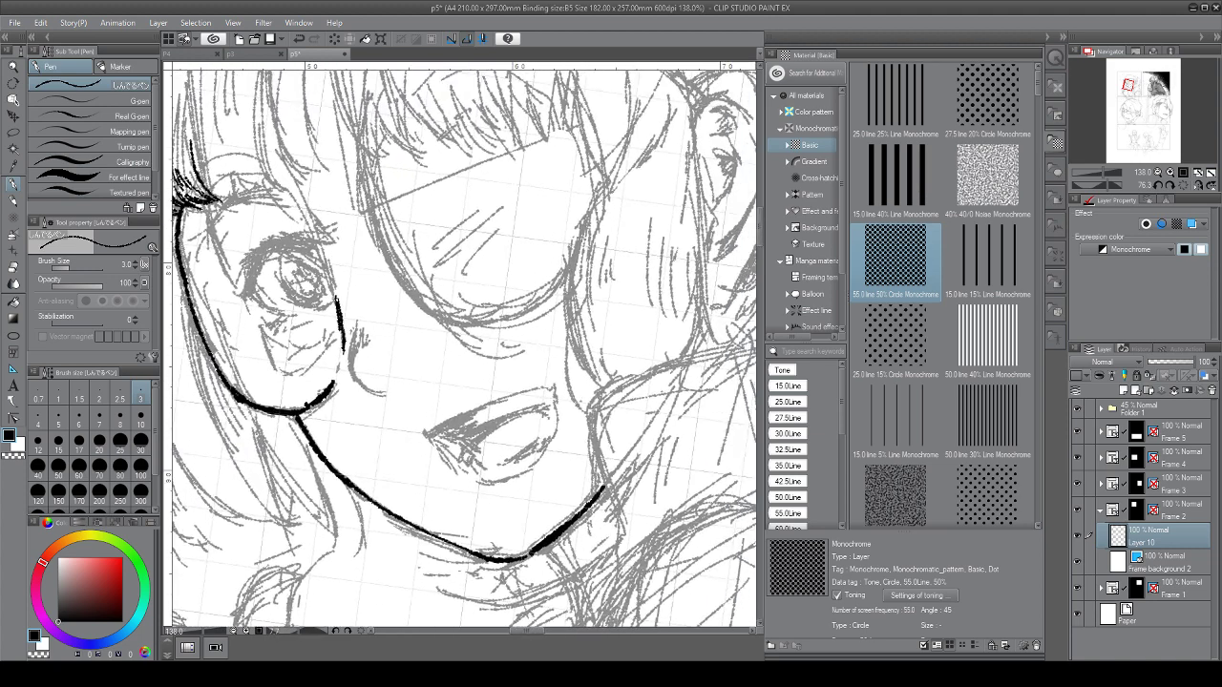
Redraw the far end of the jawline past the chin and join the inner cheek line to the lower cheek curve
drag(544, 558, 584, 517)
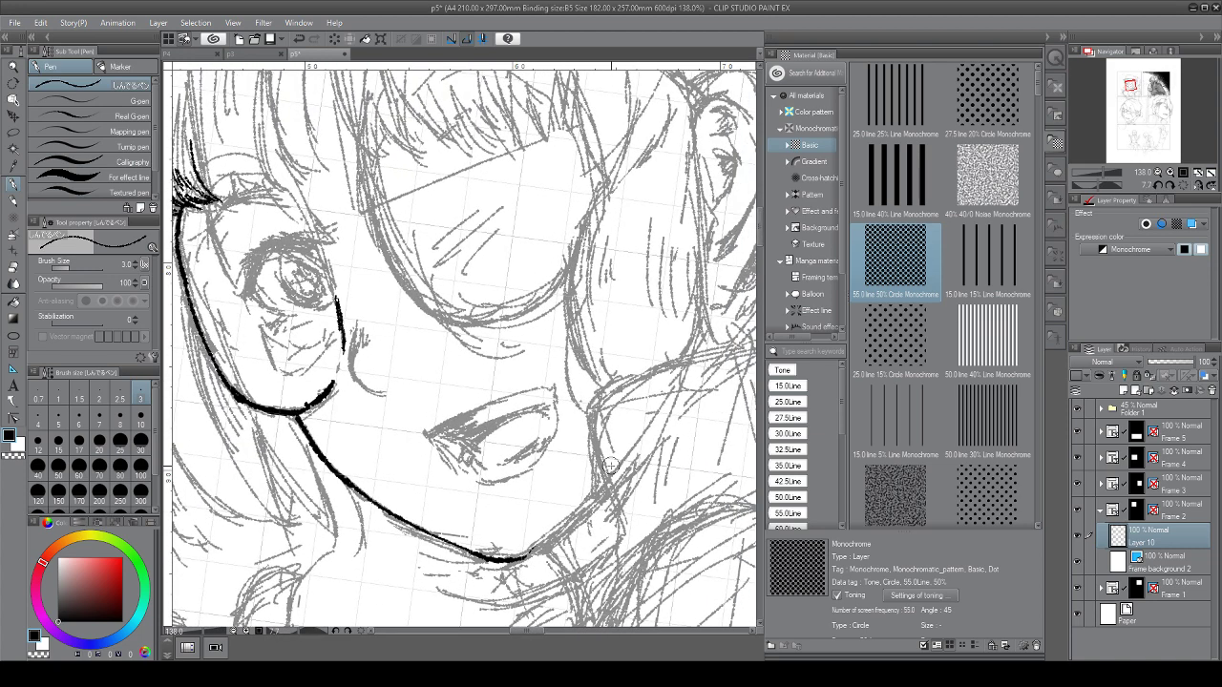
drag(523, 556, 604, 488)
drag(344, 347, 330, 387)
key(ctrl+z)
key(ctrl+z)
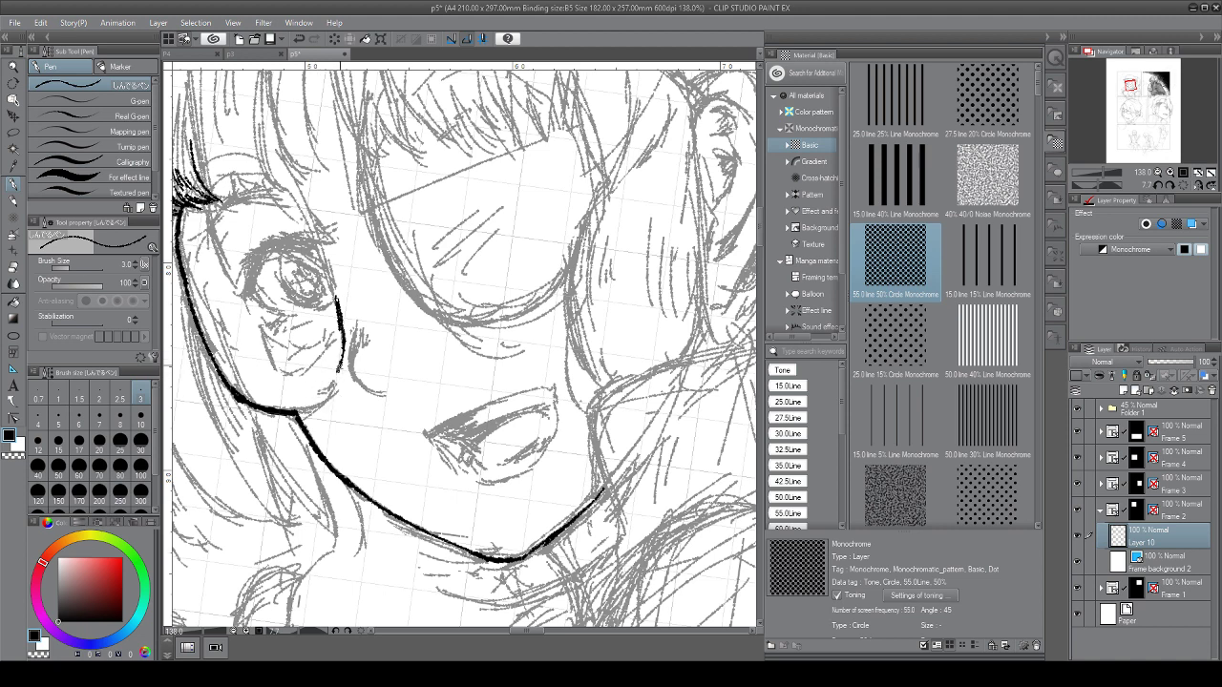
mouse_move(341, 358)
mouse_down()
mouse_move(330, 399)
mouse_move(298, 411)
mouse_move(324, 394)
mouse_up()
Ink the nose and the complete outline of the open mouth
mouse_move(358, 320)
mouse_down()
mouse_move(422, 335)
mouse_move(504, 423)
mouse_move(396, 362)
mouse_move(394, 412)
mouse_move(426, 437)
mouse_up()
mouse_move(464, 475)
mouse_down()
mouse_move(580, 433)
mouse_move(584, 498)
mouse_up()
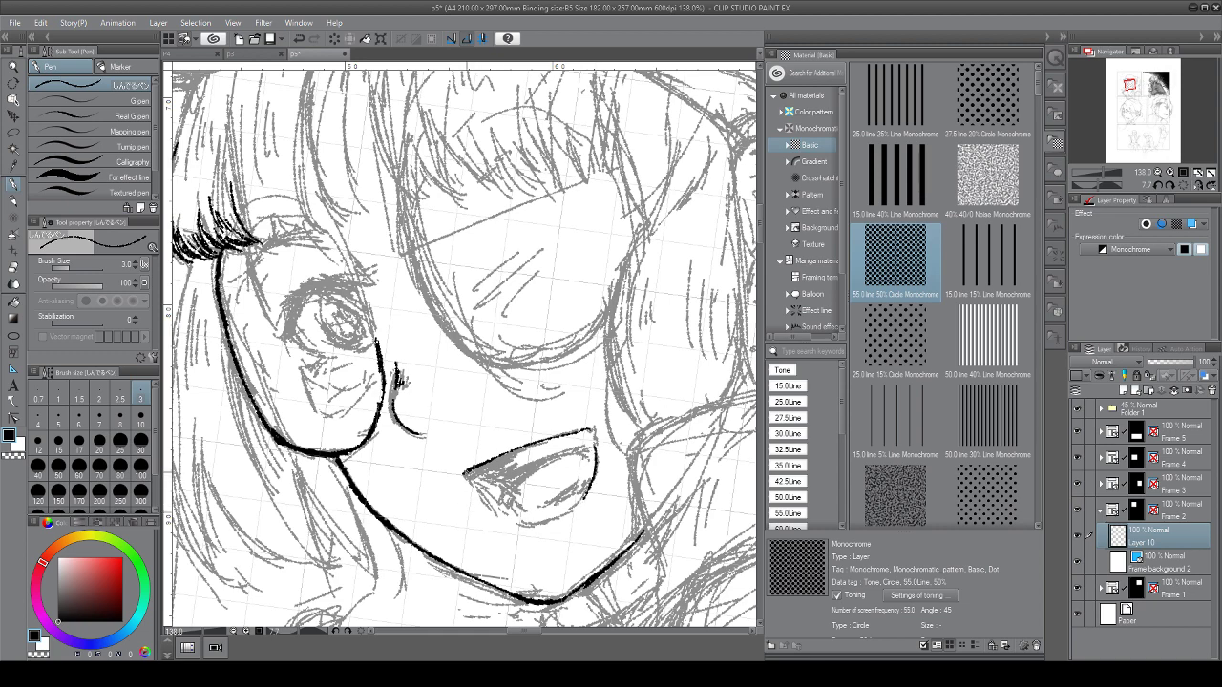
drag(464, 472, 480, 489)
drag(592, 432, 487, 532)
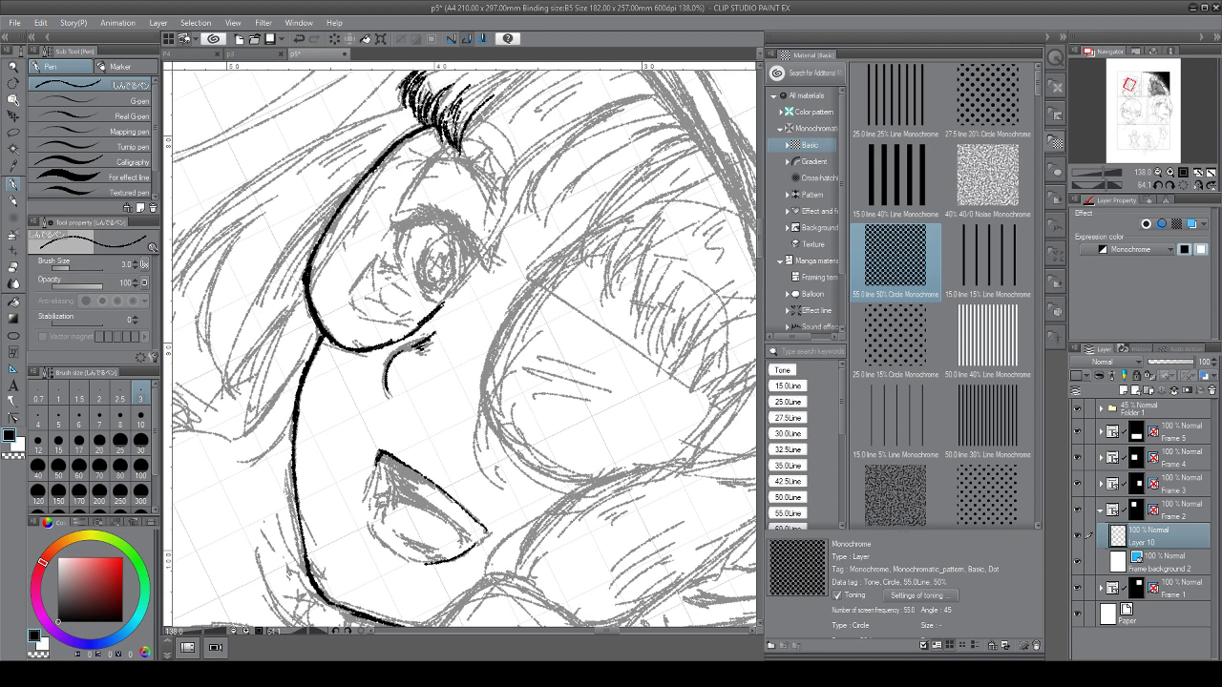
mouse_move(371, 477)
mouse_down()
mouse_move(365, 510)
mouse_move(392, 548)
mouse_move(383, 375)
mouse_up()
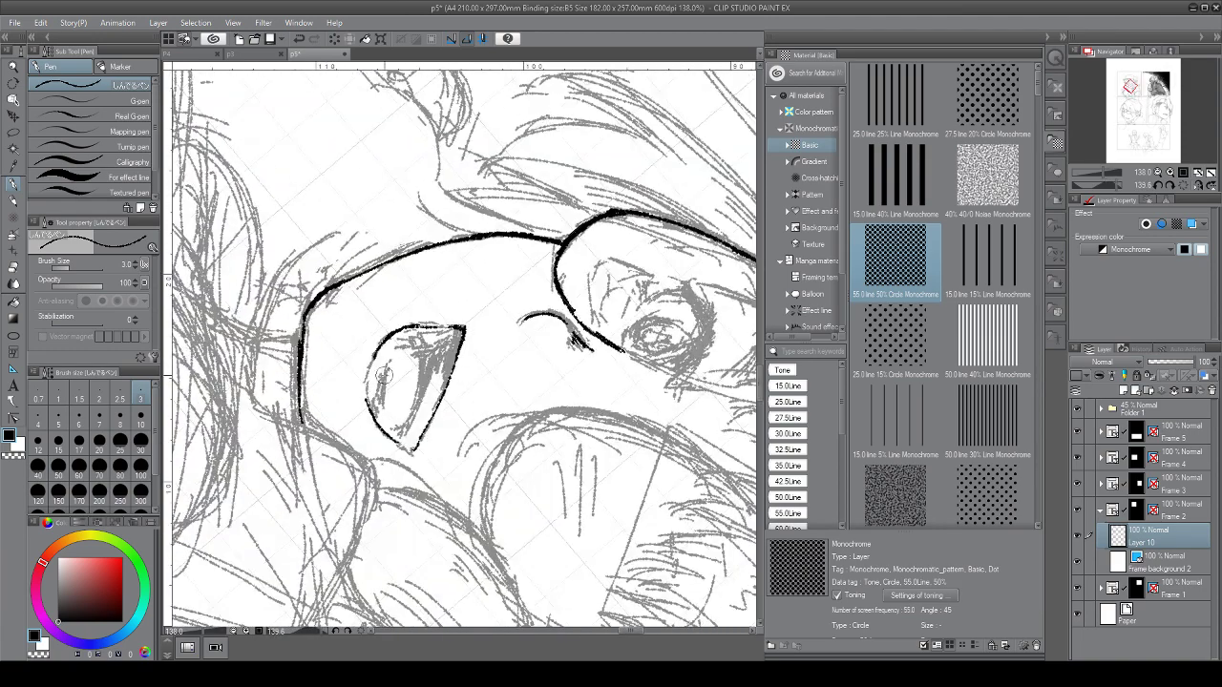
key(ctrl+z)
mouse_move(405, 327)
mouse_down()
mouse_move(370, 361)
mouse_move(368, 407)
mouse_move(448, 535)
mouse_up()
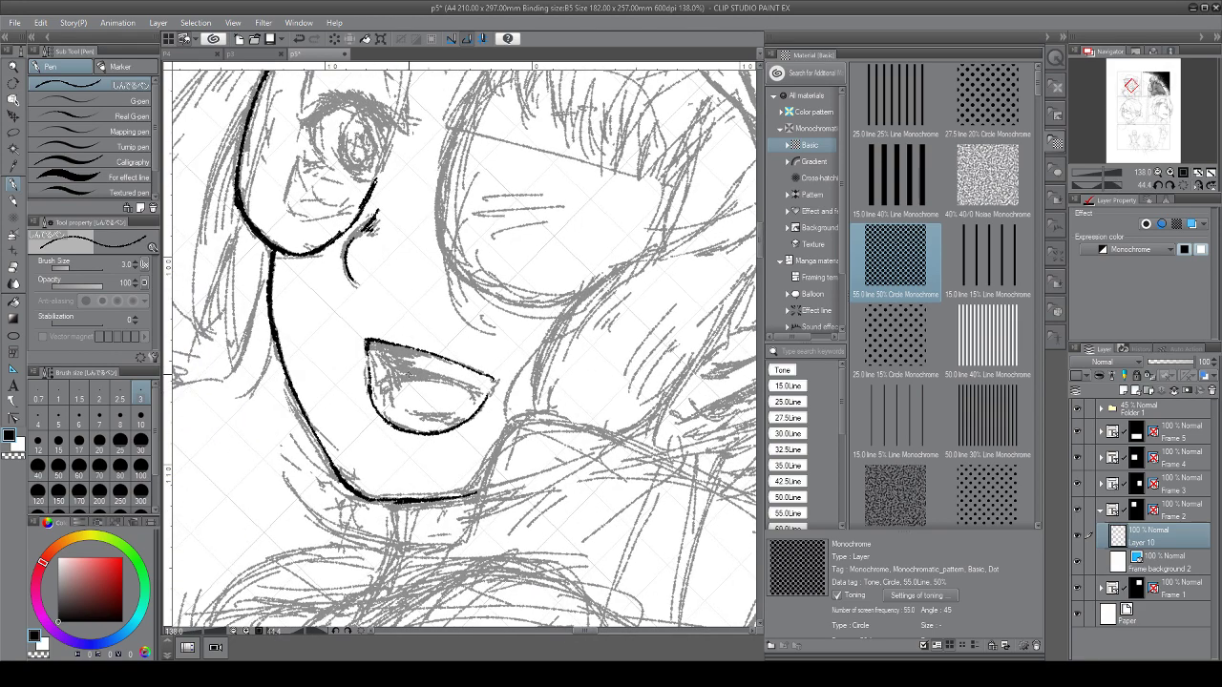
drag(573, 401, 545, 258)
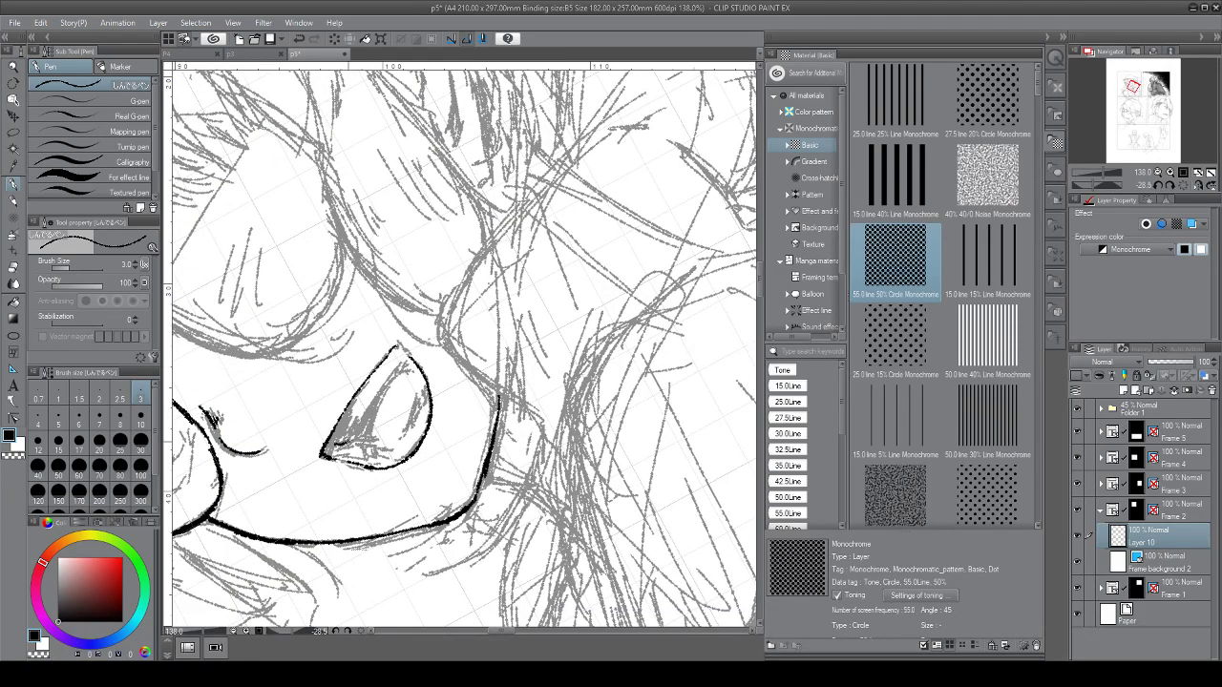
Ink the lines inside the open mouth and shade its corners and lower edge in black
mouse_move(352, 439)
mouse_down()
mouse_move(406, 359)
mouse_move(399, 348)
mouse_up()
mouse_move(403, 357)
mouse_down()
mouse_move(388, 343)
mouse_move(450, 262)
mouse_up()
key(ctrl+z)
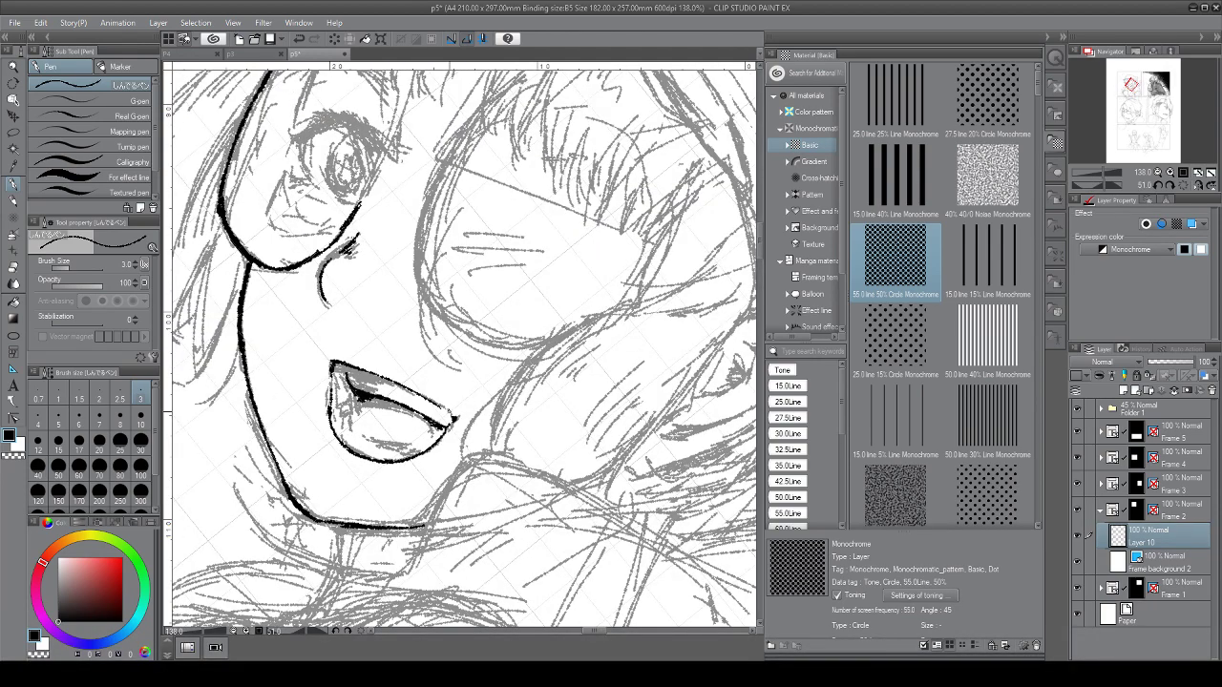
mouse_move(445, 405)
mouse_down()
mouse_move(457, 455)
mouse_move(440, 464)
mouse_move(579, 377)
mouse_up()
mouse_move(578, 376)
mouse_down()
mouse_move(440, 419)
mouse_move(458, 422)
mouse_move(431, 447)
mouse_move(472, 430)
mouse_move(435, 487)
mouse_move(441, 502)
mouse_up()
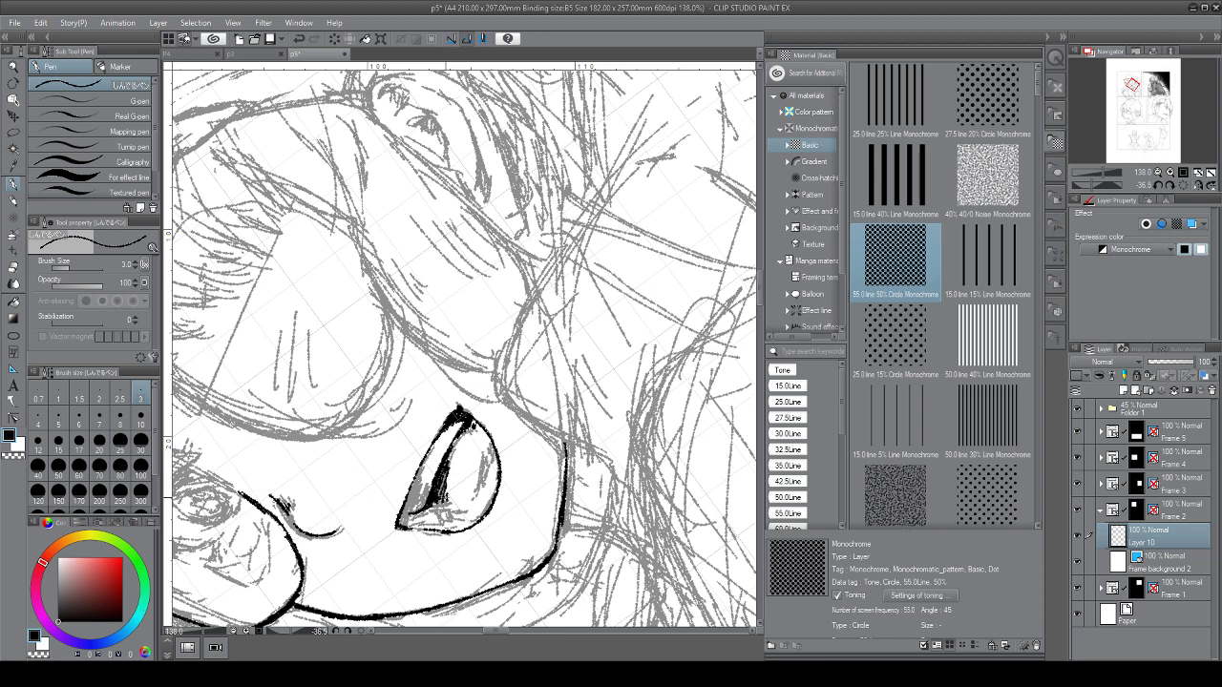
mouse_move(566, 447)
mouse_down()
mouse_move(578, 465)
mouse_move(522, 561)
mouse_up()
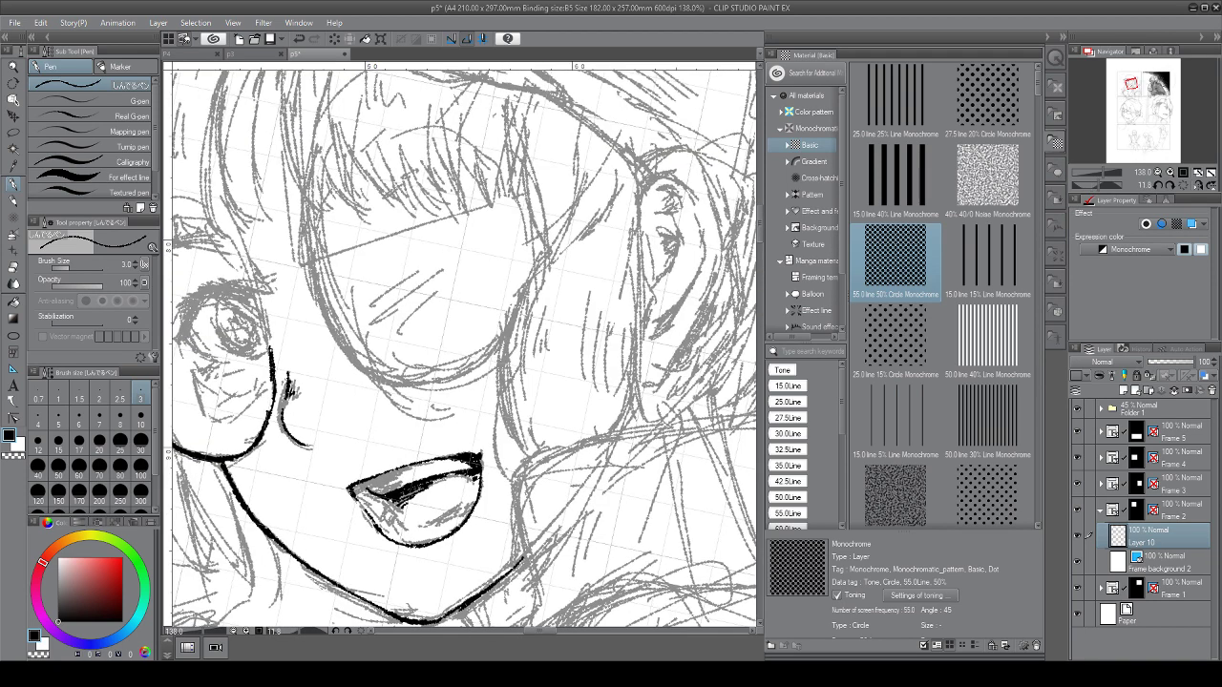
mouse_move(357, 489)
mouse_down()
mouse_move(386, 519)
mouse_move(407, 468)
mouse_move(374, 486)
mouse_up()
drag(447, 461, 359, 489)
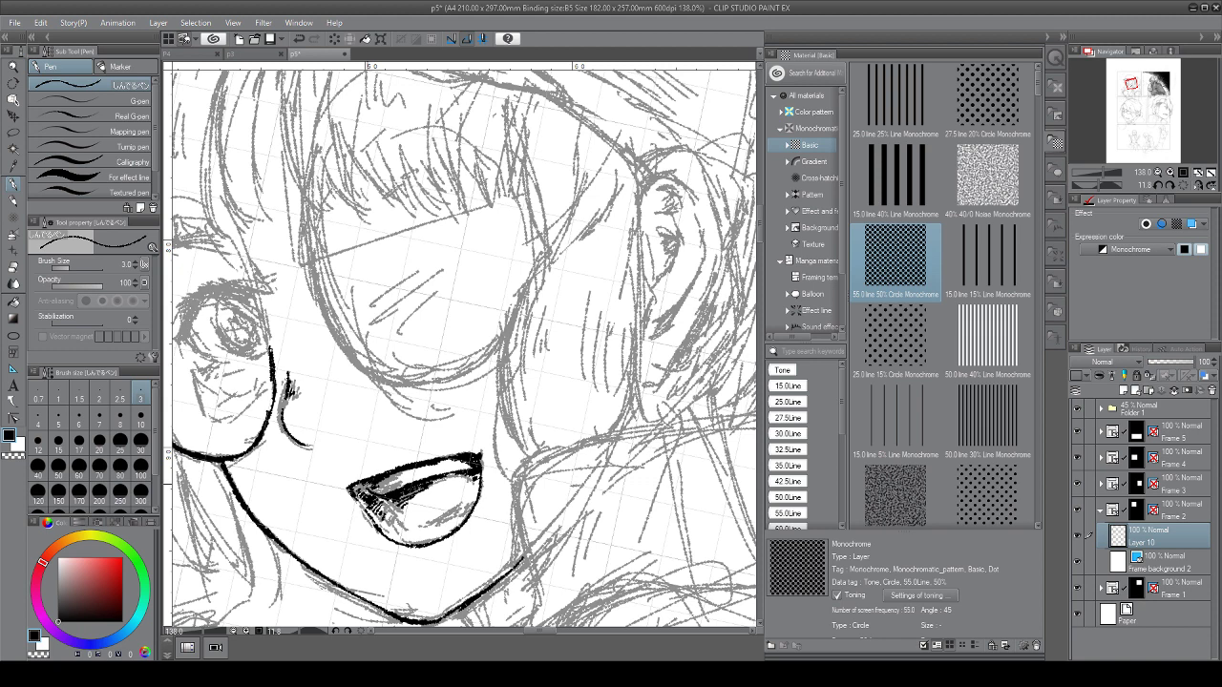
drag(413, 521, 405, 537)
drag(471, 506, 422, 532)
mouse_move(476, 496)
mouse_down()
mouse_move(452, 519)
mouse_move(388, 537)
mouse_move(422, 540)
mouse_up()
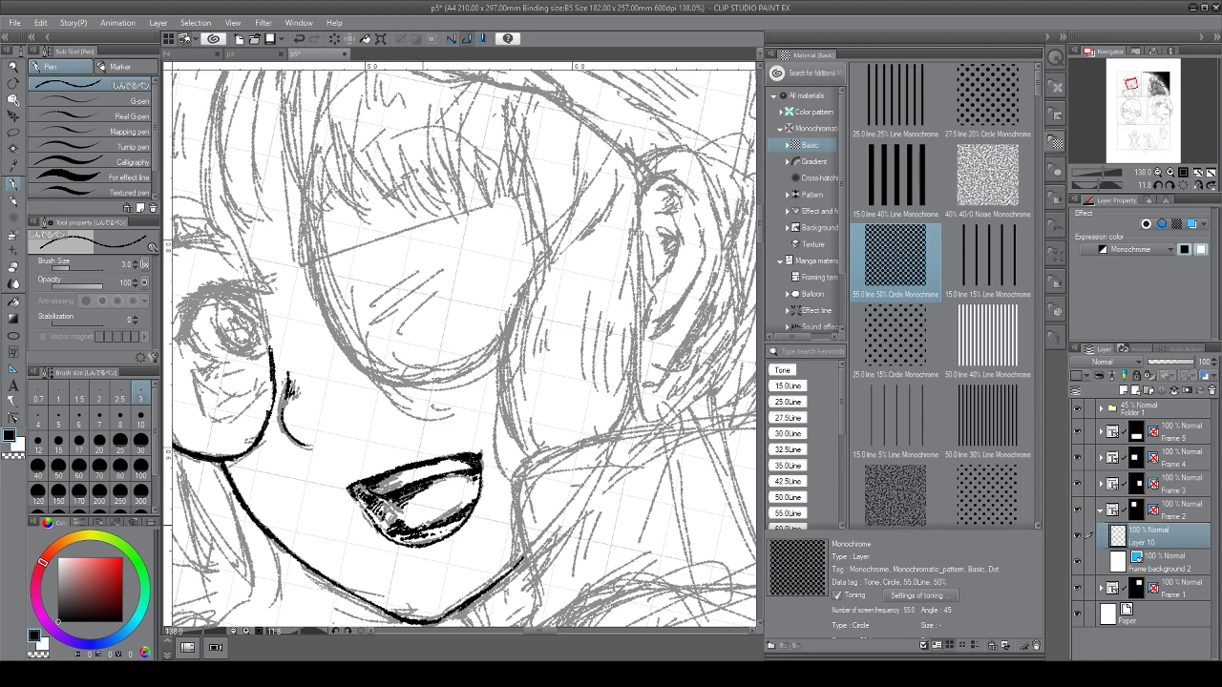
Hide and show the sketch in Folder 1 to examine the inked face lines on their own
mouse_move(463, 348)
mouse_down()
mouse_move(503, 411)
mouse_move(494, 340)
mouse_move(481, 384)
mouse_move(577, 359)
mouse_move(675, 359)
mouse_up()
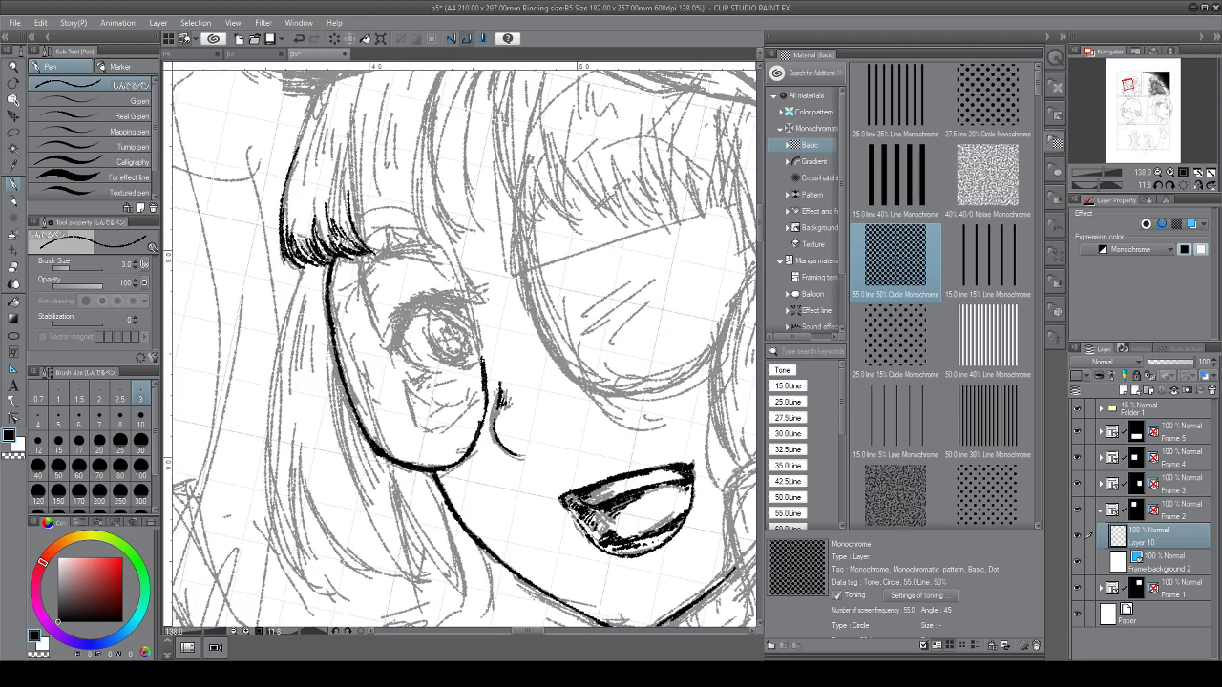
key(ctrl+alt+0)
click(1077, 409)
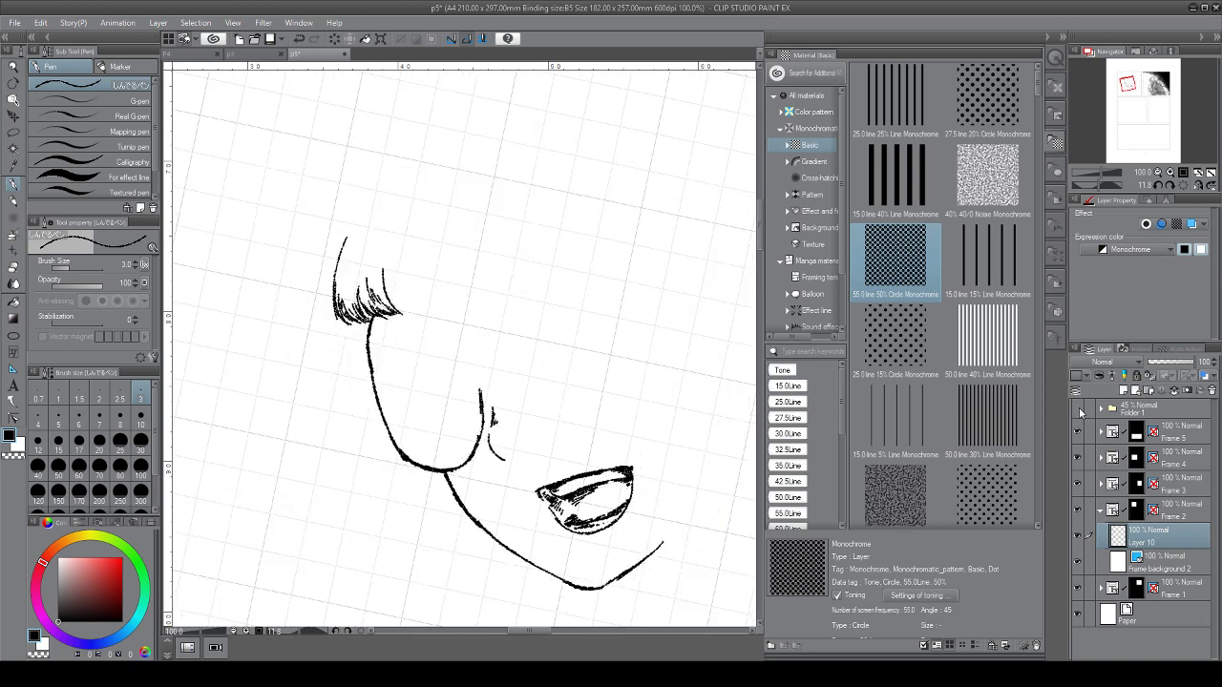
click(1077, 408)
click(1077, 409)
click(1078, 407)
mouse_move(467, 411)
mouse_down()
mouse_move(464, 341)
mouse_move(481, 290)
mouse_up()
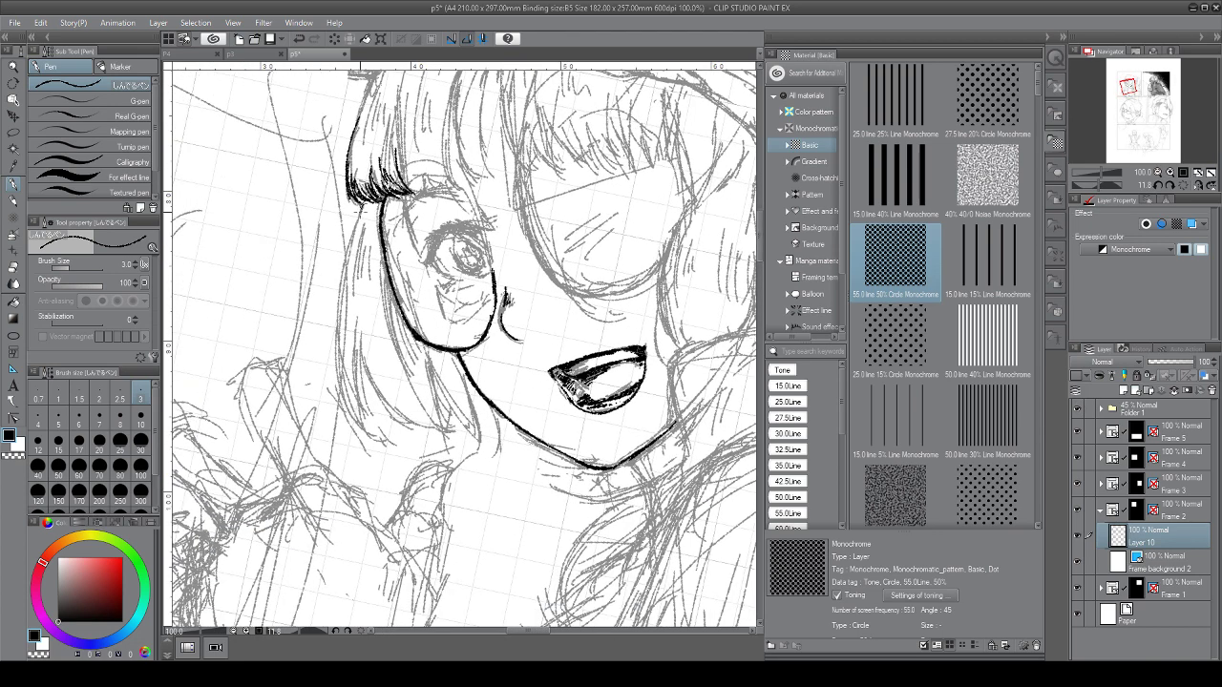
Ink the outer edge of the side hair below the bangs and the first curved strands at its lower tip
mouse_move(363, 203)
mouse_down()
mouse_move(345, 272)
mouse_move(346, 410)
mouse_move(368, 435)
mouse_up()
drag(357, 392, 368, 435)
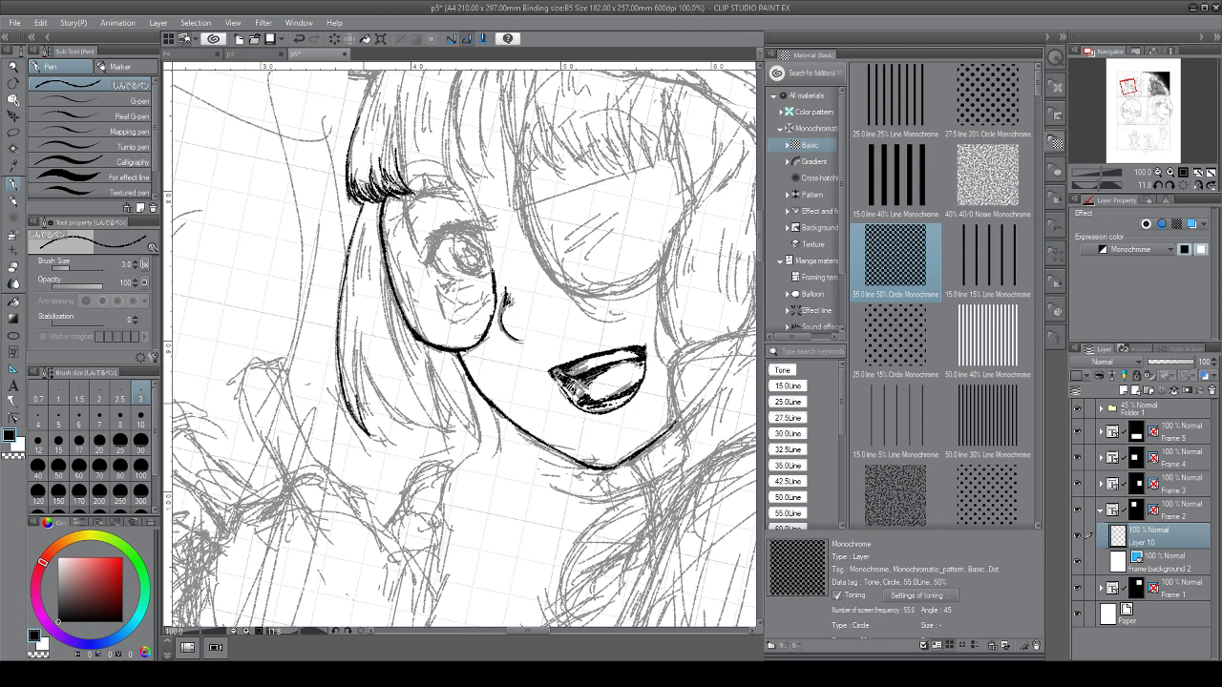
mouse_move(356, 335)
mouse_down()
mouse_move(361, 410)
mouse_move(376, 425)
mouse_up()
click(298, 41)
scroll(407, 407, up, 3)
drag(304, 277, 315, 319)
drag(315, 322, 372, 409)
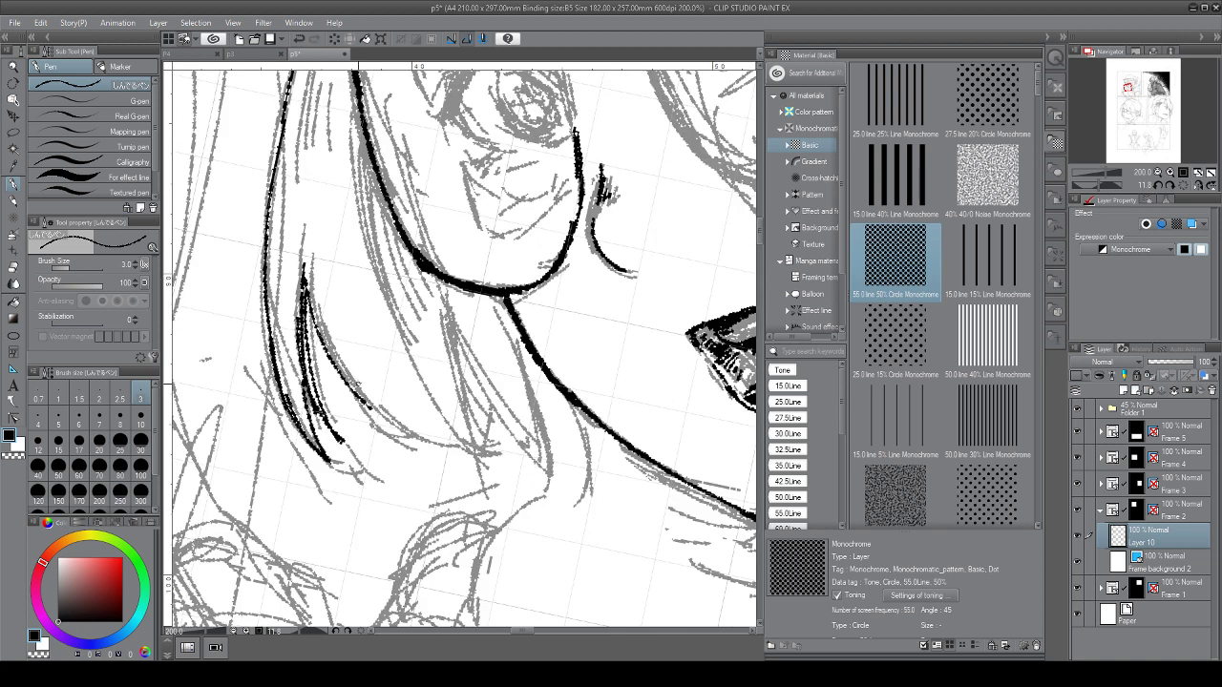
drag(326, 342, 407, 453)
mouse_move(348, 384)
mouse_down()
mouse_move(391, 443)
mouse_move(442, 442)
mouse_up()
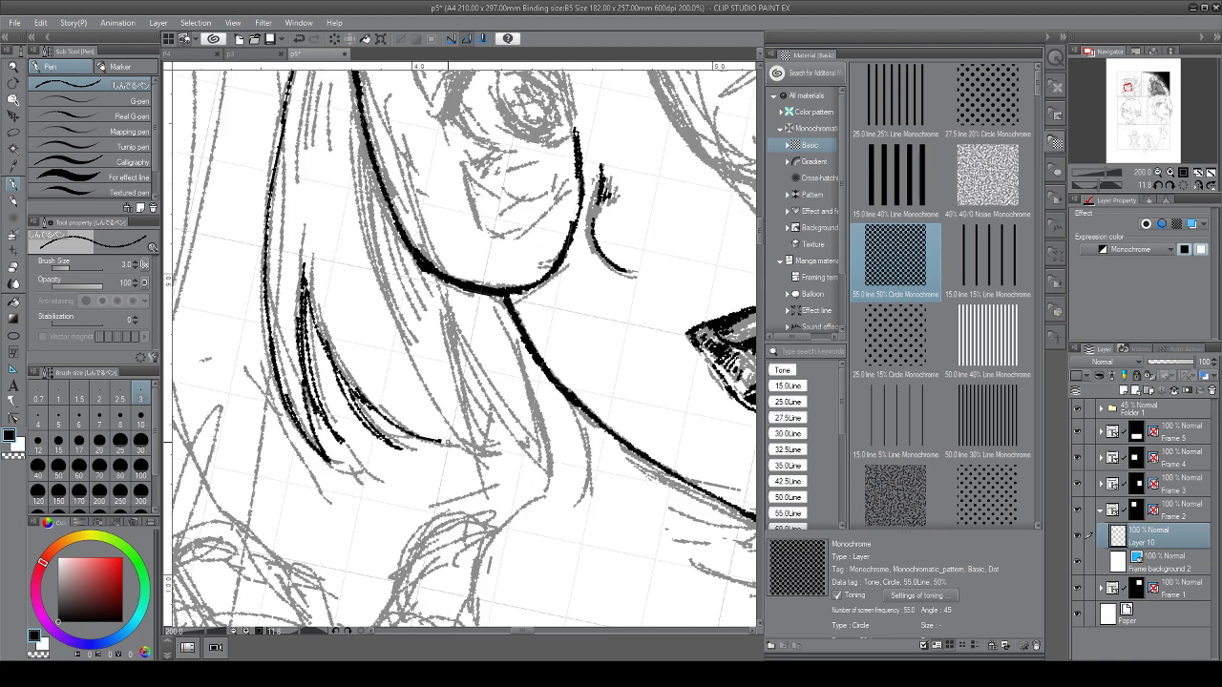
Ink the long inner strands of the side hair sweeping under the cheek and the pointed tips where they meet
drag(373, 374, 467, 449)
mouse_move(372, 222)
mouse_down()
mouse_move(407, 349)
mouse_move(500, 460)
mouse_up()
drag(440, 435, 493, 455)
drag(367, 204, 498, 431)
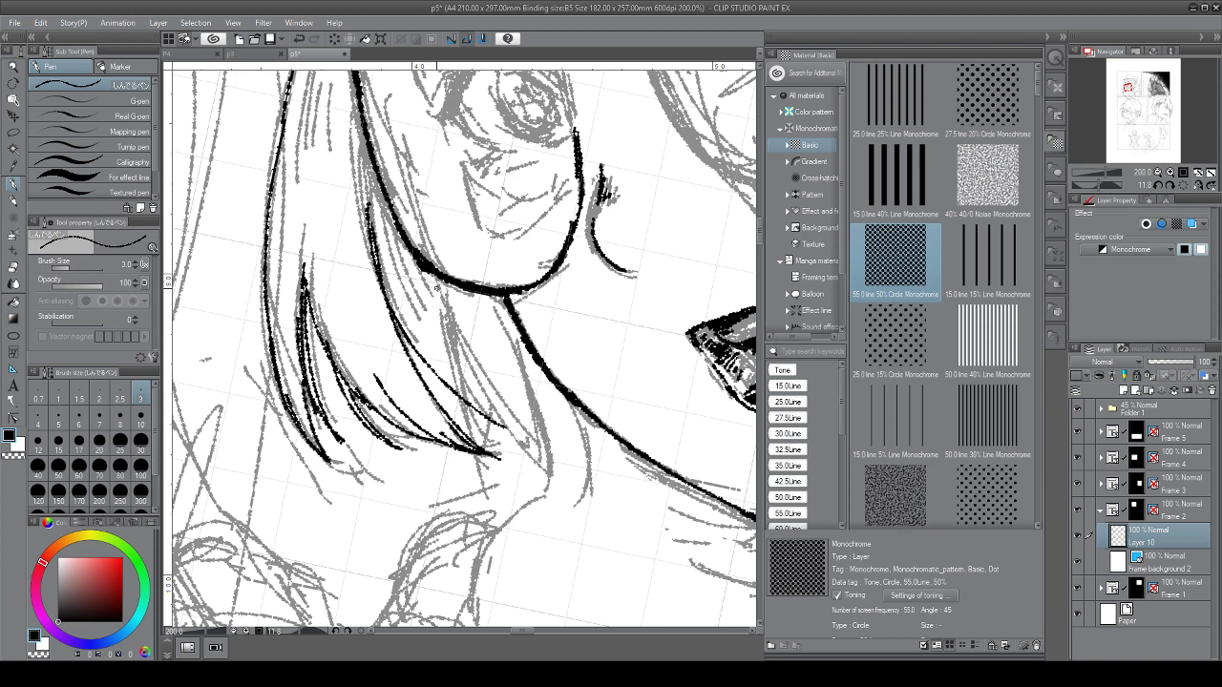
mouse_move(487, 294)
mouse_down()
mouse_move(514, 405)
mouse_move(503, 471)
mouse_move(509, 455)
mouse_move(456, 481)
mouse_move(428, 465)
mouse_move(430, 484)
mouse_move(476, 471)
mouse_up()
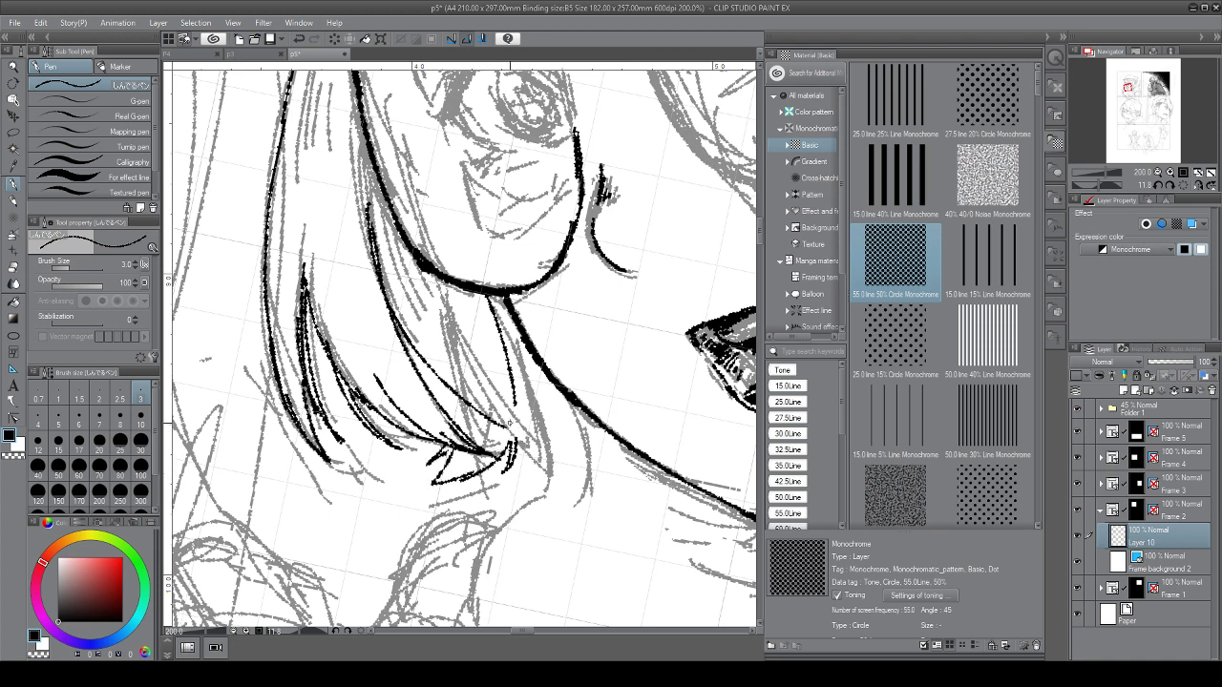
drag(516, 399, 513, 461)
mouse_move(516, 383)
mouse_down()
mouse_move(508, 464)
mouse_move(502, 451)
mouse_up()
Add short shading strands to the side hair beneath the cheek and thicken the strand along the face edge
drag(429, 308, 452, 389)
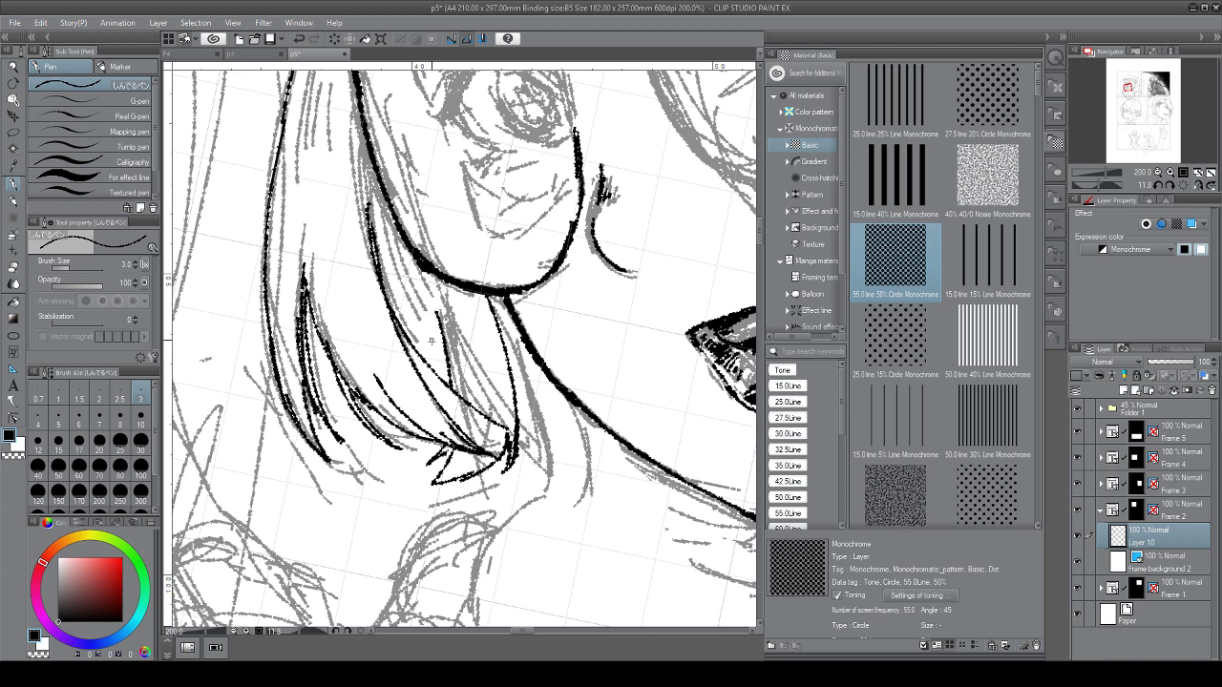
drag(435, 307, 439, 369)
drag(420, 434, 401, 462)
drag(453, 295, 459, 389)
drag(466, 336, 473, 399)
drag(472, 358, 479, 397)
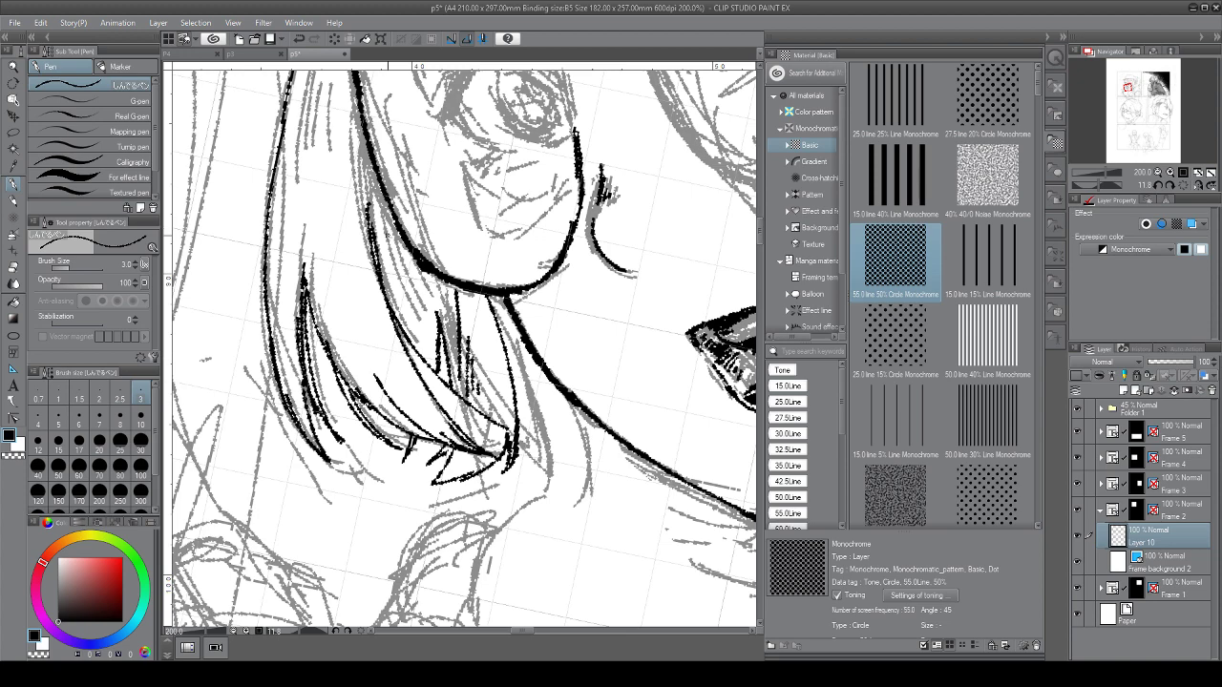
drag(431, 287, 440, 313)
drag(364, 137, 376, 255)
Lower the opacity of the sketch in Folder 1 to 19% and make Layer 10 active again
scroll(463, 450, down, 6)
drag(463, 452, 456, 556)
scroll(516, 482, up, 2)
drag(517, 482, 548, 360)
scroll(509, 471, up, 2)
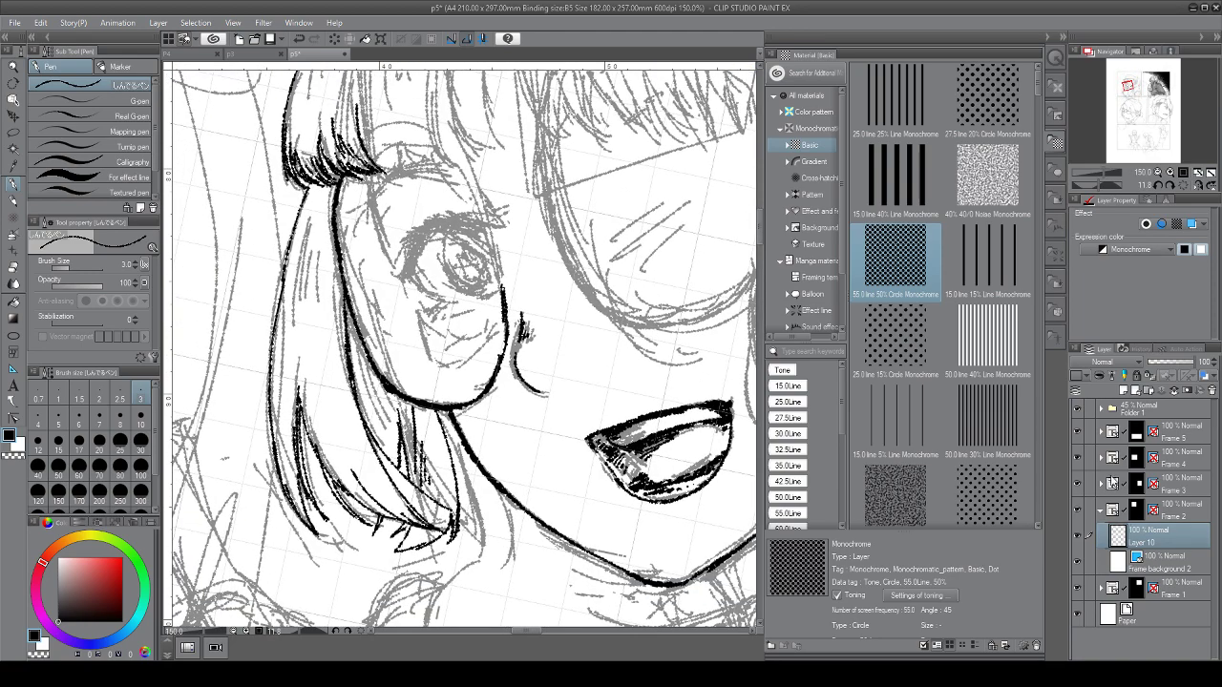
click(1146, 409)
drag(1172, 364, 1157, 365)
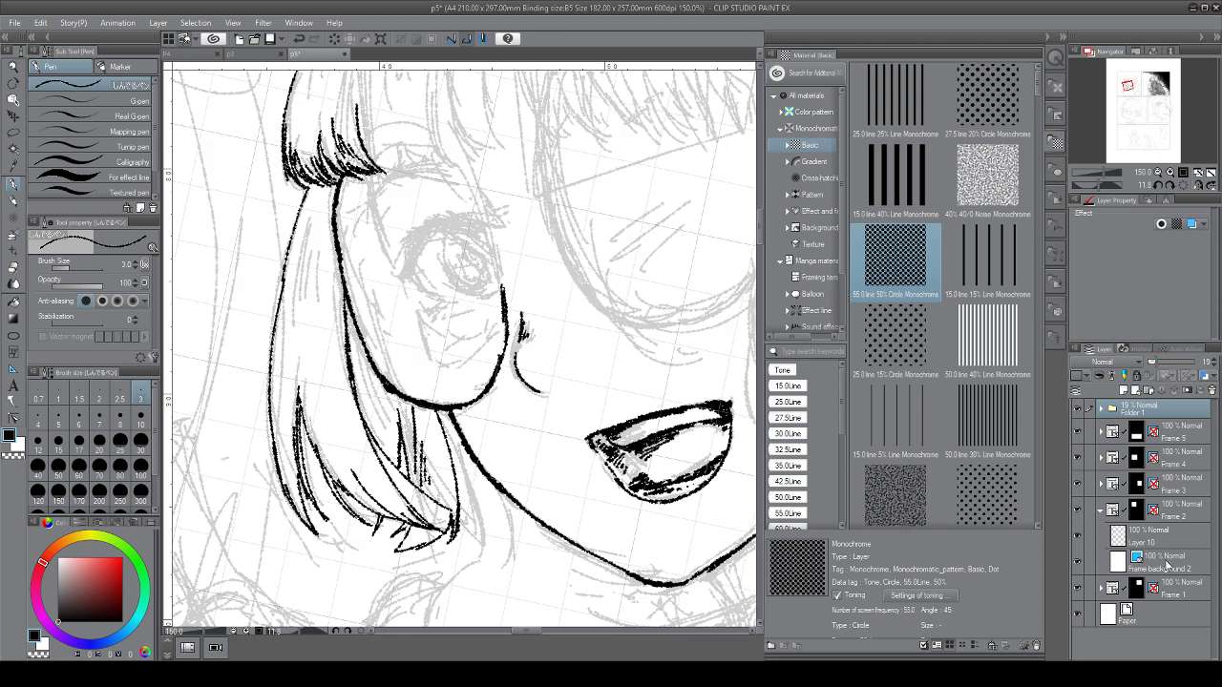
click(1176, 541)
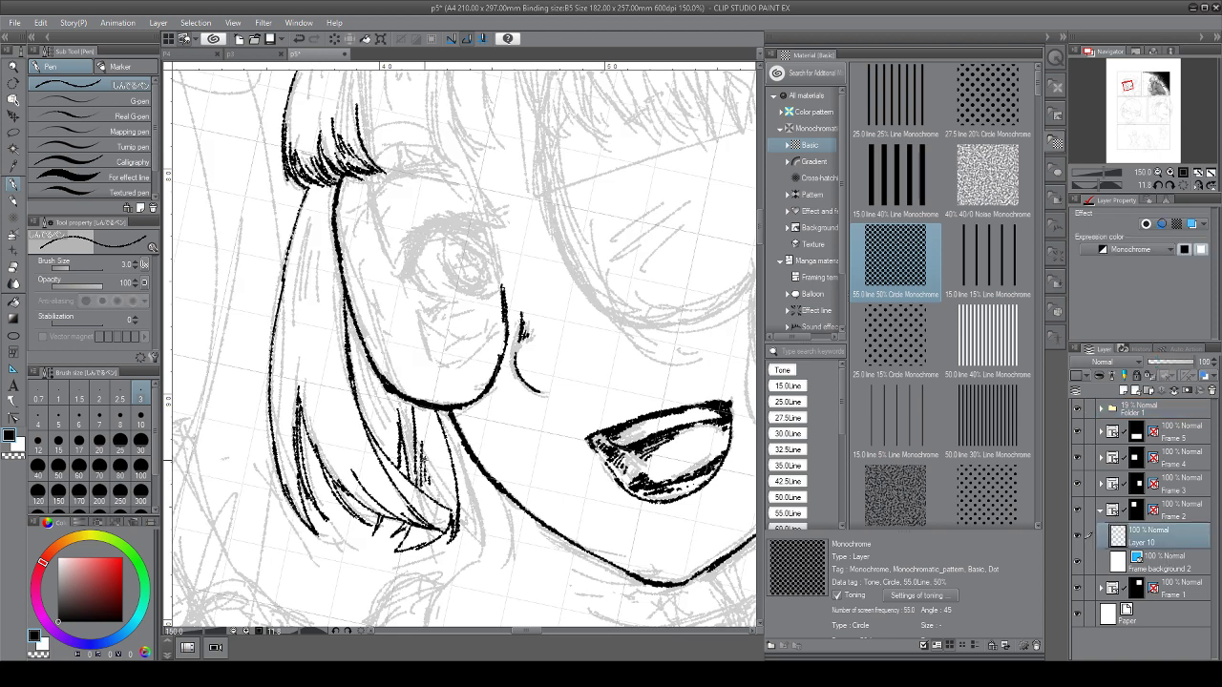
Ink long strands in the side hair beneath the cheek and join them at its lower pointed tips
drag(416, 477, 418, 519)
drag(414, 472, 404, 527)
click(309, 38)
drag(406, 524, 400, 532)
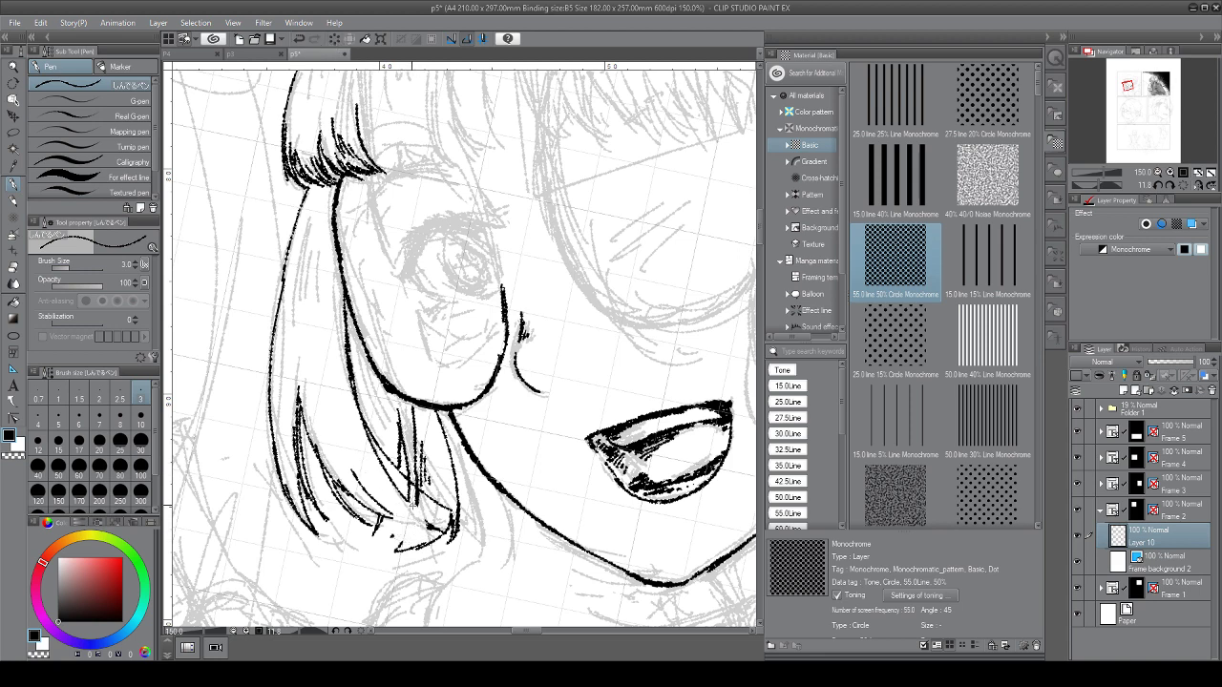
mouse_move(394, 483)
mouse_down()
mouse_move(443, 531)
mouse_move(392, 550)
mouse_move(377, 540)
mouse_move(414, 505)
mouse_up()
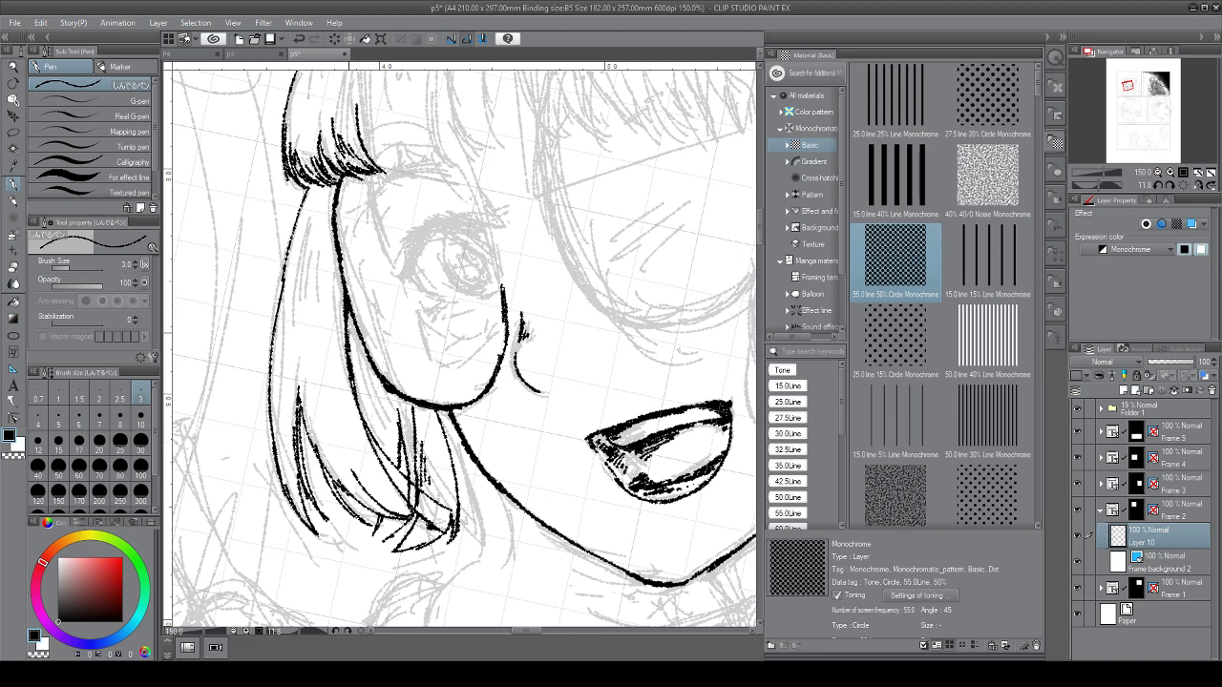
Thicken the side hair strands just under the cheek and add a small pointed tip at the bottom of the lock
drag(369, 357, 391, 439)
drag(390, 390, 407, 451)
drag(405, 403, 416, 432)
drag(364, 386, 370, 432)
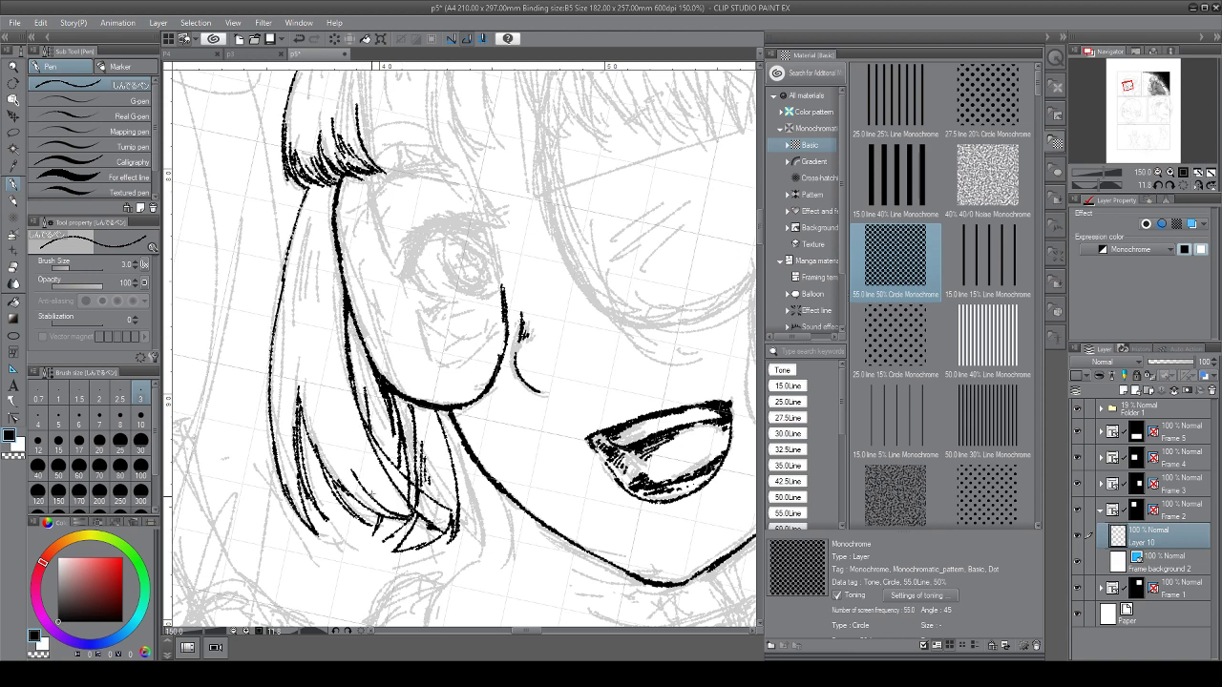
drag(363, 498, 378, 561)
drag(371, 527, 385, 563)
Hatch the narrow shadow in the side hair along the face edge and down the inner strand
drag(347, 307, 369, 422)
drag(356, 347, 375, 415)
drag(365, 394, 395, 447)
drag(383, 431, 406, 480)
drag(394, 466, 402, 485)
drag(371, 429, 403, 476)
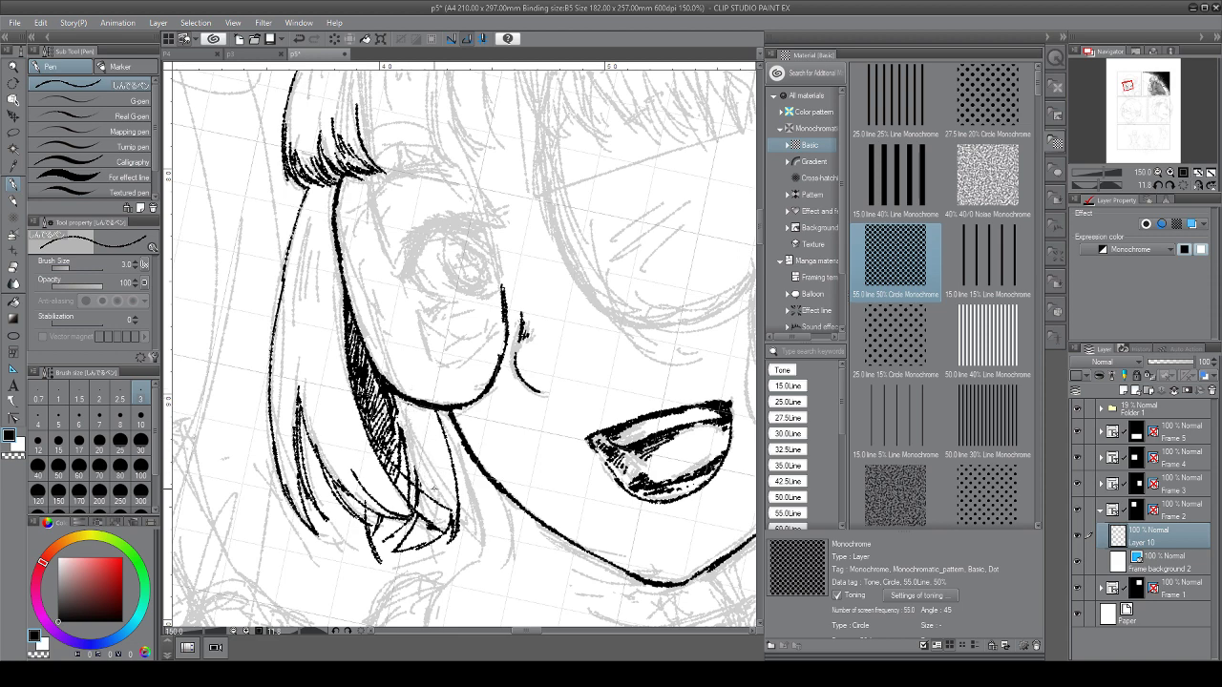
Erase the crossing lines at the inner hair tip and redraw it with short jagged strands
drag(390, 402, 409, 450)
mouse_move(447, 522)
mouse_down()
mouse_move(426, 546)
mouse_move(416, 529)
mouse_up()
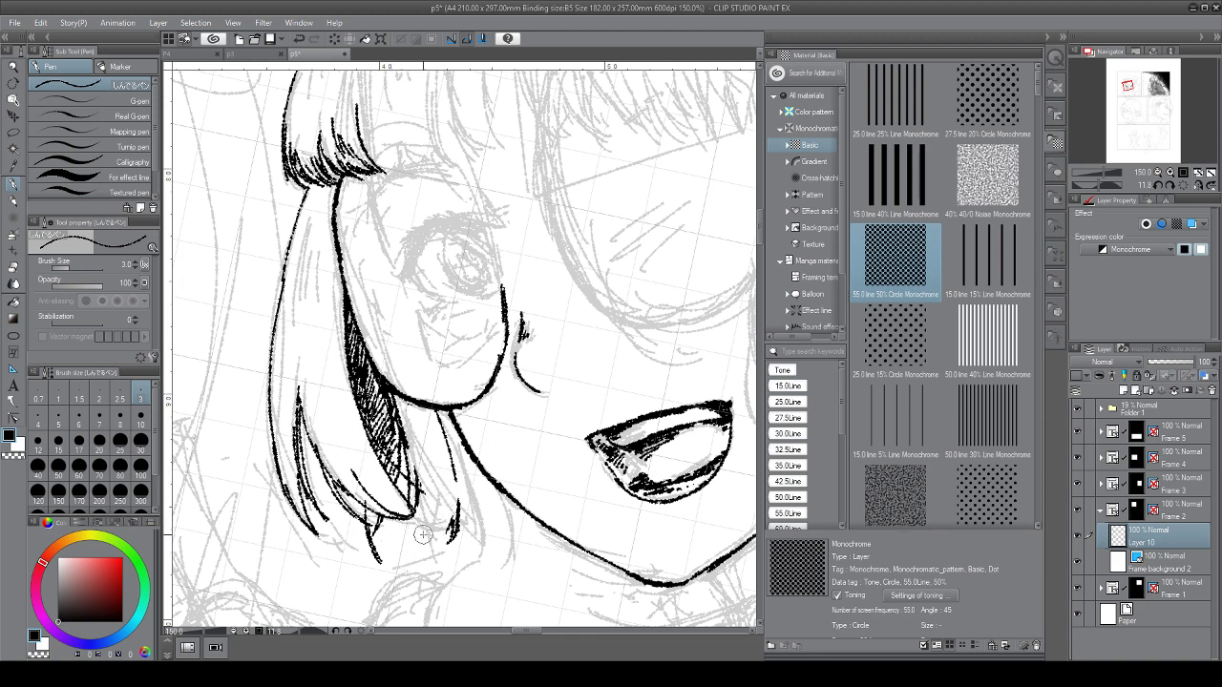
drag(408, 486, 419, 537)
mouse_move(425, 466)
mouse_down()
mouse_move(431, 551)
mouse_move(456, 516)
mouse_up()
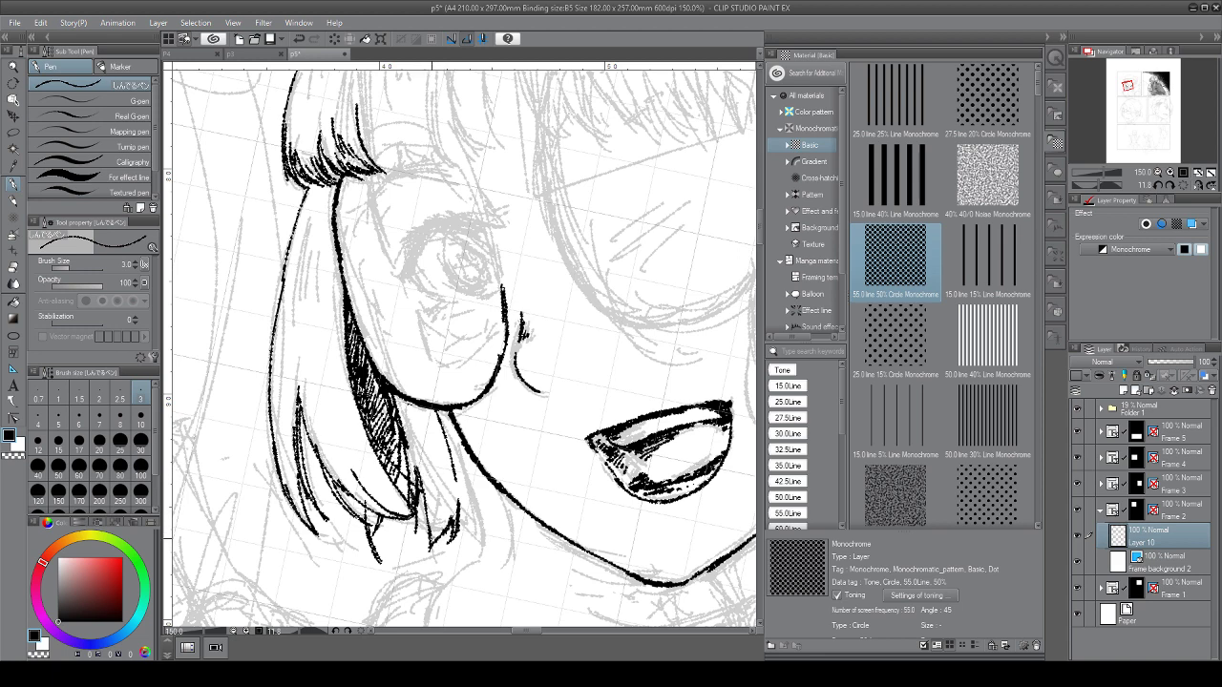
Fill the back section of hair between the cheek and jaw with dense diagonal hatching down to its tip
drag(401, 399, 433, 472)
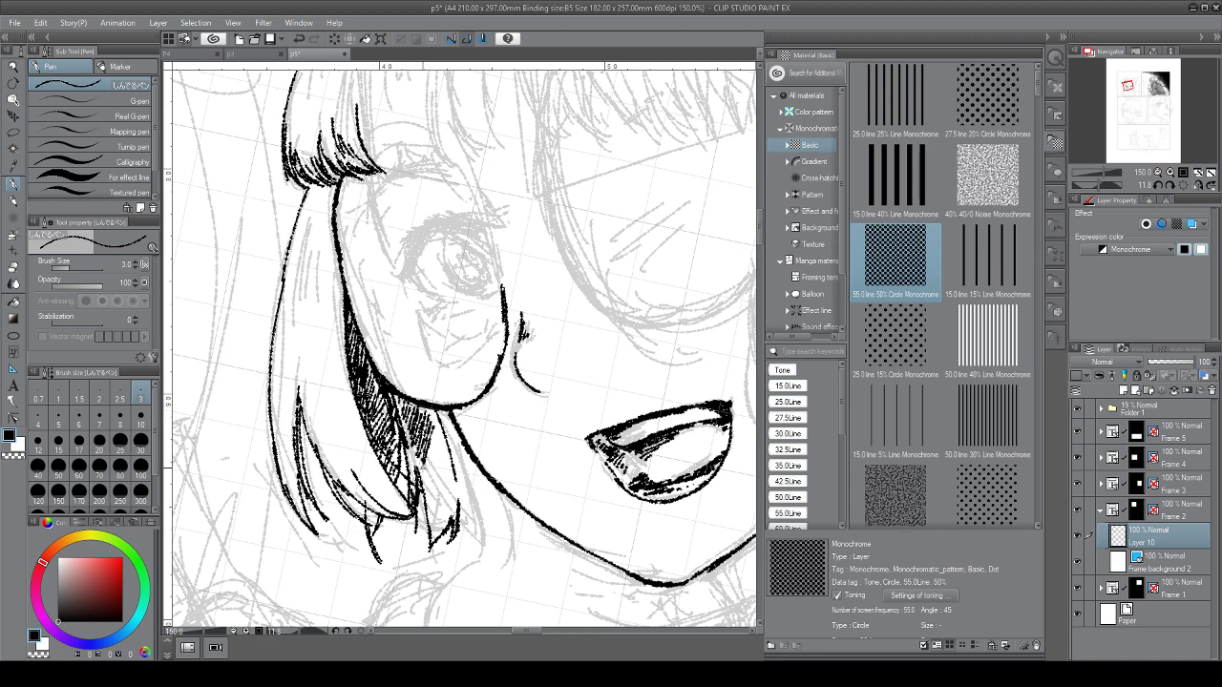
drag(425, 429, 453, 539)
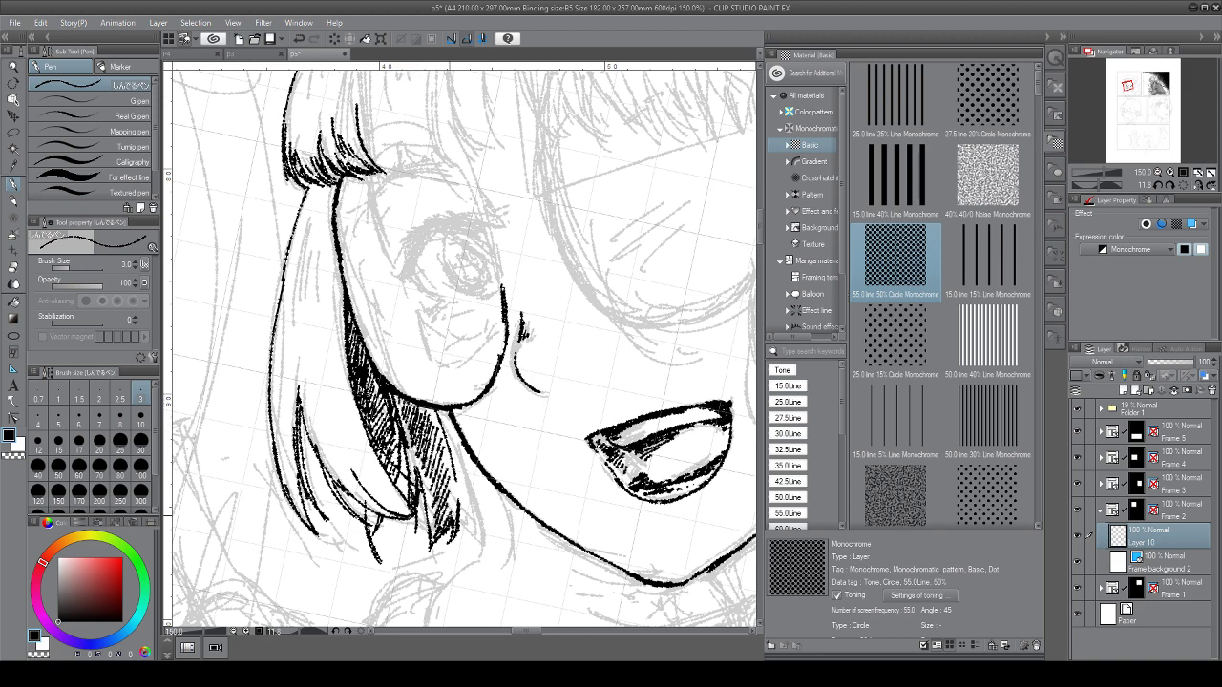
drag(422, 404, 440, 432)
drag(432, 407, 451, 471)
drag(444, 456, 456, 502)
drag(449, 485, 458, 523)
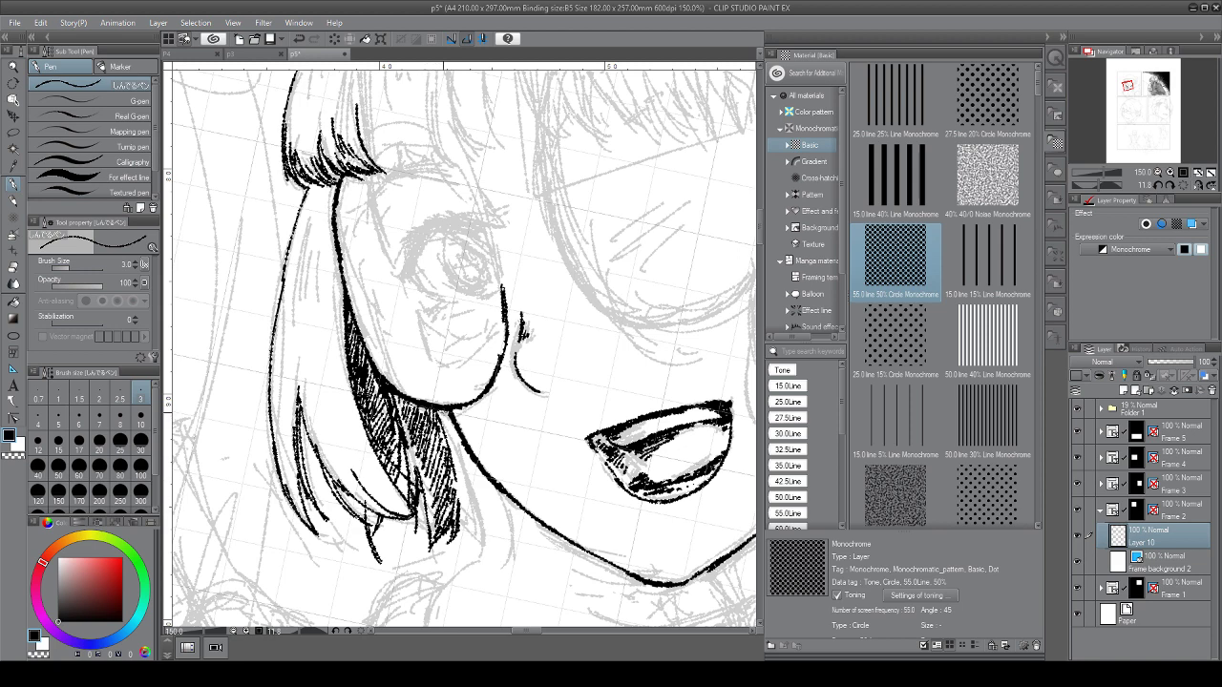
drag(450, 416, 457, 461)
drag(448, 431, 457, 465)
drag(445, 409, 442, 429)
drag(450, 417, 449, 444)
drag(455, 423, 450, 462)
Add short shading strands along the outer edge and middle of the side hair
mouse_move(458, 344)
mouse_down()
mouse_move(463, 314)
mouse_move(460, 466)
mouse_move(446, 294)
mouse_up()
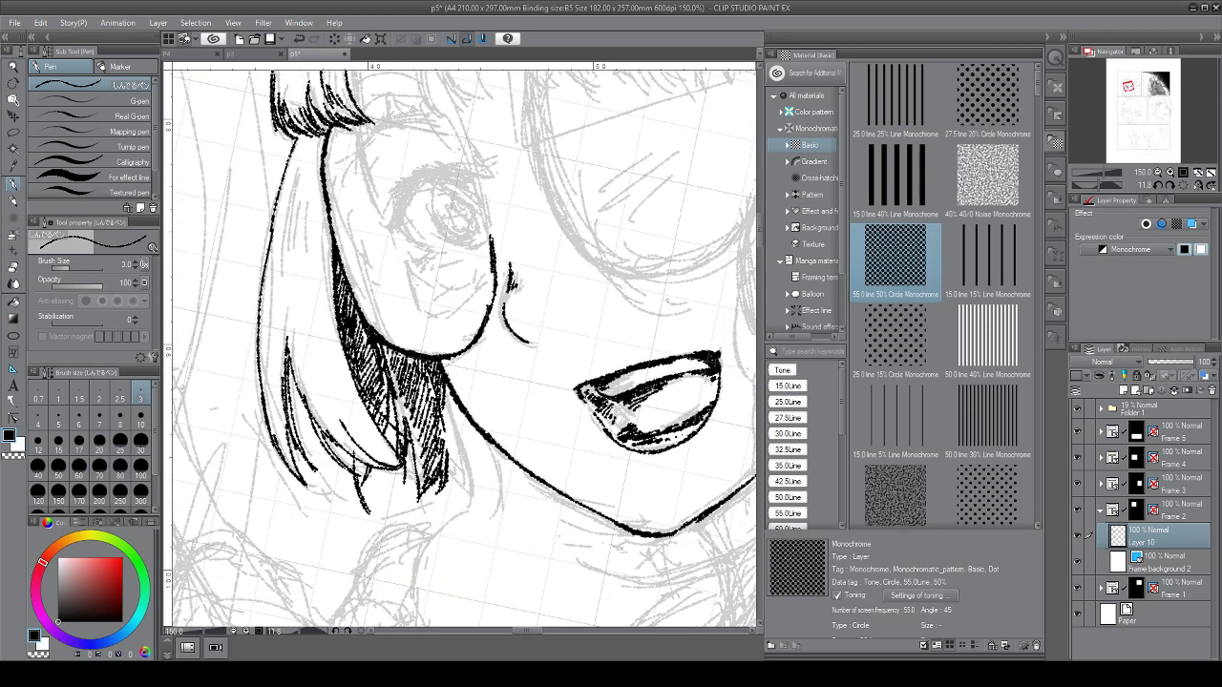
drag(261, 275, 269, 242)
drag(288, 172, 279, 212)
mouse_move(288, 195)
mouse_down()
mouse_move(281, 252)
mouse_move(285, 238)
mouse_up()
drag(303, 204, 294, 230)
mouse_move(268, 386)
mouse_down()
mouse_move(266, 304)
mouse_move(308, 410)
mouse_up()
mouse_move(315, 363)
mouse_down()
mouse_move(328, 397)
mouse_move(343, 398)
mouse_up()
Extend the outer outline of the bangs up to the cap brim, erasing the stray line crossing the brim
scroll(343, 398, down, 4)
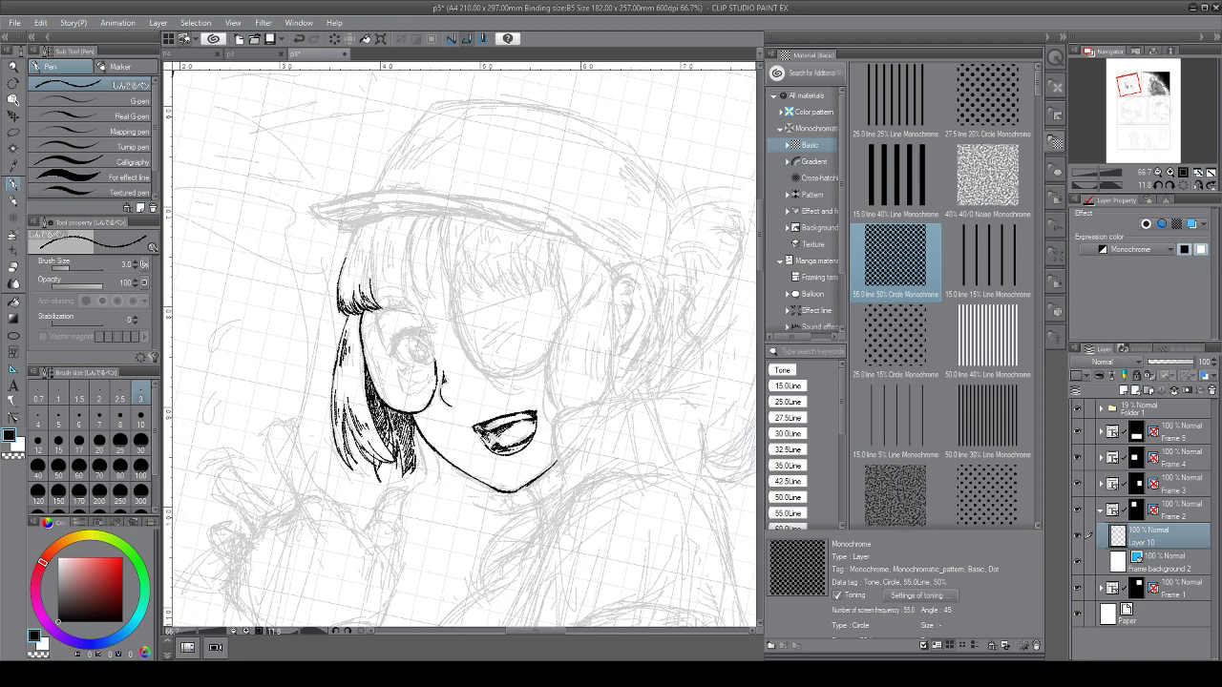
drag(458, 324, 439, 371)
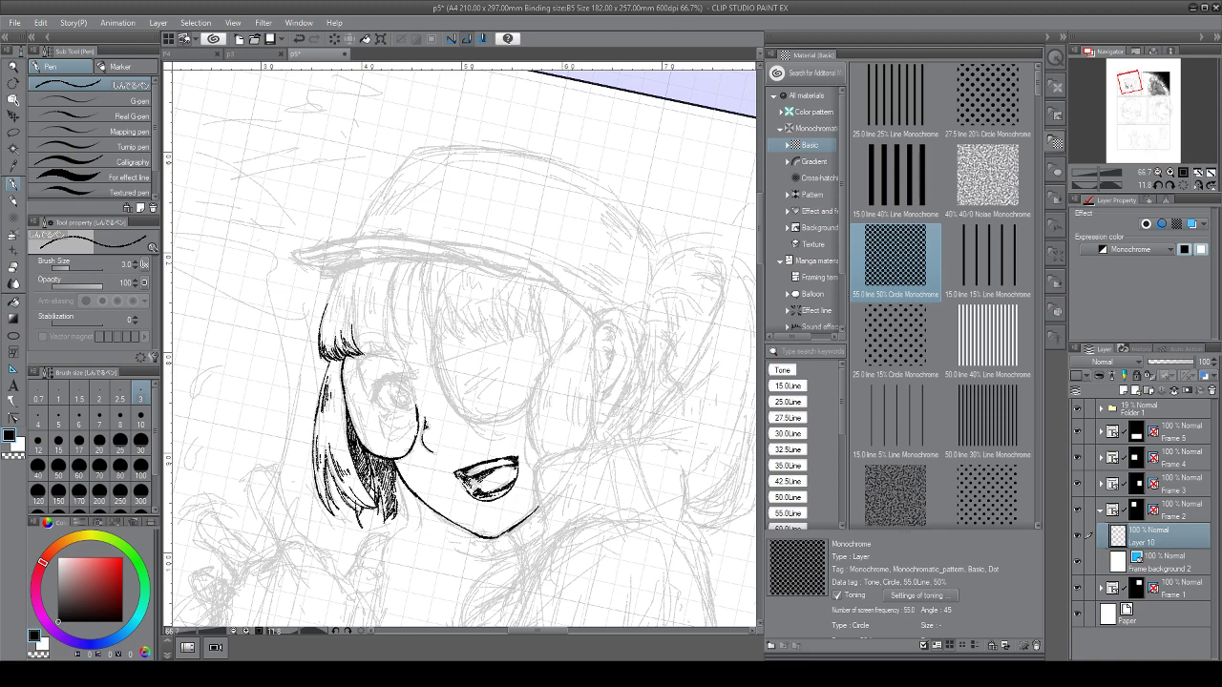
scroll(400, 418, up, 4)
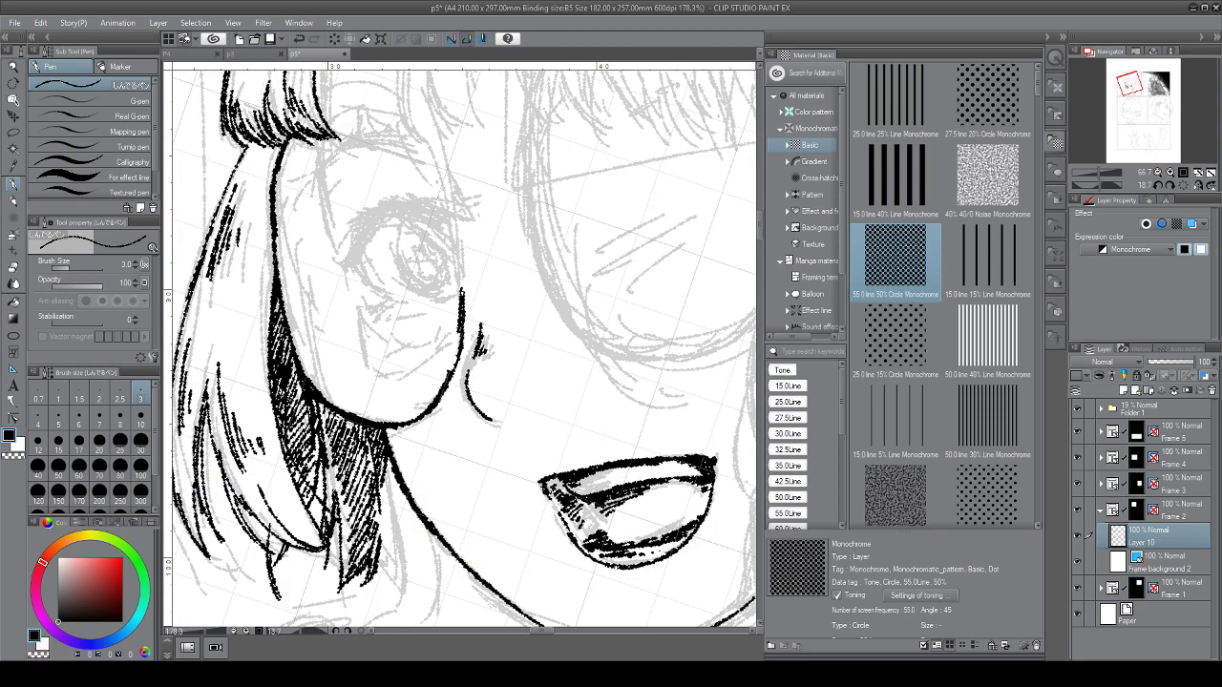
drag(411, 248, 563, 568)
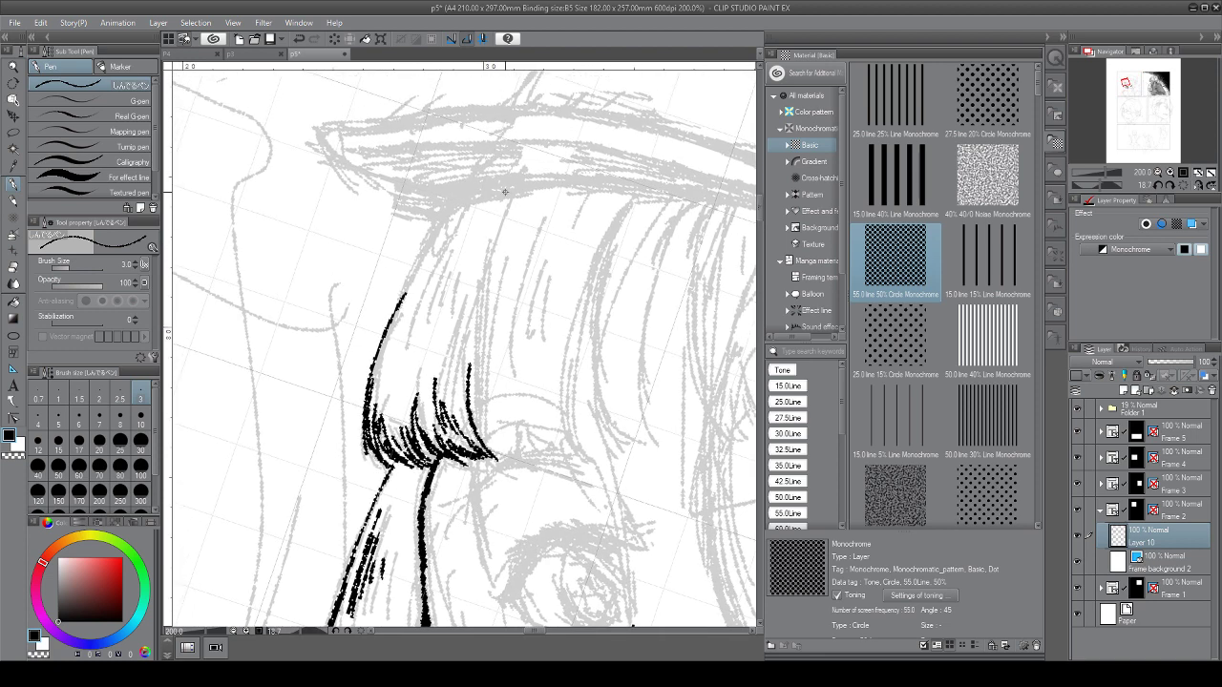
mouse_move(506, 192)
mouse_down()
mouse_move(477, 205)
mouse_move(399, 306)
mouse_move(369, 370)
mouse_up()
mouse_move(469, 216)
mouse_down()
mouse_move(430, 273)
mouse_move(465, 219)
mouse_move(526, 192)
mouse_move(455, 235)
mouse_up()
click(297, 42)
drag(607, 112, 399, 306)
drag(484, 251, 476, 228)
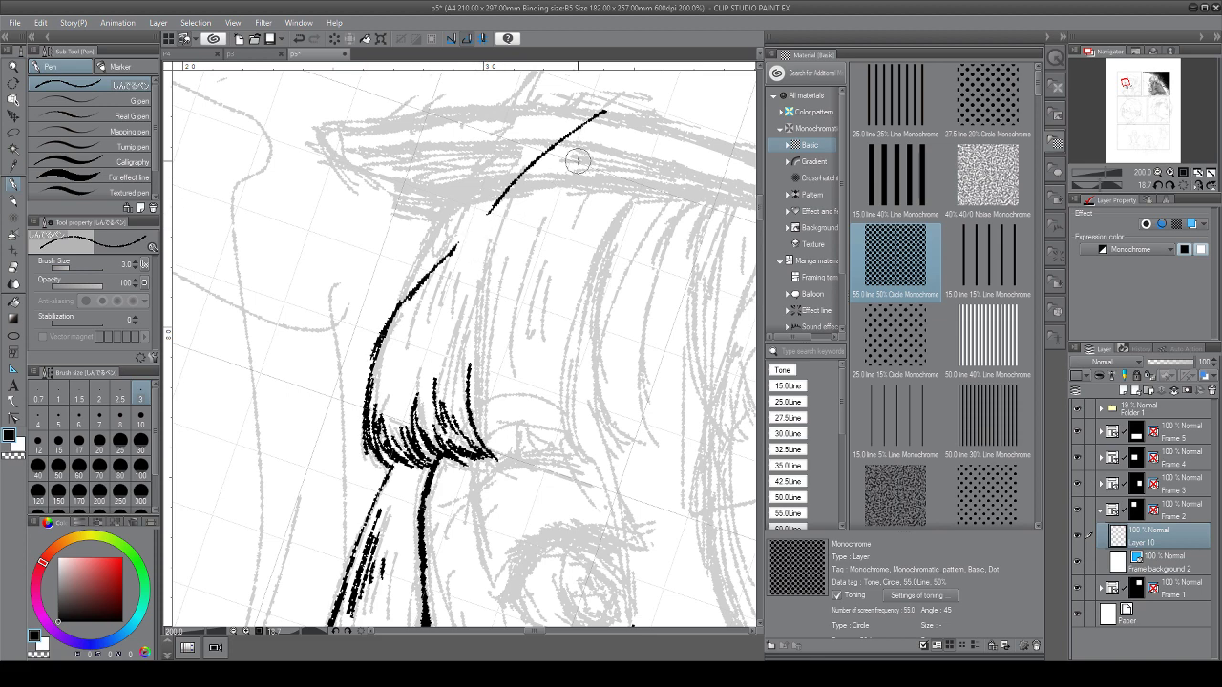
drag(619, 107, 513, 170)
drag(472, 206, 445, 256)
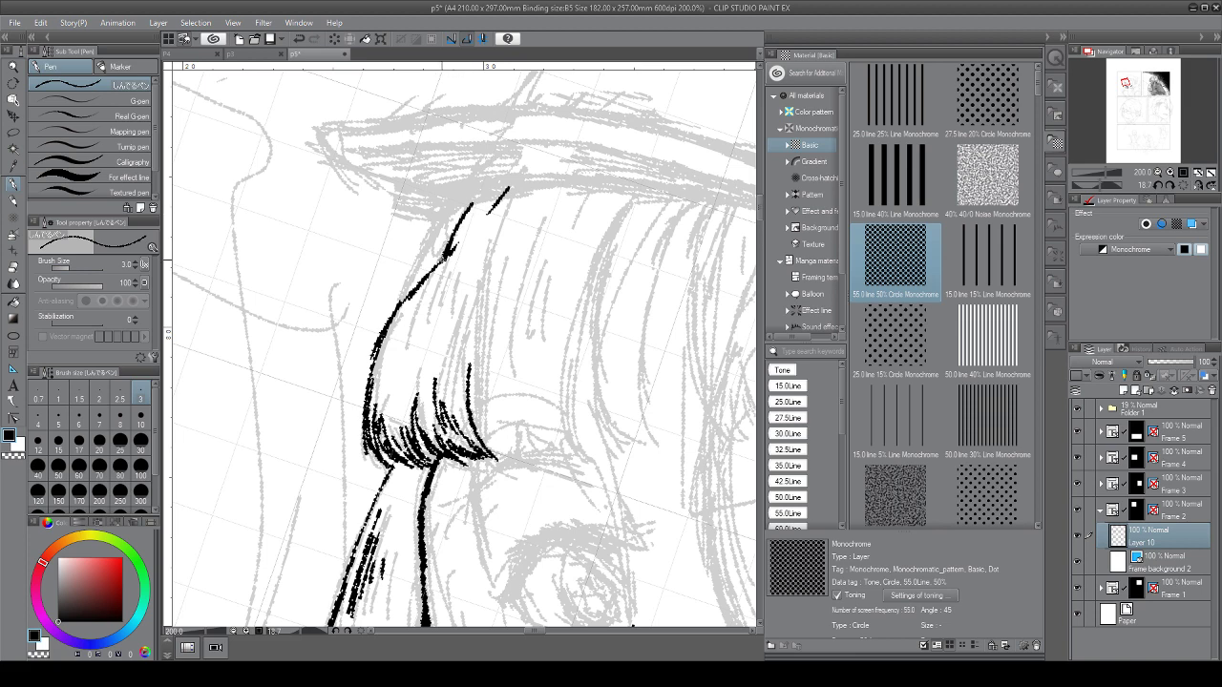
Ink the lower edge of the cap brim where it curves over the top of the bangs
drag(468, 204, 502, 187)
mouse_move(561, 180)
mouse_down()
mouse_move(391, 172)
mouse_move(366, 311)
mouse_move(583, 127)
mouse_up()
mouse_move(381, 381)
mouse_down()
mouse_move(483, 258)
mouse_move(527, 232)
mouse_up()
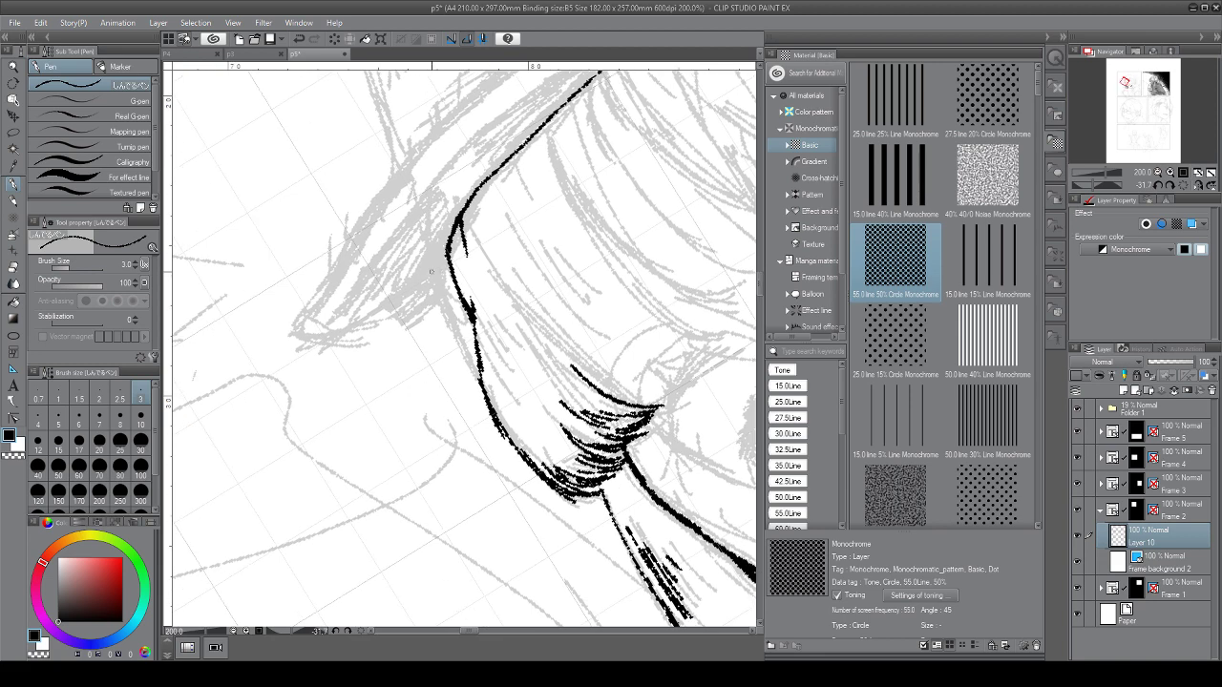
Ink the pointed front tip of the cap brim and redraw its underside line to meet the bangs
drag(448, 272, 371, 318)
mouse_move(386, 199)
mouse_down()
mouse_move(325, 324)
mouse_move(333, 344)
mouse_move(422, 278)
mouse_up()
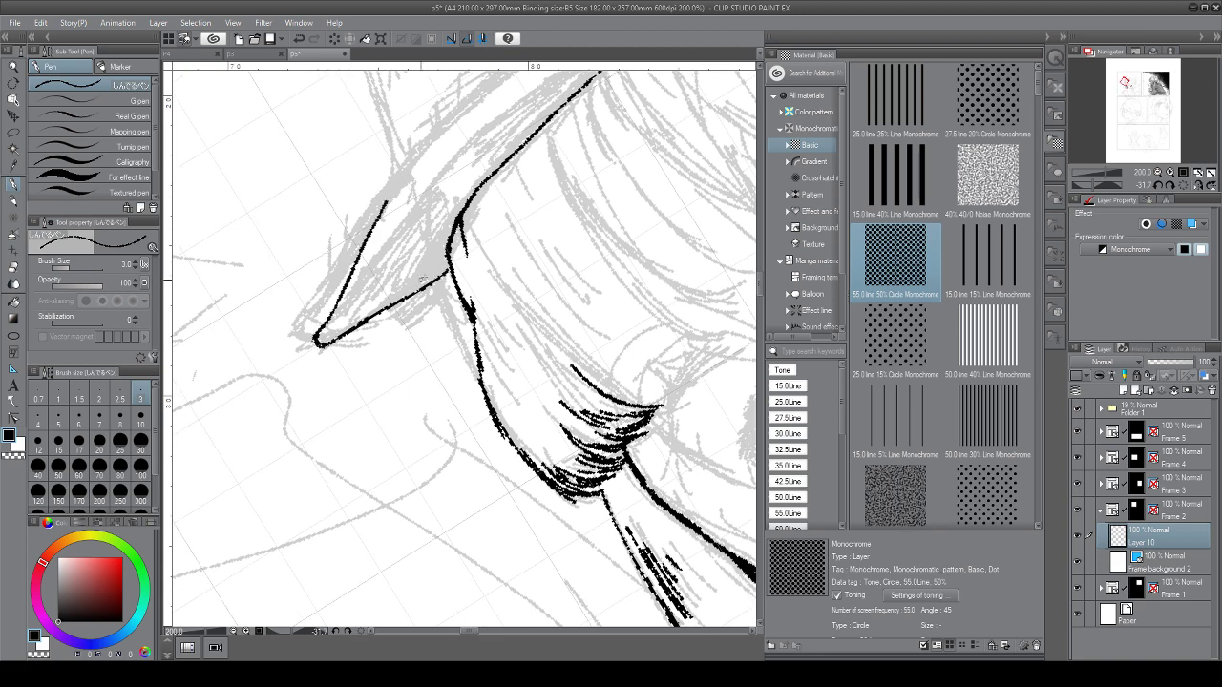
mouse_move(317, 341)
mouse_down()
mouse_move(369, 281)
mouse_move(458, 308)
mouse_move(319, 240)
mouse_up()
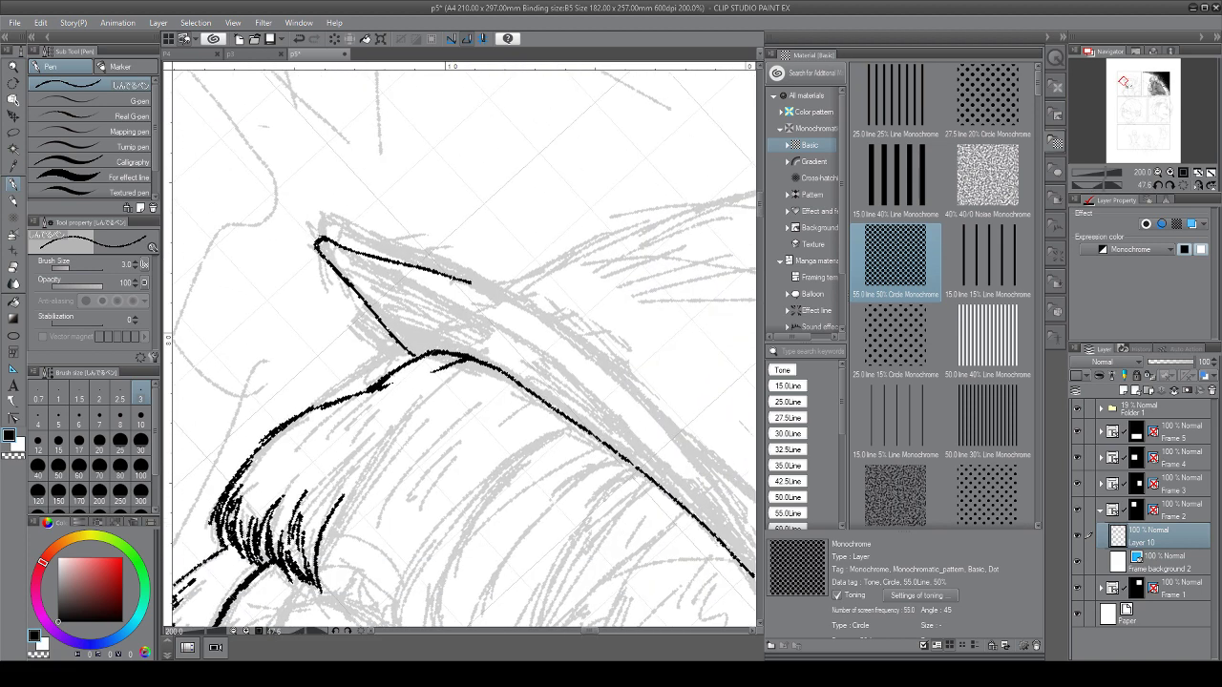
key(ctrl+z)
drag(363, 302, 436, 353)
drag(560, 406, 511, 248)
drag(511, 247, 460, 327)
key(ctrl+minus)
key(ctrl+minus)
key(ctrl+minus)
drag(459, 382, 360, 347)
drag(563, 287, 581, 348)
drag(534, 401, 412, 350)
drag(477, 382, 469, 366)
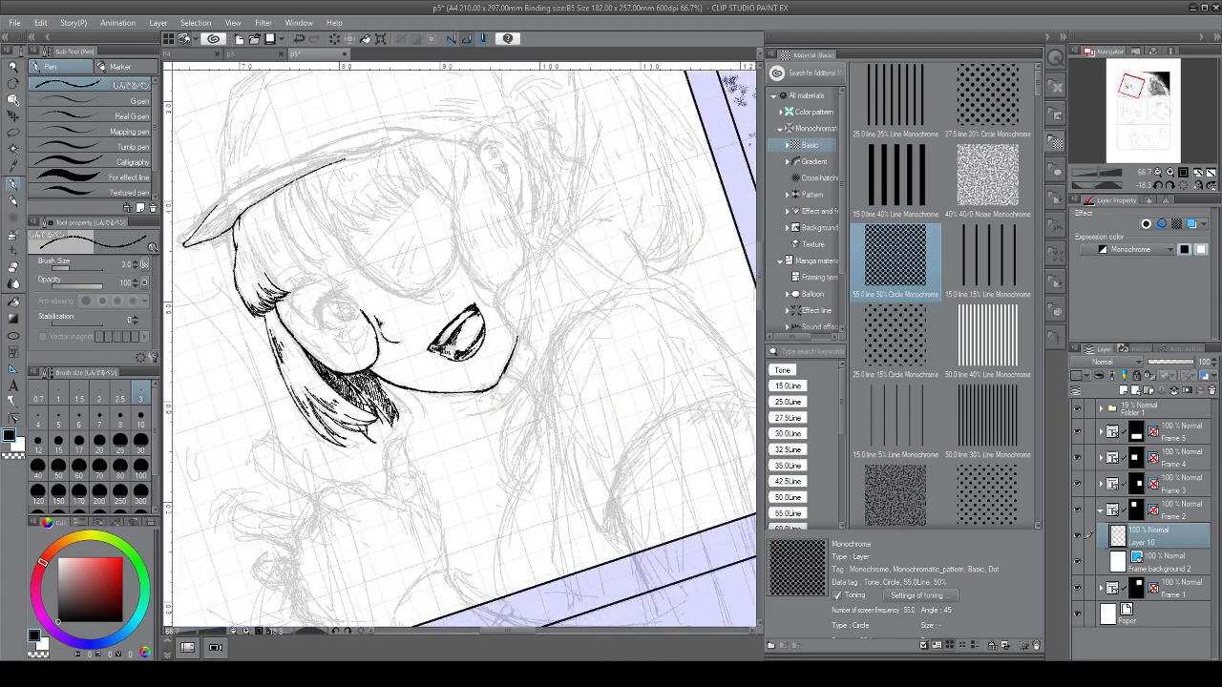
drag(534, 286, 554, 321)
drag(458, 344, 477, 459)
scroll(302, 314, up, 6)
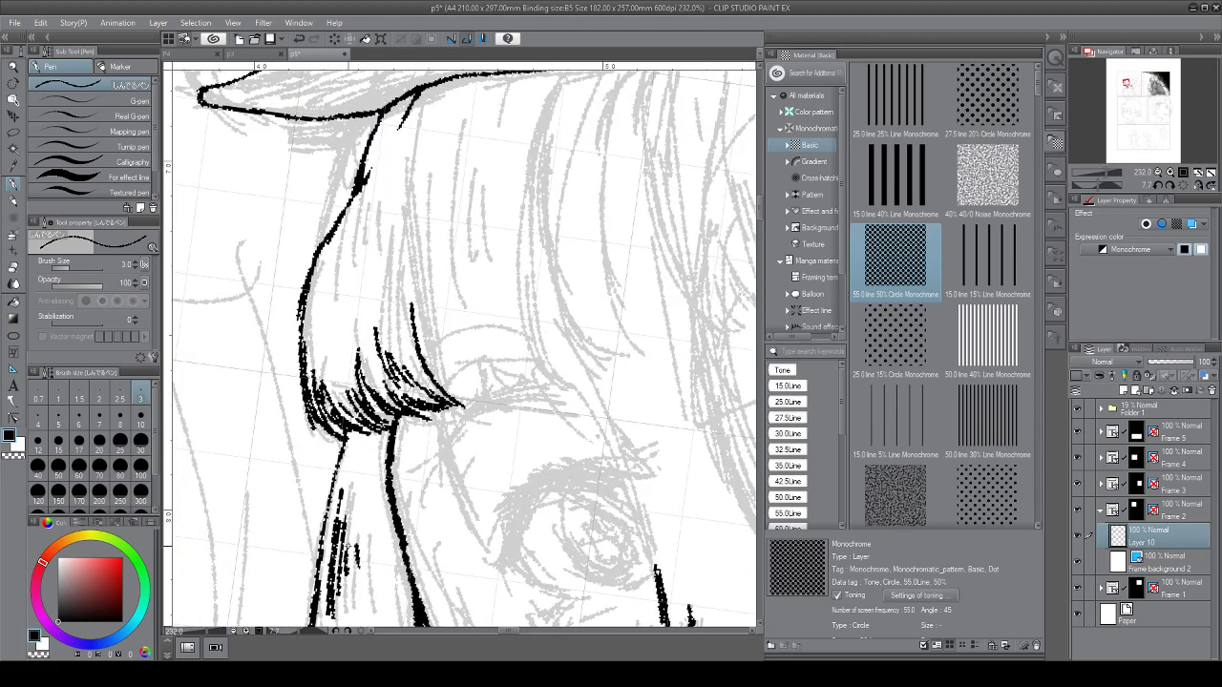
key(ctrl+minus)
key(ctrl+minus)
Thicken the face edge below the bangs and darken the hatched hair shadow where it meets the cheek
drag(349, 547, 304, 452)
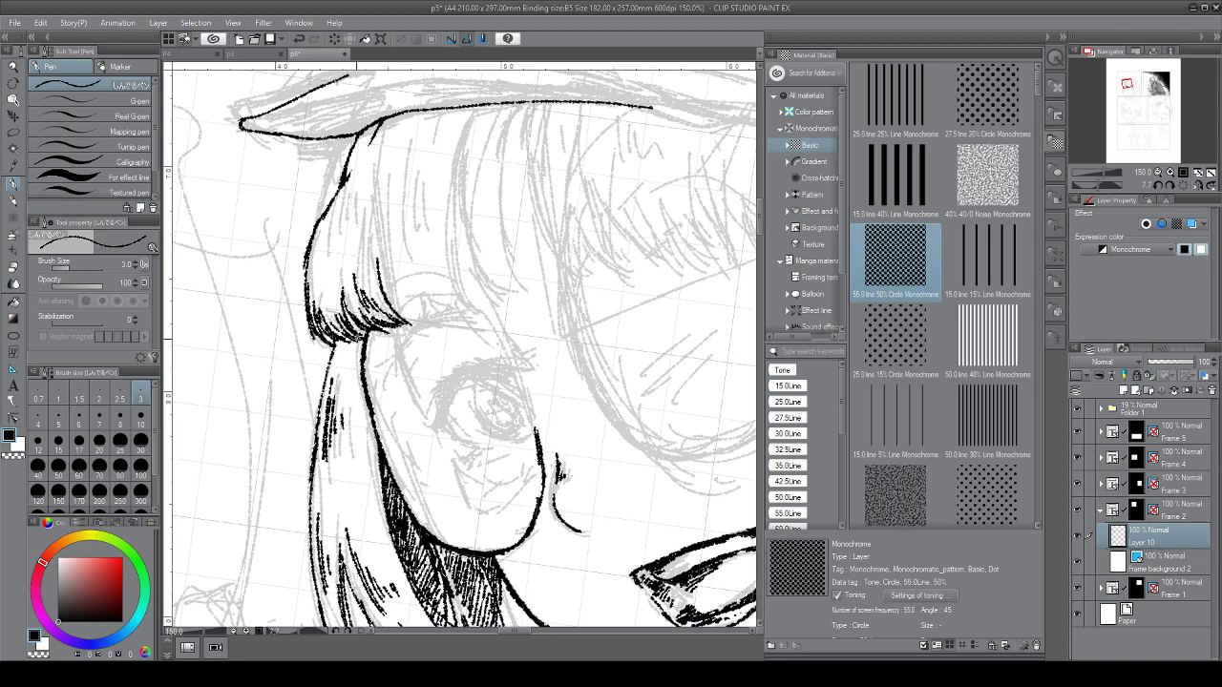
mouse_move(359, 337)
mouse_down()
mouse_move(349, 407)
mouse_move(361, 385)
mouse_up()
scroll(463, 348, down, 3)
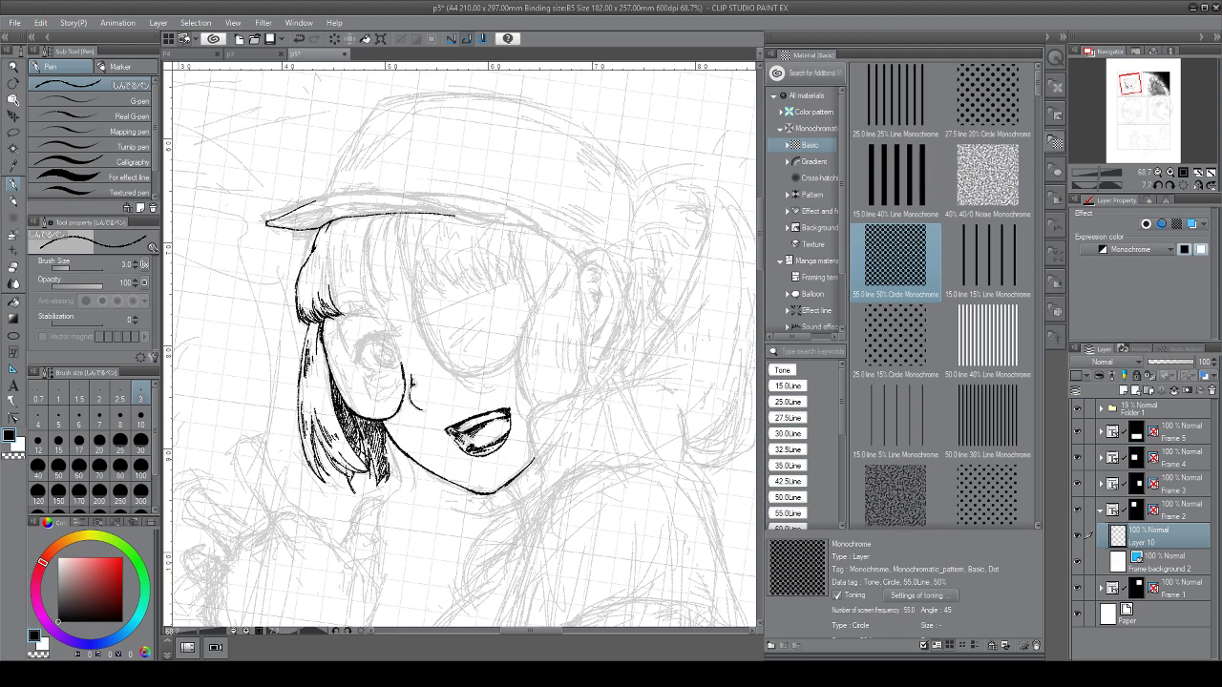
mouse_move(464, 239)
mouse_down()
mouse_move(520, 254)
mouse_move(491, 241)
mouse_move(424, 247)
mouse_move(396, 331)
mouse_up()
scroll(435, 480, up, 1)
key(asciicircum)
scroll(401, 415, up, 3)
drag(398, 284, 410, 372)
drag(396, 294, 410, 373)
drag(400, 219, 396, 307)
drag(407, 183, 398, 339)
drag(399, 201, 381, 332)
drag(398, 312, 387, 335)
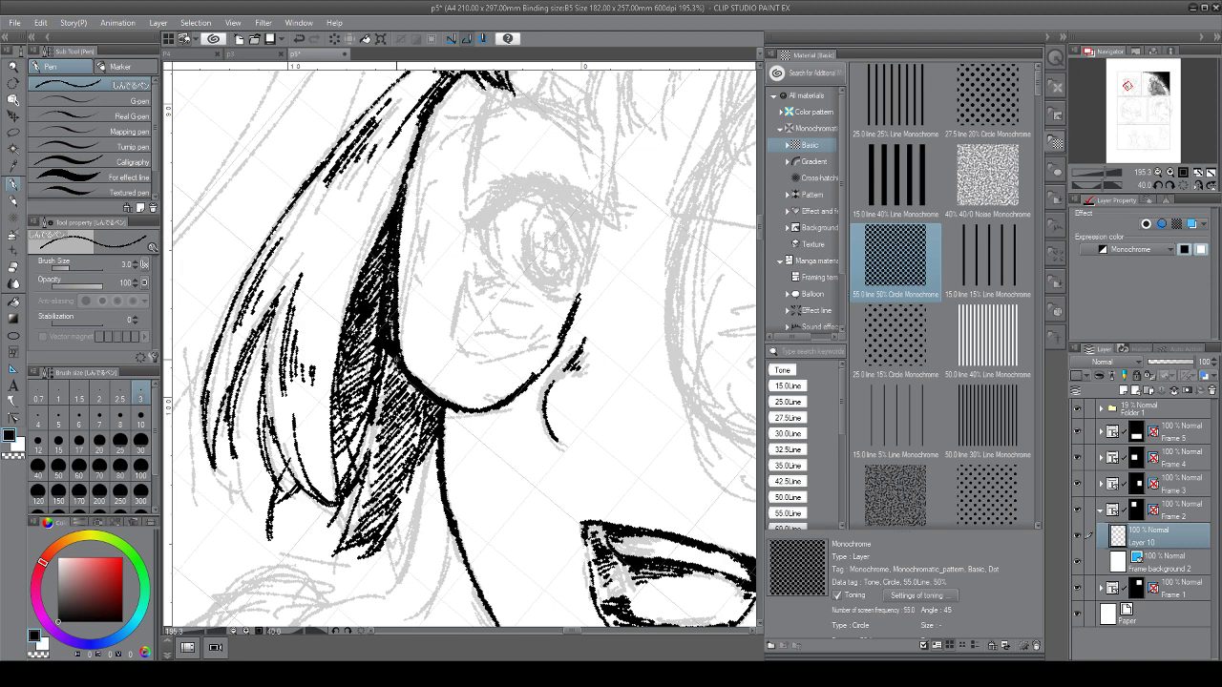
Add short shading lines inside the cheek contour and ink the thin lines beside and below the eye
scroll(446, 477, down, 1)
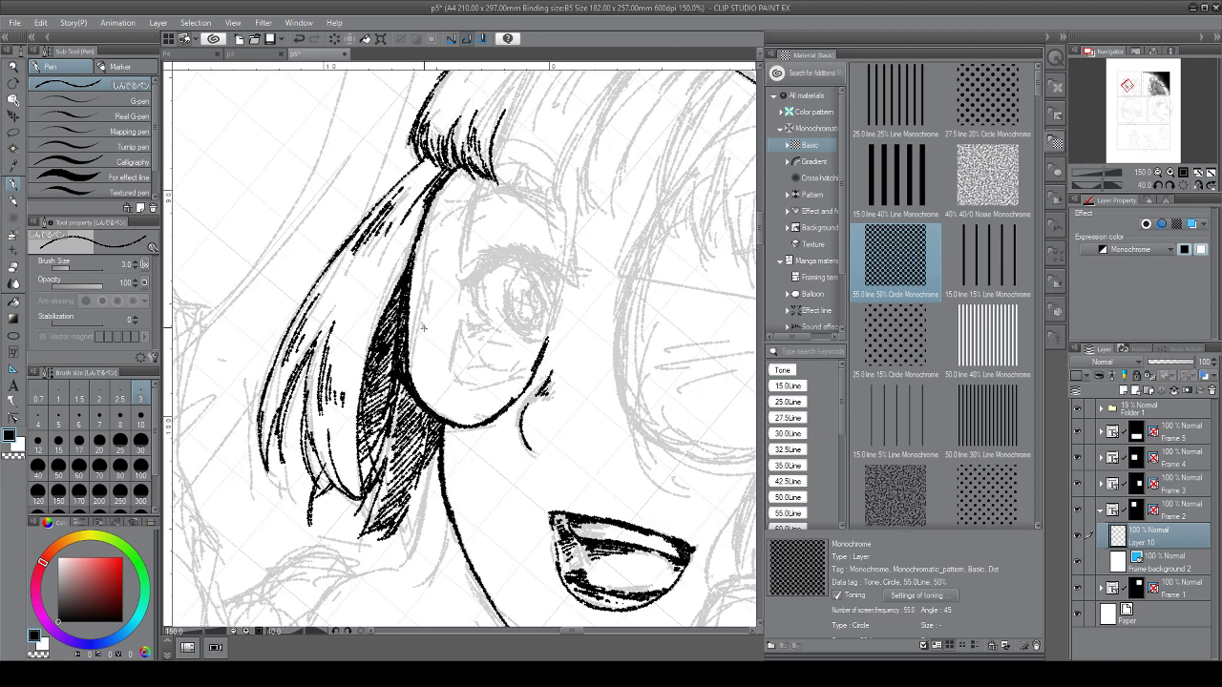
drag(430, 263, 416, 308)
drag(425, 292, 418, 355)
mouse_move(431, 362)
mouse_down()
mouse_move(425, 377)
mouse_move(445, 401)
mouse_up()
mouse_move(435, 391)
mouse_down()
mouse_move(446, 402)
mouse_move(420, 482)
mouse_move(499, 483)
mouse_move(445, 496)
mouse_up()
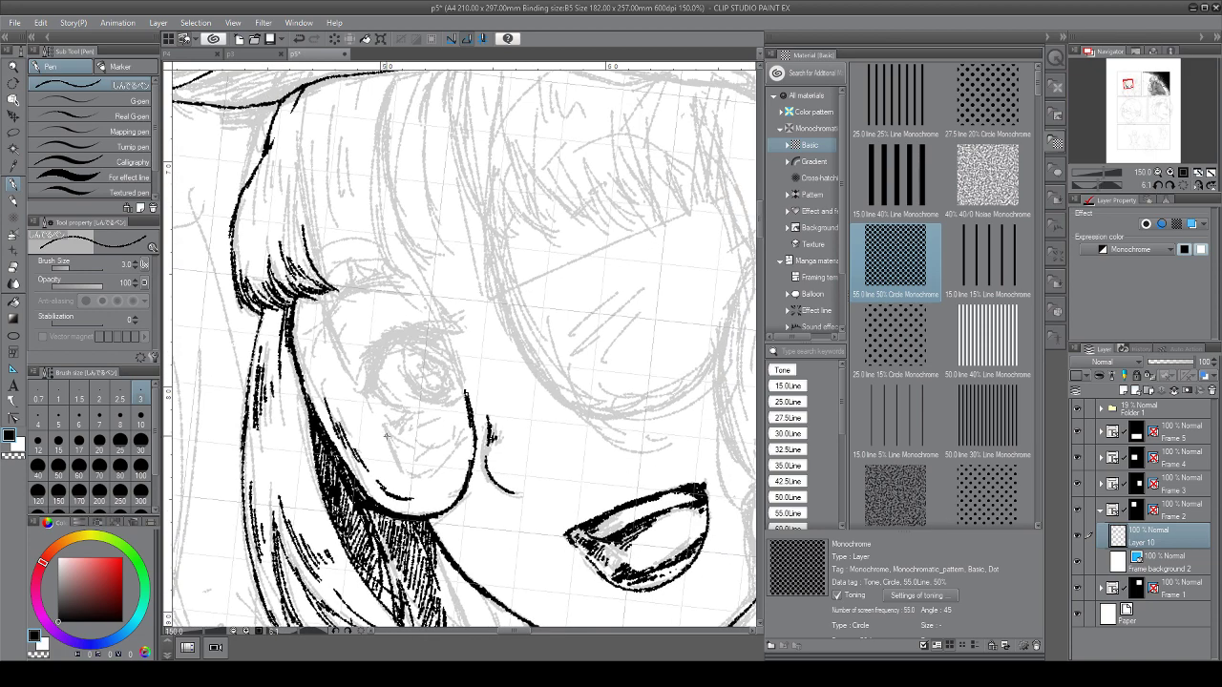
drag(385, 435, 407, 474)
drag(332, 332, 364, 390)
drag(410, 430, 529, 443)
Build up the thick upper lash line of the eye with overlapping strokes down to its outer corner
drag(410, 258, 329, 352)
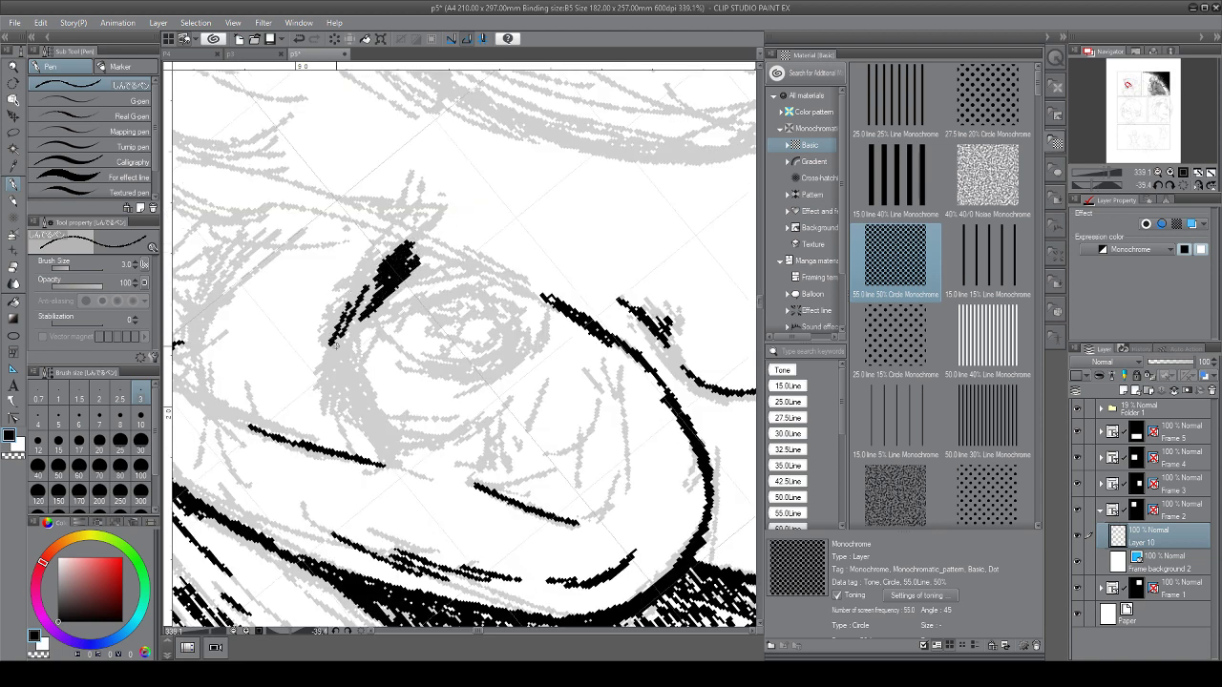
drag(368, 296, 327, 384)
drag(372, 319, 325, 412)
mouse_move(343, 355)
mouse_down()
mouse_move(322, 401)
mouse_move(338, 382)
mouse_move(342, 439)
mouse_move(363, 439)
mouse_move(388, 478)
mouse_up()
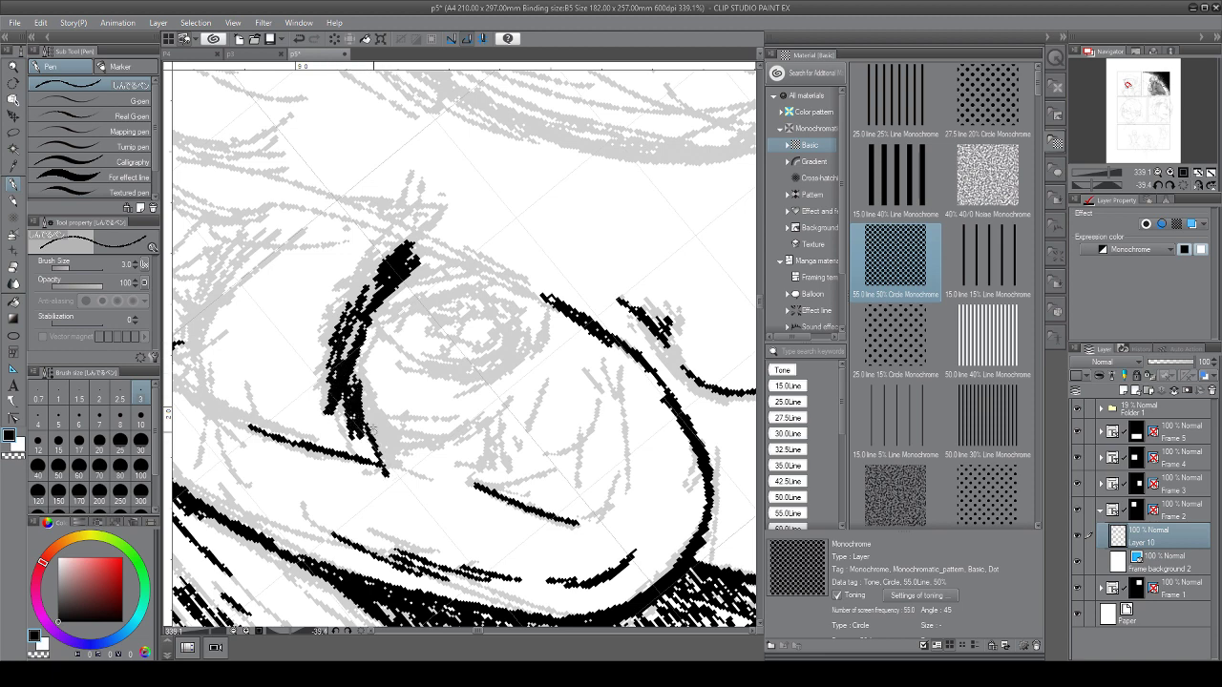
drag(370, 408, 397, 475)
drag(349, 334, 379, 419)
drag(356, 346, 368, 393)
drag(381, 291, 357, 368)
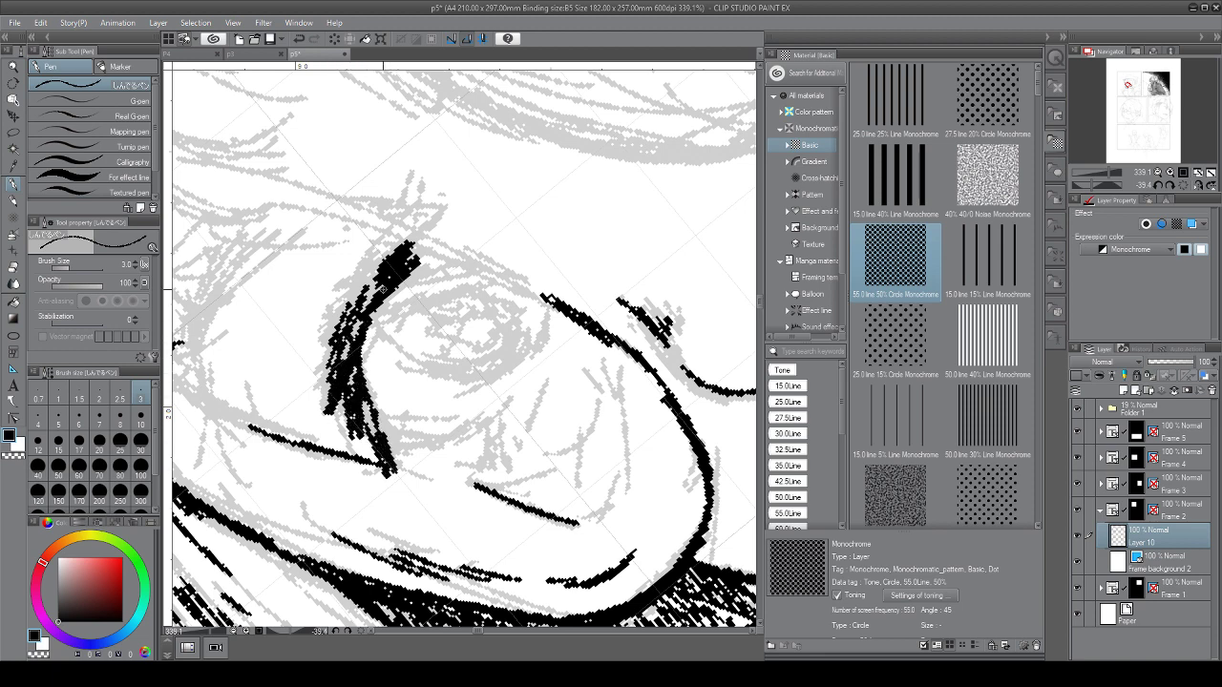
Ink the inner end of the upper lash line with strokes slanting down toward the nose
mouse_move(603, 351)
mouse_down()
mouse_move(577, 439)
mouse_move(527, 484)
mouse_up()
drag(477, 382, 431, 302)
drag(420, 264, 465, 341)
drag(421, 265, 475, 345)
drag(444, 283, 483, 355)
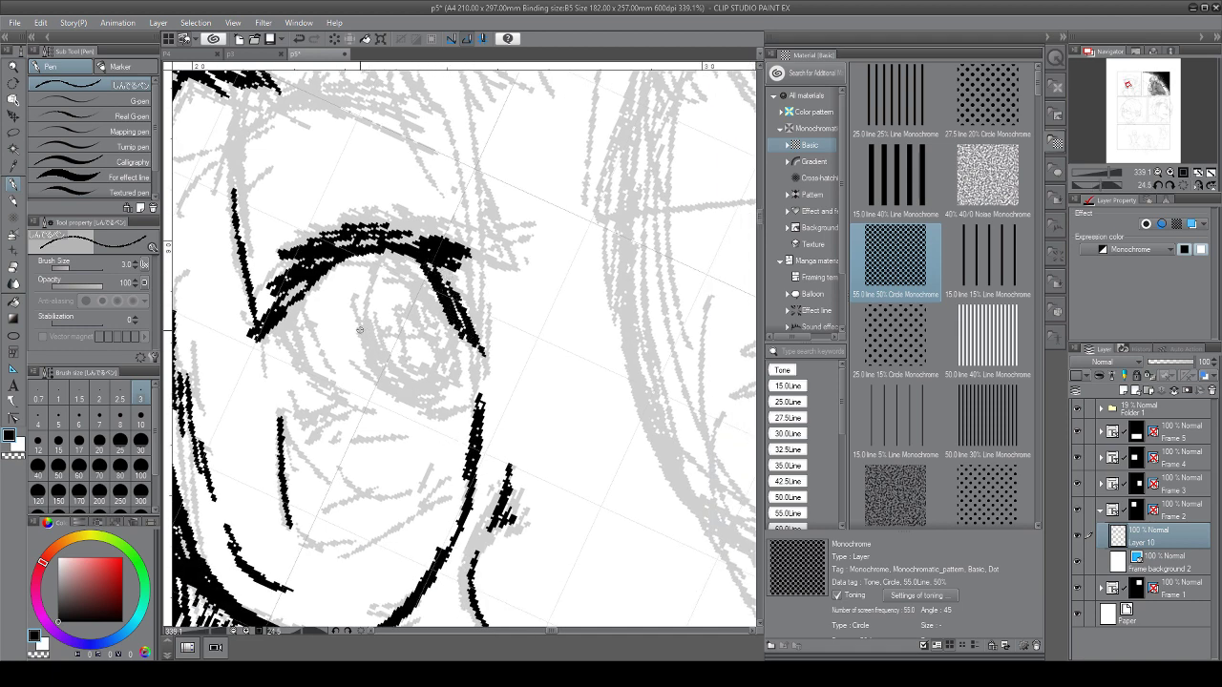
Ink the iris outline and fill the pupil and upper iris with dark strokes, leaving small highlights
mouse_move(358, 310)
mouse_down()
mouse_move(378, 373)
mouse_move(376, 273)
mouse_move(358, 304)
mouse_move(374, 299)
mouse_move(393, 399)
mouse_move(441, 402)
mouse_move(453, 346)
mouse_move(454, 394)
mouse_up()
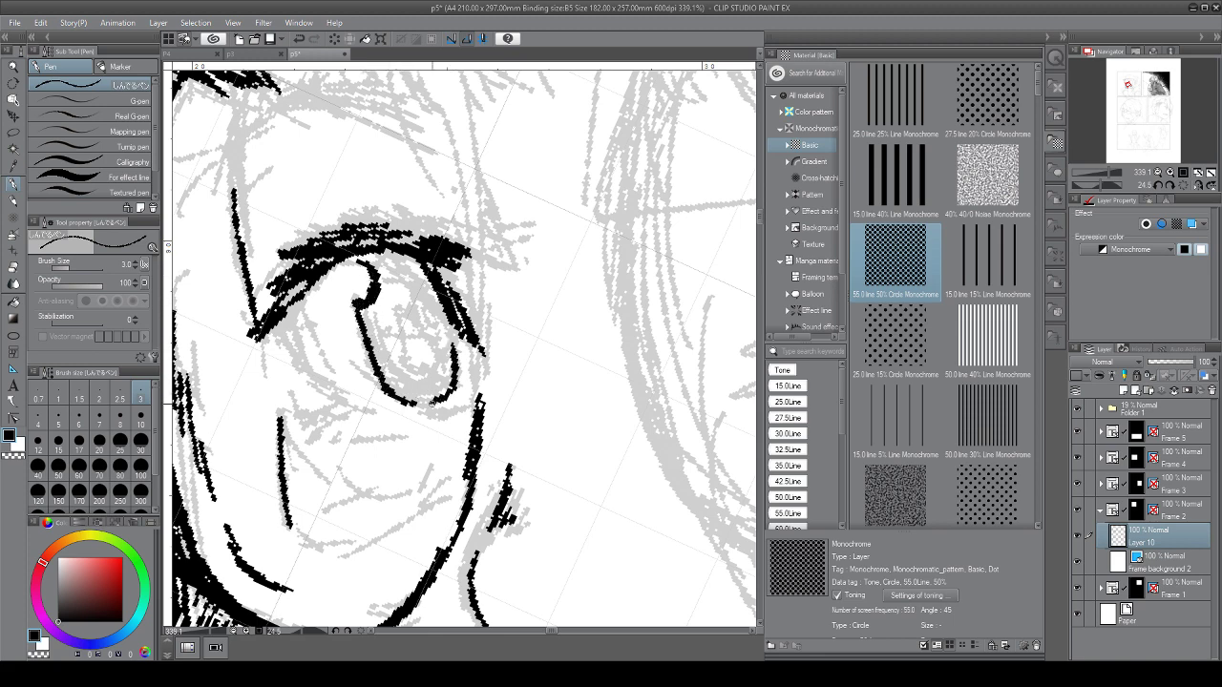
mouse_move(409, 361)
mouse_down()
mouse_move(439, 341)
mouse_move(406, 345)
mouse_move(399, 367)
mouse_move(439, 380)
mouse_up()
mouse_move(411, 311)
mouse_down()
mouse_move(399, 323)
mouse_move(424, 355)
mouse_up()
mouse_move(426, 330)
mouse_down()
mouse_move(414, 336)
mouse_move(436, 341)
mouse_move(402, 277)
mouse_move(441, 328)
mouse_up()
mouse_move(378, 260)
mouse_down()
mouse_move(435, 307)
mouse_move(424, 277)
mouse_move(382, 331)
mouse_move(391, 305)
mouse_move(397, 323)
mouse_move(421, 309)
mouse_move(442, 380)
mouse_up()
drag(441, 317, 453, 378)
mouse_move(380, 351)
mouse_down()
mouse_move(408, 387)
mouse_move(443, 391)
mouse_up()
mouse_move(367, 308)
mouse_down()
mouse_move(377, 386)
mouse_move(363, 361)
mouse_up()
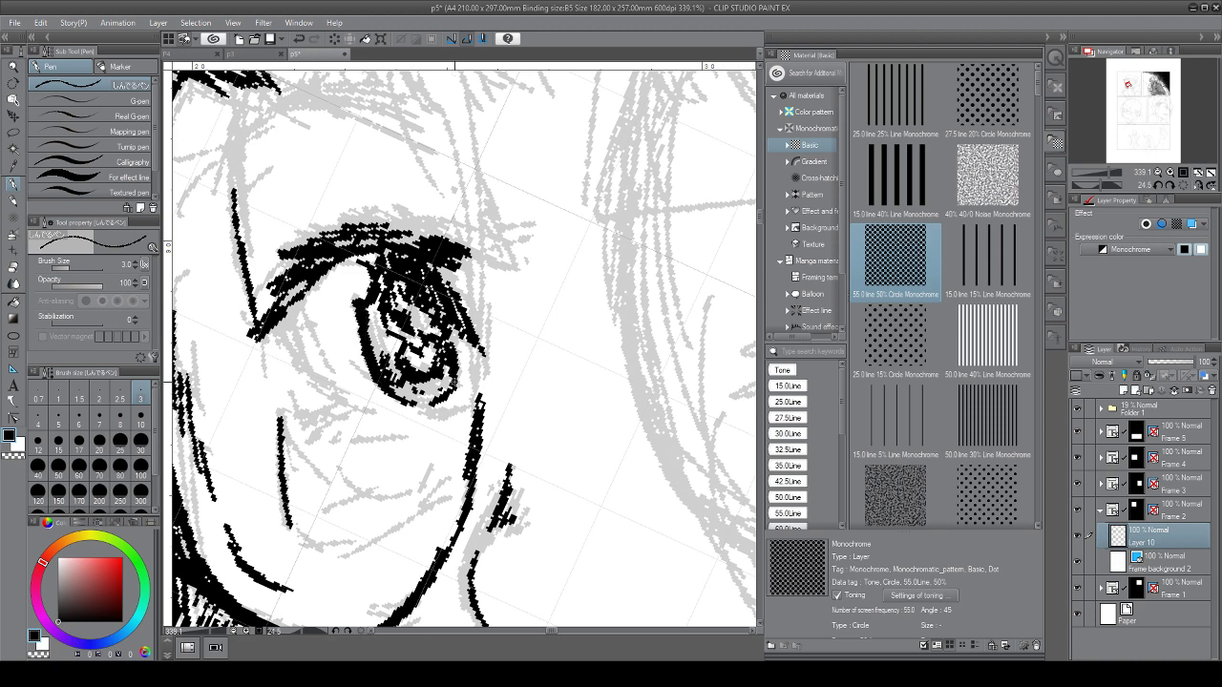
Darken the inner side of the eye beside the iris and start the lower eyelid line
mouse_move(460, 350)
mouse_down()
mouse_move(453, 396)
mouse_move(464, 399)
mouse_up()
drag(448, 319, 458, 355)
drag(291, 342, 350, 392)
mouse_move(478, 355)
mouse_down()
mouse_move(433, 264)
mouse_move(452, 290)
mouse_up()
drag(448, 277, 468, 319)
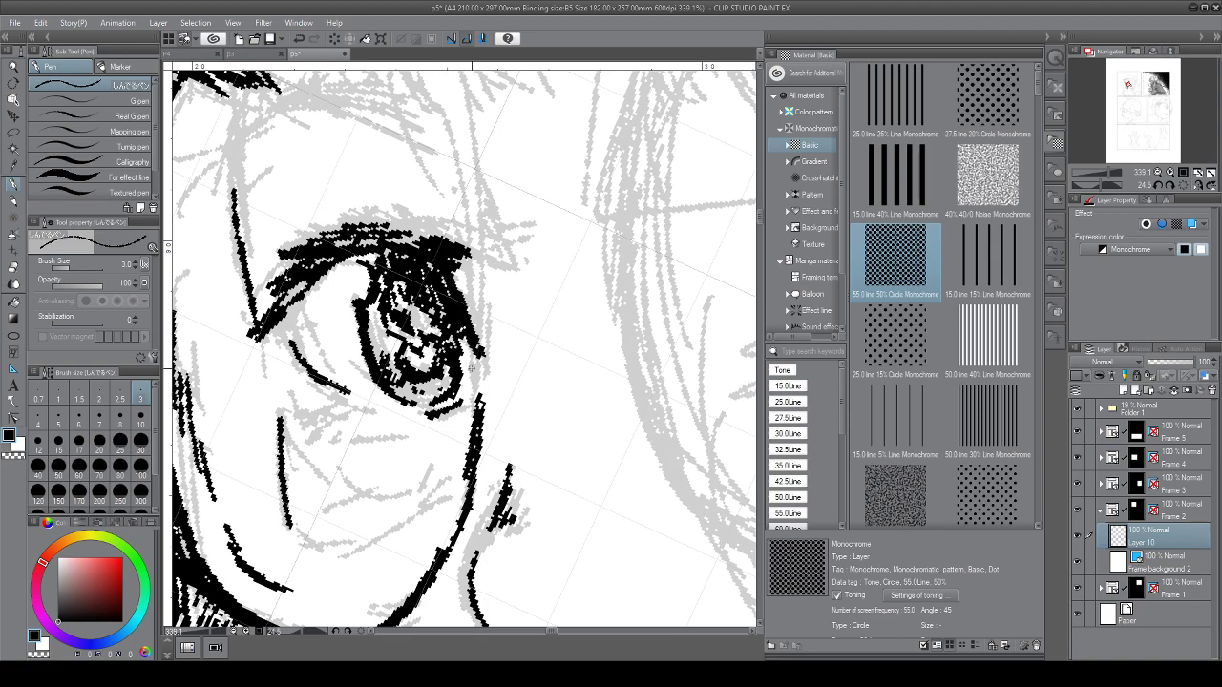
Ink the lower eyelid with short lash strokes running from the outer corner to beneath the iris
scroll(435, 435, down, 3)
mouse_move(517, 543)
mouse_down()
mouse_move(532, 443)
mouse_move(518, 406)
mouse_move(507, 557)
mouse_up()
scroll(412, 448, up, 3)
drag(443, 449, 411, 447)
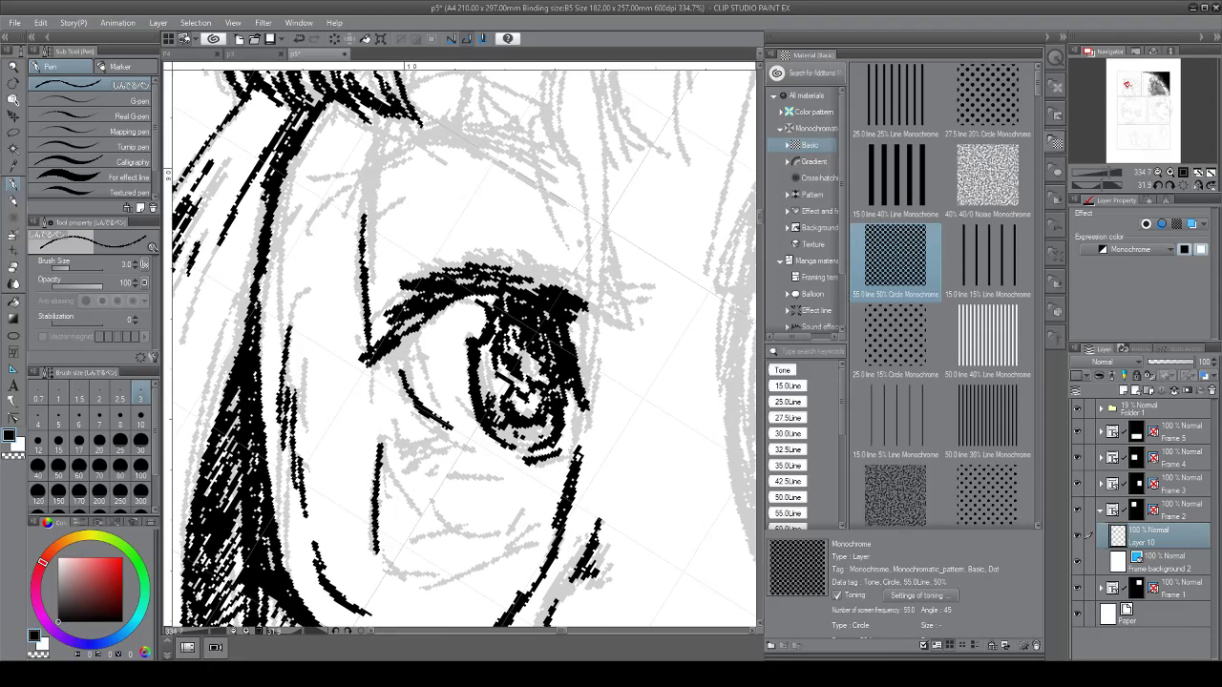
mouse_move(393, 350)
mouse_down()
mouse_move(409, 334)
mouse_move(397, 380)
mouse_move(444, 421)
mouse_move(480, 426)
mouse_move(453, 444)
mouse_move(485, 445)
mouse_move(552, 389)
mouse_move(495, 465)
mouse_move(536, 404)
mouse_up()
mouse_move(506, 466)
mouse_down()
mouse_move(519, 429)
mouse_move(509, 426)
mouse_move(496, 444)
mouse_move(409, 449)
mouse_up()
mouse_move(371, 508)
mouse_down()
mouse_move(283, 382)
mouse_move(300, 263)
mouse_up()
drag(302, 418, 377, 442)
drag(339, 427, 428, 444)
mouse_move(372, 405)
mouse_down()
mouse_move(400, 425)
mouse_move(363, 395)
mouse_up()
mouse_move(409, 426)
mouse_down()
mouse_move(376, 403)
mouse_move(464, 452)
mouse_up()
Finish the eye's inner corner line and ink the eyelid crease above the upper lashes
drag(481, 470, 522, 513)
drag(522, 500, 495, 445)
mouse_move(524, 489)
mouse_down()
mouse_move(611, 380)
mouse_move(535, 325)
mouse_move(522, 336)
mouse_up()
drag(316, 356, 358, 299)
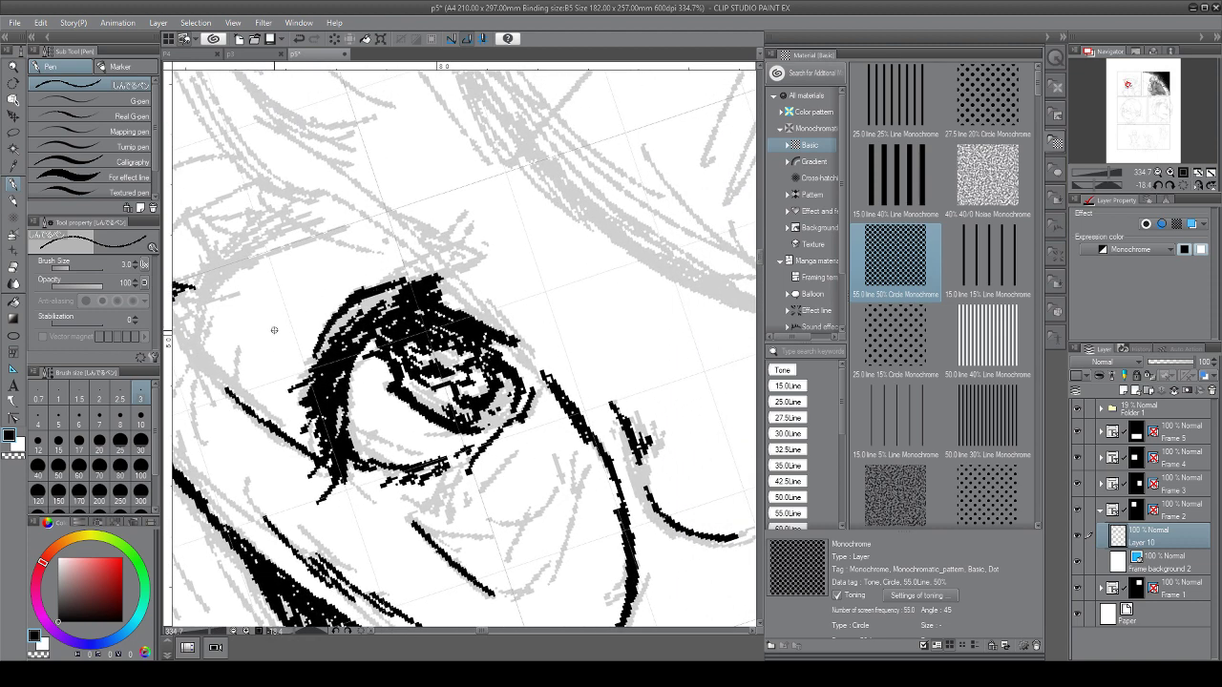
Add short hatching strokes above the outer upper eyelid and touch up the lines around the eye
mouse_move(264, 310)
mouse_down()
mouse_move(273, 365)
mouse_move(291, 376)
mouse_up()
drag(285, 356, 302, 393)
drag(382, 382, 538, 425)
mouse_move(376, 351)
mouse_down()
mouse_move(440, 291)
mouse_move(510, 255)
mouse_move(462, 261)
mouse_up()
drag(530, 242, 447, 268)
drag(527, 247, 388, 314)
mouse_move(429, 283)
mouse_down()
mouse_move(367, 369)
mouse_move(392, 325)
mouse_move(461, 268)
mouse_up()
drag(449, 334, 430, 334)
drag(382, 296, 292, 304)
drag(506, 354, 382, 351)
mouse_move(333, 264)
mouse_down()
mouse_move(369, 280)
mouse_move(336, 265)
mouse_up()
scroll(463, 349, down, 5)
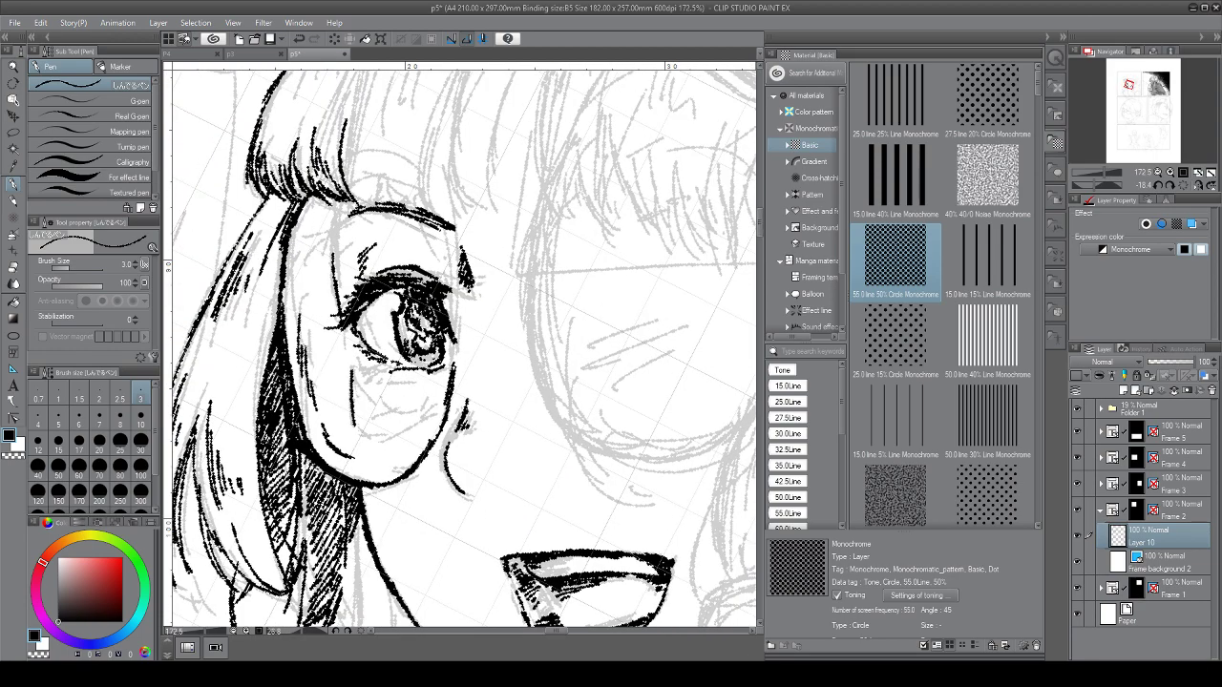
scroll(391, 550, up, 5)
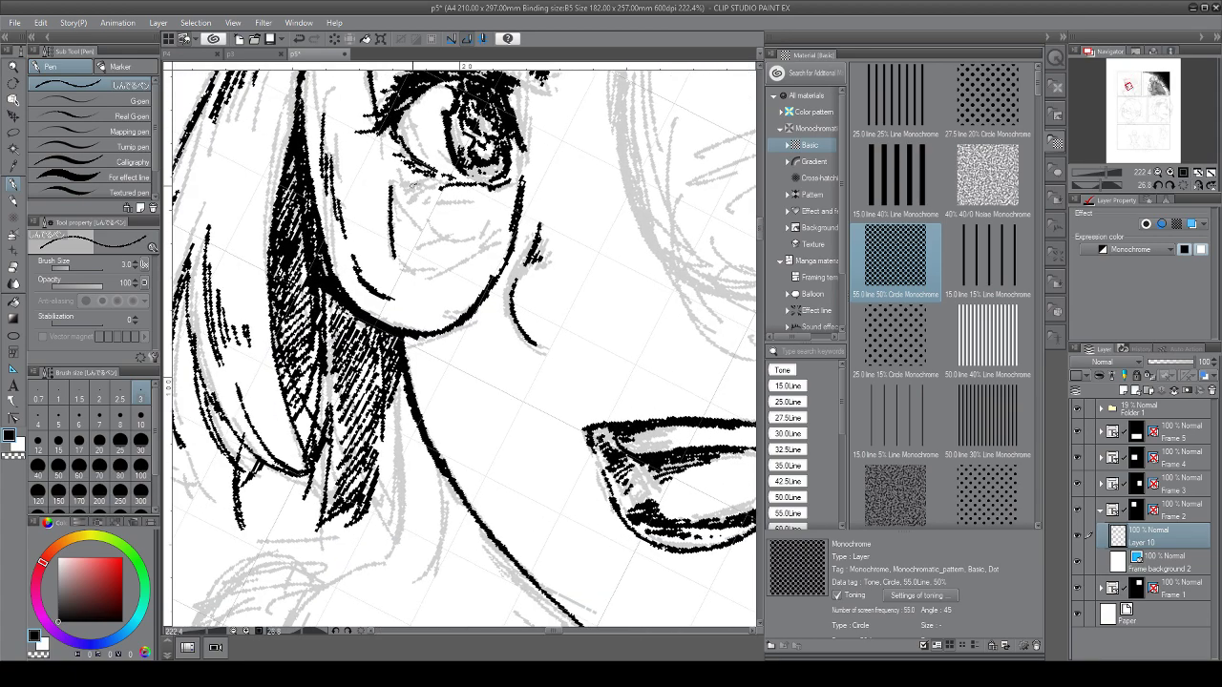
Hatch shading beneath the lower eyelid and along the inside of the round glasses lens on the nose side
drag(427, 185, 406, 197)
mouse_move(438, 194)
mouse_down()
mouse_move(407, 205)
mouse_move(417, 206)
mouse_up()
drag(498, 195, 462, 212)
mouse_move(499, 200)
mouse_down()
mouse_move(478, 214)
mouse_move(504, 203)
mouse_move(451, 392)
mouse_move(423, 437)
mouse_up()
mouse_move(452, 353)
mouse_down()
mouse_move(466, 349)
mouse_move(457, 432)
mouse_up()
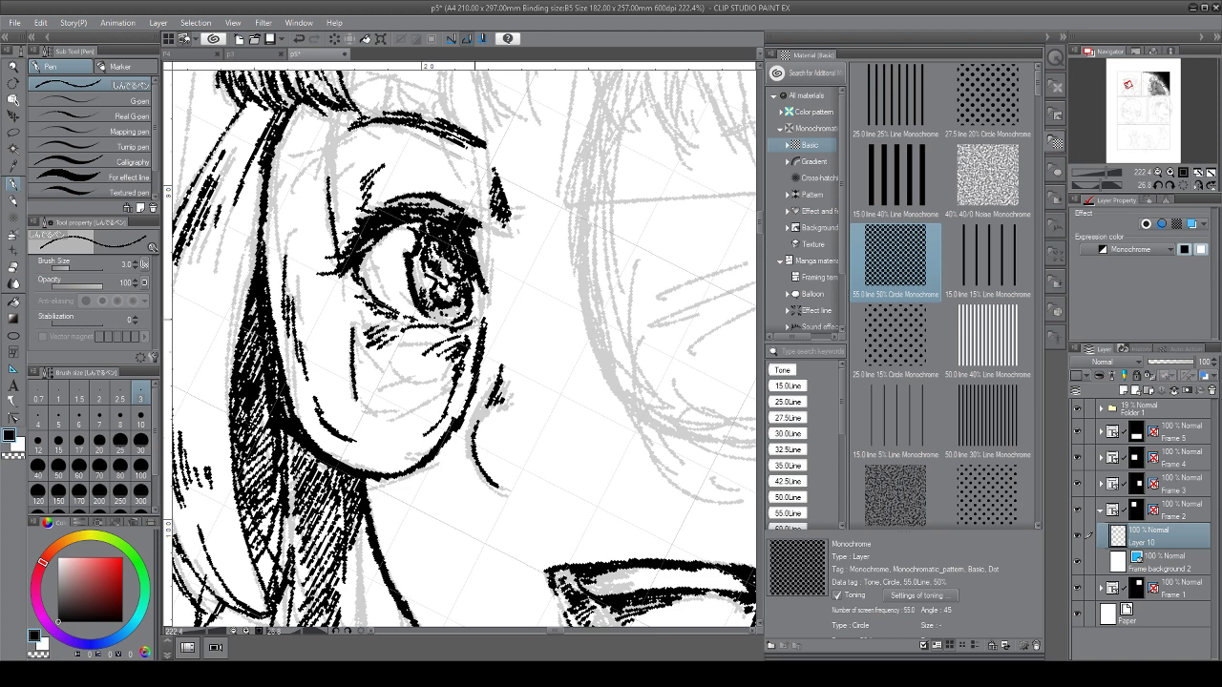
mouse_move(477, 317)
mouse_down()
mouse_move(464, 410)
mouse_move(441, 432)
mouse_up()
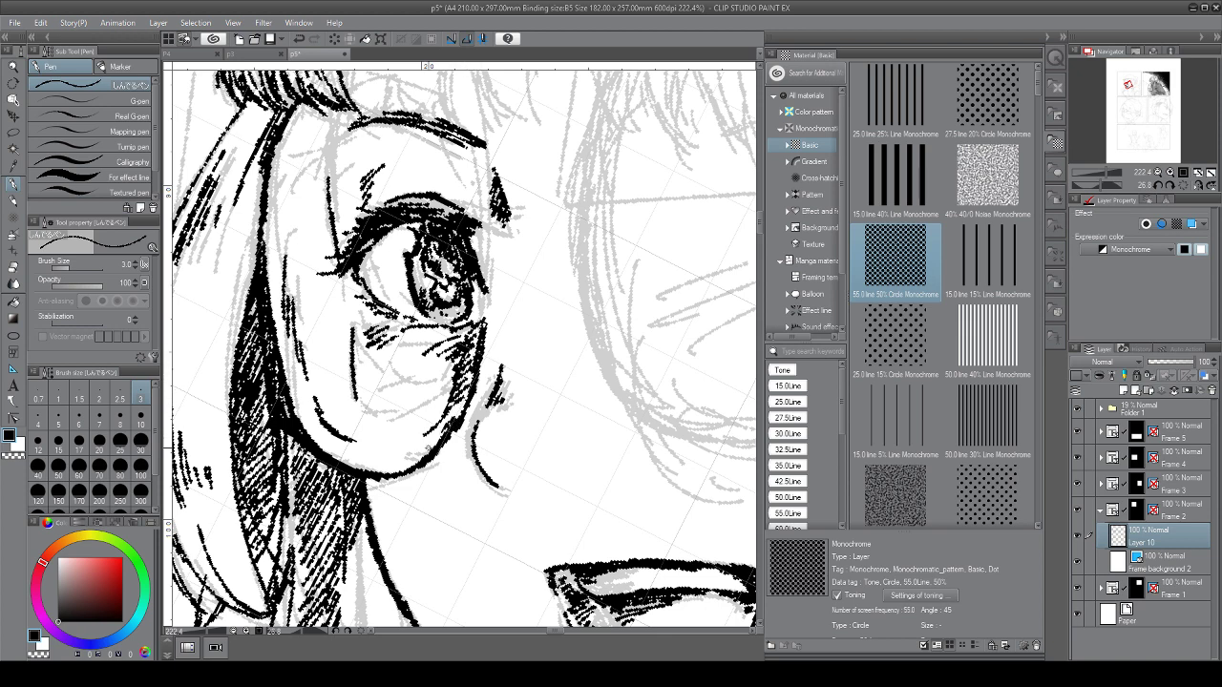
Ink the lens rim's upper curve on the nose side, passing over the end of the eyebrow
mouse_move(477, 143)
mouse_down()
mouse_move(466, 168)
mouse_move(476, 155)
mouse_up()
mouse_move(477, 146)
mouse_down()
mouse_move(468, 164)
mouse_move(466, 141)
mouse_move(414, 313)
mouse_up()
drag(398, 238, 425, 301)
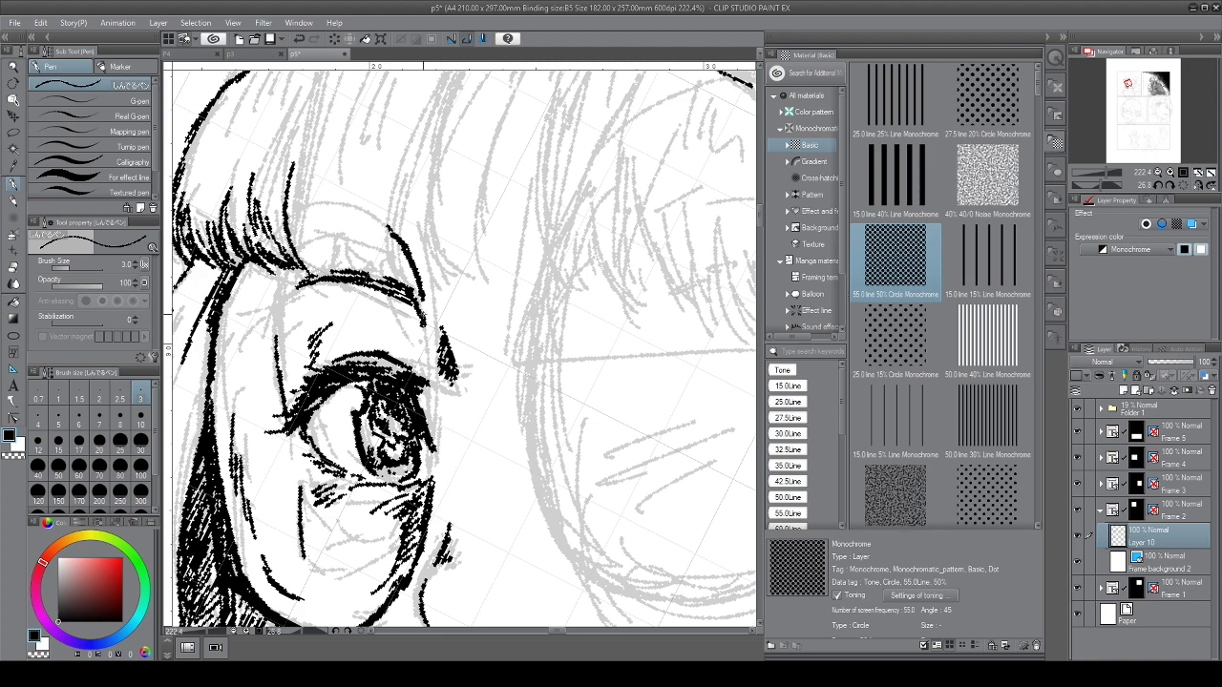
Ink the long bang strands falling from the cap brim over the eyebrow, ending in pointed tips
scroll(435, 458, down, 1)
drag(472, 616, 437, 434)
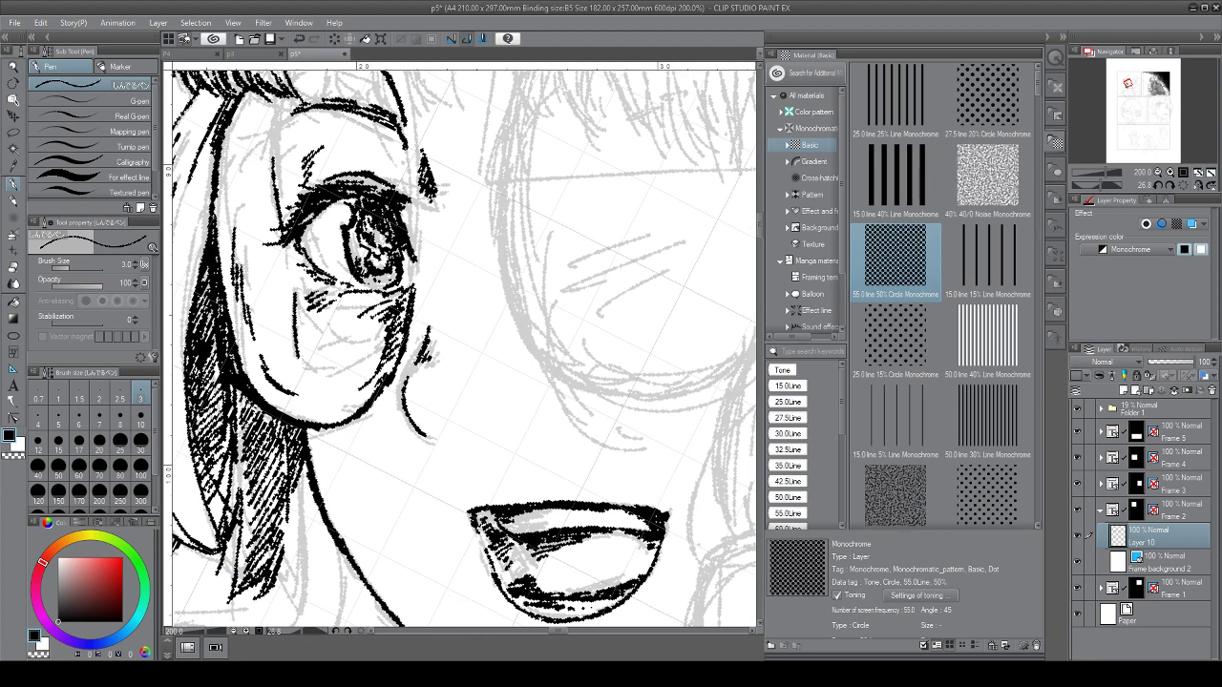
scroll(436, 485, down, 2)
key(ctrl+minus)
key(ctrl+minus)
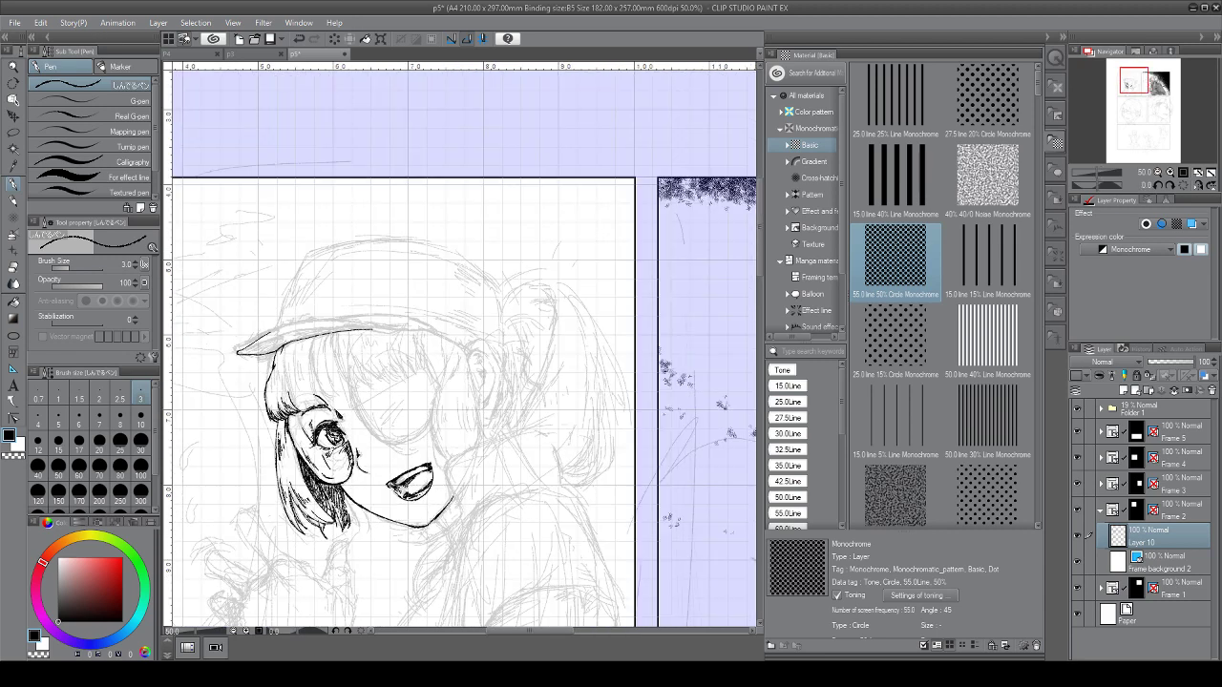
drag(408, 458, 497, 459)
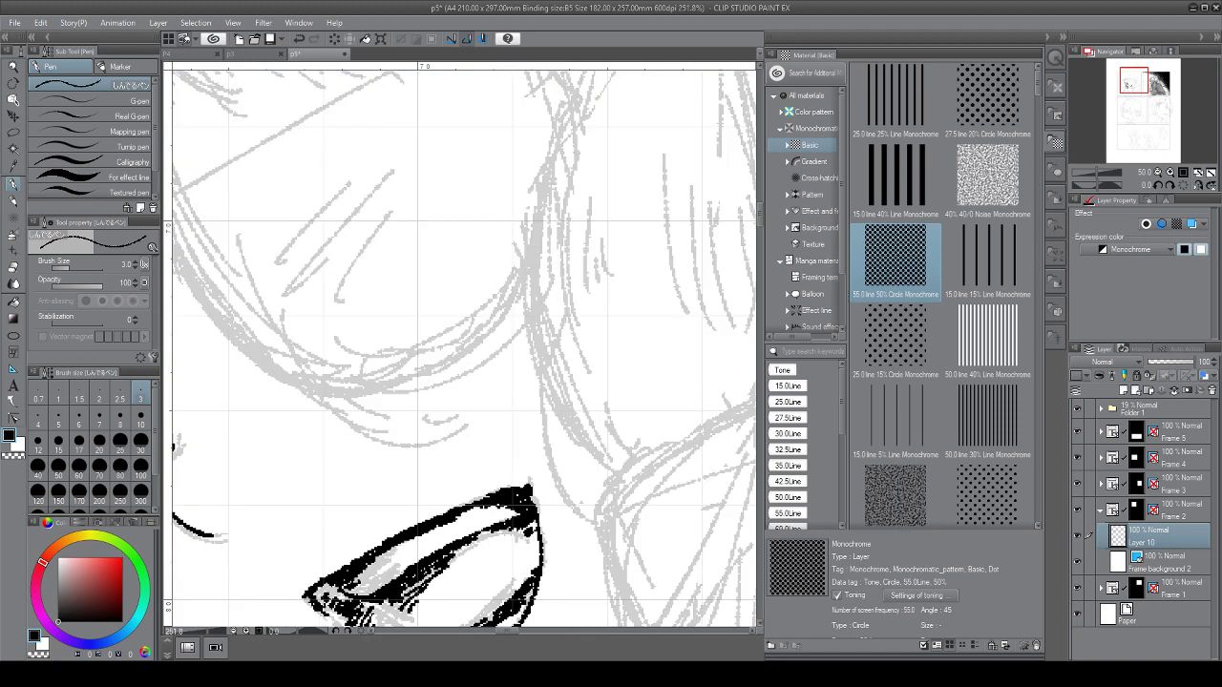
drag(238, 239, 702, 569)
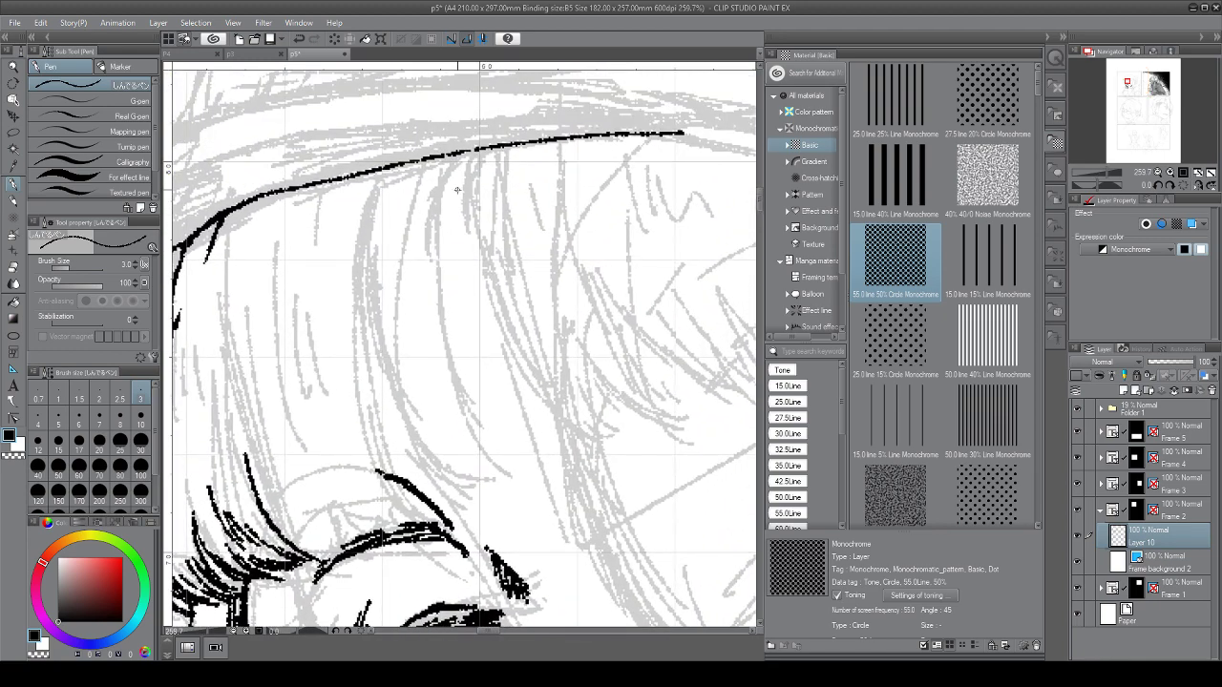
drag(462, 162, 444, 355)
drag(364, 283, 461, 508)
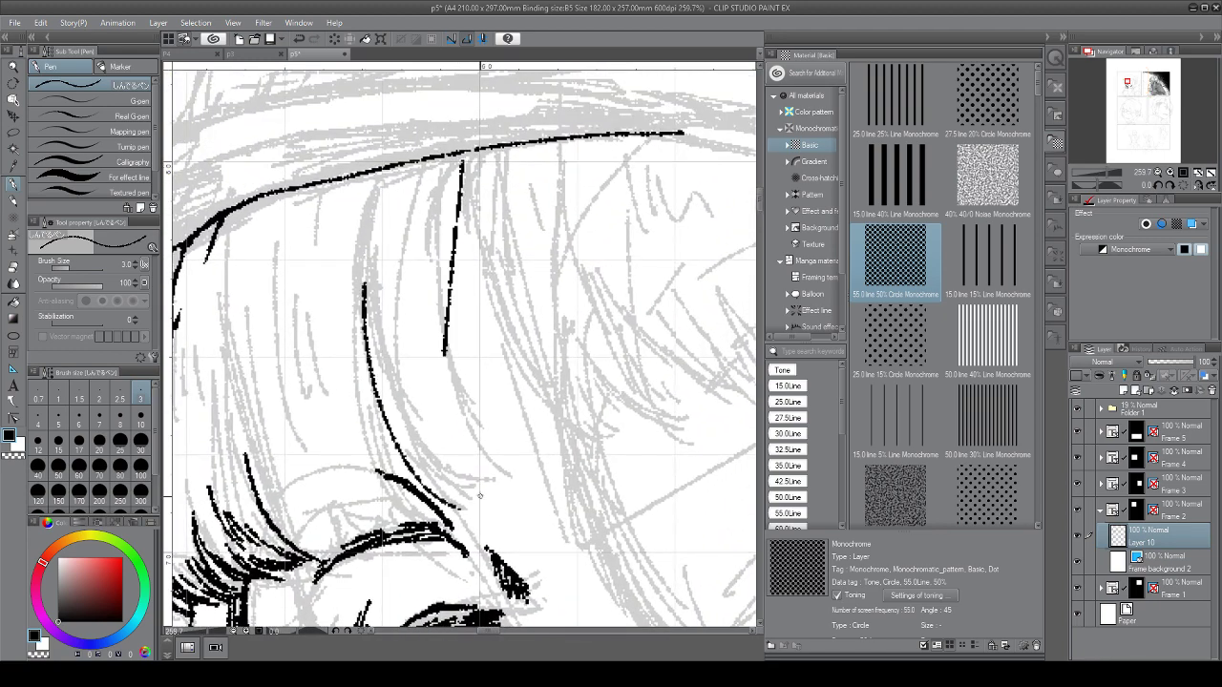
mouse_move(396, 416)
mouse_down()
mouse_move(415, 465)
mouse_move(451, 502)
mouse_up()
drag(405, 437, 476, 499)
drag(448, 477, 517, 470)
drag(446, 338, 524, 469)
drag(446, 361, 526, 472)
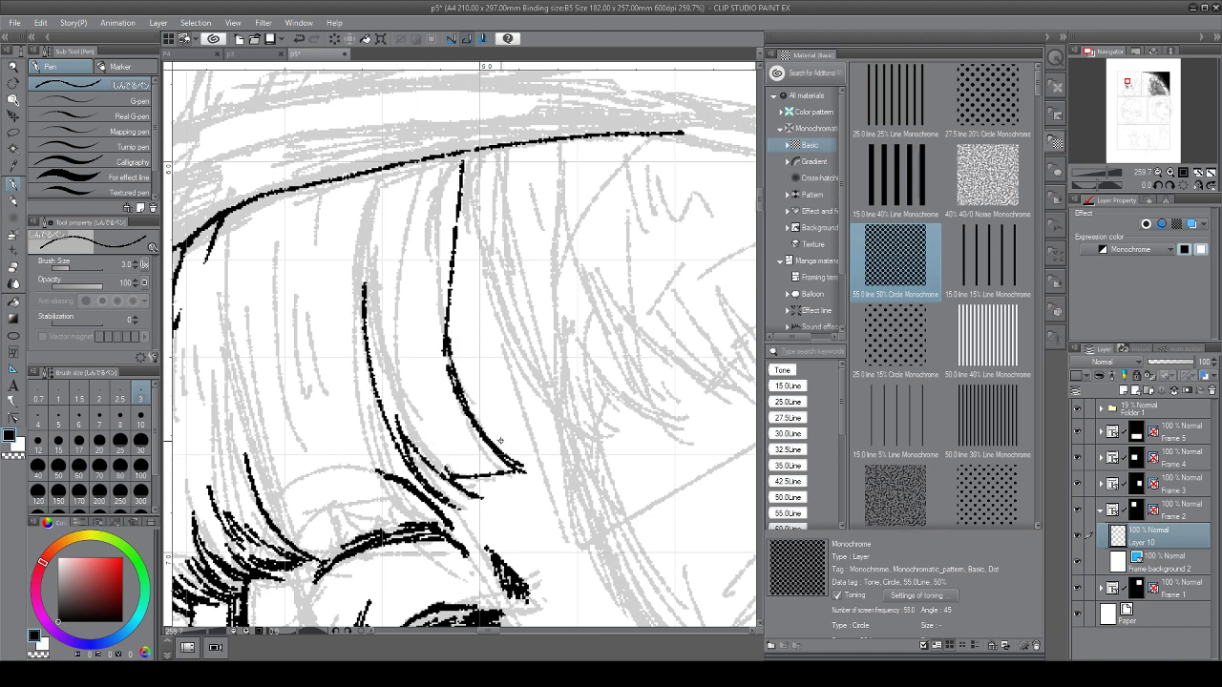
Fill the bang strands with inner hair lines and ink the neighbouring outer strand down to its curved tips
drag(448, 292, 460, 439)
drag(376, 239, 406, 393)
mouse_move(386, 304)
mouse_down()
mouse_move(450, 457)
mouse_move(464, 452)
mouse_up()
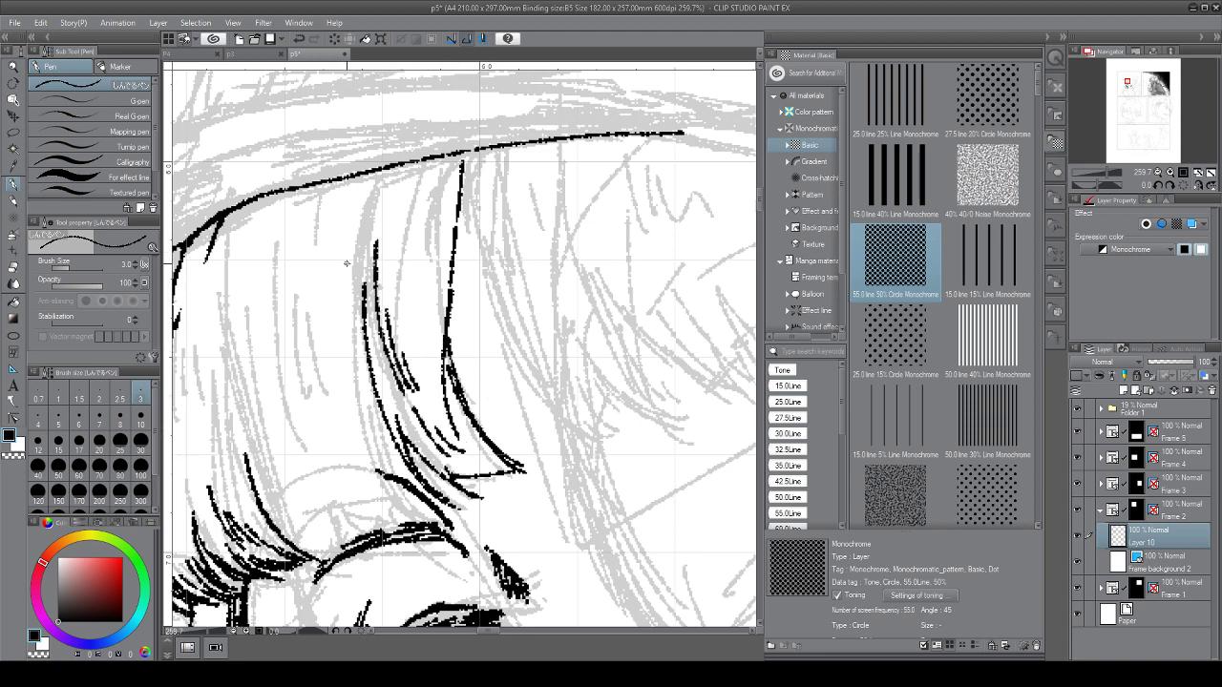
drag(368, 241, 359, 506)
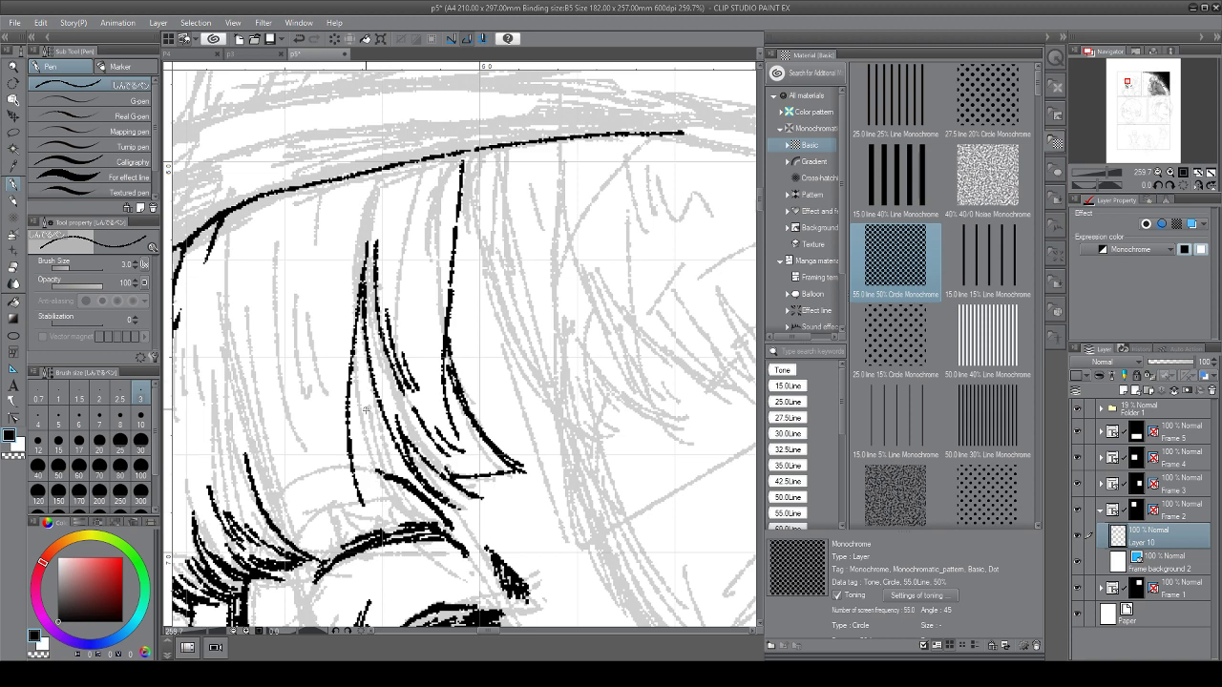
mouse_move(356, 320)
mouse_down()
mouse_move(345, 390)
mouse_move(376, 520)
mouse_up()
drag(327, 471, 367, 516)
drag(253, 440, 328, 531)
drag(287, 491, 332, 526)
drag(311, 501, 359, 518)
mouse_move(245, 407)
mouse_down()
mouse_move(245, 460)
mouse_move(254, 457)
mouse_up()
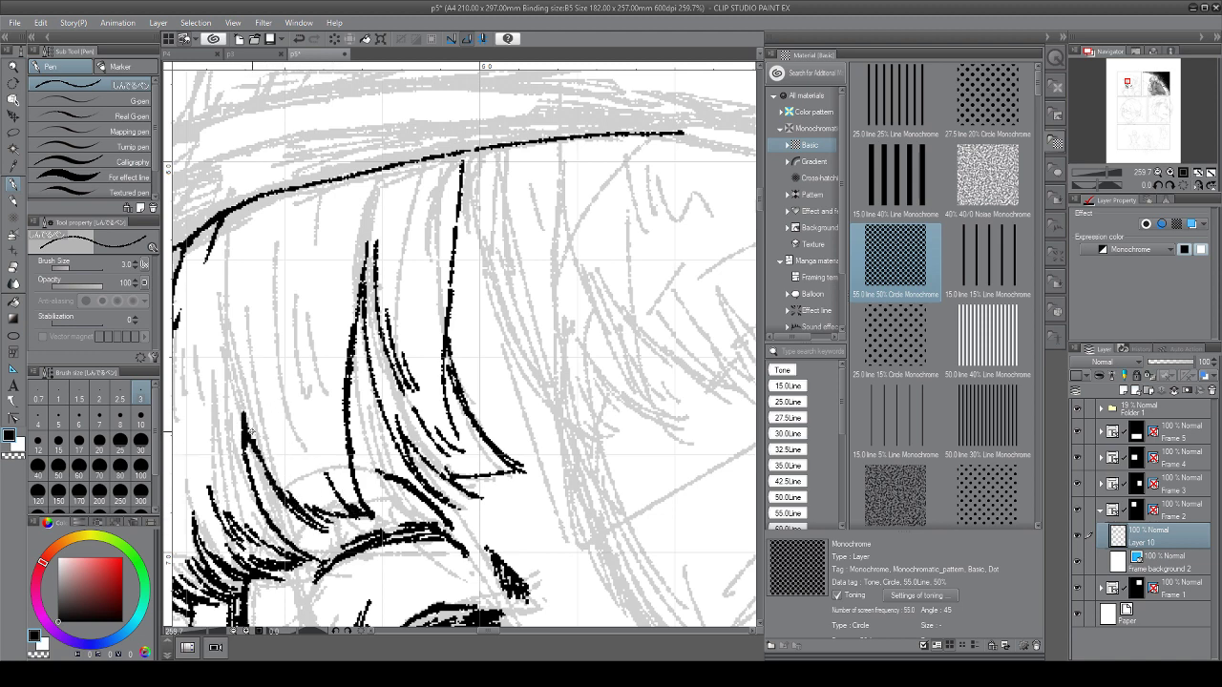
Draw the strand roots under the cap brim and darken the corners where the bangs meet the brim
drag(233, 210, 222, 311)
drag(401, 170, 367, 248)
drag(387, 170, 376, 191)
drag(389, 171, 414, 162)
drag(411, 163, 391, 188)
drag(411, 164, 400, 173)
drag(234, 210, 454, 271)
drag(464, 262, 443, 281)
drag(450, 271, 442, 286)
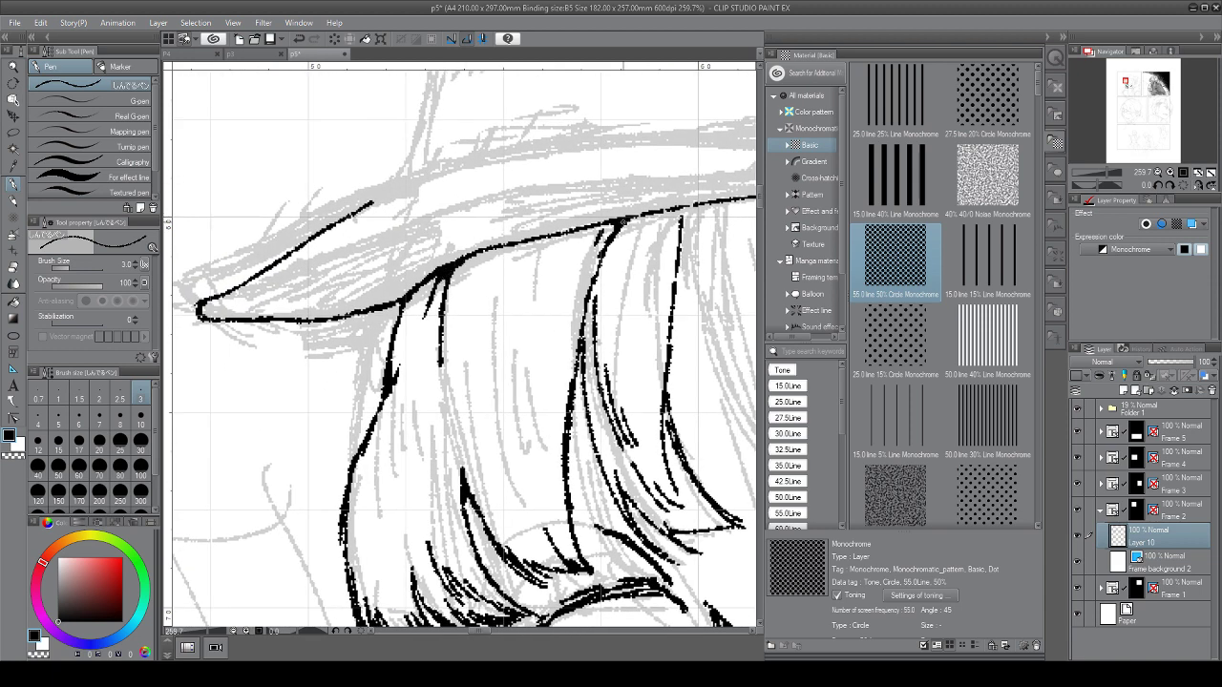
Ink the next bang strand toward the middle of the forehead, curving from the brim to a pointed tip
mouse_move(621, 216)
mouse_down()
mouse_move(682, 217)
mouse_move(525, 246)
mouse_up()
drag(573, 286, 477, 256)
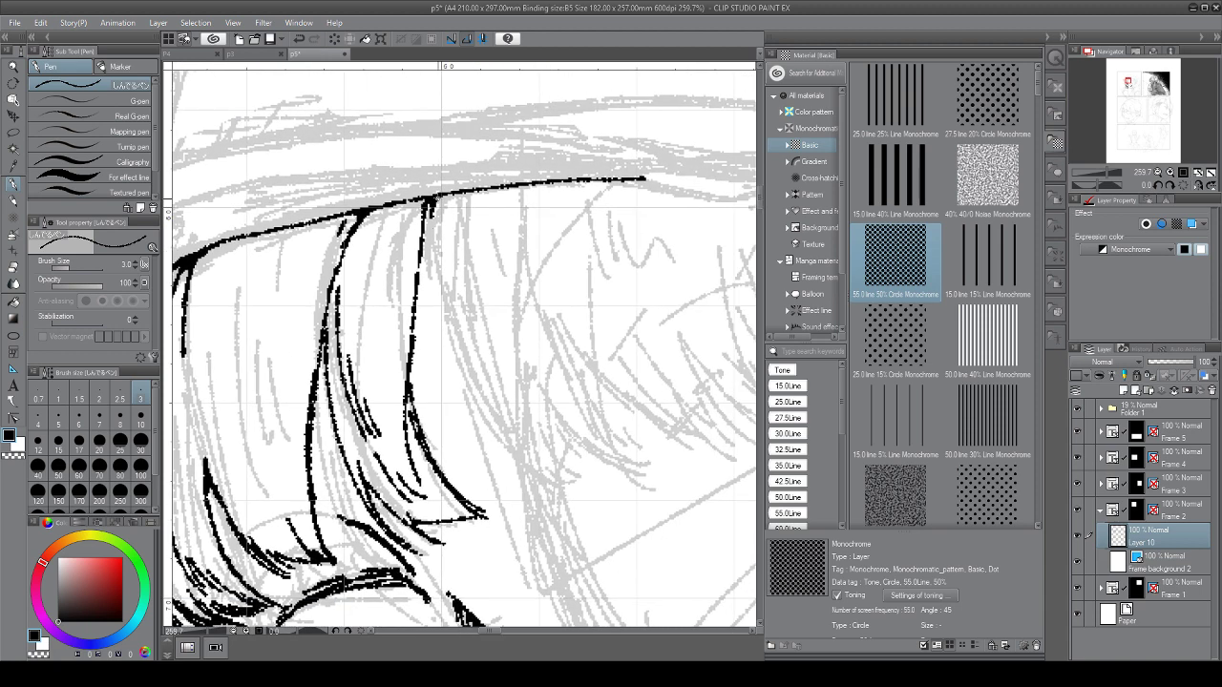
drag(434, 200, 497, 460)
drag(457, 381, 567, 491)
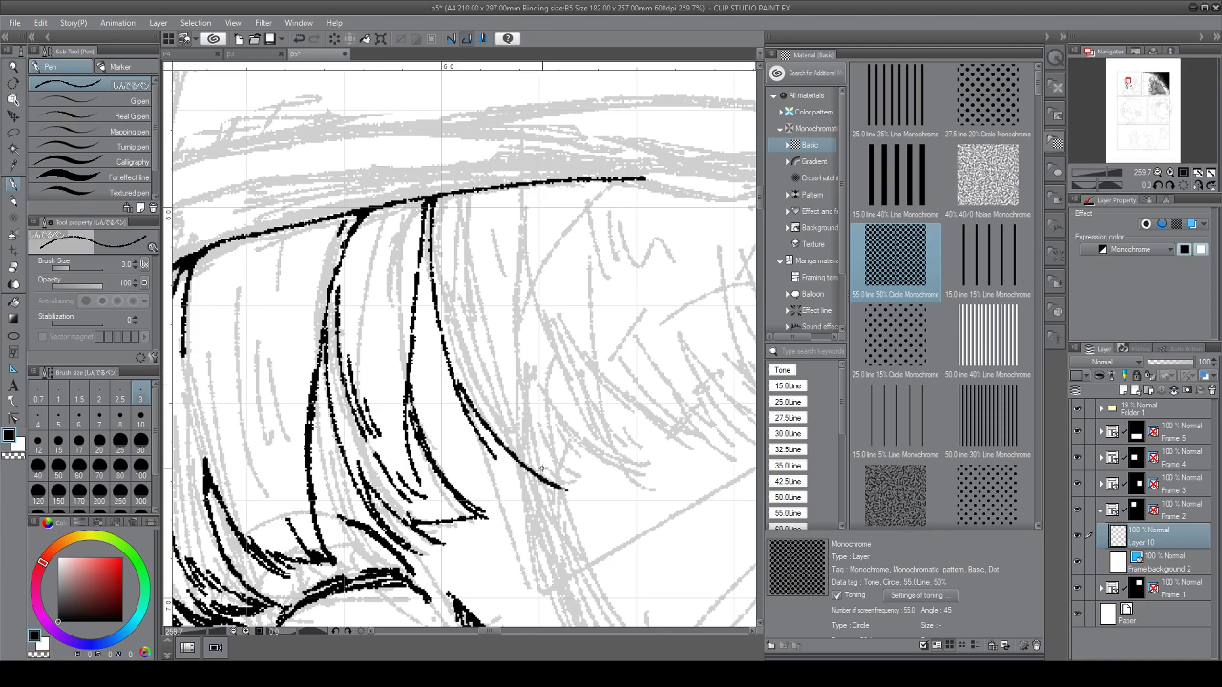
drag(445, 349, 491, 424)
Thicken the upper parts of the two middle bang strands just below the cap brim
scroll(487, 465, down, 3)
drag(478, 472, 420, 467)
drag(449, 514, 420, 483)
scroll(421, 482, up, 2)
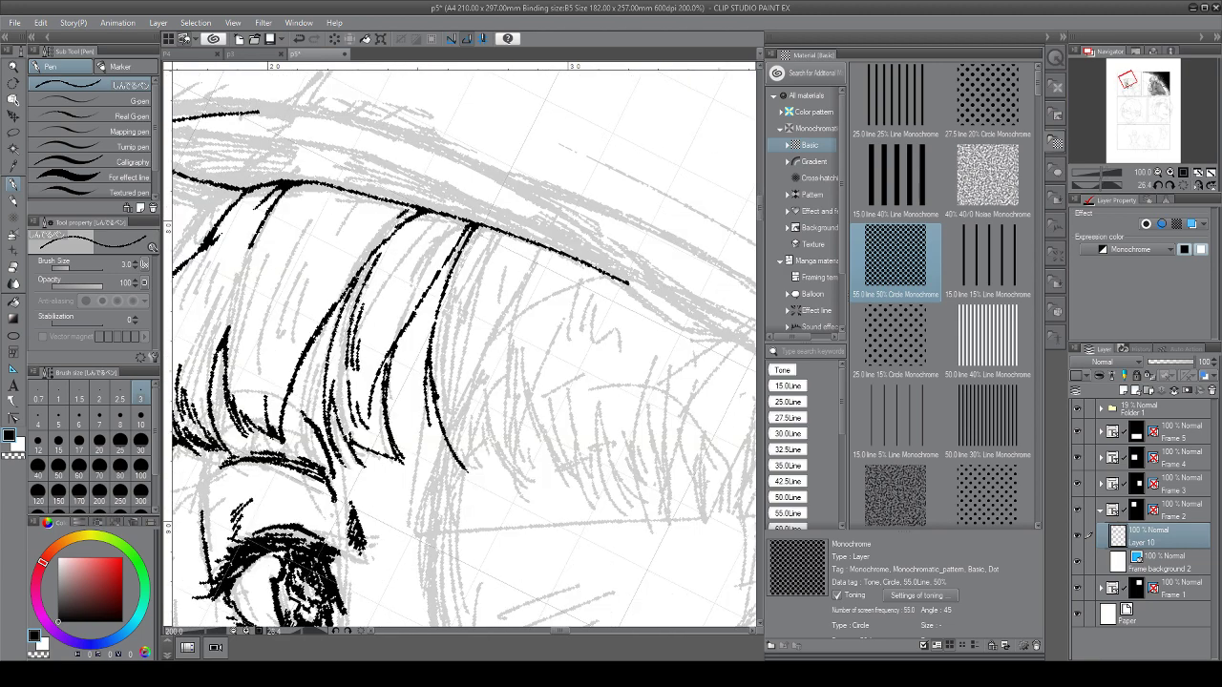
drag(466, 231, 433, 284)
drag(465, 239, 410, 316)
drag(442, 271, 406, 327)
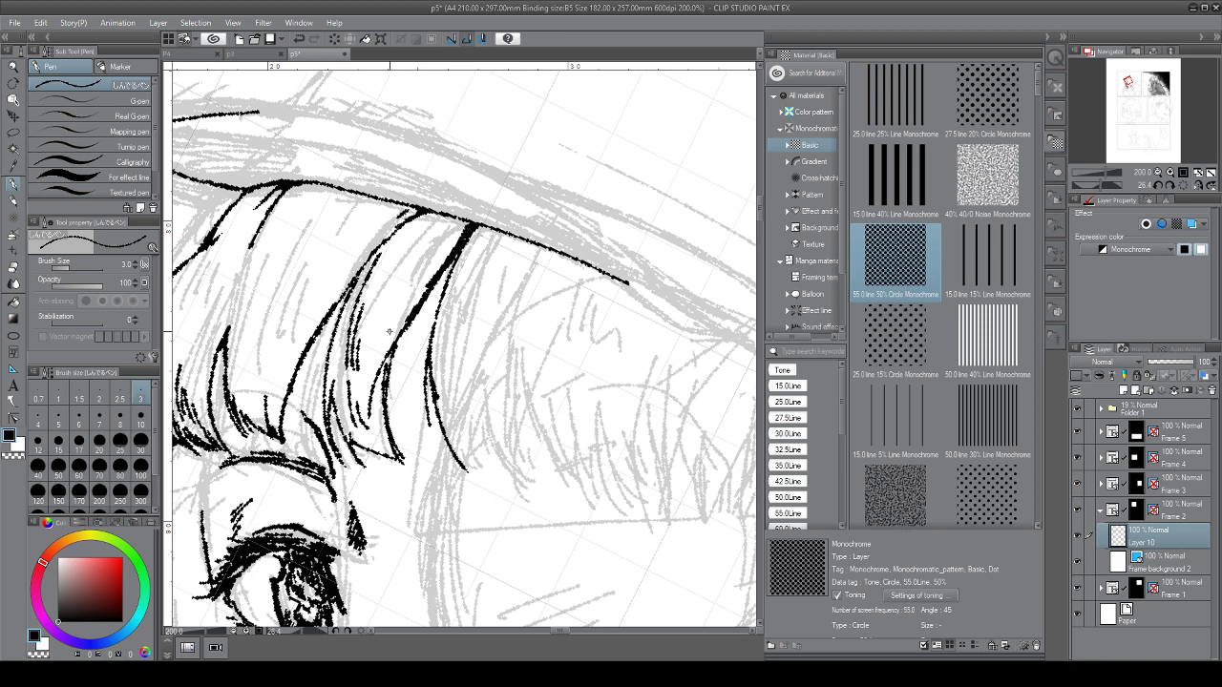
mouse_move(457, 222)
mouse_down()
mouse_move(412, 287)
mouse_move(391, 264)
mouse_move(369, 324)
mouse_up()
drag(392, 289, 374, 328)
Add short hatched shine strokes across the middle of the bangs
drag(279, 230, 243, 328)
mouse_move(283, 284)
mouse_down()
mouse_move(264, 314)
mouse_move(281, 331)
mouse_up()
drag(315, 274, 291, 328)
drag(315, 304, 302, 317)
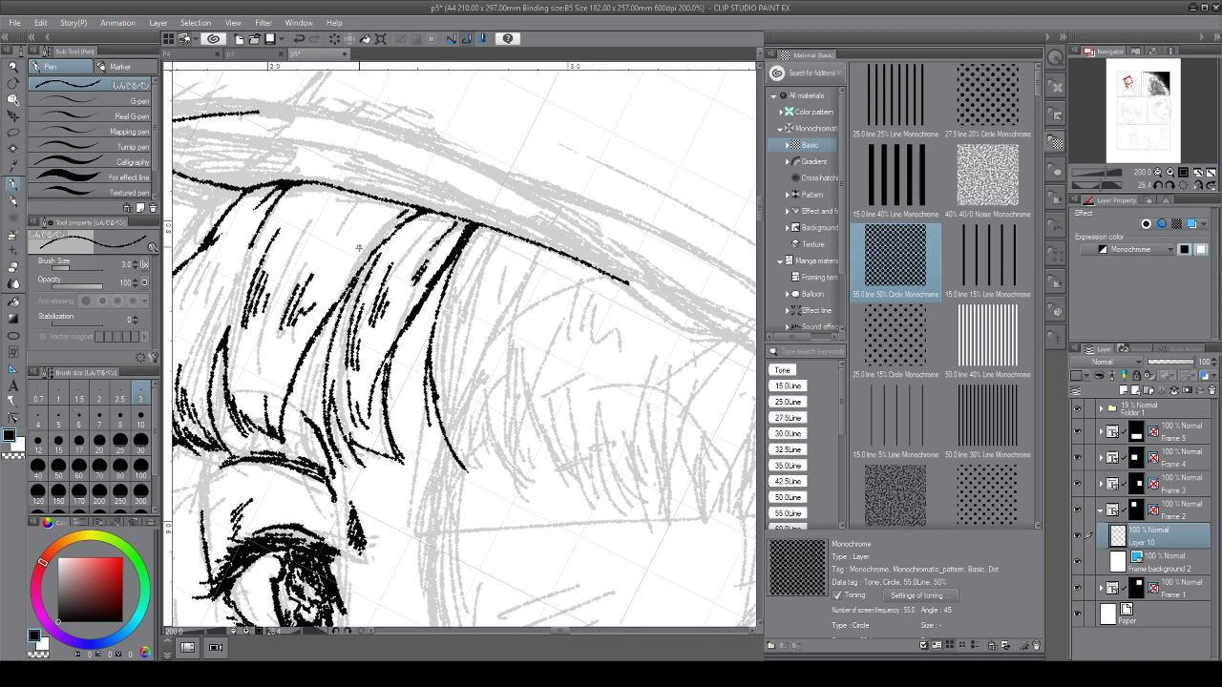
Erase the upper outer contour of the bangs and redraw it as a smooth curve from the brim
mouse_move(359, 249)
mouse_down()
mouse_move(332, 289)
mouse_move(476, 279)
mouse_up()
mouse_move(308, 287)
mouse_down()
mouse_move(367, 290)
mouse_move(426, 222)
mouse_up()
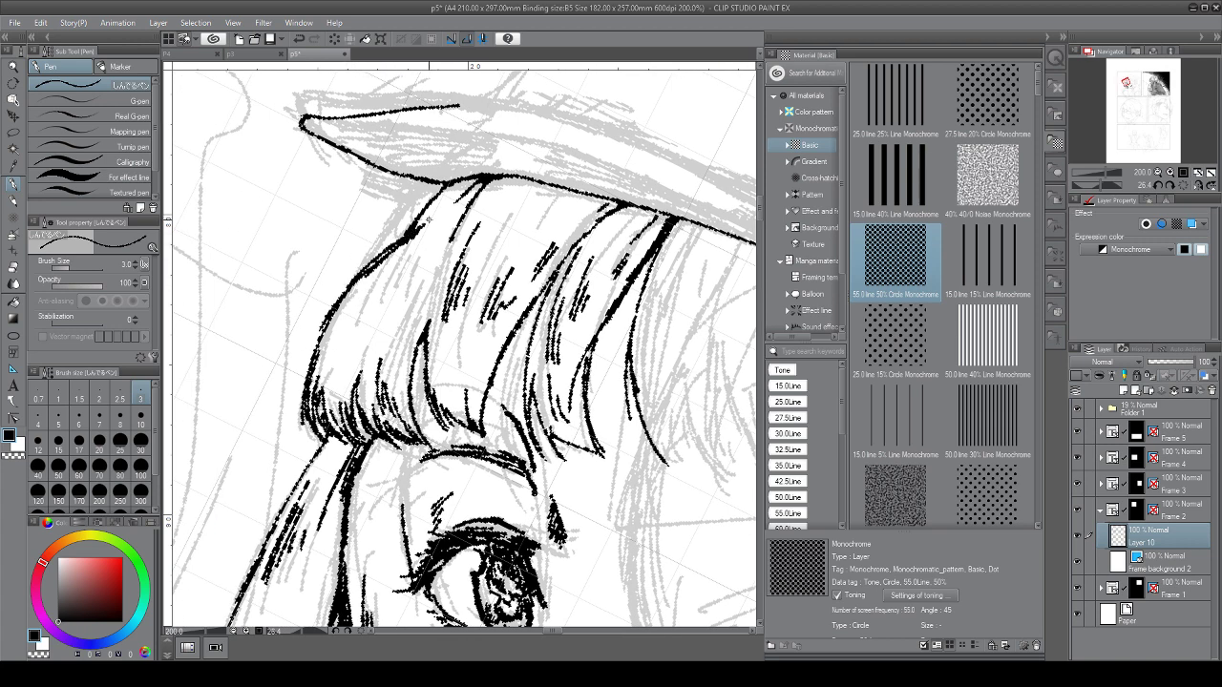
drag(369, 284, 423, 238)
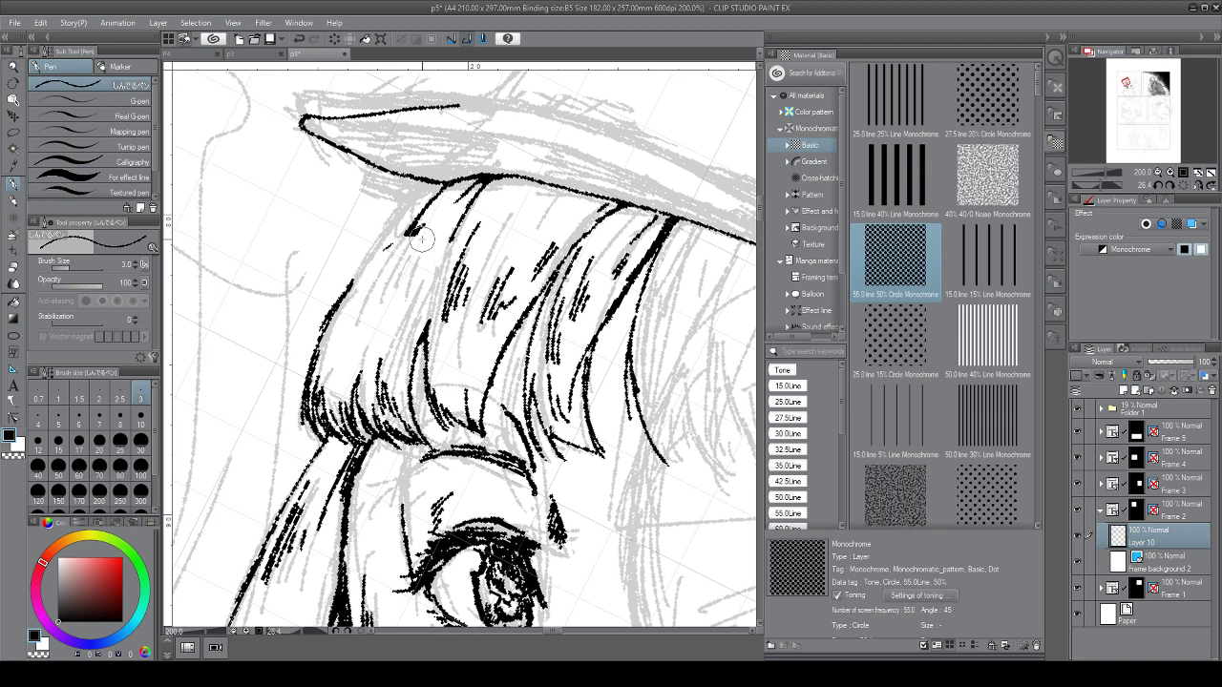
drag(353, 283, 386, 252)
drag(445, 183, 338, 312)
drag(401, 251, 360, 283)
drag(407, 245, 382, 271)
mouse_move(405, 260)
mouse_down()
mouse_move(392, 272)
mouse_move(420, 279)
mouse_move(429, 315)
mouse_up()
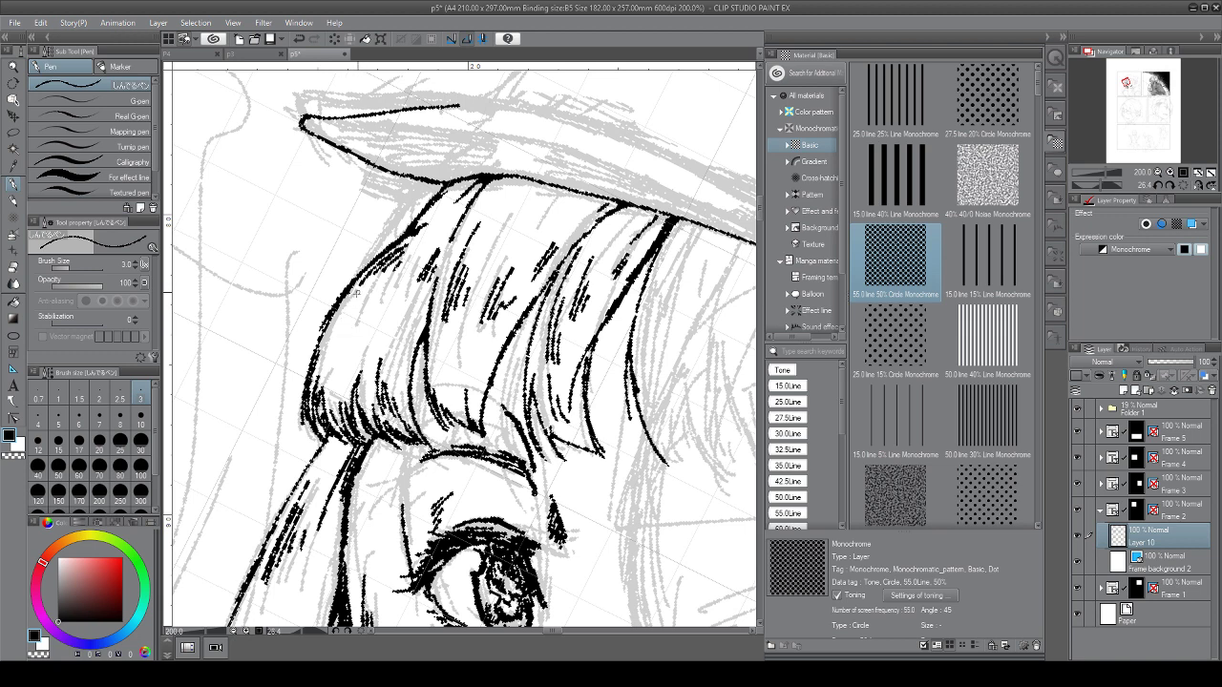
Add short hair hatching along the outer edge of the bangs and between the middle strands
drag(364, 280, 330, 350)
drag(357, 307, 344, 327)
drag(409, 304, 395, 338)
mouse_move(468, 351)
mouse_down()
mouse_move(422, 218)
mouse_move(368, 239)
mouse_move(376, 226)
mouse_move(369, 246)
mouse_up()
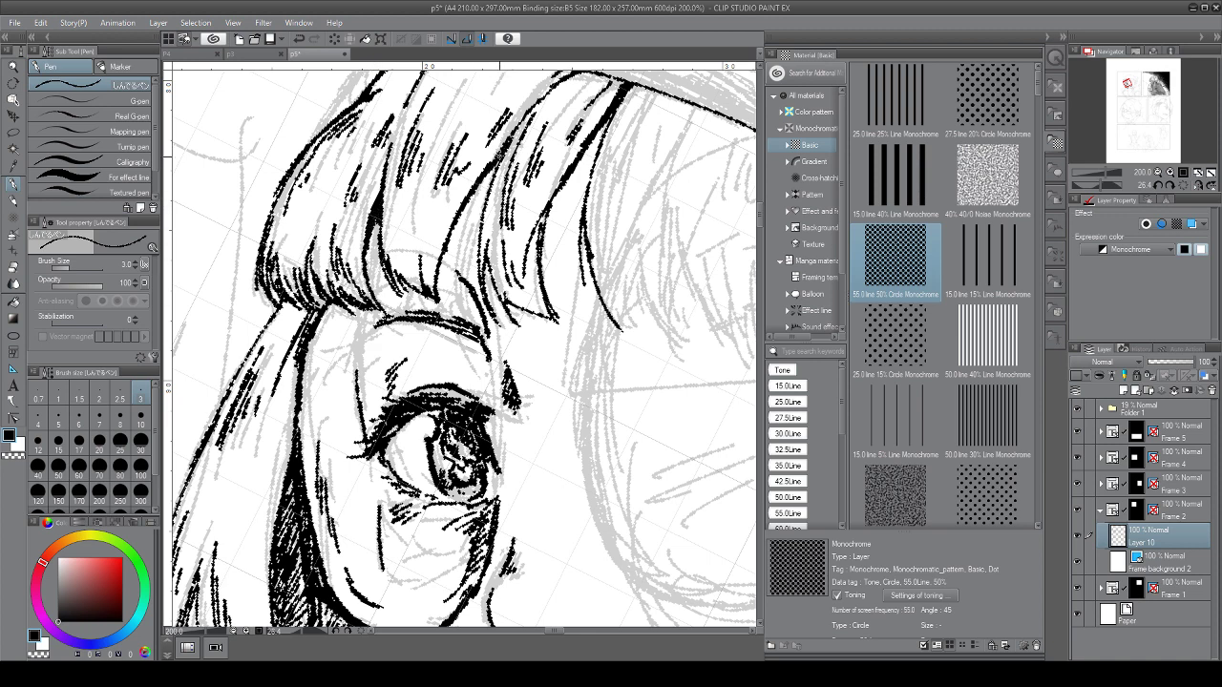
drag(502, 155, 455, 220)
mouse_move(495, 171)
mouse_down()
mouse_move(482, 217)
mouse_move(479, 194)
mouse_up()
Ink the lens rim's top arc above the eyebrow and an inner rim line down its outer side
drag(711, 380, 499, 391)
scroll(499, 391, down, 2)
drag(611, 381, 614, 342)
drag(615, 342, 580, 299)
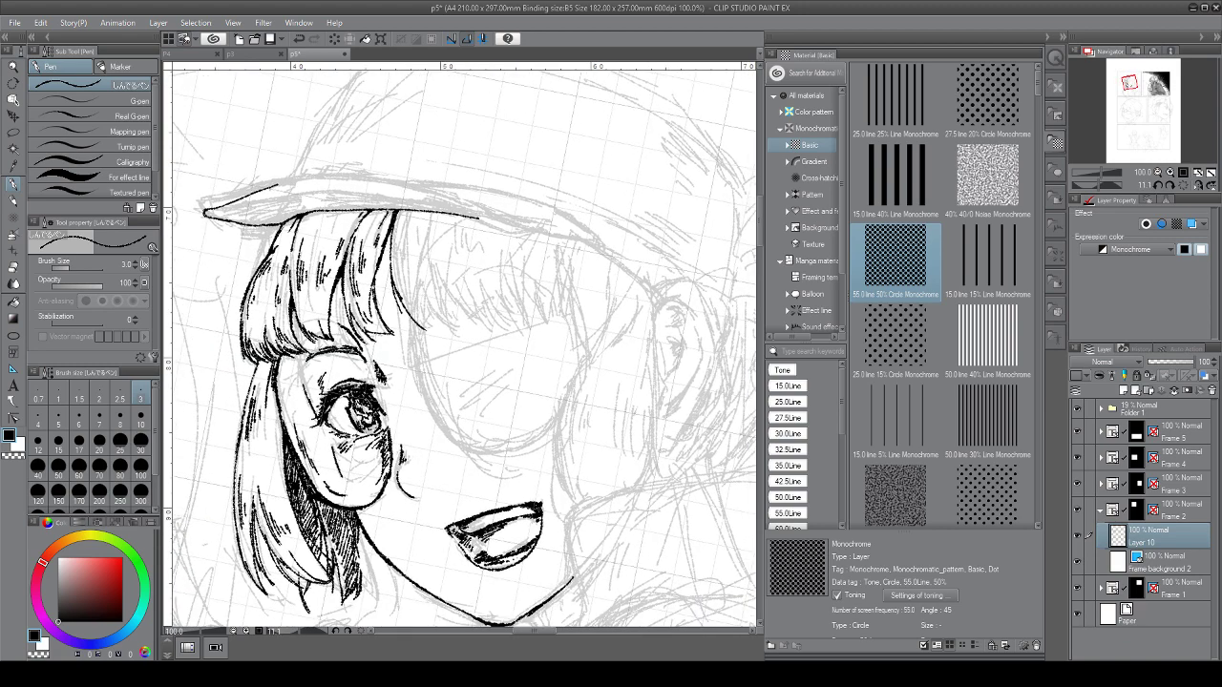
scroll(382, 456, up, 3)
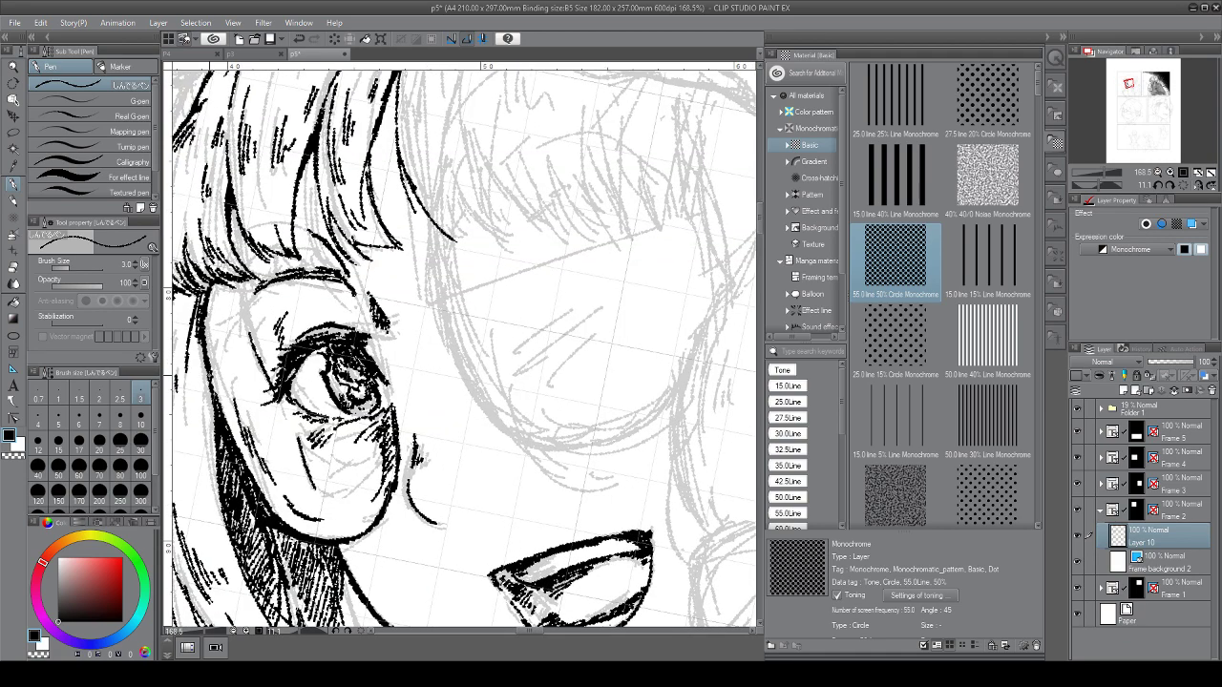
drag(210, 378, 221, 402)
mouse_move(232, 230)
mouse_down()
mouse_move(243, 241)
mouse_move(311, 235)
mouse_up()
drag(367, 326, 387, 380)
drag(299, 231, 336, 269)
drag(212, 295, 221, 358)
drag(216, 345, 228, 381)
drag(222, 366, 237, 416)
drag(236, 416, 244, 431)
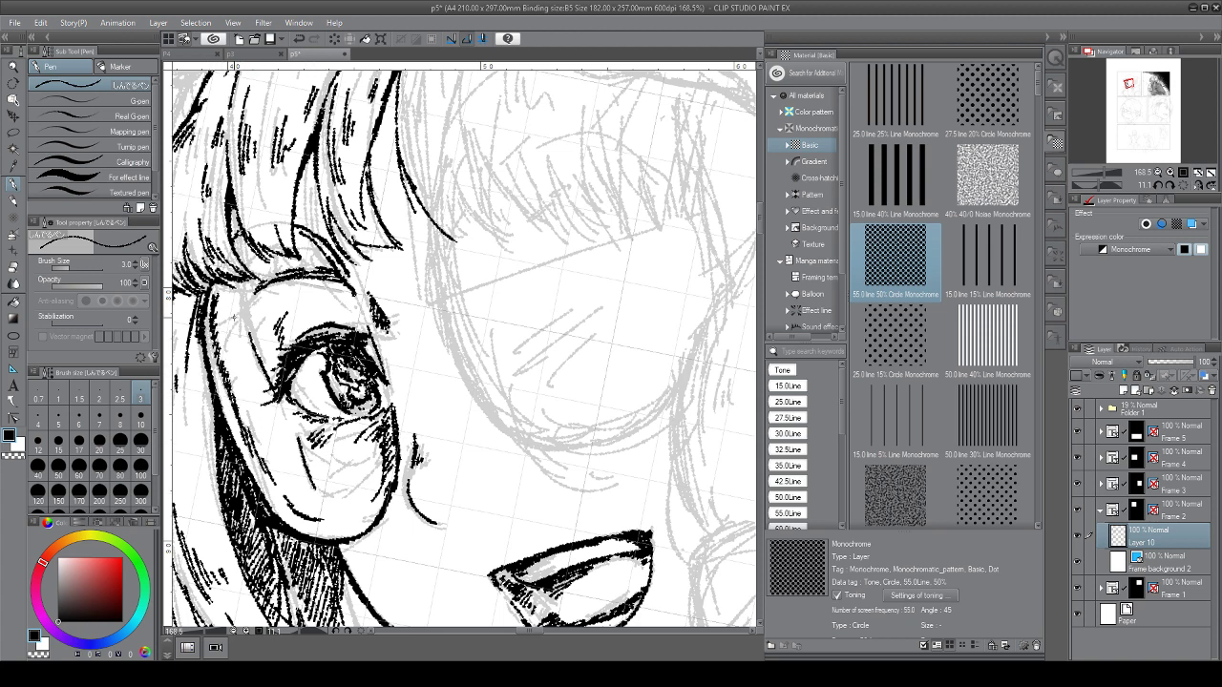
Hatch reflection shading inside the lens along its outer edge, near the bottom, and beneath the eyebrow
mouse_move(245, 260)
mouse_down()
mouse_move(240, 246)
mouse_move(253, 247)
mouse_move(218, 322)
mouse_move(236, 386)
mouse_up()
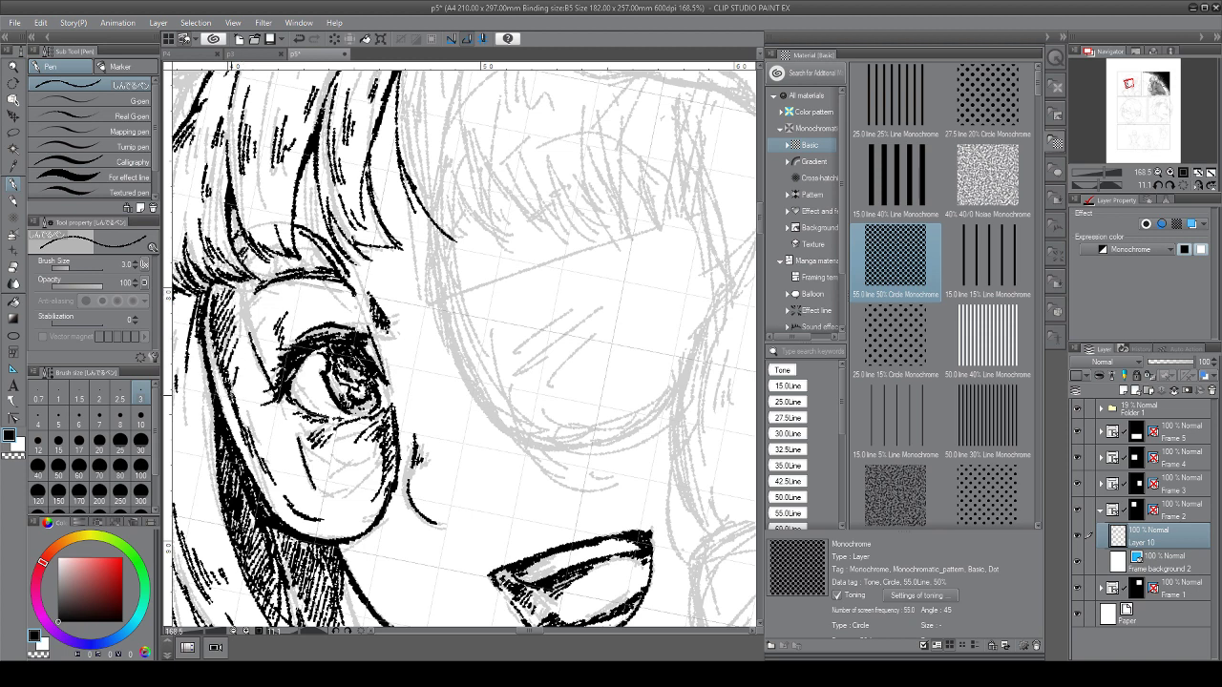
mouse_move(278, 474)
mouse_down()
mouse_move(315, 512)
mouse_move(349, 489)
mouse_up()
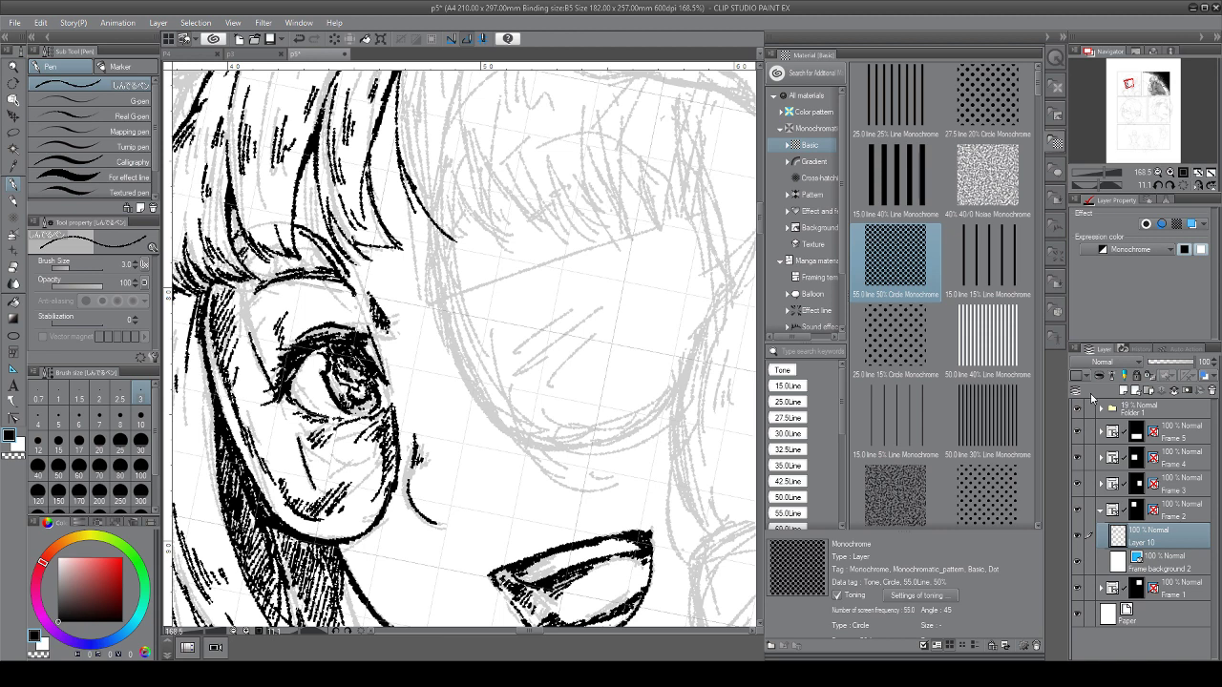
drag(246, 363, 260, 432)
drag(282, 299, 259, 386)
drag(315, 280, 311, 300)
drag(320, 283, 317, 304)
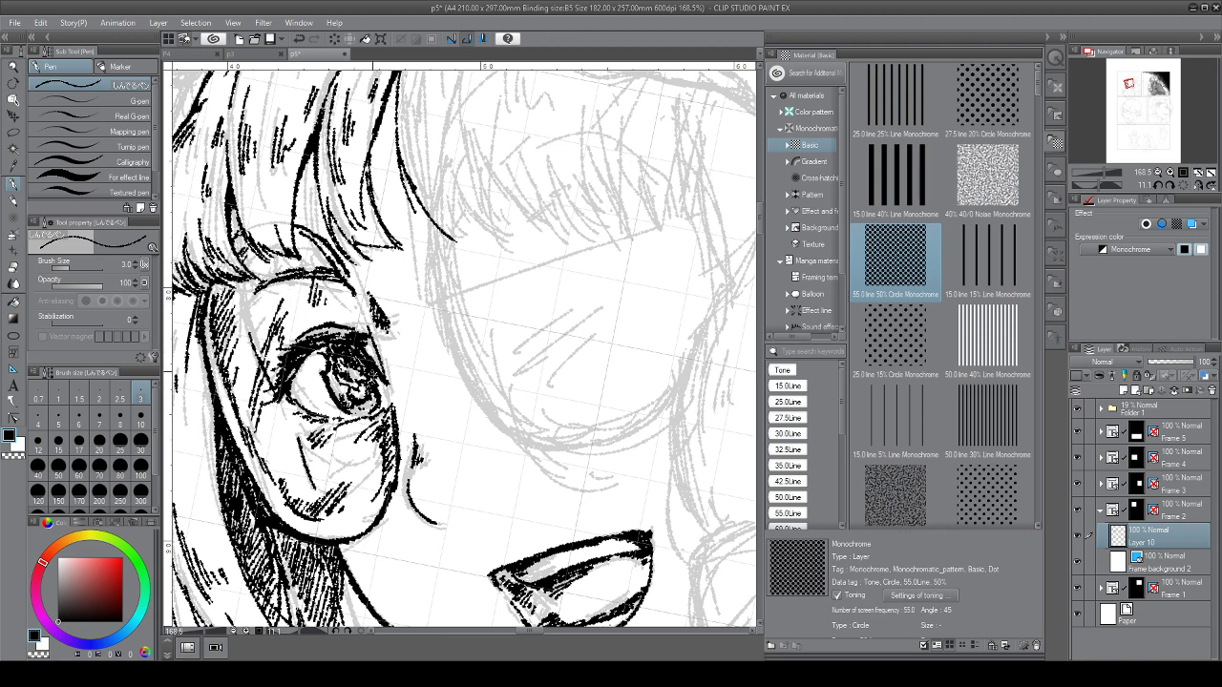
Add more hatching inside the lens on its lower nose side and along its lower outer edge
drag(363, 445, 365, 489)
scroll(429, 516, down, 2)
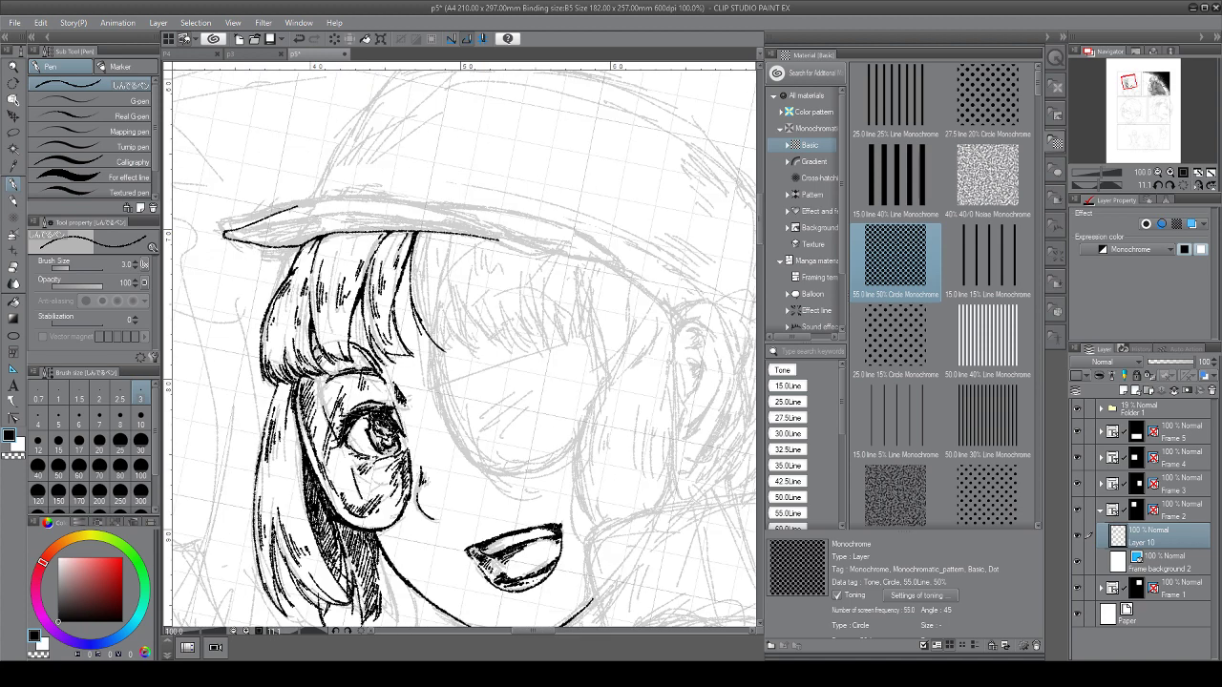
scroll(368, 474, up, 2)
drag(262, 426, 304, 516)
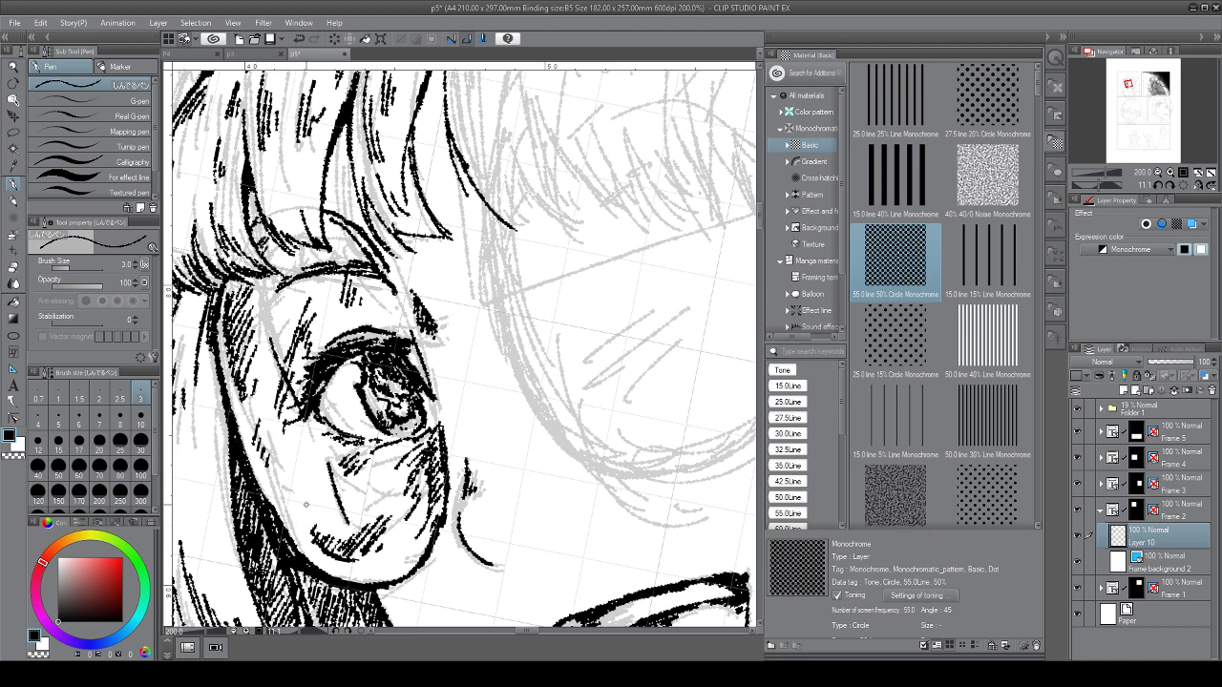
mouse_move(294, 491)
mouse_down()
mouse_move(303, 515)
mouse_move(332, 530)
mouse_up()
scroll(426, 503, down, 2)
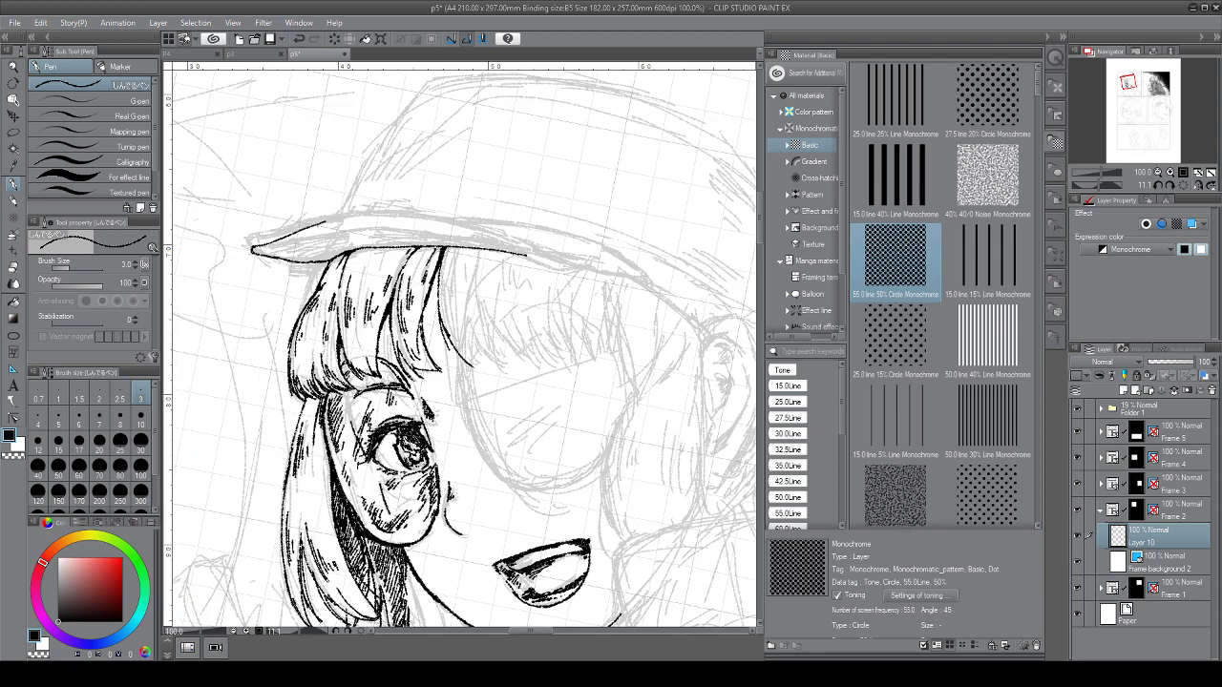
scroll(458, 258, down, 2)
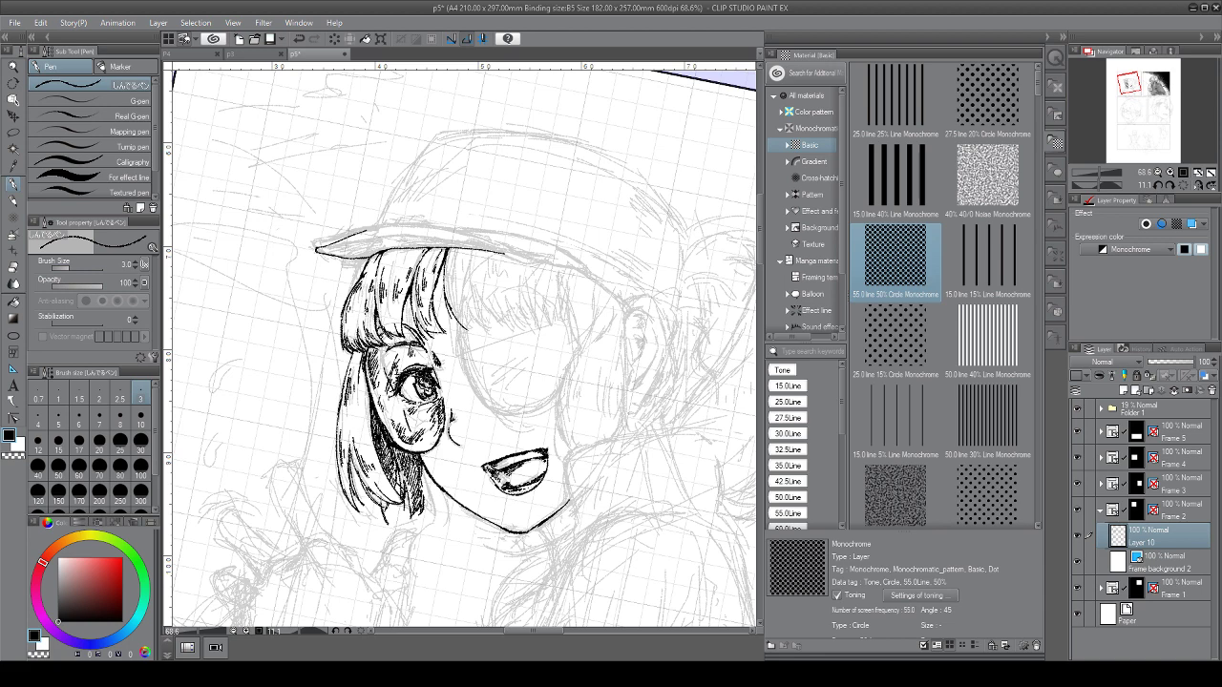
drag(572, 401, 475, 348)
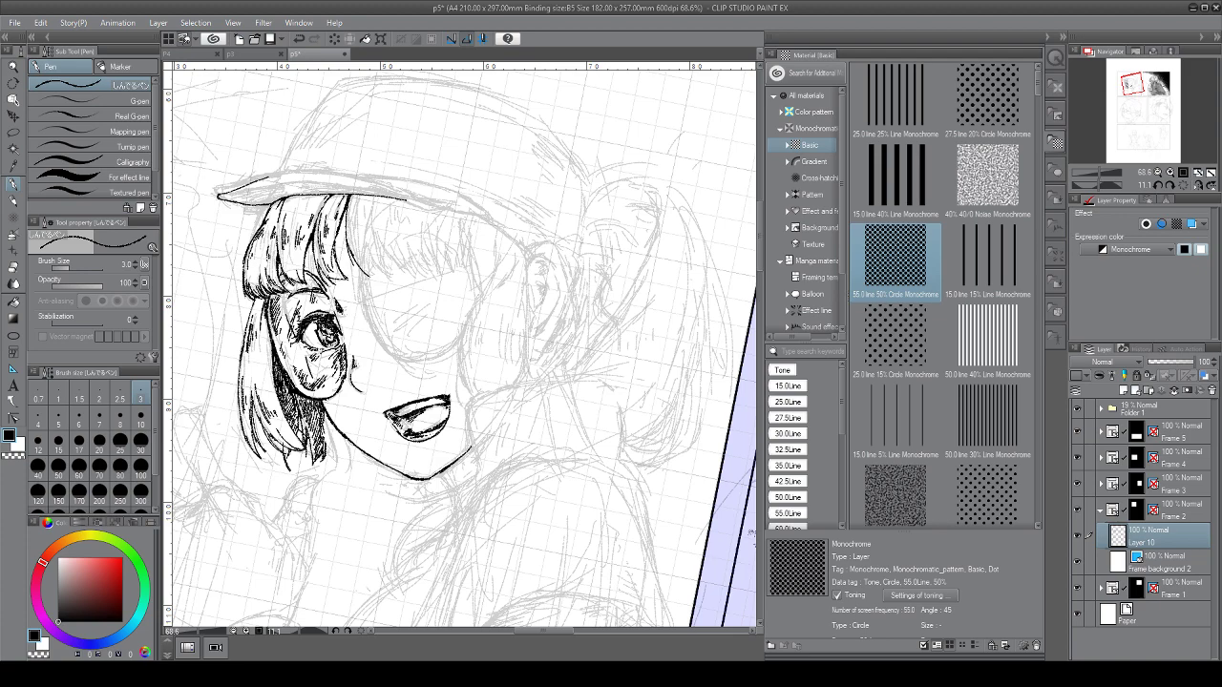
Darken the mouth's upper corner and hatch shading inside the open mouth, with the sketch in Folder 1 hidden
scroll(402, 498, up, 2)
drag(402, 497, 428, 599)
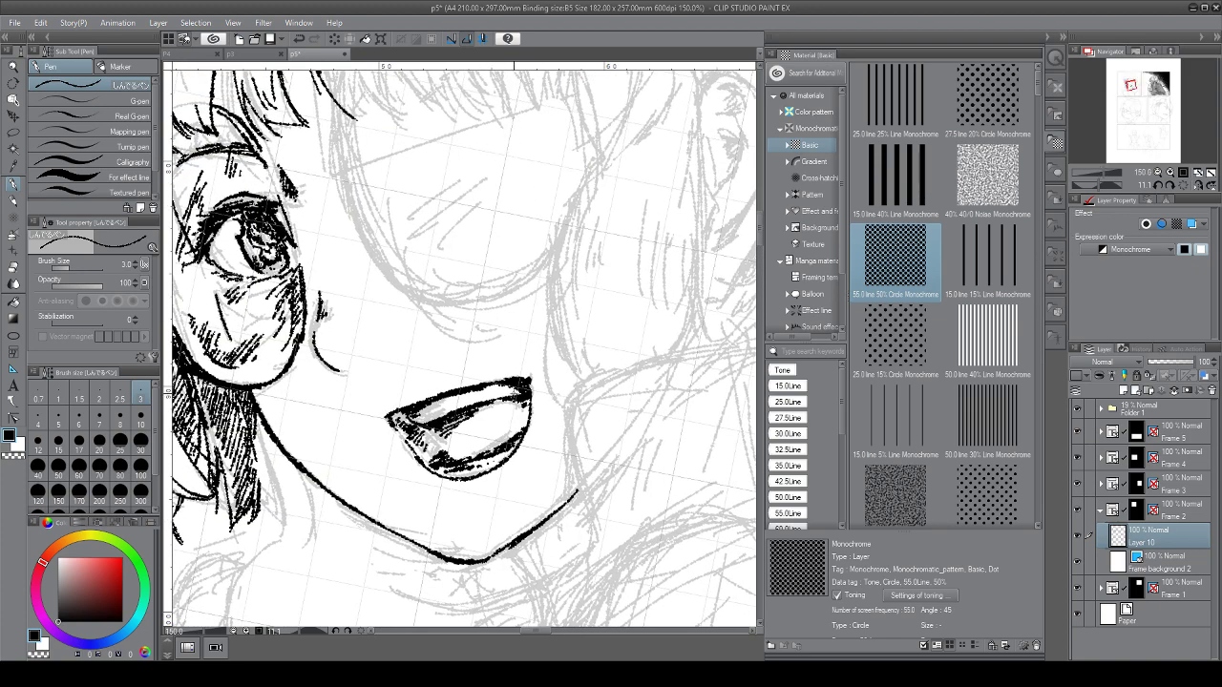
drag(517, 380, 516, 390)
drag(495, 395, 530, 388)
click(1078, 410)
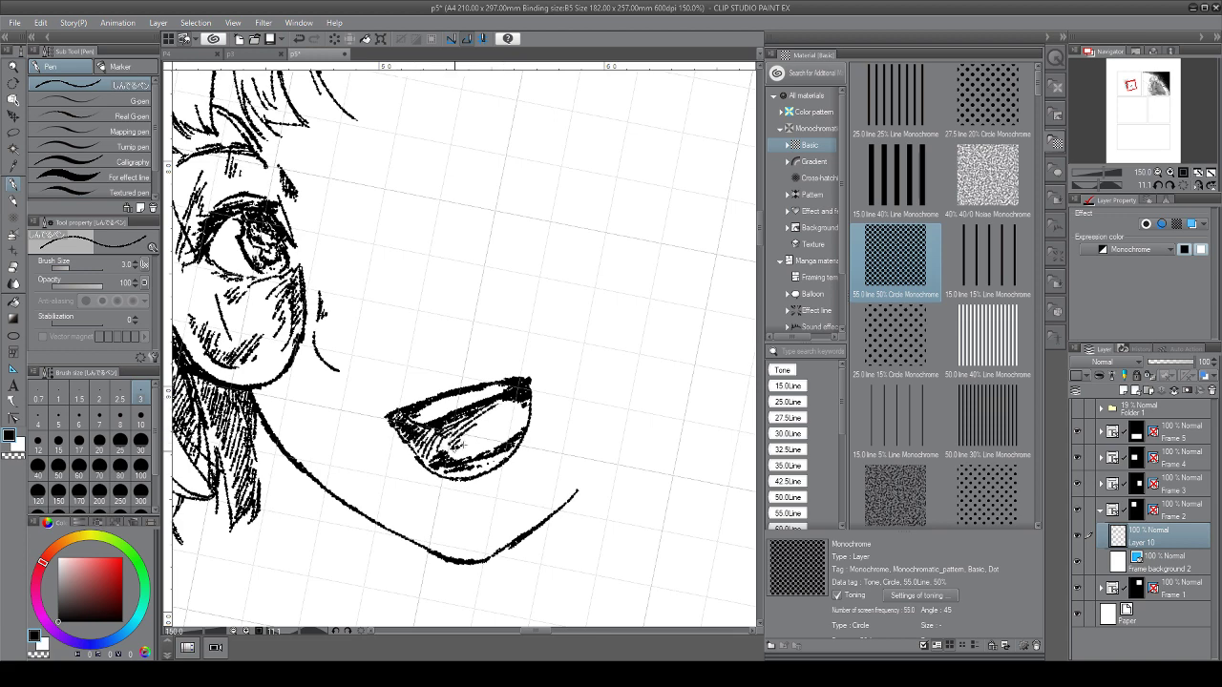
mouse_move(491, 411)
mouse_down()
mouse_move(466, 441)
mouse_move(508, 429)
mouse_move(474, 458)
mouse_move(494, 451)
mouse_move(445, 478)
mouse_up()
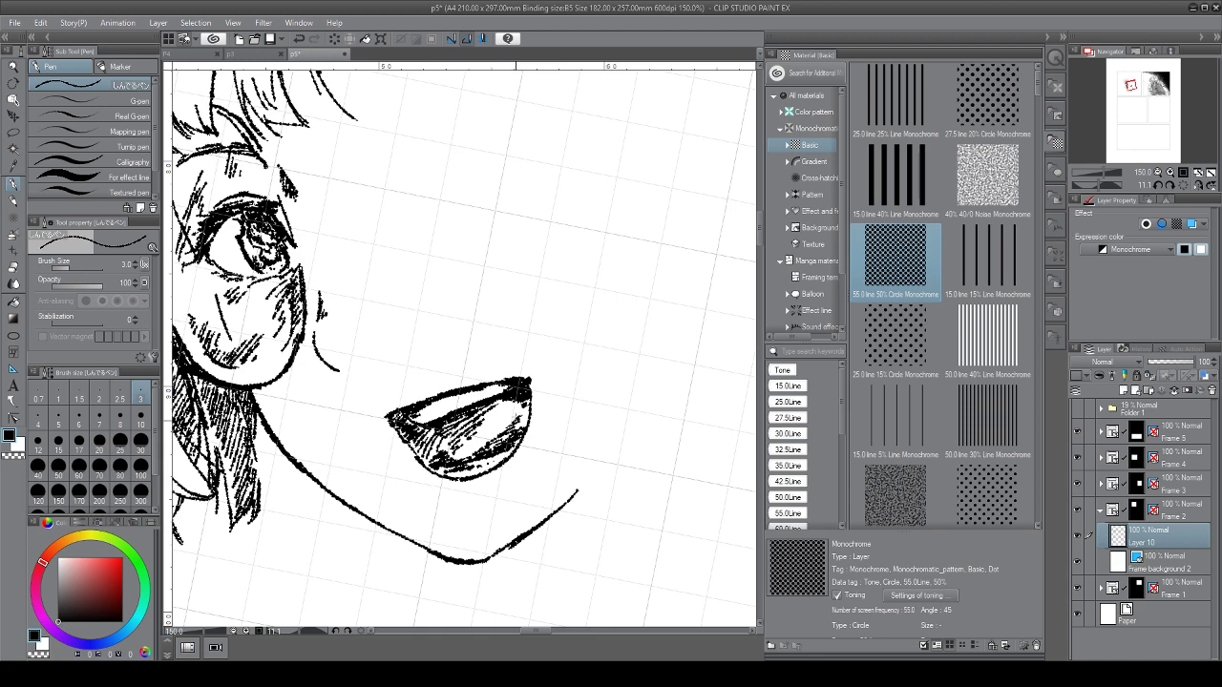
Touch up the mouth's upper corner and add small accent marks beside the other mouth corner and the nose tip
mouse_move(530, 381)
mouse_down()
mouse_move(529, 392)
mouse_move(531, 380)
mouse_up()
mouse_move(409, 408)
mouse_down()
mouse_move(398, 419)
mouse_move(420, 422)
mouse_up()
drag(386, 392, 375, 404)
drag(352, 350, 339, 364)
drag(358, 356, 342, 366)
scroll(375, 352, down, 5)
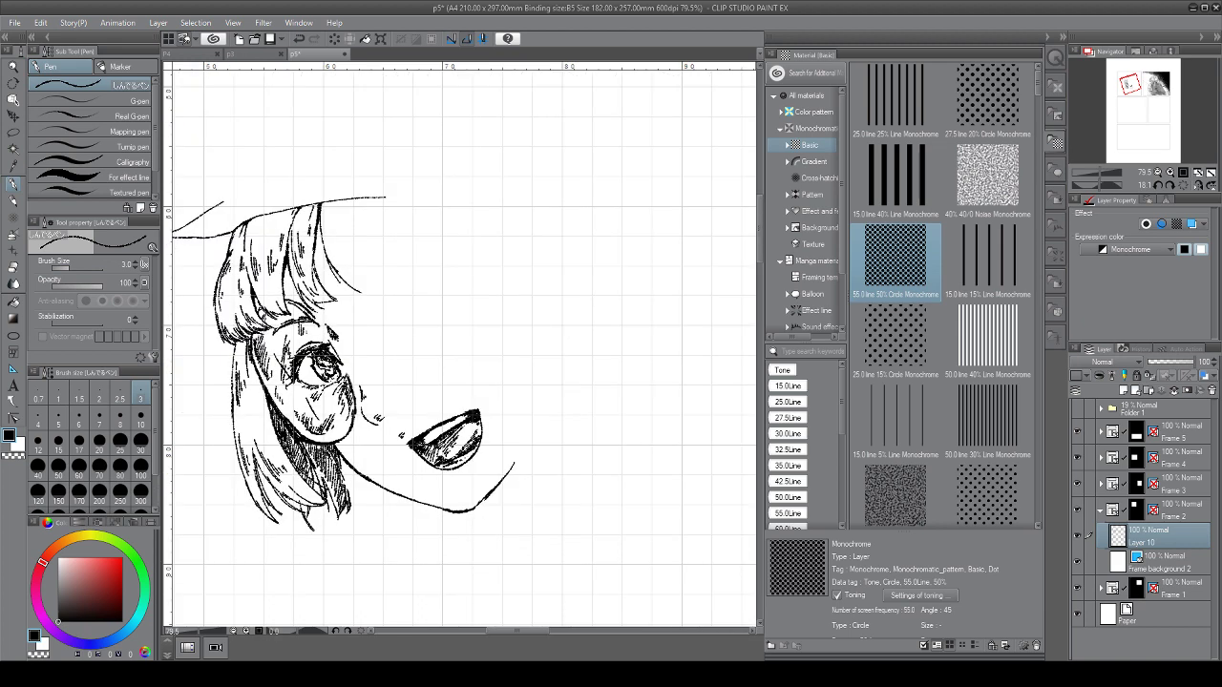
scroll(449, 523, down, 1)
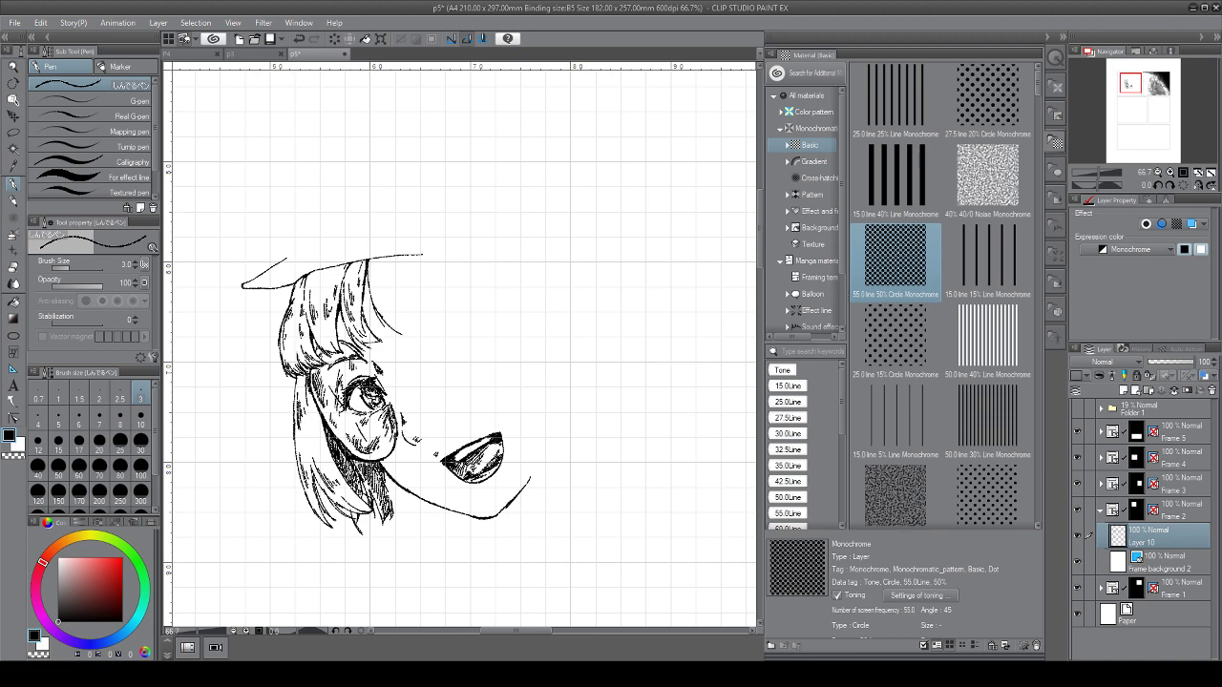
Show the Folder 1 sketch again and ink the second lens's nose-side rim plus a short line at its outer edge
click(1077, 409)
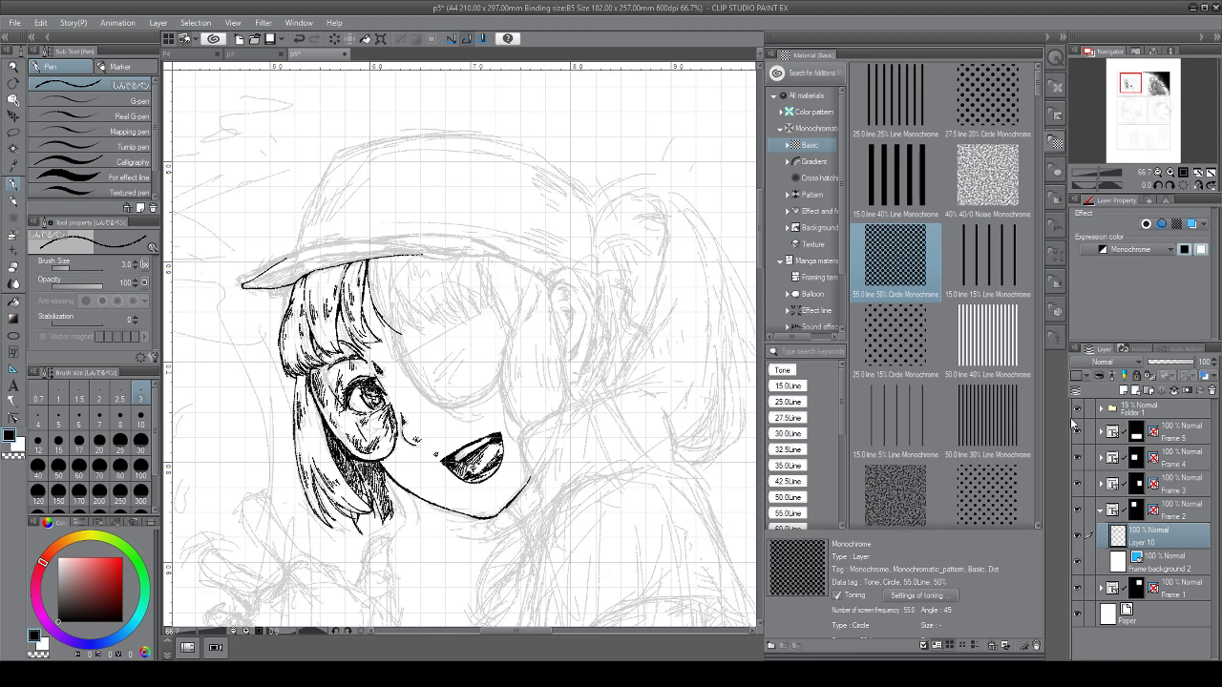
scroll(516, 373, up, 4)
drag(485, 315, 423, 421)
drag(410, 344, 437, 401)
mouse_move(222, 404)
mouse_down()
mouse_move(335, 328)
mouse_move(400, 307)
mouse_move(413, 384)
mouse_up()
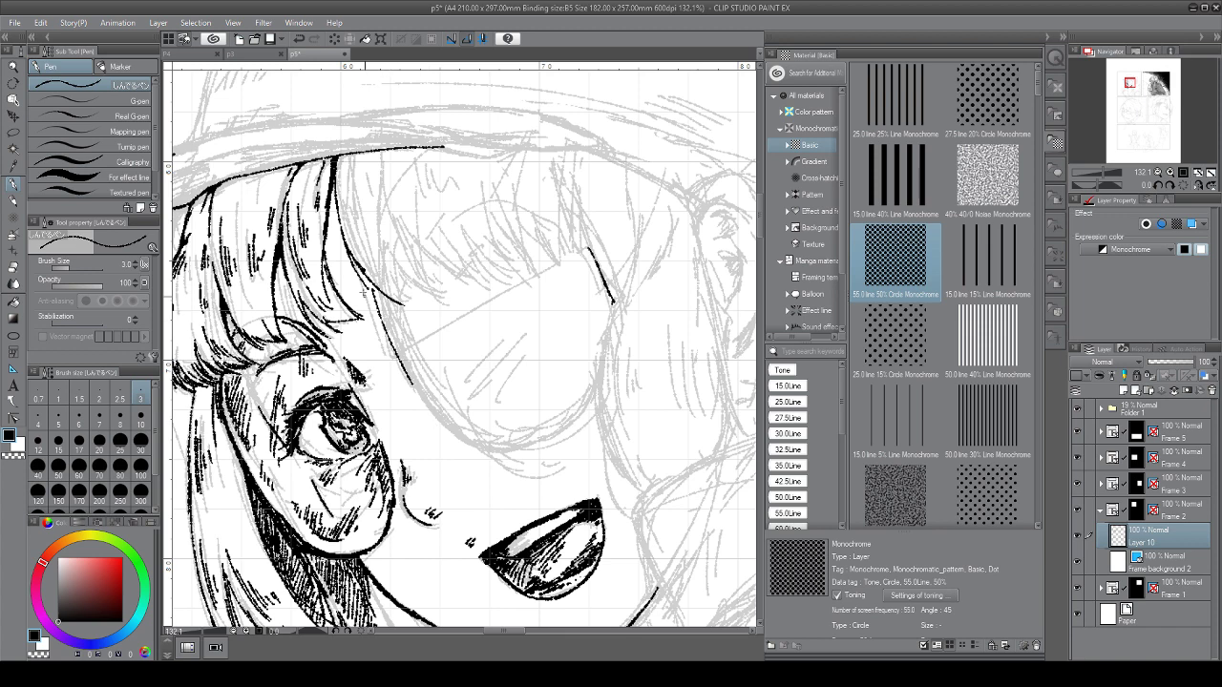
click(298, 40)
drag(379, 303, 473, 448)
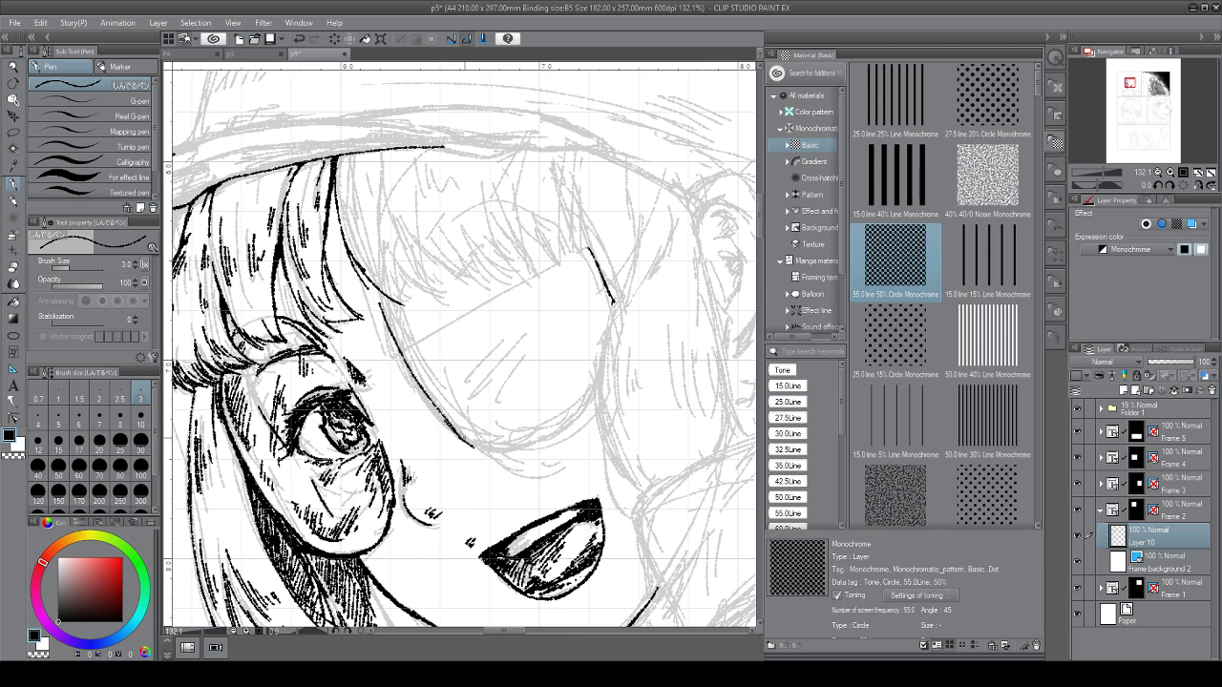
Thicken the second lens's nose-side rim and continue it around the lens's lower curve
mouse_move(430, 400)
mouse_down()
mouse_move(473, 449)
mouse_move(497, 452)
mouse_move(561, 427)
mouse_move(581, 405)
mouse_move(536, 442)
mouse_move(494, 448)
mouse_move(405, 414)
mouse_up()
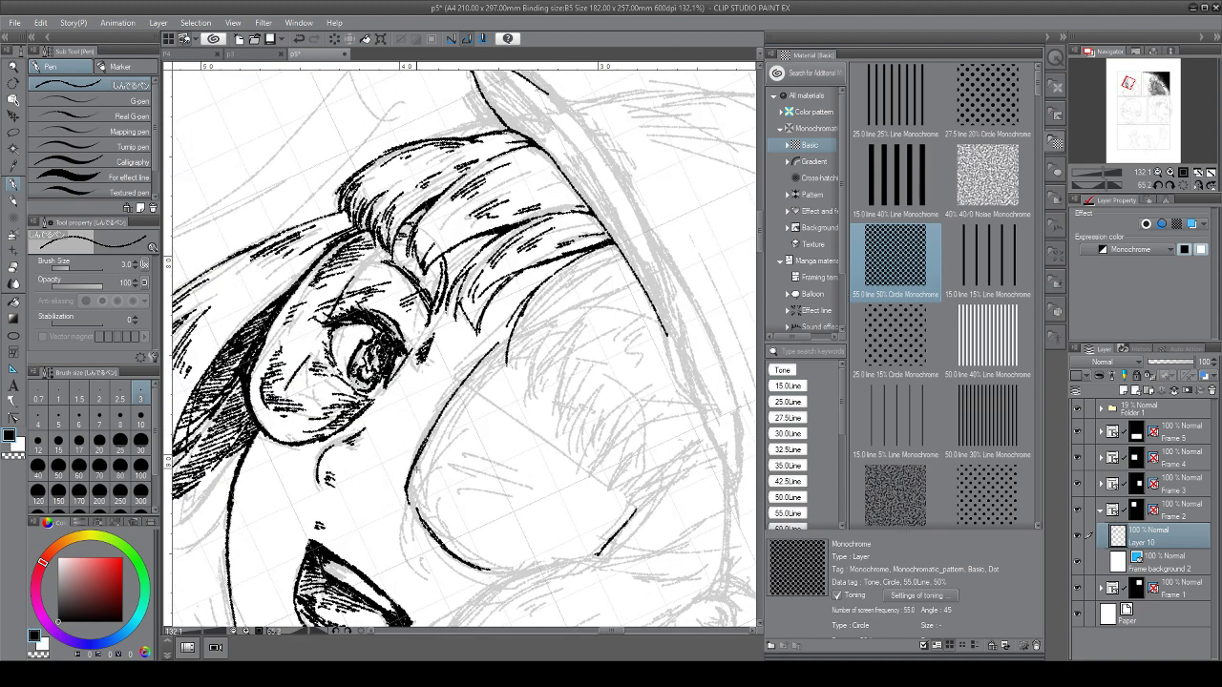
drag(418, 458, 422, 518)
drag(411, 466, 404, 498)
mouse_move(421, 452)
mouse_down()
mouse_move(432, 525)
mouse_move(467, 559)
mouse_move(443, 542)
mouse_up()
drag(573, 430, 603, 378)
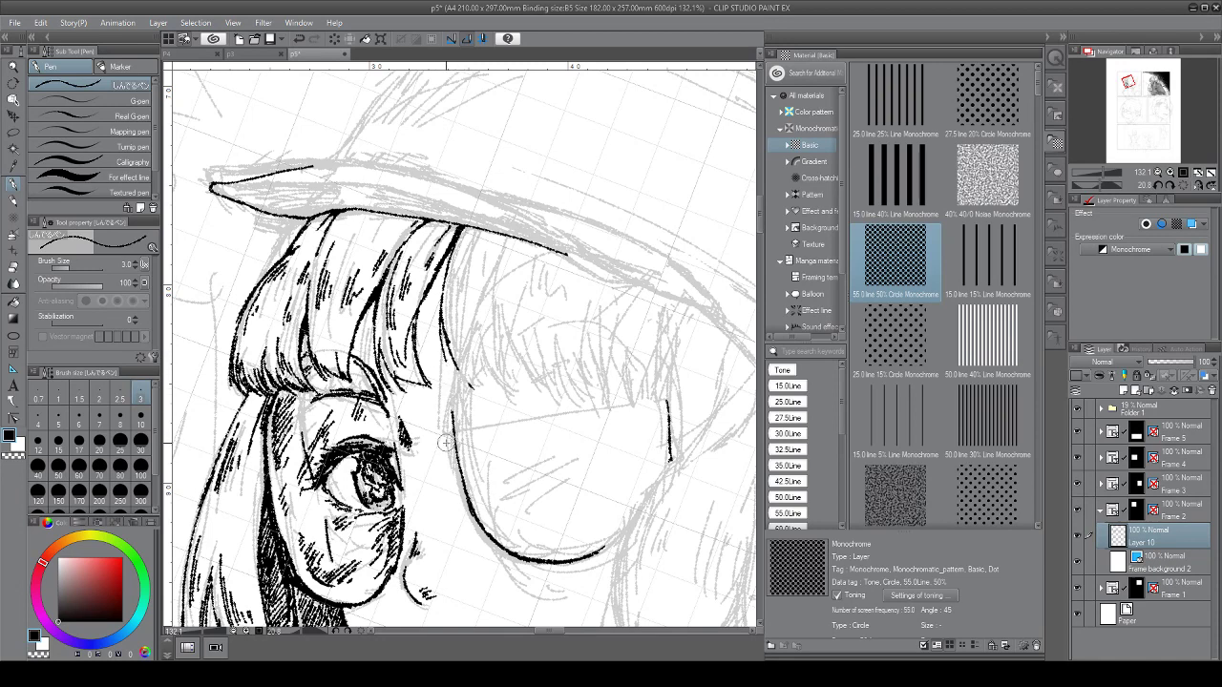
Extend the second lens's nose-side rim up into the bangs and smooth its line weight down to the lower curve
drag(448, 403, 456, 462)
drag(467, 510, 517, 559)
drag(447, 380, 449, 422)
drag(441, 334, 447, 399)
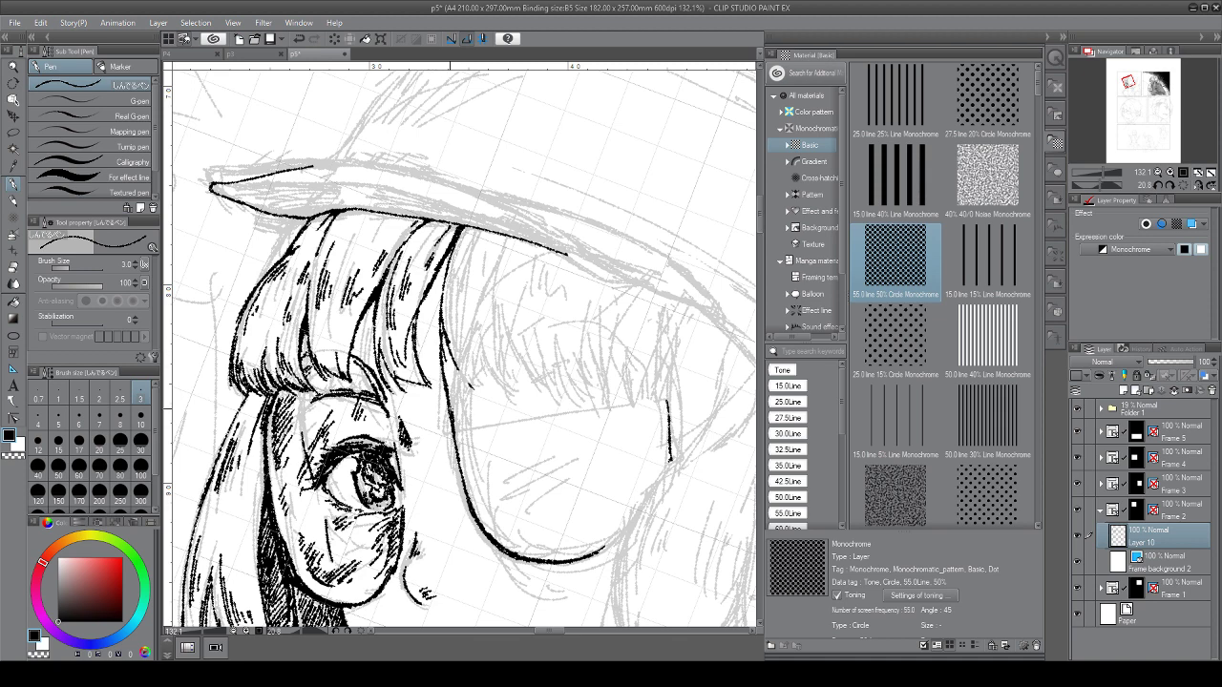
drag(445, 390, 467, 491)
Ink a row of curved, pointed bang tips across the forehead above the second lens
drag(453, 360, 479, 385)
drag(470, 334, 479, 385)
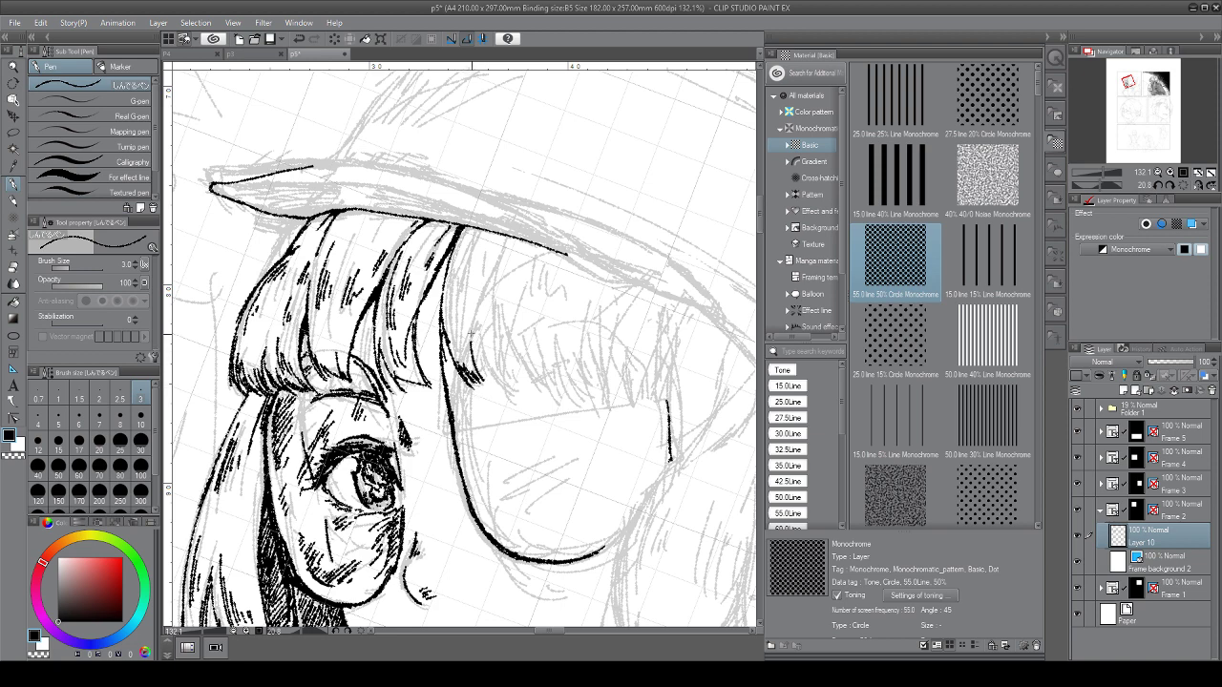
mouse_move(474, 325)
mouse_down()
mouse_move(472, 361)
mouse_move(493, 376)
mouse_up()
drag(477, 355, 504, 386)
mouse_move(492, 315)
mouse_down()
mouse_move(510, 380)
mouse_move(500, 333)
mouse_up()
drag(504, 340, 514, 386)
drag(499, 339, 511, 354)
drag(506, 352, 546, 382)
drag(528, 356, 559, 389)
drag(544, 336, 581, 380)
drag(581, 292, 590, 384)
drag(584, 313, 609, 391)
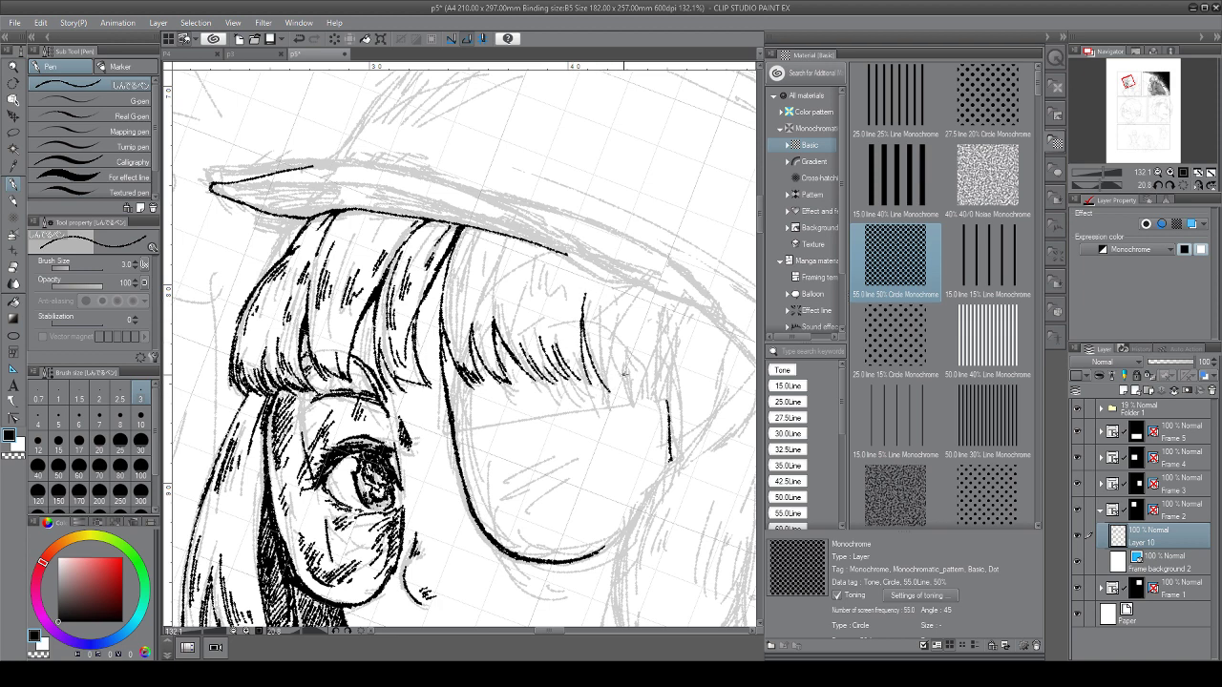
Ink the outer bang strands toward the temple and fill in the remaining tips above the lens
drag(626, 284, 643, 355)
mouse_move(666, 309)
mouse_down()
mouse_move(469, 279)
mouse_move(474, 368)
mouse_move(492, 382)
mouse_up()
drag(537, 317, 500, 387)
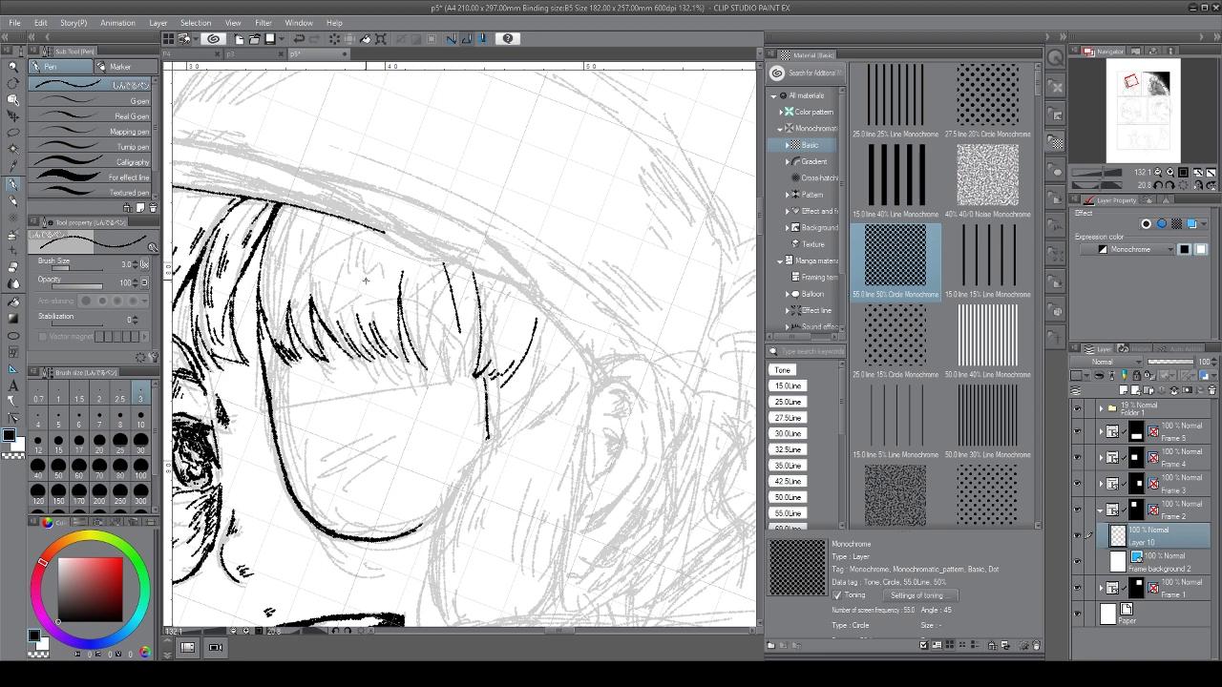
mouse_move(364, 291)
mouse_down()
mouse_move(403, 361)
mouse_move(403, 349)
mouse_move(438, 362)
mouse_up()
drag(443, 310, 453, 370)
drag(451, 353, 463, 370)
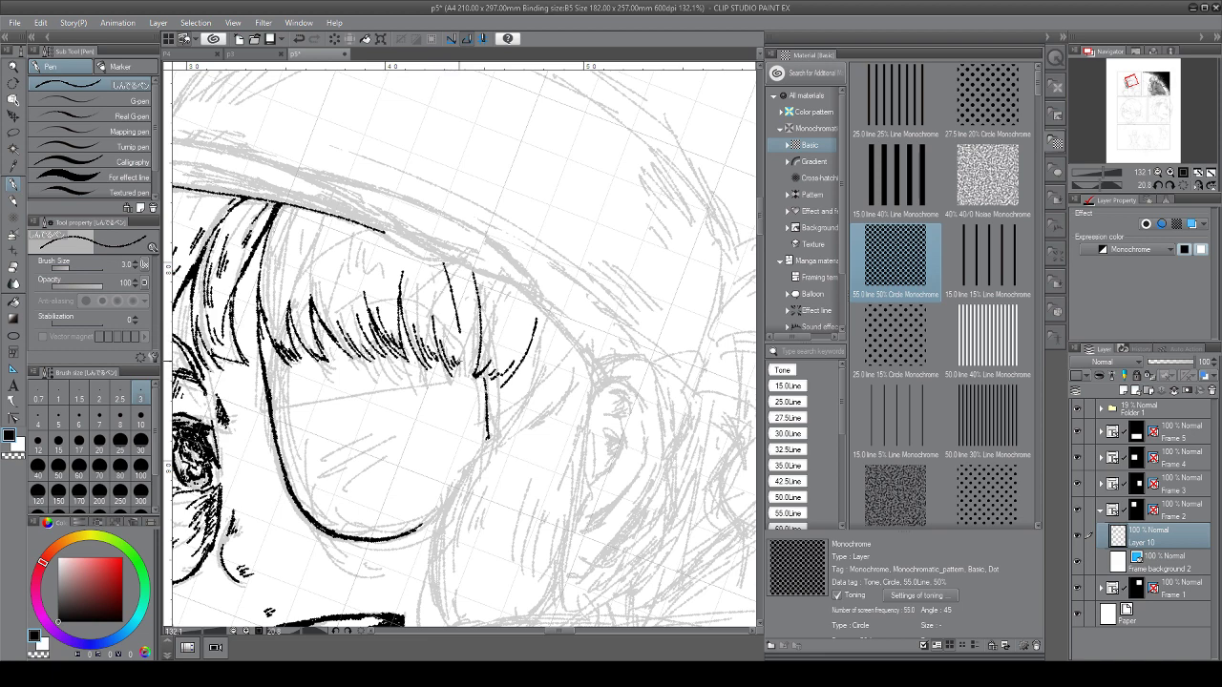
Join the outer bang strands into a point beneath the cap brim and hatch the strand beside the temple
drag(458, 324, 464, 368)
drag(456, 325, 461, 340)
mouse_move(445, 264)
mouse_down()
mouse_move(480, 274)
mouse_move(480, 322)
mouse_up()
drag(441, 254, 452, 271)
mouse_move(497, 325)
mouse_down()
mouse_move(487, 353)
mouse_move(532, 342)
mouse_up()
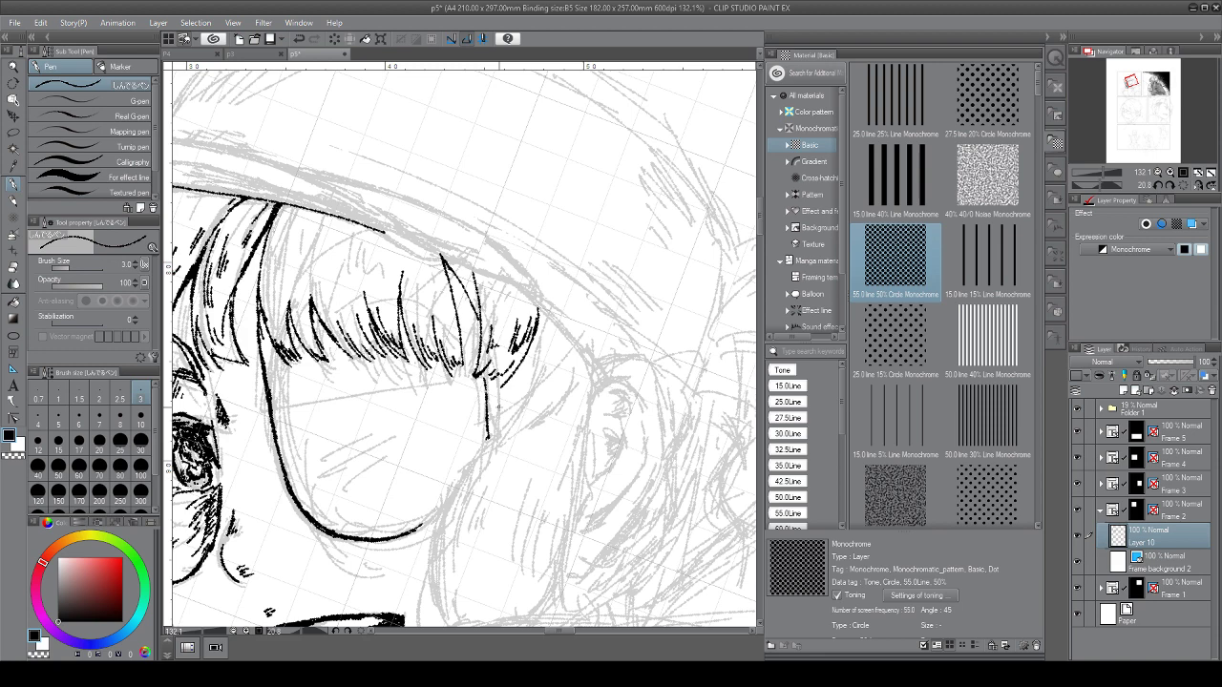
Hatch short hair strokes in the upper bangs under the brim, beside the central parting strand
drag(284, 216, 268, 301)
drag(279, 239, 271, 292)
drag(294, 246, 282, 279)
drag(301, 254, 290, 276)
mouse_move(331, 239)
mouse_down()
mouse_move(344, 300)
mouse_move(341, 288)
mouse_up()
drag(319, 229, 311, 298)
drag(316, 277, 311, 297)
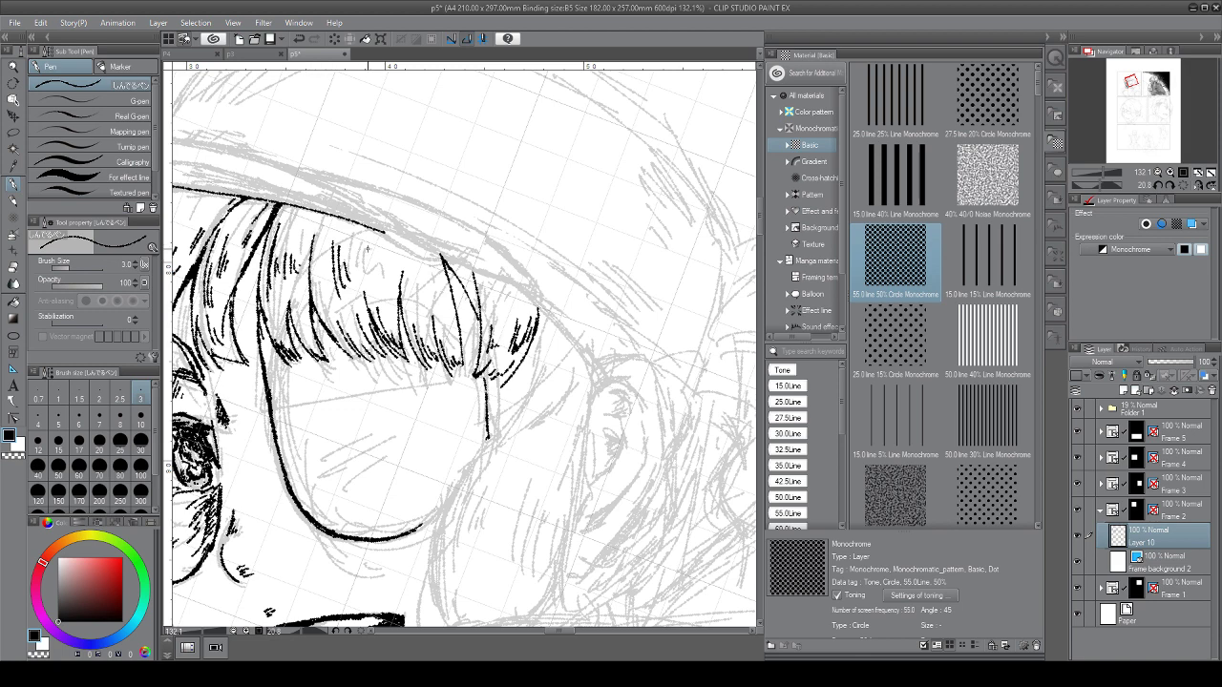
Continue the short hair hatching across the upper bangs toward the temple
drag(368, 246, 381, 281)
drag(378, 261, 429, 298)
drag(430, 273, 449, 335)
drag(321, 269, 325, 326)
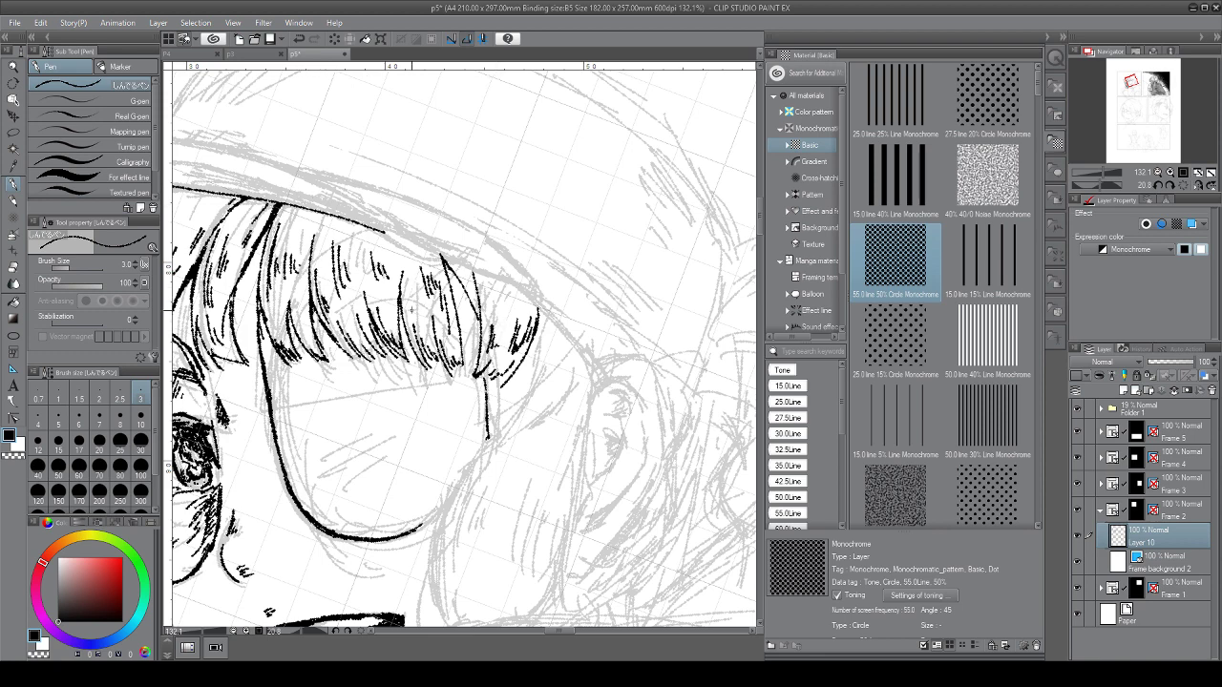
drag(418, 292, 423, 328)
drag(420, 307, 426, 329)
Extend the cap brim's lower edge over the bangs and ink the curved fold line along the middle of the brim
mouse_move(494, 247)
mouse_down()
mouse_move(420, 254)
mouse_move(594, 257)
mouse_move(253, 381)
mouse_up()
drag(445, 314, 412, 325)
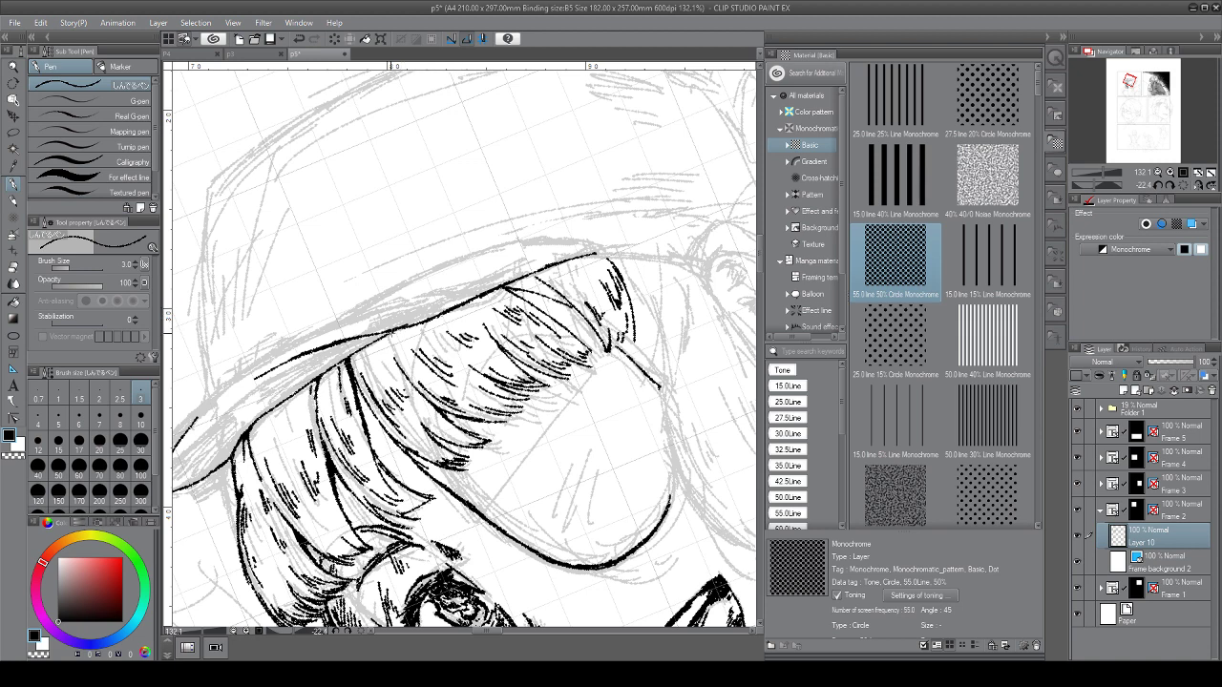
drag(367, 346, 300, 391)
mouse_move(403, 315)
mouse_down()
mouse_move(412, 325)
mouse_move(468, 306)
mouse_up()
drag(535, 286, 547, 439)
drag(554, 443, 393, 387)
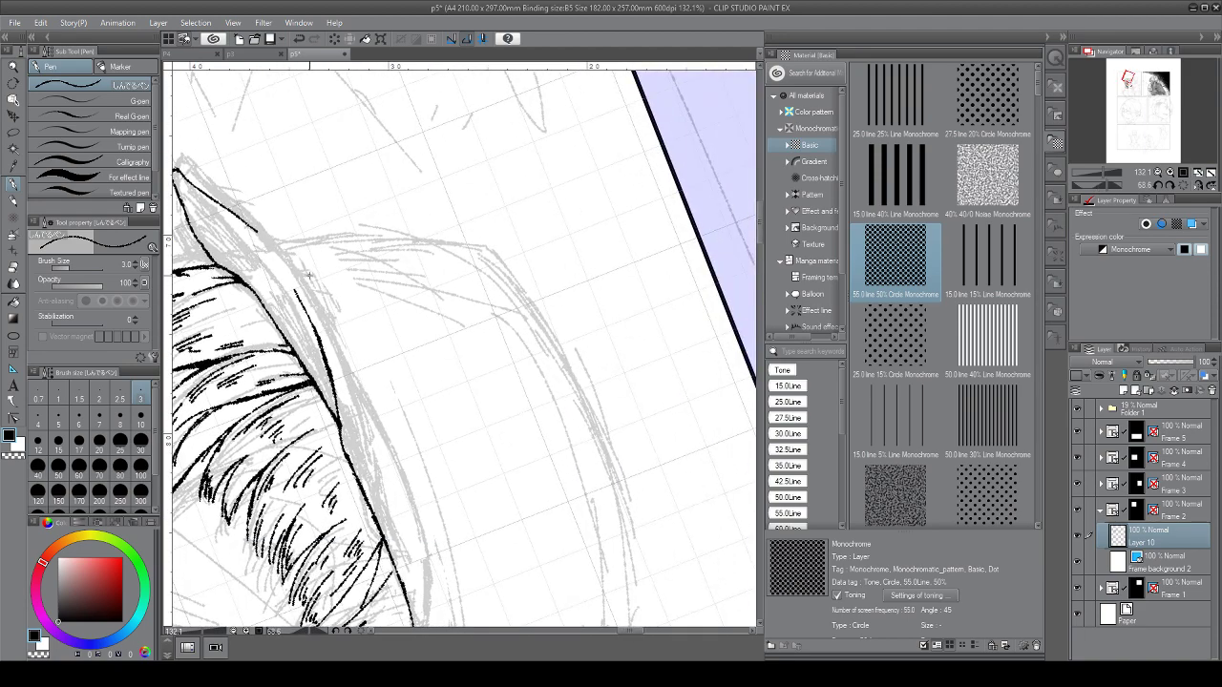
Lengthen the brim's fold line toward the tip and hatch shading where it meets the lower edge
drag(296, 269, 317, 302)
drag(340, 361, 368, 474)
mouse_move(357, 429)
mouse_down()
mouse_move(362, 458)
mouse_move(346, 424)
mouse_move(355, 436)
mouse_up()
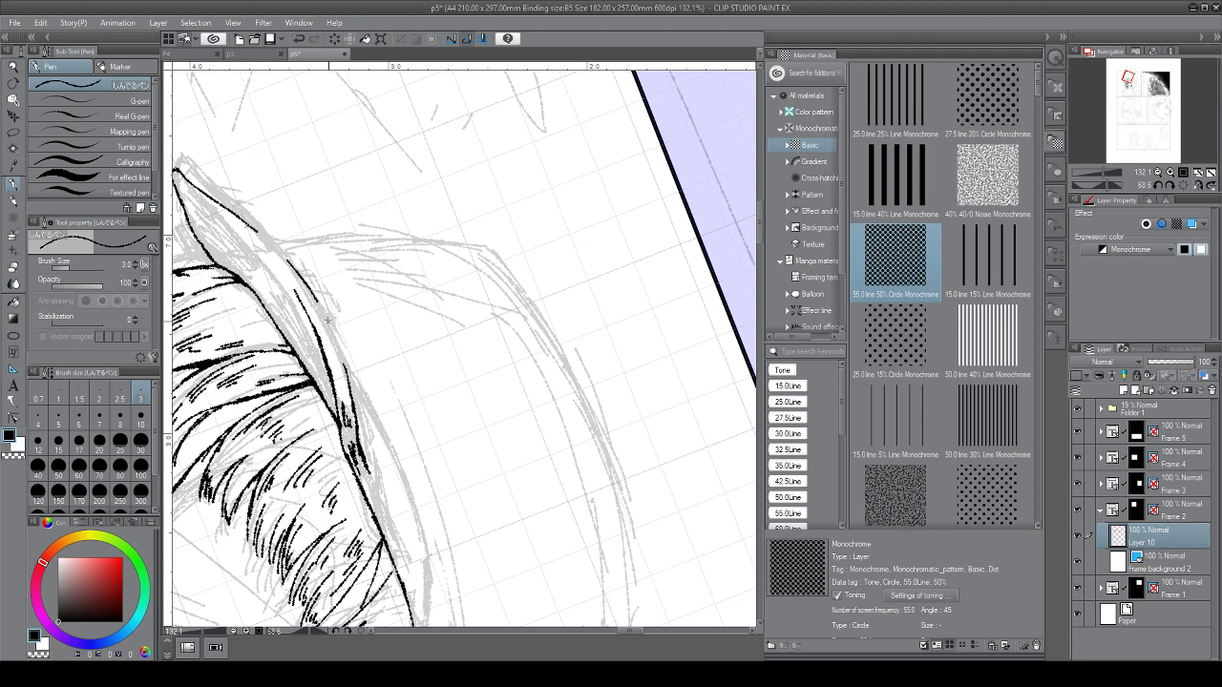
drag(312, 289, 348, 369)
mouse_move(333, 336)
mouse_down()
mouse_move(424, 468)
mouse_move(556, 435)
mouse_move(465, 217)
mouse_up()
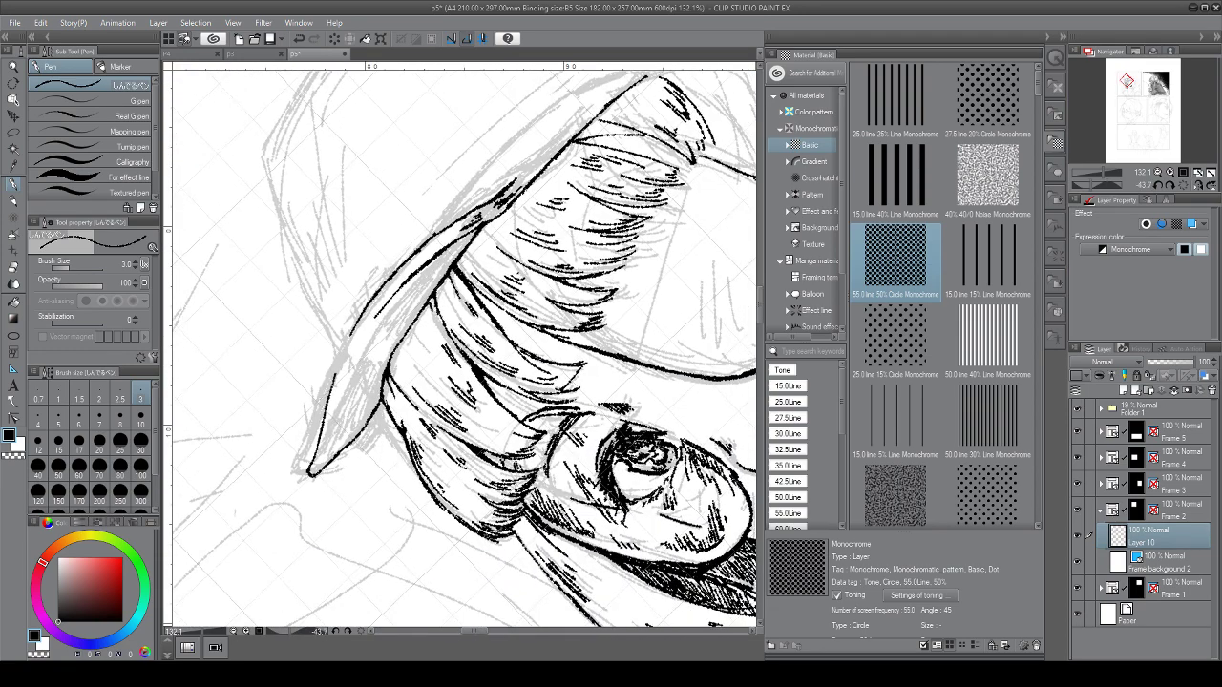
Ink the brim's outer edge down to its pointed tip and add short shading strokes along the inside
mouse_move(352, 330)
mouse_down()
mouse_move(312, 443)
mouse_move(322, 467)
mouse_up()
drag(345, 421, 329, 464)
drag(388, 306, 367, 336)
drag(369, 332, 354, 373)
drag(372, 330, 362, 350)
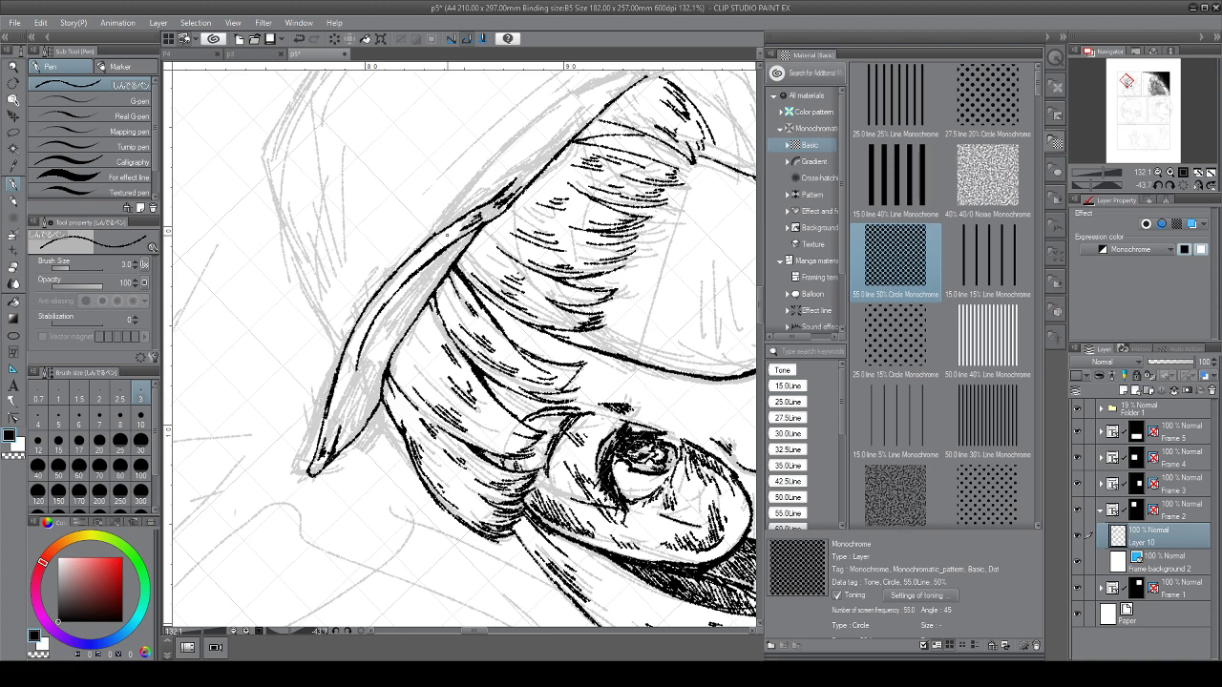
drag(447, 235, 483, 235)
drag(477, 420, 386, 319)
scroll(386, 363, down, 1)
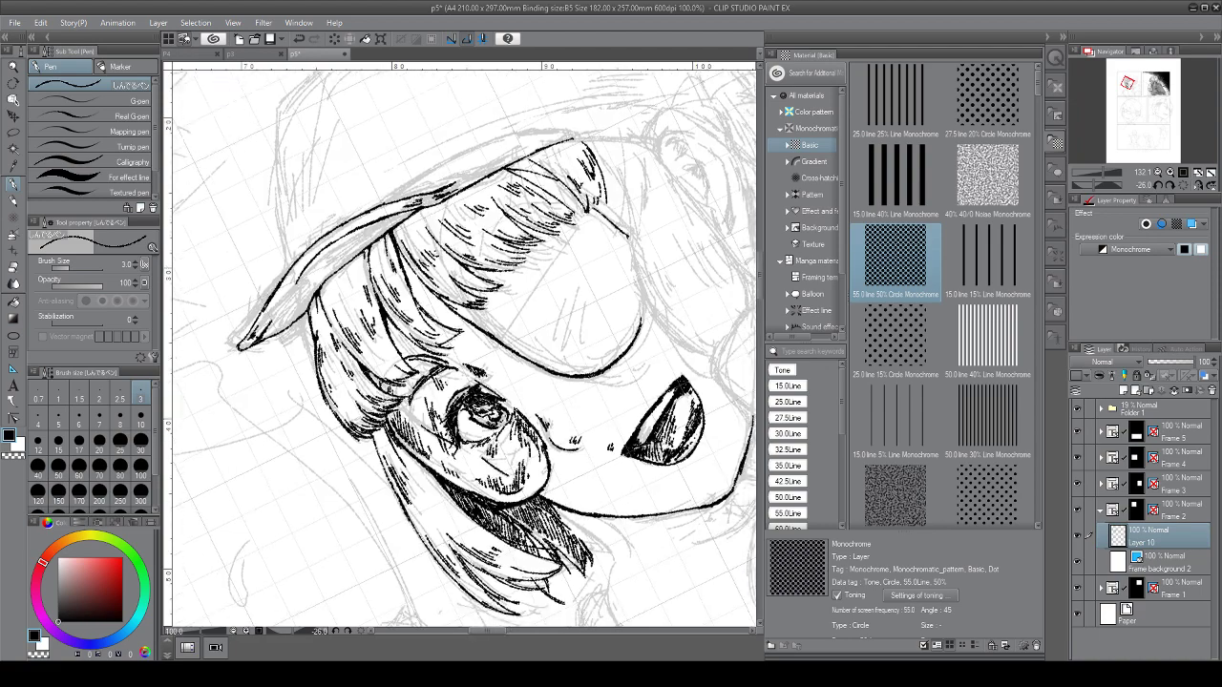
Ink the rest of the cap brim's upper edge past the bangs toward the ear
drag(464, 234, 533, 257)
drag(533, 286, 382, 234)
drag(464, 234, 546, 270)
mouse_move(535, 287)
mouse_down()
mouse_move(393, 385)
mouse_move(376, 429)
mouse_up()
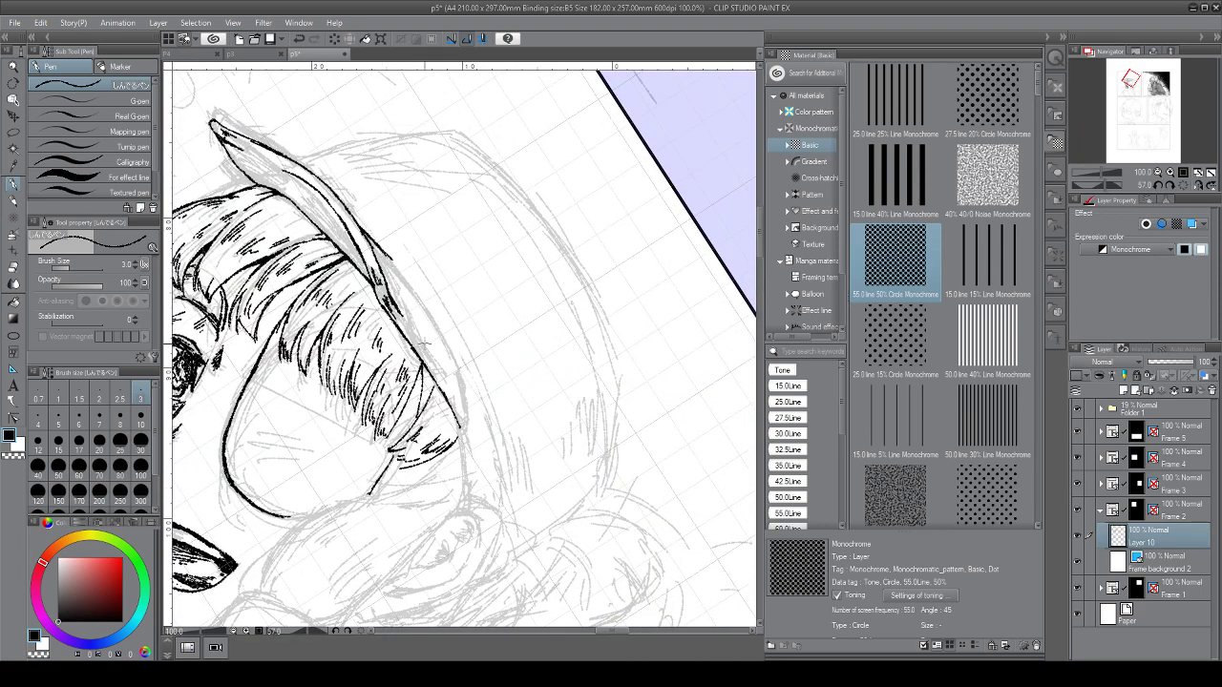
drag(425, 315, 463, 424)
drag(464, 459, 467, 497)
key(ctrl+at)
drag(431, 535, 499, 390)
mouse_move(440, 418)
mouse_down()
mouse_move(520, 418)
mouse_move(415, 372)
mouse_up()
Hatch the glasses' temple beside the bangs and outline the inner edge of the side hair next to the second lens
drag(308, 246, 351, 306)
drag(307, 250, 359, 298)
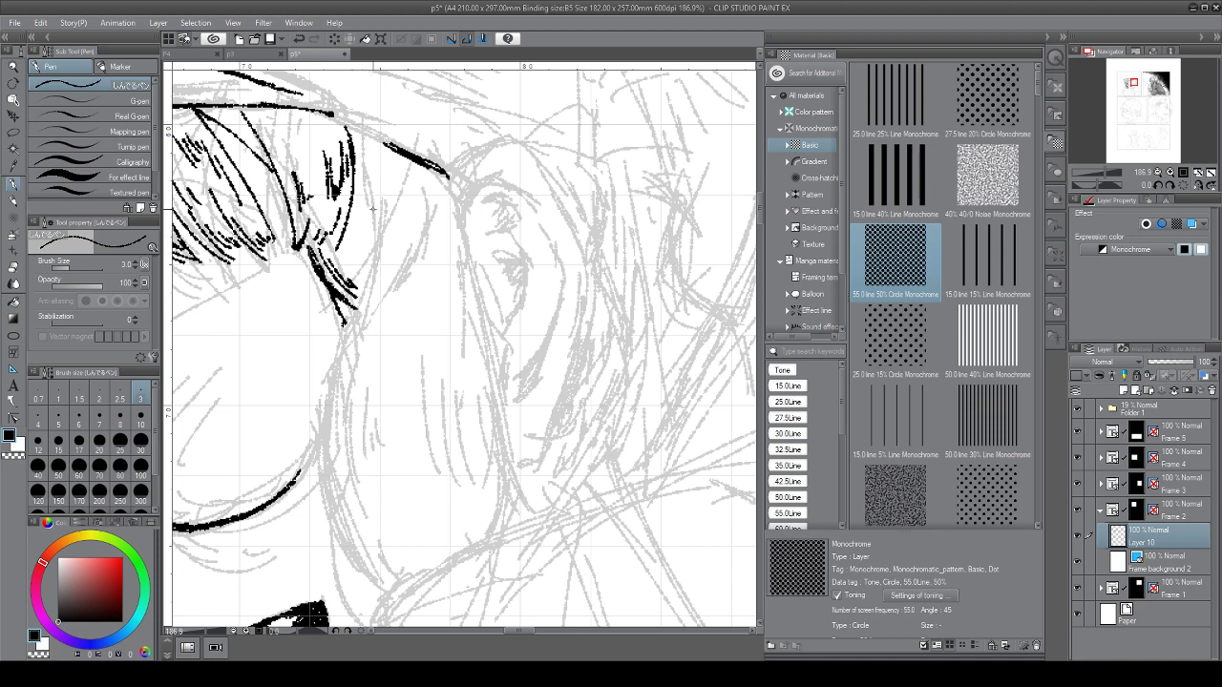
drag(372, 208, 350, 334)
drag(335, 384, 380, 587)
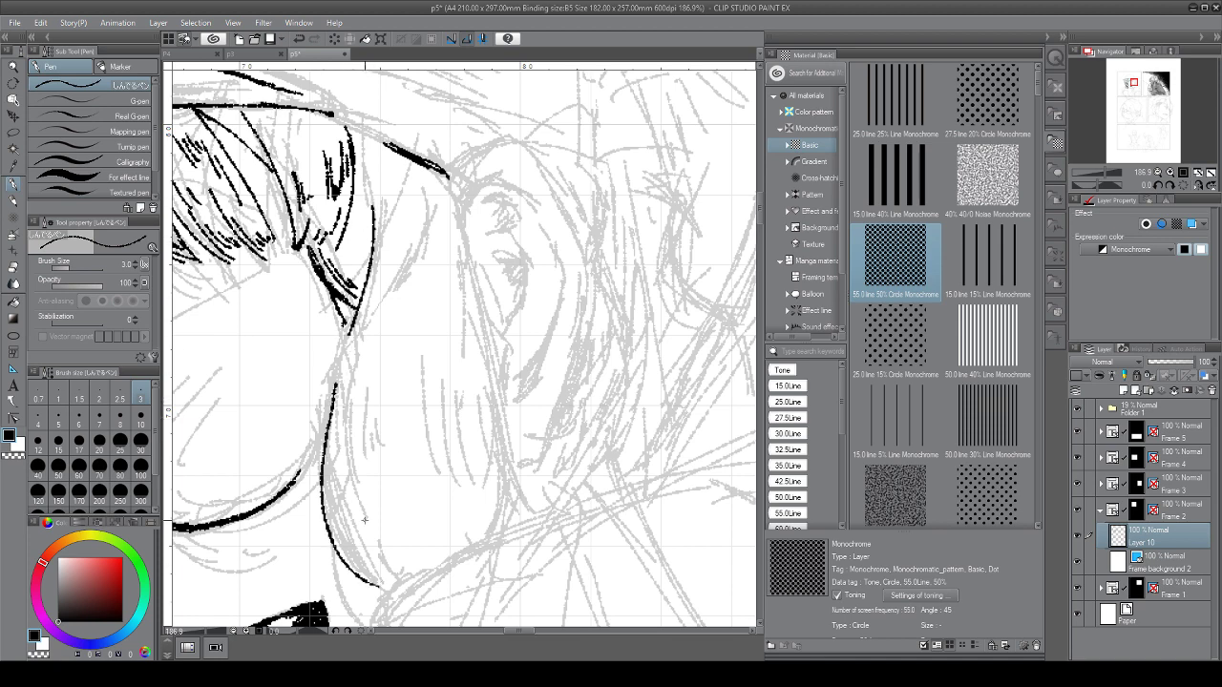
Ink the lower strands of the side hair beside the lens and hatch along their inner edge
drag(343, 508, 396, 590)
drag(344, 395, 345, 509)
mouse_move(339, 433)
mouse_down()
mouse_move(350, 504)
mouse_move(354, 483)
mouse_up()
drag(349, 447, 354, 474)
drag(384, 338, 367, 454)
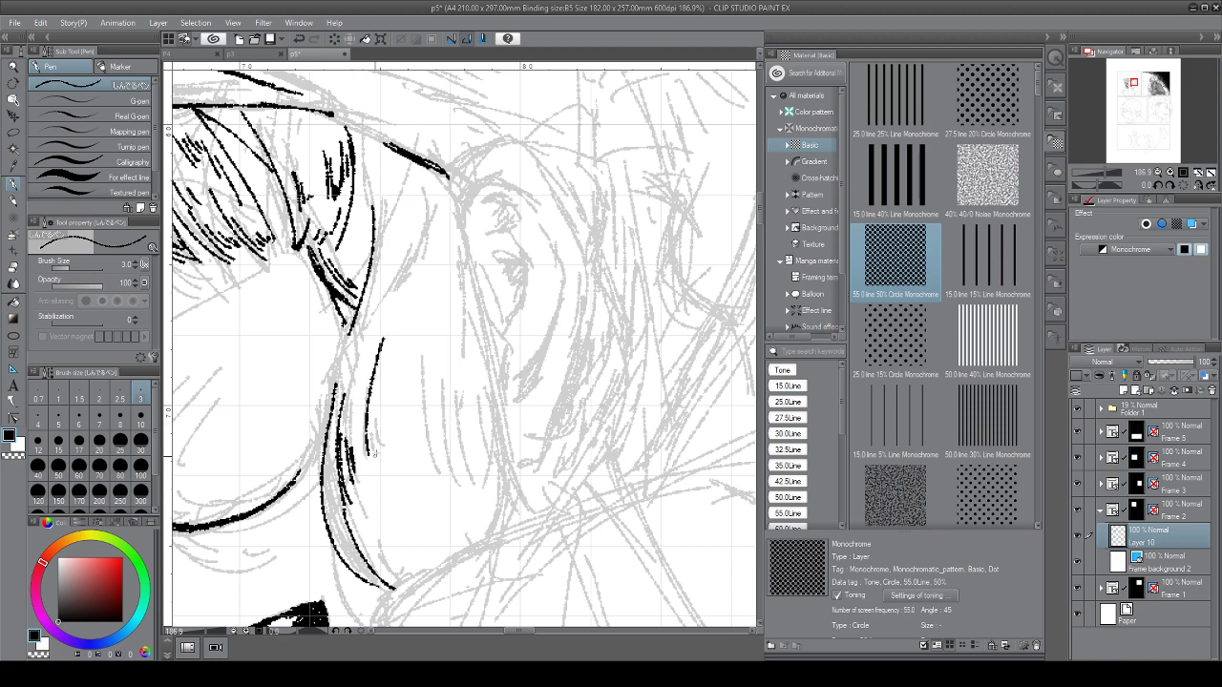
drag(378, 381, 377, 447)
drag(380, 417, 385, 448)
drag(363, 514, 397, 573)
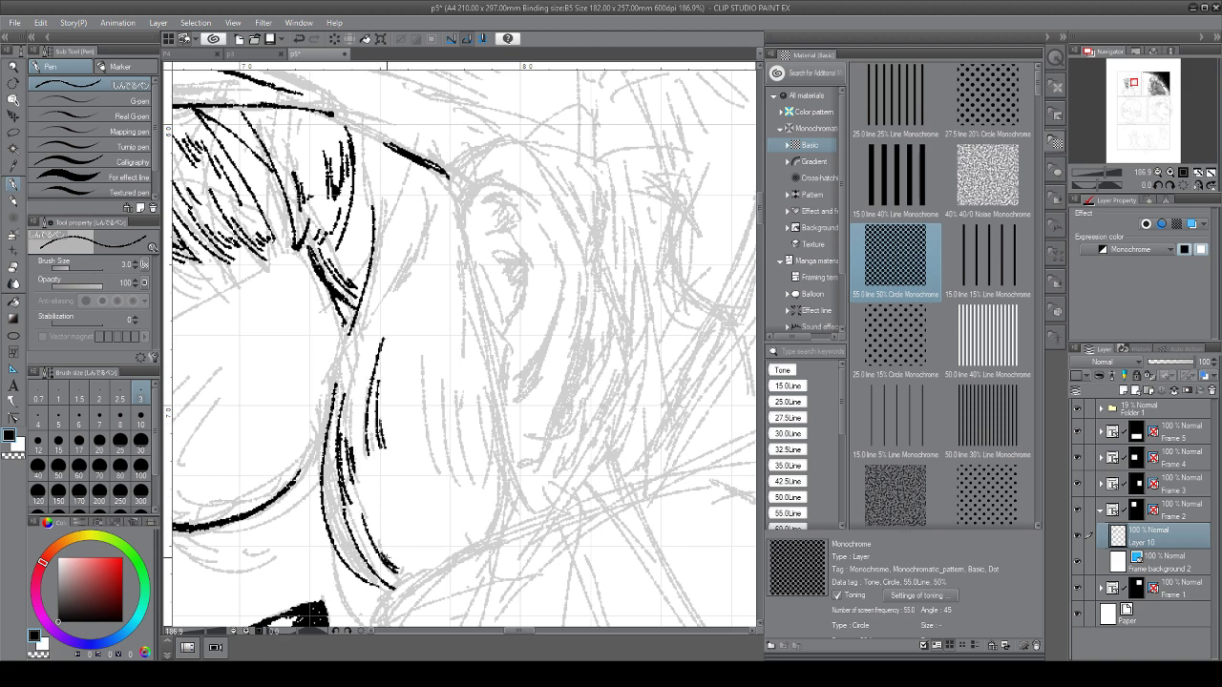
Hatch the upper side hair and connect its inner outline up to the glasses' temple
drag(425, 215, 400, 284)
drag(423, 238, 412, 266)
drag(420, 253, 349, 377)
drag(355, 334, 327, 411)
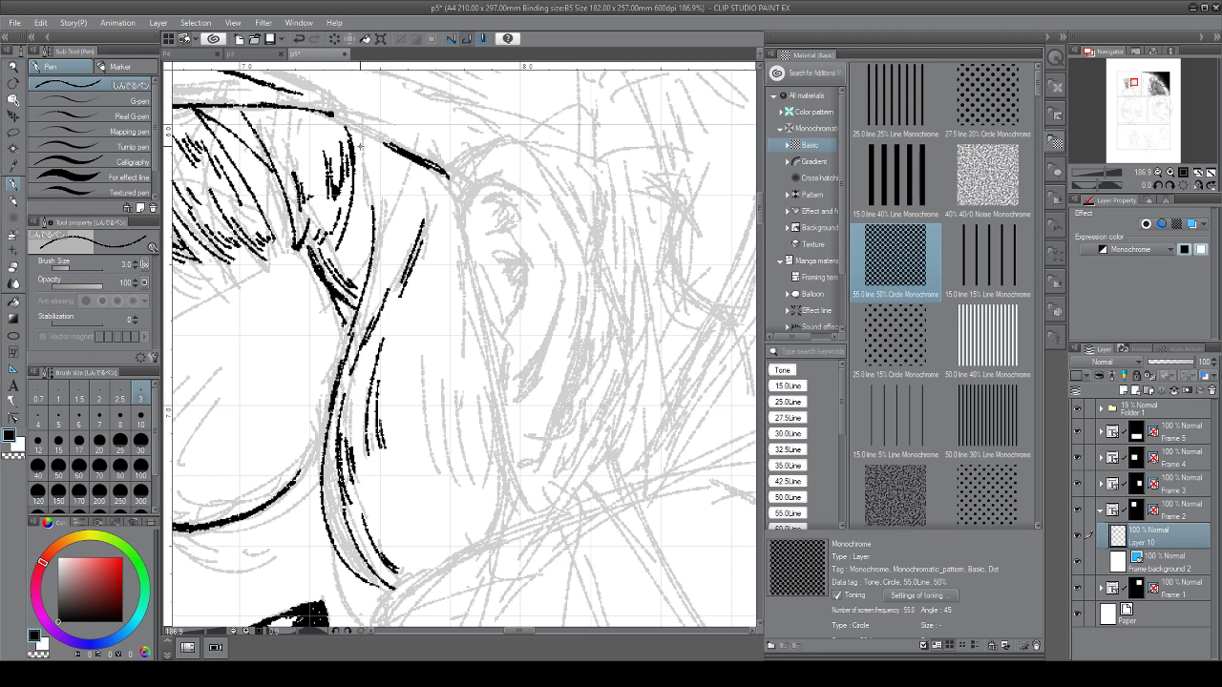
Ink the side hair's outer edge down from the brim and outline the pointed locks at its lower end
mouse_move(397, 162)
mouse_down()
mouse_move(412, 201)
mouse_move(459, 210)
mouse_move(475, 430)
mouse_up()
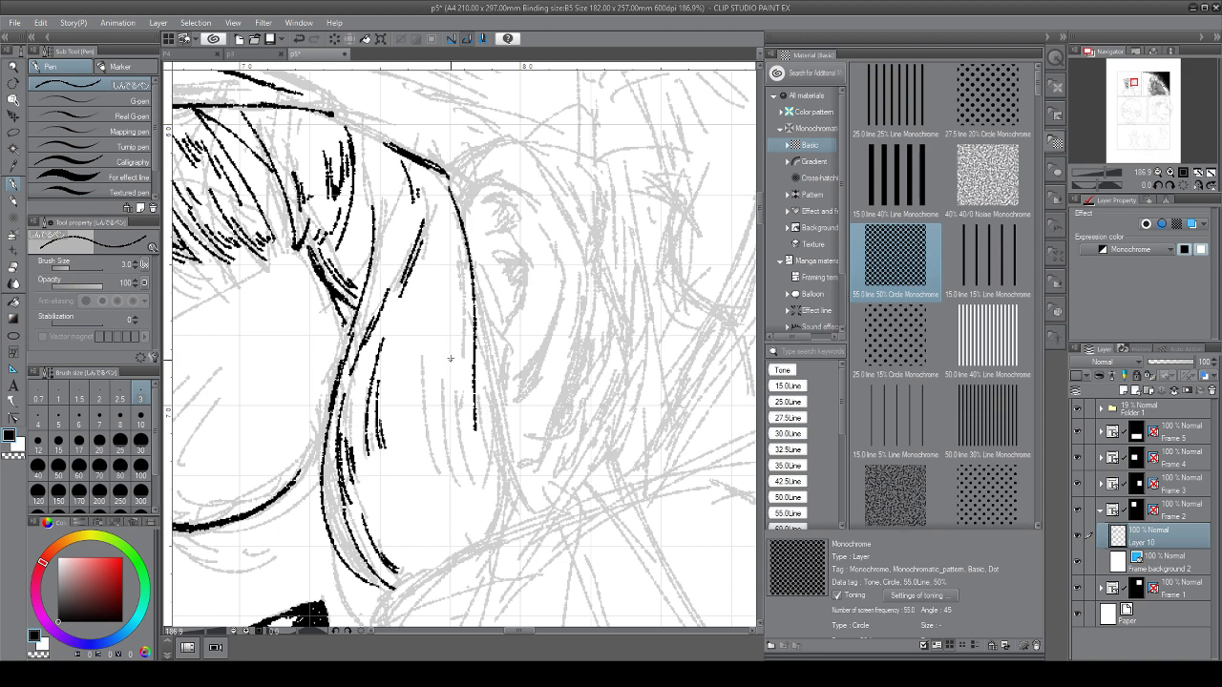
mouse_move(452, 352)
mouse_down()
mouse_move(435, 516)
mouse_move(450, 458)
mouse_move(472, 548)
mouse_up()
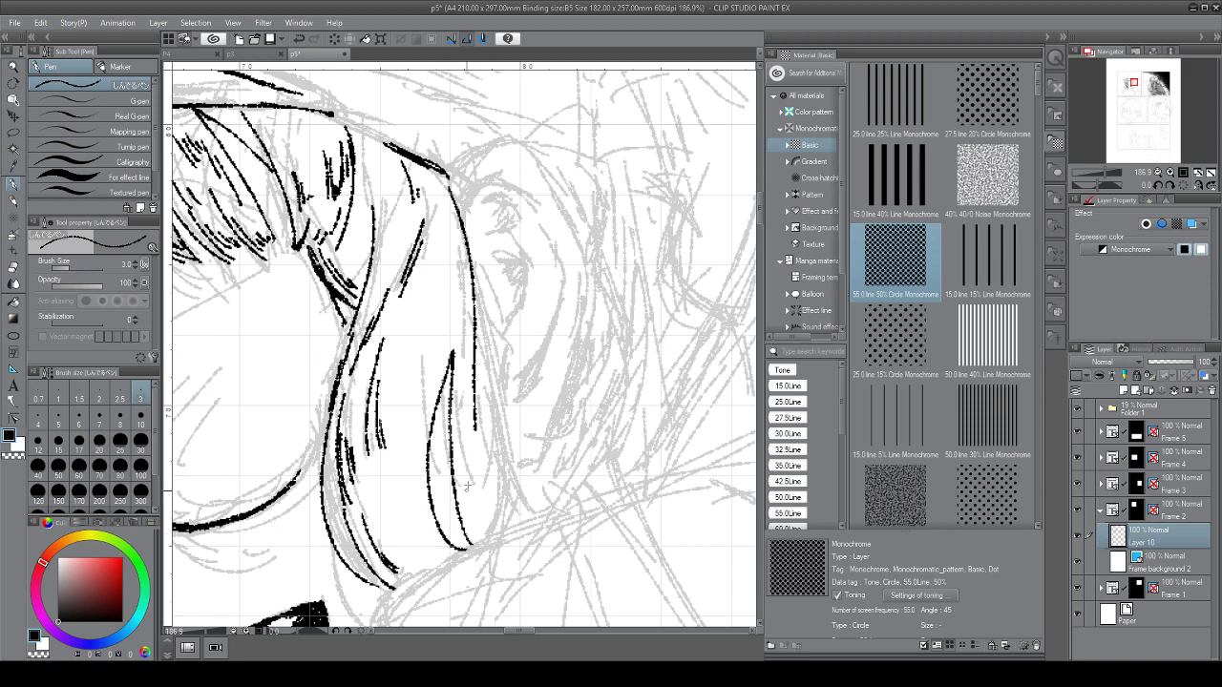
drag(475, 374, 471, 550)
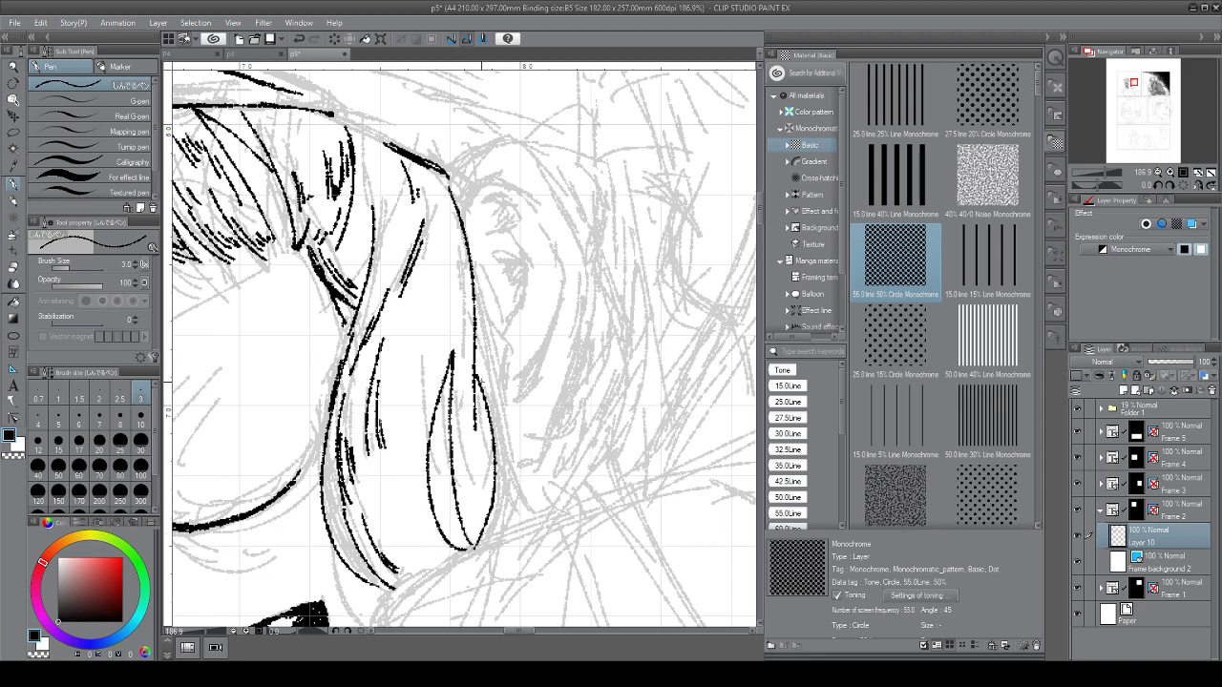
mouse_move(496, 453)
mouse_down()
mouse_move(506, 468)
mouse_move(472, 545)
mouse_move(505, 272)
mouse_up()
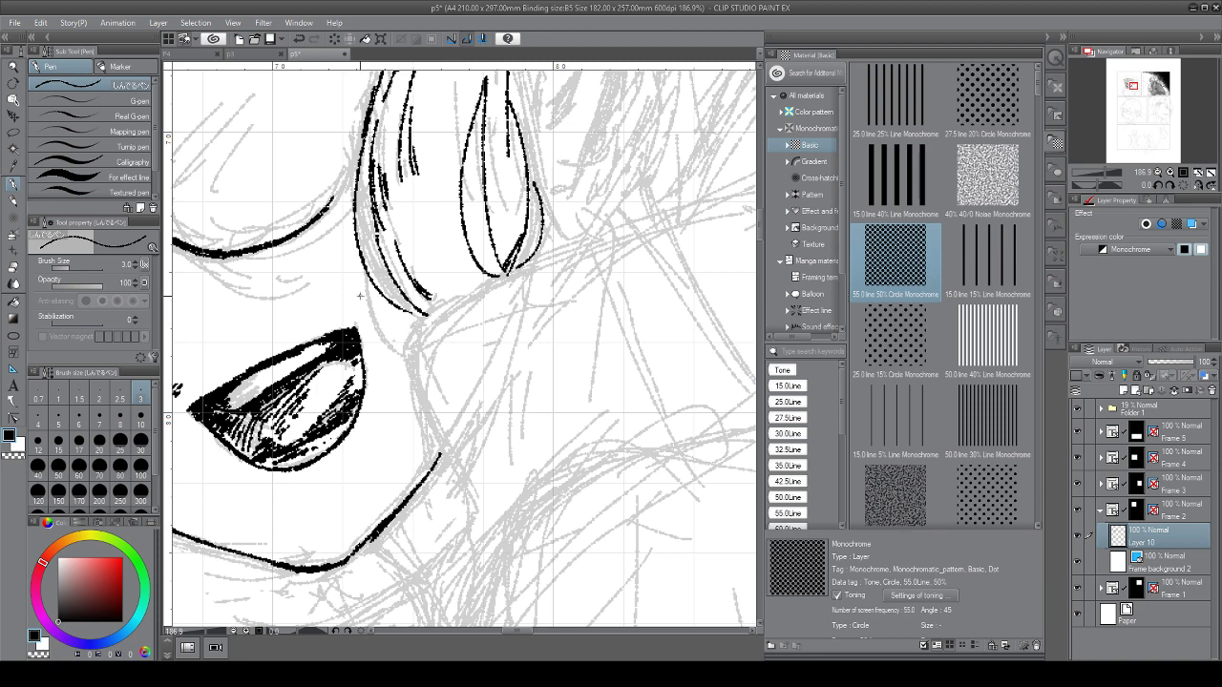
Ink the cheek line below the side hair and the neck line behind the jaw
drag(363, 278, 407, 361)
mouse_move(428, 314)
mouse_down()
mouse_move(409, 356)
mouse_move(428, 427)
mouse_move(425, 417)
mouse_move(467, 496)
mouse_up()
drag(421, 403, 377, 500)
scroll(452, 489, down, 2)
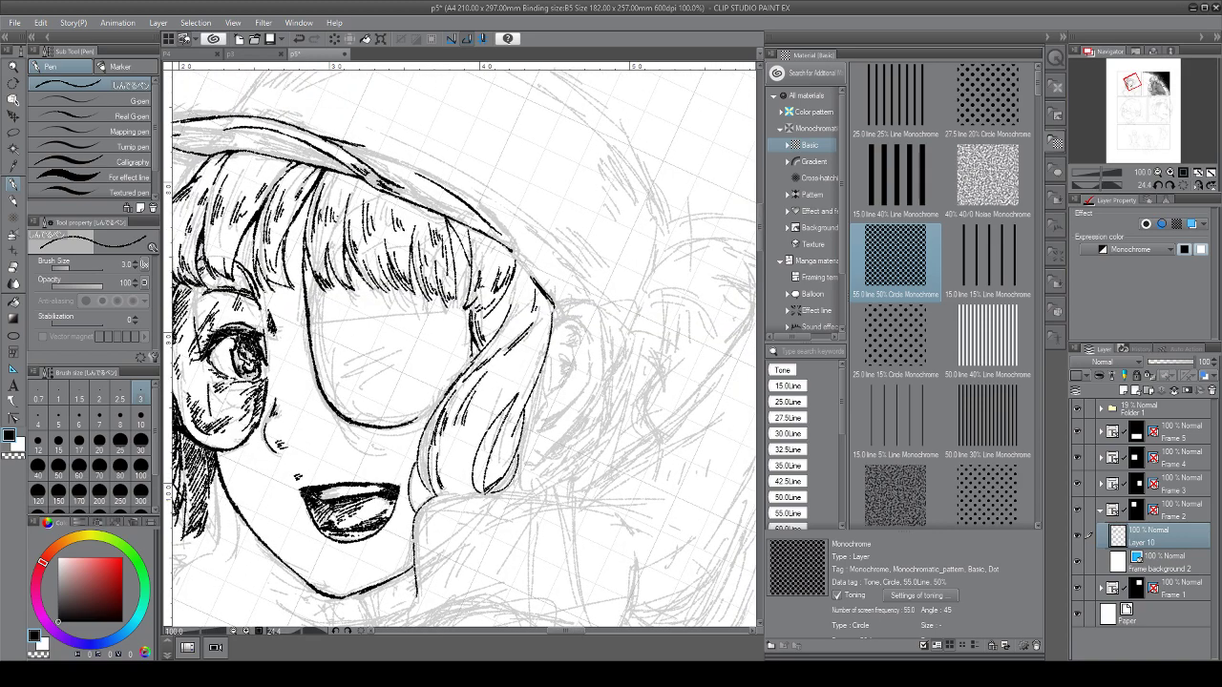
Ink the outline of the ear behind the side hair and the first fold lines inside it
drag(527, 363, 401, 367)
drag(394, 281, 379, 341)
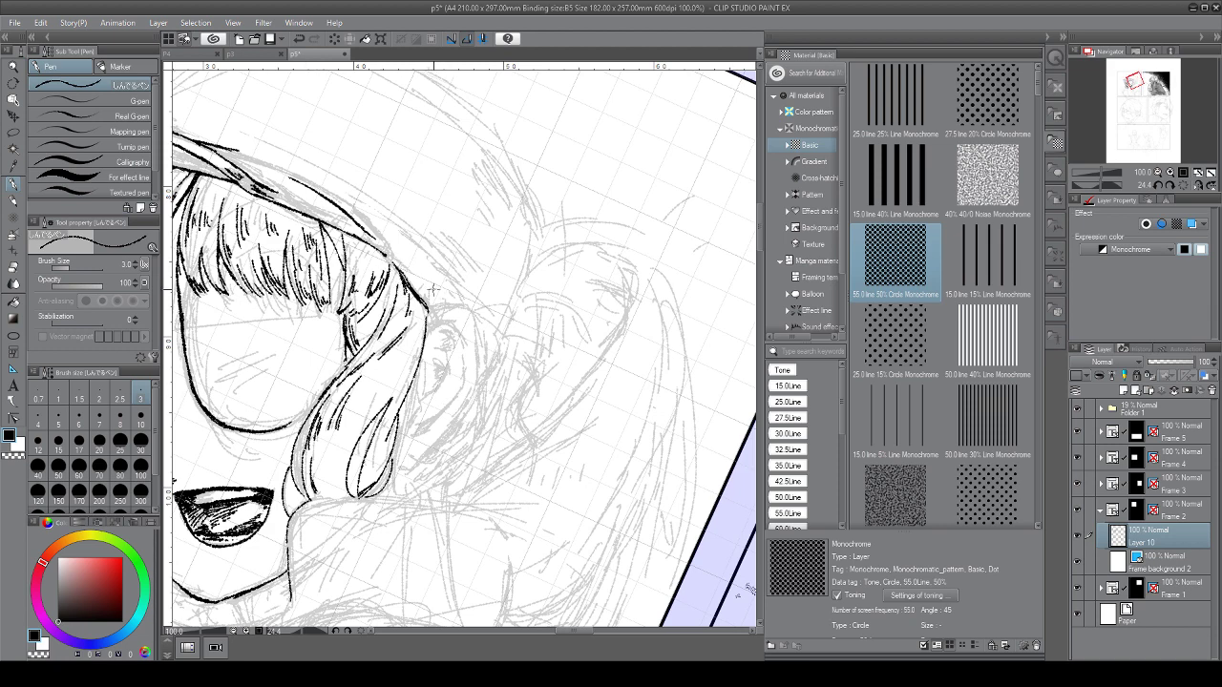
drag(427, 311, 686, 328)
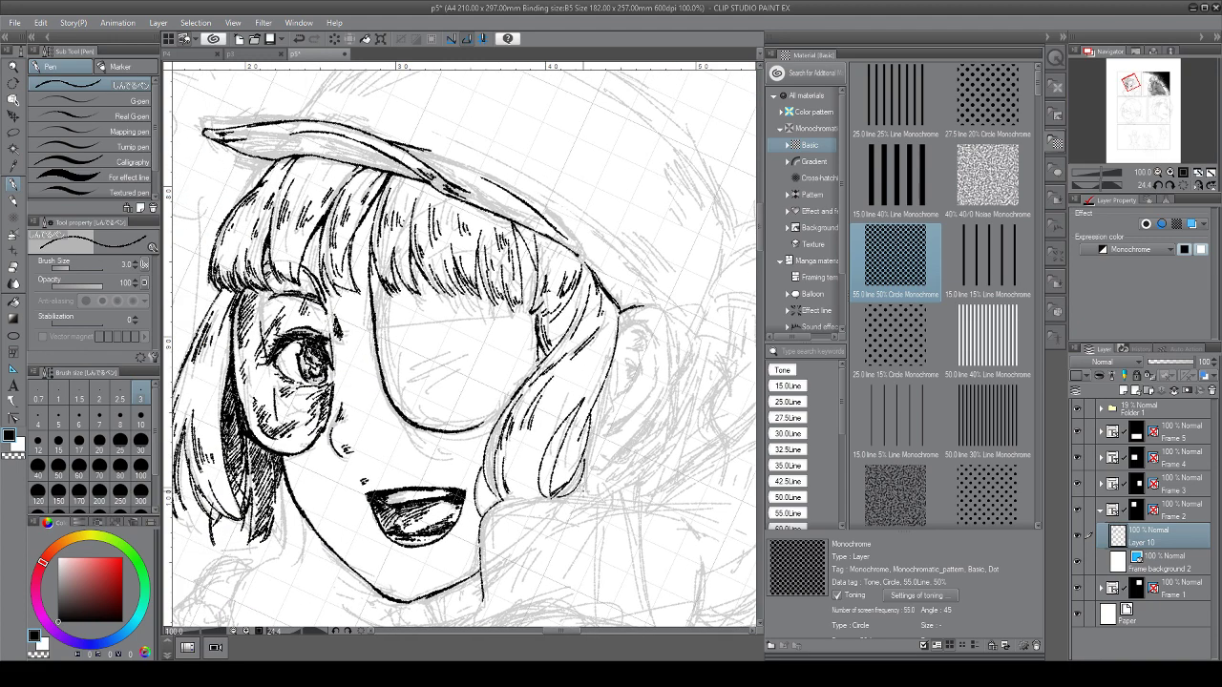
scroll(456, 483, down, 2)
key(ctrl+at)
drag(456, 483, 296, 528)
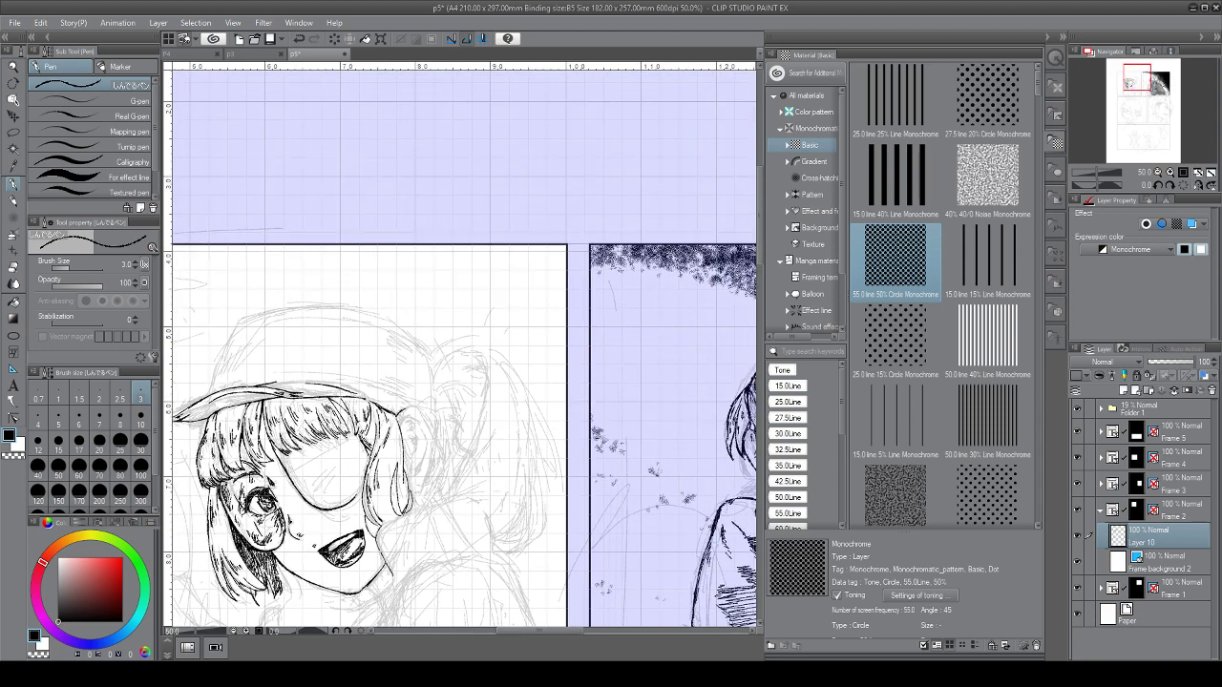
scroll(392, 510, up, 2)
drag(393, 510, 485, 469)
drag(506, 329, 372, 341)
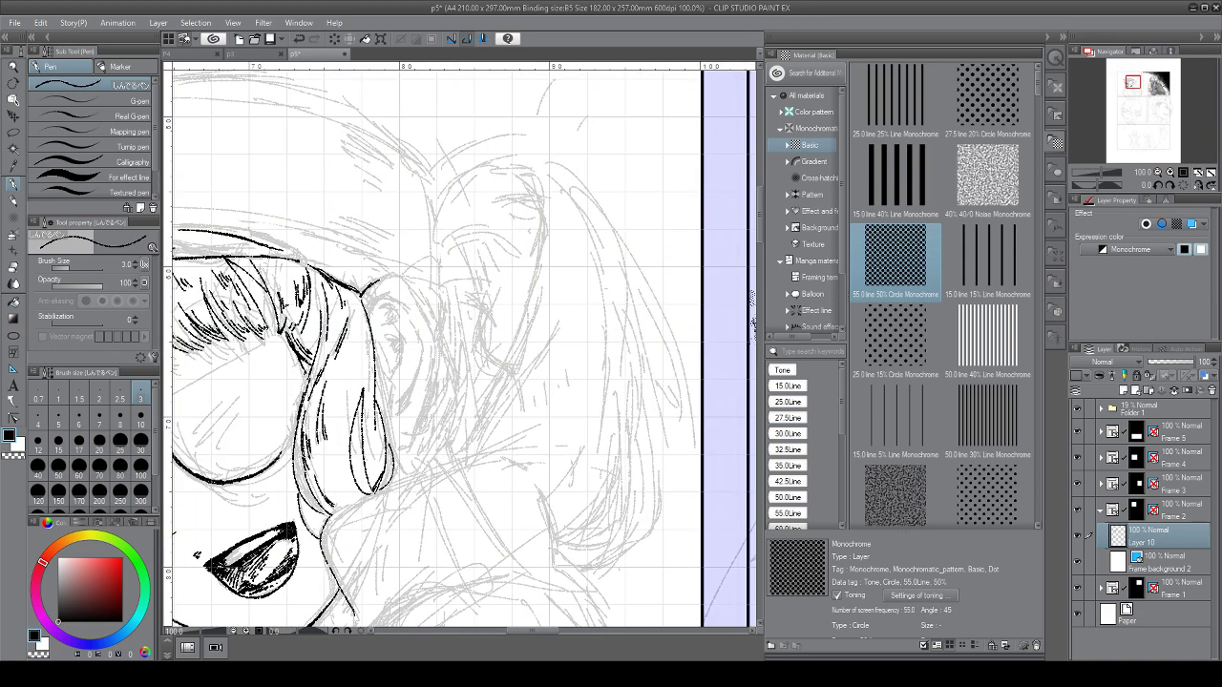
drag(398, 276, 421, 308)
mouse_move(433, 366)
mouse_down()
mouse_move(397, 454)
mouse_move(412, 428)
mouse_move(405, 446)
mouse_up()
drag(429, 392, 407, 443)
mouse_move(380, 297)
mouse_down()
mouse_move(369, 317)
mouse_move(423, 352)
mouse_move(403, 413)
mouse_move(390, 391)
mouse_move(386, 400)
mouse_move(401, 417)
mouse_up()
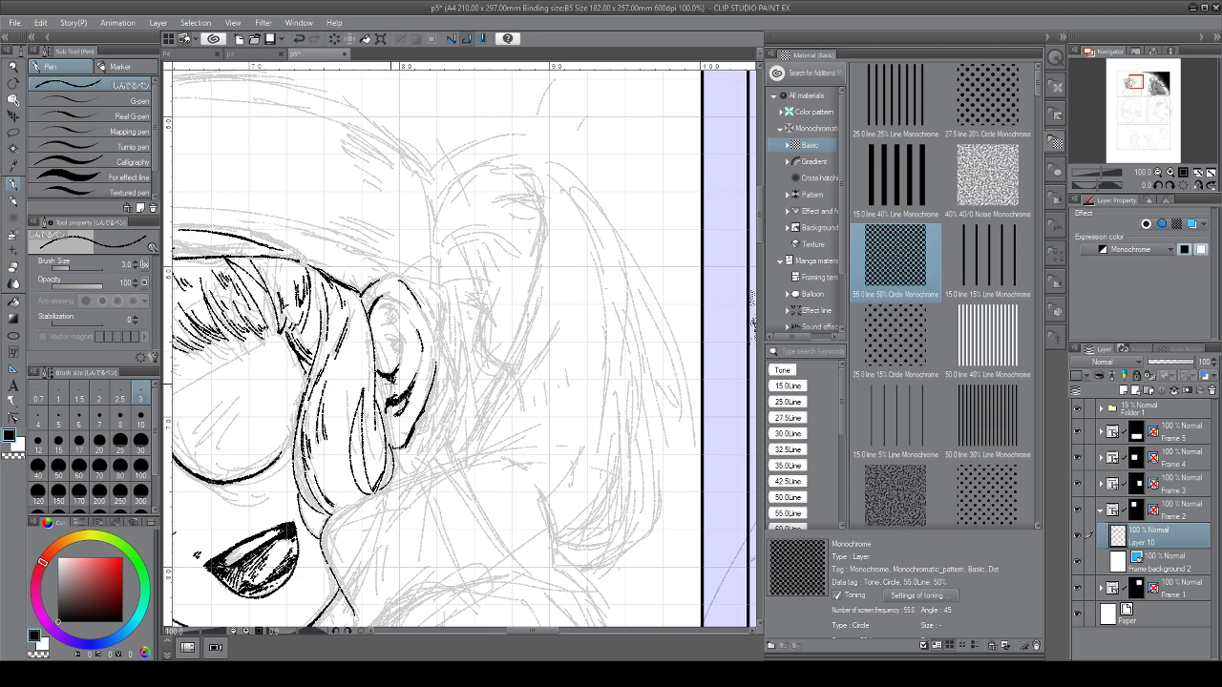
Ink the ear's inner rim and fill the shadows in its hollow, reinforcing the outer edge
mouse_move(386, 378)
mouse_down()
mouse_move(389, 401)
mouse_move(410, 389)
mouse_move(384, 375)
mouse_move(399, 361)
mouse_move(386, 337)
mouse_move(397, 346)
mouse_up()
mouse_move(407, 301)
mouse_down()
mouse_move(384, 313)
mouse_move(420, 324)
mouse_move(414, 384)
mouse_up()
mouse_move(386, 291)
mouse_down()
mouse_move(429, 324)
mouse_move(434, 372)
mouse_up()
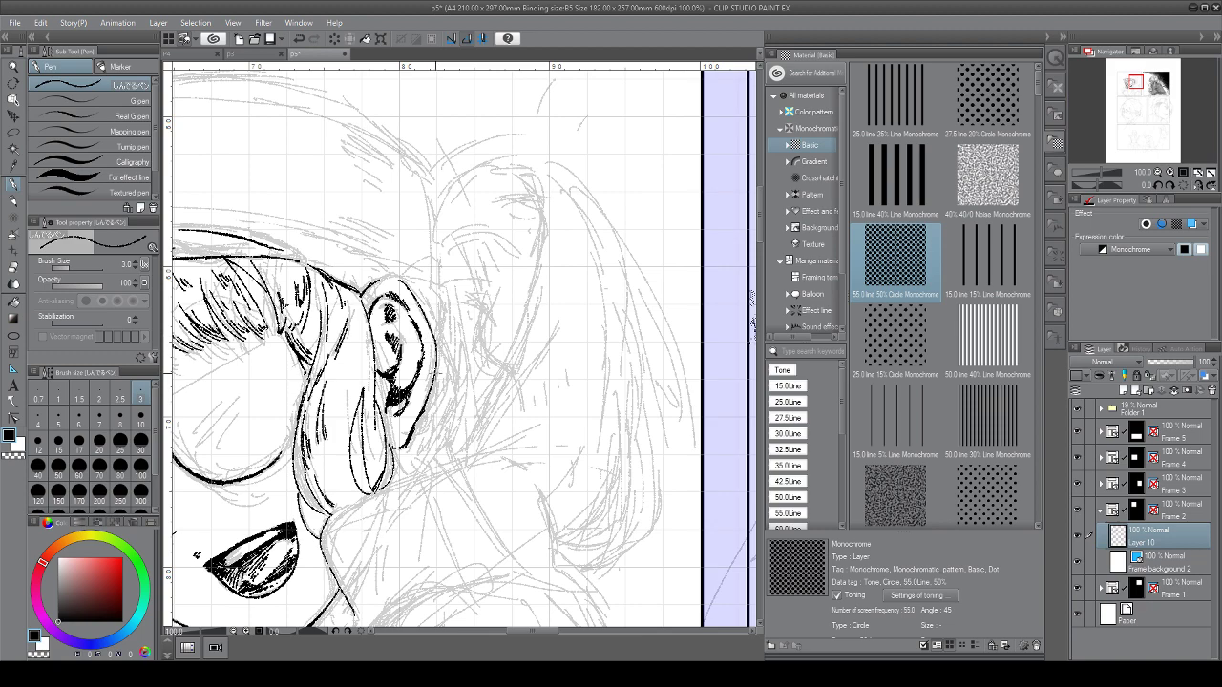
Extend the upper line of the cap's brim back to the top of the ear
drag(387, 267, 387, 353)
mouse_move(387, 352)
mouse_down()
mouse_move(488, 321)
mouse_move(459, 355)
mouse_up()
mouse_move(497, 316)
mouse_down()
mouse_move(511, 353)
mouse_move(483, 392)
mouse_move(417, 313)
mouse_move(451, 254)
mouse_move(424, 292)
mouse_move(428, 315)
mouse_up()
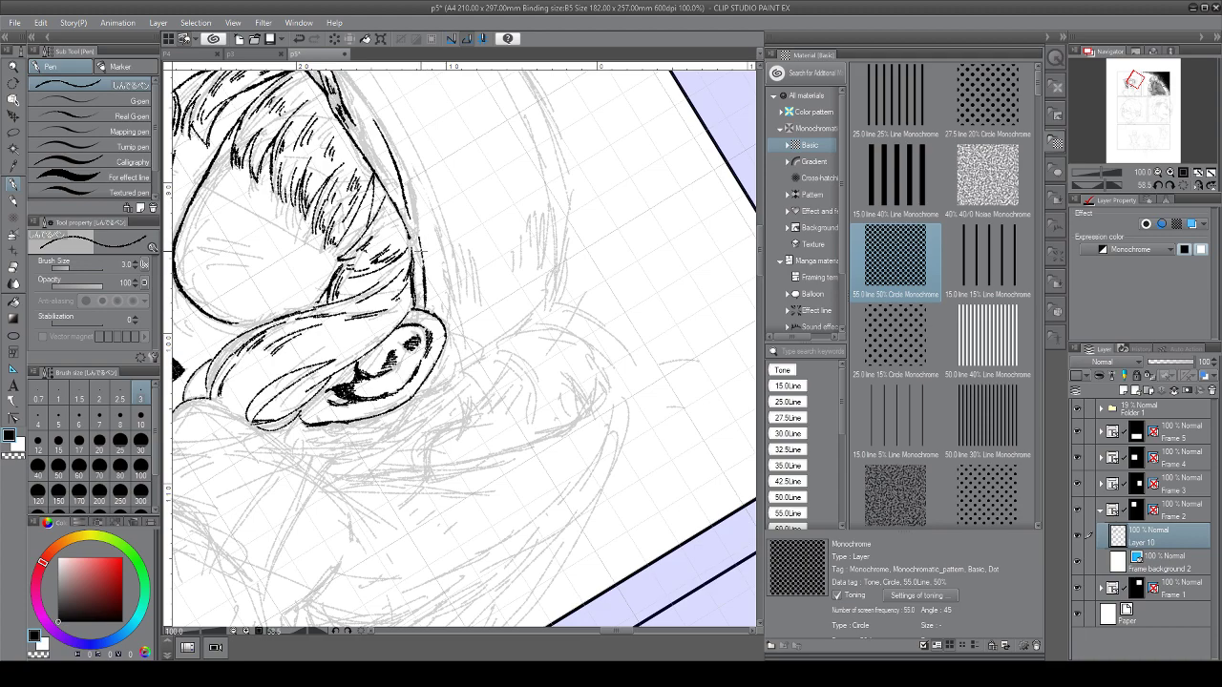
mouse_move(421, 251)
mouse_down()
mouse_move(363, 358)
mouse_move(471, 378)
mouse_move(388, 429)
mouse_up()
mouse_move(450, 385)
mouse_down()
mouse_move(383, 433)
mouse_move(437, 392)
mouse_move(422, 307)
mouse_up()
key(ctrl+at)
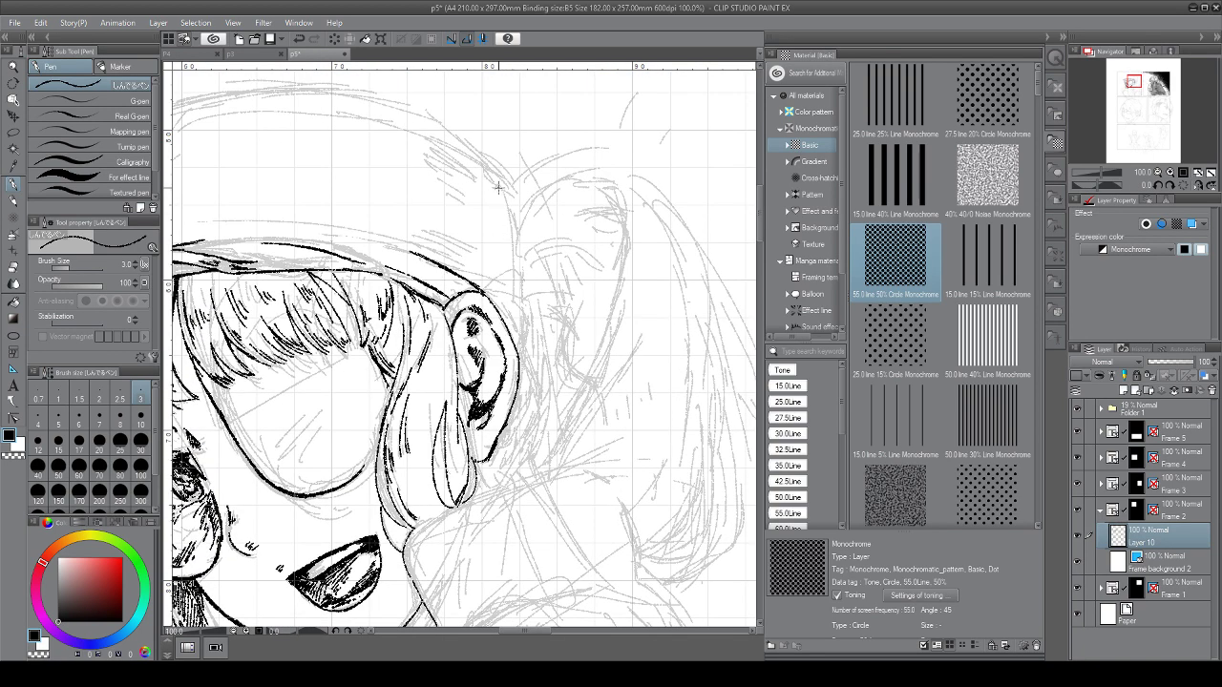
Ink the outline of the cap's crown from behind the ear over the top and down to the front of the brim
drag(499, 187, 515, 246)
mouse_move(517, 300)
mouse_down()
mouse_move(523, 366)
mouse_move(517, 288)
mouse_move(449, 270)
mouse_move(408, 406)
mouse_up()
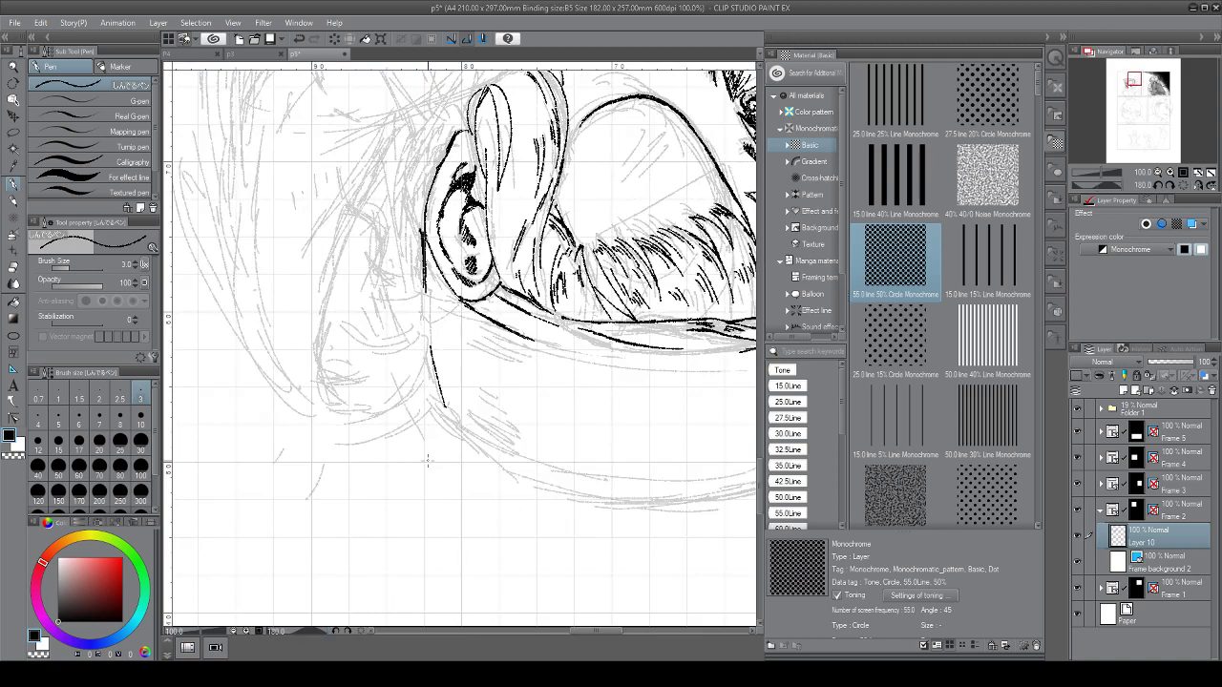
drag(437, 296, 459, 274)
drag(468, 382, 435, 150)
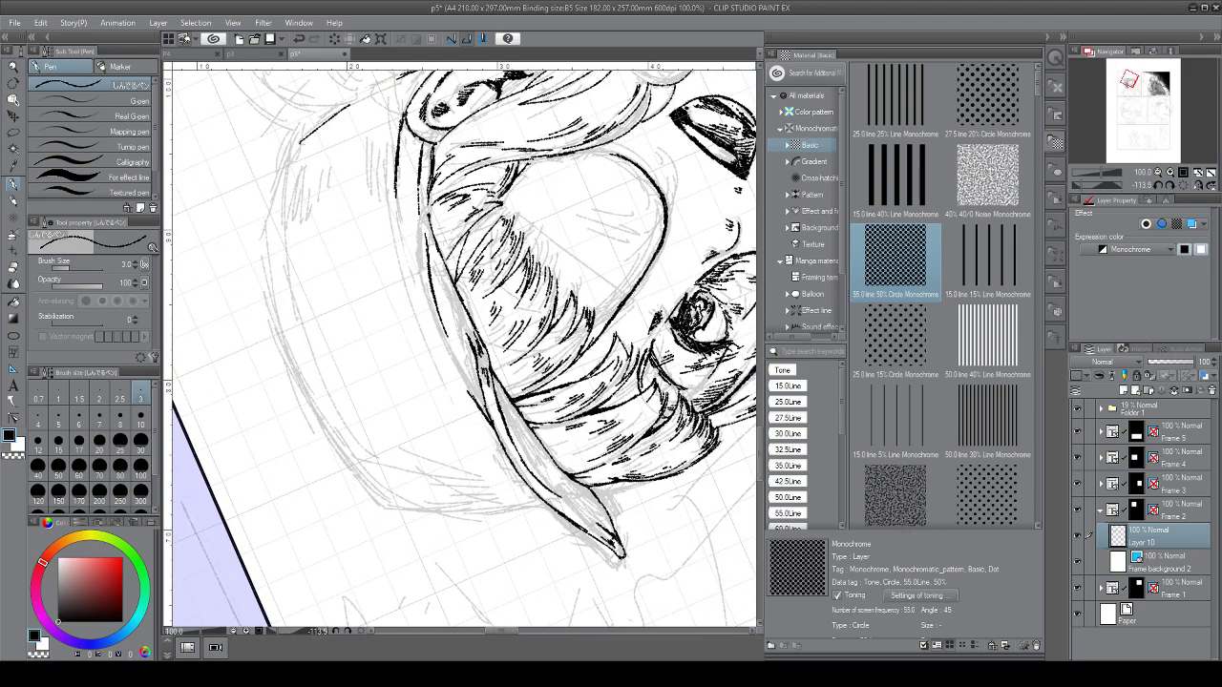
mouse_move(286, 156)
mouse_down()
mouse_move(271, 221)
mouse_move(283, 327)
mouse_move(362, 477)
mouse_move(408, 508)
mouse_move(291, 355)
mouse_move(333, 497)
mouse_move(324, 517)
mouse_up()
drag(479, 477, 458, 438)
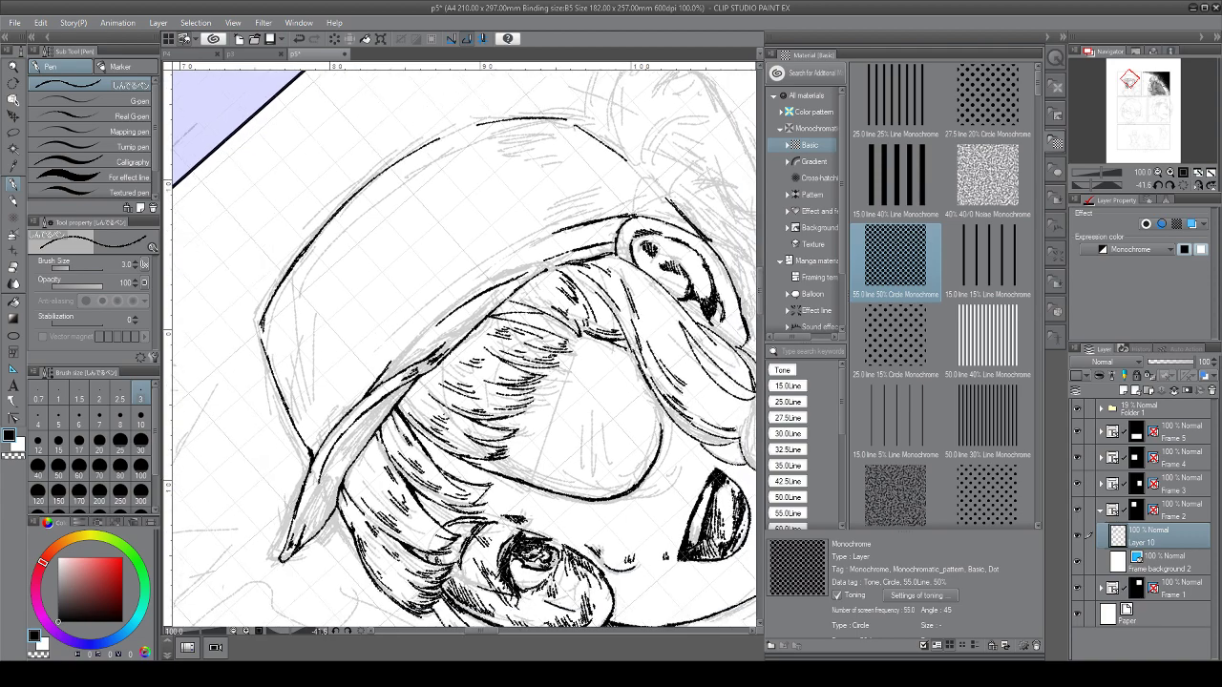
drag(563, 315, 565, 375)
drag(486, 573, 432, 431)
scroll(443, 500, down, 4)
drag(563, 315, 568, 366)
drag(458, 382, 533, 395)
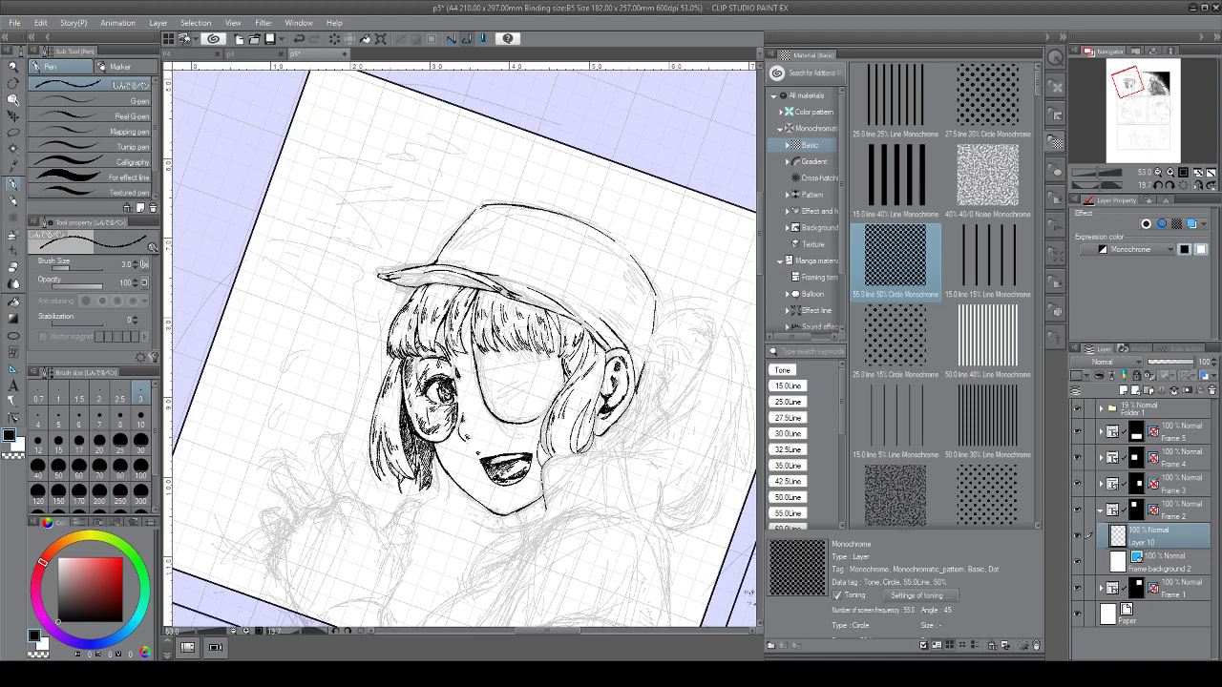
Look at the finished characters on page p3 and return to page p5
mouse_move(497, 439)
mouse_down()
mouse_move(459, 305)
mouse_move(418, 267)
mouse_up()
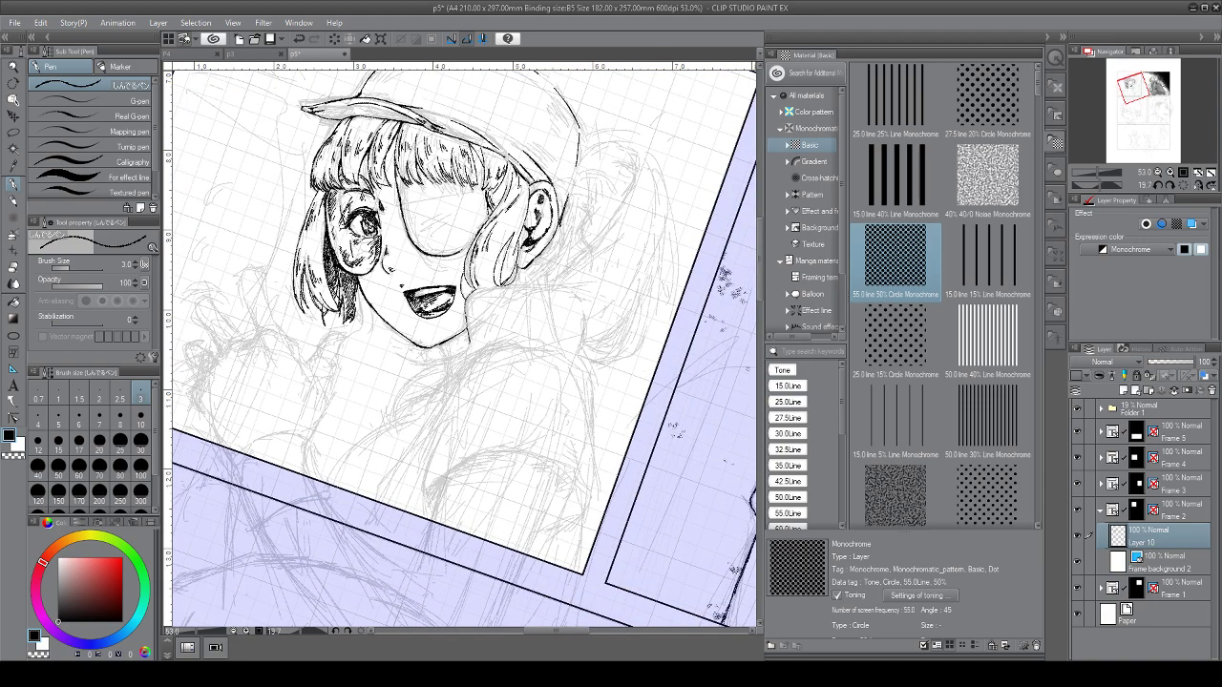
drag(477, 363, 423, 344)
key(ctrl+@)
scroll(373, 454, up, 1)
drag(373, 453, 440, 500)
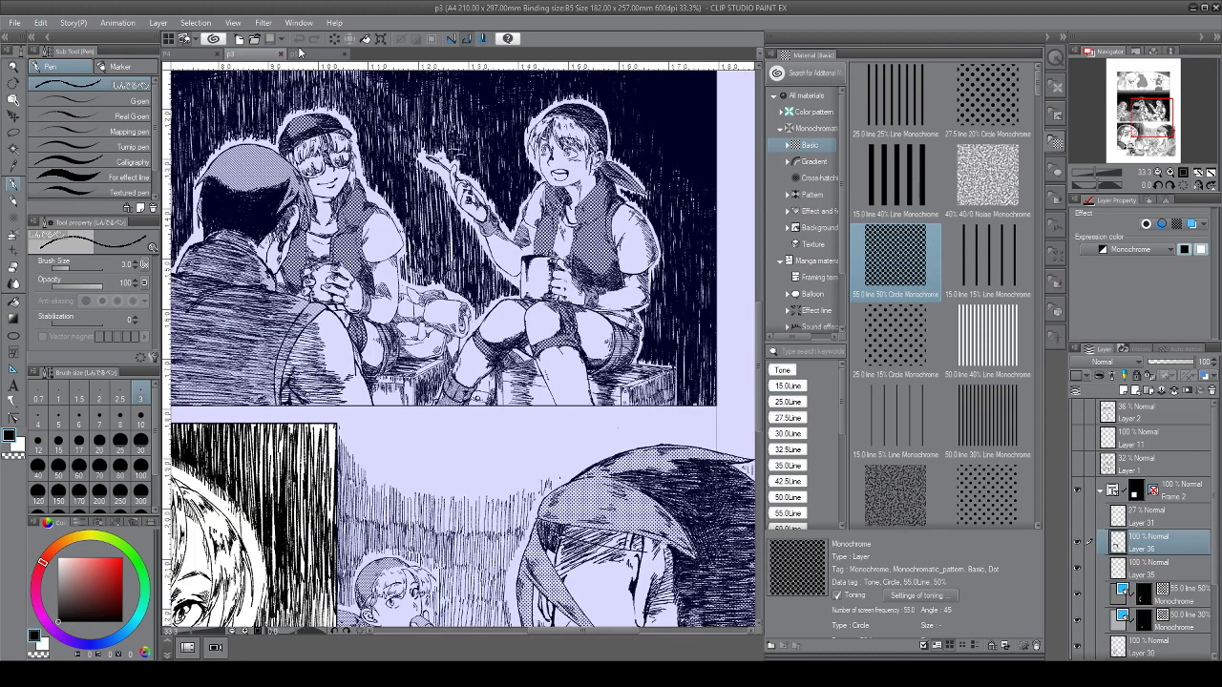
click(234, 54)
click(321, 55)
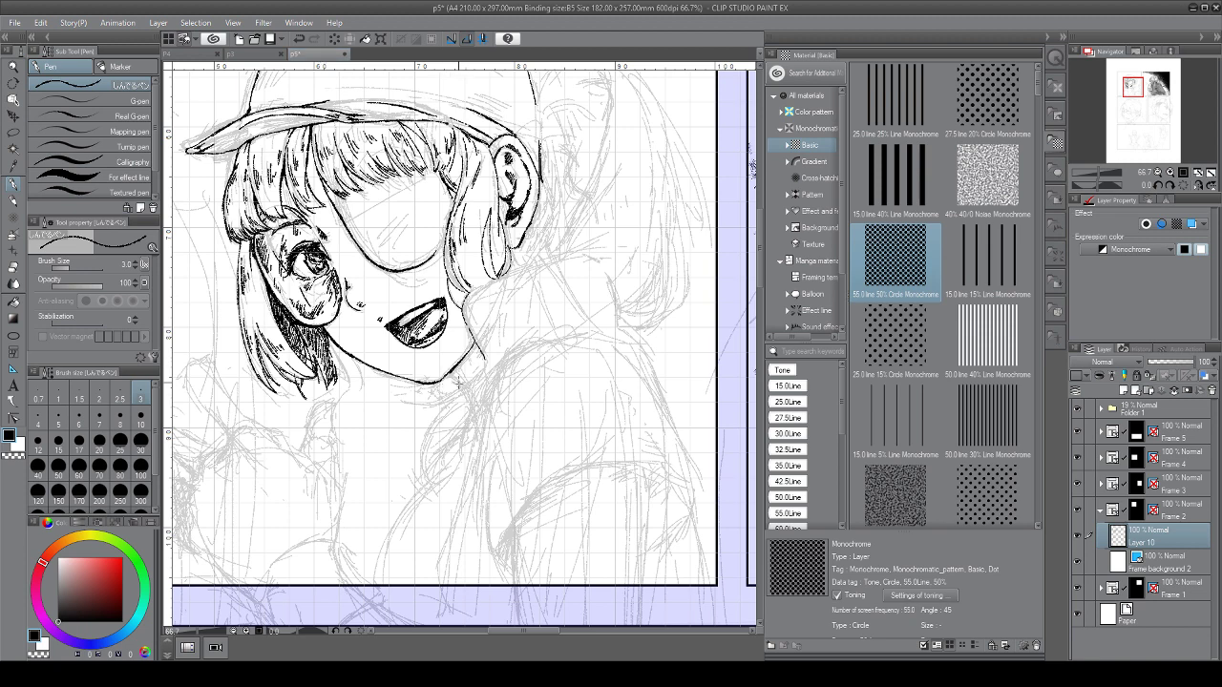
Ink the collar under the chin and both long front edges of the garment down to the frame's lower border
drag(453, 370, 481, 418)
drag(485, 359, 460, 466)
drag(479, 407, 420, 585)
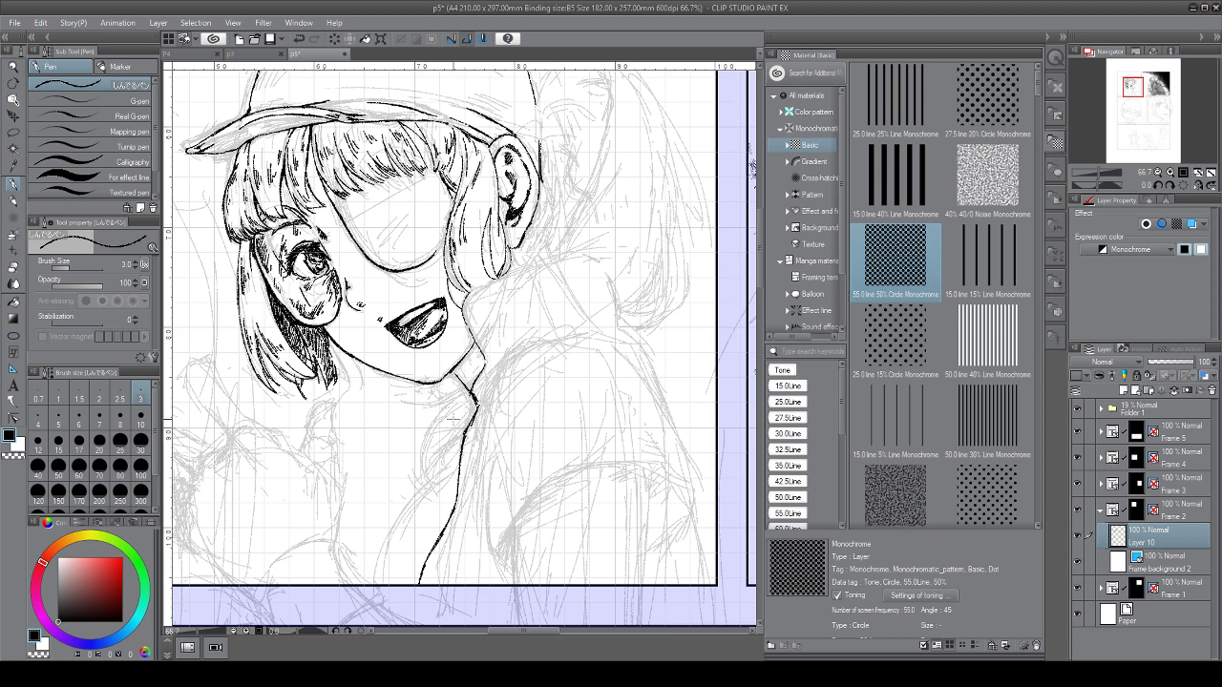
drag(436, 387, 452, 412)
mouse_move(455, 411)
mouse_down()
mouse_move(440, 478)
mouse_move(400, 524)
mouse_move(383, 583)
mouse_move(388, 550)
mouse_up()
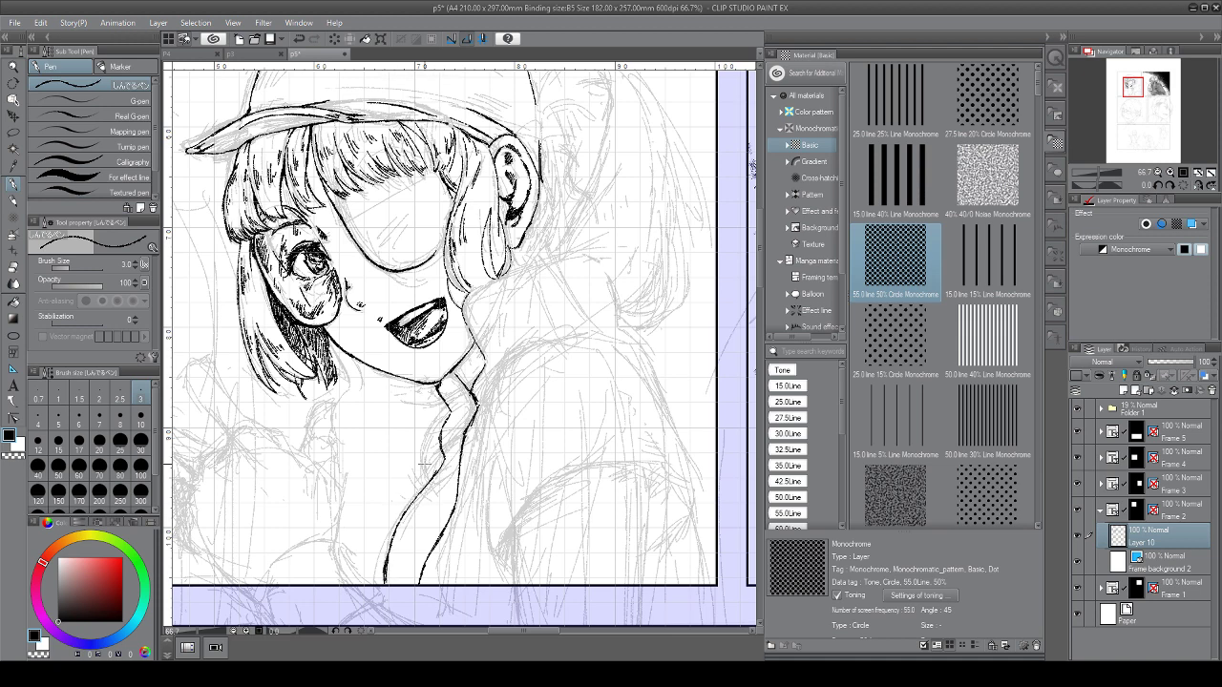
Ink the curved cloth folds beside the collar's inner edge and the neckline running from them below the chin
mouse_move(423, 474)
mouse_down()
mouse_move(361, 573)
mouse_move(436, 465)
mouse_move(434, 492)
mouse_move(435, 450)
mouse_up()
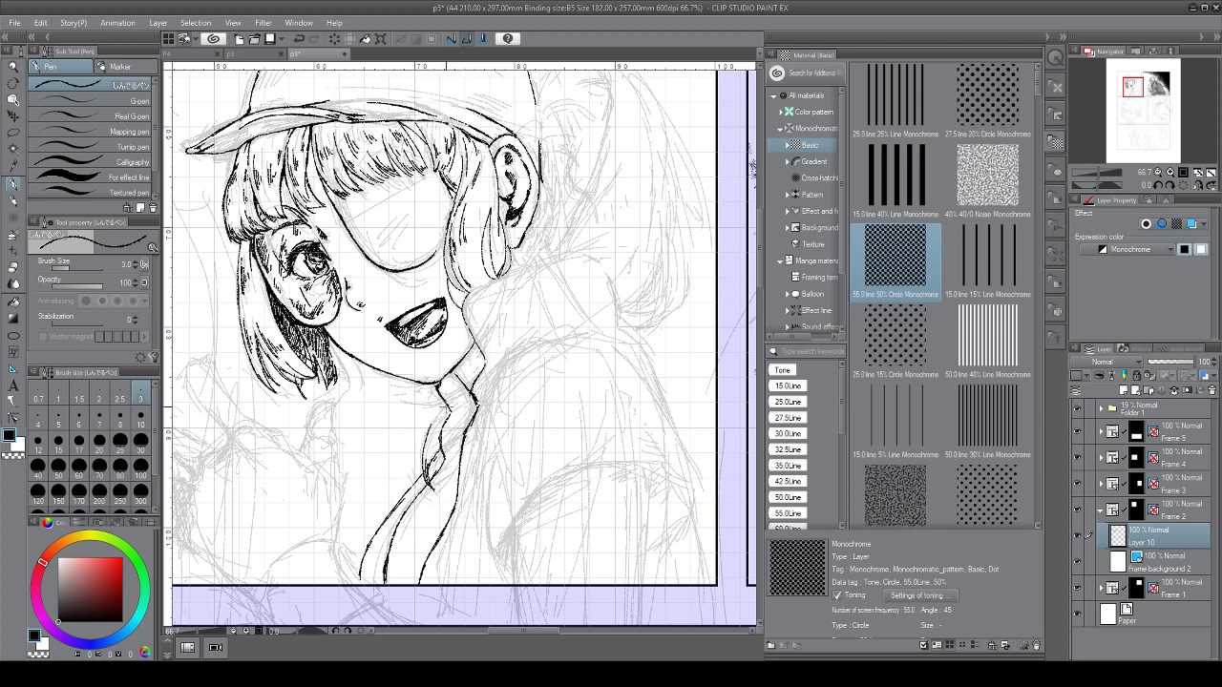
drag(452, 401, 406, 470)
scroll(420, 420, up, 5)
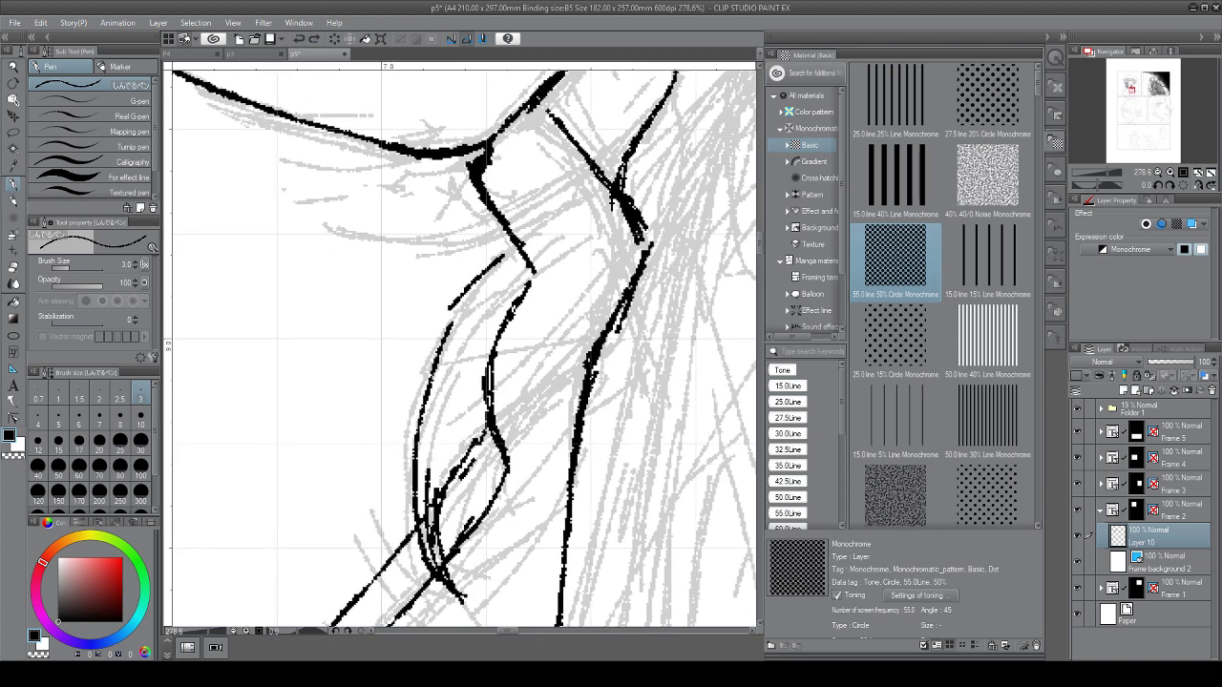
drag(510, 255, 386, 427)
drag(462, 304, 418, 406)
drag(430, 334, 384, 504)
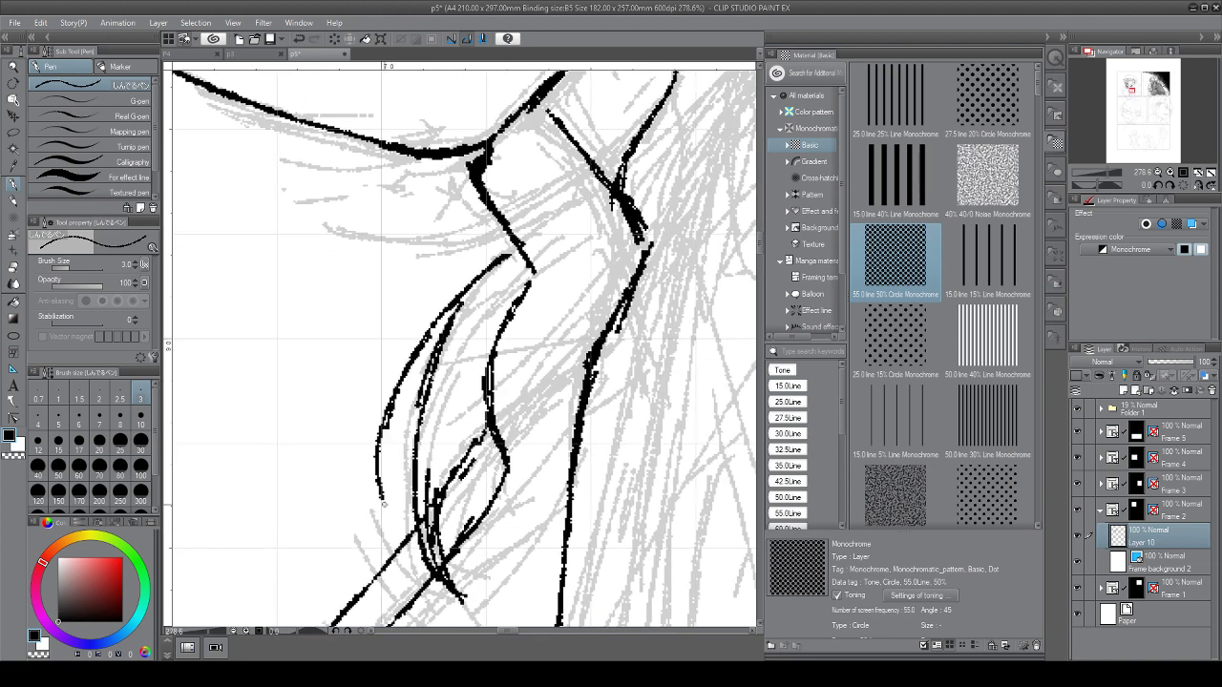
drag(442, 323, 410, 364)
drag(509, 252, 361, 275)
drag(512, 250, 452, 268)
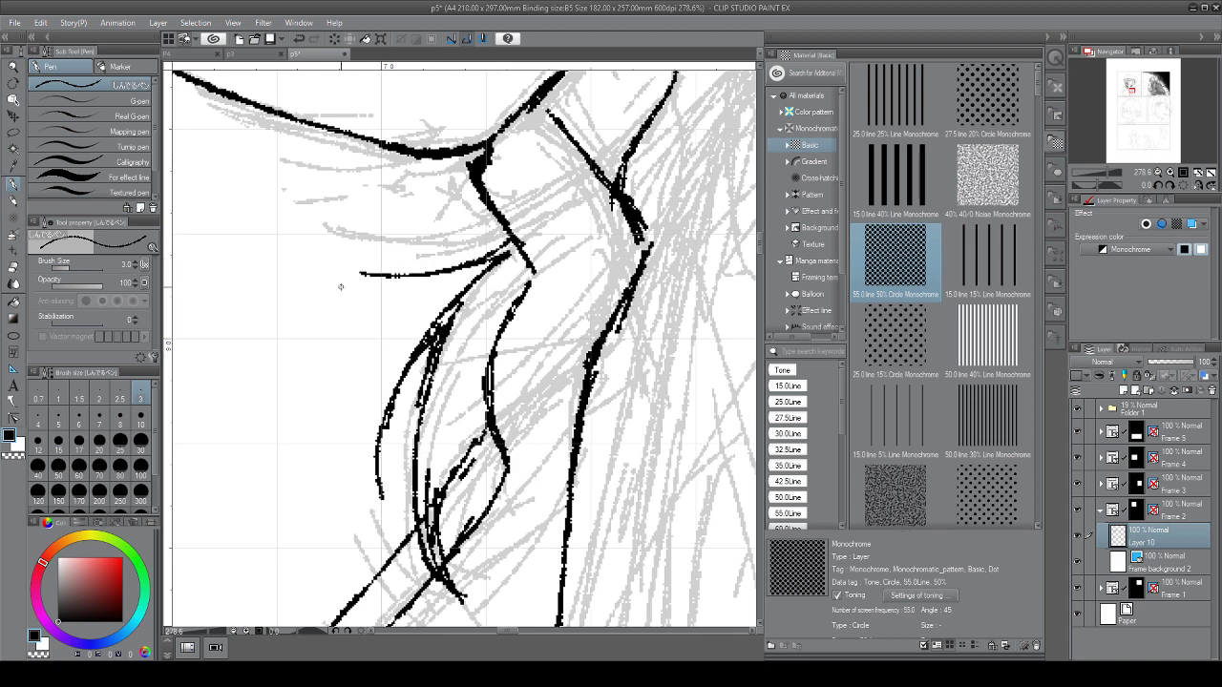
Add short crease marks inside the collar below the chin
drag(341, 287, 354, 182)
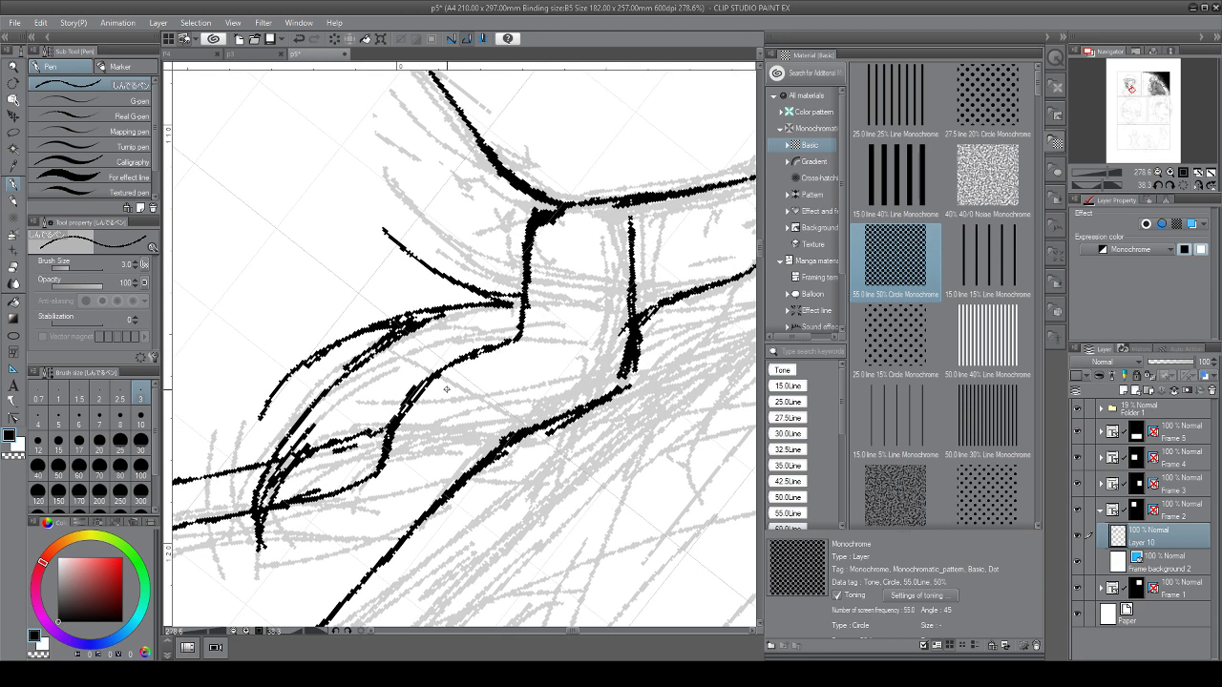
mouse_move(445, 386)
mouse_down()
mouse_move(424, 400)
mouse_move(455, 403)
mouse_up()
drag(429, 466, 453, 424)
drag(579, 239, 574, 257)
scroll(570, 280, down, 2)
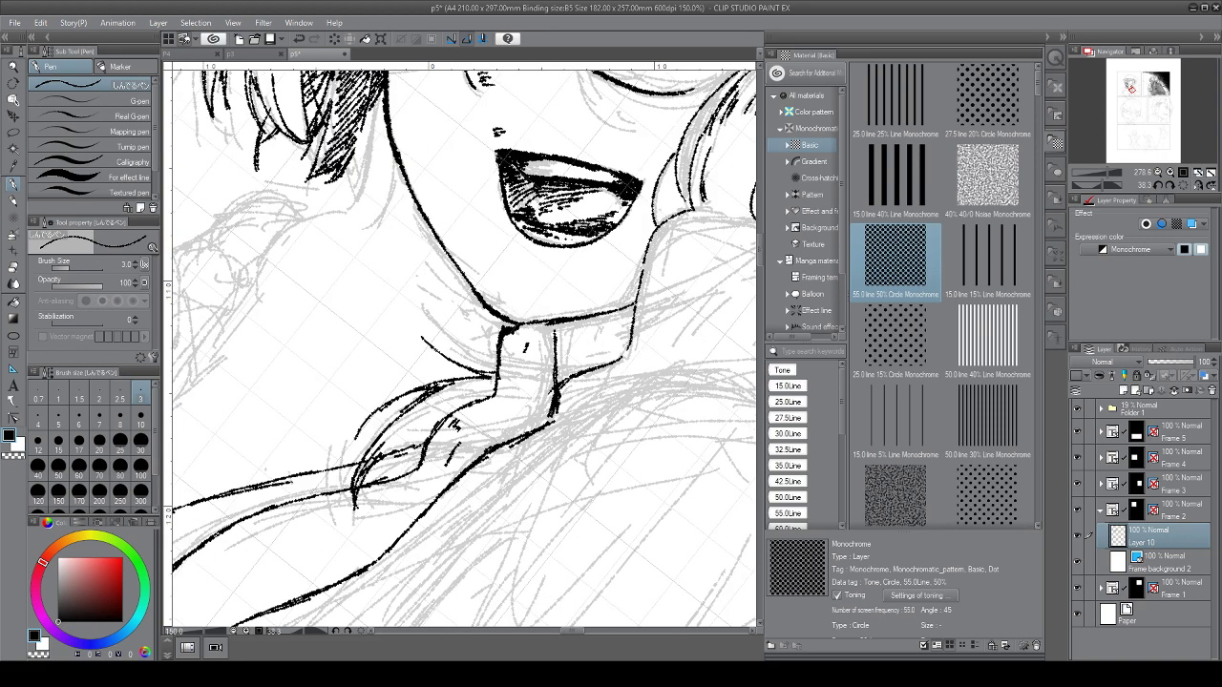
Thicken the collar's upper edge and hatch the shadow on the neck under the jaw
key(minus)
key(minus)
key(minus)
key(minus)
key(minus)
key(minus)
key(minus)
key(minus)
drag(477, 285, 475, 305)
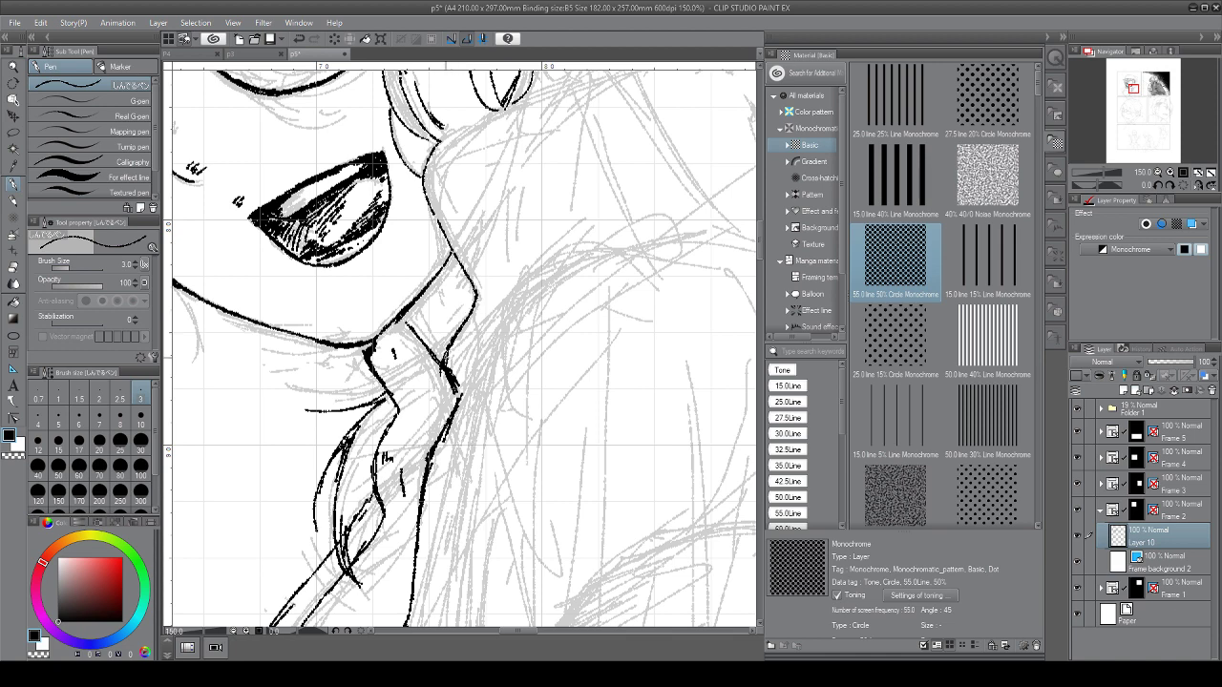
drag(440, 354, 456, 388)
key(c)
key(c)
drag(422, 345, 443, 373)
mouse_move(407, 325)
mouse_down()
mouse_move(395, 314)
mouse_move(405, 327)
mouse_move(419, 310)
mouse_up()
mouse_move(451, 257)
mouse_down()
mouse_move(422, 310)
mouse_move(439, 323)
mouse_up()
scroll(465, 420, down, 2)
drag(554, 315, 560, 346)
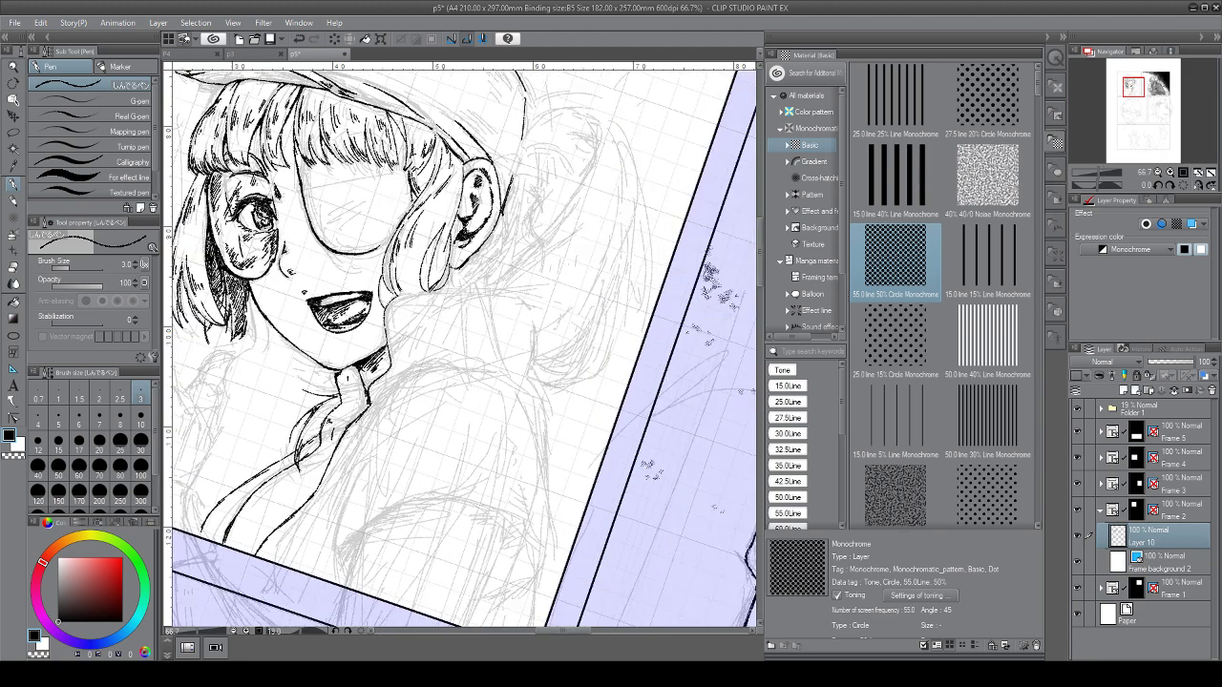
Ink the outer contour of the shoulder and upper arm down toward the frame's lower corner
drag(478, 344, 440, 360)
mouse_move(450, 312)
mouse_down()
mouse_move(471, 324)
mouse_move(496, 399)
mouse_move(514, 531)
mouse_up()
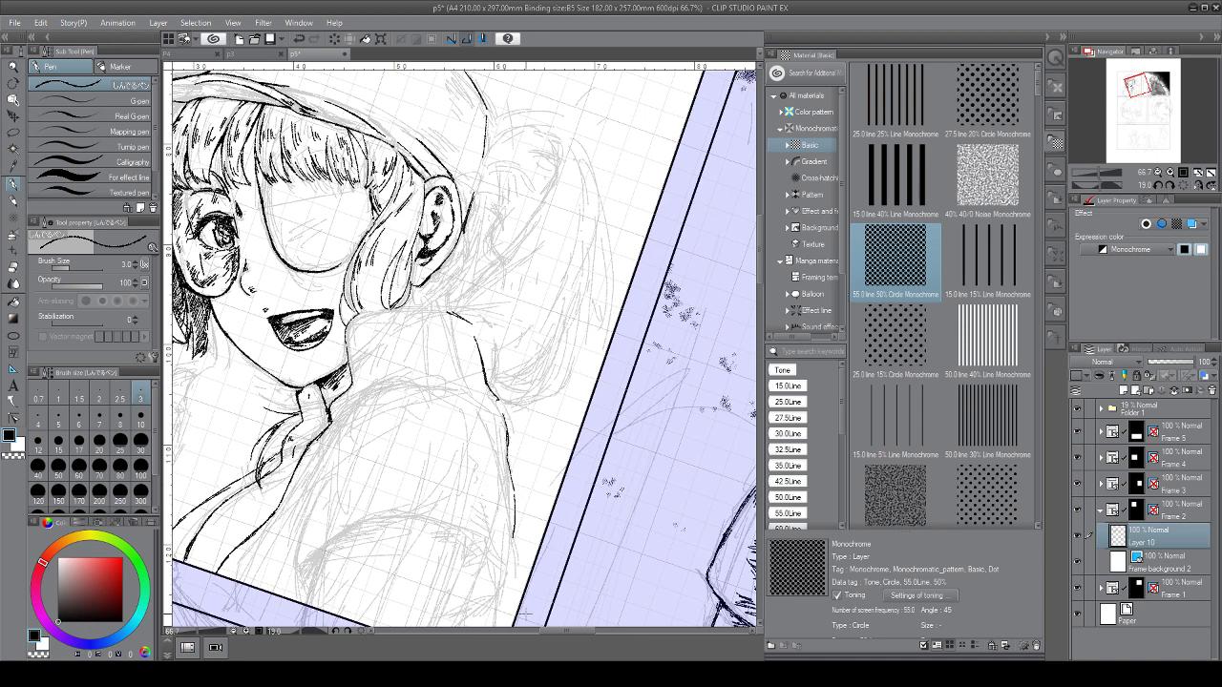
mouse_move(523, 614)
mouse_down()
mouse_move(485, 503)
mouse_move(467, 586)
mouse_move(623, 536)
mouse_up()
drag(597, 468, 726, 499)
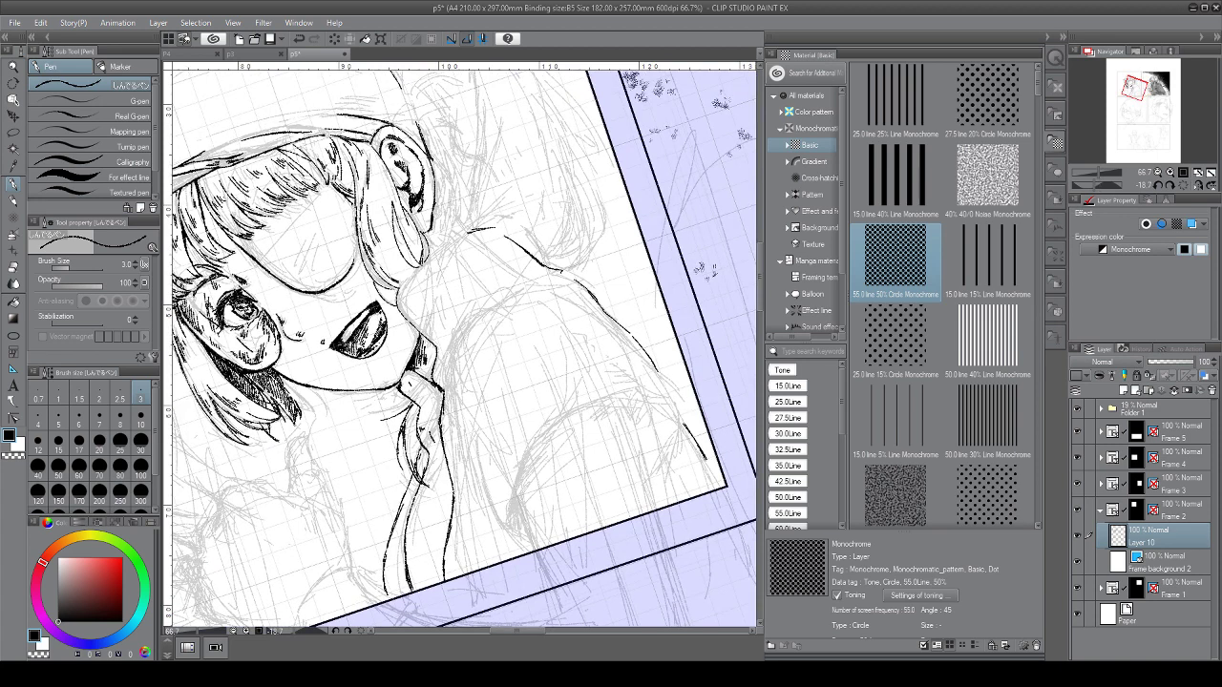
Ink the arched sleeve hem with its inner fold near the frame's lower corner and hatch the hem's inner side
drag(669, 440, 541, 429)
mouse_move(380, 511)
mouse_down()
mouse_move(392, 466)
mouse_move(441, 405)
mouse_move(506, 382)
mouse_up()
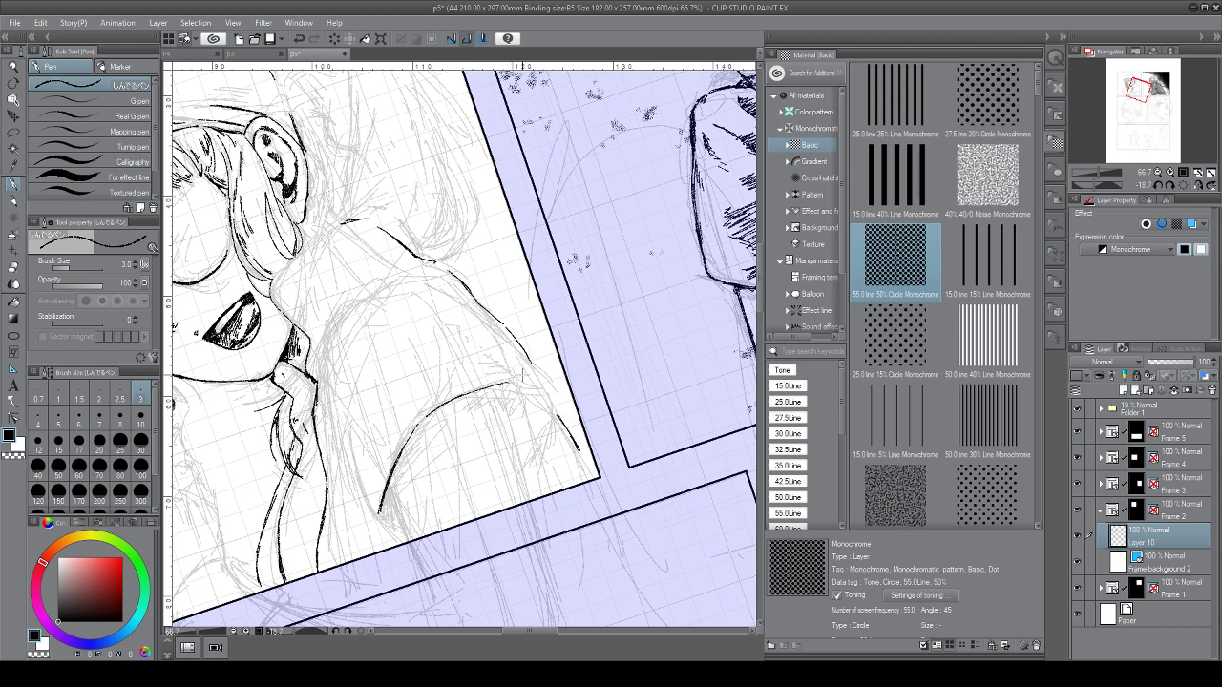
scroll(520, 376, right, 3)
mouse_move(382, 355)
mouse_down()
mouse_move(425, 393)
mouse_move(401, 433)
mouse_up()
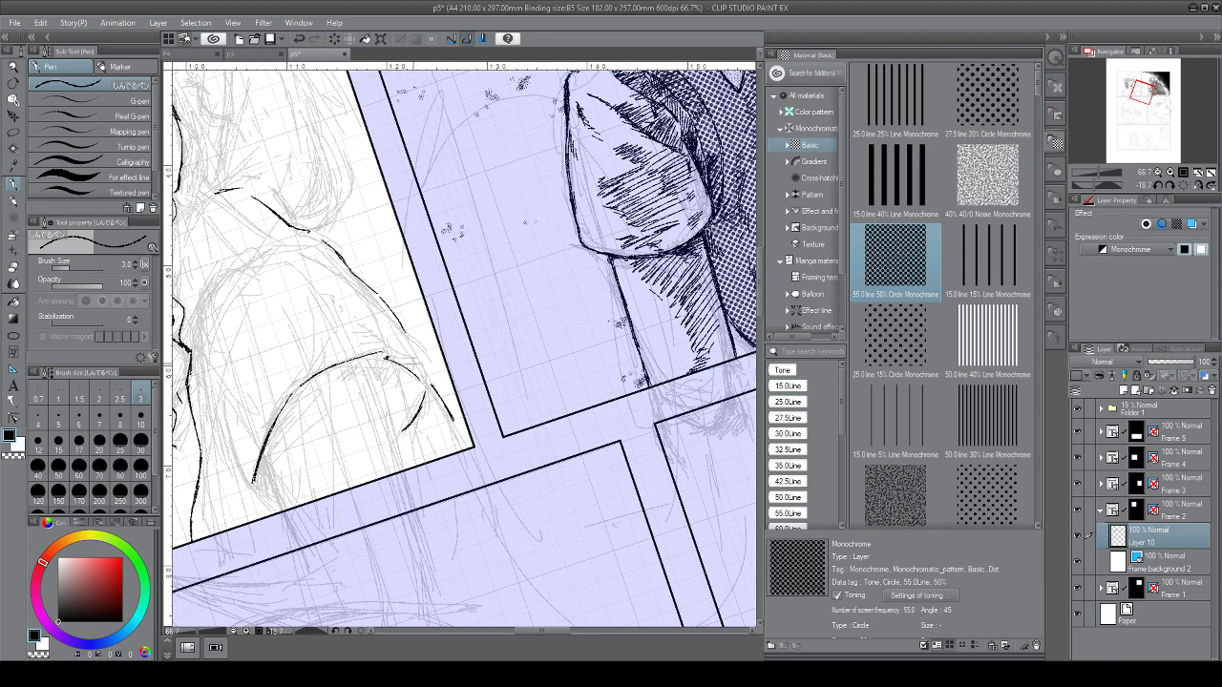
drag(401, 432, 497, 398)
drag(397, 458, 477, 449)
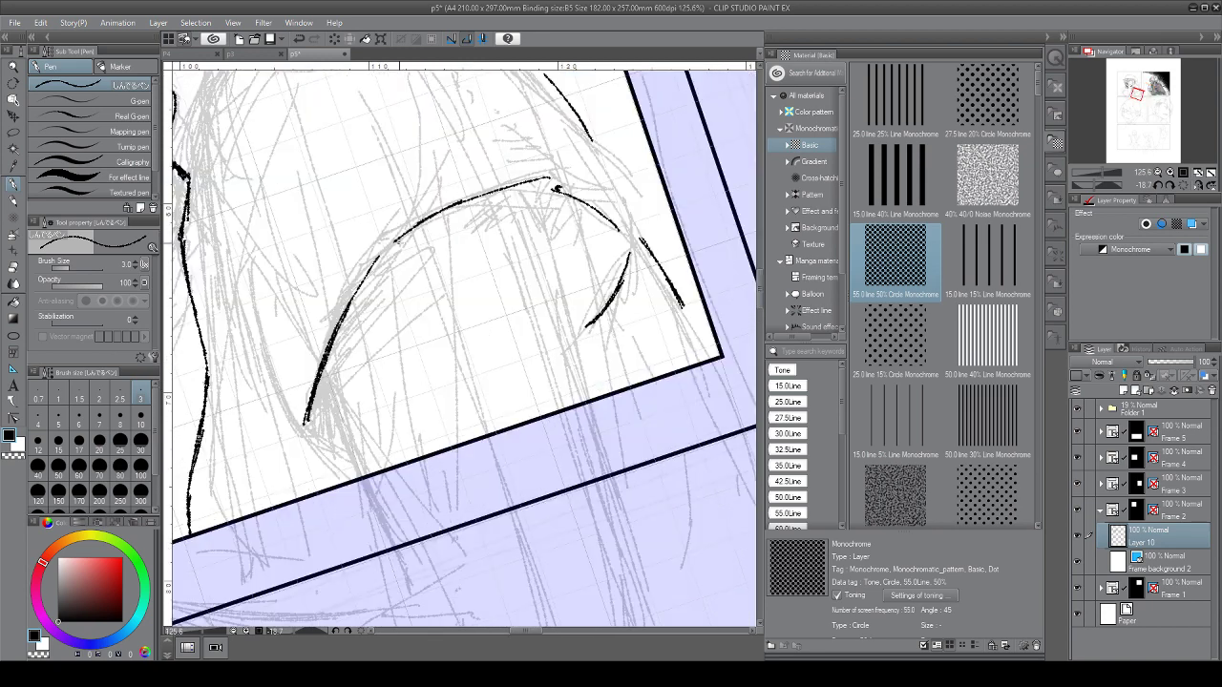
mouse_move(413, 231)
mouse_down()
mouse_move(363, 282)
mouse_move(332, 348)
mouse_move(308, 412)
mouse_move(325, 425)
mouse_up()
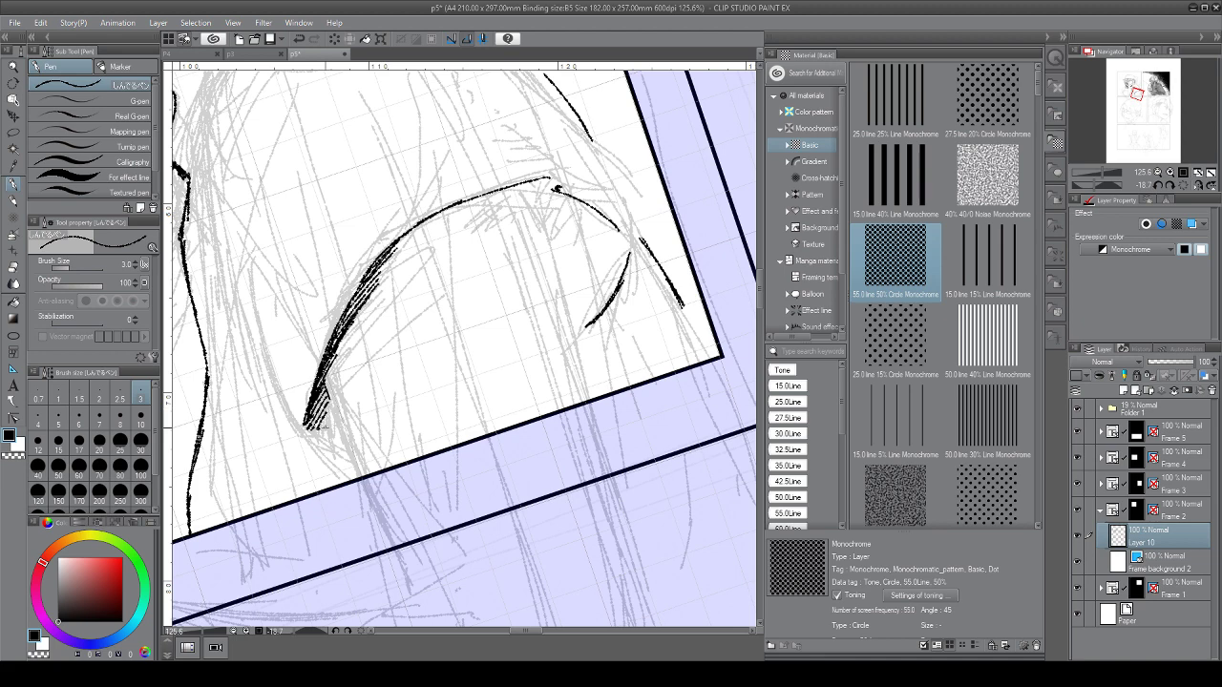
Ink the sleeve's inner contour from the shoulder down to the hem and hatch along its bend
drag(229, 147, 293, 411)
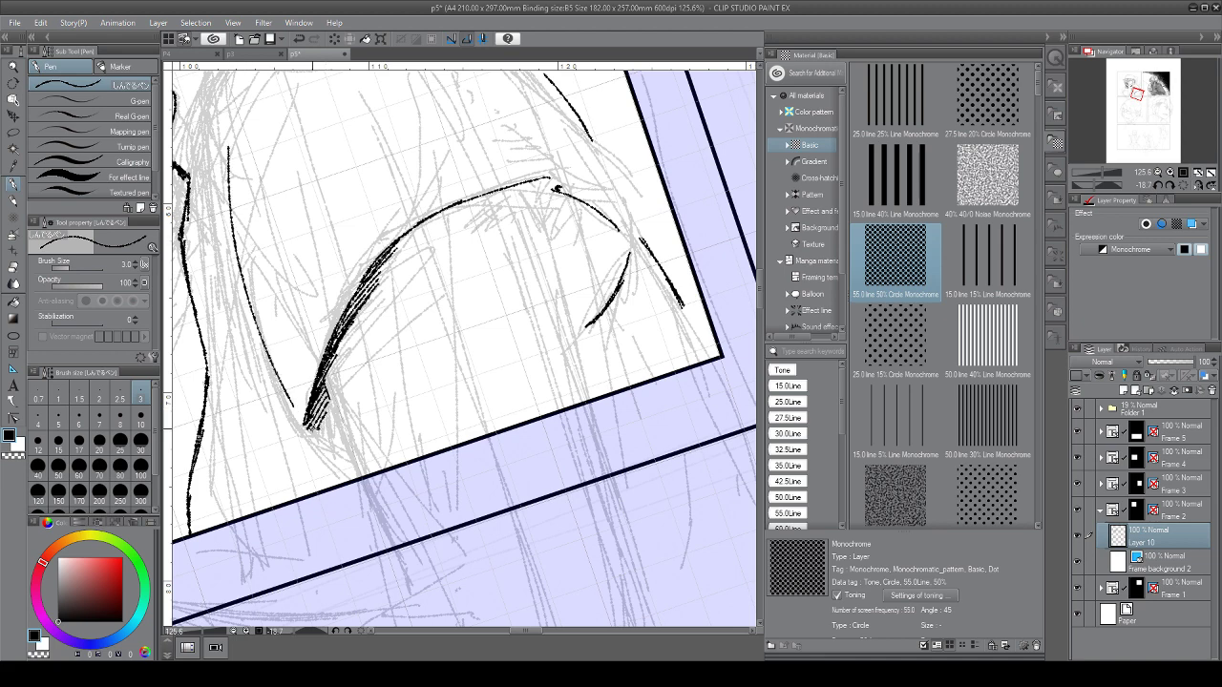
drag(363, 229, 438, 448)
mouse_move(306, 300)
mouse_down()
mouse_move(335, 255)
mouse_move(405, 203)
mouse_up()
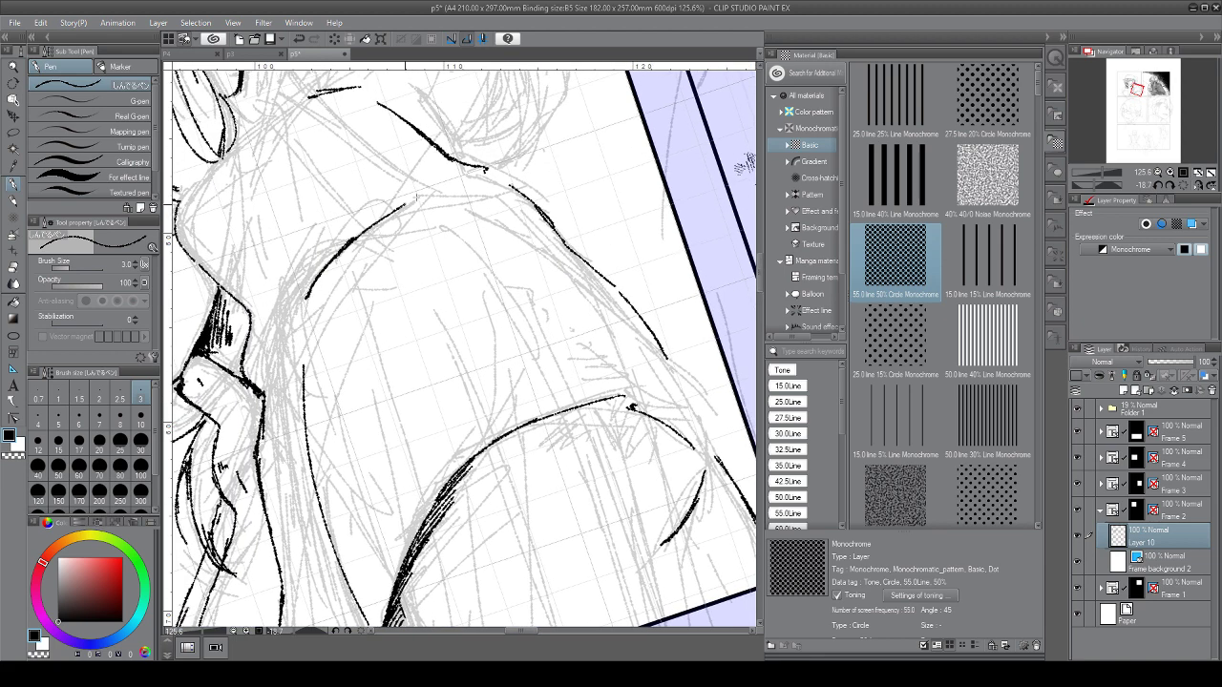
mouse_move(305, 294)
mouse_down()
mouse_move(291, 368)
mouse_move(303, 424)
mouse_up()
drag(290, 370, 303, 424)
mouse_move(301, 298)
mouse_down()
mouse_move(292, 367)
mouse_move(304, 420)
mouse_up()
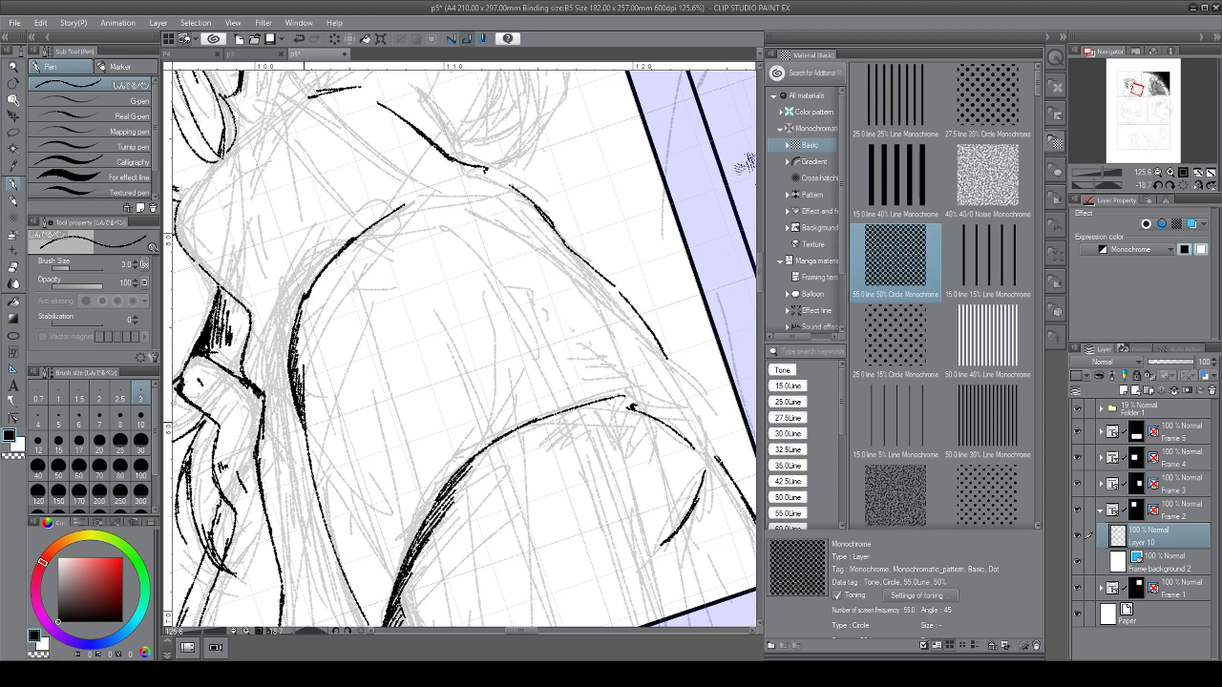
mouse_move(303, 354)
mouse_down()
mouse_move(305, 397)
mouse_move(248, 336)
mouse_up()
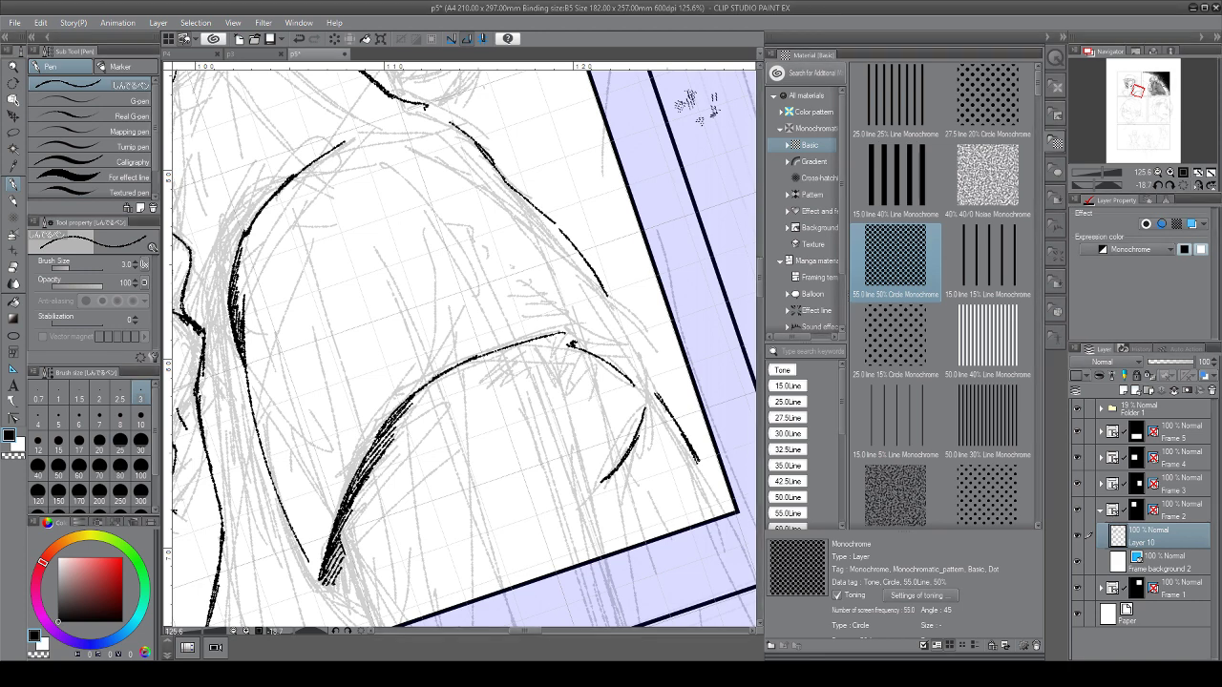
Close the sleeve opening's outer end and ink the two contour lines of the arm from the hem toward the frame border
mouse_move(620, 329)
mouse_down()
mouse_move(383, 293)
mouse_move(410, 365)
mouse_up()
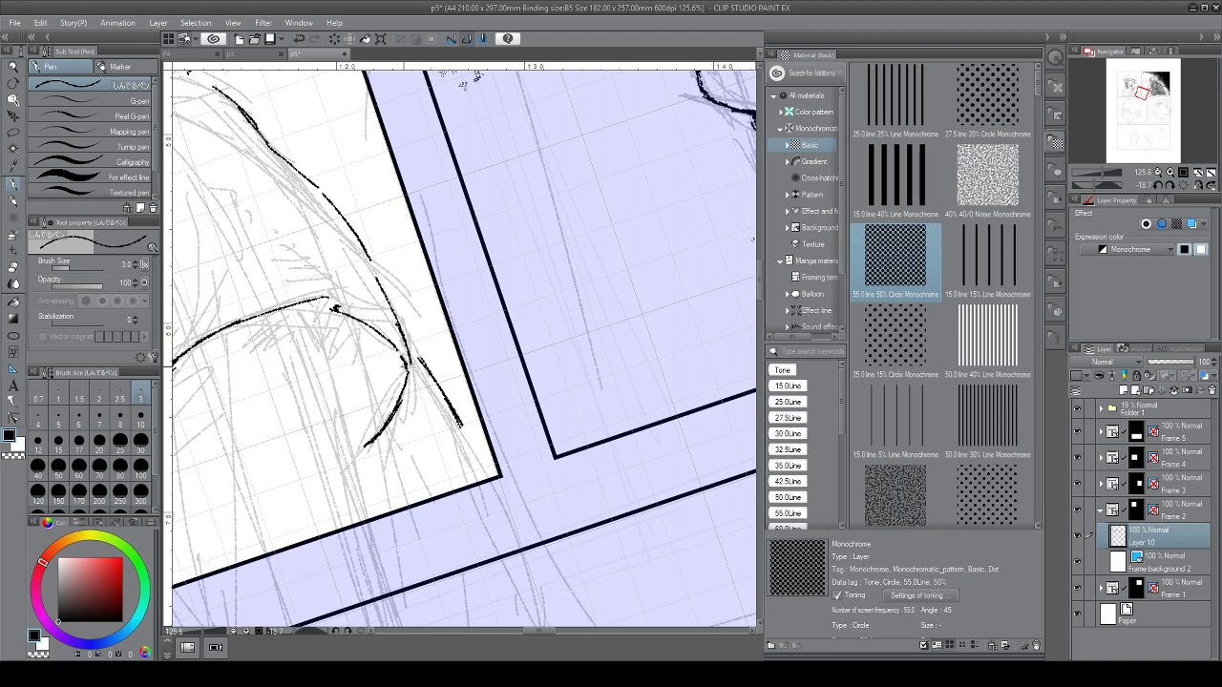
key(ctrl+minus)
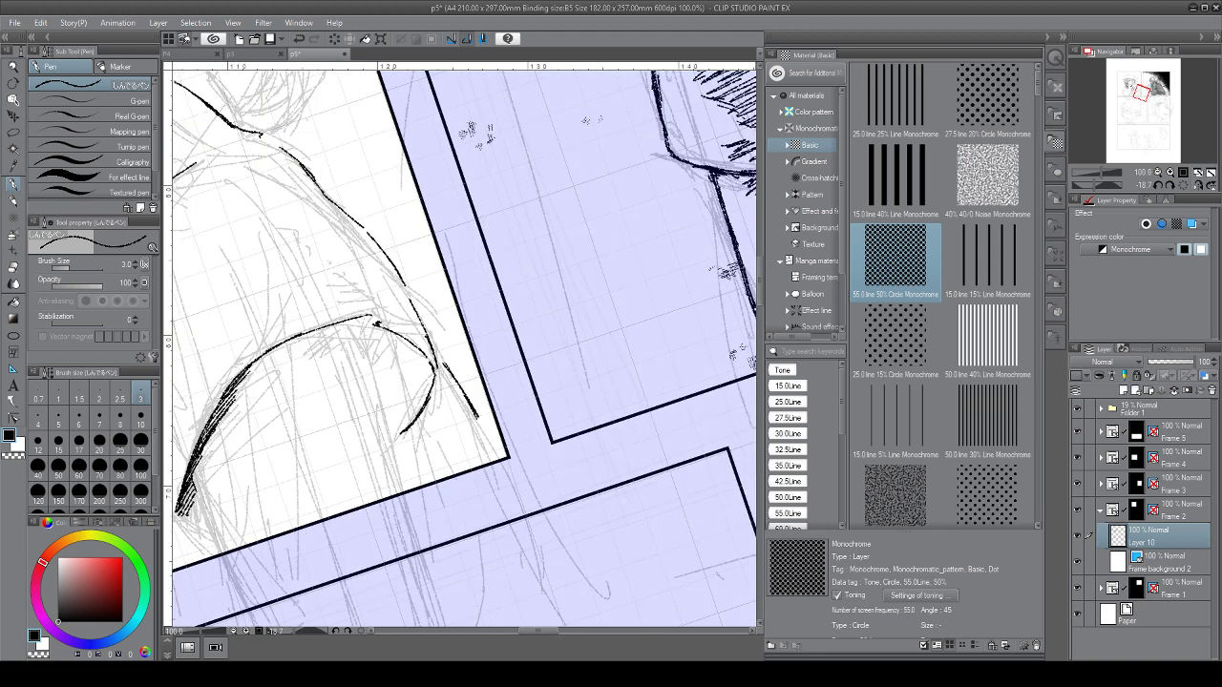
scroll(361, 342, down, 4)
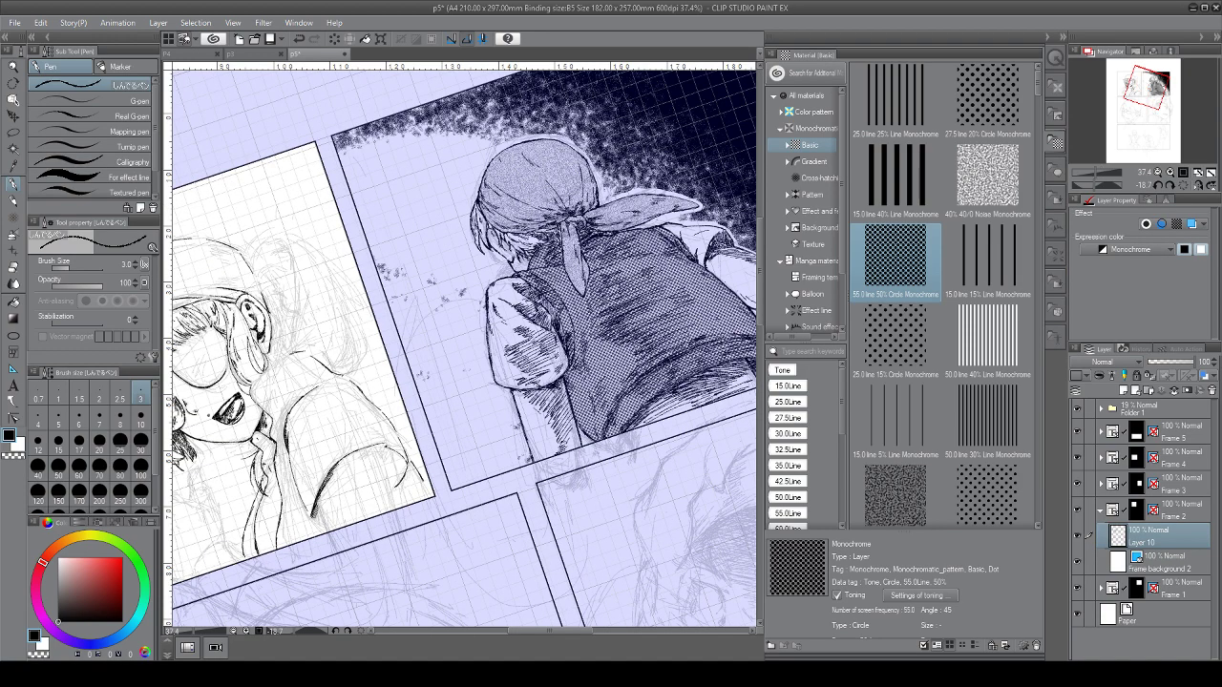
drag(400, 313, 464, 383)
scroll(358, 487, up, 1)
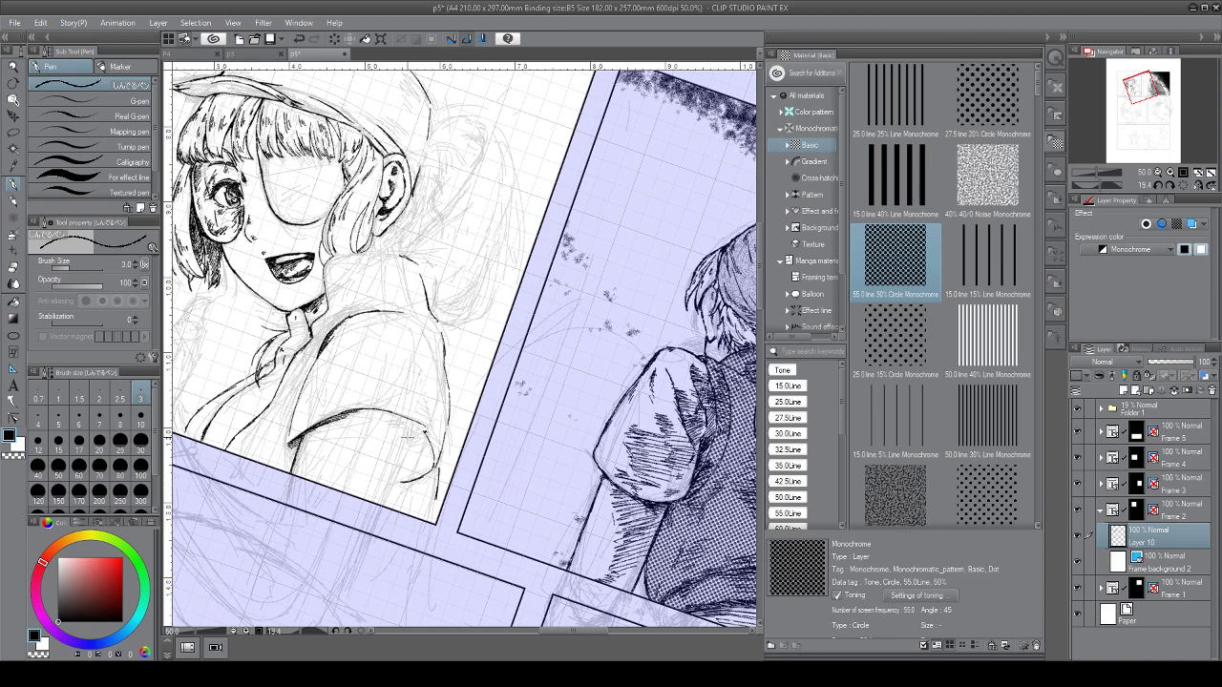
drag(411, 422, 395, 499)
mouse_move(407, 456)
mouse_down()
mouse_move(394, 502)
mouse_move(518, 478)
mouse_up()
scroll(386, 502, up, 2)
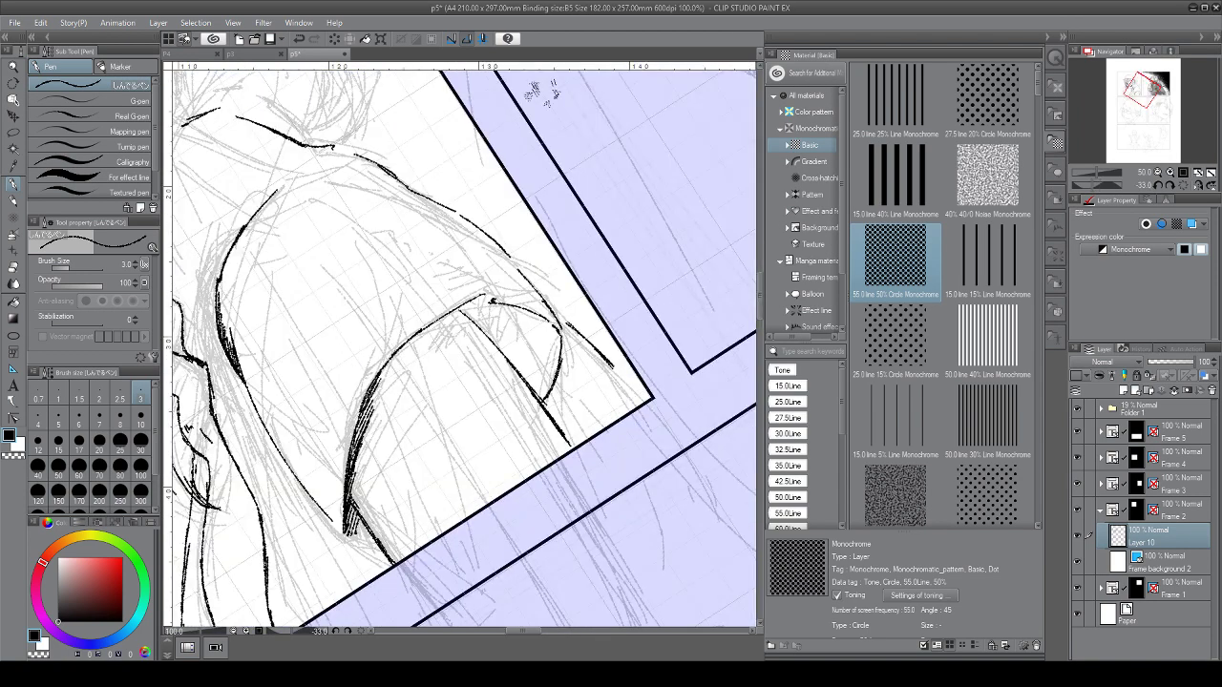
Hatch the shadow on the arm just beneath the hem and on the inside of the sleeve opening
mouse_move(449, 317)
mouse_down()
mouse_move(410, 348)
mouse_move(464, 340)
mouse_up()
mouse_move(475, 299)
mouse_down()
mouse_move(466, 323)
mouse_move(549, 350)
mouse_up()
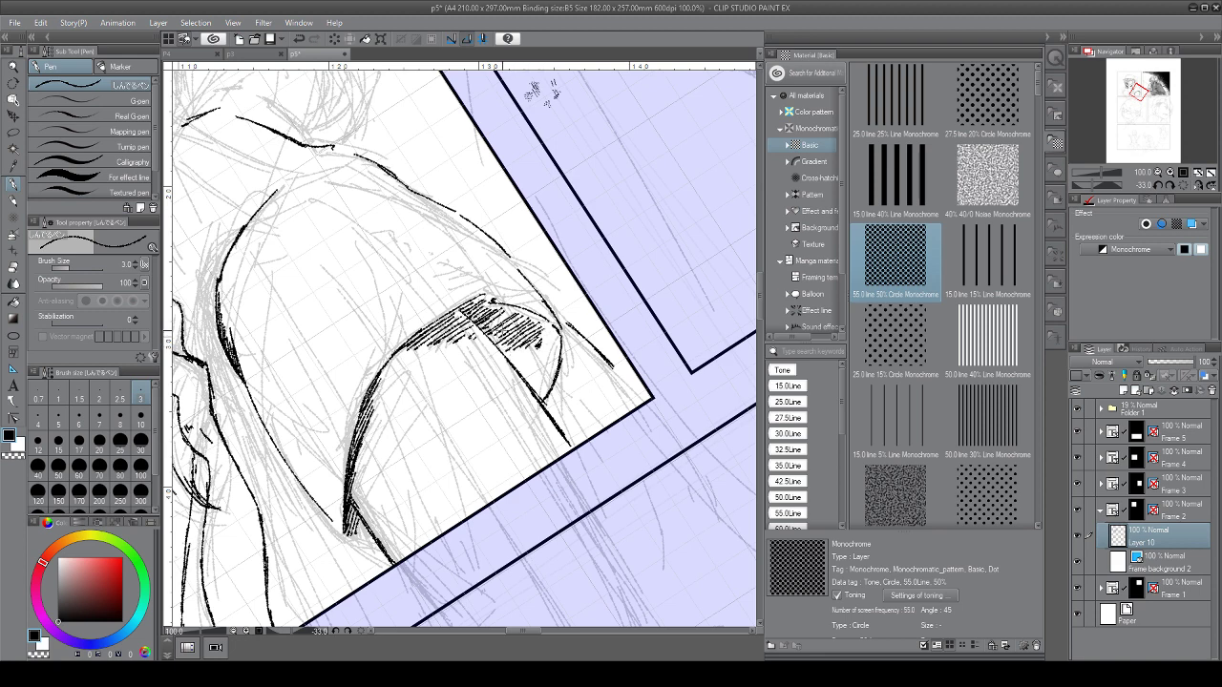
mouse_move(487, 321)
mouse_down()
mouse_move(544, 345)
mouse_move(552, 373)
mouse_move(525, 355)
mouse_move(554, 354)
mouse_move(555, 380)
mouse_up()
drag(538, 323, 558, 362)
drag(551, 340, 561, 382)
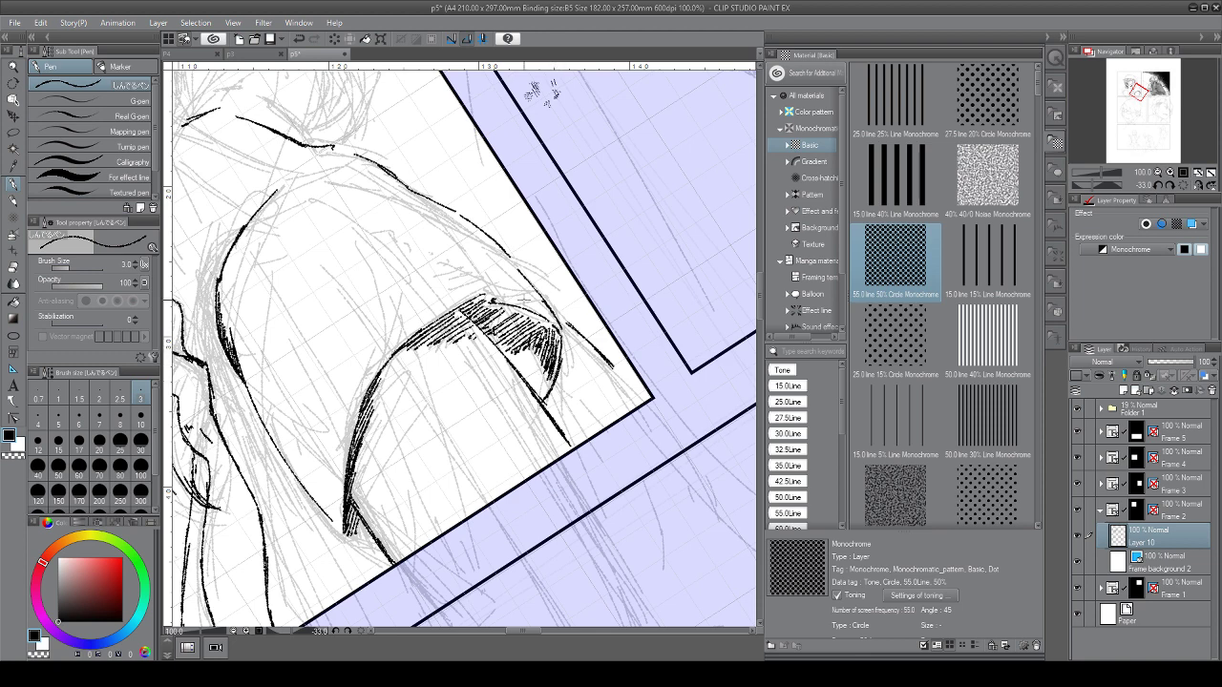
Cross-hatch the darkest part of the shadow where the arm's outer line meets the top of the sleeve opening
mouse_move(523, 300)
mouse_down()
mouse_move(430, 256)
mouse_move(363, 357)
mouse_up()
mouse_move(397, 304)
mouse_down()
mouse_move(374, 356)
mouse_move(376, 334)
mouse_up()
mouse_move(371, 338)
mouse_down()
mouse_move(346, 368)
mouse_move(359, 376)
mouse_up()
mouse_move(403, 319)
mouse_down()
mouse_move(371, 348)
mouse_move(385, 344)
mouse_move(331, 358)
mouse_move(345, 371)
mouse_up()
key(asciicircum)
key(asciicircum)
key(asciicircum)
key(asciicircum)
key(asciicircum)
key(asciicircum)
key(asciicircum)
key(asciicircum)
key(asciicircum)
key(asciicircum)
key(asciicircum)
key(asciicircum)
key(asciicircum)
key(asciicircum)
key(asciicircum)
key(asciicircum)
drag(370, 361, 351, 380)
mouse_move(380, 363)
mouse_down()
mouse_move(362, 382)
mouse_move(367, 365)
mouse_move(425, 405)
mouse_up()
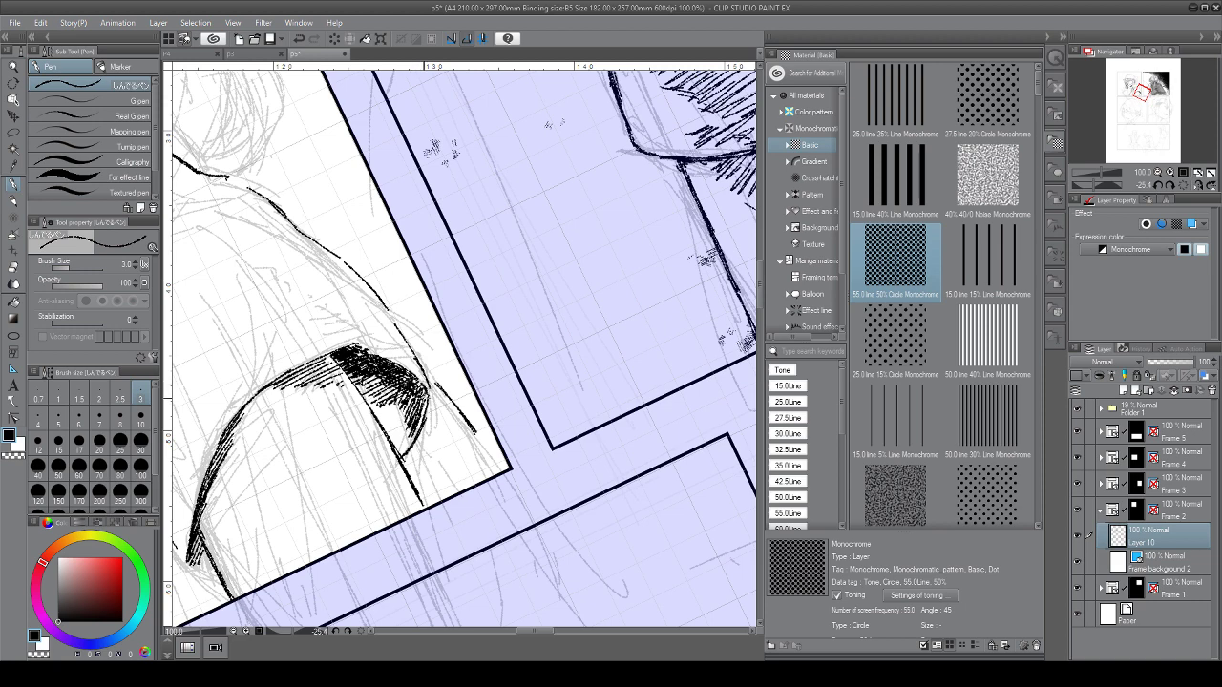
Darken the inside of the sleeve opening with dense cross-hatching and thicken the hatching along the hem's curve
drag(373, 369, 356, 381)
drag(386, 369, 364, 388)
drag(401, 375, 381, 397)
drag(409, 377, 378, 401)
mouse_move(341, 365)
mouse_down()
mouse_move(378, 416)
mouse_move(372, 401)
mouse_up()
drag(365, 391, 396, 437)
mouse_move(384, 391)
mouse_down()
mouse_move(400, 430)
mouse_move(412, 414)
mouse_move(420, 424)
mouse_move(406, 435)
mouse_up()
drag(366, 398, 387, 428)
drag(342, 351, 328, 365)
drag(338, 351, 320, 363)
drag(347, 351, 334, 376)
mouse_move(357, 367)
mouse_down()
mouse_move(341, 382)
mouse_move(254, 399)
mouse_up()
drag(271, 386, 235, 426)
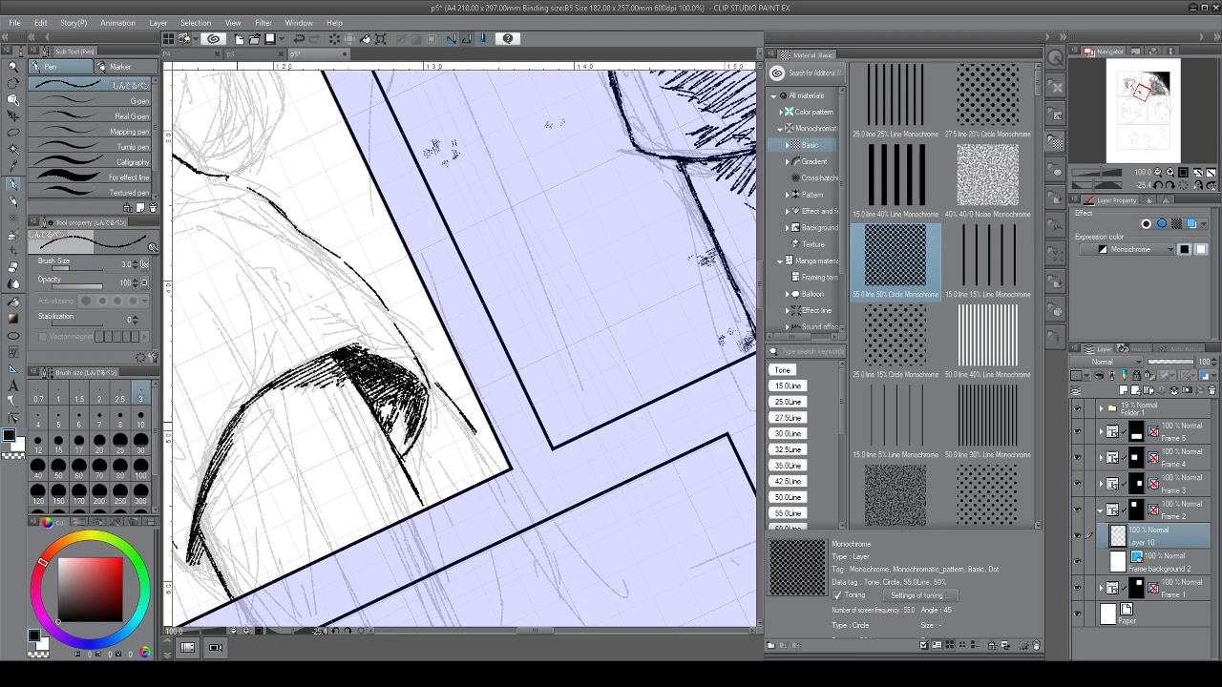
drag(319, 359, 306, 370)
Hatch short fold creases on the sleeve just above the outer end of the hem
mouse_move(324, 329)
mouse_down()
mouse_move(502, 394)
mouse_move(491, 389)
mouse_up()
drag(510, 379, 476, 385)
drag(505, 373, 460, 376)
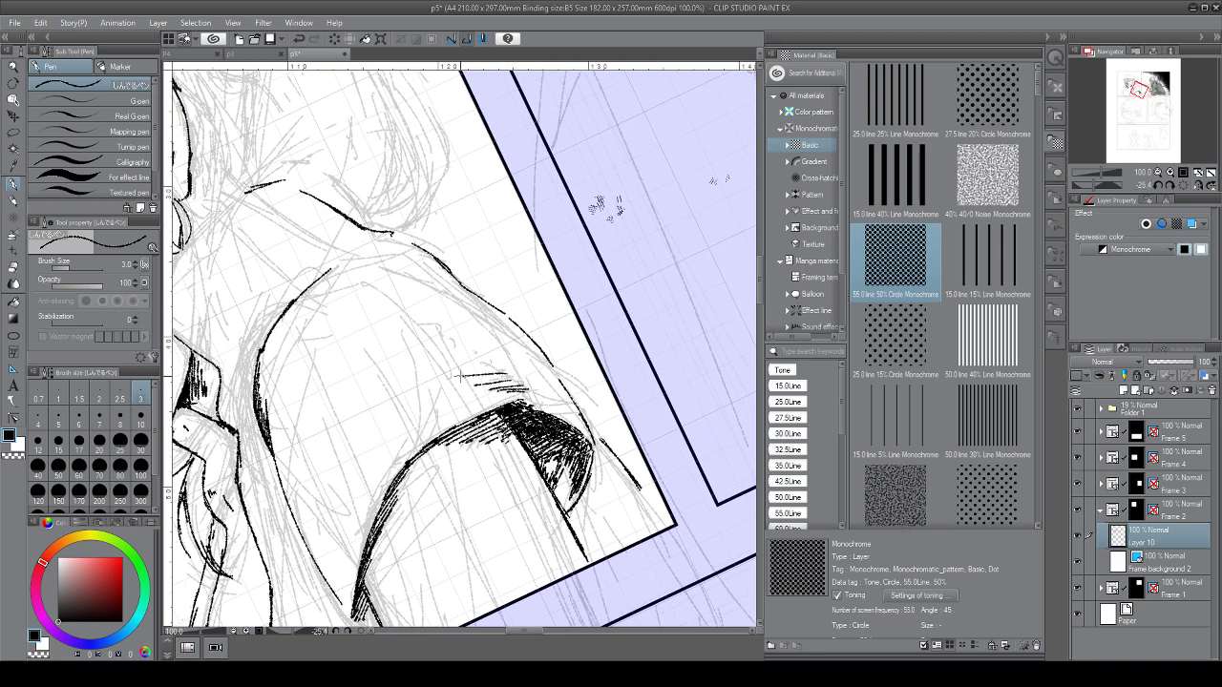
drag(446, 332, 442, 340)
drag(459, 344, 476, 370)
drag(489, 367, 480, 379)
drag(507, 375, 496, 384)
Thicken the outer shoulder contour from the base of the collar down along the upper sleeve
mouse_move(514, 382)
mouse_down()
mouse_move(500, 389)
mouse_move(507, 447)
mouse_move(493, 452)
mouse_up()
mouse_move(493, 453)
mouse_down()
mouse_move(370, 438)
mouse_move(384, 445)
mouse_up()
drag(369, 405, 391, 479)
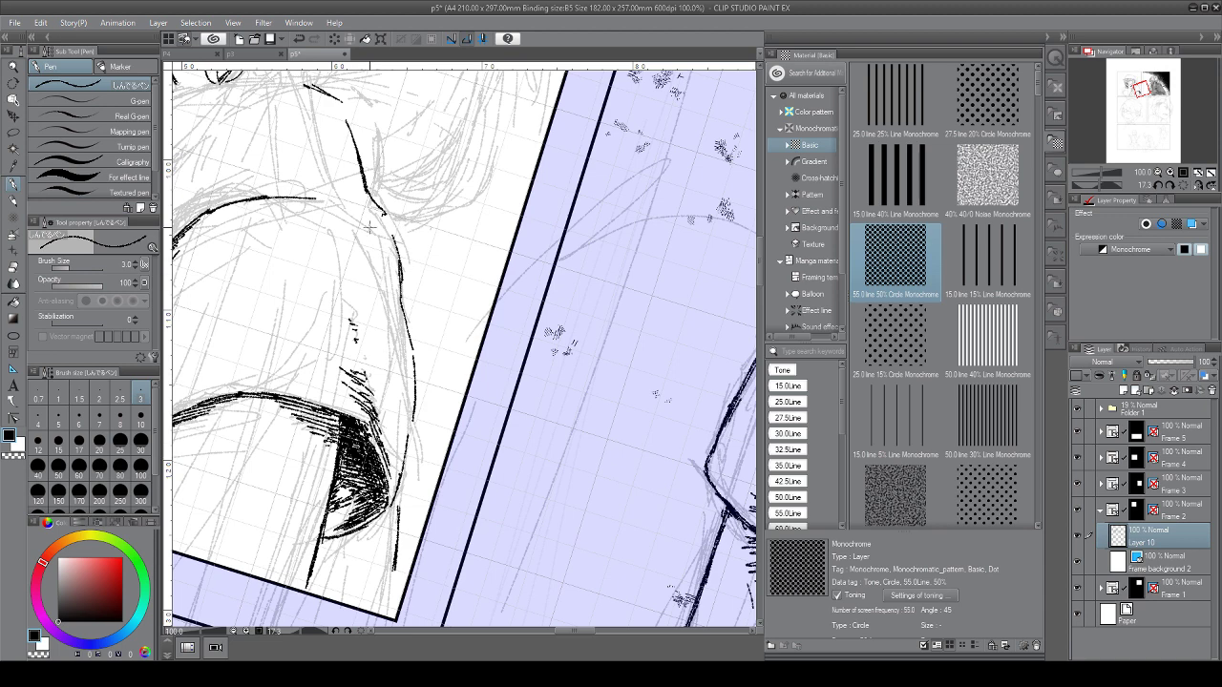
drag(367, 228, 413, 344)
drag(376, 203, 402, 273)
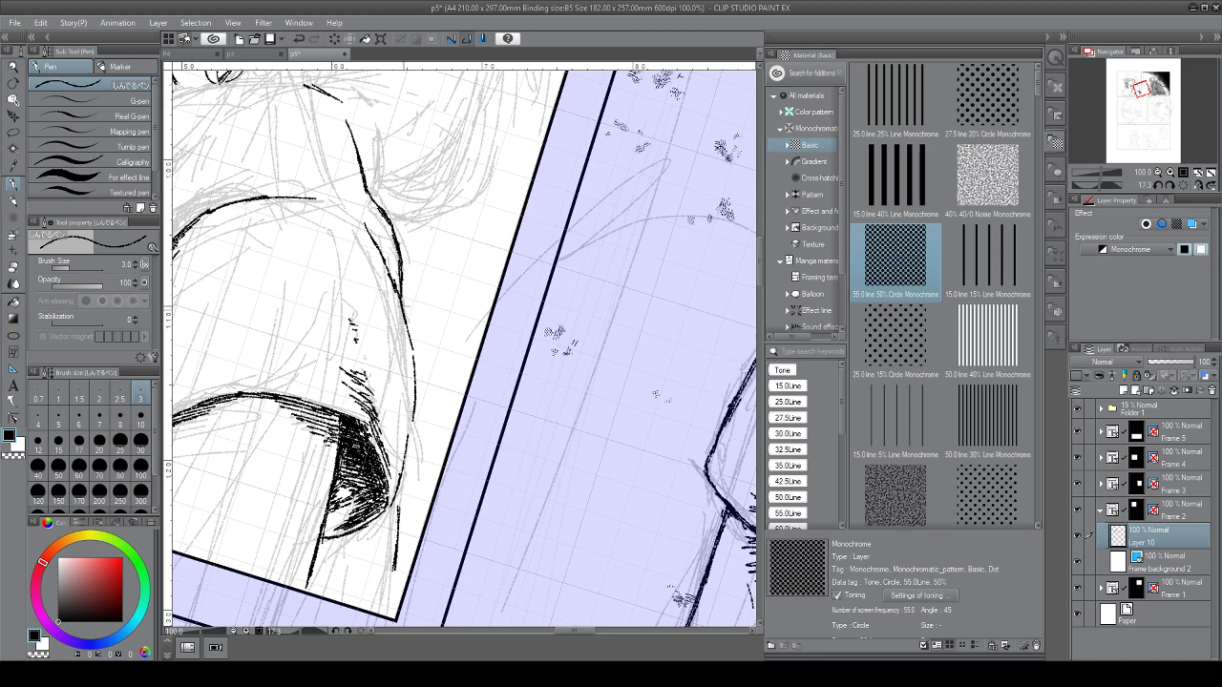
drag(333, 96, 365, 159)
Redo the trial strokes on the collar's back edge and ink its upper edge across to the hair below the ear
click(1184, 187)
drag(1142, 90, 1134, 86)
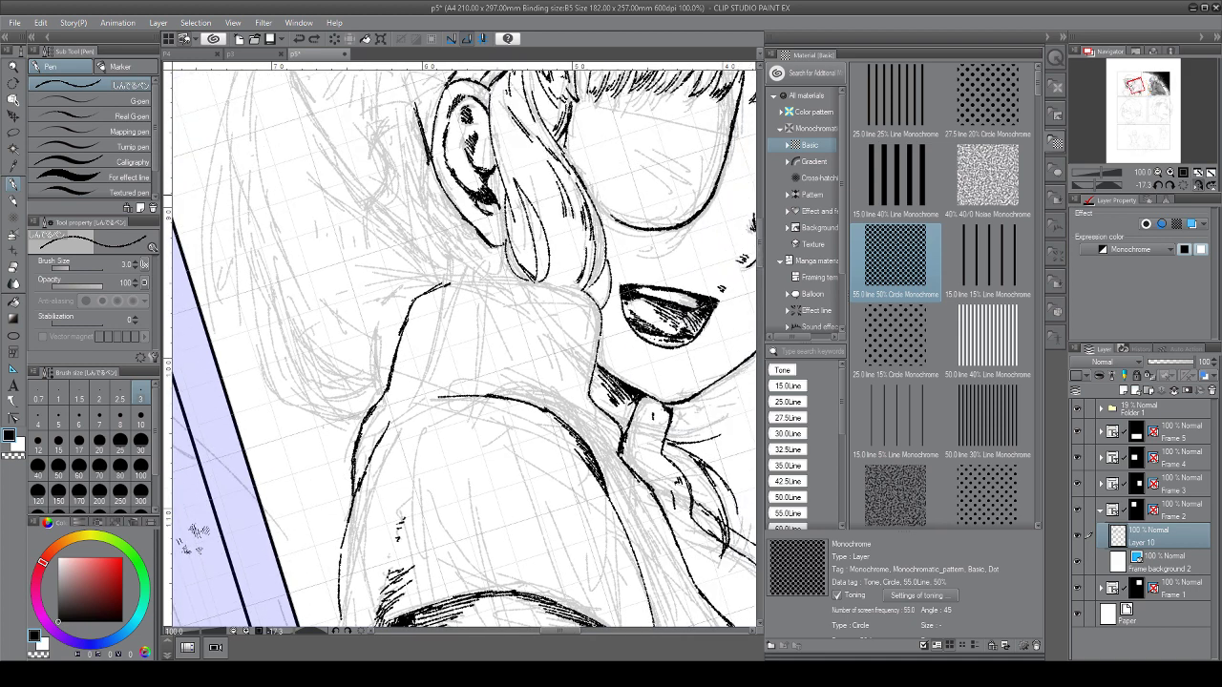
drag(409, 321, 395, 371)
drag(426, 290, 472, 275)
key(ctrl+z)
key(ctrl+z)
mouse_move(592, 382)
mouse_down()
mouse_move(506, 239)
mouse_move(487, 243)
mouse_up()
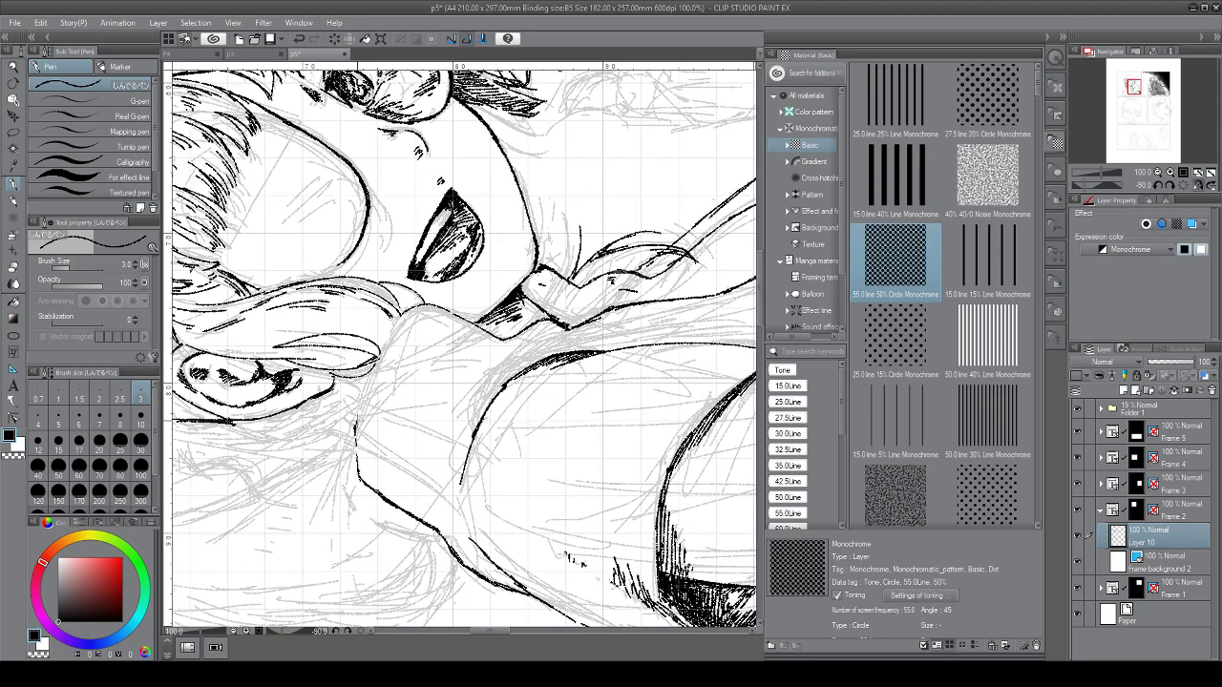
mouse_move(355, 425)
mouse_down()
mouse_move(367, 375)
mouse_move(411, 308)
mouse_up()
drag(355, 427, 365, 472)
drag(598, 477, 464, 359)
scroll(477, 535, down, 2)
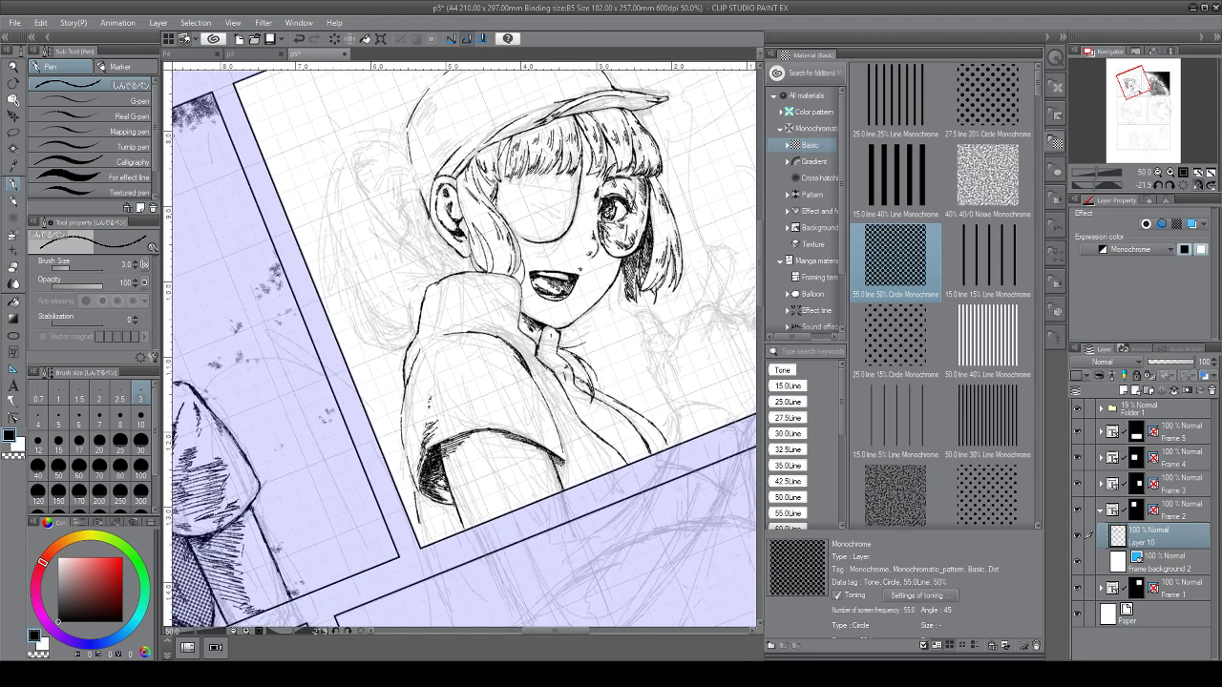
Extend the arm's outer contour line below the sleeve down to the frame's lower border
key(ctrl+@)
drag(464, 430, 460, 355)
drag(410, 487, 471, 498)
drag(439, 401, 492, 402)
mouse_move(313, 341)
mouse_down()
mouse_move(334, 384)
mouse_move(387, 357)
mouse_move(370, 398)
mouse_up()
key(ctrl+minus)
key(ctrl+@)
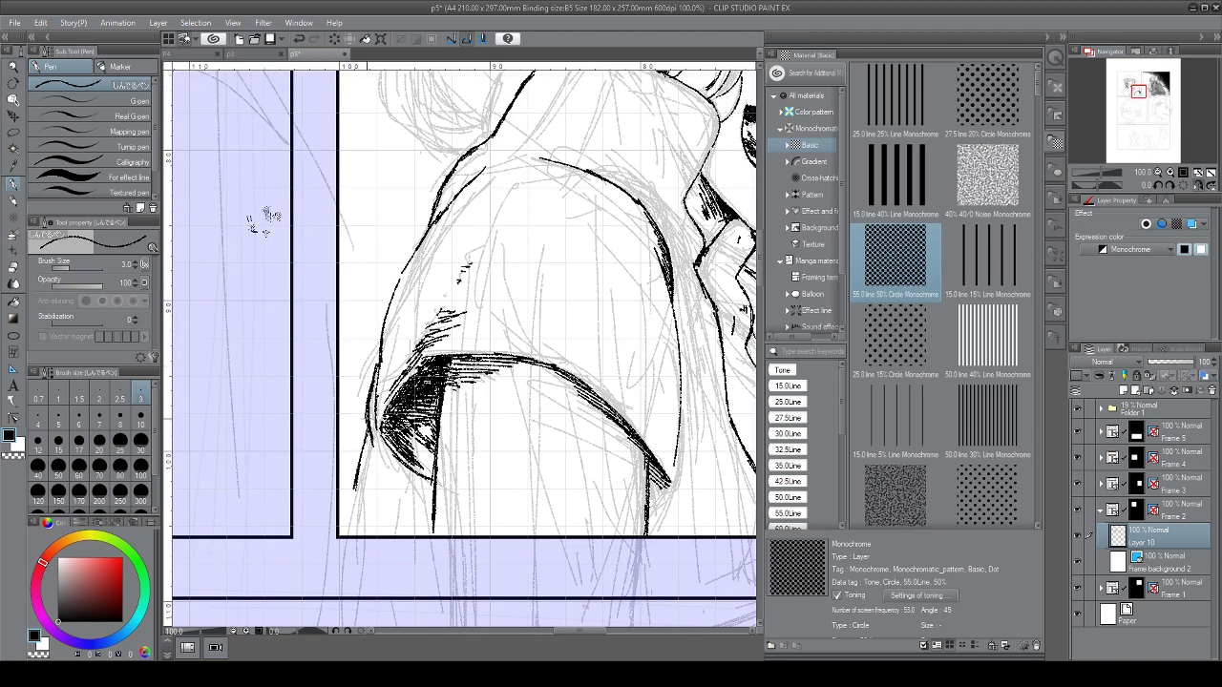
drag(361, 458, 350, 534)
scroll(348, 545, down, 5)
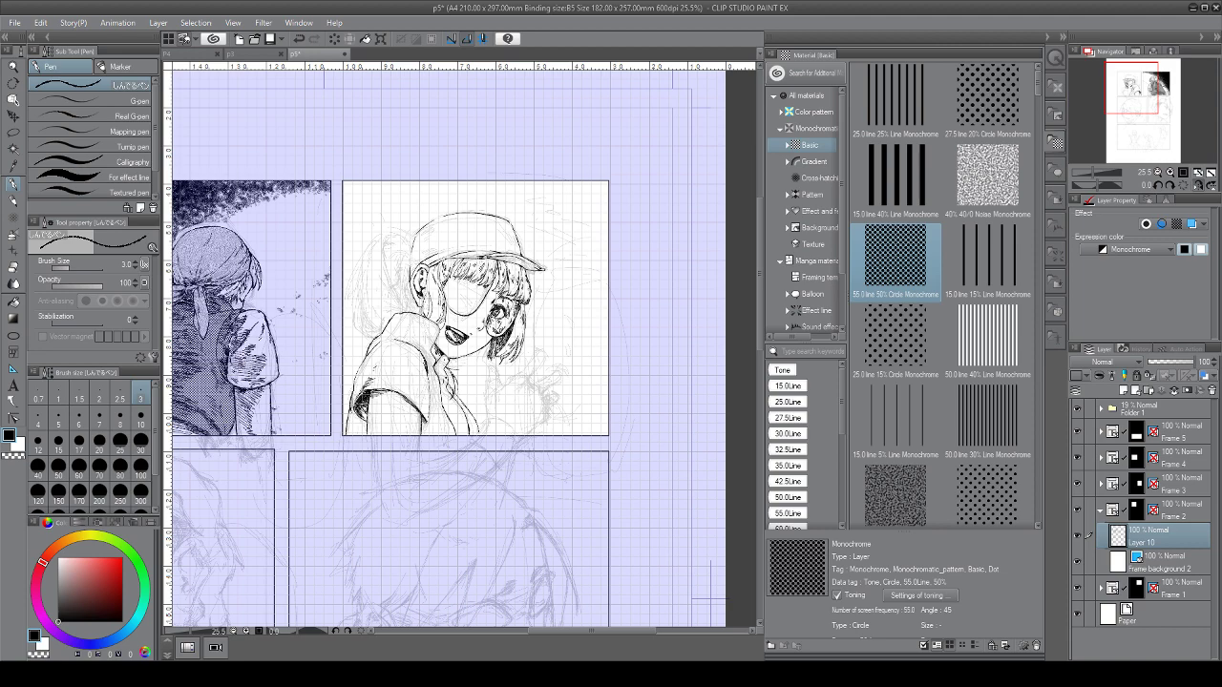
Check the line art unmirrored with the rough sketch folder hidden, show the folder again, and save the page
scroll(399, 438, up, 5)
drag(399, 438, 329, 504)
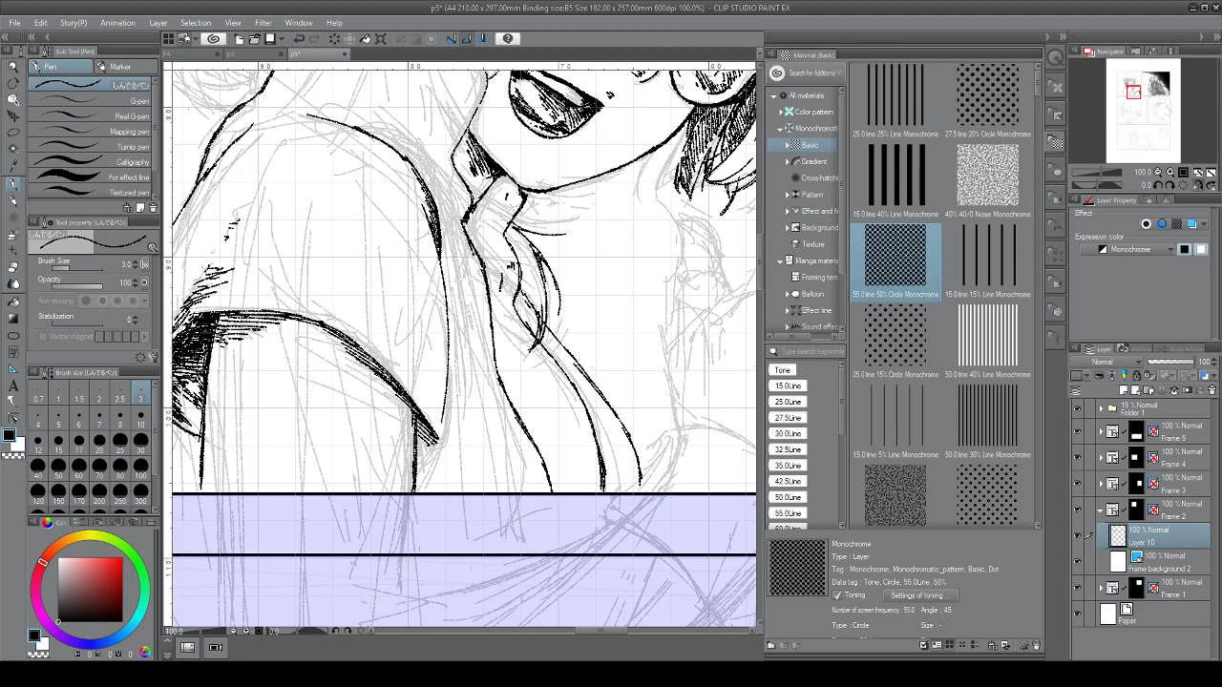
mouse_move(490, 293)
mouse_down()
mouse_move(515, 322)
mouse_move(470, 447)
mouse_move(520, 512)
mouse_up()
scroll(469, 447, down, 2)
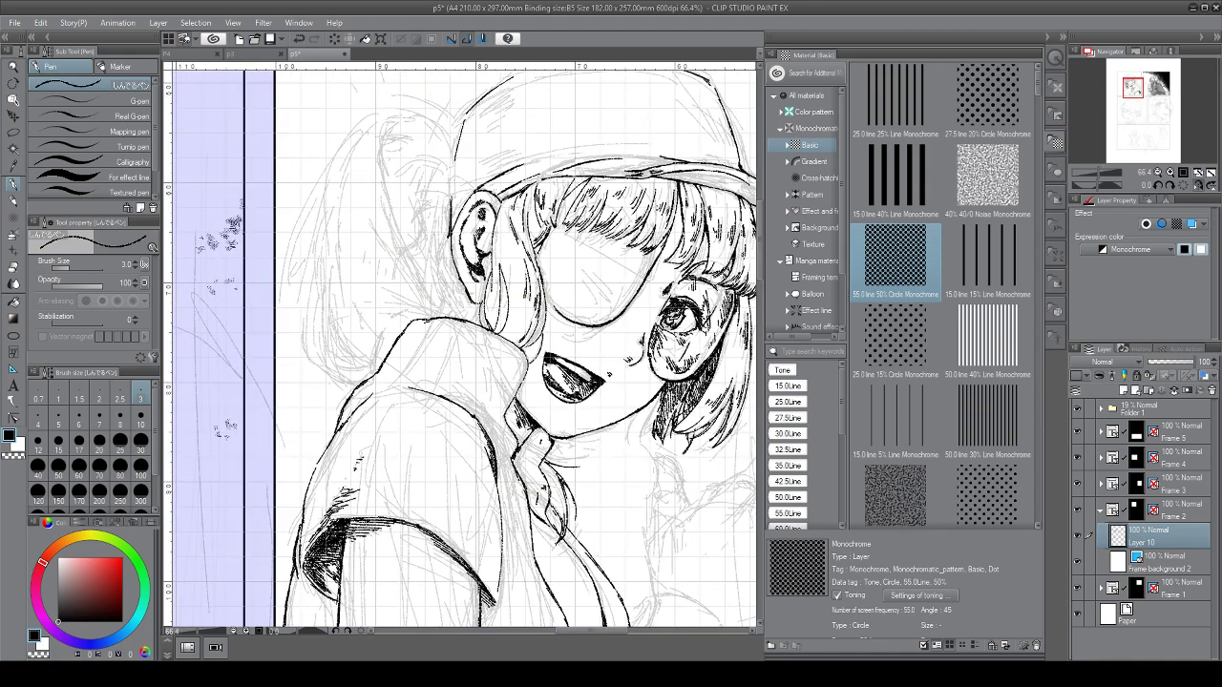
click(1196, 184)
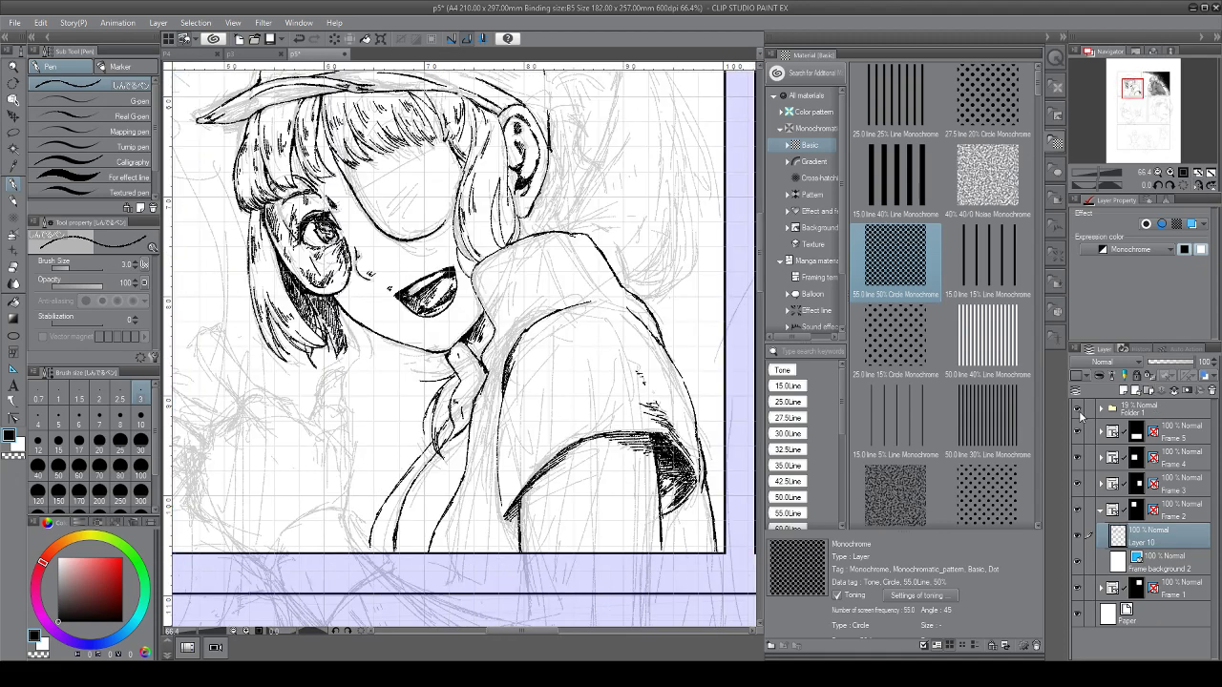
click(1079, 409)
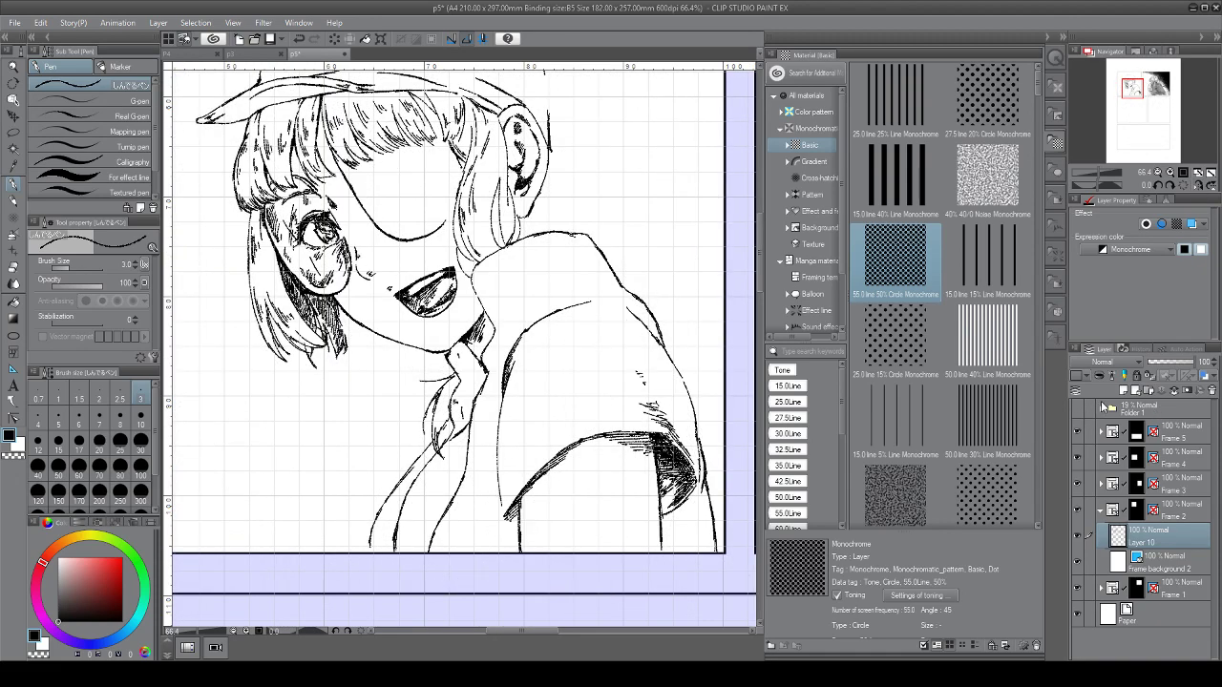
click(1079, 410)
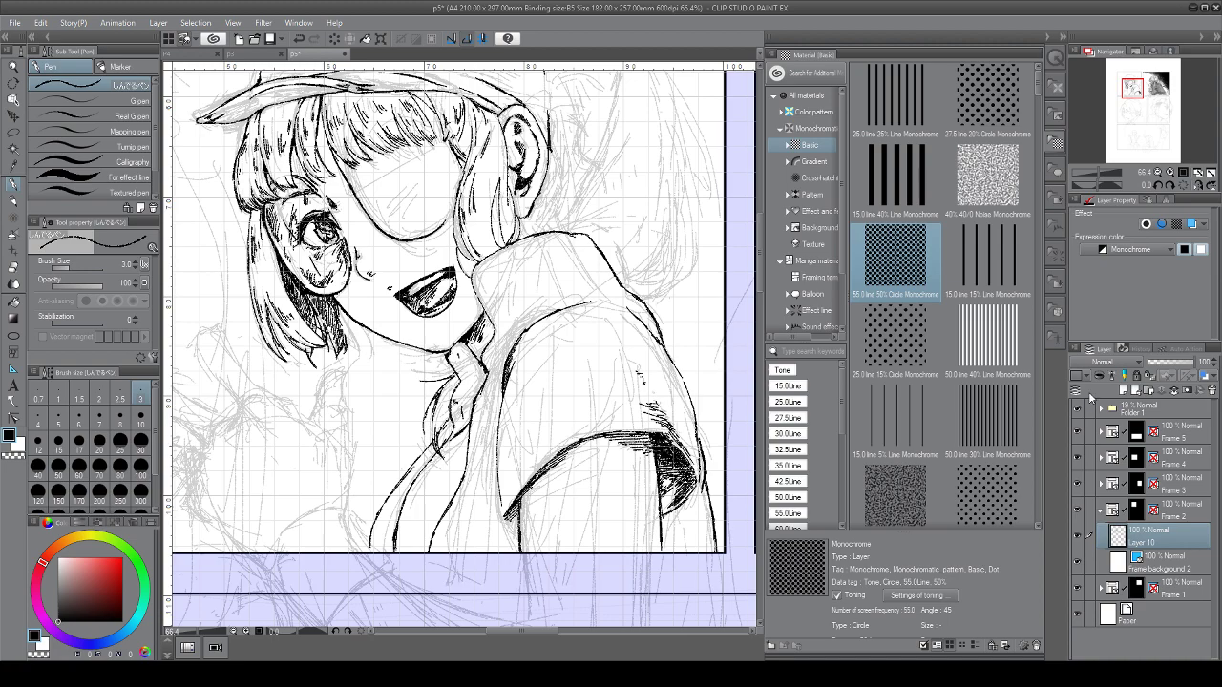
drag(458, 296, 470, 347)
click(270, 41)
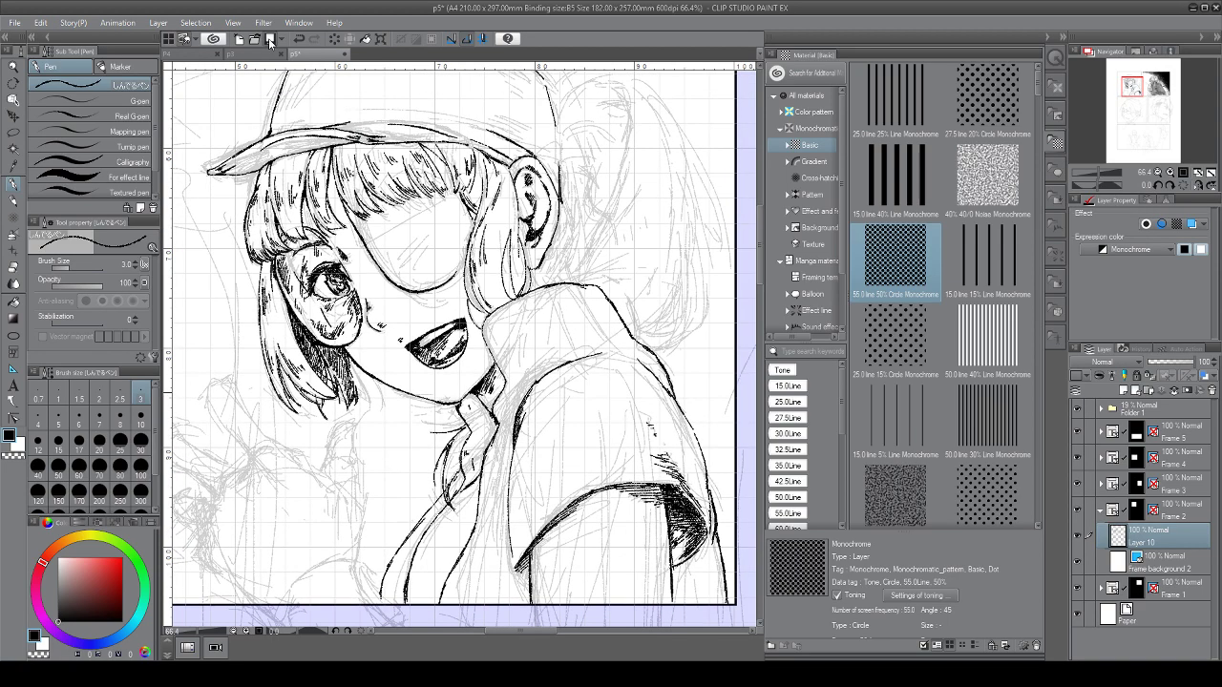
Ink the short hair strands at the nape between the ear and the collar's upper edge
drag(719, 309, 691, 474)
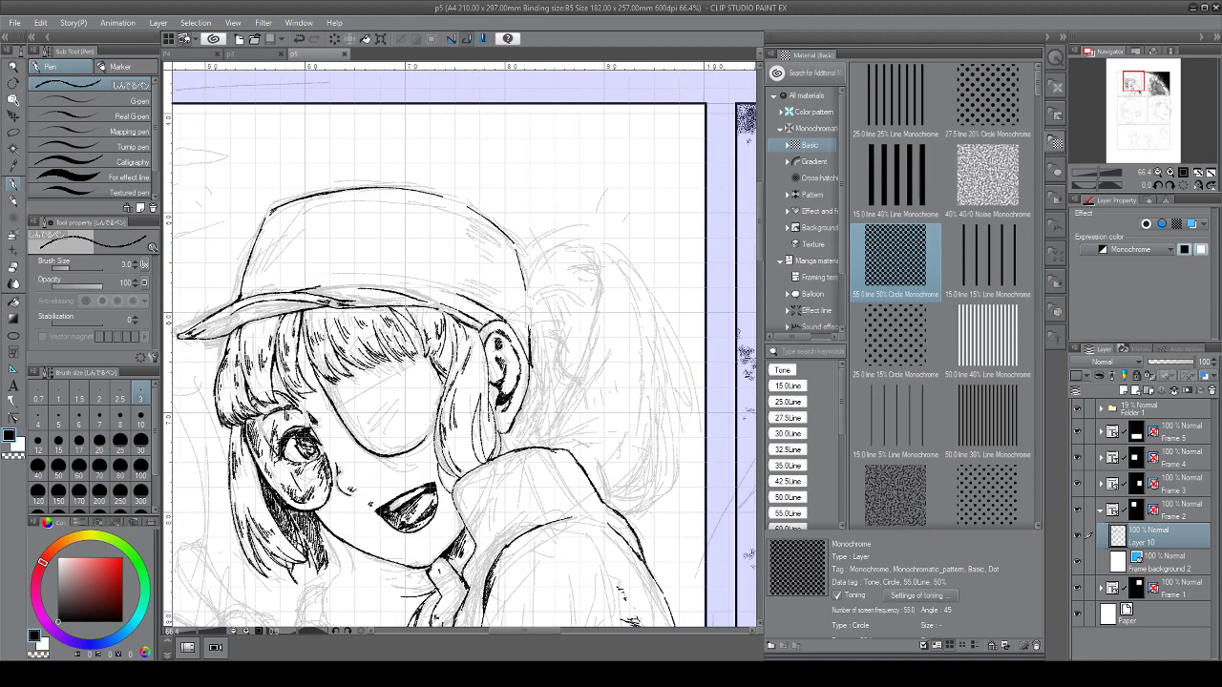
scroll(458, 344, down, 2)
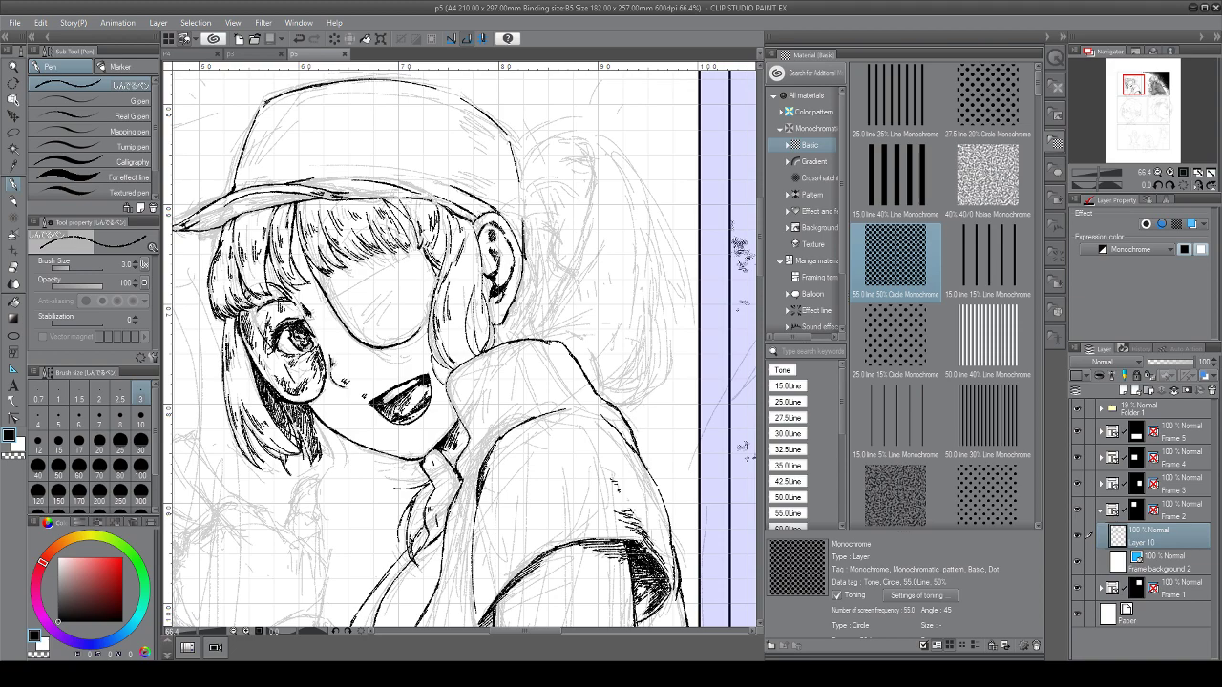
drag(535, 258, 592, 363)
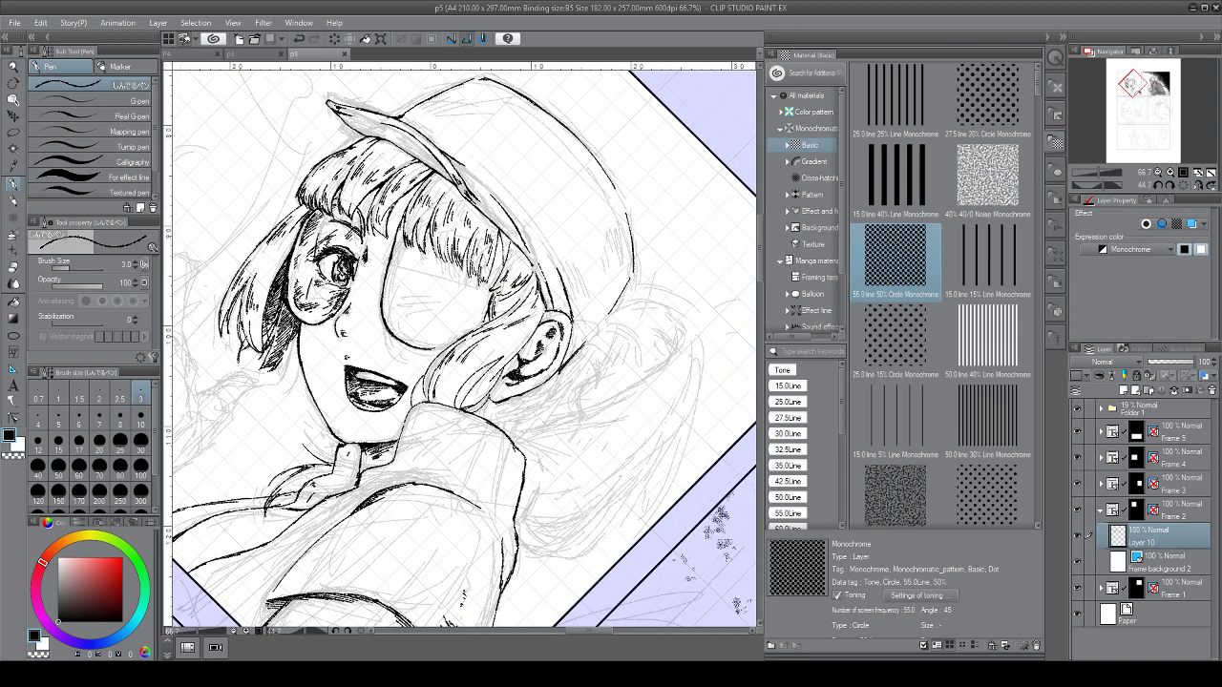
drag(458, 382, 420, 370)
drag(396, 487, 468, 477)
drag(477, 362, 428, 364)
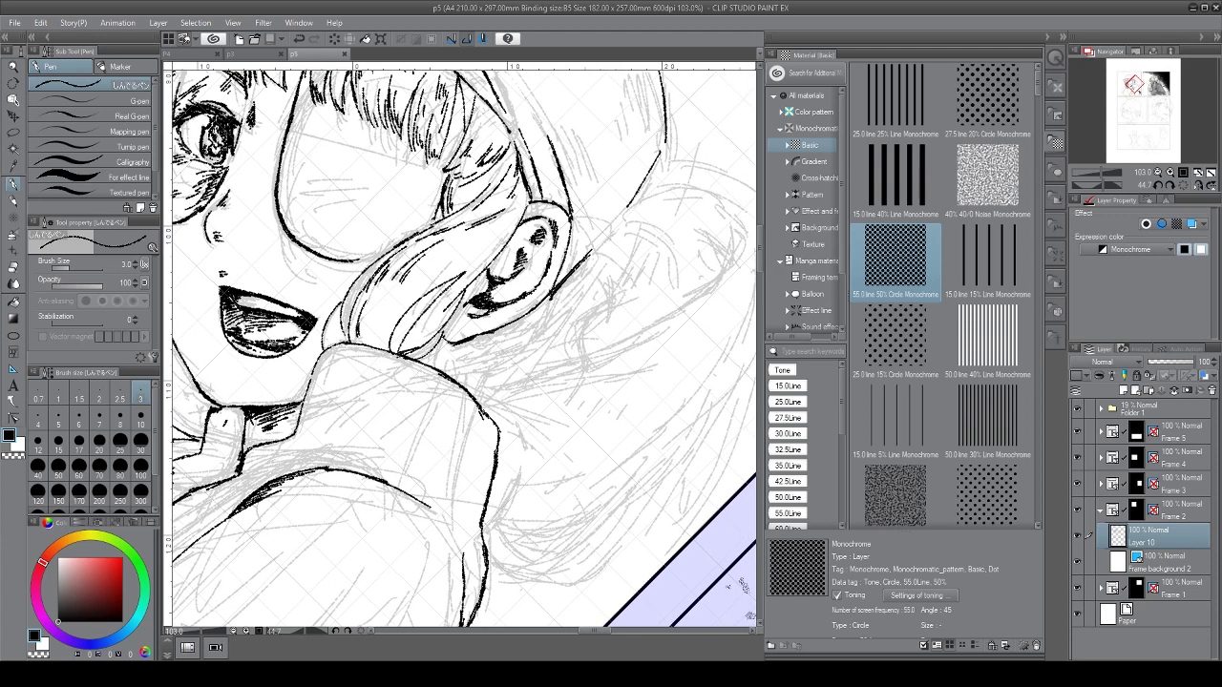
drag(546, 304, 524, 341)
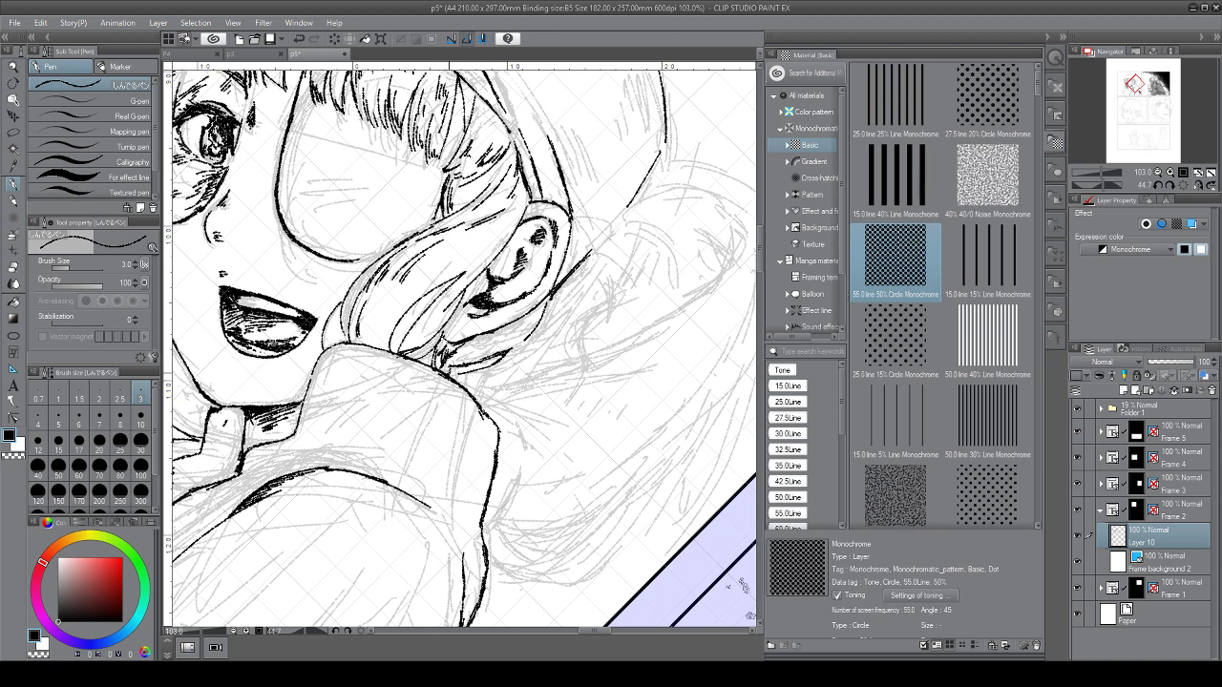
mouse_move(450, 369)
mouse_down()
mouse_move(493, 366)
mouse_move(474, 383)
mouse_up()
drag(485, 372, 462, 386)
mouse_move(527, 346)
mouse_down()
mouse_move(503, 362)
mouse_move(520, 354)
mouse_up()
Outline the nape hair behind the ear and hatch its strands down toward the collar
mouse_move(590, 250)
mouse_down()
mouse_move(488, 211)
mouse_move(475, 238)
mouse_up()
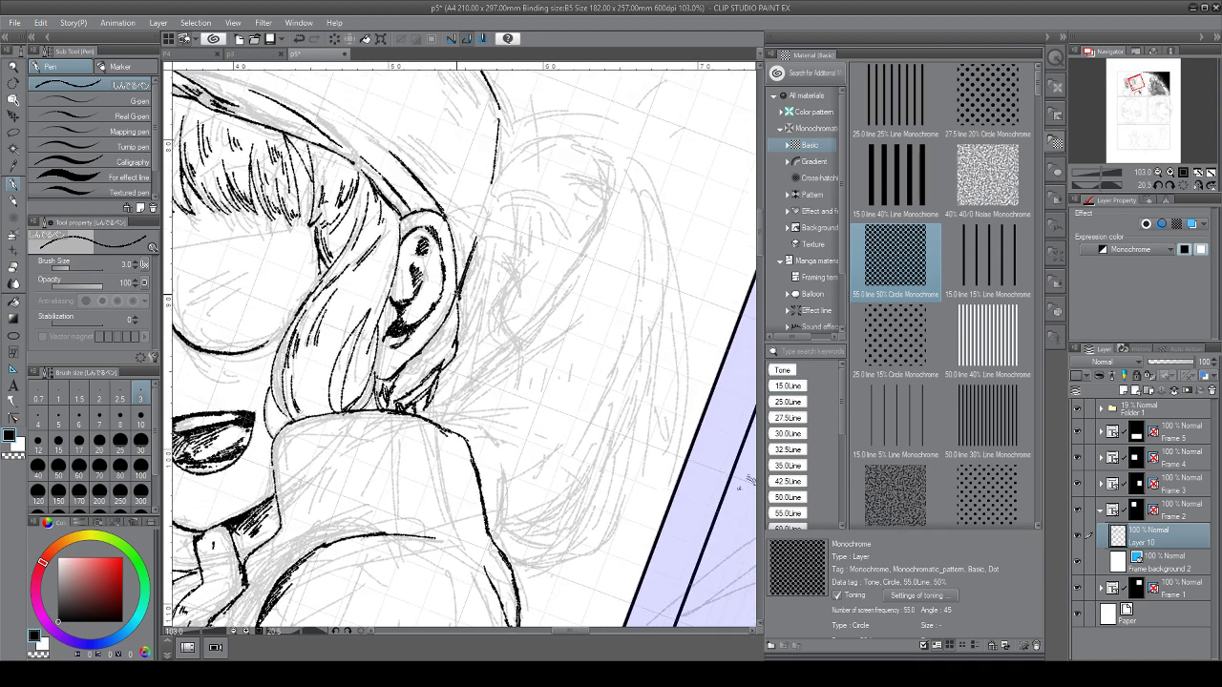
drag(461, 288, 456, 306)
drag(461, 288, 428, 348)
mouse_move(447, 335)
mouse_down()
mouse_move(401, 374)
mouse_move(414, 379)
mouse_up()
drag(415, 377, 407, 388)
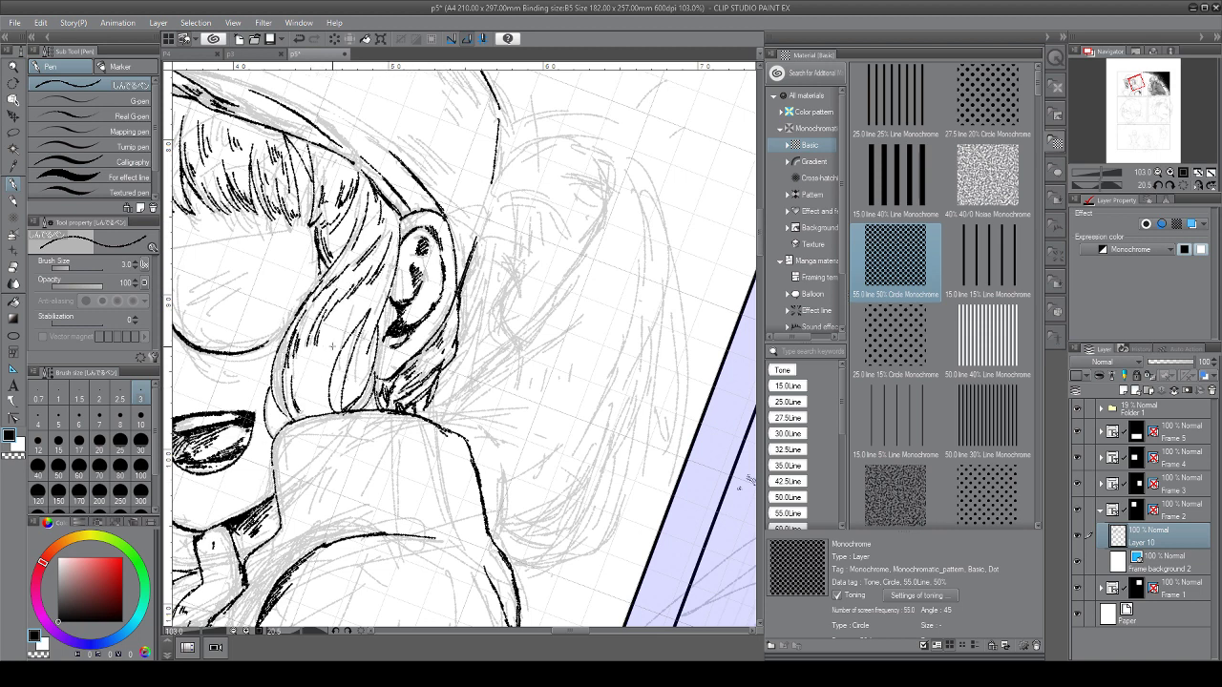
Hatch strand lines and a tapering shadow inside the side lock of hair in front of the ear
drag(307, 385, 305, 406)
drag(327, 365, 317, 399)
drag(328, 390, 320, 410)
drag(378, 289, 363, 326)
drag(363, 324, 352, 333)
drag(364, 320, 344, 343)
drag(362, 331, 339, 358)
drag(360, 337, 333, 370)
drag(352, 353, 333, 376)
drag(348, 368, 332, 394)
drag(343, 383, 332, 400)
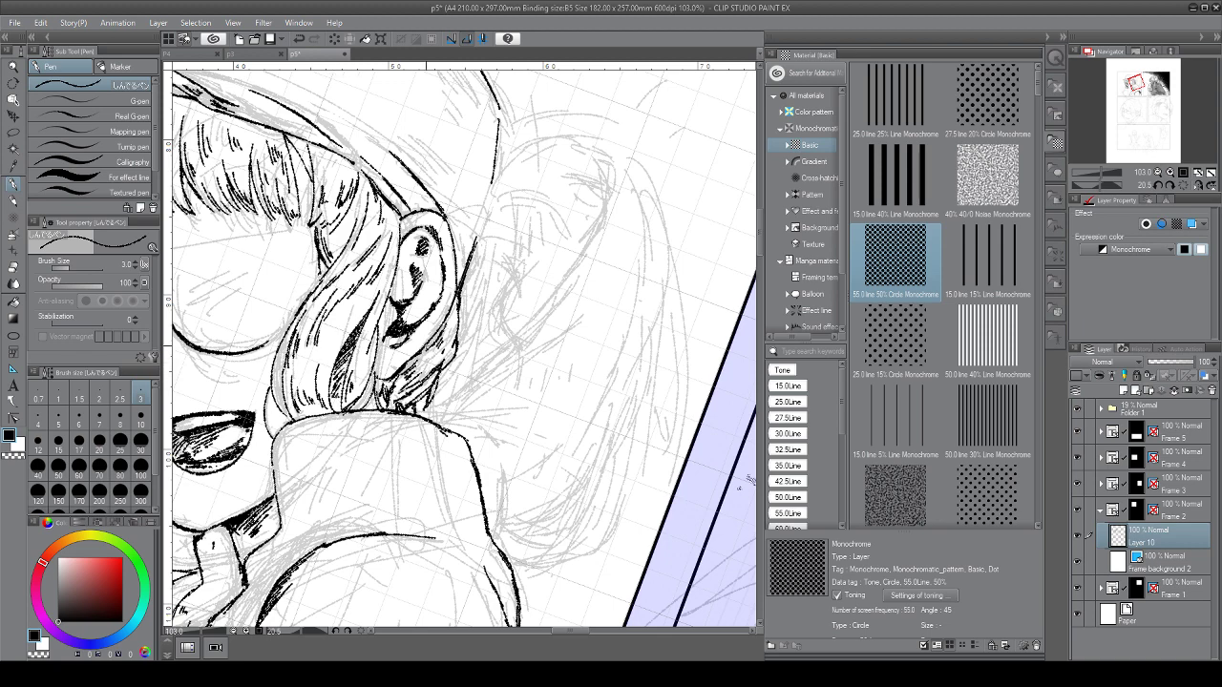
Deepen the shadow between the side lock and the nape hair, and add long strands along the lock beside the ear
drag(467, 439, 553, 365)
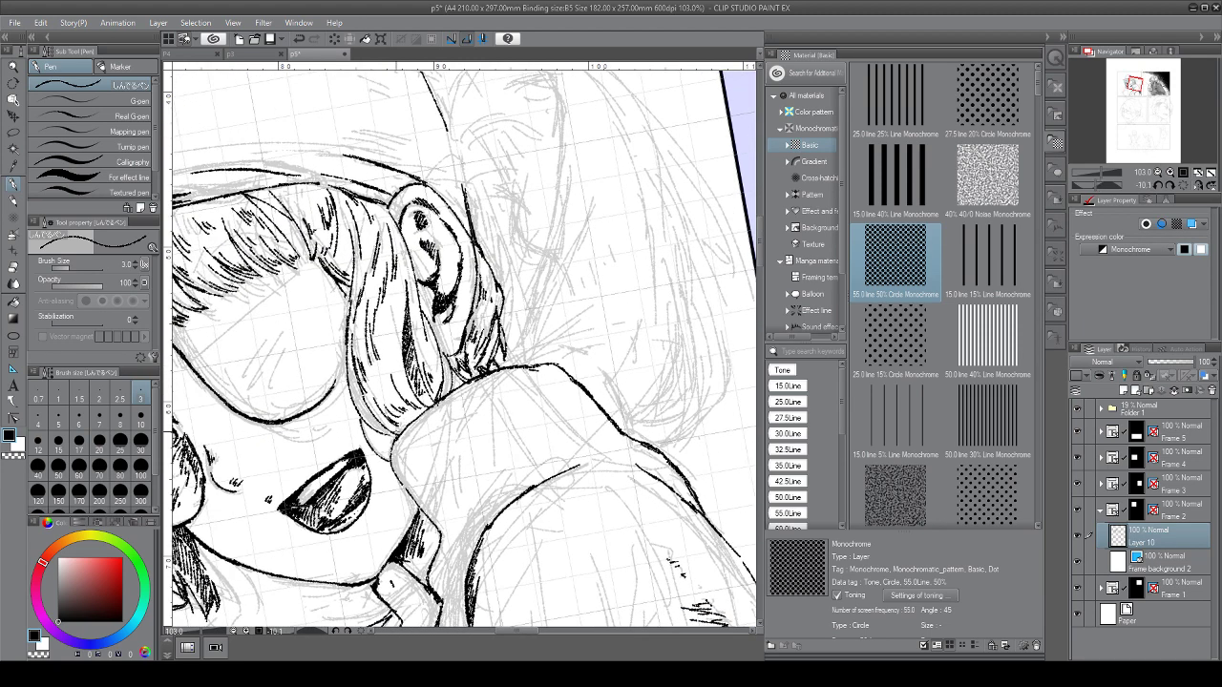
mouse_move(400, 426)
mouse_down()
mouse_move(427, 407)
mouse_move(405, 427)
mouse_up()
mouse_move(456, 360)
mouse_down()
mouse_move(448, 349)
mouse_move(453, 395)
mouse_move(477, 387)
mouse_up()
drag(434, 248, 454, 212)
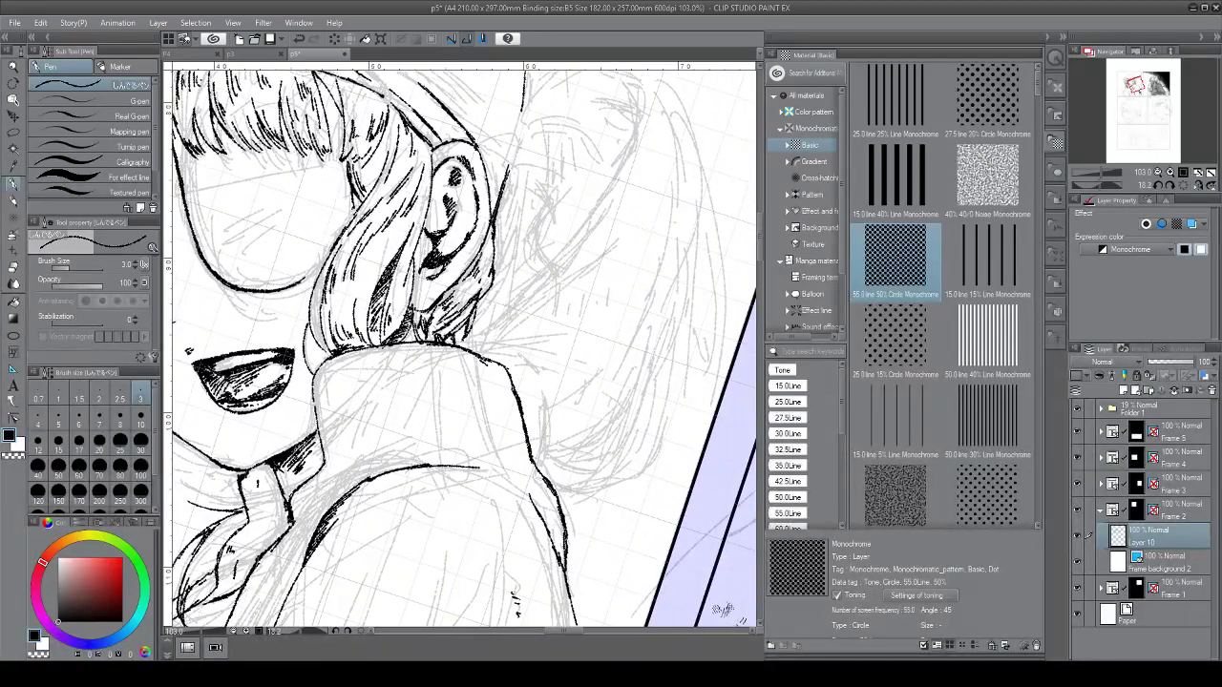
mouse_move(407, 334)
mouse_down()
mouse_move(400, 346)
mouse_move(560, 350)
mouse_move(558, 372)
mouse_move(419, 384)
mouse_up()
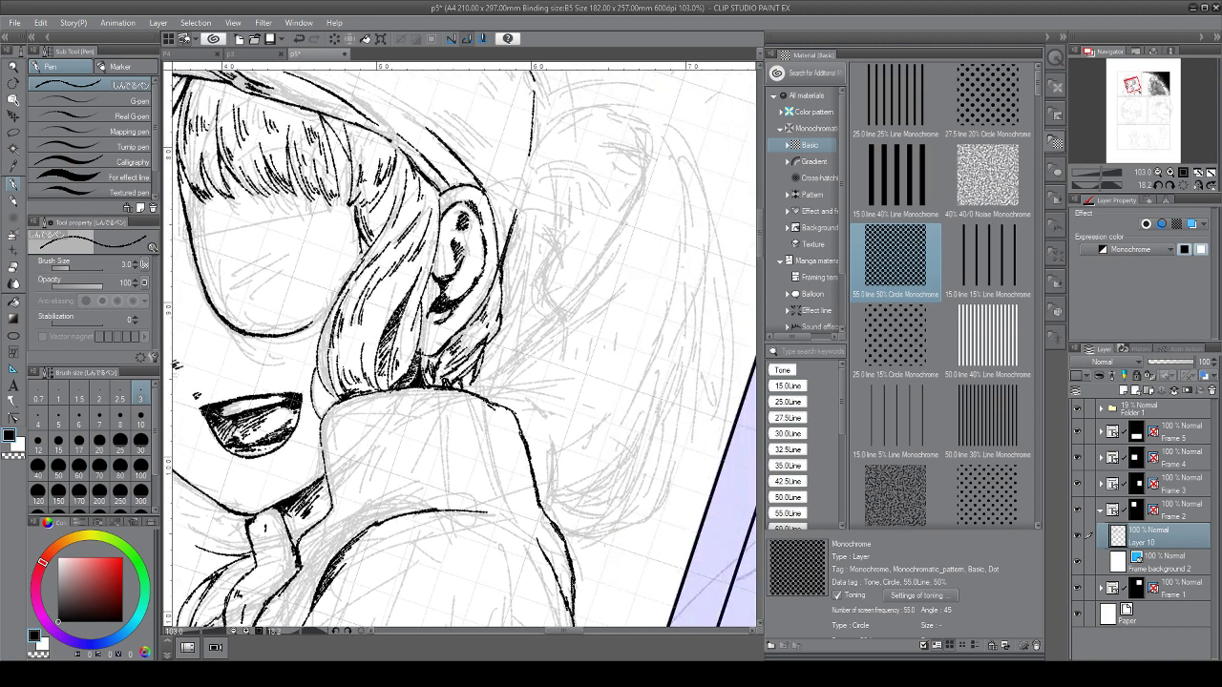
drag(426, 247, 381, 329)
drag(426, 244, 384, 325)
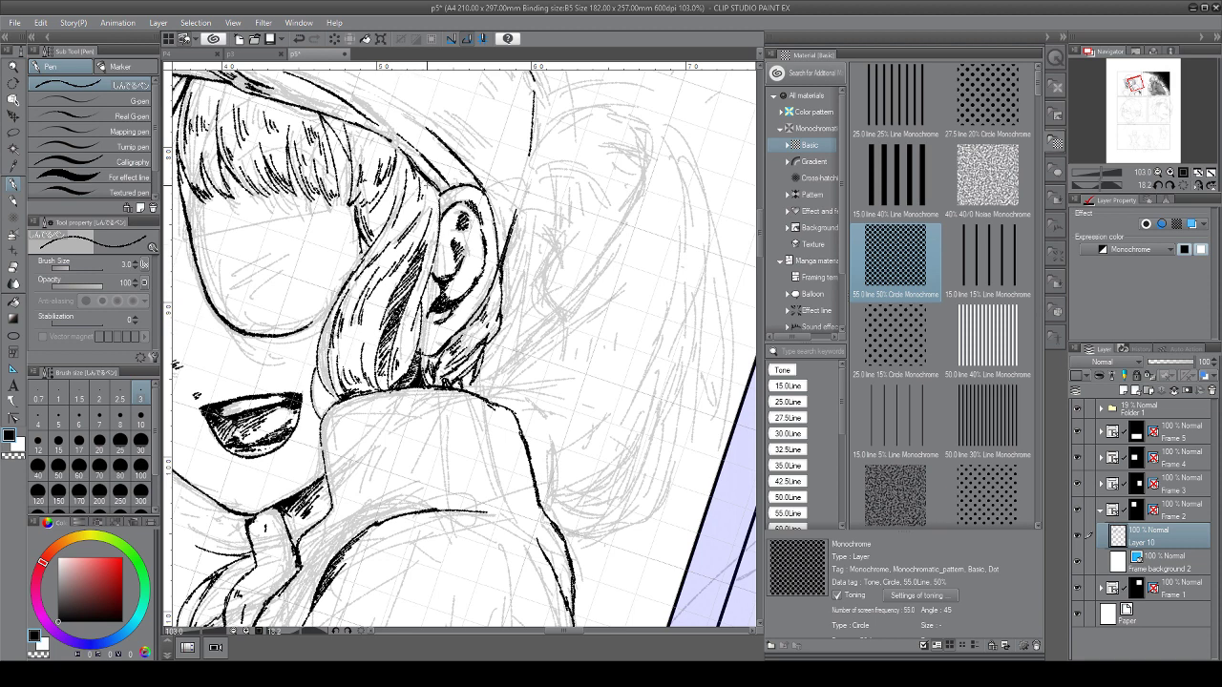
Hatch strand lines into the side hair above the ear and shade the hair around the ear's edge
mouse_move(426, 172)
mouse_down()
mouse_move(414, 212)
mouse_move(420, 190)
mouse_move(424, 241)
mouse_up()
drag(431, 204, 427, 220)
drag(442, 178, 435, 225)
mouse_move(438, 175)
mouse_down()
mouse_move(427, 187)
mouse_move(450, 315)
mouse_move(425, 326)
mouse_move(426, 313)
mouse_move(431, 329)
mouse_up()
mouse_move(446, 285)
mouse_down()
mouse_move(437, 310)
mouse_move(441, 298)
mouse_up()
drag(451, 264, 437, 290)
drag(449, 279, 440, 309)
drag(451, 250, 443, 278)
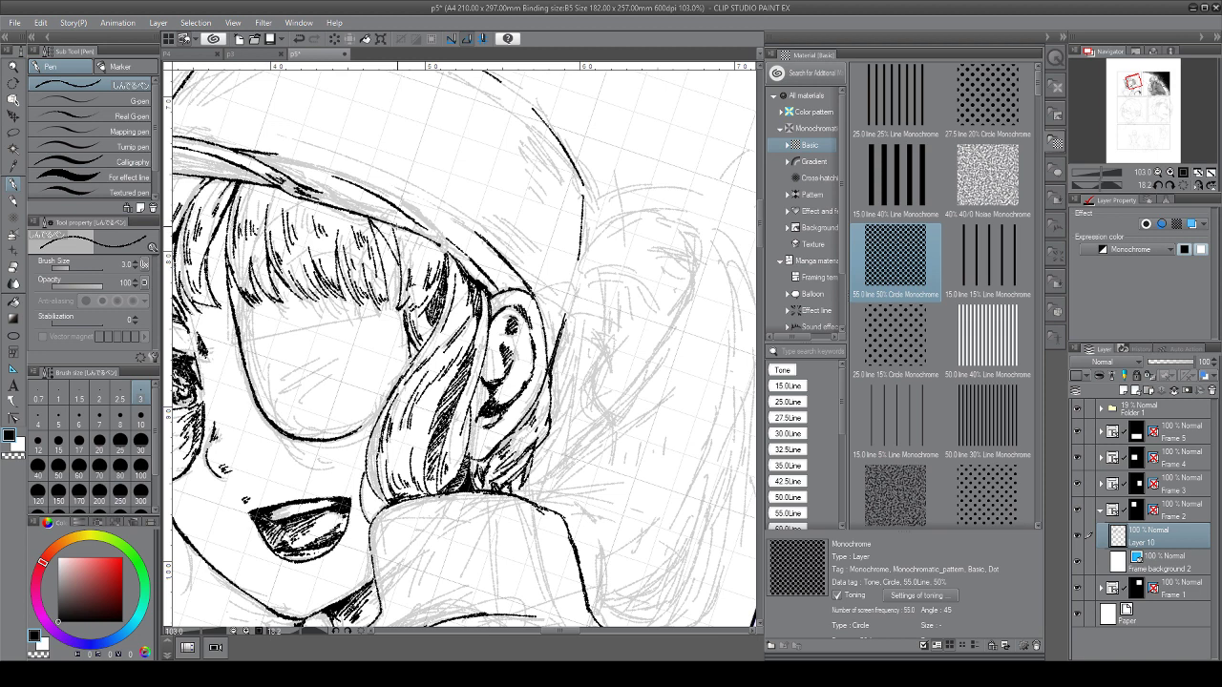
Touch up the fringe strands under the cap's brim and extend the cap's rear edge down behind the ear
mouse_move(397, 219)
mouse_down()
mouse_move(387, 244)
mouse_move(367, 233)
mouse_up()
mouse_move(382, 220)
mouse_down()
mouse_move(371, 244)
mouse_move(408, 252)
mouse_move(546, 212)
mouse_up()
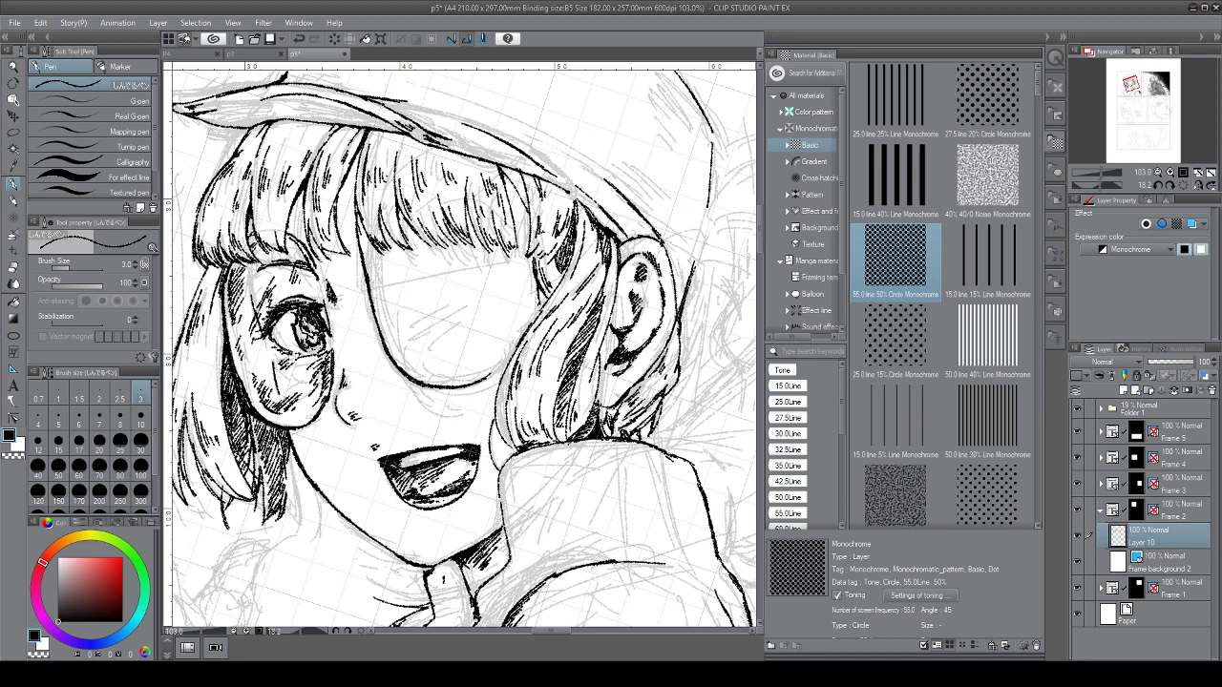
mouse_move(360, 153)
mouse_down()
mouse_move(353, 363)
mouse_move(354, 286)
mouse_move(336, 388)
mouse_up()
scroll(353, 286, up, 2)
drag(352, 286, 334, 385)
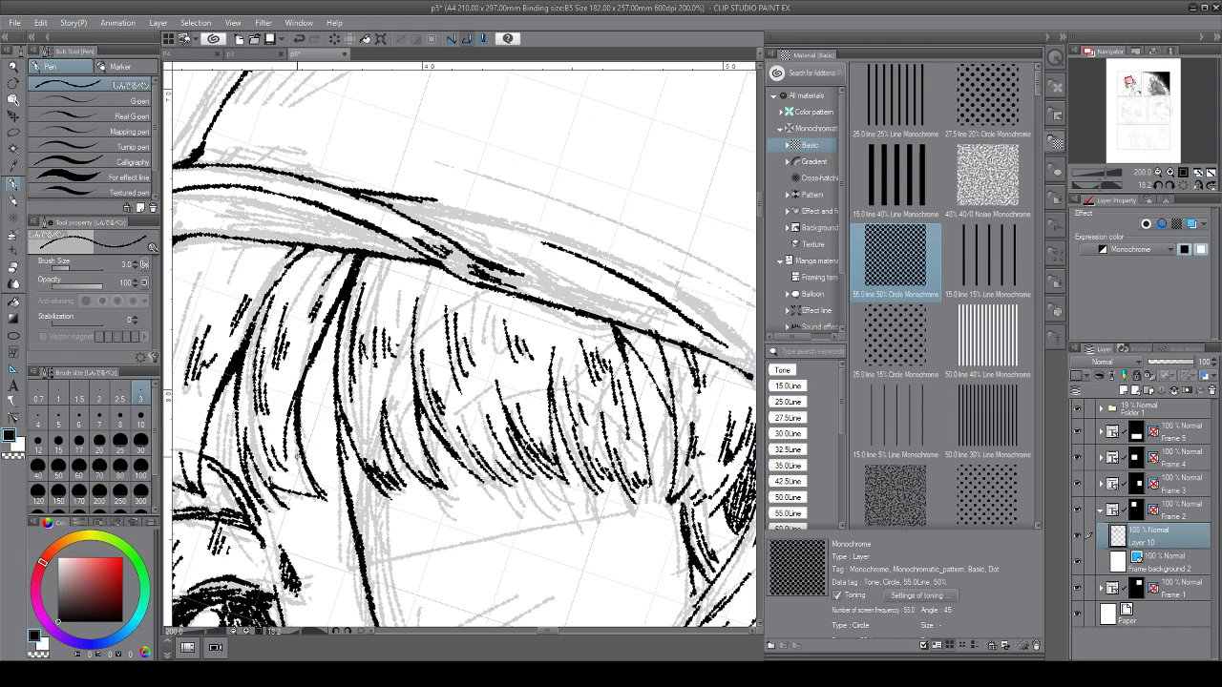
scroll(333, 386, down, 5)
mouse_move(382, 429)
mouse_down()
mouse_move(406, 276)
mouse_move(322, 218)
mouse_up()
drag(382, 381, 426, 336)
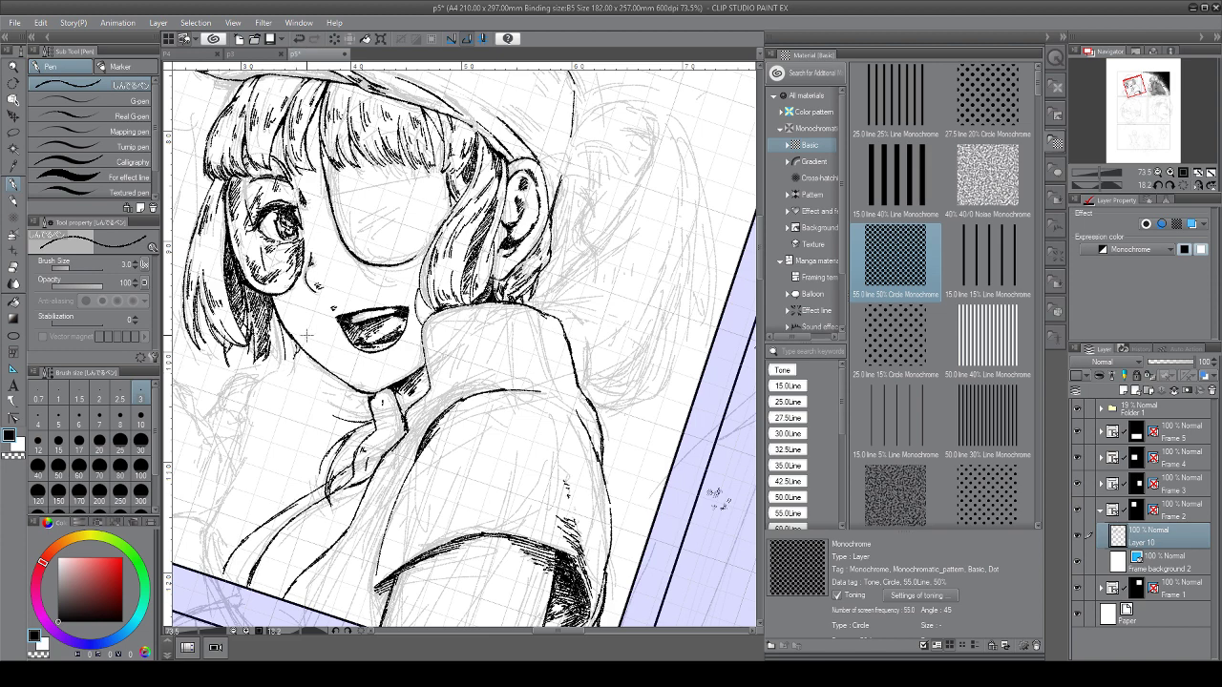
drag(307, 335, 224, 354)
key(ctrl+plus)
drag(371, 83, 299, 232)
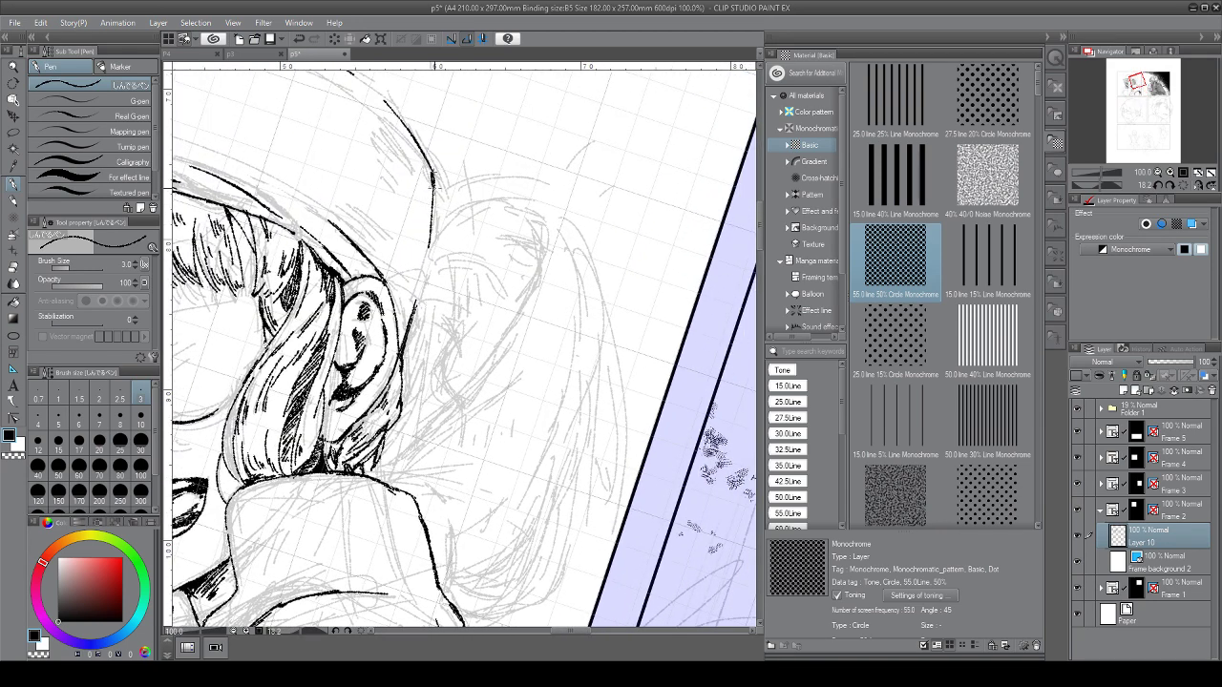
drag(429, 266, 413, 308)
Ink the raised hand's edge from the thumb down to the wrist, with the wrist fold curving to the frame's lower border
drag(284, 495, 495, 384)
scroll(393, 493, down, 2)
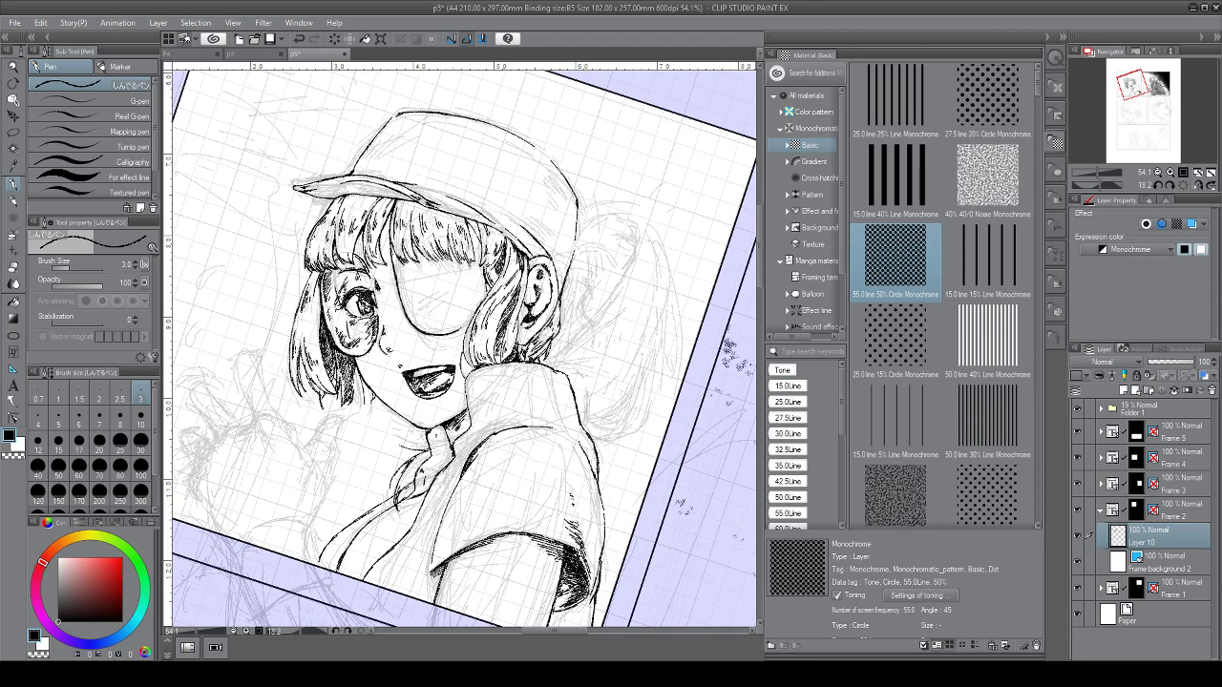
click(1197, 185)
drag(602, 363, 366, 339)
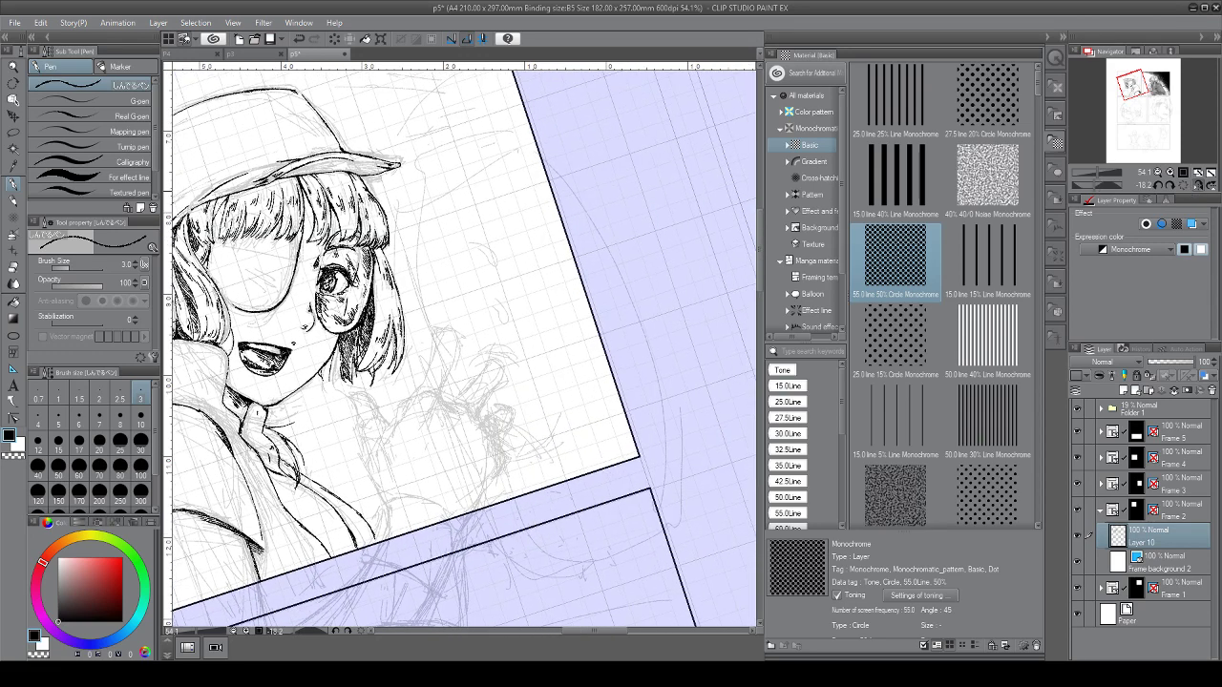
scroll(459, 382, up, 6)
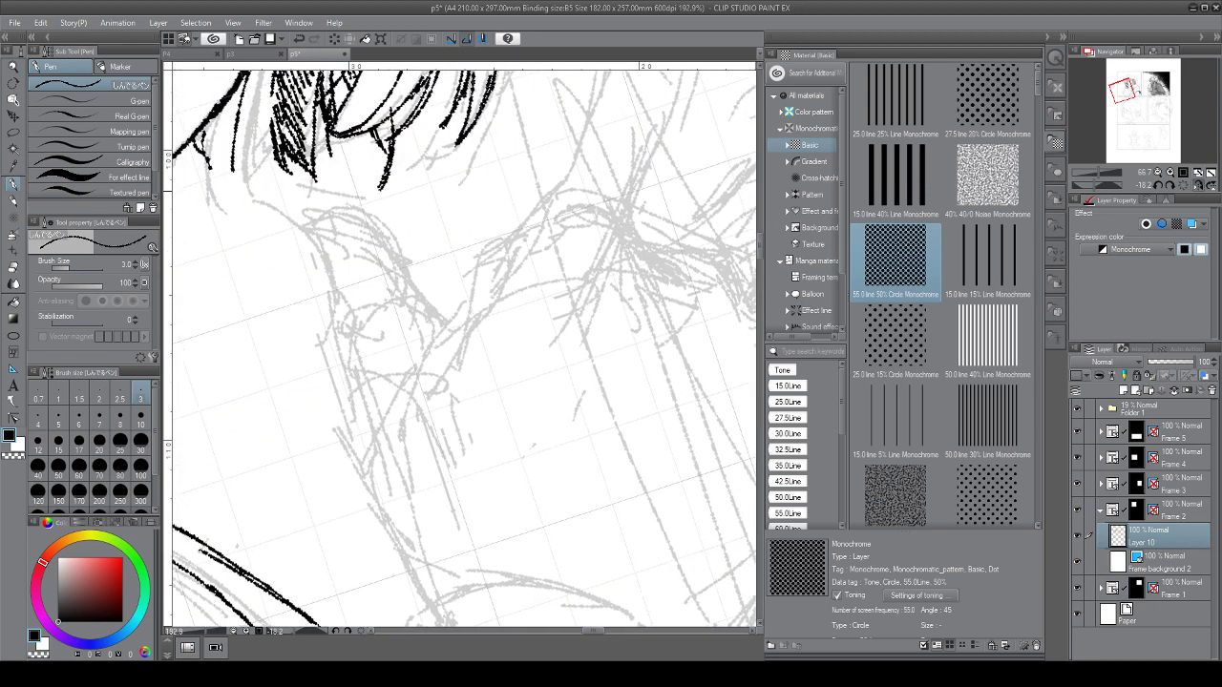
mouse_move(325, 220)
mouse_down()
mouse_move(329, 370)
mouse_move(430, 601)
mouse_up()
scroll(429, 382, down, 5)
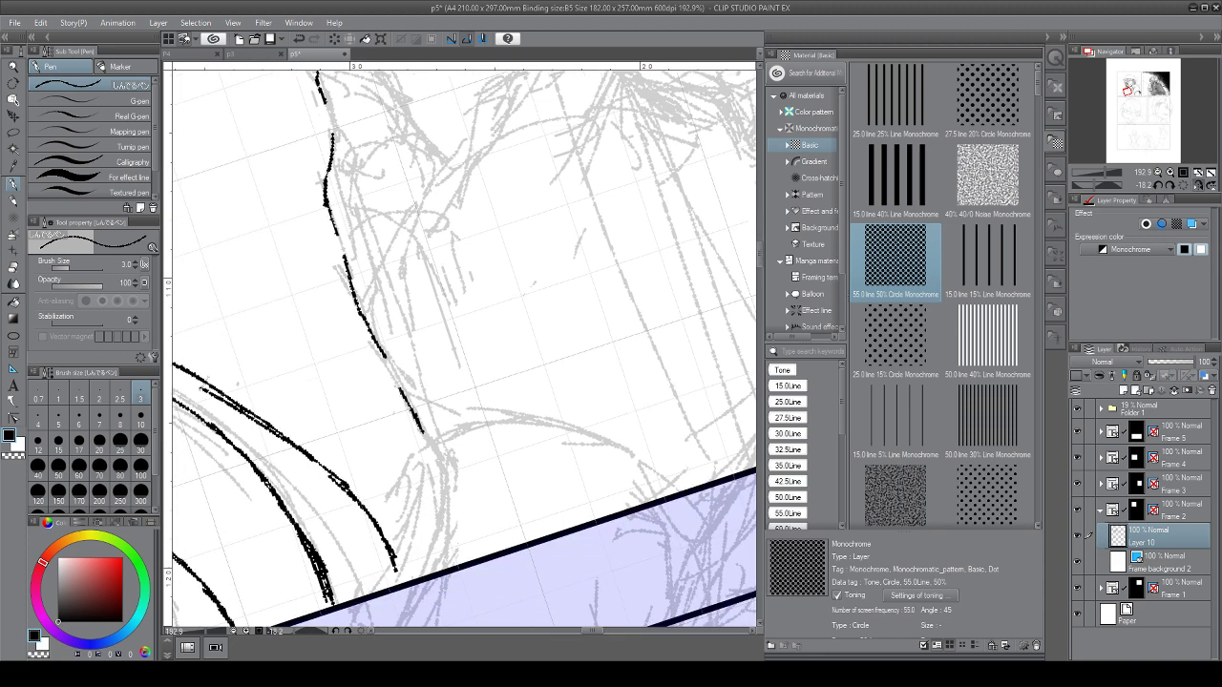
drag(414, 366, 375, 508)
drag(399, 402, 401, 452)
mouse_move(402, 377)
mouse_down()
mouse_move(469, 349)
mouse_move(407, 374)
mouse_move(458, 347)
mouse_up()
drag(366, 262, 398, 323)
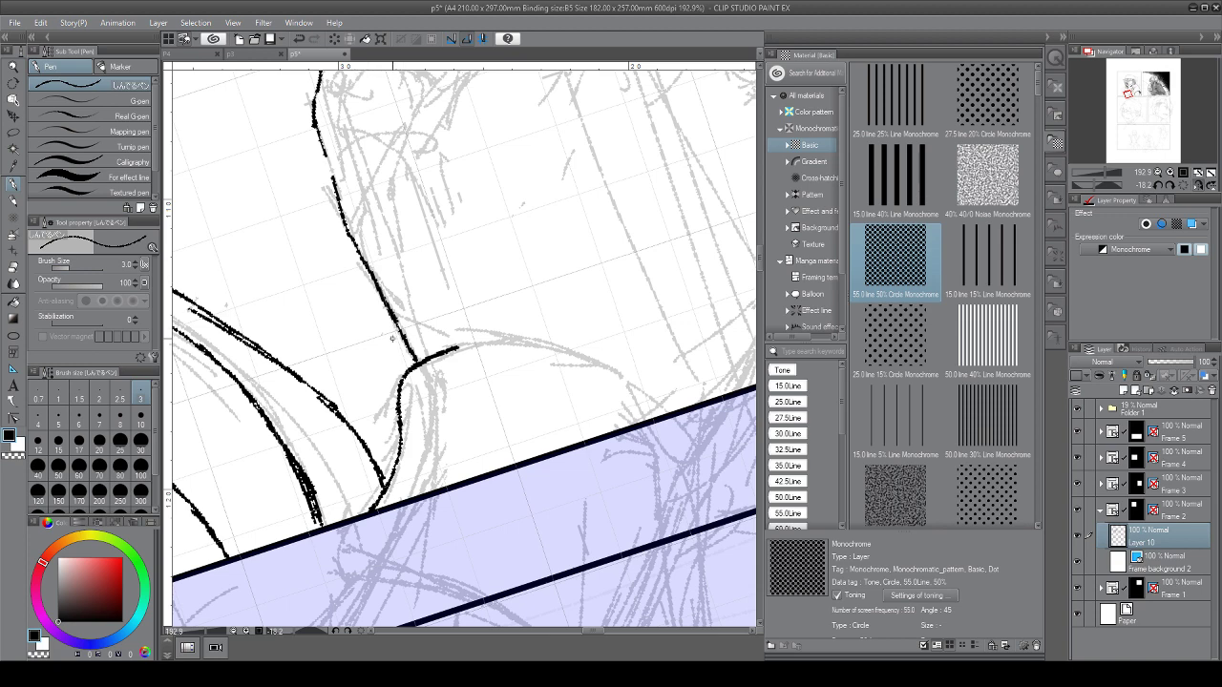
scroll(392, 338, up, 3)
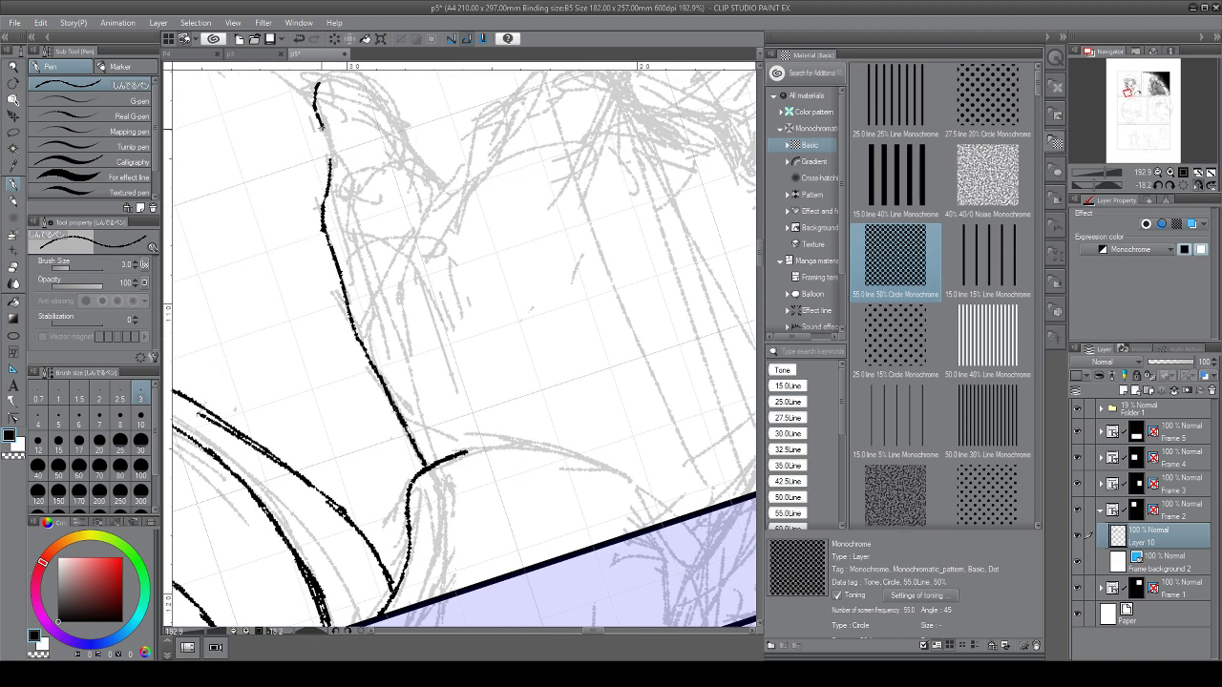
drag(318, 122, 328, 191)
Outline the raised hand's thumb with its rounded tip and inner edge down to the web of the hand
mouse_move(372, 152)
mouse_down()
mouse_move(422, 351)
mouse_move(407, 356)
mouse_move(427, 358)
mouse_up()
drag(393, 273, 417, 285)
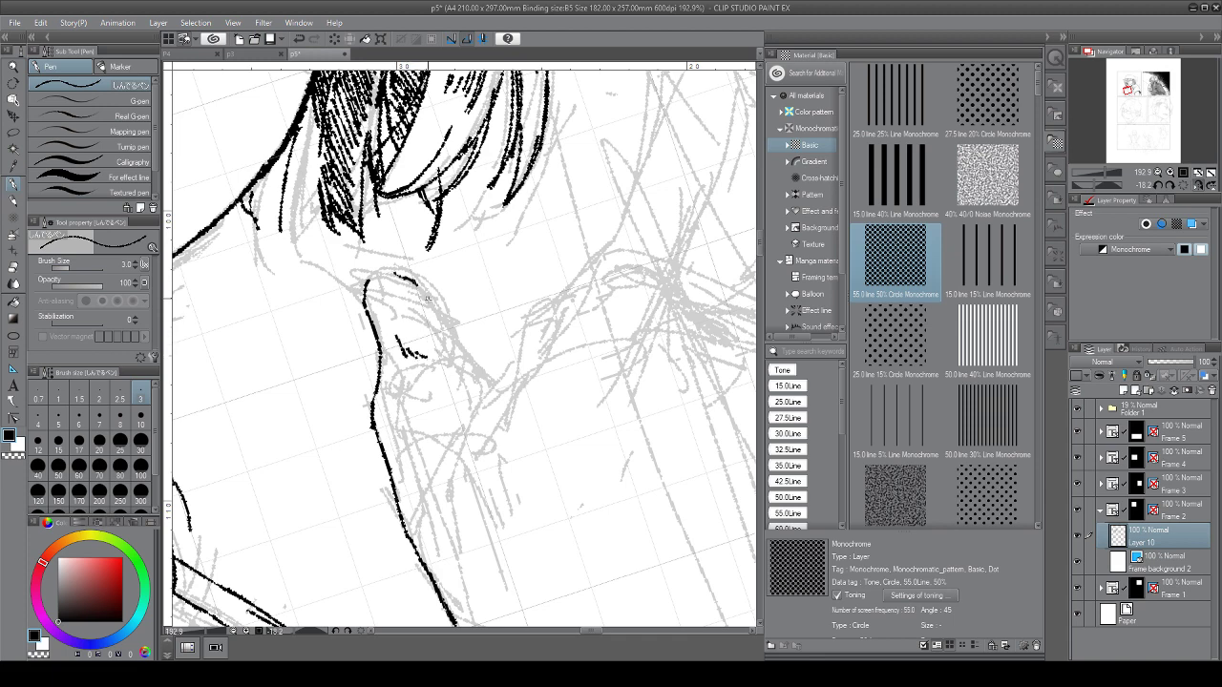
key(ctrl+z)
key(ctrl+z)
drag(391, 354, 384, 371)
drag(441, 323, 485, 391)
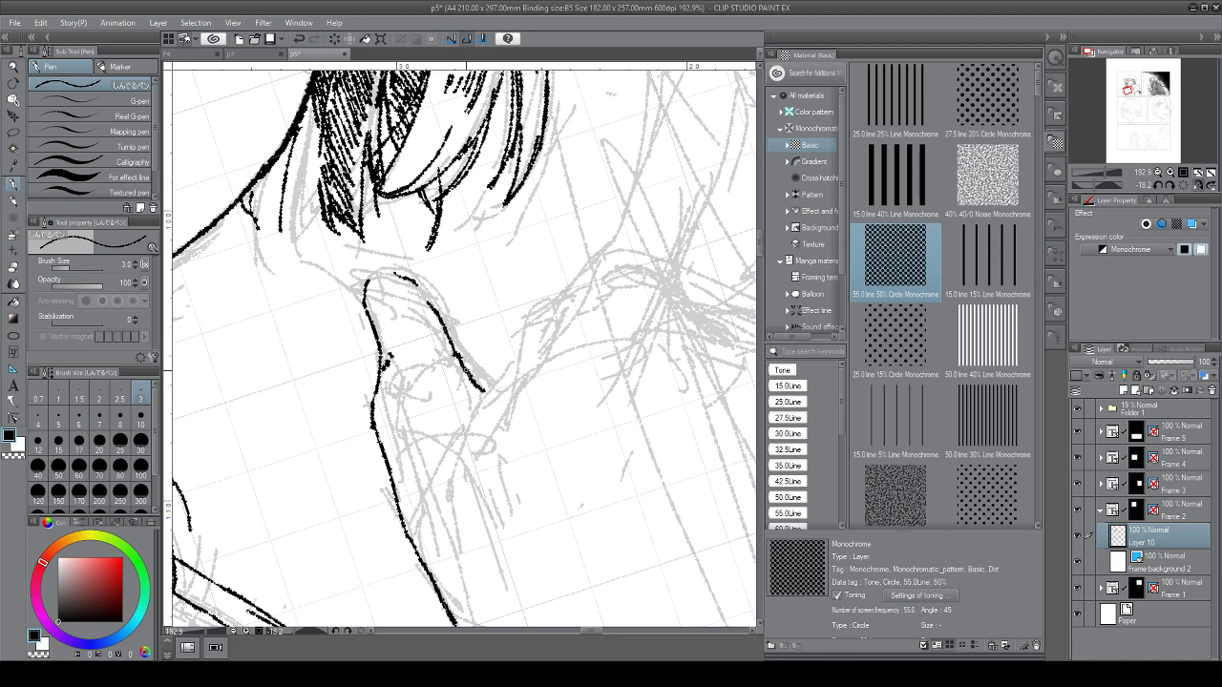
mouse_move(391, 274)
mouse_down()
mouse_move(368, 280)
mouse_move(361, 301)
mouse_move(430, 302)
mouse_move(439, 315)
mouse_up()
mouse_move(484, 390)
mouse_down()
mouse_move(517, 385)
mouse_move(487, 455)
mouse_up()
Ink the index finger's sides and tip, and add short hatch marks at its base on the palm
mouse_move(512, 386)
mouse_down()
mouse_move(595, 277)
mouse_move(565, 324)
mouse_move(569, 342)
mouse_move(380, 512)
mouse_up()
mouse_move(389, 491)
mouse_down()
mouse_move(382, 504)
mouse_move(476, 319)
mouse_up()
mouse_move(483, 264)
mouse_down()
mouse_move(496, 238)
mouse_move(540, 358)
mouse_move(492, 487)
mouse_move(522, 493)
mouse_move(447, 525)
mouse_move(444, 547)
mouse_move(407, 554)
mouse_up()
drag(420, 532, 415, 550)
drag(427, 528, 422, 544)
mouse_move(497, 498)
mouse_down()
mouse_move(450, 357)
mouse_move(481, 362)
mouse_move(449, 391)
mouse_up()
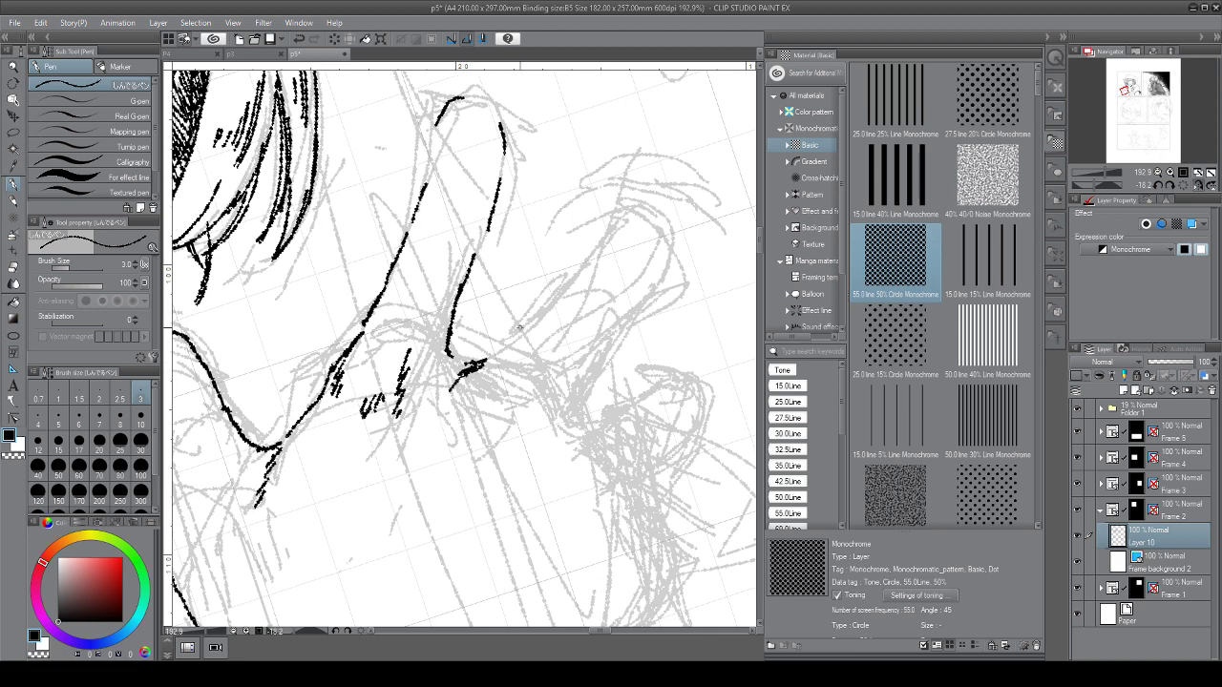
Outline the middle finger with a joint crease, and hatch the knuckle line at its base
drag(493, 358, 525, 330)
mouse_move(528, 327)
mouse_down()
mouse_move(652, 218)
mouse_move(641, 291)
mouse_move(570, 411)
mouse_up()
drag(594, 281, 612, 301)
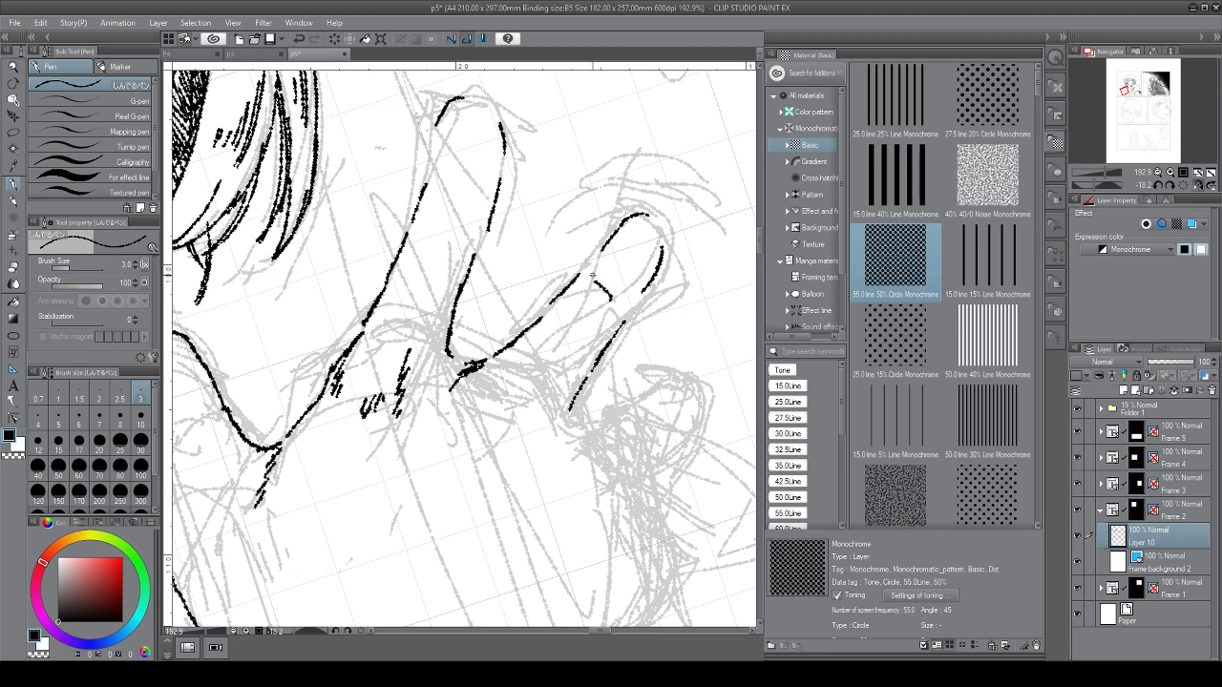
mouse_move(516, 365)
mouse_down()
mouse_move(537, 378)
mouse_move(550, 433)
mouse_up()
drag(502, 349, 500, 365)
drag(508, 348, 506, 364)
mouse_move(514, 346)
mouse_down()
mouse_move(517, 362)
mouse_move(469, 254)
mouse_move(506, 317)
mouse_move(590, 258)
mouse_move(619, 264)
mouse_move(601, 325)
mouse_move(551, 367)
mouse_up()
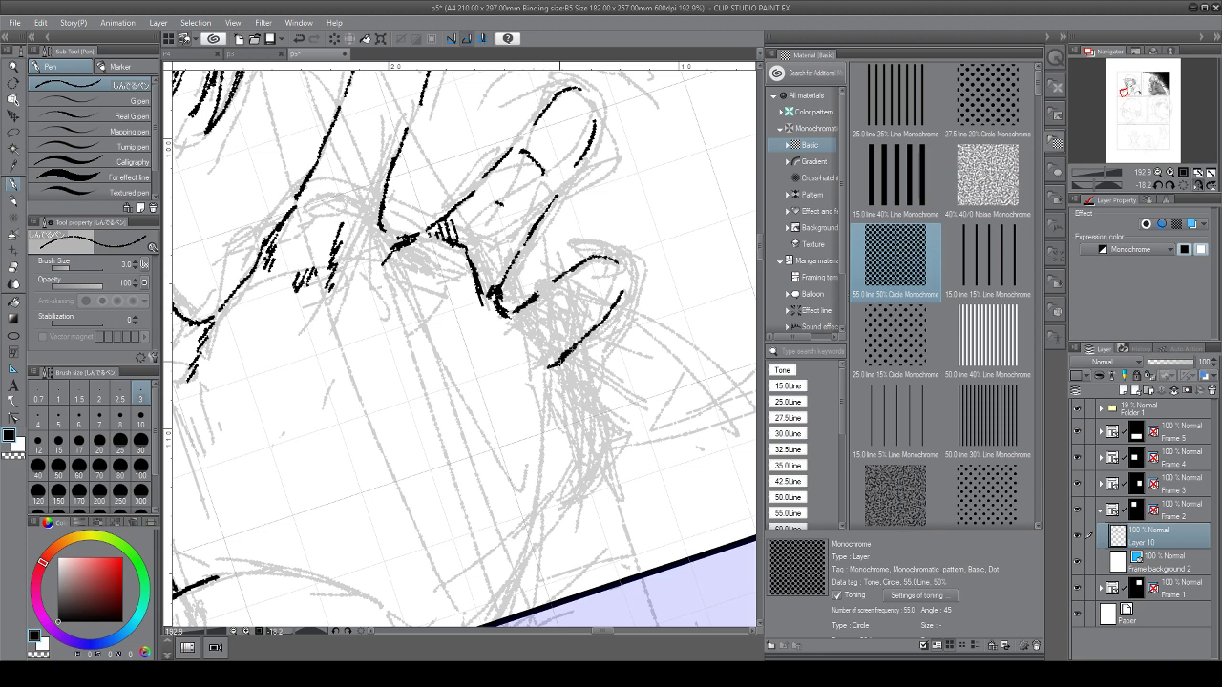
Ink crease lines on the hand's last finger and hatch a dark shadow at its base beside the palm
mouse_move(567, 301)
mouse_down()
mouse_move(569, 336)
mouse_move(541, 351)
mouse_move(543, 391)
mouse_move(547, 374)
mouse_move(569, 394)
mouse_move(561, 472)
mouse_up()
drag(576, 419, 546, 401)
mouse_move(571, 395)
mouse_down()
mouse_move(550, 403)
mouse_move(575, 405)
mouse_move(586, 438)
mouse_move(577, 445)
mouse_up()
drag(595, 386, 575, 403)
drag(592, 399, 576, 436)
drag(586, 430, 566, 464)
mouse_move(567, 382)
mouse_down()
mouse_move(548, 392)
mouse_move(565, 388)
mouse_up()
mouse_move(594, 403)
mouse_down()
mouse_move(588, 413)
mouse_move(576, 397)
mouse_up()
Ink the palm's outer edge from the base of the last finger down toward the frame's lower border
drag(596, 403, 540, 513)
scroll(493, 601, down, 3)
drag(529, 356, 468, 460)
mouse_move(510, 403)
mouse_down()
mouse_move(477, 455)
mouse_move(387, 439)
mouse_move(424, 525)
mouse_move(340, 566)
mouse_up()
Redraw the index finger's outer side as a continuous line and reshape the curve of its tip
scroll(466, 460, down, 1)
scroll(424, 525, down, 2)
drag(464, 382, 347, 438)
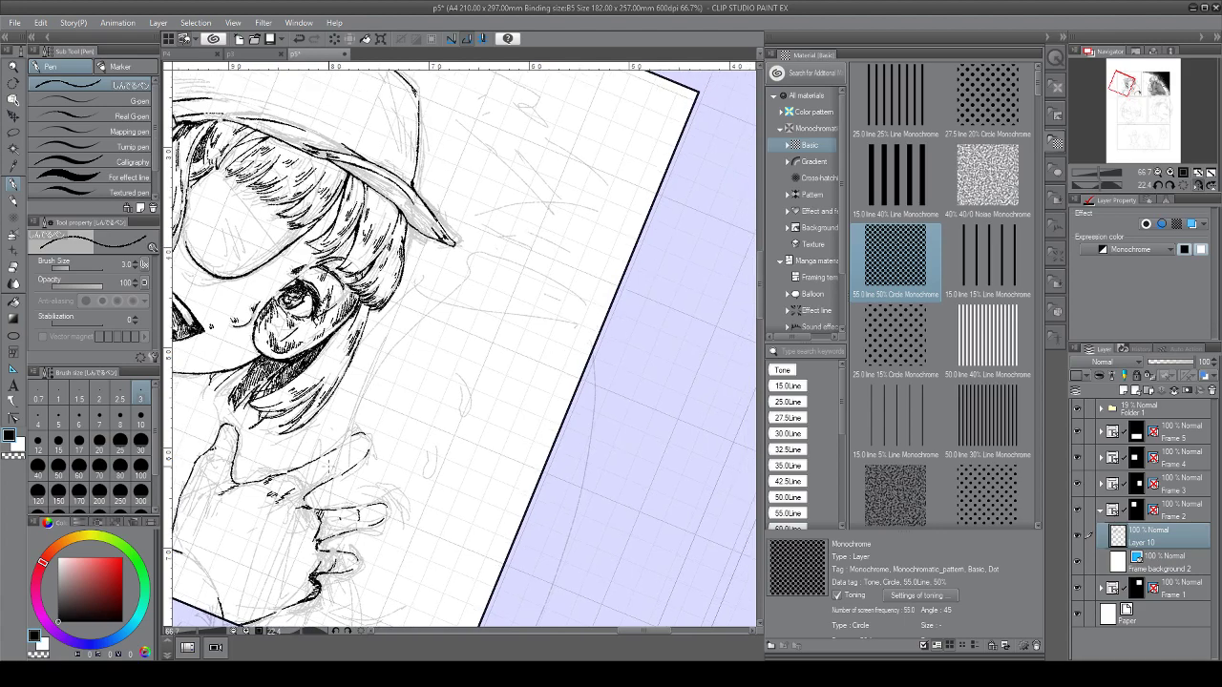
drag(382, 401, 492, 293)
drag(458, 496, 610, 370)
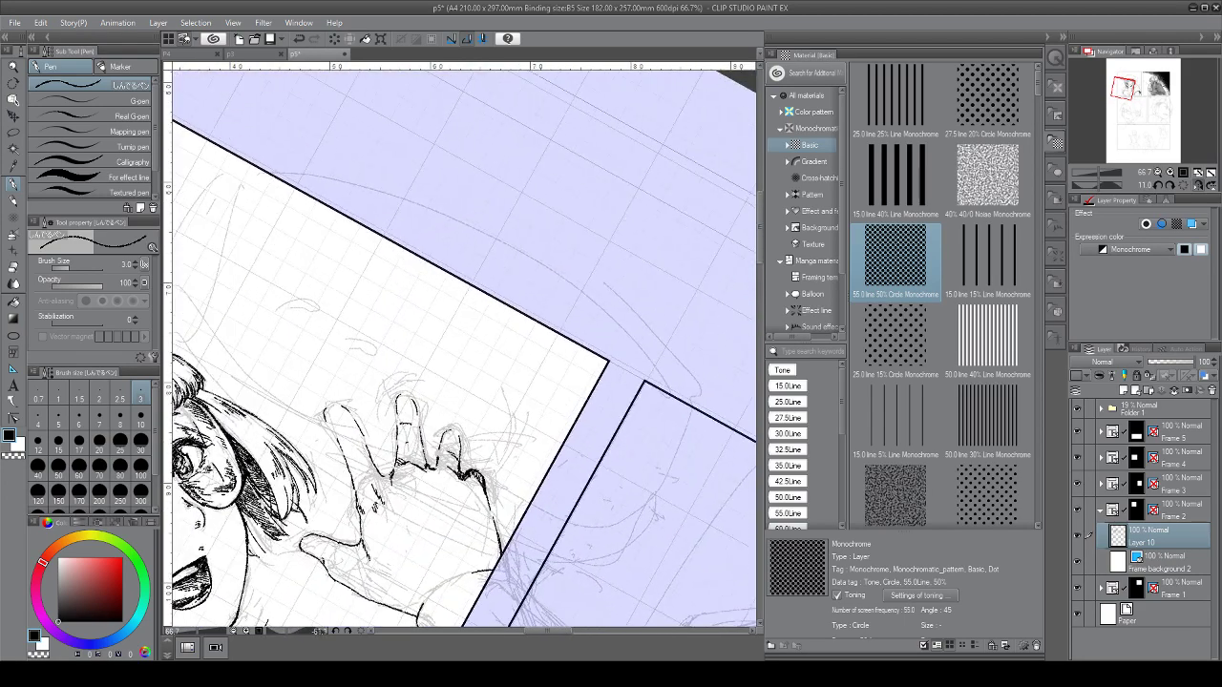
scroll(411, 439, up, 5)
mouse_move(340, 259)
mouse_down()
mouse_move(346, 334)
mouse_move(459, 477)
mouse_move(506, 516)
mouse_up()
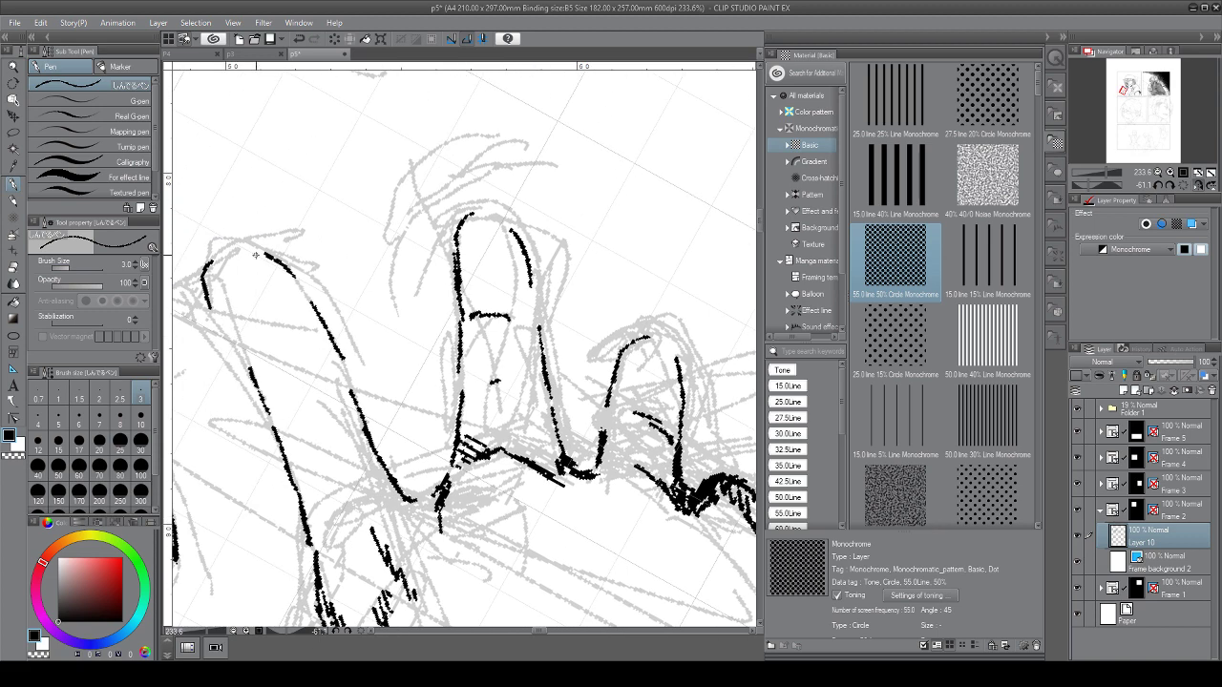
drag(254, 249, 285, 256)
mouse_move(202, 282)
mouse_down()
mouse_move(227, 333)
mouse_move(226, 254)
mouse_move(288, 267)
mouse_move(319, 313)
mouse_up()
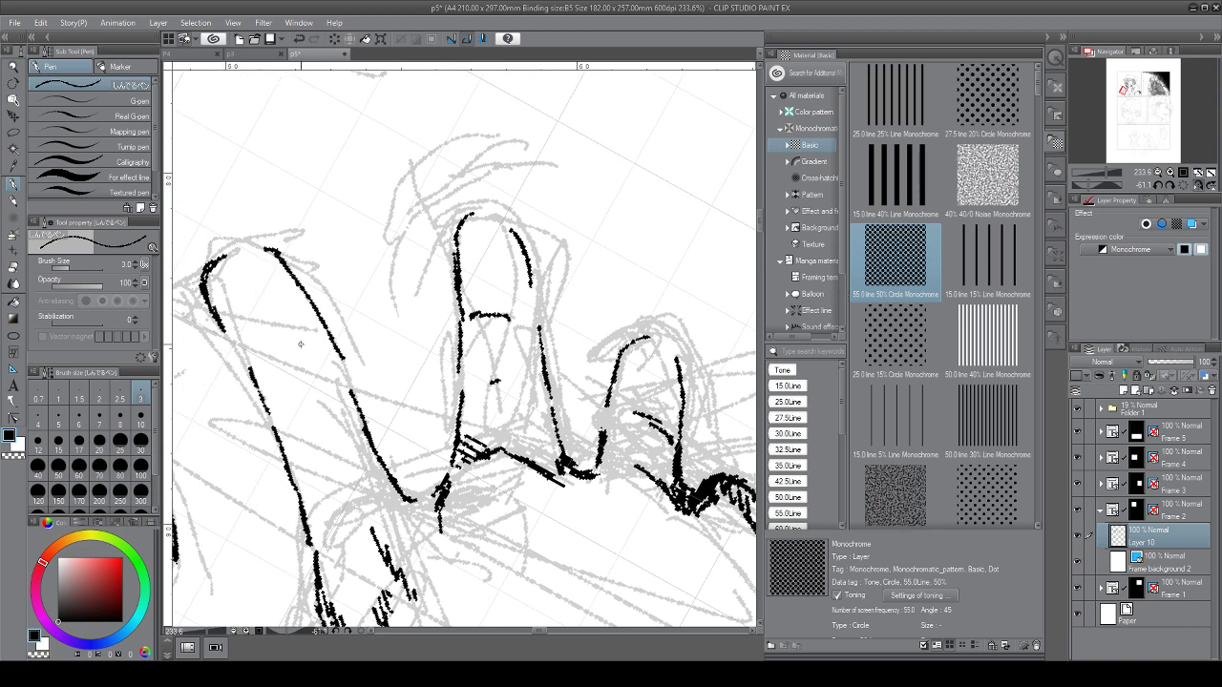
drag(223, 333, 280, 445)
drag(203, 260, 209, 330)
mouse_move(212, 268)
mouse_down()
mouse_move(226, 333)
mouse_move(236, 250)
mouse_up()
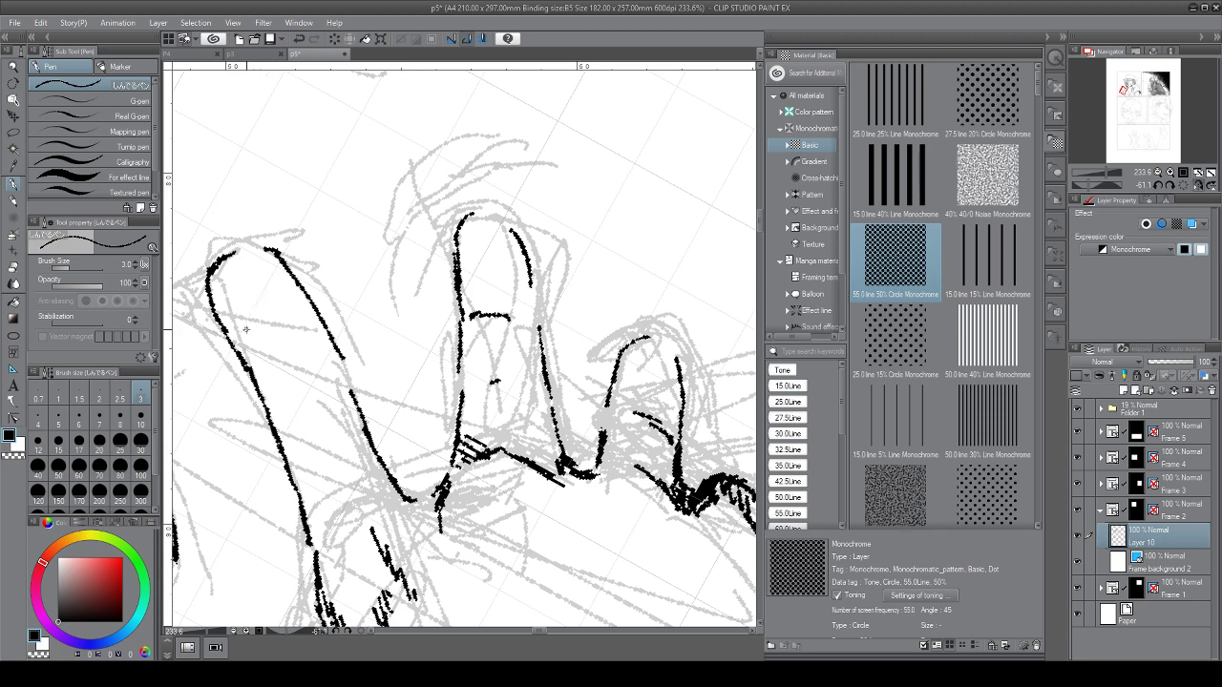
Hatch small shadows along both sides of the index finger and join its base to the middle finger
drag(246, 319, 285, 448)
drag(292, 426, 295, 471)
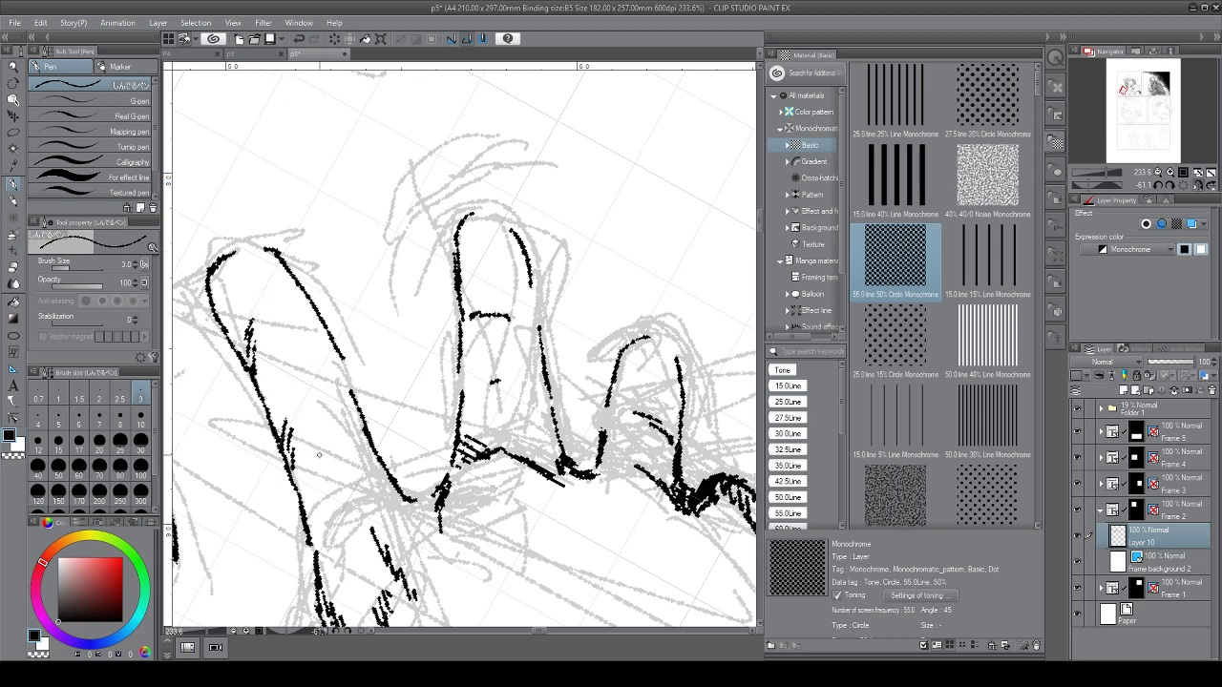
drag(330, 424, 350, 429)
mouse_move(343, 403)
mouse_down()
mouse_move(298, 286)
mouse_move(343, 361)
mouse_up()
mouse_move(382, 472)
mouse_down()
mouse_move(401, 498)
mouse_move(452, 468)
mouse_up()
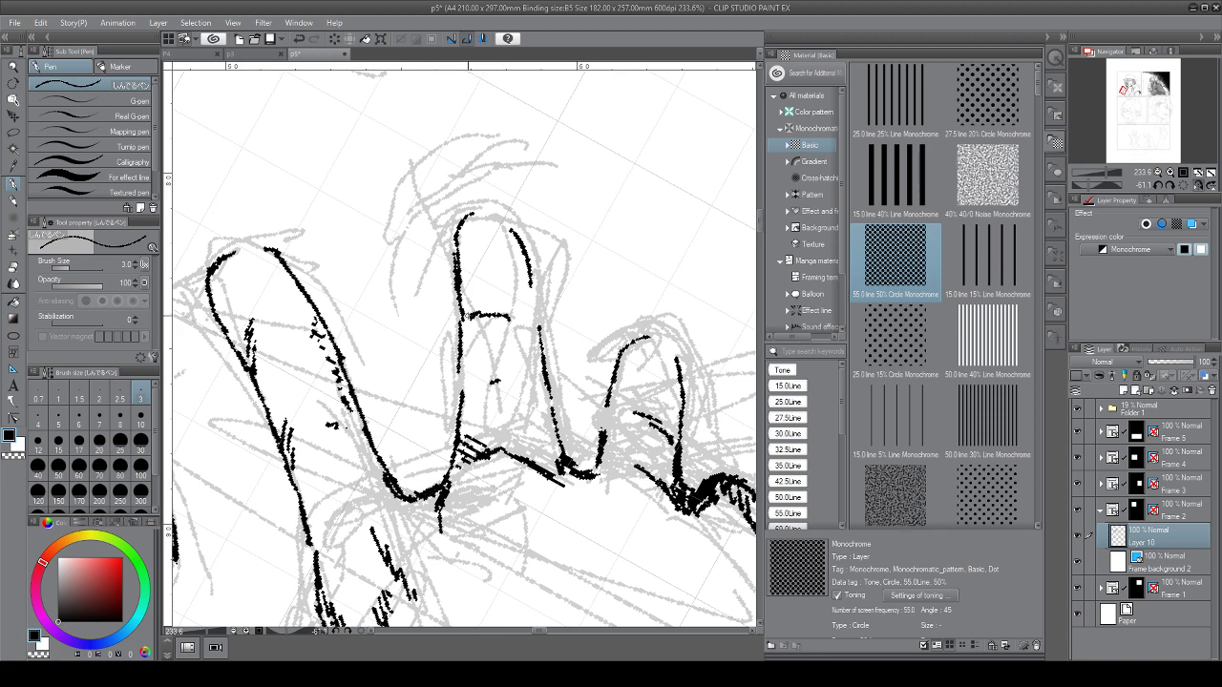
Hatch shadows along the middle finger's inner side at its base and beneath the joint crease
drag(470, 316, 462, 455)
drag(504, 445, 485, 454)
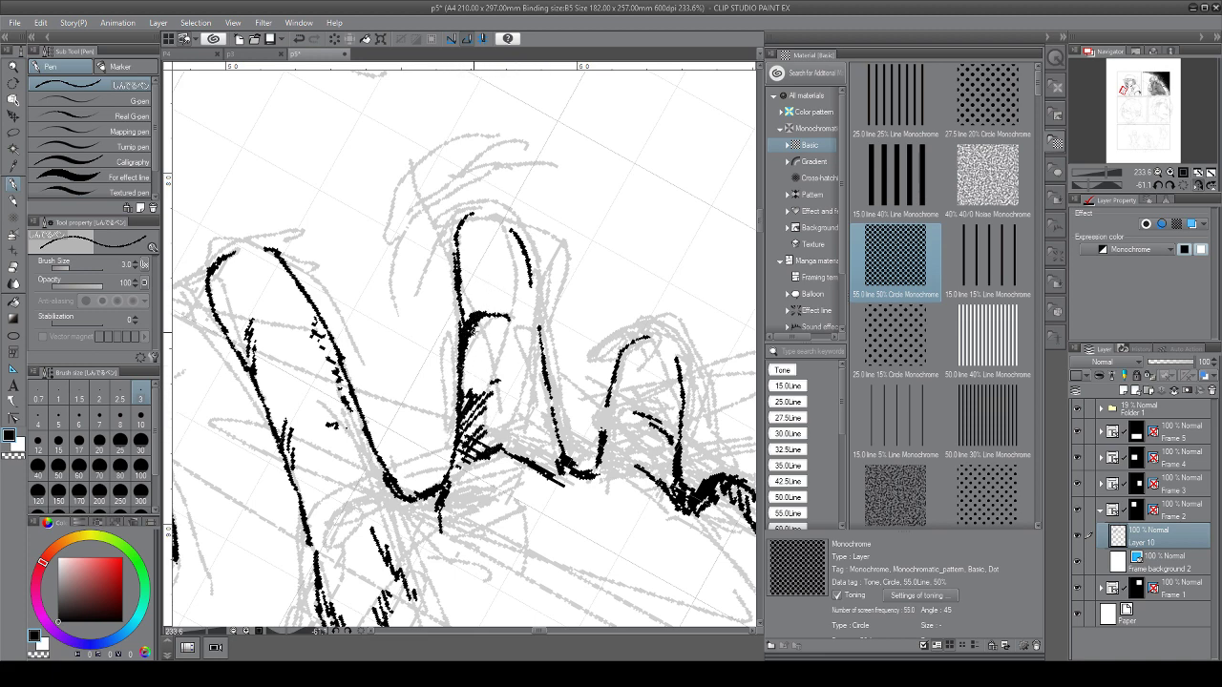
drag(487, 325, 470, 346)
drag(485, 328, 464, 363)
mouse_move(474, 311)
mouse_down()
mouse_move(462, 321)
mouse_move(463, 300)
mouse_up()
Redraw the middle finger's tip shorter and rounder, and connect it to the finger's lower side
mouse_move(465, 225)
mouse_down()
mouse_move(454, 242)
mouse_move(489, 217)
mouse_move(594, 352)
mouse_move(556, 325)
mouse_up()
drag(487, 345, 495, 356)
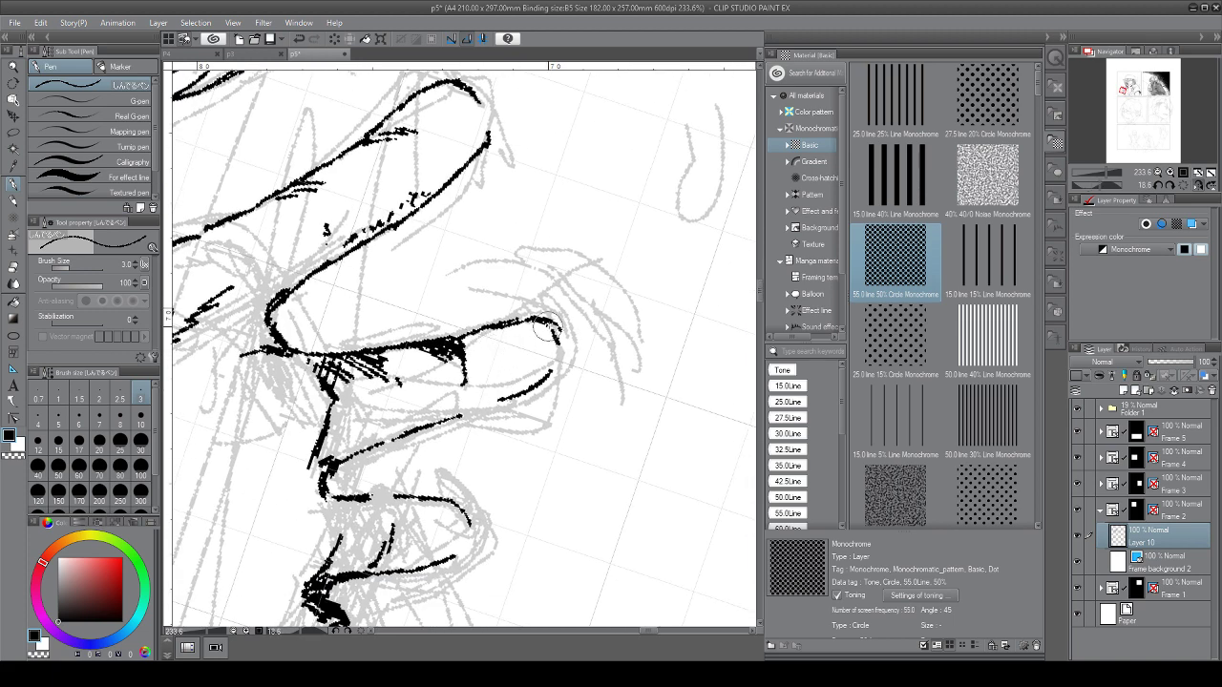
mouse_move(548, 326)
mouse_down()
mouse_move(548, 312)
mouse_move(531, 330)
mouse_move(557, 394)
mouse_move(539, 379)
mouse_move(443, 424)
mouse_up()
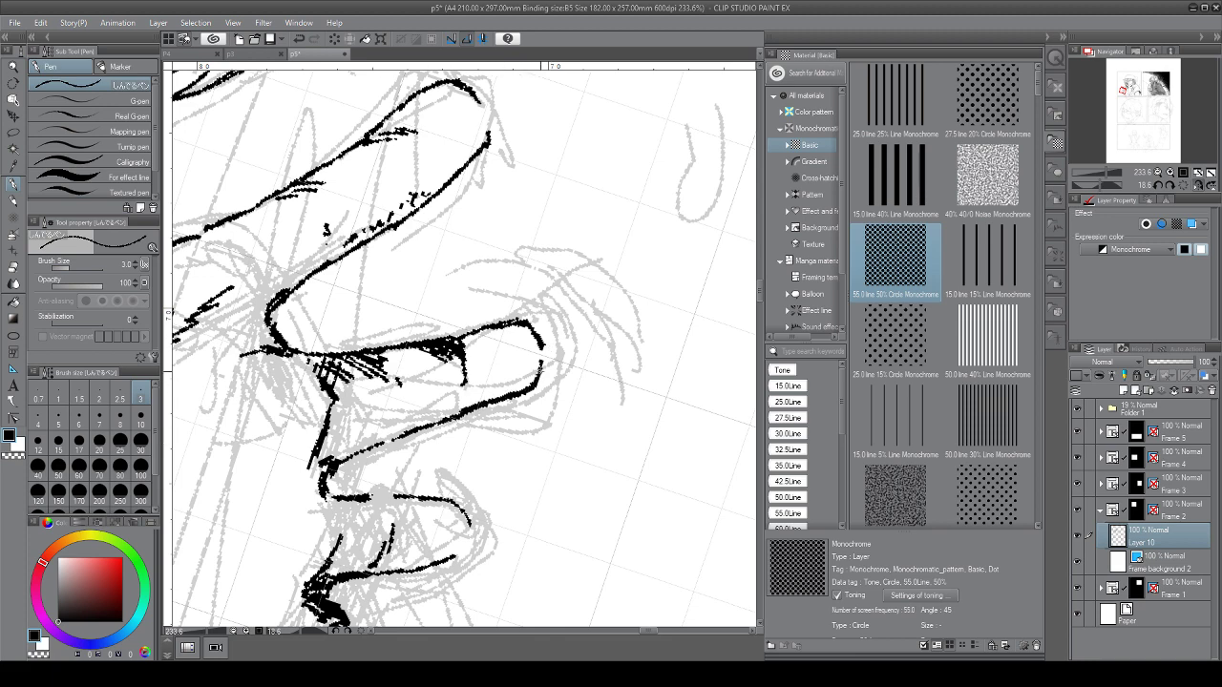
drag(543, 369, 477, 400)
Close the last finger's outline around a rounded tip, thicken its lower side and hatch inside the tip
drag(421, 474, 582, 417)
scroll(421, 475, down, 1)
scroll(438, 504, down, 4)
drag(438, 540, 535, 540)
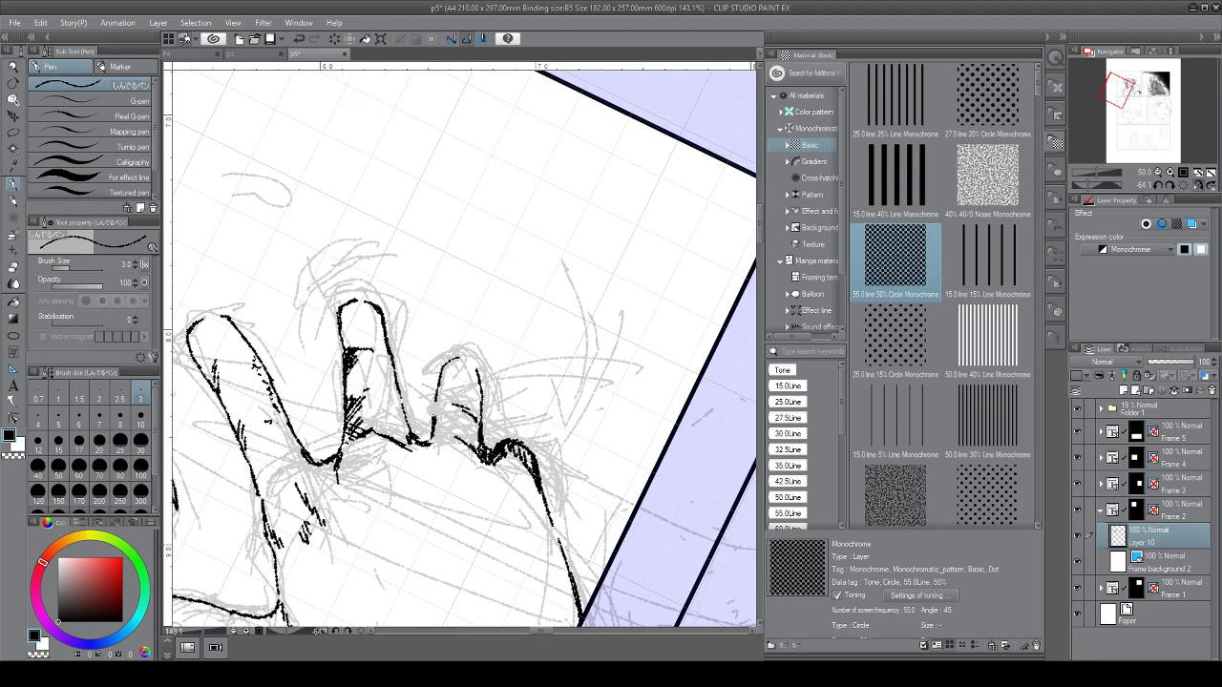
drag(401, 497, 462, 497)
drag(439, 505, 324, 421)
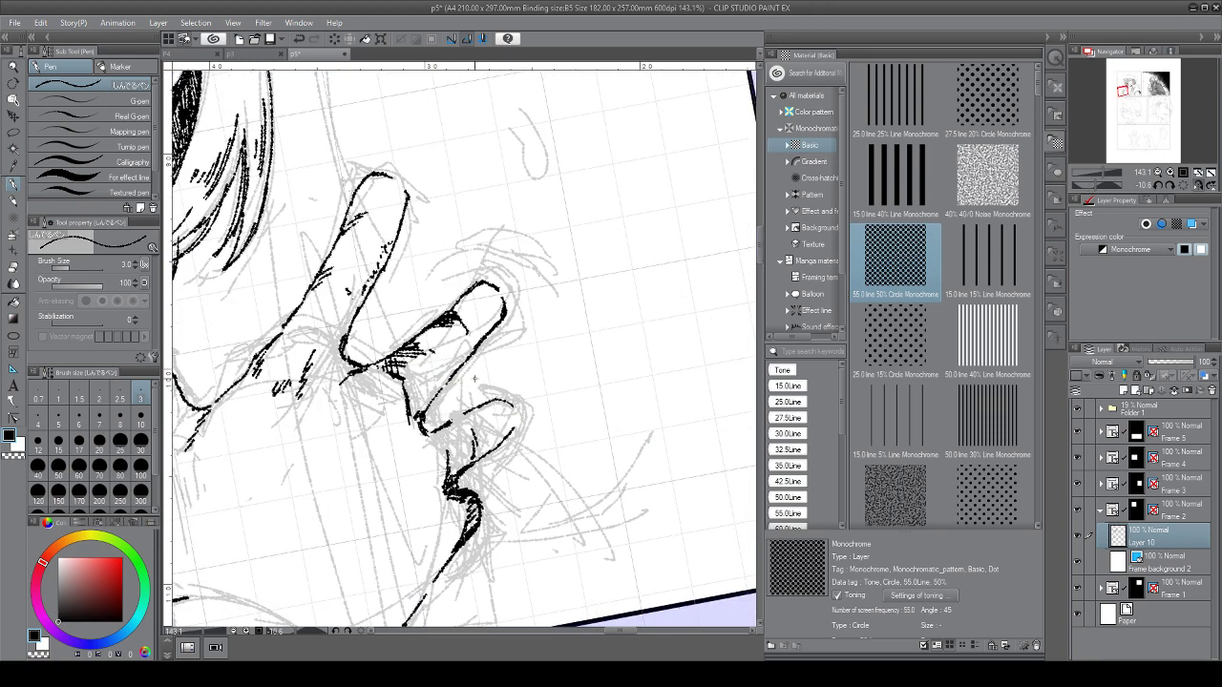
scroll(475, 378, up, 5)
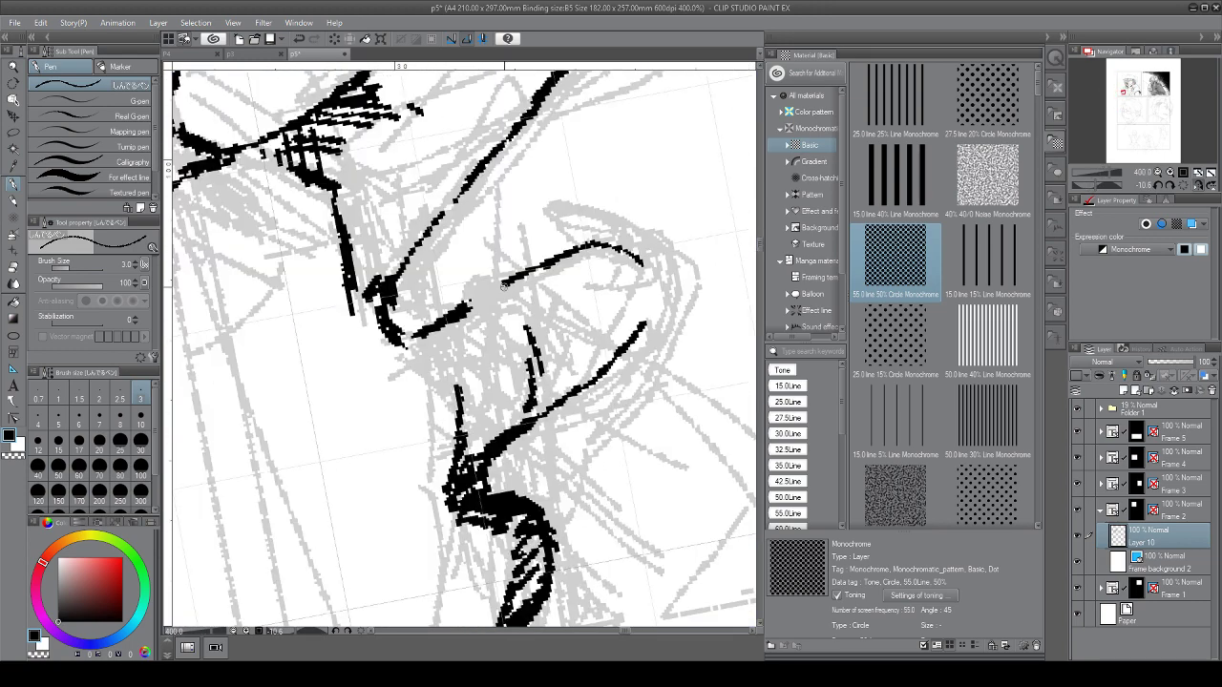
mouse_move(648, 292)
mouse_down()
mouse_move(509, 333)
mouse_move(509, 347)
mouse_up()
mouse_move(466, 292)
mouse_down()
mouse_move(498, 303)
mouse_move(509, 346)
mouse_move(487, 392)
mouse_move(477, 312)
mouse_move(485, 336)
mouse_up()
drag(463, 300, 481, 313)
drag(483, 297, 501, 352)
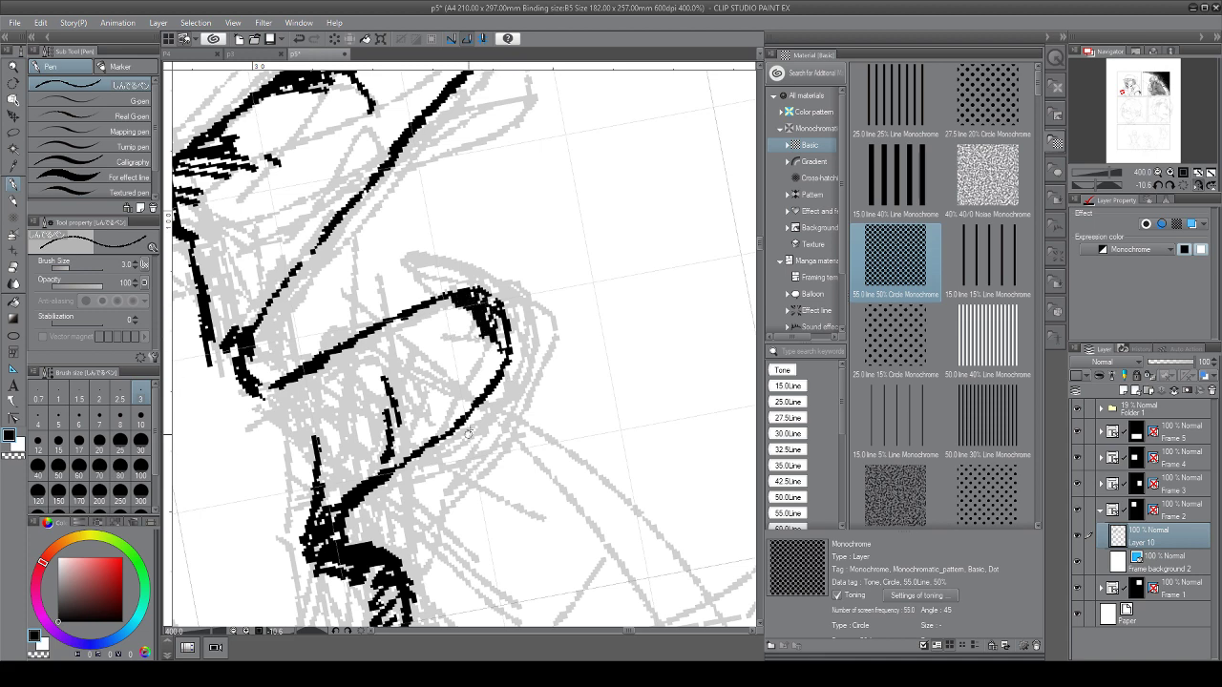
drag(465, 410, 391, 473)
drag(470, 361, 462, 399)
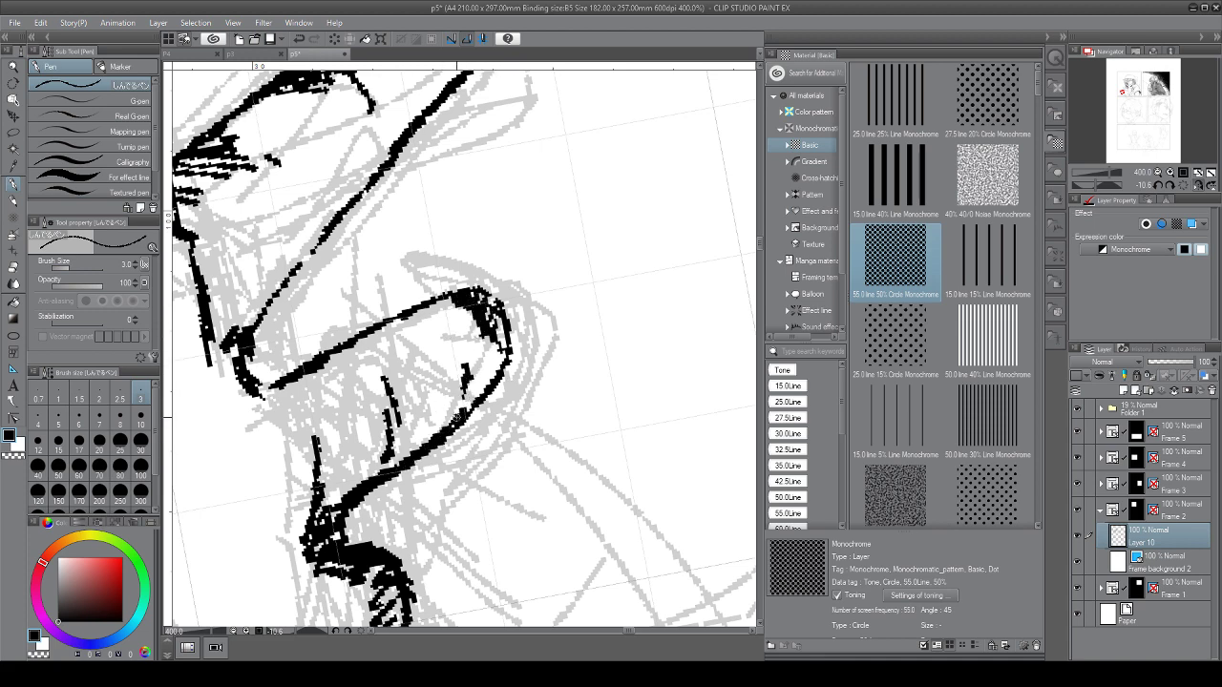
drag(454, 319, 433, 334)
Deepen the hatched shadow at the last finger's tip and remove the dark strokes at its base
scroll(442, 492, down, 2)
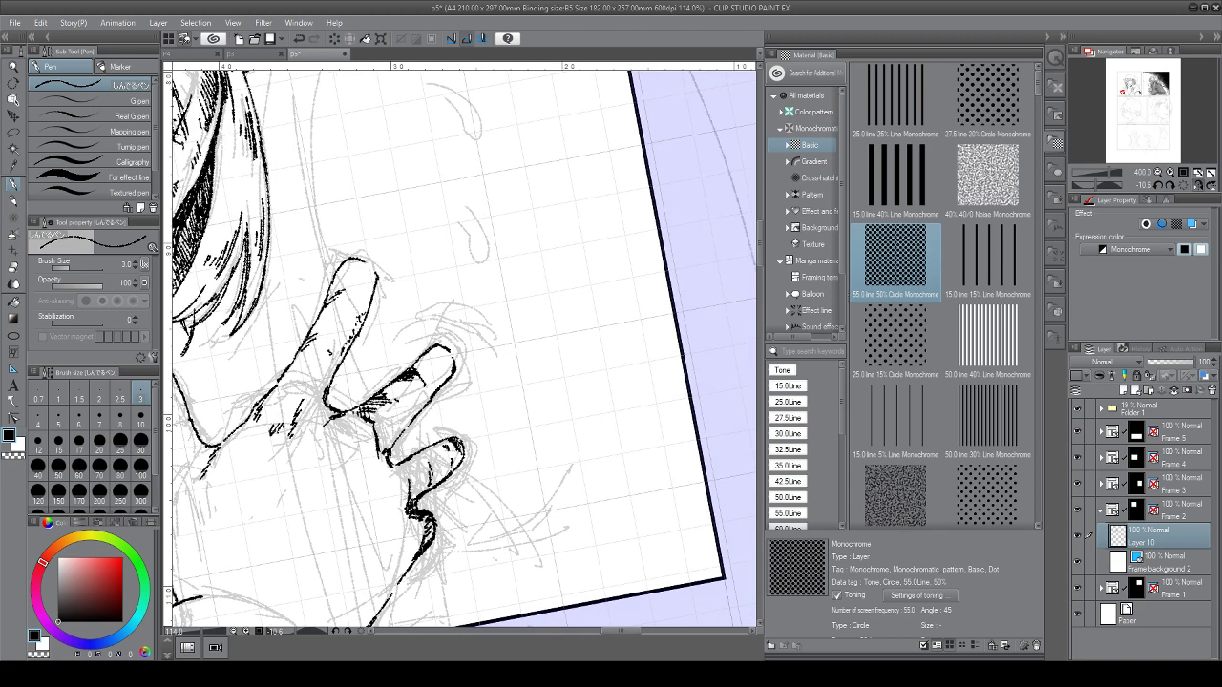
drag(442, 492, 418, 429)
scroll(416, 497, up, 1)
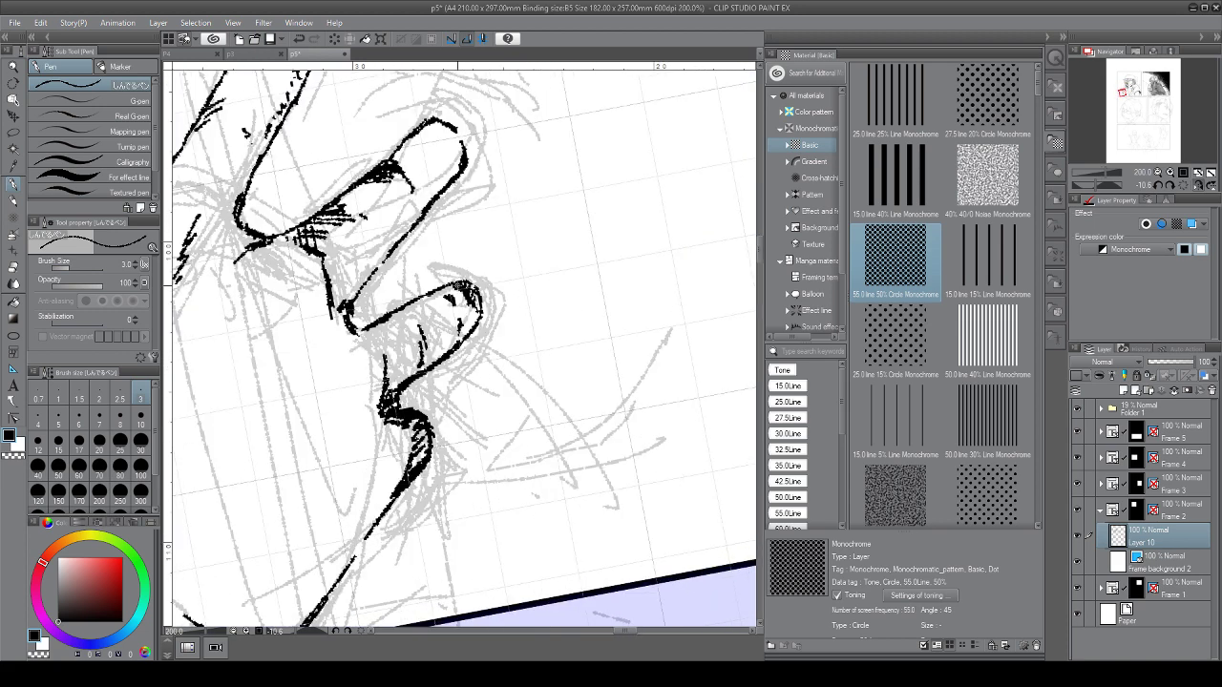
mouse_move(466, 296)
mouse_down()
mouse_move(458, 344)
mouse_move(469, 329)
mouse_up()
drag(478, 318, 467, 335)
drag(405, 405, 388, 409)
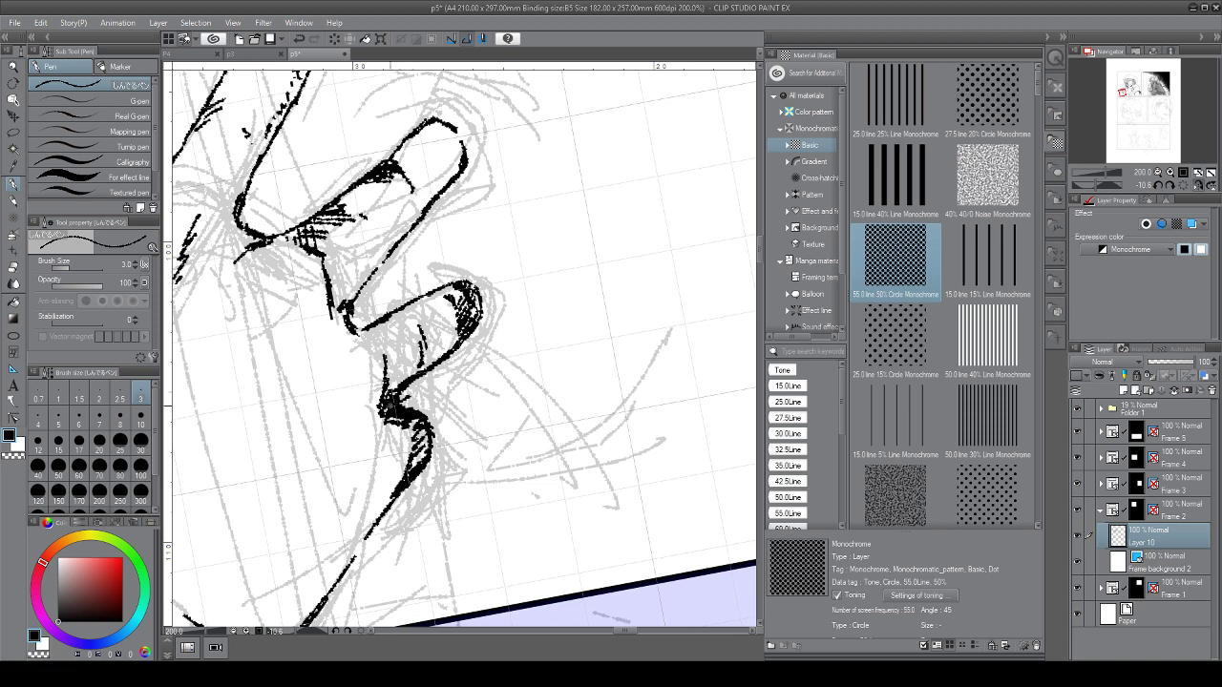
key(ctrl+z)
key(ctrl+z)
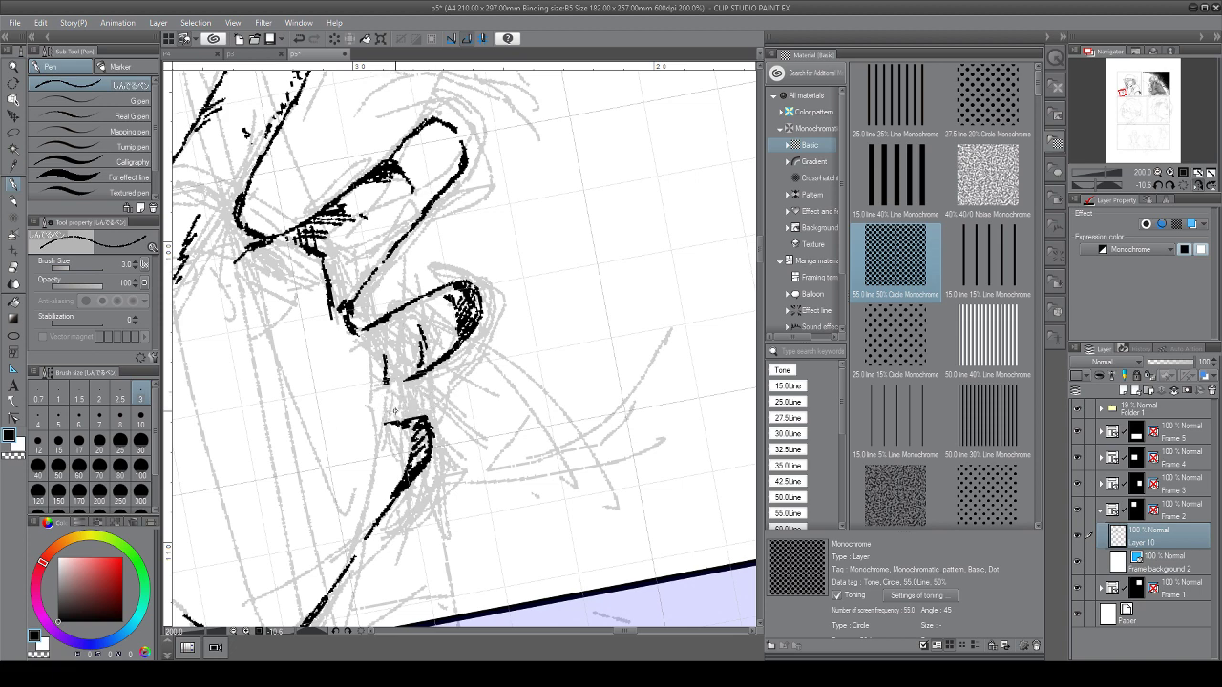
key(ctrl+y)
key(ctrl+y)
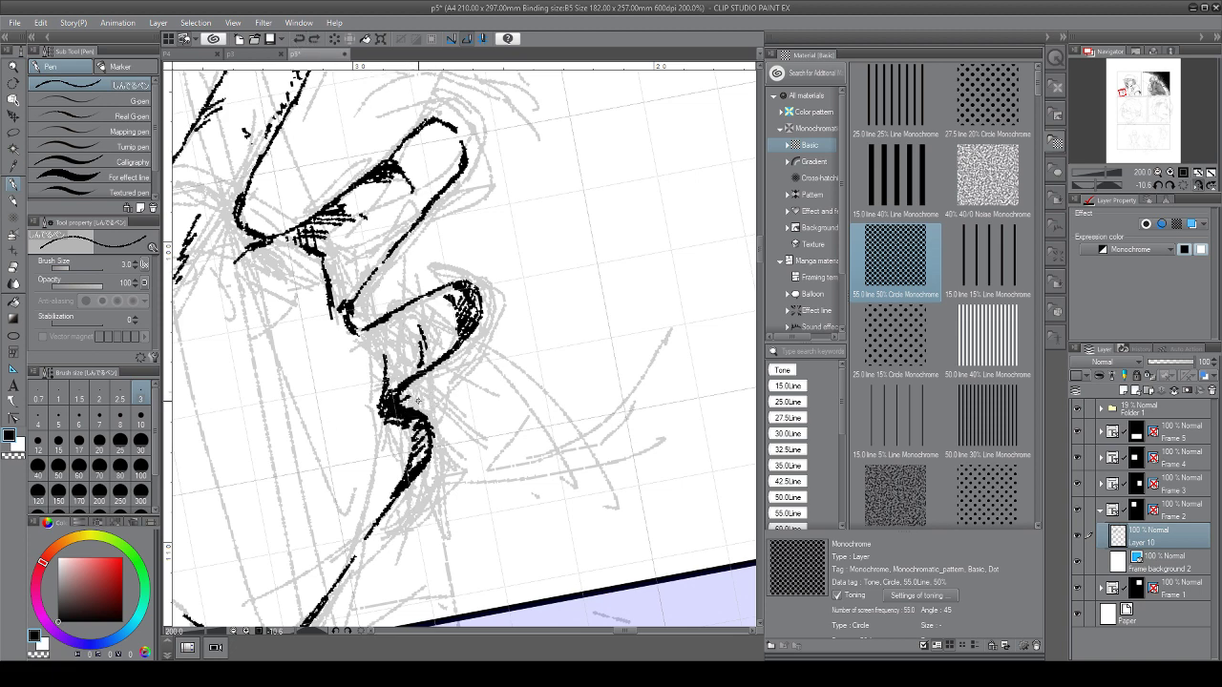
key(ctrl+z)
key(ctrl+z)
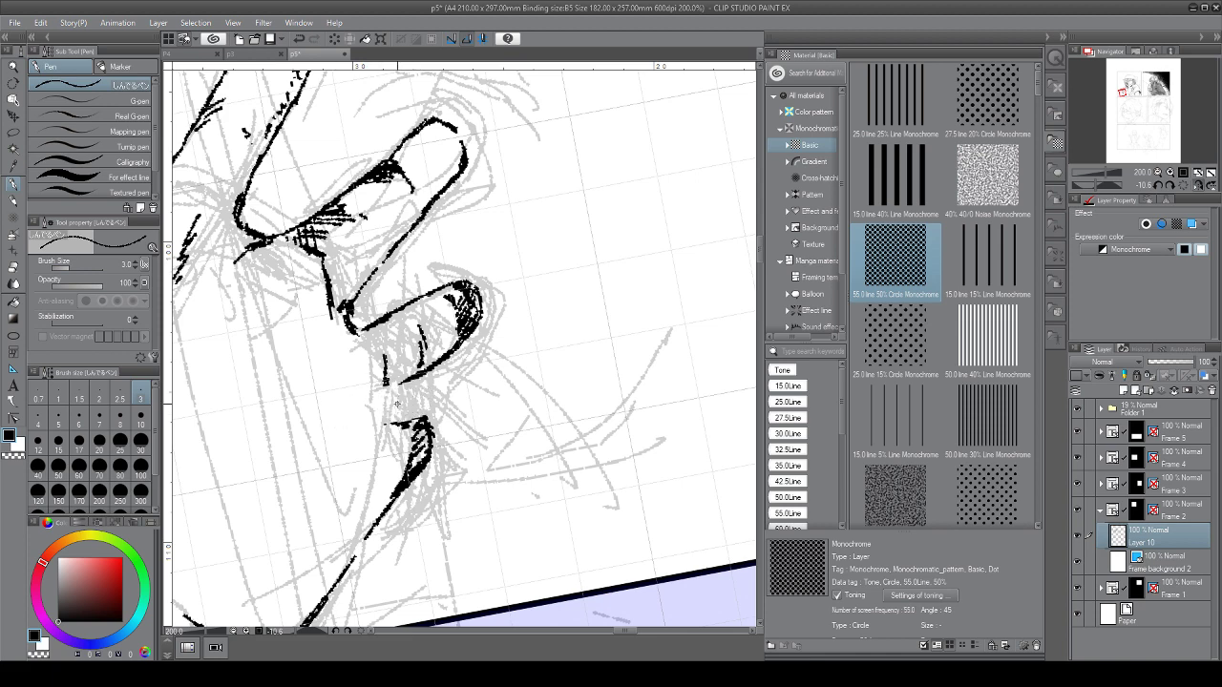
Connect the last finger's lower side to the palm edge and hatch a dark shadow along the palm's side below it
mouse_move(386, 385)
mouse_down()
mouse_move(424, 418)
mouse_move(393, 405)
mouse_up()
drag(399, 450, 348, 563)
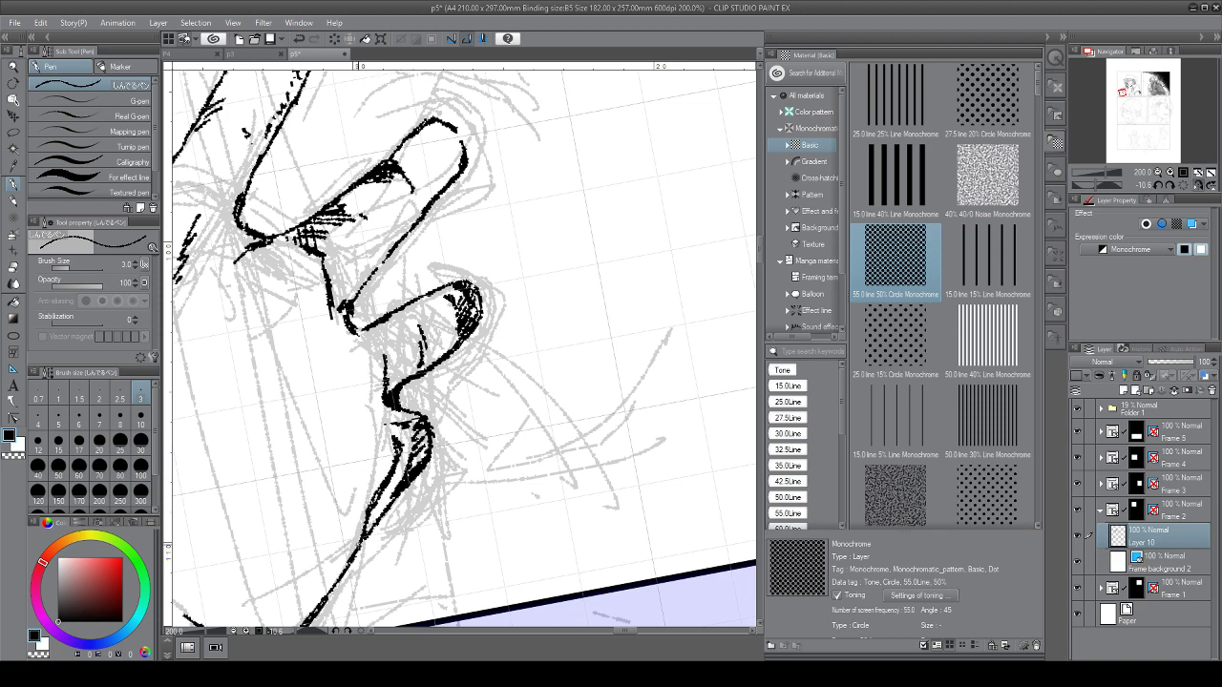
mouse_move(397, 406)
mouse_down()
mouse_move(384, 420)
mouse_move(401, 464)
mouse_move(363, 532)
mouse_up()
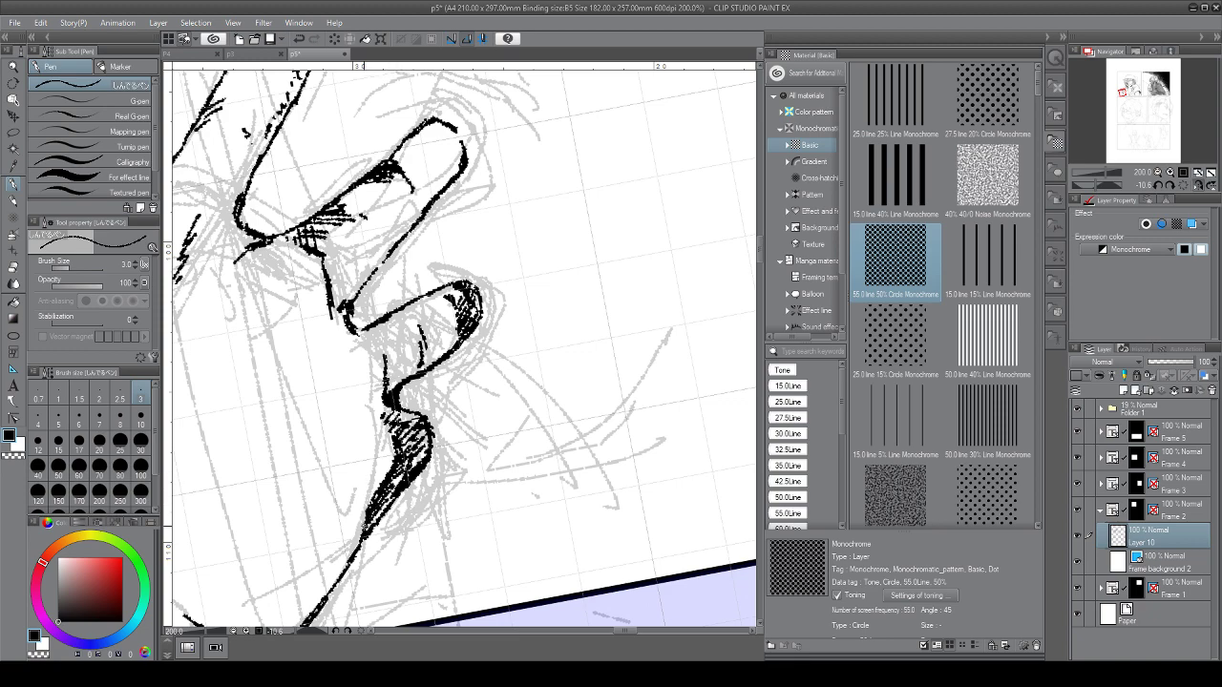
scroll(391, 488, down, 5)
drag(573, 382, 525, 458)
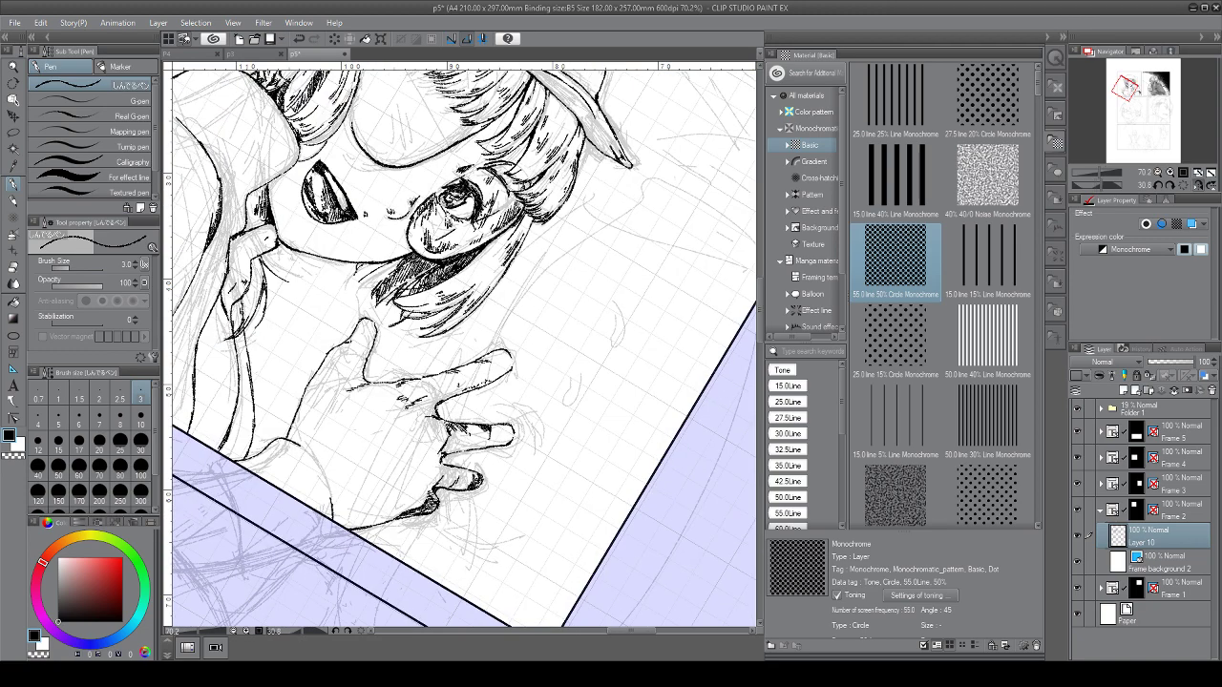
drag(440, 500, 428, 514)
drag(430, 480, 421, 494)
Ink the index finger's missing outline from its upper joint around the start of a rounded tip
drag(586, 344, 466, 229)
drag(382, 519, 431, 496)
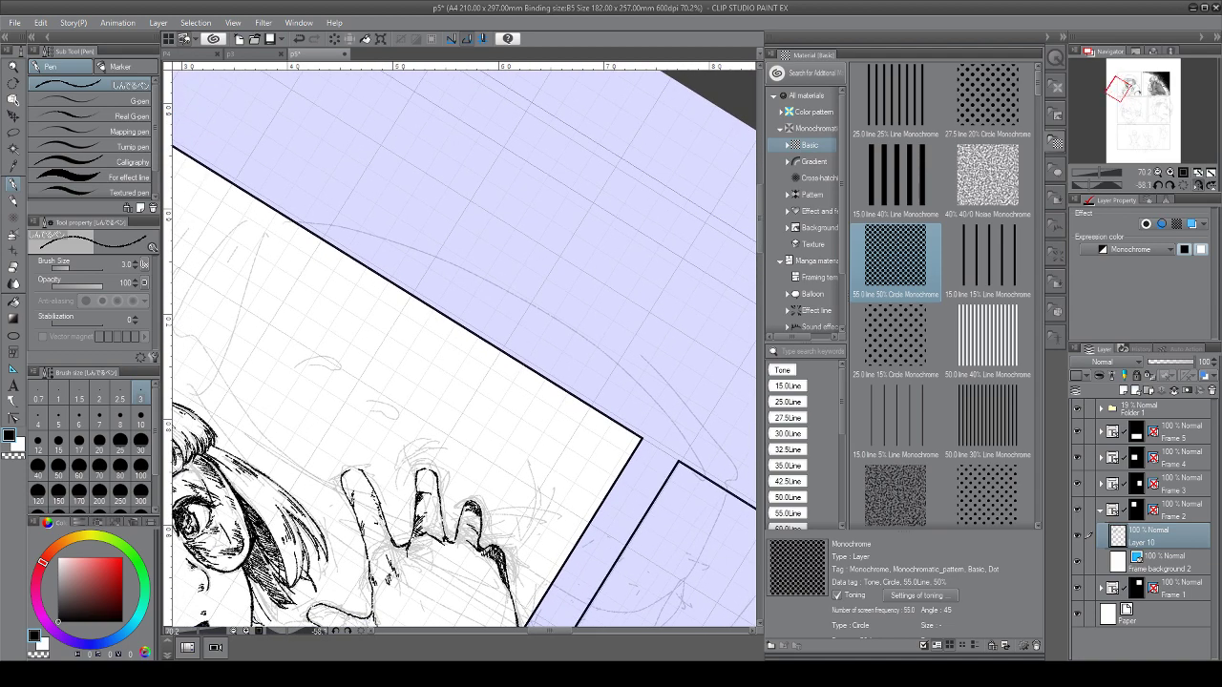
mouse_move(374, 584)
mouse_down()
mouse_move(418, 498)
mouse_move(434, 544)
mouse_up()
scroll(417, 498, up, 1)
scroll(428, 517, up, 2)
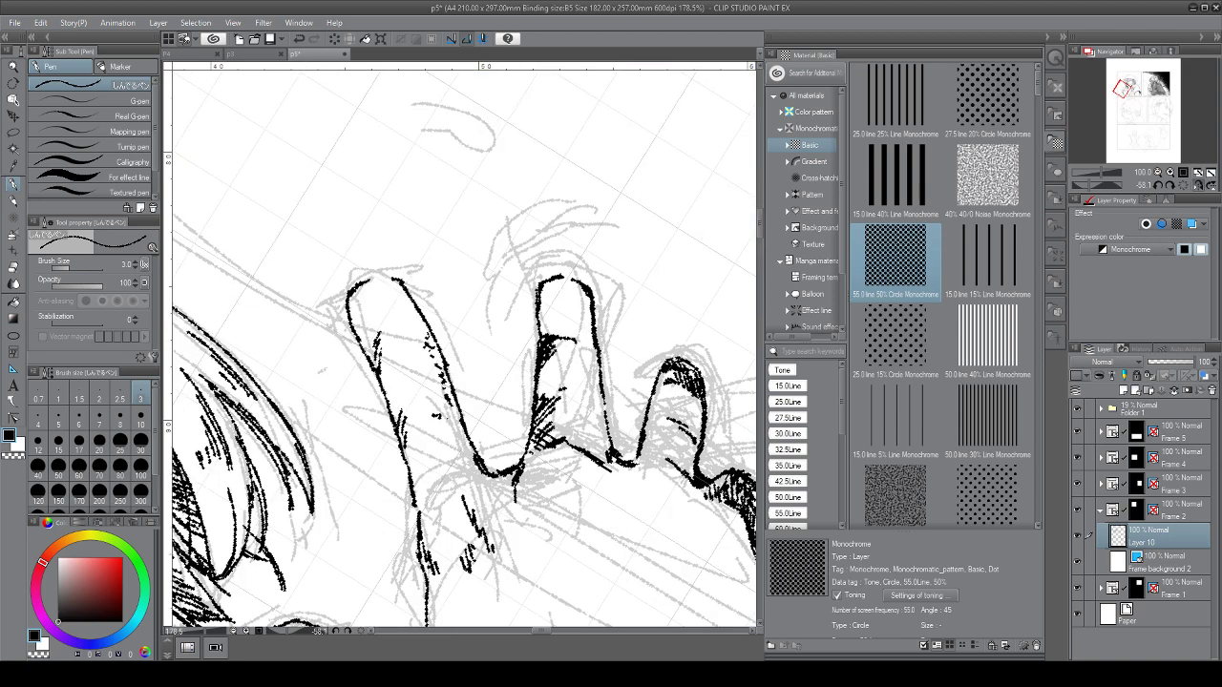
drag(313, 596, 290, 535)
scroll(289, 535, down, 1)
scroll(363, 208, up, 5)
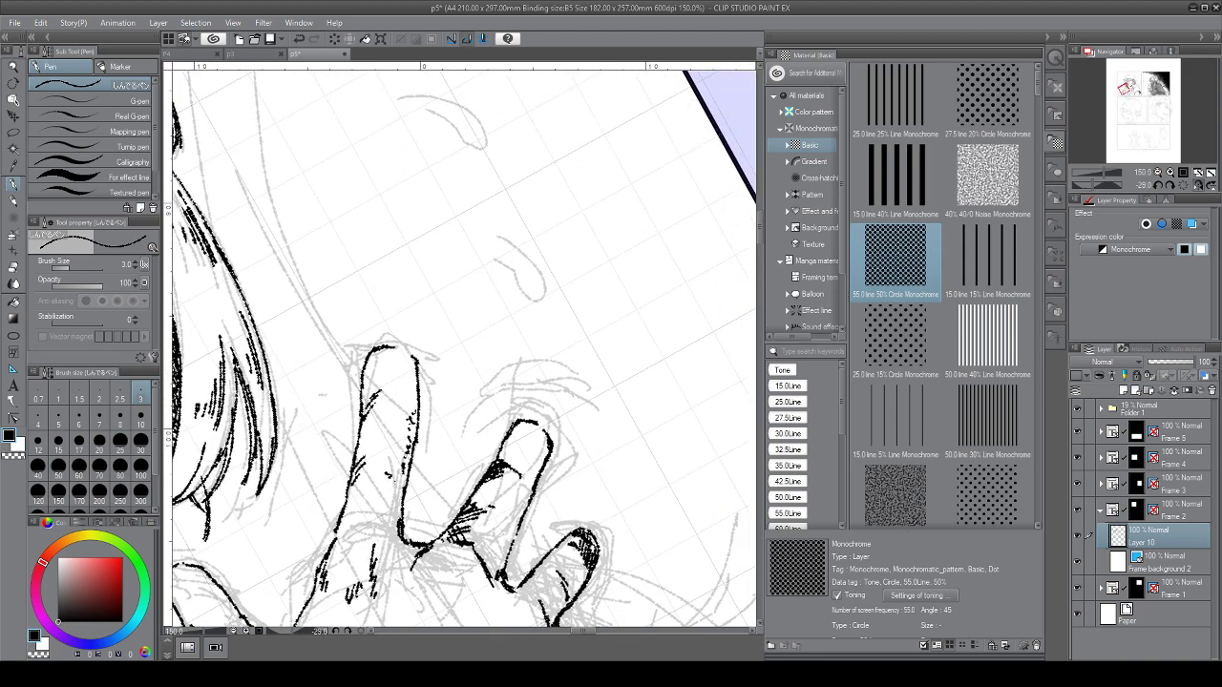
drag(363, 208, 357, 289)
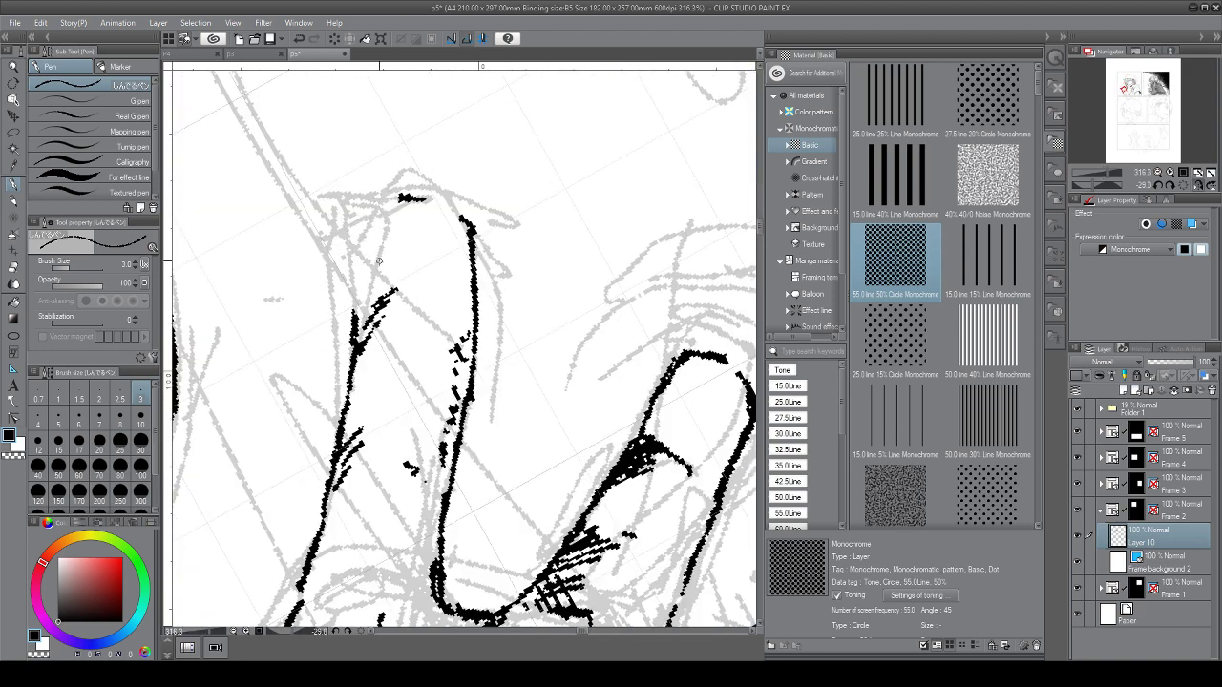
drag(373, 244, 408, 190)
drag(374, 248, 357, 321)
drag(392, 200, 426, 197)
scroll(449, 349, down, 5)
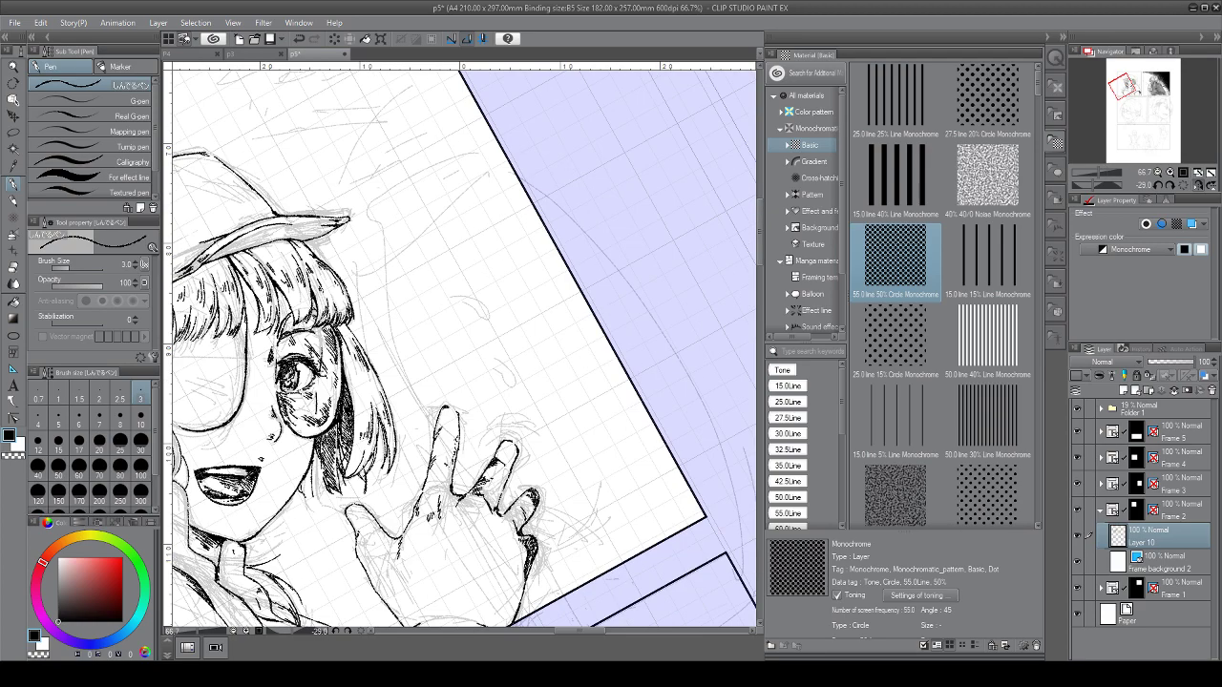
Refine the index finger's tip and close the gap on its far side with a rounded line
key(asciicircum)
key(asciicircum)
key(asciicircum)
key(asciicircum)
key(asciicircum)
key(asciicircum)
scroll(448, 401, up, 3)
mouse_move(603, 307)
mouse_down()
mouse_move(402, 317)
mouse_move(406, 336)
mouse_move(418, 330)
mouse_up()
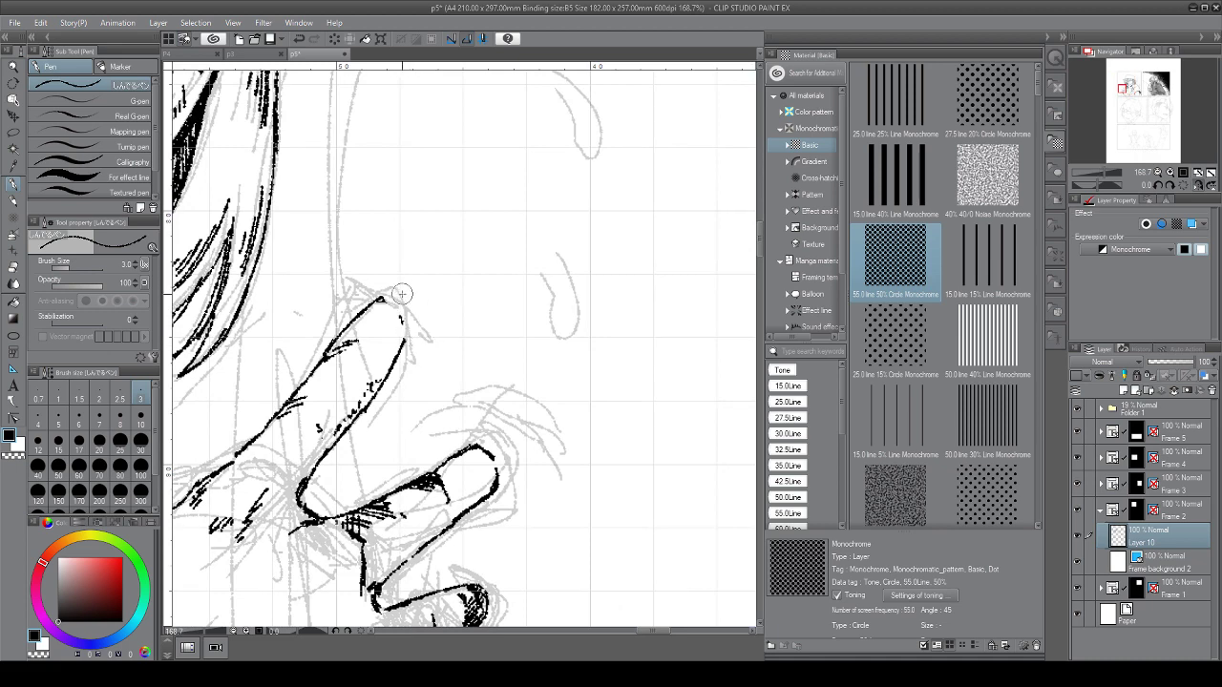
mouse_move(394, 285)
mouse_down()
mouse_move(378, 388)
mouse_move(357, 391)
mouse_move(378, 380)
mouse_move(325, 359)
mouse_move(449, 255)
mouse_move(449, 318)
mouse_move(447, 296)
mouse_move(455, 307)
mouse_move(443, 319)
mouse_up()
scroll(334, 454, up, 1)
scroll(447, 480, down, 3)
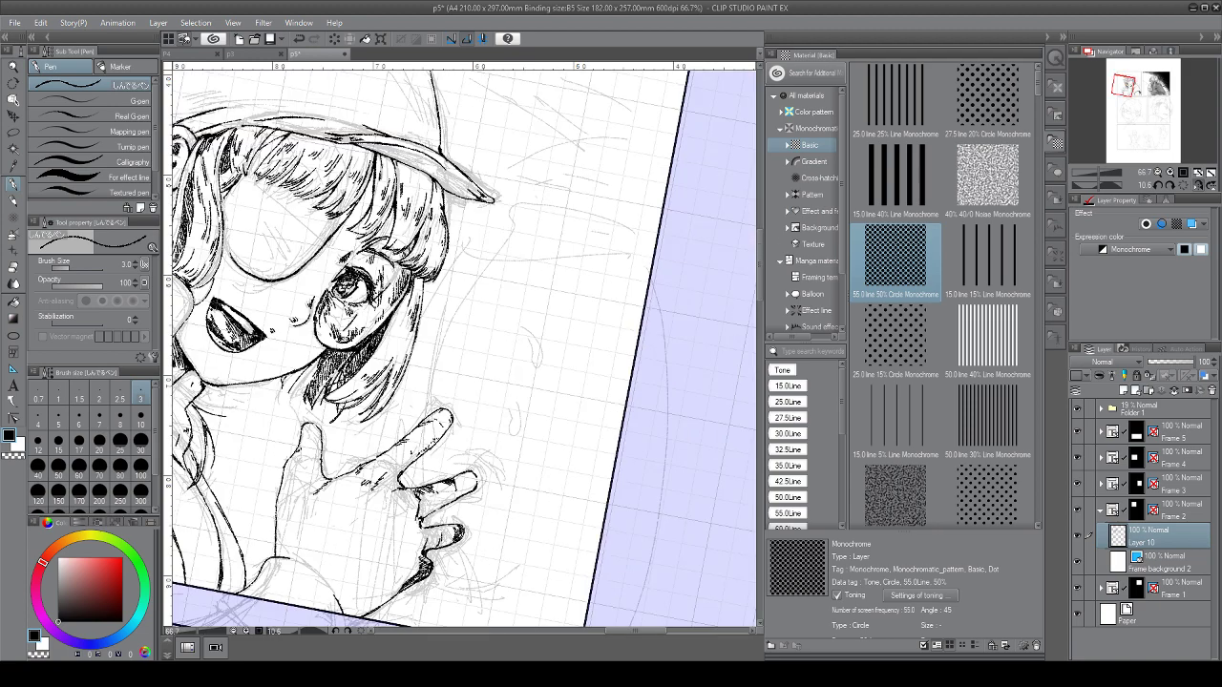
Add short hatching strokes on the inner side and at the base of the thumb
drag(446, 480, 493, 355)
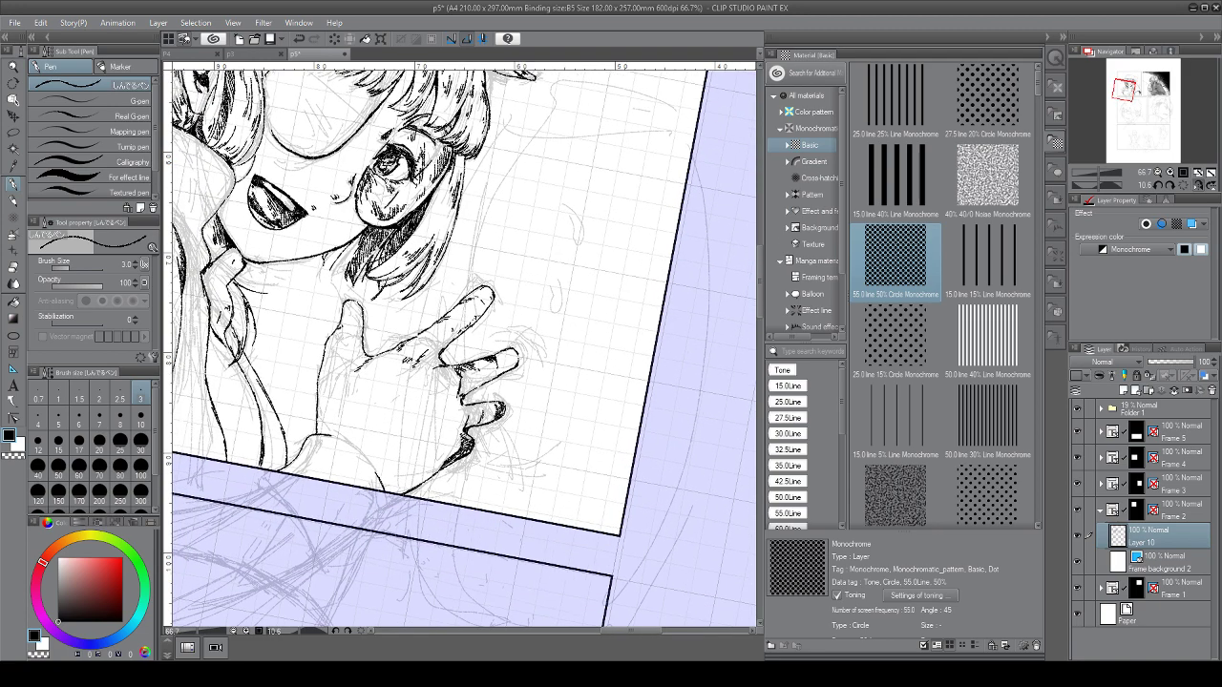
drag(496, 429, 531, 405)
drag(396, 478, 458, 477)
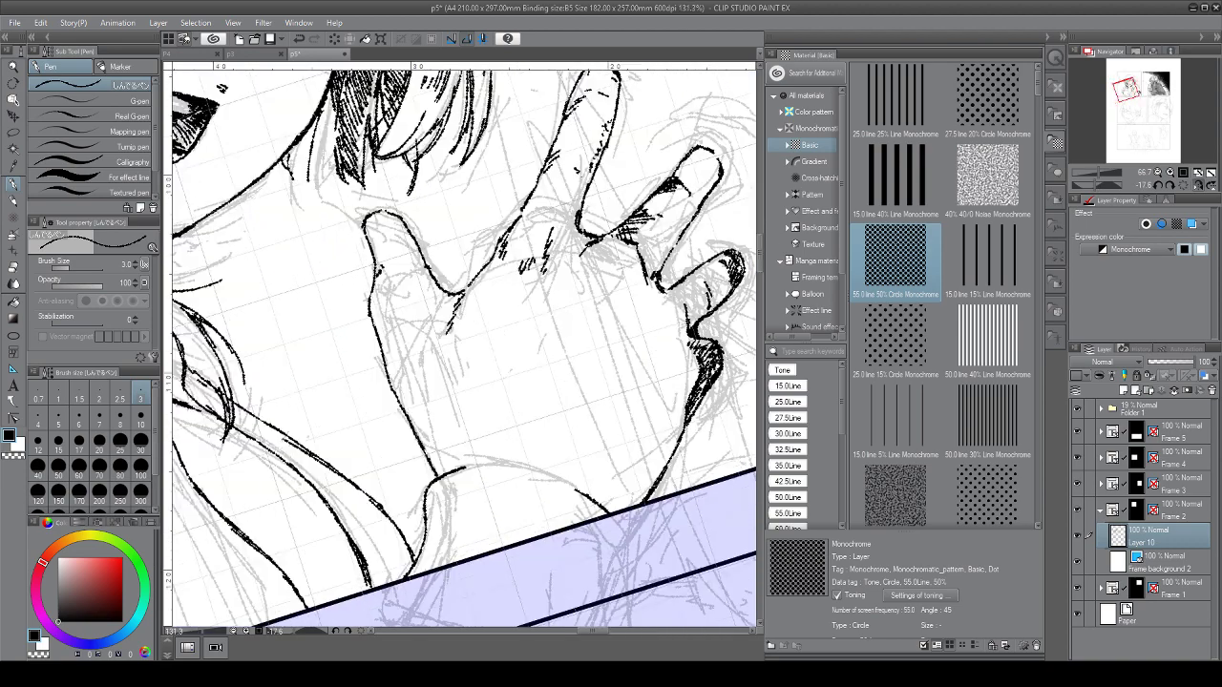
mouse_move(387, 296)
mouse_down()
mouse_move(427, 350)
mouse_move(432, 340)
mouse_up()
drag(437, 356, 442, 346)
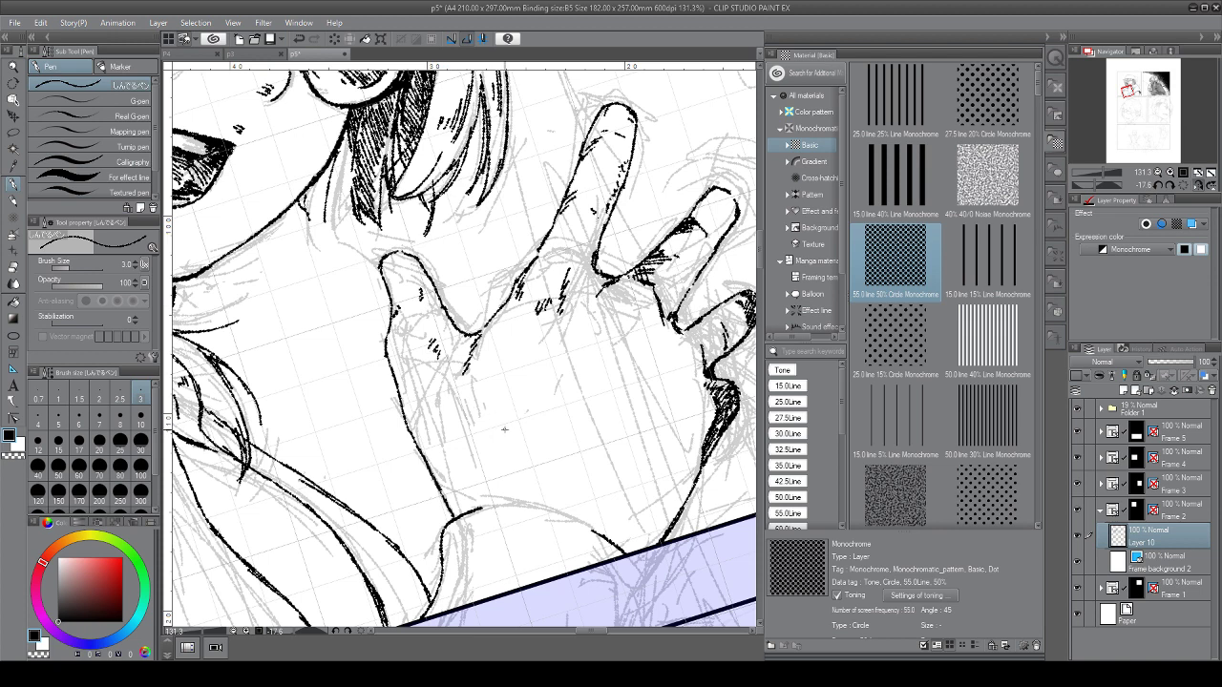
Add short hatching at both sides of the wrist and join them with a curved line below the palm
drag(474, 459, 467, 499)
drag(468, 497, 463, 509)
drag(604, 489, 592, 528)
drag(601, 519, 597, 541)
mouse_move(611, 459)
mouse_down()
mouse_move(515, 277)
mouse_move(429, 310)
mouse_up()
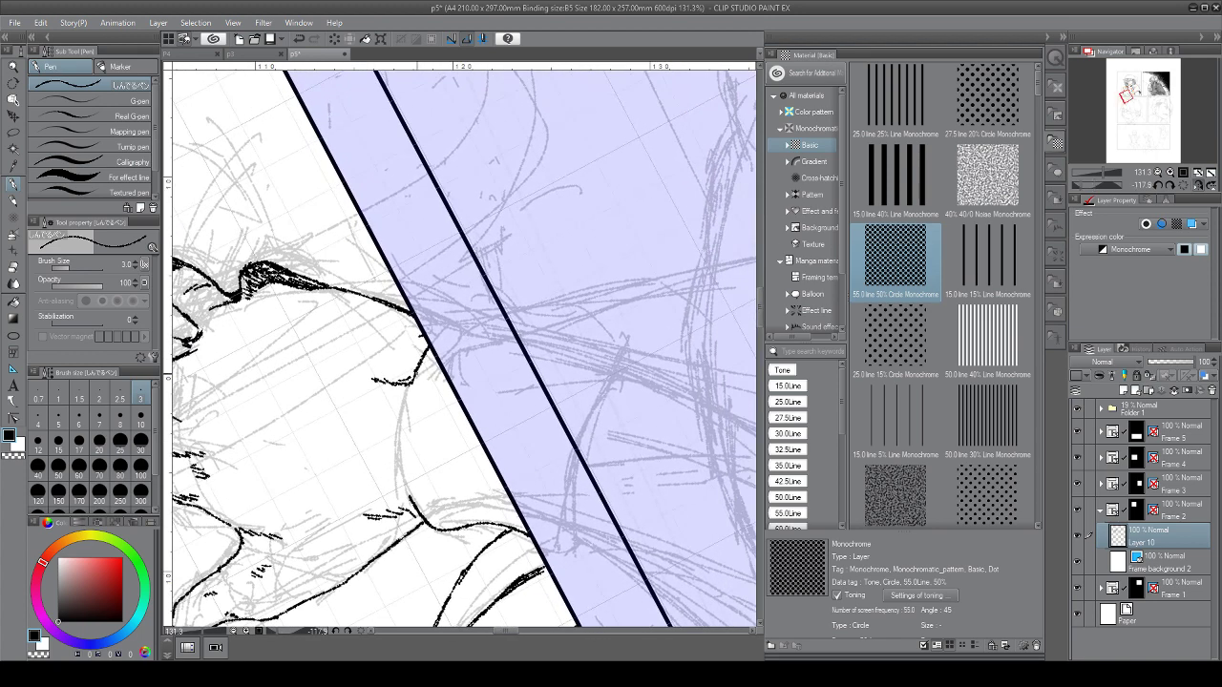
mouse_move(403, 427)
mouse_down()
mouse_move(428, 350)
mouse_move(405, 495)
mouse_move(427, 519)
mouse_up()
drag(404, 379, 425, 340)
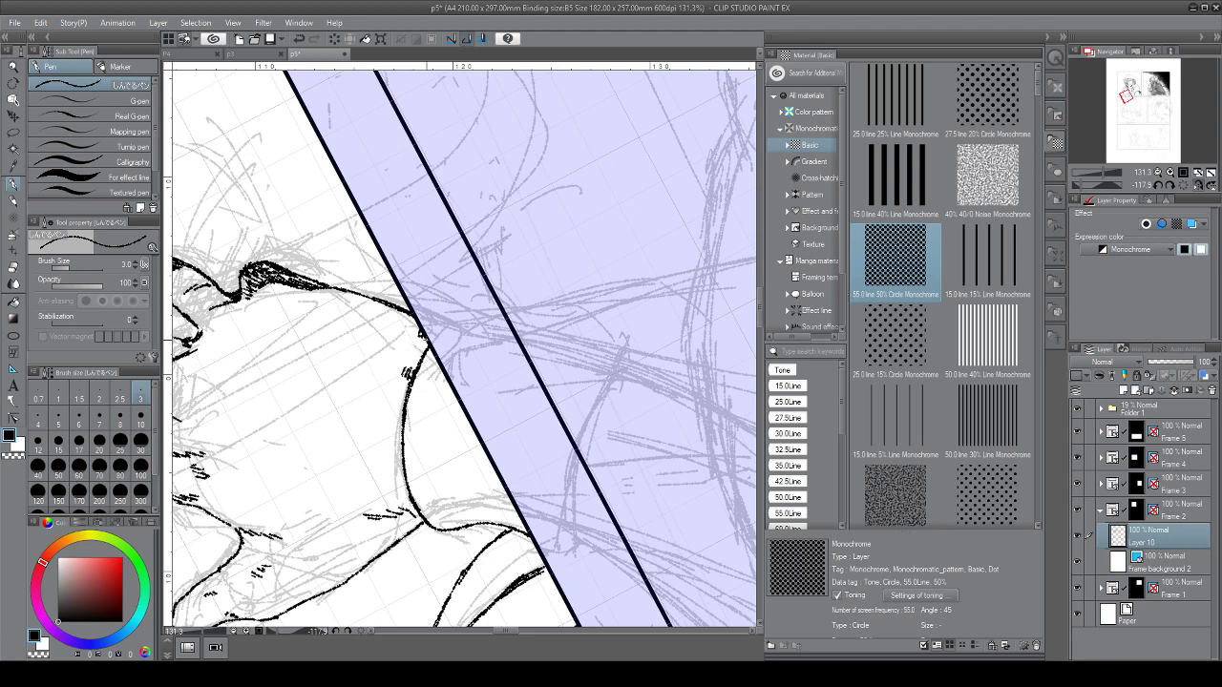
Flip the canvas view horizontally and examine the inked girl and her raised hand in the whole frame
key(ctrl+minus)
key(asciicircum)
key(asciicircum)
key(asciicircum)
key(asciicircum)
key(asciicircum)
key(asciicircum)
key(asciicircum)
key(asciicircum)
key(asciicircum)
key(asciicircum)
key(asciicircum)
key(asciicircum)
key(asciicircum)
key(asciicircum)
mouse_move(344, 367)
mouse_down()
mouse_move(436, 435)
mouse_move(428, 455)
mouse_move(445, 510)
mouse_up()
key(ctrl+minus)
key(ctrl+minus)
drag(579, 397, 537, 476)
mouse_move(401, 477)
mouse_down()
mouse_move(480, 488)
mouse_move(499, 386)
mouse_up()
drag(487, 429, 471, 297)
drag(534, 230, 540, 531)
click(1194, 190)
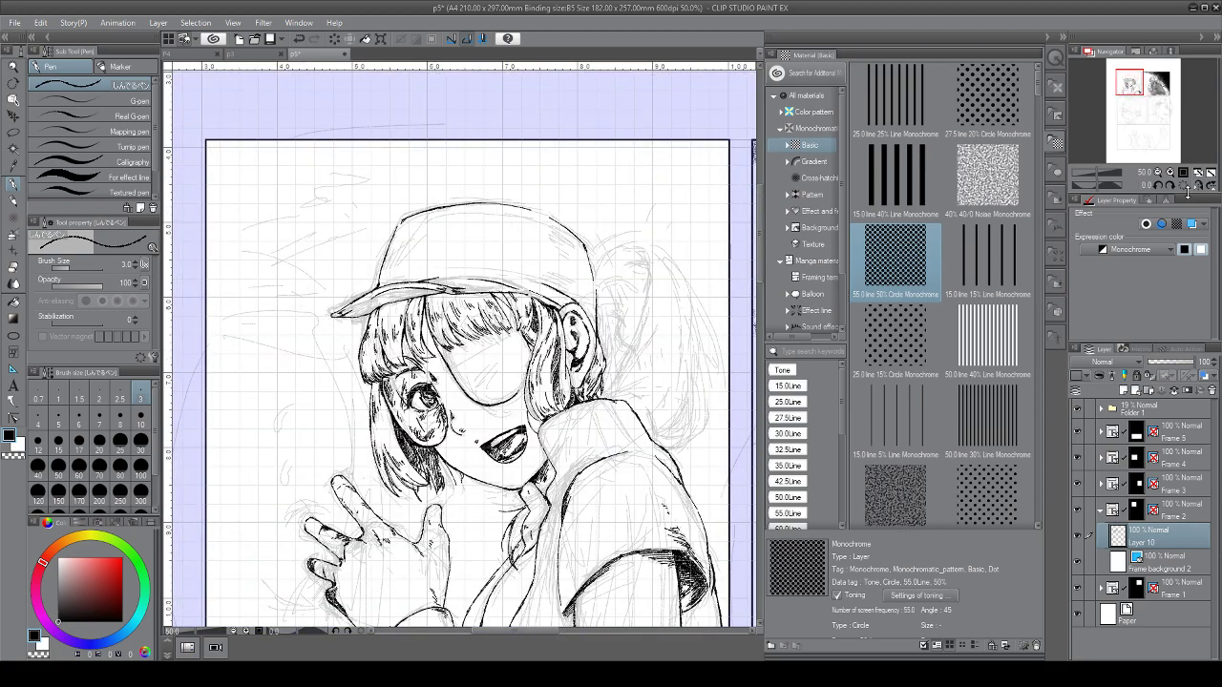
Hide the sketch folder to examine the inked lines alone, and show it again
click(1077, 409)
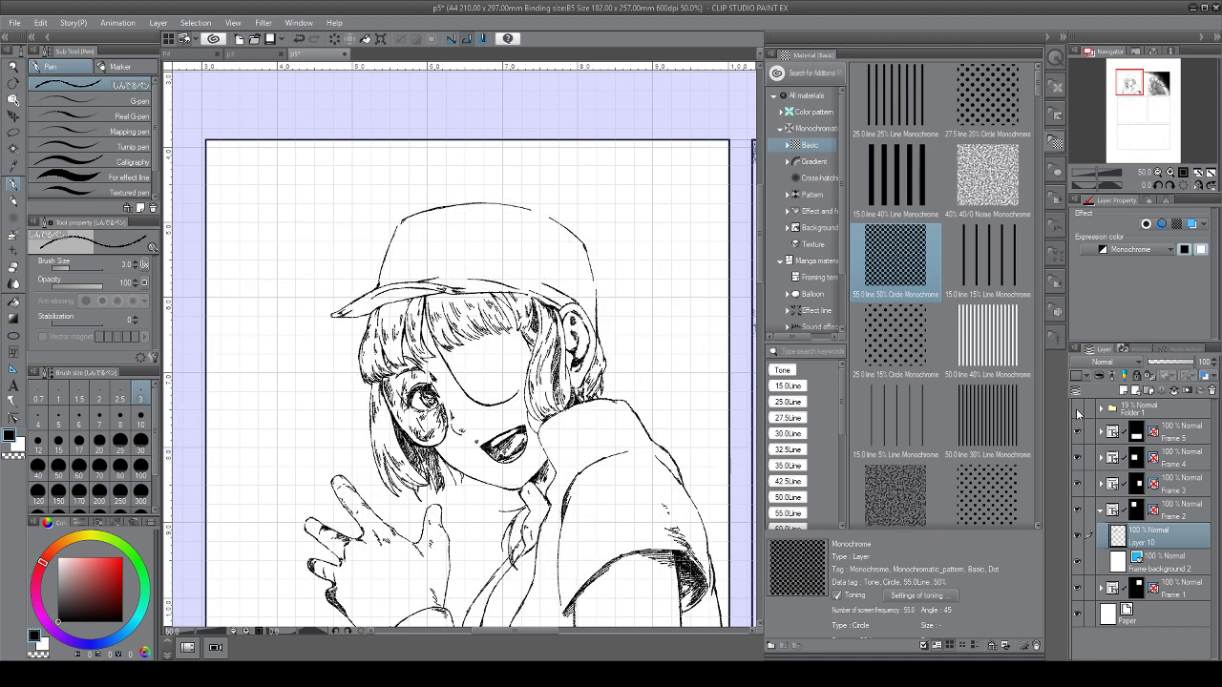
drag(535, 401, 483, 328)
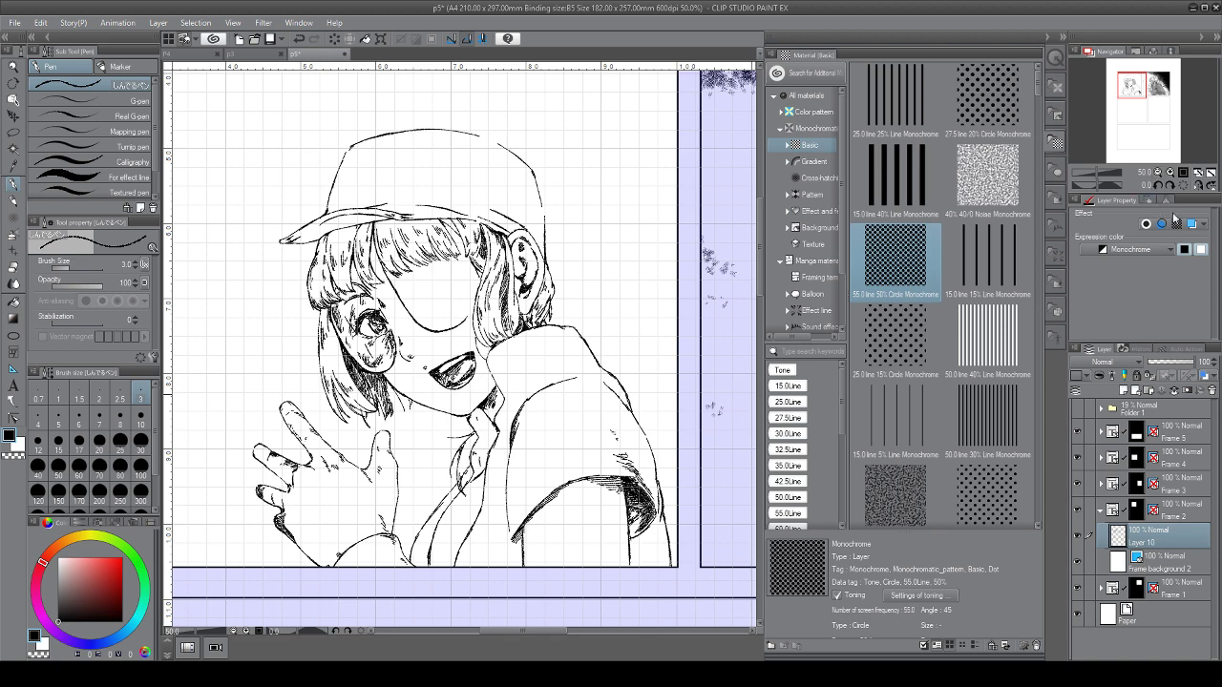
click(1077, 409)
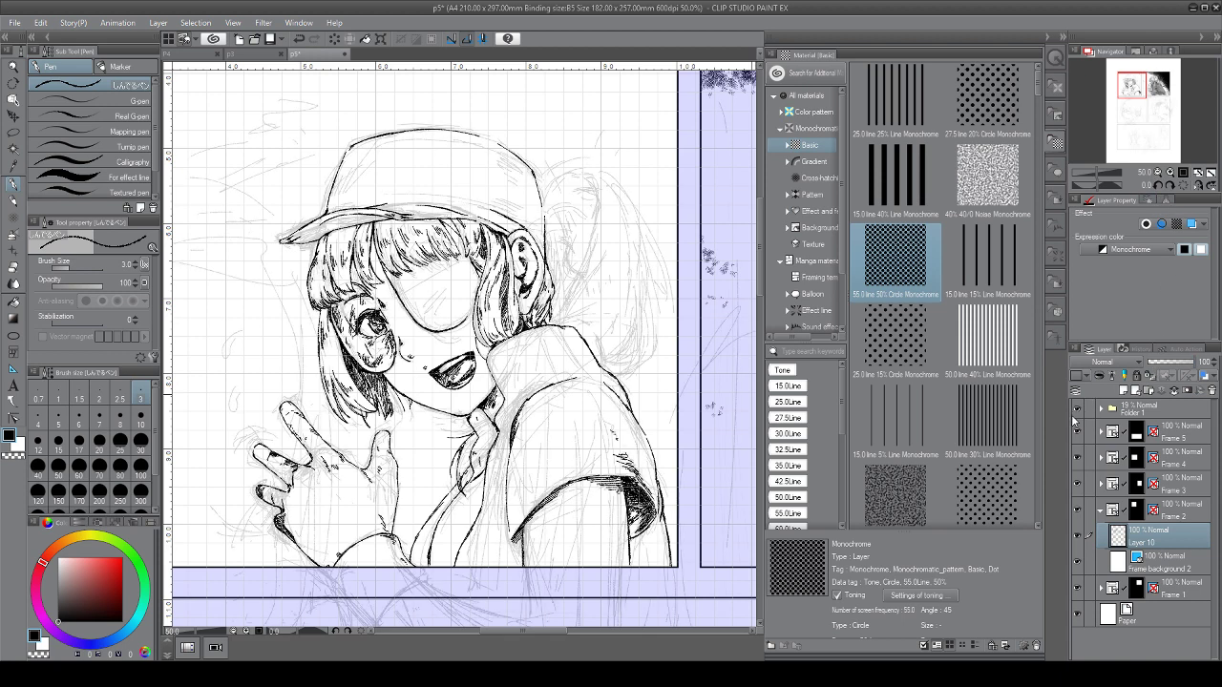
Save the manga page p5
click(16, 25)
click(65, 122)
scroll(491, 466, down, 6)
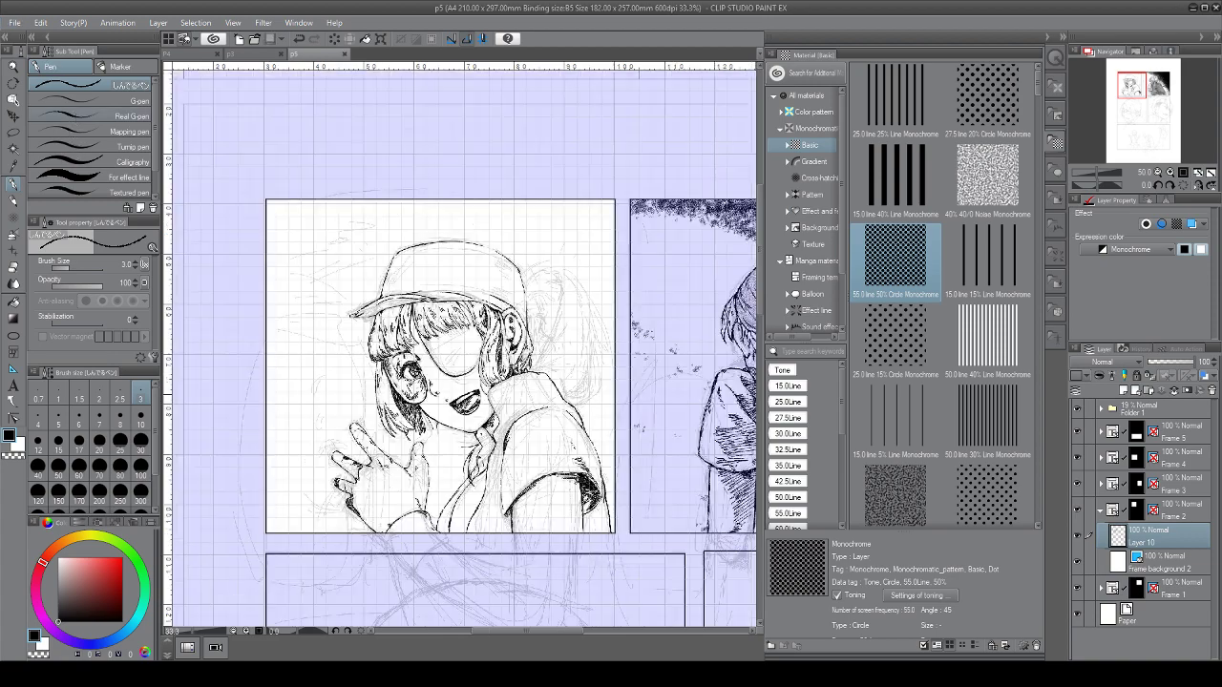
drag(490, 466, 318, 423)
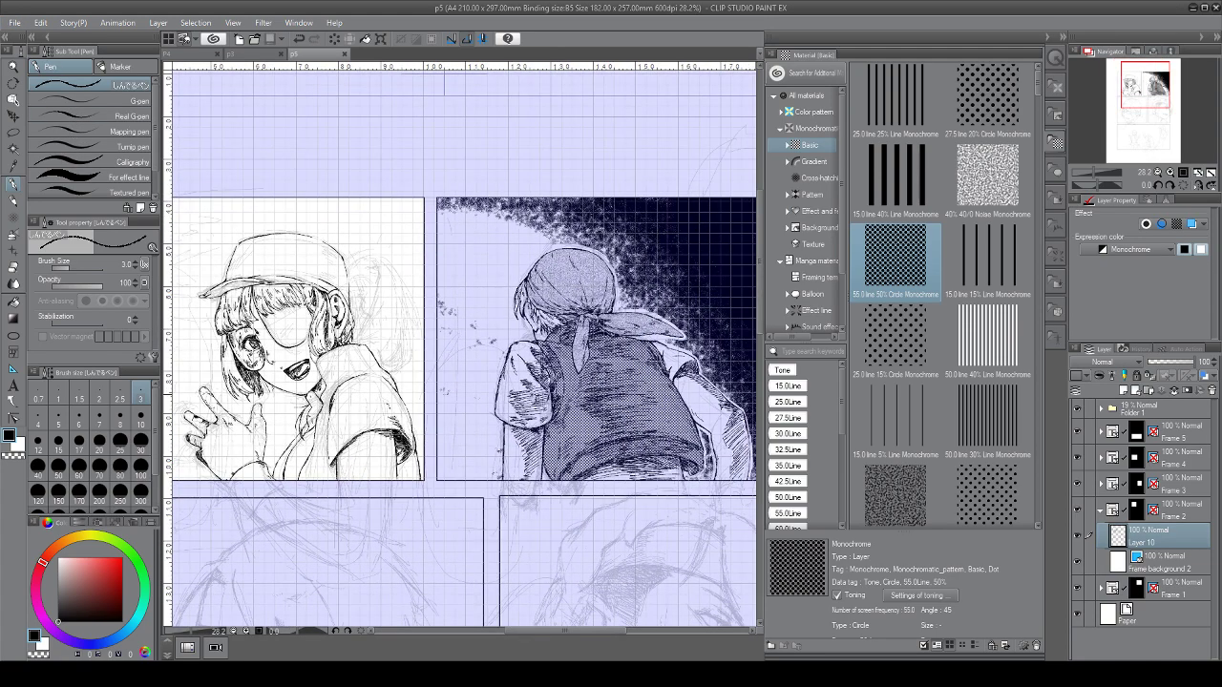
drag(544, 573, 449, 319)
scroll(526, 449, down, 8)
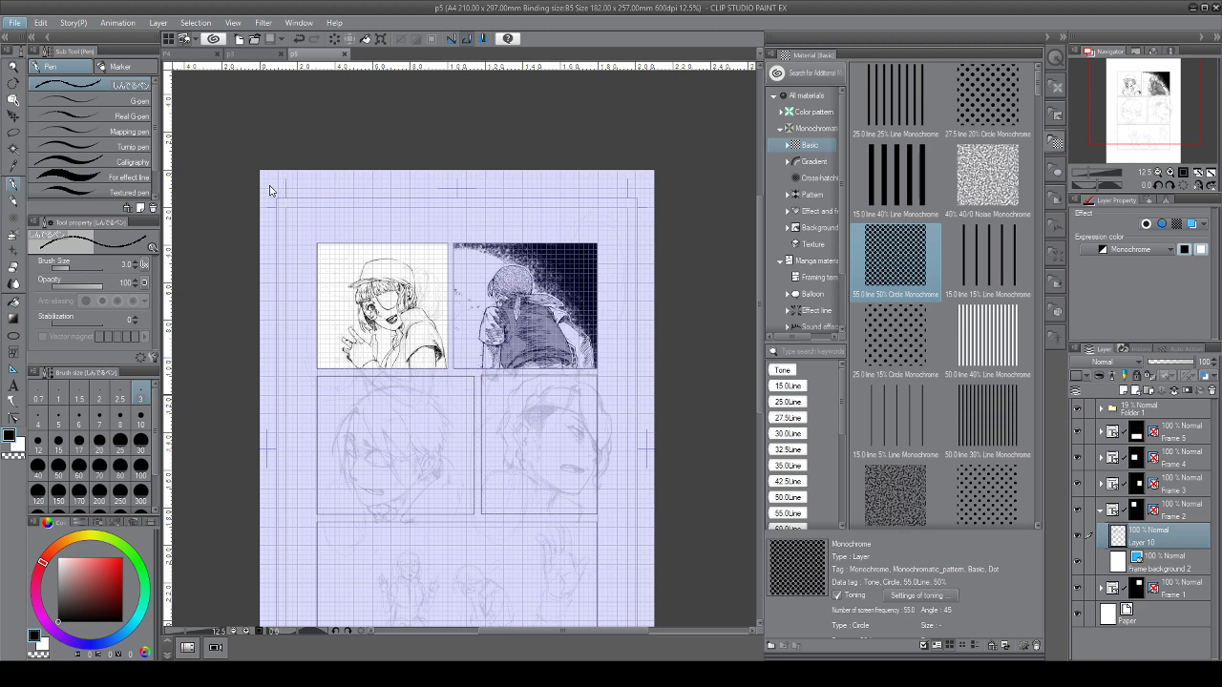
Raise the opacity of the sketch folder, Folder 1, to about 63% and start exporting a copy of the page
click(1173, 409)
click(1173, 364)
click(1180, 365)
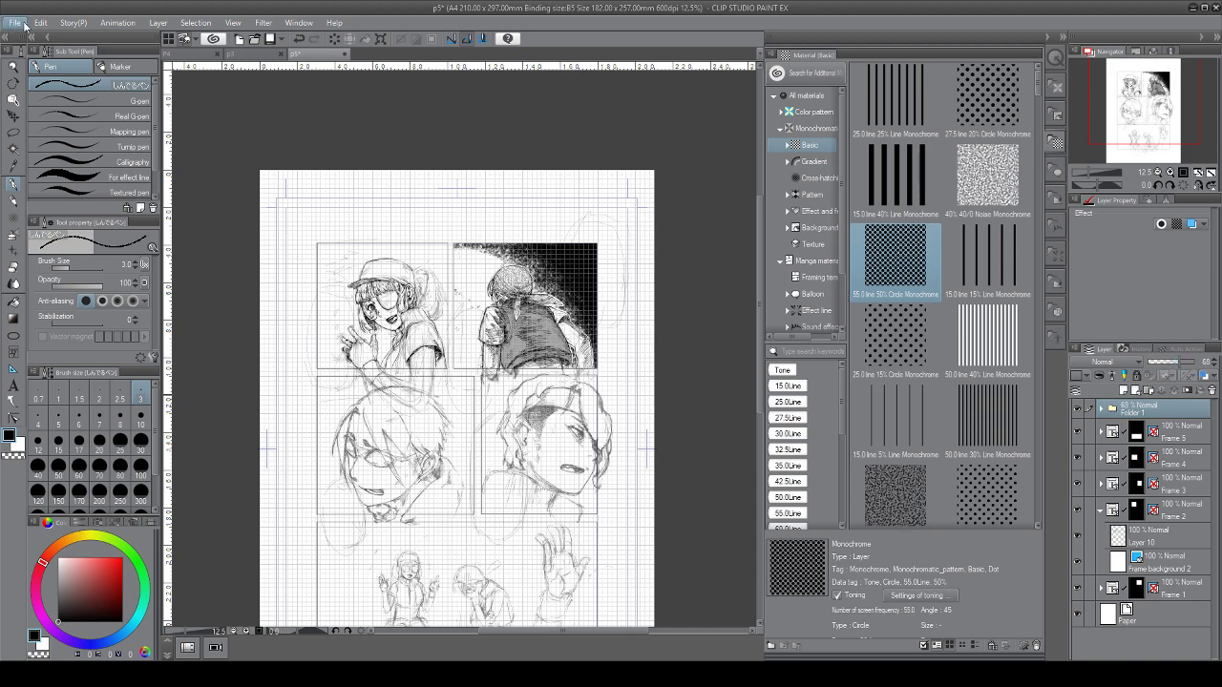
click(257, 185)
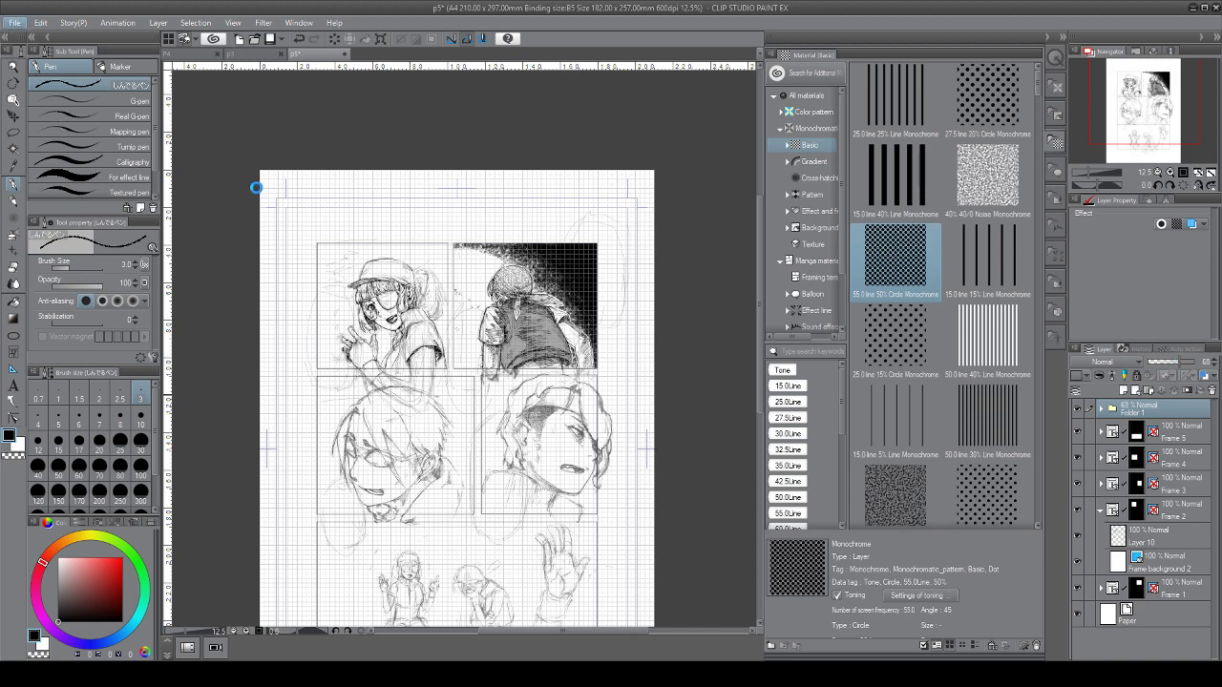